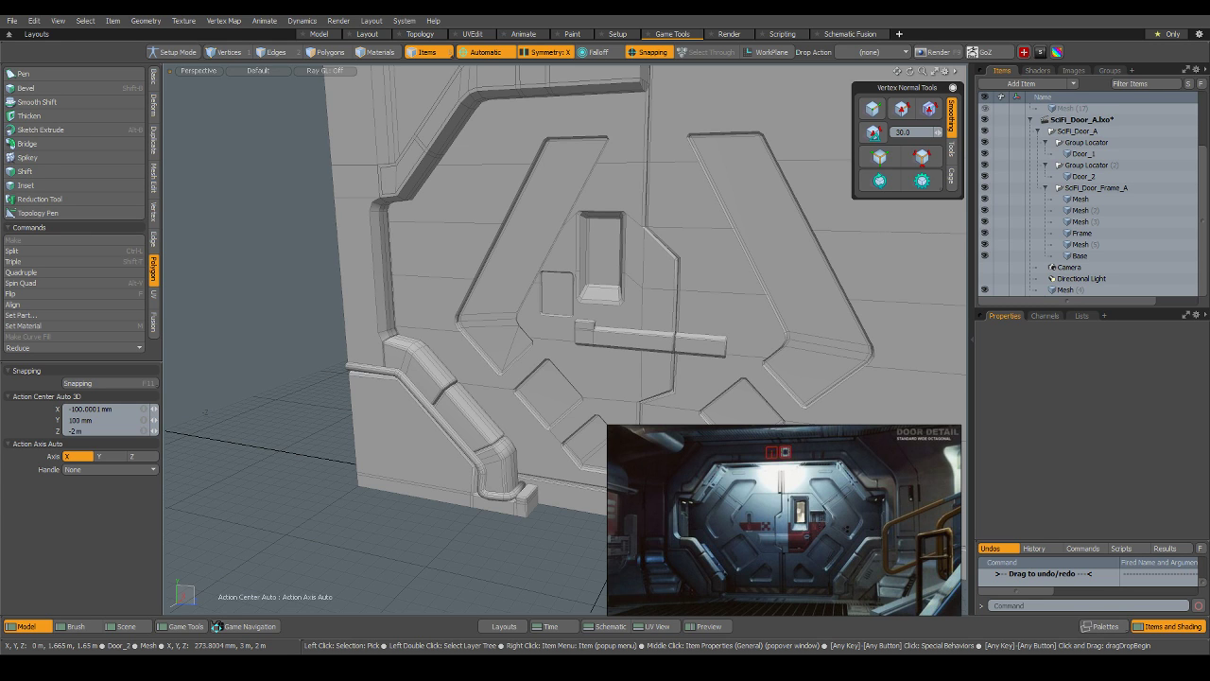
# Isolate the Frame mesh in the viewport and select its hard edges.
pyautogui.scroll(5, 418, 419)
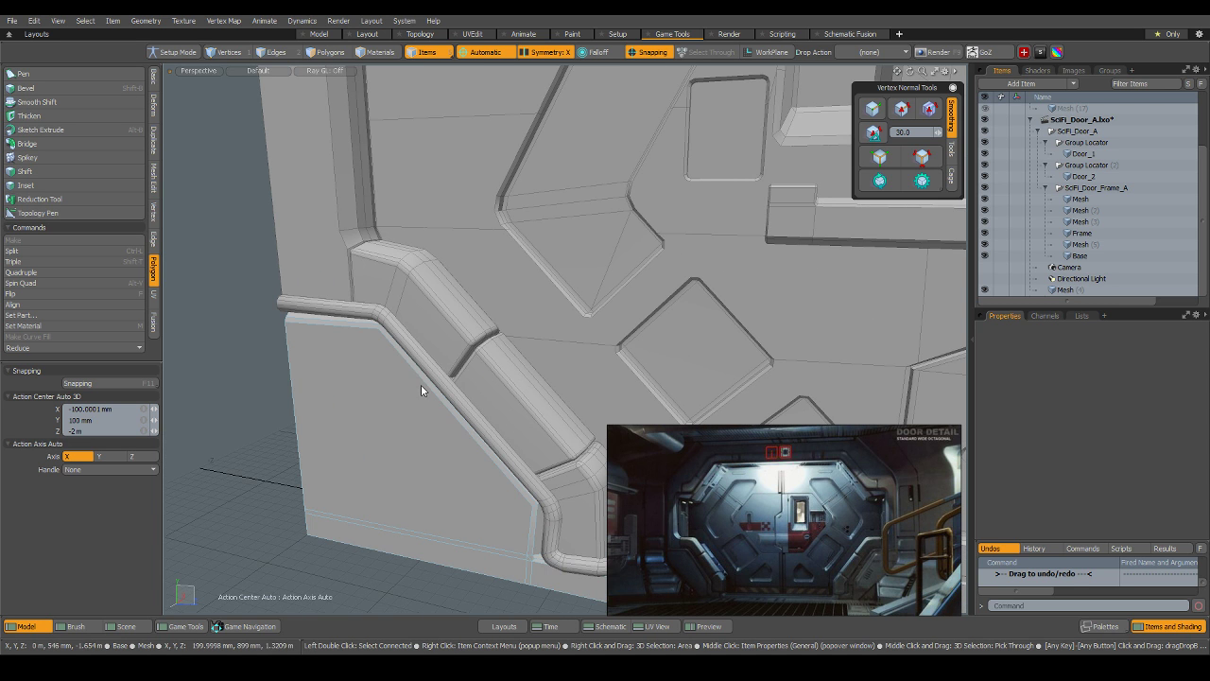
pyautogui.keyDown('alt'); pyautogui.moveTo(420, 390); pyautogui.dragTo(375, 351); pyautogui.keyUp('alt')
pyautogui.click(392, 348)
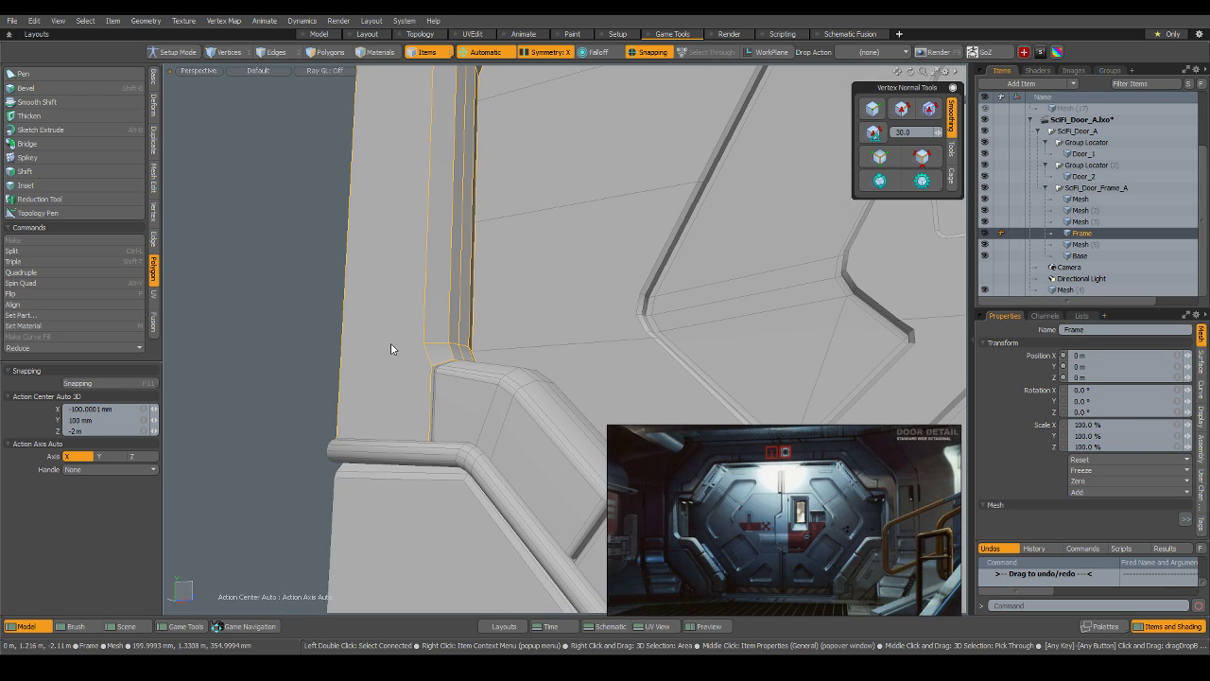
pyautogui.hotkey('shift', 'h')
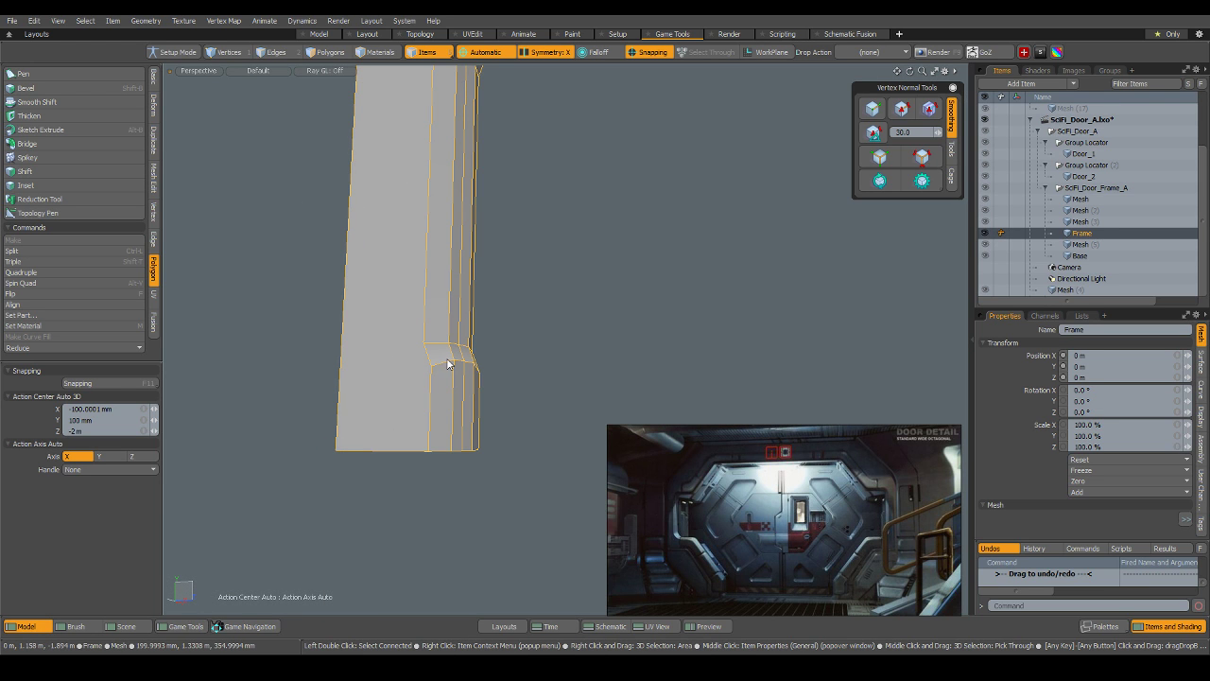
pyautogui.press('2')
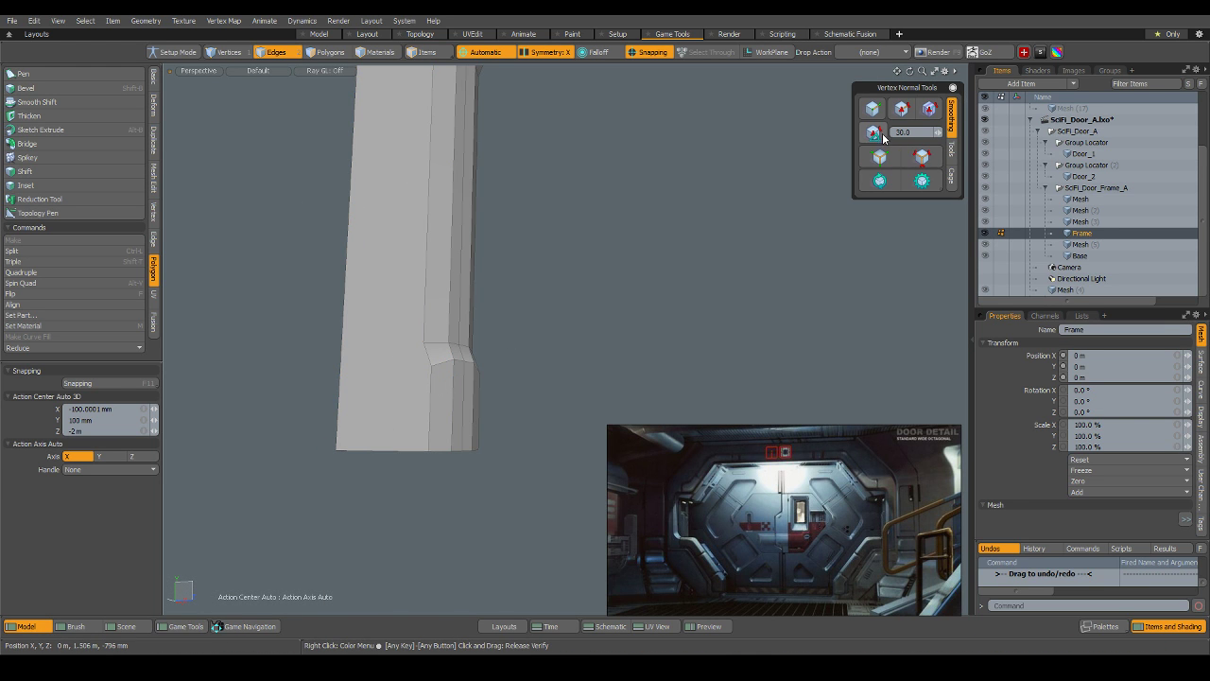
pyautogui.click(921, 158)
pyautogui.keyDown('alt'); pyautogui.moveTo(570, 340); pyautogui.dragTo(463, 375); pyautogui.keyUp('alt')
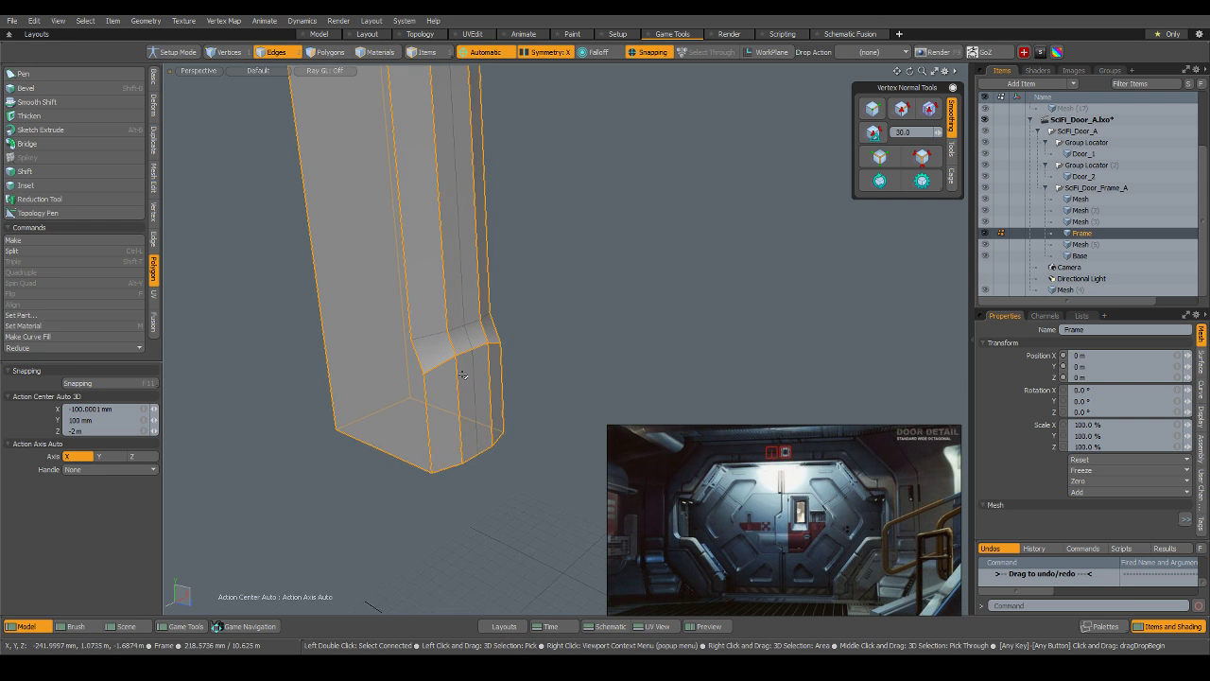
# Deselect the unneeded vertical edges along the Frame pillar's curved front, from its lower block up into the recess.
pyautogui.scroll(2, 464, 376)
pyautogui.keyDown('ctrl'); pyautogui.click(459, 378); pyautogui.keyUp('ctrl')
pyautogui.keyDown('ctrl'); pyautogui.click(500, 374); pyautogui.keyUp('ctrl')
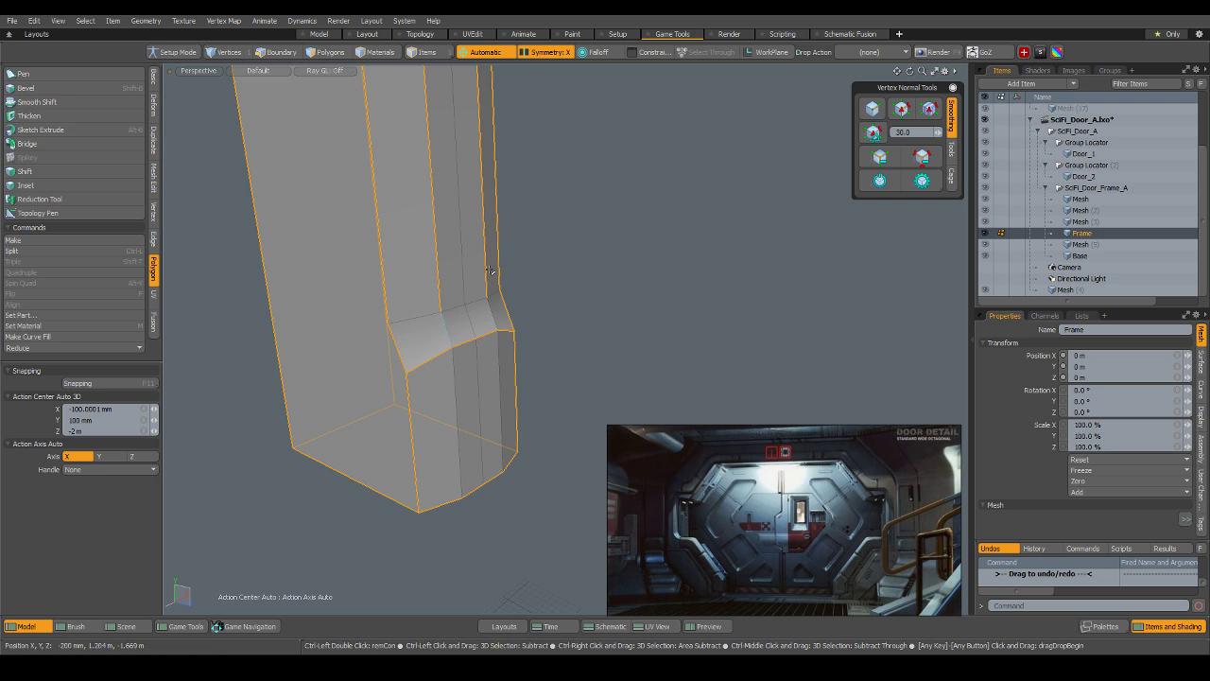
pyautogui.scroll(-5, 504, 253)
pyautogui.keyDown('alt'); pyautogui.keyDown('shift'); pyautogui.moveTo(504, 253); pyautogui.dragTo(490, 378); pyautogui.keyUp('shift'); pyautogui.keyUp('alt')
pyautogui.scroll(3, 490, 378)
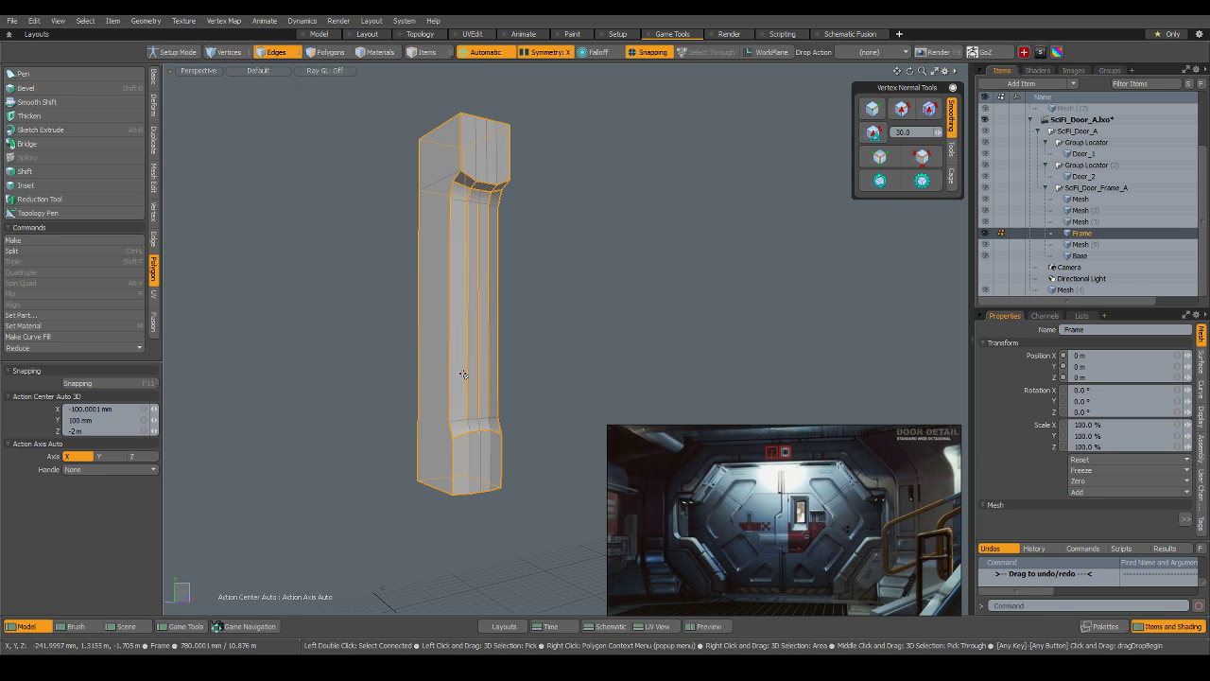
pyautogui.keyDown('ctrl'); pyautogui.click(485, 367); pyautogui.keyUp('ctrl')
# Deselect the short edges beneath the Frame pillar's upper block and the horizontal edge across its back.
pyautogui.keyDown('alt'); pyautogui.moveTo(519, 205); pyautogui.dragTo(469, 180); pyautogui.keyUp('alt')
pyautogui.scroll(5, 489, 218)
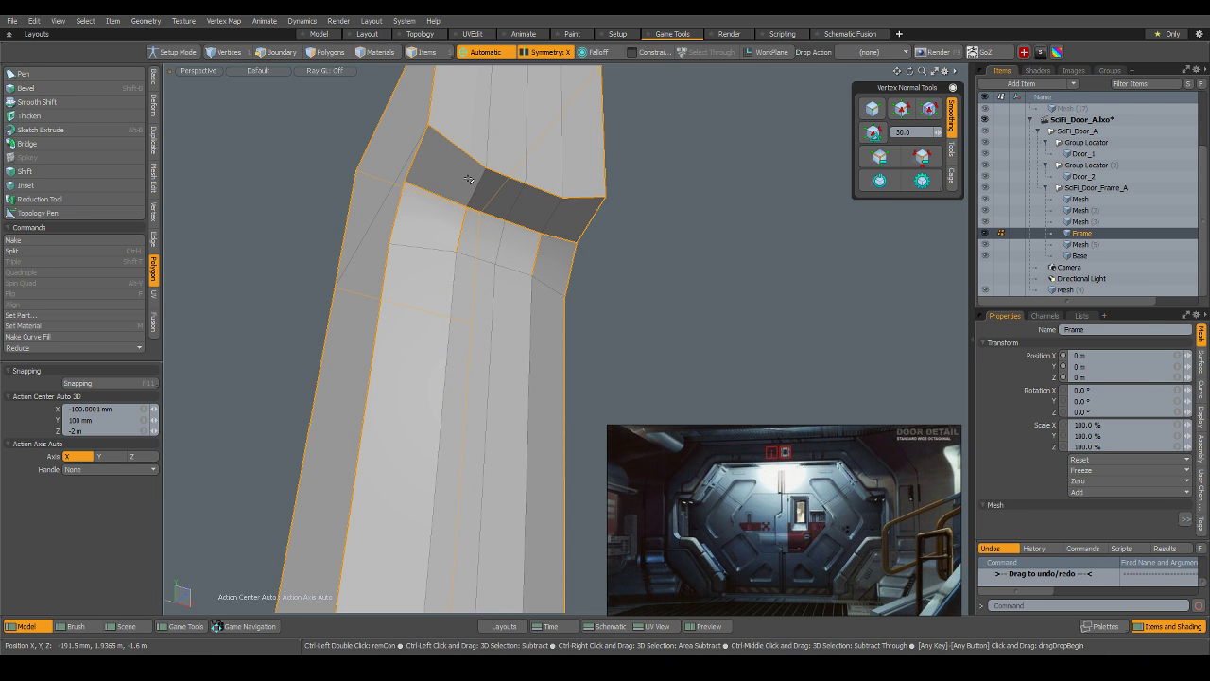
pyautogui.moveTo(457, 221)
pyautogui.keyDown('ctrl'); pyautogui.mouseDown()
pyautogui.moveTo(618, 313)
pyautogui.moveTo(616, 325)
pyautogui.mouseUp(); pyautogui.keyUp('ctrl')
pyautogui.scroll(-3, 497, 243)
pyautogui.scroll(-10, 616, 325)
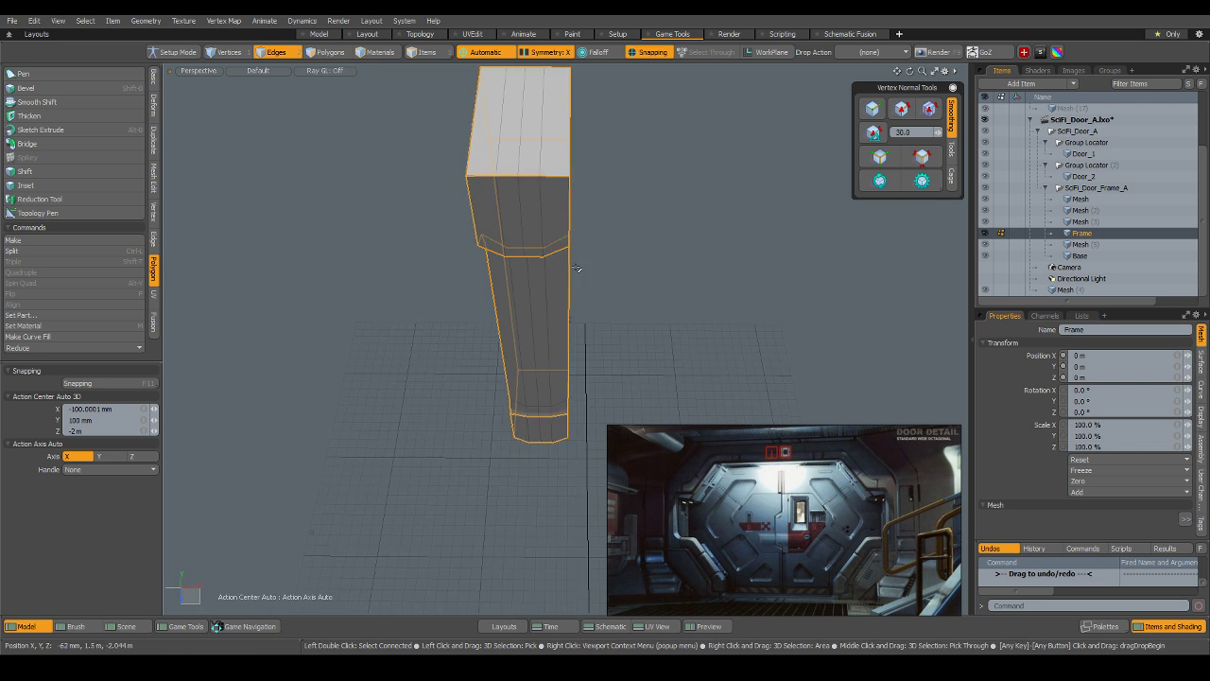
pyautogui.scroll(8, 538, 301)
pyautogui.keyDown('alt'); pyautogui.moveTo(541, 302); pyautogui.dragTo(733, 286); pyautogui.keyUp('alt')
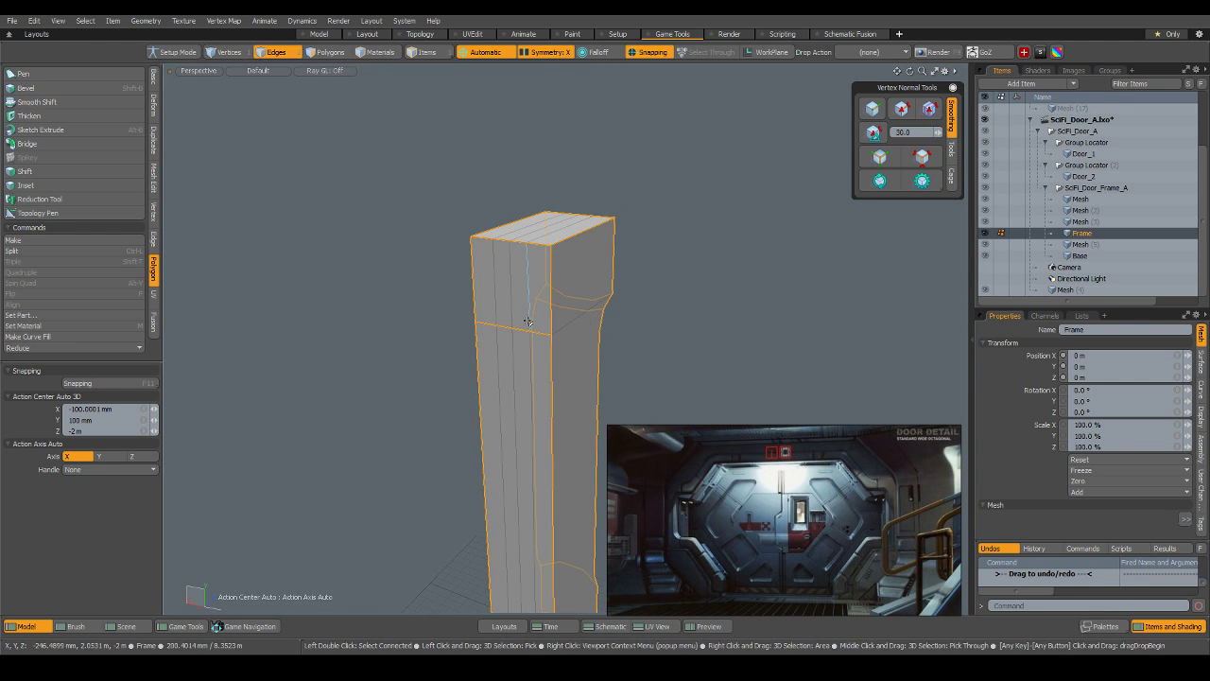
pyautogui.moveTo(525, 330)
pyautogui.keyDown('ctrl'); pyautogui.mouseDown()
pyautogui.moveTo(514, 329)
pyautogui.moveTo(549, 342)
pyautogui.moveTo(497, 330)
pyautogui.mouseUp(); pyautogui.keyUp('ctrl')
pyautogui.scroll(-3, 541, 335)
pyautogui.scroll(3, 658, 333)
pyautogui.keyDown('alt'); pyautogui.moveTo(675, 375); pyautogui.dragTo(635, 354); pyautogui.keyUp('alt')
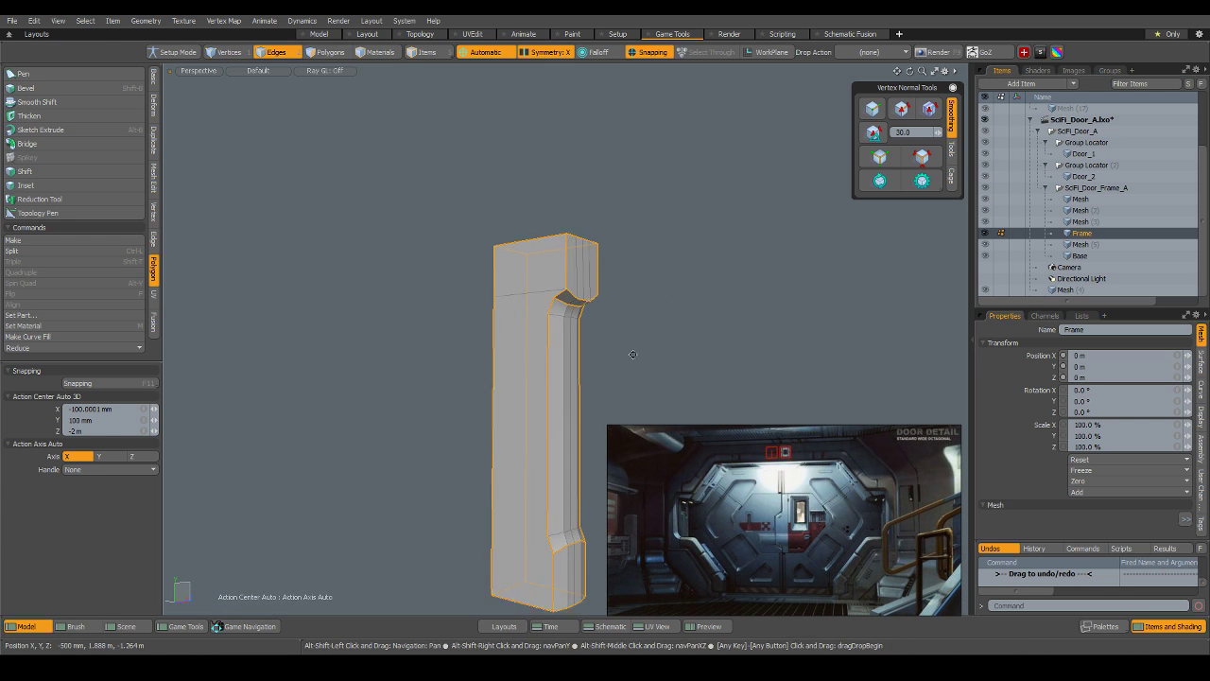
pyautogui.scroll(4, 634, 353)
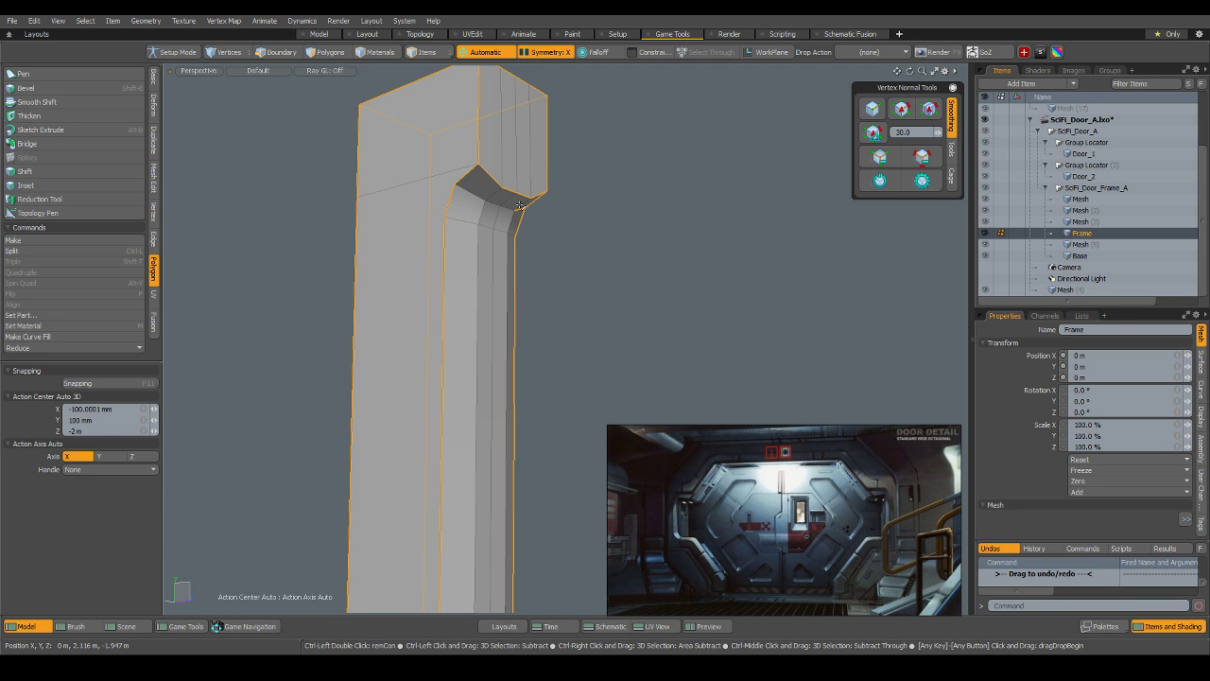
pyautogui.scroll(-5, 506, 223)
pyautogui.scroll(3, 498, 387)
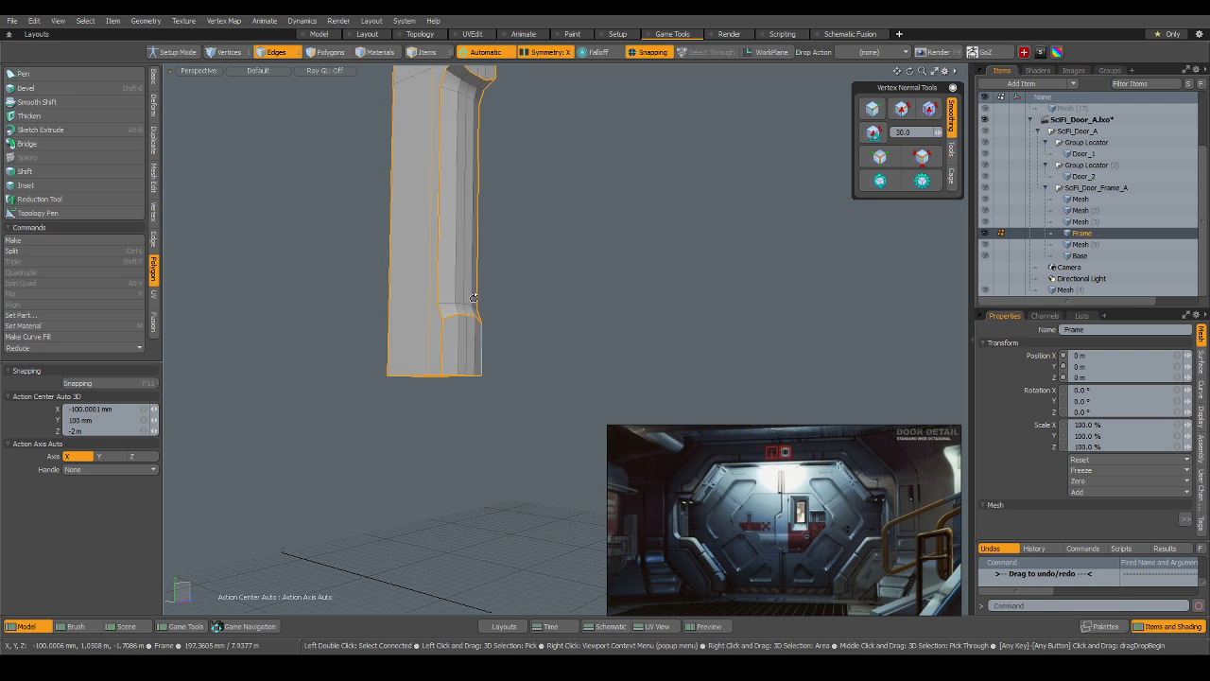
# Apply a width-mode Edge Bevel to the selected Frame edges, and bring the hidden door parts back into view.
pyautogui.moveTo(505, 331)
pyautogui.keyDown('alt'); pyautogui.mouseDown()
pyautogui.moveTo(525, 342)
pyautogui.moveTo(567, 306)
pyautogui.mouseUp(); pyautogui.keyUp('alt')
pyautogui.press('2')
pyautogui.press('b')
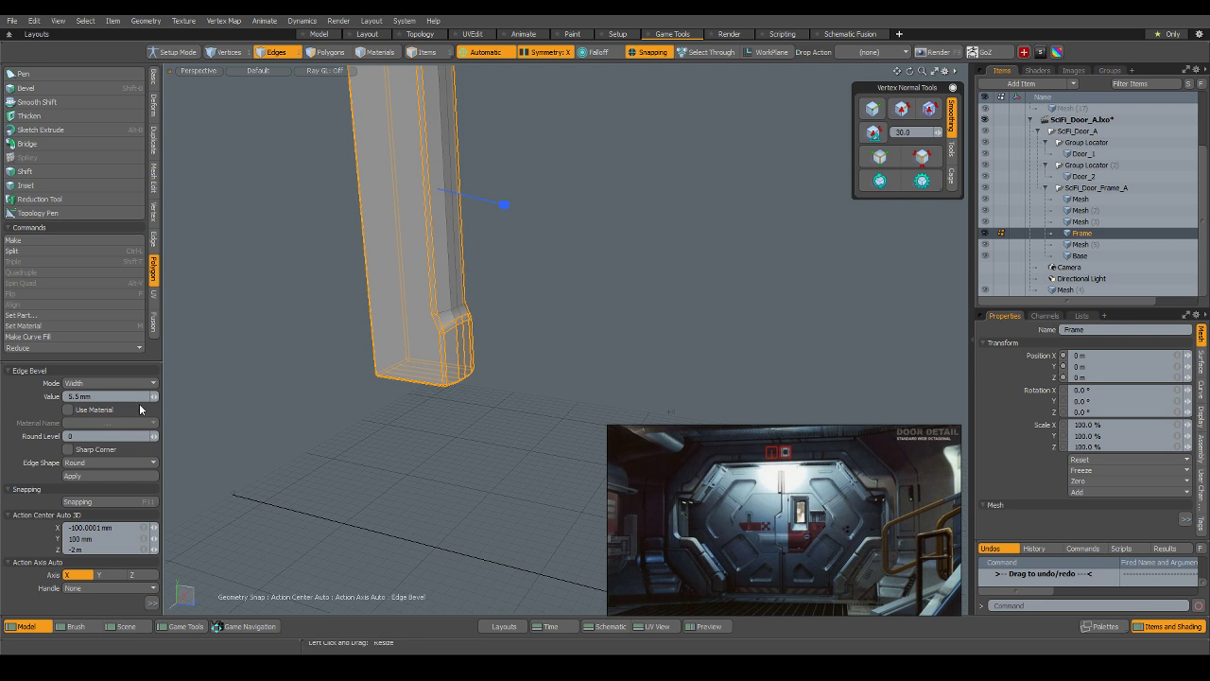
pyautogui.click(73, 396)
pyautogui.press('Return')
pyautogui.scroll(-5, 540, 351)
pyautogui.press('space')
pyautogui.click(540, 351)
pyautogui.scroll(2, 462, 345)
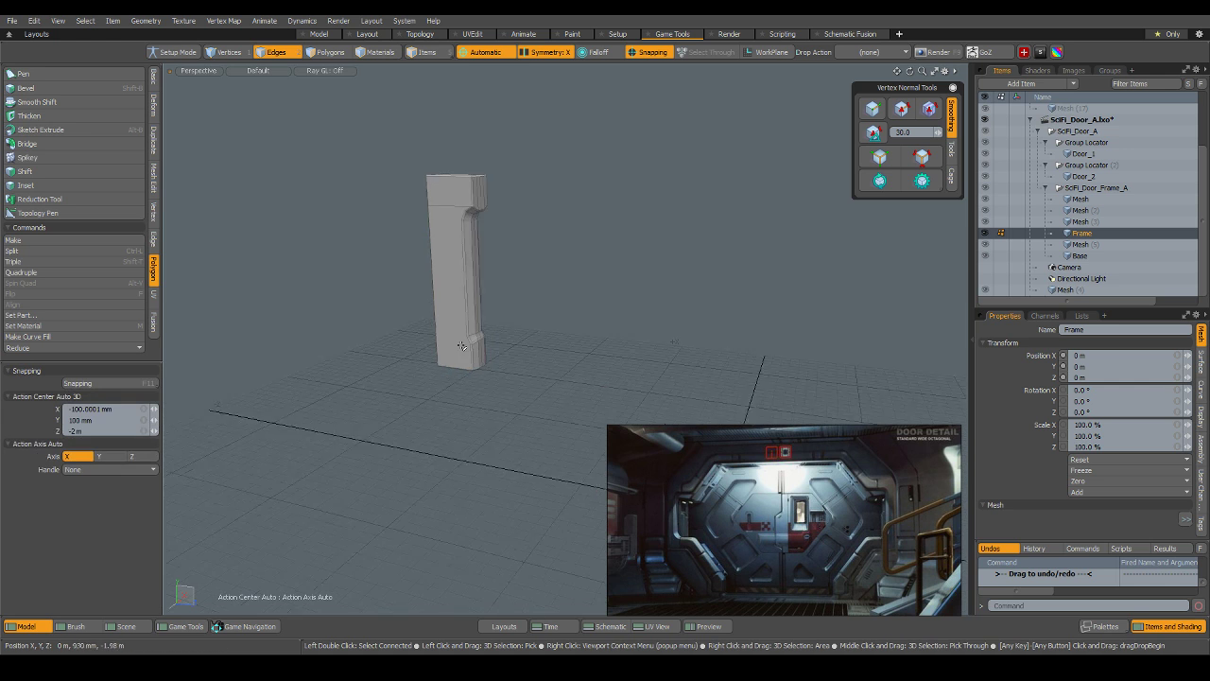
pyautogui.scroll(3, 461, 346)
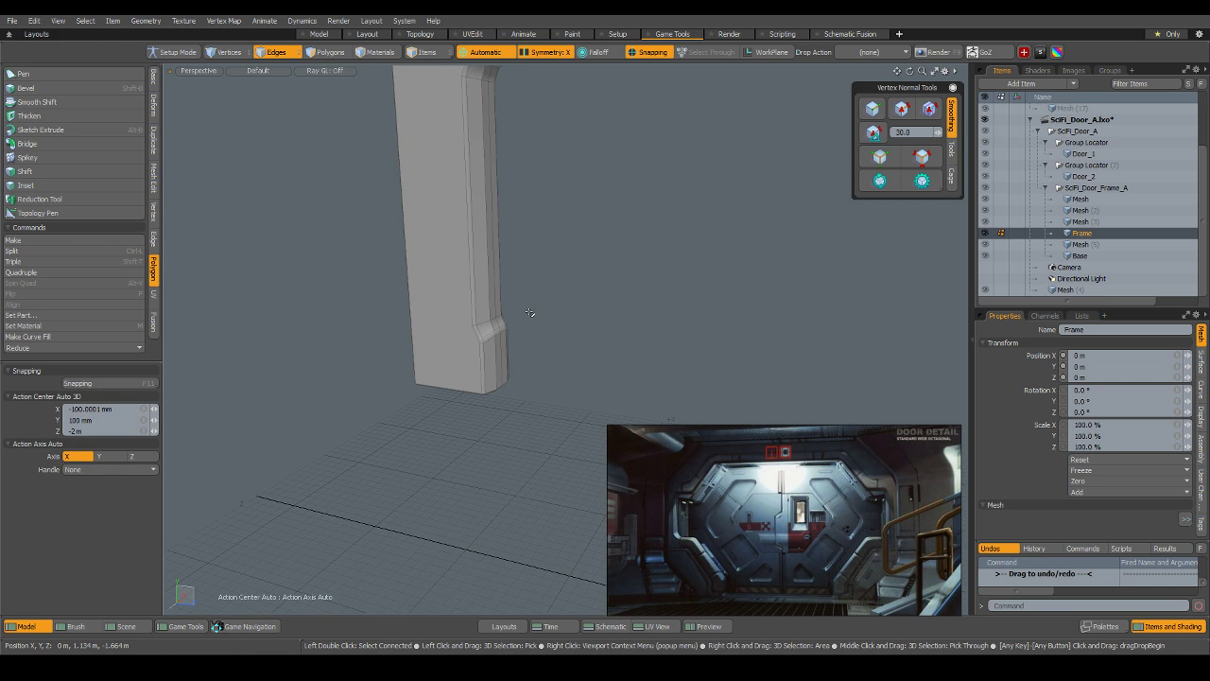
pyautogui.press('5')
pyautogui.click(331, 425)
# Examine the door assembly around the corner where the angled upper trim meets the vertical Frame piece.
pyautogui.scroll(-3, 293, 419)
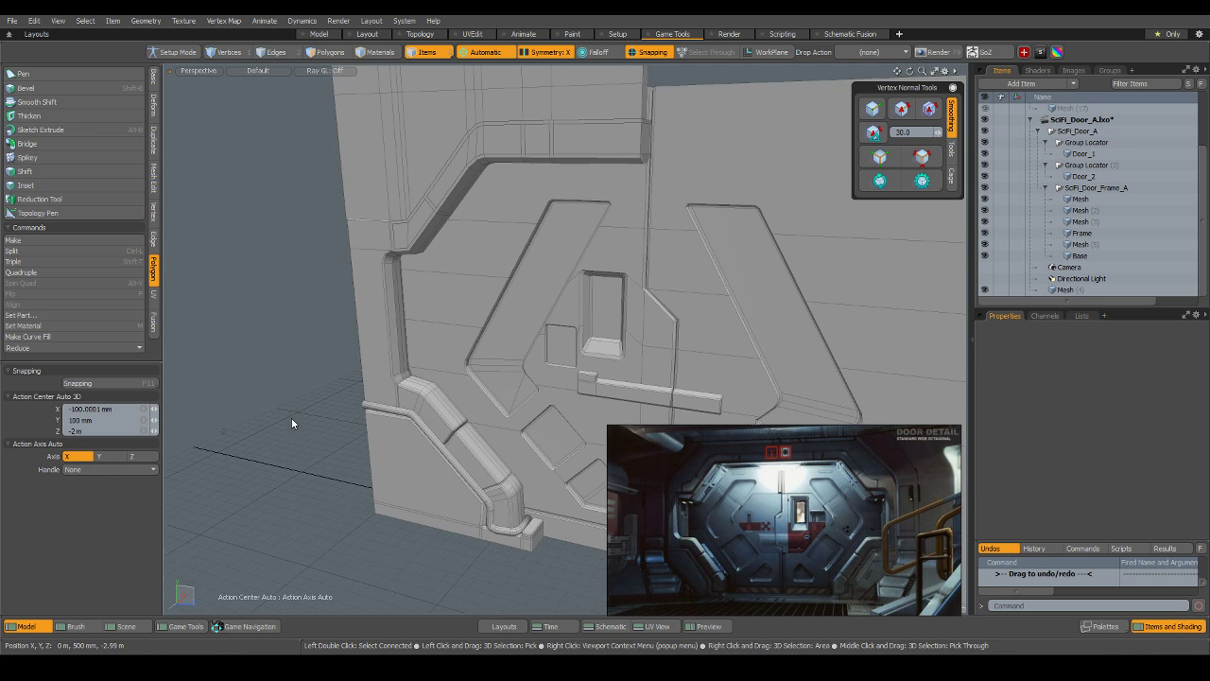
pyautogui.keyDown('alt'); pyautogui.moveTo(292, 420); pyautogui.dragTo(349, 364); pyautogui.keyUp('alt')
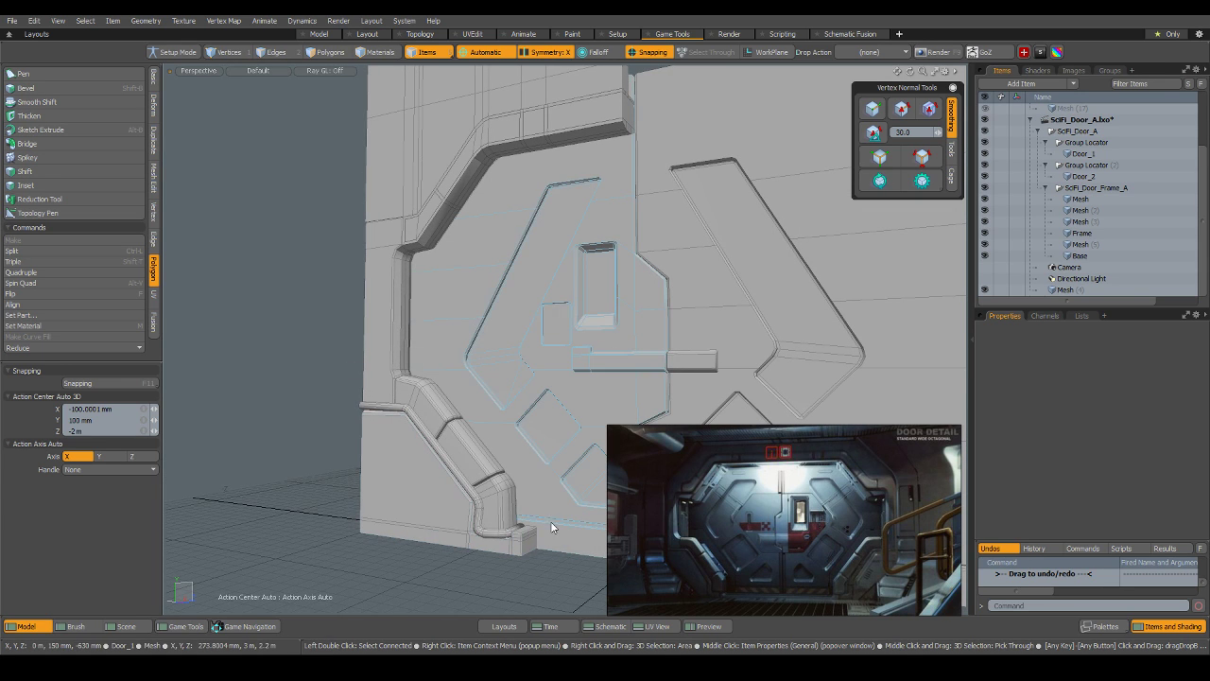
pyautogui.scroll(5, 378, 269)
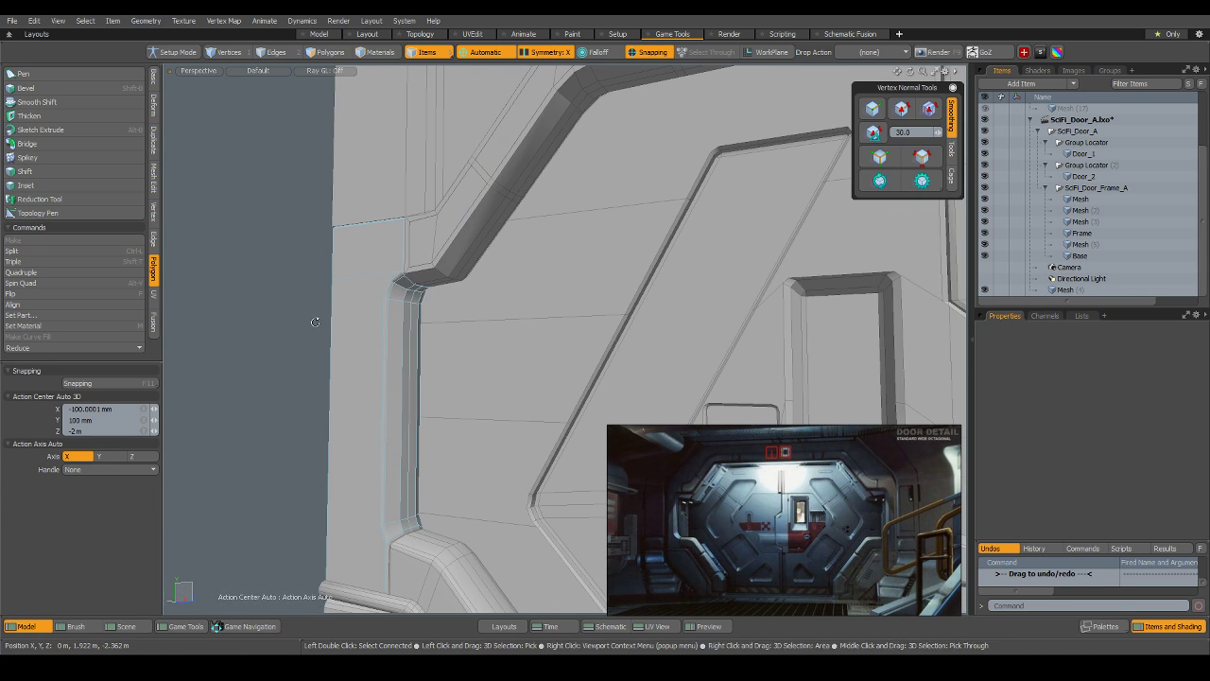
pyautogui.scroll(-8, 314, 323)
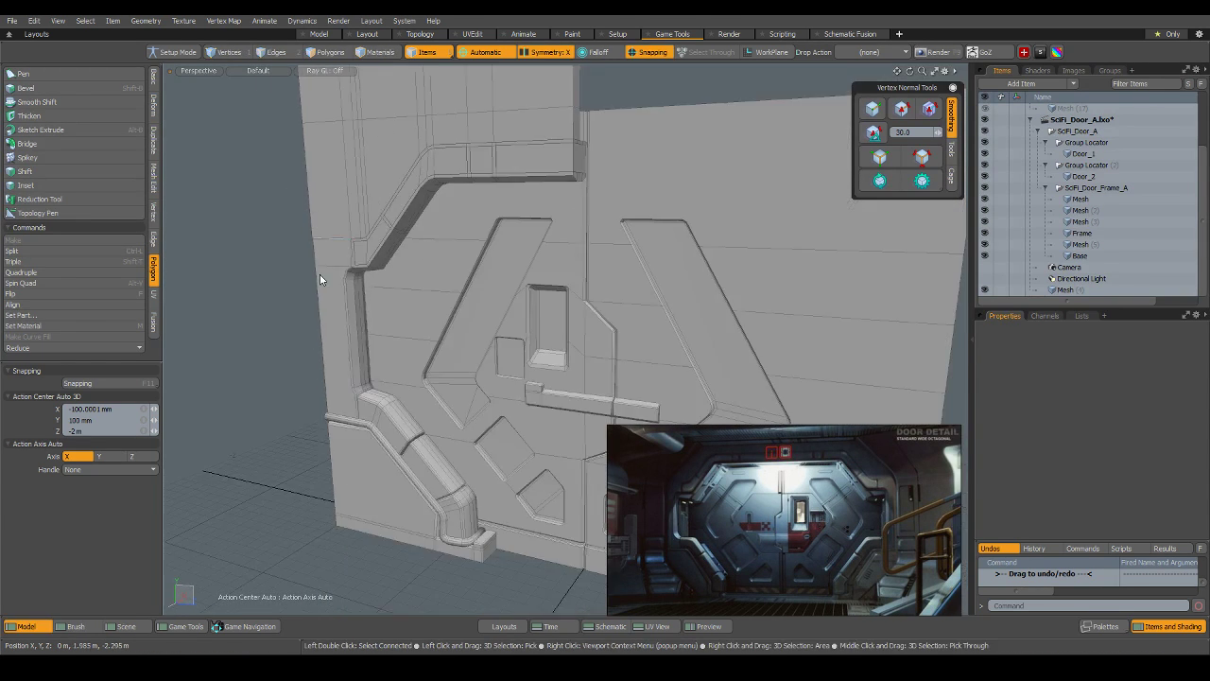
pyautogui.scroll(-4, 319, 279)
pyautogui.scroll(6, 376, 418)
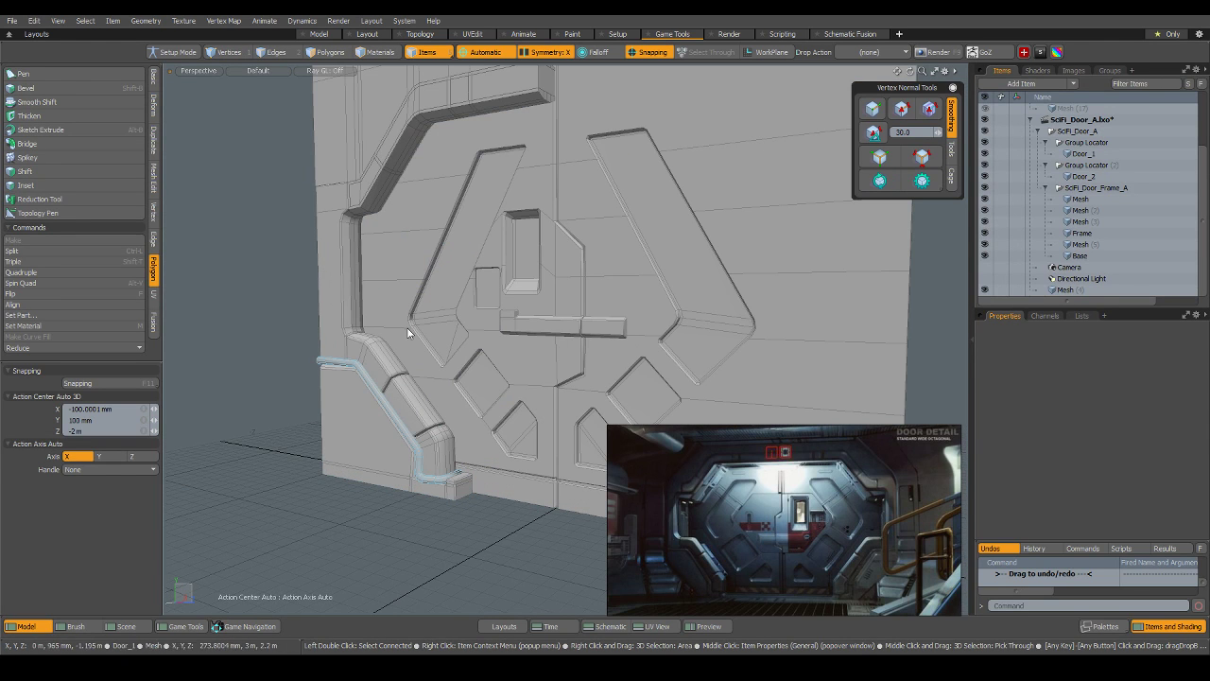
pyautogui.scroll(3, 354, 203)
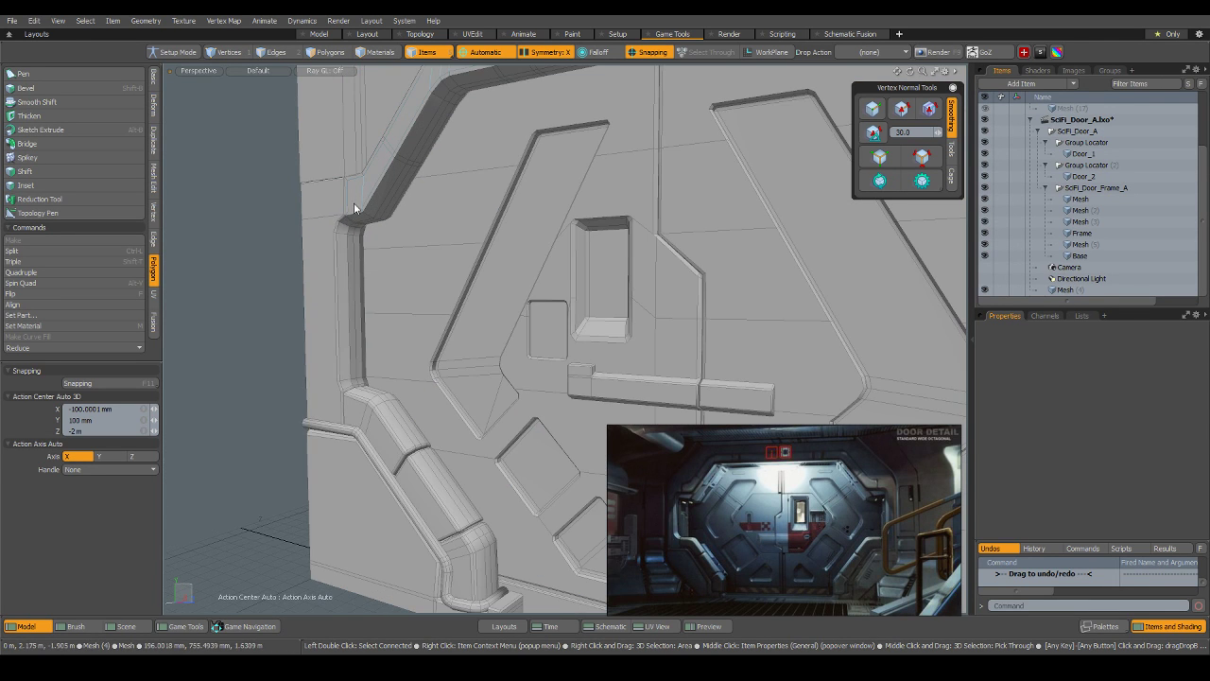
pyautogui.scroll(4, 355, 202)
pyautogui.click(379, 201)
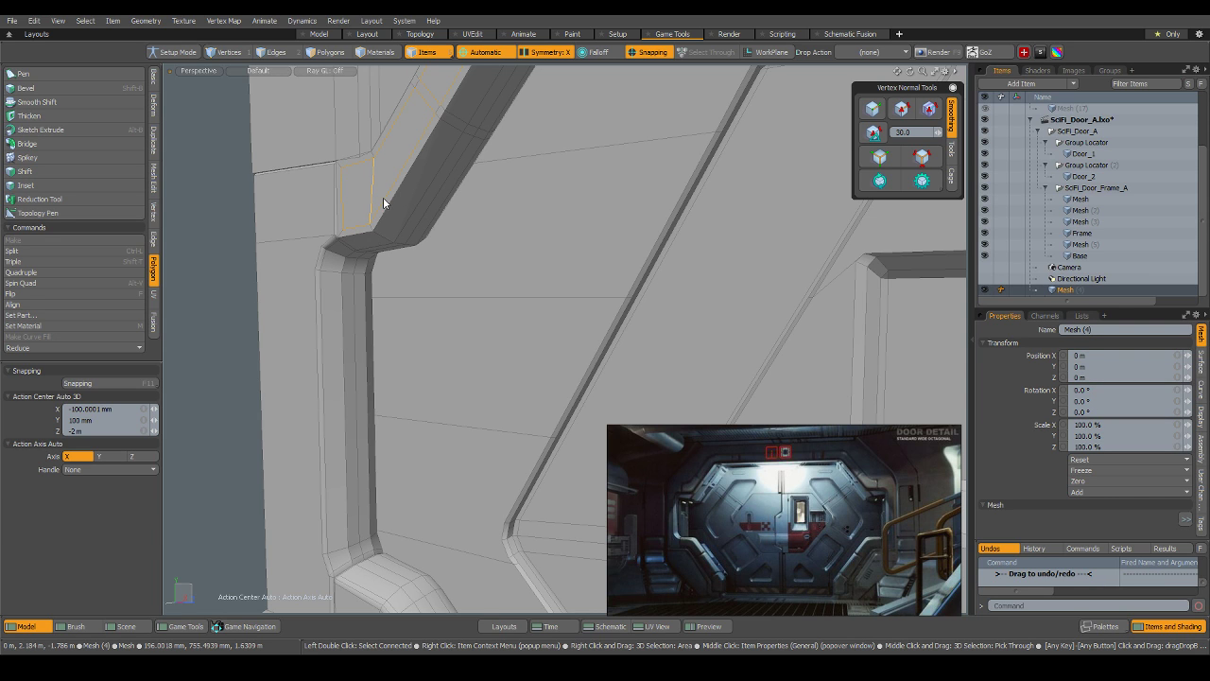
pyautogui.click(383, 197)
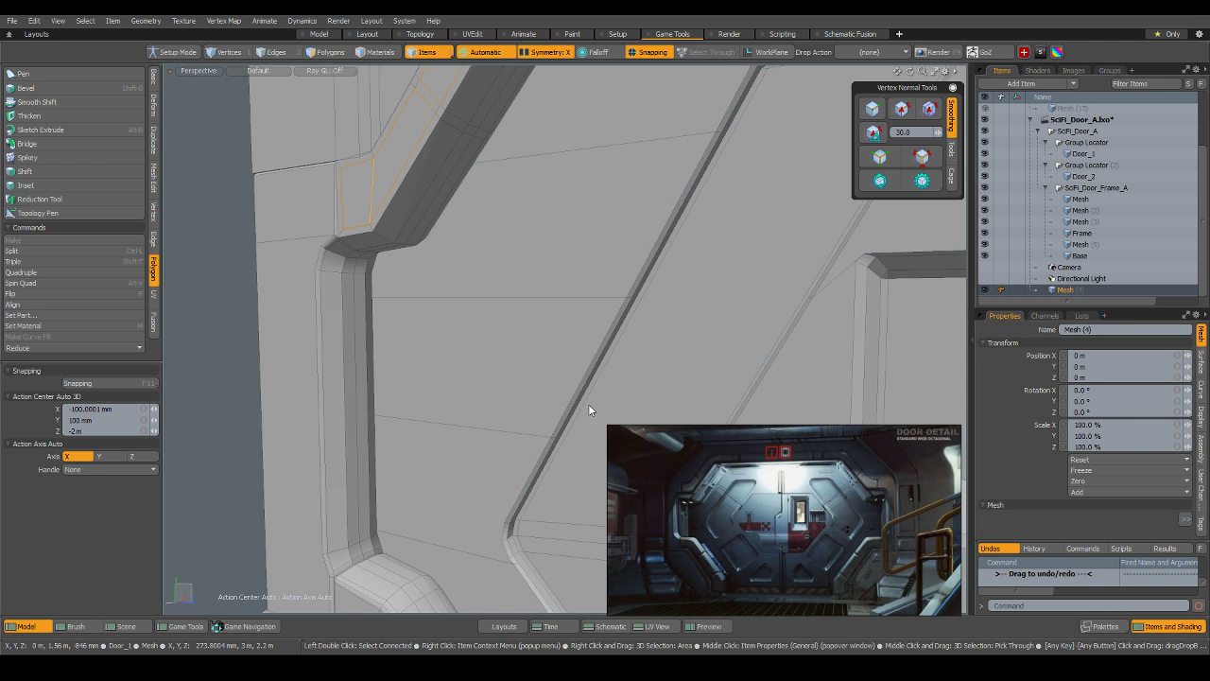
pyautogui.scroll(-5, 442, 336)
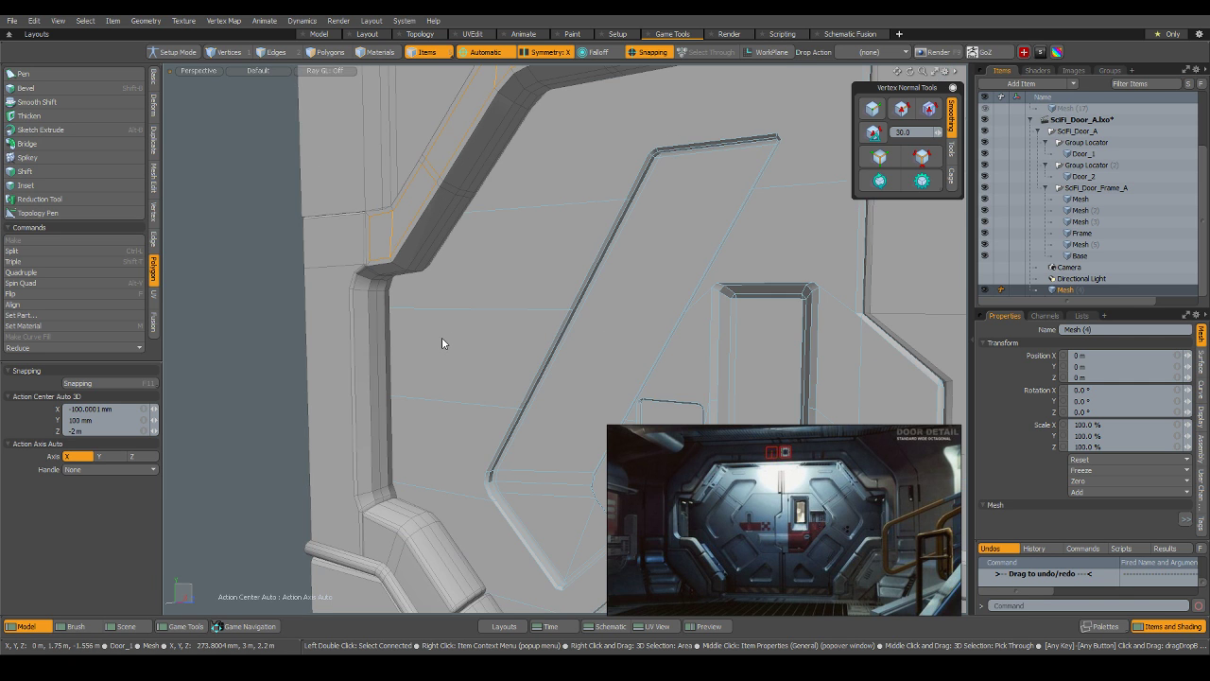
pyautogui.scroll(-1, 361, 200)
pyautogui.scroll(1, 361, 199)
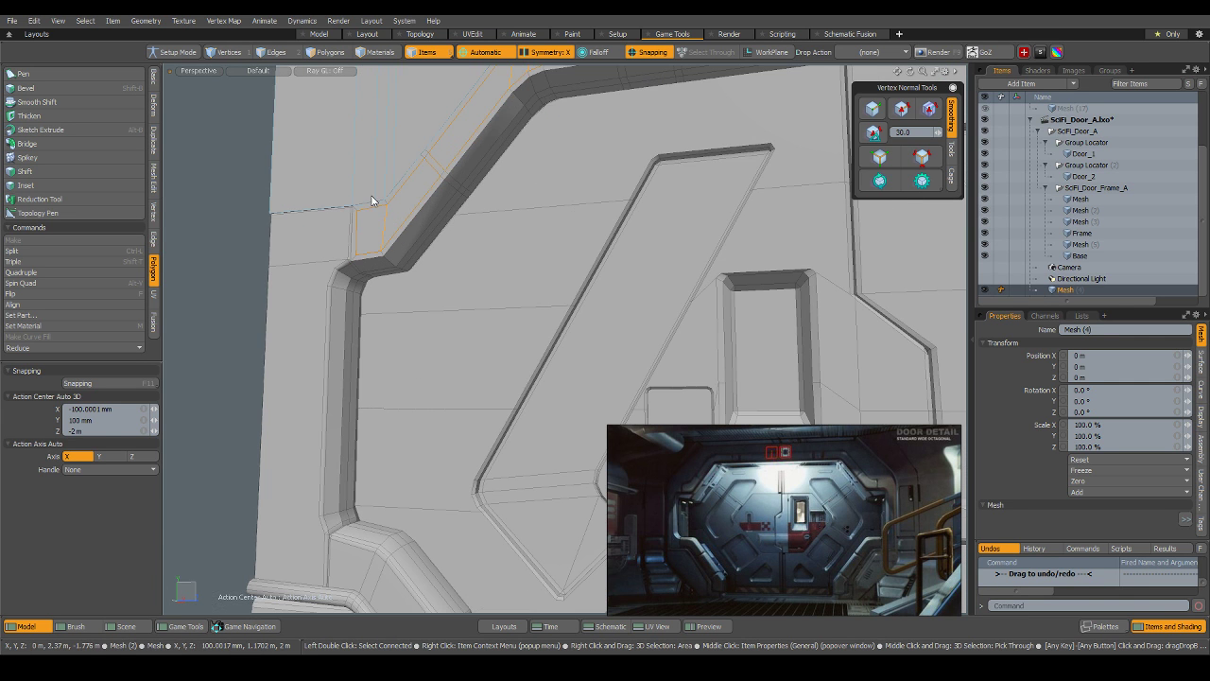
# Isolate the angled upper trim mesh of the door frame and select its hard edges.
pyautogui.click(394, 268)
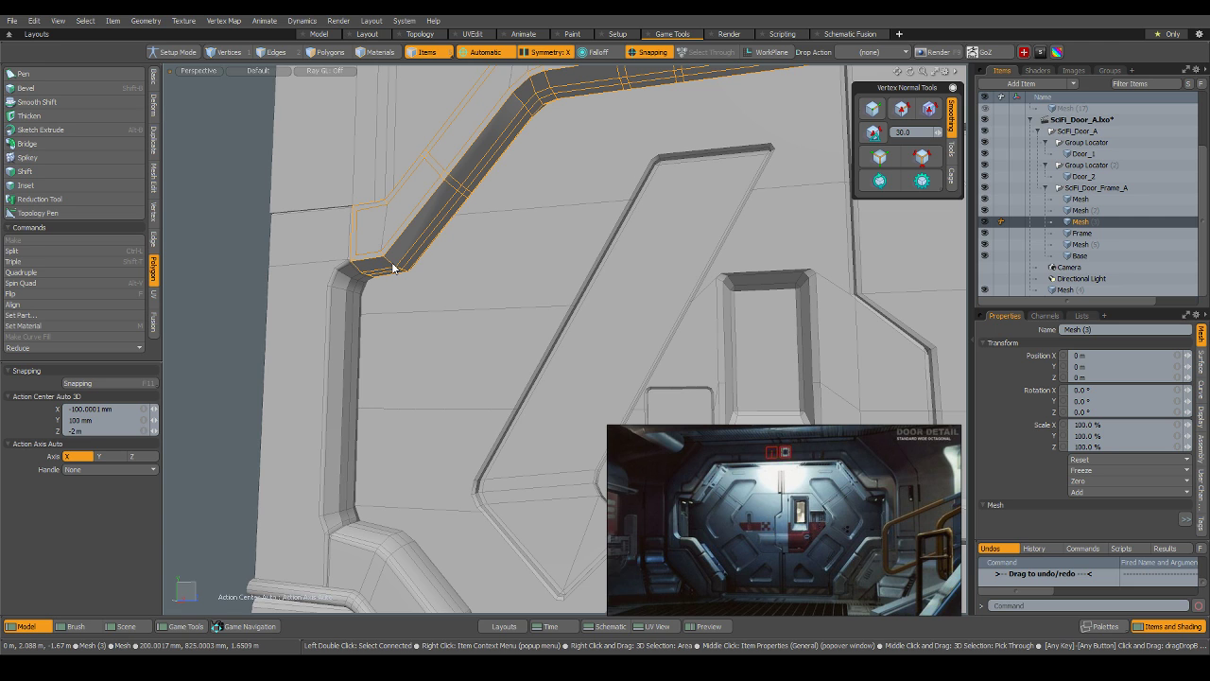
pyautogui.hotkey('shift', 'h')
pyautogui.keyDown('alt'); pyautogui.moveTo(473, 294); pyautogui.dragTo(530, 411); pyautogui.keyUp('alt')
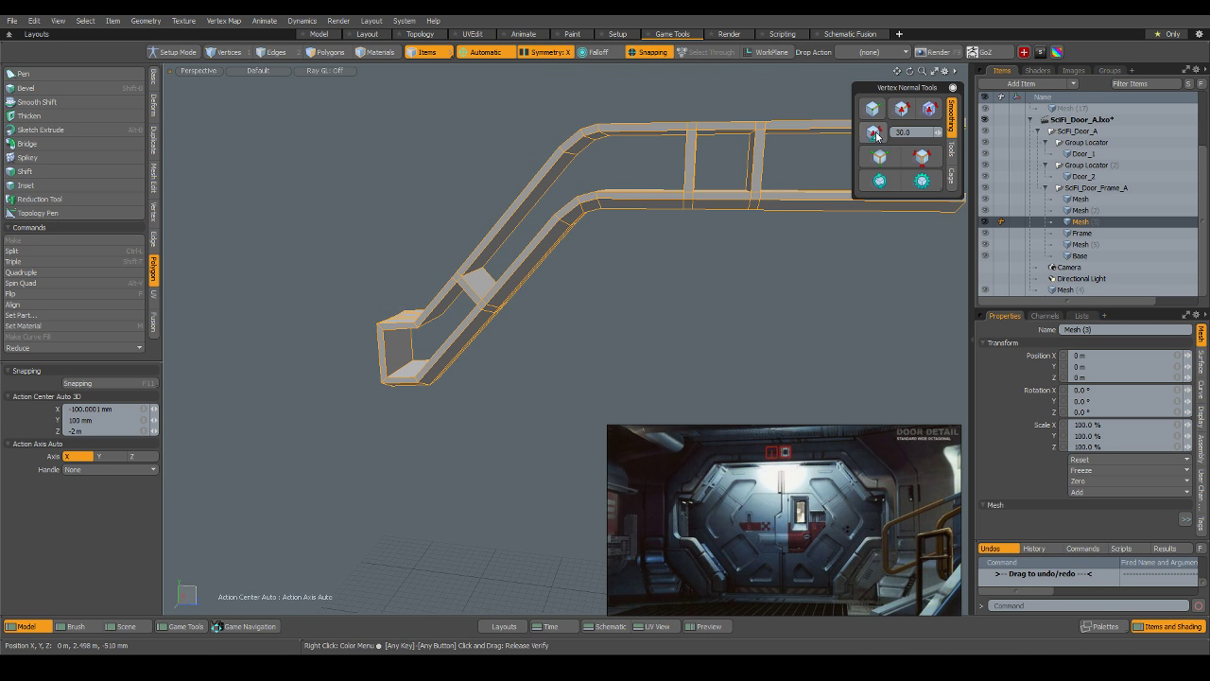
pyautogui.click(923, 158)
pyautogui.keyDown('alt'); pyautogui.moveTo(498, 325); pyautogui.dragTo(542, 335); pyautogui.keyUp('alt')
# Bevel the upper trim's selected edges in width mode with a value of 5 mm.
pyautogui.press('b')
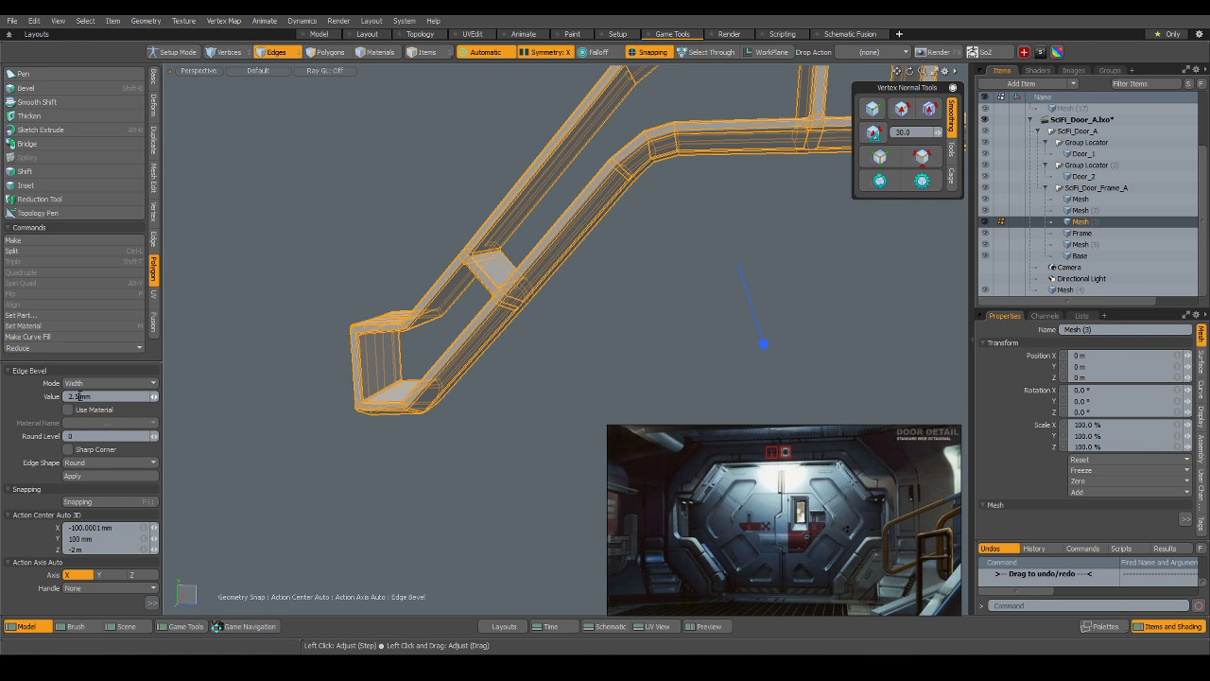
pyautogui.keyDown('alt'); pyautogui.moveTo(577, 241); pyautogui.dragTo(538, 209); pyautogui.keyUp('alt')
pyautogui.scroll(4, 538, 209)
pyautogui.press('q')
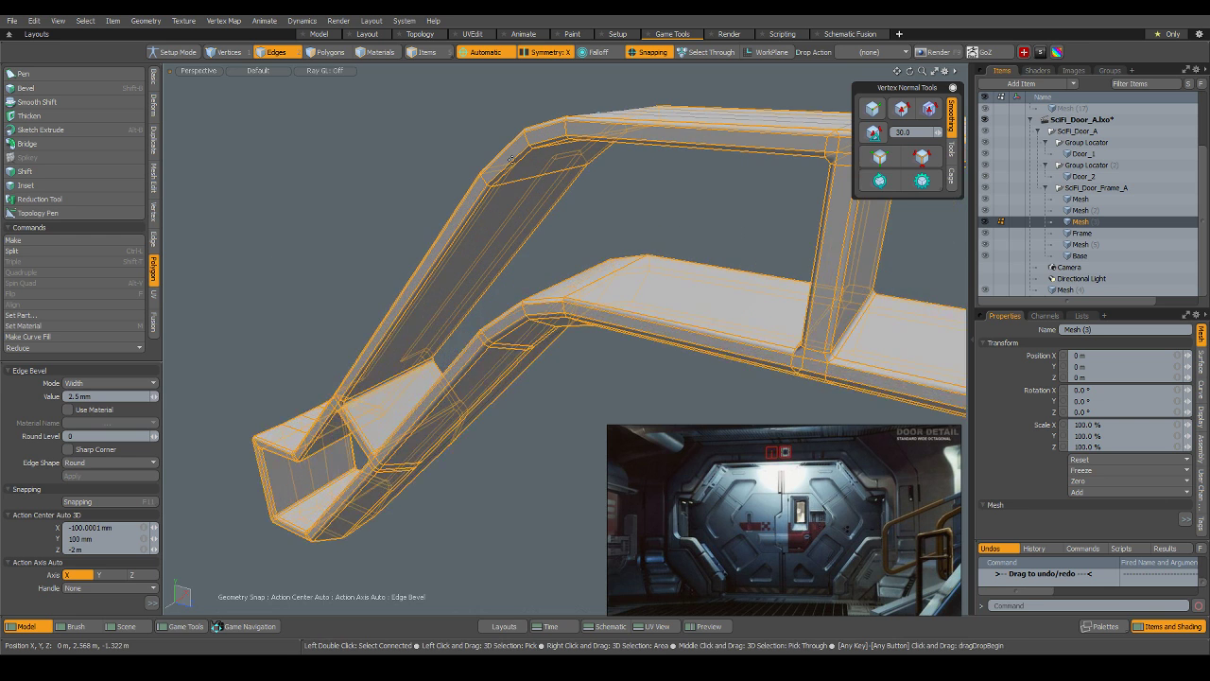
pyautogui.click(74, 396)
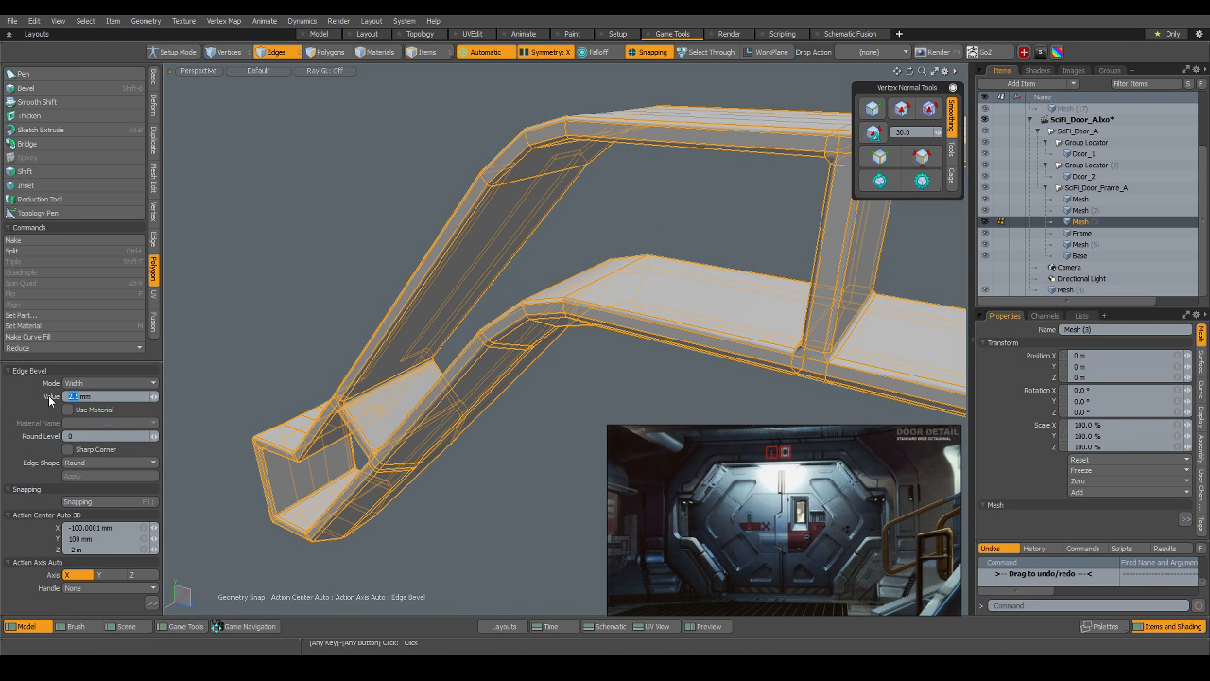
pyautogui.write('5mm')
pyautogui.press('Return')
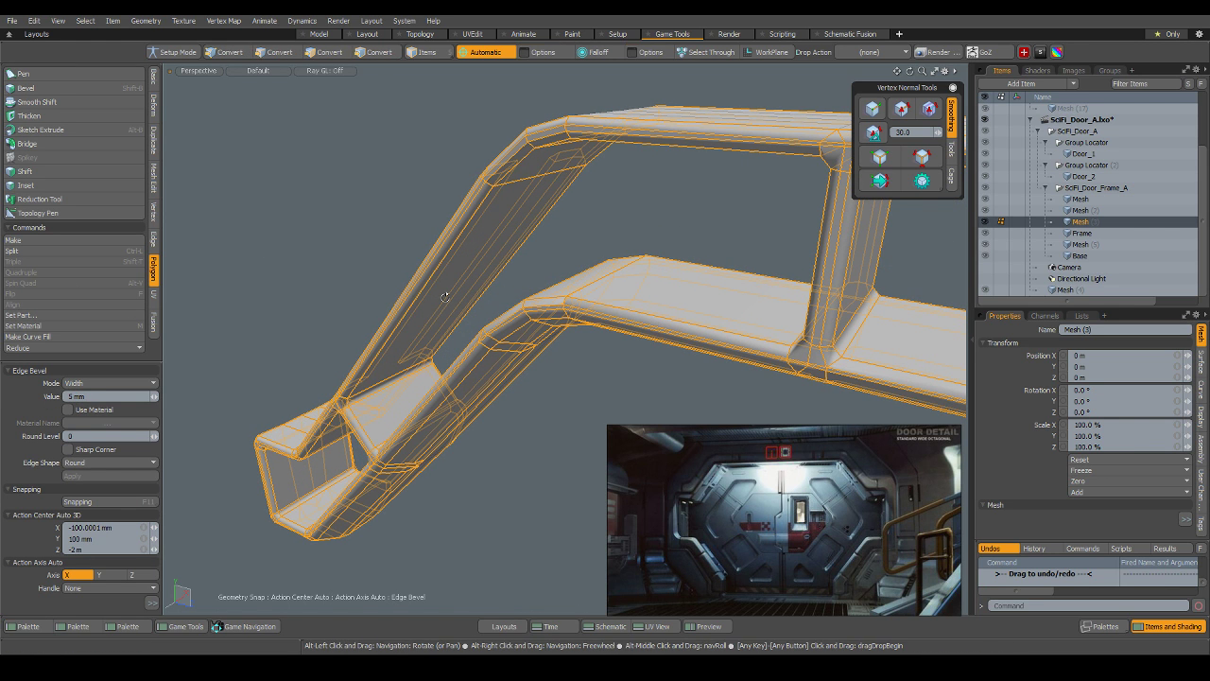
# Reduce the upper trim's edge bevel to a width of 3 mm and finish the bevel.
pyautogui.keyDown('alt'); pyautogui.moveTo(460, 388); pyautogui.dragTo(324, 361); pyautogui.keyUp('alt')
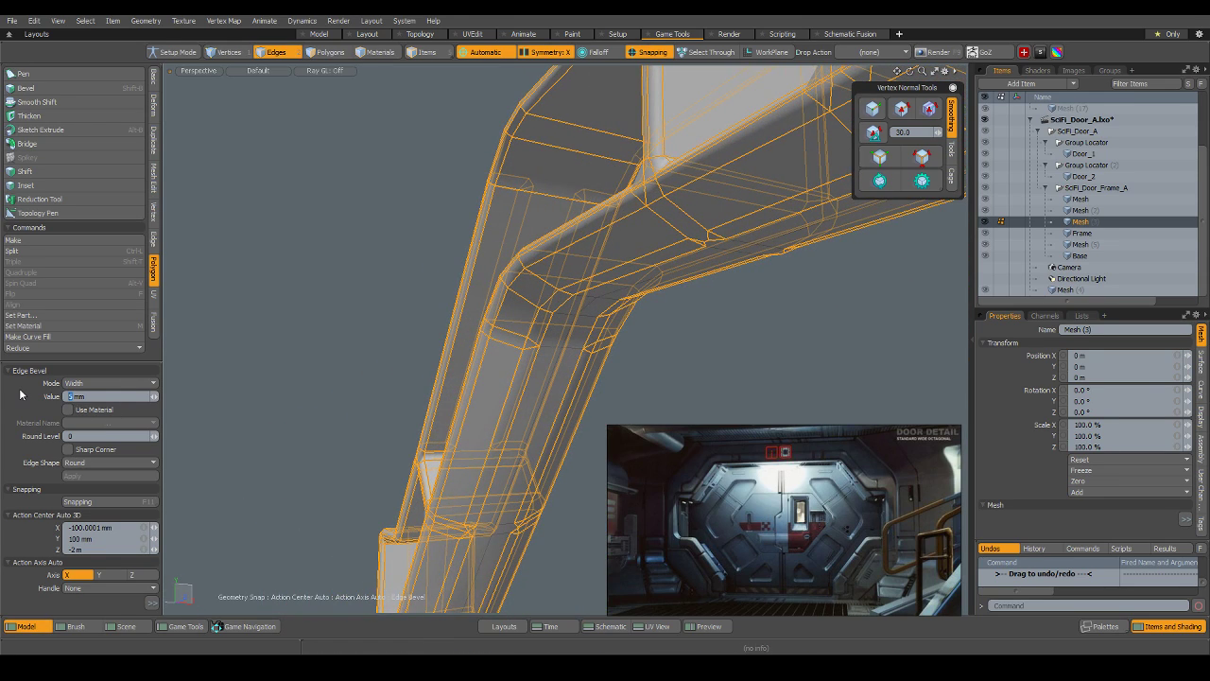
pyautogui.write('4')
pyautogui.press('Return')
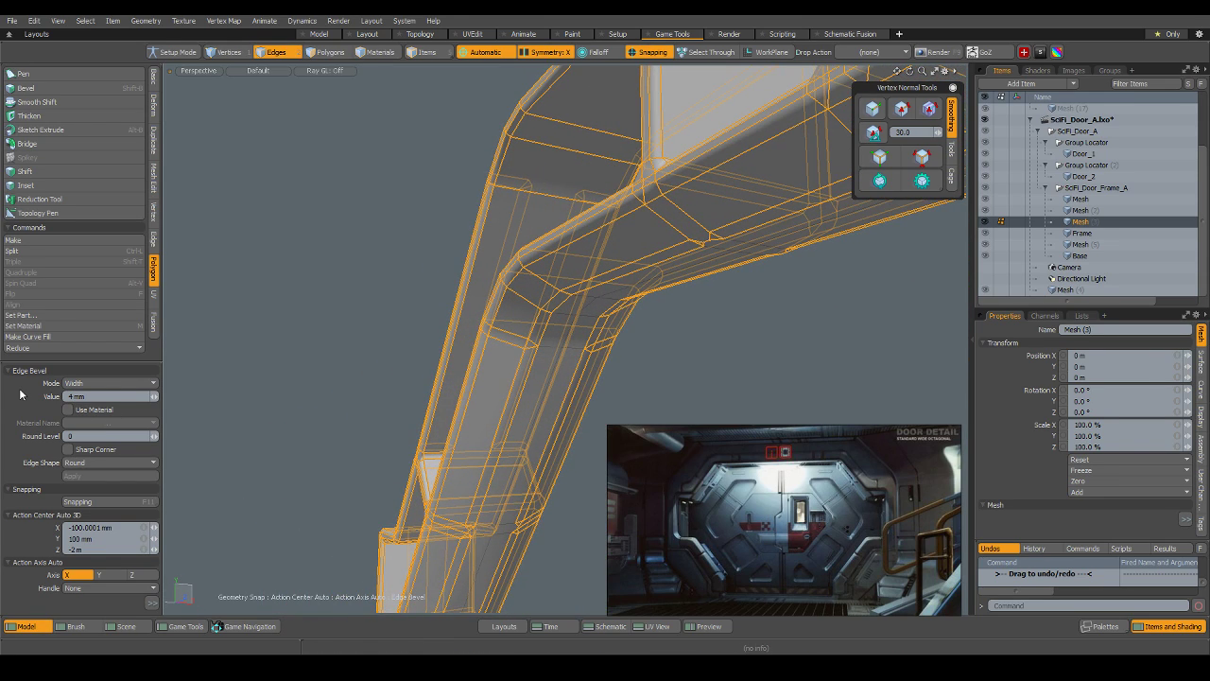
pyautogui.click(72, 396)
pyautogui.write('3')
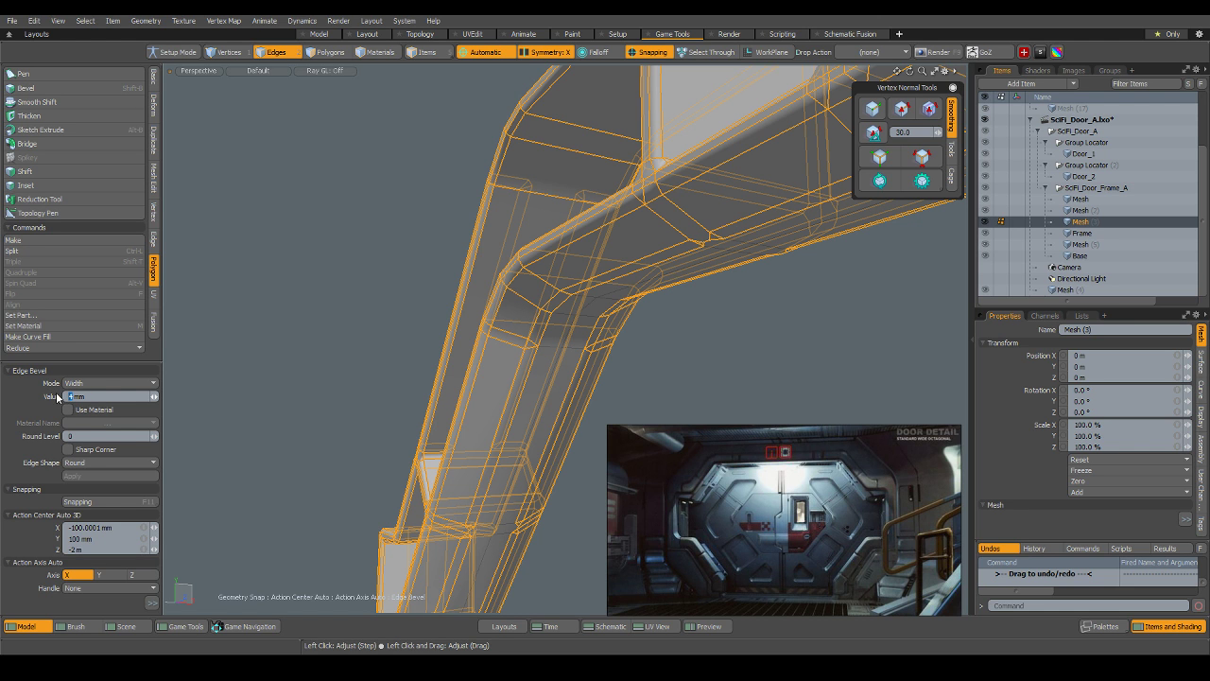
pyautogui.press('Return')
pyautogui.keyDown('alt'); pyautogui.moveTo(473, 286); pyautogui.dragTo(600, 262); pyautogui.keyUp('alt')
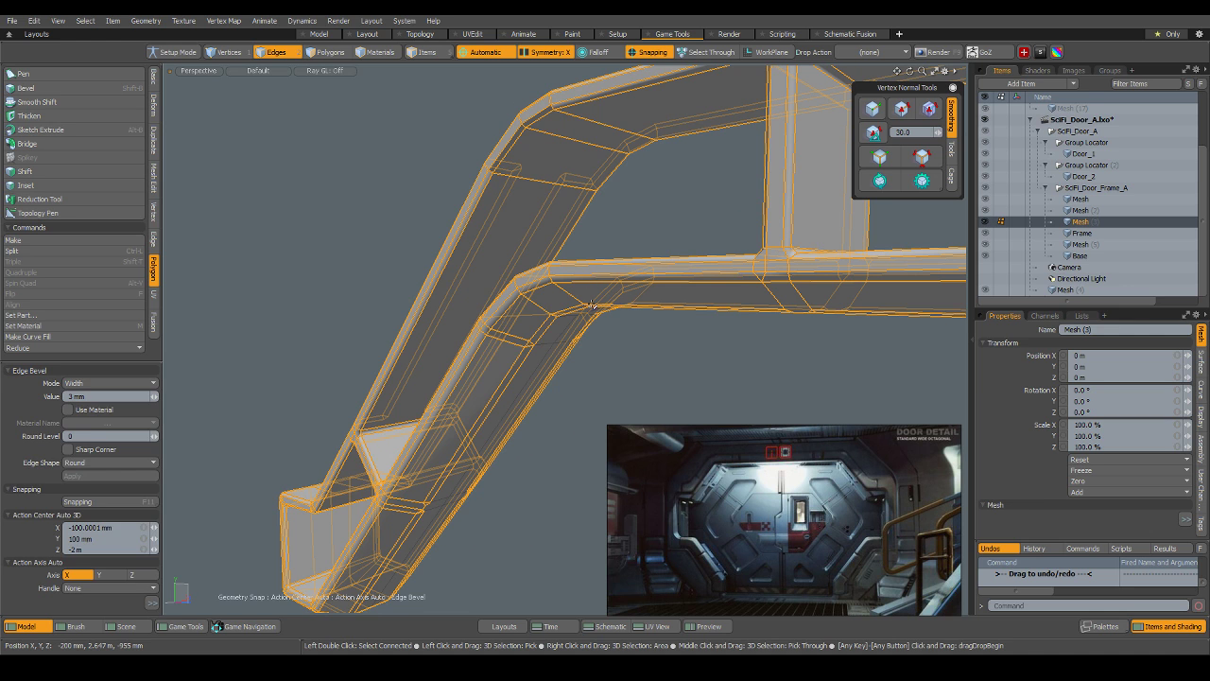
pyautogui.press('q')
# Return to item selection with the beveled trim deselected and show the complete door assembly.
pyautogui.click(627, 365)
pyautogui.scroll(-4, 606, 335)
pyautogui.keyDown('alt'); pyautogui.moveTo(466, 340); pyautogui.dragTo(331, 296); pyautogui.keyUp('alt')
pyautogui.press('5')
pyautogui.scroll(-5, 331, 296)
pyautogui.click(210, 366)
pyautogui.keyDown('alt'); pyautogui.moveTo(209, 366); pyautogui.dragTo(382, 369); pyautogui.keyUp('alt')
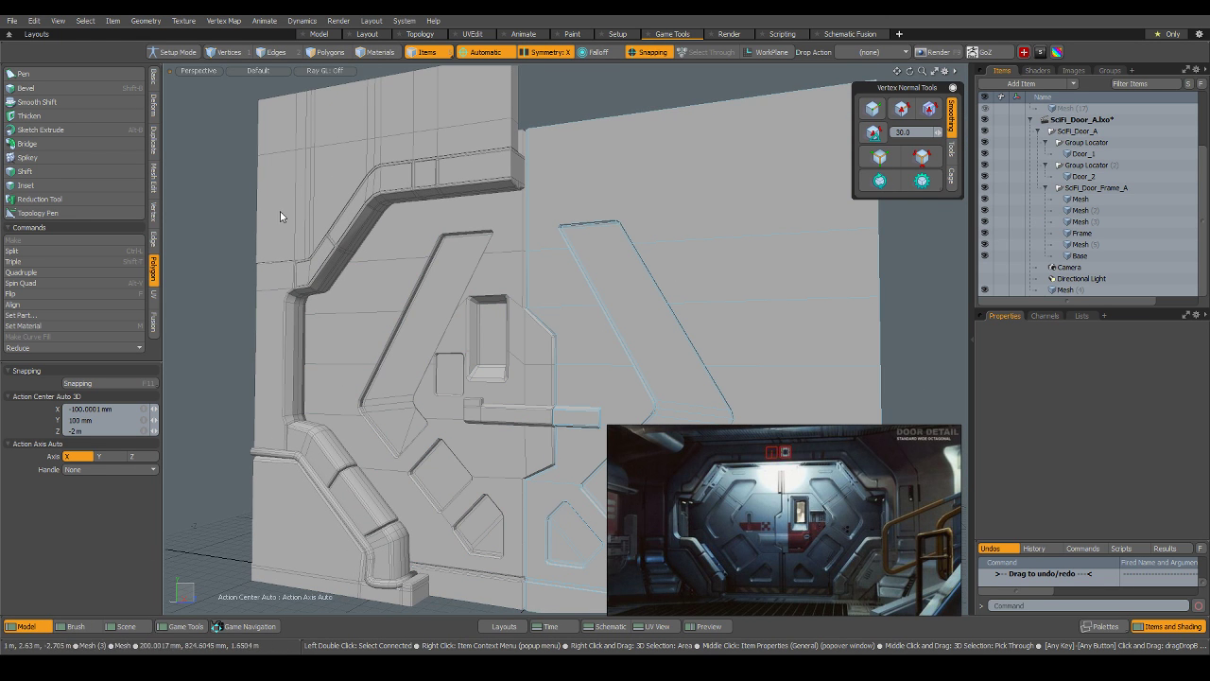
# Isolate the inset panel mesh along the front of the upper trim and select its hard edges.
pyautogui.scroll(5, 350, 210)
pyautogui.keyDown('ctrl'); pyautogui.keyDown('alt'); pyautogui.moveTo(356, 212); pyautogui.dragTo(384, 231); pyautogui.keyUp('alt'); pyautogui.keyUp('ctrl')
pyautogui.click(384, 230)
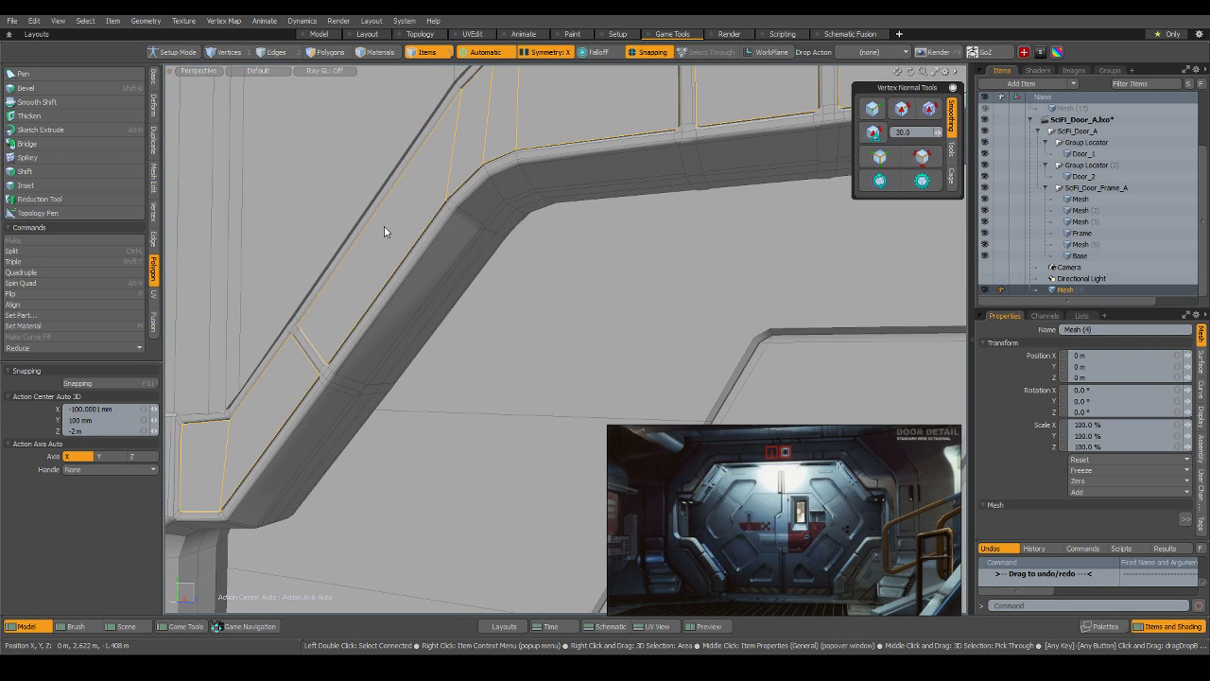
pyautogui.hotkey('shift', 'h')
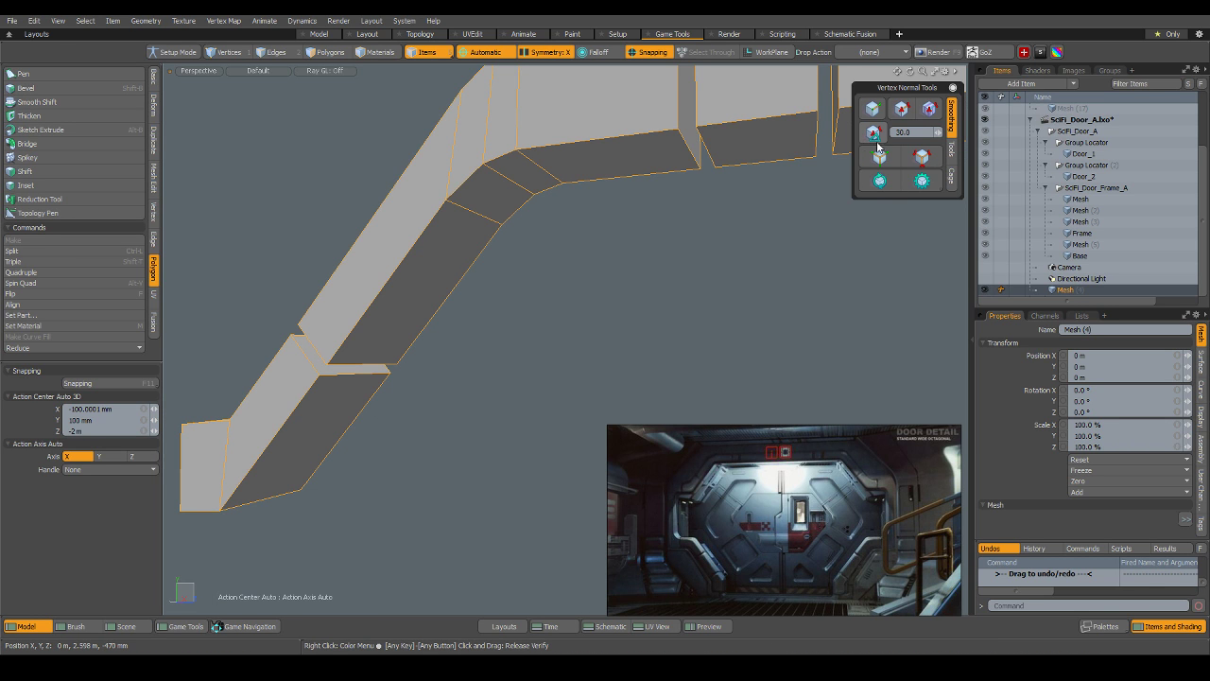
pyautogui.click(922, 156)
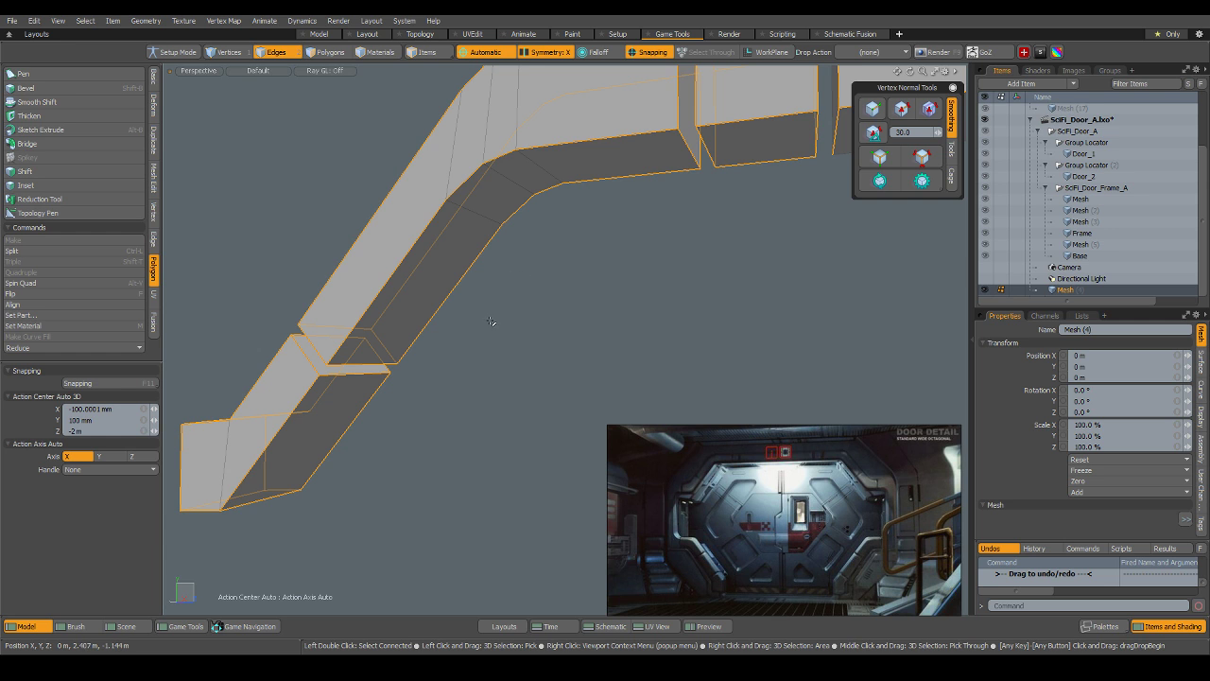
# Bevel the inset panels' selected edges in width mode by about 11 mm and bring the hidden door parts back.
pyautogui.keyDown('alt'); pyautogui.moveTo(490, 322); pyautogui.dragTo(506, 376); pyautogui.keyUp('alt')
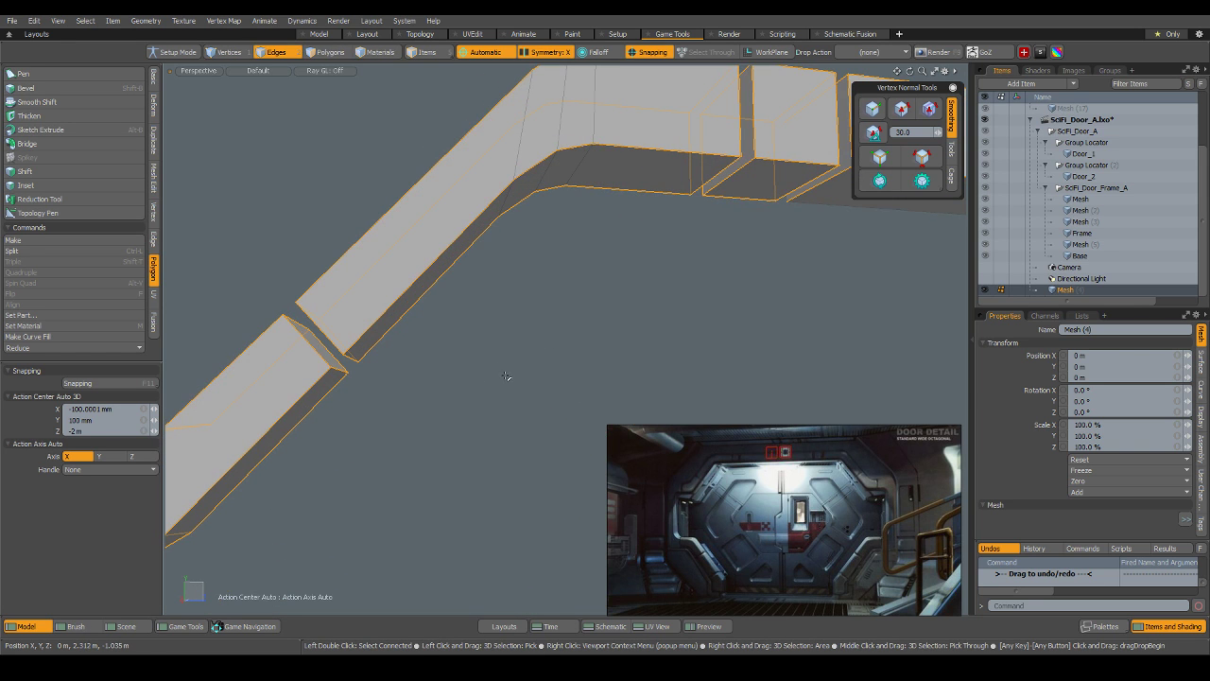
pyautogui.press('b')
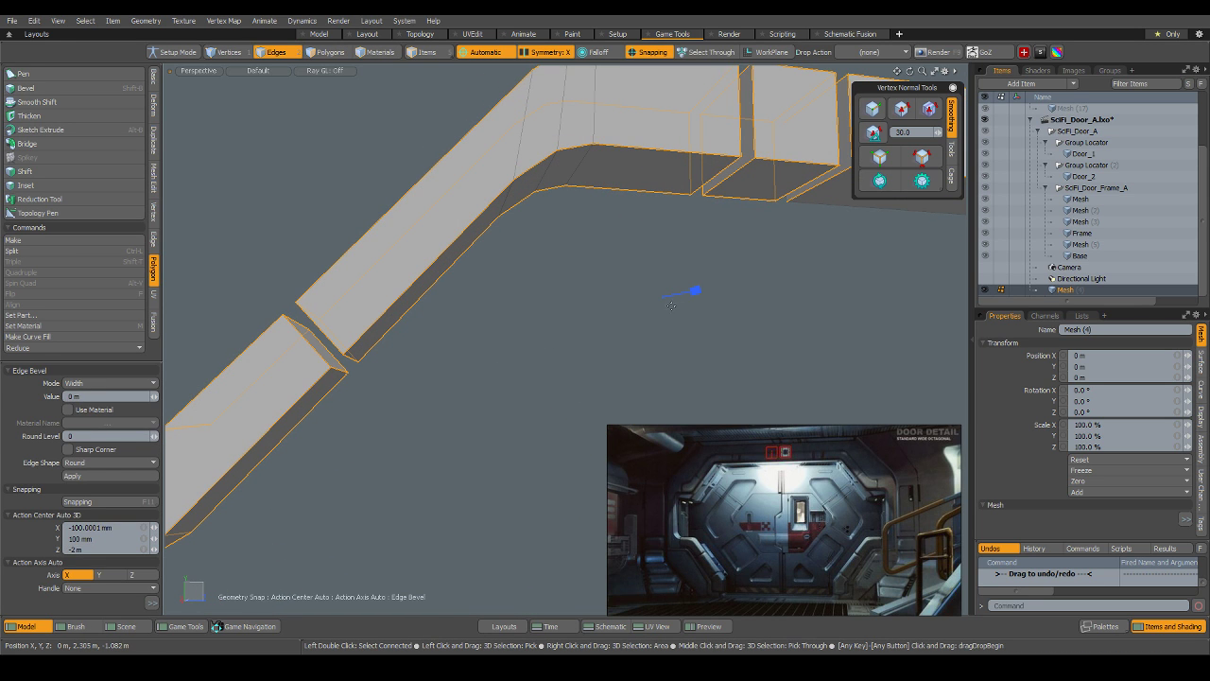
pyautogui.moveTo(695, 291); pyautogui.dragTo(697, 290)
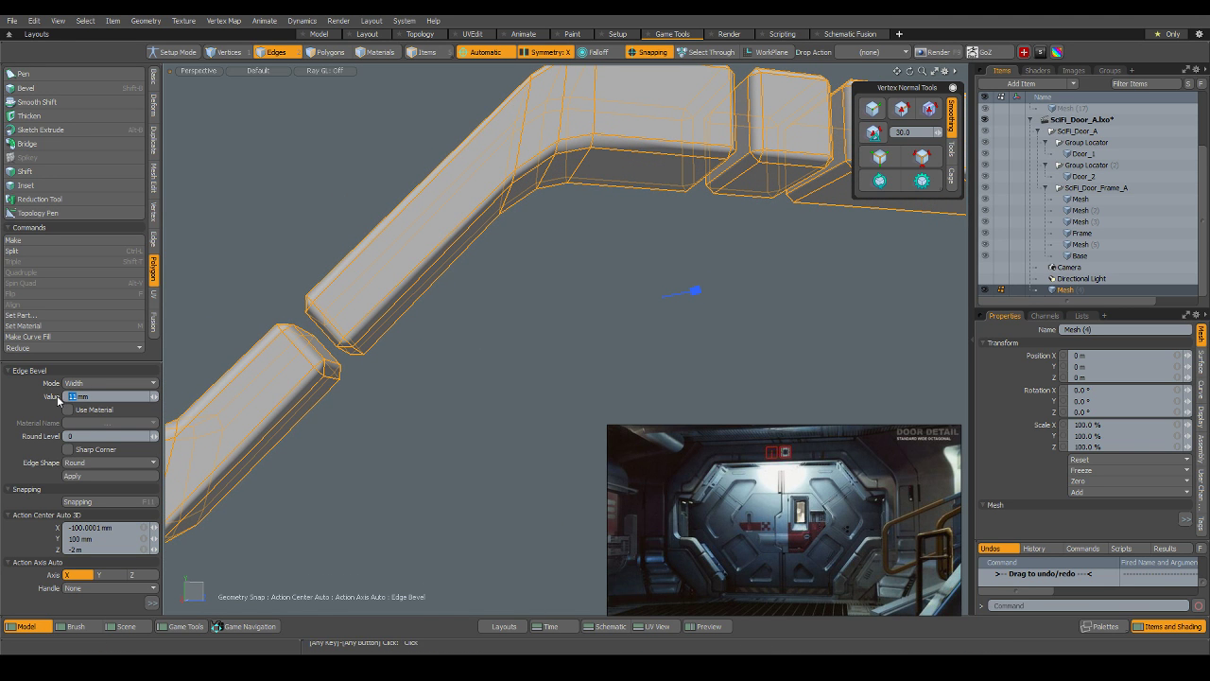
pyautogui.press('q')
pyautogui.click(573, 316)
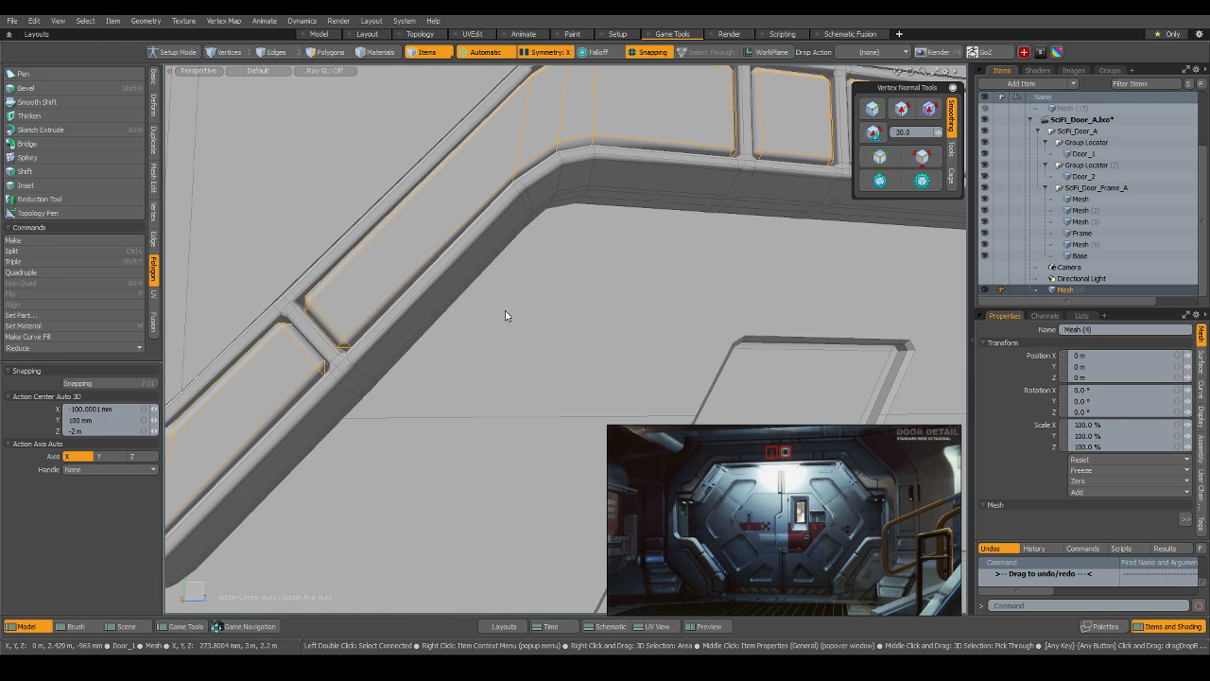
# Try to expand the upper trim's inset panels with the Push tool at a distance of 4 mm.
pyautogui.scroll(-5, 235, 235)
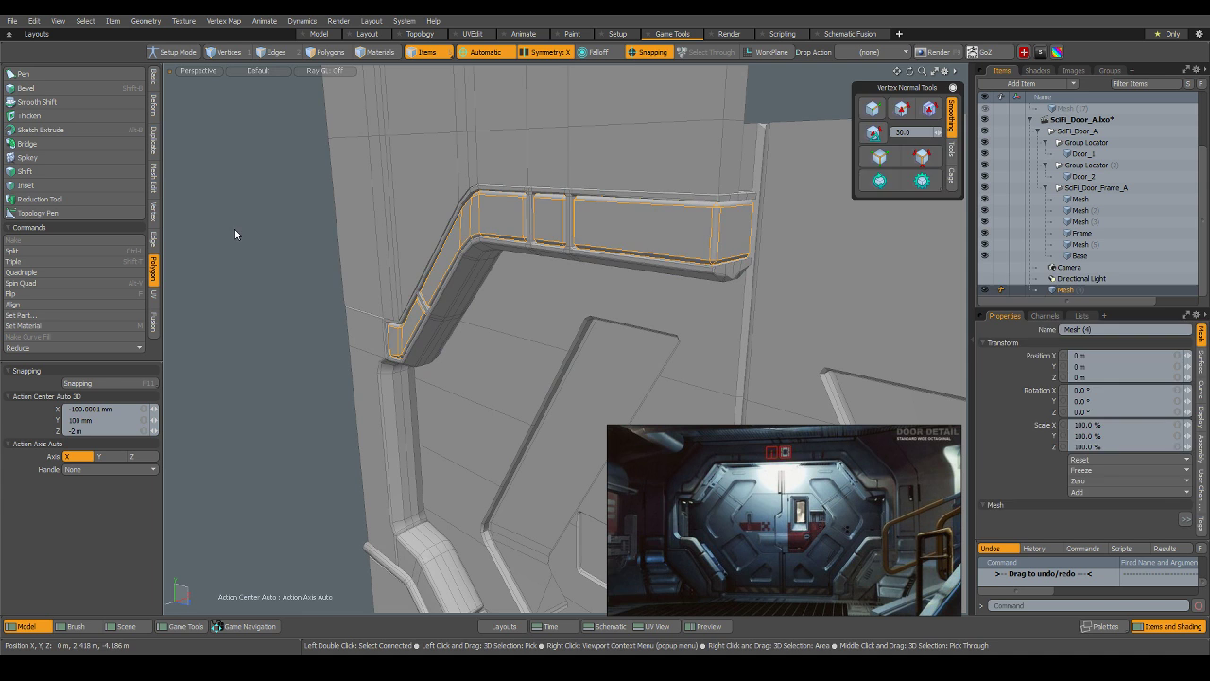
pyautogui.click(235, 235)
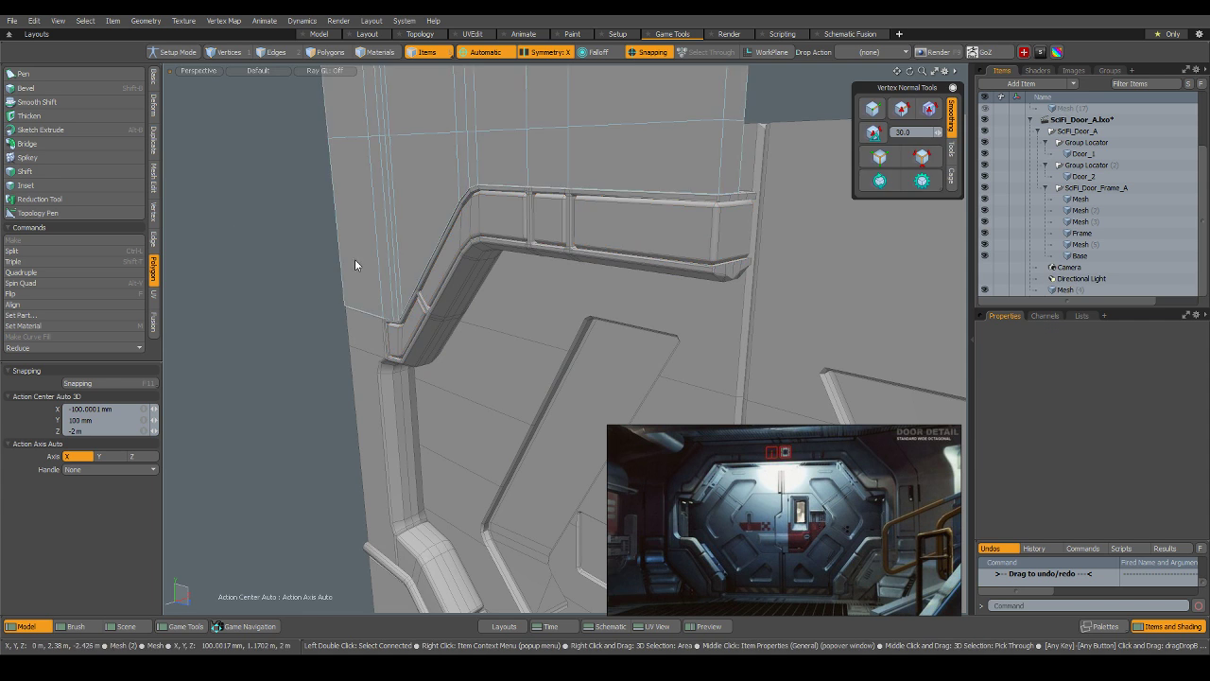
pyautogui.keyDown('alt'); pyautogui.moveTo(355, 260); pyautogui.dragTo(511, 247); pyautogui.keyUp('alt')
pyautogui.scroll(2, 511, 247)
pyautogui.scroll(8, 510, 242)
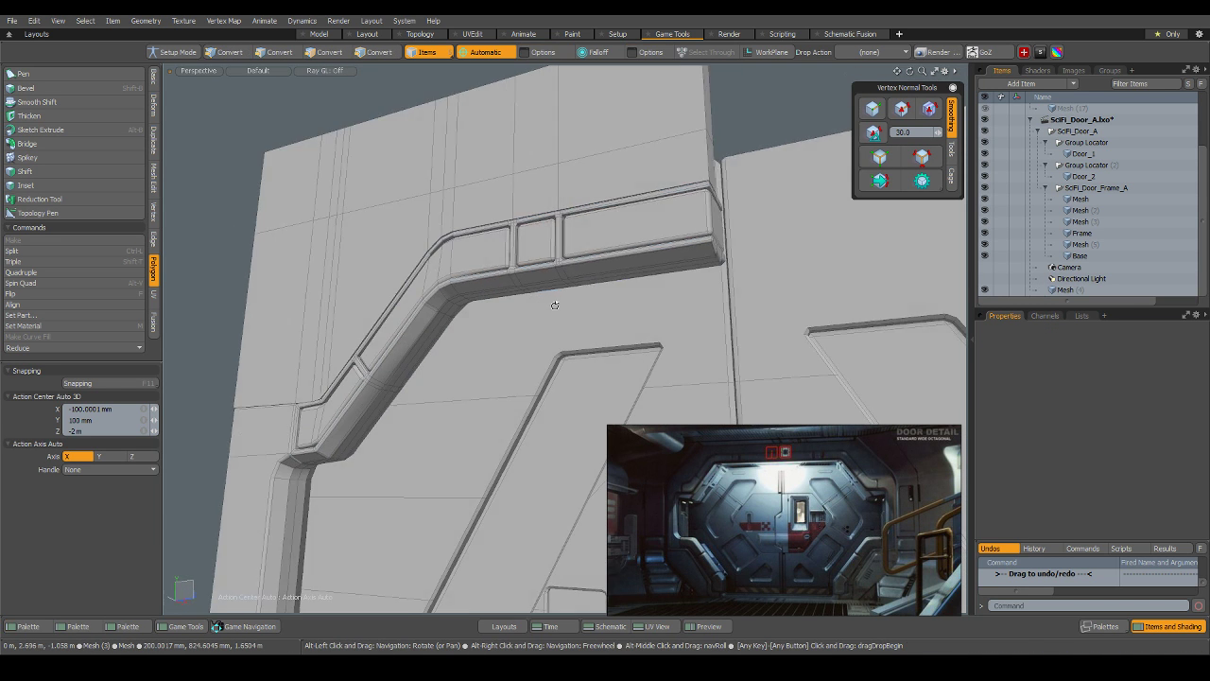
pyautogui.click(484, 239)
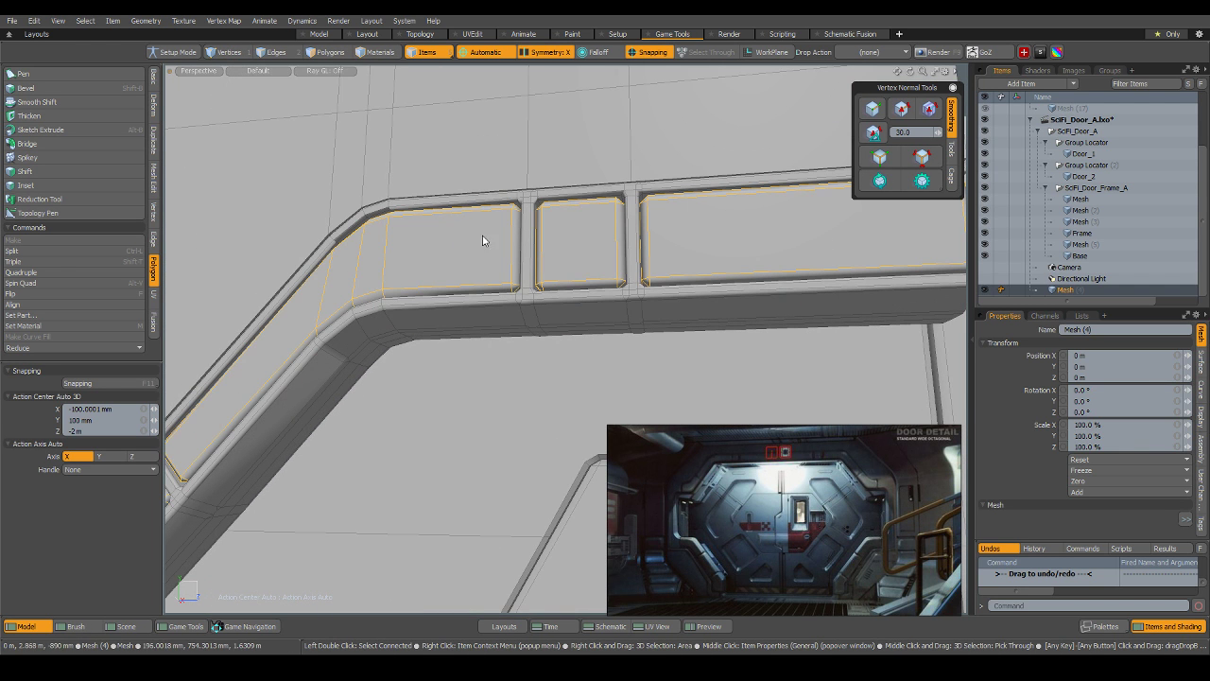
pyautogui.click(153, 106)
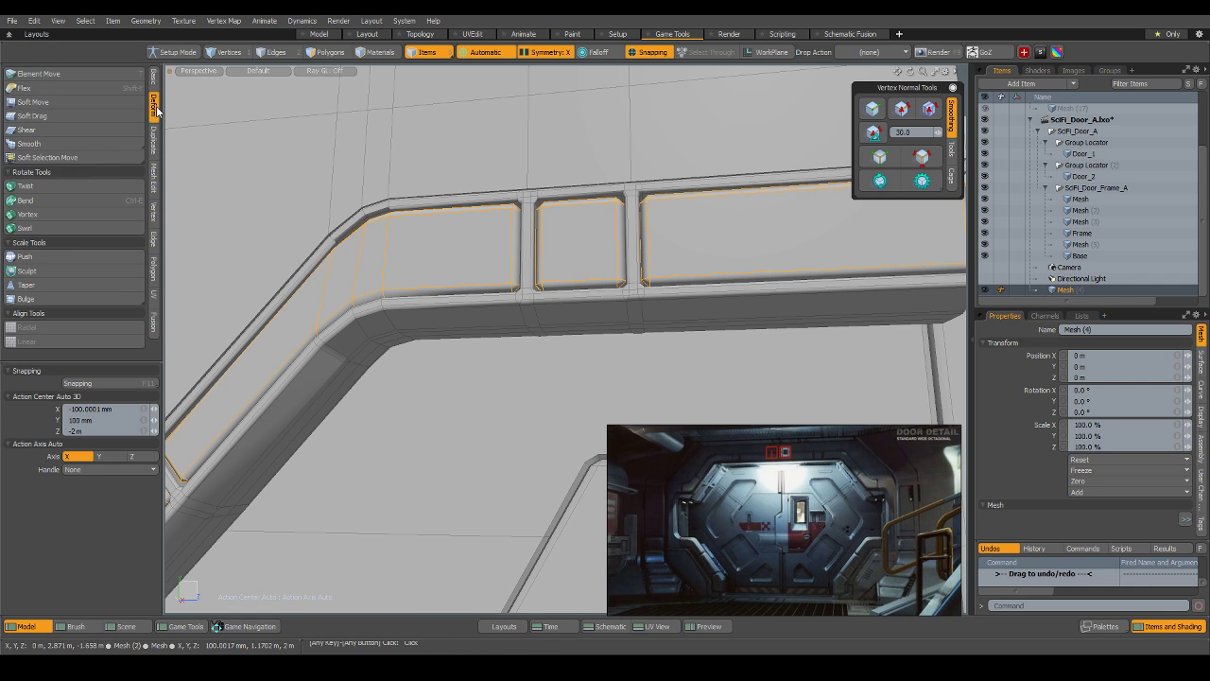
pyautogui.click(104, 255)
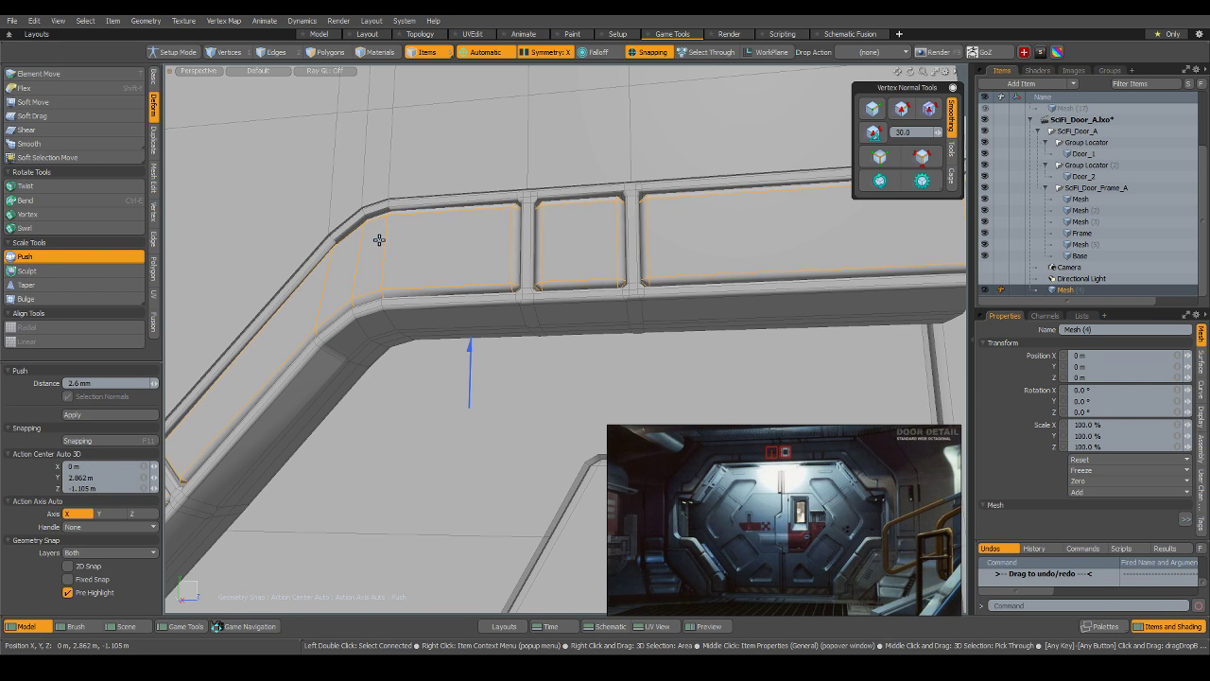
pyautogui.keyDown('alt'); pyautogui.moveTo(371, 239); pyautogui.dragTo(390, 286); pyautogui.keyUp('alt')
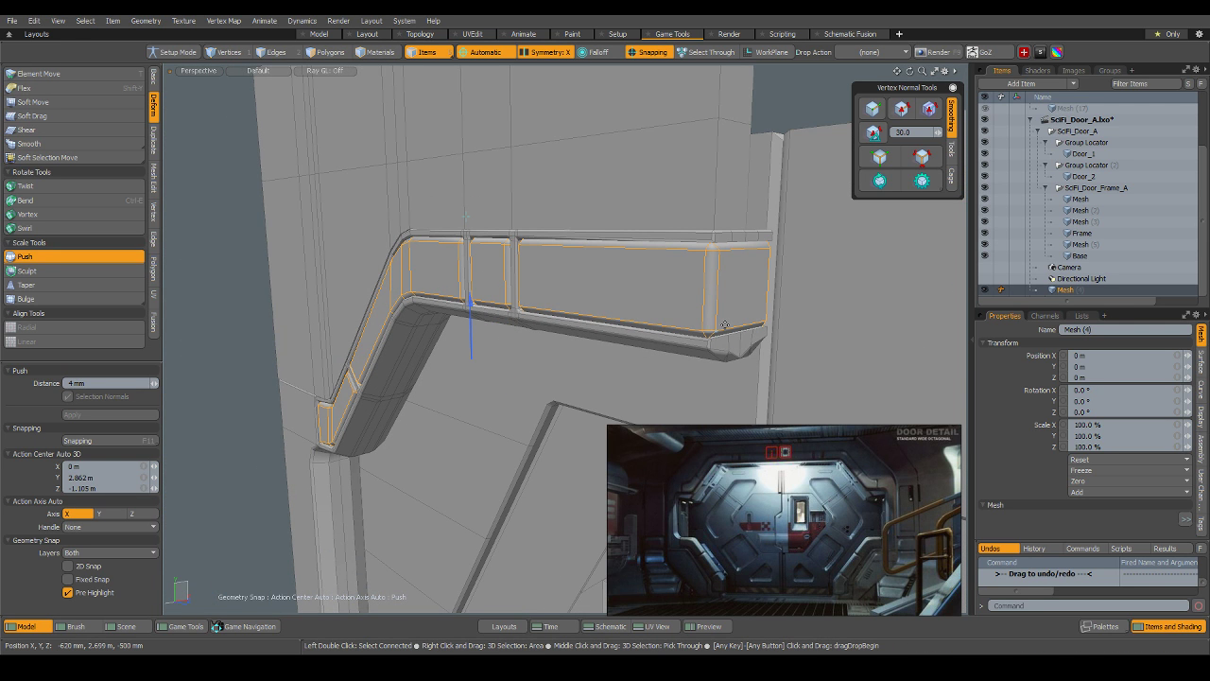
# Try centering the inset panels' pivot and scaling them to 112% in X, and undo the scale and the push.
pyautogui.press('r')
pyautogui.keyDown('alt'); pyautogui.moveTo(807, 332); pyautogui.dragTo(727, 321); pyautogui.keyUp('alt')
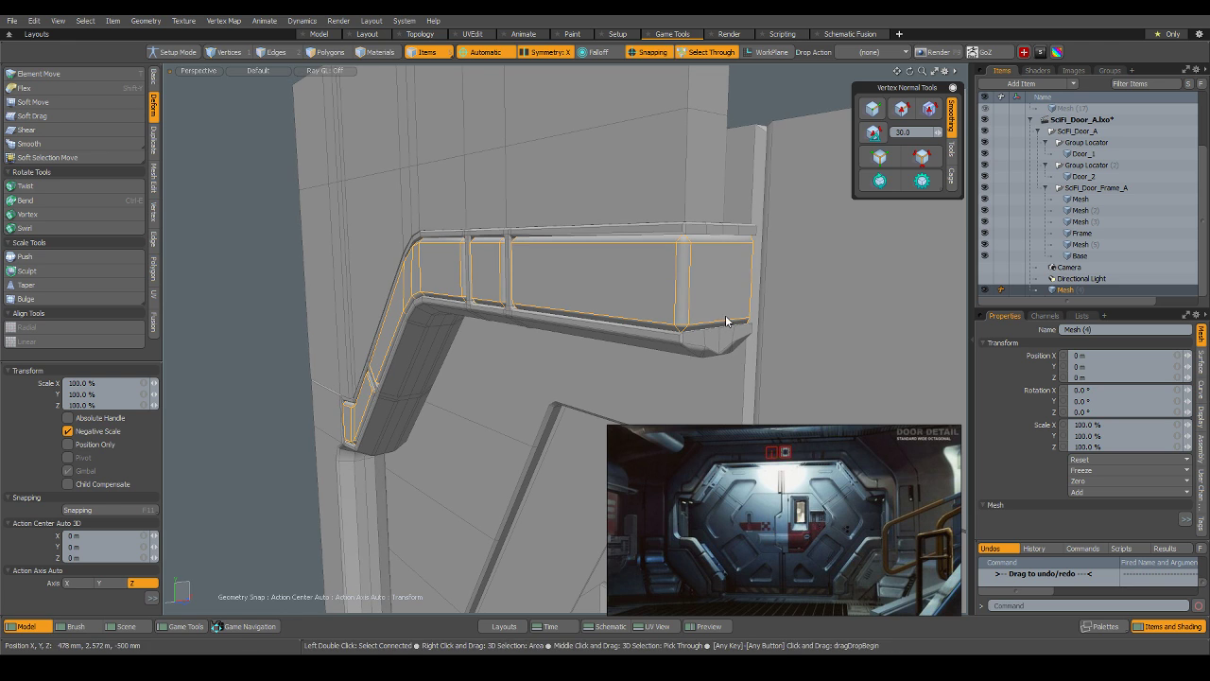
pyautogui.rightClick(728, 321)
pyautogui.click(478, 374)
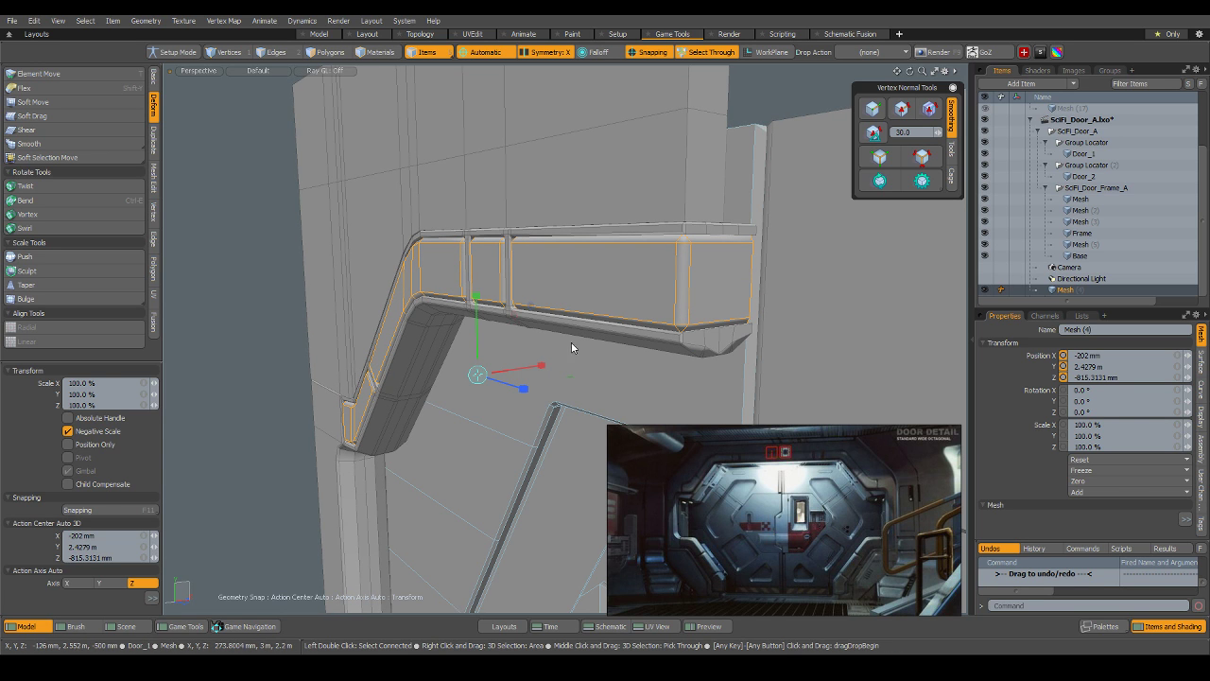
pyautogui.moveTo(538, 369); pyautogui.dragTo(548, 365)
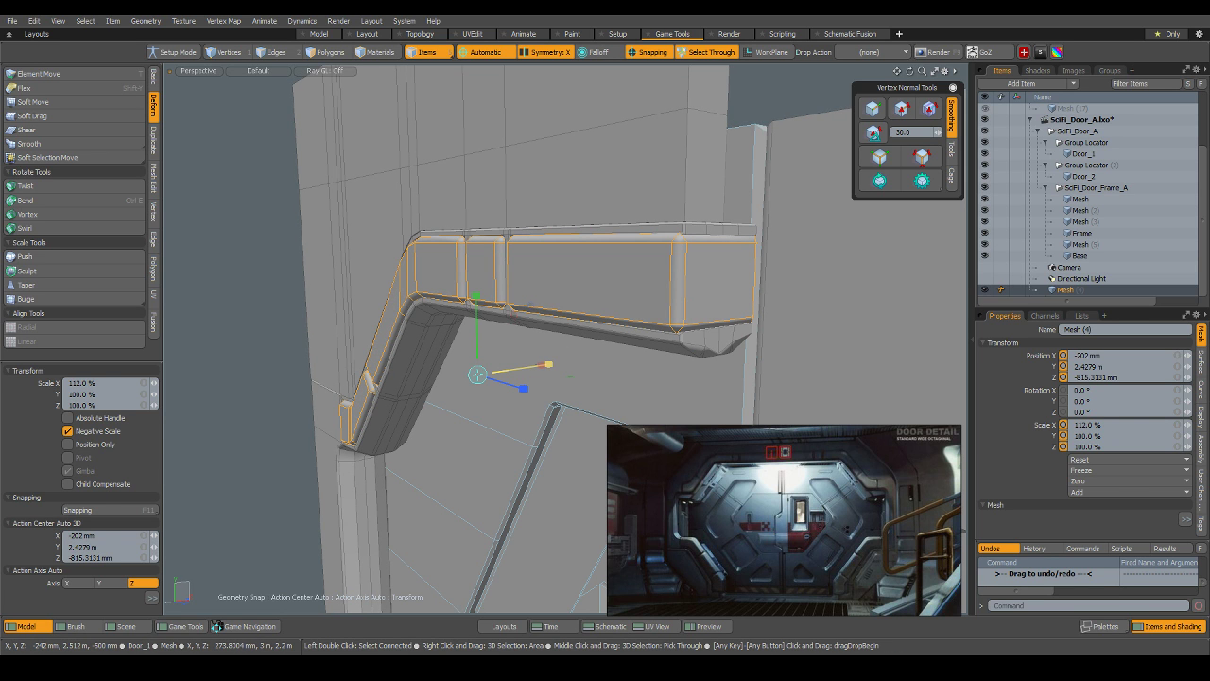
pyautogui.hotkey('ctrl', 'z')
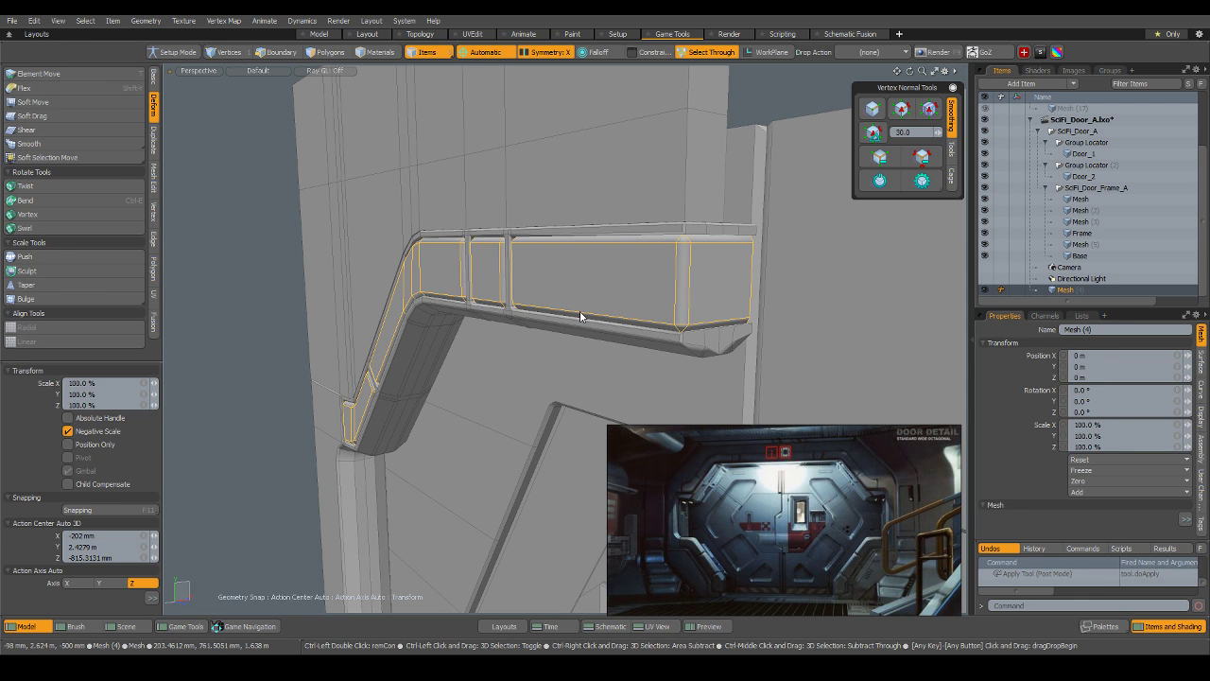
pyautogui.press('q')
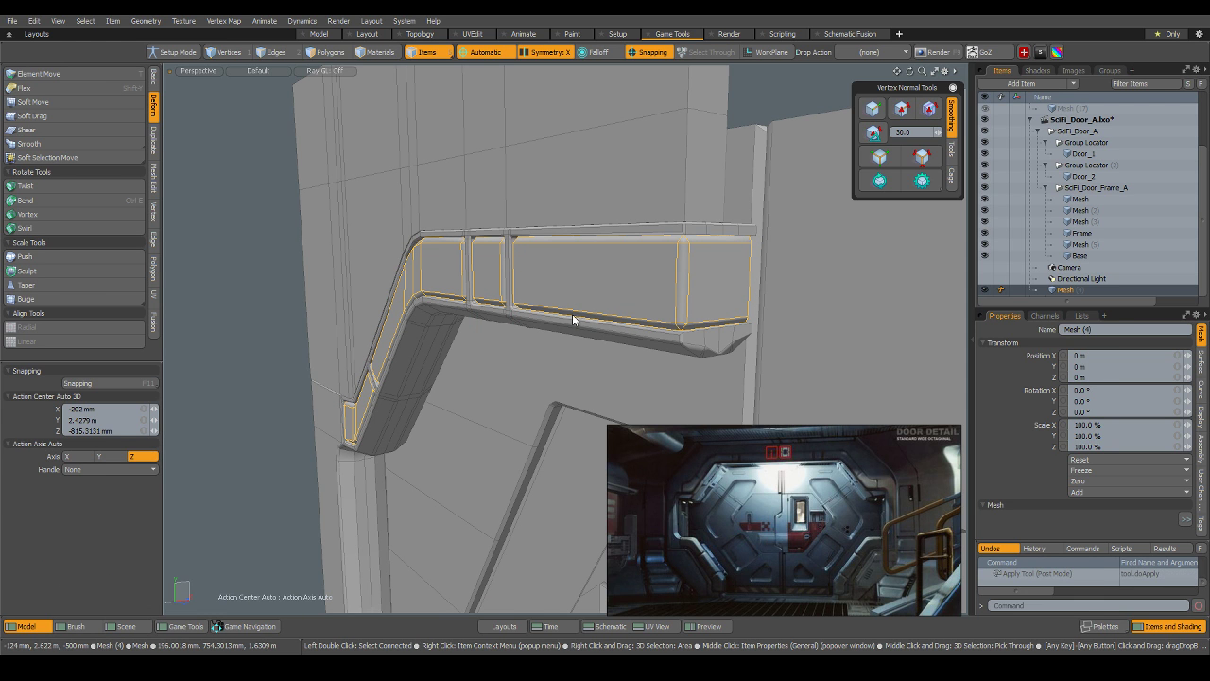
# Center the inset panel mesh to its bounding box, scale it to 114% in X, and deselect it.
pyautogui.press('r')
pyautogui.rightClick(557, 325)
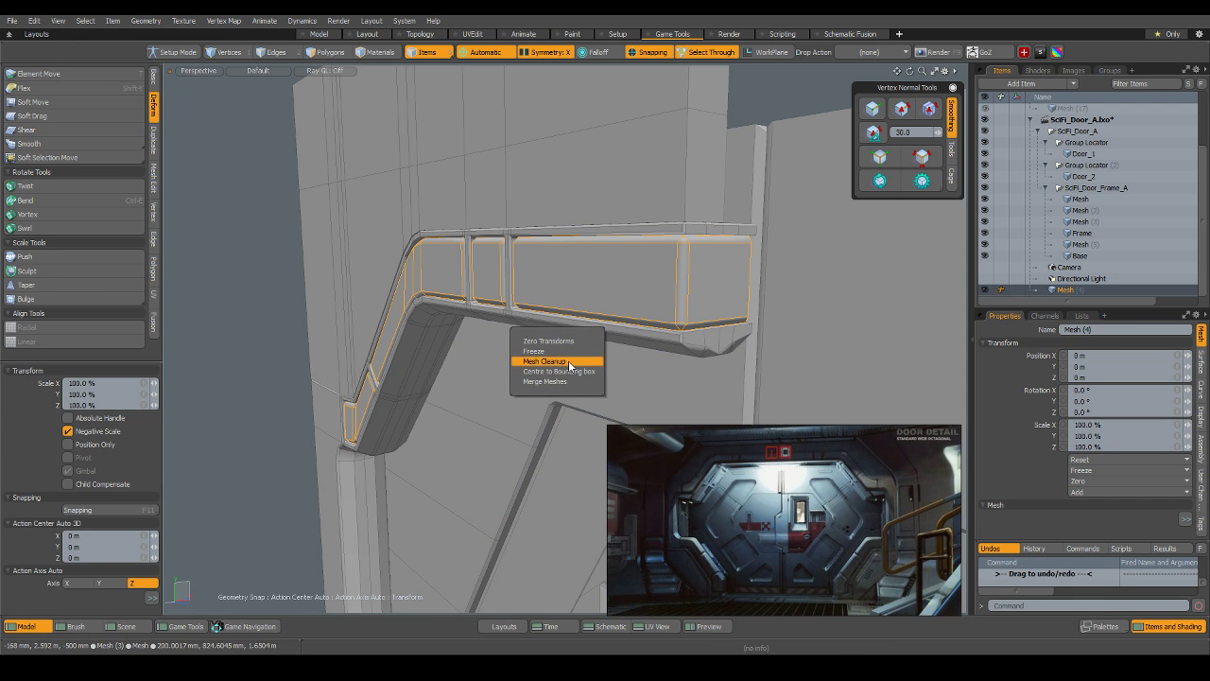
pyautogui.click(554, 370)
pyautogui.moveTo(540, 365); pyautogui.dragTo(584, 370)
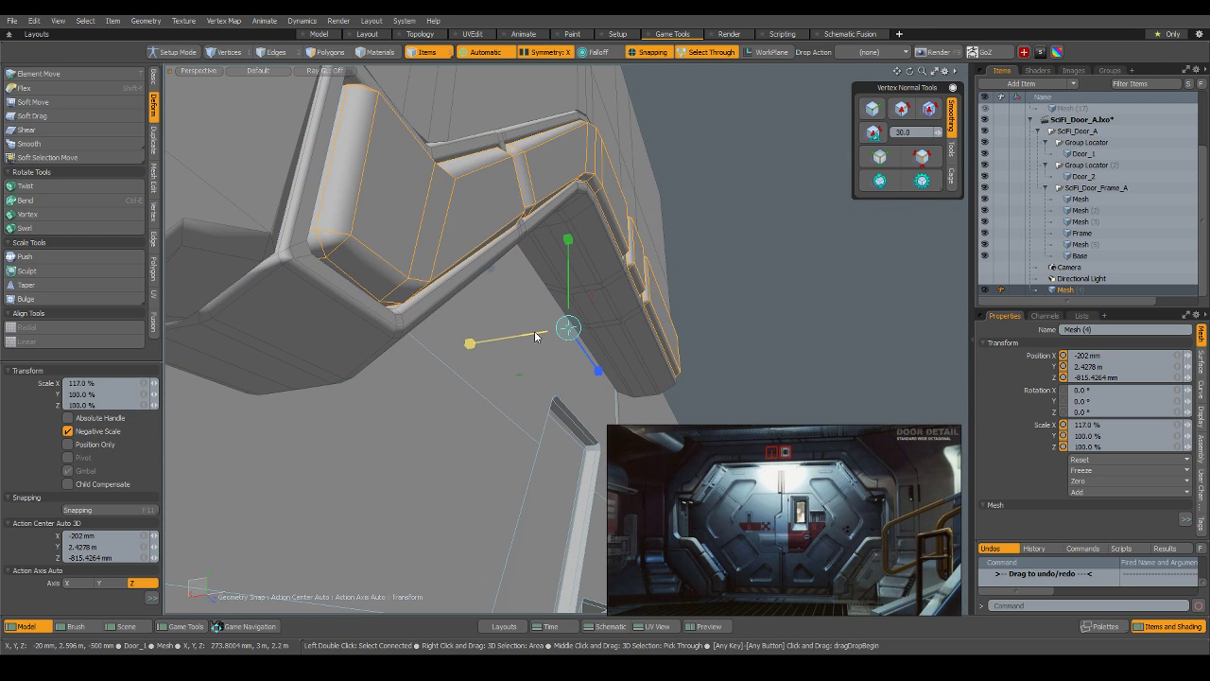
pyautogui.moveTo(470, 343)
pyautogui.mouseDown()
pyautogui.moveTo(459, 343)
pyautogui.moveTo(472, 343)
pyautogui.mouseUp()
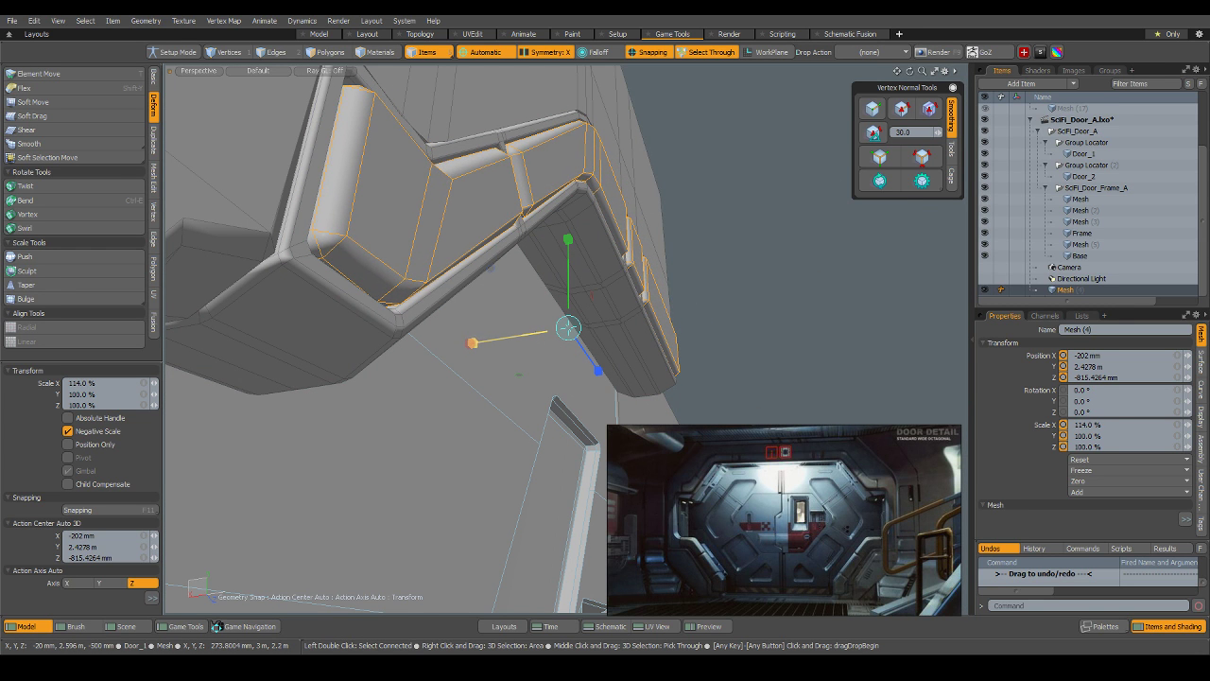
pyautogui.press('space')
pyautogui.click(751, 331)
# Examine the door's lower frame corner, highlighting the segmented angled cover and the thin rail beside it.
pyautogui.keyDown('alt'); pyautogui.moveTo(750, 331); pyautogui.dragTo(397, 419); pyautogui.keyUp('alt')
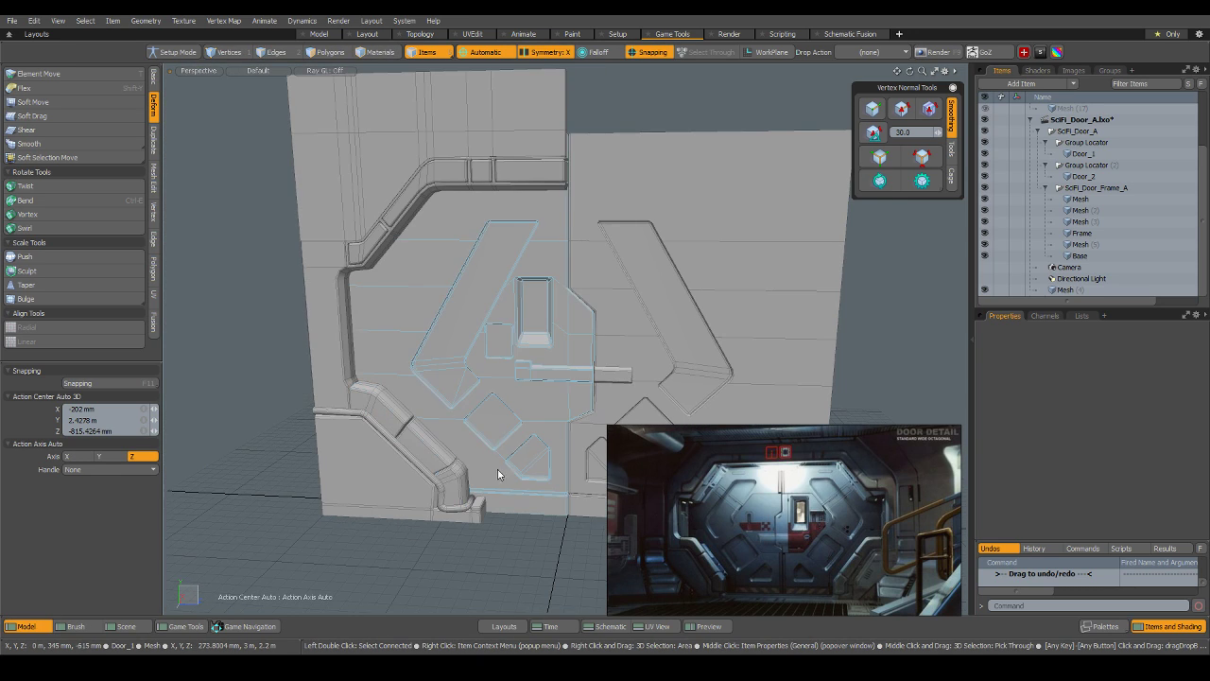
pyautogui.keyDown('alt'); pyautogui.moveTo(498, 469); pyautogui.dragTo(503, 401); pyautogui.keyUp('alt')
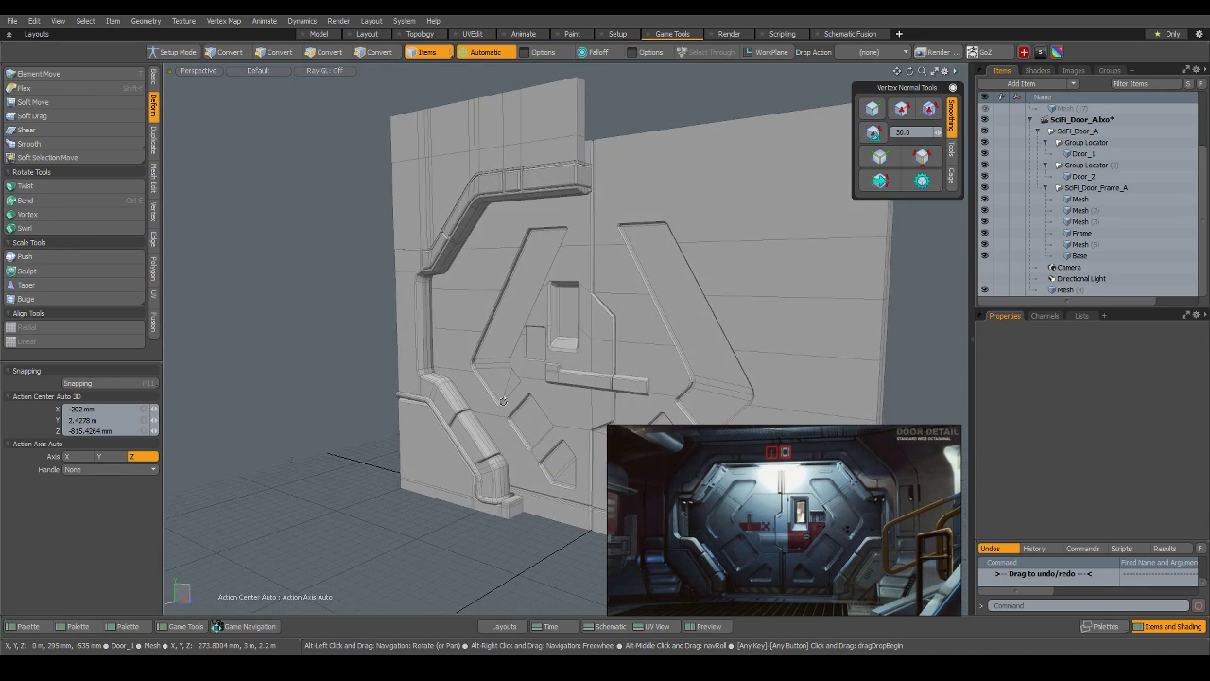
pyautogui.scroll(3, 454, 445)
pyautogui.click(454, 447)
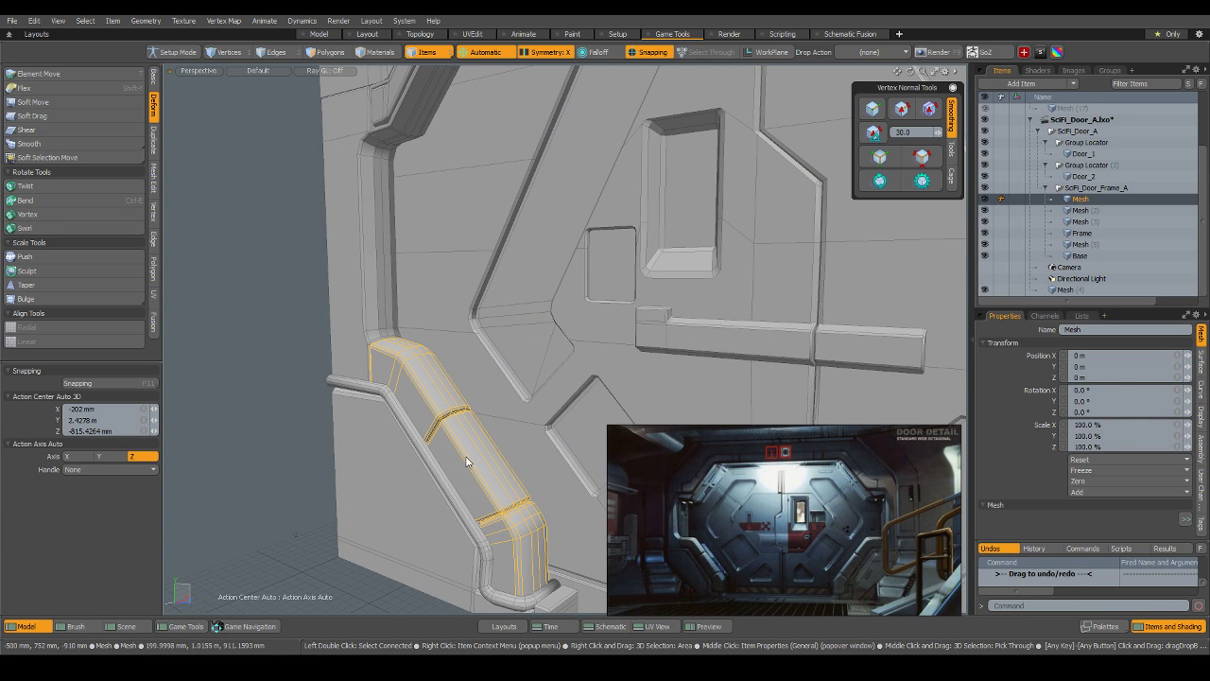
pyautogui.keyDown('shift'); pyautogui.click(454, 499); pyautogui.keyUp('shift')
pyautogui.moveTo(499, 432)
pyautogui.keyDown('alt'); pyautogui.mouseDown()
pyautogui.moveTo(479, 390)
pyautogui.moveTo(517, 438)
pyautogui.mouseUp(); pyautogui.keyUp('alt')
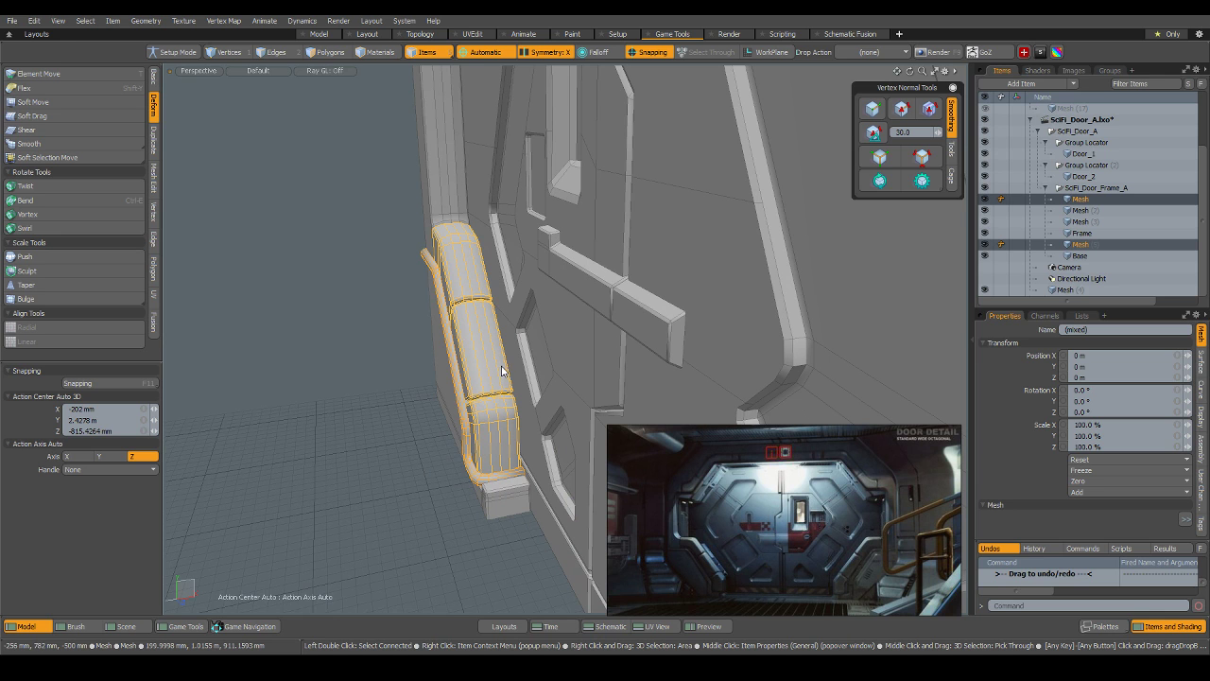
pyautogui.scroll(2, 482, 384)
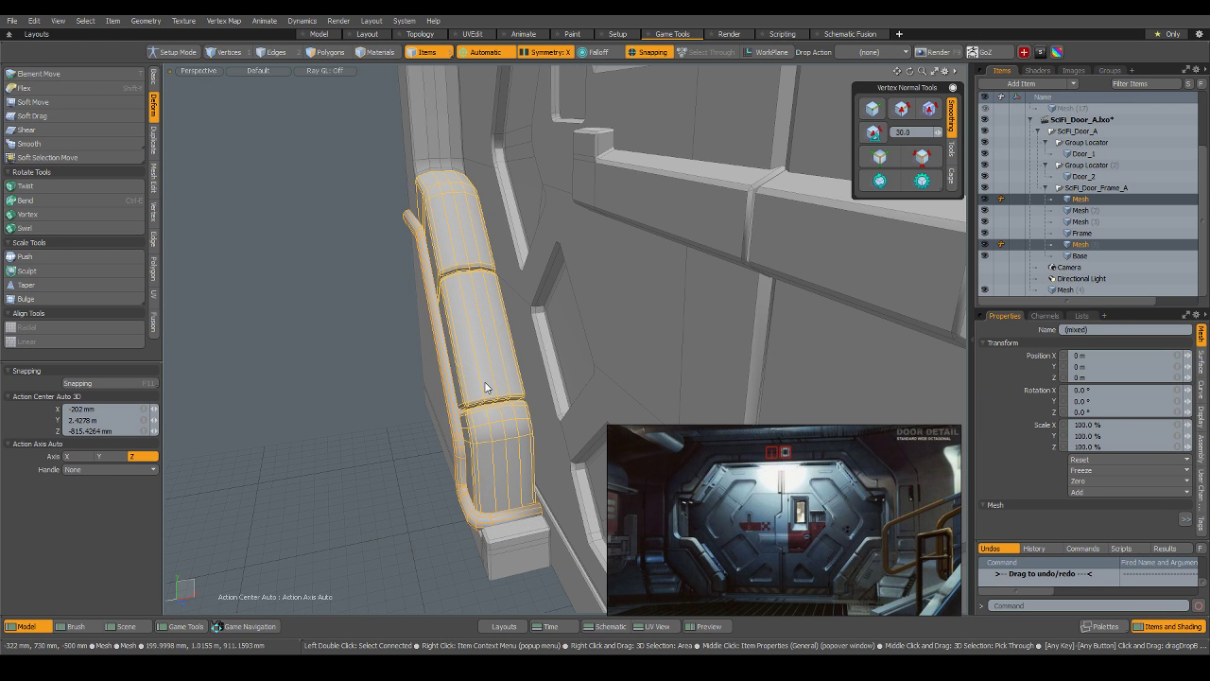
pyautogui.keyDown('alt'); pyautogui.moveTo(491, 391); pyautogui.dragTo(459, 318); pyautogui.keyUp('alt')
pyautogui.scroll(-3, 460, 318)
pyautogui.press('Escape')
pyautogui.press('Escape')
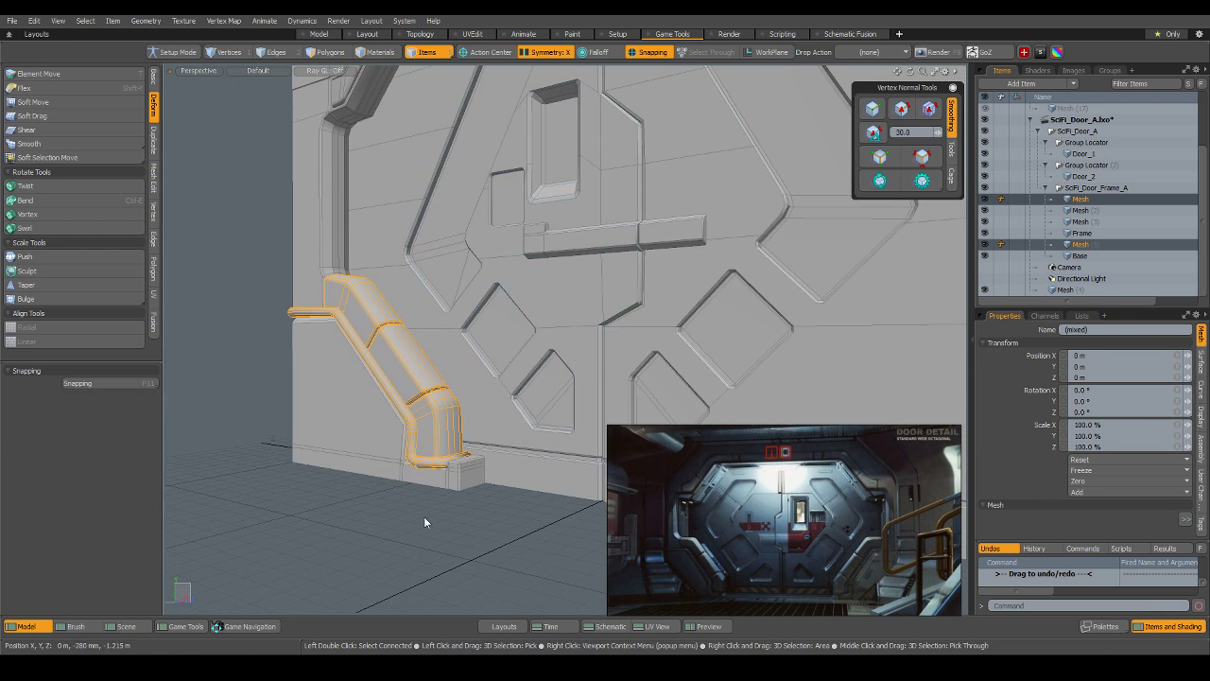
# Isolate the upper wall panel mesh above the frame trim so only it is visible.
pyautogui.scroll(-3, 361, 434)
pyautogui.keyDown('alt'); pyautogui.moveTo(360, 434); pyautogui.dragTo(425, 421); pyautogui.keyUp('alt')
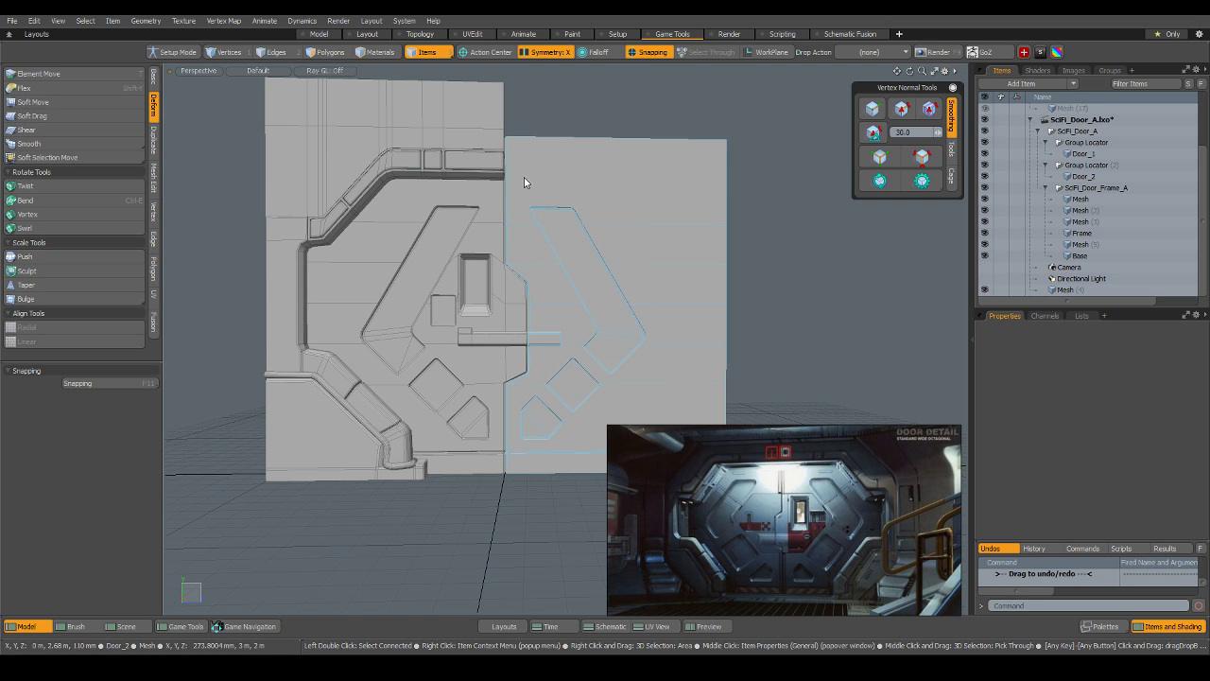
pyautogui.click(397, 91)
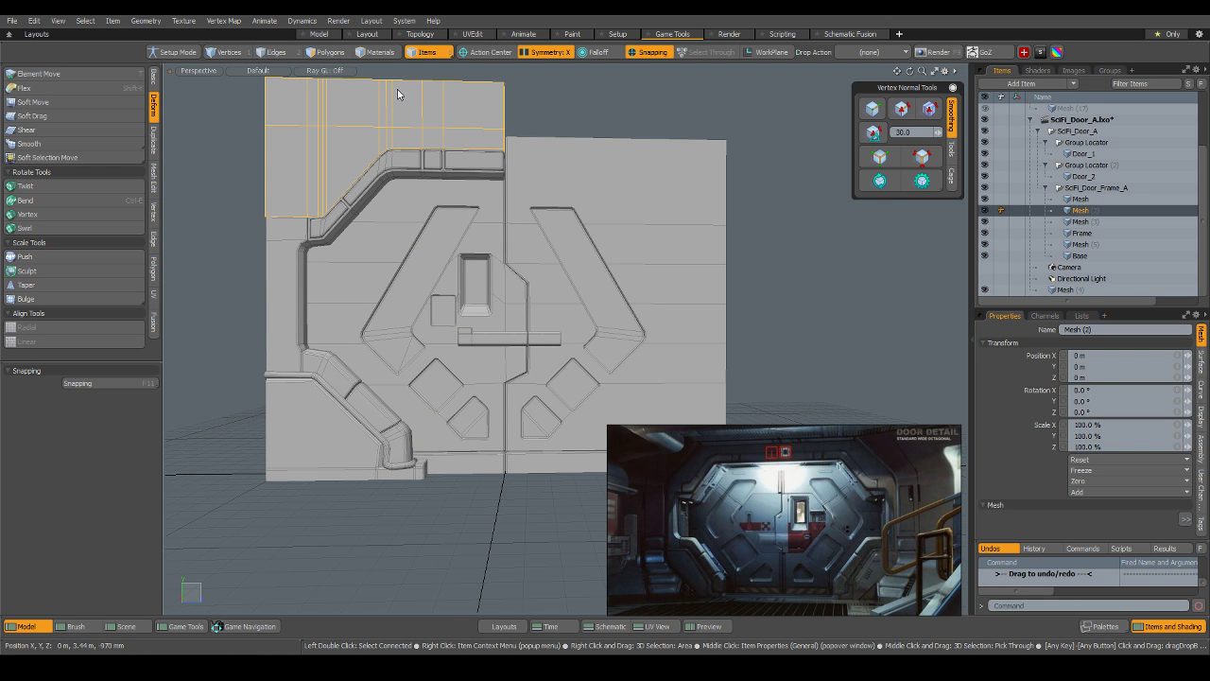
pyautogui.hotkey('shift', 'h')
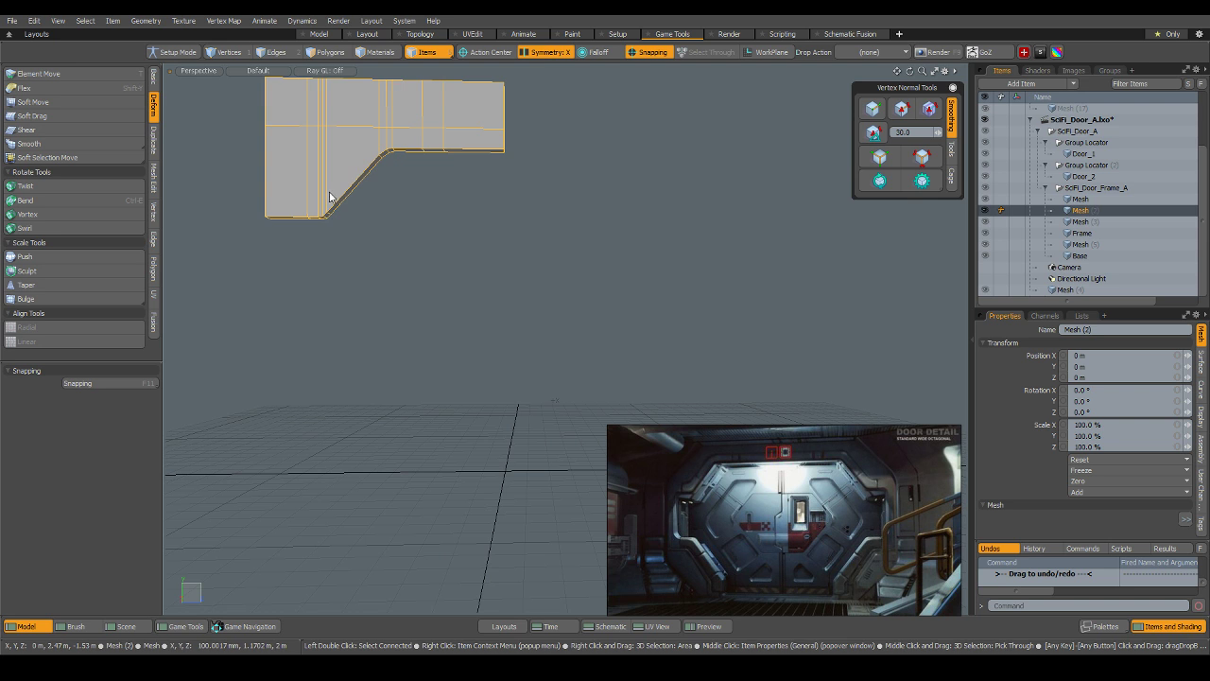
pyautogui.keyDown('alt'); pyautogui.moveTo(330, 197); pyautogui.dragTo(360, 381); pyautogui.keyUp('alt')
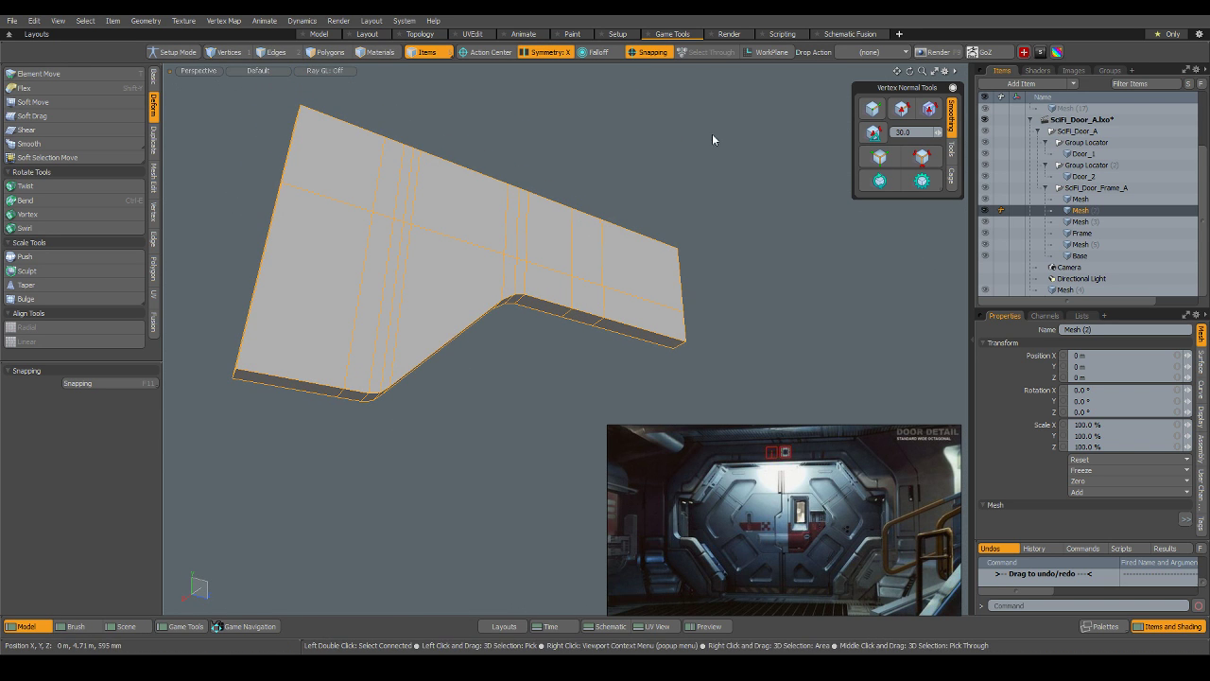
# In edge mode, reduce the upper panel's hard-edge selection by removing the edges around its end face at the door's centre.
pyautogui.press('2')
pyautogui.keyDown('alt'); pyautogui.moveTo(662, 276); pyautogui.dragTo(573, 347); pyautogui.keyUp('alt')
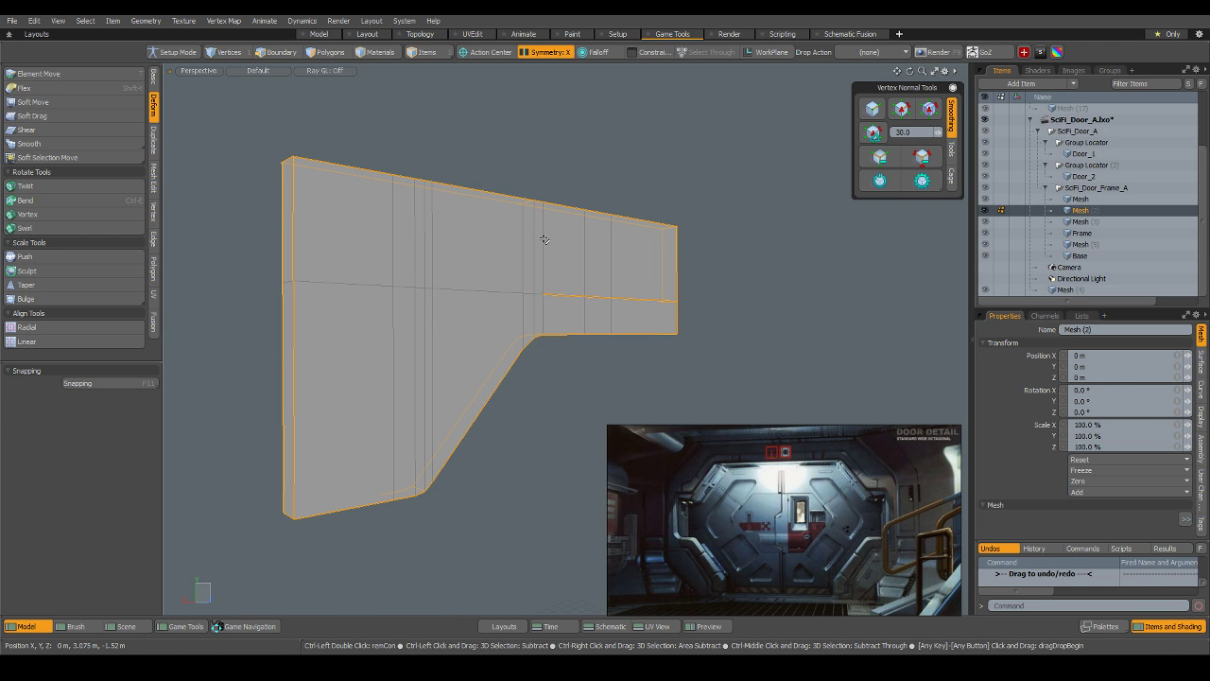
pyautogui.keyDown('alt'); pyautogui.moveTo(641, 295); pyautogui.dragTo(614, 312); pyautogui.keyUp('alt')
pyautogui.scroll(4, 674, 278)
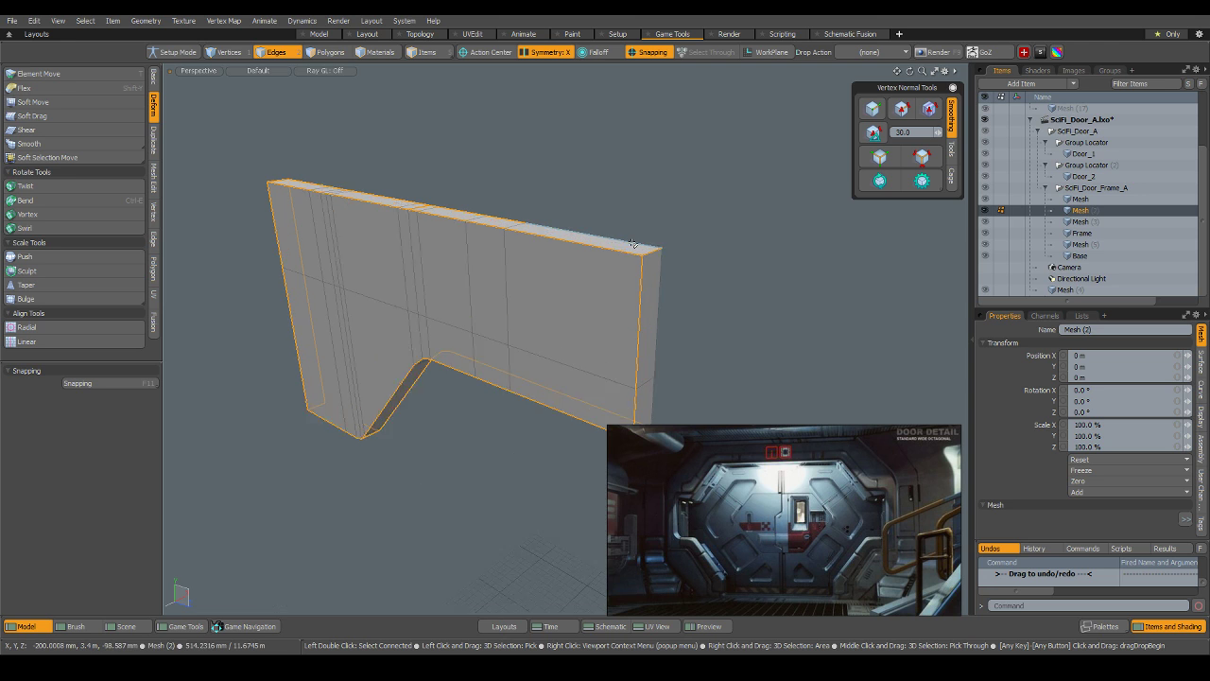
pyautogui.keyDown('ctrl'); pyautogui.click(659, 257); pyautogui.keyUp('ctrl')
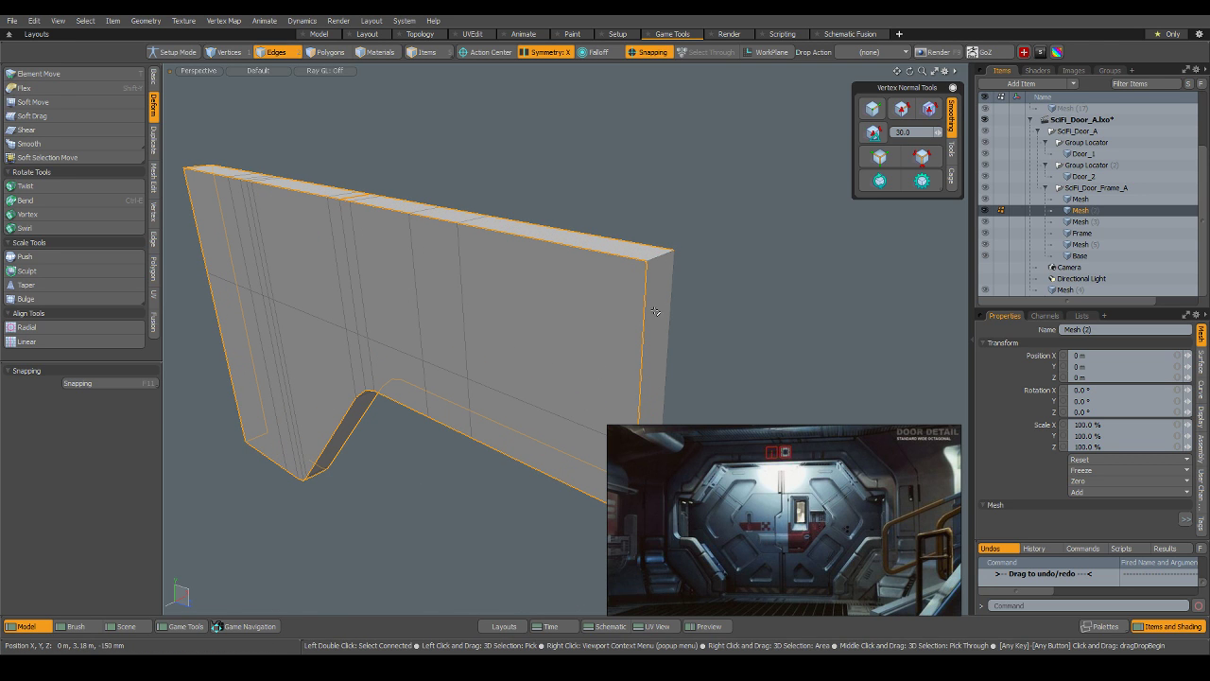
pyautogui.keyDown('alt'); pyautogui.keyDown('shift'); pyautogui.moveTo(655, 311); pyautogui.dragTo(639, 177); pyautogui.keyUp('shift'); pyautogui.keyUp('alt')
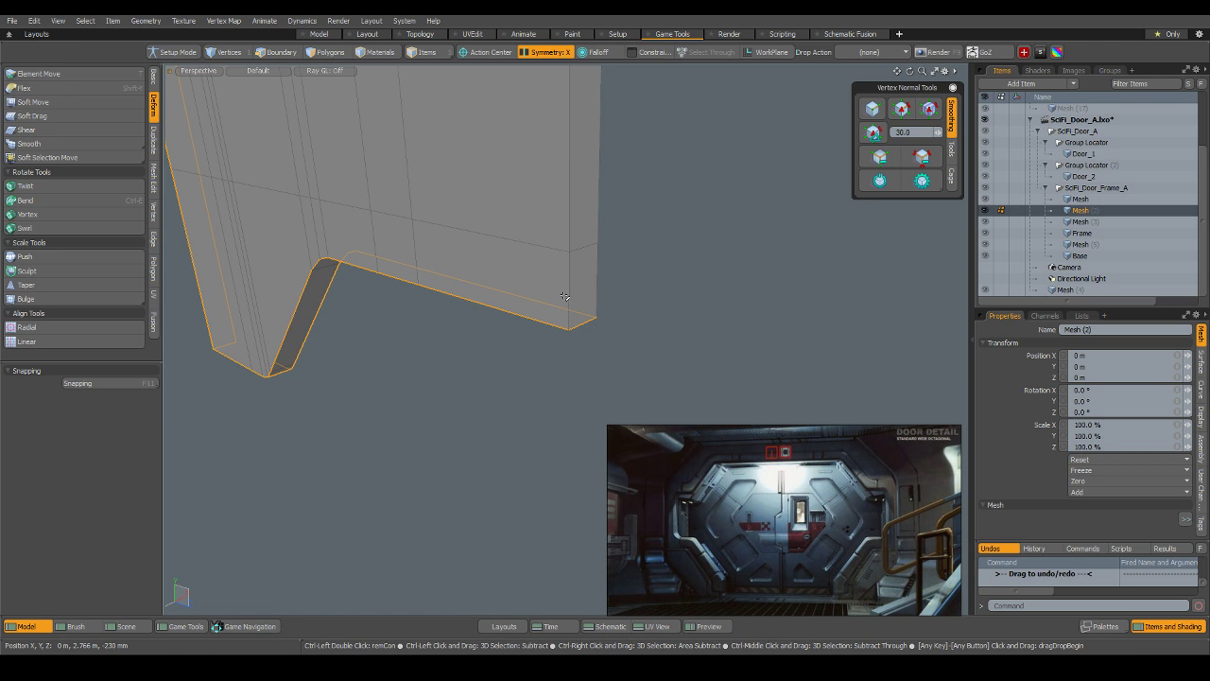
pyautogui.keyDown('alt'); pyautogui.moveTo(503, 345); pyautogui.dragTo(462, 258); pyautogui.keyUp('alt')
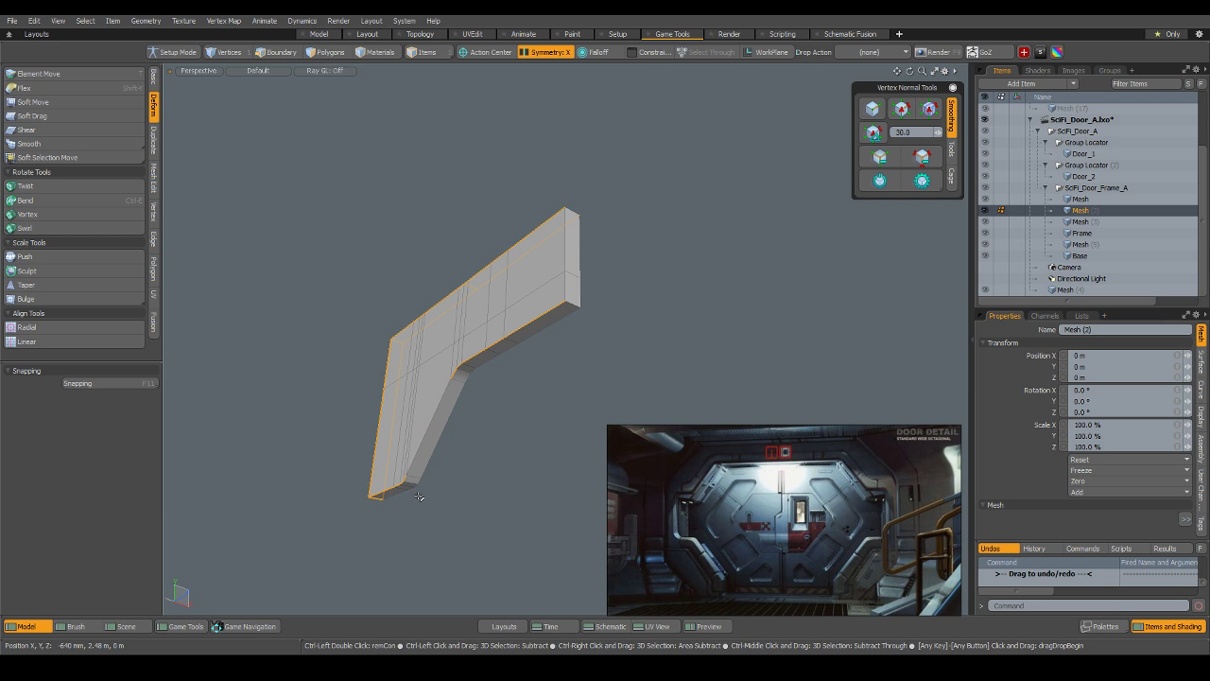
pyautogui.scroll(4, 413, 465)
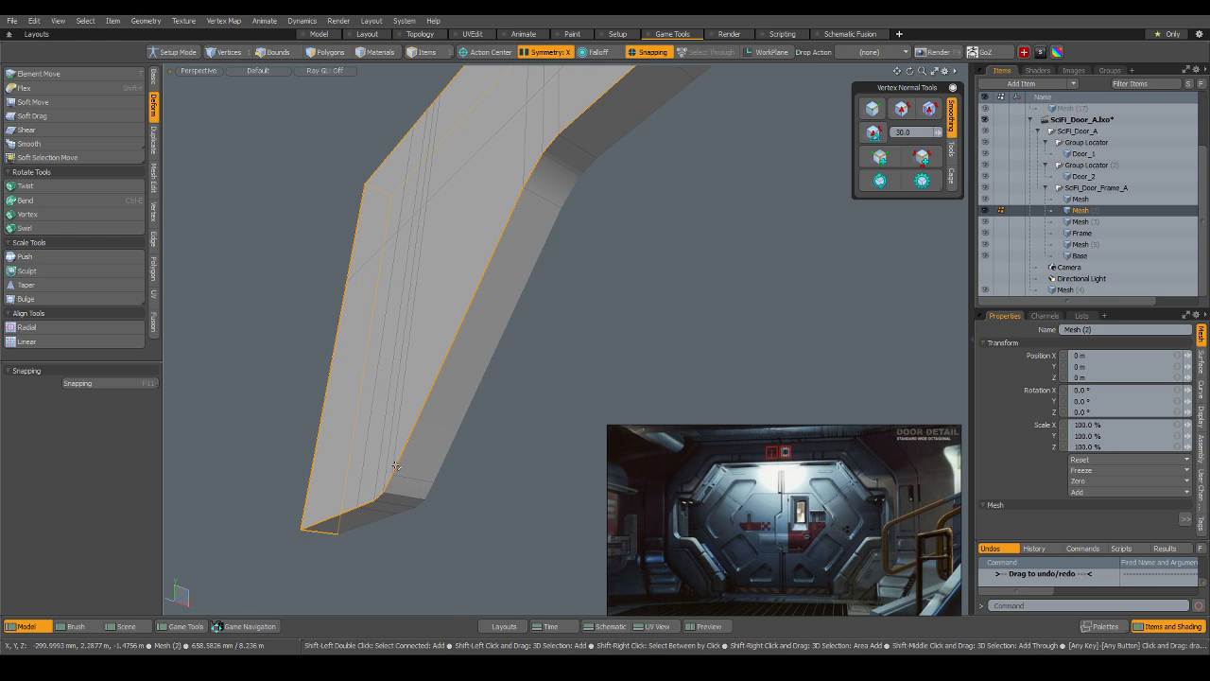
# Remove the upper panel's rear edges along its outer side, underside and top from the selection, keeping the front outline selected.
pyautogui.scroll(-5, 503, 295)
pyautogui.keyDown('alt'); pyautogui.moveTo(503, 295); pyautogui.dragTo(508, 362); pyautogui.keyUp('alt')
pyautogui.scroll(5, 480, 254)
pyautogui.keyDown('ctrl'); pyautogui.click(463, 261); pyautogui.keyUp('ctrl')
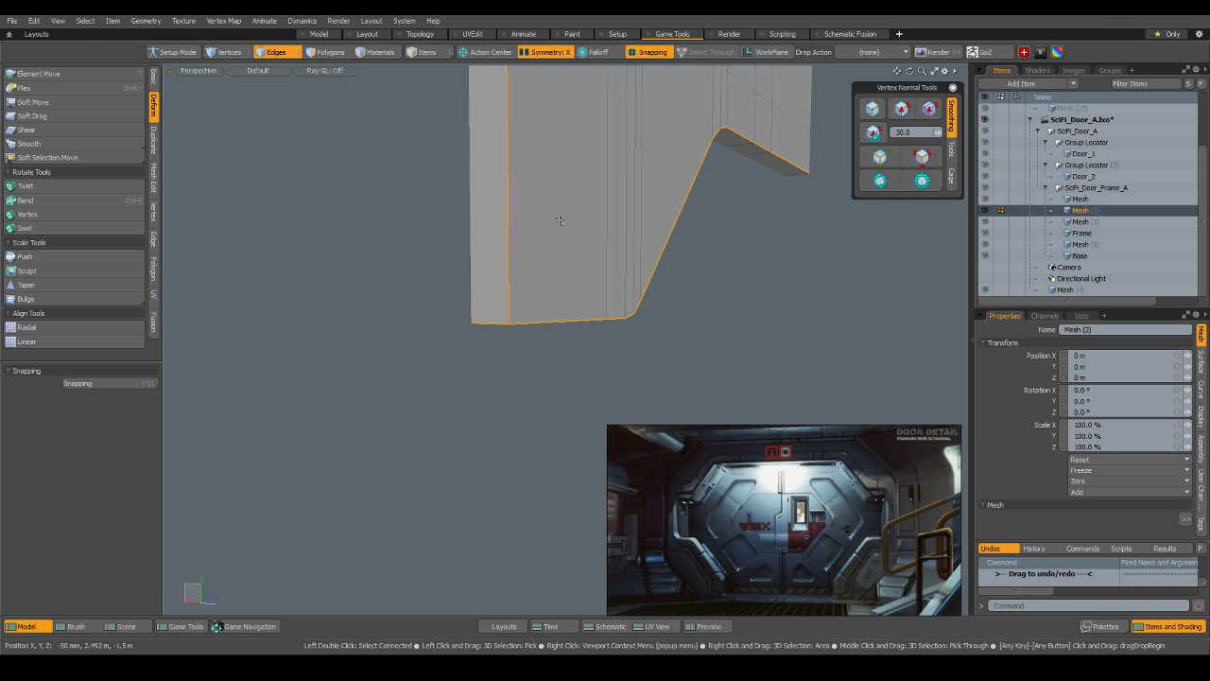
pyautogui.keyDown('alt'); pyautogui.moveTo(559, 218); pyautogui.dragTo(480, 368); pyautogui.keyUp('alt')
pyautogui.scroll(-3, 480, 368)
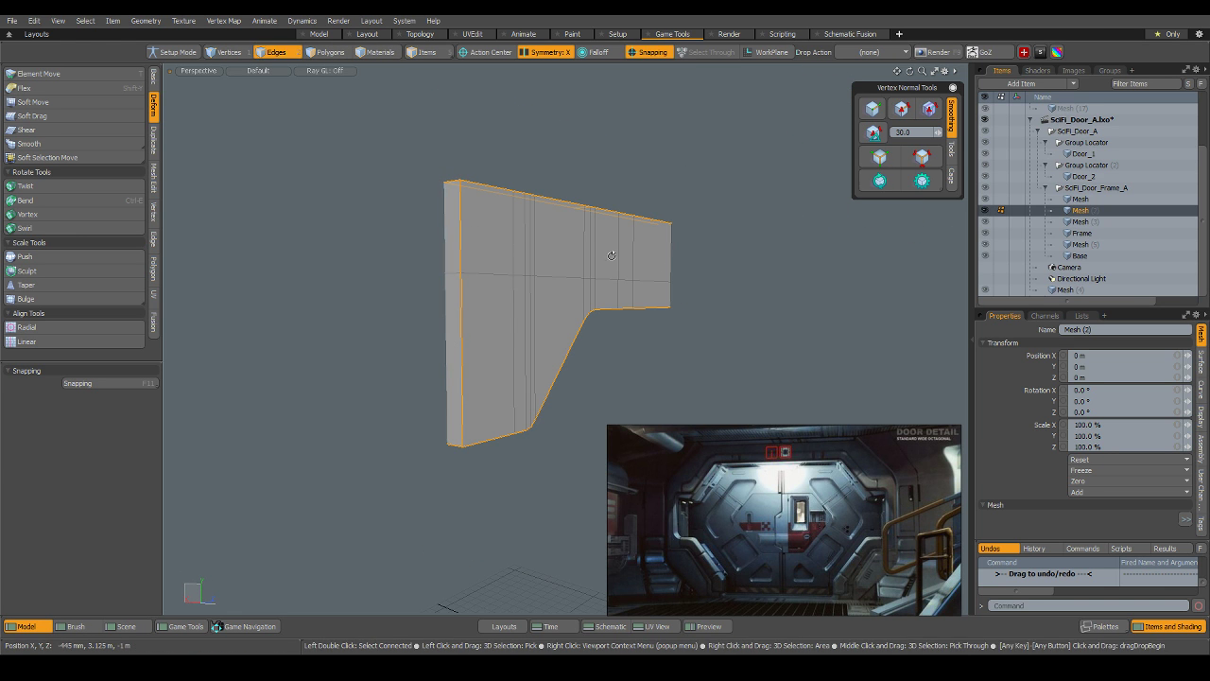
pyautogui.keyDown('alt'); pyautogui.moveTo(419, 248); pyautogui.dragTo(533, 293); pyautogui.keyUp('alt')
pyautogui.scroll(3, 504, 216)
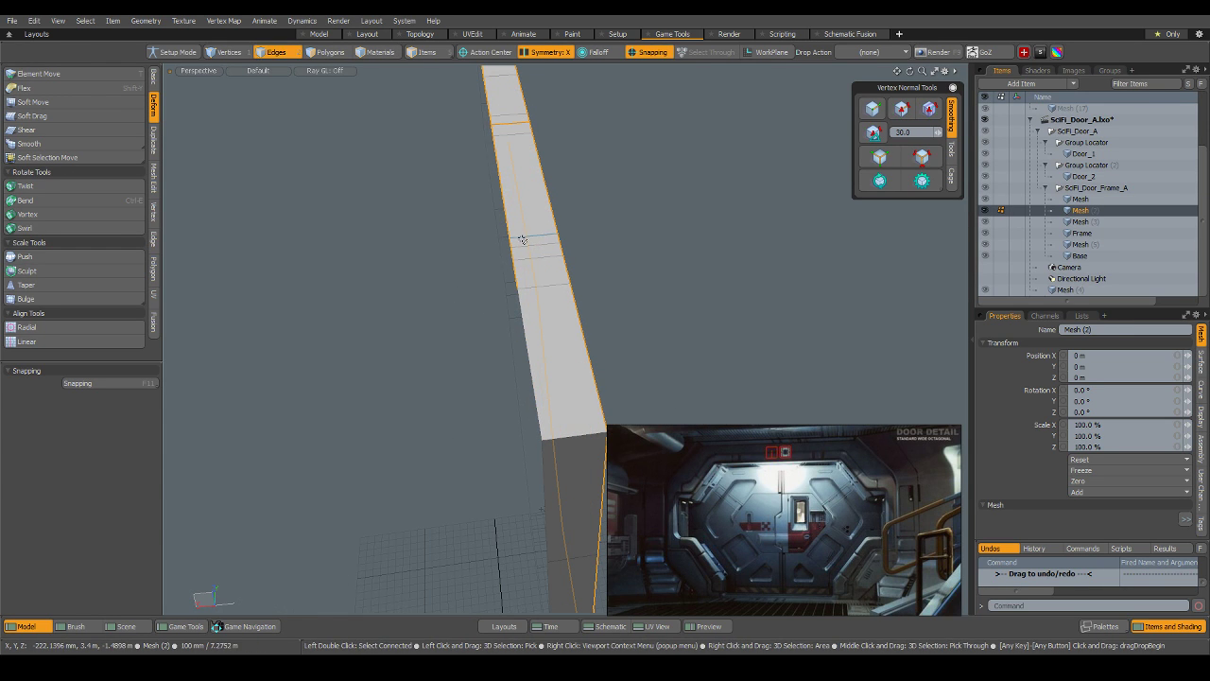
pyautogui.keyDown('alt'); pyautogui.keyDown('shift'); pyautogui.moveTo(521, 160); pyautogui.dragTo(497, 375); pyautogui.keyUp('shift'); pyautogui.keyUp('alt')
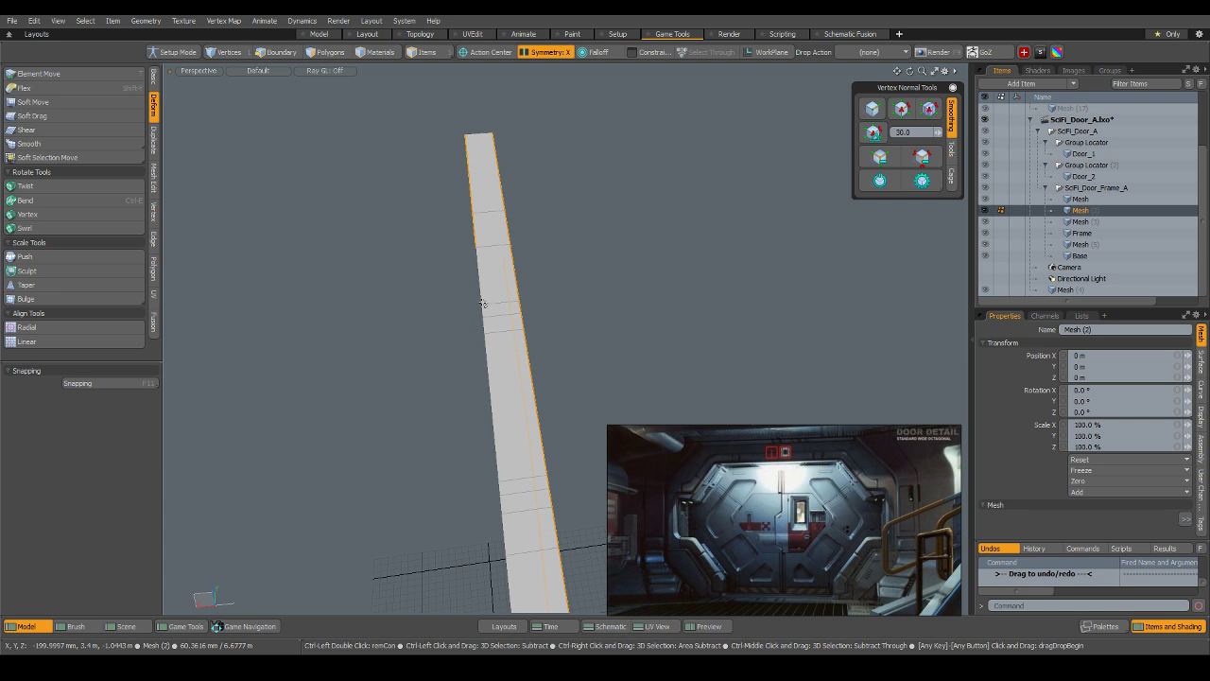
pyautogui.keyDown('alt'); pyautogui.moveTo(583, 251); pyautogui.dragTo(624, 316); pyautogui.keyUp('alt')
pyautogui.scroll(-3, 432, 189)
pyautogui.scroll(2, 515, 359)
# Bevel the panel's selected front edges in Width mode with round level 0, unhide the other door pieces, and clear the selection.
pyautogui.press('b')
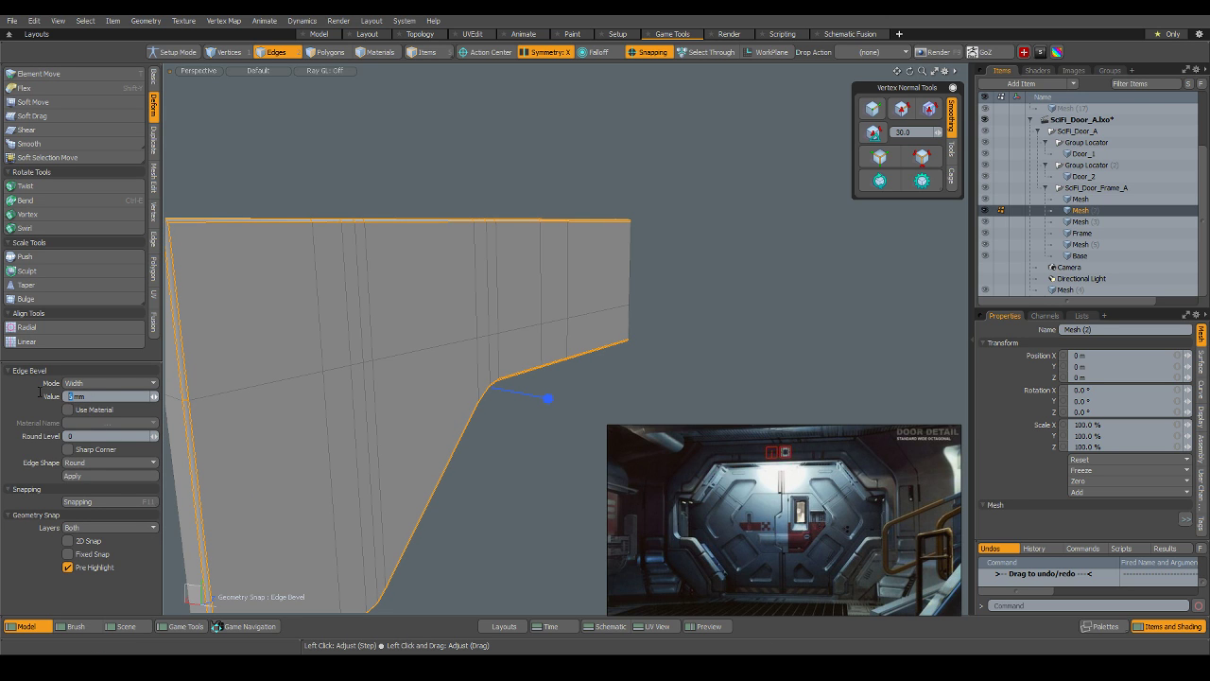
pyautogui.press('space')
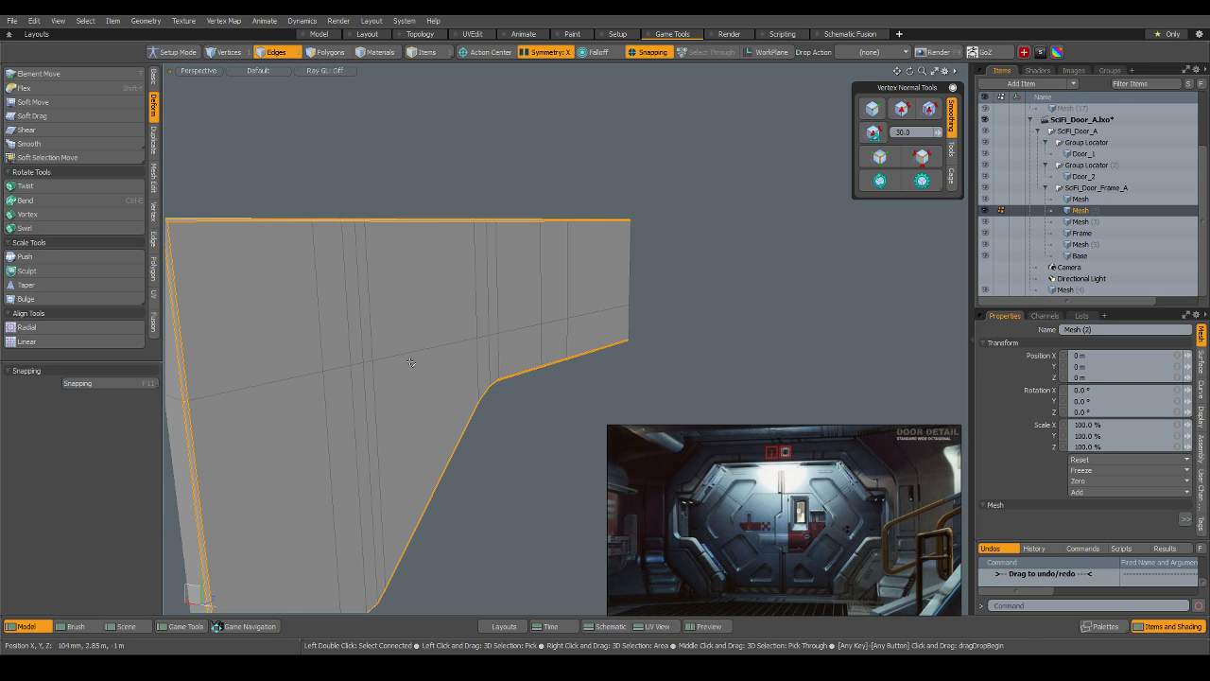
pyautogui.click(754, 231)
pyautogui.keyDown('alt'); pyautogui.moveTo(556, 359); pyautogui.dragTo(445, 438); pyautogui.keyUp('alt')
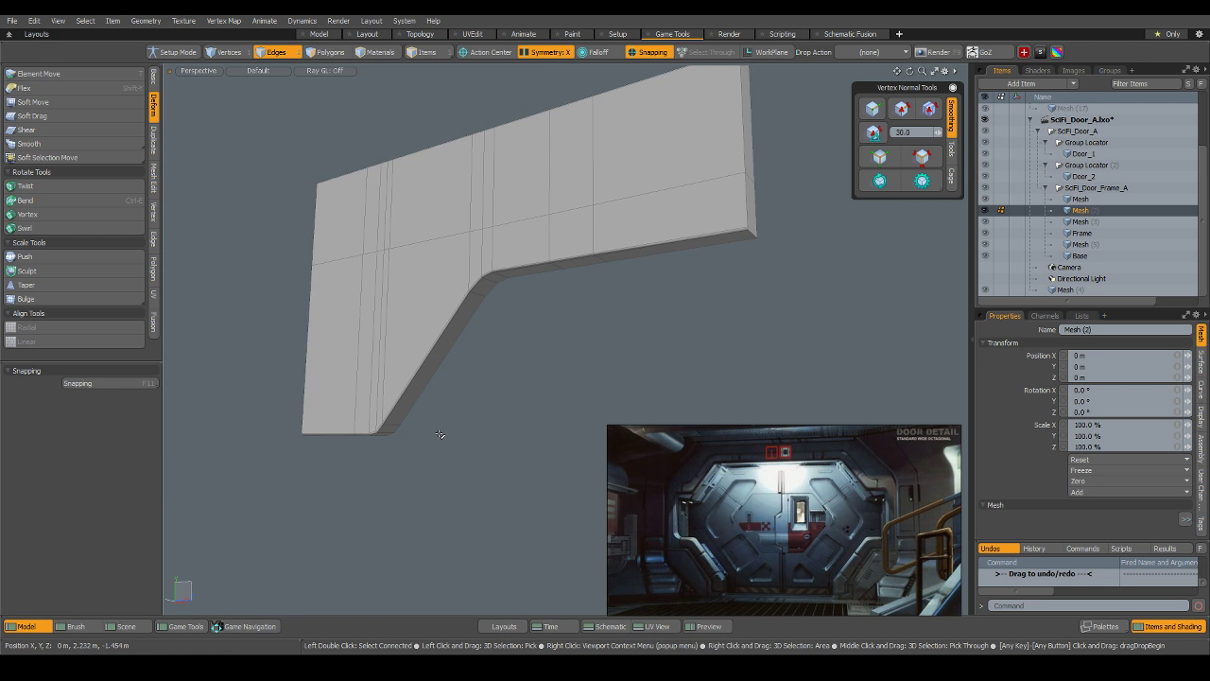
pyautogui.press('5')
pyautogui.press('u')
pyautogui.scroll(-4, 425, 332)
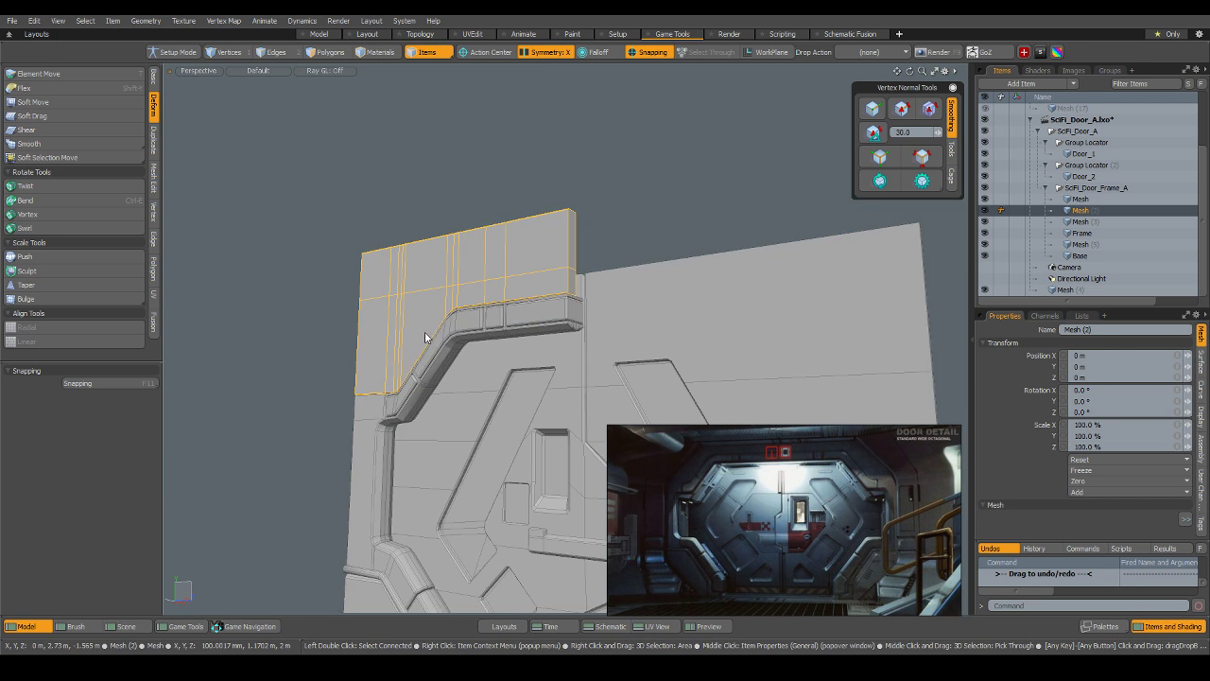
pyautogui.click(307, 318)
# Examine how the bevelled upper panel meets the trim and the rest of the door frame.
pyautogui.scroll(5, 416, 295)
pyautogui.keyDown('alt'); pyautogui.moveTo(422, 301); pyautogui.dragTo(535, 434); pyautogui.keyUp('alt')
pyautogui.scroll(-3, 515, 436)
pyautogui.keyDown('alt'); pyautogui.moveTo(517, 519); pyautogui.dragTo(536, 542); pyautogui.keyUp('alt')
pyautogui.keyDown('alt'); pyautogui.keyDown('shift'); pyautogui.moveTo(537, 543); pyautogui.dragTo(510, 410); pyautogui.keyUp('shift'); pyautogui.keyUp('alt')
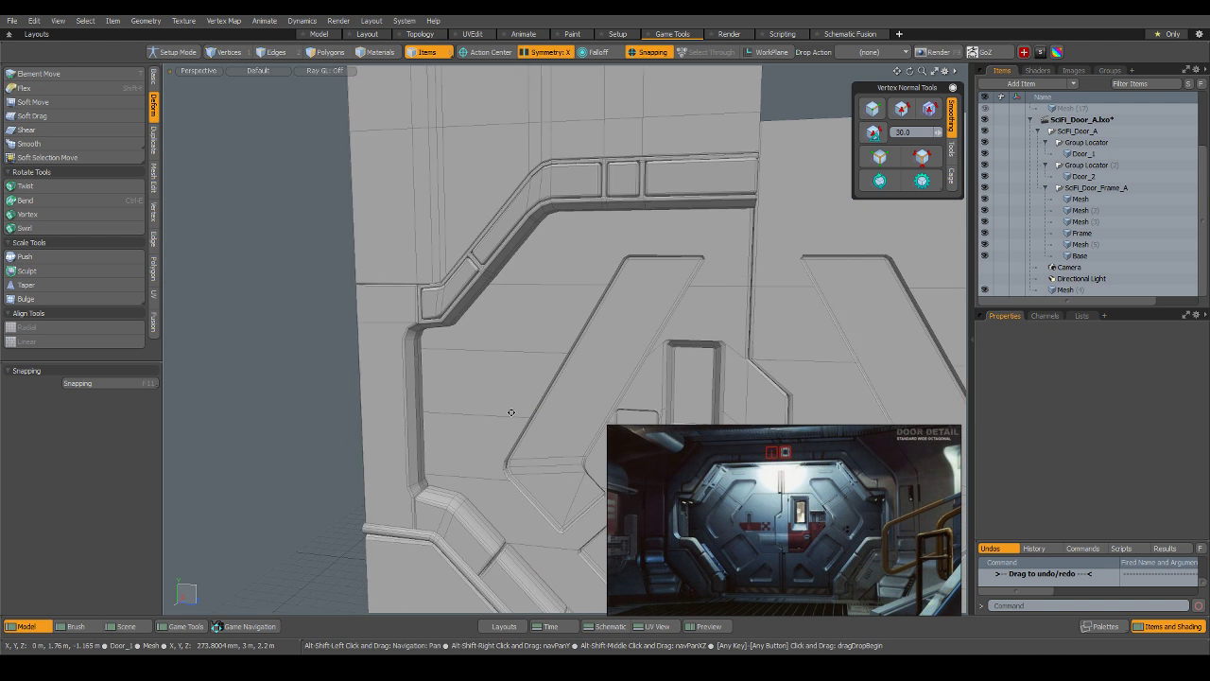
pyautogui.scroll(5, 413, 289)
pyautogui.scroll(-4, 470, 473)
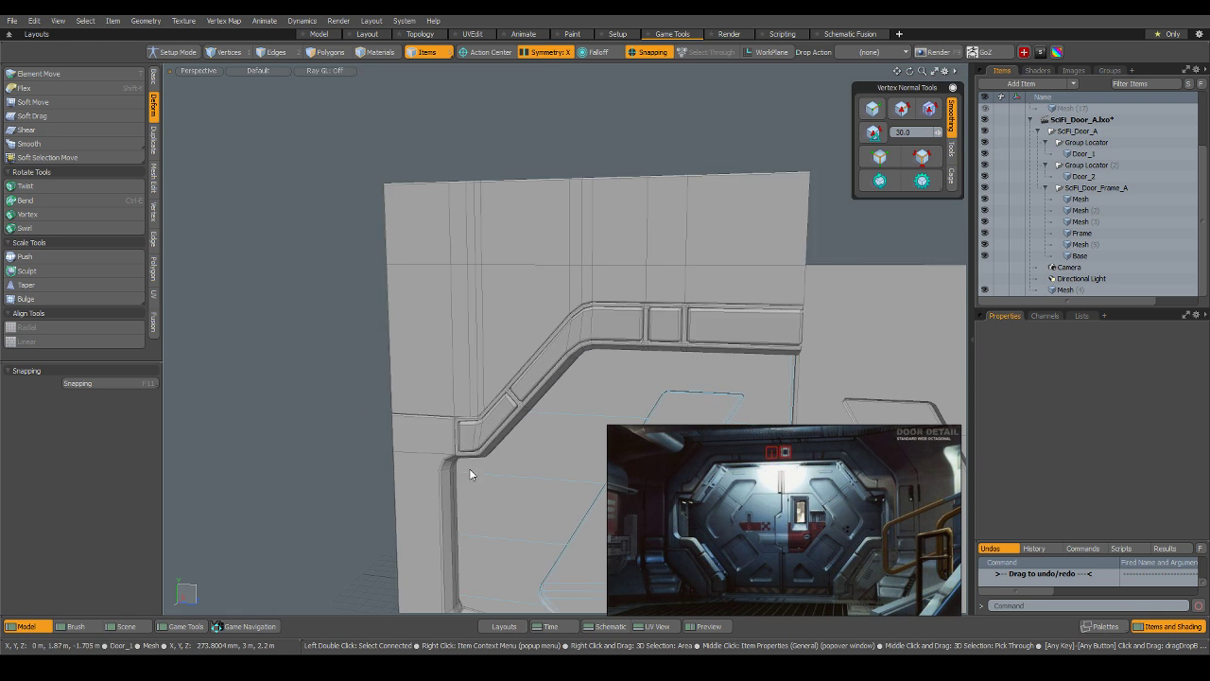
pyautogui.keyDown('alt'); pyautogui.keyDown('shift'); pyautogui.moveTo(470, 475); pyautogui.dragTo(423, 295); pyautogui.keyUp('shift'); pyautogui.keyUp('alt')
# Select all polygons of the upper wall panel and mirror them in X about its rear face, with Invert Polygons enabled.
pyautogui.click(446, 185)
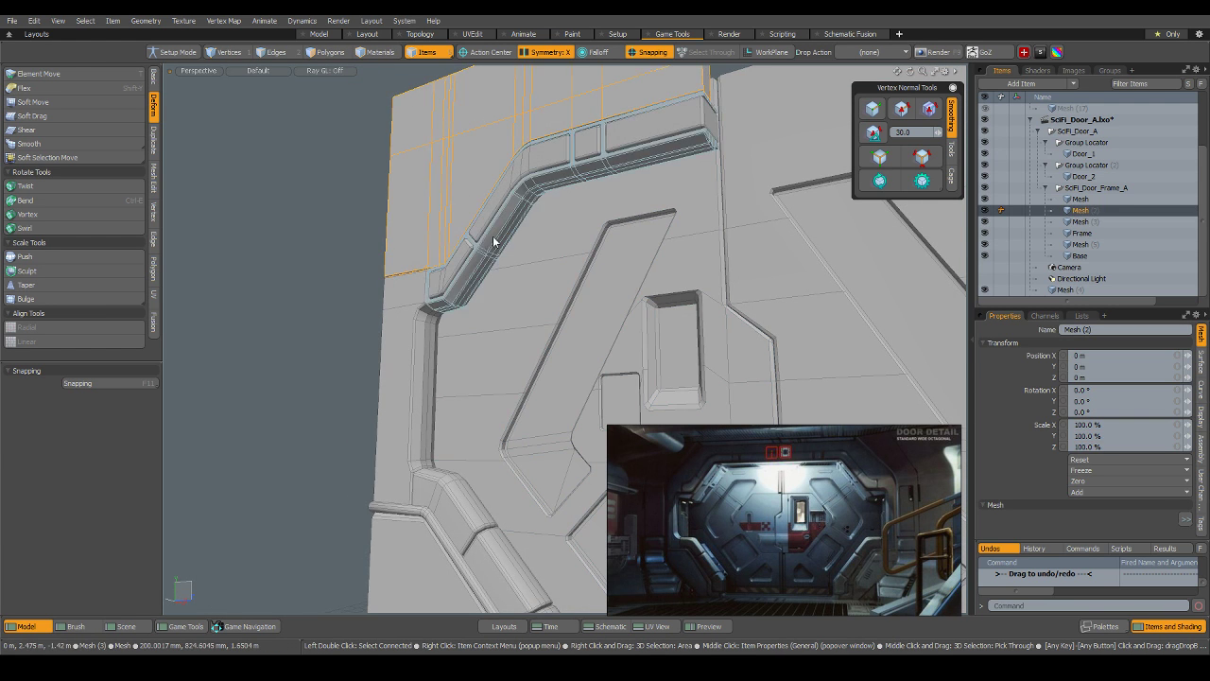
pyautogui.scroll(-3, 495, 243)
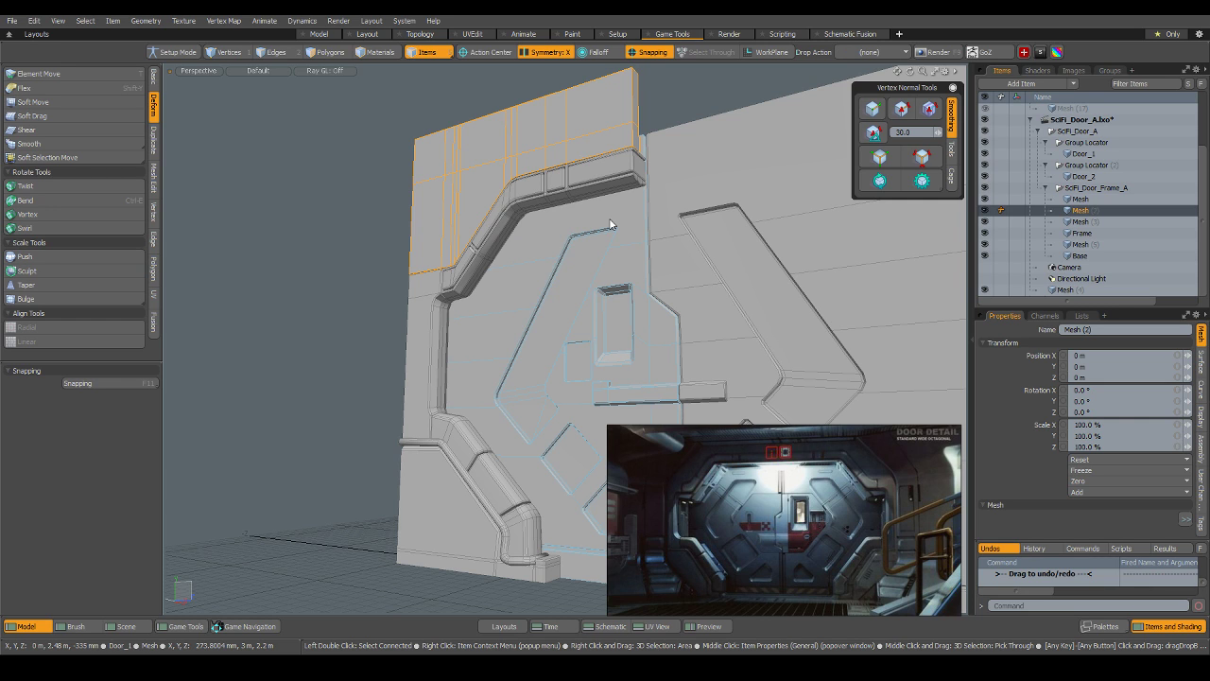
pyautogui.keyDown('alt'); pyautogui.moveTo(538, 296); pyautogui.dragTo(654, 486); pyautogui.keyUp('alt')
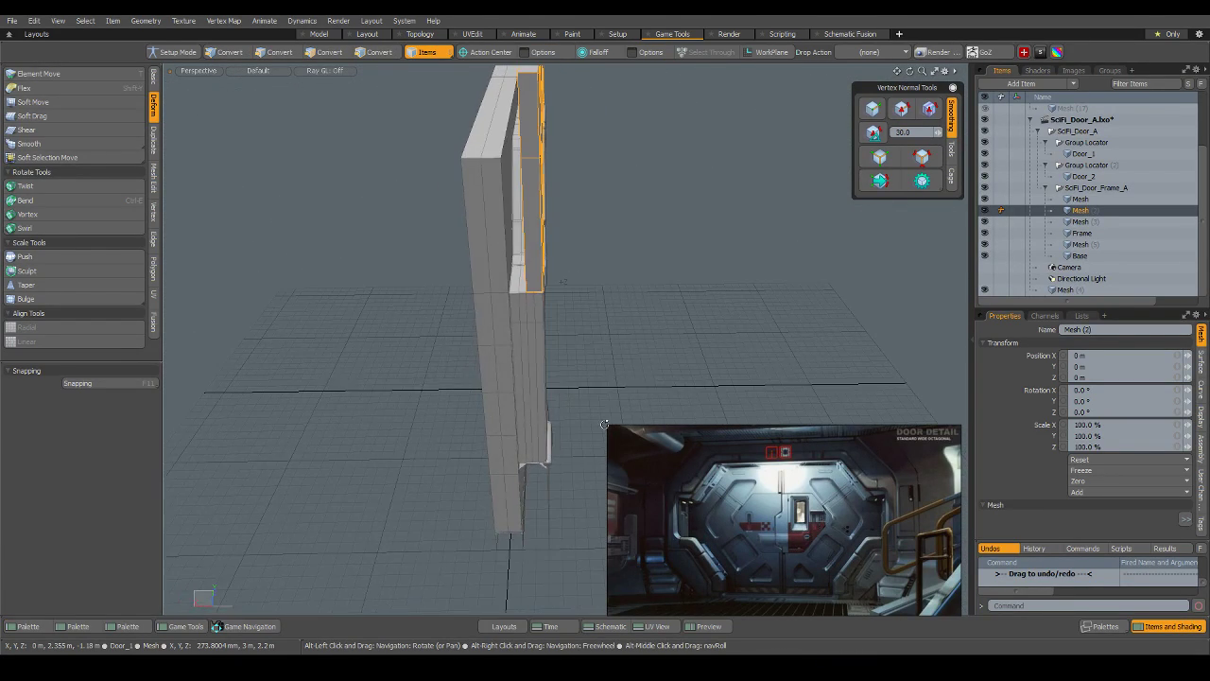
pyautogui.scroll(4, 540, 251)
pyautogui.keyDown('alt'); pyautogui.moveTo(686, 229); pyautogui.dragTo(550, 199); pyautogui.keyUp('alt')
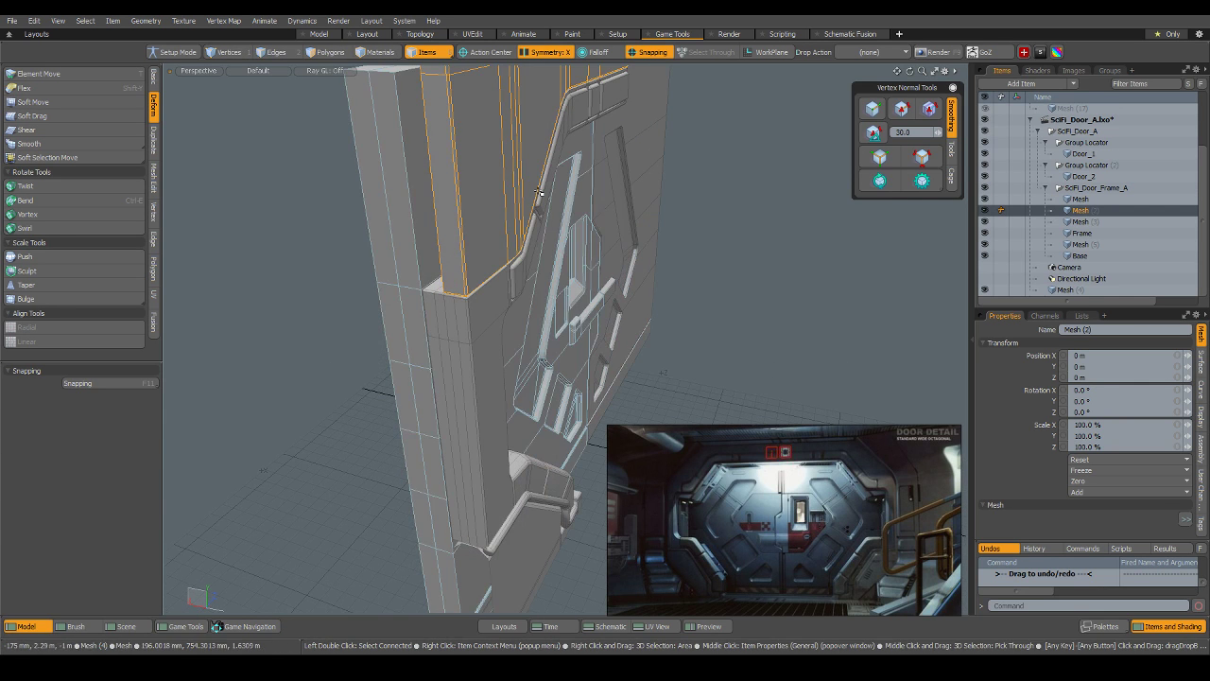
pyautogui.press('3')
pyautogui.doubleClick(484, 151)
pyautogui.scroll(-4, 483, 153)
pyautogui.keyDown('alt'); pyautogui.moveTo(540, 495); pyautogui.dragTo(473, 314); pyautogui.keyUp('alt')
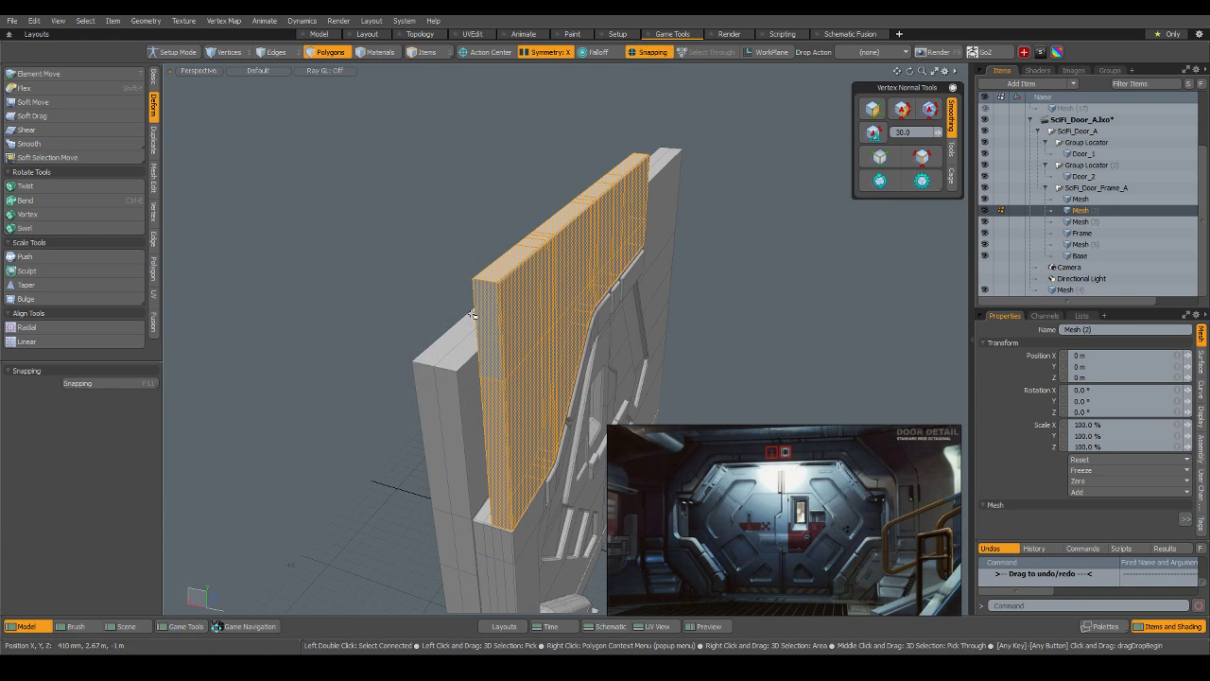
pyautogui.click(440, 448)
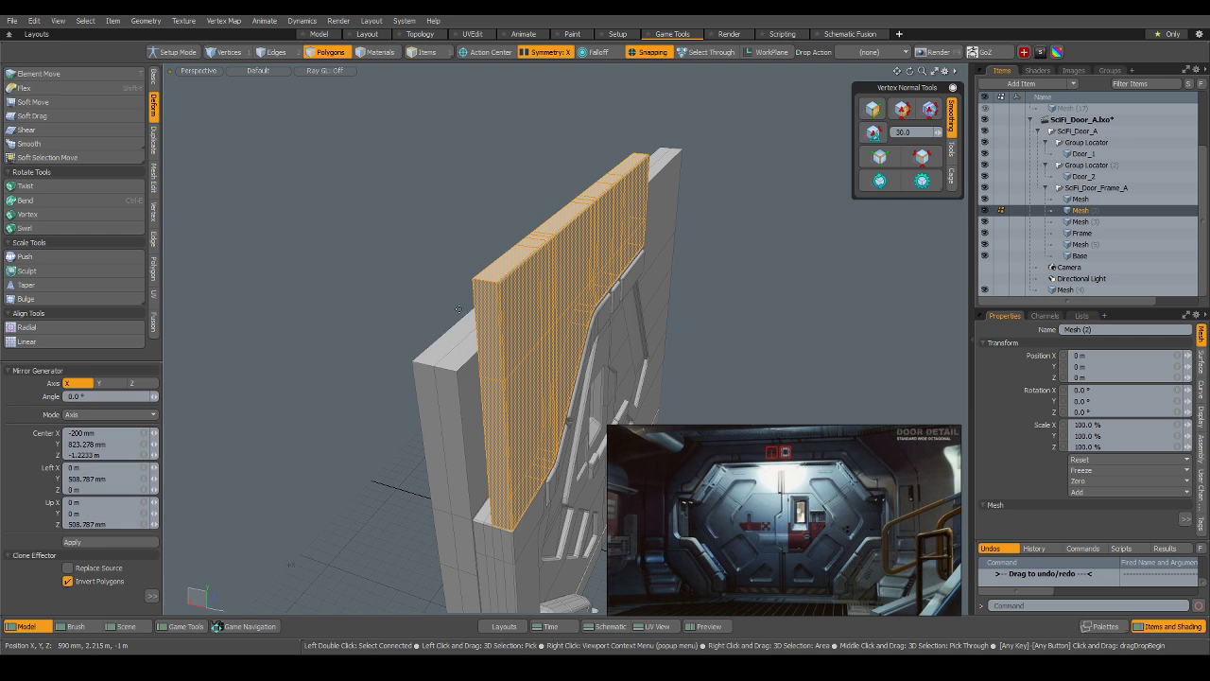
pyautogui.click(472, 282)
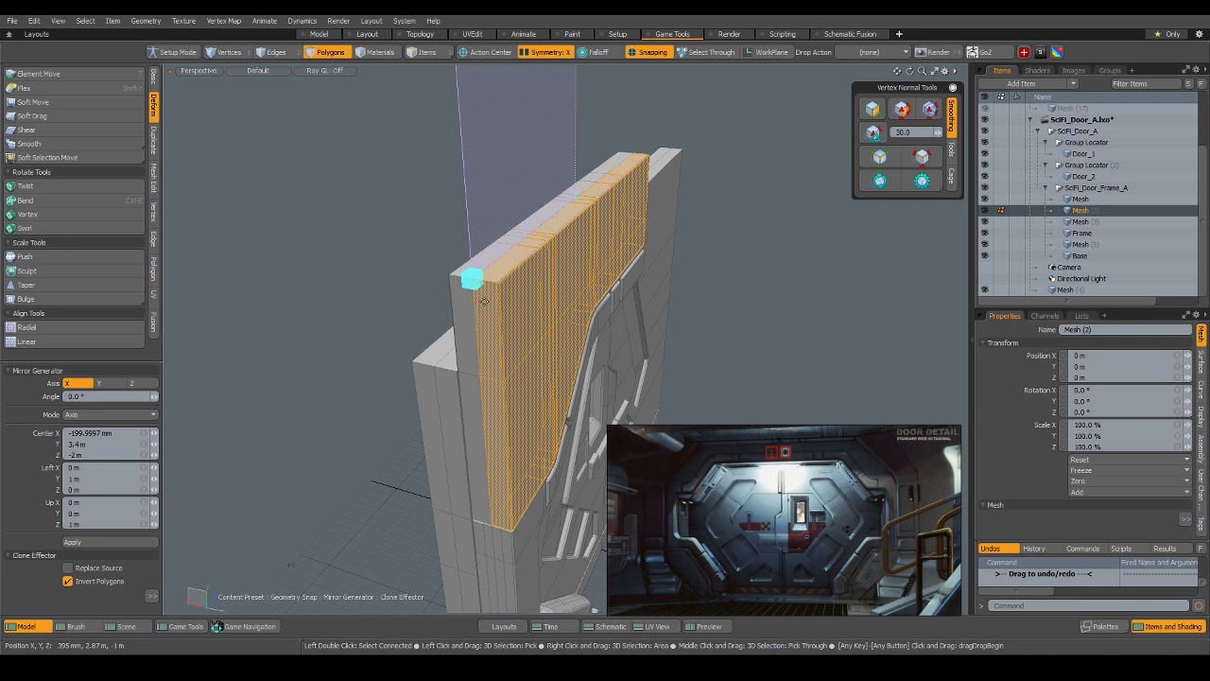
pyautogui.press('q')
pyautogui.press('5')
pyautogui.click(409, 265)
pyautogui.click(496, 290)
# Clear the selection and examine the thickened upper panel and the whole door from several angles.
pyautogui.scroll(-4, 495, 289)
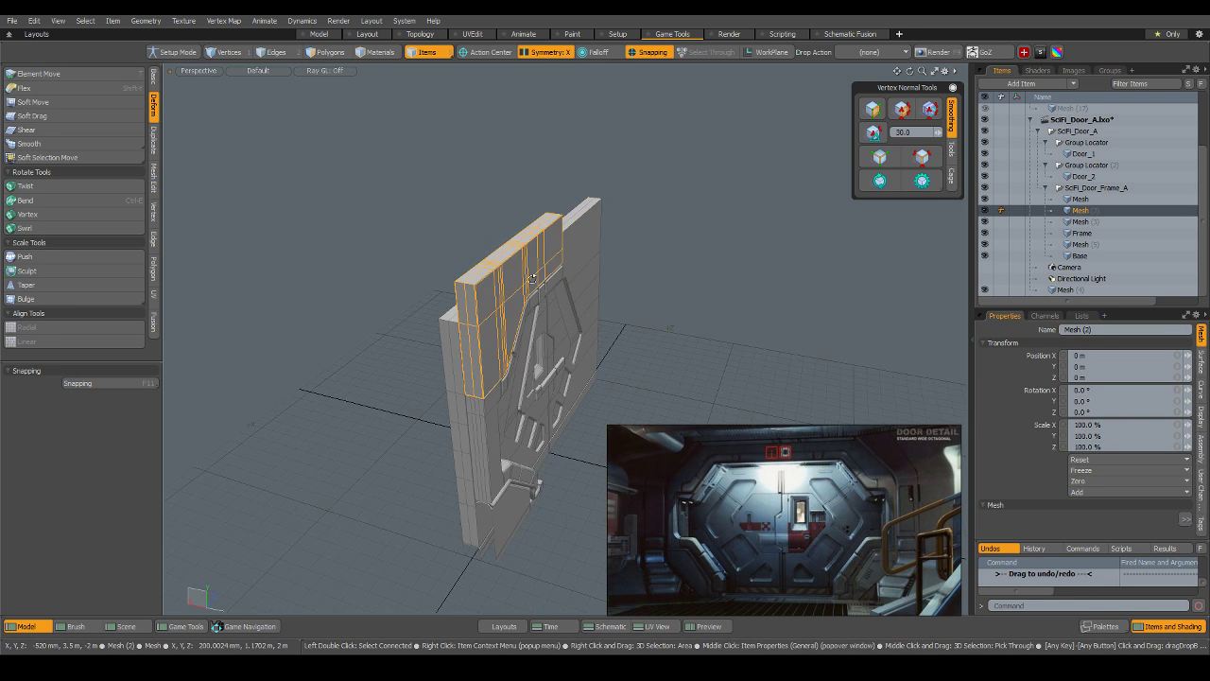
pyautogui.keyDown('alt'); pyautogui.moveTo(532, 483); pyautogui.dragTo(705, 175); pyautogui.keyUp('alt')
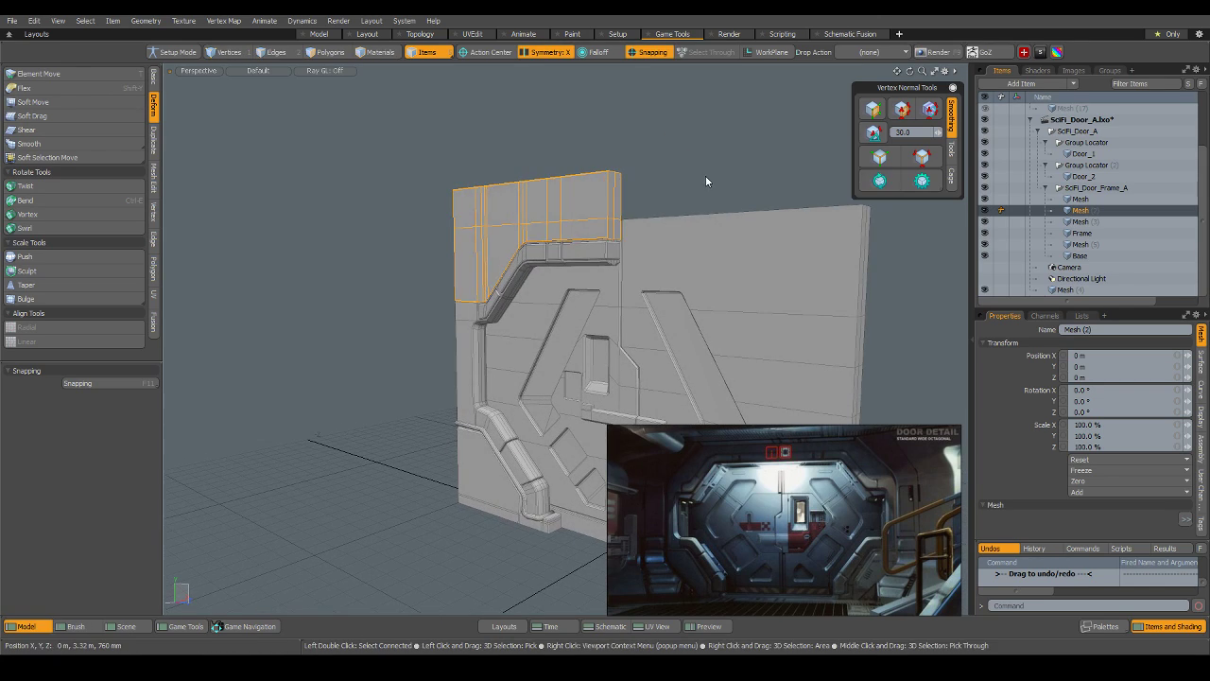
pyautogui.click(705, 175)
pyautogui.keyDown('alt'); pyautogui.moveTo(510, 316); pyautogui.dragTo(478, 314); pyautogui.keyUp('alt')
pyautogui.scroll(-5, 521, 255)
pyautogui.scroll(4, 490, 215)
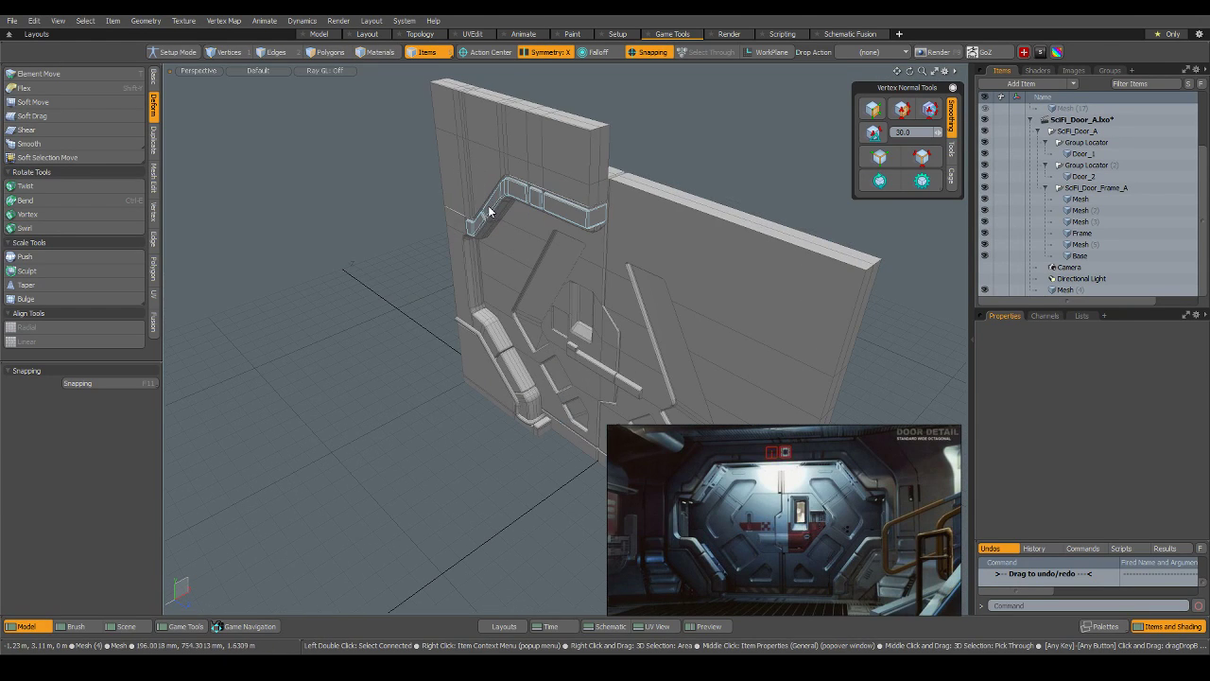
pyautogui.keyDown('alt'); pyautogui.moveTo(505, 363); pyautogui.dragTo(584, 204); pyautogui.keyUp('alt')
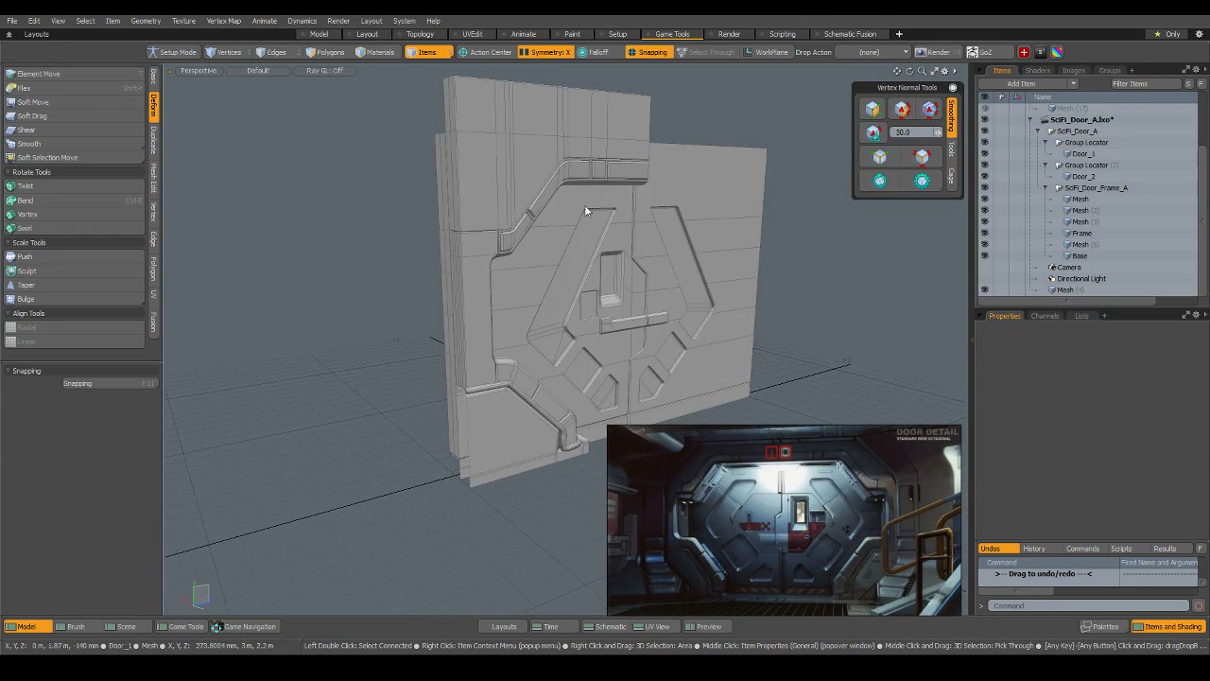
pyautogui.click(556, 166)
pyautogui.scroll(3, 503, 140)
pyautogui.click(383, 255)
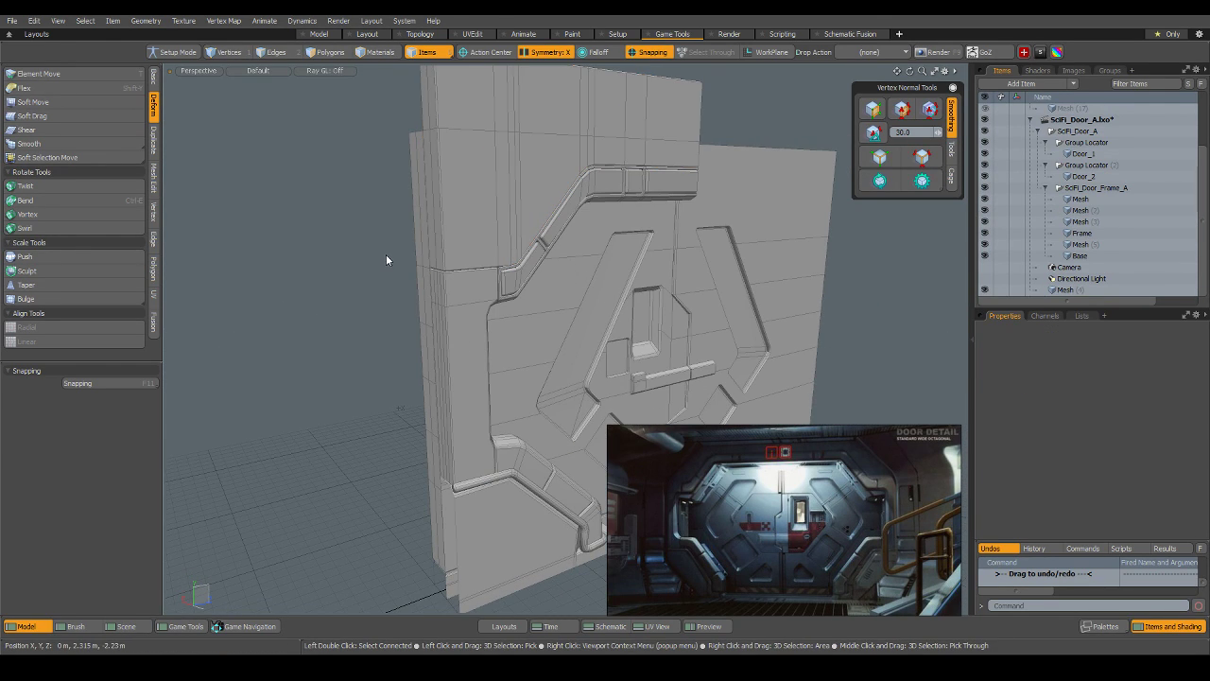
# Switch the viewport shading to Advanced and inspect the whole door in that style.
pyautogui.keyDown('alt'); pyautogui.moveTo(386, 254); pyautogui.dragTo(254, 77); pyautogui.keyUp('alt')
pyautogui.click(258, 72)
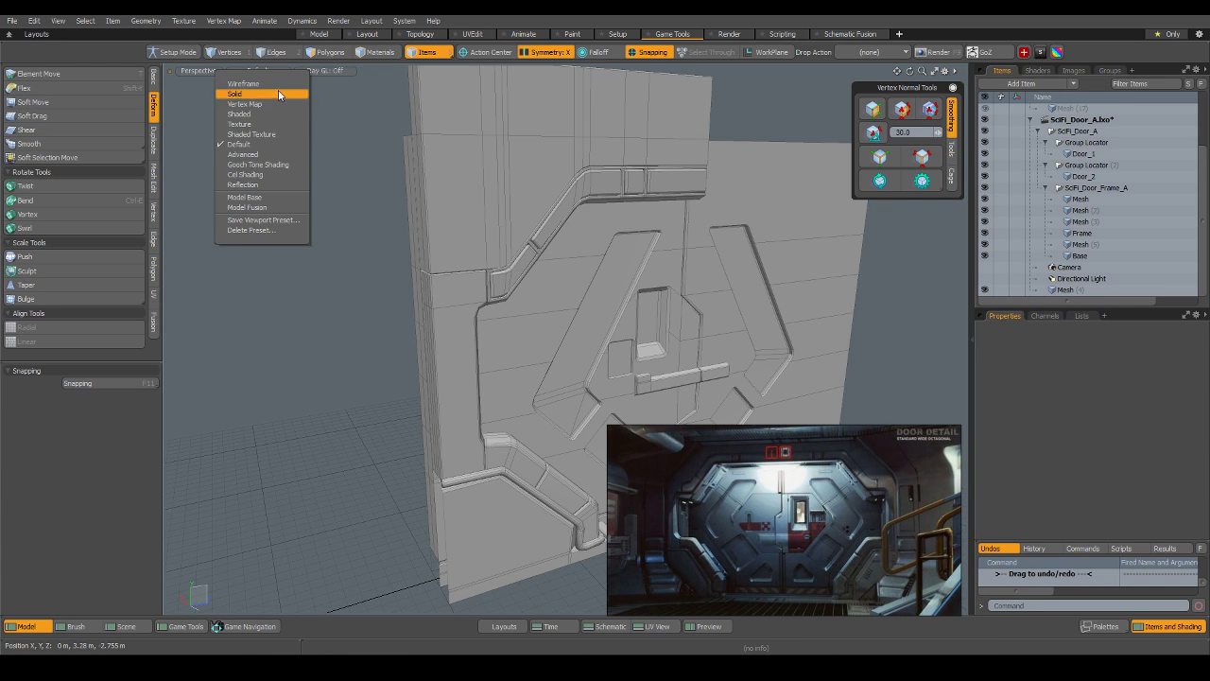
pyautogui.click(280, 155)
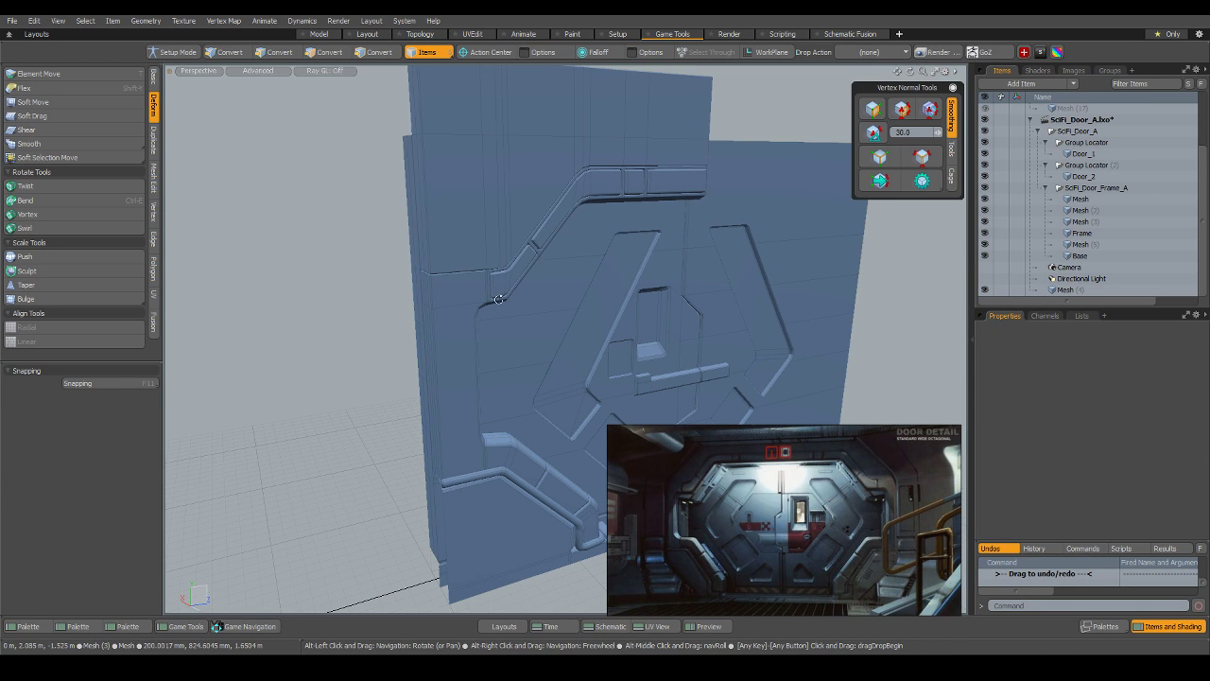
pyautogui.moveTo(435, 257)
pyautogui.keyDown('alt'); pyautogui.mouseDown()
pyautogui.moveTo(418, 252)
pyautogui.moveTo(340, 327)
pyautogui.moveTo(408, 318)
pyautogui.mouseUp(); pyautogui.keyUp('alt')
pyautogui.scroll(-4, 340, 327)
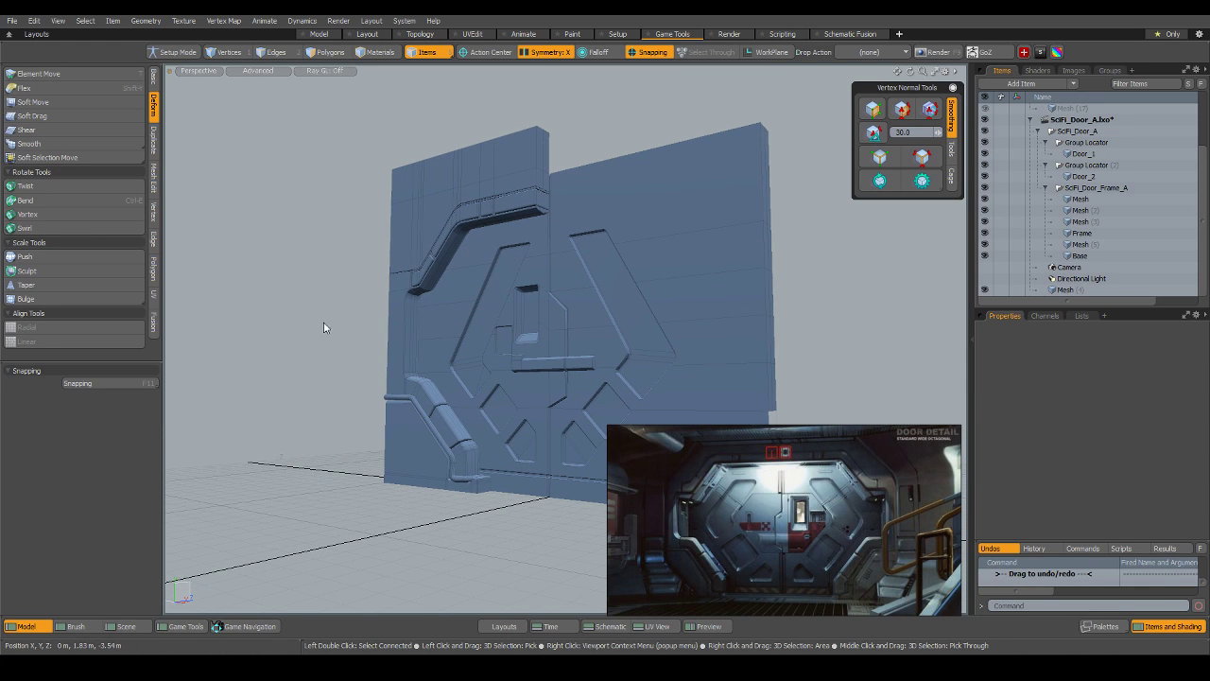
# Enable ambient occlusion in the viewport's advanced options and set its intensity to 1.0 after trying 0.3.
pyautogui.keyDown('alt'); pyautogui.moveTo(324, 327); pyautogui.dragTo(351, 332); pyautogui.keyUp('alt')
pyautogui.keyDown('alt'); pyautogui.moveTo(462, 335); pyautogui.dragTo(521, 315); pyautogui.keyUp('alt')
pyautogui.click(946, 72)
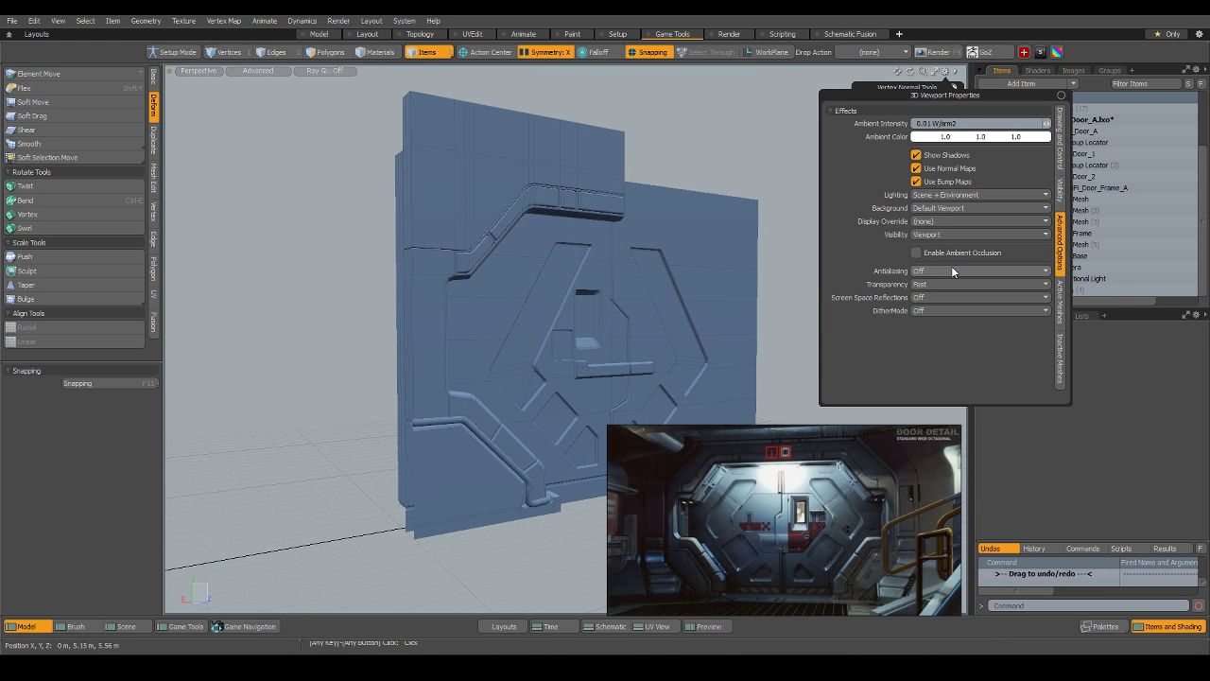
pyautogui.click(929, 253)
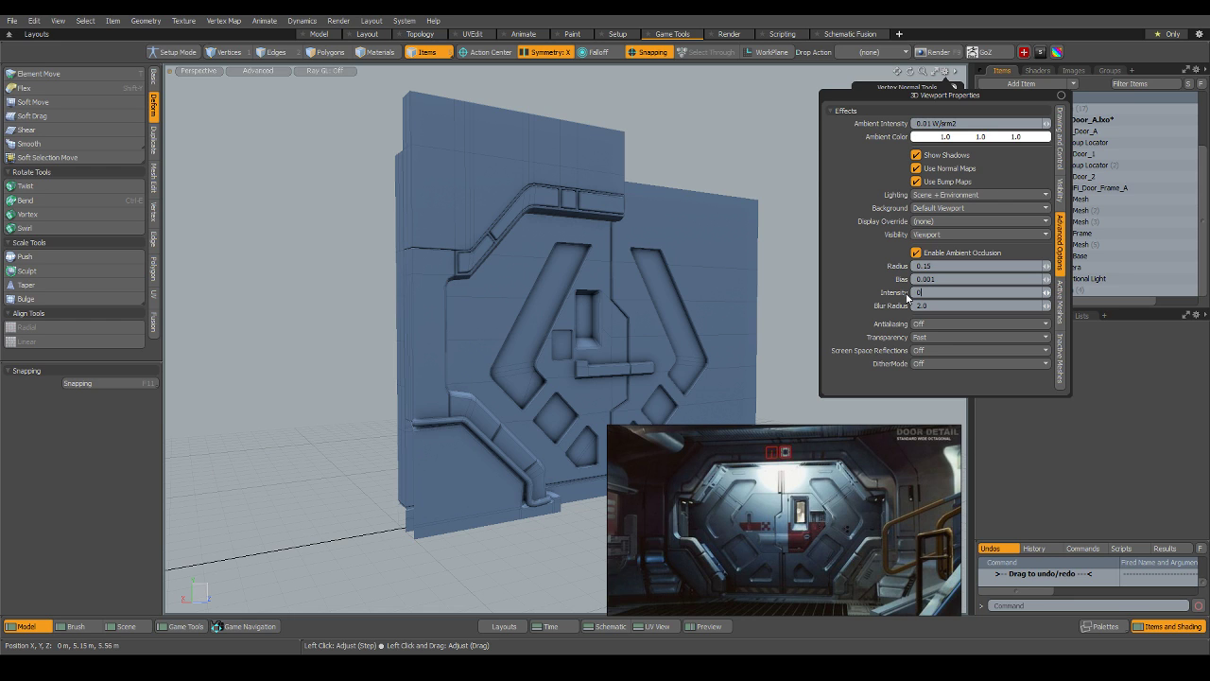
pyautogui.press('Return')
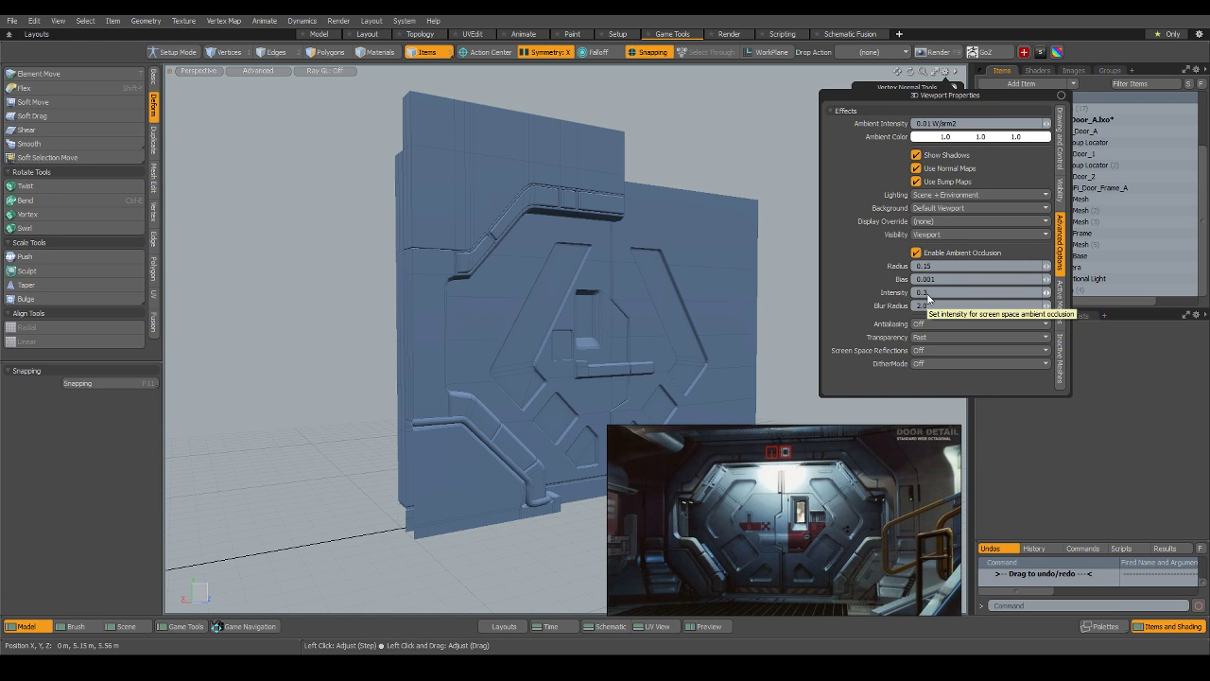
pyautogui.click(923, 295)
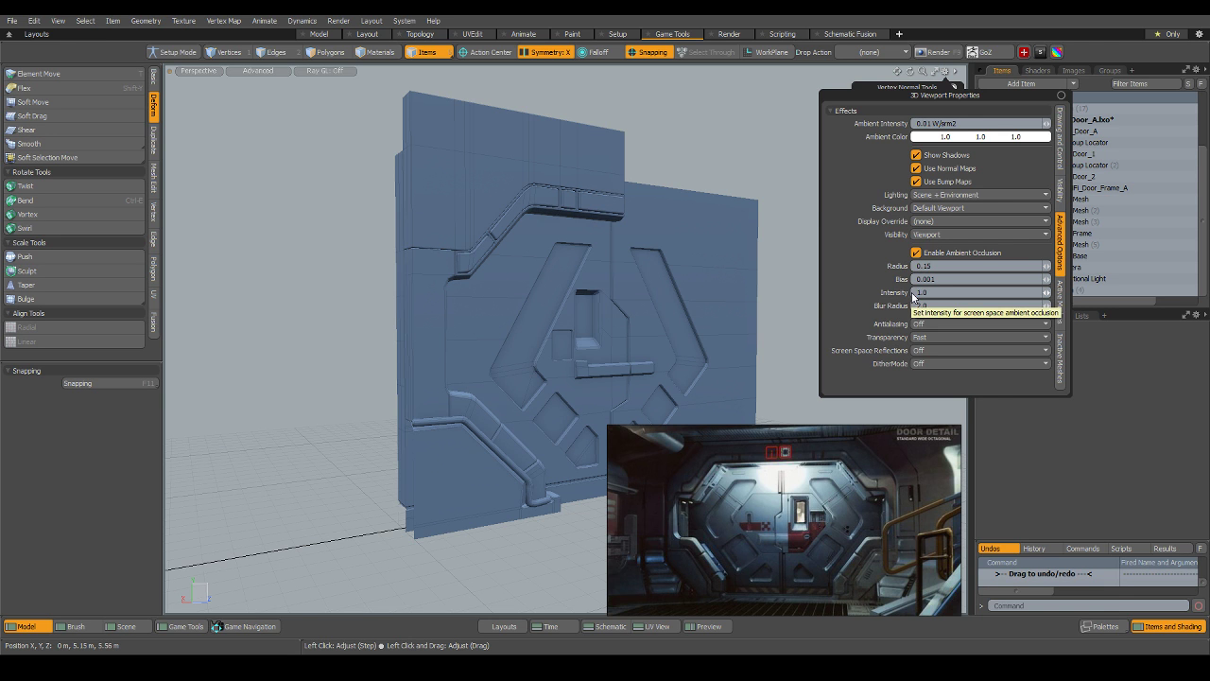
# Examine the whole door from several angles with ambient occlusion enabled.
pyautogui.keyDown('alt'); pyautogui.click(532, 290); pyautogui.keyUp('alt')
pyautogui.keyDown('alt'); pyautogui.moveTo(691, 280); pyautogui.dragTo(537, 300); pyautogui.keyUp('alt')
pyautogui.keyDown('alt'); pyautogui.moveTo(484, 528); pyautogui.dragTo(497, 521); pyautogui.keyUp('alt')
pyautogui.keyDown('alt'); pyautogui.keyDown('shift'); pyautogui.moveTo(497, 521); pyautogui.dragTo(455, 414); pyautogui.keyUp('shift'); pyautogui.keyUp('alt')
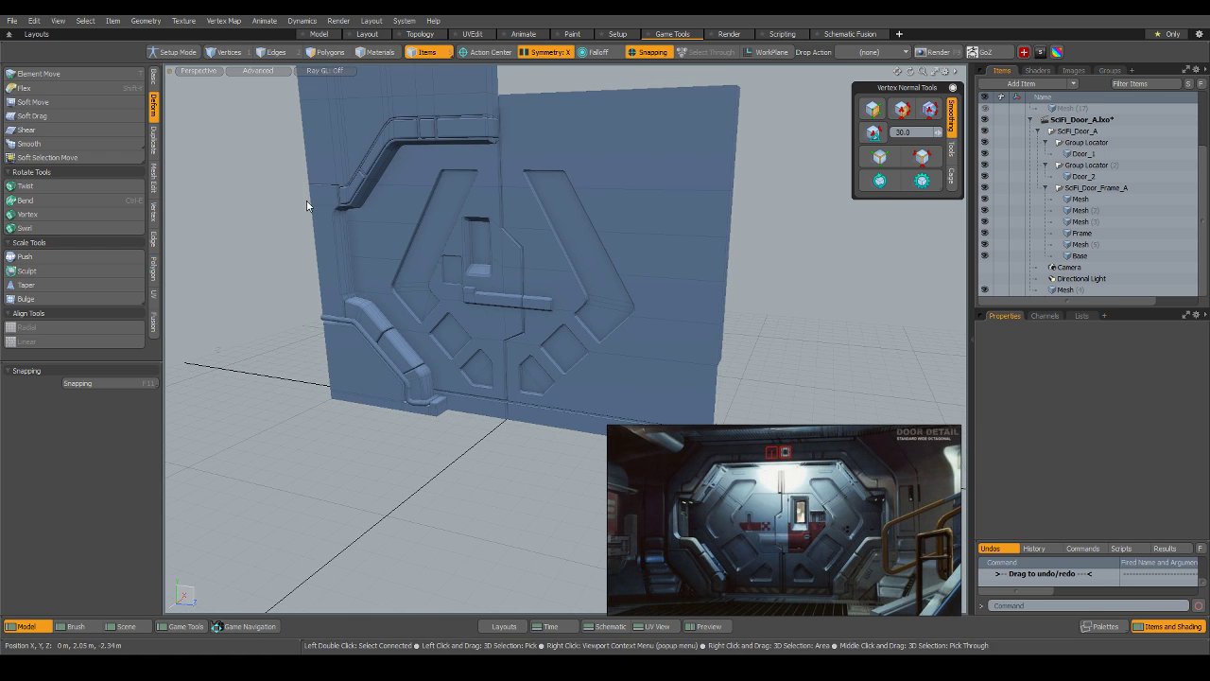
pyautogui.click(12, 20)
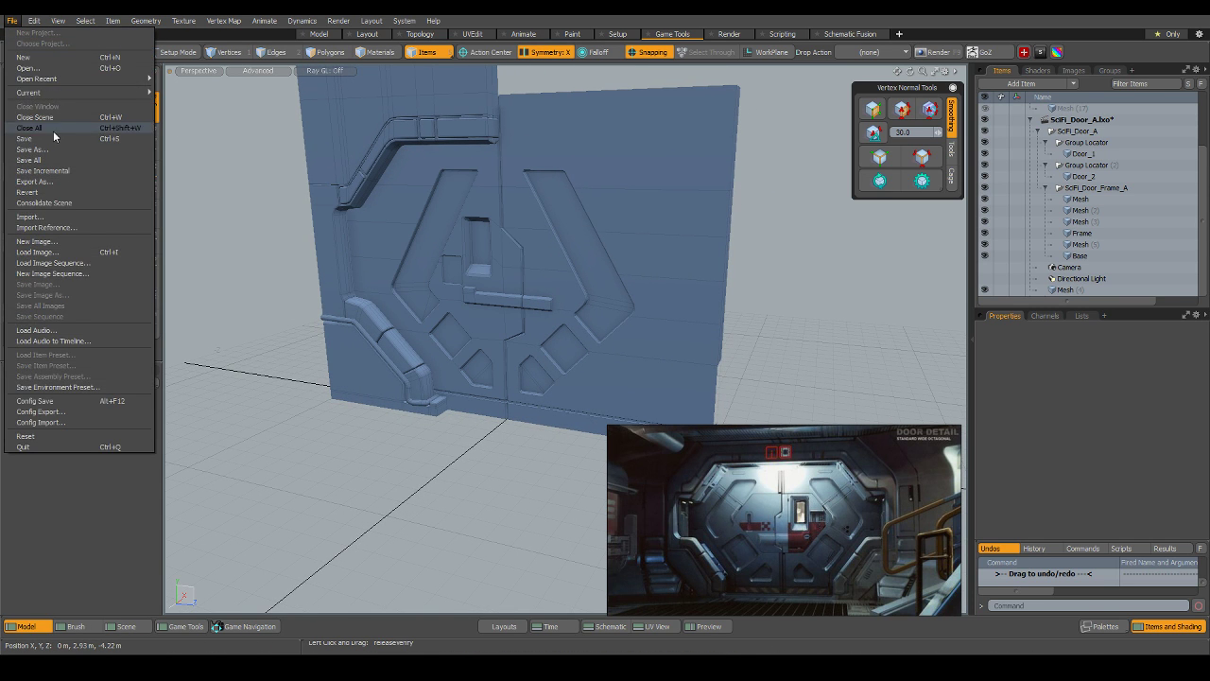
pyautogui.press('alt')
pyautogui.keyDown('alt'); pyautogui.moveTo(303, 381); pyautogui.dragTo(637, 243); pyautogui.keyUp('alt')
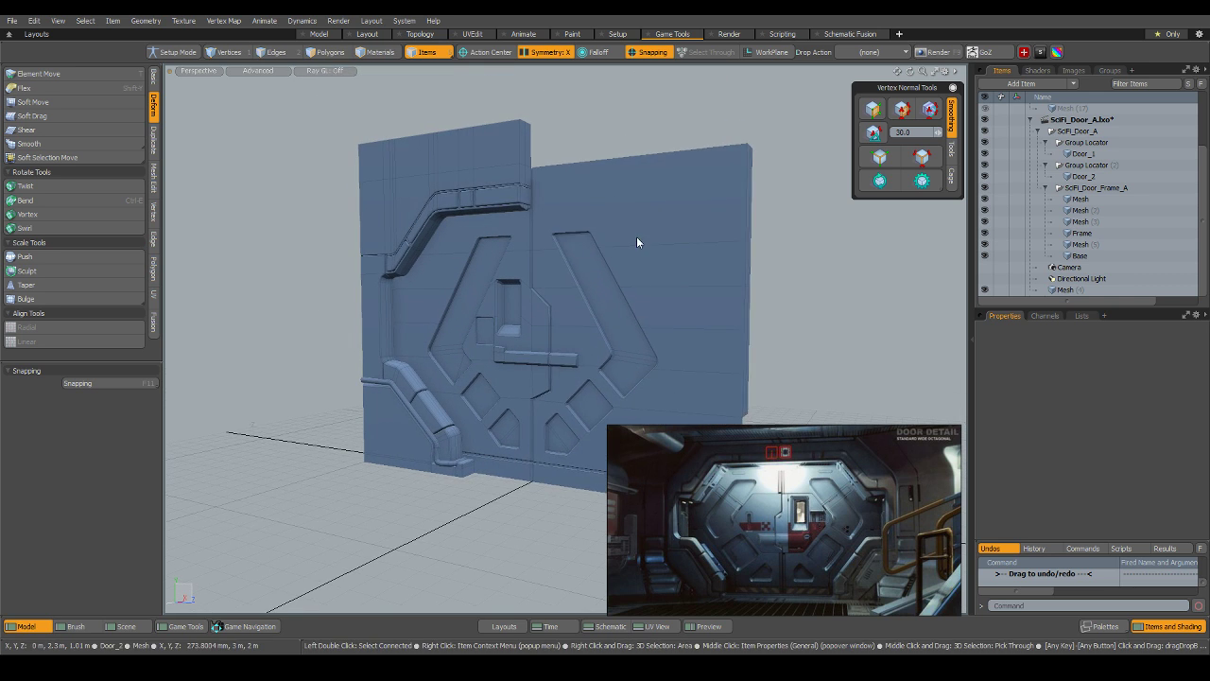
# Readjust the viewport's ambient occlusion intensity, setting it to 1.
pyautogui.click(945, 72)
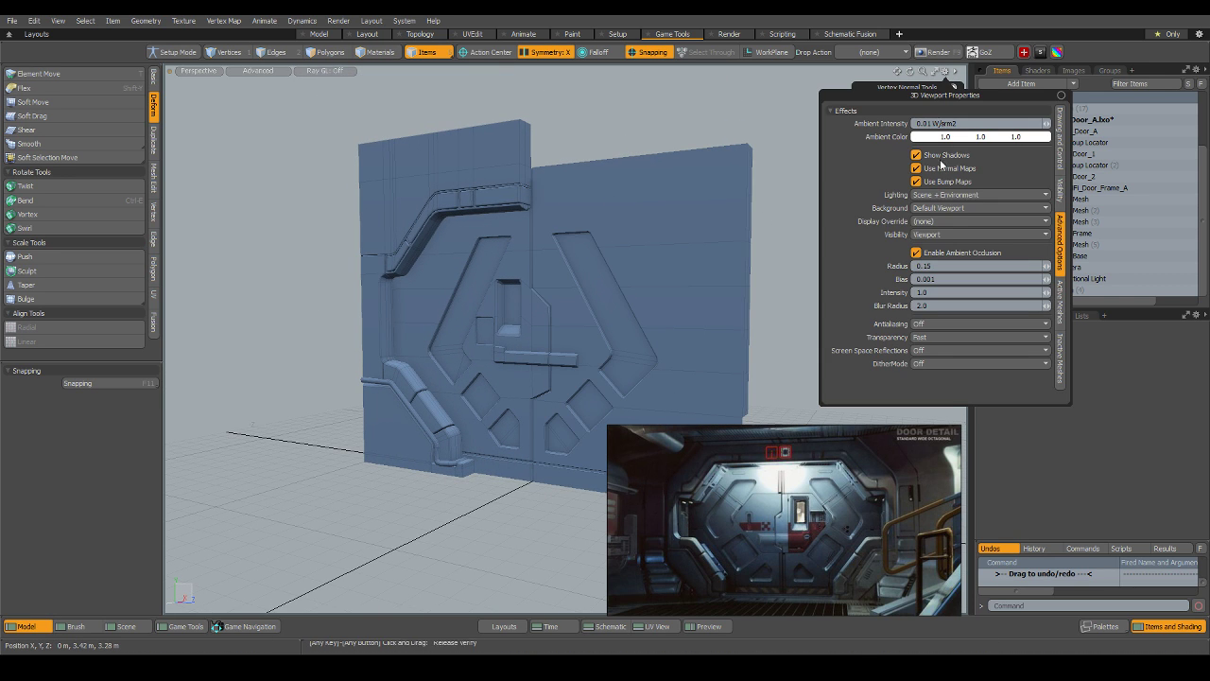
pyautogui.click(919, 292)
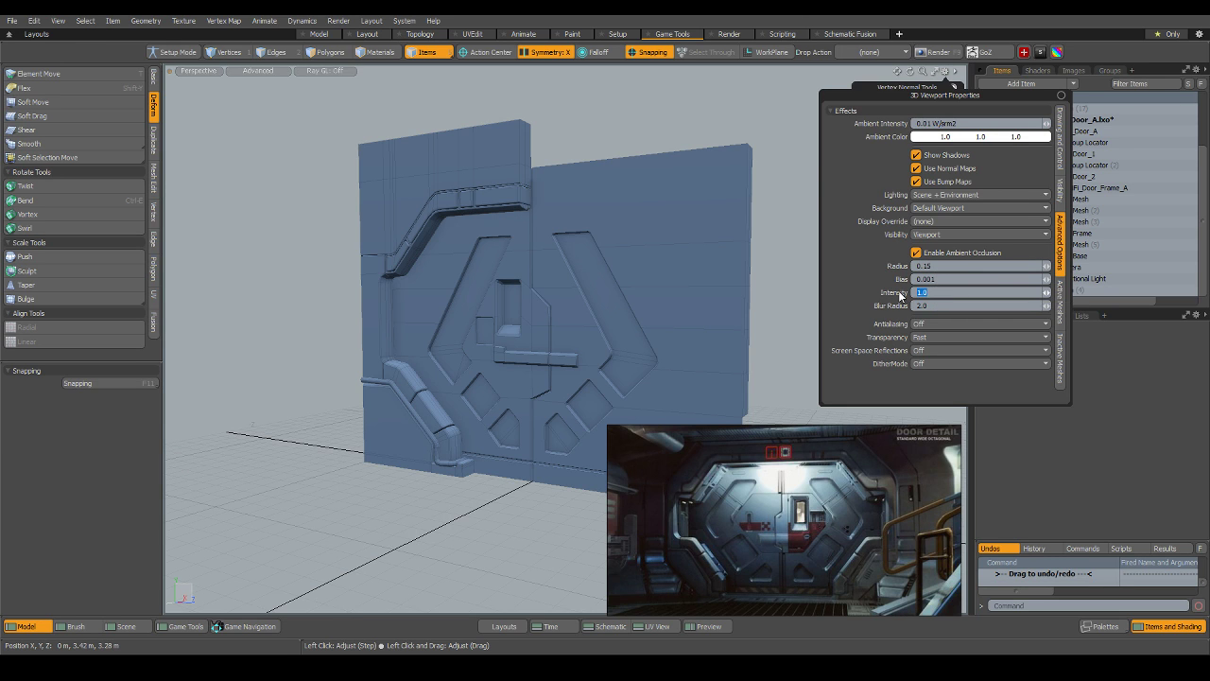
pyautogui.press('Return')
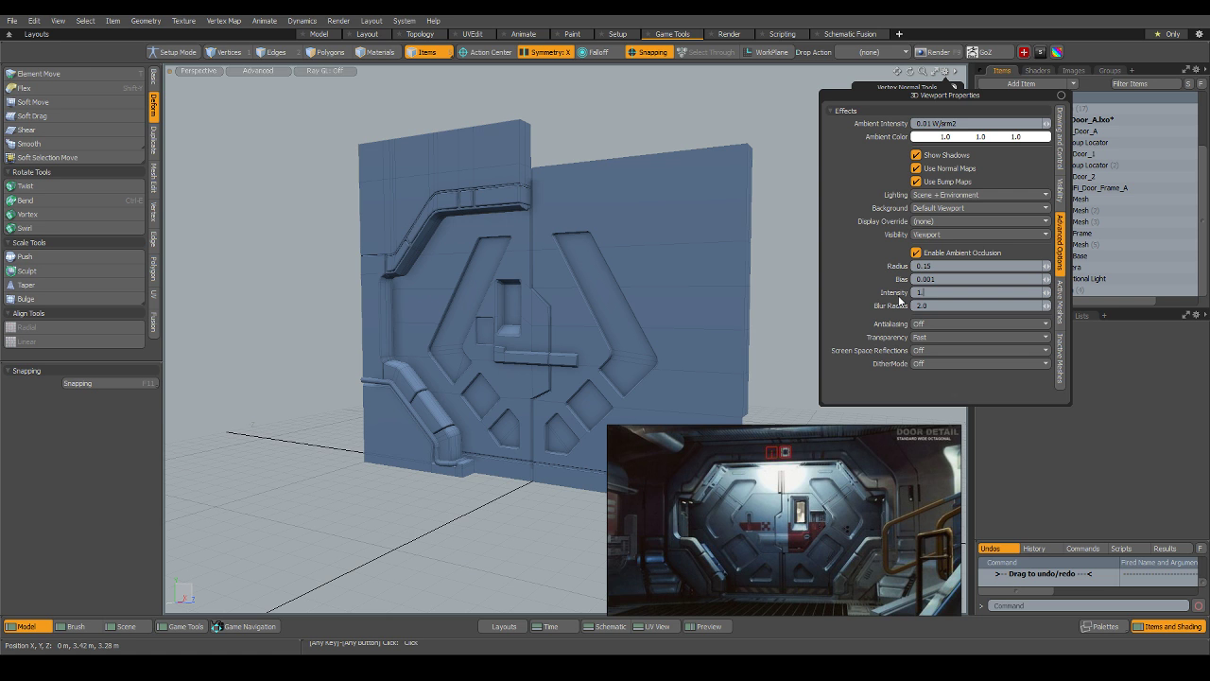
# Delete the end-cap polygons of the upper wall panel at the door's centre line.
pyautogui.click(498, 521)
pyautogui.keyDown('alt'); pyautogui.moveTo(498, 521); pyautogui.dragTo(497, 402); pyautogui.keyUp('alt')
pyautogui.click(480, 280)
pyautogui.scroll(4, 480, 280)
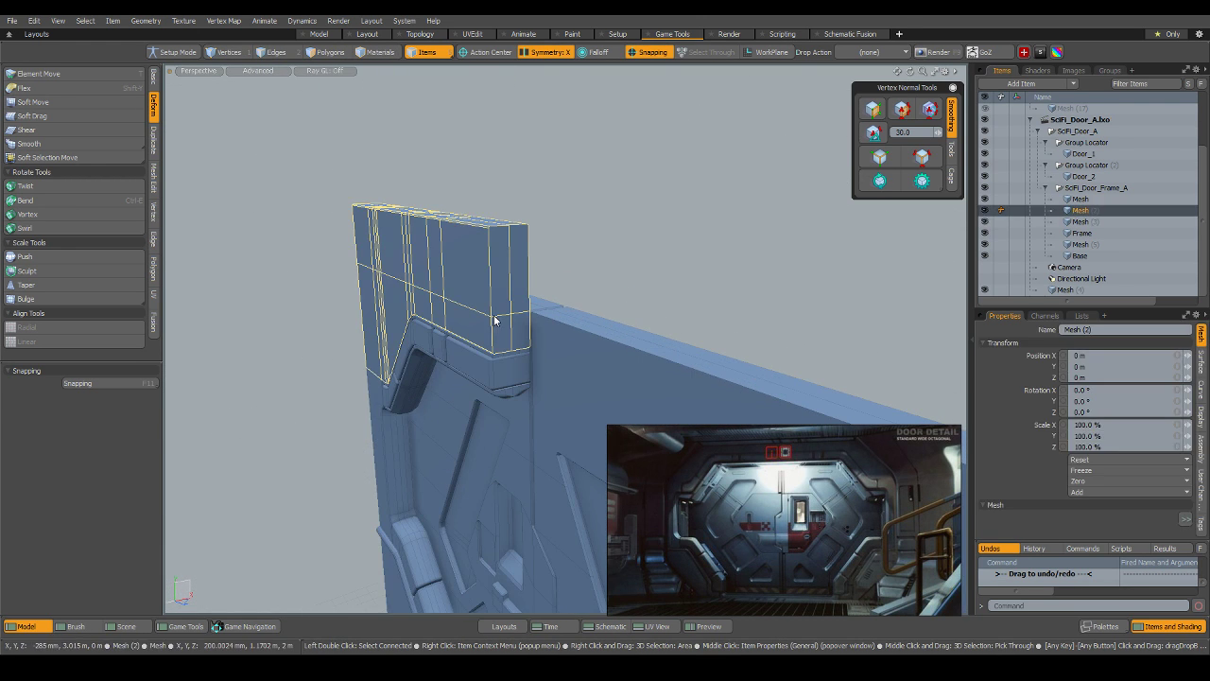
pyautogui.press('3')
pyautogui.click(511, 297)
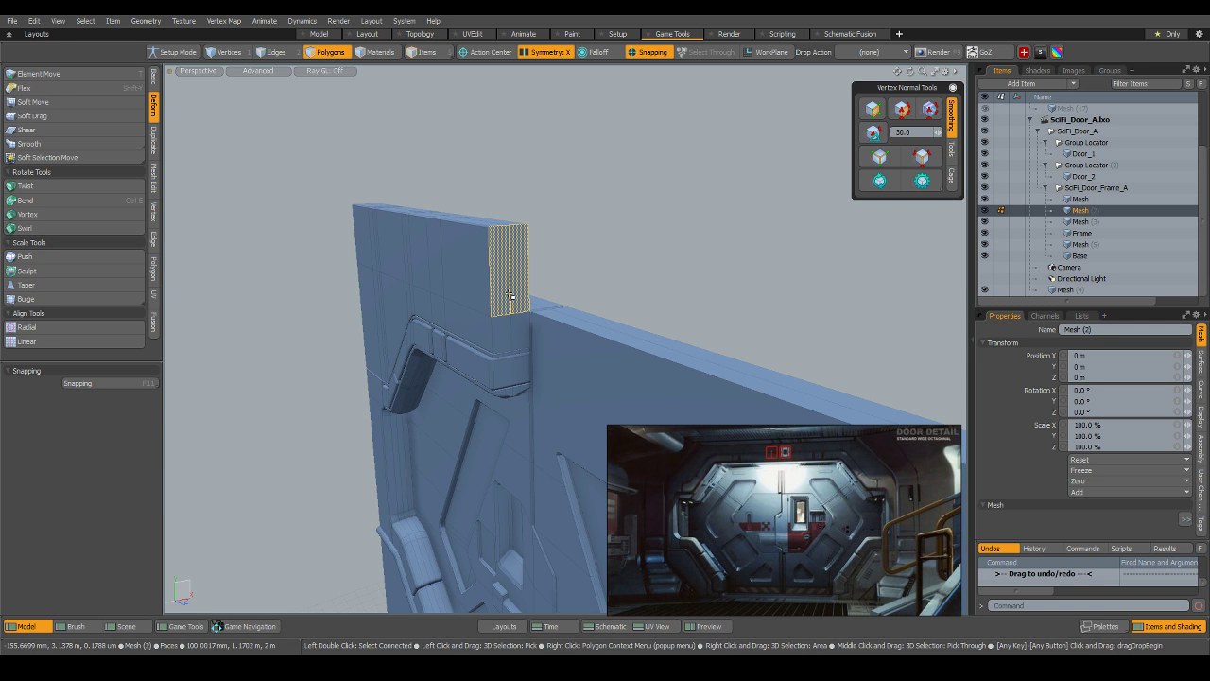
pyautogui.scroll(4, 519, 333)
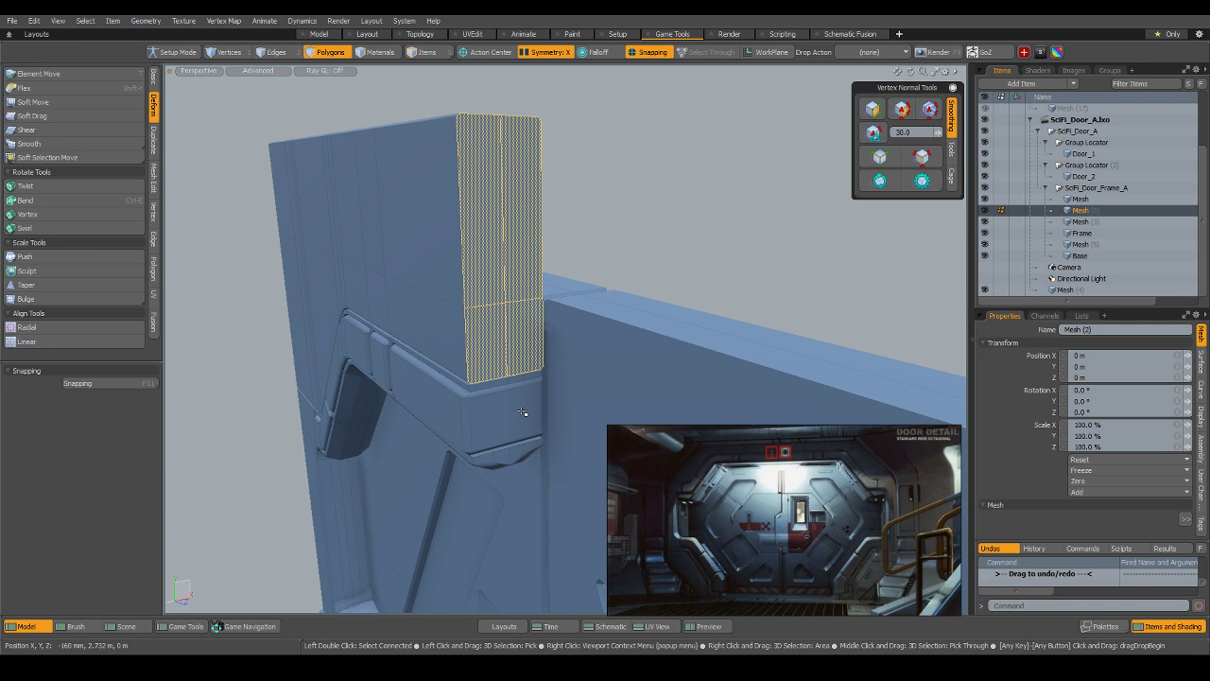
pyautogui.press('Delete')
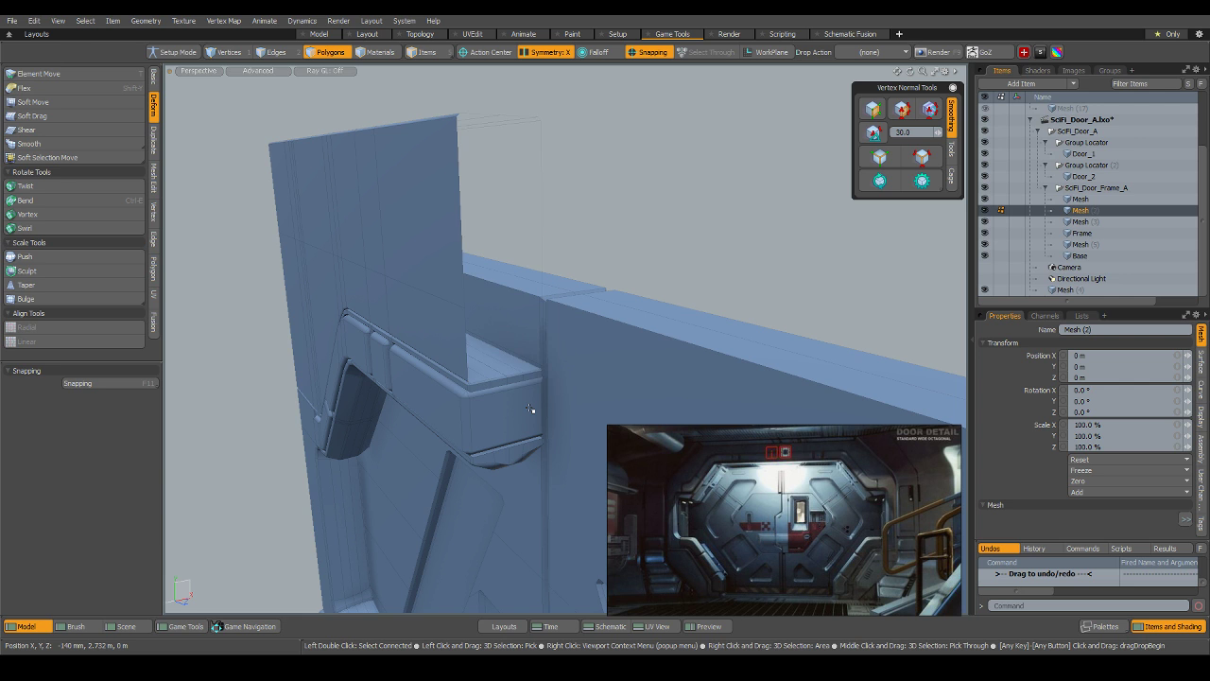
# Check which polygons of the upper wall panel are connected, and isolate the panel in the viewport.
pyautogui.scroll(-6, 481, 401)
pyautogui.keyDown('alt'); pyautogui.moveTo(481, 416); pyautogui.dragTo(503, 410); pyautogui.keyUp('alt')
pyautogui.doubleClick(488, 395)
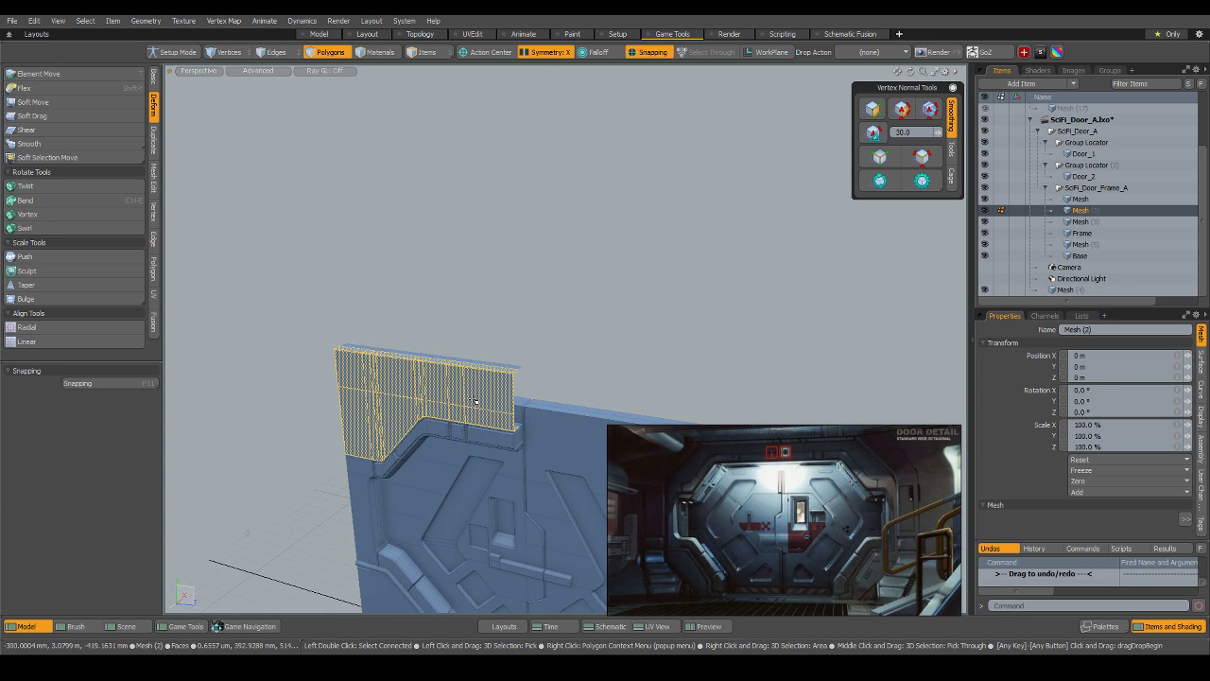
pyautogui.moveTo(531, 481)
pyautogui.keyDown('alt'); pyautogui.keyDown('shift'); pyautogui.mouseDown()
pyautogui.moveTo(502, 408)
pyautogui.moveTo(423, 303)
pyautogui.mouseUp(); pyautogui.keyUp('shift'); pyautogui.keyUp('alt')
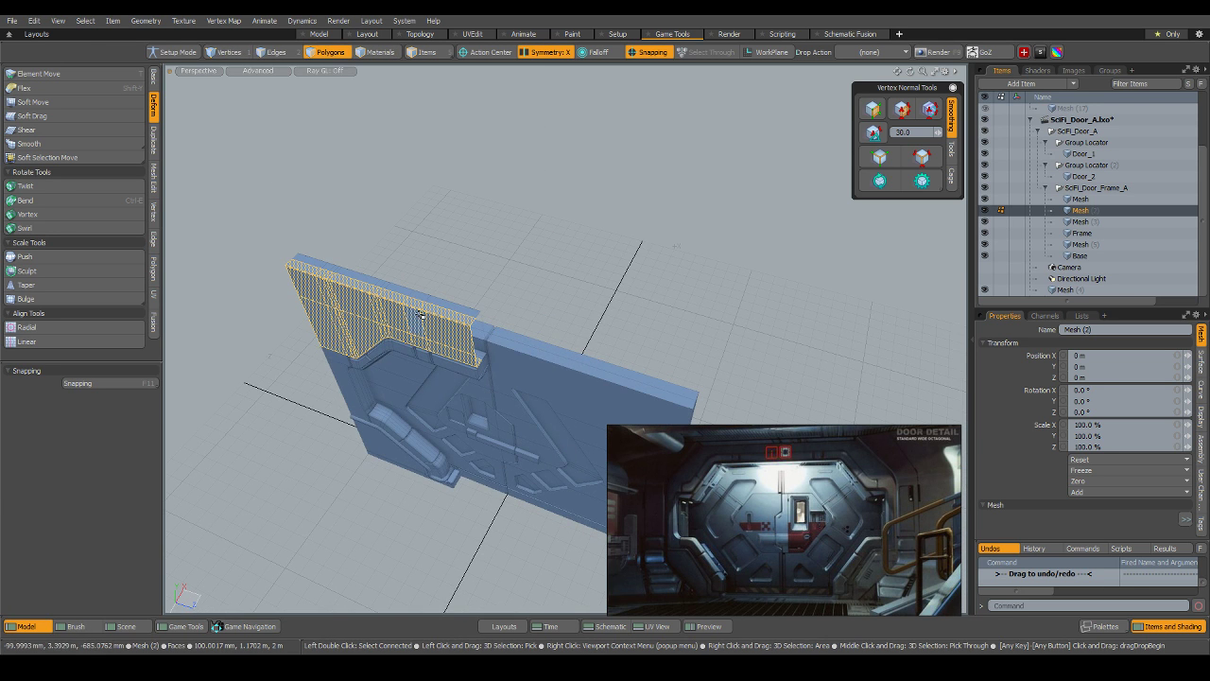
pyautogui.press('5')
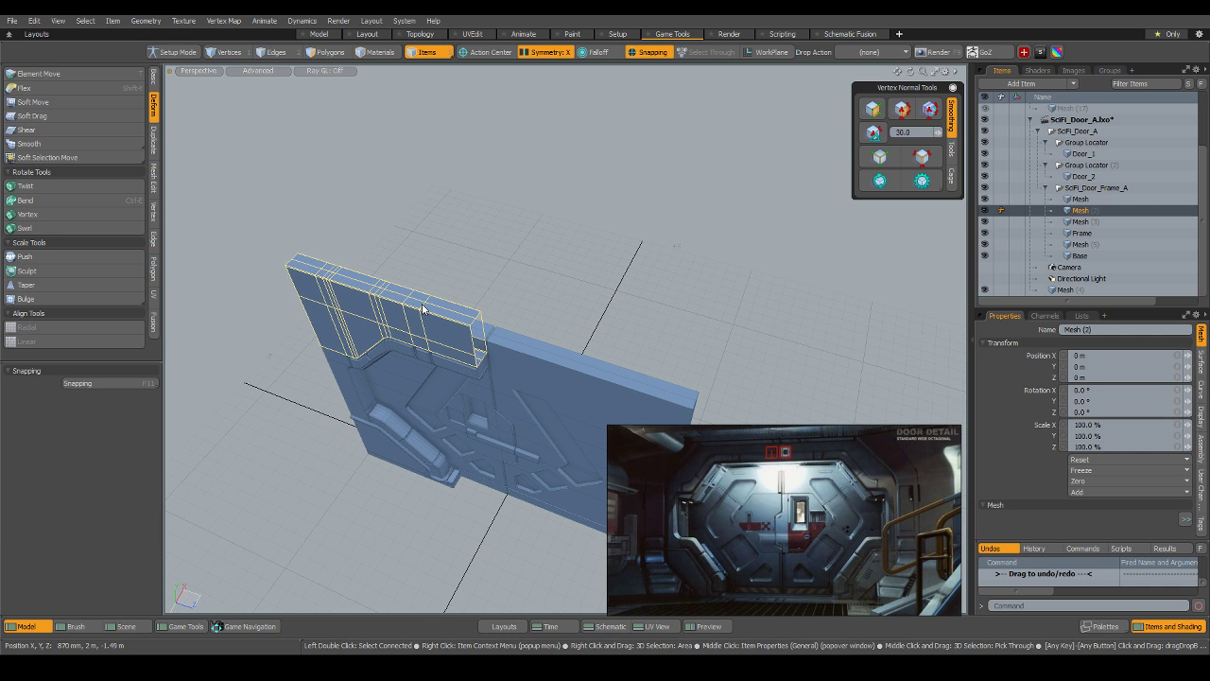
pyautogui.hotkey('shift', 'h')
pyautogui.keyDown('alt'); pyautogui.moveTo(423, 309); pyautogui.dragTo(384, 224); pyautogui.keyUp('alt')
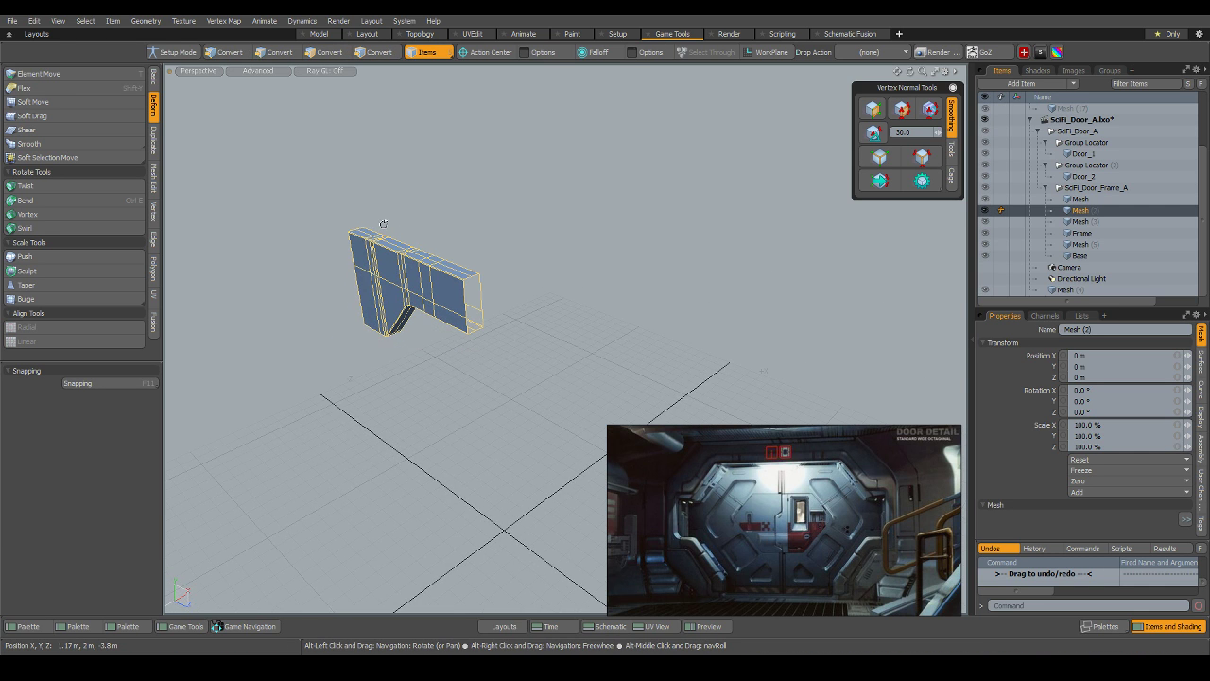
# Merge the isolated upper panel's vertices with the range set to Automatic.
pyautogui.press('1')
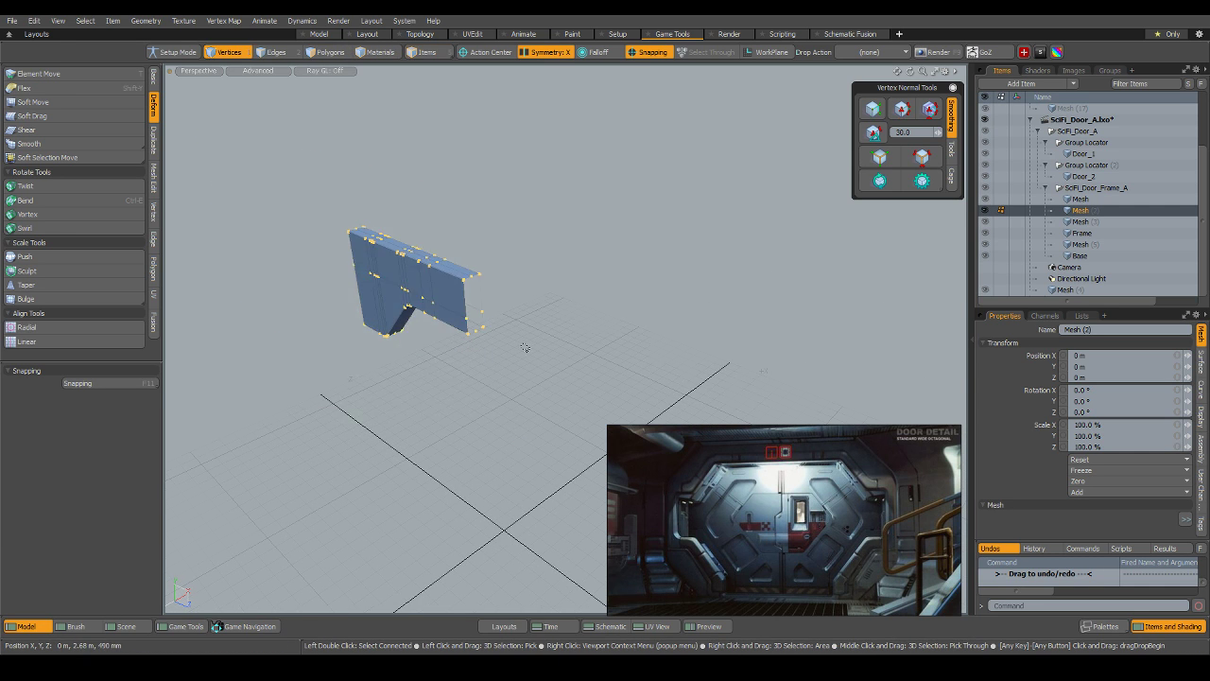
pyautogui.scroll(3, 526, 348)
pyautogui.rightClick(505, 325)
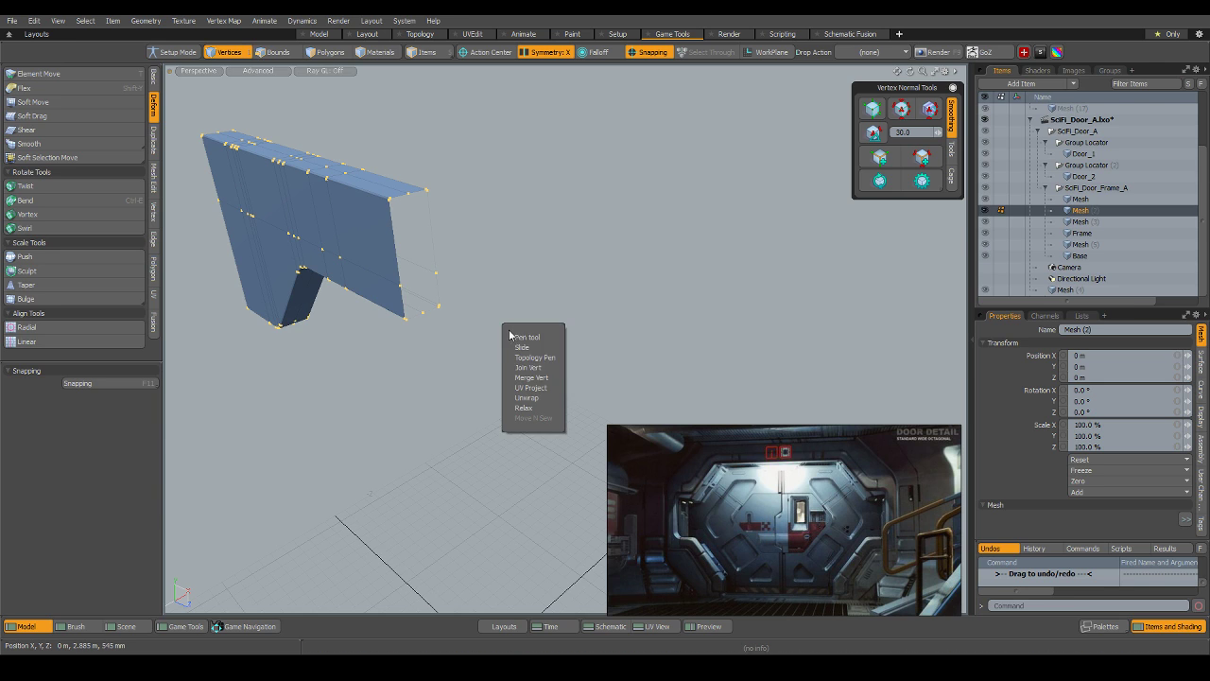
pyautogui.click(554, 377)
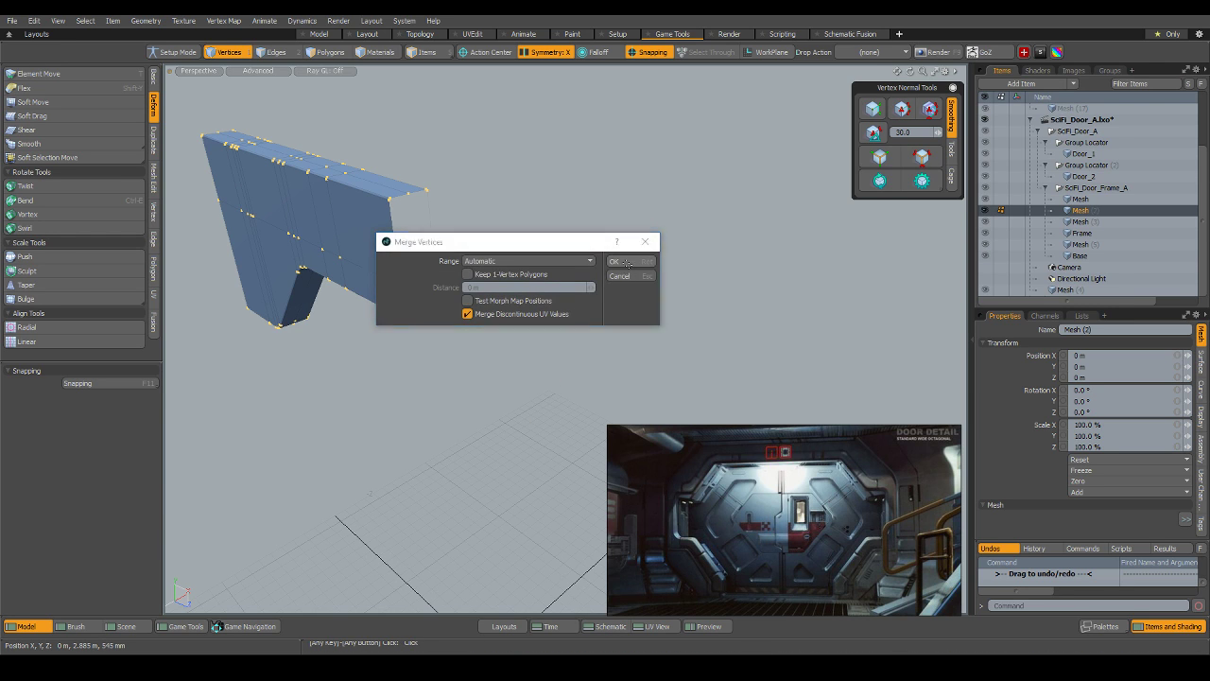
pyautogui.click(627, 263)
pyautogui.click(582, 275)
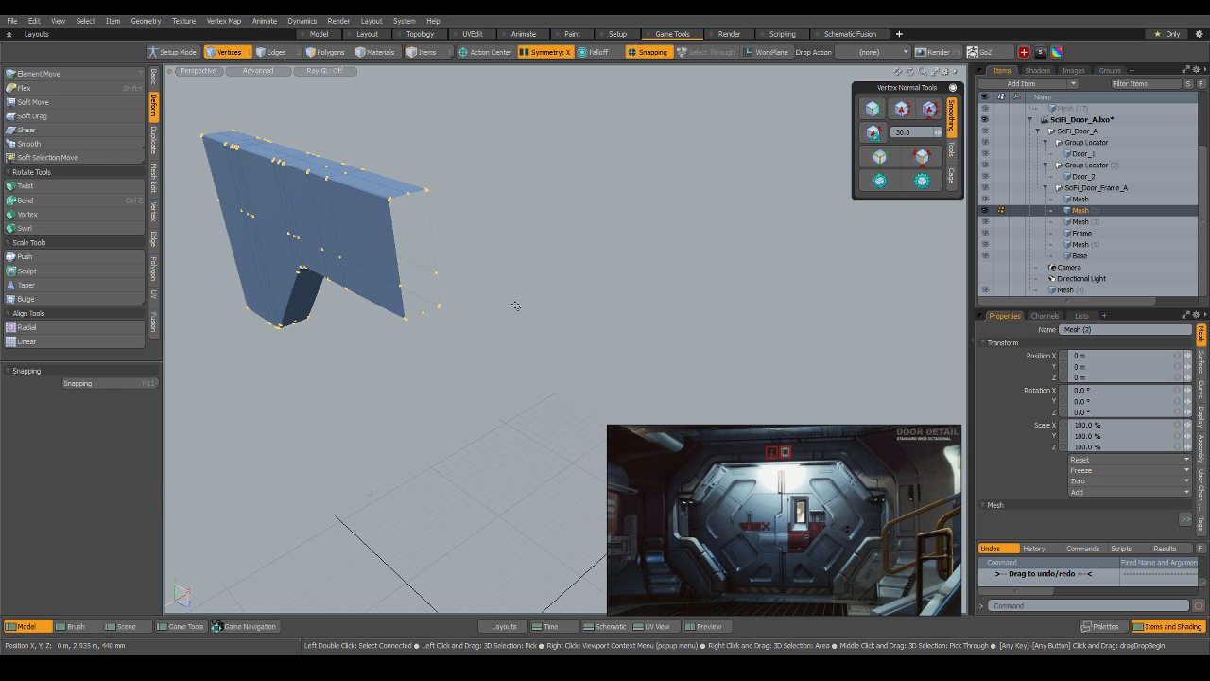
# Mirror the upper panel's polygons in Z about its open end, with Invert Polygons enabled.
pyautogui.press('3')
pyautogui.click(506, 309)
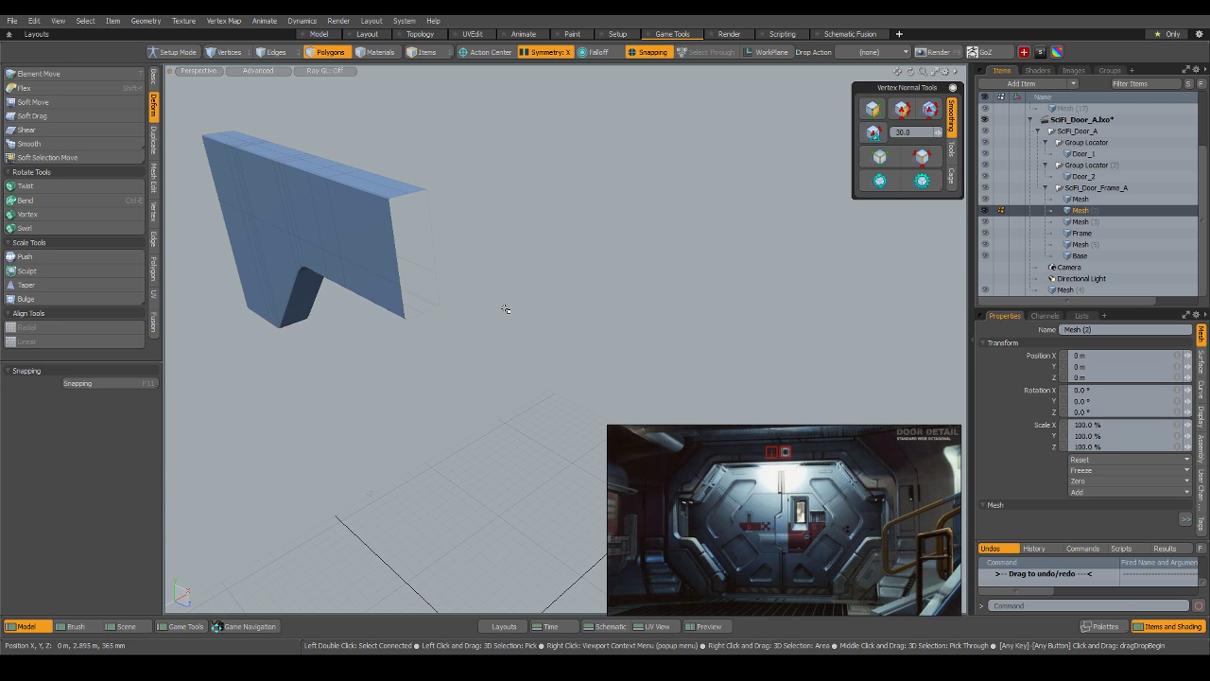
pyautogui.rightClick(506, 310)
pyautogui.click(506, 453)
pyautogui.click(421, 314)
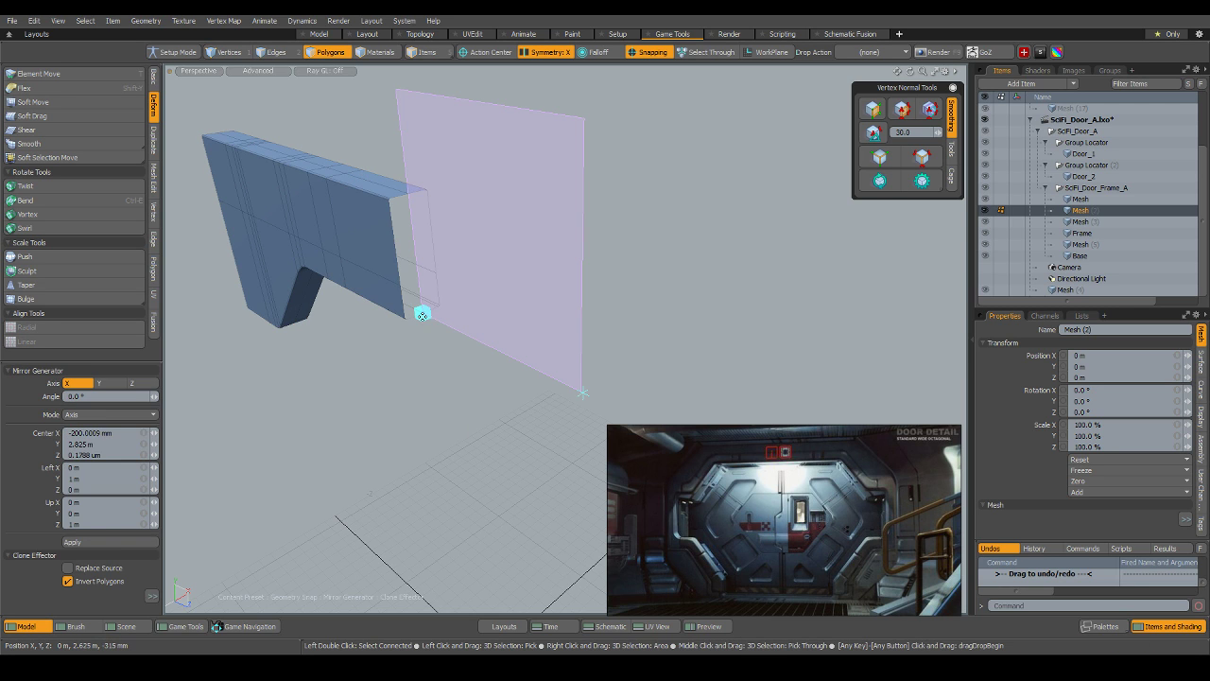
pyautogui.click(106, 383)
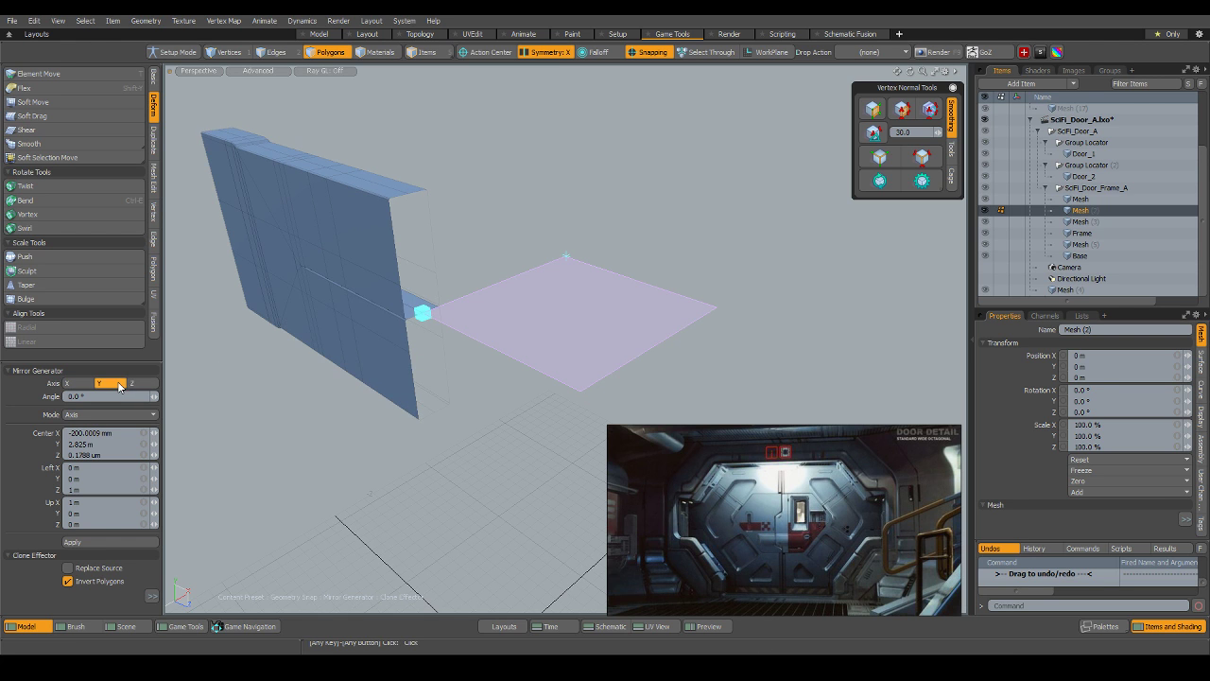
pyautogui.click(140, 383)
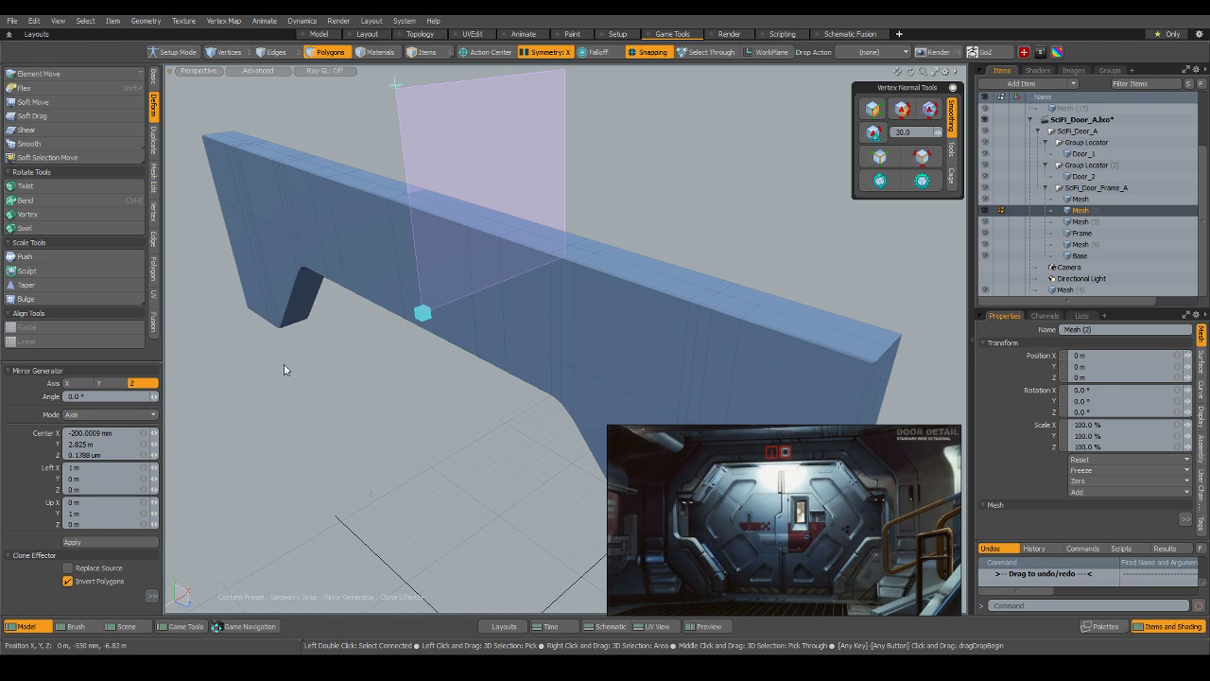
pyautogui.press('q')
# Examine the mirrored full-width upper panel from the front, above and below in item mode.
pyautogui.press('5')
pyautogui.click(422, 470)
pyautogui.scroll(-3, 425, 373)
pyautogui.keyDown('alt'); pyautogui.moveTo(424, 373); pyautogui.dragTo(497, 362); pyautogui.keyUp('alt')
pyautogui.scroll(-5, 452, 317)
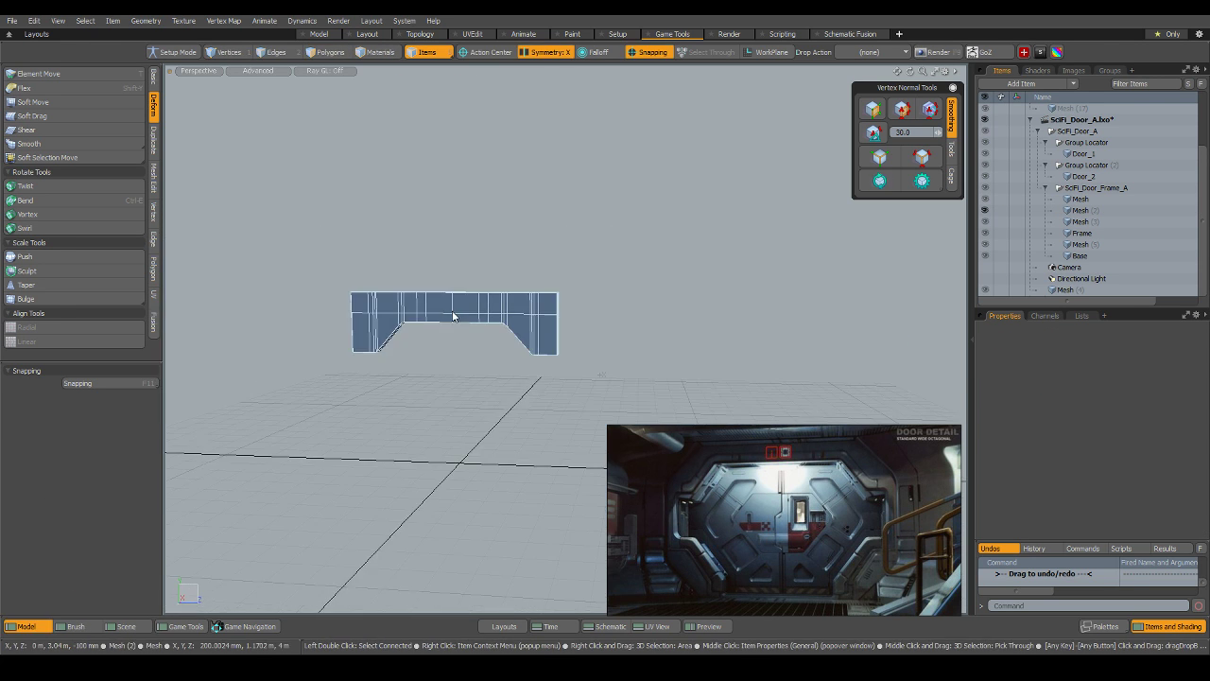
pyautogui.keyDown('alt'); pyautogui.moveTo(452, 317); pyautogui.dragTo(519, 349); pyautogui.keyUp('alt')
pyautogui.scroll(5, 526, 358)
pyautogui.keyDown('alt'); pyautogui.moveTo(542, 400); pyautogui.dragTo(493, 320); pyautogui.keyUp('alt')
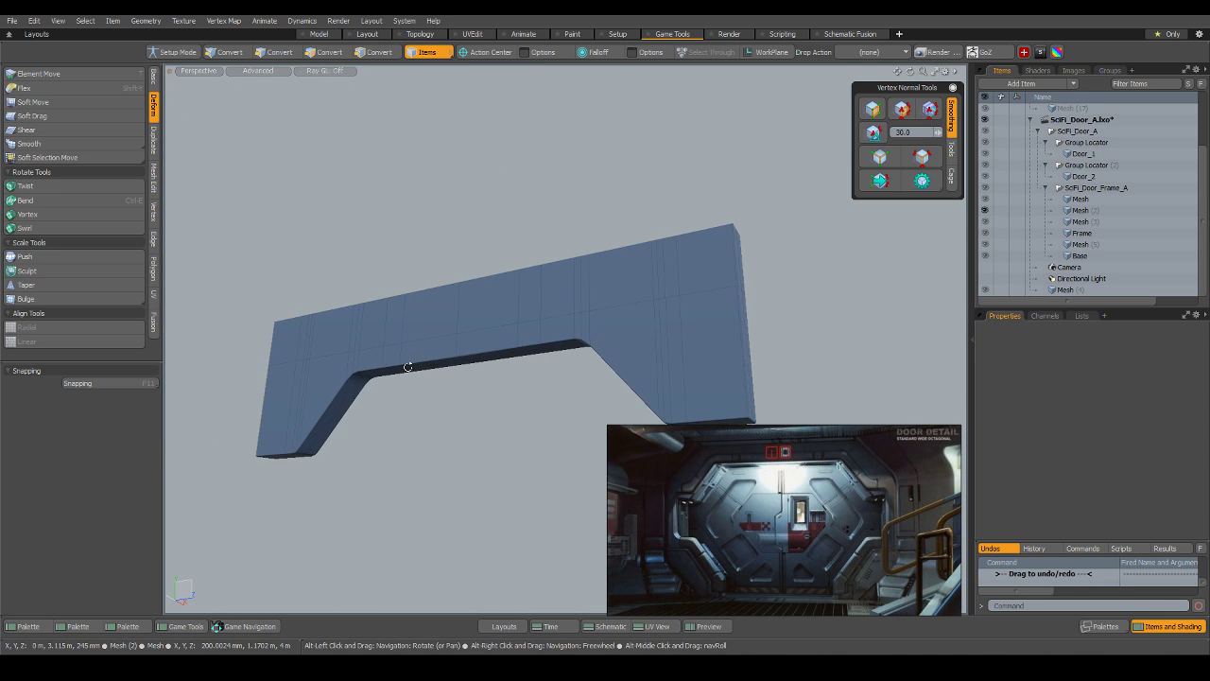
# Run Mesh Cleanup on the full-width upper panel, restore the perspective view and clear the selection.
pyautogui.click(492, 320)
pyautogui.hotkey('ctrl', '1')
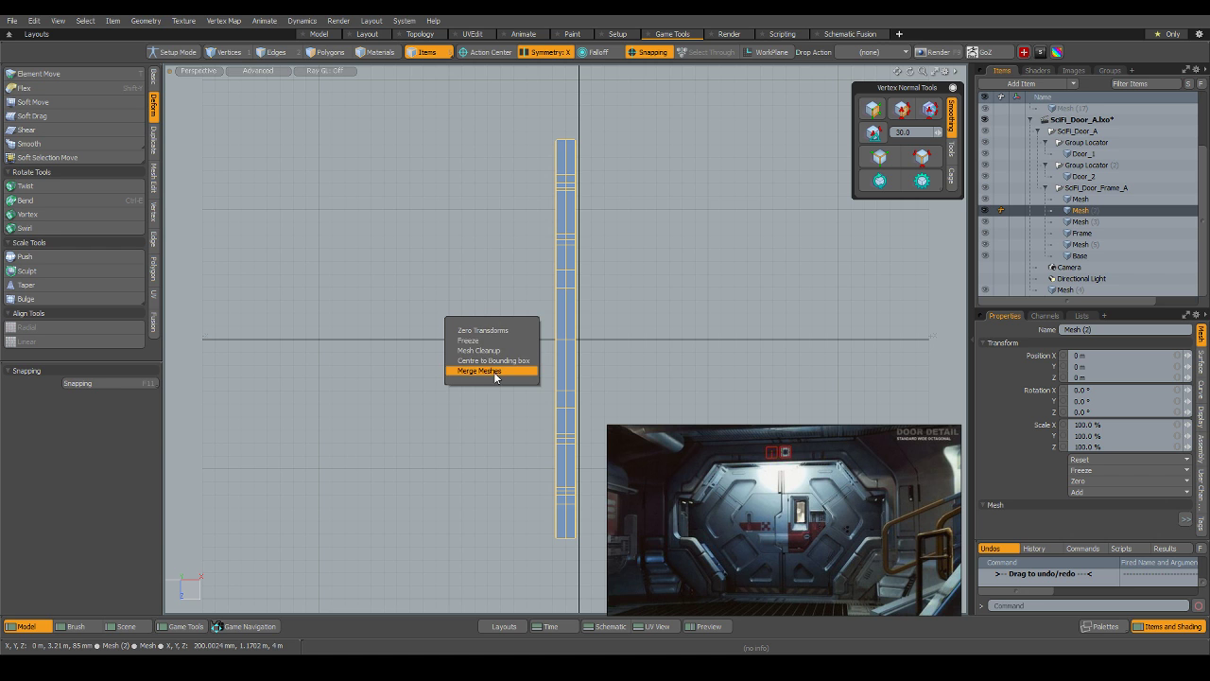
pyautogui.click(498, 351)
pyautogui.click(582, 249)
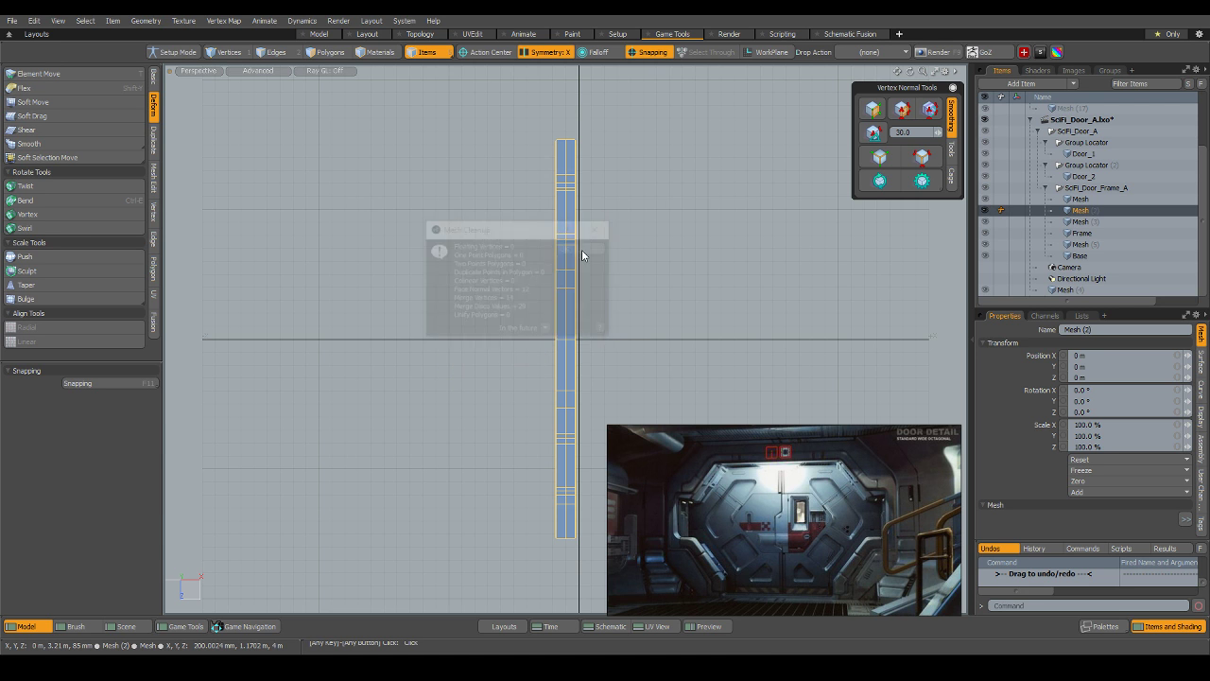
pyautogui.hotkey('ctrl', 'space')
pyautogui.click(624, 307)
pyautogui.keyDown('alt'); pyautogui.moveTo(627, 313); pyautogui.dragTo(564, 295); pyautogui.keyUp('alt')
pyautogui.click(586, 329)
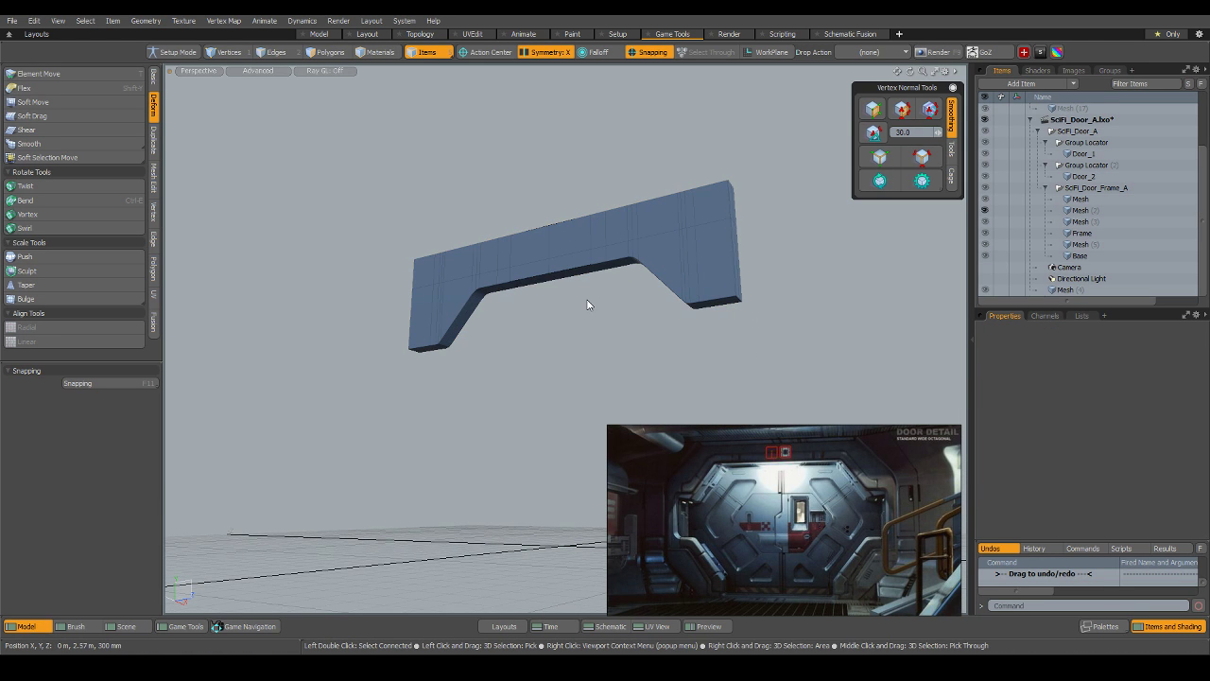
# Unhide all the door parts, and isolate the upper trim piece with its centre-line end in close view.
pyautogui.press('u')
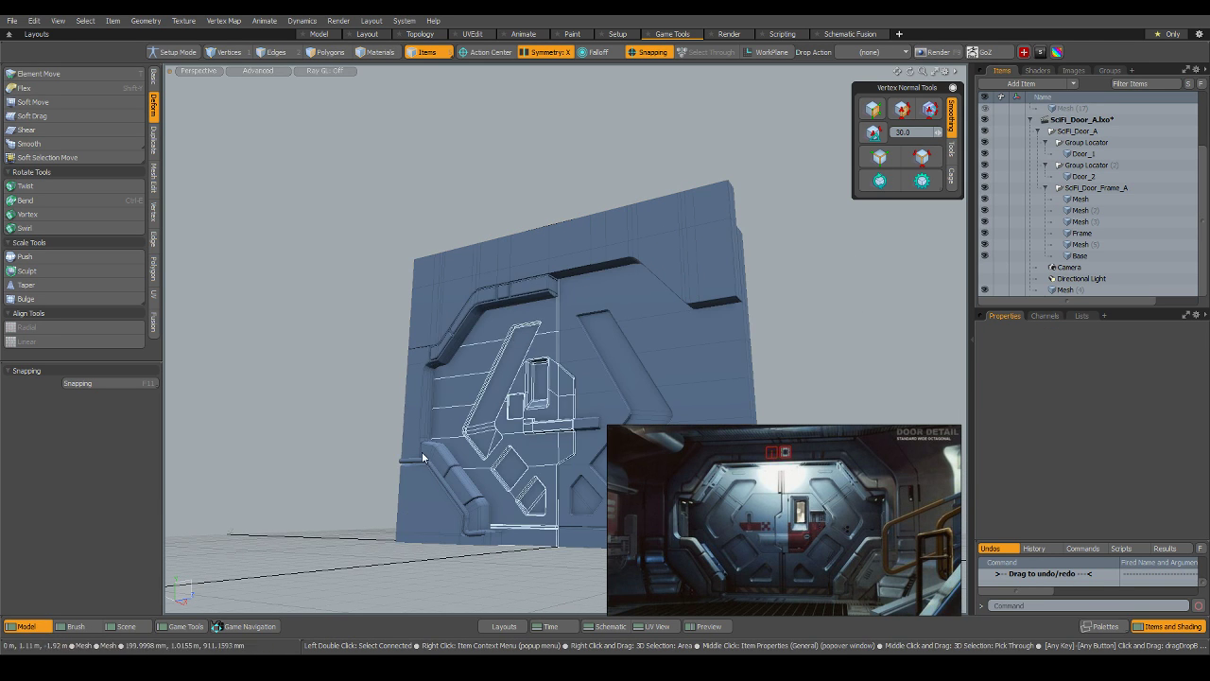
pyautogui.scroll(5, 549, 284)
pyautogui.click(556, 274)
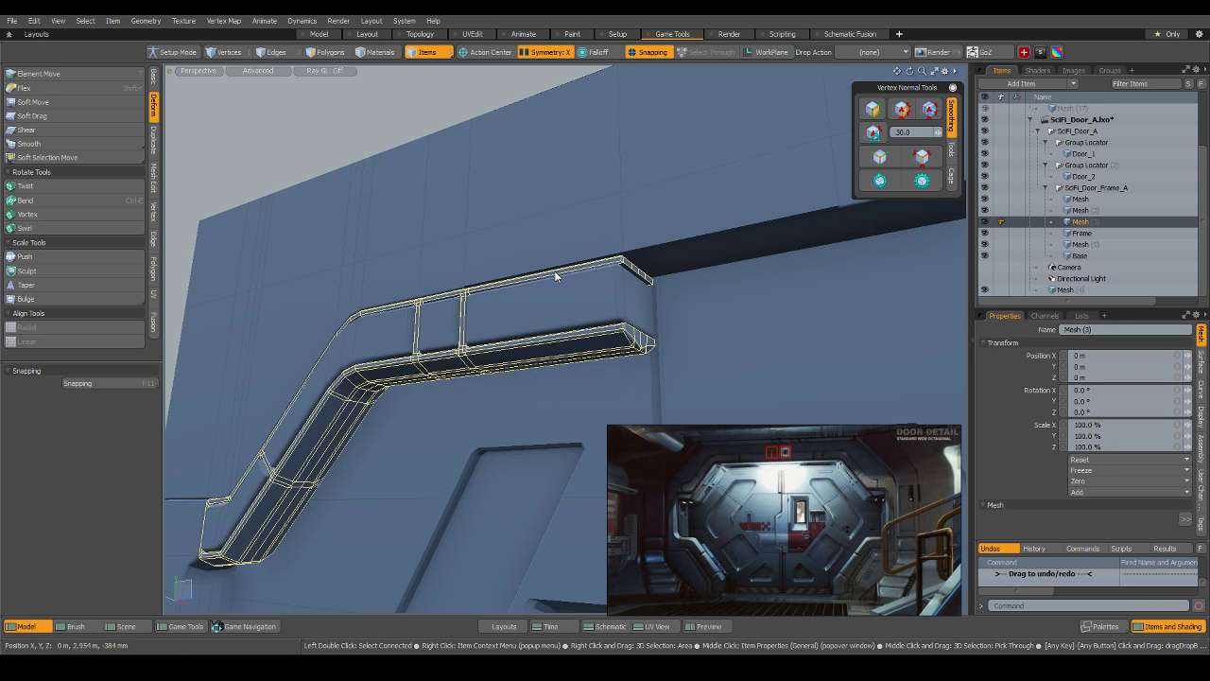
pyautogui.scroll(-5, 556, 274)
pyautogui.keyDown('alt'); pyautogui.moveTo(556, 274); pyautogui.dragTo(624, 253); pyautogui.keyUp('alt')
pyautogui.hotkey('shift', 'h')
pyautogui.scroll(4, 545, 340)
pyautogui.scroll(4, 588, 206)
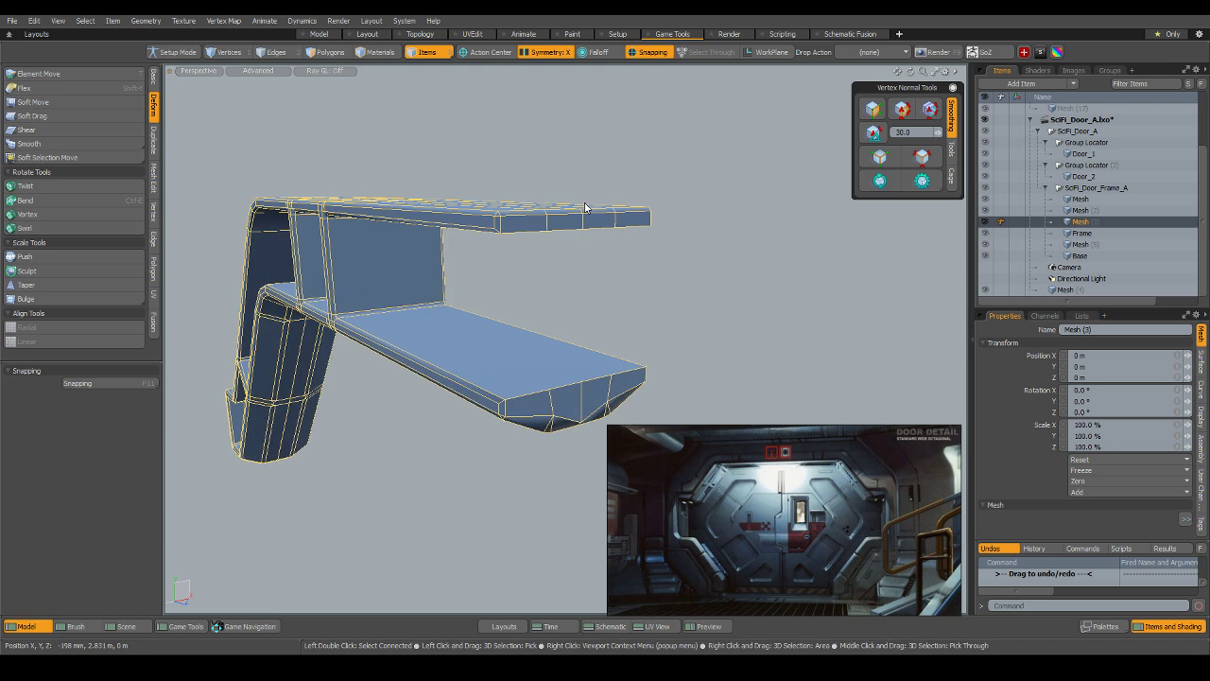
pyautogui.keyDown('alt'); pyautogui.moveTo(588, 206); pyautogui.dragTo(600, 253); pyautogui.keyUp('alt')
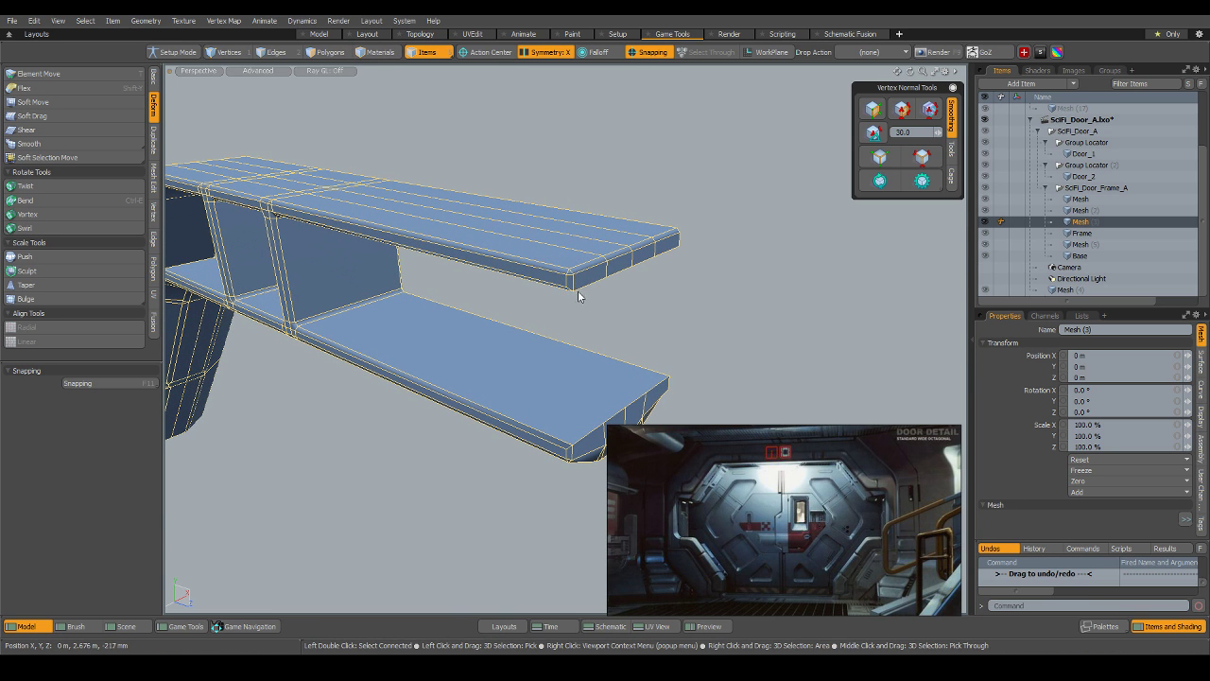
# Delete the end-cap polygons, including the small bevel faces, from both rails at the upper trim's centre-line end.
pyautogui.press('3')
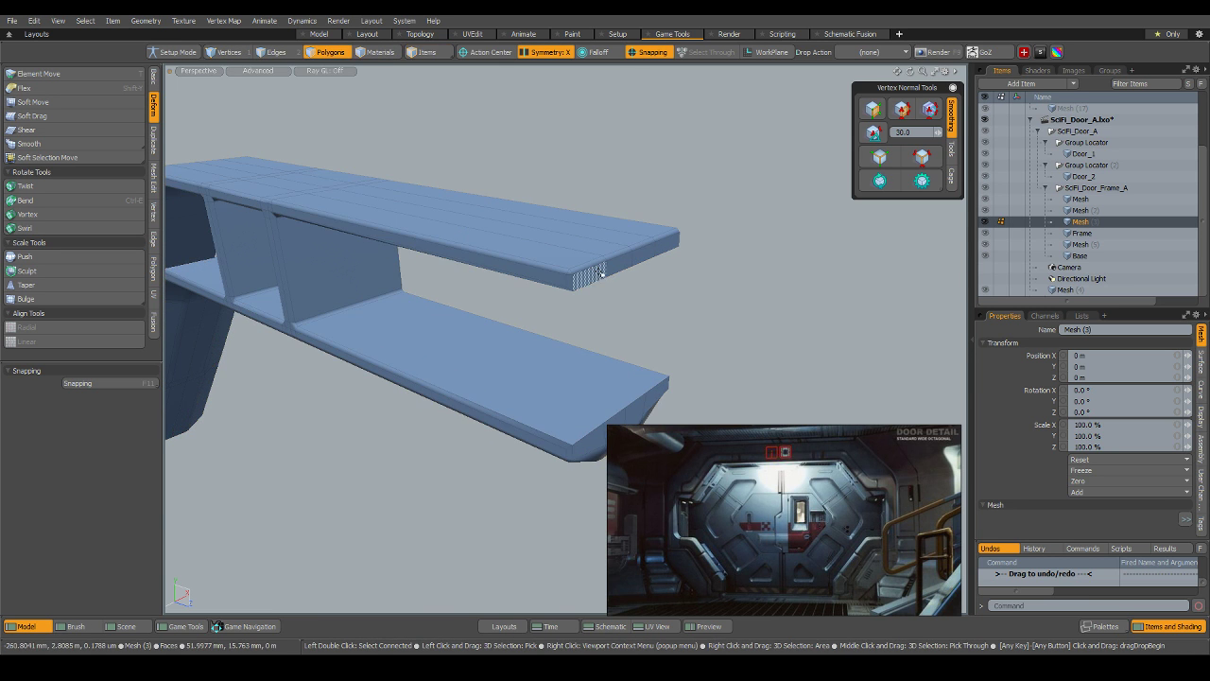
pyautogui.click(596, 275)
pyautogui.keyDown('alt'); pyautogui.moveTo(708, 338); pyautogui.dragTo(542, 269); pyautogui.keyUp('alt')
pyautogui.keyDown('shift'); pyautogui.click(516, 262); pyautogui.keyUp('shift')
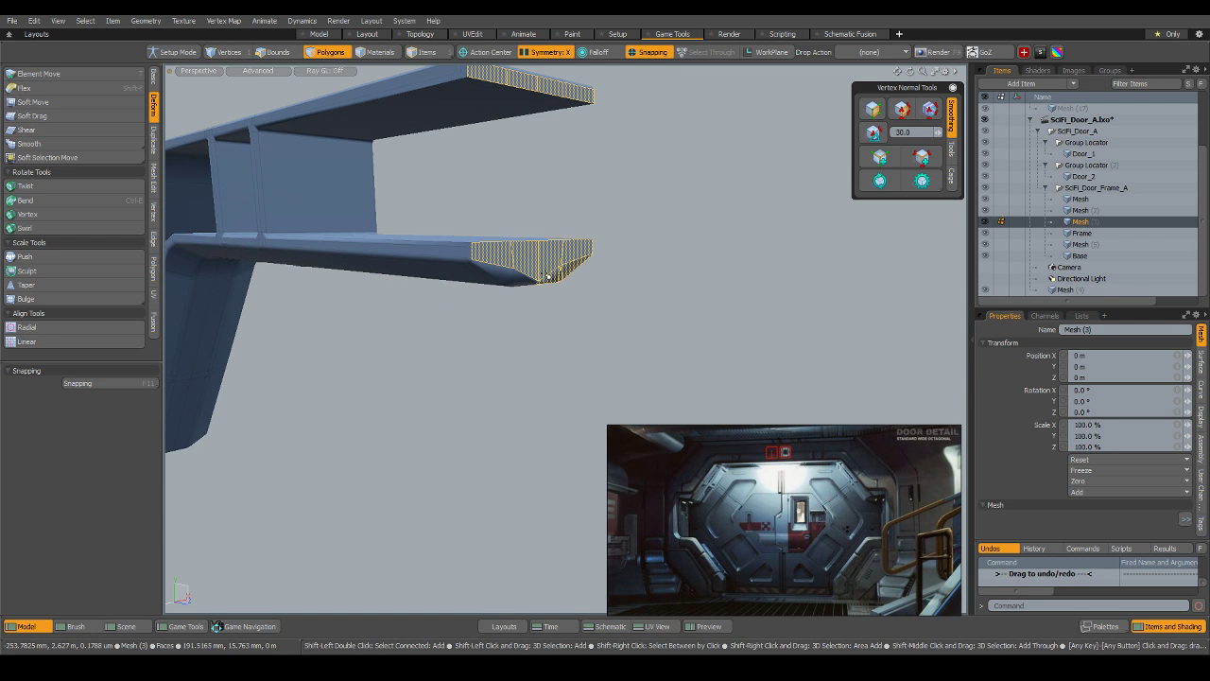
pyautogui.keyDown('alt'); pyautogui.moveTo(506, 271); pyautogui.dragTo(622, 312); pyautogui.keyUp('alt')
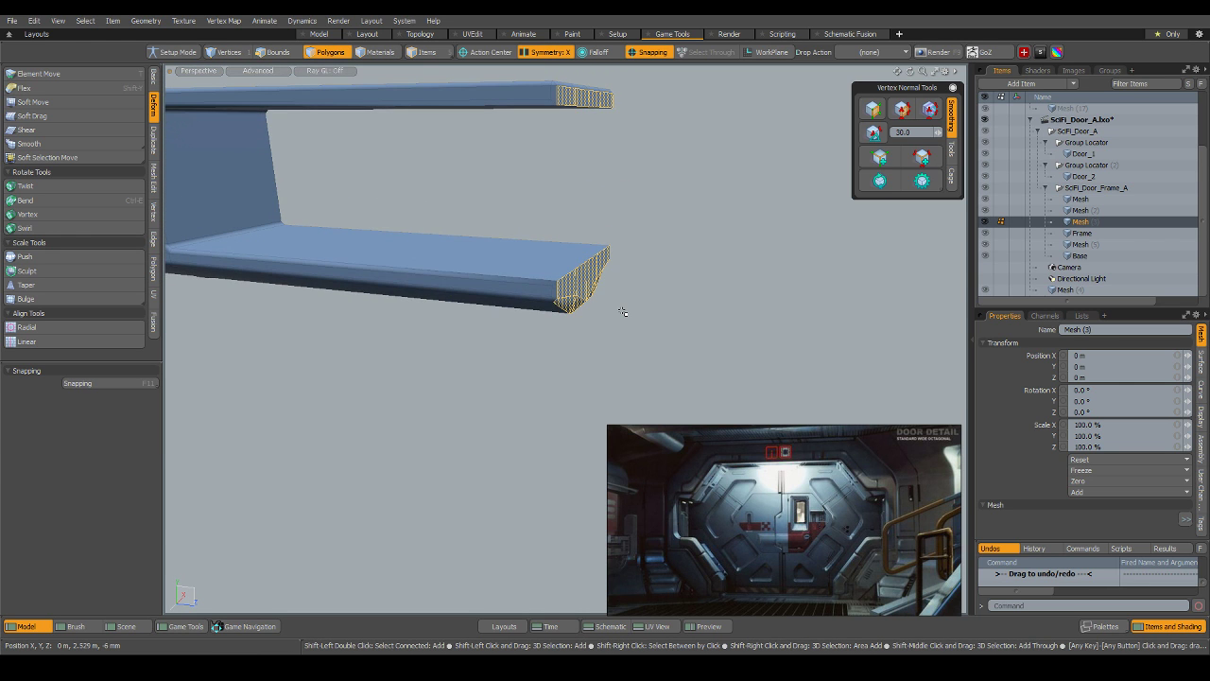
pyautogui.hotkey('shift', 'Up')
pyautogui.hotkey('shift', 'Down')
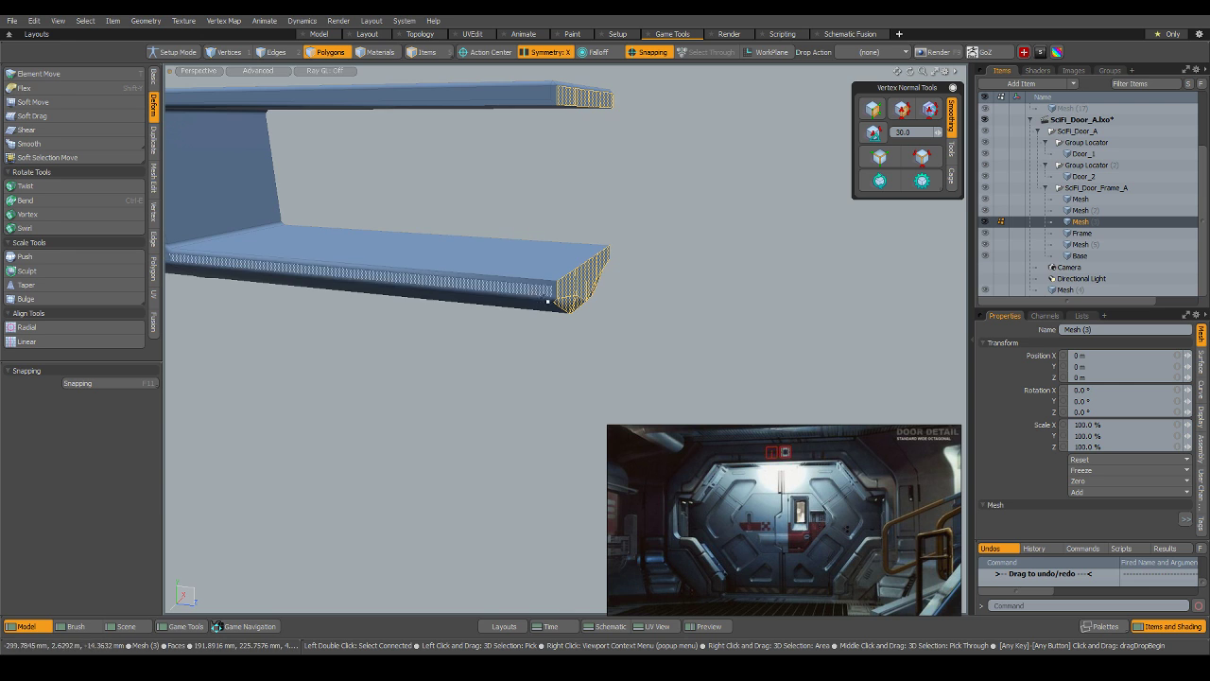
pyautogui.scroll(2, 551, 283)
pyautogui.scroll(-3, 451, 335)
pyautogui.scroll(3, 568, 293)
pyautogui.keyDown('shift'); pyautogui.click(567, 283); pyautogui.keyUp('shift')
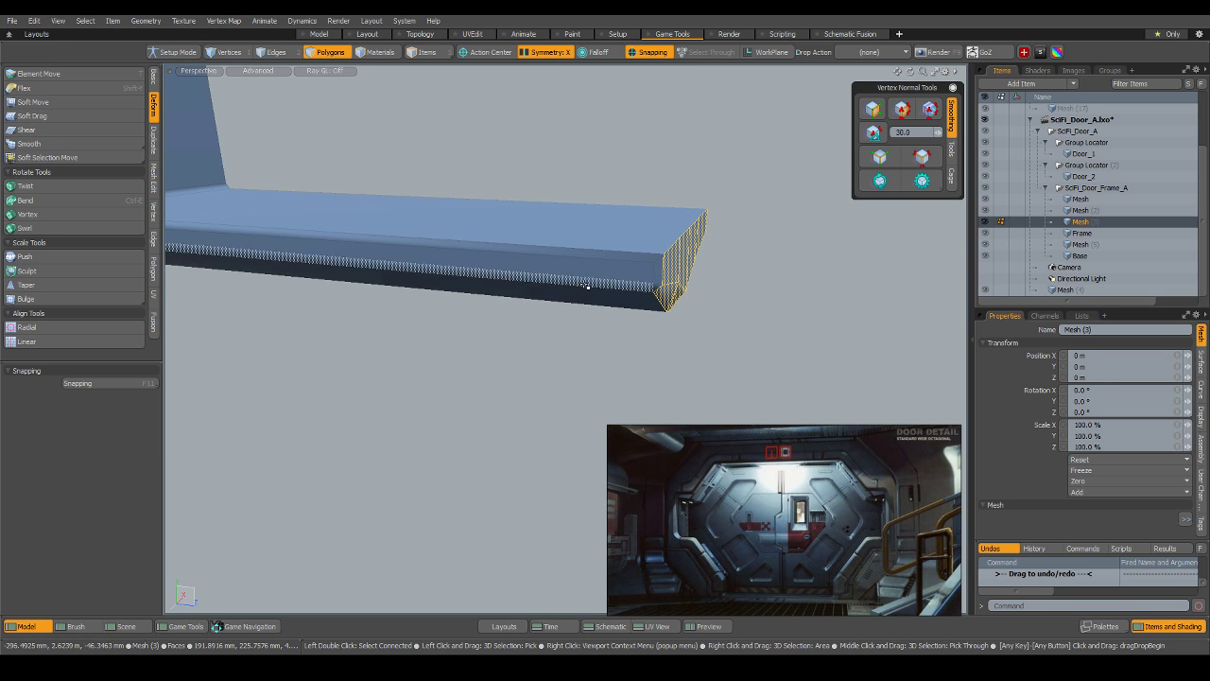
pyautogui.scroll(1, 658, 289)
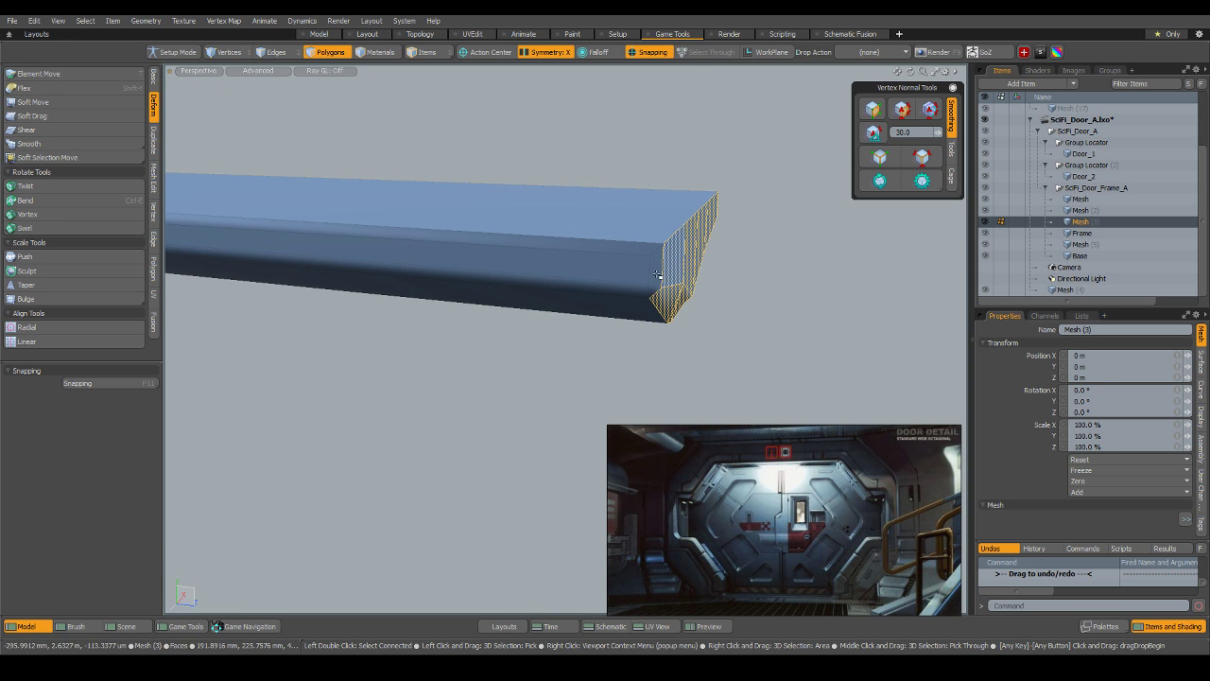
pyautogui.keyDown('alt'); pyautogui.moveTo(819, 260); pyautogui.dragTo(487, 282); pyautogui.keyUp('alt')
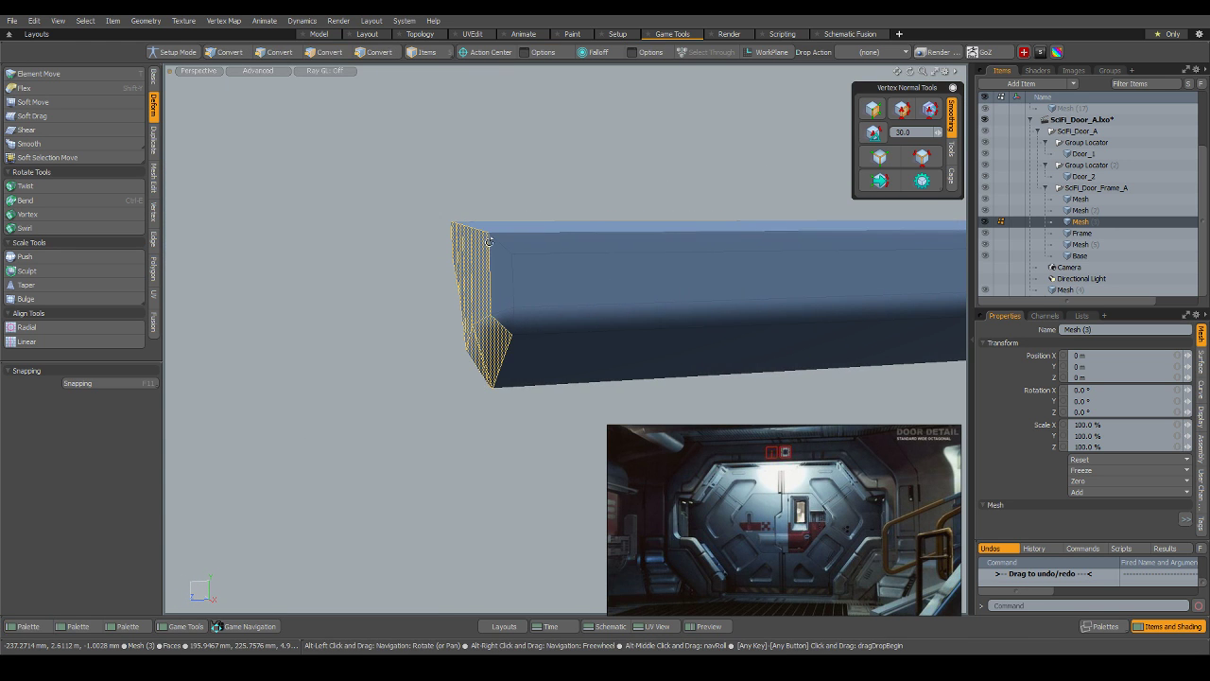
pyautogui.moveTo(505, 324)
pyautogui.keyDown('alt'); pyautogui.mouseDown()
pyautogui.moveTo(679, 271)
pyautogui.moveTo(706, 311)
pyautogui.moveTo(675, 335)
pyautogui.moveTo(656, 228)
pyautogui.moveTo(620, 216)
pyautogui.moveTo(689, 224)
pyautogui.moveTo(374, 246)
pyautogui.mouseUp(); pyautogui.keyUp('alt')
pyautogui.keyDown('shift'); pyautogui.moveTo(542, 229); pyautogui.dragTo(516, 177); pyautogui.keyUp('shift')
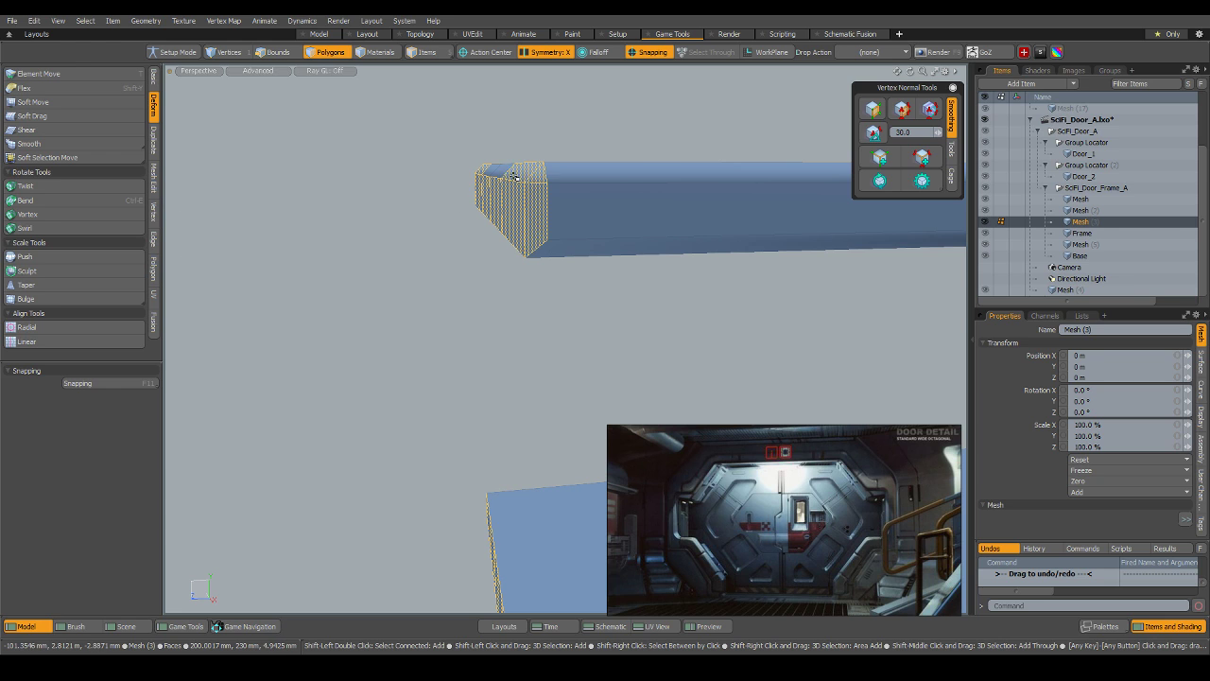
pyautogui.press('Delete')
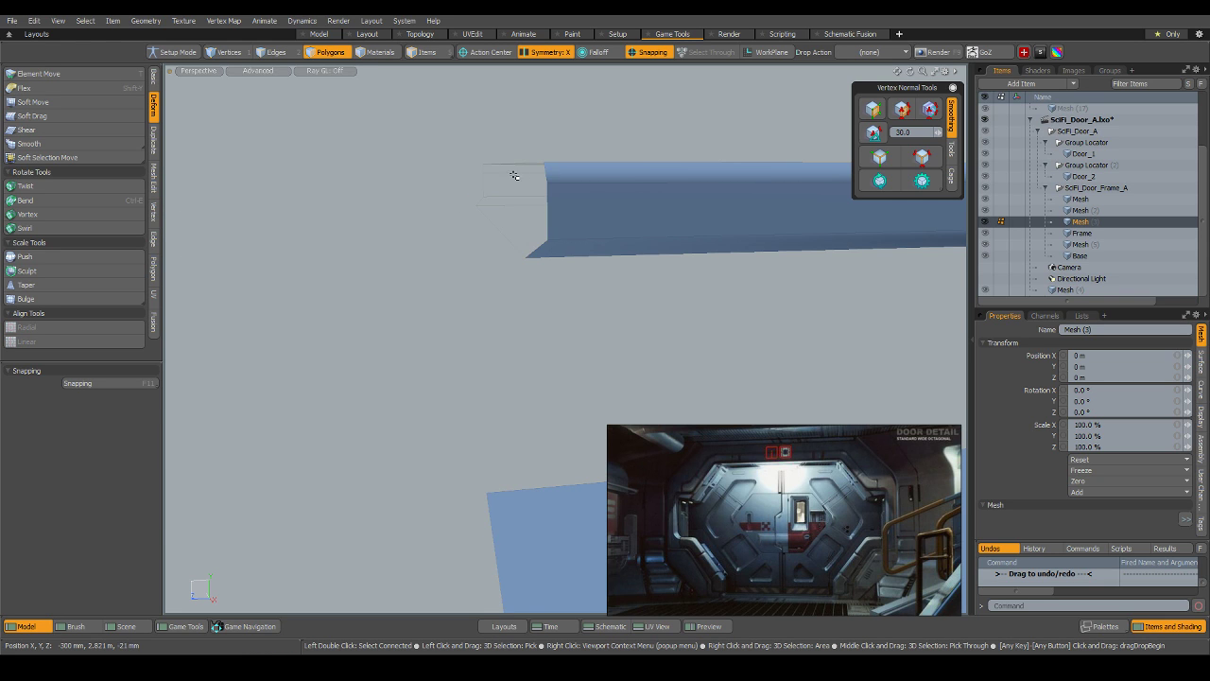
# Flatten the vertices at the upper trim's open end by scaling them to 0% in Z.
pyautogui.scroll(-4, 515, 176)
pyautogui.press('1')
pyautogui.moveTo(397, 149); pyautogui.dragTo(603, 568, button='right')
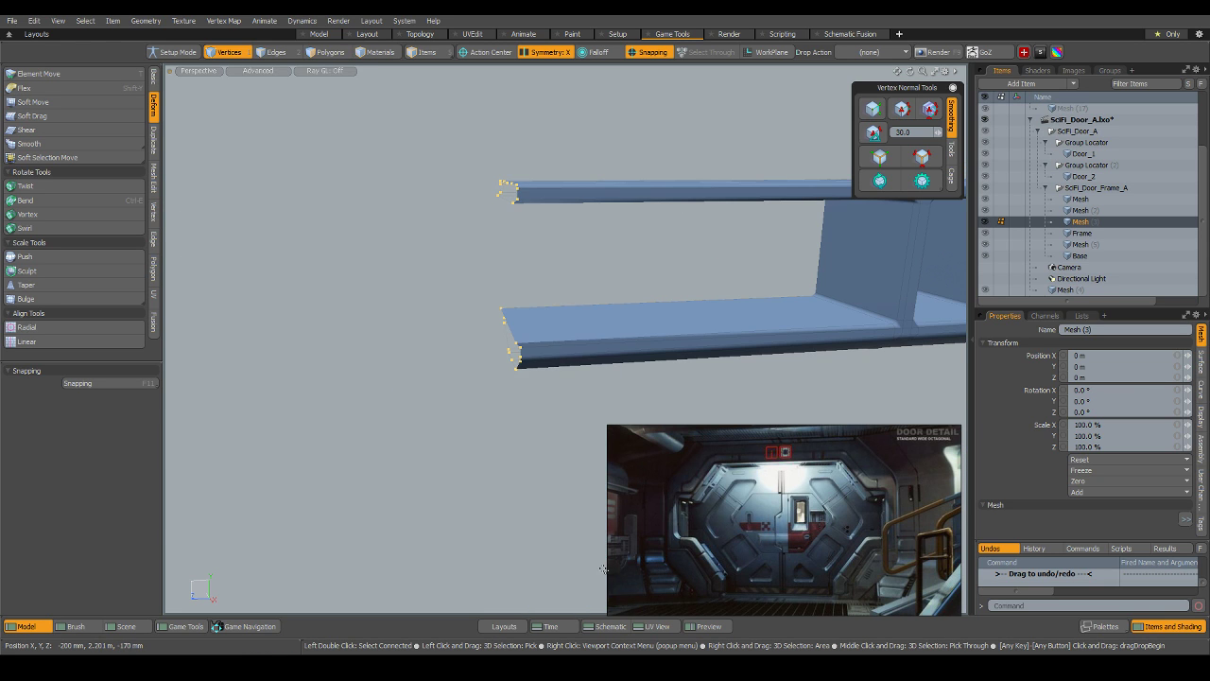
pyautogui.press('r')
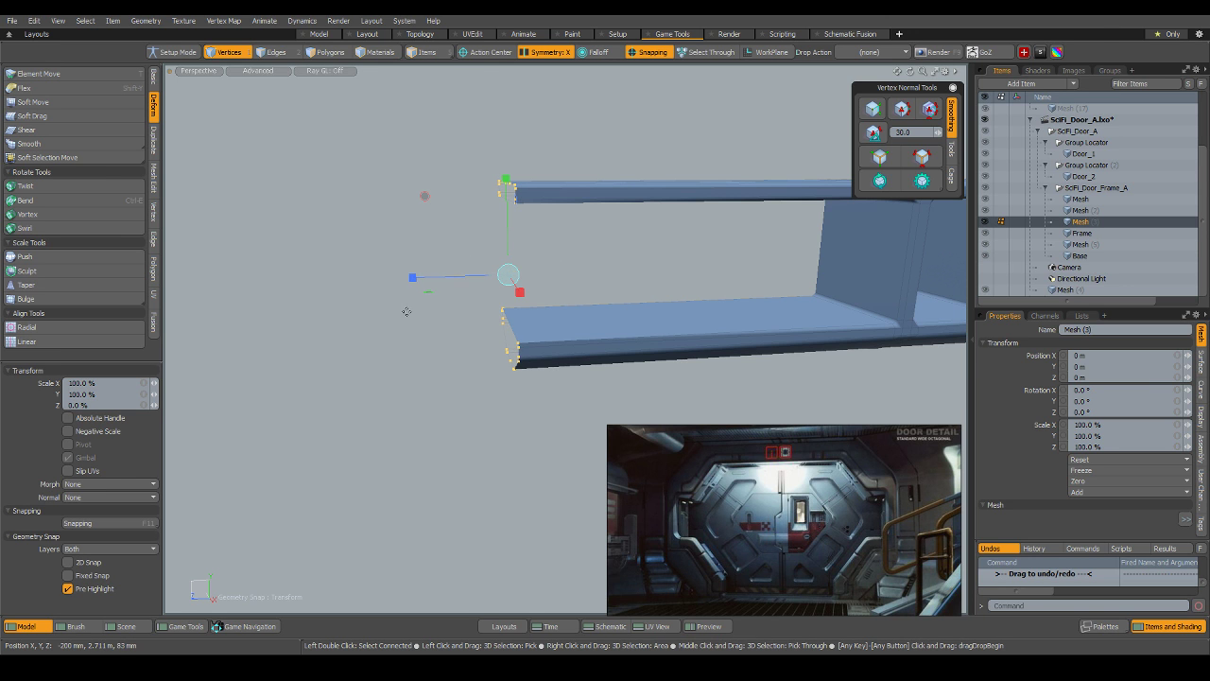
# Switch snapping from vertex to grid and move the open-end vertices 2.4711 mm in Z onto the centre line.
pyautogui.keyDown('alt'); pyautogui.moveTo(340, 334); pyautogui.dragTo(696, 242); pyautogui.keyUp('alt')
pyautogui.press('w')
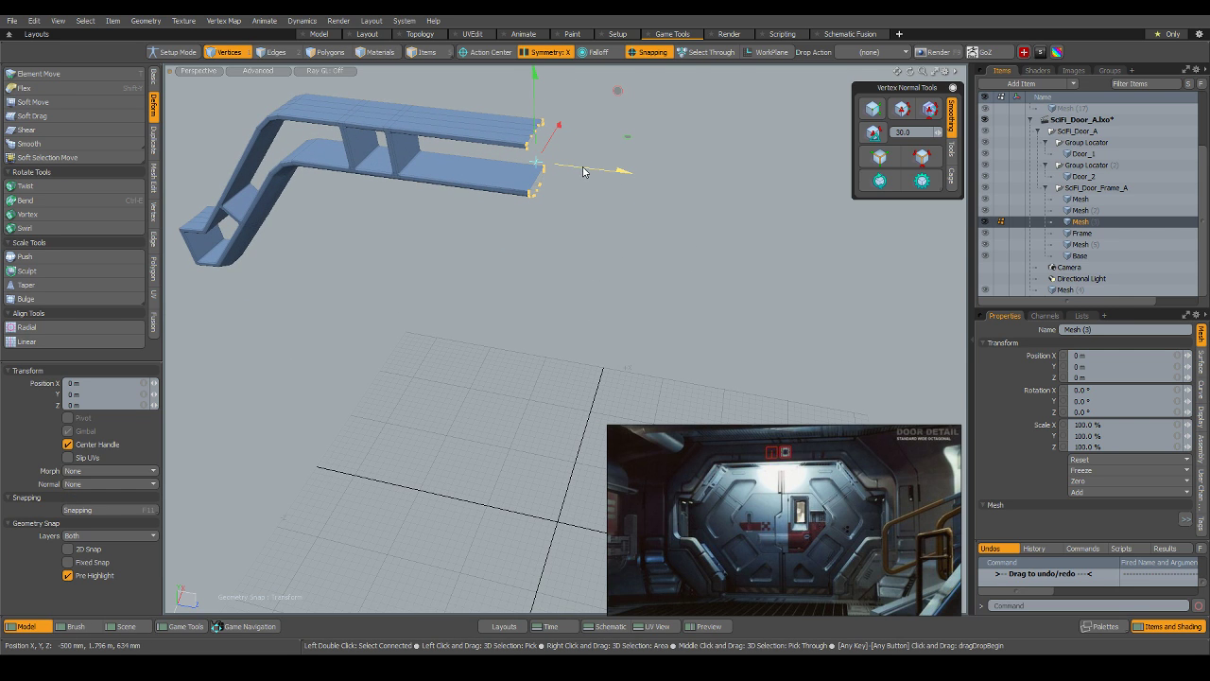
pyautogui.keyDown('ctrl'); pyautogui.click(648, 52); pyautogui.keyUp('ctrl')
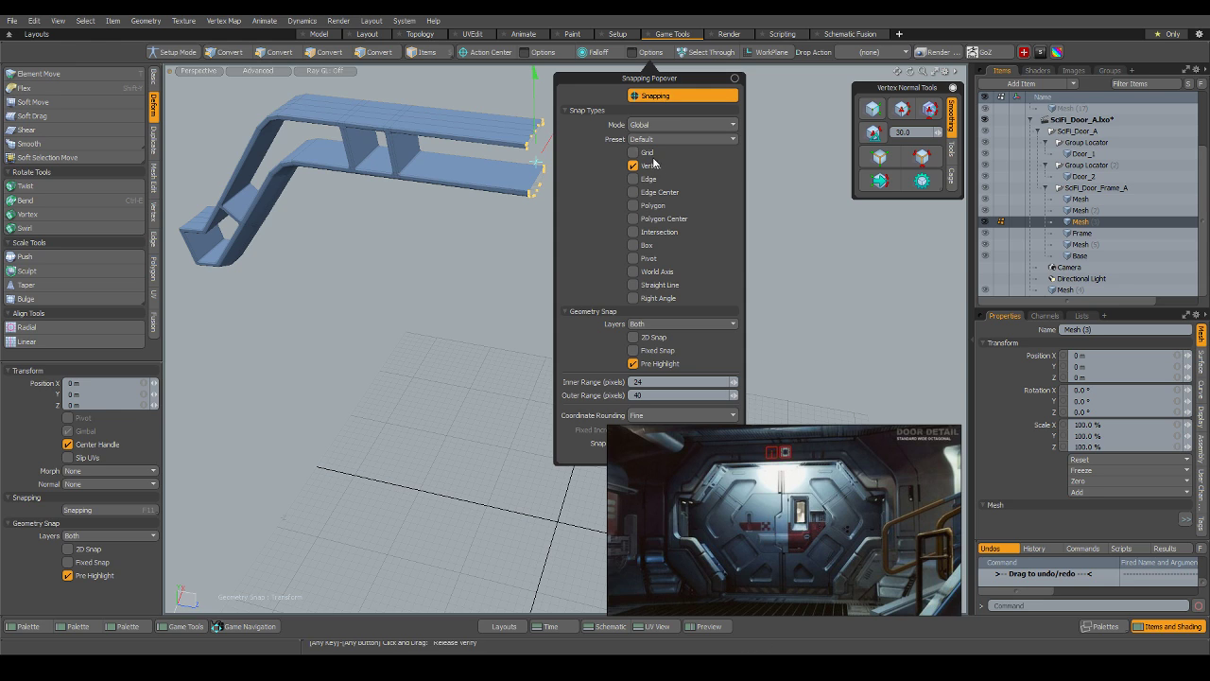
pyautogui.click(634, 153)
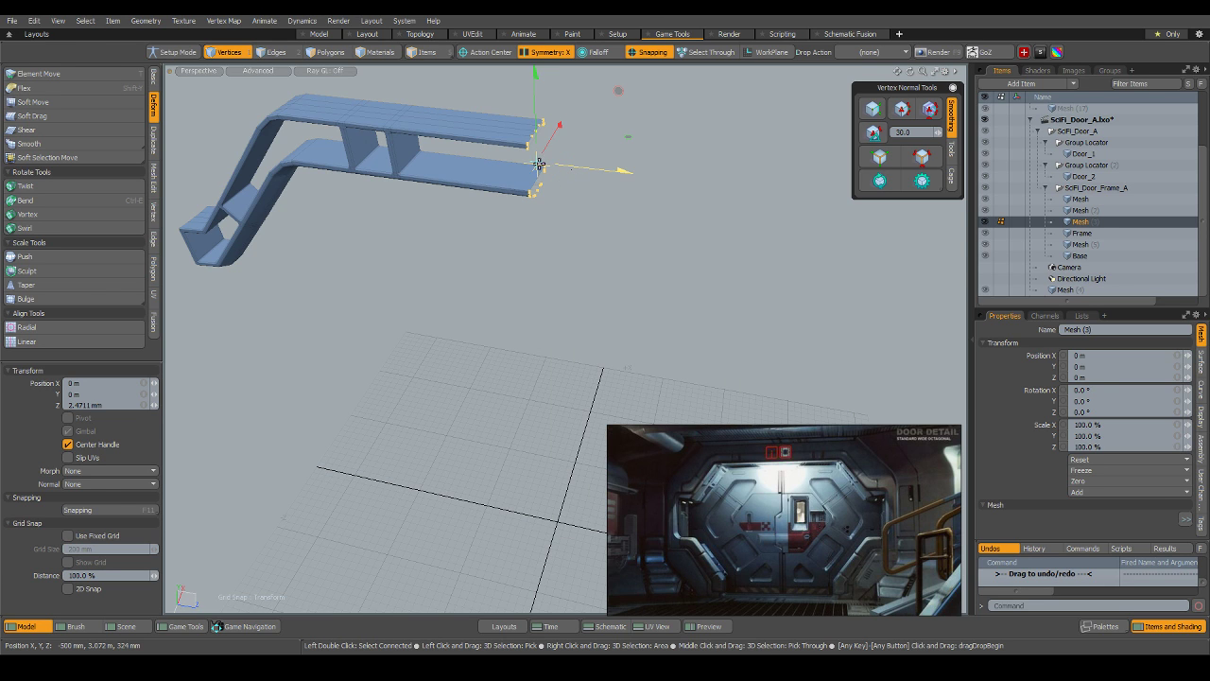
# Mirror all of the upper trim's polygons in Z about centre 0 m with Invert Polygons enabled, and clear the selection.
pyautogui.press('3')
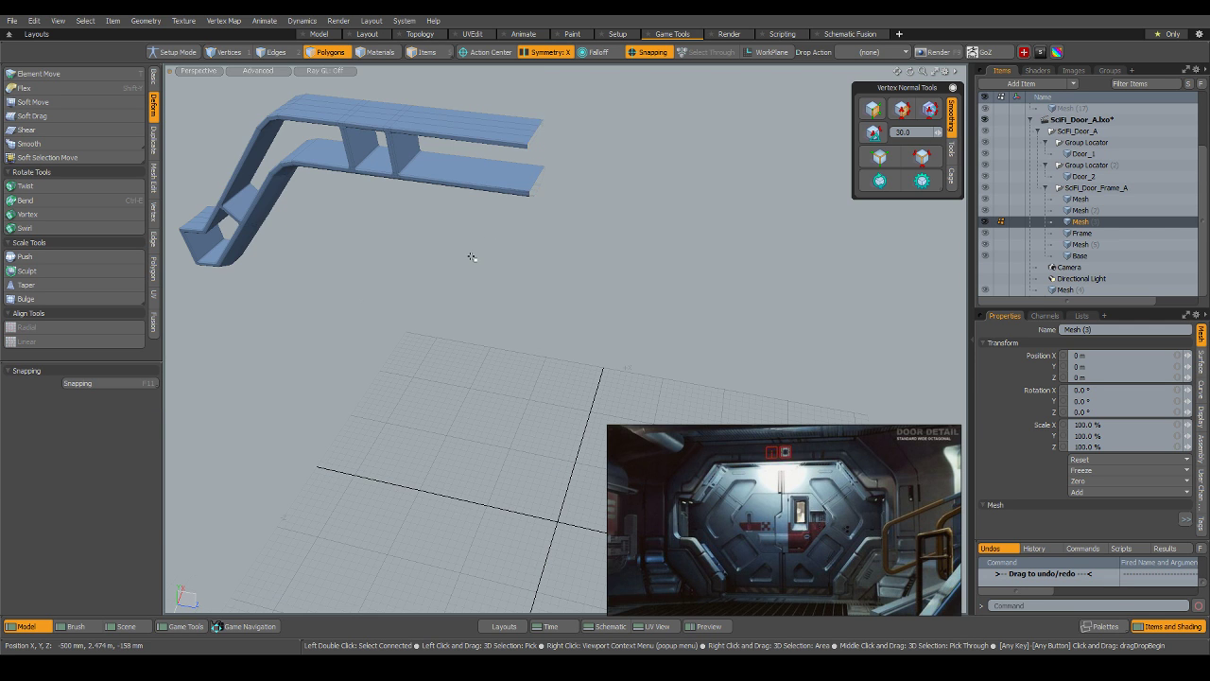
pyautogui.scroll(-2, 472, 256)
pyautogui.moveTo(217, 92); pyautogui.dragTo(535, 411, button='right')
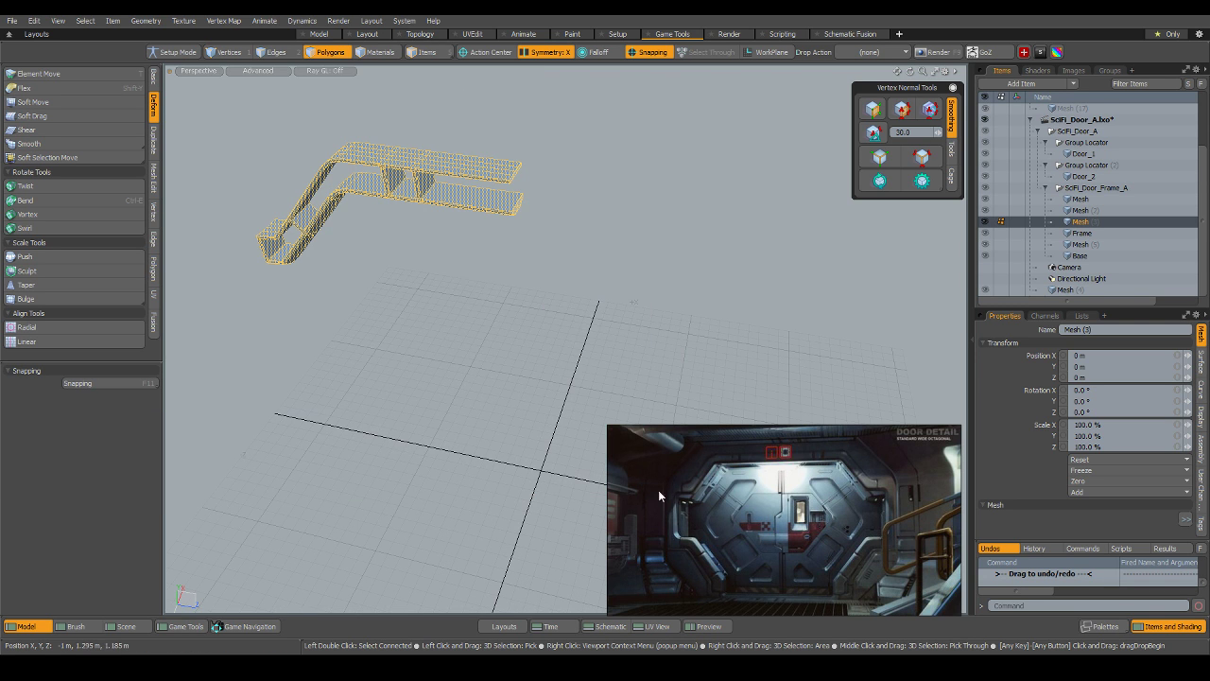
pyautogui.rightClick(474, 245)
pyautogui.click(466, 389)
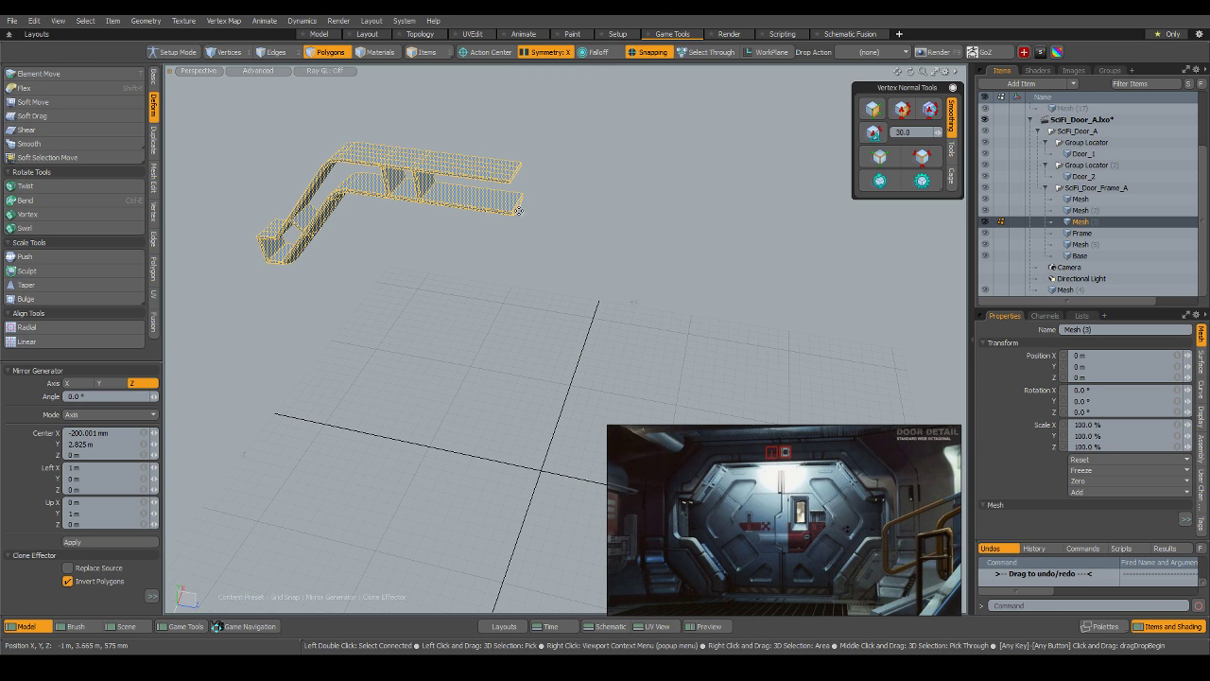
pyautogui.click(516, 217)
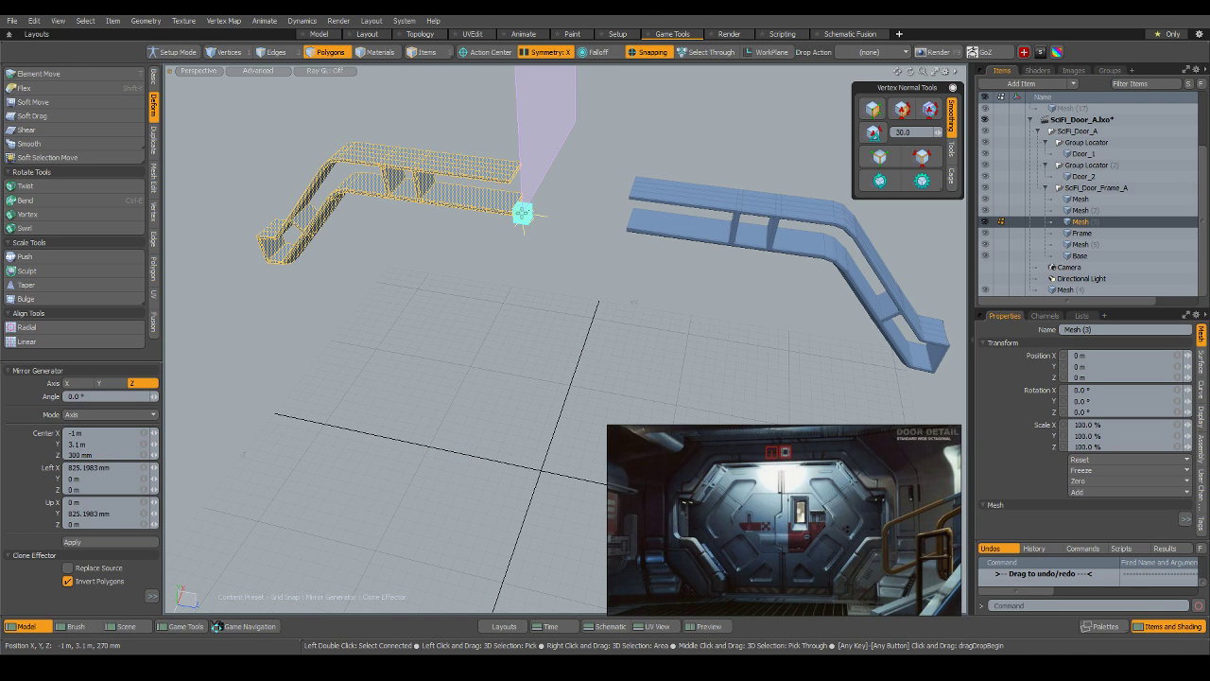
pyautogui.moveTo(523, 213); pyautogui.dragTo(459, 199)
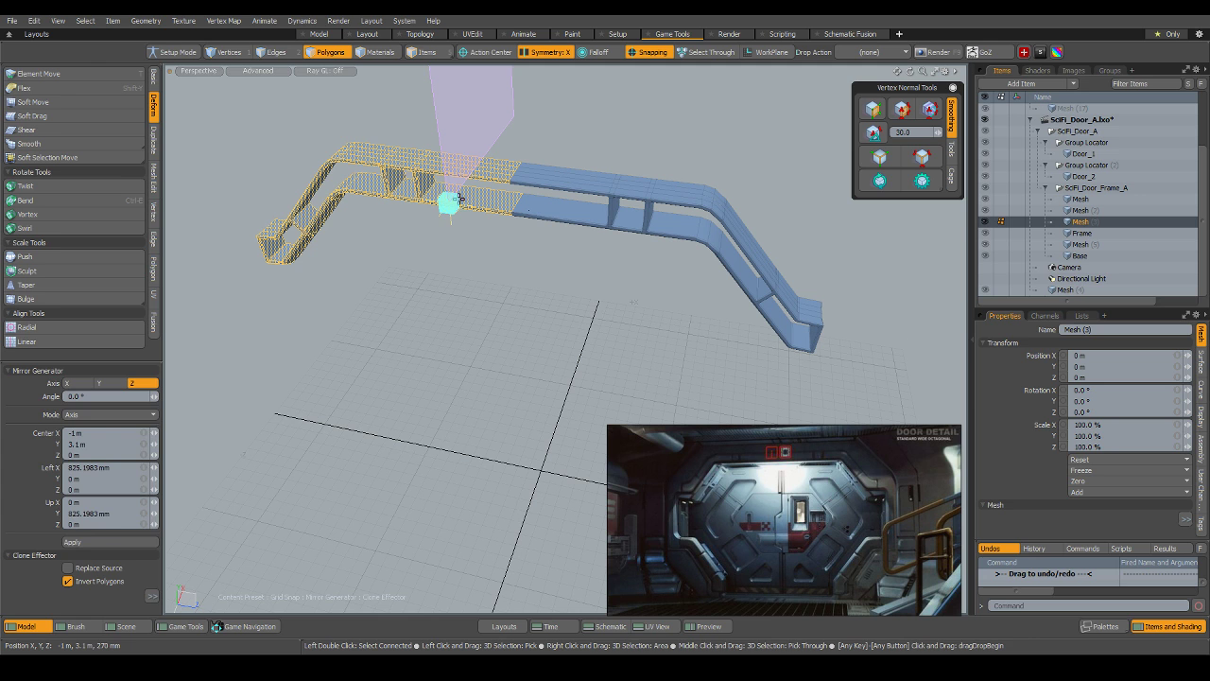
pyautogui.press('q')
pyautogui.click(562, 286)
pyautogui.scroll(-2, 560, 293)
pyautogui.keyDown('alt'); pyautogui.moveTo(532, 349); pyautogui.dragTo(624, 270); pyautogui.keyUp('alt')
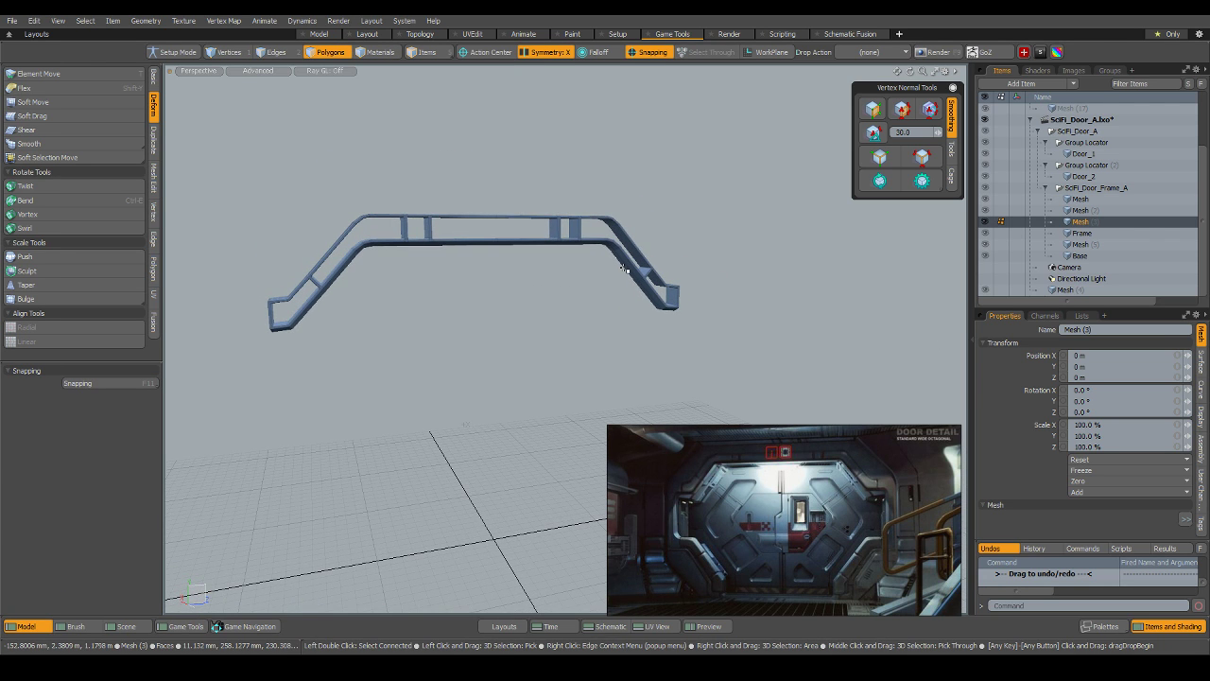
# Unhide the other door parts in item mode and examine the full-width upper trim against the frame and doors.
pyautogui.press('5')
pyautogui.click(814, 337)
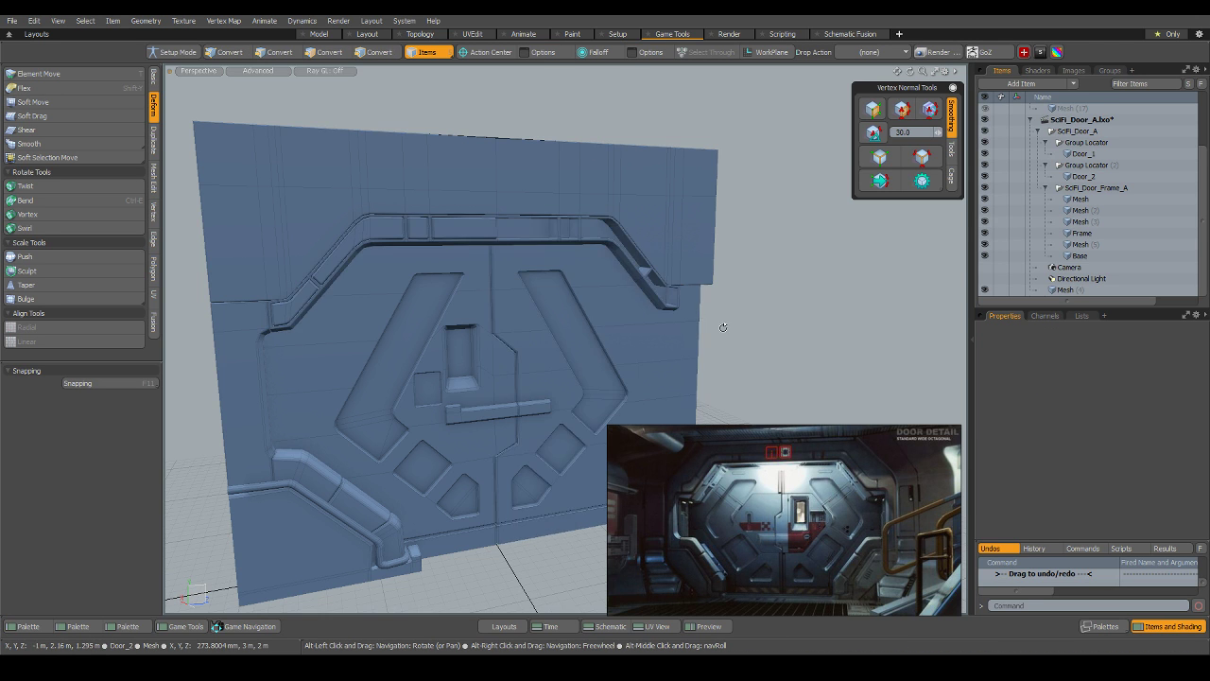
pyautogui.keyDown('alt'); pyautogui.moveTo(723, 327); pyautogui.dragTo(582, 317); pyautogui.keyUp('alt')
pyautogui.scroll(-3, 551, 227)
pyautogui.scroll(4, 535, 229)
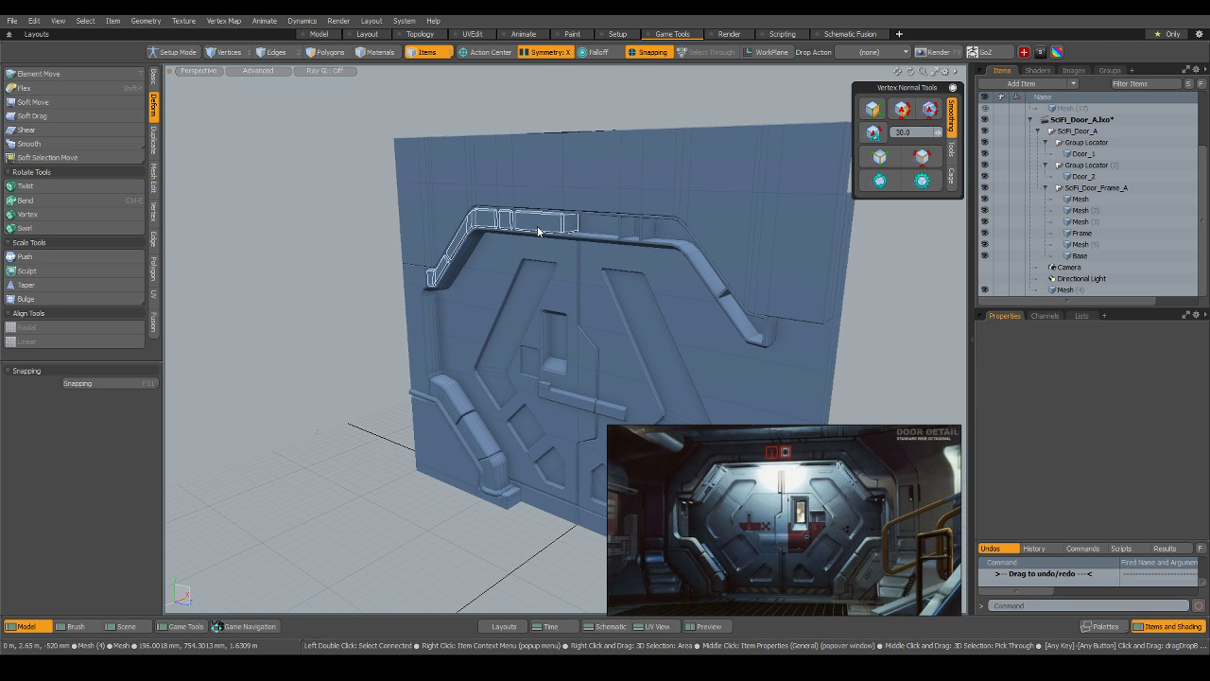
pyautogui.scroll(4, 577, 230)
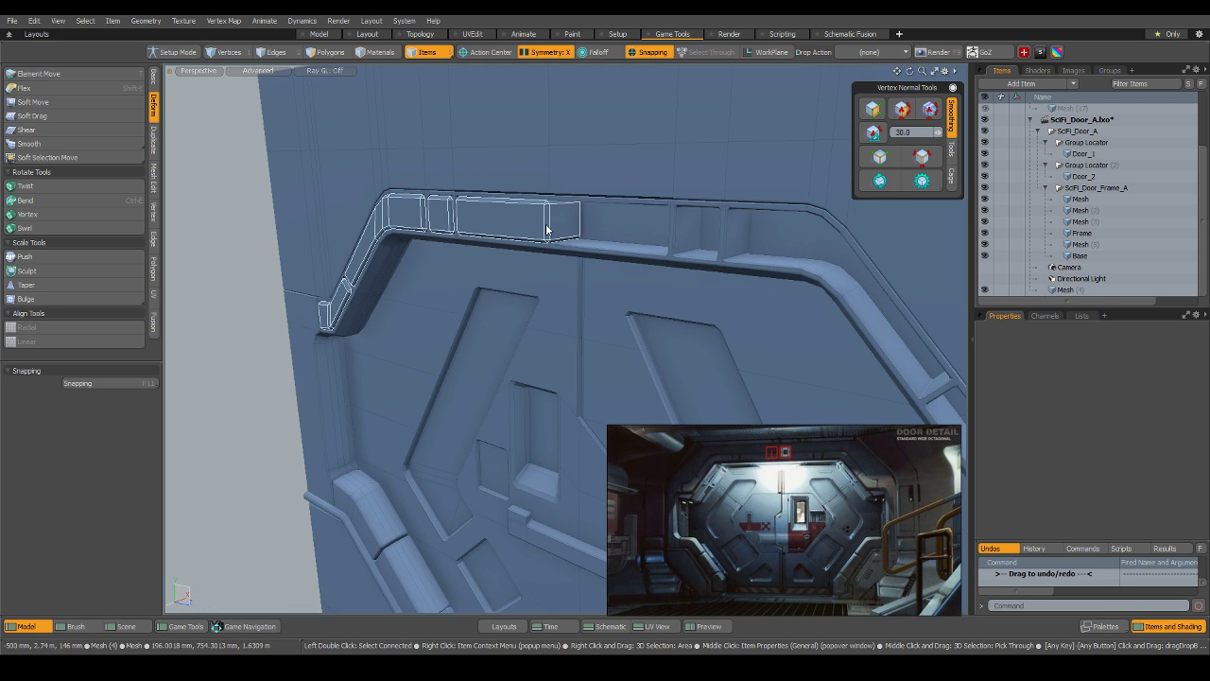
pyautogui.scroll(-4, 549, 232)
pyautogui.keyDown('alt'); pyautogui.moveTo(402, 301); pyautogui.dragTo(735, 216); pyautogui.keyUp('alt')
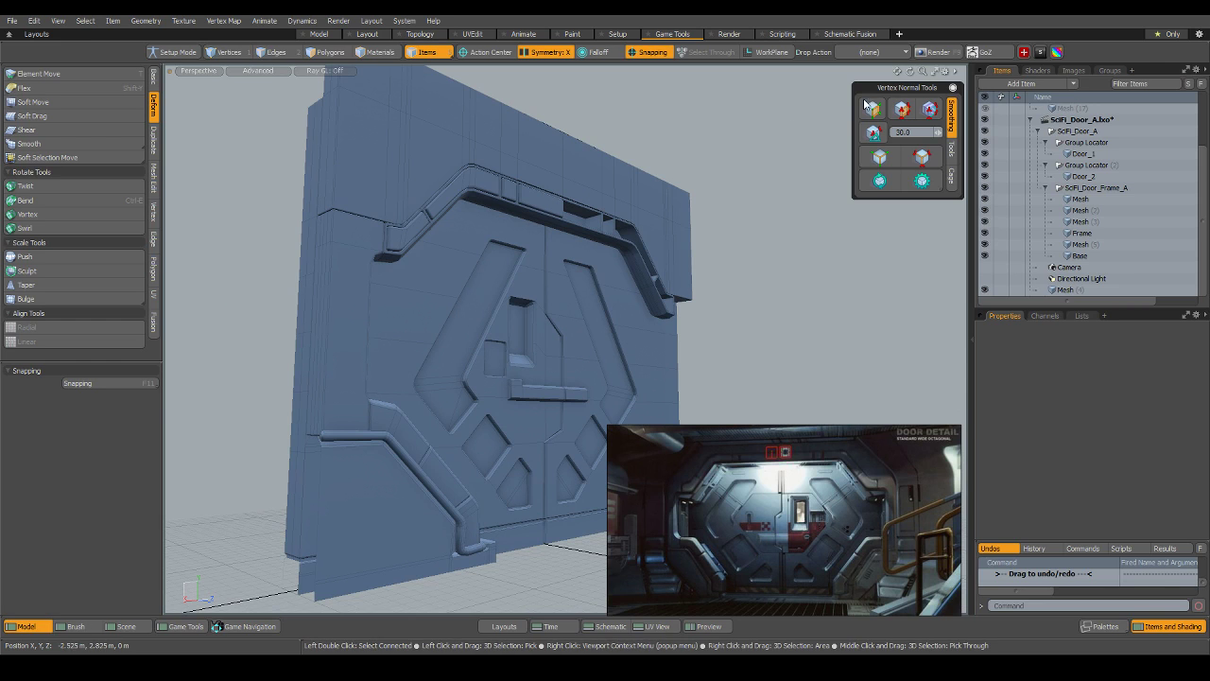
# Turn on light display and scene lighting in the perspective viewport.
pyautogui.click(946, 73)
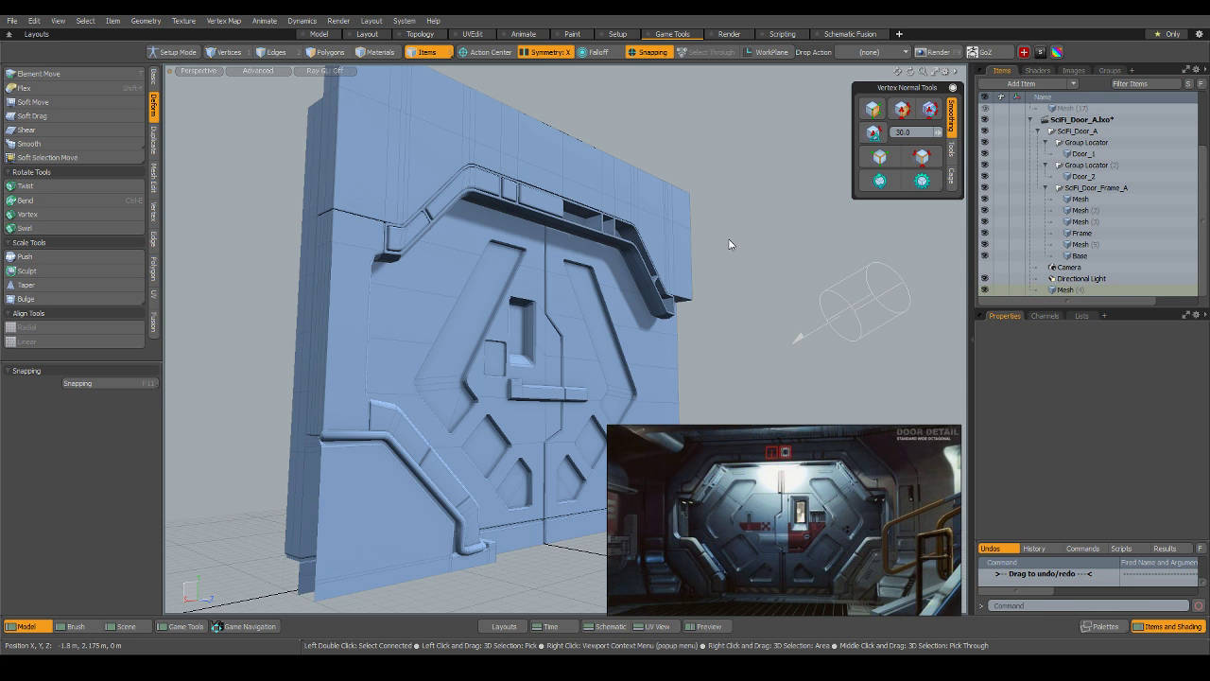
pyautogui.press('alt')
pyautogui.keyDown('alt'); pyautogui.moveTo(785, 201); pyautogui.dragTo(792, 201); pyautogui.keyUp('alt')
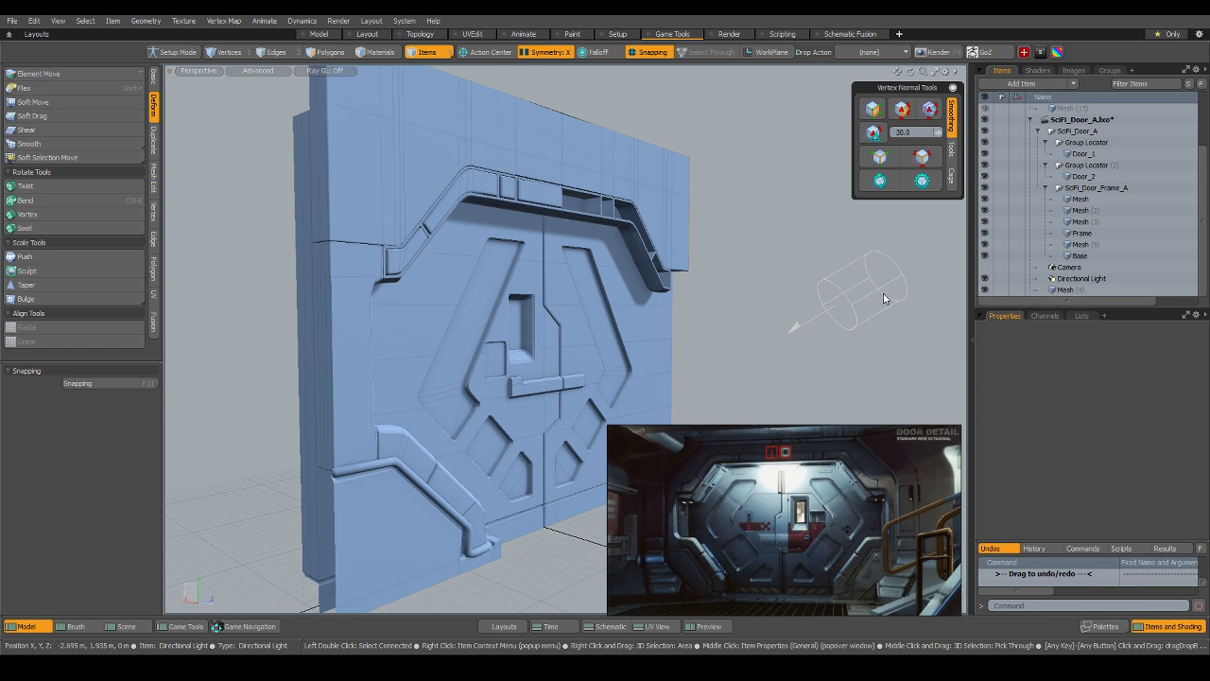
# Rotate the directional light to -66° in X and -110.8° in Y, and deselect it.
pyautogui.click(880, 292)
pyautogui.scroll(-5, 857, 299)
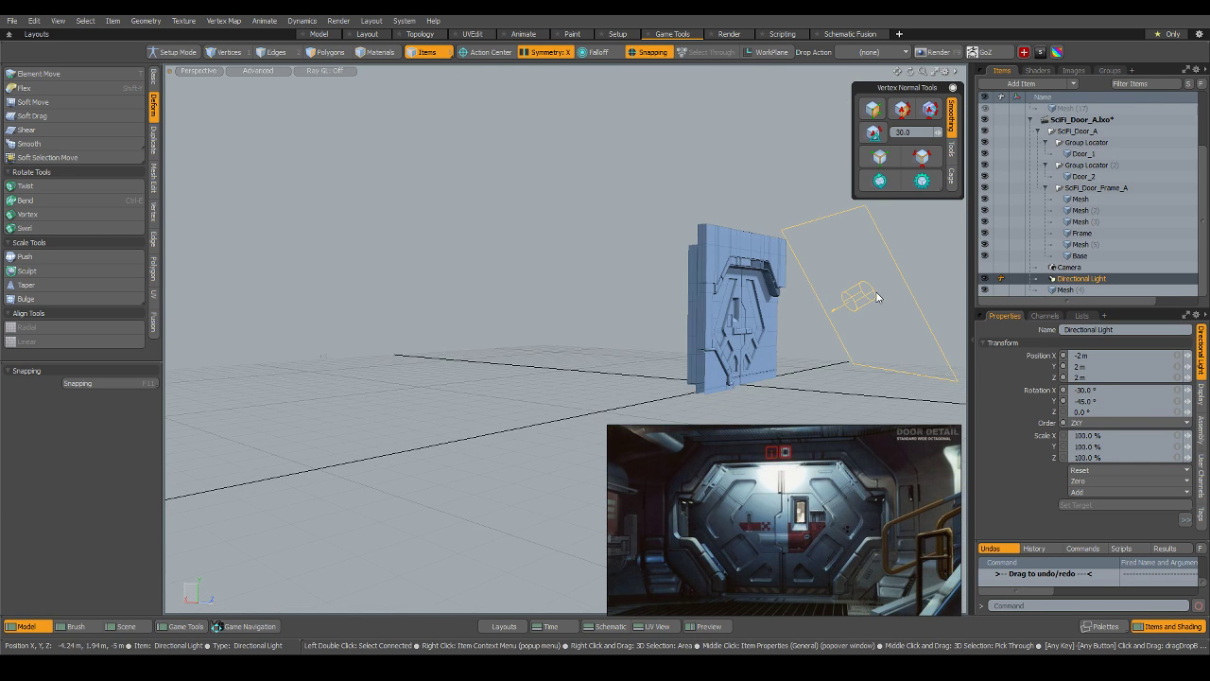
pyautogui.press('e')
pyautogui.keyDown('alt'); pyautogui.moveTo(875, 296); pyautogui.dragTo(758, 347); pyautogui.keyUp('alt')
pyautogui.moveTo(836, 210); pyautogui.dragTo(830, 320)
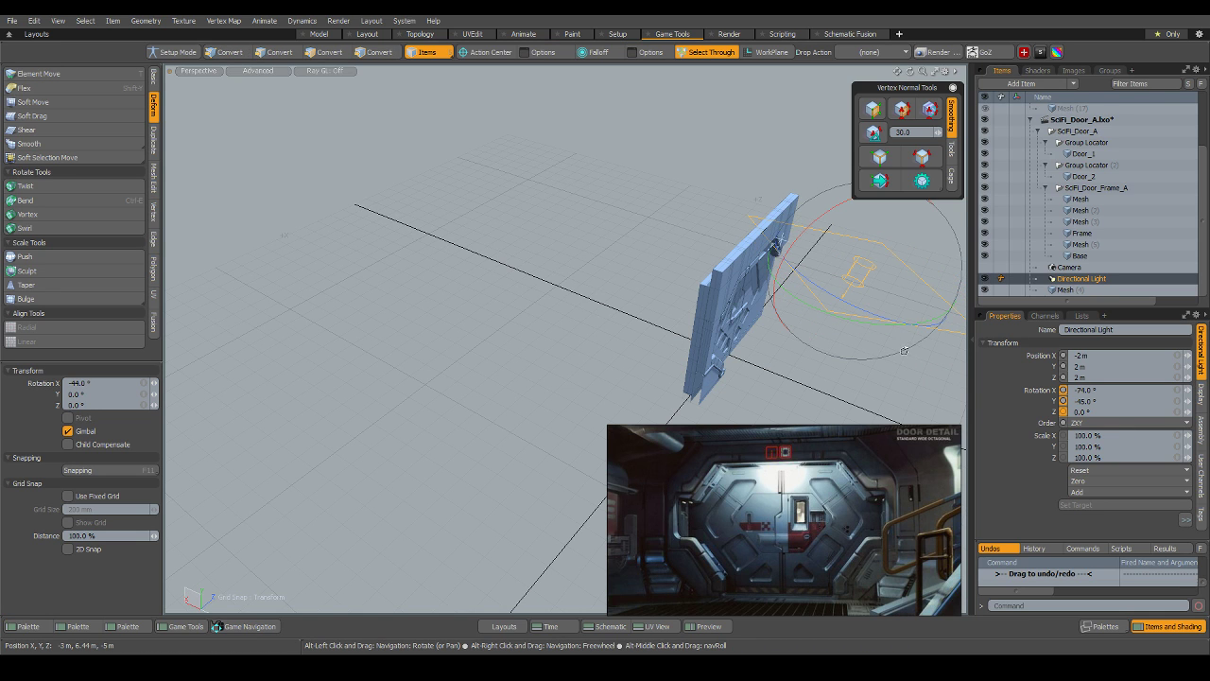
pyautogui.keyDown('alt'); pyautogui.moveTo(904, 351); pyautogui.dragTo(630, 201); pyautogui.keyUp('alt')
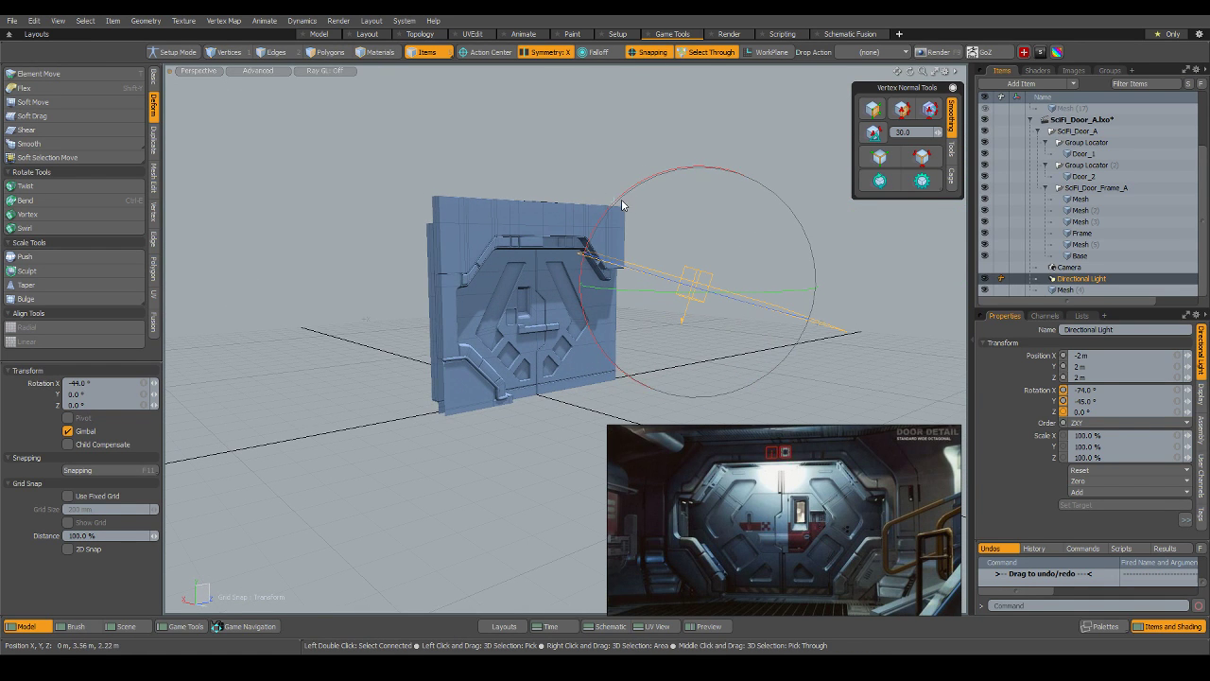
pyautogui.moveTo(734, 243)
pyautogui.keyDown('alt'); pyautogui.mouseDown()
pyautogui.moveTo(794, 365)
pyautogui.moveTo(508, 456)
pyautogui.mouseUp(); pyautogui.keyUp('alt')
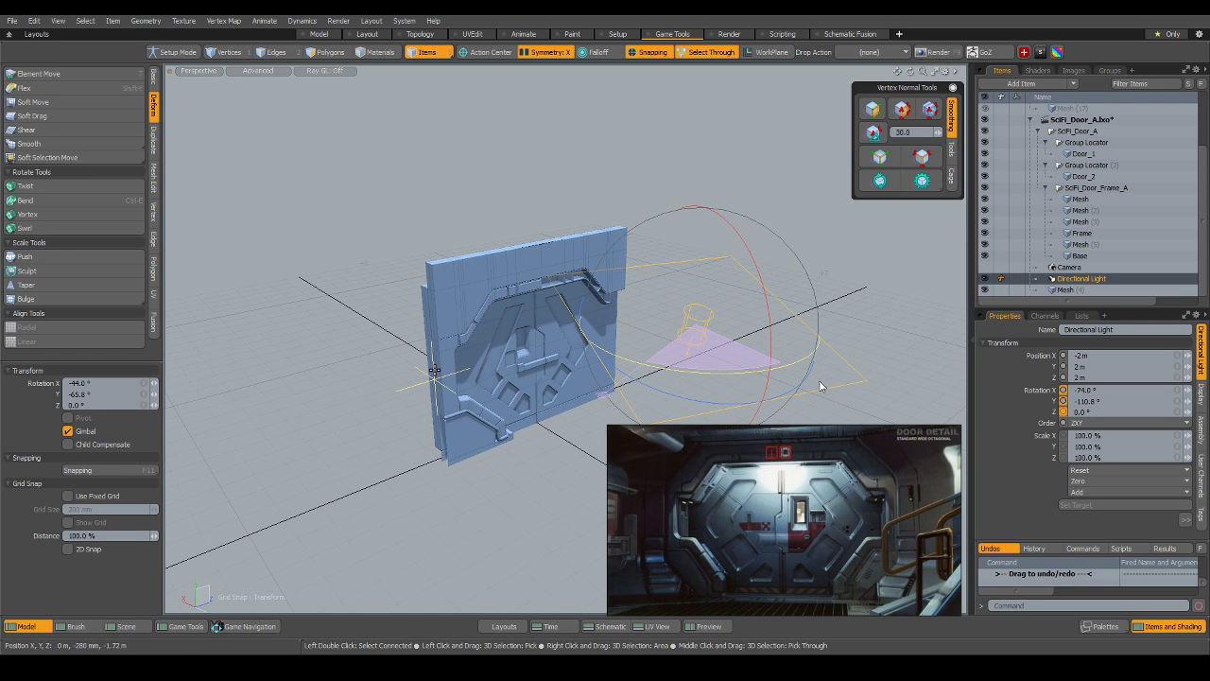
pyautogui.moveTo(756, 276); pyautogui.dragTo(766, 376)
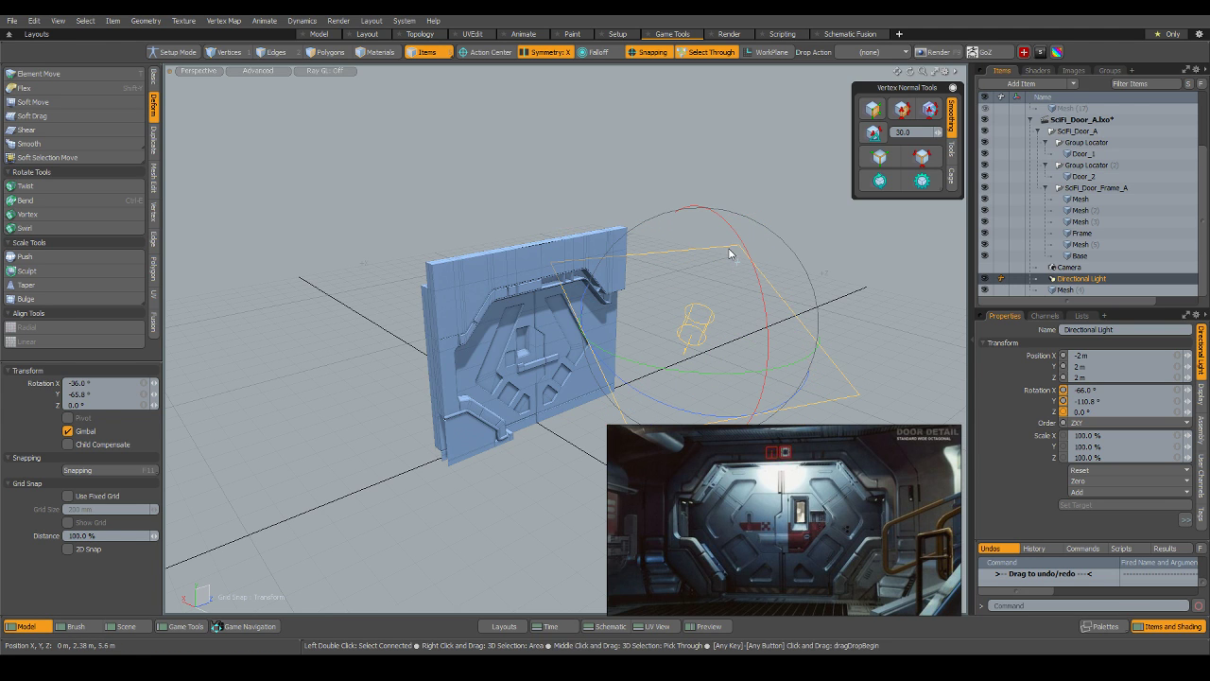
pyautogui.click(553, 488)
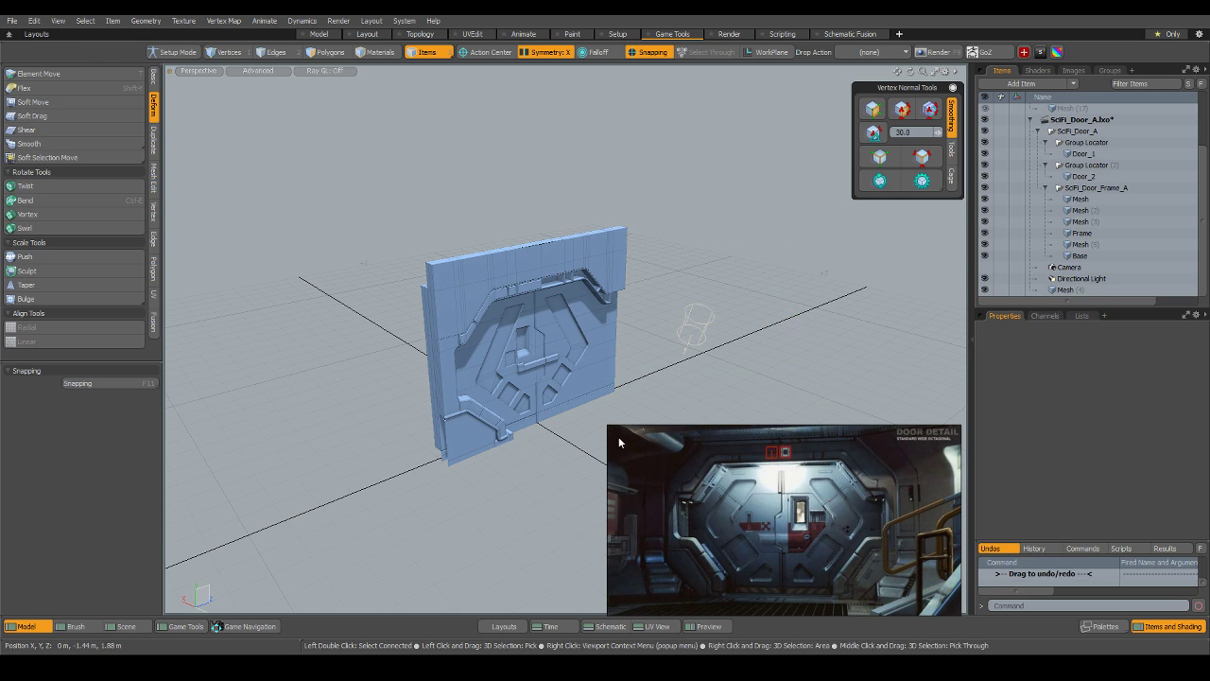
# Raise the directional light to 7 m in Y, clear the selection and check the door's lighting up close.
pyautogui.click(700, 332)
pyautogui.press('w')
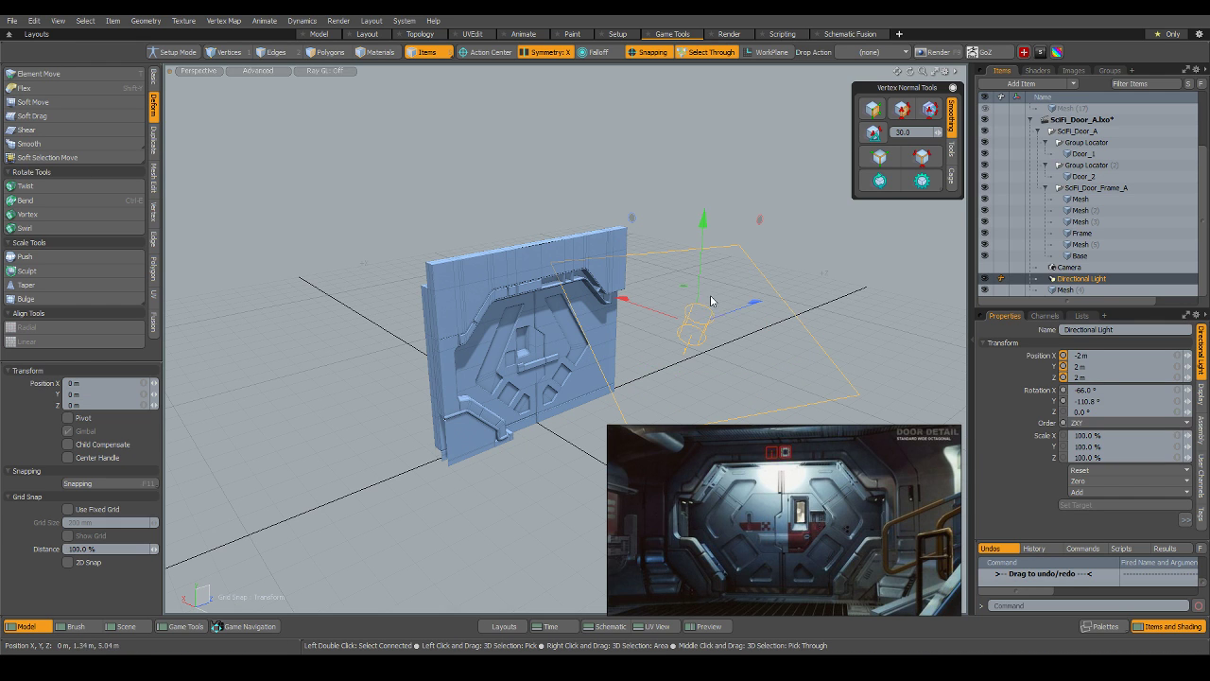
pyautogui.moveTo(685, 312); pyautogui.dragTo(722, 119)
pyautogui.keyDown('alt'); pyautogui.moveTo(718, 345); pyautogui.dragTo(616, 316); pyautogui.keyUp('alt')
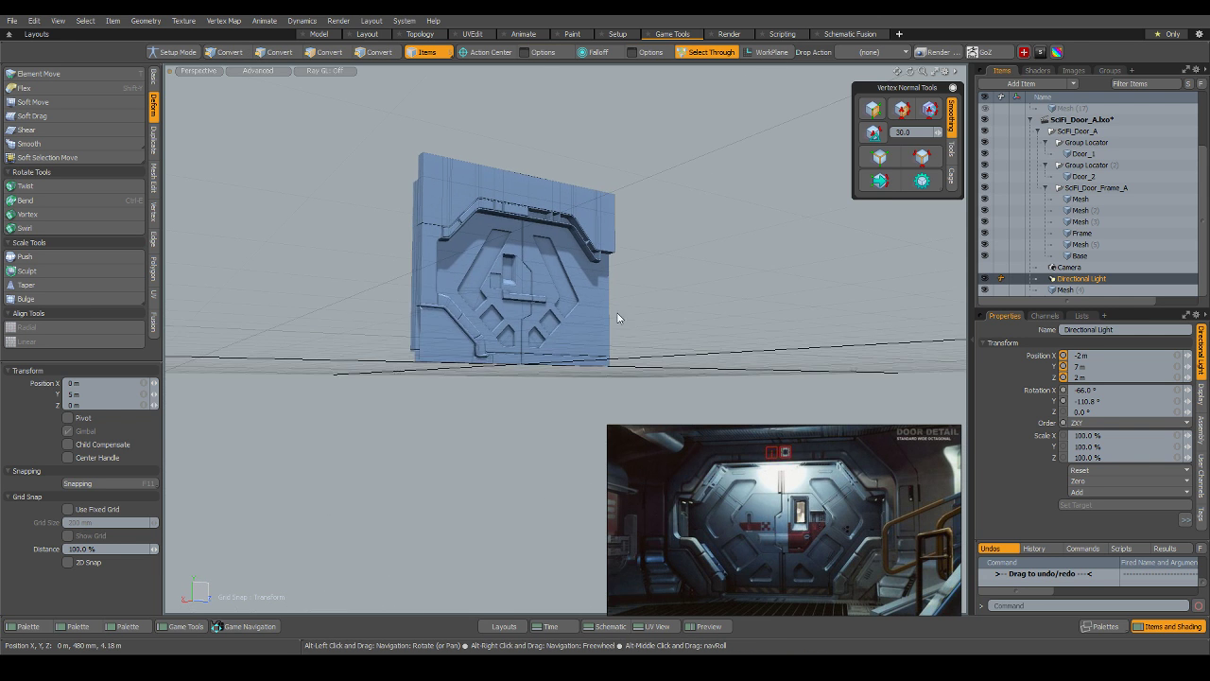
pyautogui.scroll(3, 616, 315)
pyautogui.click(592, 234)
pyautogui.keyDown('alt'); pyautogui.moveTo(592, 234); pyautogui.dragTo(762, 304); pyautogui.keyUp('alt')
pyautogui.click(695, 263)
pyautogui.scroll(3, 583, 287)
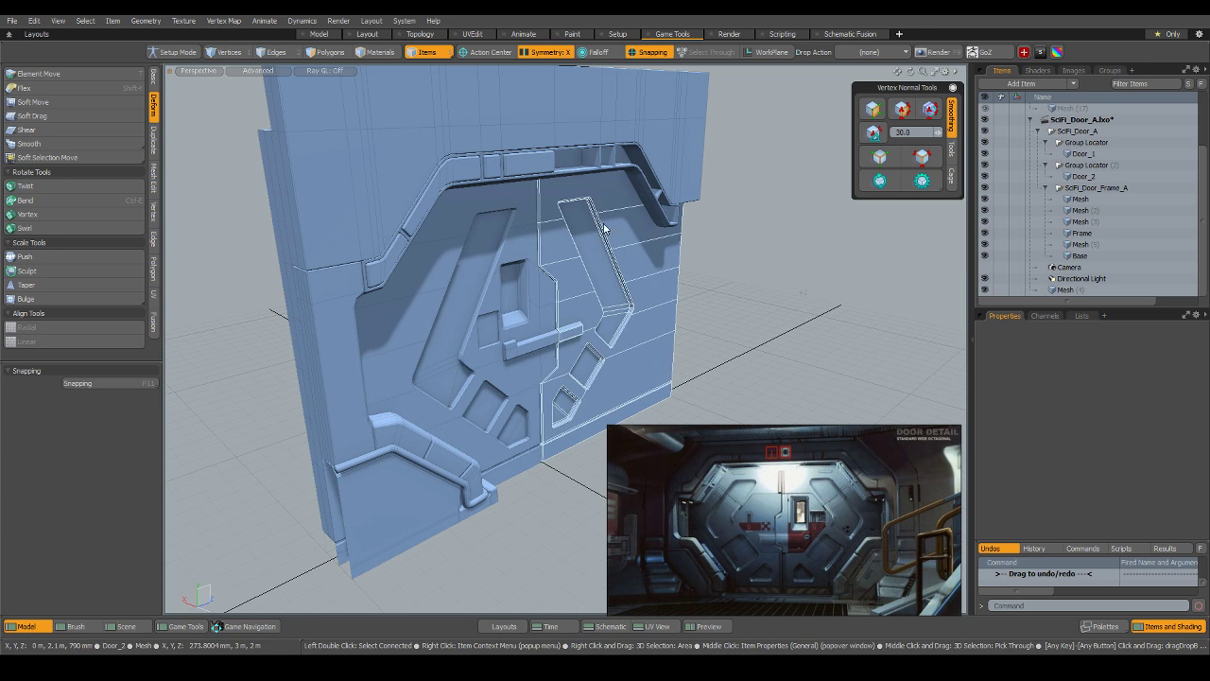
# Isolate the angled trim mesh above the doors and switch to polygon selection.
pyautogui.click(535, 171)
pyautogui.keyDown('alt'); pyautogui.moveTo(764, 230); pyautogui.dragTo(542, 233); pyautogui.keyUp('alt')
pyautogui.hotkey('shift', 'h')
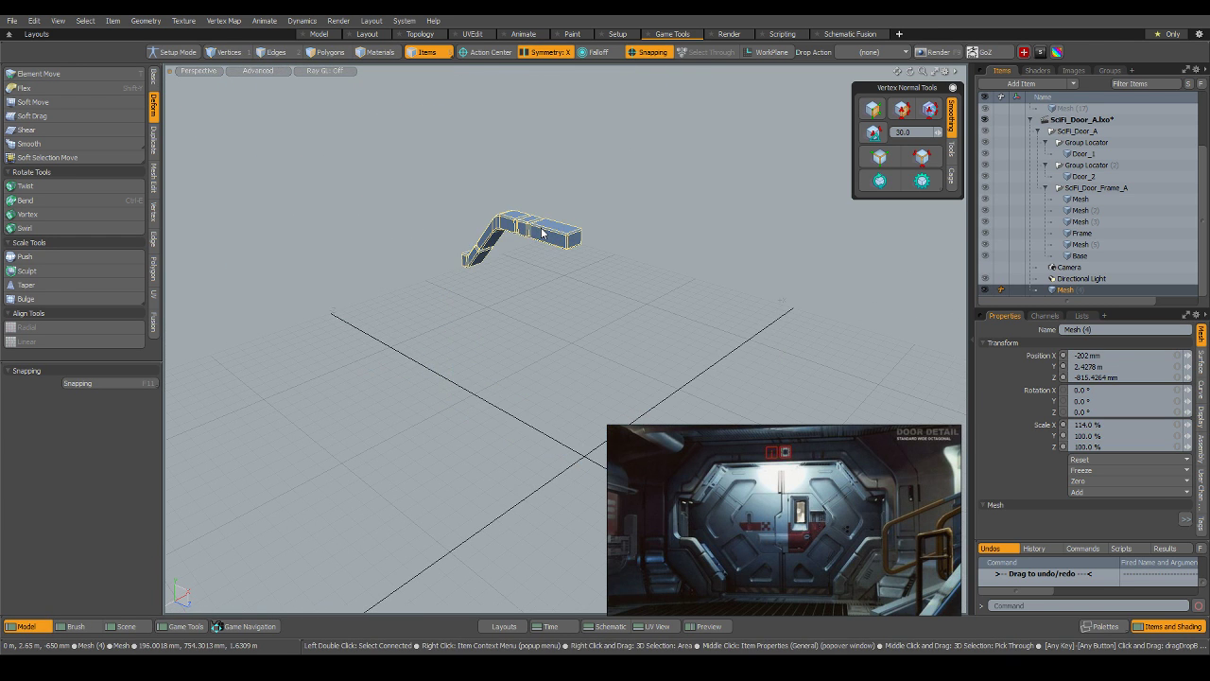
pyautogui.scroll(5, 575, 221)
pyautogui.press('3')
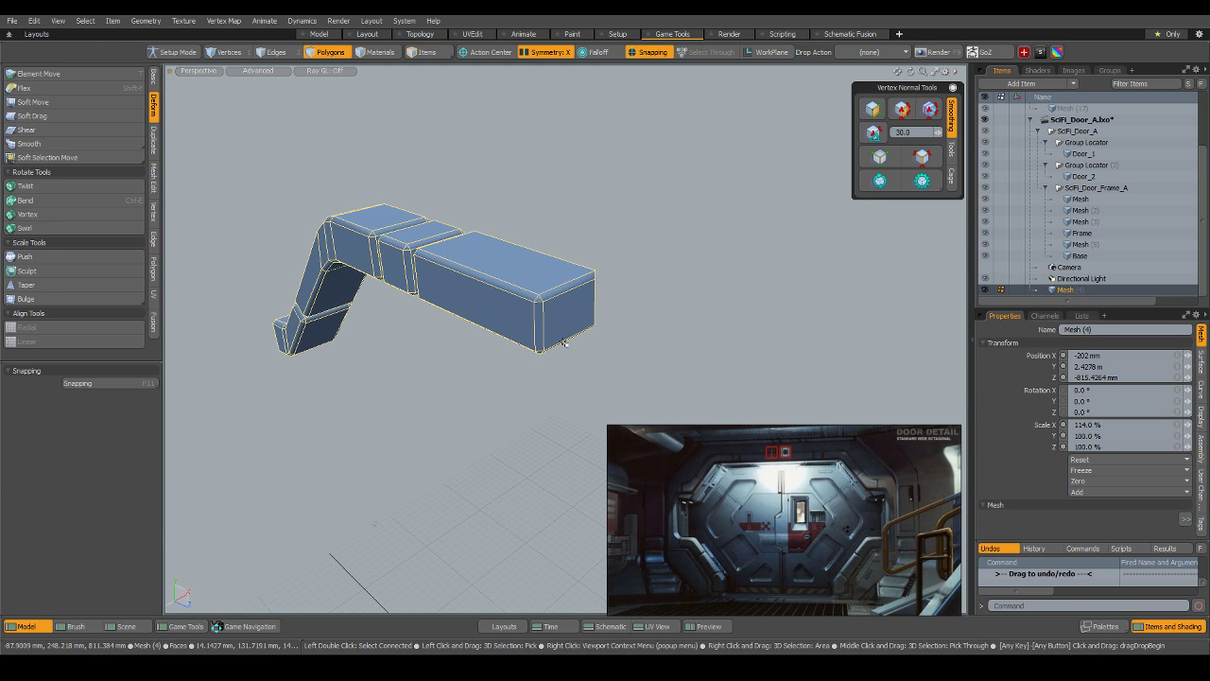
# Select the end cap and its bevelled border on the trim's longest block and delete those polygons.
pyautogui.click(572, 317)
pyautogui.keyDown('alt'); pyautogui.moveTo(573, 318); pyautogui.dragTo(625, 276); pyautogui.keyUp('alt')
pyautogui.press('Up')
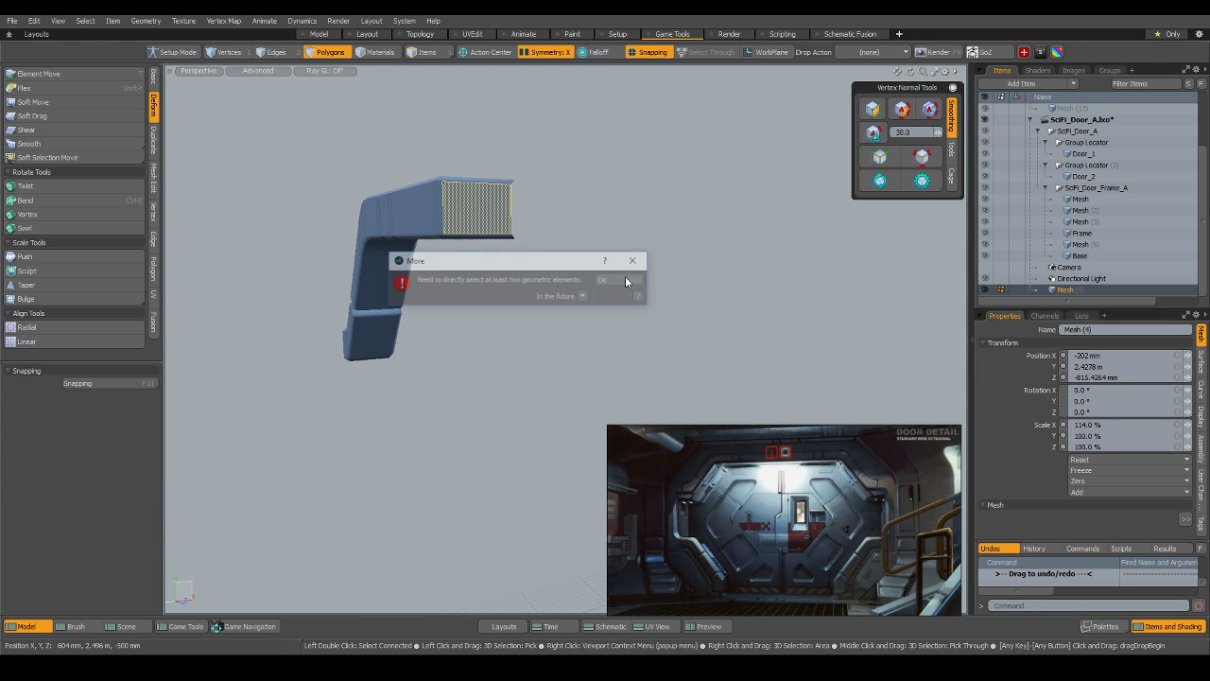
pyautogui.click(626, 281)
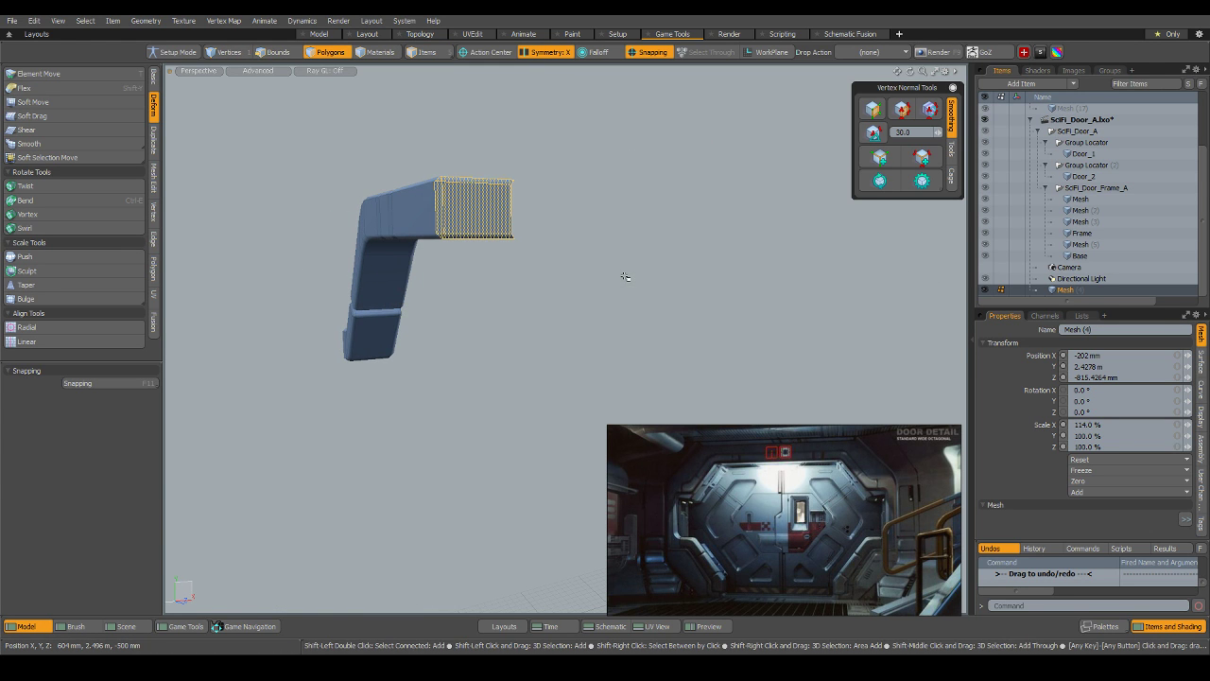
pyautogui.keyDown('alt'); pyautogui.moveTo(627, 274); pyautogui.dragTo(290, 341); pyautogui.keyUp('alt')
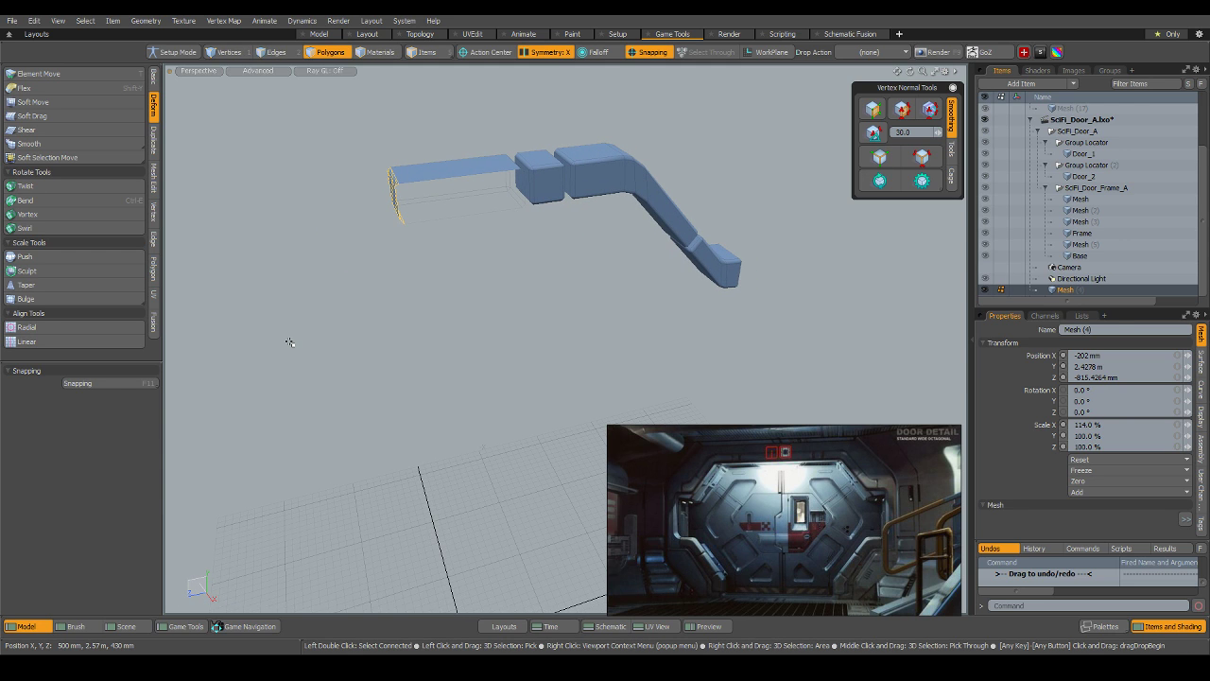
pyautogui.press('Delete')
# Select the vertices around the block's open end and flatten them to 0% scale in Z.
pyautogui.press('1')
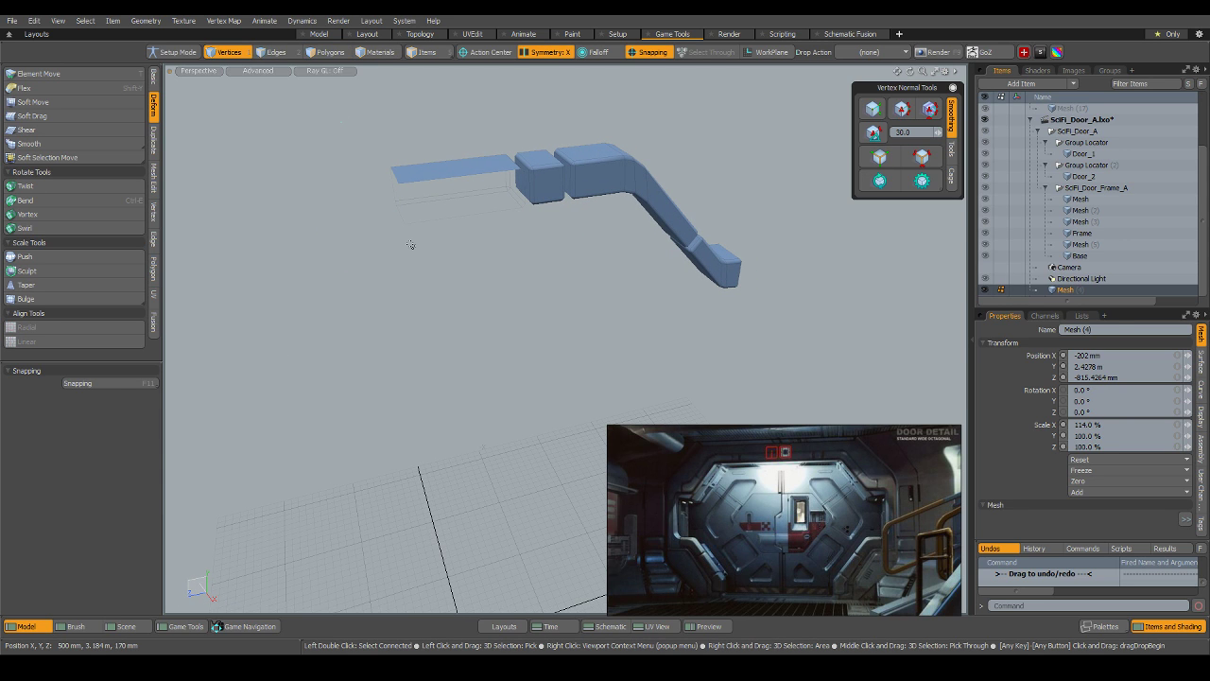
pyautogui.moveTo(340, 121); pyautogui.dragTo(471, 368, button='right')
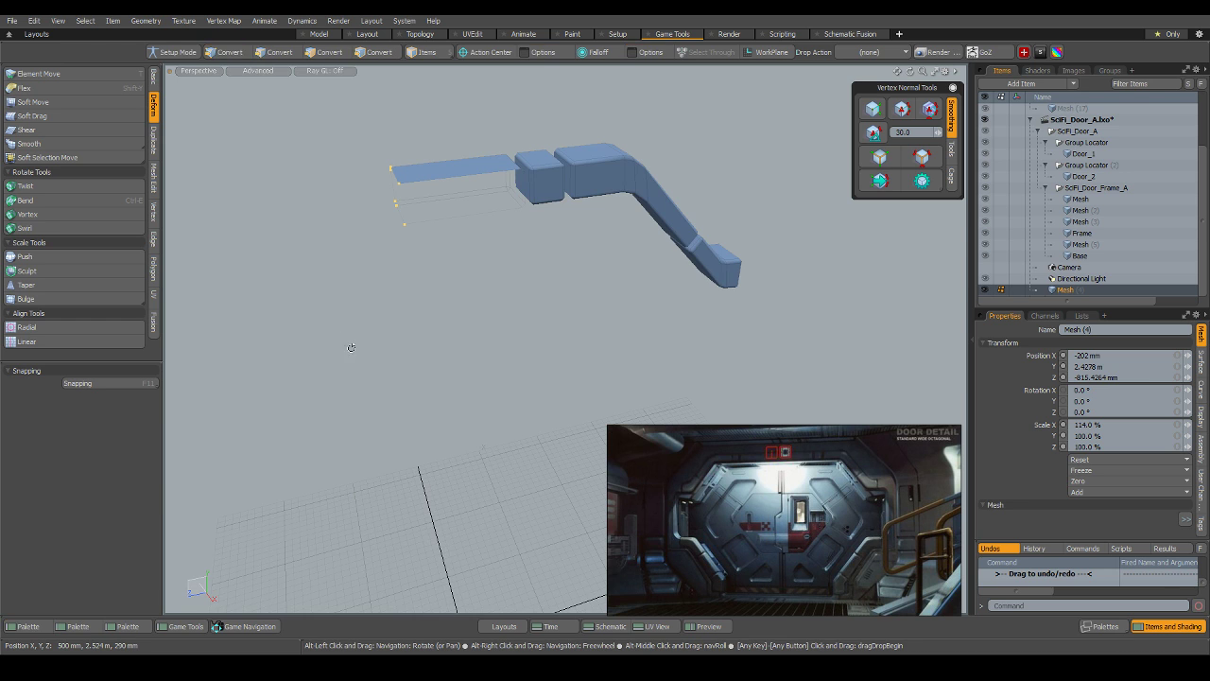
pyautogui.keyDown('alt'); pyautogui.moveTo(352, 343); pyautogui.dragTo(555, 354); pyautogui.keyUp('alt')
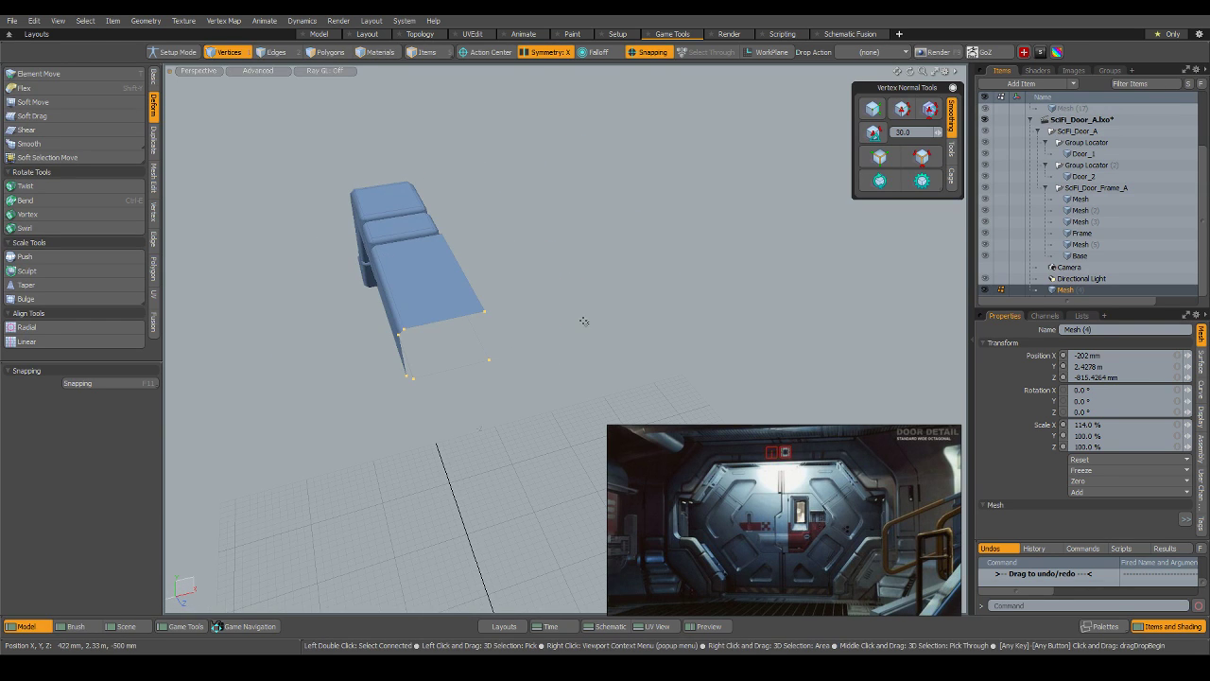
pyautogui.press('y')
pyautogui.moveTo(526, 409); pyautogui.dragTo(487, 336)
pyautogui.keyDown('alt'); pyautogui.moveTo(426, 466); pyautogui.dragTo(546, 333); pyautogui.keyUp('alt')
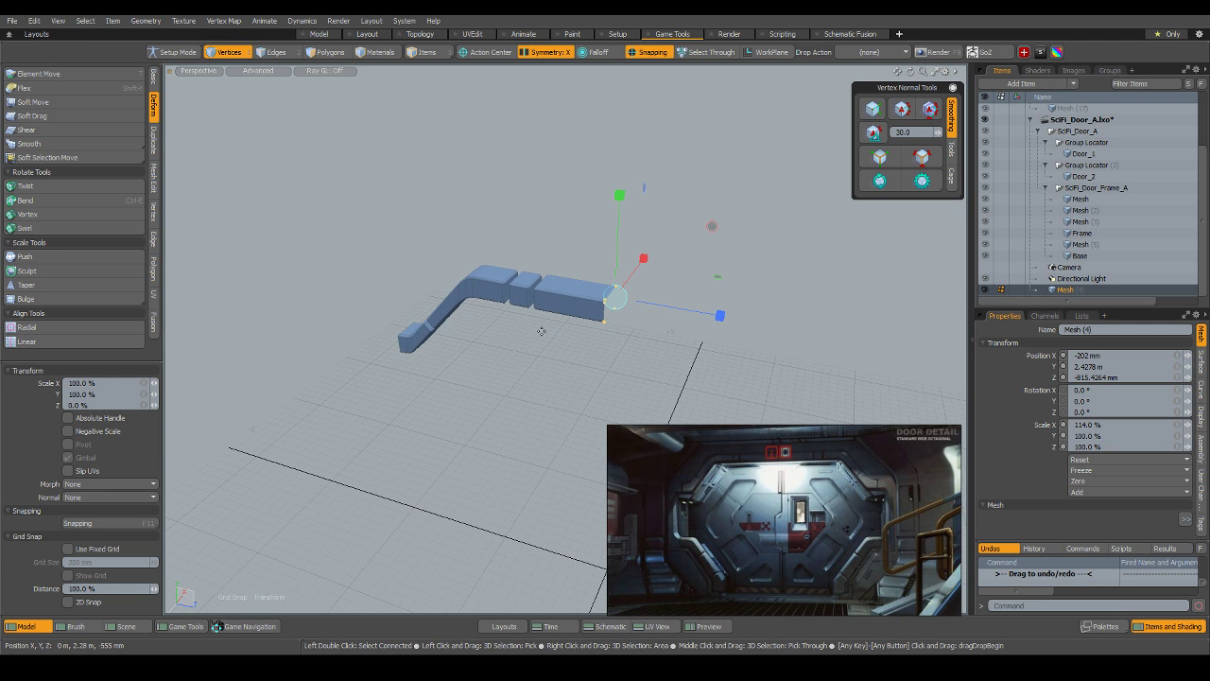
pyautogui.press('q')
# Move the flattened open-end vertices 14.142 mm along Z and return to polygon selection.
pyautogui.press('5')
pyautogui.click(645, 264)
pyautogui.keyDown('alt'); pyautogui.keyDown('shift'); pyautogui.moveTo(665, 317); pyautogui.dragTo(567, 229); pyautogui.keyUp('shift'); pyautogui.keyUp('alt')
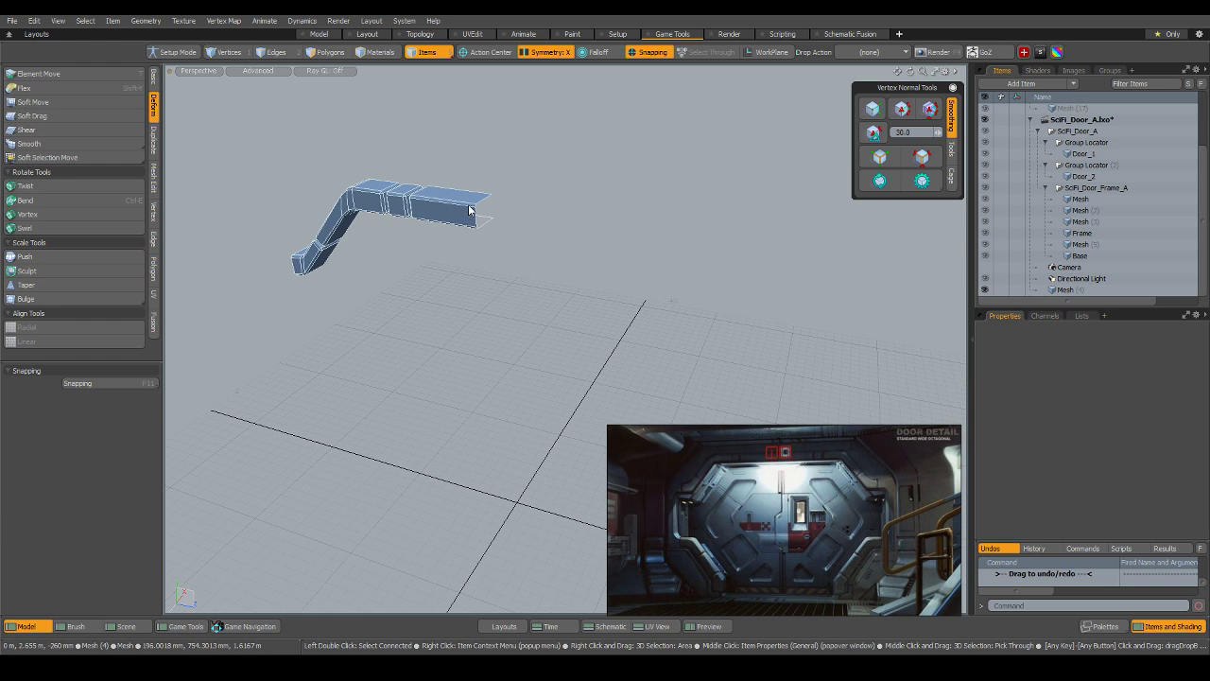
pyautogui.press('1')
pyautogui.press('w')
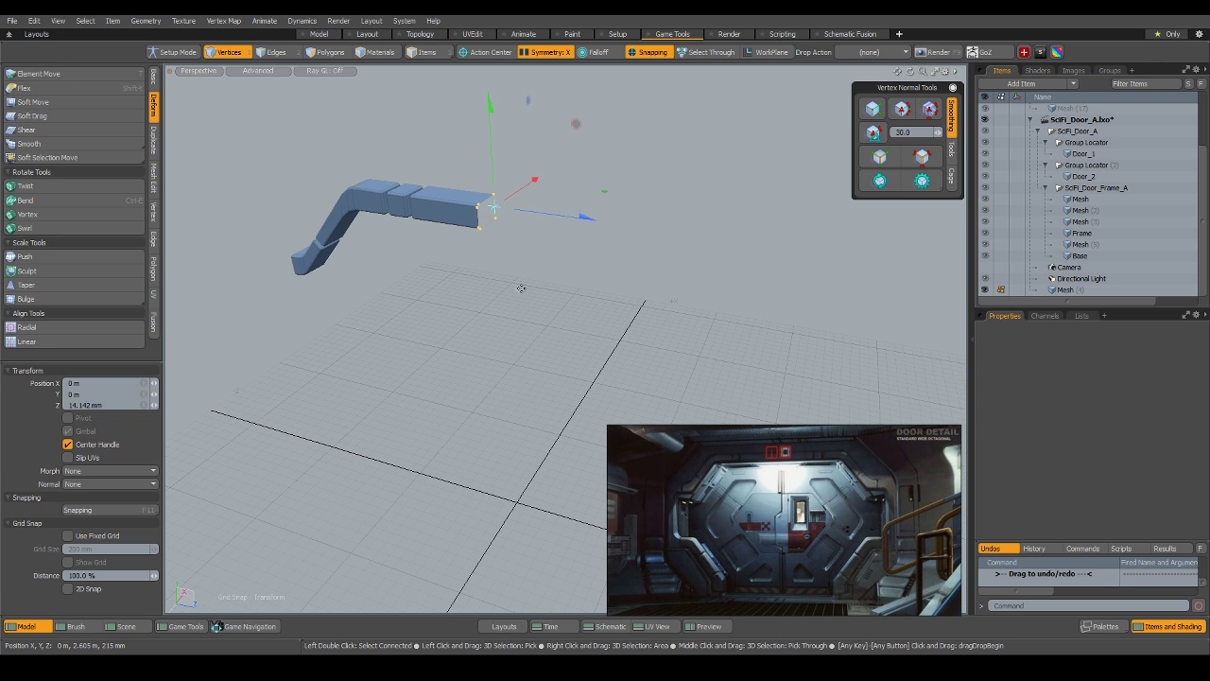
pyautogui.press('3')
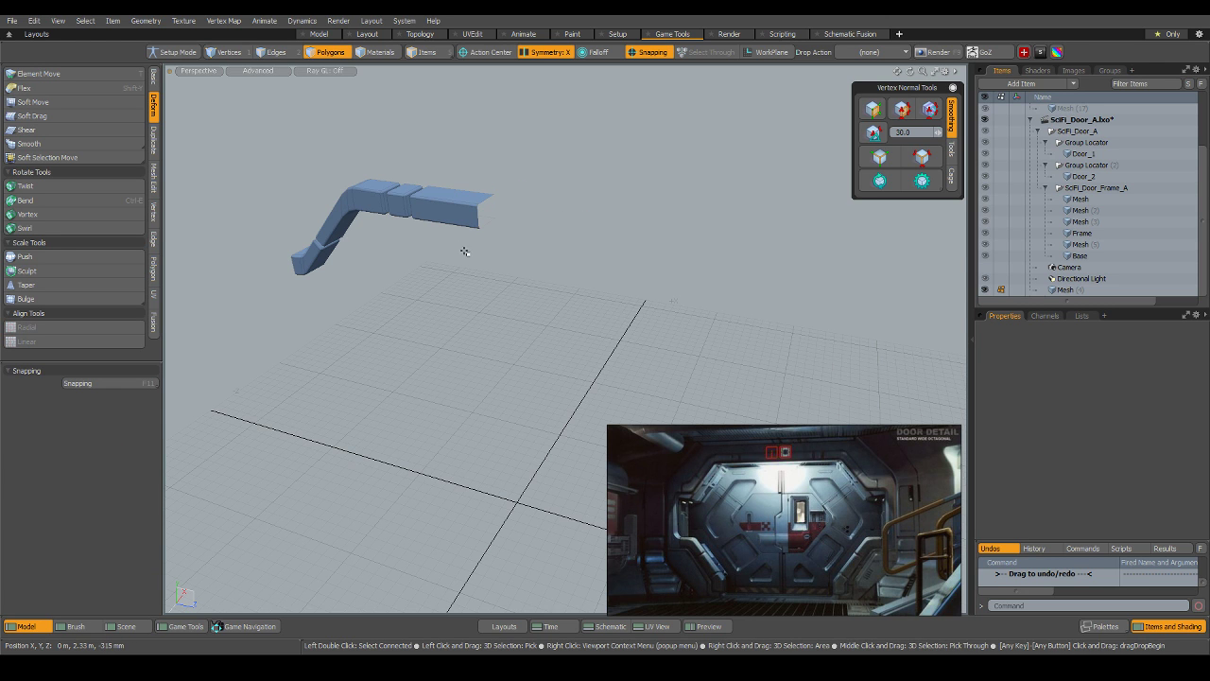
# Add an edge loop lengthwise around the open-ended block, split at the middle.
pyautogui.keyDown('alt'); pyautogui.moveTo(465, 251); pyautogui.dragTo(327, 238); pyautogui.keyUp('alt')
pyautogui.scroll(6, 520, 213)
pyautogui.keyDown('alt'); pyautogui.moveTo(530, 248); pyautogui.dragTo(351, 244); pyautogui.keyUp('alt')
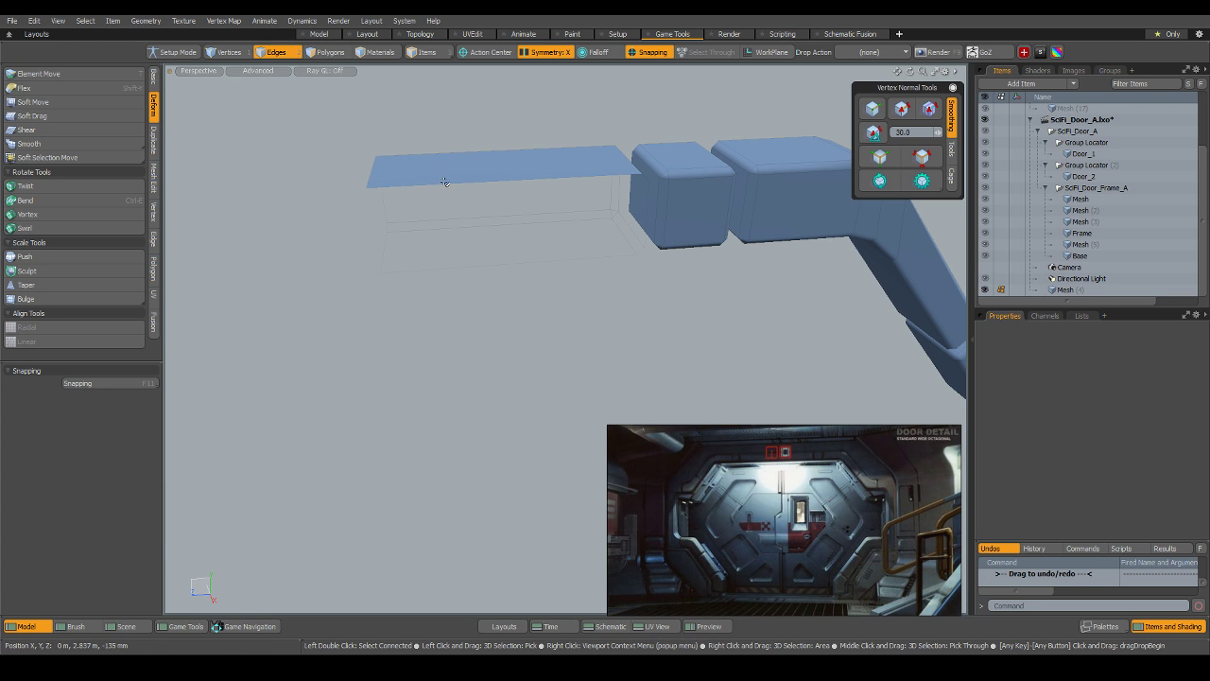
pyautogui.keyDown('alt'); pyautogui.moveTo(397, 189); pyautogui.dragTo(486, 287); pyautogui.keyUp('alt')
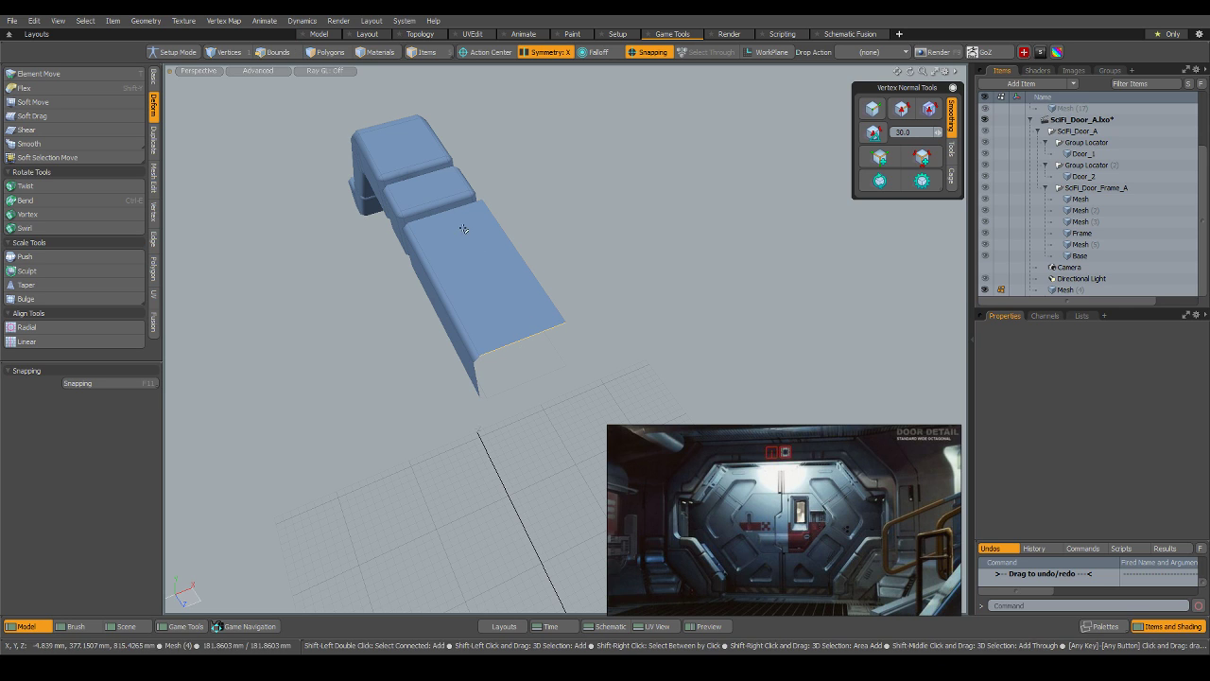
pyautogui.rightClick(456, 270)
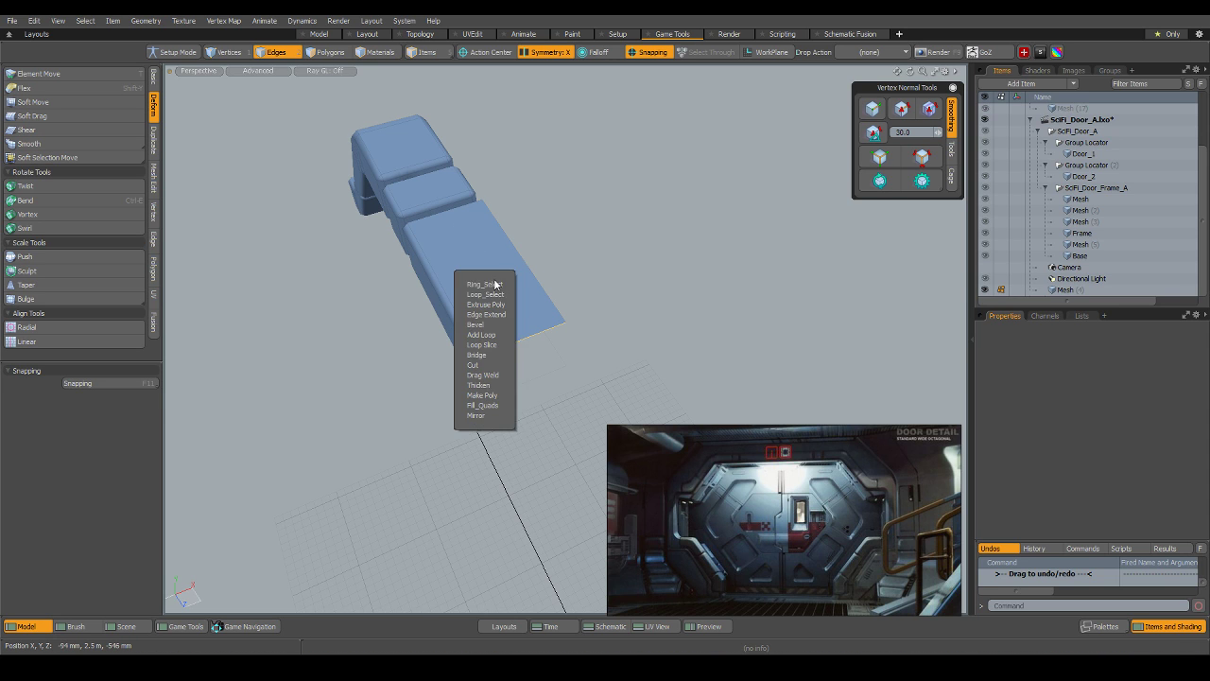
pyautogui.click(487, 345)
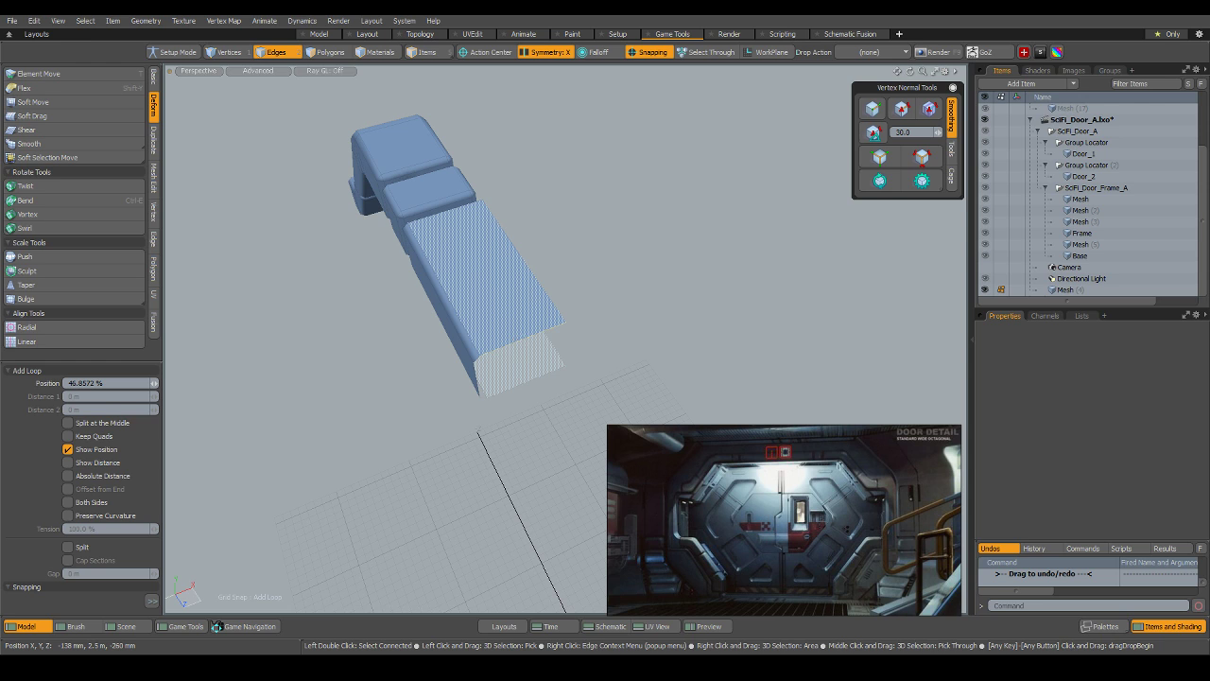
pyautogui.click(524, 338)
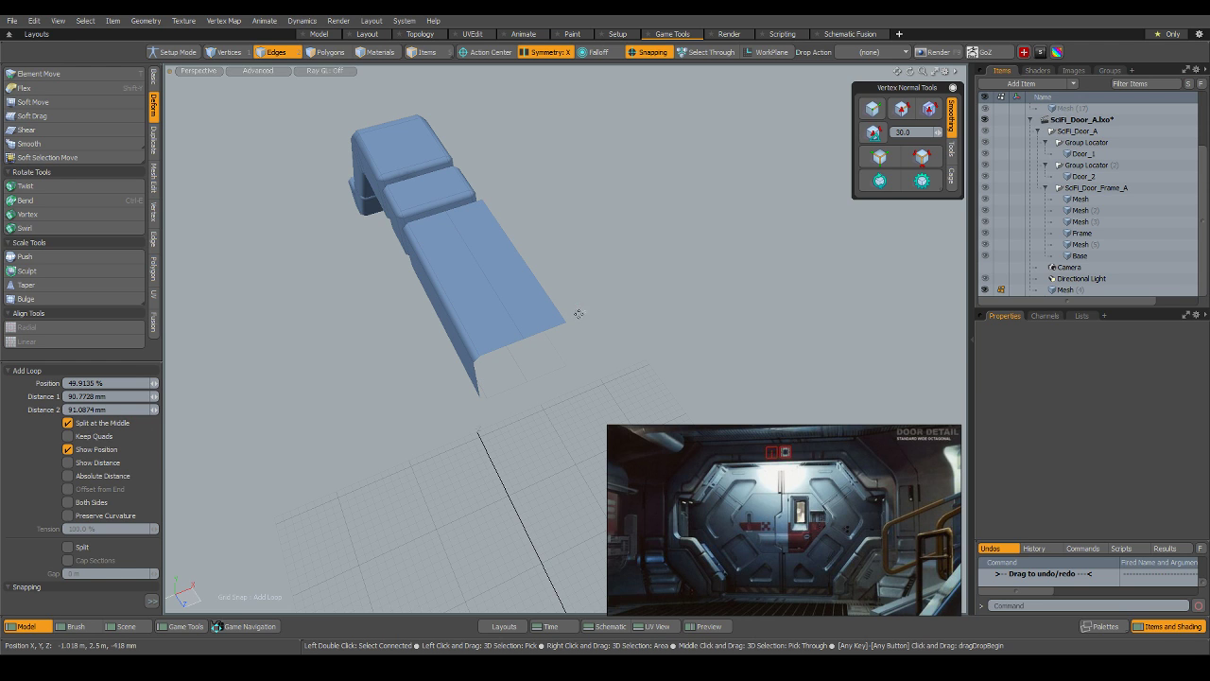
# Select the block's lengthwise half on one side of the middle loop and delete its polygons.
pyautogui.press('3')
pyautogui.click(551, 302)
pyautogui.keyDown('alt'); pyautogui.moveTo(700, 280); pyautogui.dragTo(577, 270); pyautogui.keyUp('alt')
pyautogui.scroll(4, 583, 271)
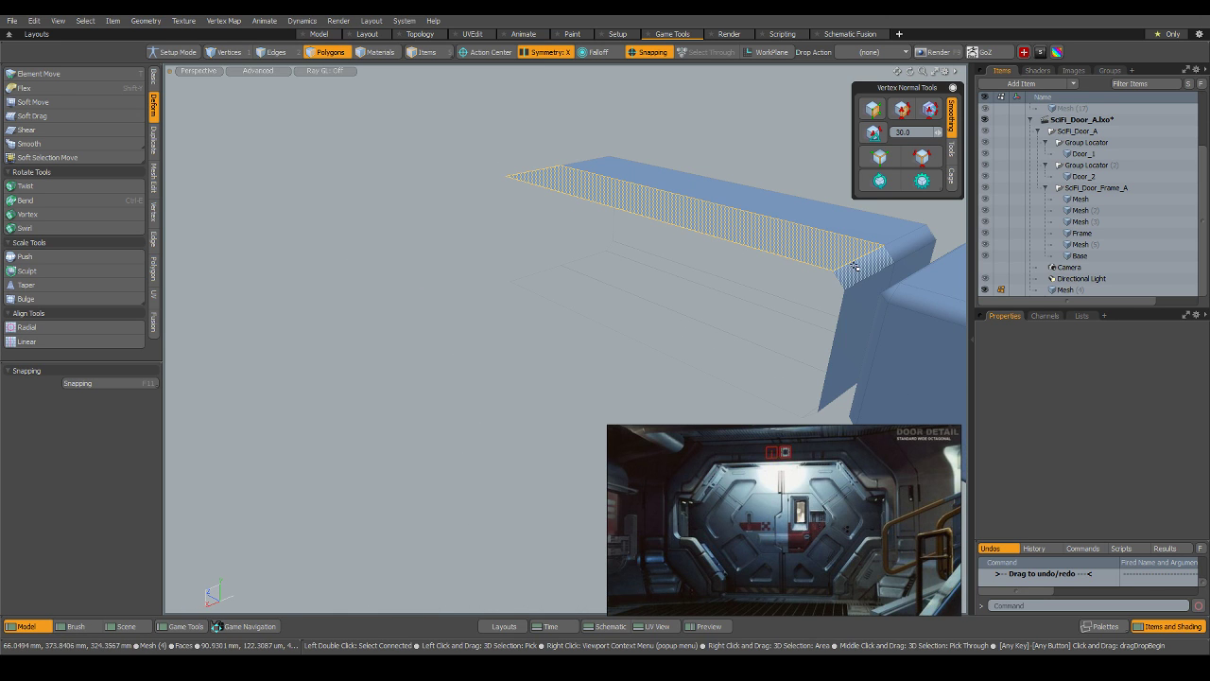
pyautogui.keyDown('shift'); pyautogui.click(826, 394); pyautogui.keyUp('shift')
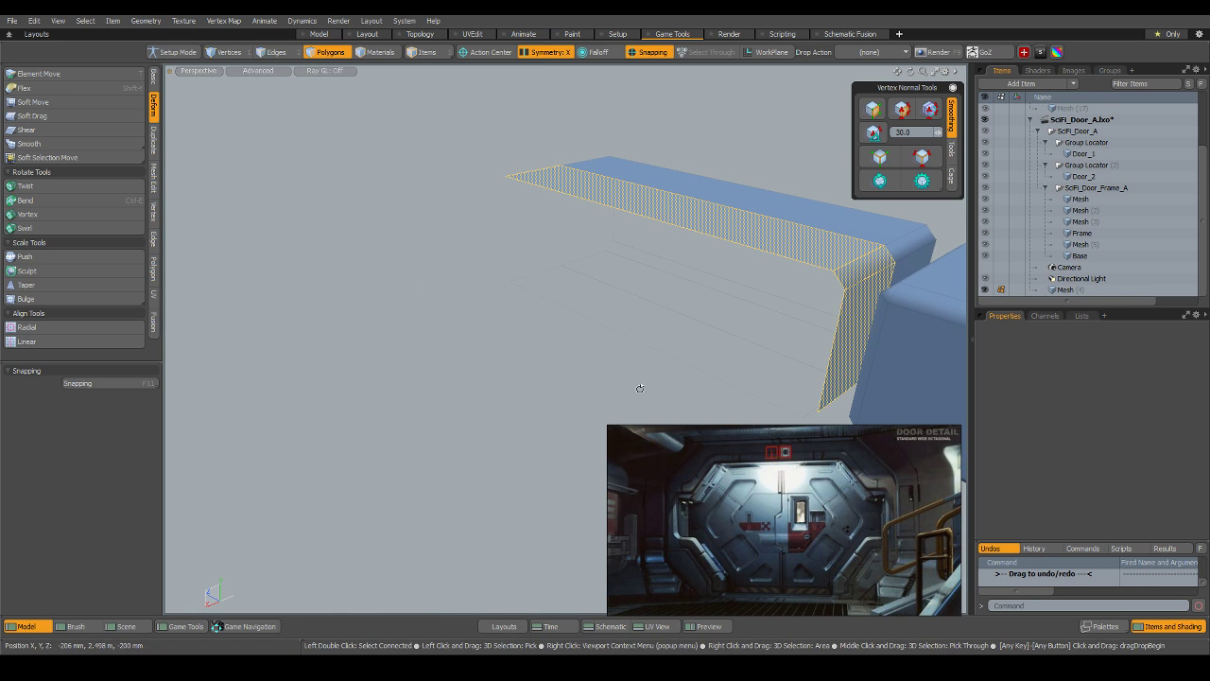
pyautogui.keyDown('alt'); pyautogui.moveTo(815, 410); pyautogui.dragTo(627, 143); pyautogui.keyUp('alt')
pyautogui.keyDown('shift'); pyautogui.click(832, 264); pyautogui.keyUp('shift')
pyautogui.keyDown('shift'); pyautogui.click(775, 280); pyautogui.keyUp('shift')
# Try mirroring the remaining half of the block across the X axis using grid snapping.
pyautogui.doubleClick(627, 143)
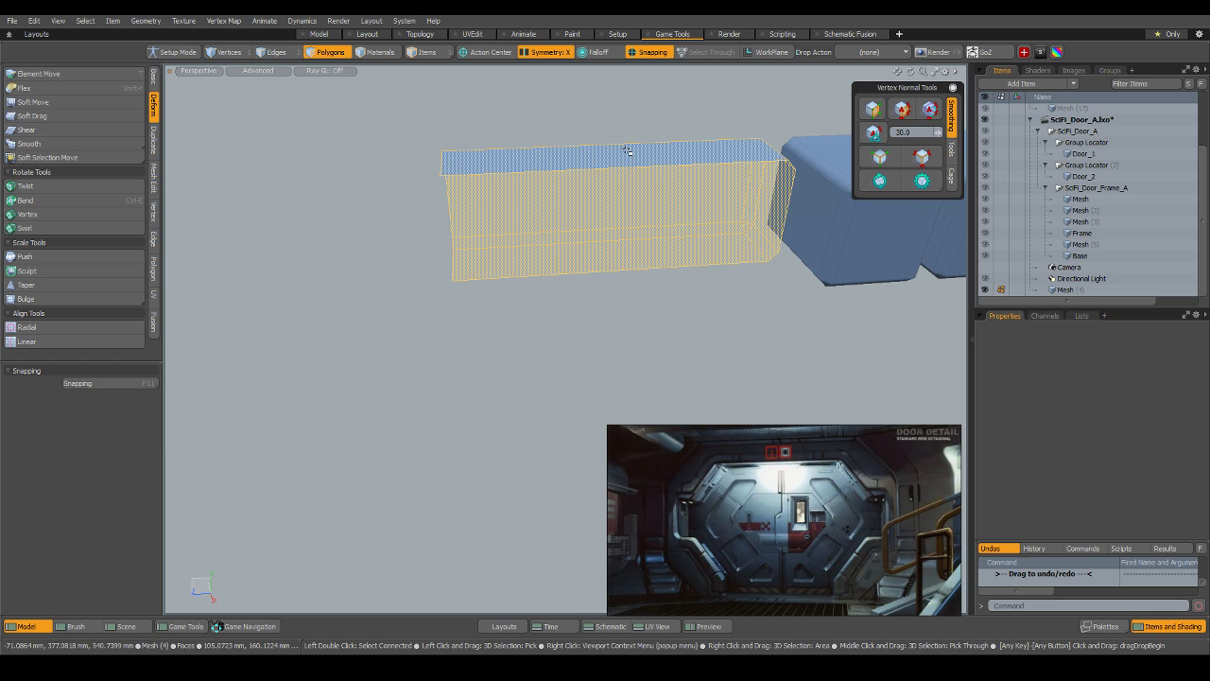
pyautogui.rightClick(538, 224)
pyautogui.click(539, 371)
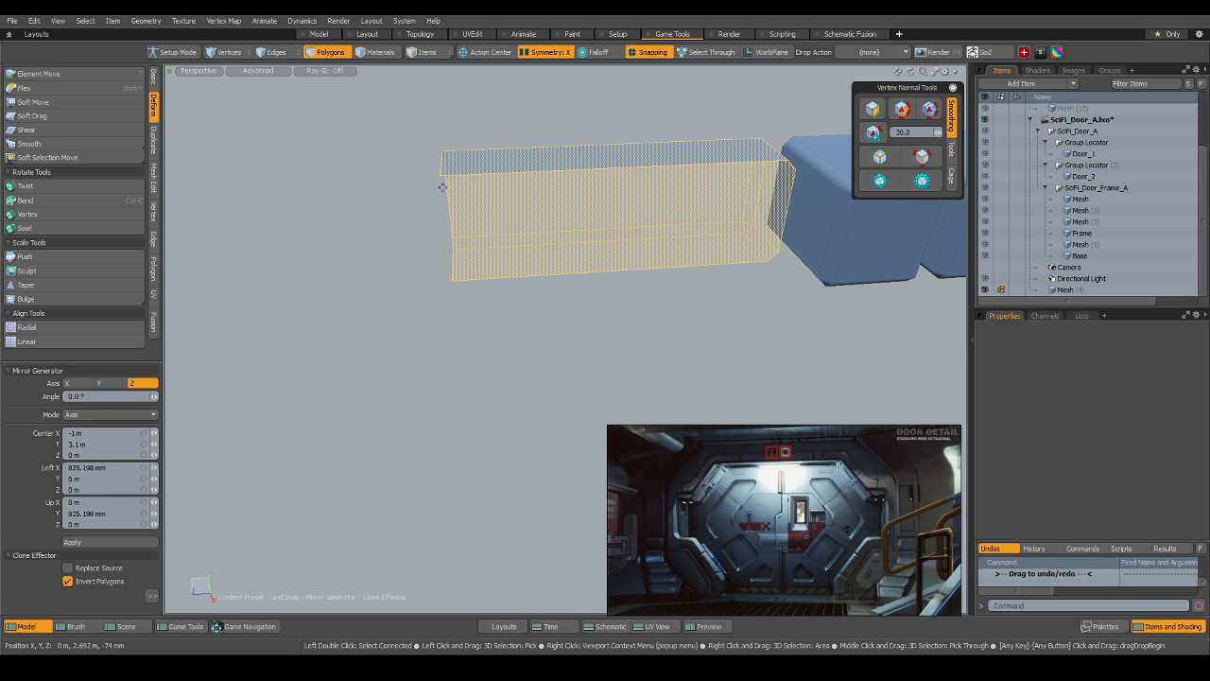
pyautogui.click(443, 174)
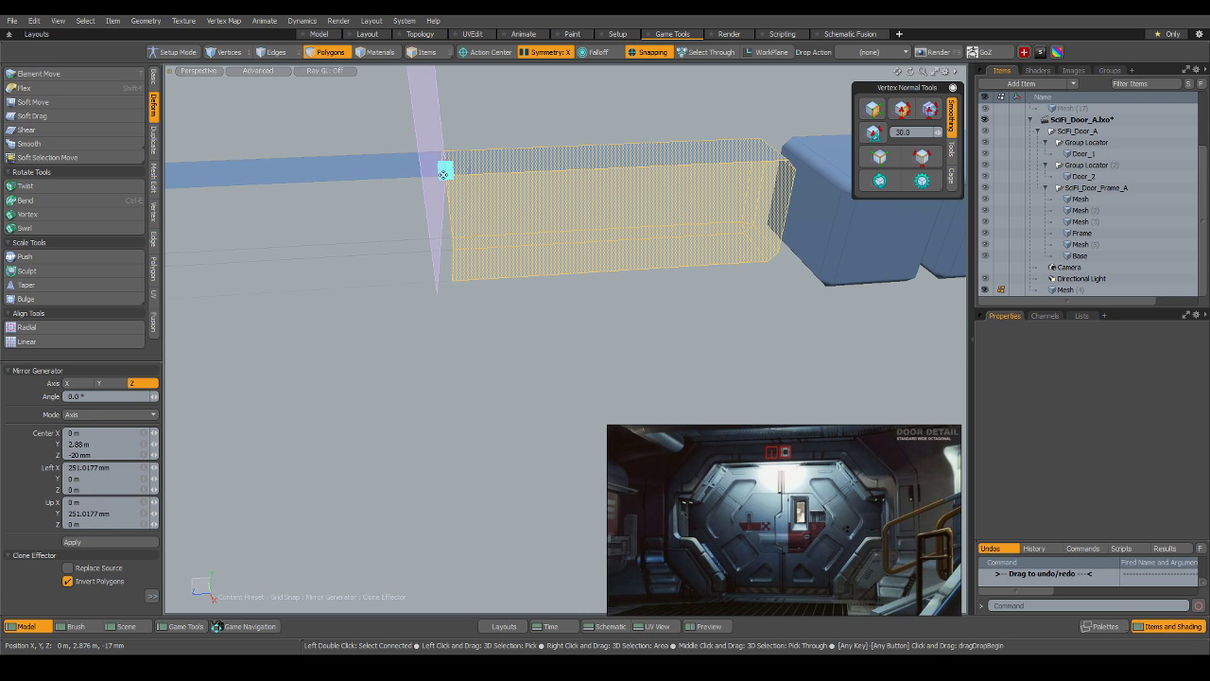
pyautogui.click(109, 383)
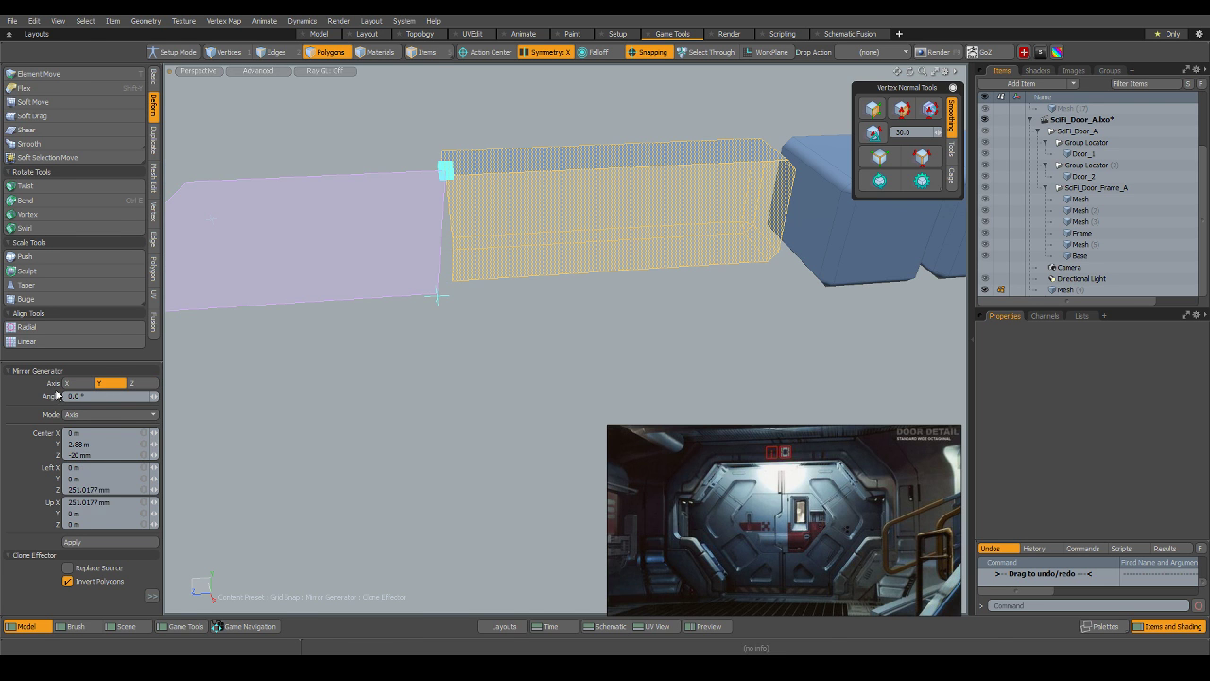
pyautogui.click(76, 383)
pyautogui.keyDown('alt'); pyautogui.moveTo(287, 355); pyautogui.dragTo(598, 367); pyautogui.keyUp('alt')
pyautogui.moveTo(680, 157); pyautogui.dragTo(500, 357)
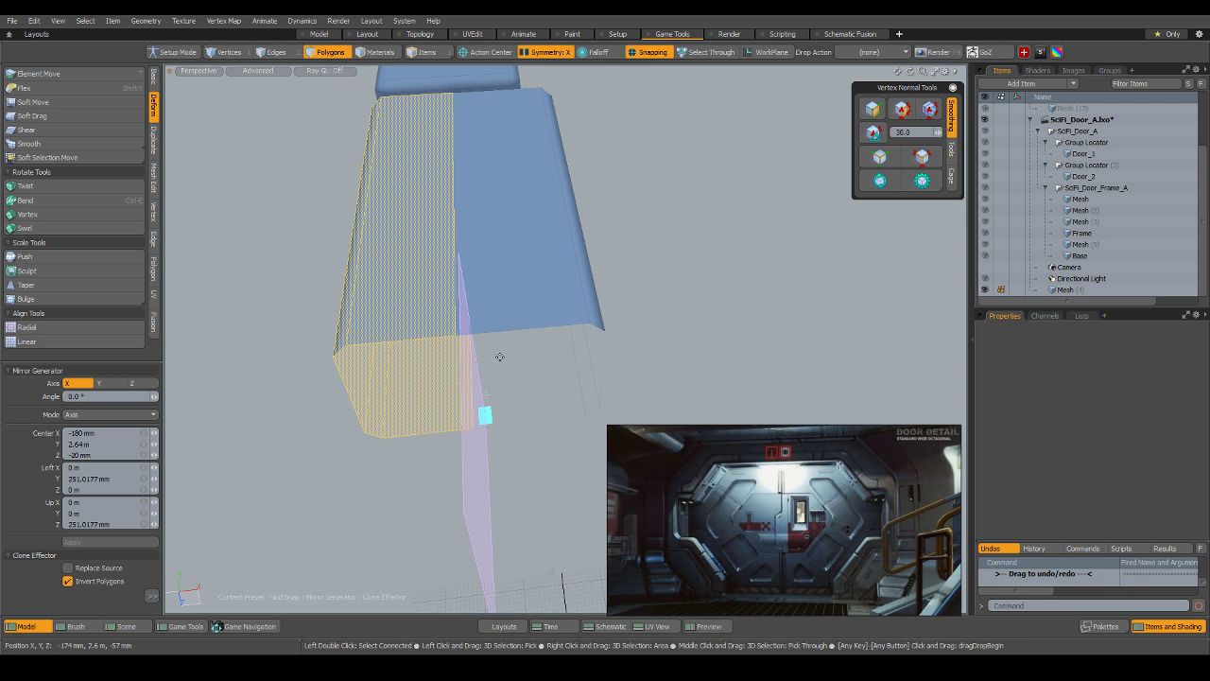
# Switch from grid to geometry snapping and align the mirror centre with the half block's cut edge.
pyautogui.keyDown('alt'); pyautogui.click(657, 56); pyautogui.keyUp('alt')
pyautogui.keyDown('alt'); pyautogui.click(657, 59); pyautogui.keyUp('alt')
pyautogui.moveTo(486, 419); pyautogui.dragTo(477, 427)
pyautogui.press('q')
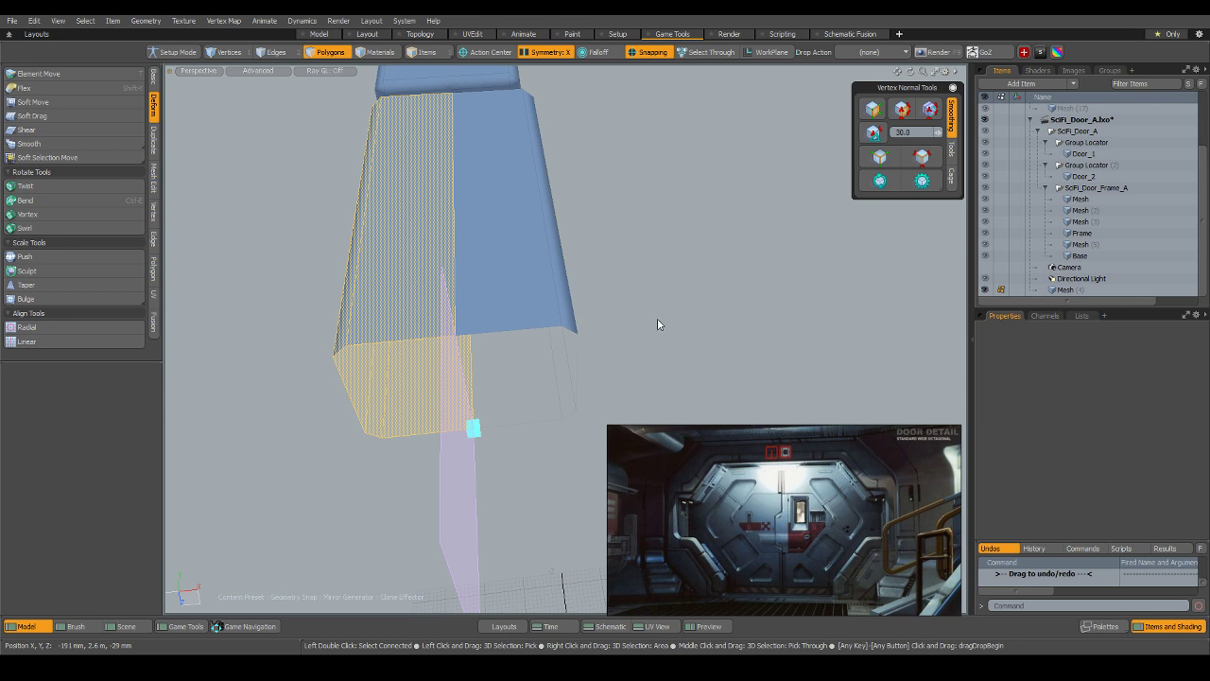
# Inspect the mirrored block in item mode and undo the mirror.
pyautogui.press('5')
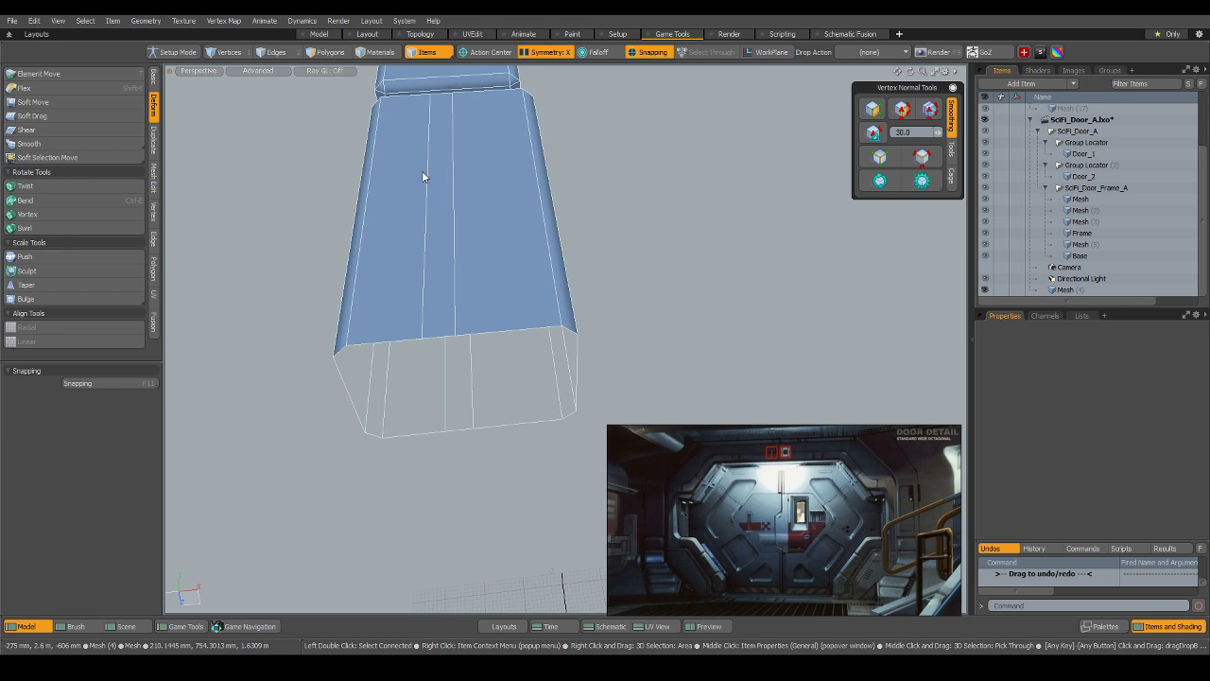
pyautogui.keyDown('alt'); pyautogui.moveTo(422, 170); pyautogui.dragTo(437, 227); pyautogui.keyUp('alt')
pyautogui.hotkey('ctrl', 'z')
pyautogui.hotkey('ctrl', 'z')
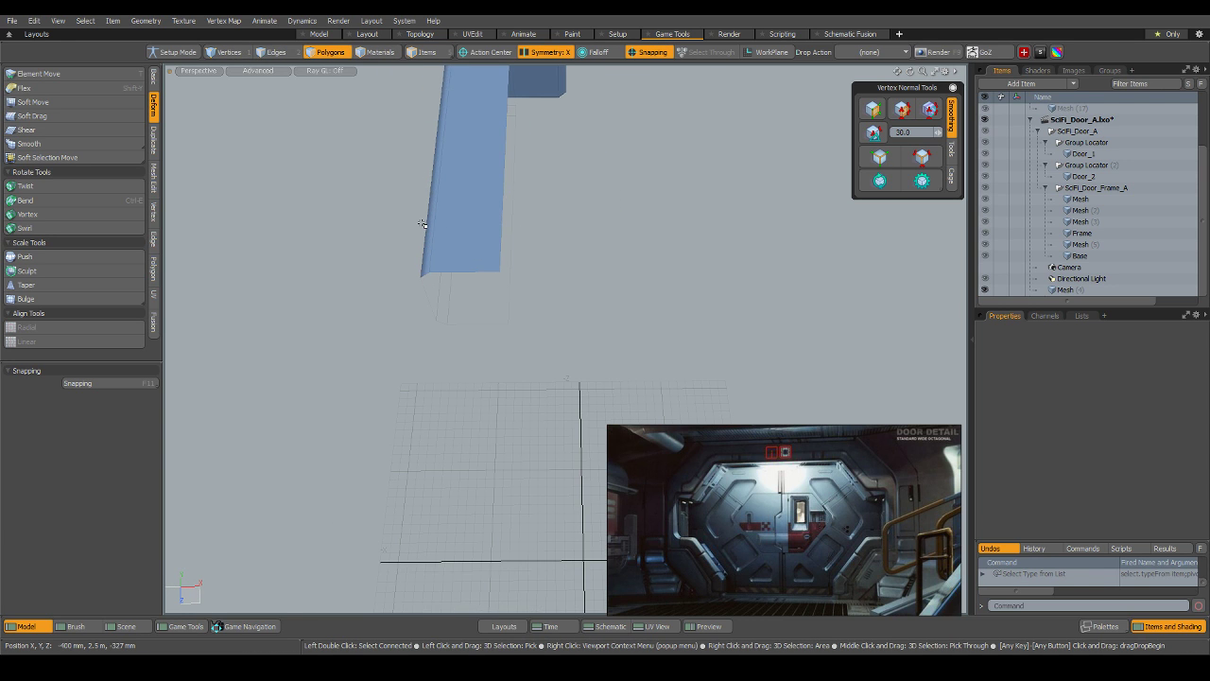
# Select the remaining half block and mirror it across X with the centre snapped to its cut edge.
pyautogui.doubleClick(445, 231)
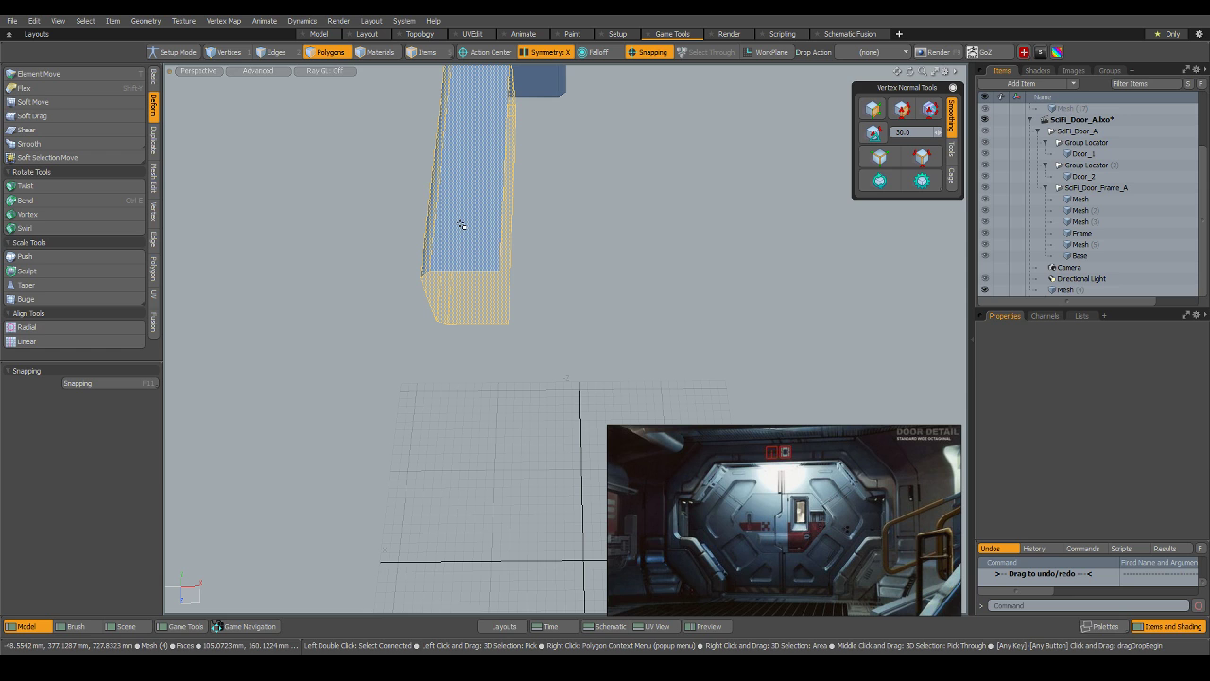
pyautogui.rightClick(461, 225)
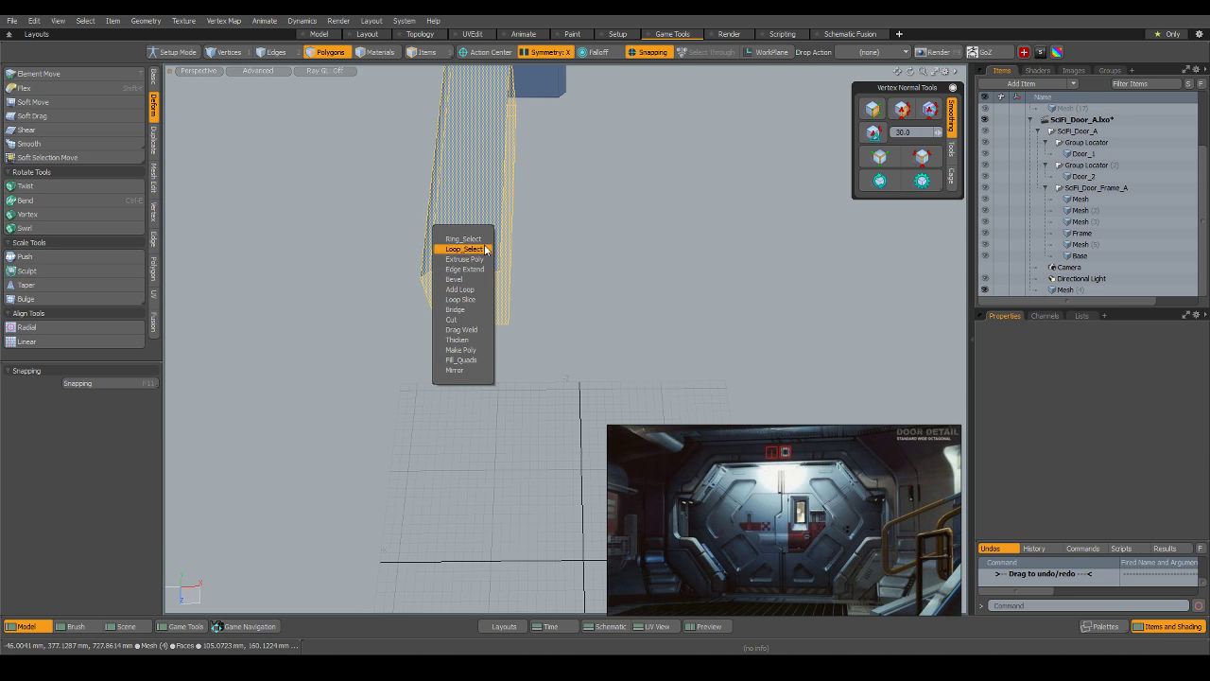
pyautogui.click(473, 370)
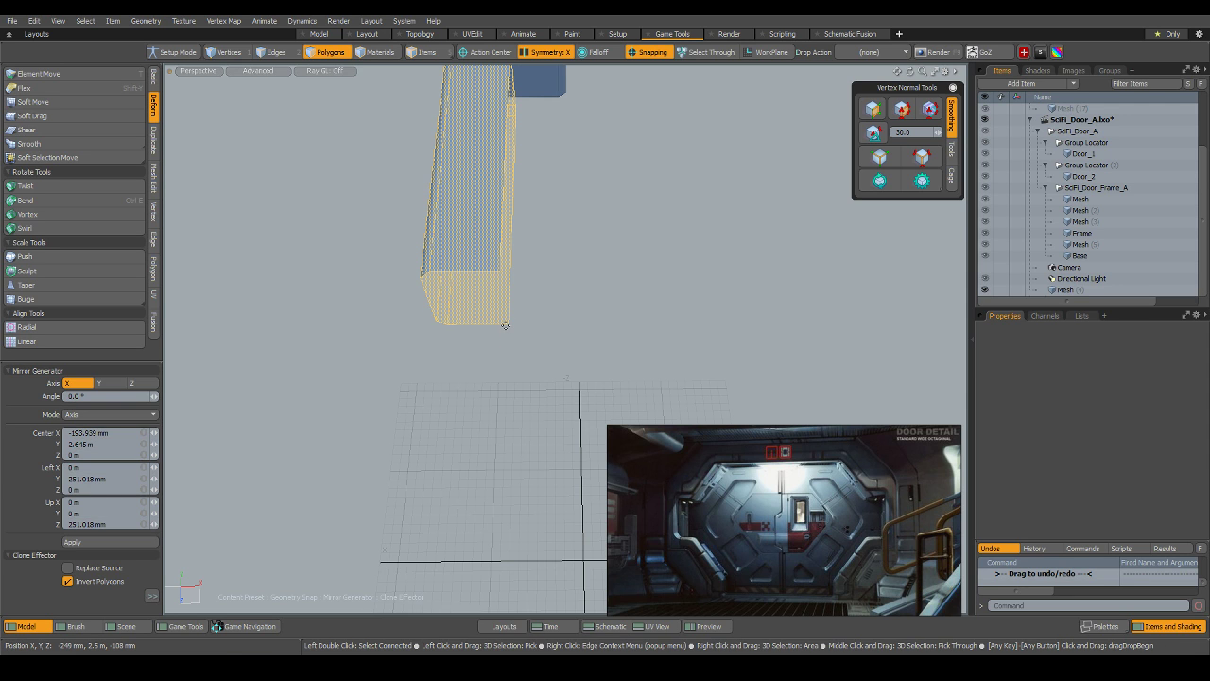
pyautogui.click(506, 326)
pyautogui.press('space')
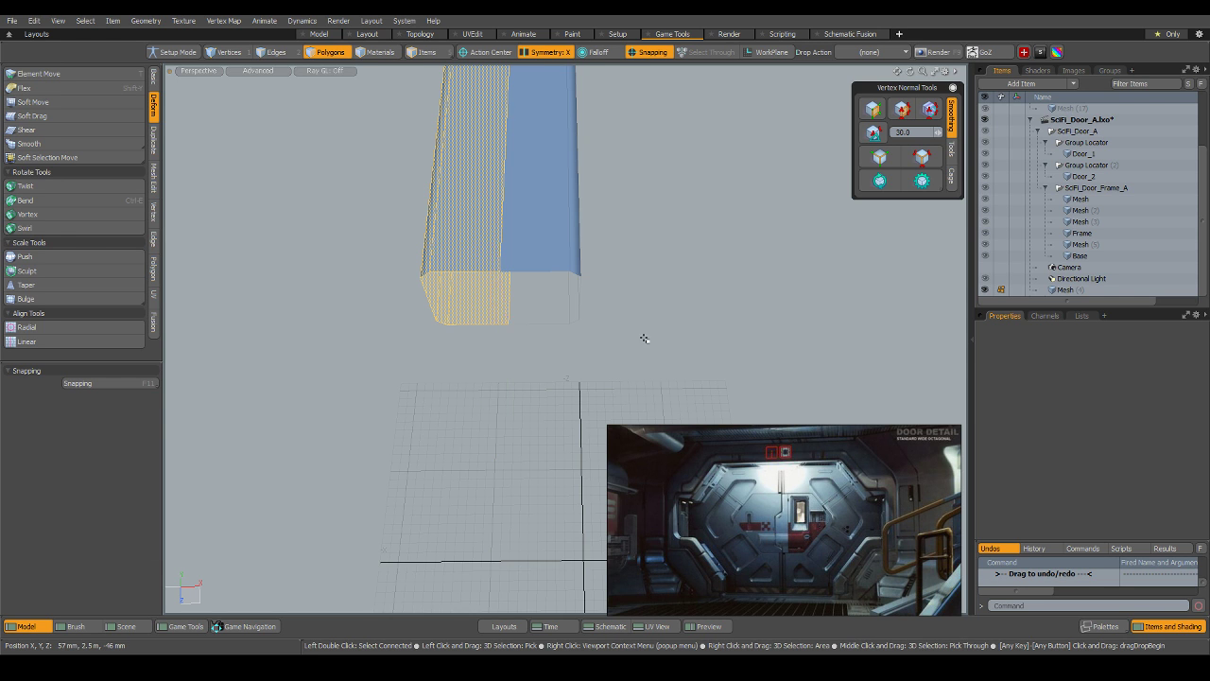
# Check polygon selection on the mirrored block, then undo back to the single half.
pyautogui.click(643, 338)
pyautogui.keyDown('alt'); pyautogui.moveTo(410, 350); pyautogui.dragTo(476, 313); pyautogui.keyUp('alt')
pyautogui.keyDown('alt'); pyautogui.moveTo(475, 192); pyautogui.dragTo(670, 175); pyautogui.keyUp('alt')
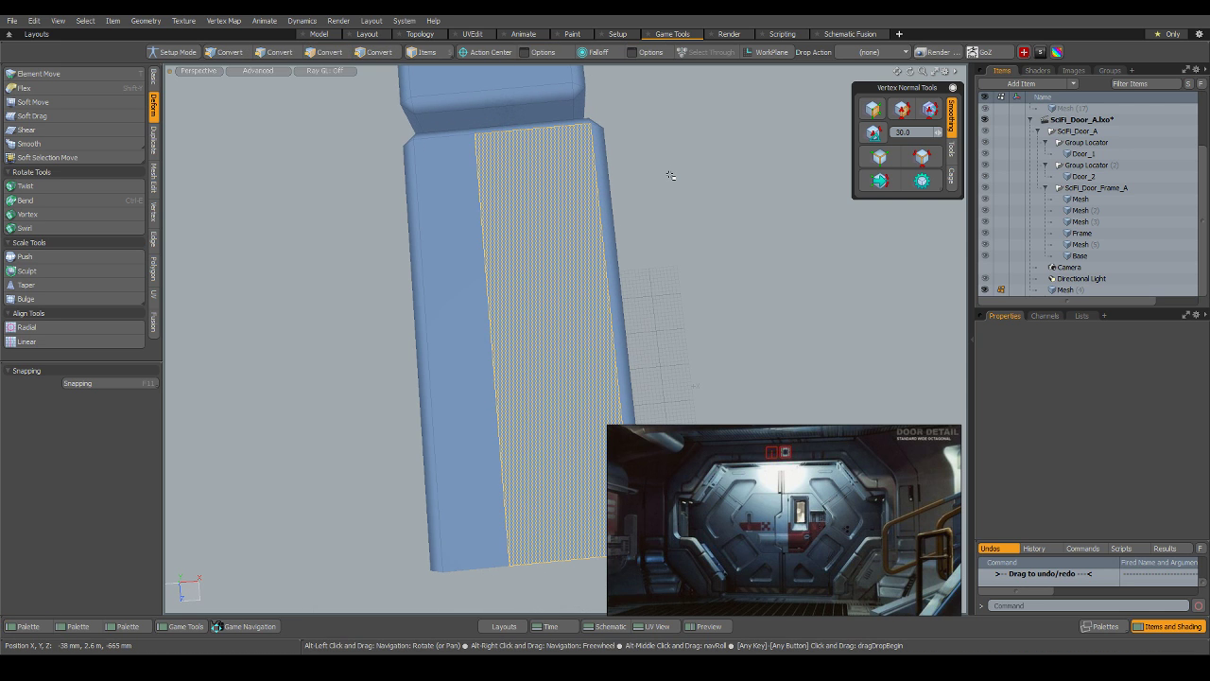
pyautogui.press('[')
pyautogui.click(671, 175)
pyautogui.hotkey('ctrl', 'z')
pyautogui.hotkey('ctrl', 'z')
pyautogui.hotkey('ctrl', 'z')
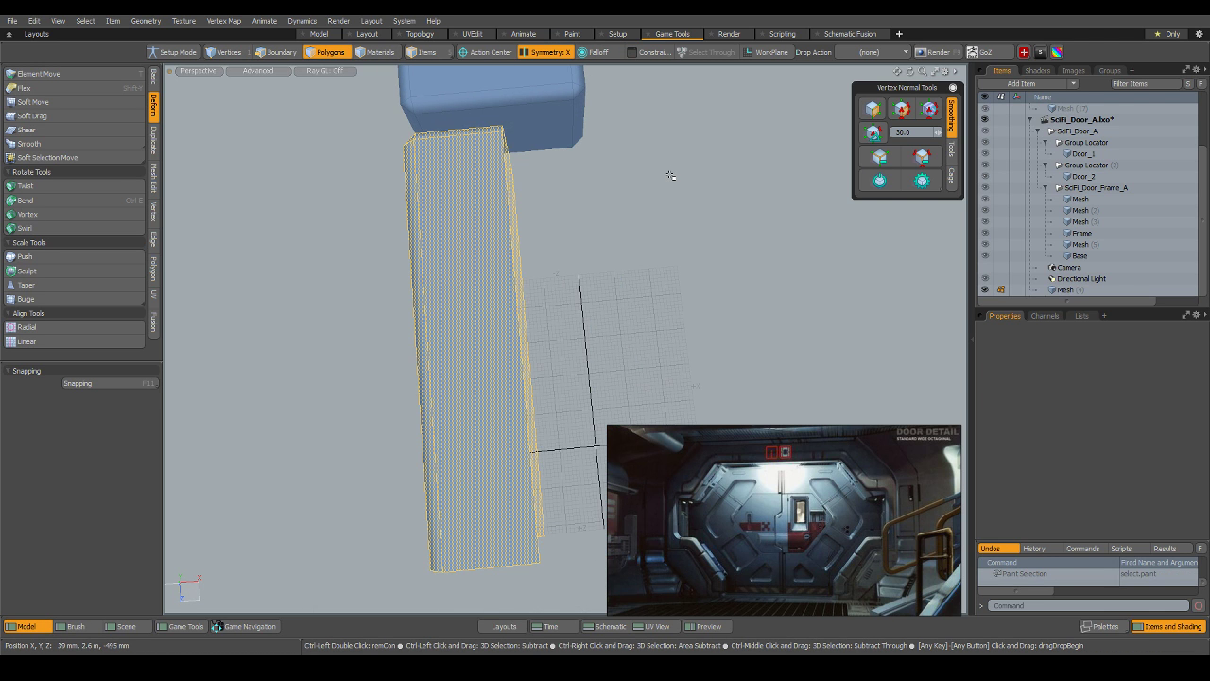
# Turn off X symmetry for editing the half block.
pyautogui.keyDown('alt'); pyautogui.moveTo(638, 224); pyautogui.dragTo(543, 168); pyautogui.keyUp('alt')
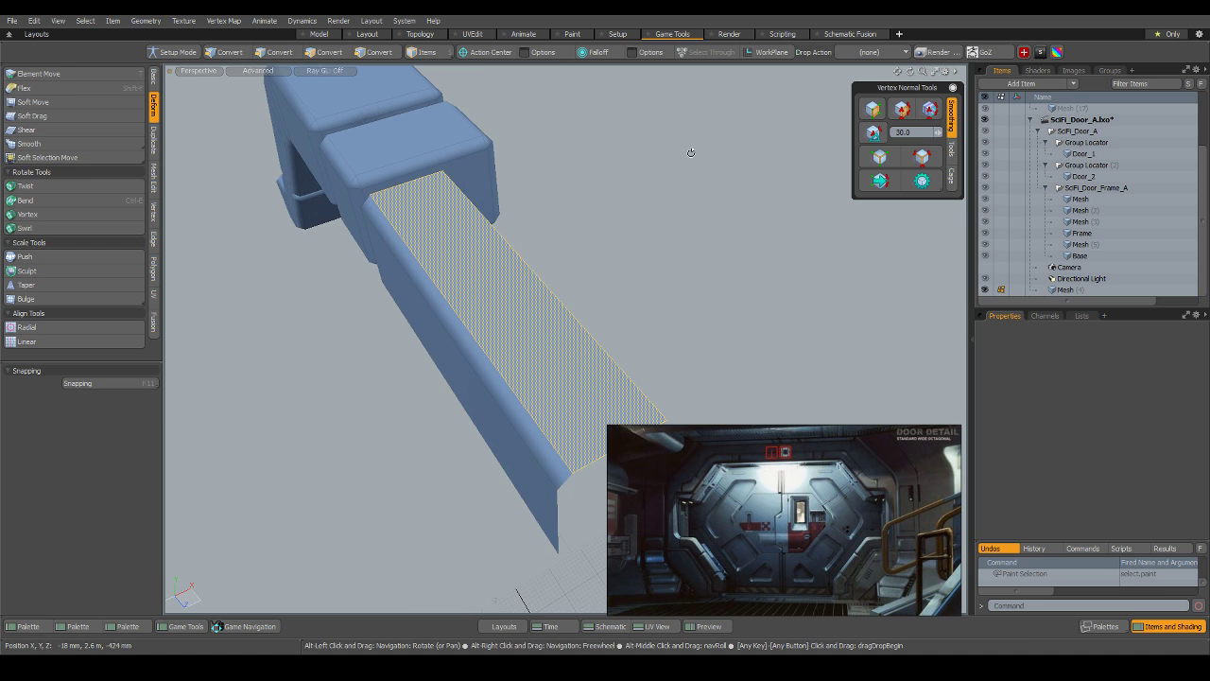
pyautogui.click(547, 52)
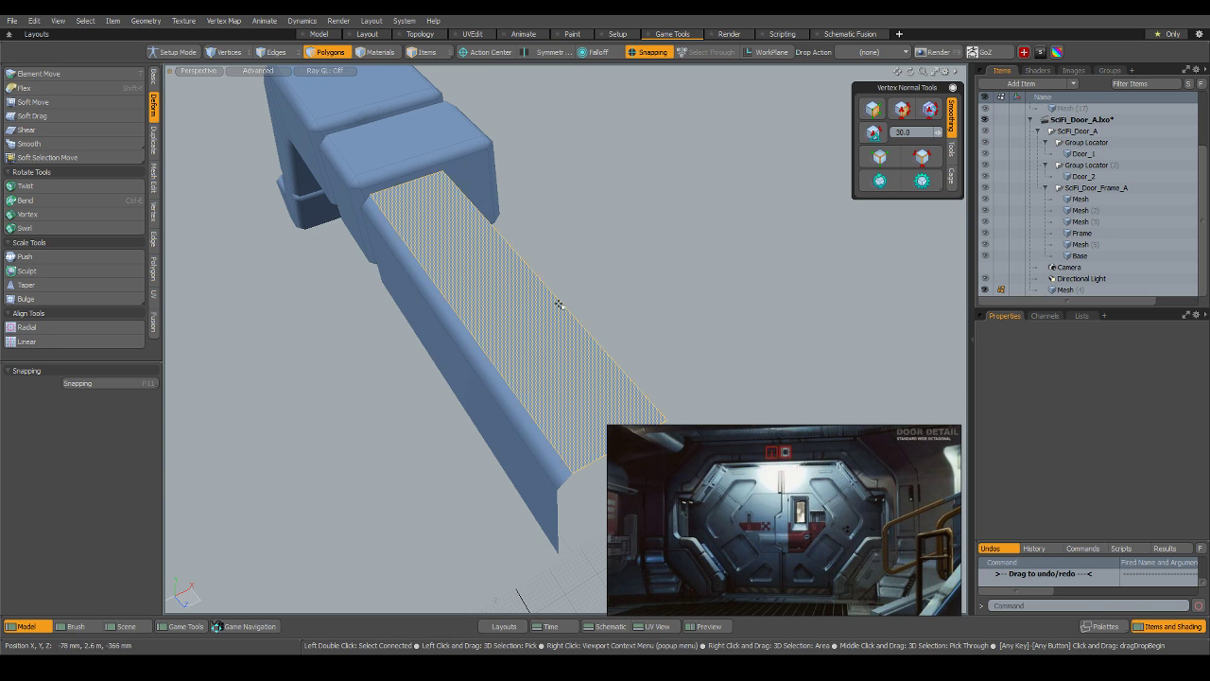
# Select the connected half block and mirror it across X with the centre snapped to its cut edge.
pyautogui.doubleClick(534, 311)
pyautogui.rightClick(527, 313)
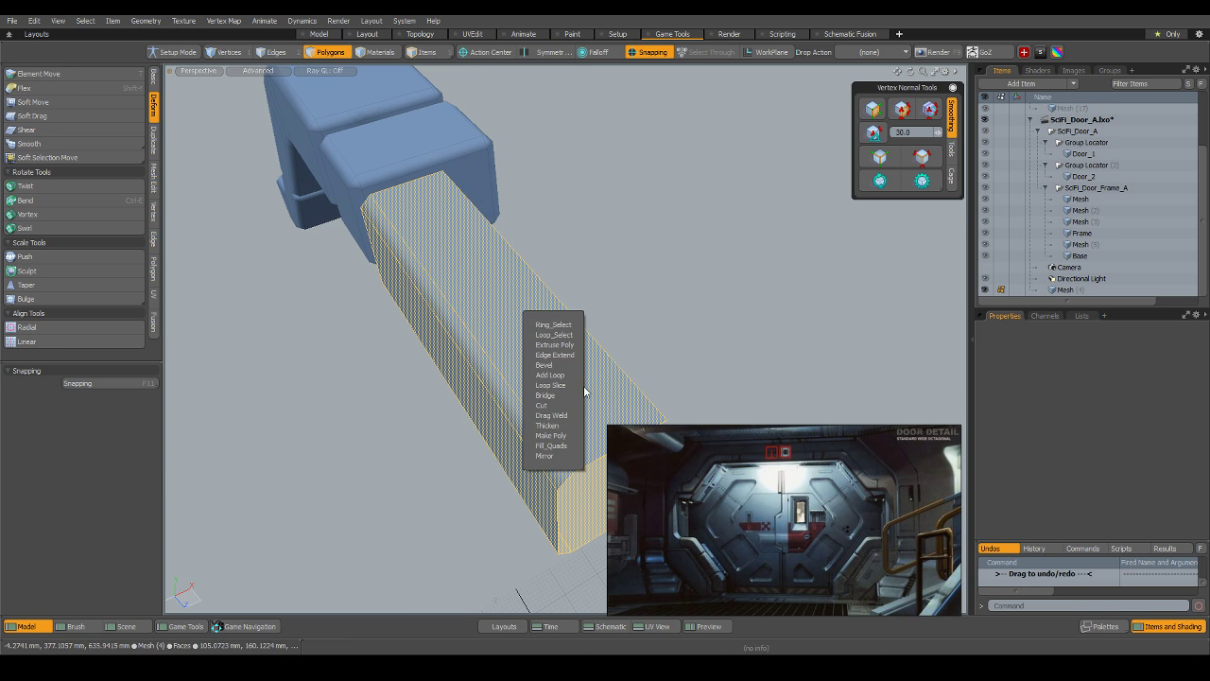
pyautogui.click(553, 456)
pyautogui.click(668, 418)
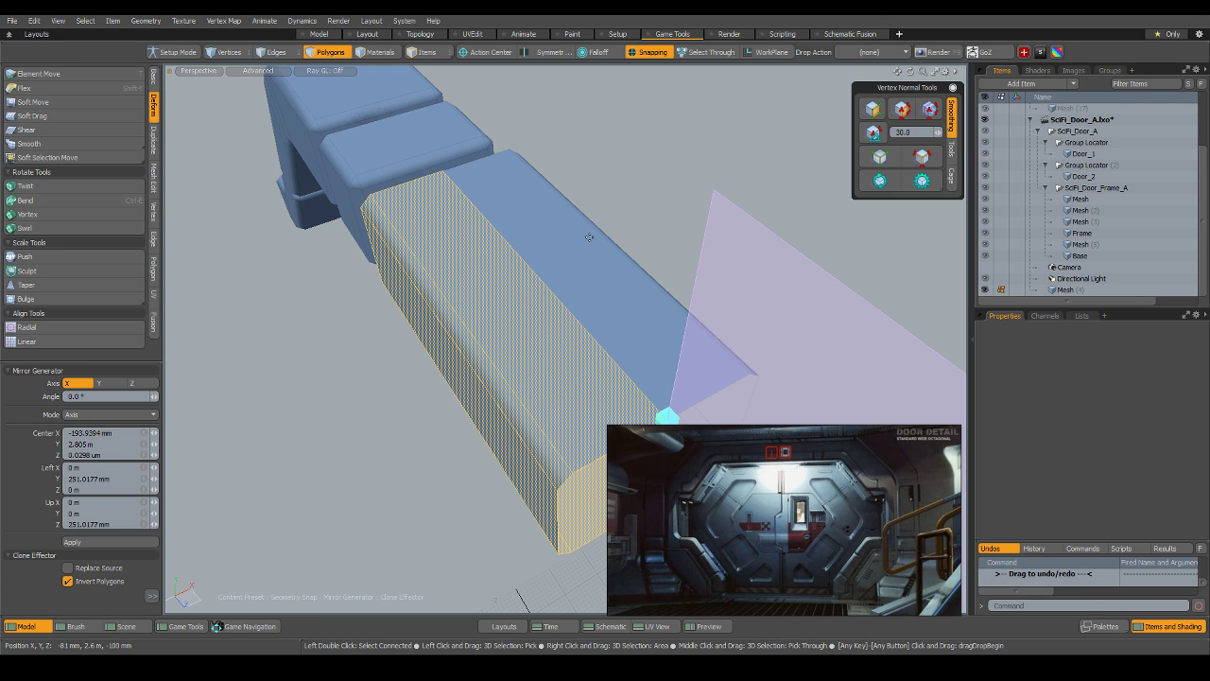
pyautogui.keyDown('alt'); pyautogui.moveTo(588, 236); pyautogui.dragTo(623, 342); pyautogui.keyUp('alt')
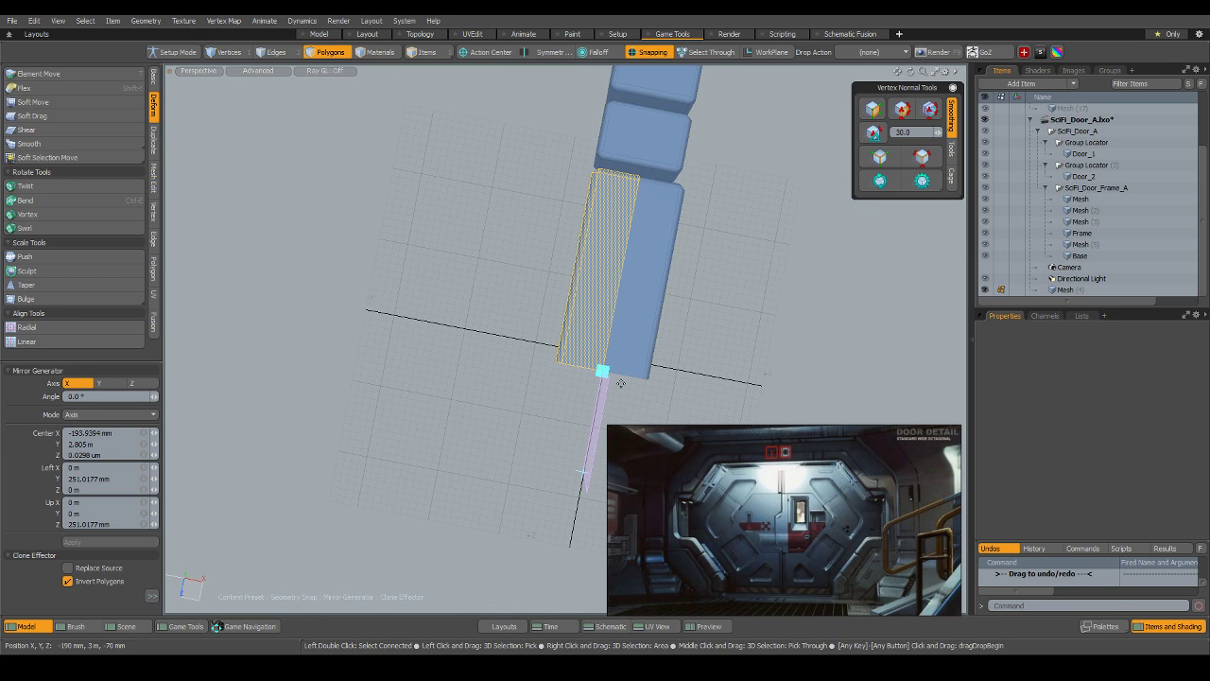
pyautogui.press('space')
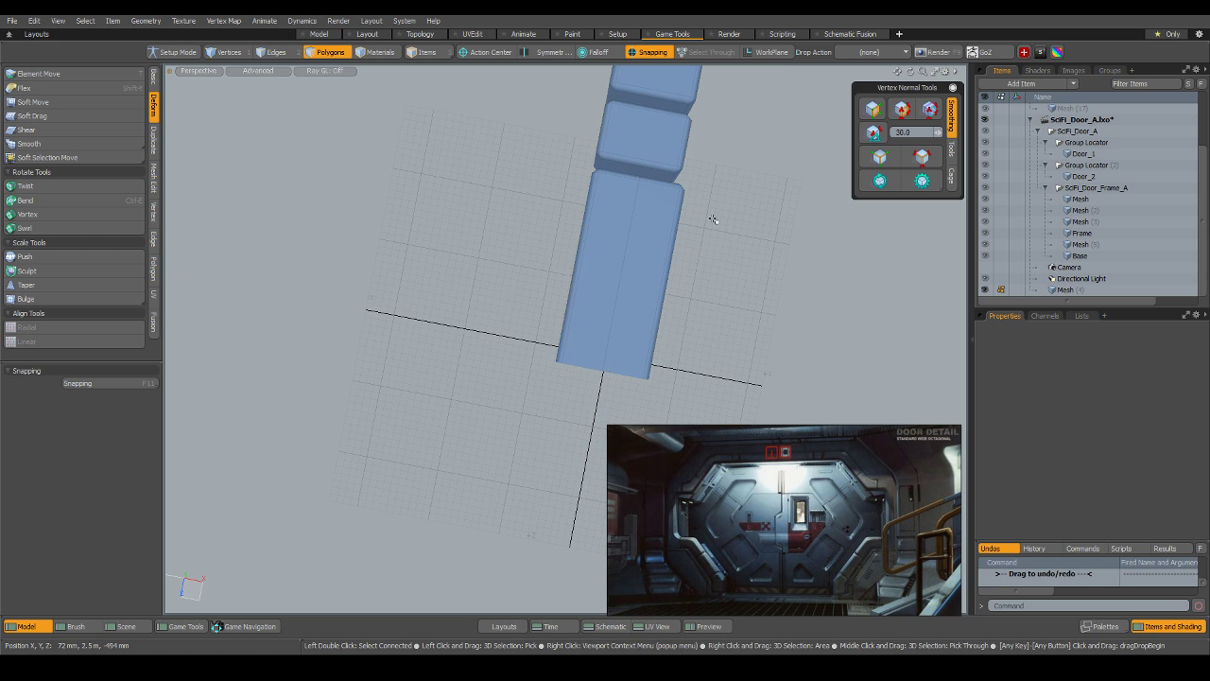
# Set the viewport shading to Default and move the vertices along the mirrored block's outer side slightly inward to narrow it.
pyautogui.keyDown('alt'); pyautogui.moveTo(716, 219); pyautogui.dragTo(722, 312); pyautogui.keyUp('alt')
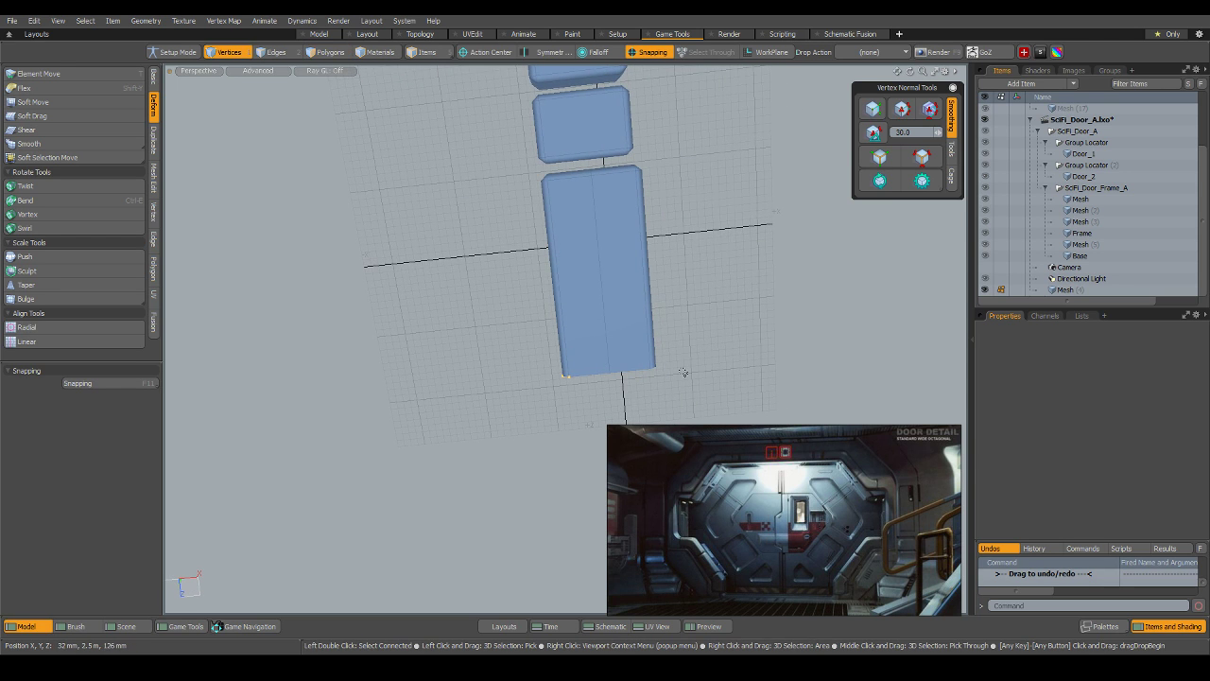
pyautogui.moveTo(741, 385); pyautogui.dragTo(621, 158, button='right')
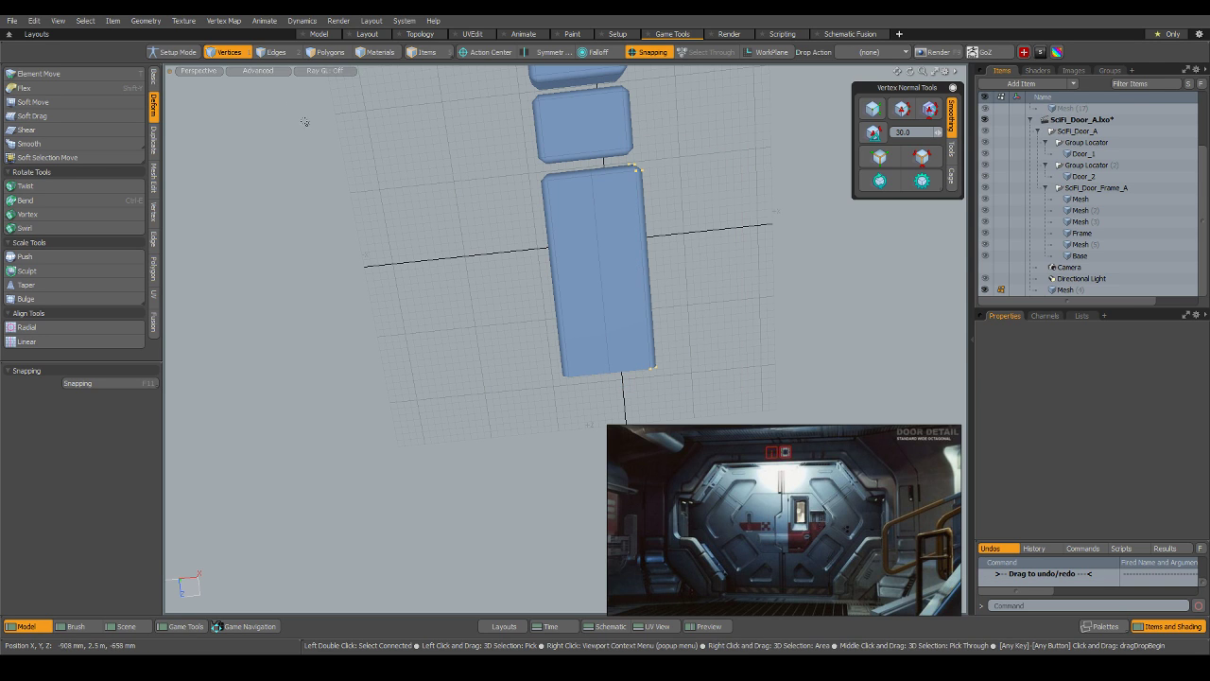
pyautogui.click(274, 76)
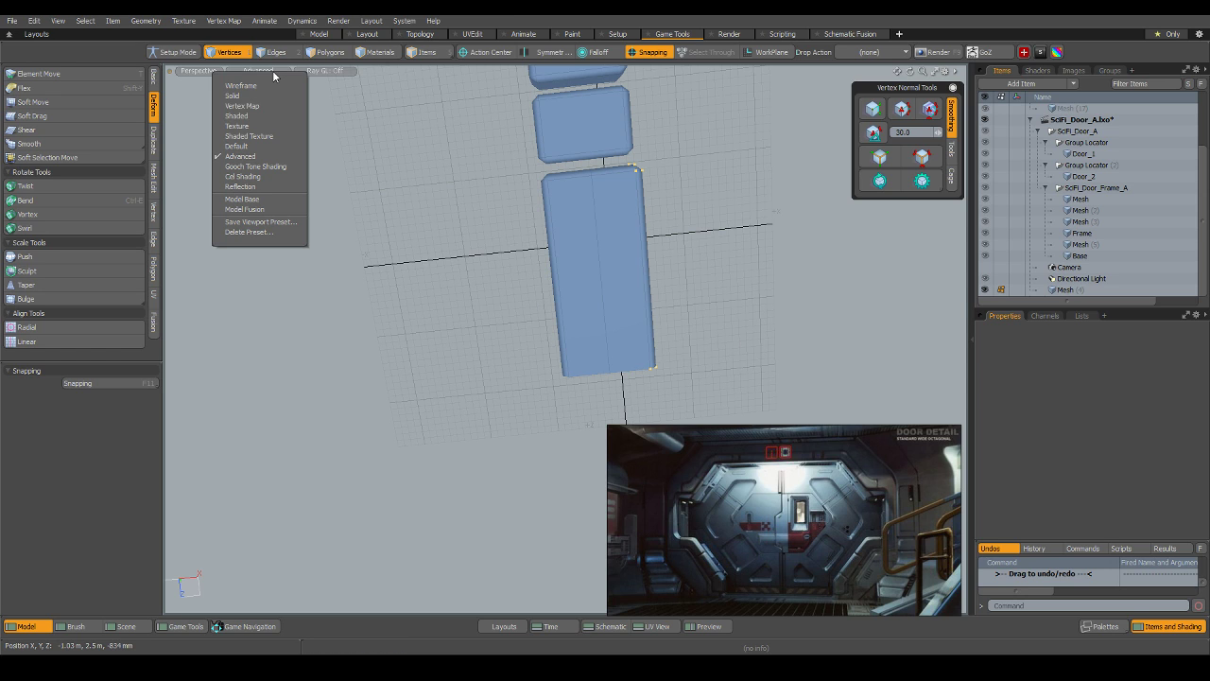
pyautogui.click(258, 156)
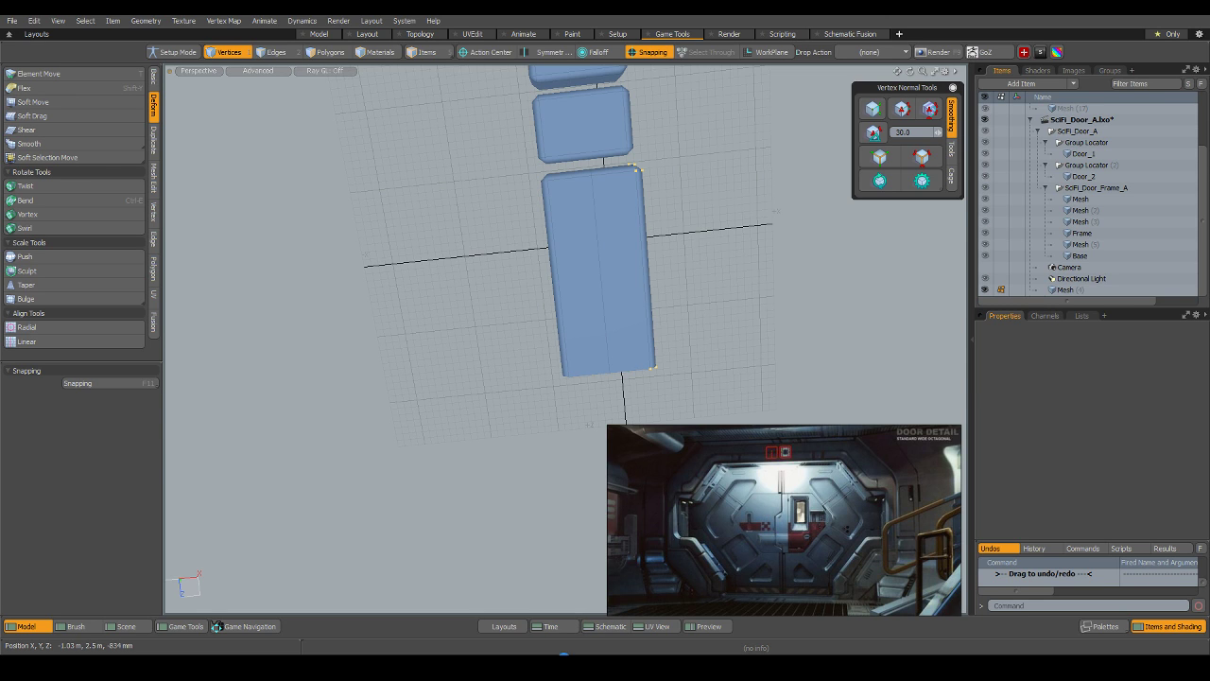
pyautogui.moveTo(572, 667)
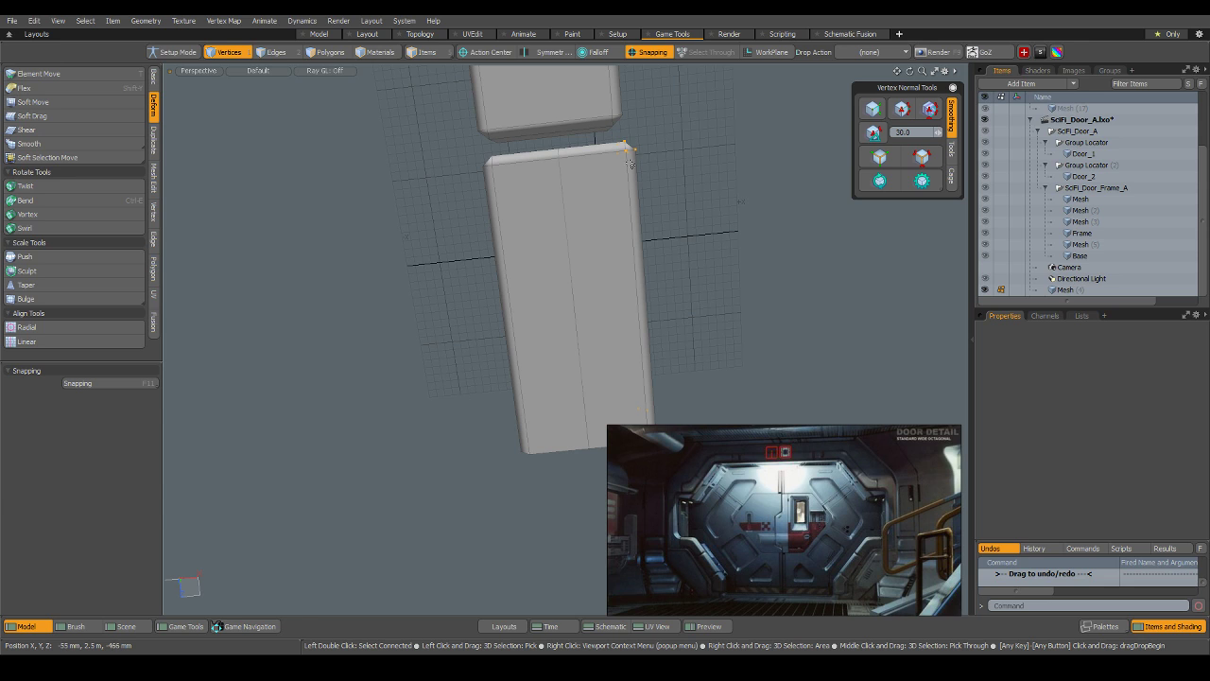
pyautogui.press('w')
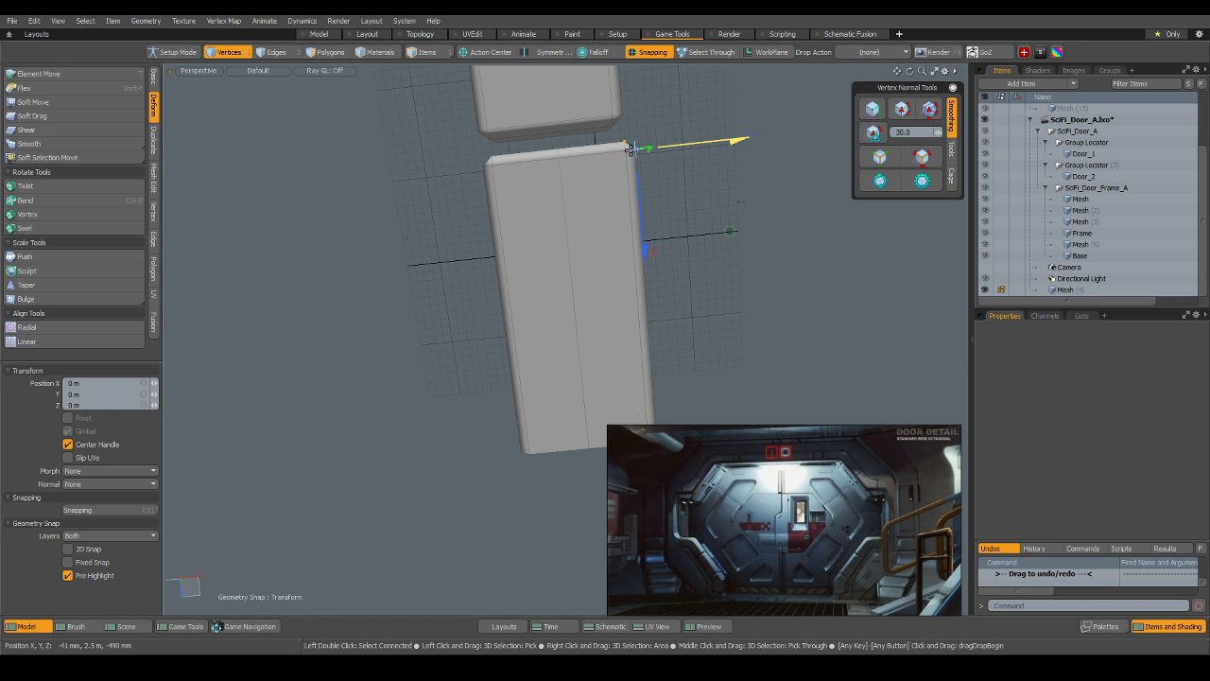
pyautogui.moveTo(631, 148); pyautogui.dragTo(620, 114)
pyautogui.press('q')
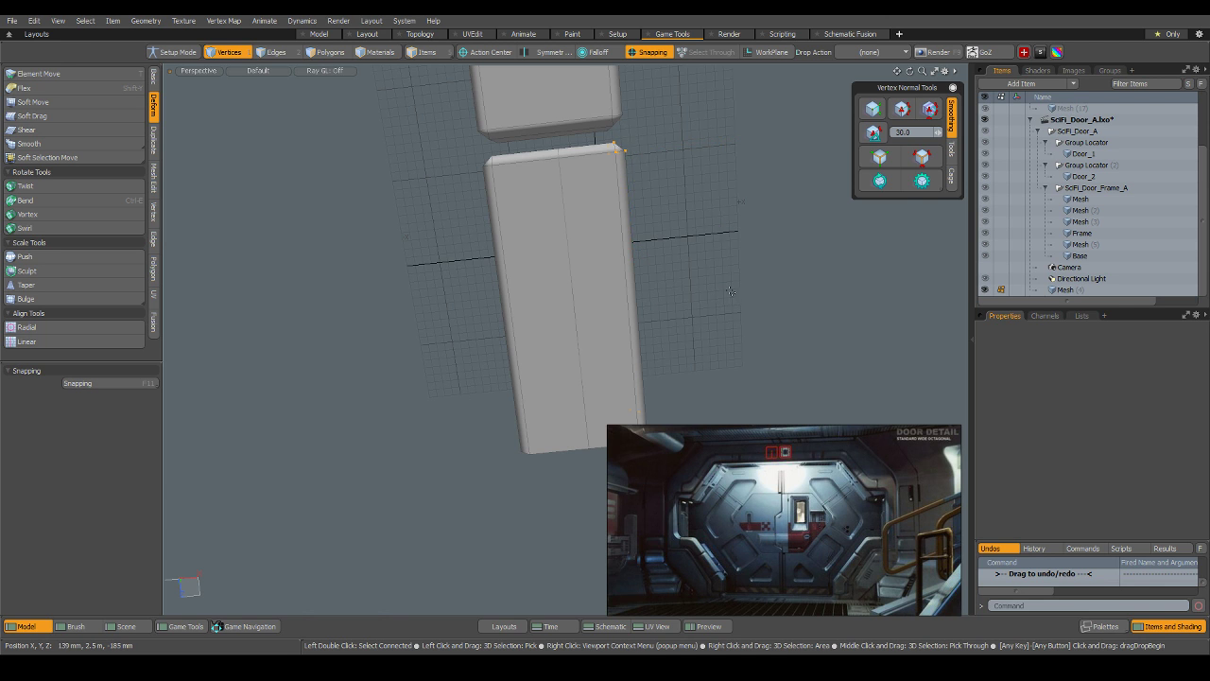
# Inspect the narrowed block against the neighbouring trim blocks in perspective and from the top view.
pyautogui.click(738, 292)
pyautogui.scroll(-5, 739, 292)
pyautogui.keyDown('alt'); pyautogui.moveTo(739, 292); pyautogui.dragTo(708, 176); pyautogui.keyUp('alt')
pyautogui.scroll(3, 652, 275)
pyautogui.keyDown('alt'); pyautogui.moveTo(653, 276); pyautogui.dragTo(802, 413); pyautogui.keyUp('alt')
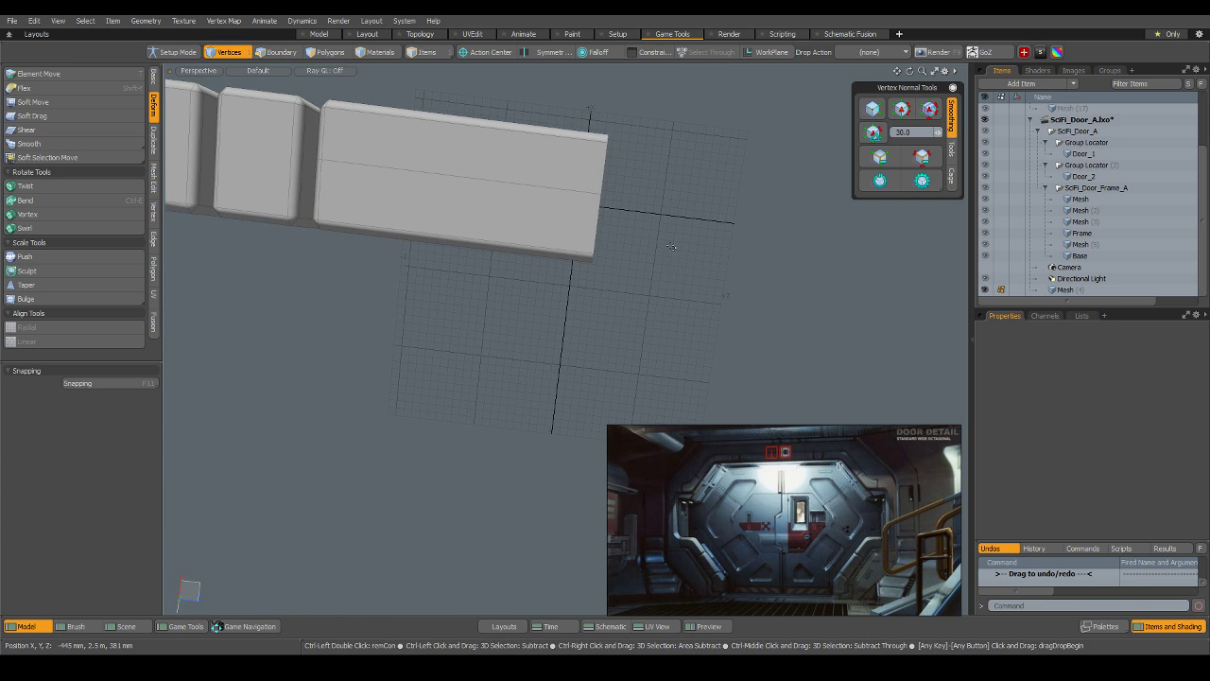
pyautogui.hotkey('ctrl', 'space')
pyautogui.click(707, 252)
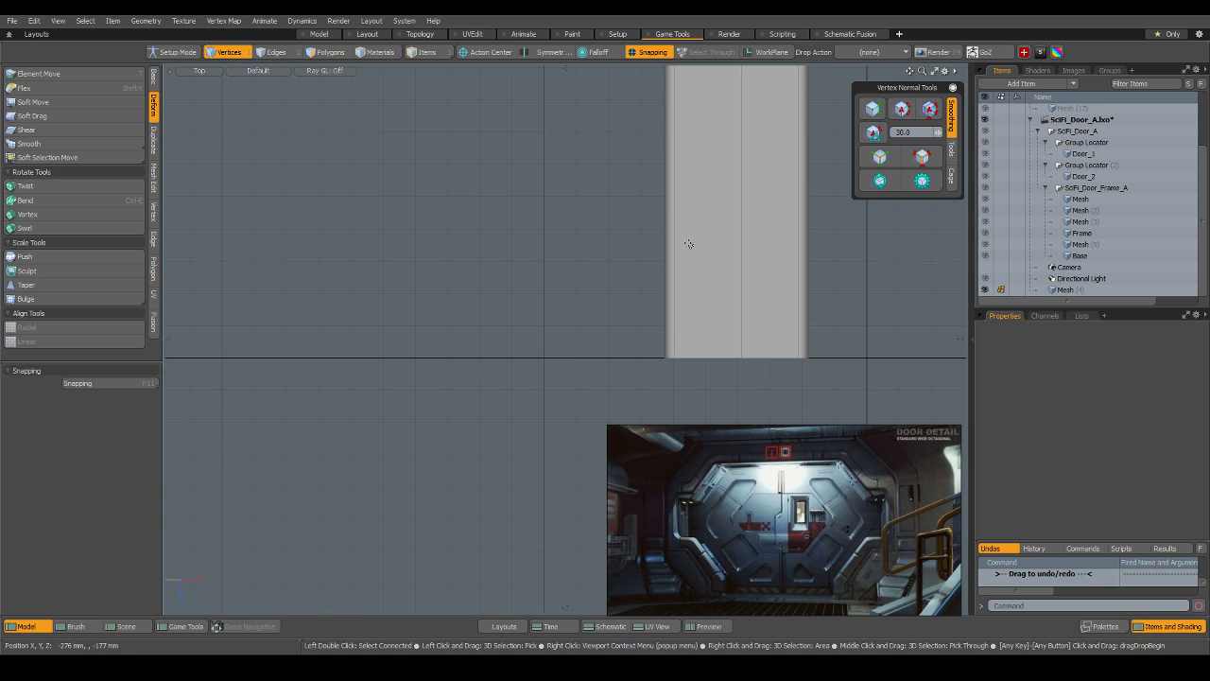
pyautogui.hotkey('ctrl', 'space')
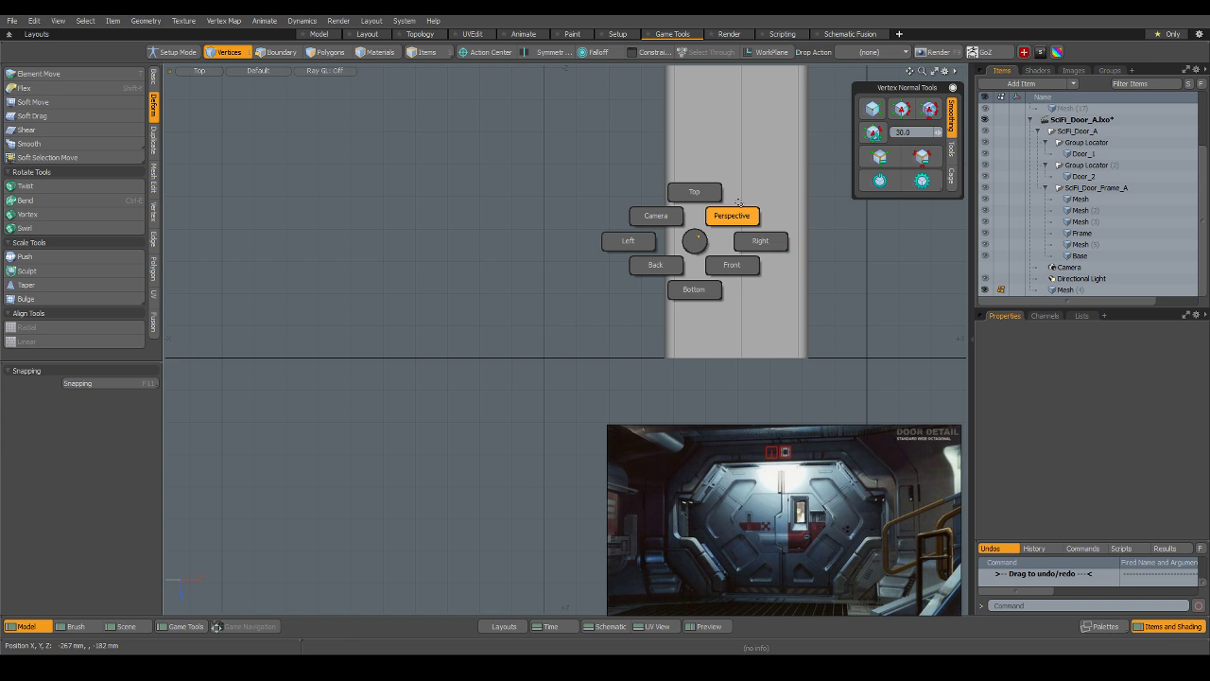
pyautogui.click(729, 209)
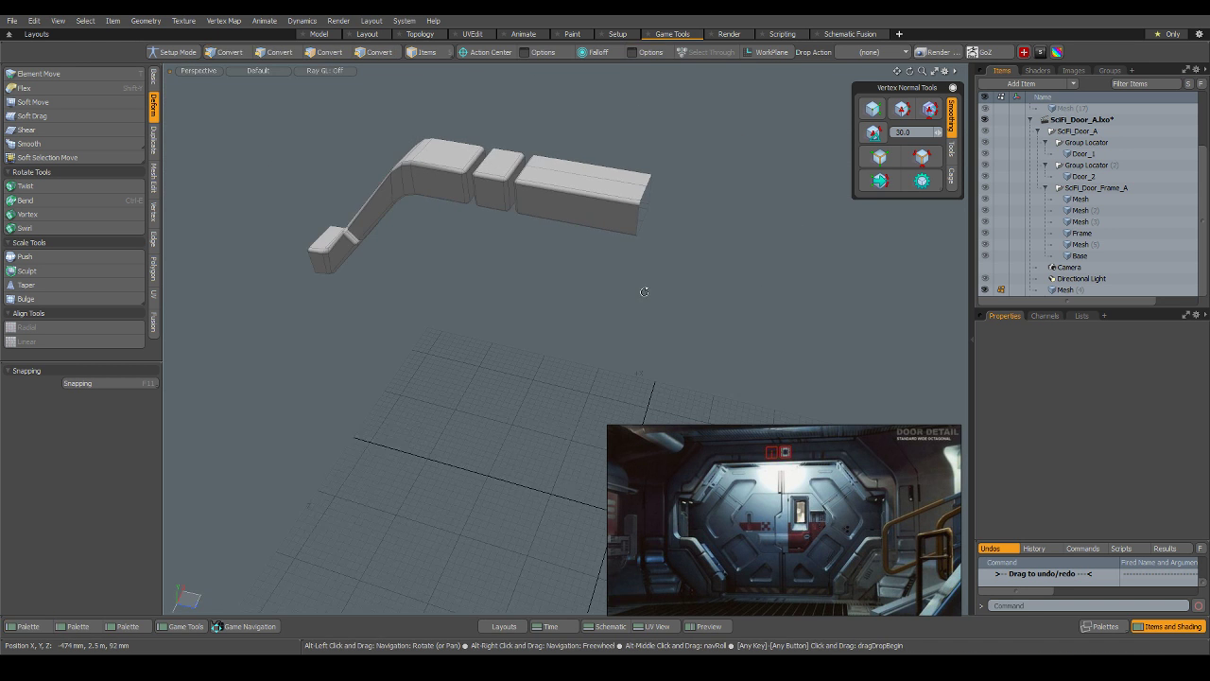
# Select all polygons of the upper trim half and mirror them across Z with the centre snapped to the open centre end.
pyautogui.press('3')
pyautogui.moveTo(257, 129); pyautogui.dragTo(724, 444, button='right')
pyautogui.scroll(2, 675, 193)
pyautogui.rightClick(676, 190)
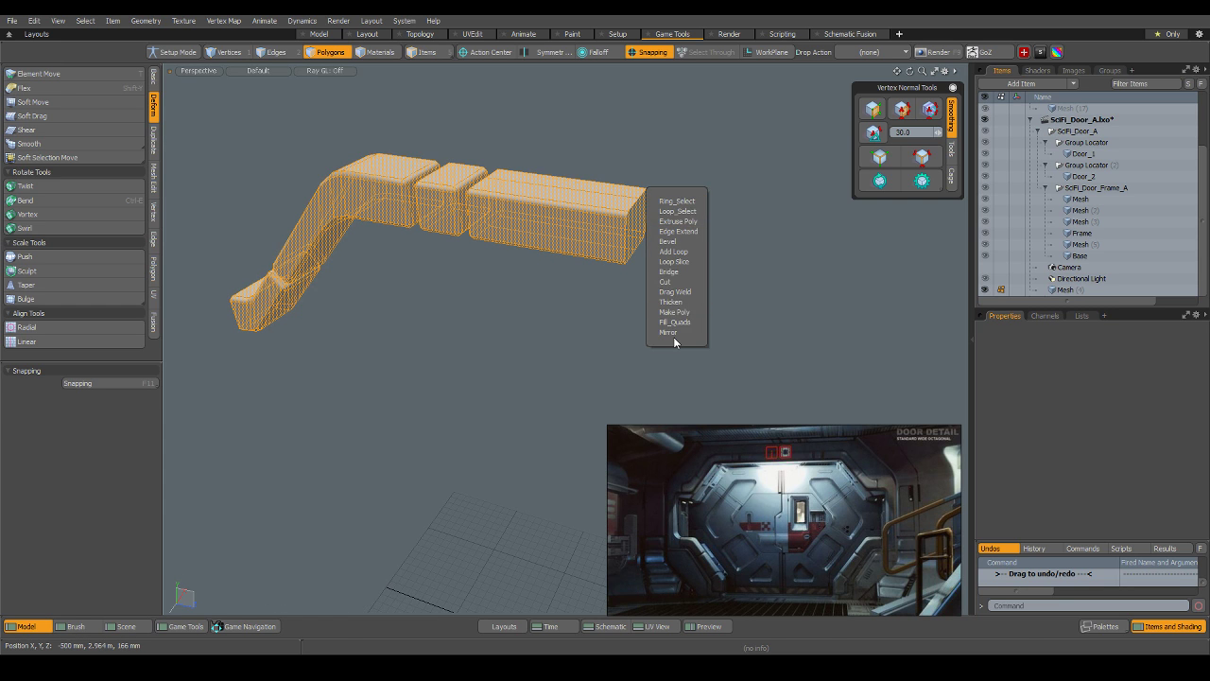
pyautogui.click(676, 338)
pyautogui.click(626, 212)
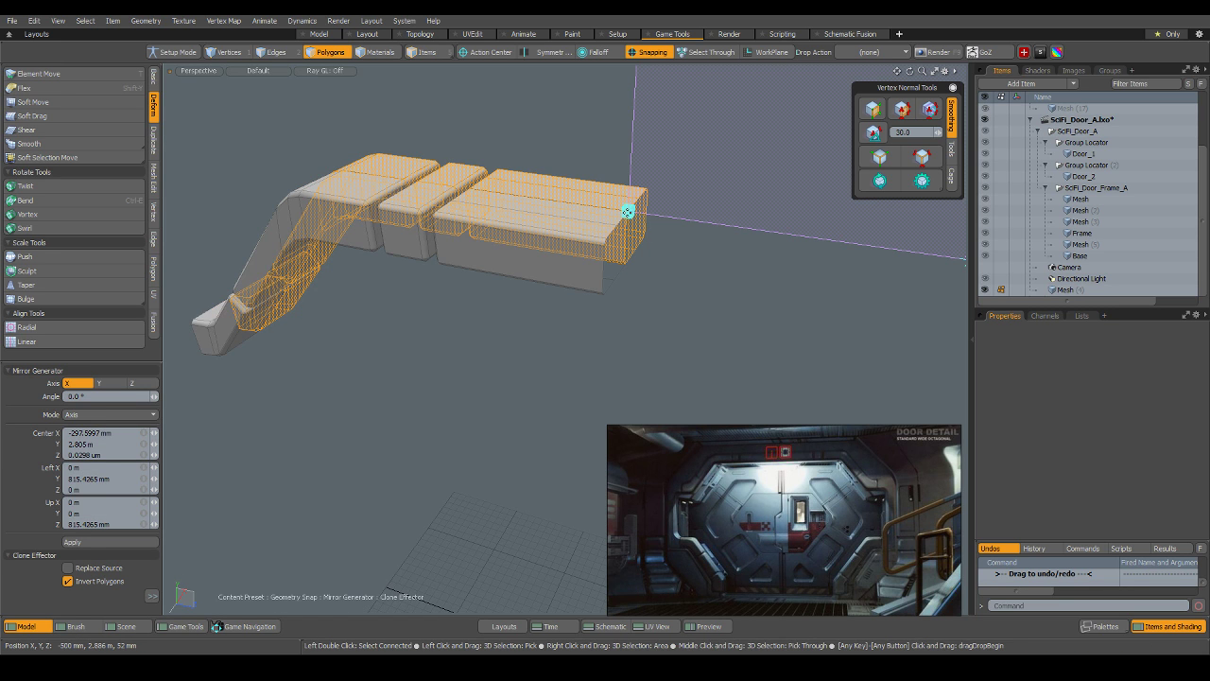
pyautogui.click(125, 383)
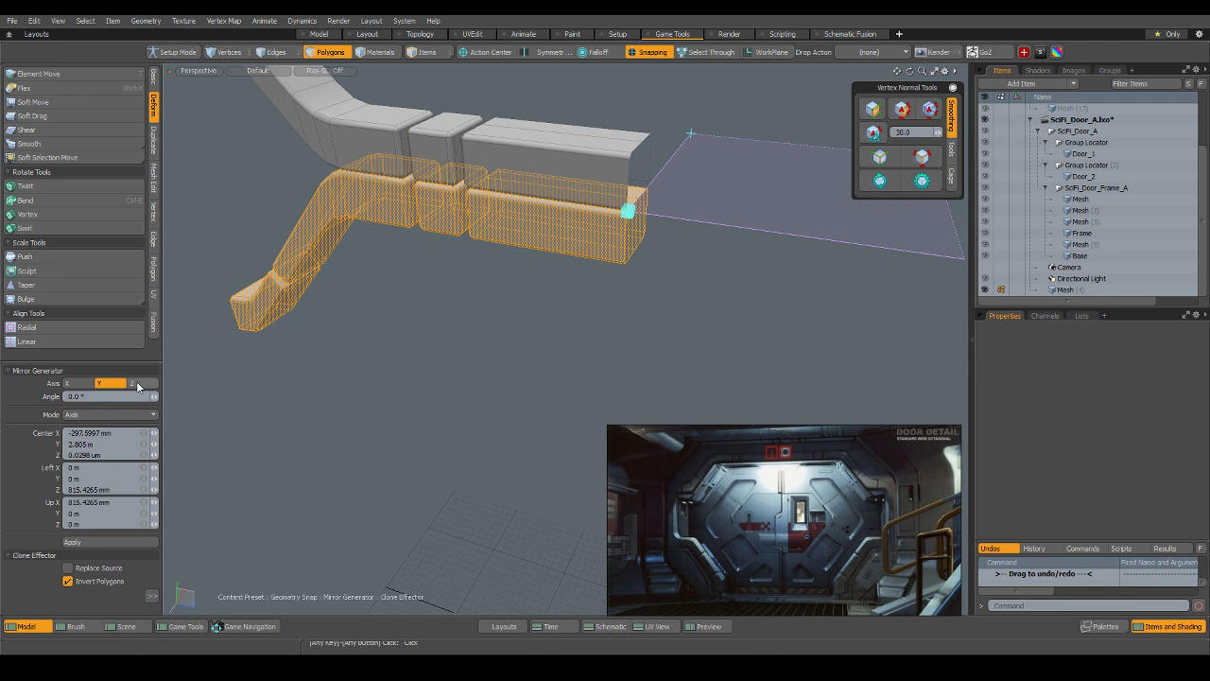
pyautogui.click(138, 384)
pyautogui.press('space')
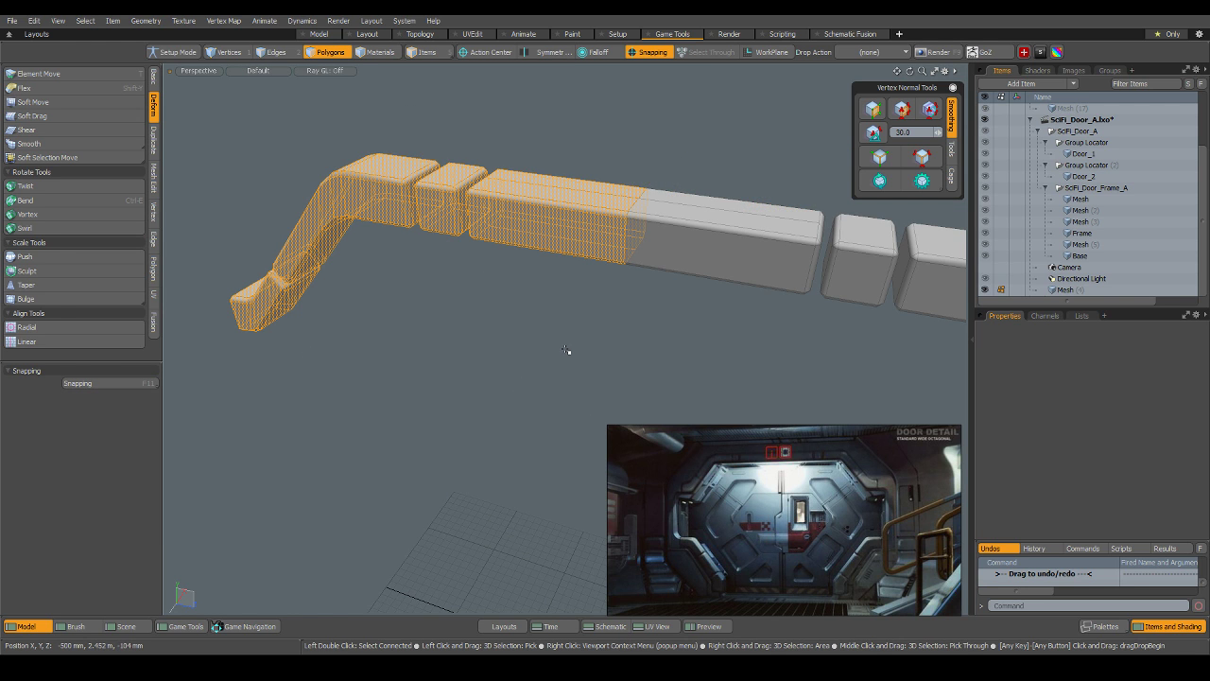
# Return to item mode, unhide the rest of the door, and check the full upper trim against the frame.
pyautogui.click(570, 351)
pyautogui.scroll(-5, 526, 305)
pyautogui.keyDown('alt'); pyautogui.moveTo(526, 304); pyautogui.dragTo(620, 333); pyautogui.keyUp('alt')
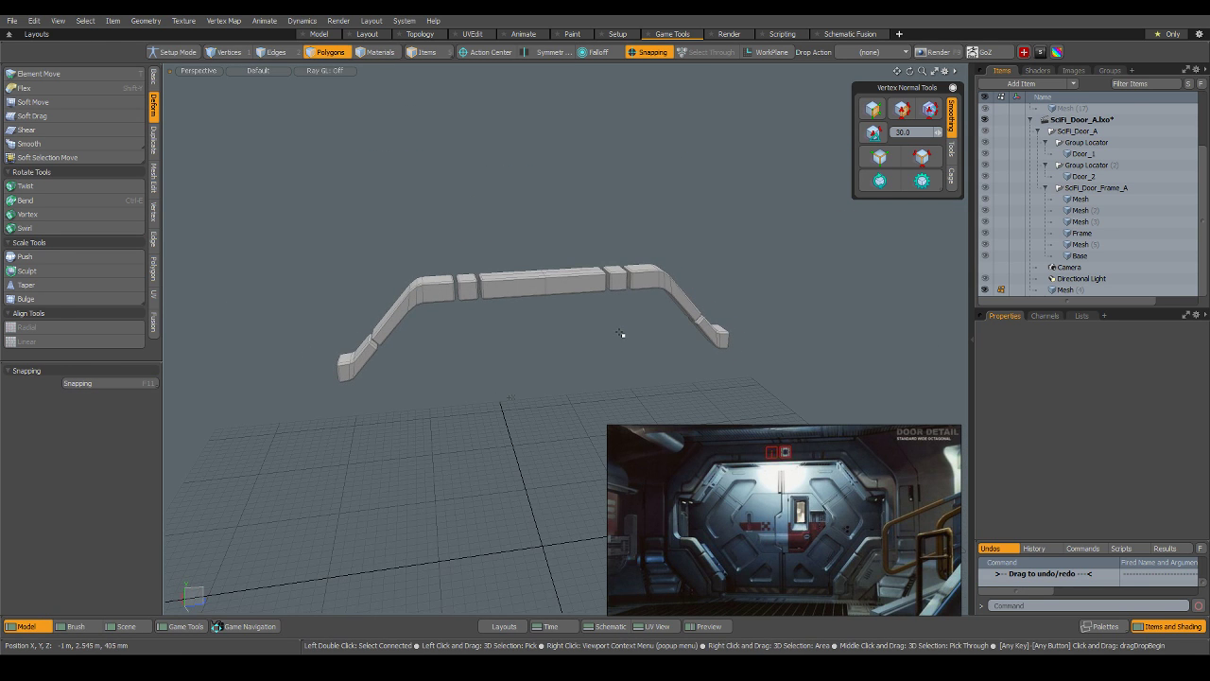
pyautogui.press('5')
pyautogui.press('u')
pyautogui.keyDown('alt'); pyautogui.moveTo(532, 327); pyautogui.dragTo(618, 284); pyautogui.keyUp('alt')
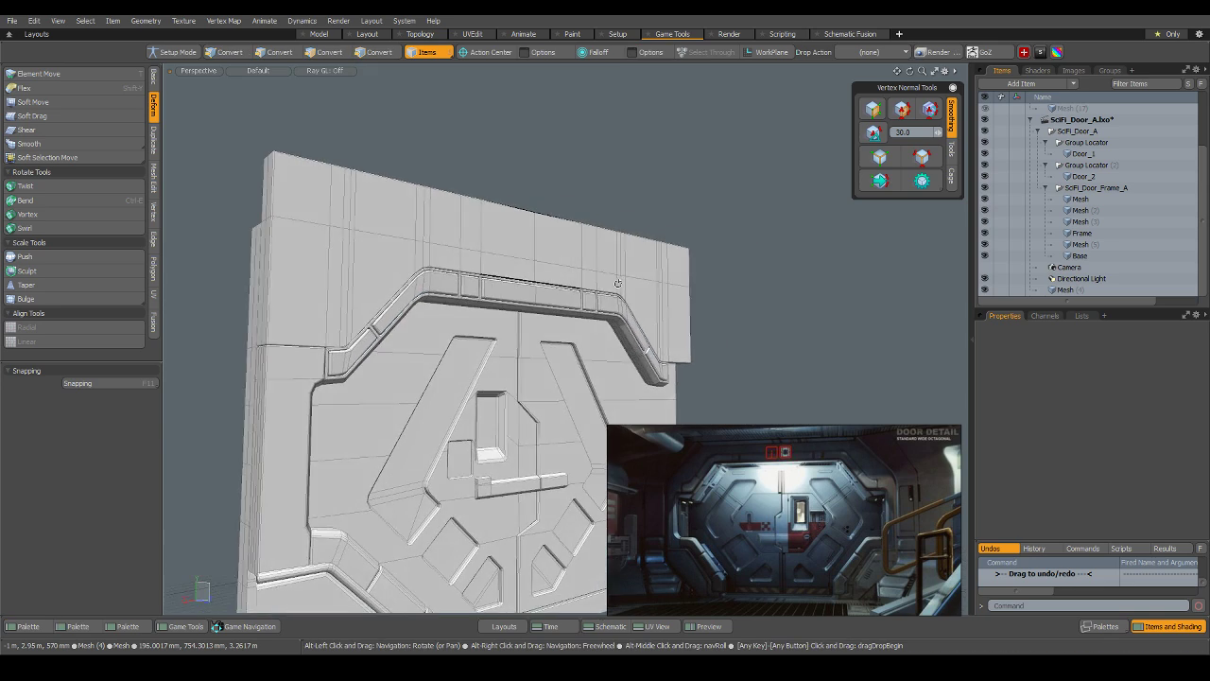
pyautogui.keyDown('alt'); pyautogui.keyDown('shift'); pyautogui.moveTo(482, 388); pyautogui.dragTo(444, 312); pyautogui.keyUp('shift'); pyautogui.keyUp('alt')
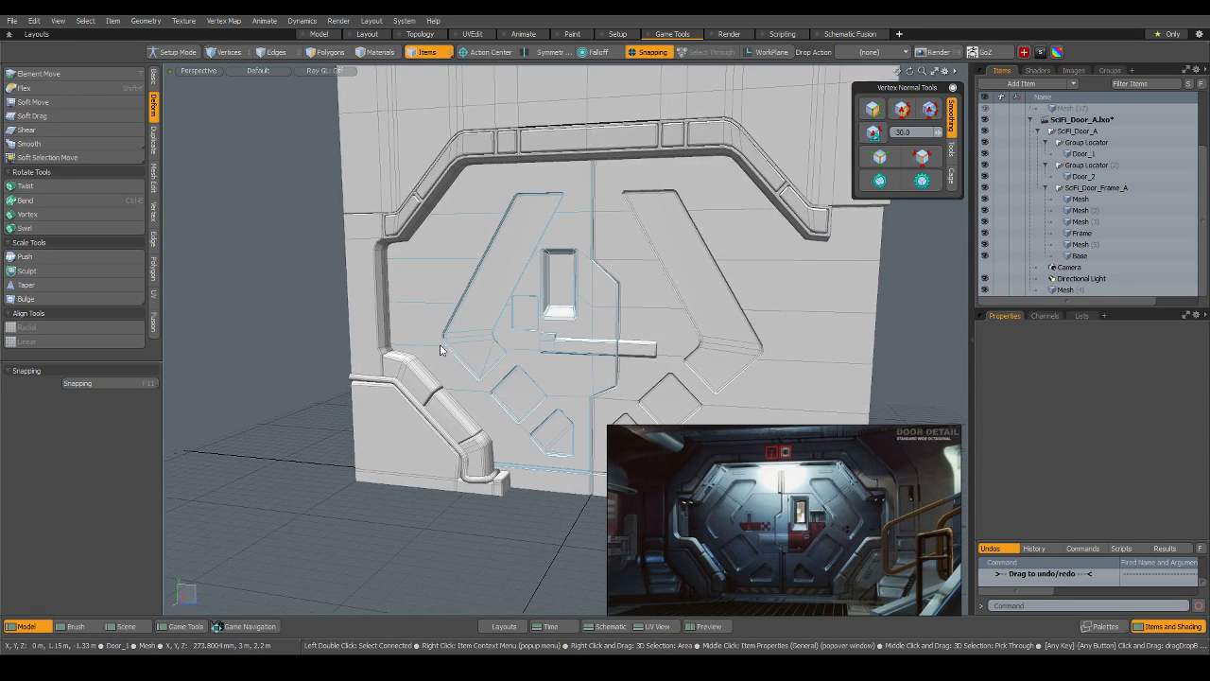
# Select the Frame mesh and mirror its polygons across Z, moving the mirror centre to the middle of the door.
pyautogui.click(371, 270)
pyautogui.keyDown('alt'); pyautogui.moveTo(371, 270); pyautogui.dragTo(517, 258); pyautogui.keyUp('alt')
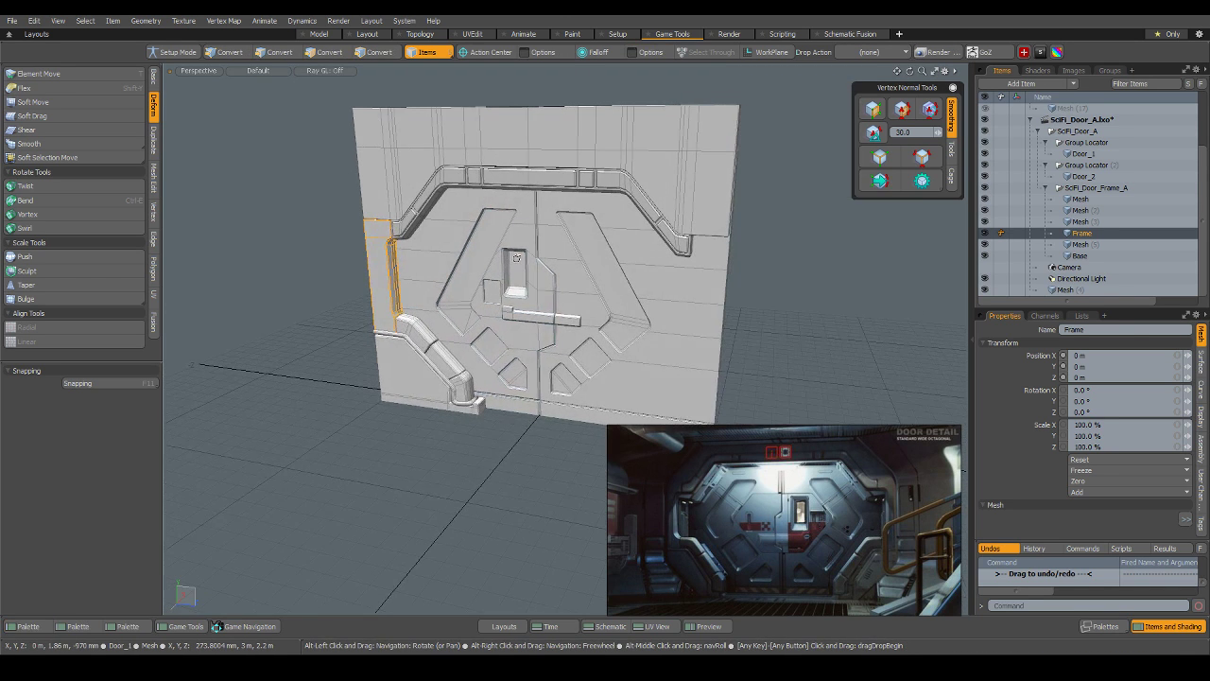
pyautogui.scroll(3, 491, 376)
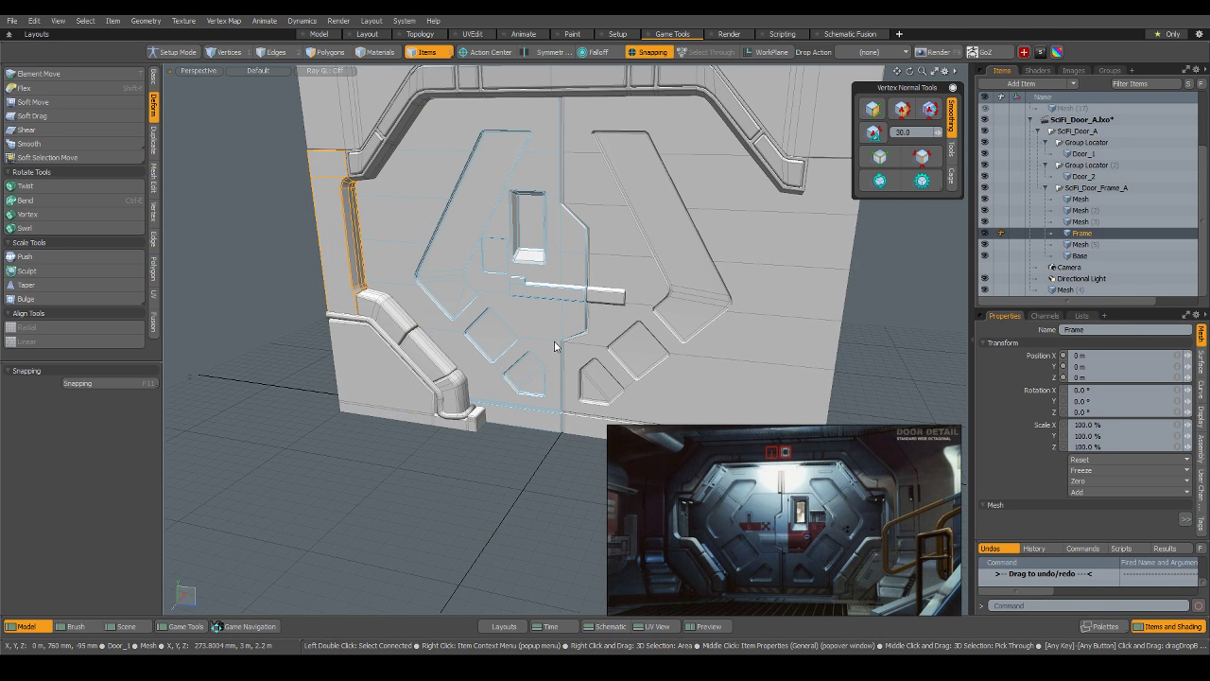
pyautogui.press('s')
pyautogui.click(609, 280)
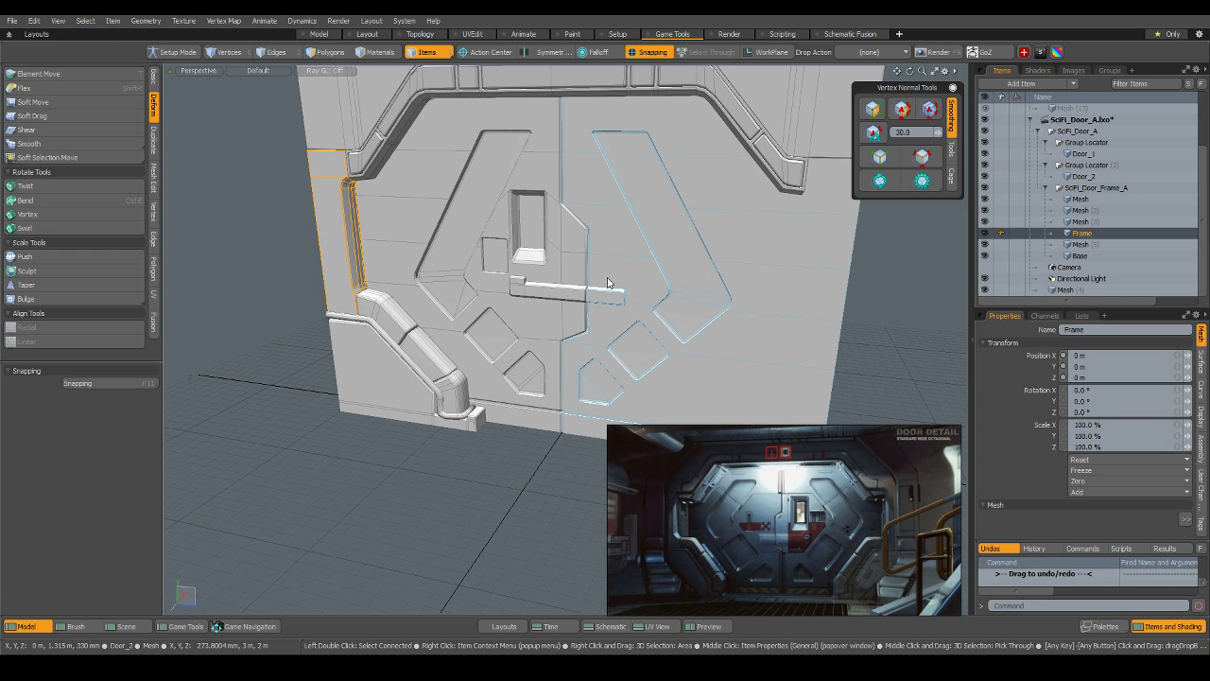
pyautogui.press('3')
pyautogui.rightClick(608, 283)
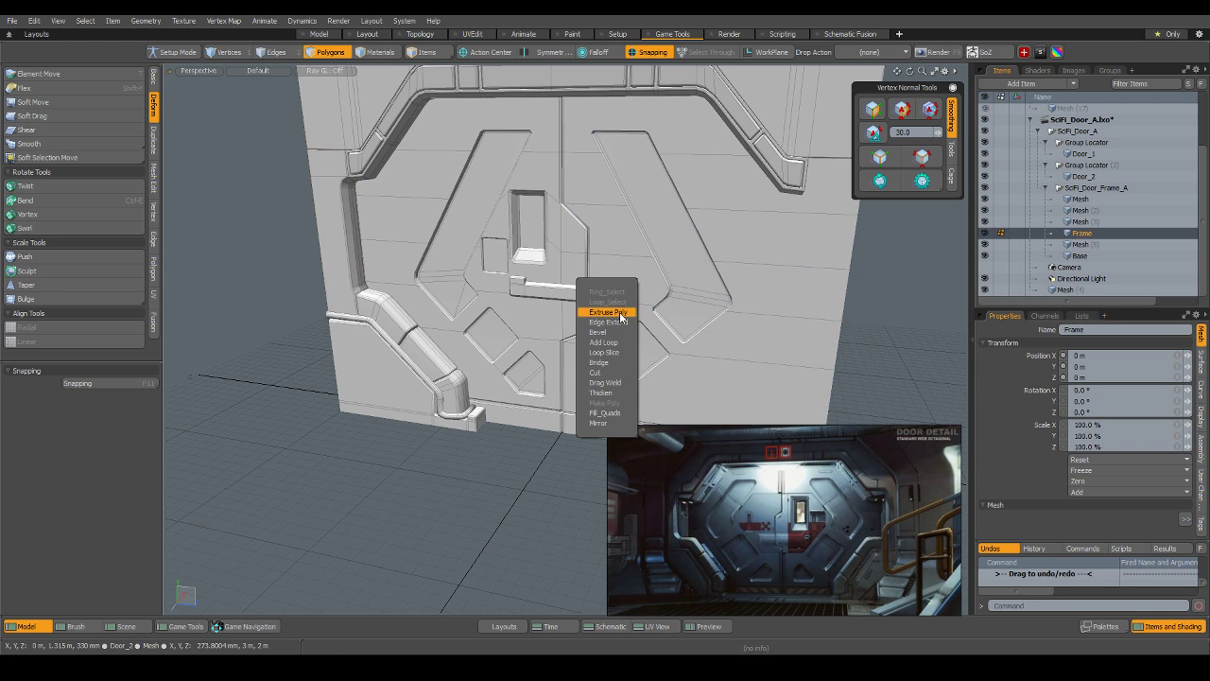
pyautogui.click(613, 423)
pyautogui.click(526, 484)
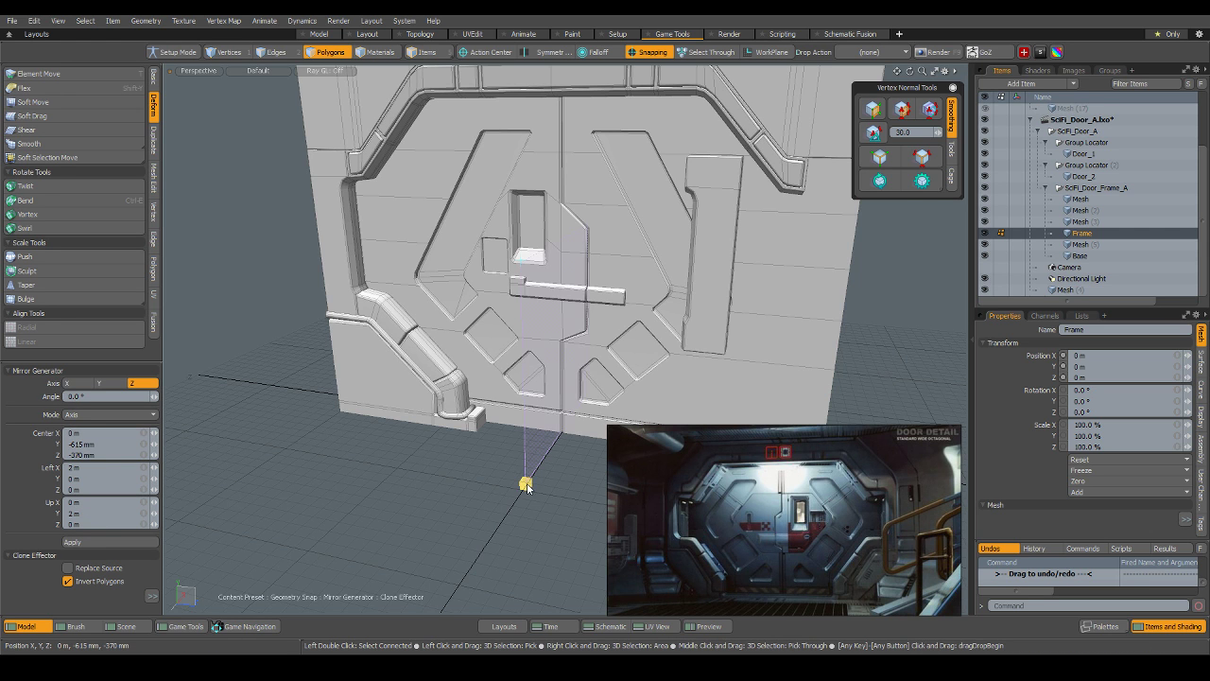
pyautogui.keyDown('alt'); pyautogui.moveTo(539, 511); pyautogui.dragTo(407, 459); pyautogui.keyUp('alt')
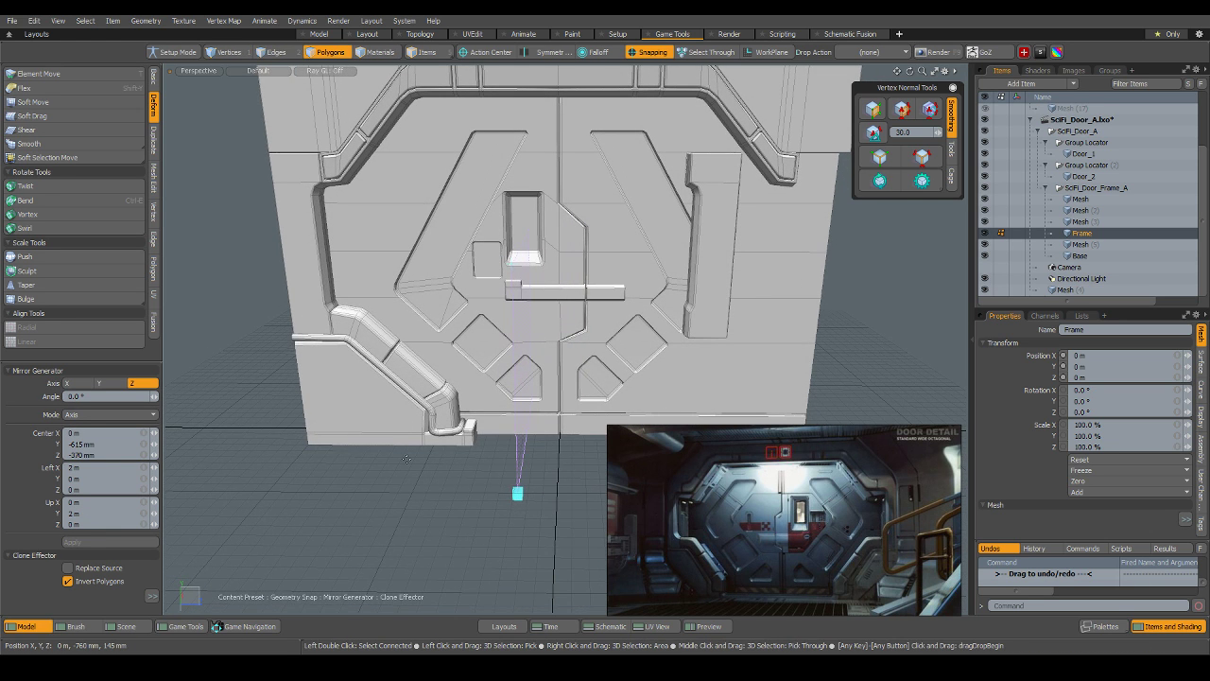
pyautogui.moveTo(521, 501); pyautogui.dragTo(560, 436)
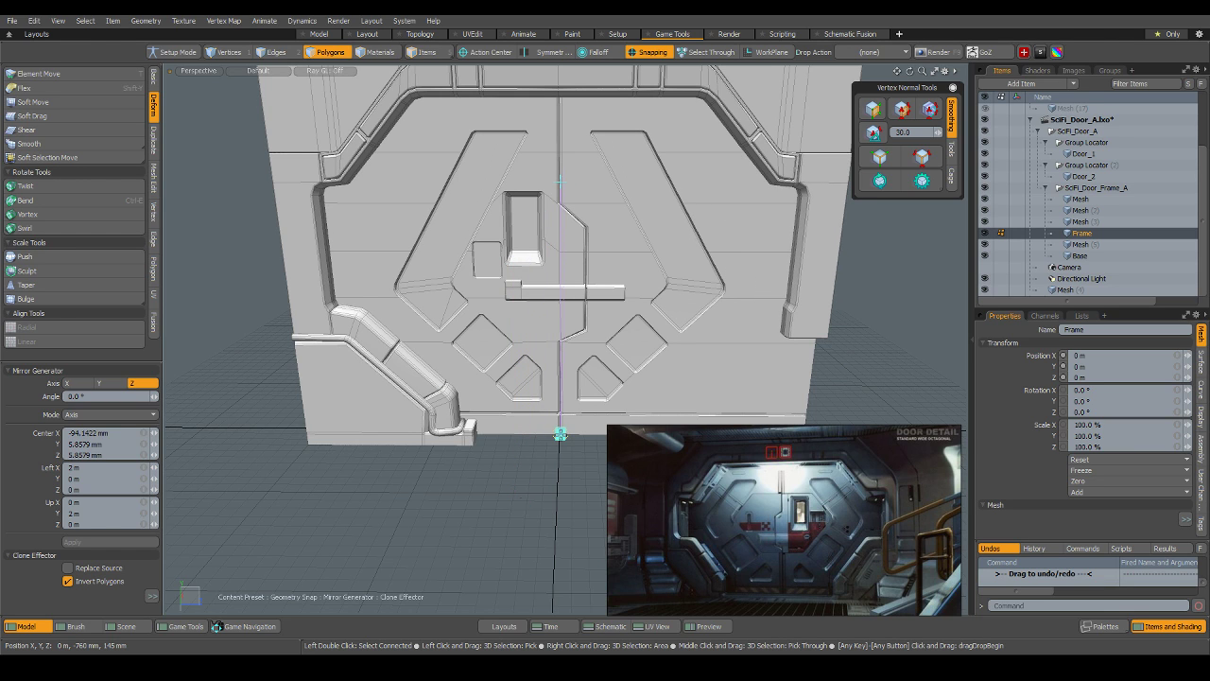
# Switch snapping from Vertex to Grid, snap the mirror centre to Z 0 m, and finish the Frame mirror in item mode.
pyautogui.keyDown('ctrl'); pyautogui.click(649, 52); pyautogui.keyUp('ctrl')
pyautogui.click(651, 154)
pyautogui.click(653, 167)
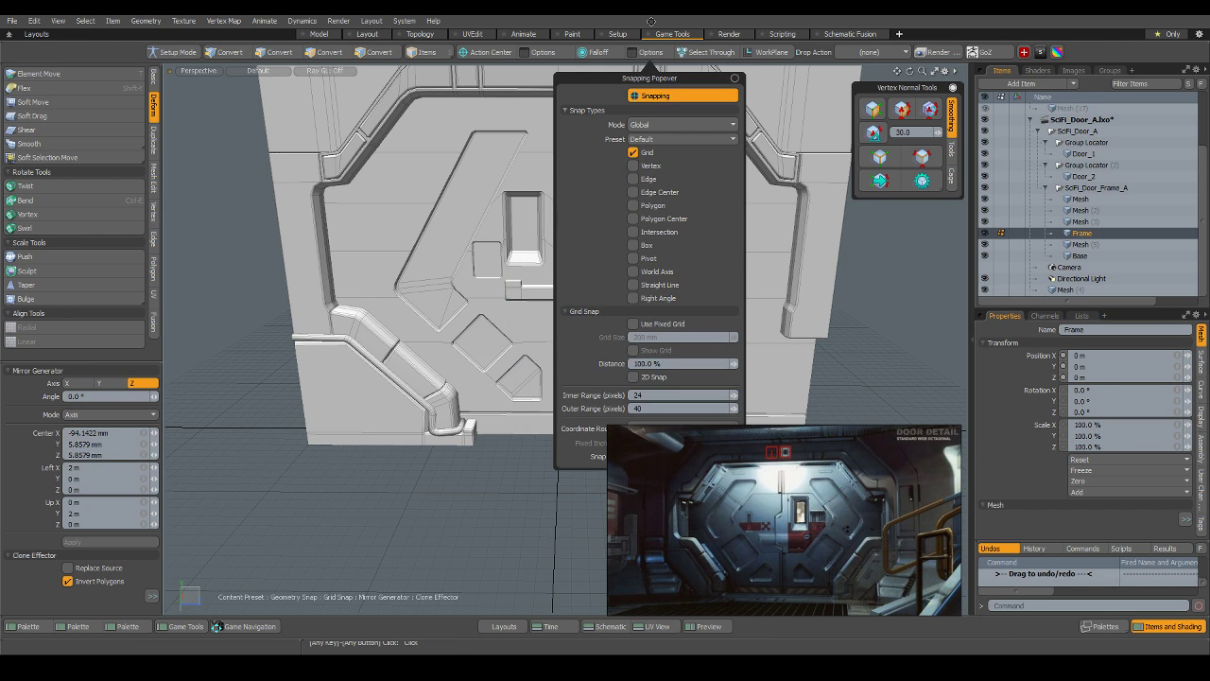
pyautogui.moveTo(561, 434); pyautogui.dragTo(558, 445)
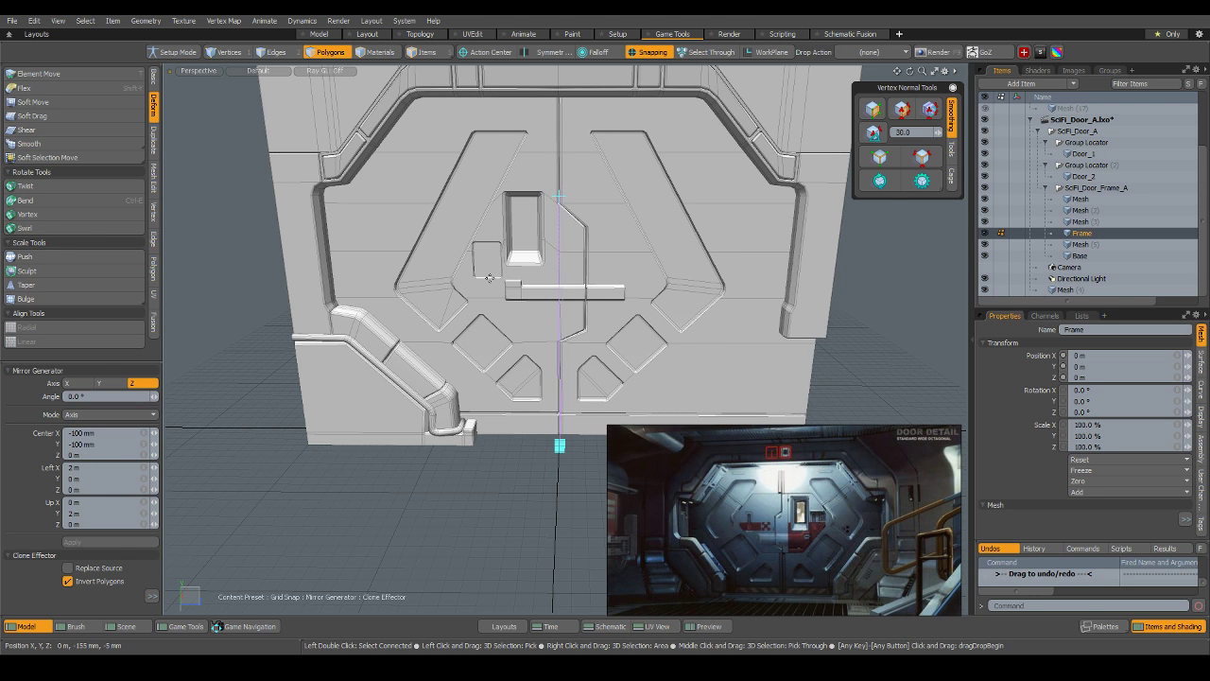
pyautogui.press('5')
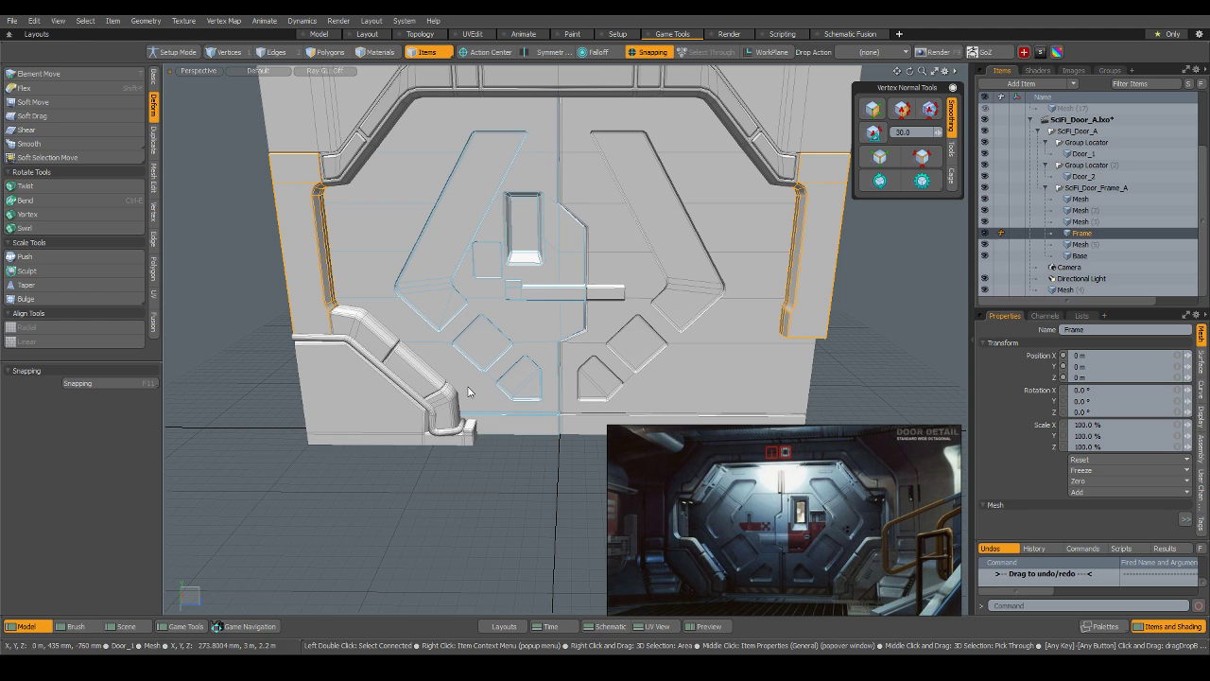
# Select the lower pipe, trim strip and Base meshes and mirror their polygons across Z with the centre at Z 0 m.
pyautogui.click(413, 374)
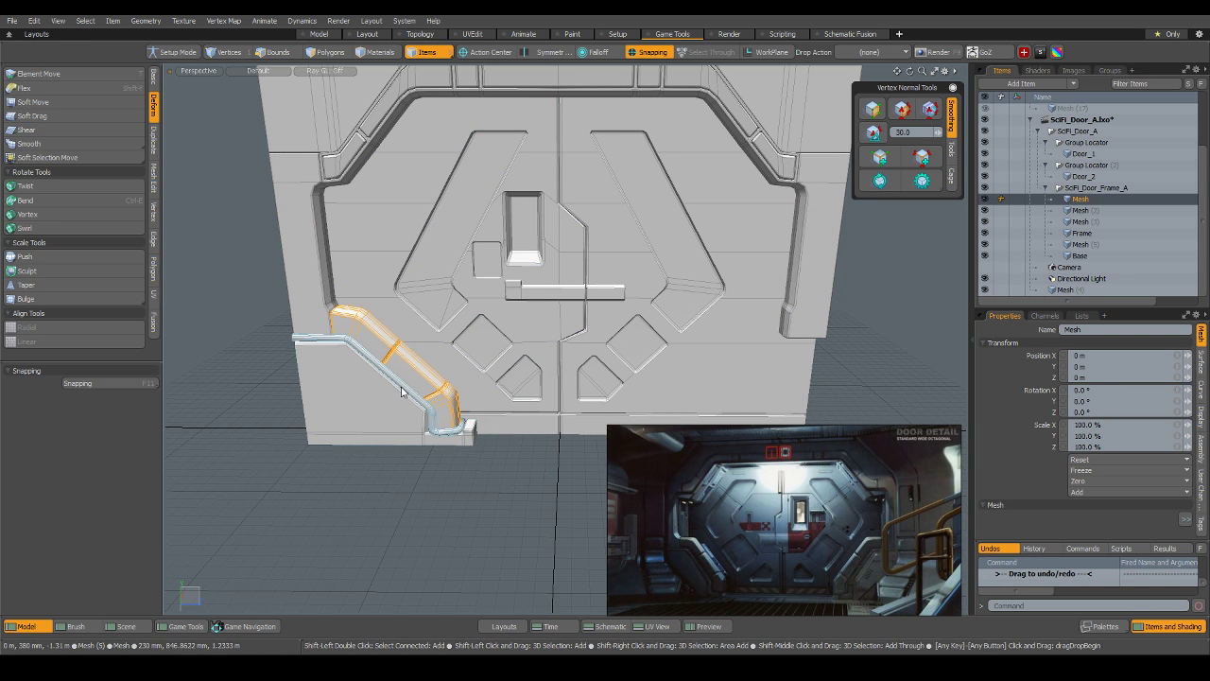
pyautogui.keyDown('shift'); pyautogui.click(401, 387); pyautogui.keyUp('shift')
pyautogui.keyDown('shift'); pyautogui.click(395, 406); pyautogui.keyUp('shift')
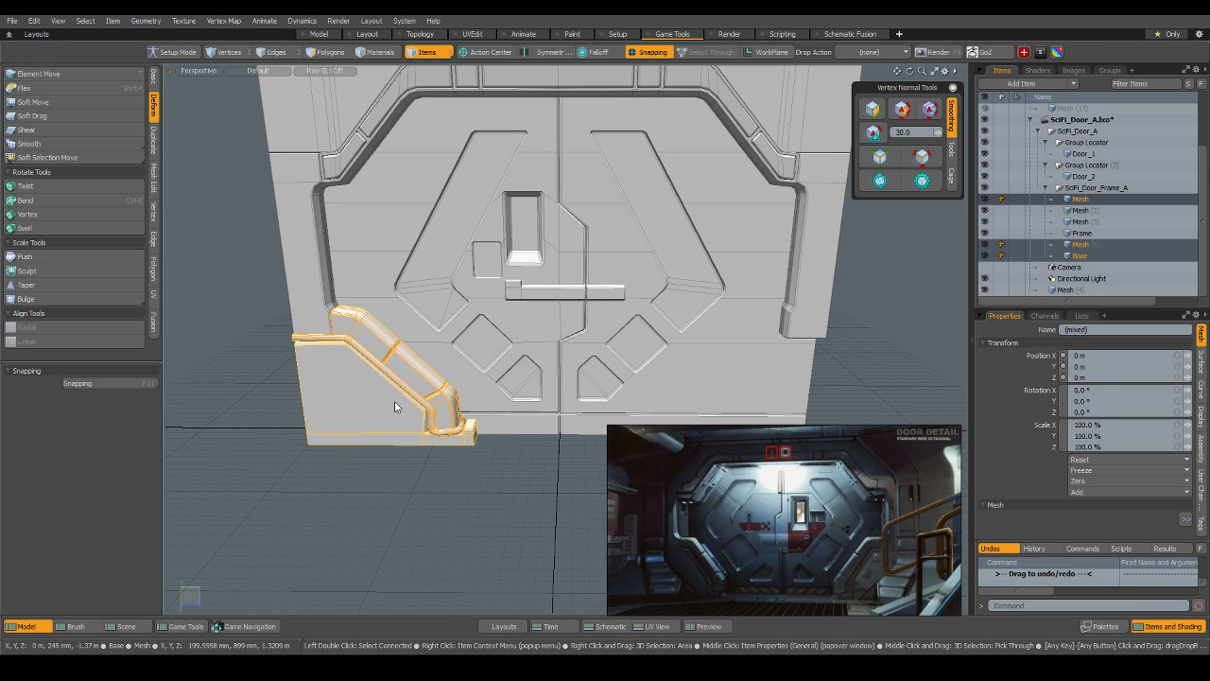
pyautogui.press('s')
pyautogui.click(619, 284)
pyautogui.press('3')
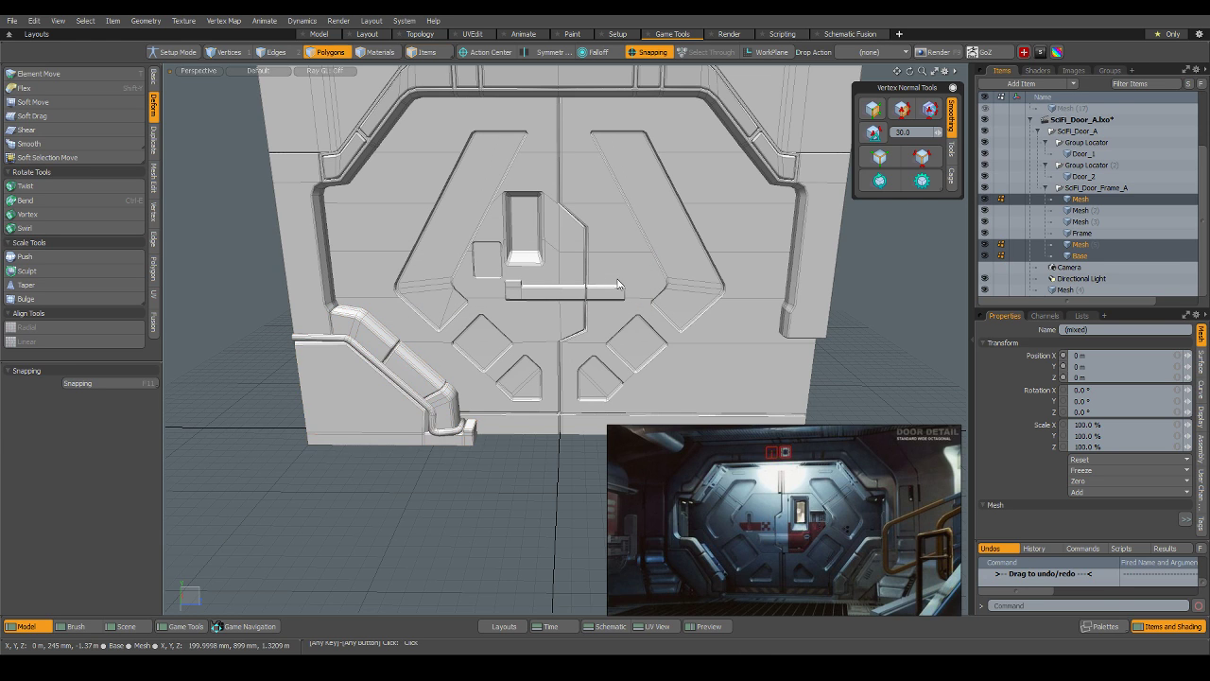
pyautogui.rightClick(619, 286)
pyautogui.click(617, 432)
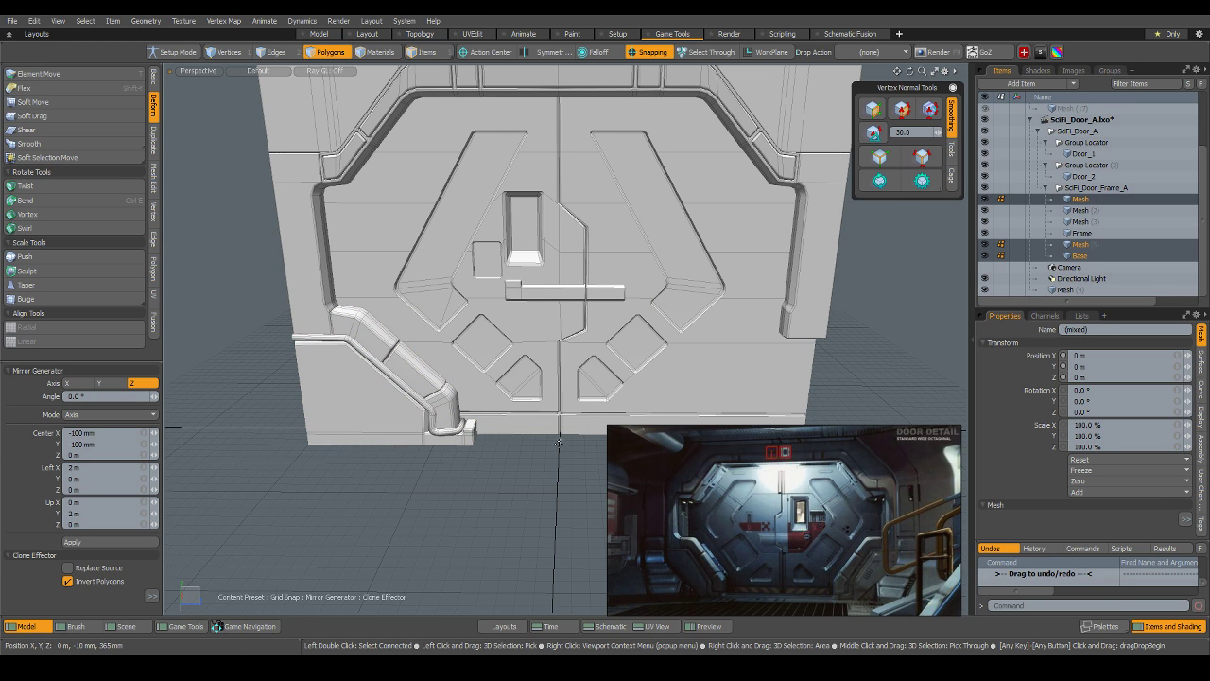
pyautogui.click(558, 439)
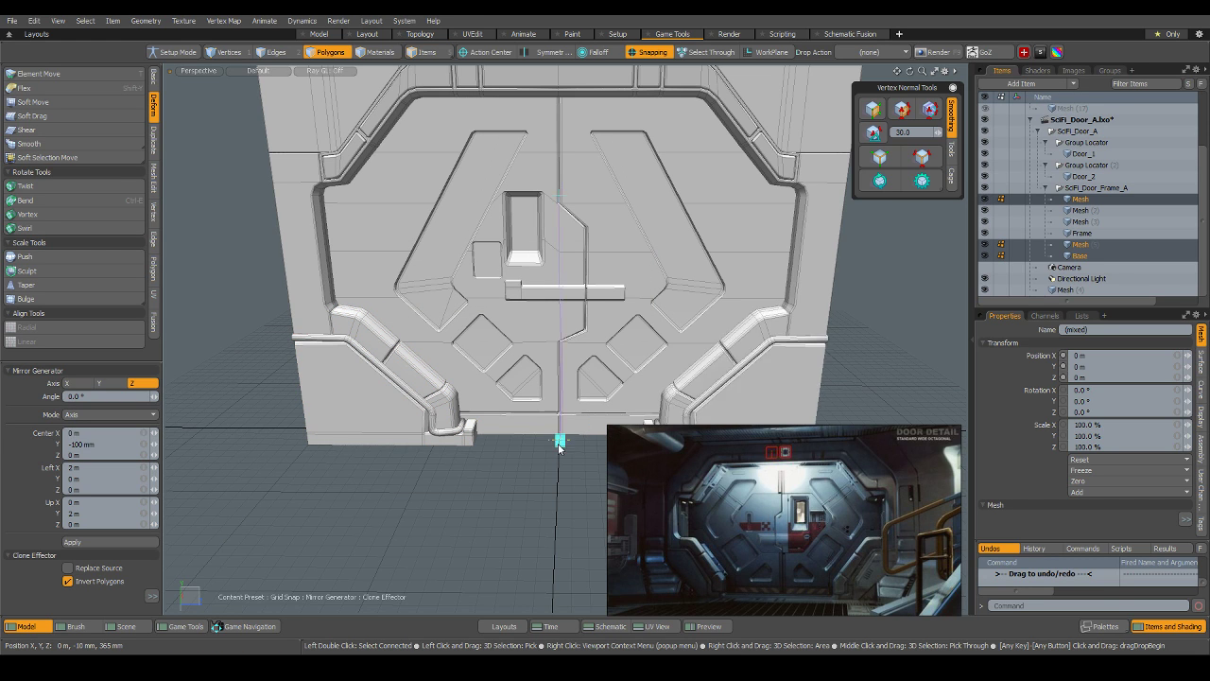
pyautogui.press('q')
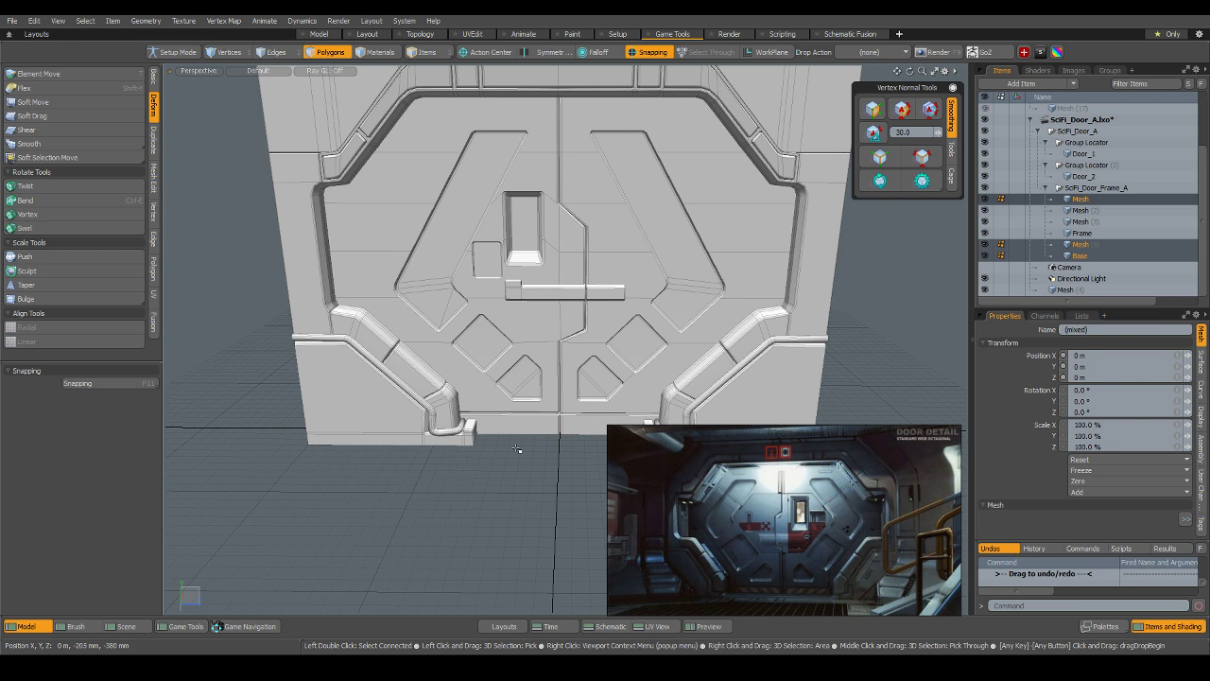
# Examine the mirrored lower pipes and base against the whole door from several angles.
pyautogui.keyDown('alt'); pyautogui.moveTo(541, 454); pyautogui.dragTo(570, 421); pyautogui.keyUp('alt')
pyautogui.scroll(-3, 486, 395)
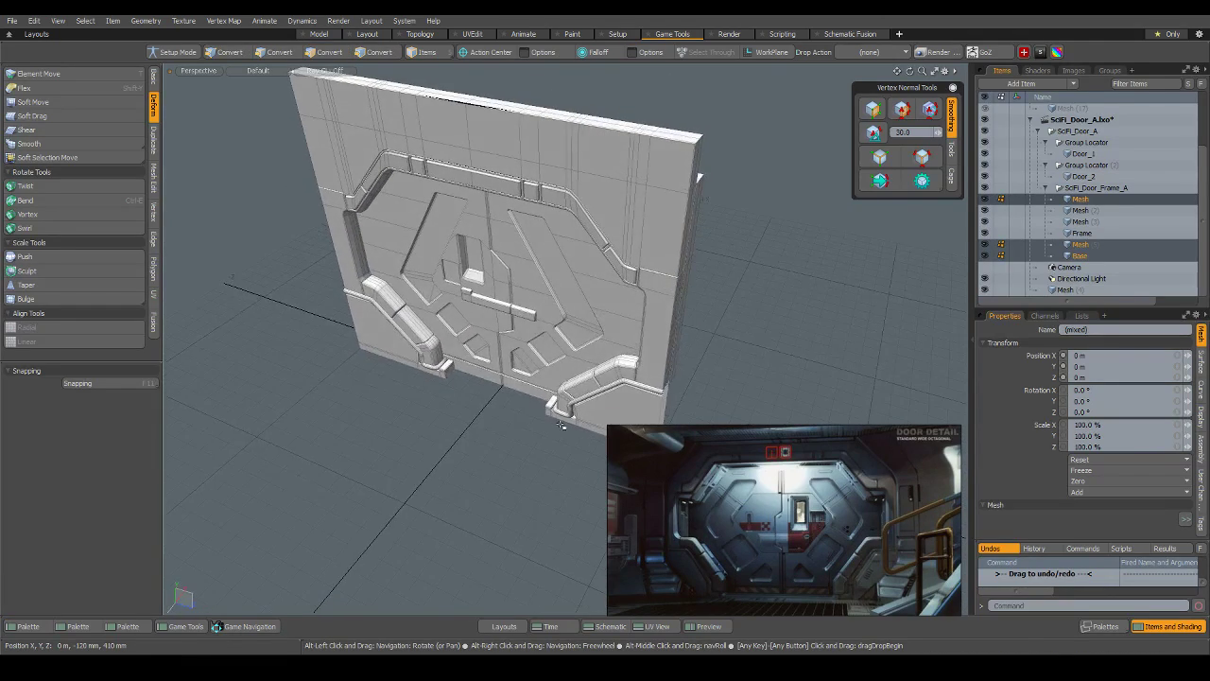
pyautogui.scroll(-3, 479, 327)
pyautogui.scroll(3, 478, 338)
pyautogui.keyDown('alt'); pyautogui.moveTo(476, 349); pyautogui.dragTo(463, 348); pyautogui.keyUp('alt')
pyautogui.keyDown('alt'); pyautogui.keyDown('shift'); pyautogui.moveTo(548, 319); pyautogui.dragTo(539, 376); pyautogui.keyUp('shift'); pyautogui.keyUp('alt')
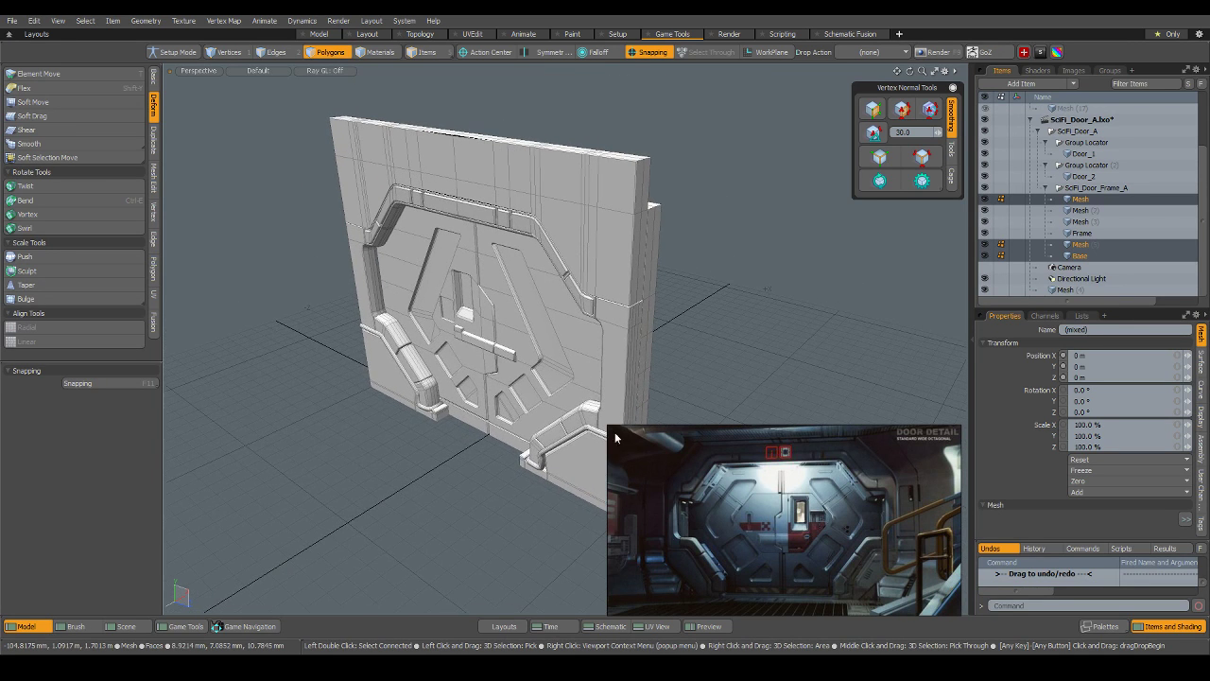
pyautogui.scroll(3, 463, 383)
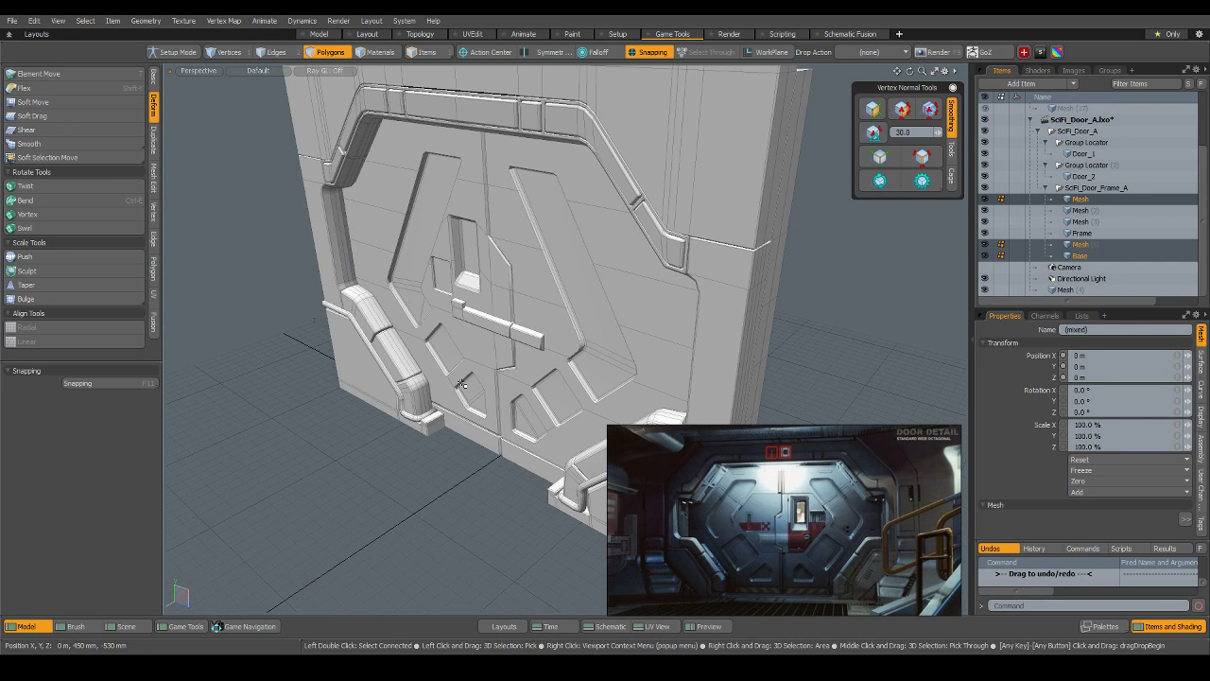
pyautogui.keyDown('alt'); pyautogui.moveTo(462, 384); pyautogui.dragTo(652, 344); pyautogui.keyUp('alt')
pyautogui.scroll(-2, 530, 309)
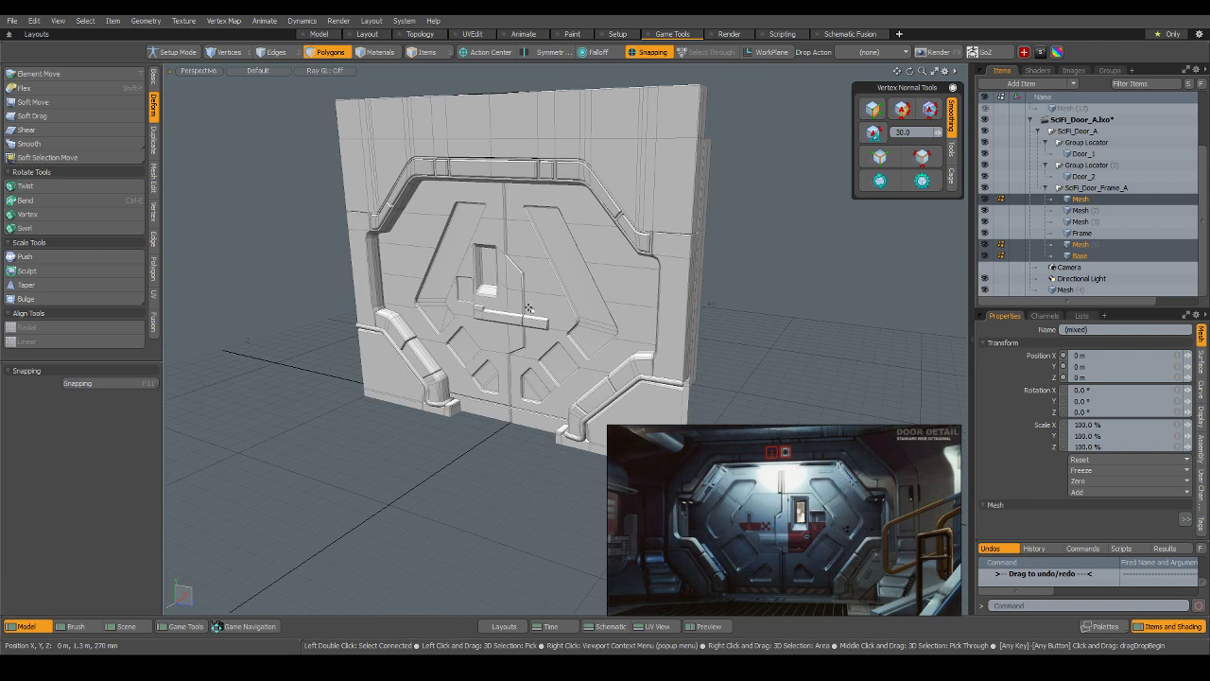
# In item mode, select all frame pieces together: upper panel, upper trim, side frame, lower pipes, trim strips and base.
pyautogui.press('5')
pyautogui.click(635, 146)
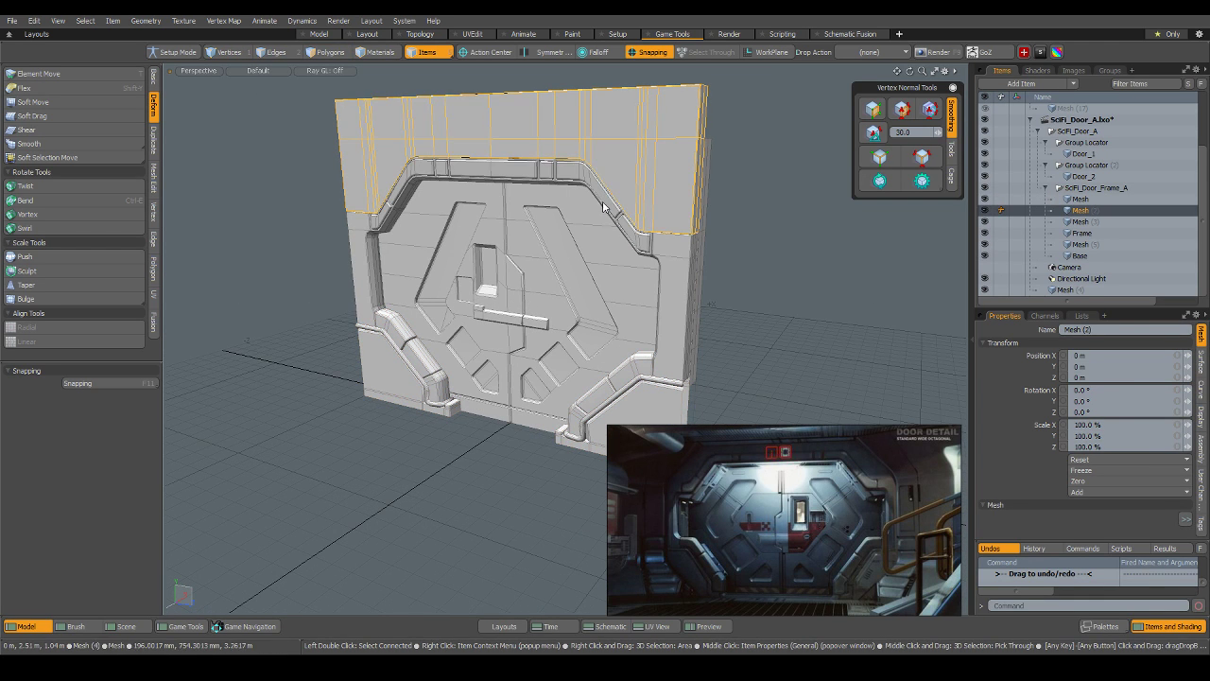
pyautogui.keyDown('shift'); pyautogui.click(617, 222); pyautogui.keyUp('shift')
pyautogui.keyDown('shift'); pyautogui.click(616, 226); pyautogui.keyUp('shift')
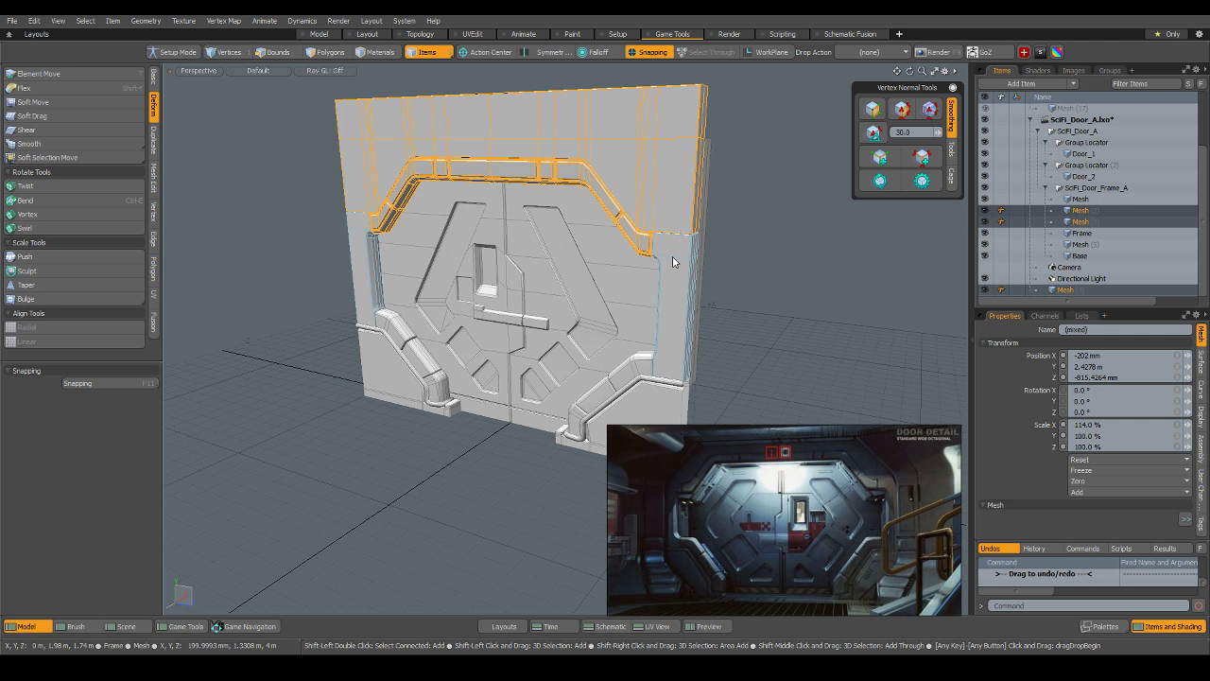
pyautogui.keyDown('shift'); pyautogui.click(673, 261); pyautogui.keyUp('shift')
pyautogui.keyDown('shift'); pyautogui.click(621, 392); pyautogui.keyUp('shift')
pyautogui.keyDown('shift'); pyautogui.click(632, 396); pyautogui.keyUp('shift')
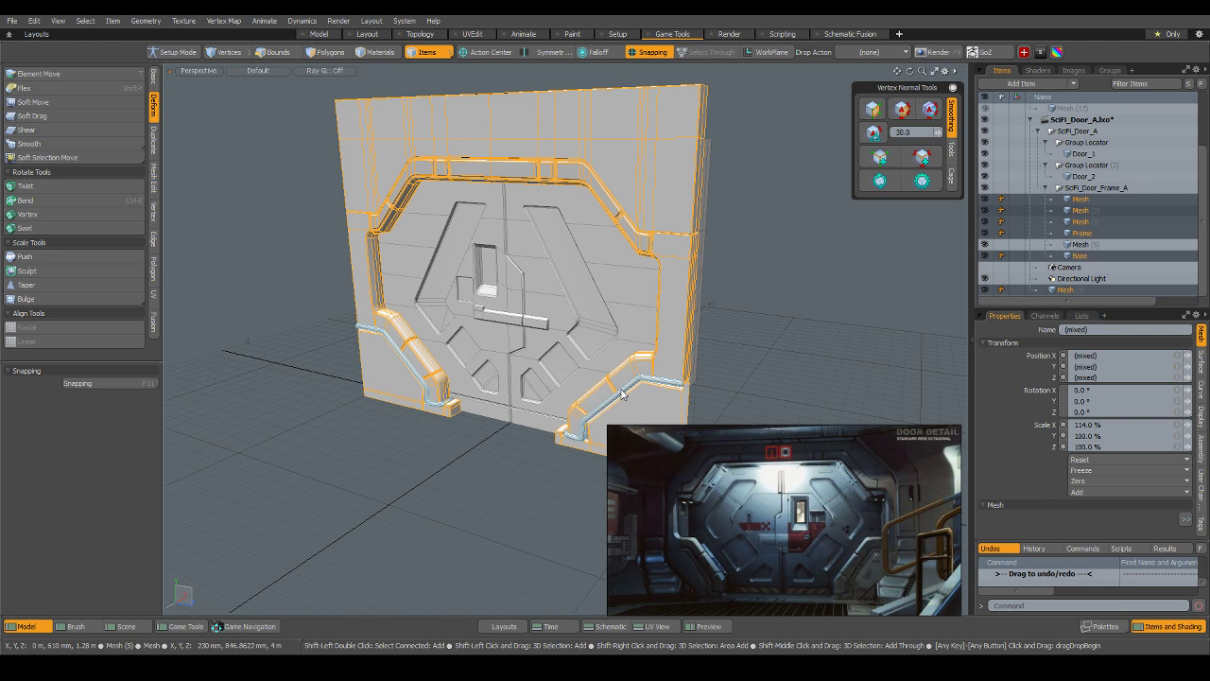
pyautogui.keyDown('shift'); pyautogui.click(624, 391); pyautogui.keyUp('shift')
# Start mirroring the polygons of the selected frame pieces from the door's rear side, placing the mirror centre at the door's bottom edge.
pyautogui.keyDown('alt'); pyautogui.moveTo(686, 272); pyautogui.dragTo(487, 338); pyautogui.keyUp('alt')
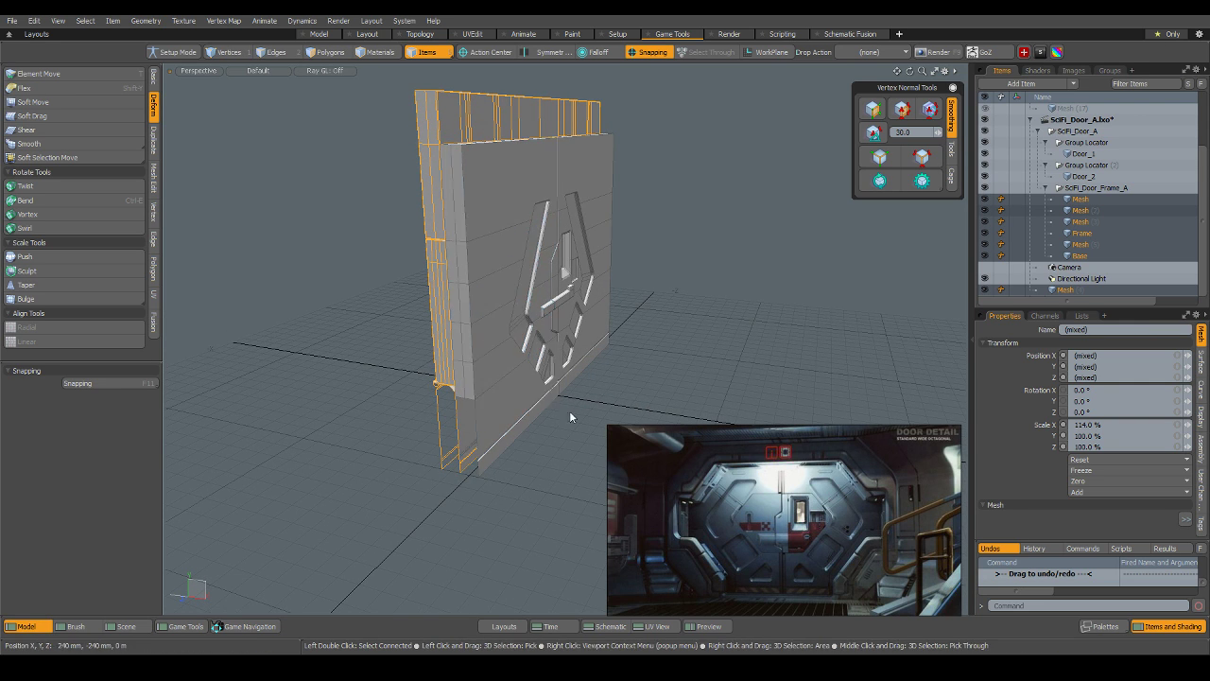
pyautogui.press('s')
pyautogui.click(605, 281)
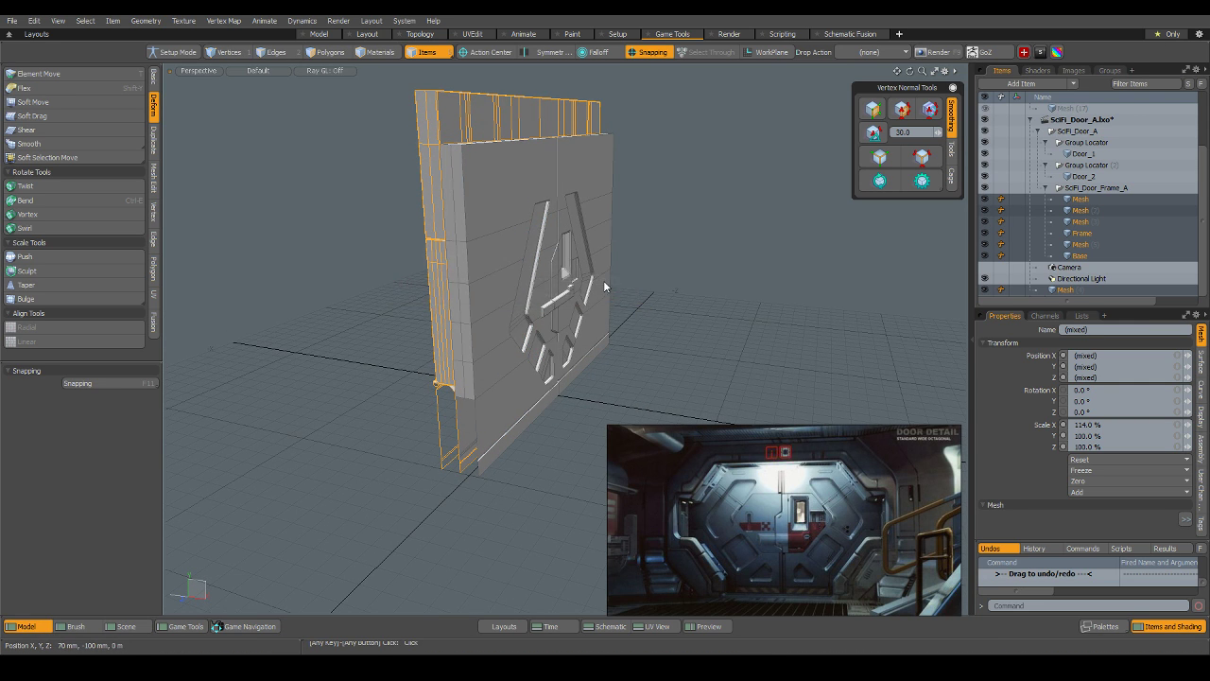
pyautogui.press('3')
pyautogui.rightClick(605, 285)
pyautogui.click(595, 427)
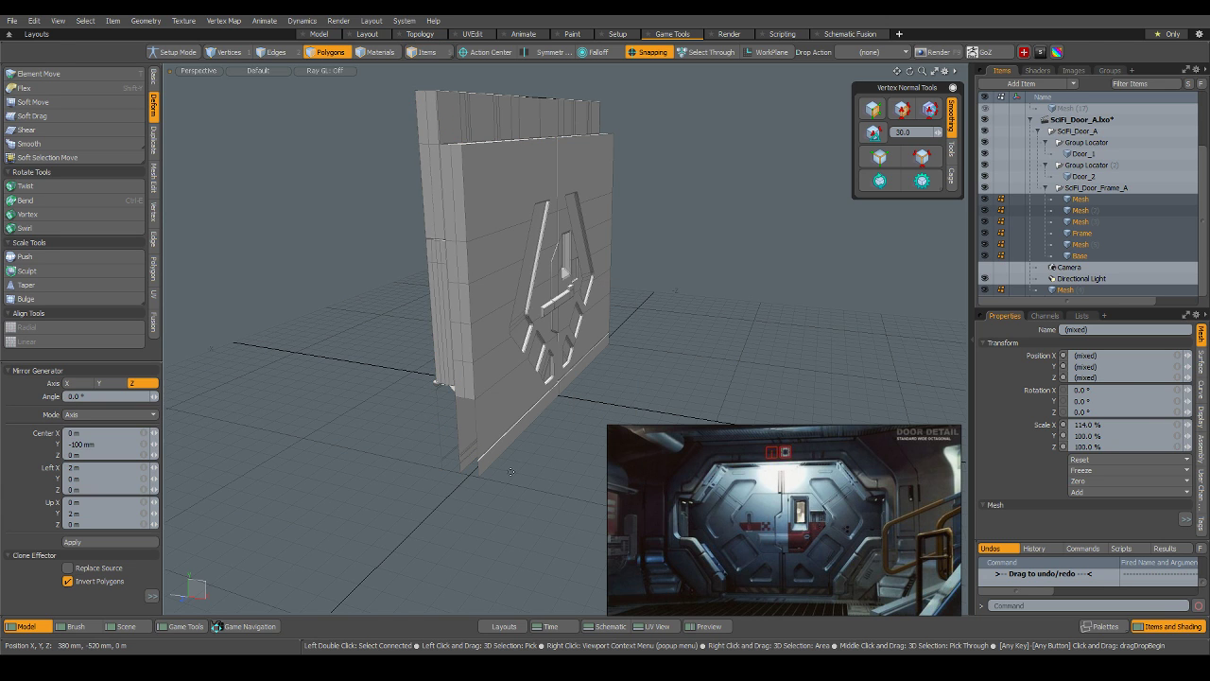
pyautogui.click(536, 408)
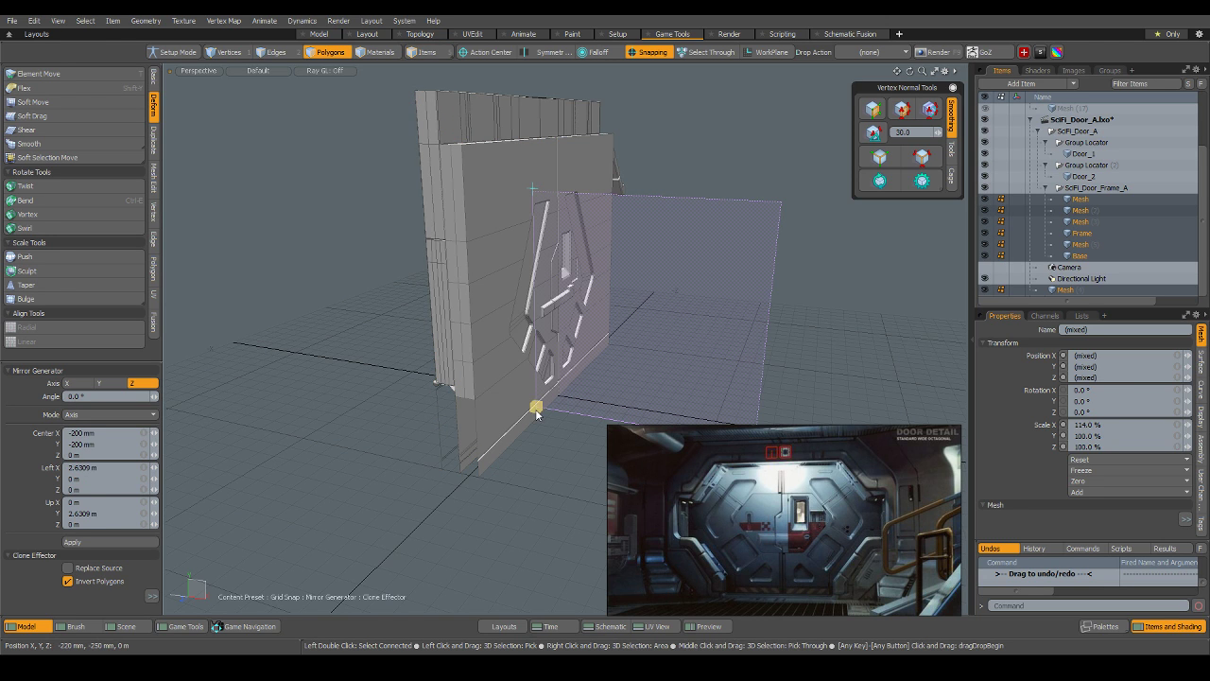
# Set the mirror axis to X with its centre at 0 m on all axes, then finish in item mode with nothing selected.
pyautogui.click(99, 383)
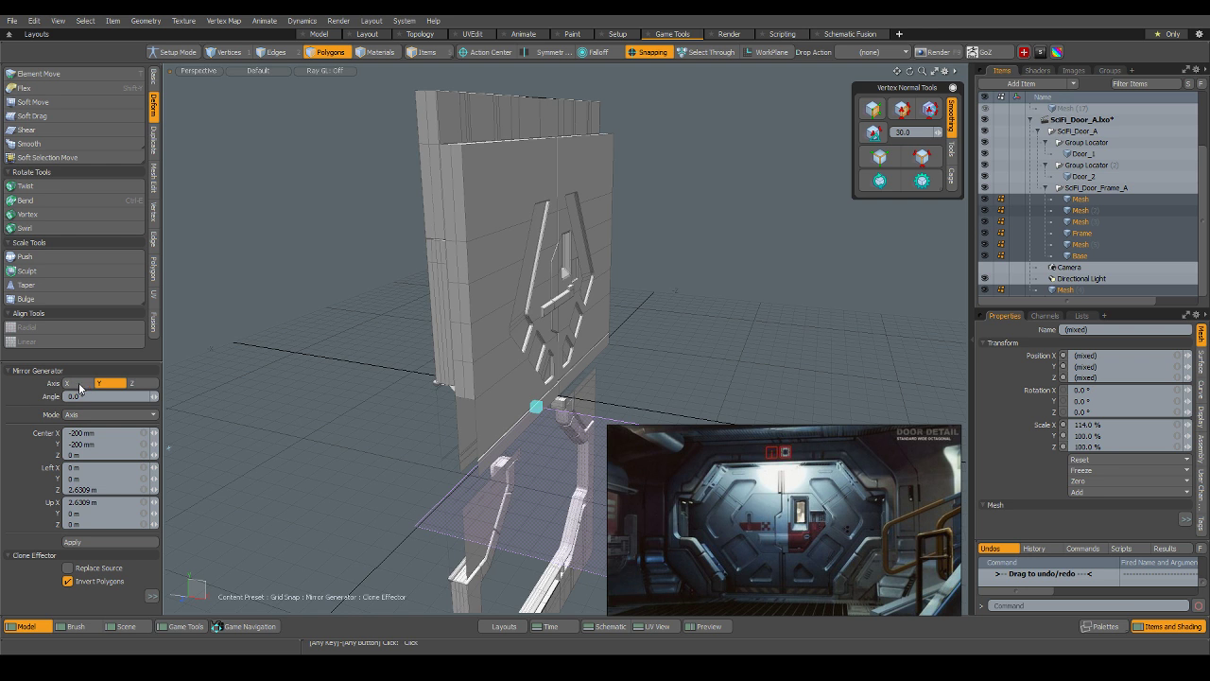
pyautogui.click(81, 385)
pyautogui.moveTo(536, 408); pyautogui.dragTo(2, 418)
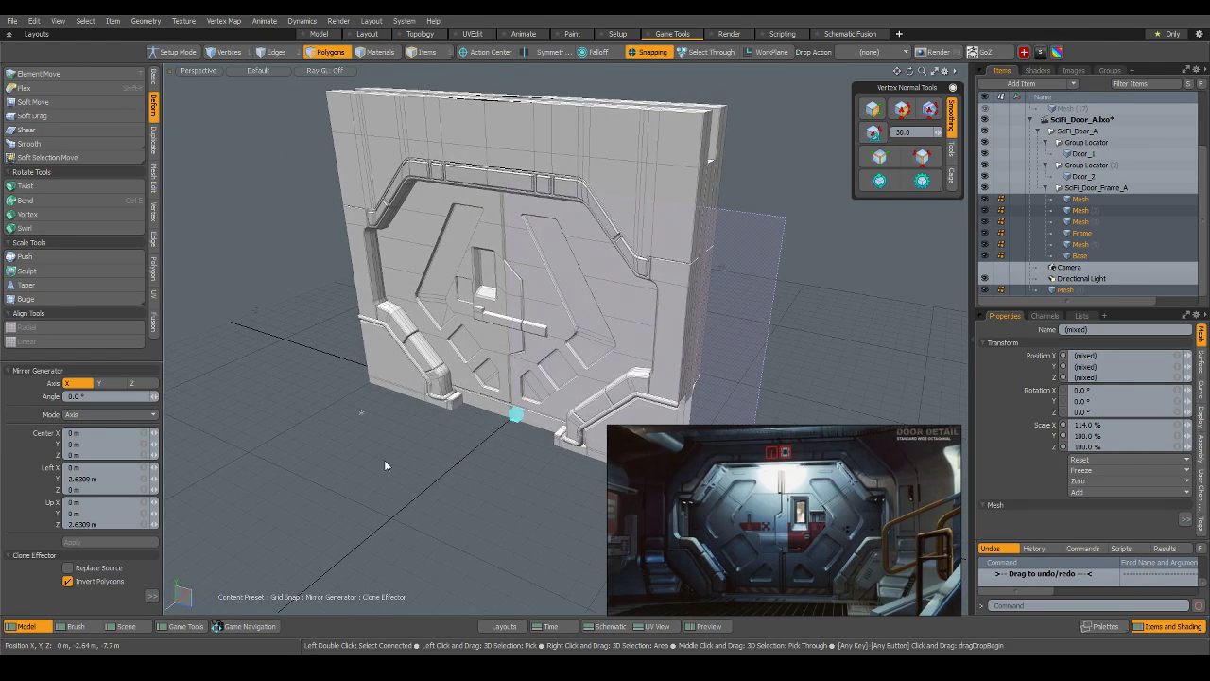
pyautogui.press('q')
pyautogui.press('5')
pyautogui.click(435, 480)
# Review the double-sided frame, switch the viewport shading to Advanced, and open the viewport's advanced display options.
pyautogui.keyDown('alt'); pyautogui.moveTo(743, 308); pyautogui.dragTo(783, 295); pyautogui.keyUp('alt')
pyautogui.scroll(-5, 524, 333)
pyautogui.scroll(4, 510, 331)
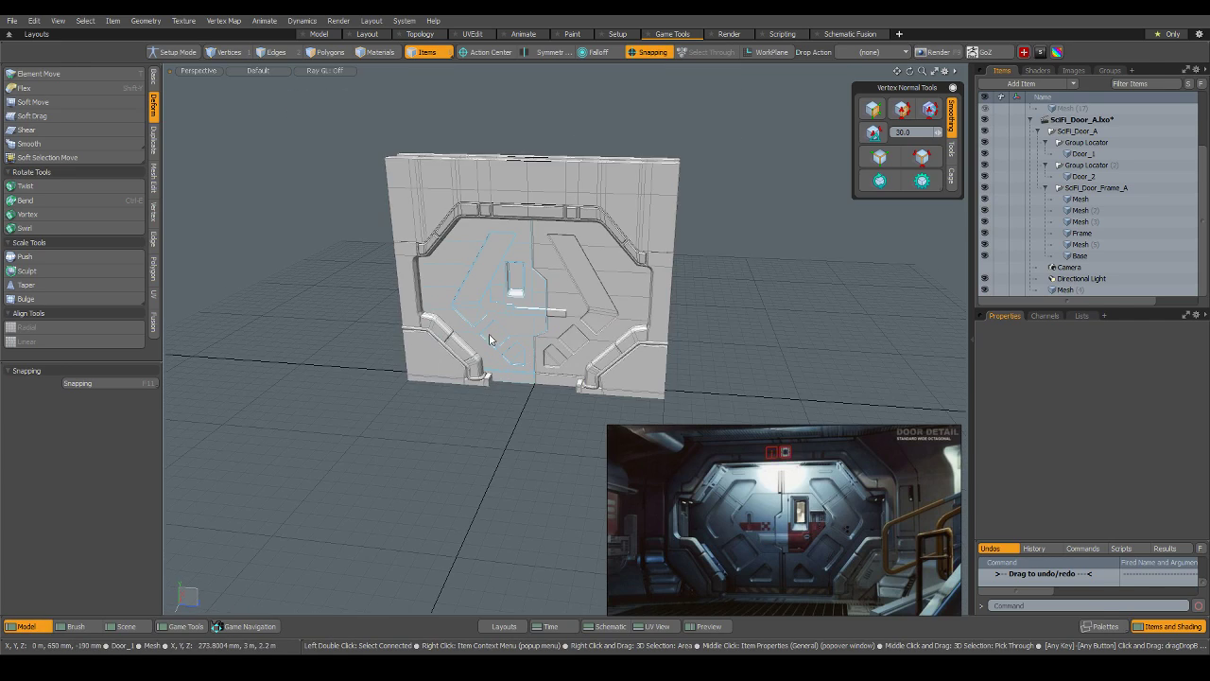
pyautogui.moveTo(428, 363)
pyautogui.keyDown('alt'); pyautogui.mouseDown()
pyautogui.moveTo(413, 370)
pyautogui.moveTo(366, 335)
pyautogui.moveTo(413, 350)
pyautogui.mouseUp(); pyautogui.keyUp('alt')
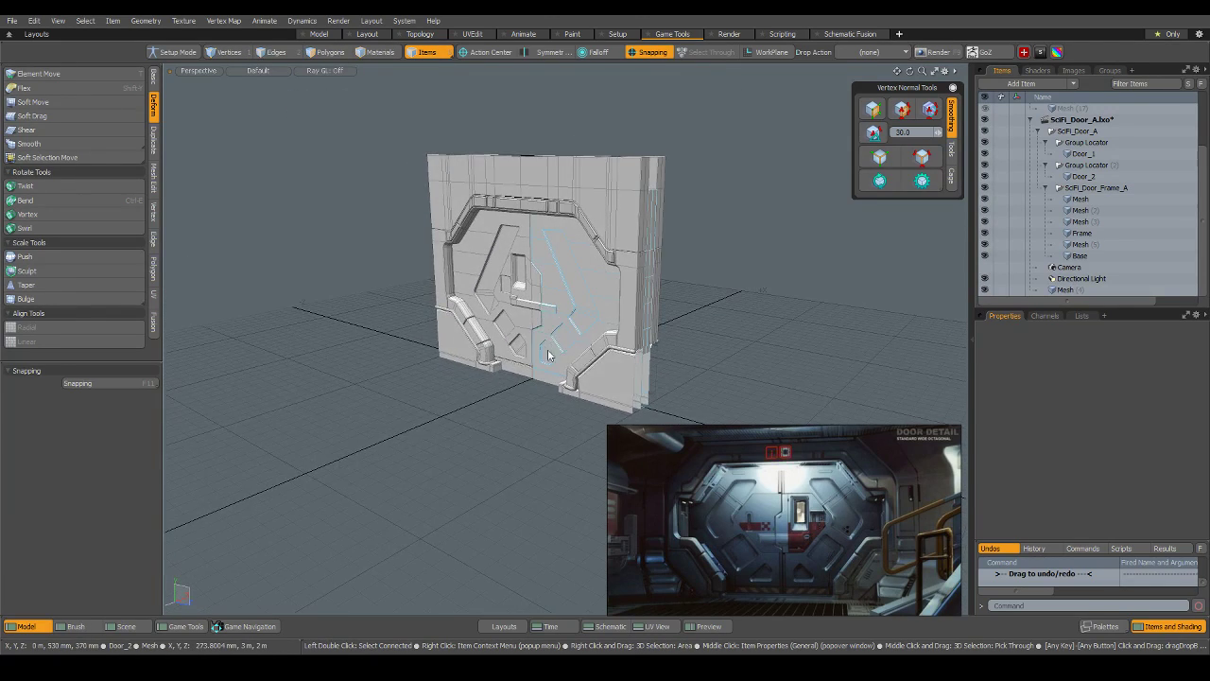
pyautogui.scroll(2, 548, 355)
pyautogui.moveTo(511, 300)
pyautogui.keyDown('alt'); pyautogui.mouseDown()
pyautogui.moveTo(484, 277)
pyautogui.moveTo(371, 270)
pyautogui.moveTo(305, 300)
pyautogui.moveTo(318, 324)
pyautogui.moveTo(305, 435)
pyautogui.moveTo(692, 325)
pyautogui.mouseUp(); pyautogui.keyUp('alt')
pyautogui.click(258, 70)
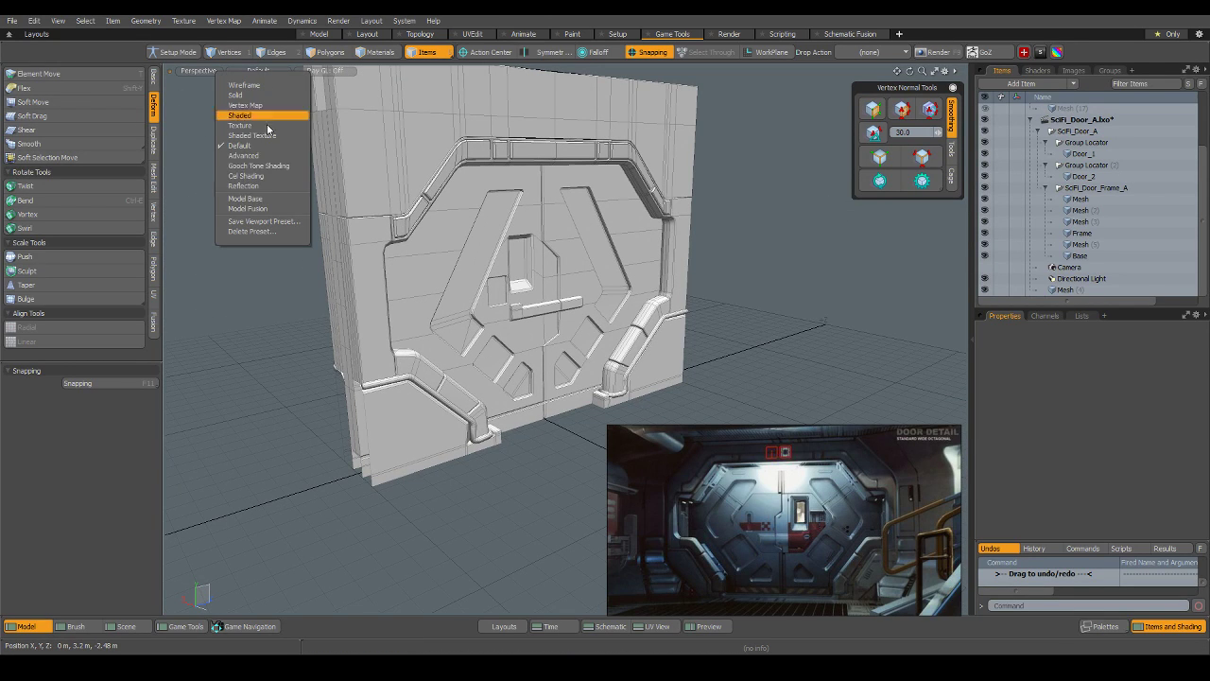
pyautogui.click(262, 157)
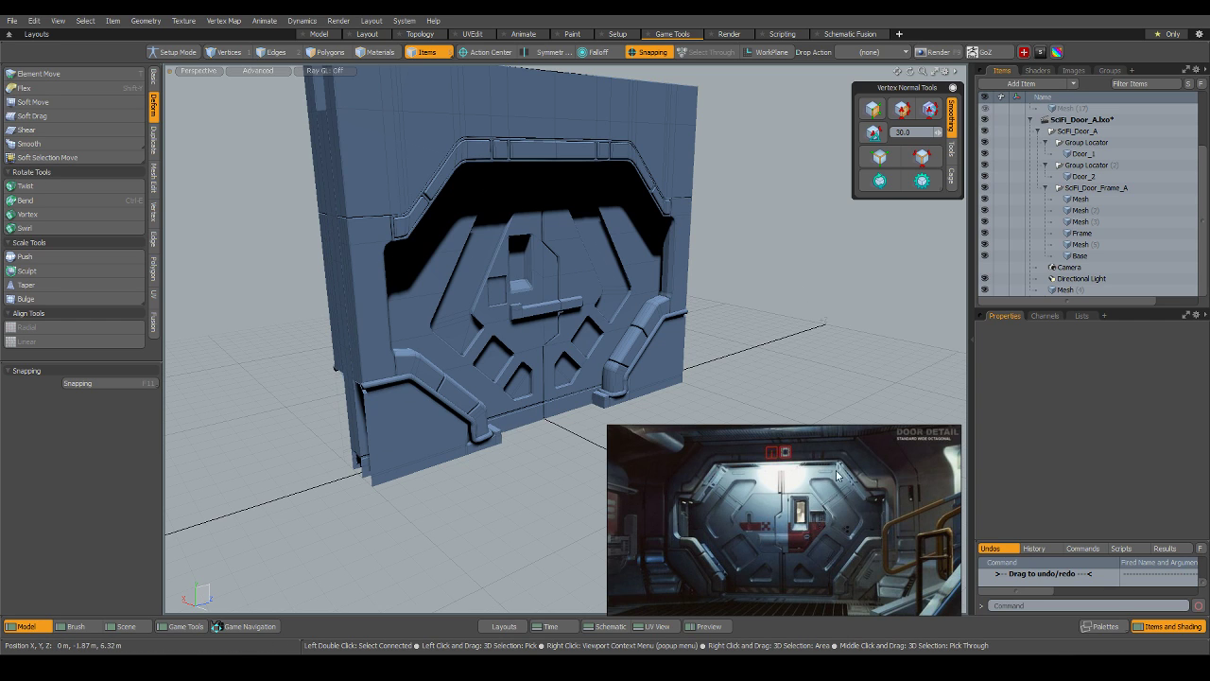
pyautogui.click(947, 71)
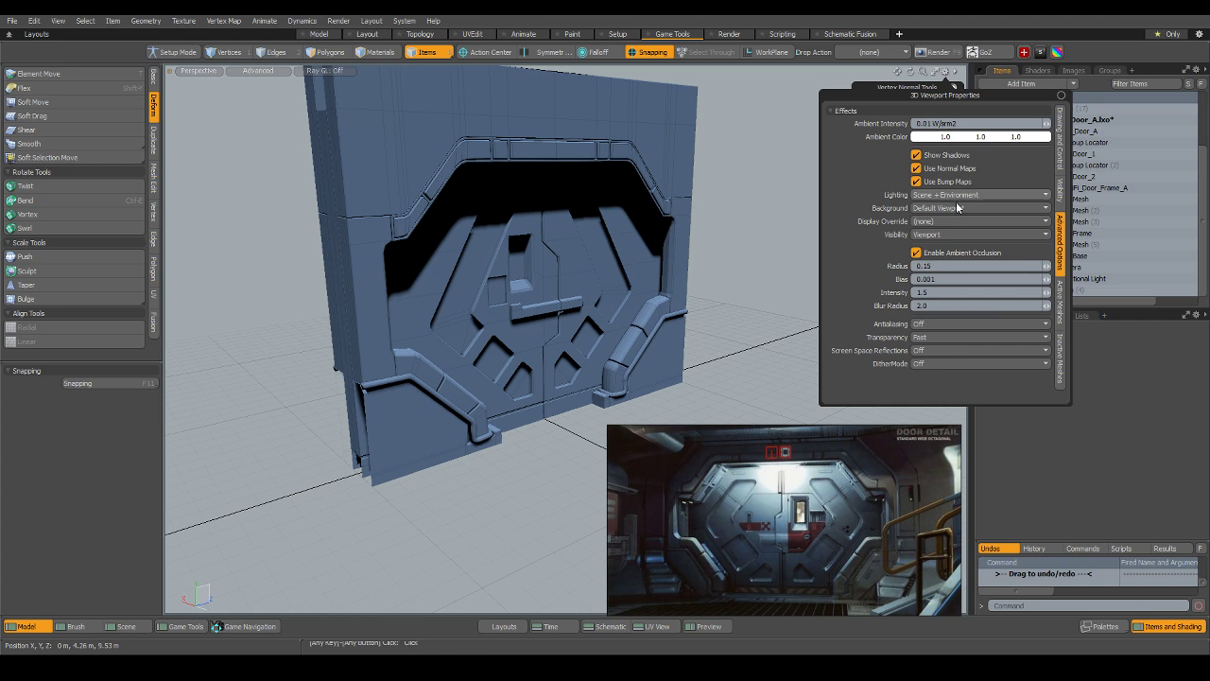
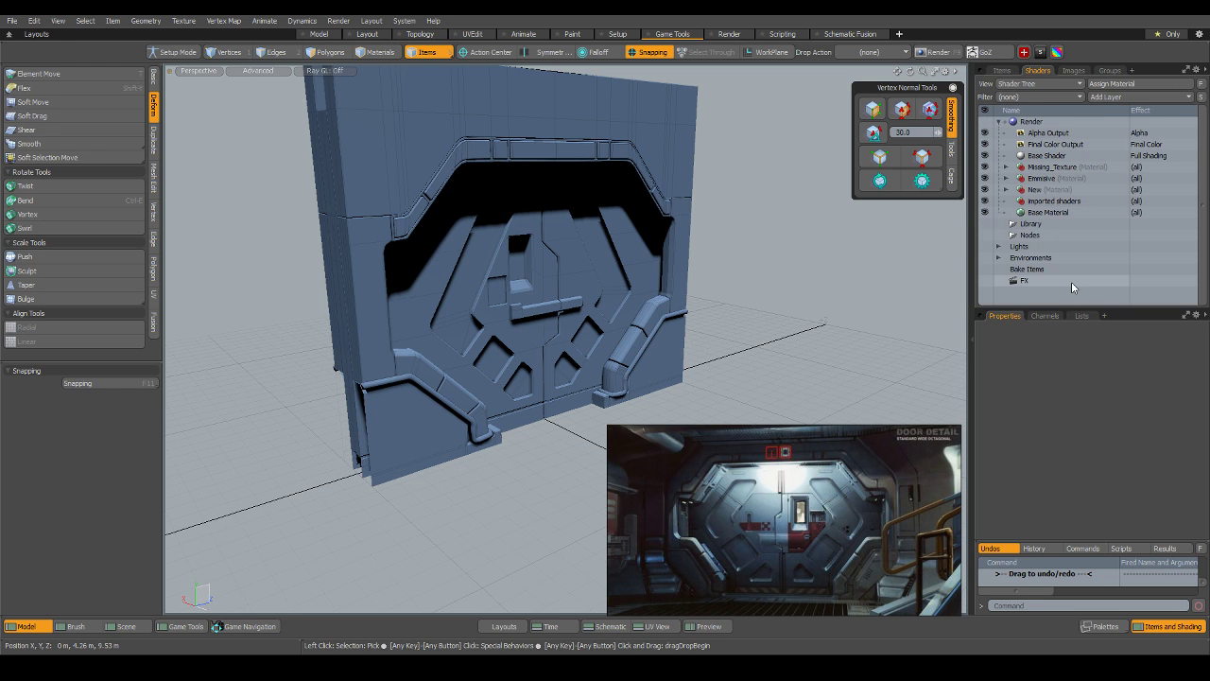
# Expand the scene lights in the shader tree and select the Light Material of the Directional Light.
pyautogui.click(998, 246)
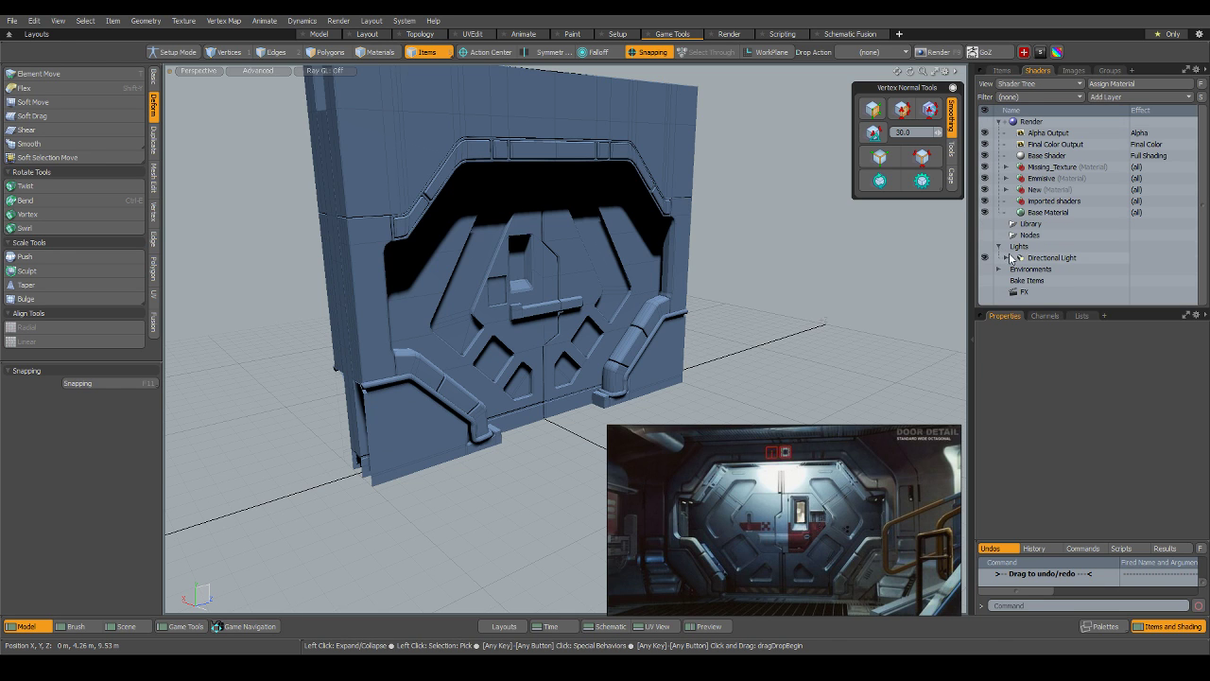
pyautogui.click(1050, 258)
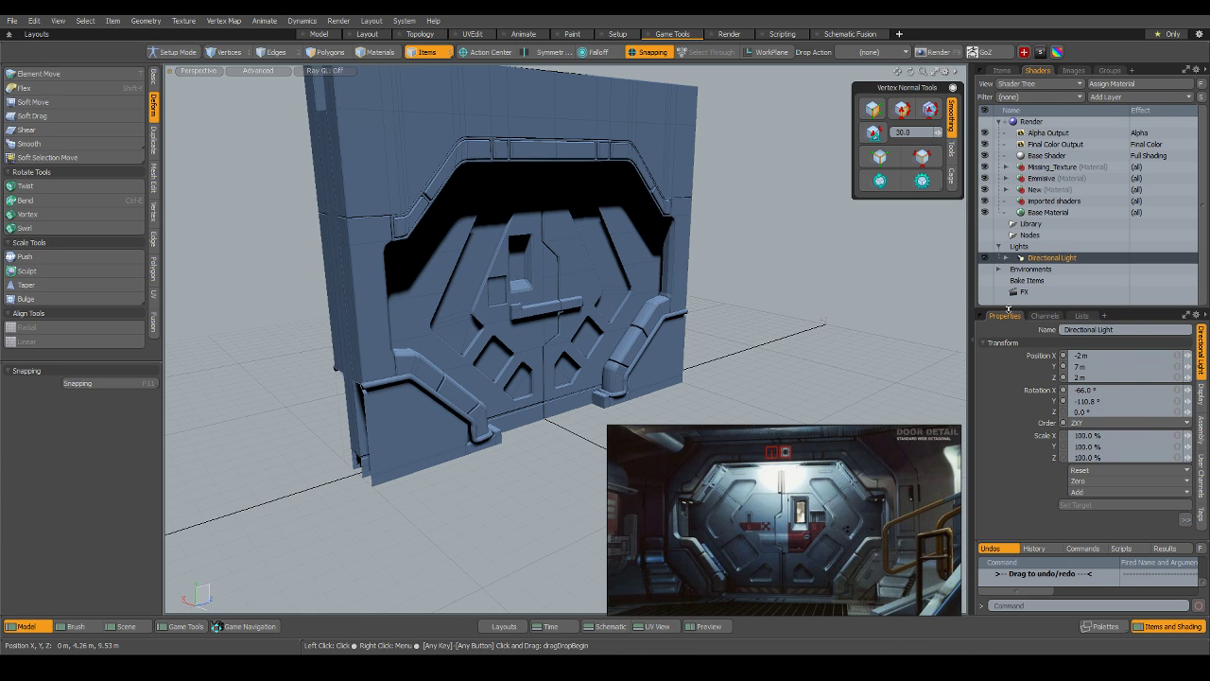
pyautogui.click(1006, 257)
pyautogui.click(1041, 270)
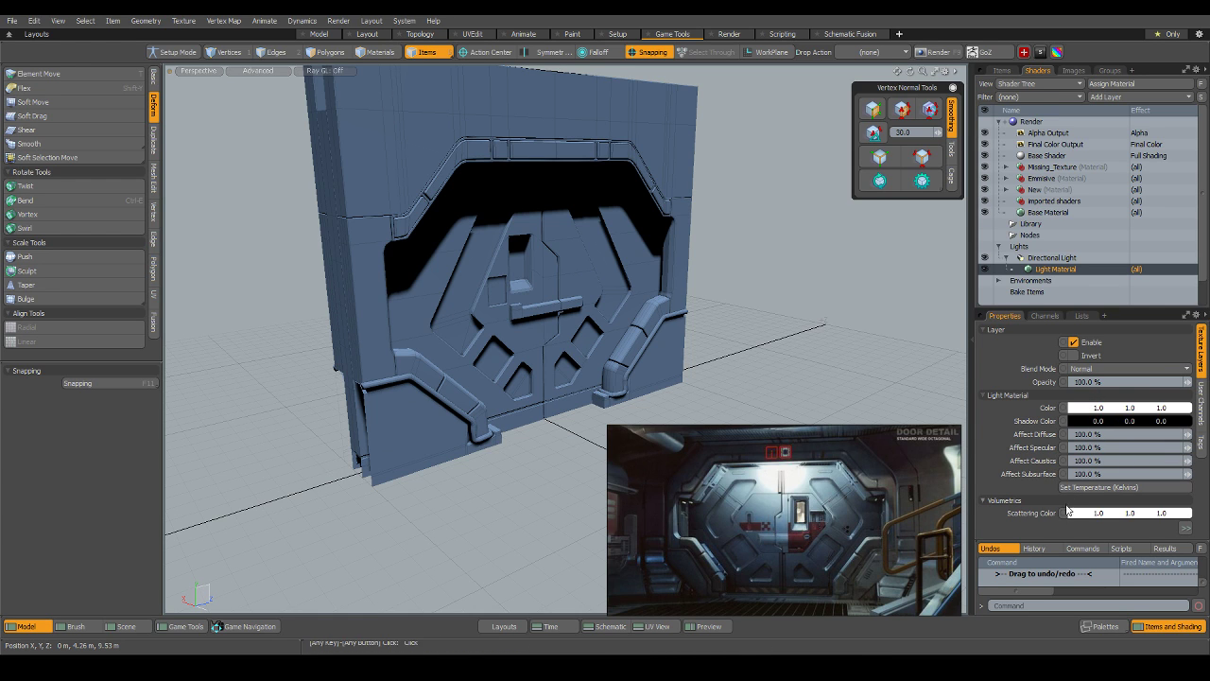
# Set Affect Subsurface to 99% and enter 1 for Density in the Light Material's additional volumetric options.
pyautogui.scroll(-1, 1050, 479)
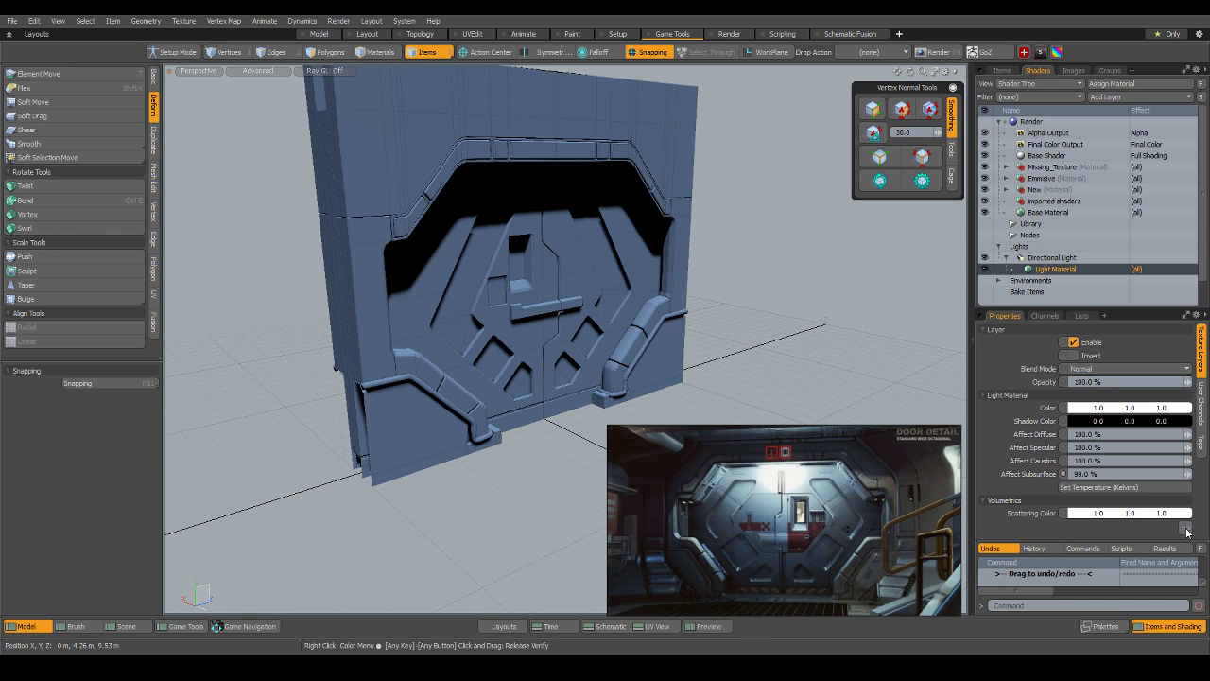
pyautogui.click(1187, 529)
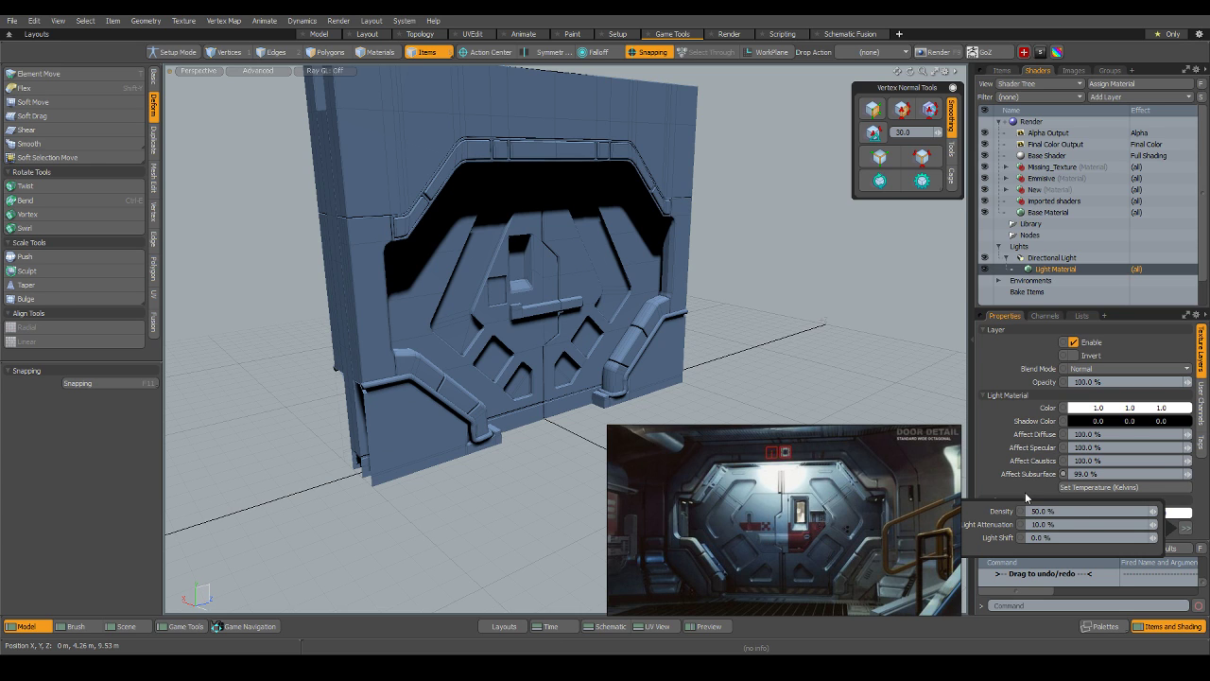
pyautogui.doubleClick(1042, 511)
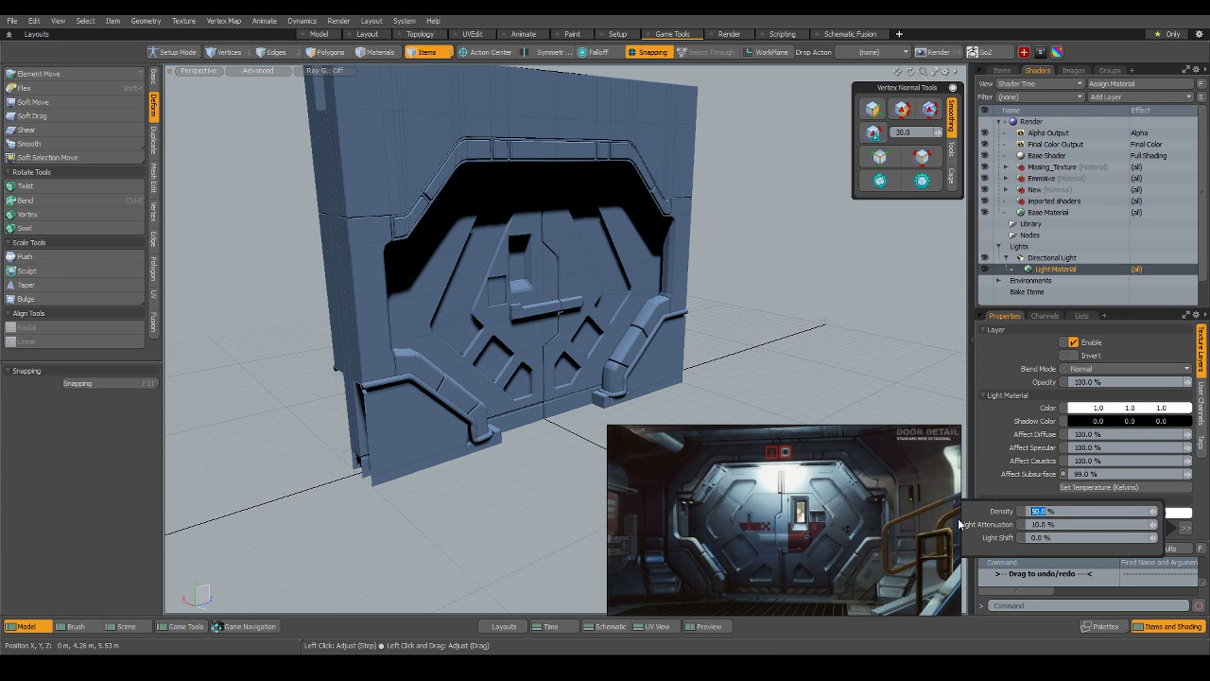
pyautogui.write('1')
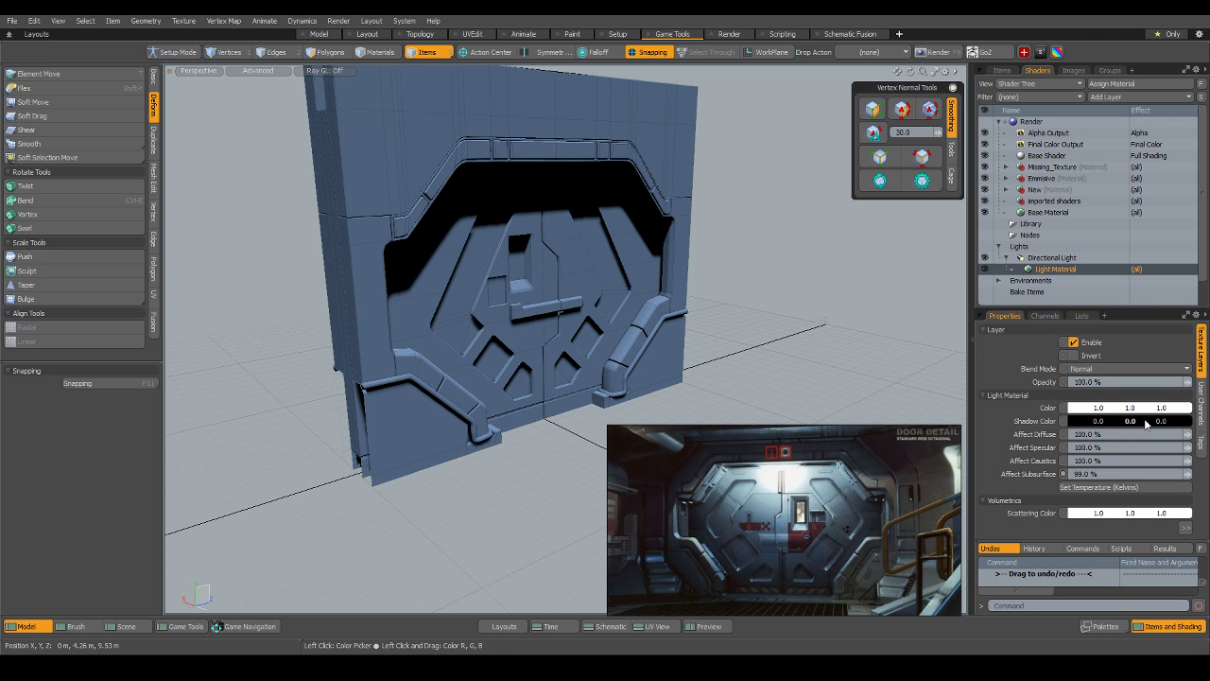
# Set the Light Material's Shadow Color to a very dark grey of 0.04, 0.04, 0.04.
pyautogui.click(1135, 428)
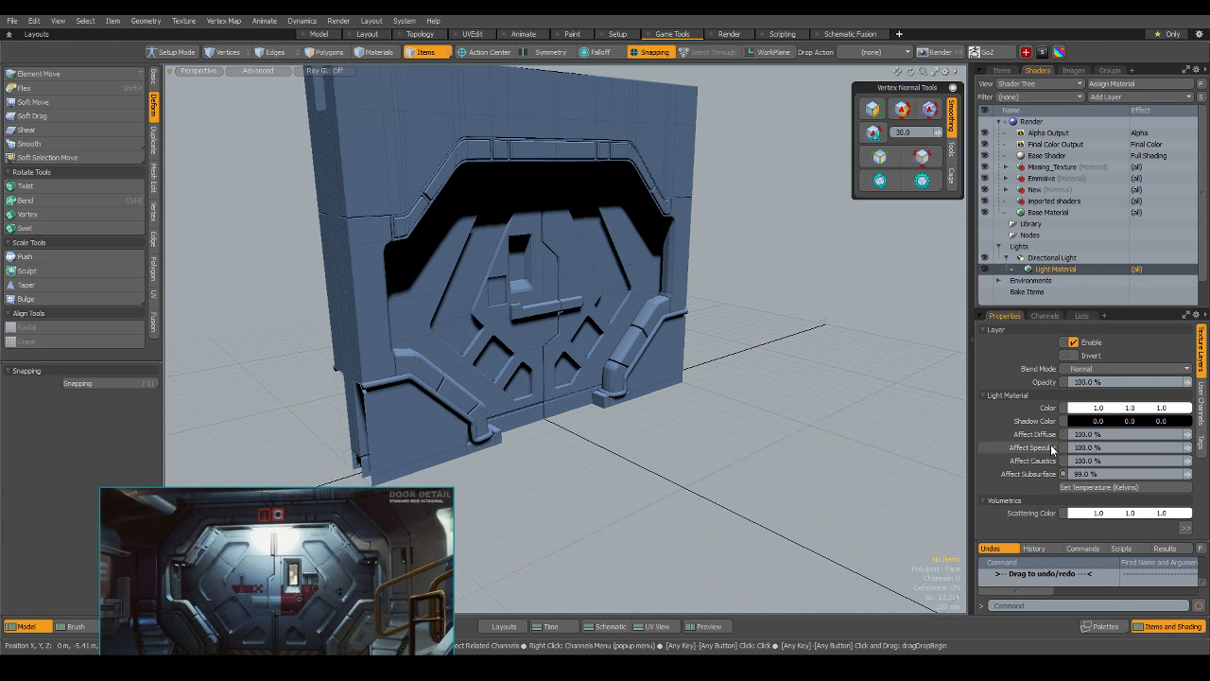
pyautogui.click(1088, 422)
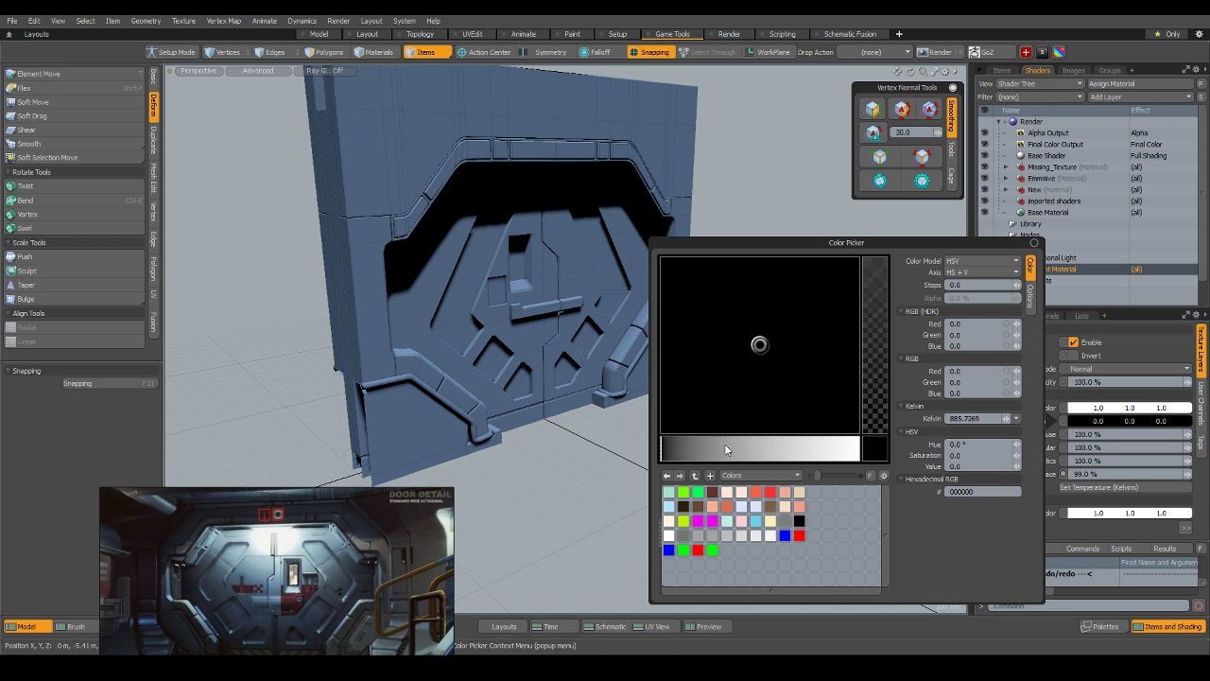
pyautogui.click(671, 450)
pyautogui.moveTo(671, 450)
pyautogui.mouseDown()
pyautogui.moveTo(747, 450)
pyautogui.moveTo(669, 451)
pyautogui.mouseUp()
pyautogui.click(817, 158)
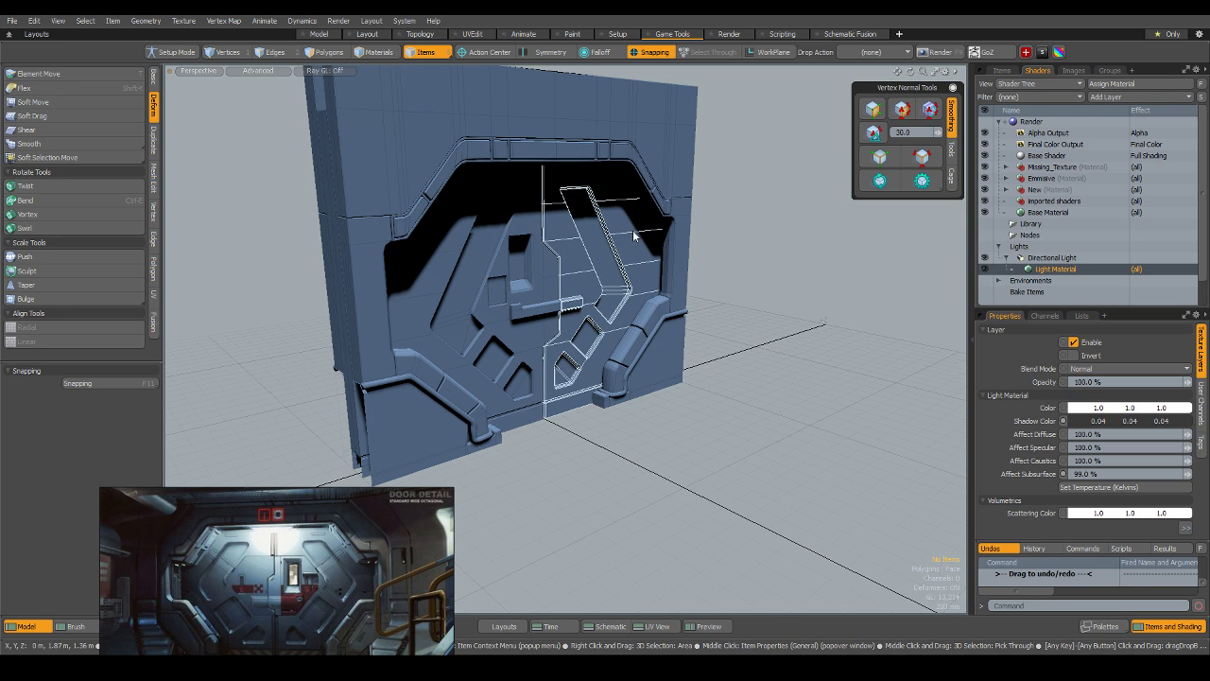
# Open the render preview and turn its view to show the front of the door in three-quarter perspective.
pyautogui.scroll(-3, 638, 321)
pyautogui.press('F8')
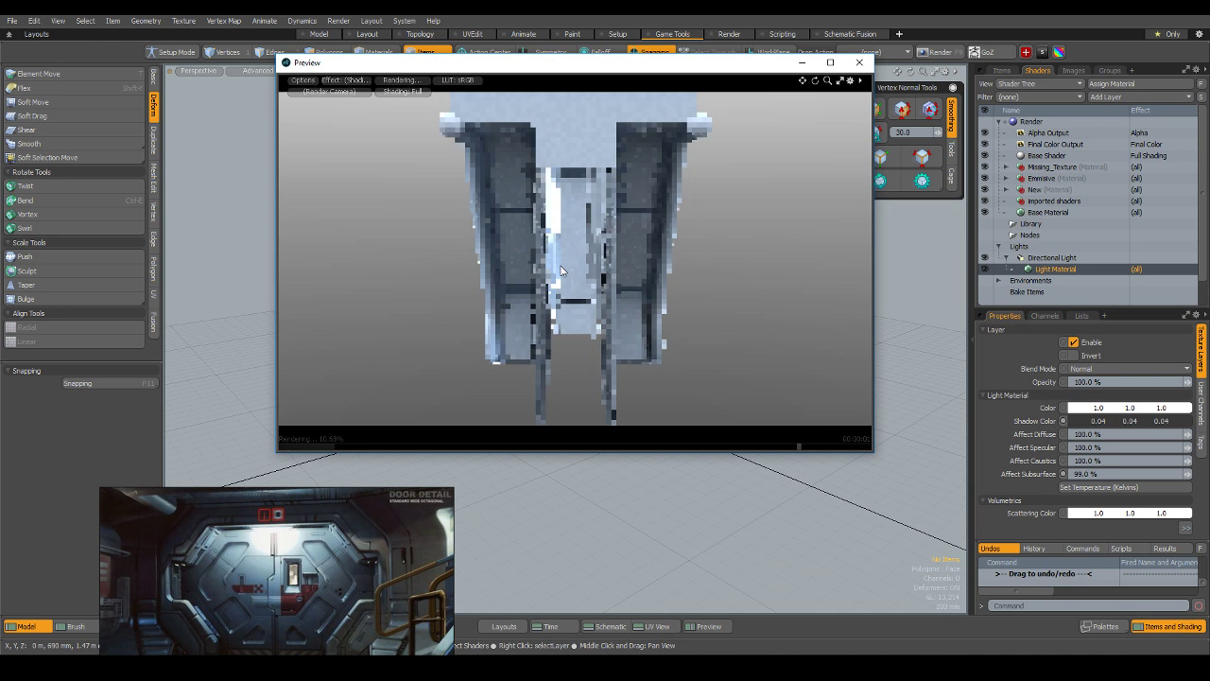
pyautogui.keyDown('alt'); pyautogui.moveTo(588, 279); pyautogui.dragTo(597, 243); pyautogui.keyUp('alt')
pyautogui.scroll(-4, 598, 243)
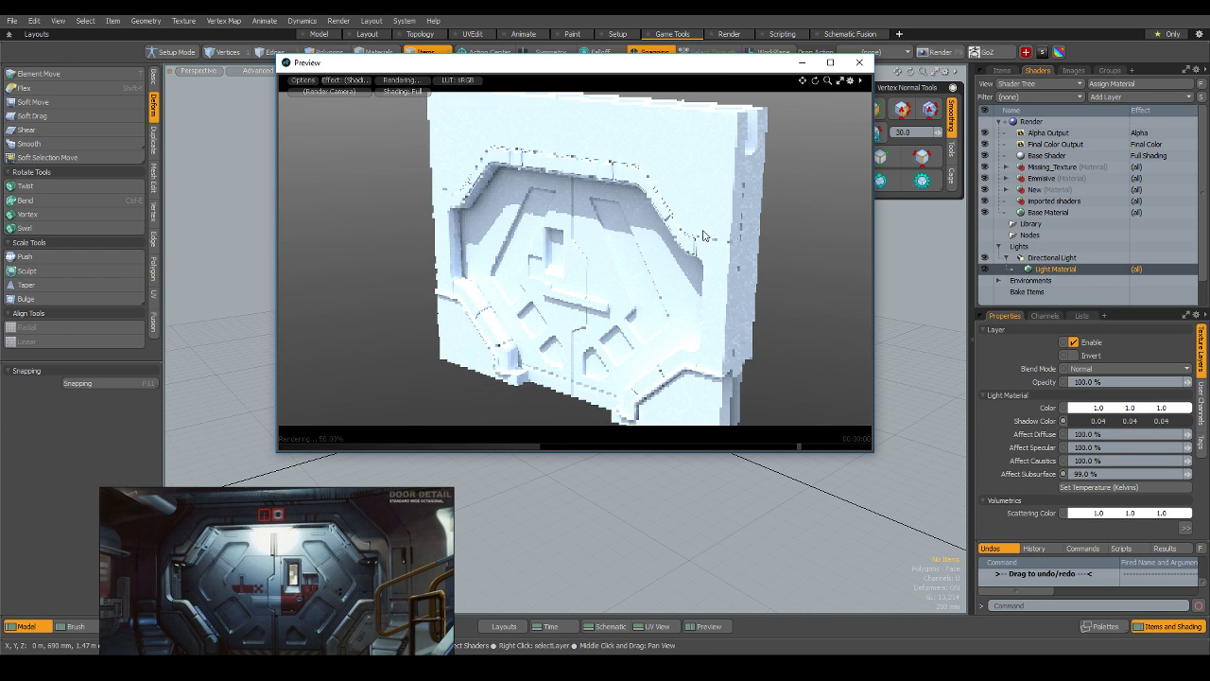
# Set the Directional Light's Radiant Exitance to 1.0 W/srm2 and close the render preview.
pyautogui.click(1072, 262)
pyautogui.click(1051, 257)
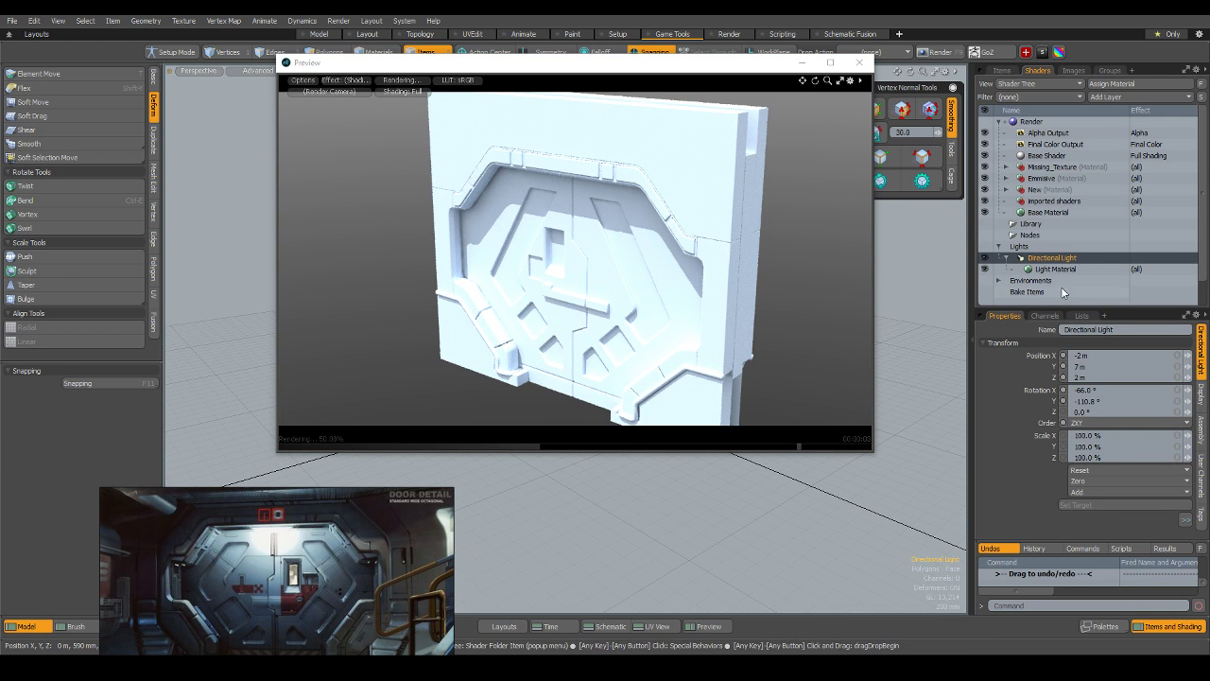
pyautogui.click(1186, 521)
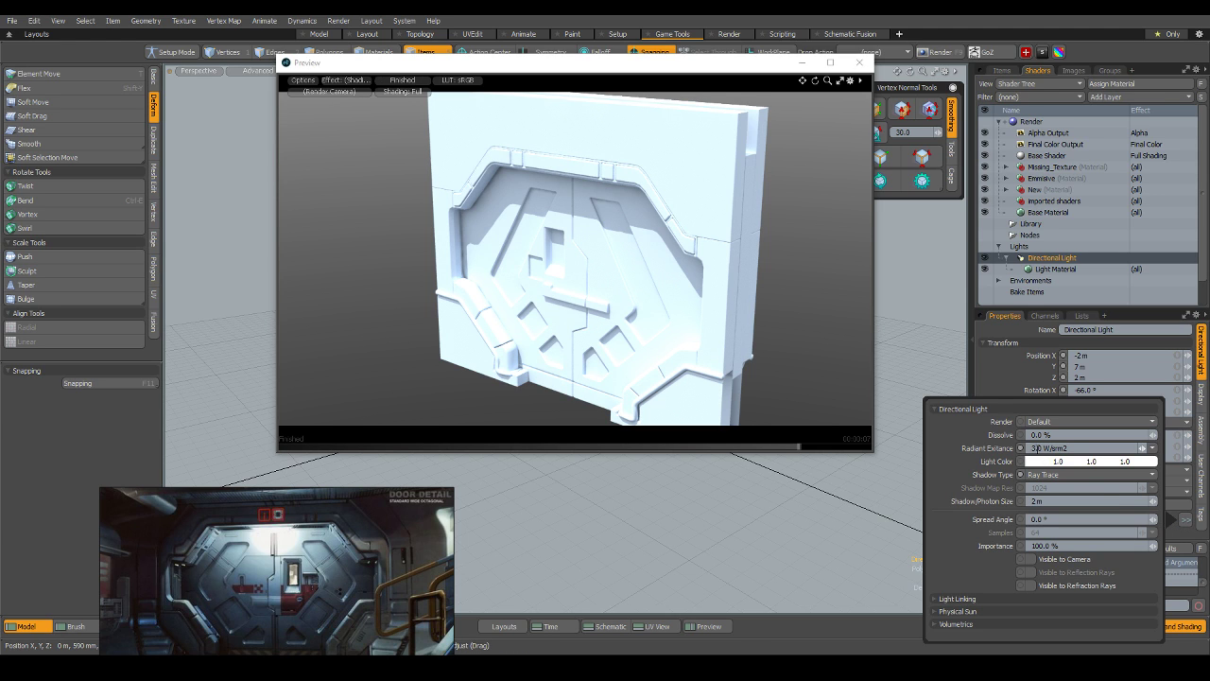
pyautogui.write('1')
pyautogui.press('Return')
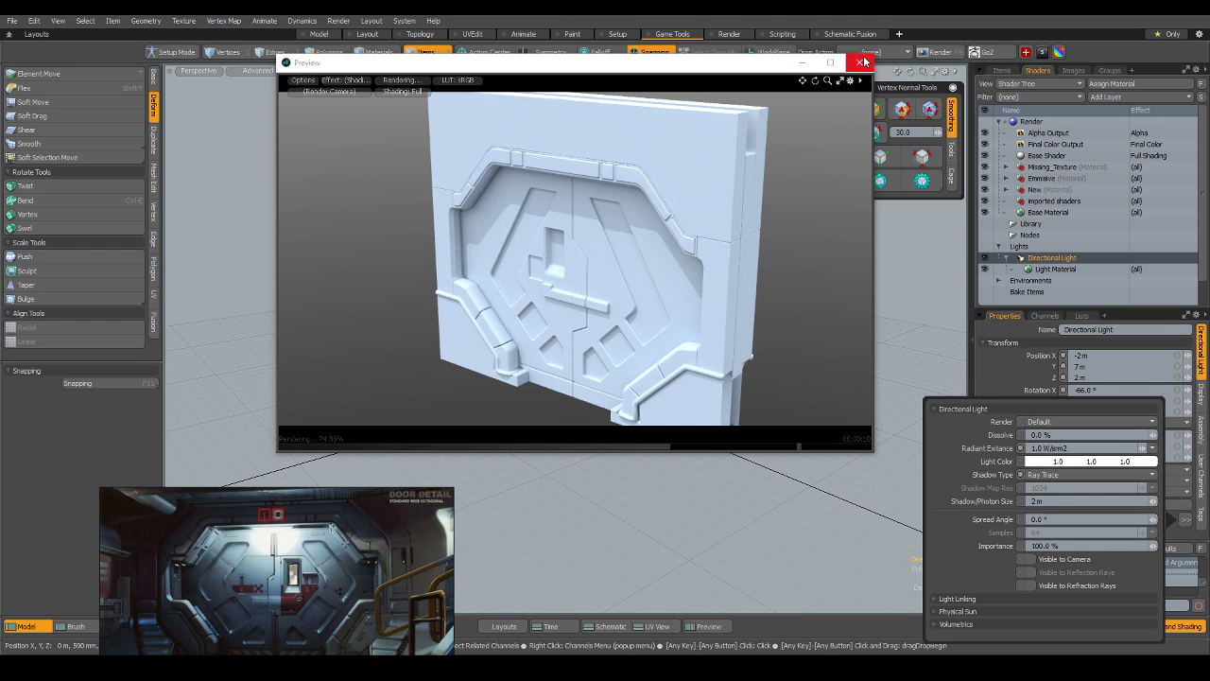
pyautogui.click(859, 64)
# Set the Directional Light's Radiant Exitance to 3.0 W/srm2 while viewing the door in the viewport.
pyautogui.keyDown('alt'); pyautogui.moveTo(714, 389); pyautogui.dragTo(577, 374); pyautogui.keyUp('alt')
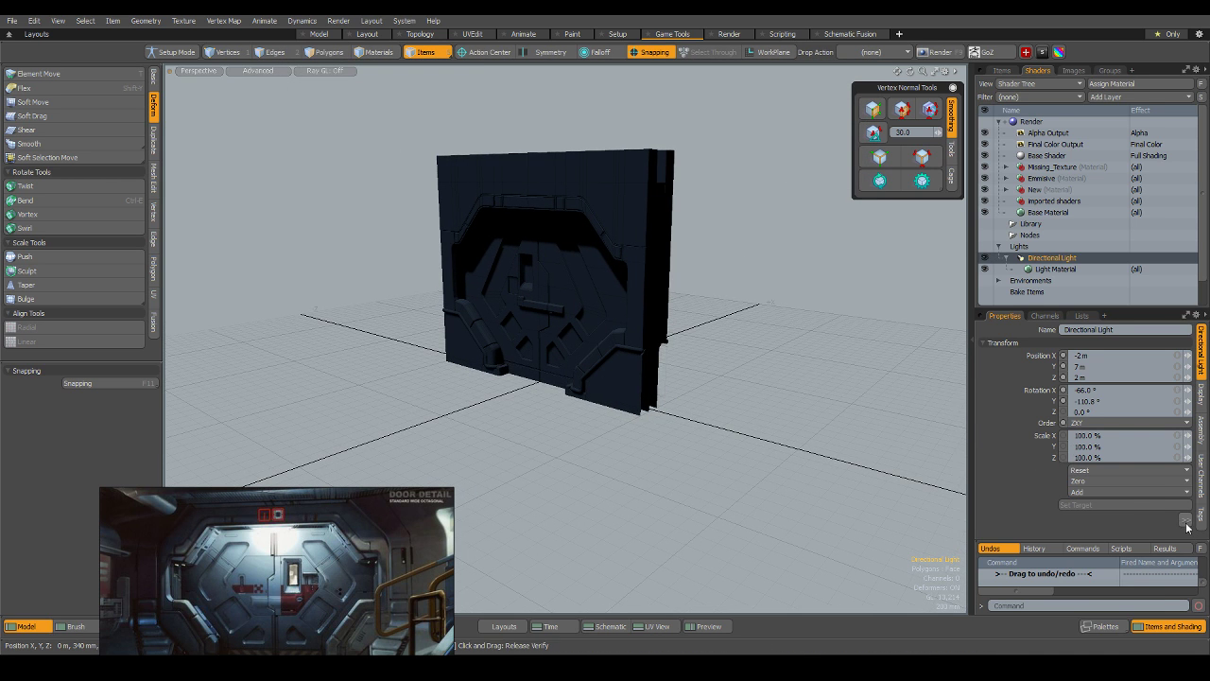
pyautogui.click(1186, 519)
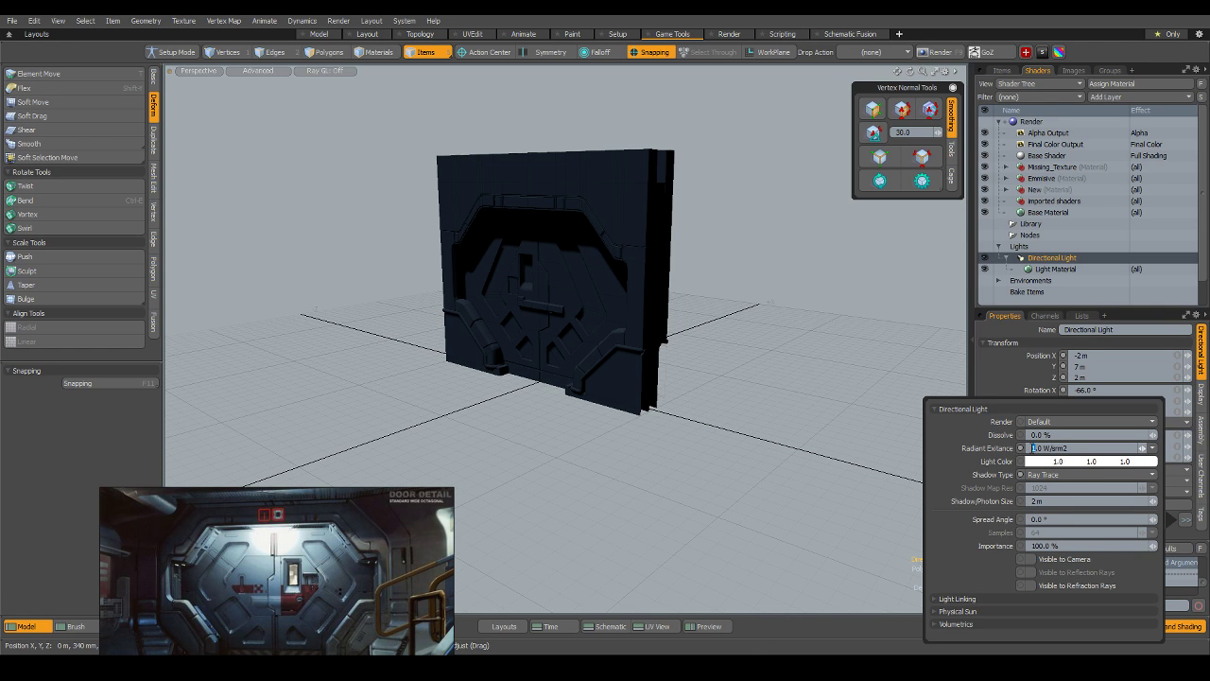
pyautogui.doubleClick(1034, 447)
pyautogui.write('3')
pyautogui.press('Return')
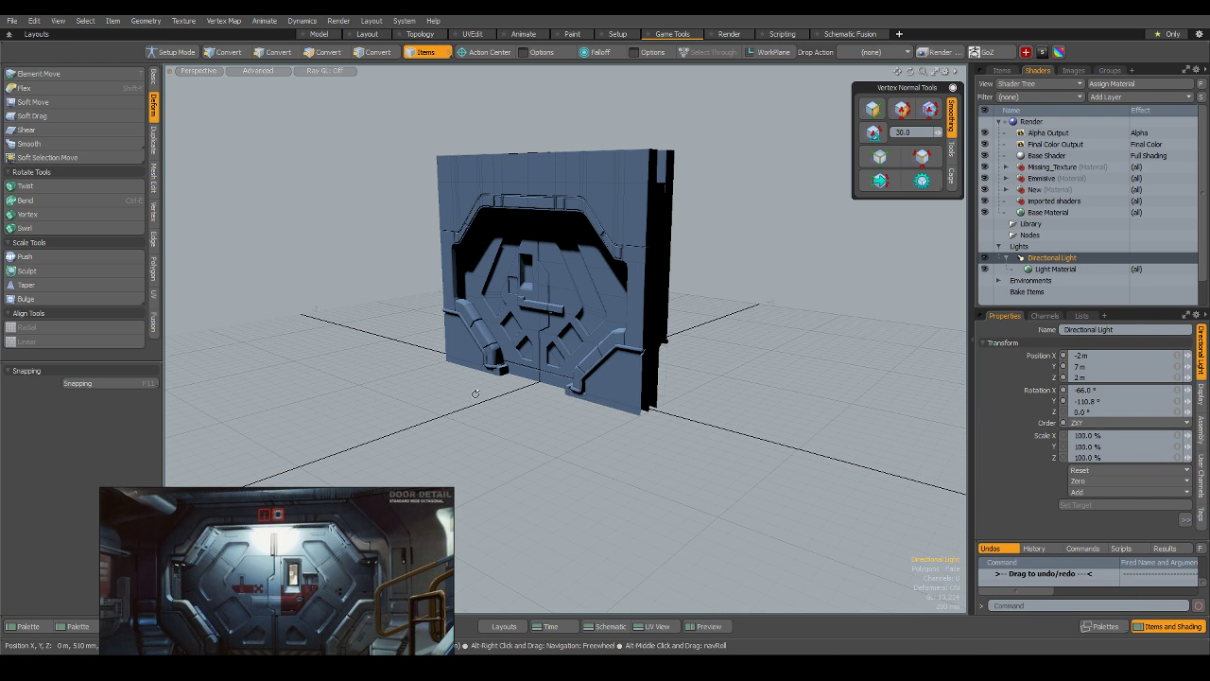
# Try other Ambient Intensity values in the viewport's advanced options and finish with 0.01 W/srm2.
pyautogui.keyDown('alt'); pyautogui.moveTo(475, 397); pyautogui.dragTo(631, 379); pyautogui.keyUp('alt')
pyautogui.scroll(3, 637, 264)
pyautogui.scroll(3, 637, 264)
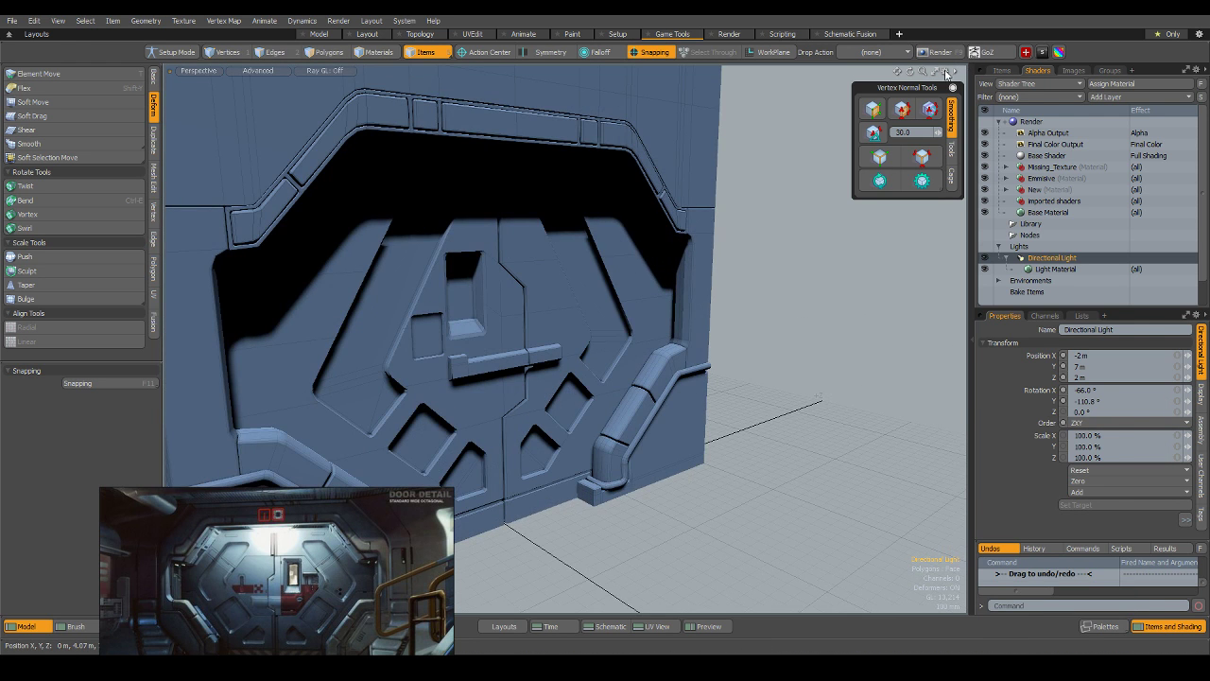
pyautogui.click(945, 72)
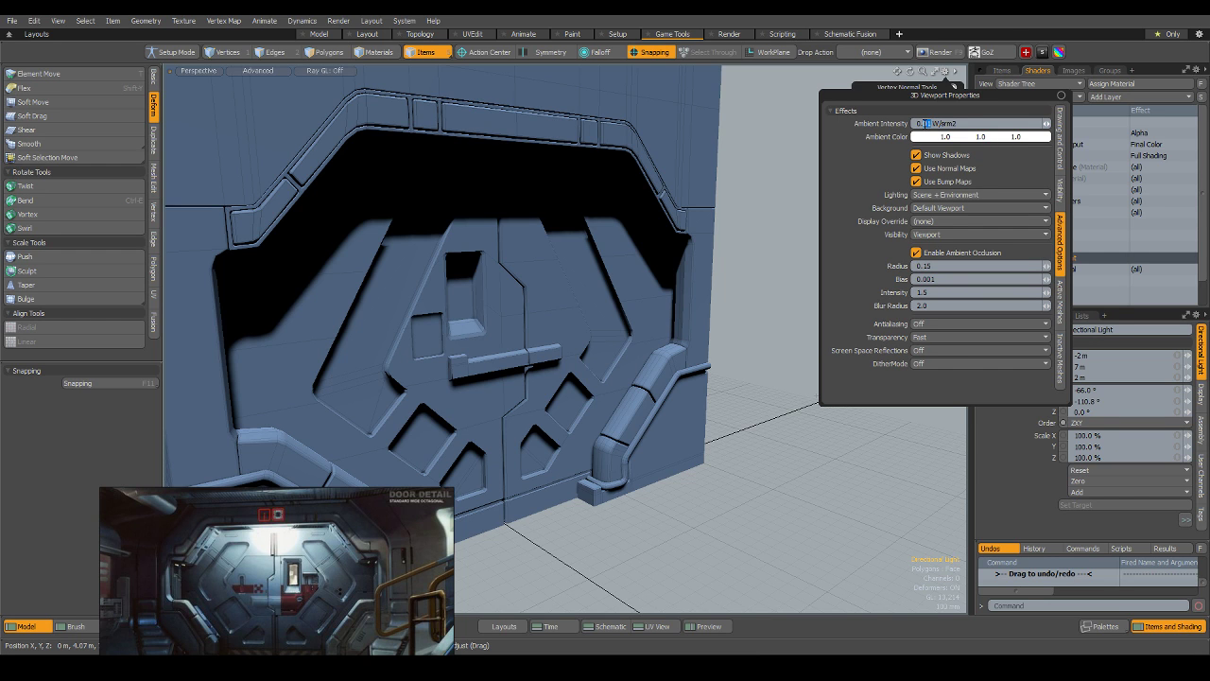
pyautogui.write('1')
pyautogui.doubleClick(926, 124)
pyautogui.press('Return')
pyautogui.write('0')
pyautogui.press('Return')
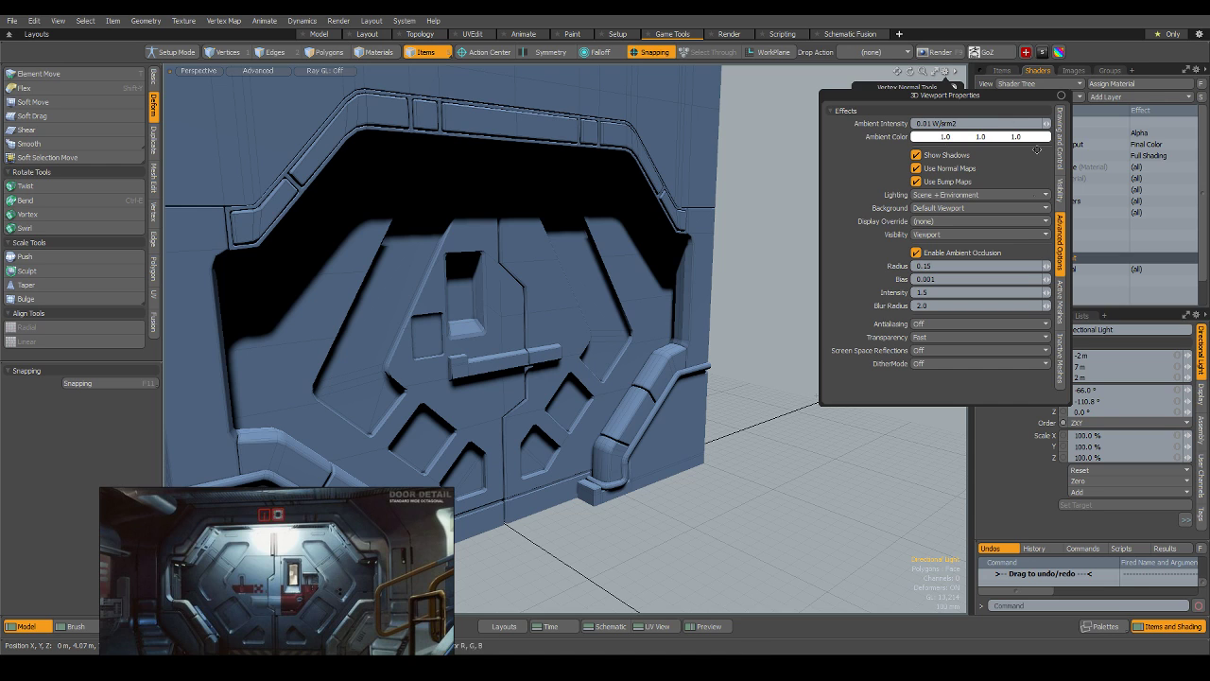
# Try Environment as the viewport's lighting source, return it to Scene + Environment, and close the viewport options.
pyautogui.click(960, 195)
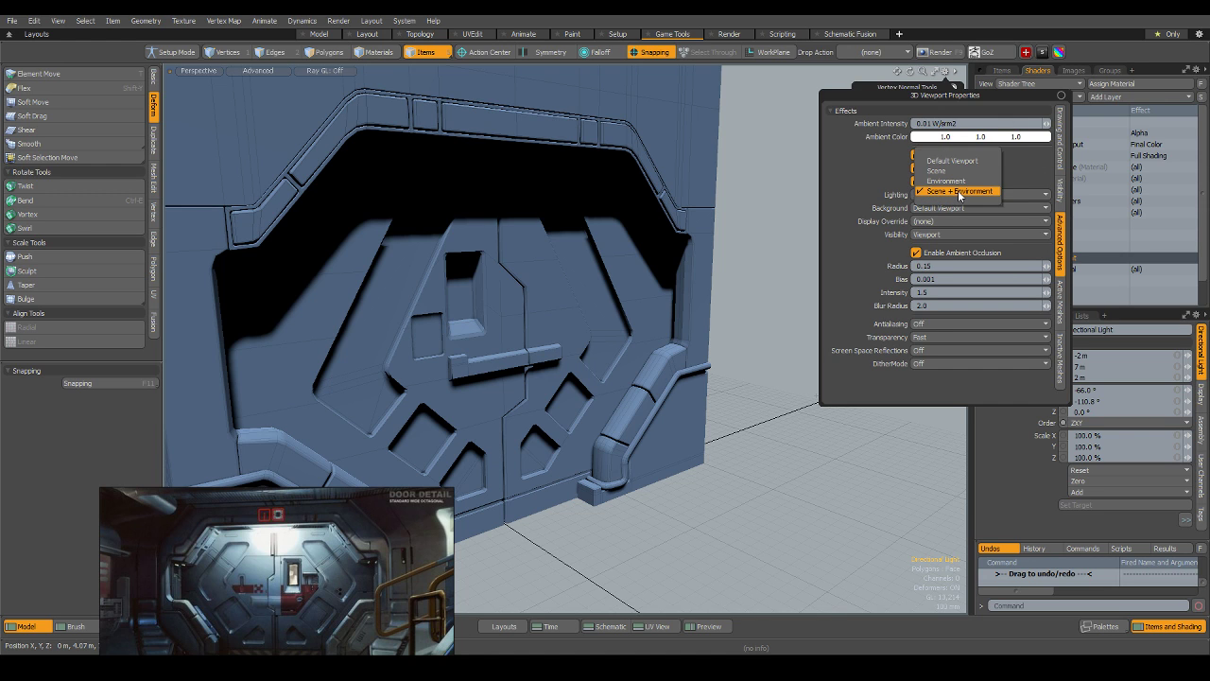
pyautogui.click(956, 180)
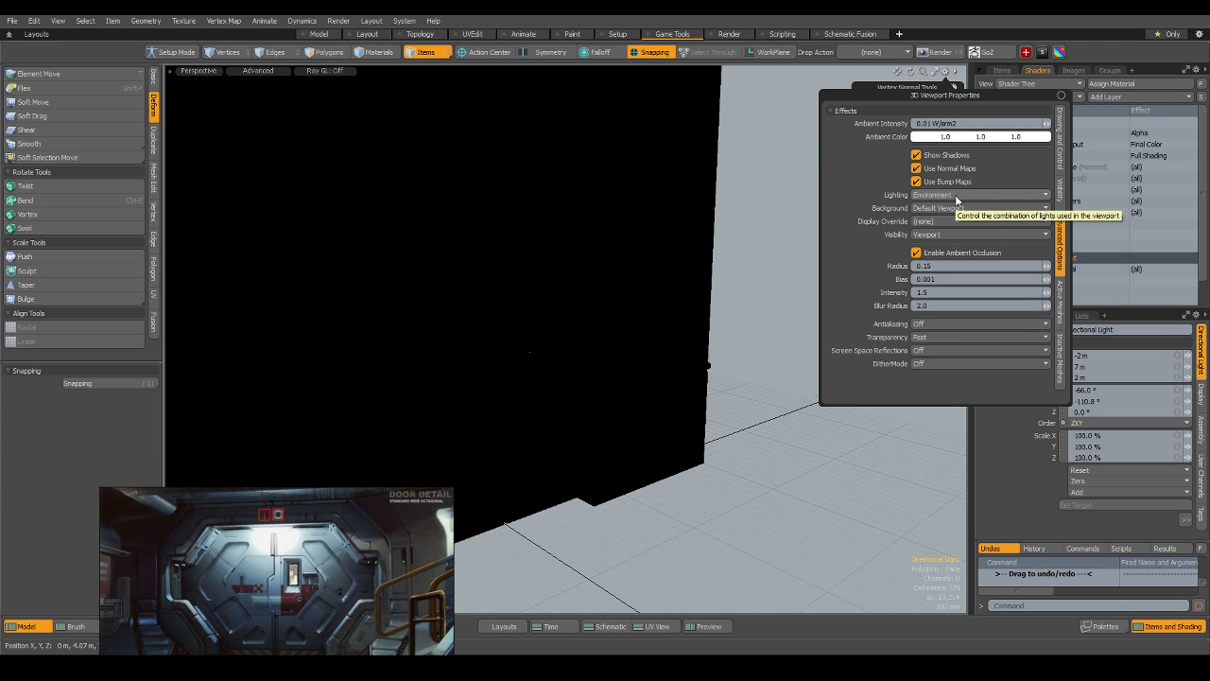
pyautogui.click(957, 199)
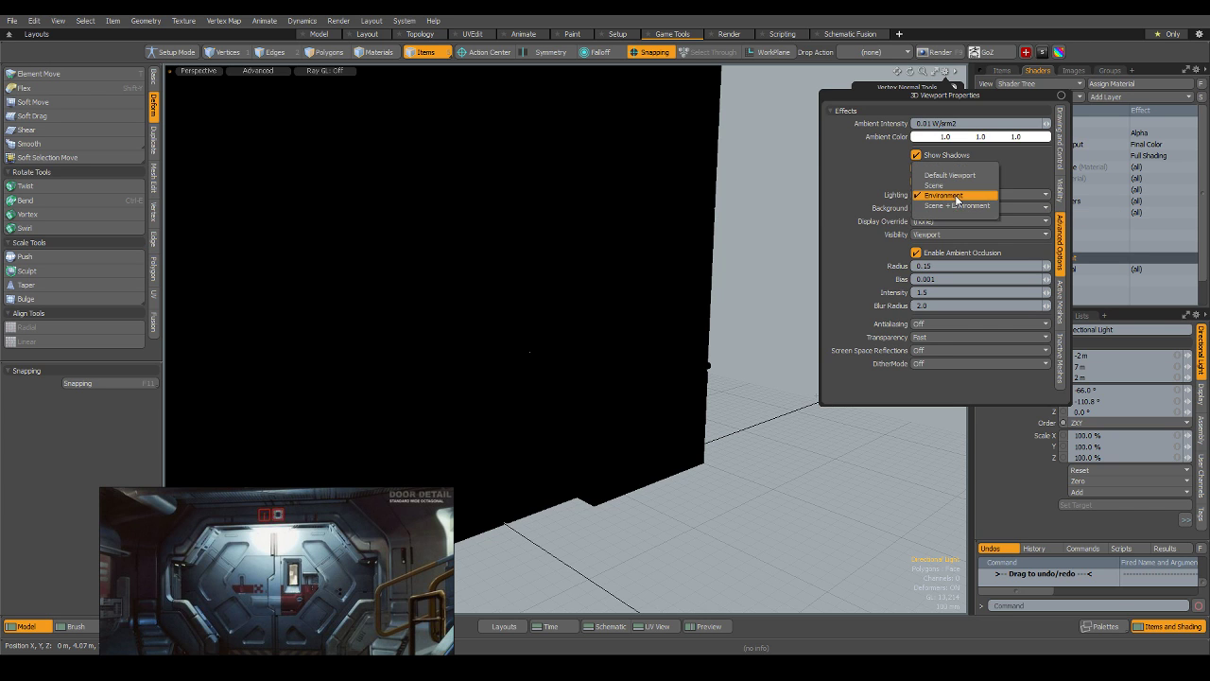
pyautogui.click(971, 204)
pyautogui.click(805, 559)
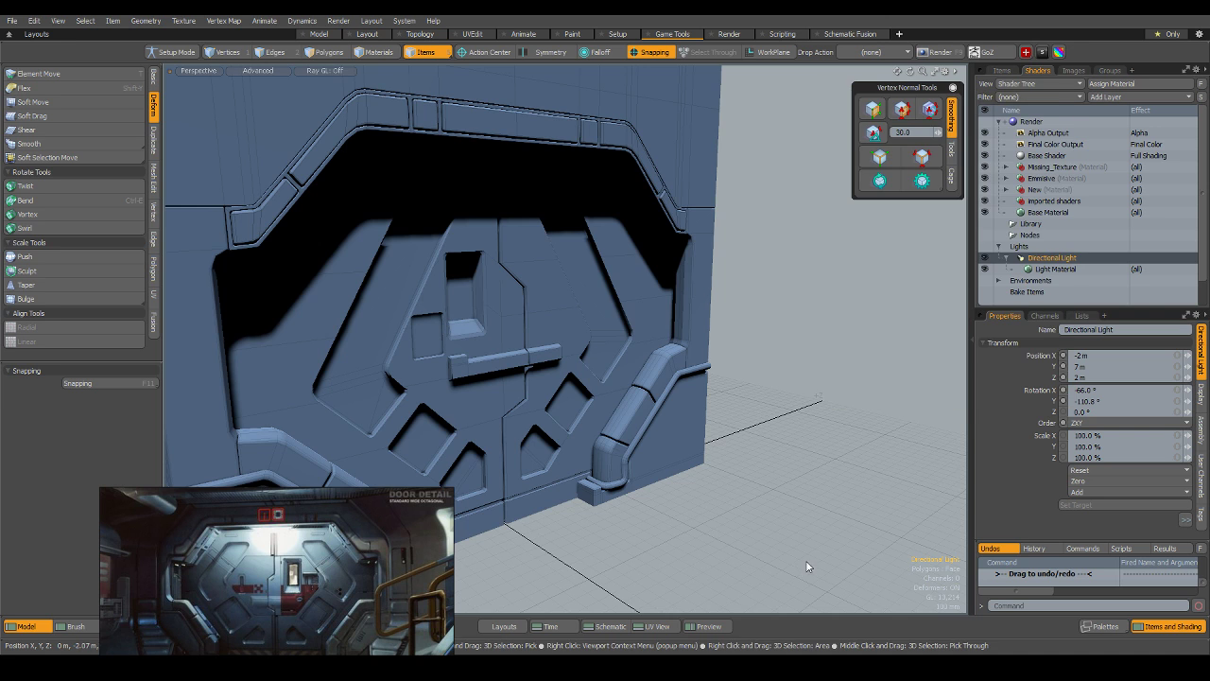
# Review the whole front of the door and check which pieces belong to the frame mesh.
pyautogui.scroll(-5, 732, 406)
pyautogui.keyDown('alt'); pyautogui.moveTo(727, 402); pyautogui.dragTo(619, 474); pyautogui.keyUp('alt')
pyautogui.scroll(3, 686, 363)
pyautogui.keyDown('alt'); pyautogui.moveTo(819, 317); pyautogui.dragTo(862, 410); pyautogui.keyUp('alt')
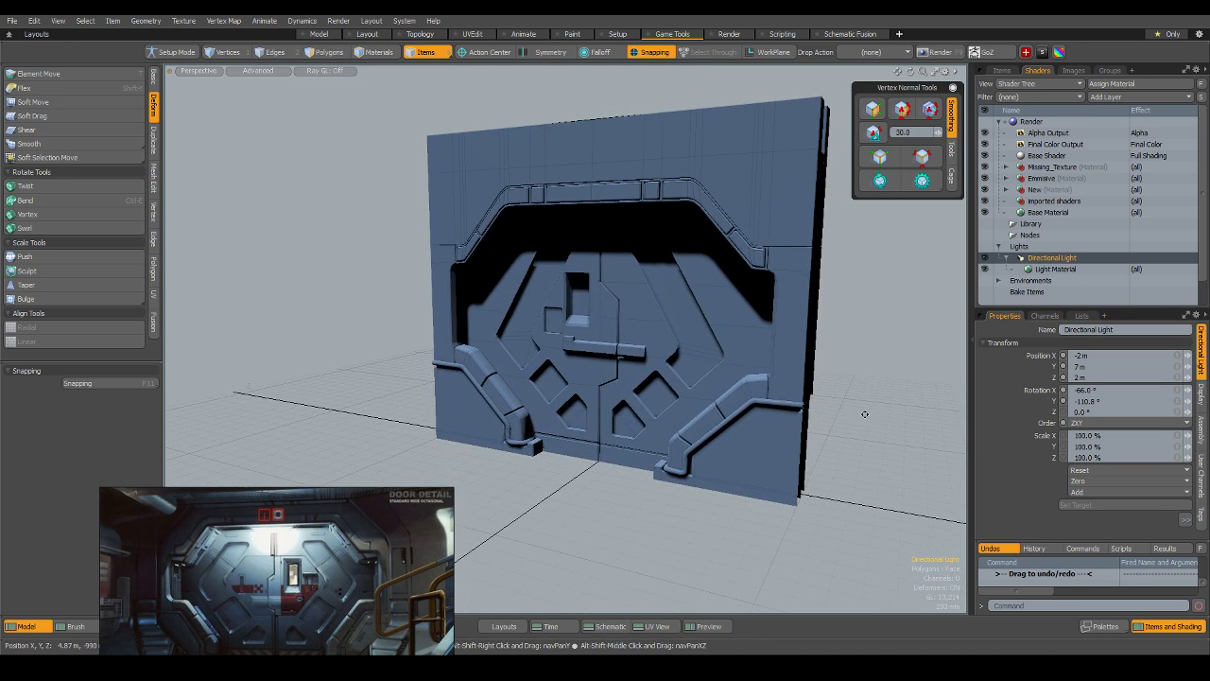
pyautogui.click(616, 204)
pyautogui.click(787, 269)
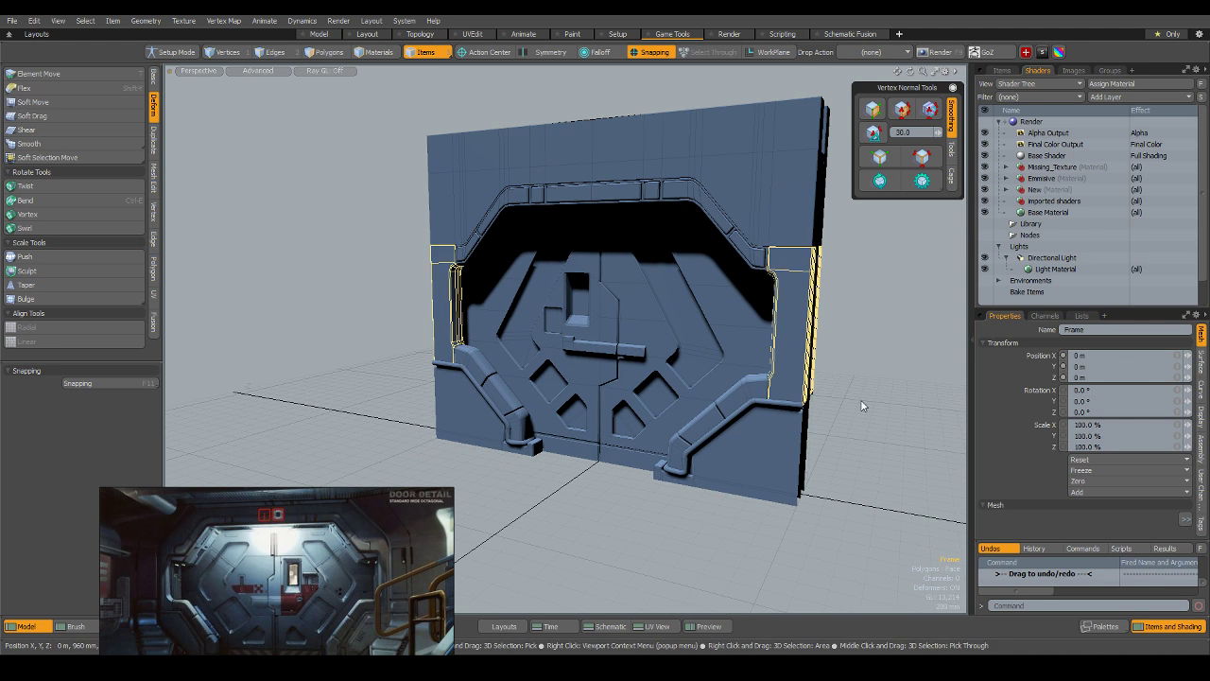
pyautogui.click(864, 406)
# Move Door_1, Door_2 and all the frame meshes out of their sub-groups to sit directly under SciFi_Door_A.
pyautogui.click(1002, 70)
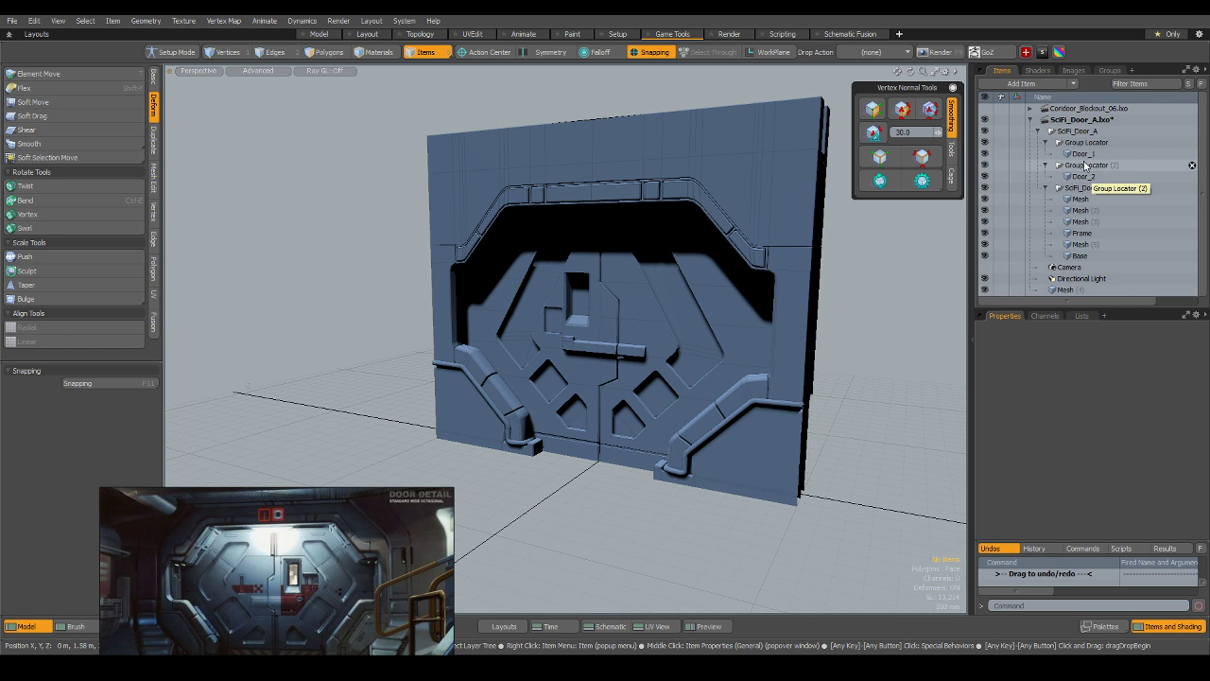
pyautogui.click(1084, 154)
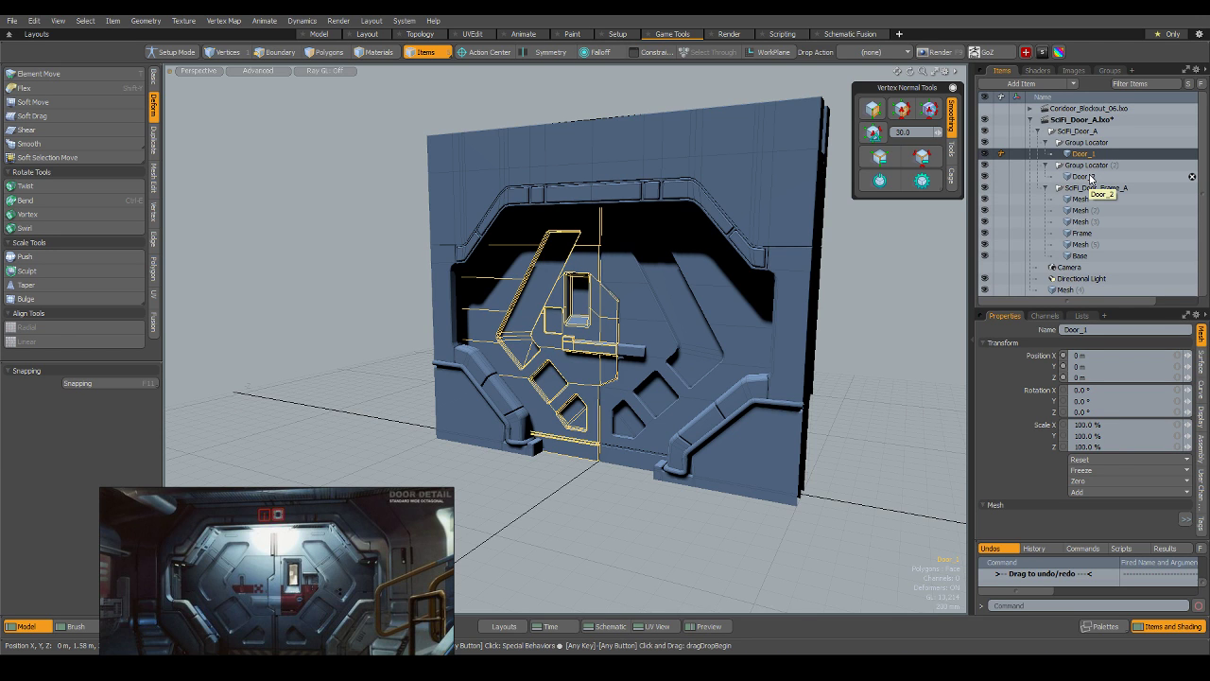
pyautogui.keyDown('shift'); pyautogui.click(1090, 177); pyautogui.keyUp('shift')
pyautogui.press('x')
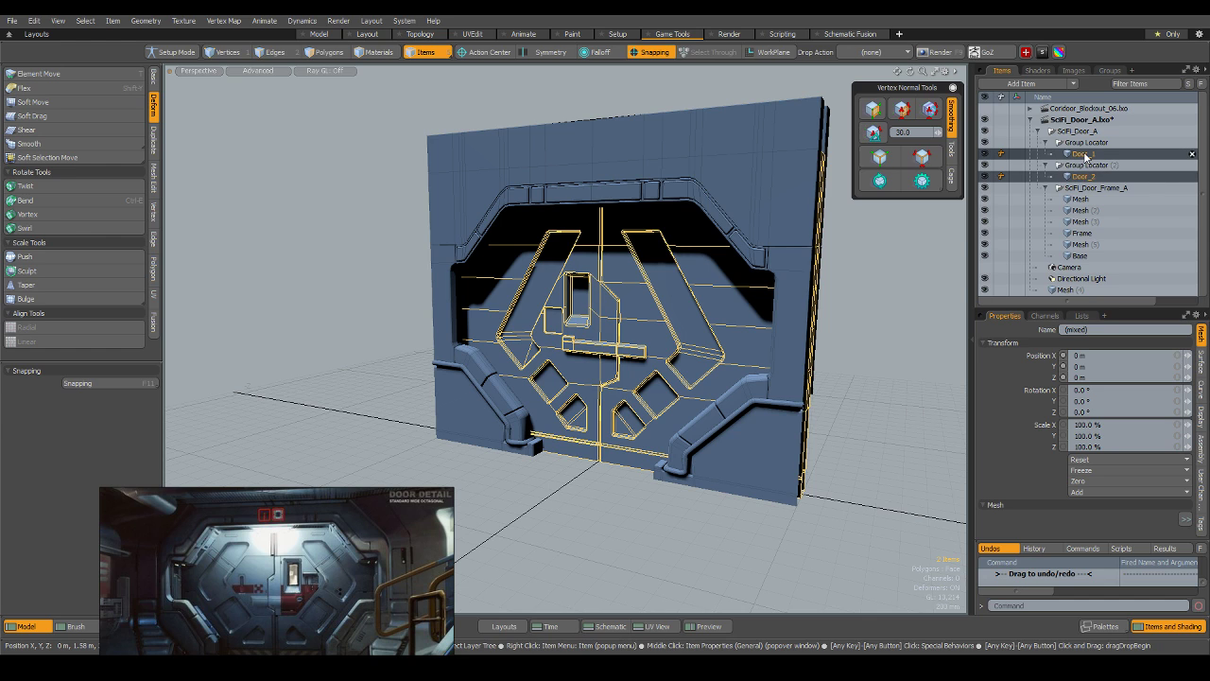
pyautogui.moveTo(1085, 157); pyautogui.dragTo(1093, 190)
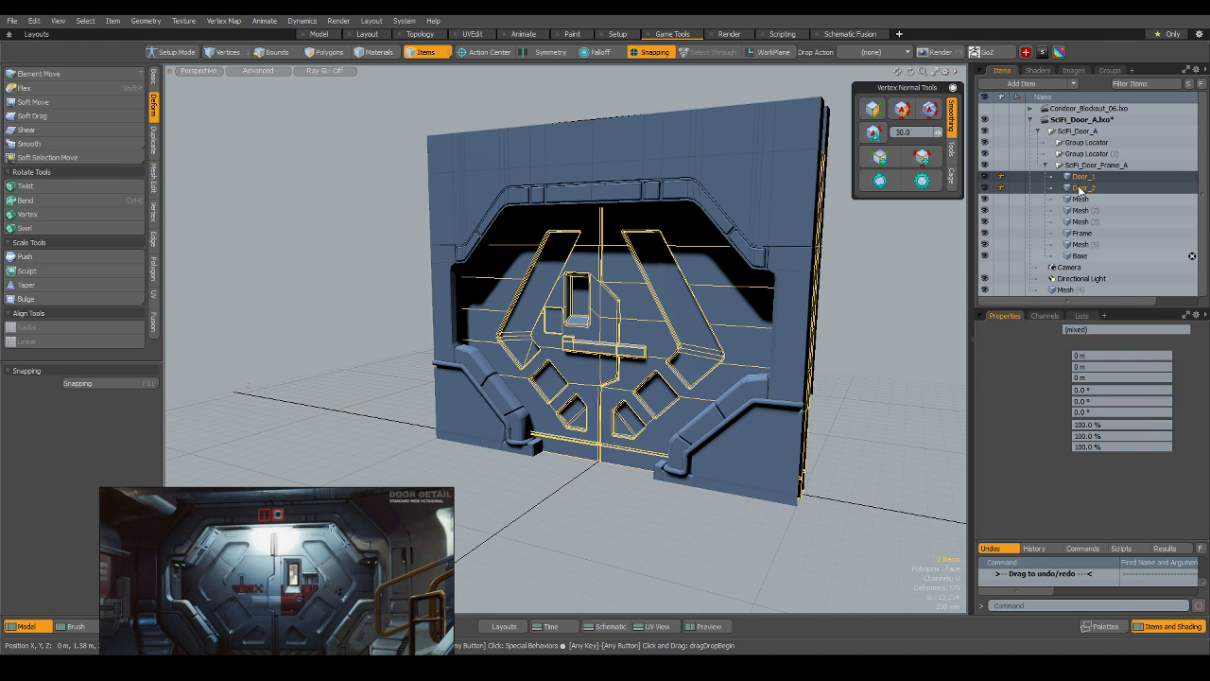
pyautogui.keyDown('shift'); pyautogui.click(1082, 180); pyautogui.keyUp('shift')
pyautogui.moveTo(1083, 180); pyautogui.dragTo(1092, 132)
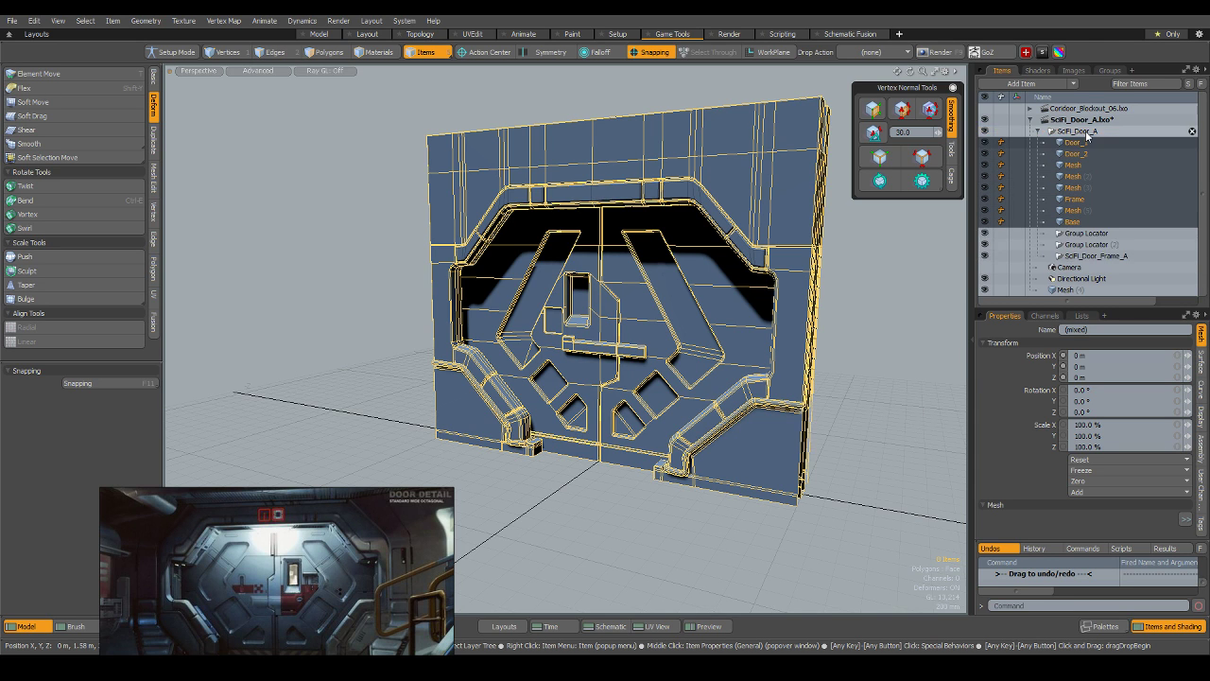
# Delete the emptied groups Group Locator, Group Locator (2) and SciFi_Door_Frame_A.
pyautogui.click(1087, 233)
pyautogui.keyDown('shift'); pyautogui.click(1097, 255); pyautogui.keyUp('shift')
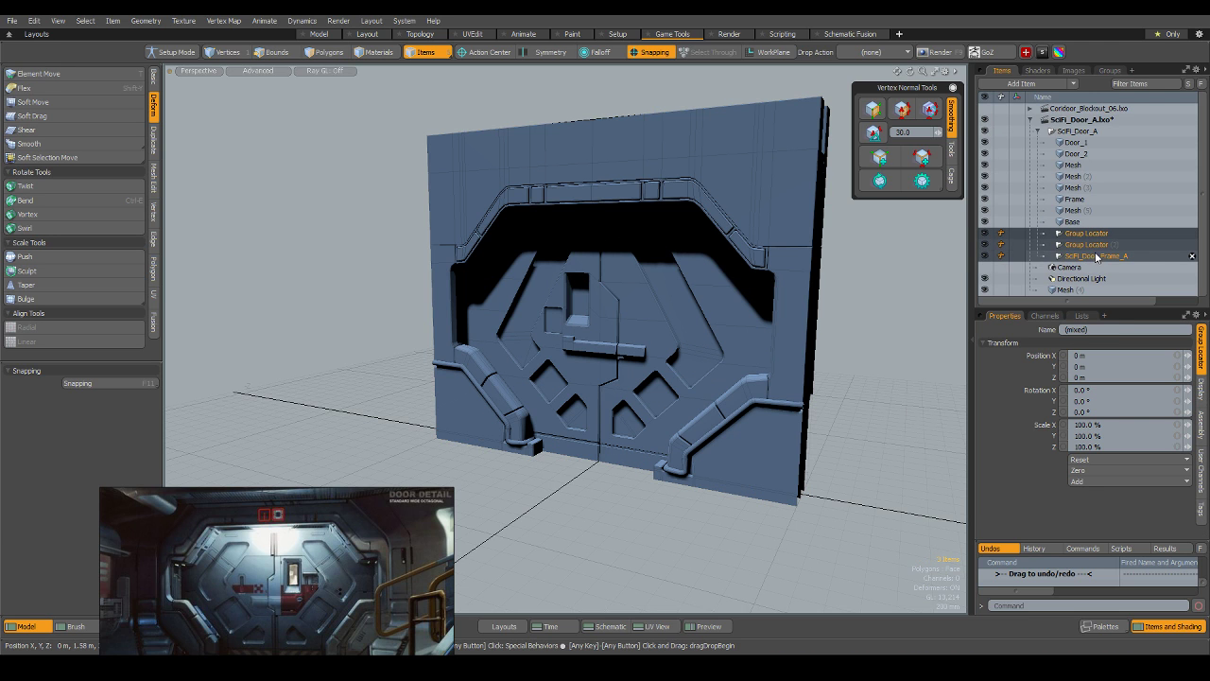
pyautogui.press('Delete')
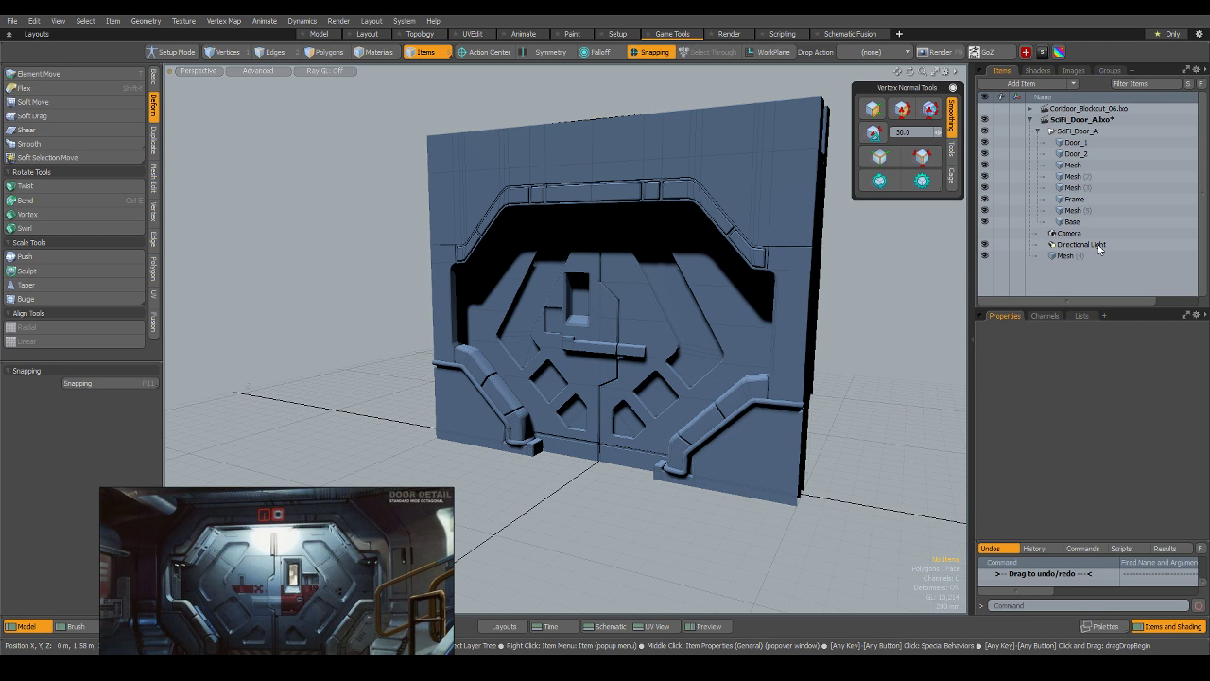
# Select SciFi_Door_A with all its child meshes and close the PureRef reference image.
pyautogui.click(1088, 133)
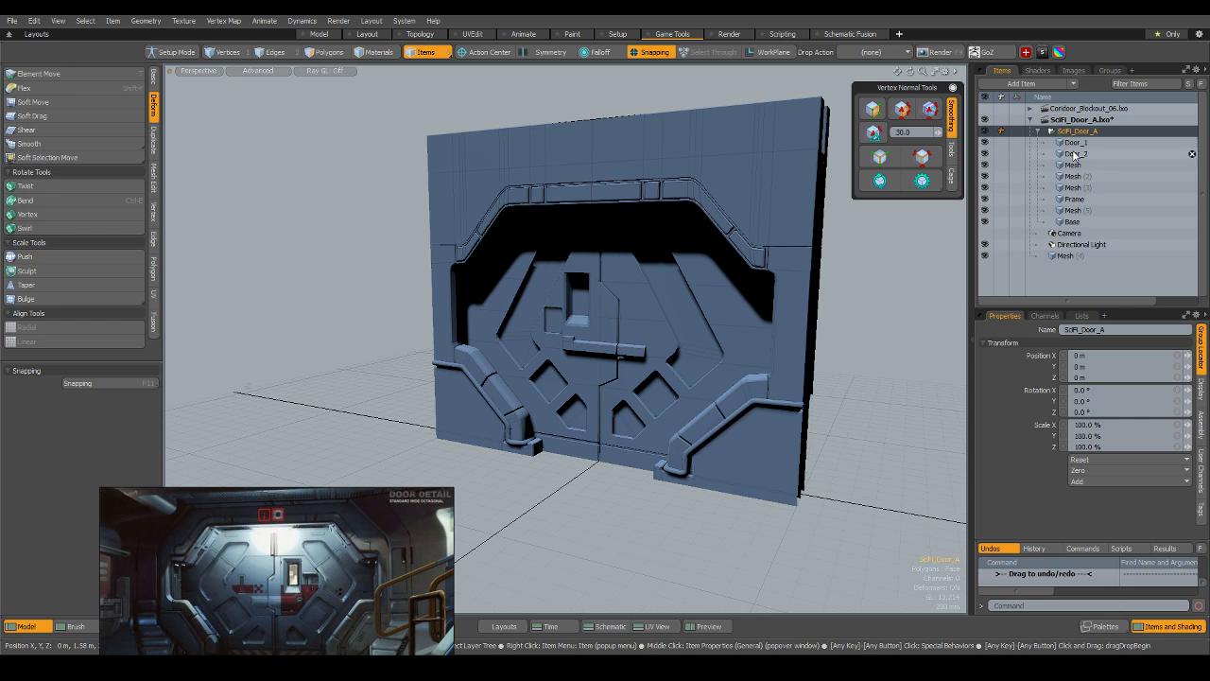
pyautogui.doubleClick(1077, 135)
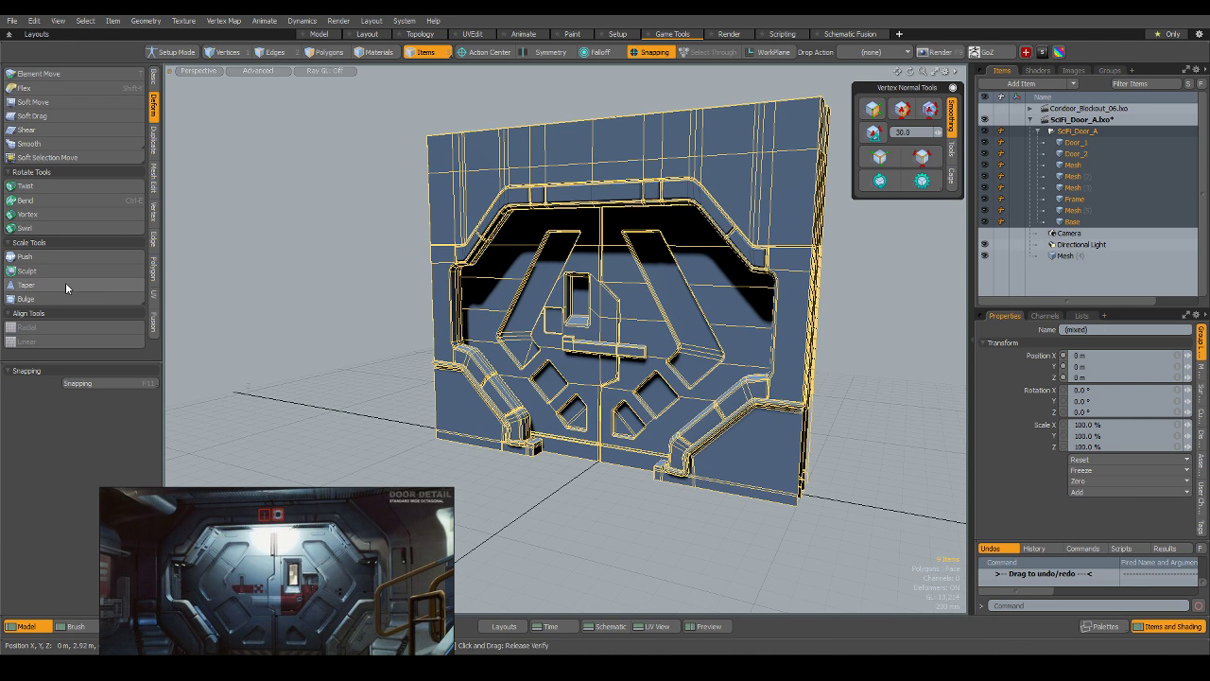
pyautogui.moveTo(353, 509); pyautogui.dragTo(647, 390)
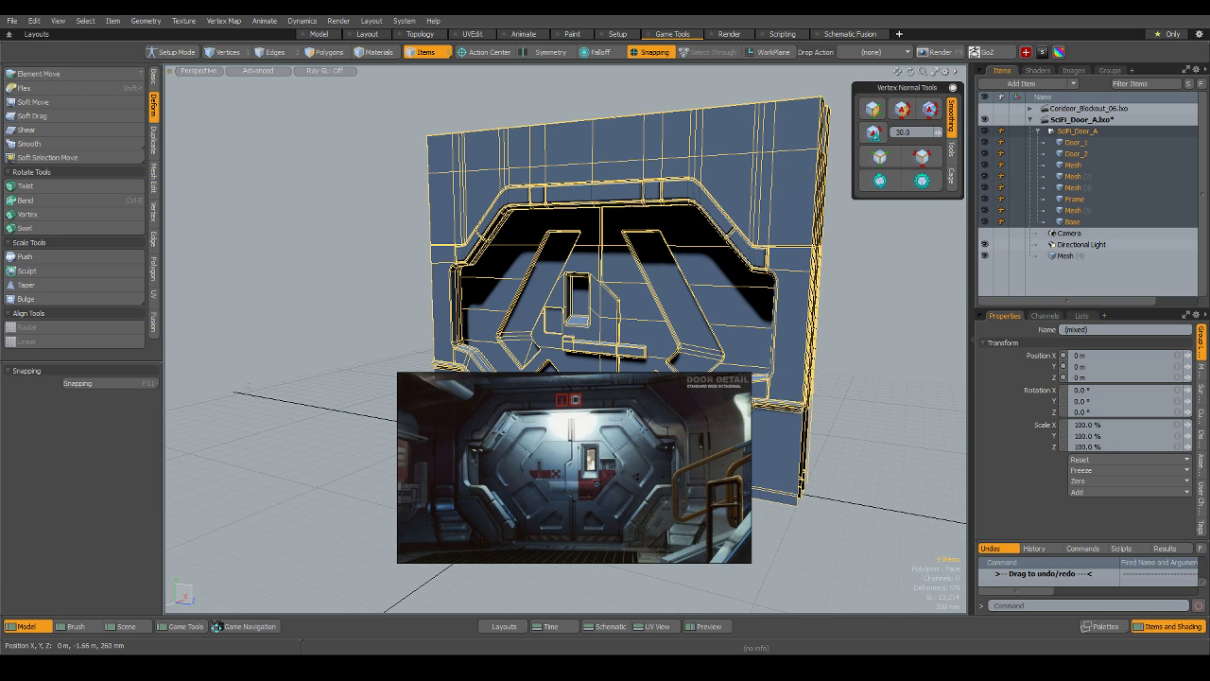
pyautogui.rightClick(541, 666)
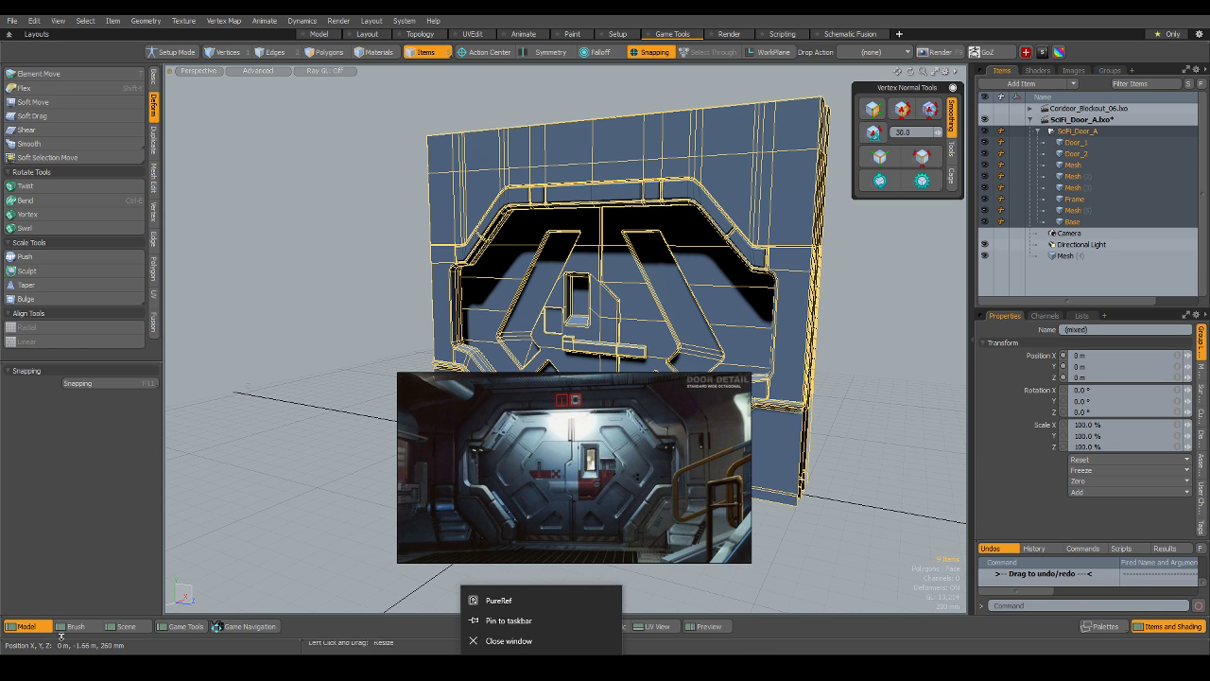
pyautogui.click(526, 649)
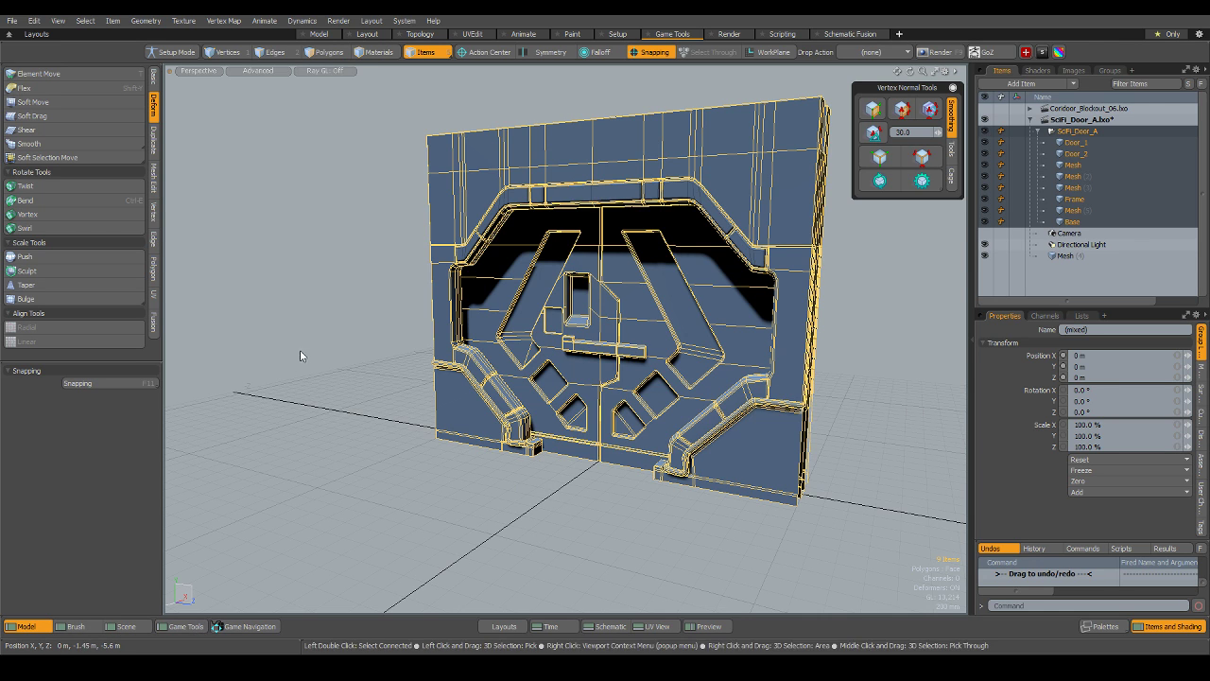
# Switch the viewport shading to Default and set the Unity_Selection export's output directory to a folder inside D:\001_Work_portfolio.
pyautogui.click(267, 71)
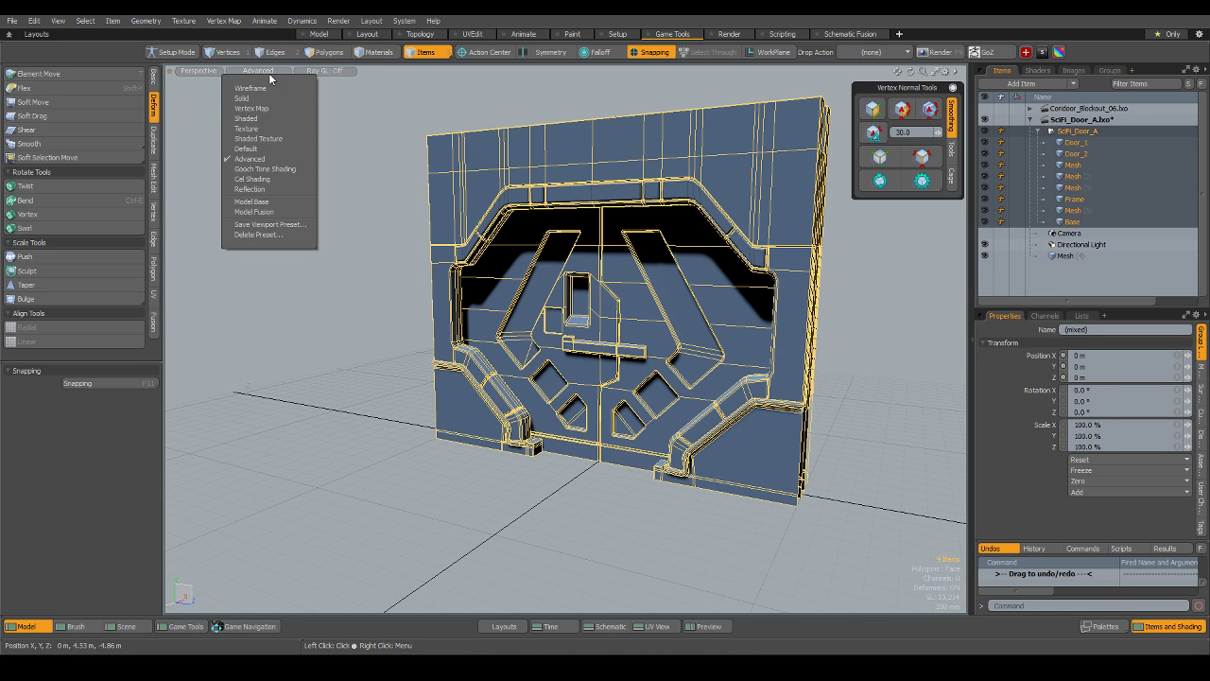
pyautogui.click(270, 148)
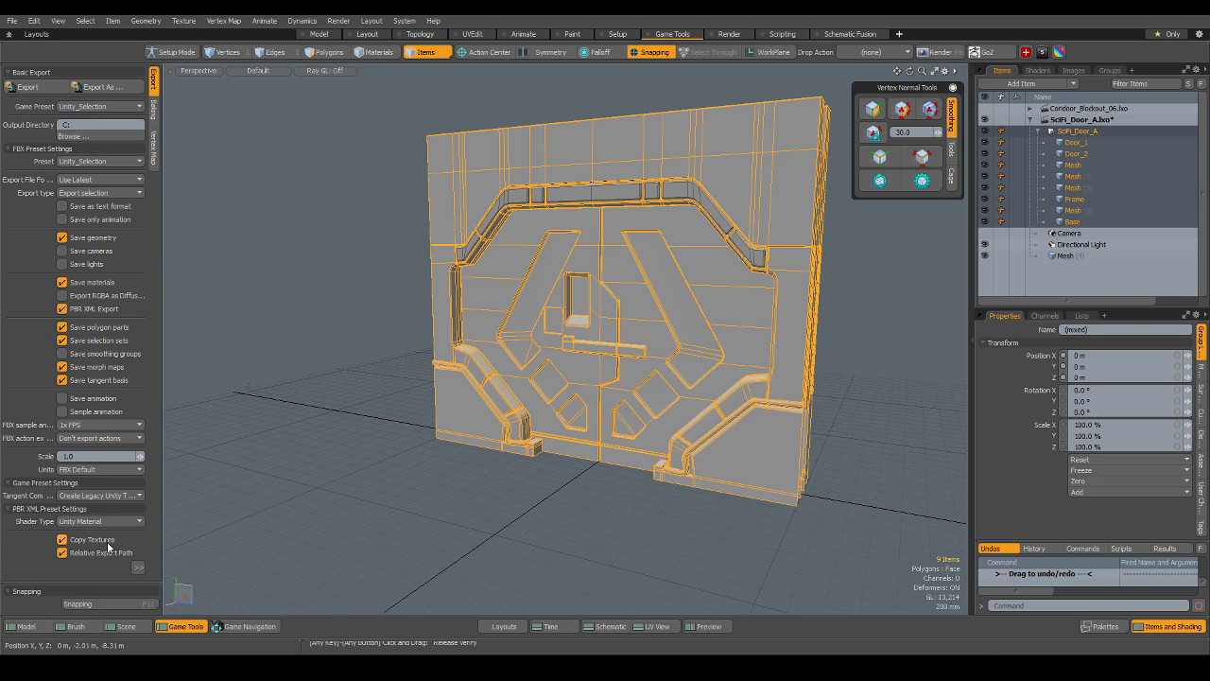
pyautogui.click(125, 134)
# Move the upper trim mesh, Mesh (4), into the SciFi_Door_A group and clear the selection.
pyautogui.click(528, 202)
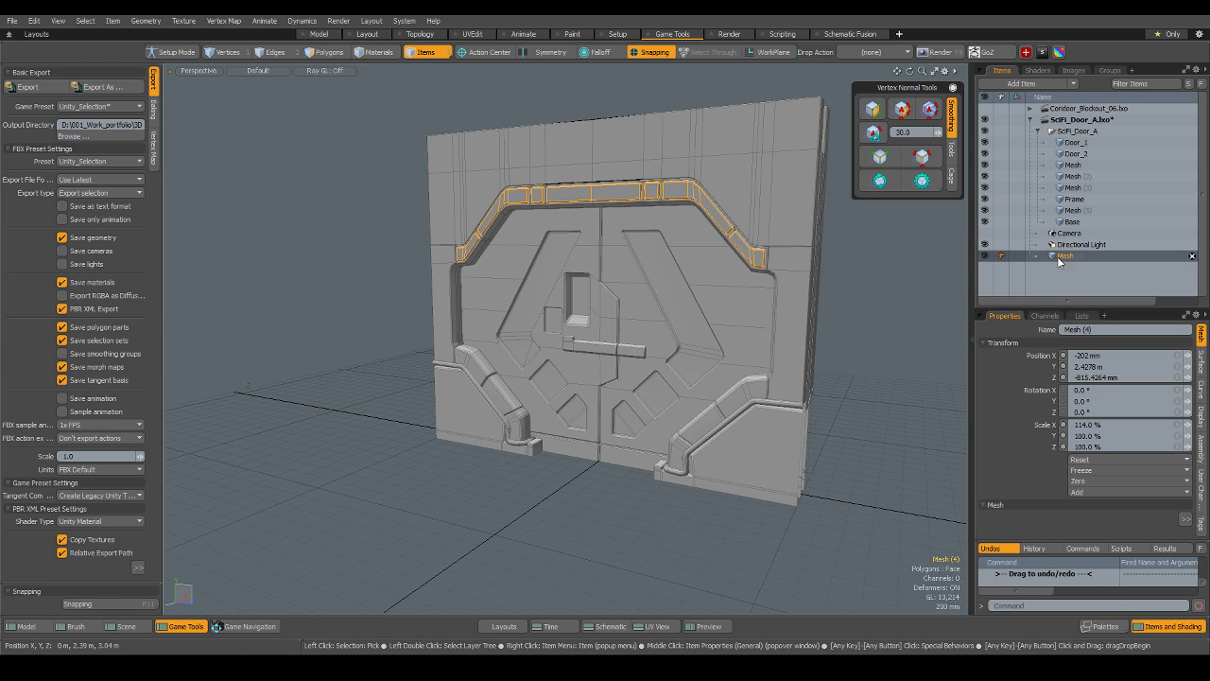
pyautogui.moveTo(1067, 256); pyautogui.dragTo(1081, 227)
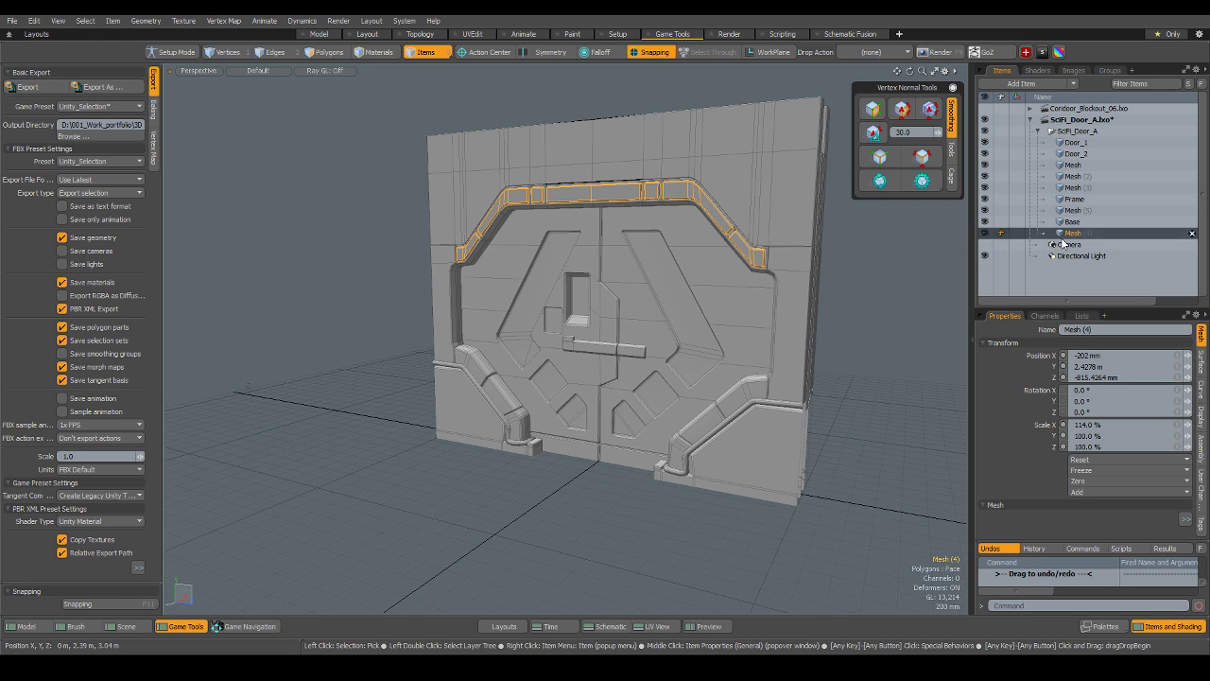
pyautogui.click(900, 322)
# Rename both the upper trim mesh and the lower diagonal trim mesh as Padding.
pyautogui.click(753, 257)
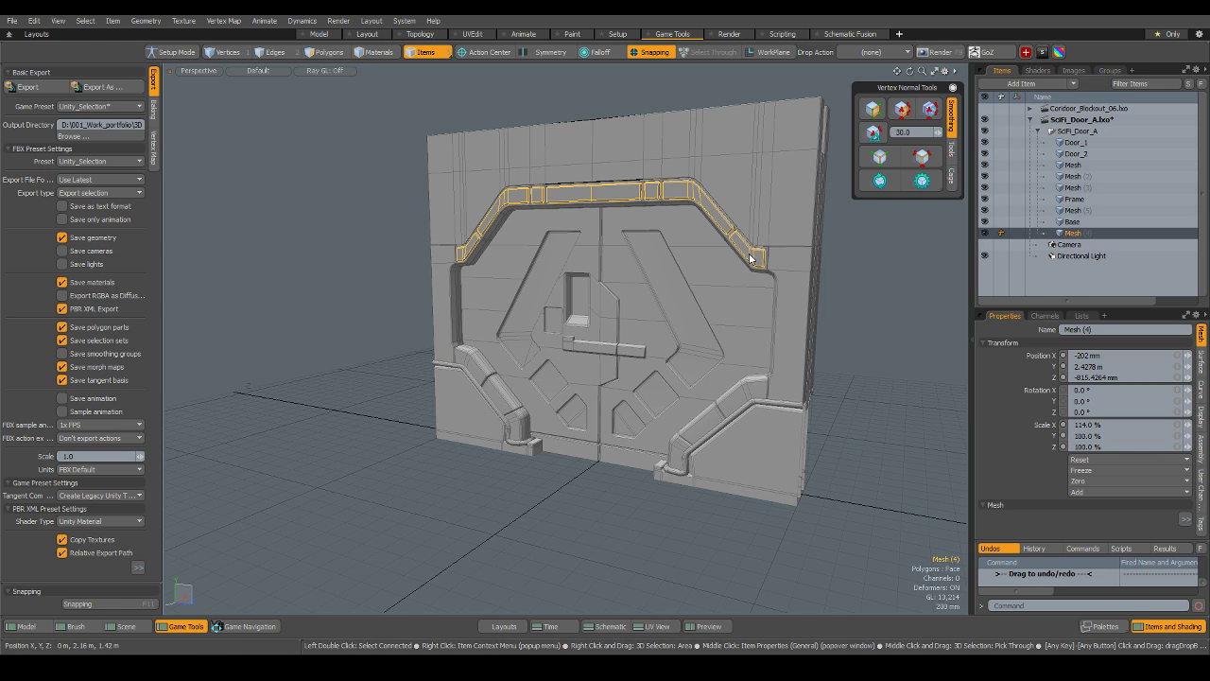
pyautogui.keyDown('shift'); pyautogui.click(703, 422); pyautogui.keyUp('shift')
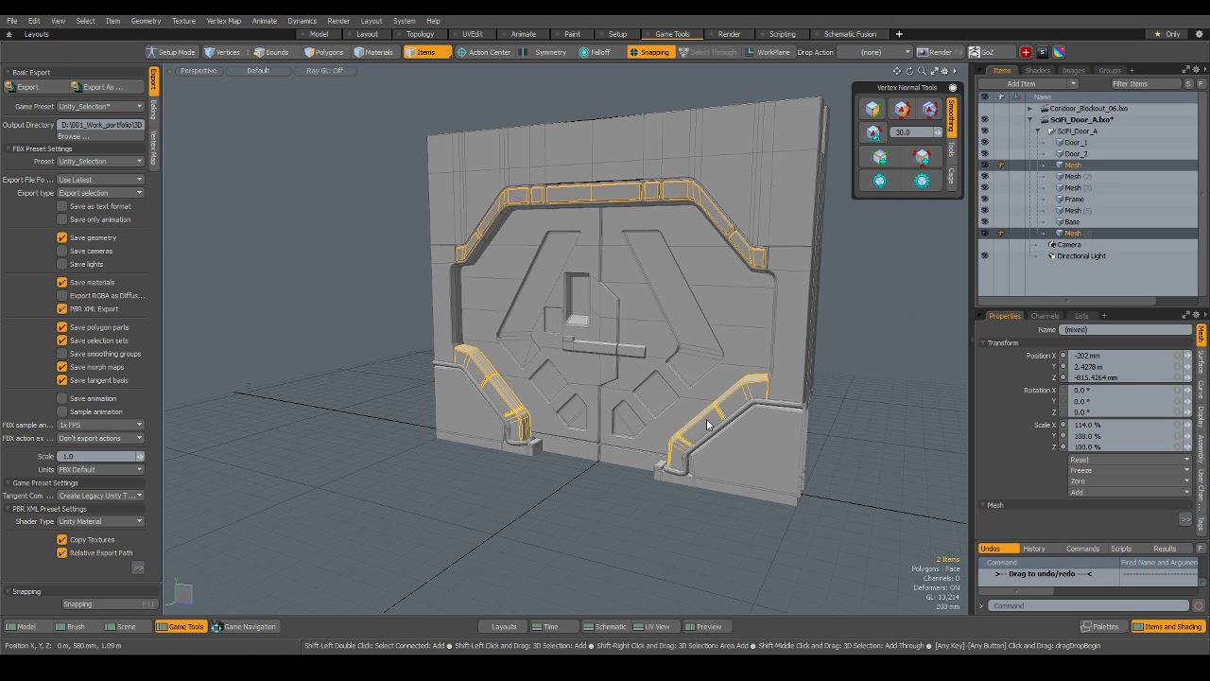
pyautogui.click(1103, 333)
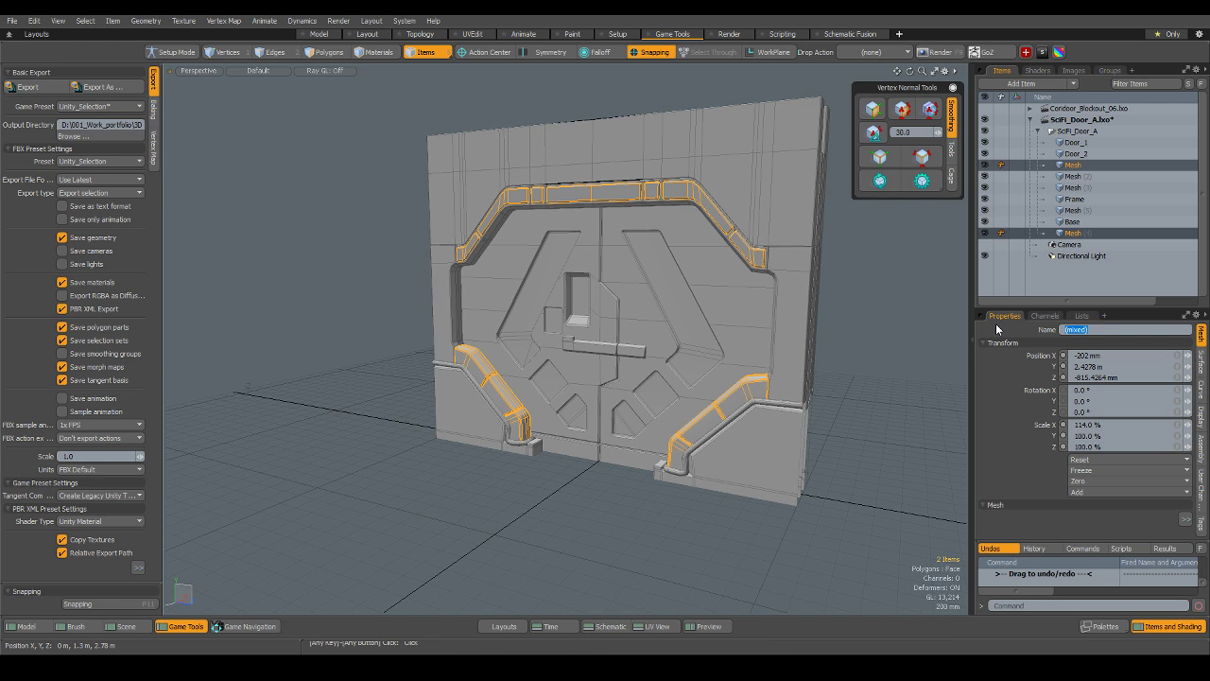
pyautogui.write('Padding')
pyautogui.press('Return')
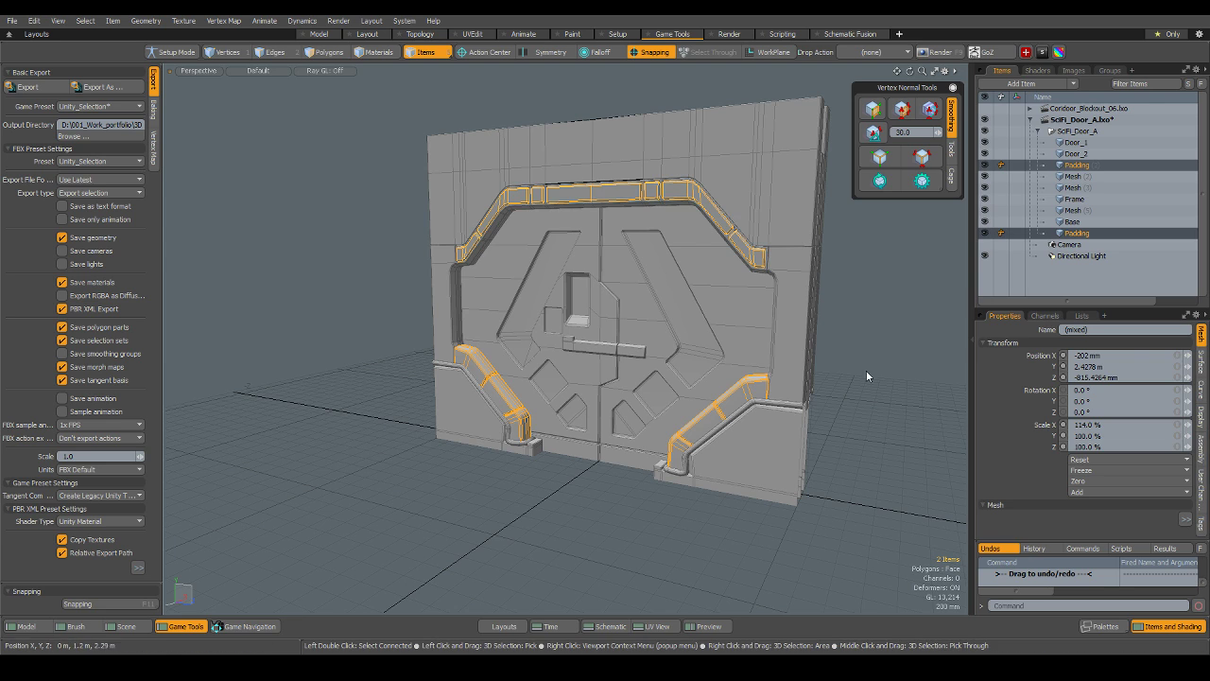
pyautogui.click(897, 370)
# Rename the mesh bordering the upper padding, Mesh (3), as Padding_frame.
pyautogui.click(752, 245)
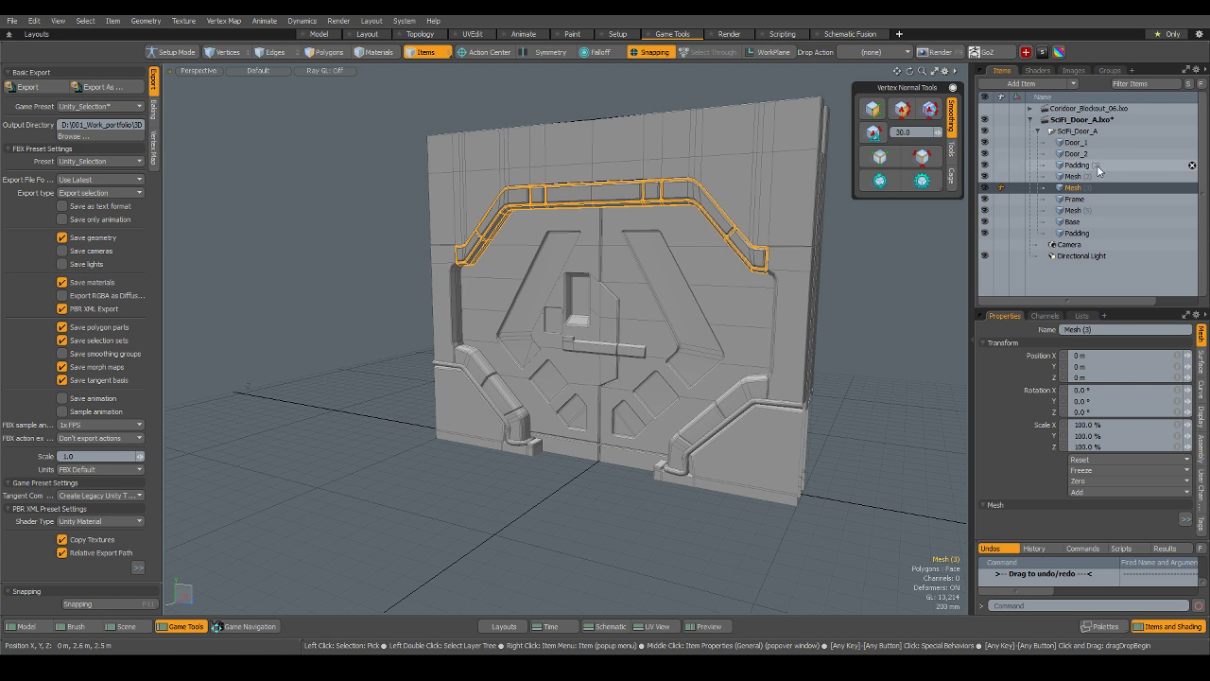
pyautogui.click(1102, 330)
pyautogui.write('Frame')
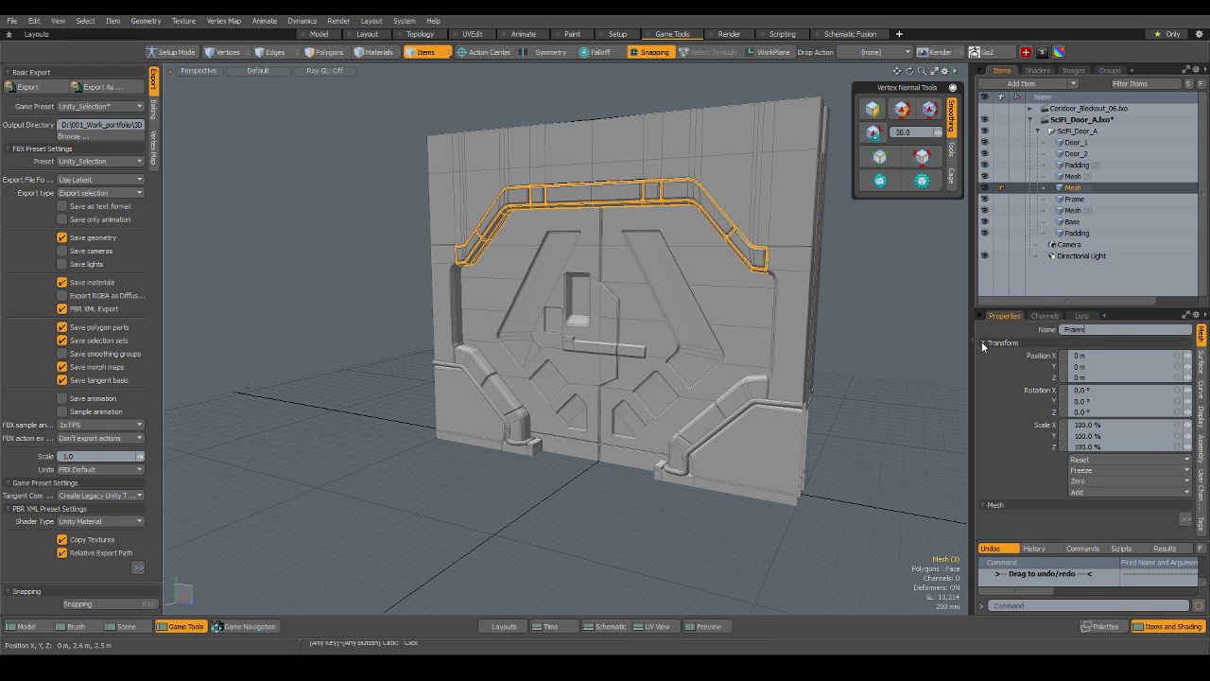
pyautogui.press('BackSpace')
pyautogui.press('BackSpace')
pyautogui.press('BackSpace')
pyautogui.press('BackSpace')
pyautogui.write('Padding_frame')
pyautogui.press('Return')
# Rename the upper wall mesh above the door as Door_Top.
pyautogui.click(464, 248)
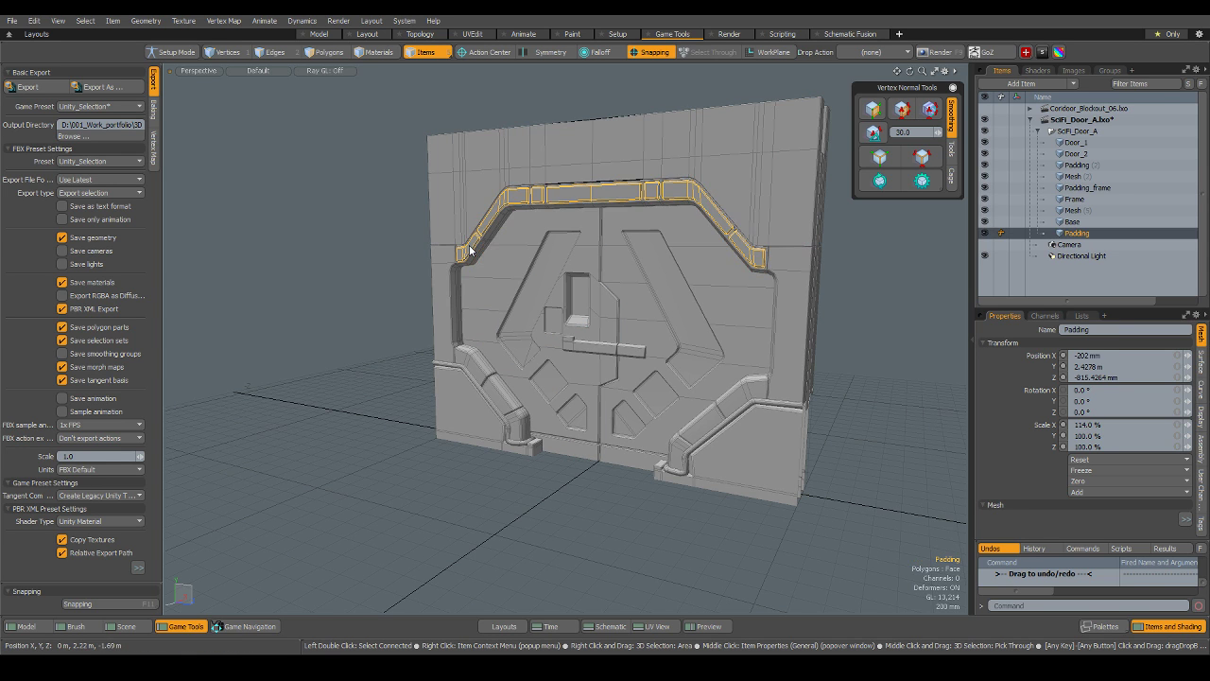
pyautogui.click(457, 195)
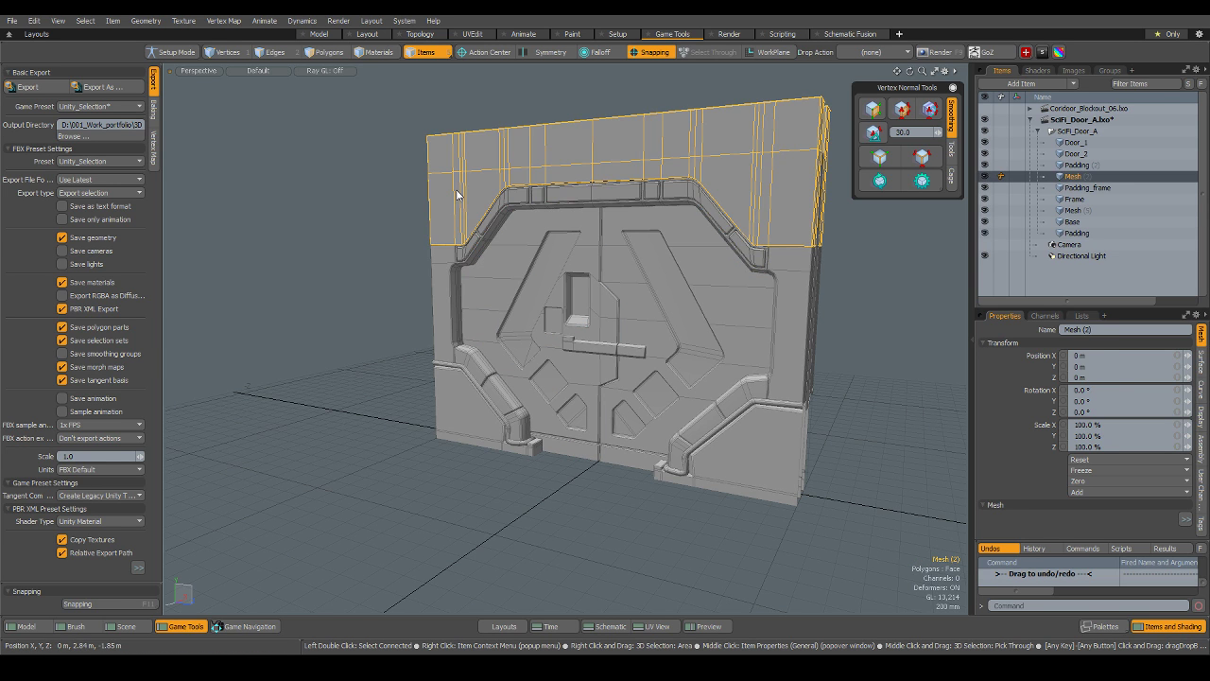
pyautogui.click(1100, 328)
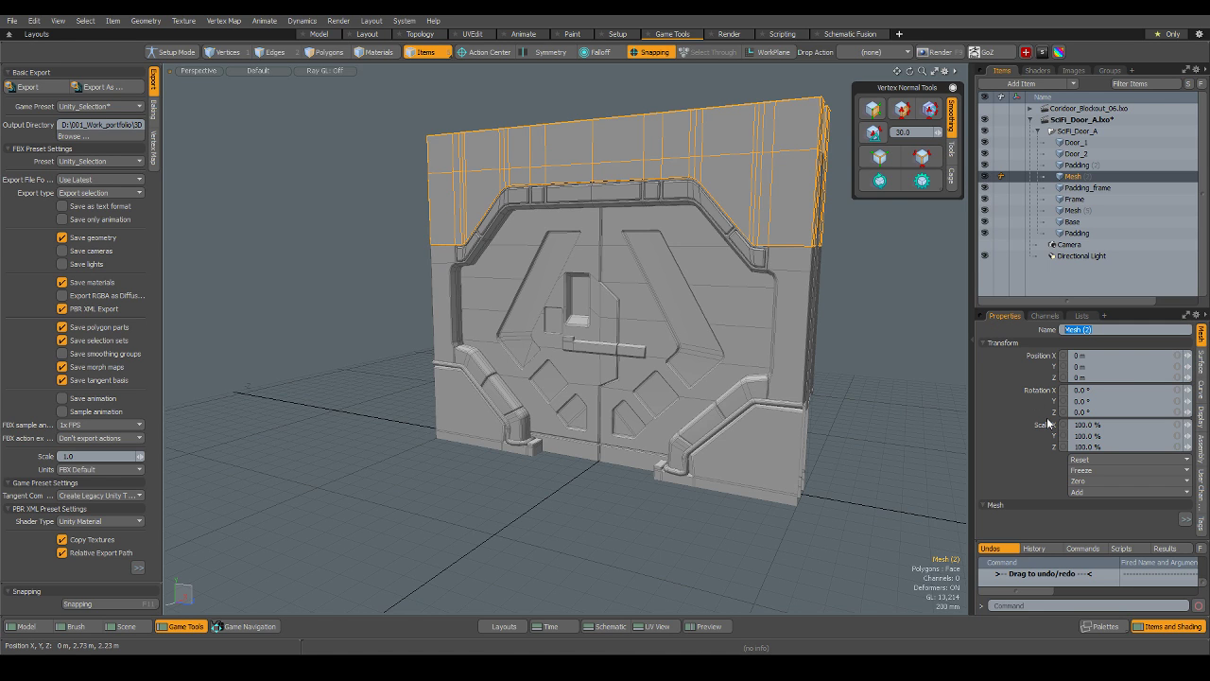
pyautogui.write('Door_Top')
pyautogui.press('Return')
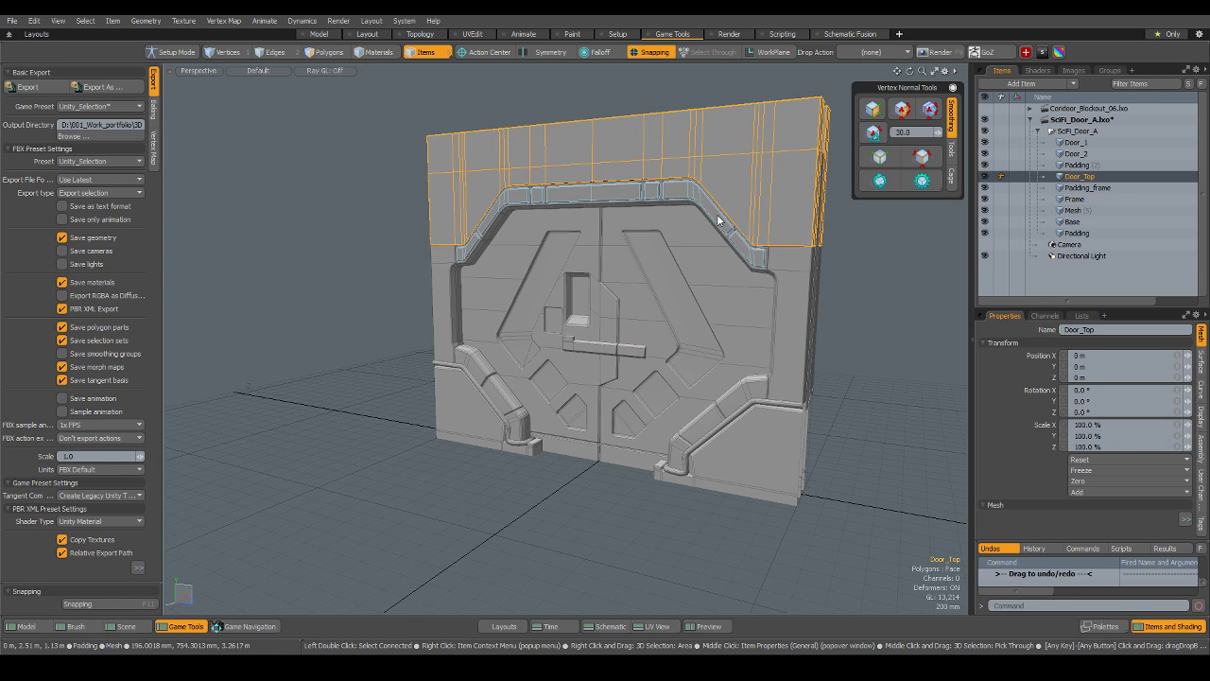
# Rename the Frame mesh at the door's sides as Door_Pillar.
pyautogui.click(736, 244)
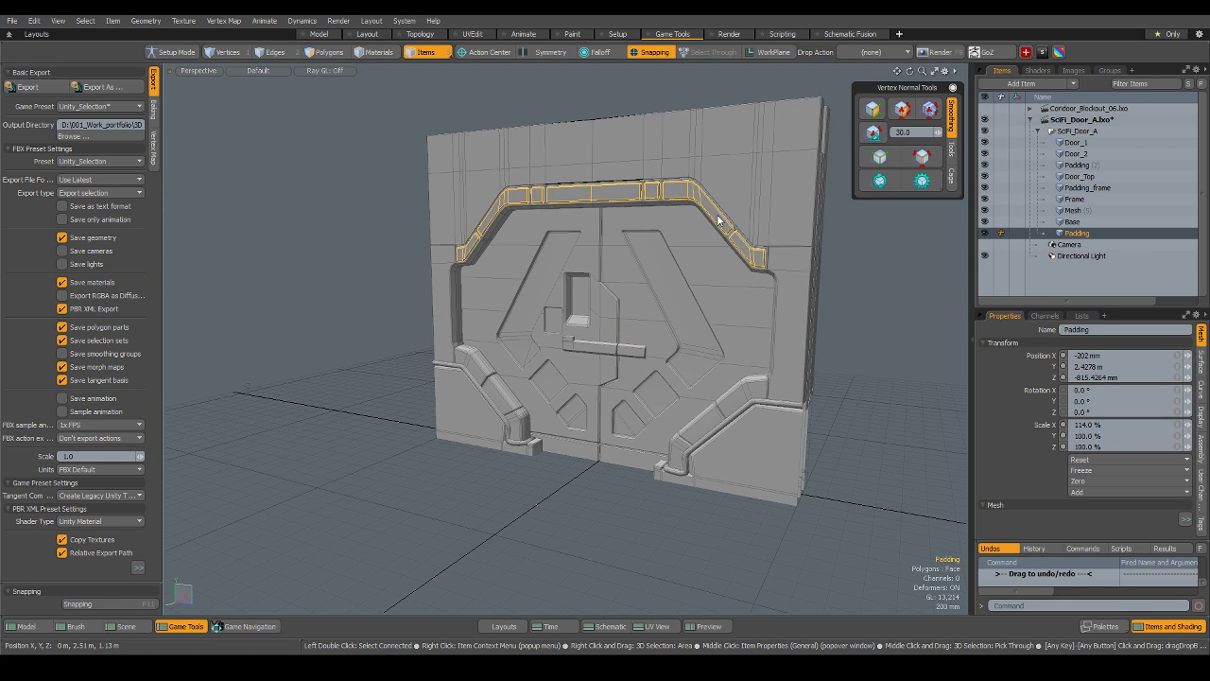
pyautogui.click(747, 268)
pyautogui.click(793, 274)
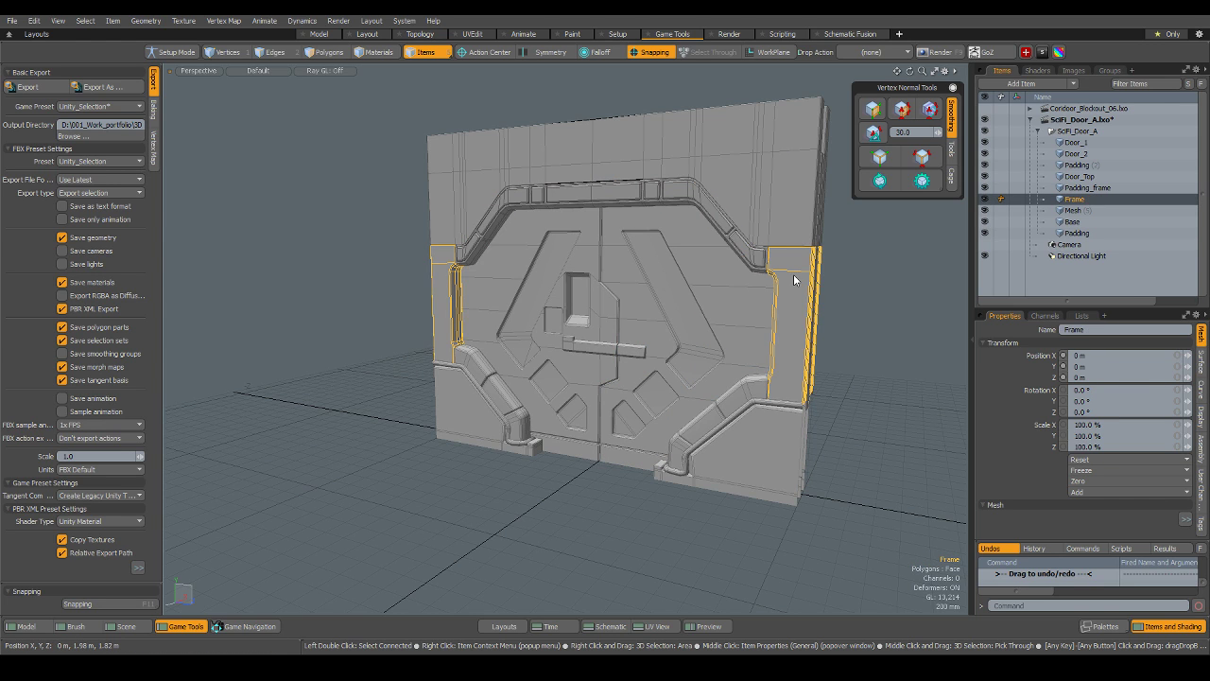
pyautogui.click(1098, 329)
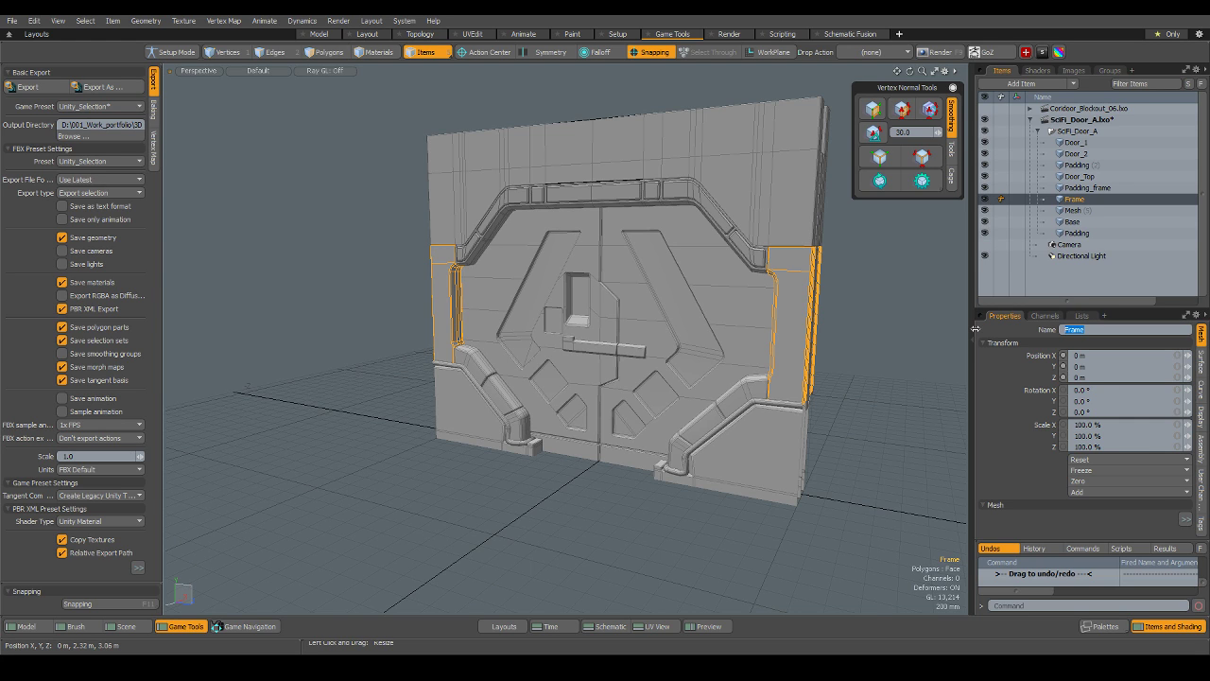
pyautogui.write('Pillar')
pyautogui.press('Home')
pyautogui.write('Door_')
pyautogui.press('Return')
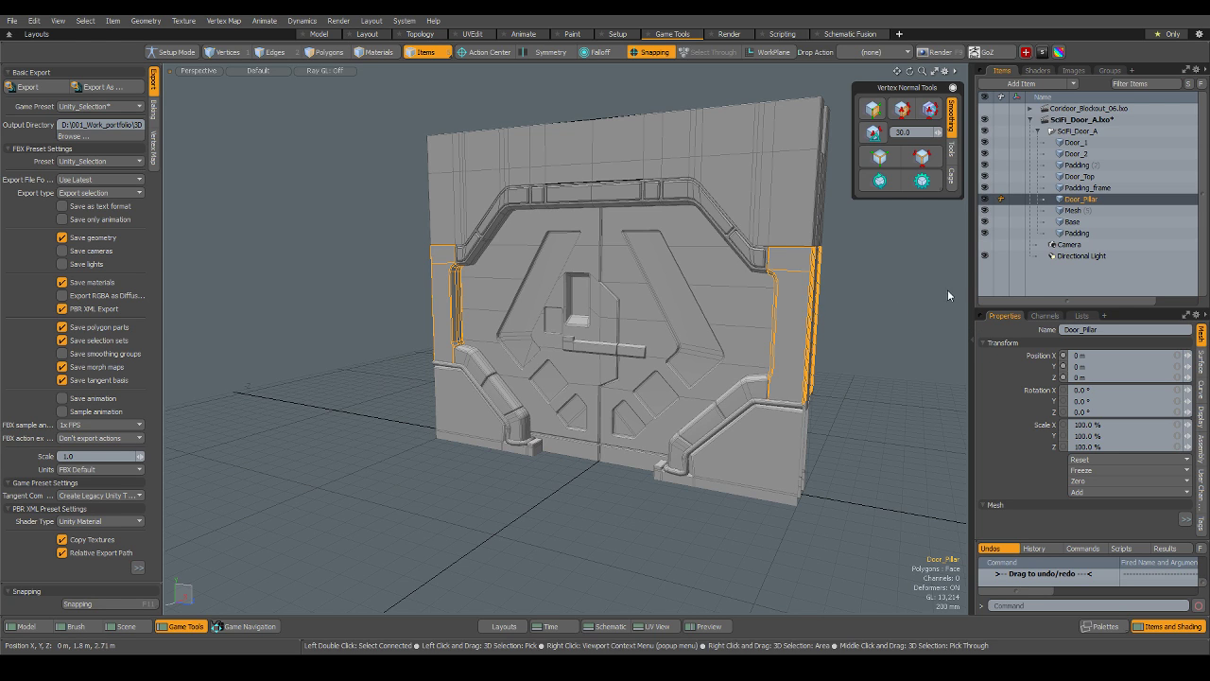
# Rename the thin lower trim mesh, Mesh (5), as Padding_Trim.
pyautogui.click(1078, 211)
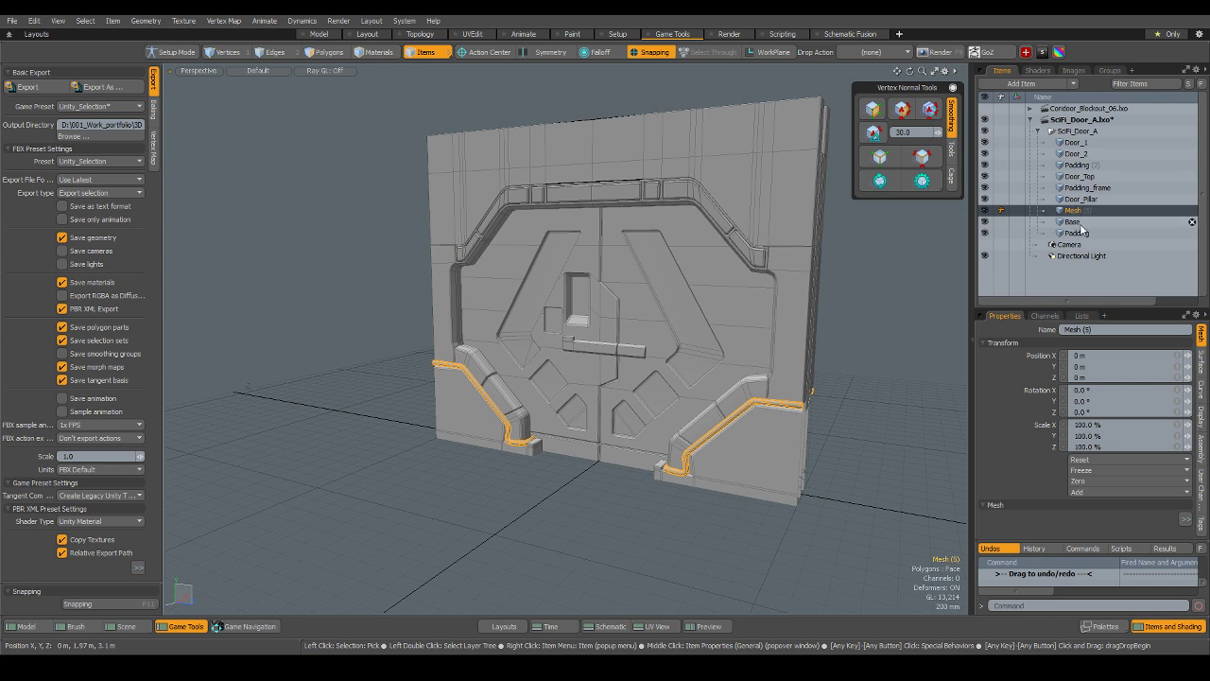
pyautogui.rightClick(1073, 217)
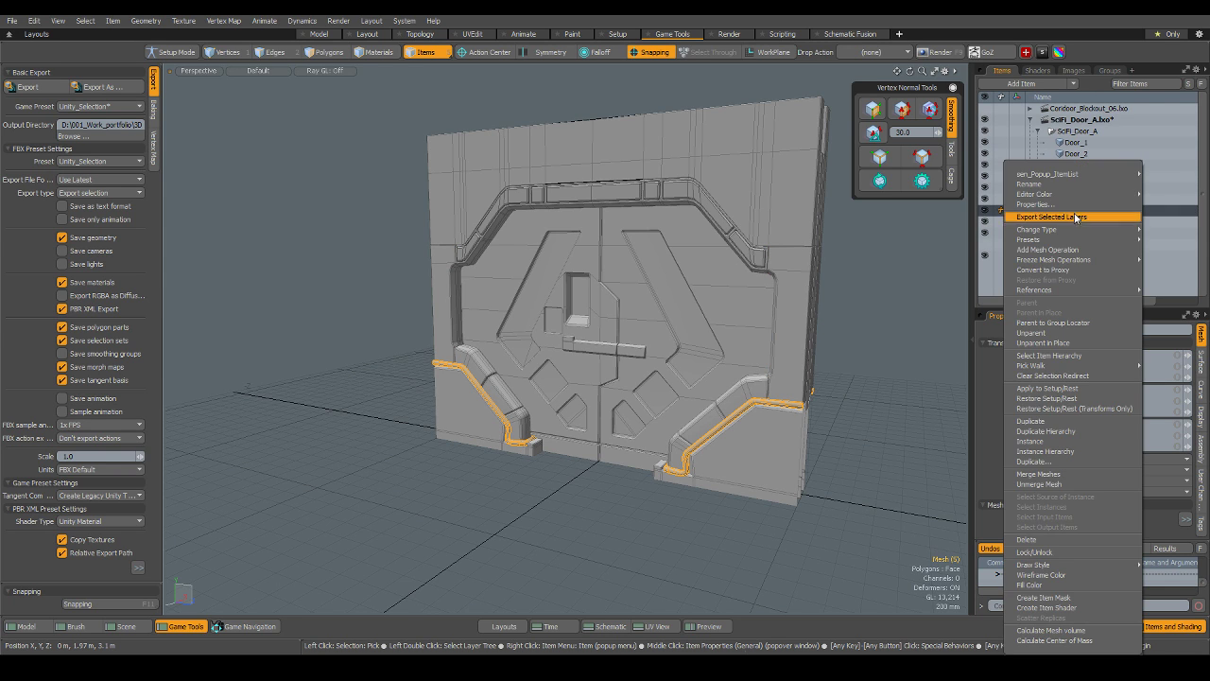
pyautogui.click(1117, 330)
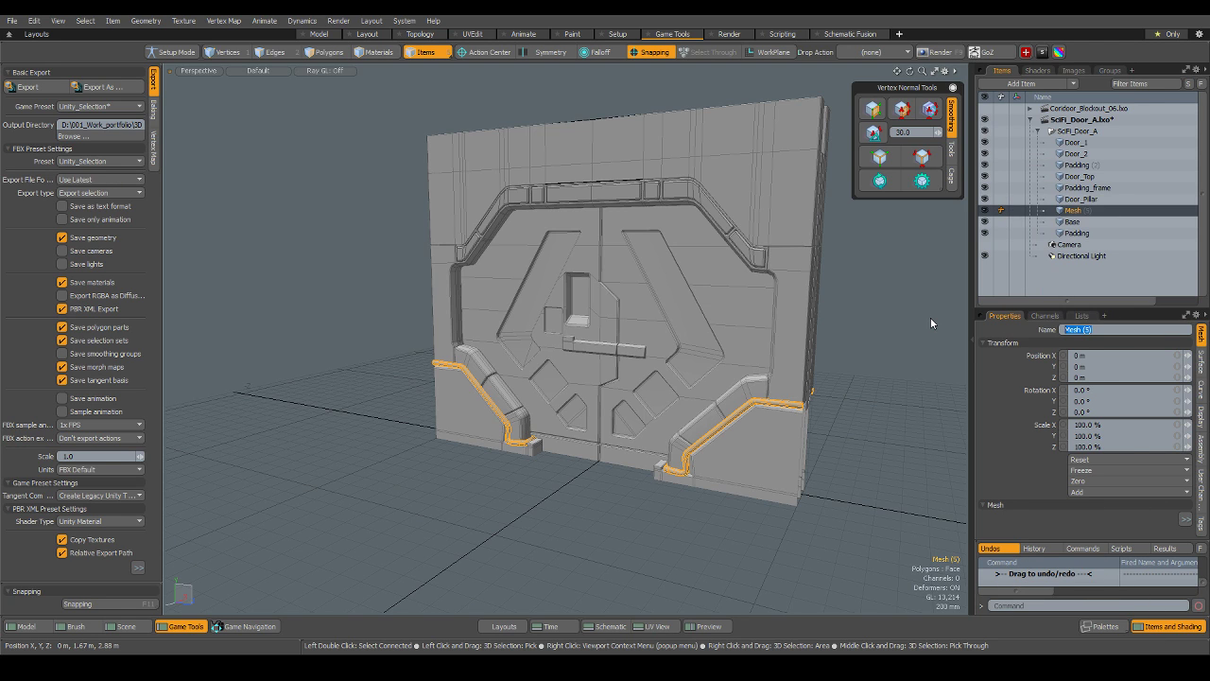
pyautogui.write('Padding_Trim')
pyautogui.press('Return')
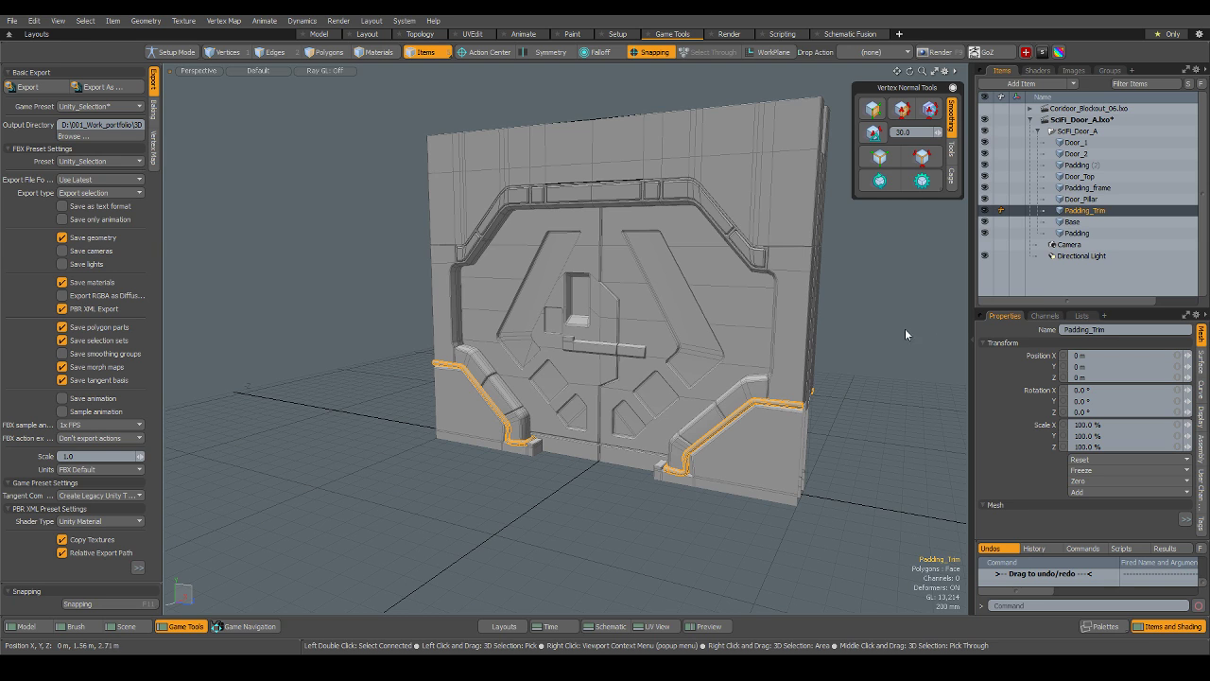
# Check the Base mesh's name, clear the selection and select the SciFi_Door_A group.
pyautogui.click(755, 466)
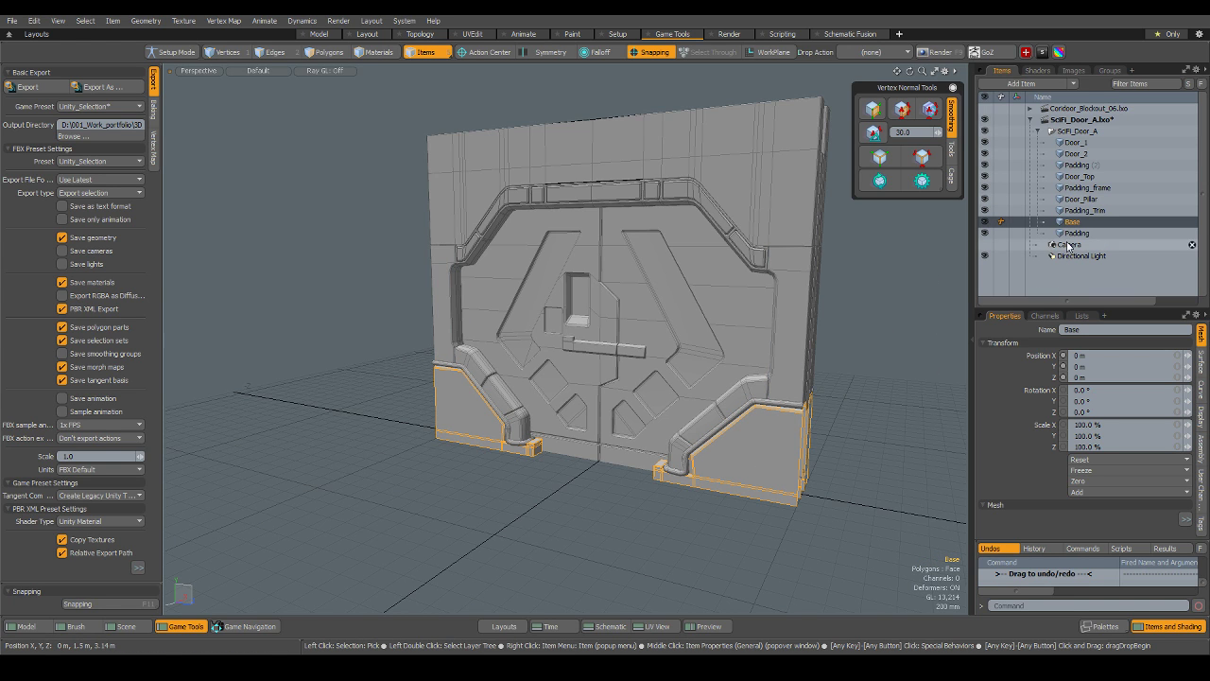
pyautogui.click(893, 333)
pyautogui.click(1067, 132)
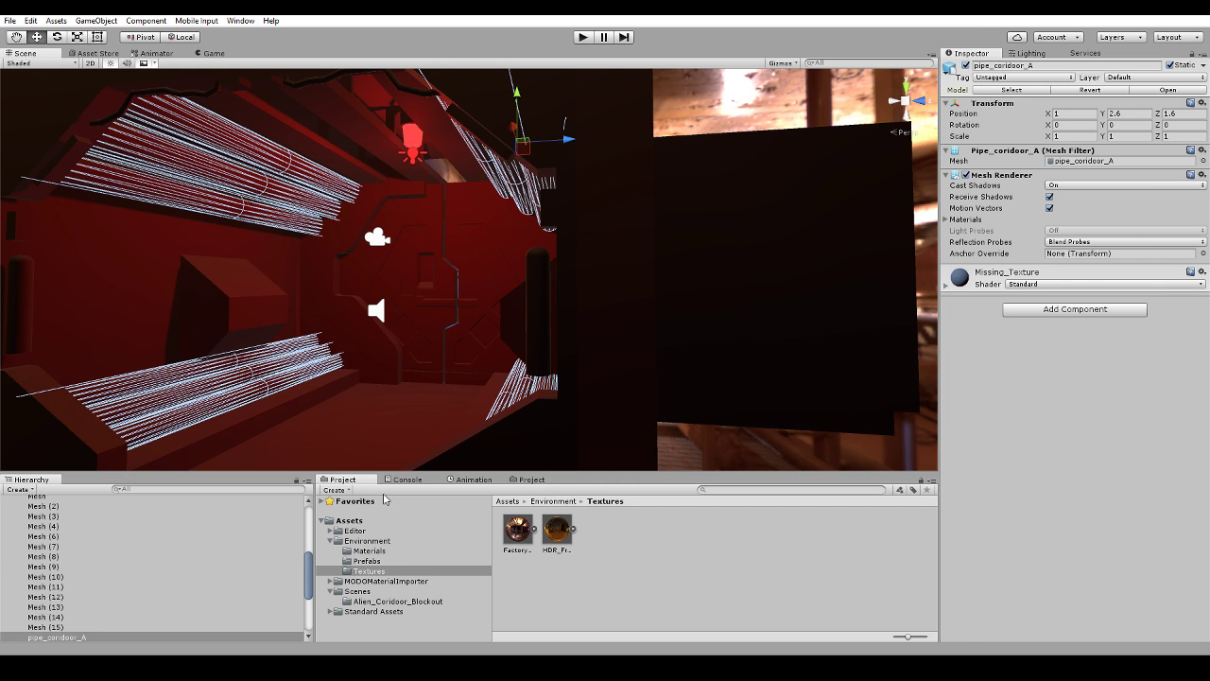
# Switch to Unity and select the SciFi_Door_A model in the project's Environment folder.
pyautogui.click(378, 543)
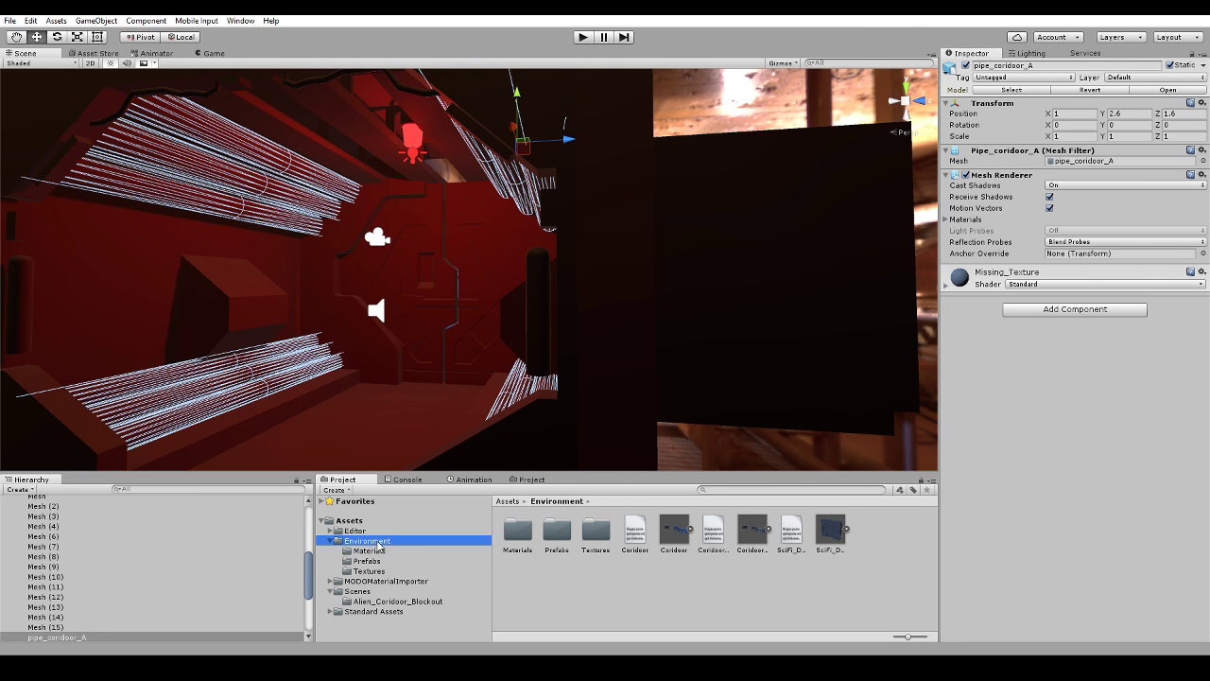
pyautogui.click(826, 527)
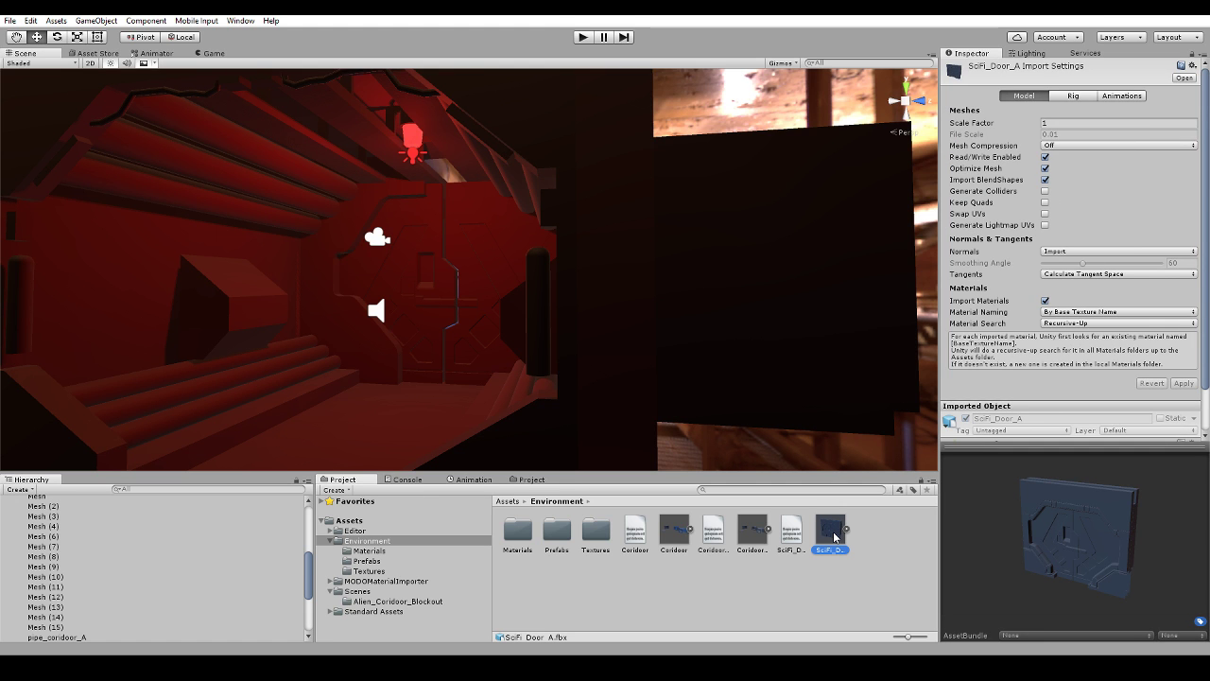
pyautogui.moveTo(834, 537); pyautogui.dragTo(394, 380)
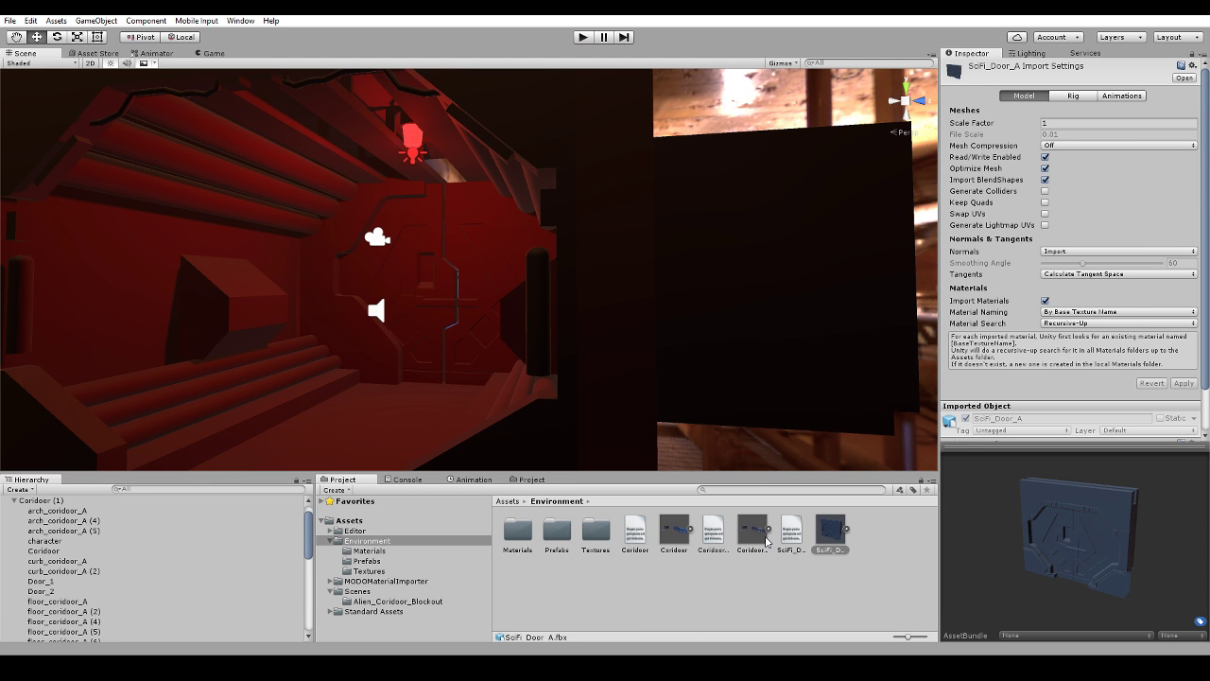
# Show the Prefabs folder and detach the second Project view as a floating window over the scene.
pyautogui.click(370, 563)
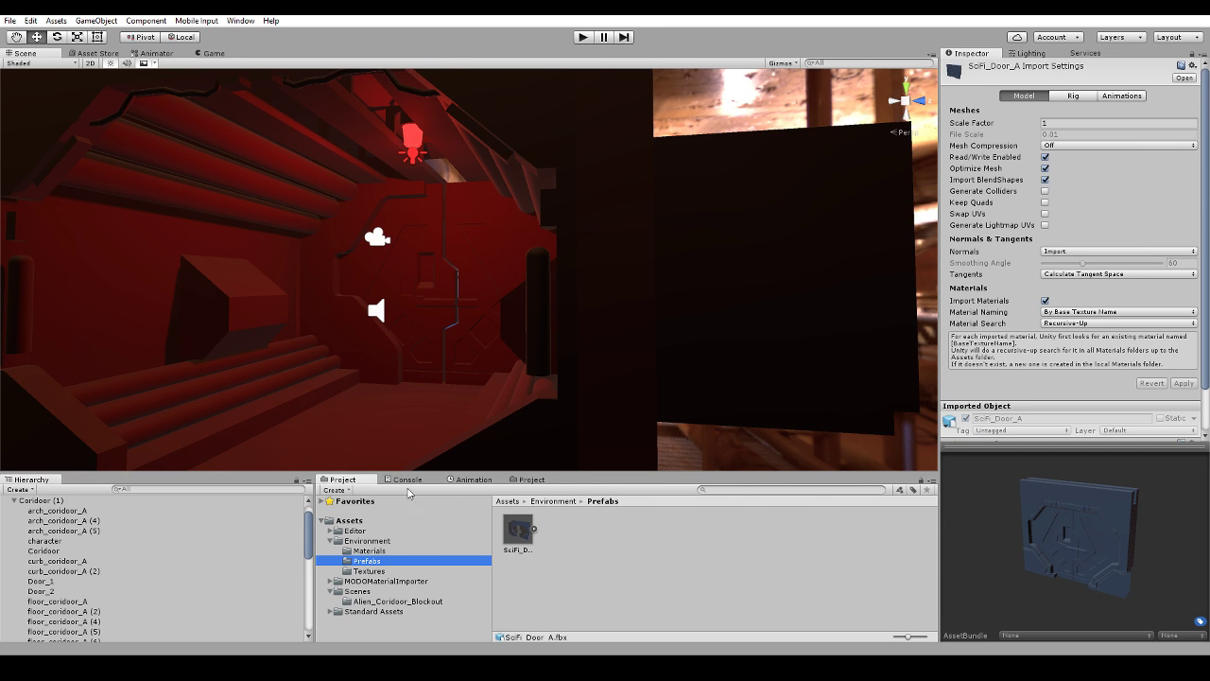
pyautogui.click(539, 484)
pyautogui.moveTo(540, 484); pyautogui.dragTo(524, 289)
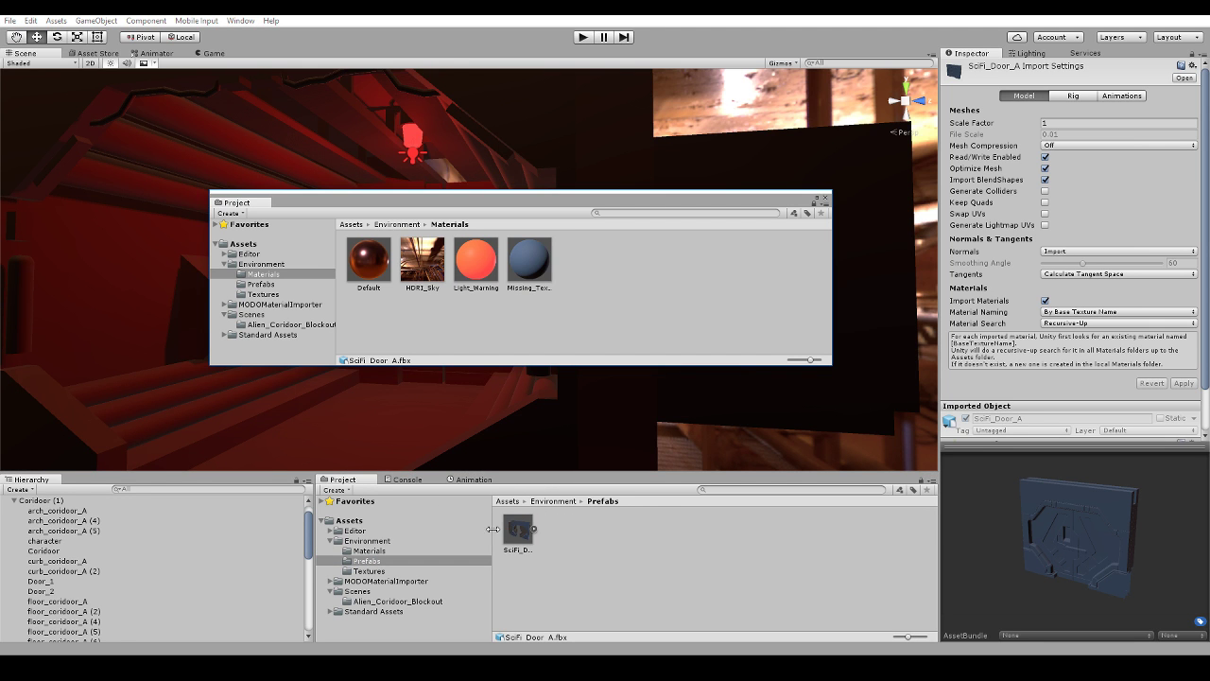
# Replace the SciFi_Door_A prefab with the SciFi_Door_A model from the Environment folder, and move the floating Project window clear of the scene.
pyautogui.click(259, 265)
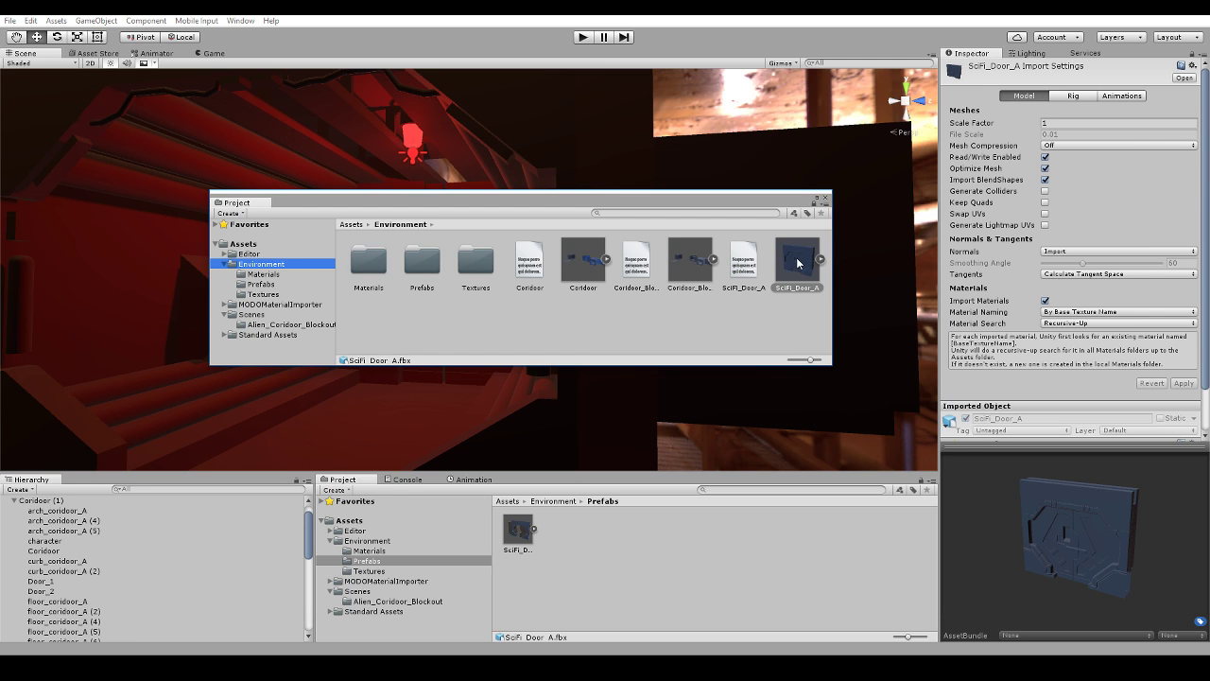
pyautogui.moveTo(800, 265); pyautogui.dragTo(518, 534)
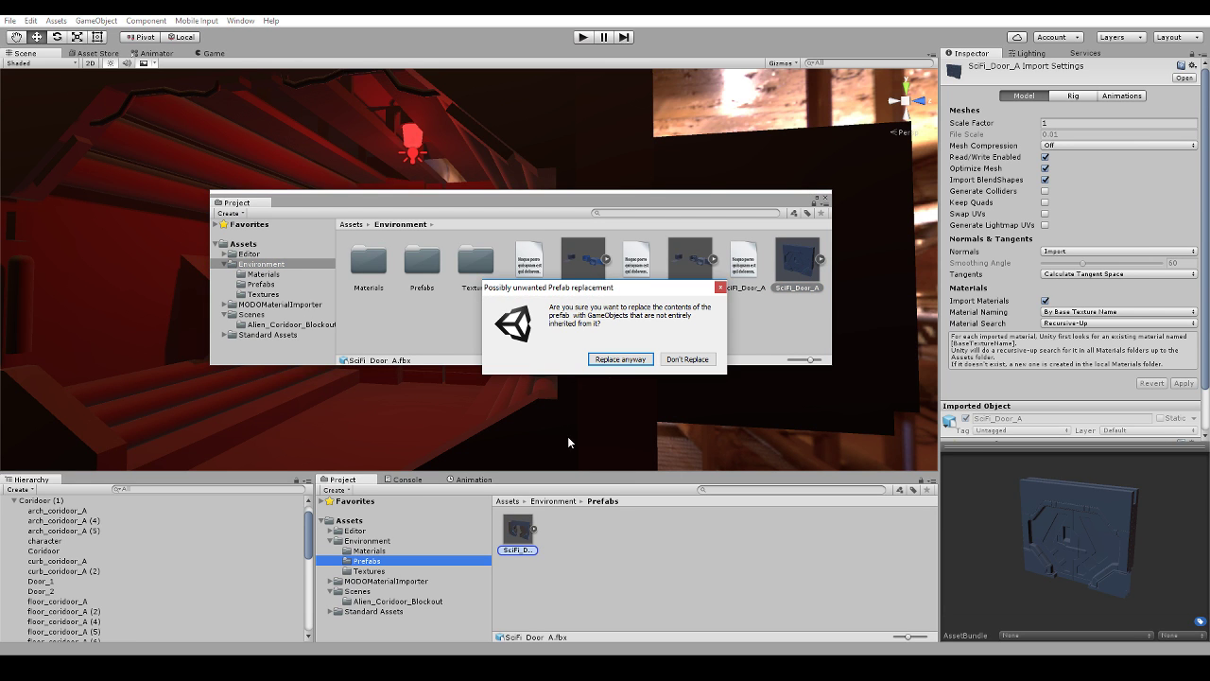
pyautogui.click(641, 357)
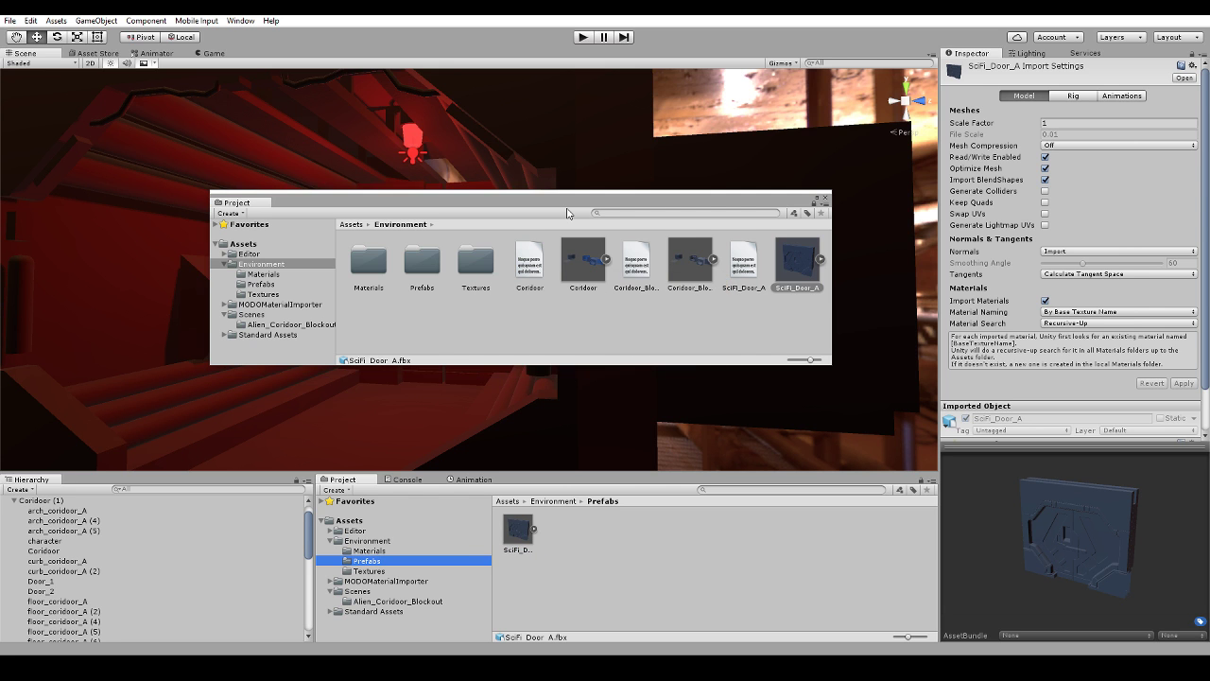
pyautogui.moveTo(564, 204); pyautogui.dragTo(719, 232)
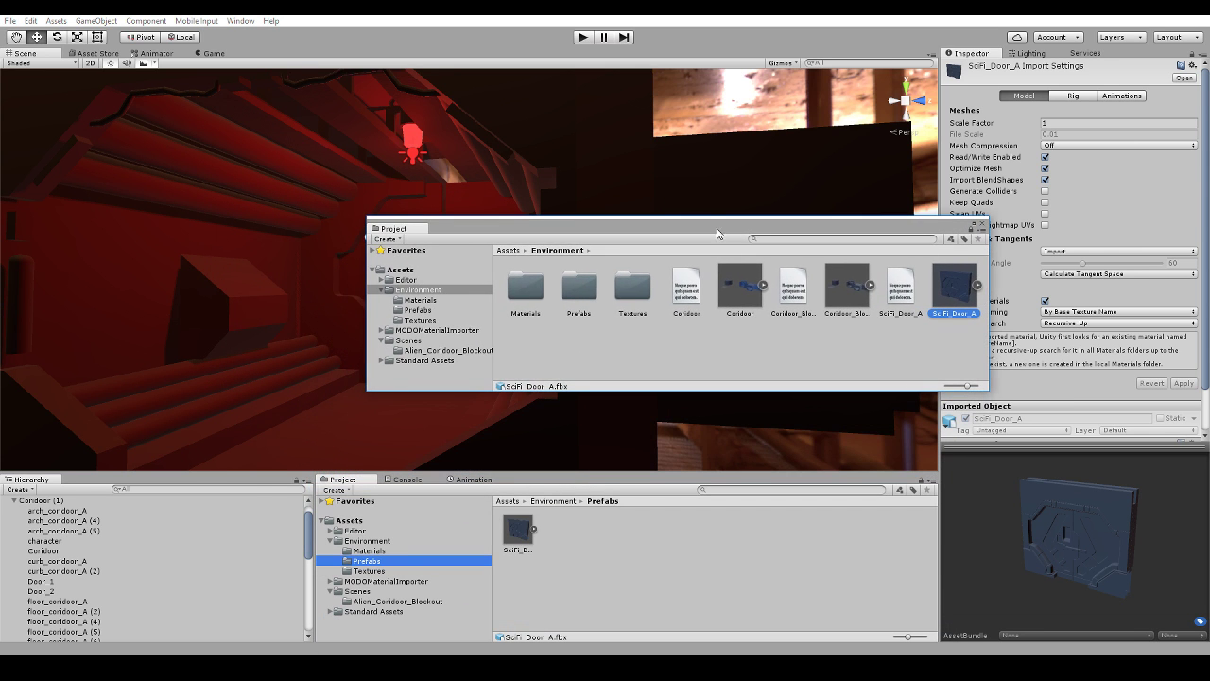
pyautogui.click(519, 533)
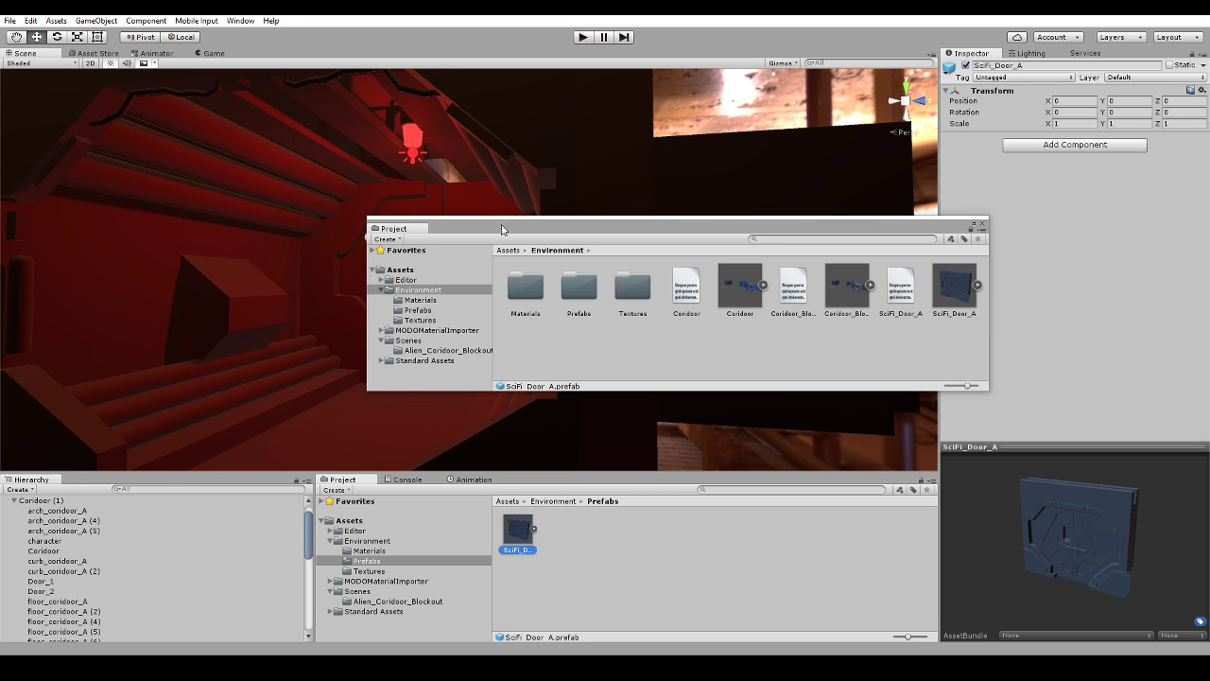
pyautogui.moveTo(502, 227); pyautogui.dragTo(800, 365)
# Examine the existing door at the corridor's end, picking its panels Door_1 and Door_2 and its lower trim Mesh (7).
pyautogui.click(392, 284)
pyautogui.scroll(-4, 350, 290)
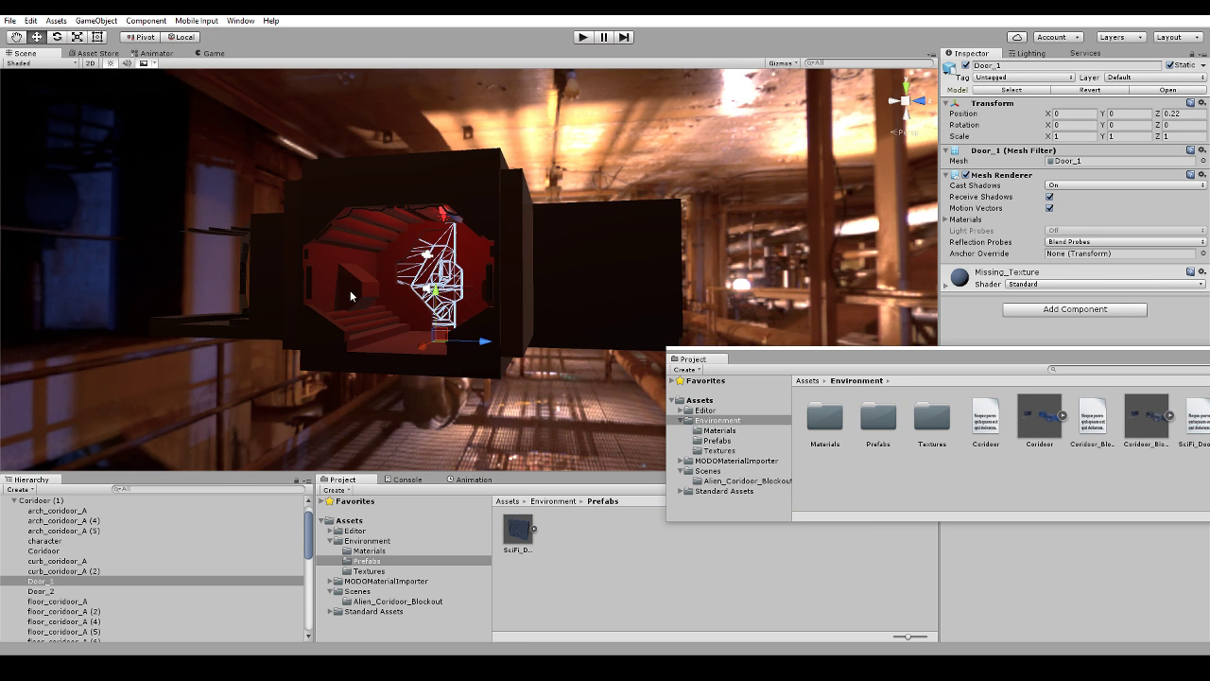
pyautogui.keyDown('alt'); pyautogui.moveTo(350, 290); pyautogui.dragTo(426, 295); pyautogui.keyUp('alt')
pyautogui.press('f')
pyautogui.click(448, 334)
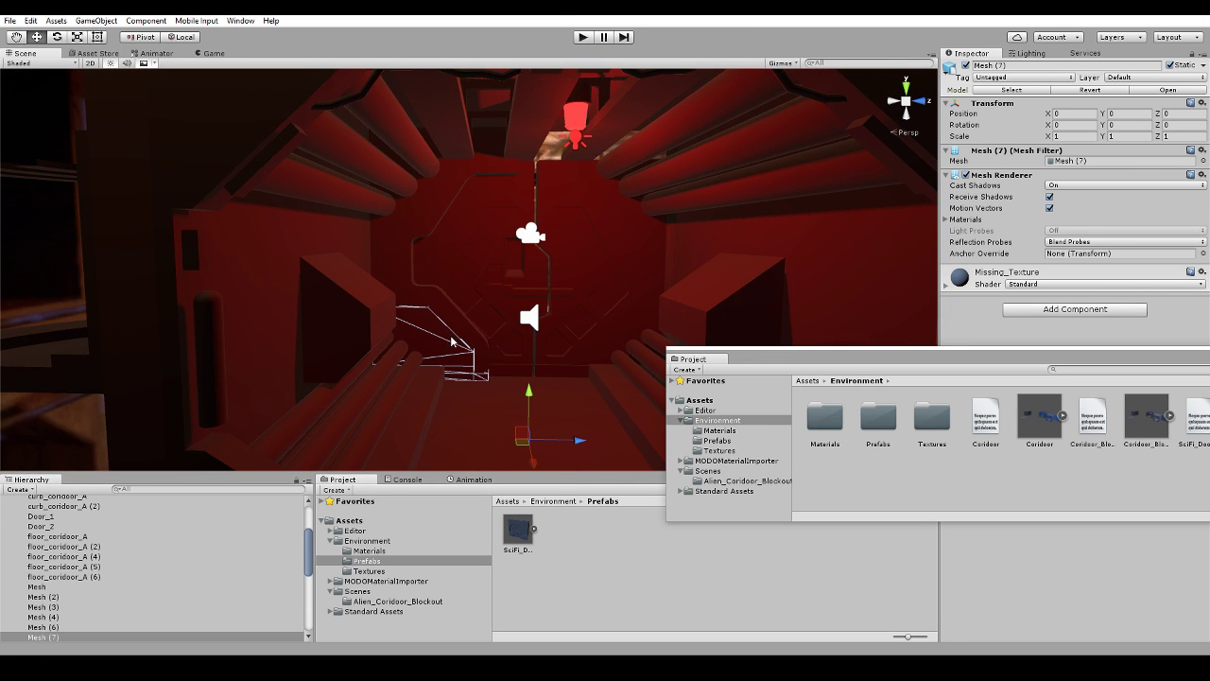
pyautogui.click(474, 340)
pyautogui.click(474, 248)
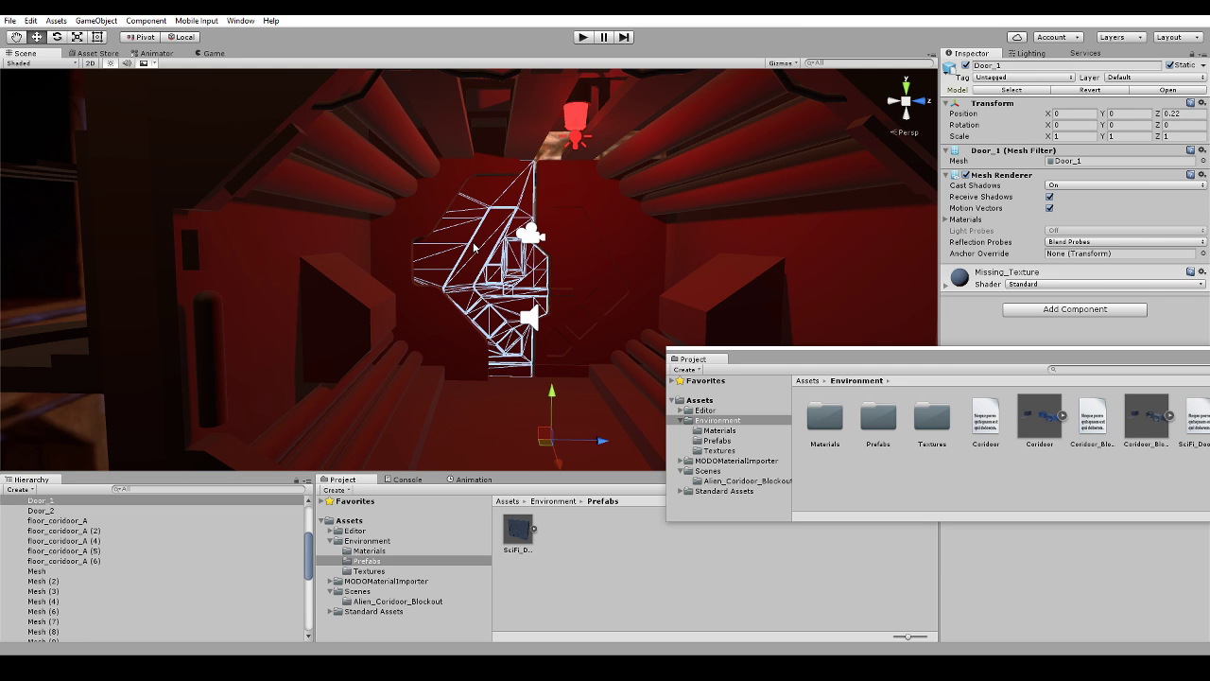
pyautogui.click(575, 283)
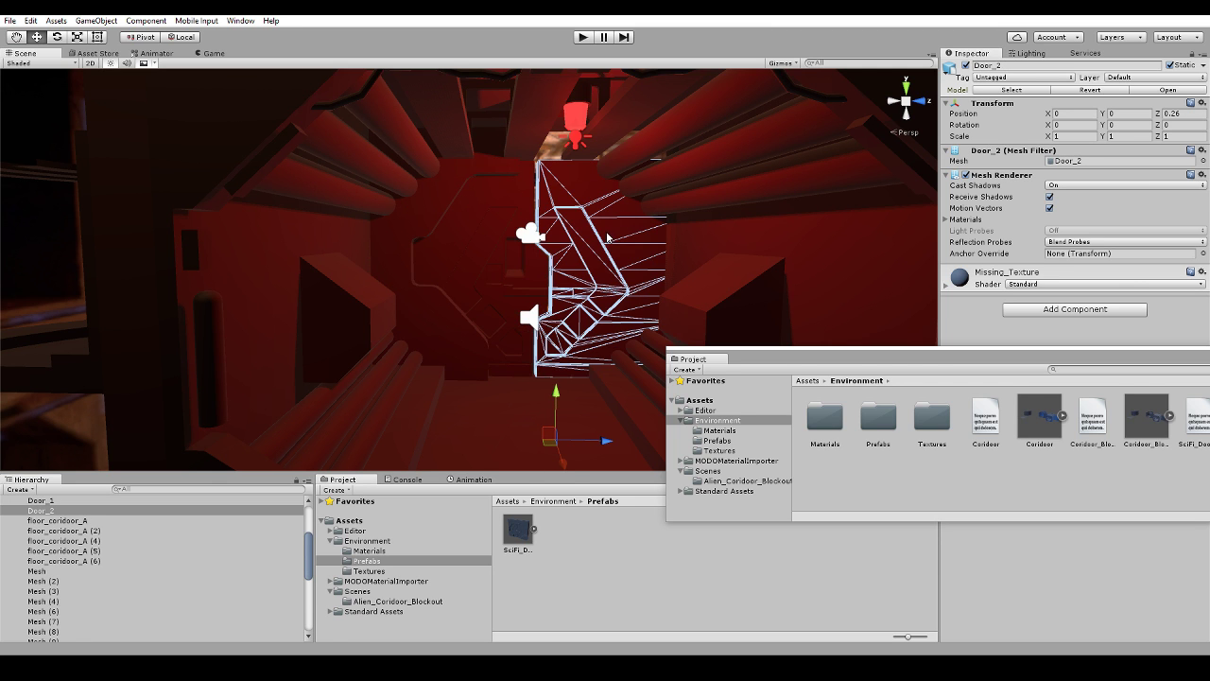
pyautogui.click(439, 196)
pyautogui.click(493, 275)
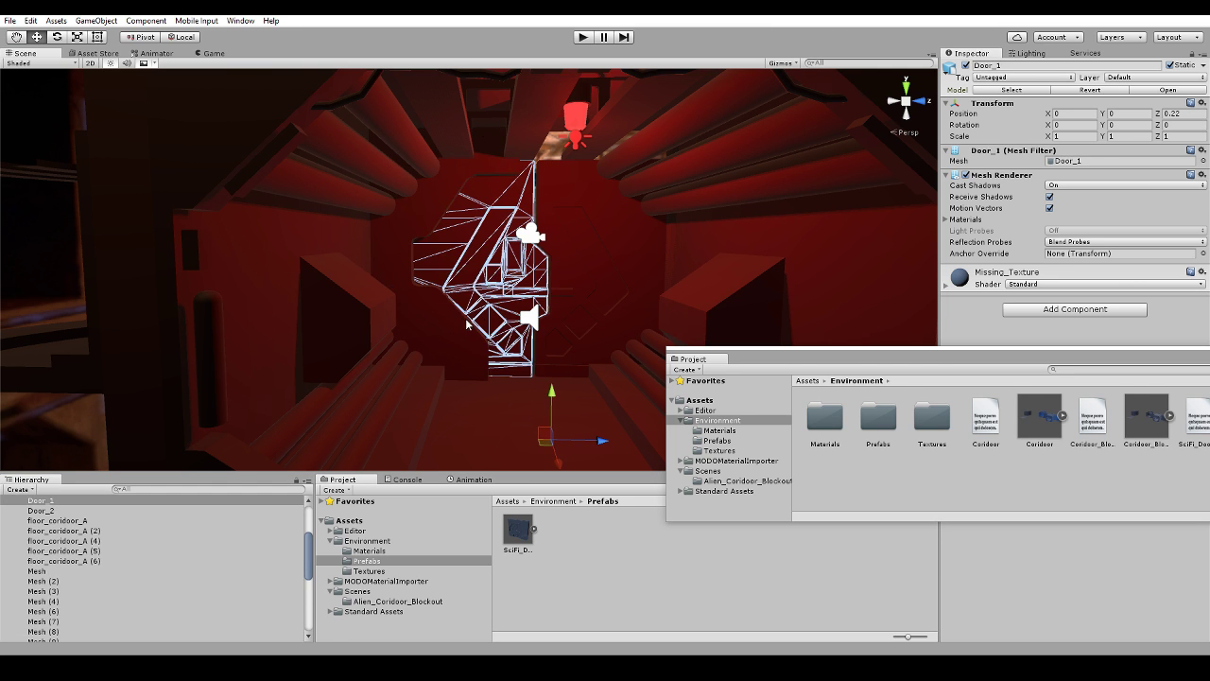
# Delete the old door panels Door_1 and Door_2 and the lower trim Mesh (7) at the corridor's end.
pyautogui.keyDown('shift'); pyautogui.click(466, 320); pyautogui.keyUp('shift')
pyautogui.keyDown('shift'); pyautogui.click(447, 340); pyautogui.keyUp('shift')
pyautogui.keyDown('shift'); pyautogui.click(551, 304); pyautogui.keyUp('shift')
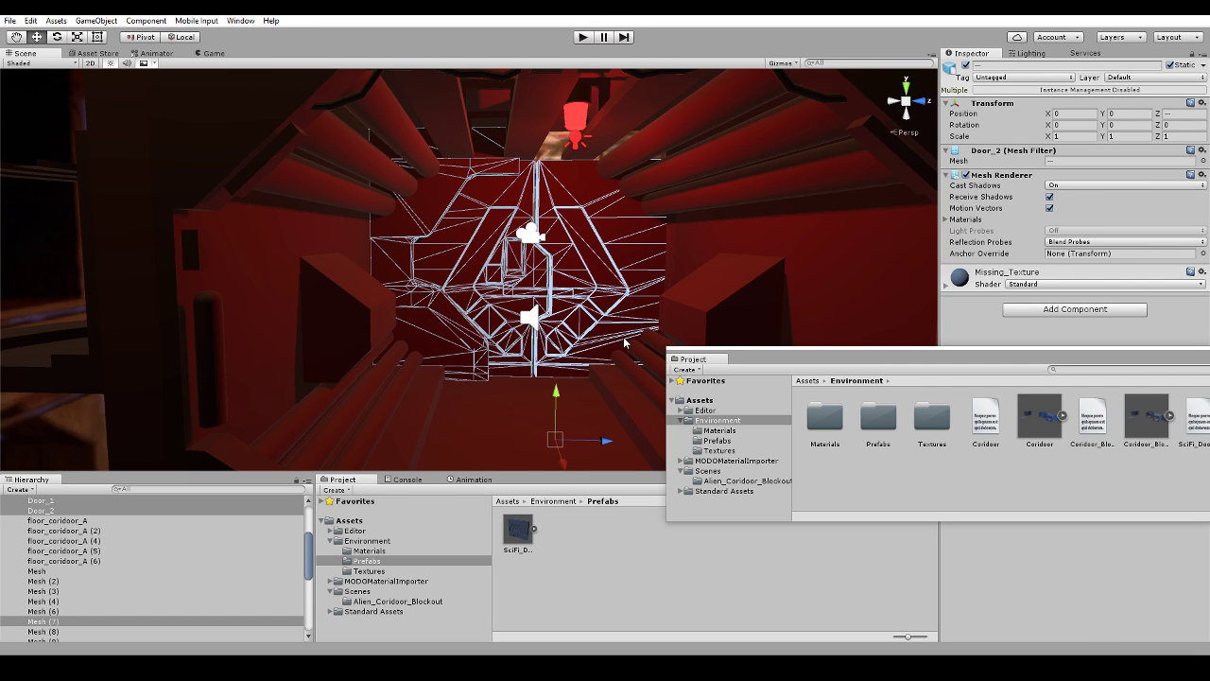
pyautogui.press('Delete')
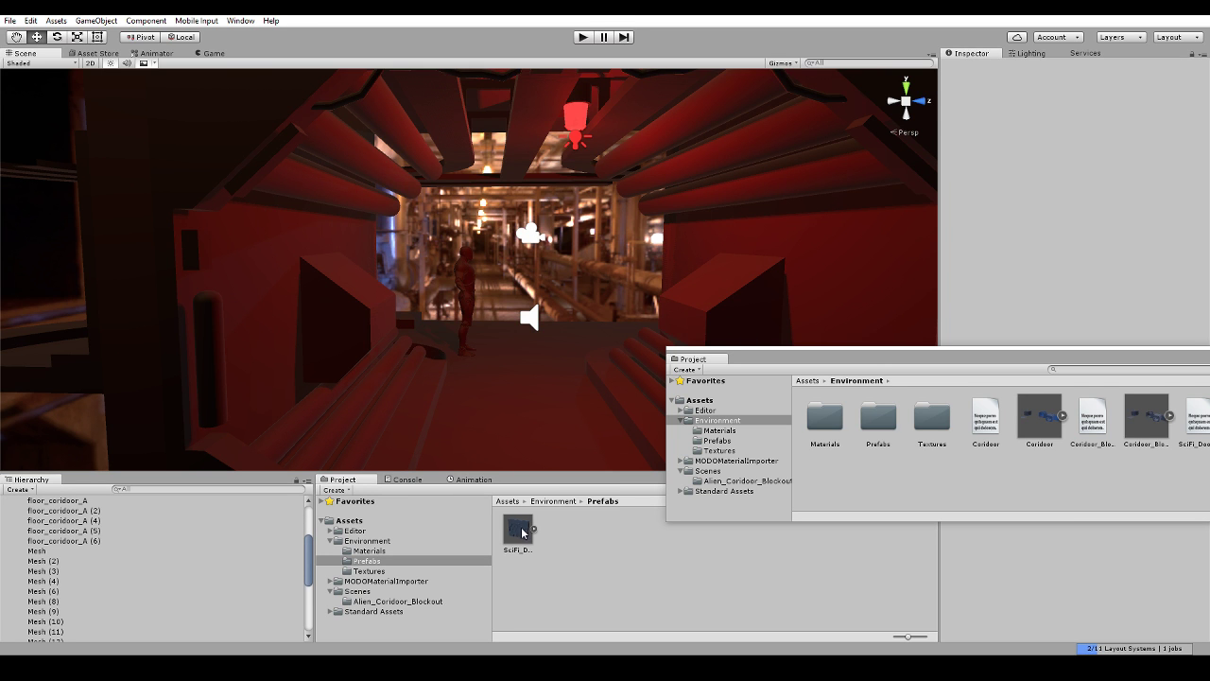
# Place the SciFi_Door_A prefab in the corridor, reset its transform, and position it at X -2, Y 0, Z 0.
pyautogui.moveTo(522, 532); pyautogui.dragTo(519, 397)
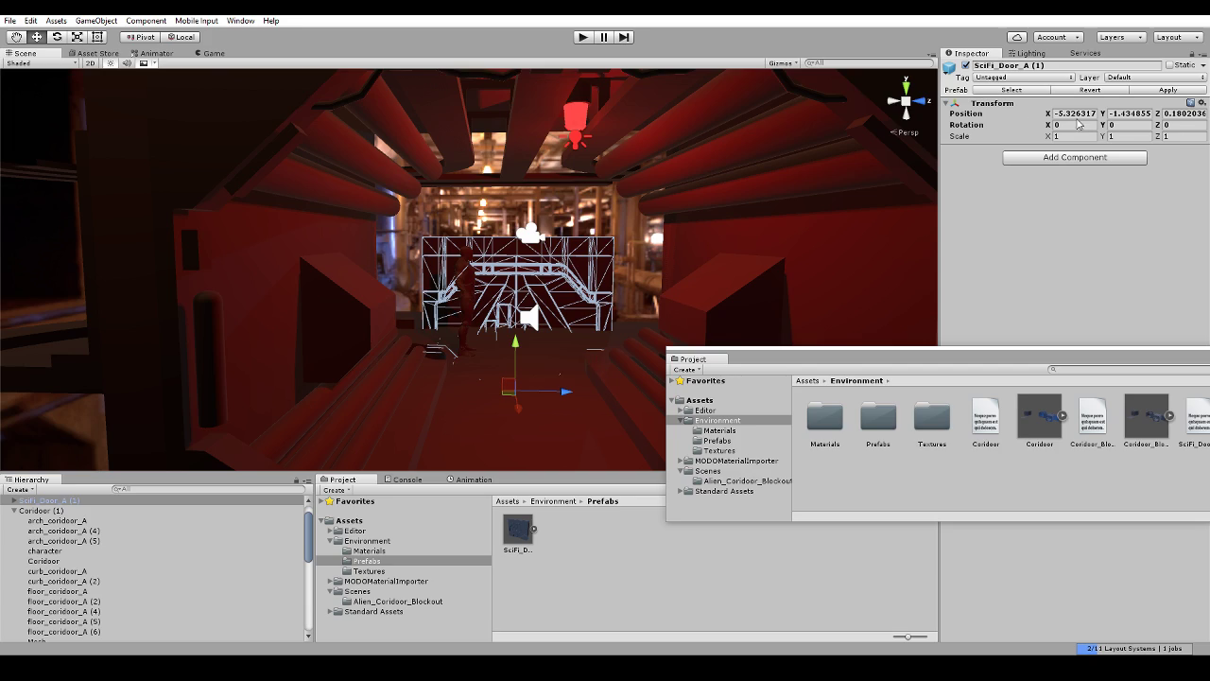
pyautogui.click(1202, 103)
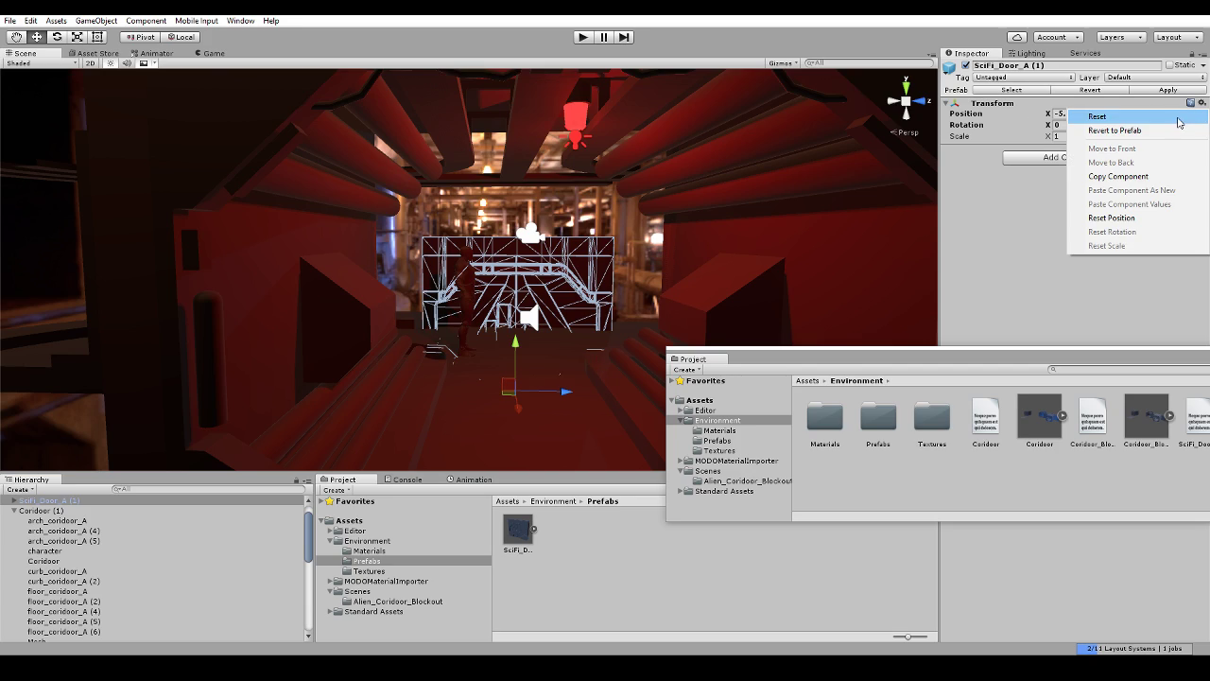
pyautogui.click(1178, 116)
pyautogui.keyDown('alt'); pyautogui.moveTo(577, 359); pyautogui.dragTo(516, 395); pyautogui.keyUp('alt')
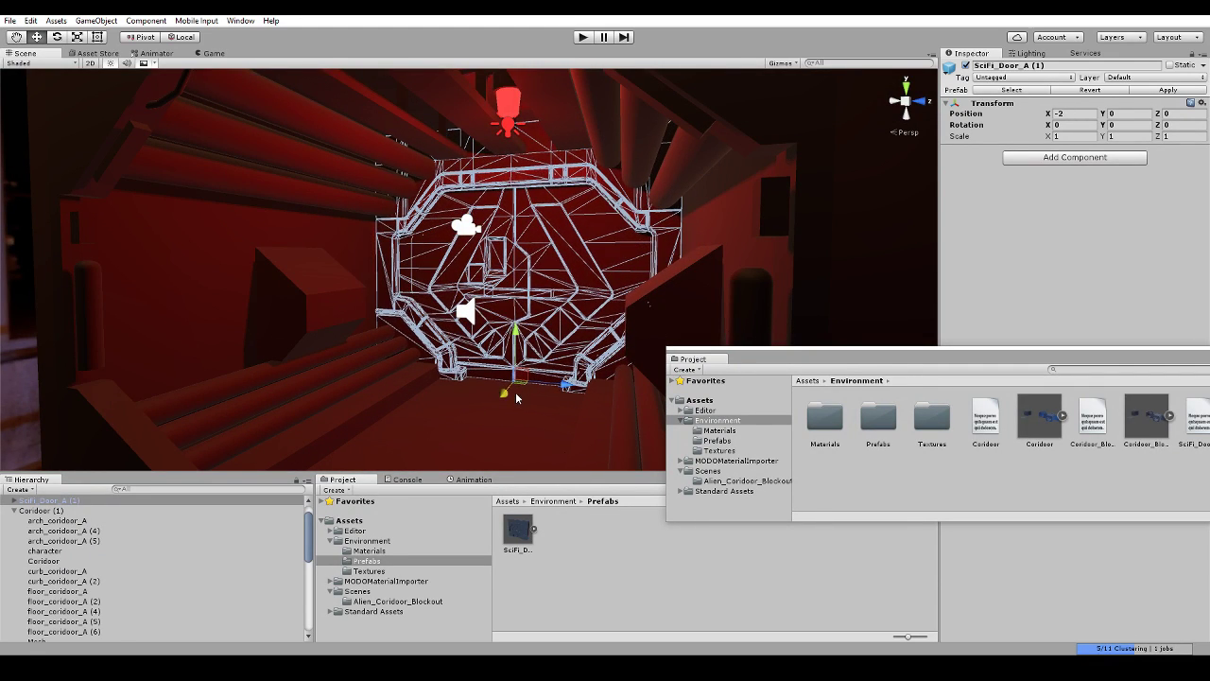
# Examine the new door's upper Padding mesh up close, trying to shift it aside and undoing the move.
pyautogui.click(531, 409)
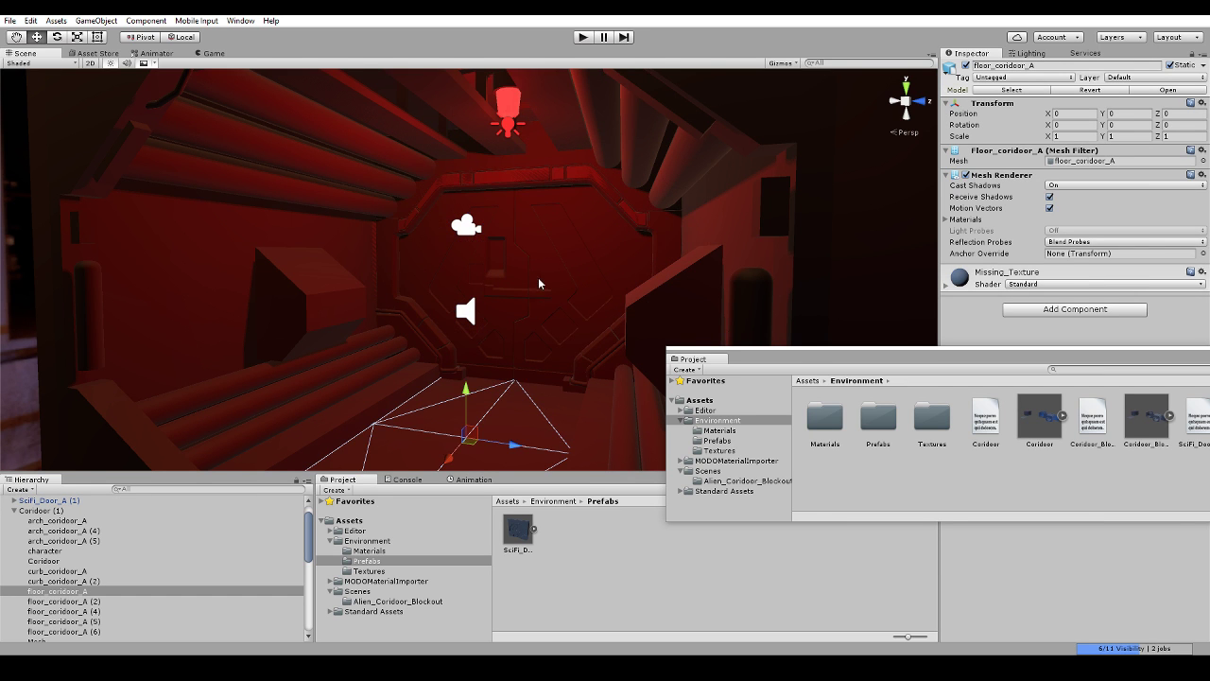
pyautogui.scroll(3, 593, 168)
pyautogui.moveTo(592, 168); pyautogui.dragTo(517, 96, button='right')
pyautogui.scroll(6, 547, 146)
pyautogui.click(517, 96)
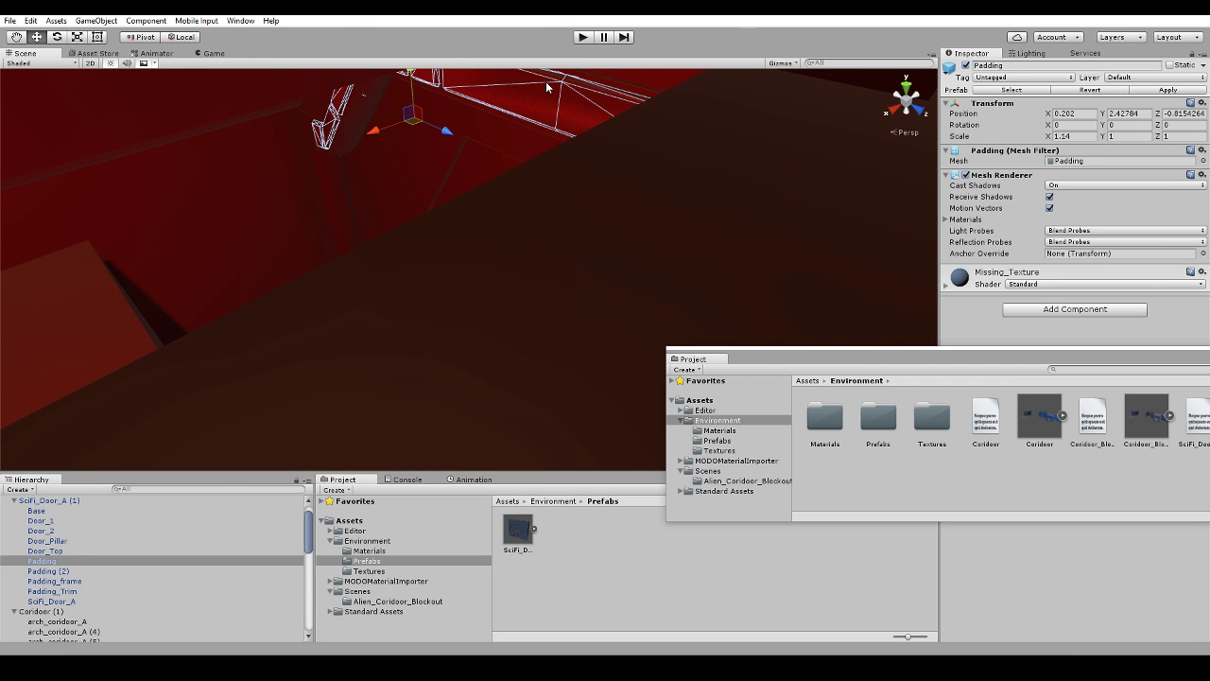
pyautogui.moveTo(389, 131); pyautogui.dragTo(313, 178)
pyautogui.hotkey('ctrl', 'z')
# Delete the spare Coridoor object listed just above FPSController from the scene.
pyautogui.moveTo(380, 192); pyautogui.dragTo(526, 247, button='right')
pyautogui.keyDown('alt'); pyautogui.moveTo(562, 277); pyautogui.dragTo(668, 189); pyautogui.keyUp('alt')
pyautogui.click(520, 426)
pyautogui.keyDown('alt'); pyautogui.moveTo(520, 426); pyautogui.dragTo(1165, 343); pyautogui.keyUp('alt')
pyautogui.click(555, 445)
pyautogui.moveTo(1164, 343); pyautogui.dragTo(191, 383, button='right')
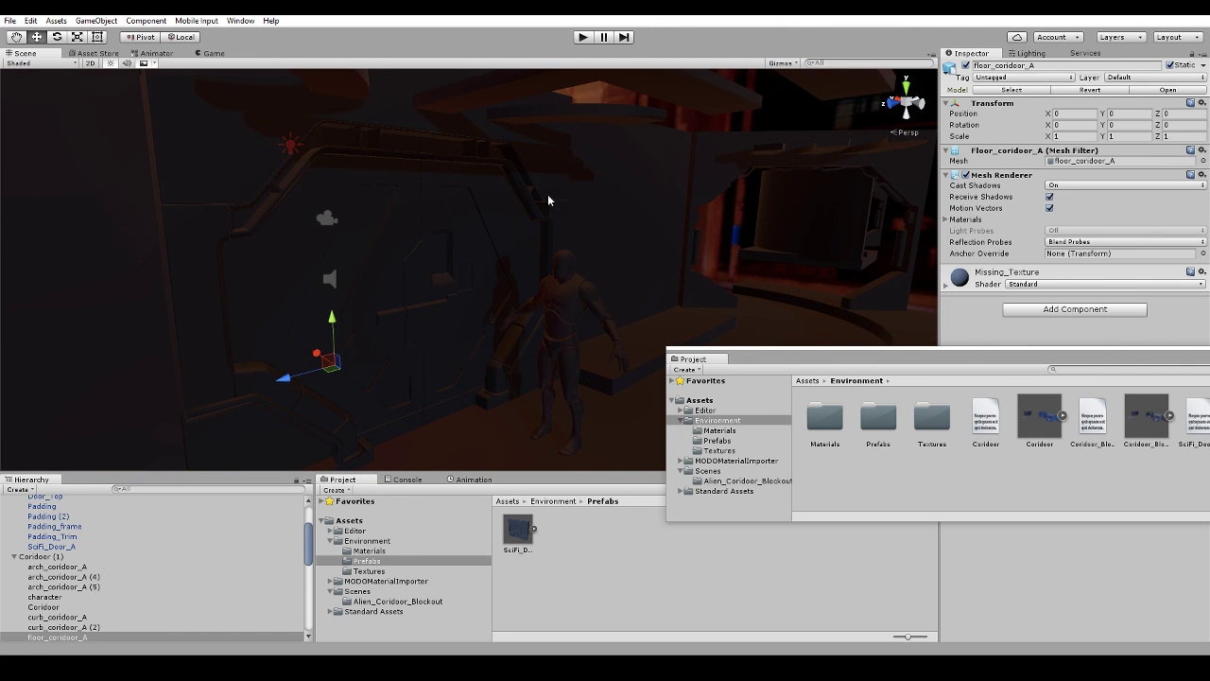
pyautogui.moveTo(547, 200); pyautogui.dragTo(412, 242, button='right')
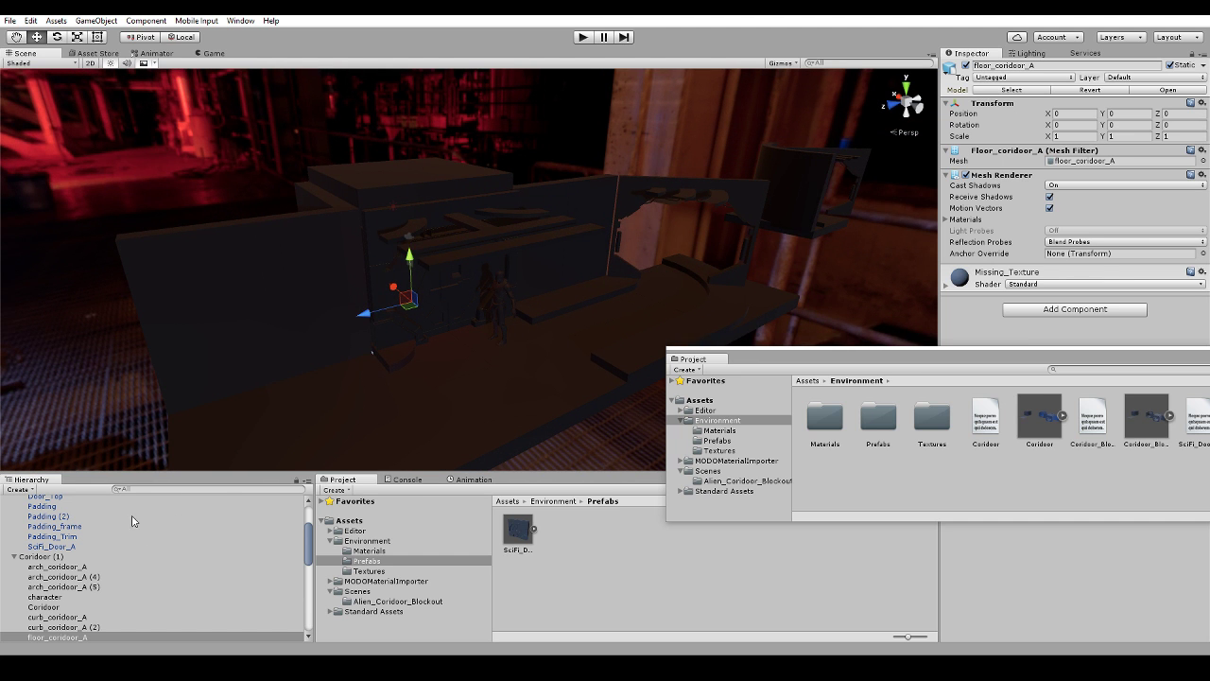
pyautogui.scroll(-6, 69, 640)
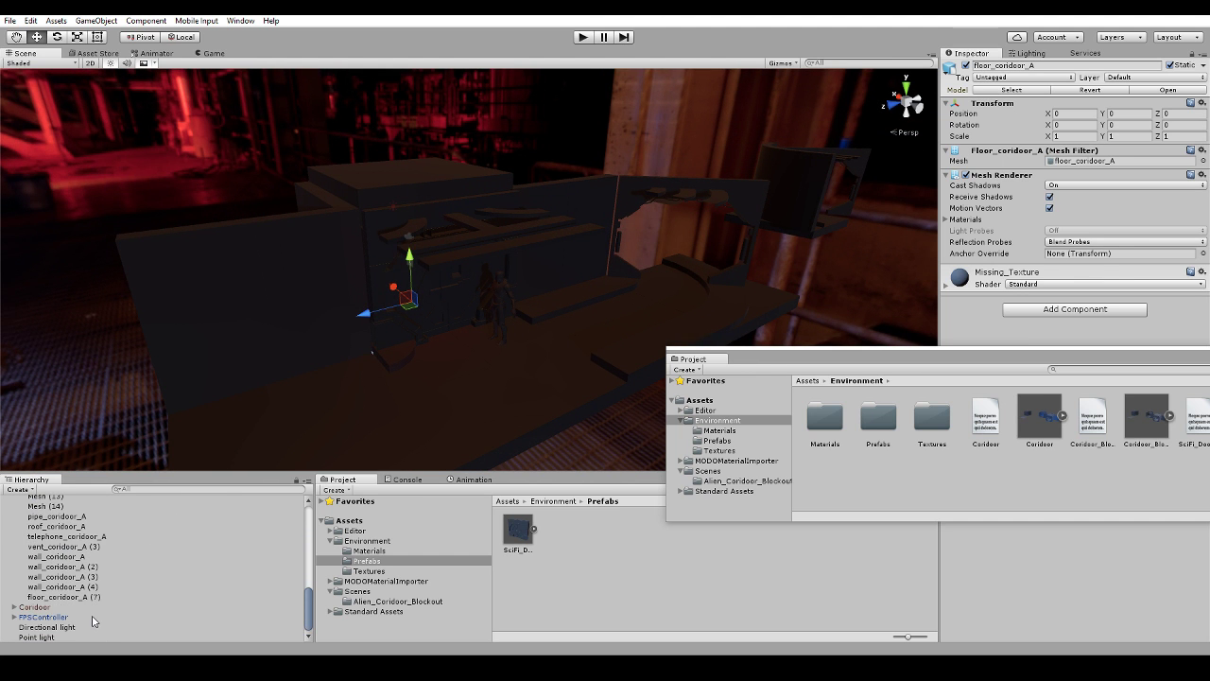
pyautogui.click(38, 607)
pyautogui.press('Delete')
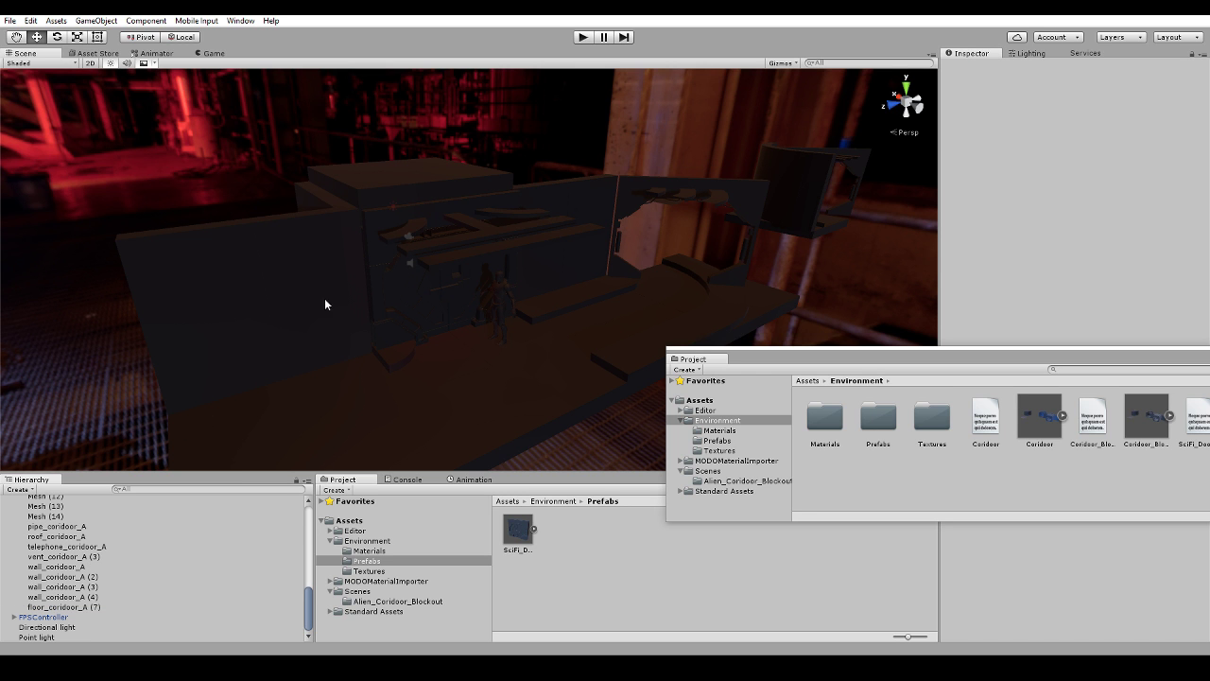
# Raise the Directional light's intensity to 1.15 to brighten the door and the corridor around it.
pyautogui.moveTo(325, 303); pyautogui.dragTo(210, 316, button='right')
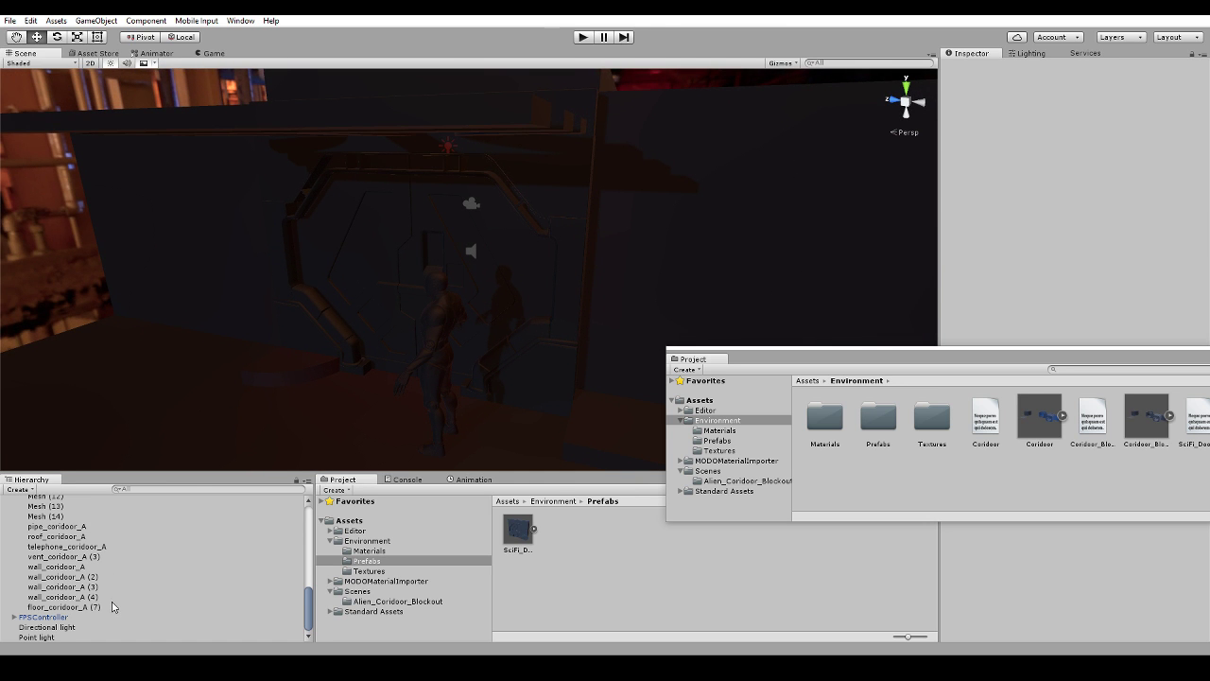
pyautogui.click(45, 627)
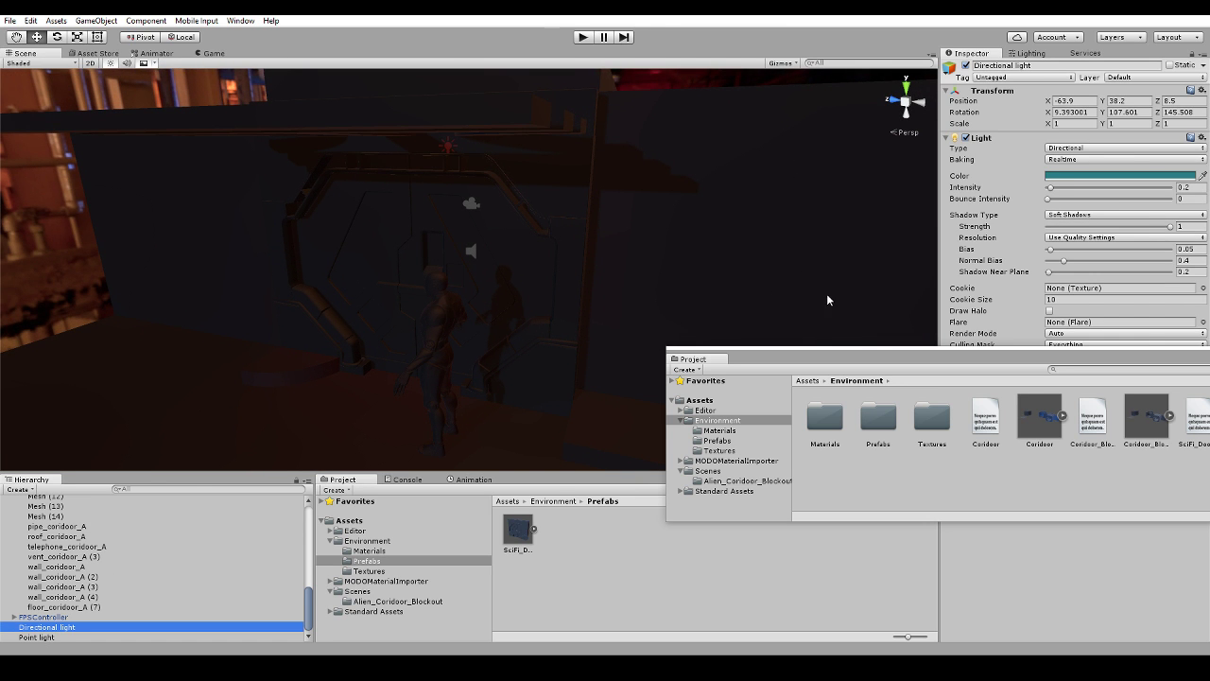
pyautogui.moveTo(1057, 191); pyautogui.dragTo(1067, 193)
pyautogui.keyDown('alt'); pyautogui.moveTo(648, 274); pyautogui.dragTo(94, 237); pyautogui.keyUp('alt')
pyautogui.moveTo(93, 236); pyautogui.dragTo(575, 257, button='right')
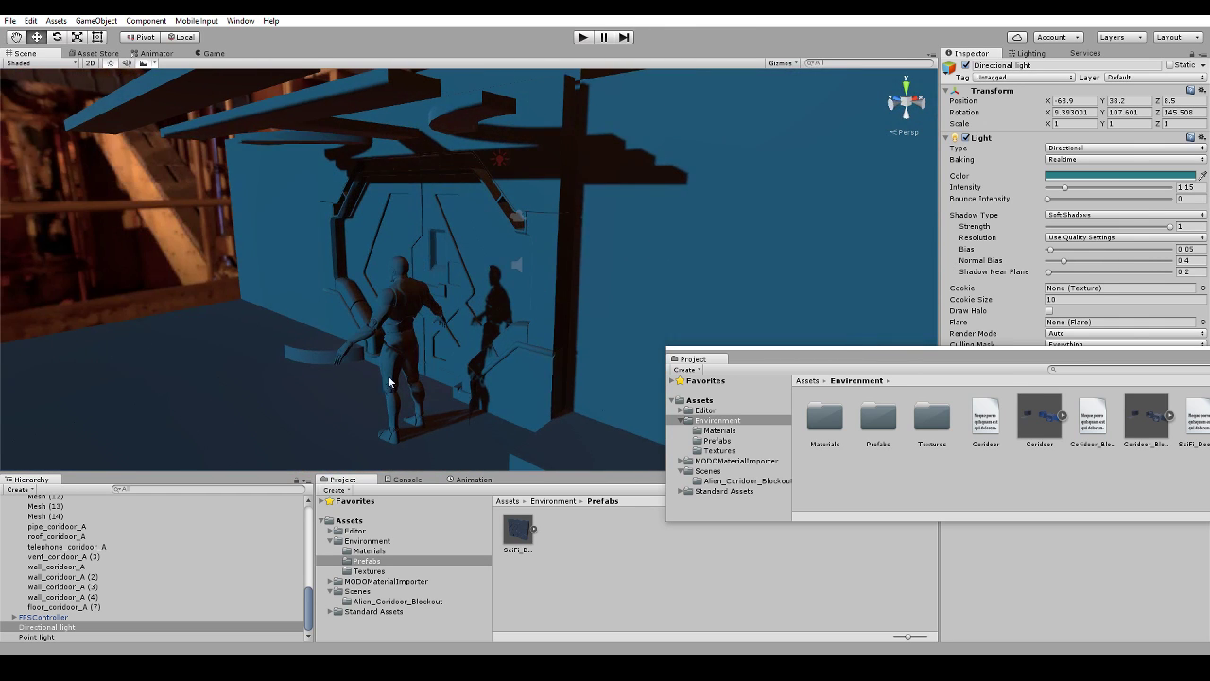
pyautogui.moveTo(389, 382); pyautogui.dragTo(605, 263, button='right')
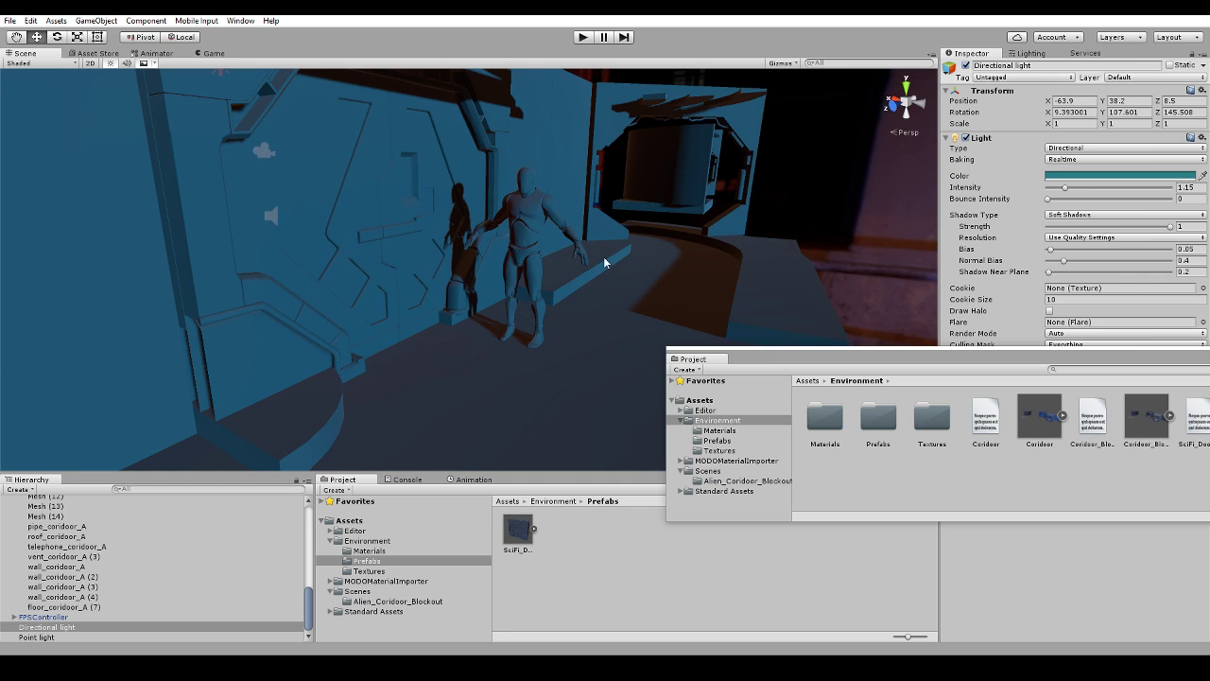
pyautogui.click(402, 401)
pyautogui.moveTo(402, 402); pyautogui.dragTo(316, 254, button='right')
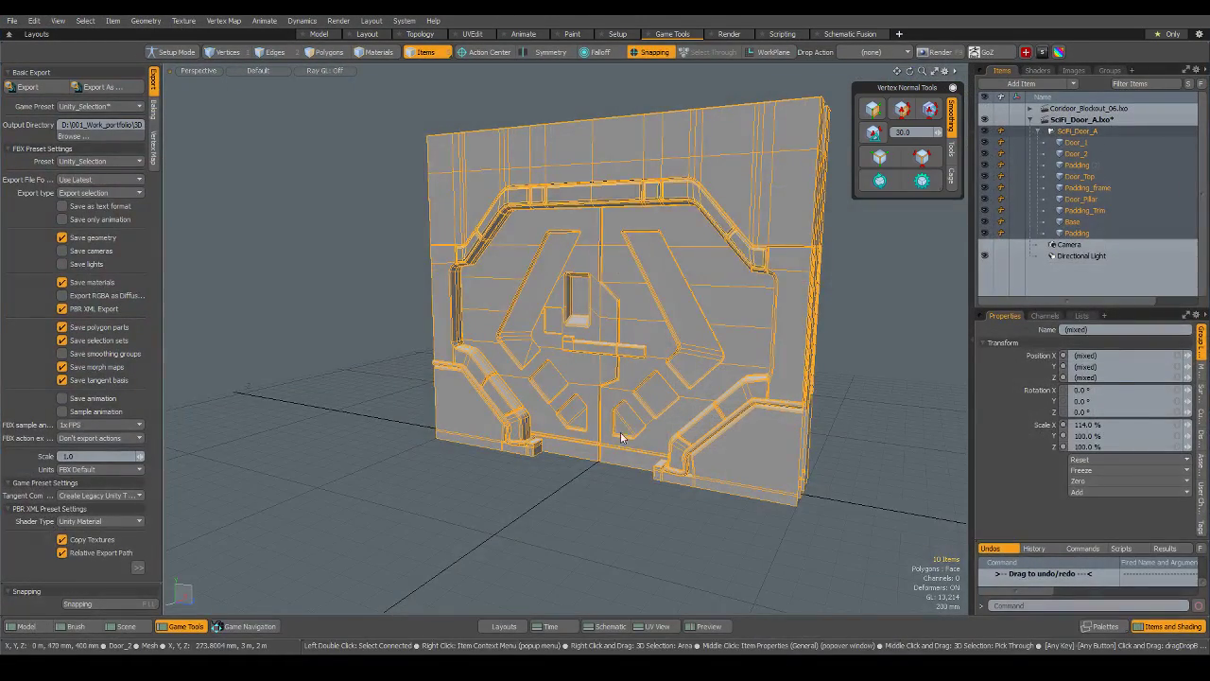
# Switch to MODO and isolate the Padding mesh that runs above the door opening.
pyautogui.keyDown('alt'); pyautogui.moveTo(621, 437); pyautogui.dragTo(747, 393); pyautogui.keyUp('alt')
pyautogui.scroll(5, 632, 243)
pyautogui.click(650, 258)
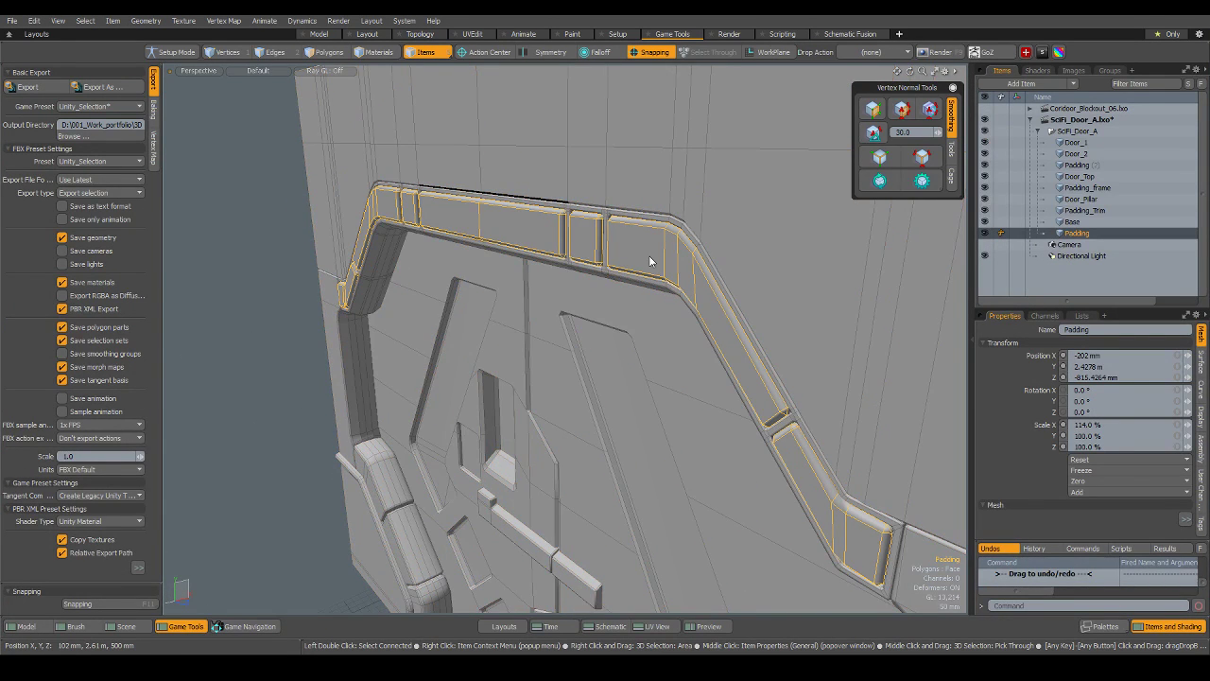
pyautogui.hotkey('shift', 'h')
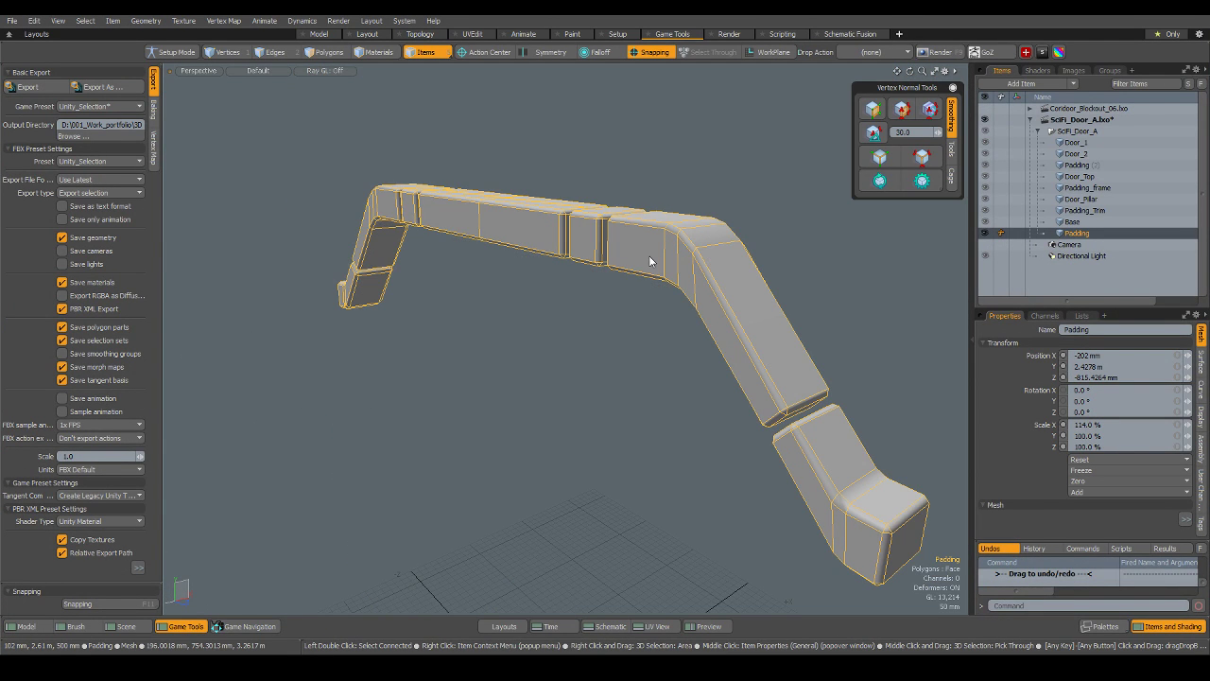
pyautogui.click(634, 131)
pyautogui.keyDown('alt'); pyautogui.moveTo(635, 138); pyautogui.dragTo(592, 201); pyautogui.keyUp('alt')
pyautogui.click(595, 243)
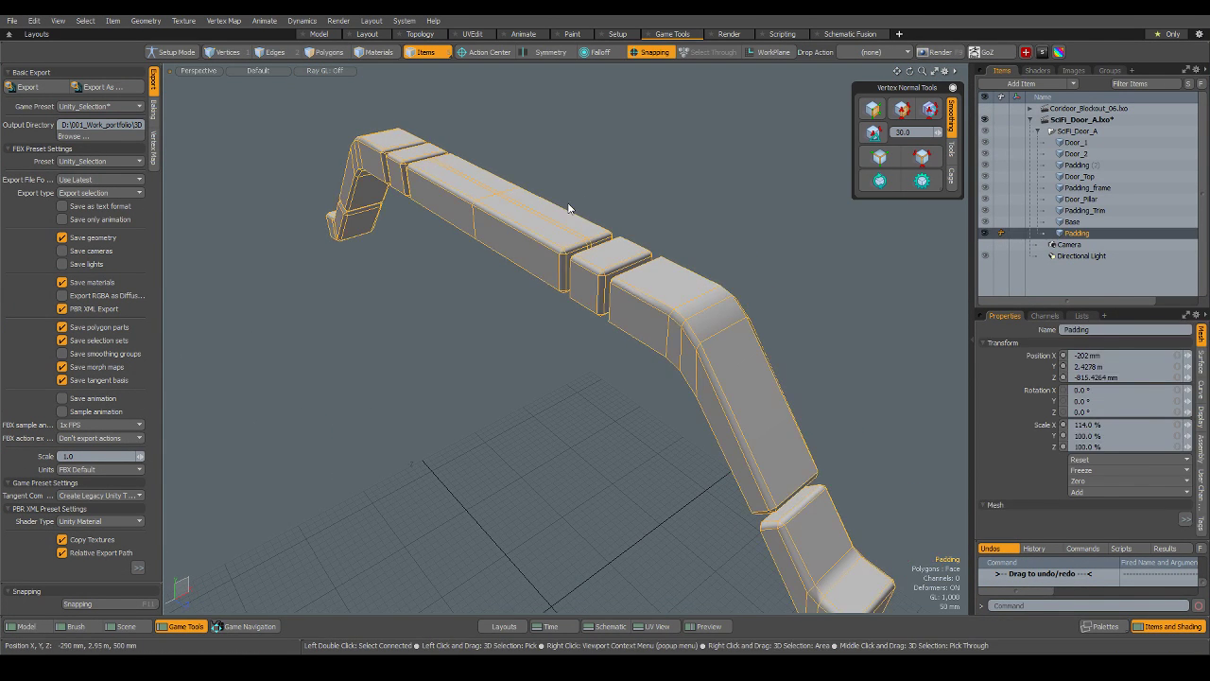
pyautogui.scroll(6, 569, 207)
pyautogui.scroll(-5, 560, 199)
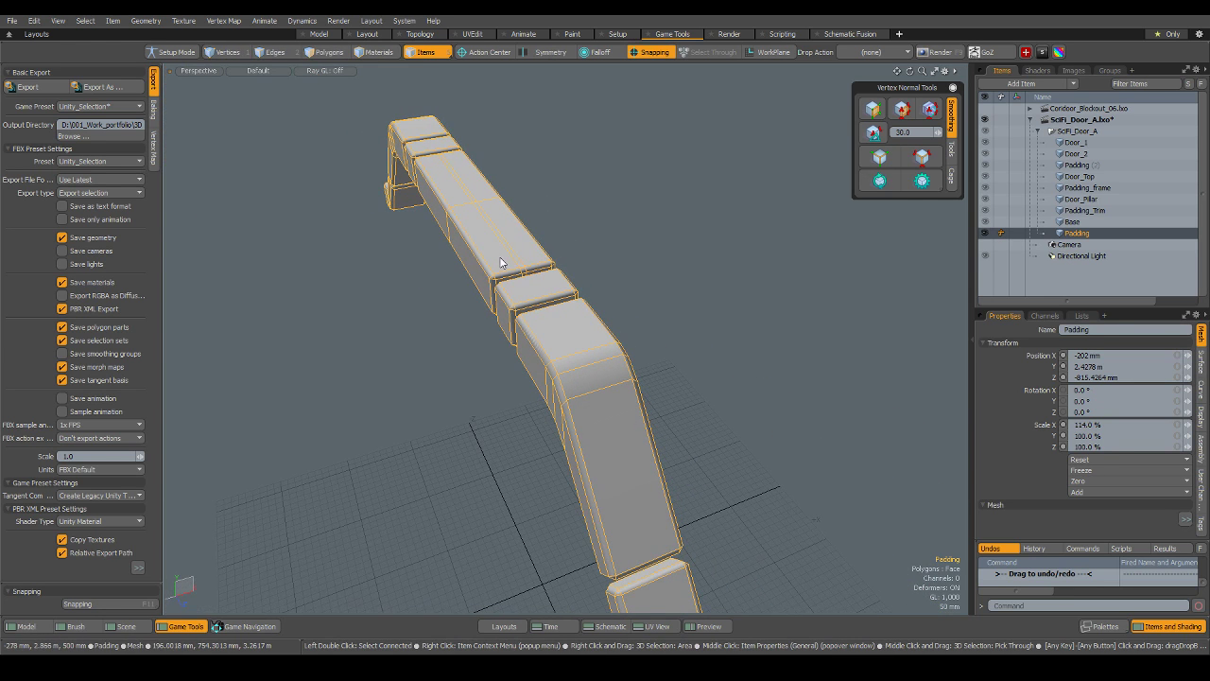
# Delete the large corner block at the near bend of the Padding mesh.
pyautogui.press('3')
pyautogui.doubleClick(578, 357)
pyautogui.press('Delete')
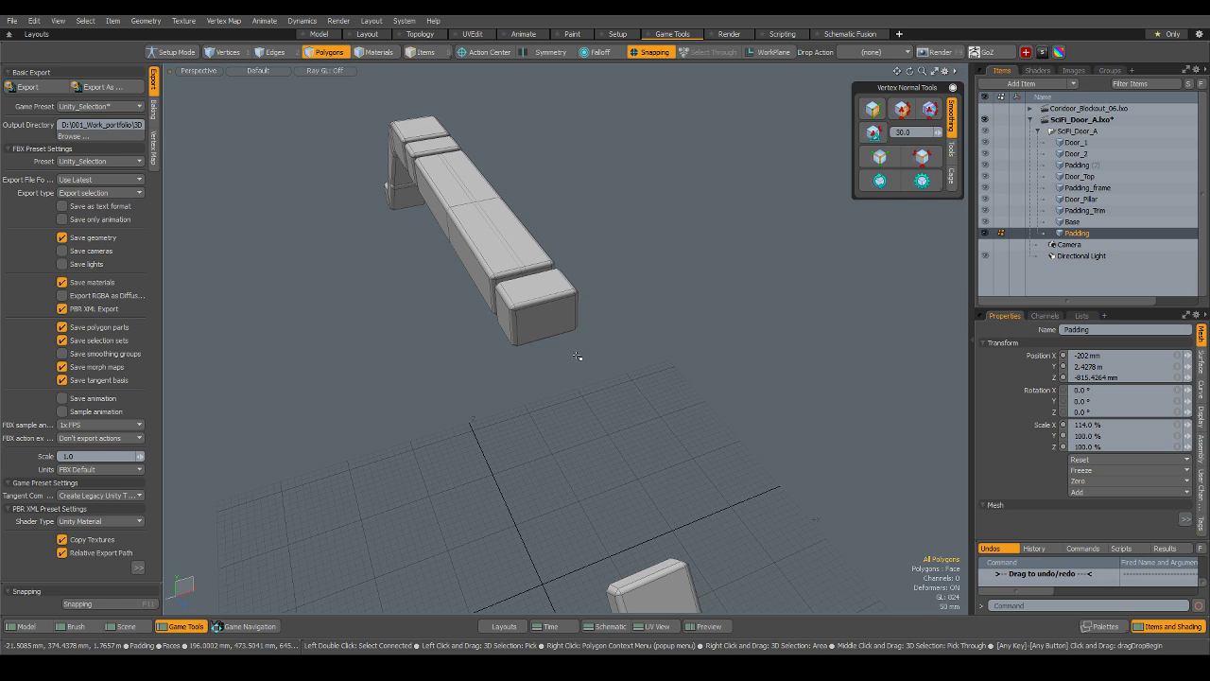
# Delete the overlapping duplicate pieces from the long middle bar of the Padding mesh.
pyautogui.doubleClick(503, 235)
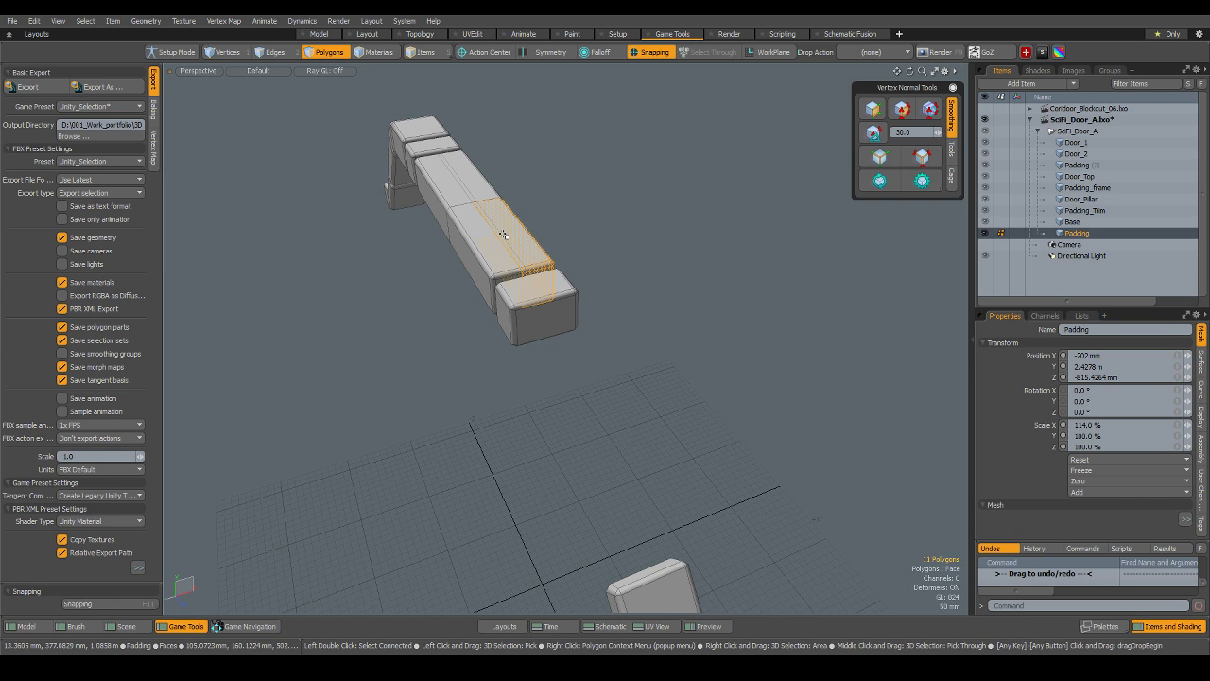
pyautogui.scroll(5, 503, 235)
pyautogui.scroll(-2, 493, 213)
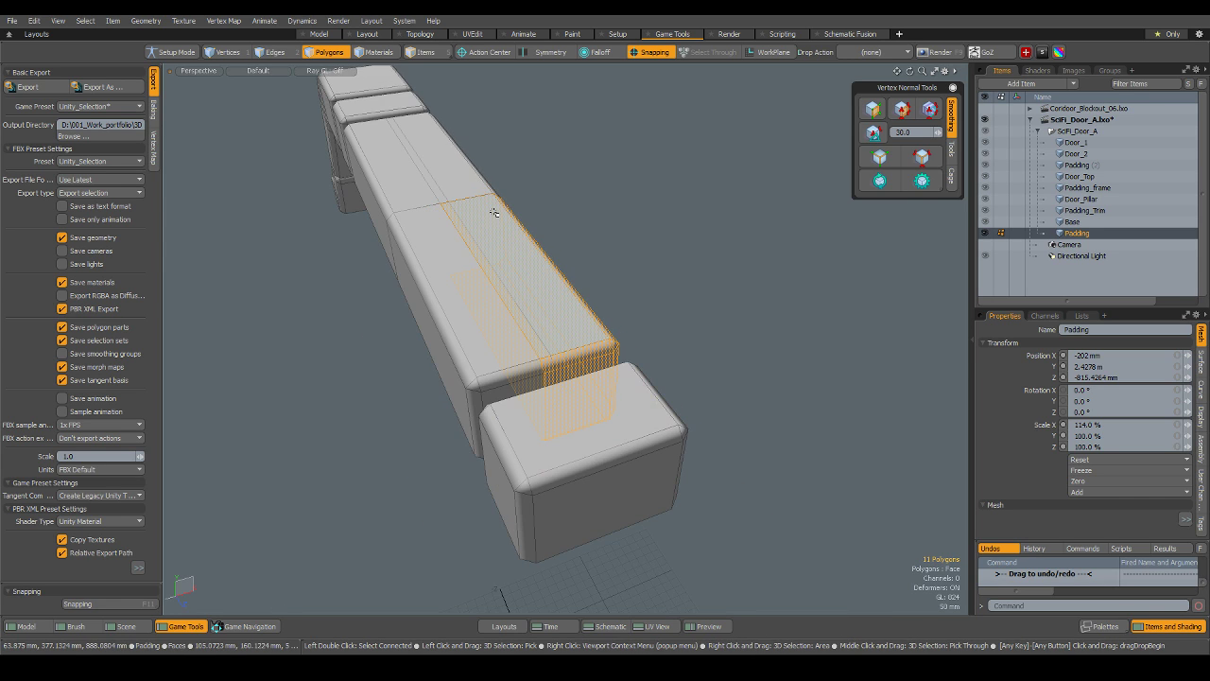
pyautogui.doubleClick(464, 270)
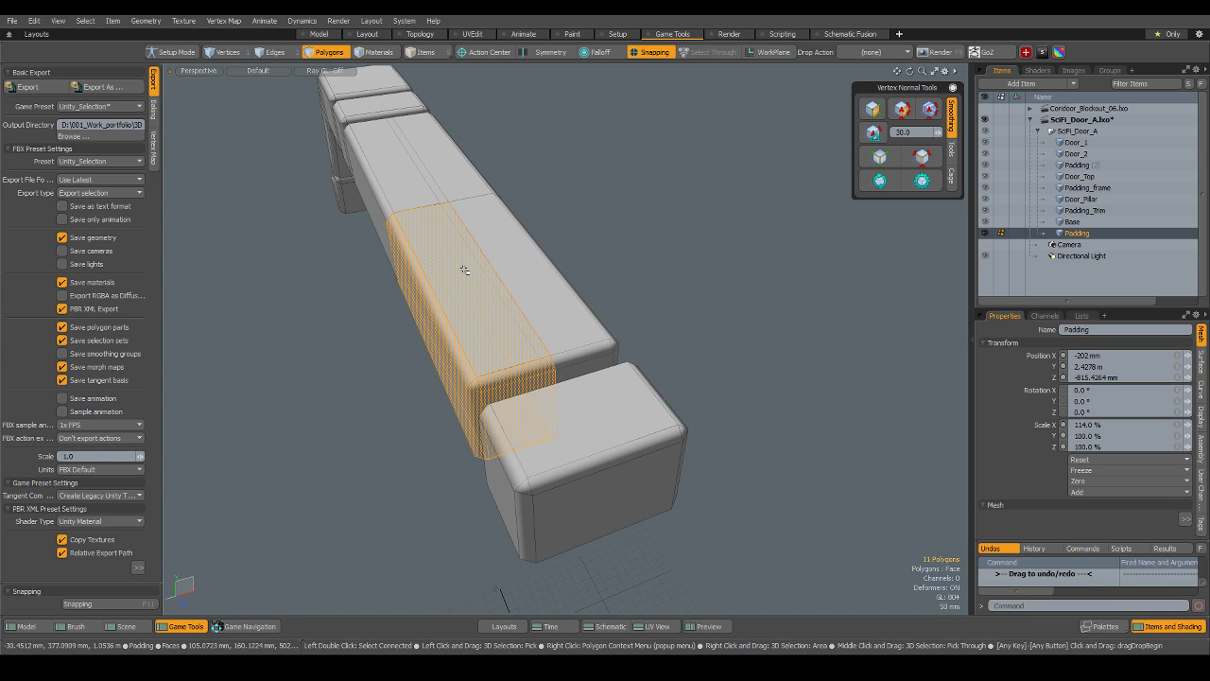
pyautogui.press('Delete')
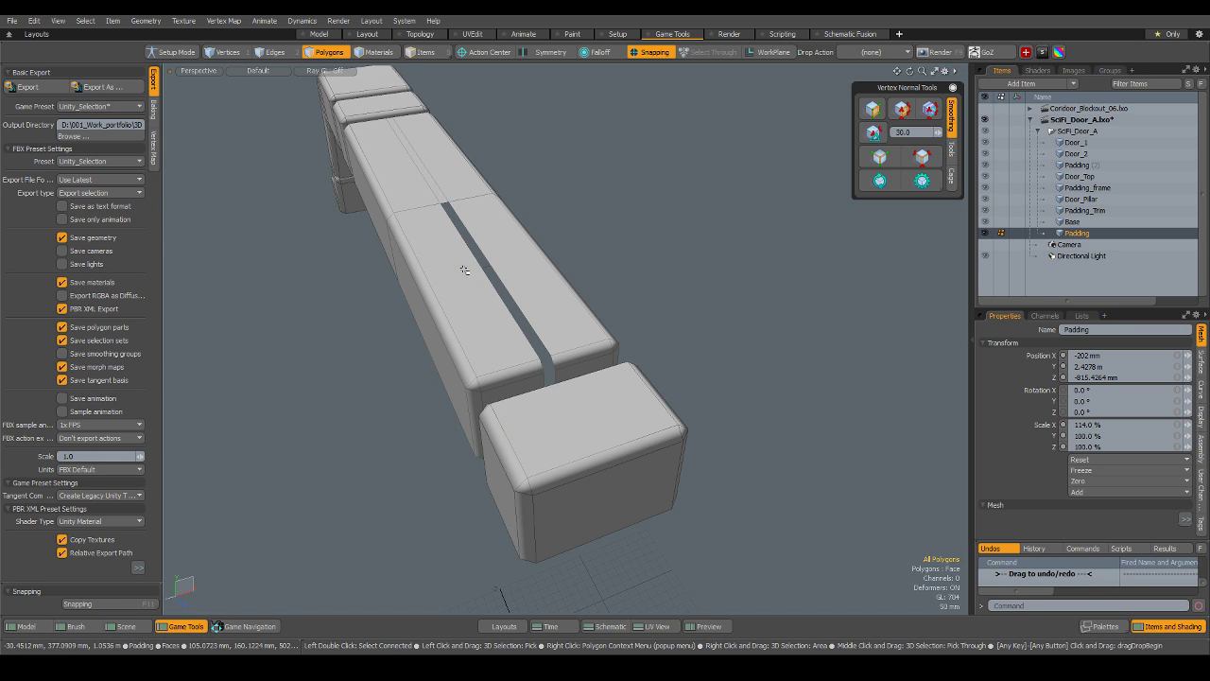
pyautogui.doubleClick(418, 182)
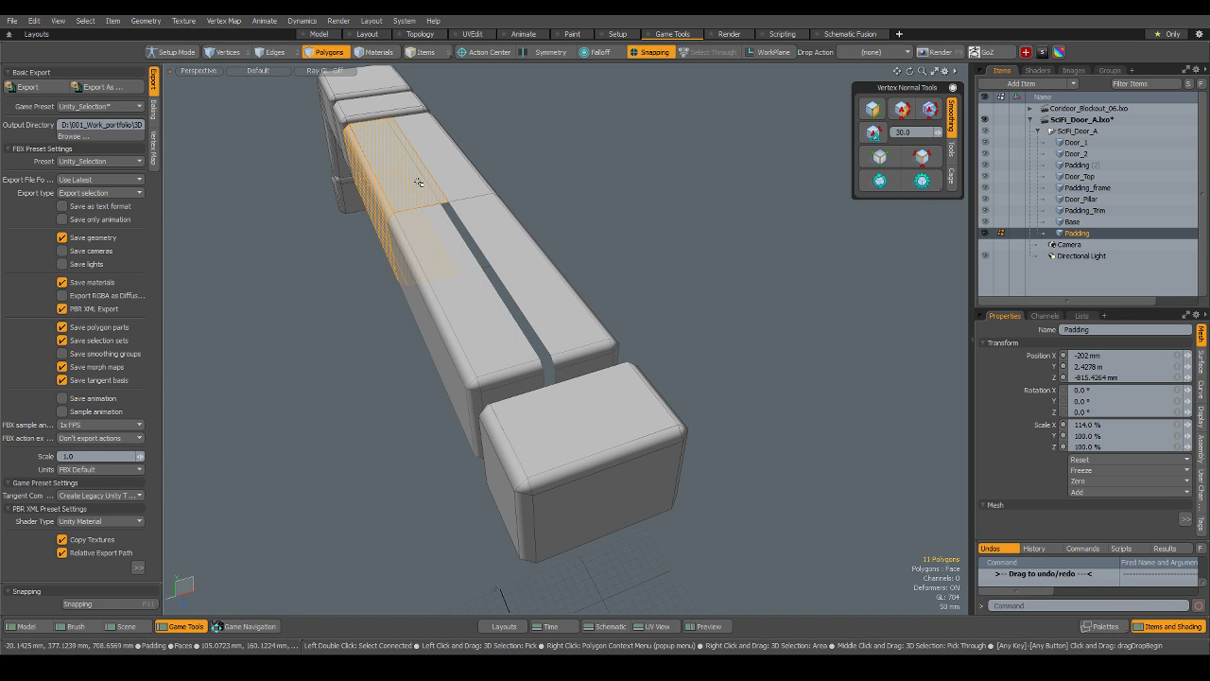
pyautogui.press('Delete')
# Delete the two remaining rear pieces of the long middle padding bar, leaving only its front strip.
pyautogui.click(452, 164)
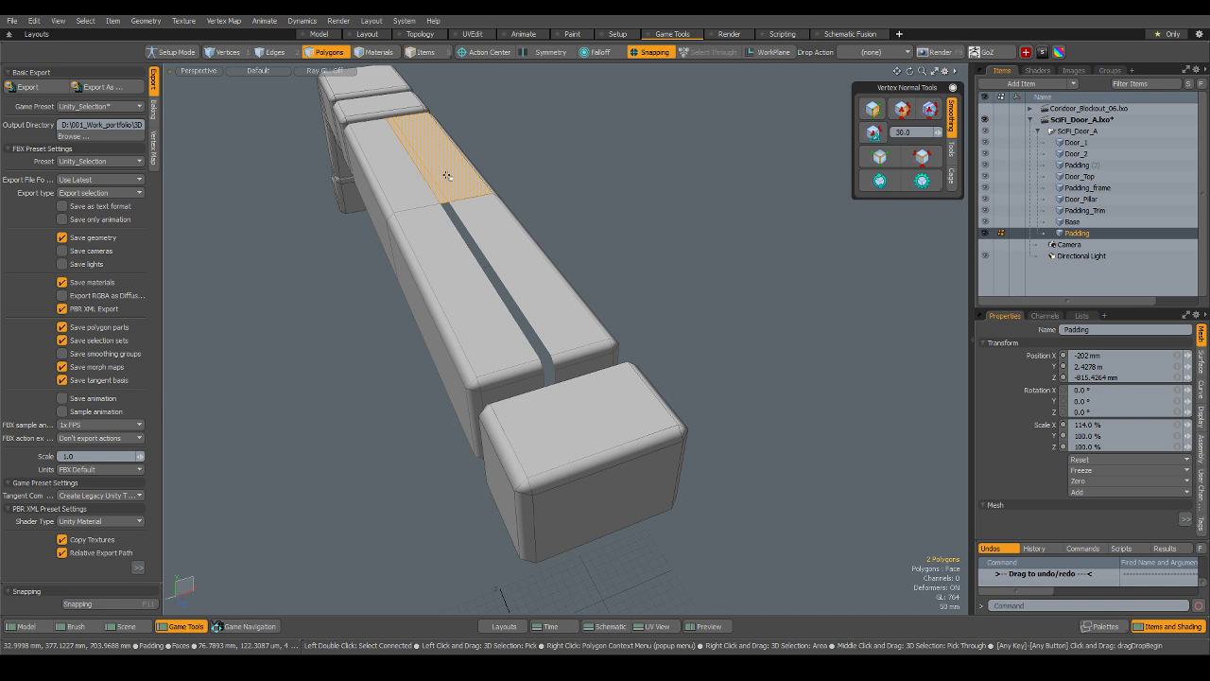
pyautogui.press('Delete')
pyautogui.click(540, 271)
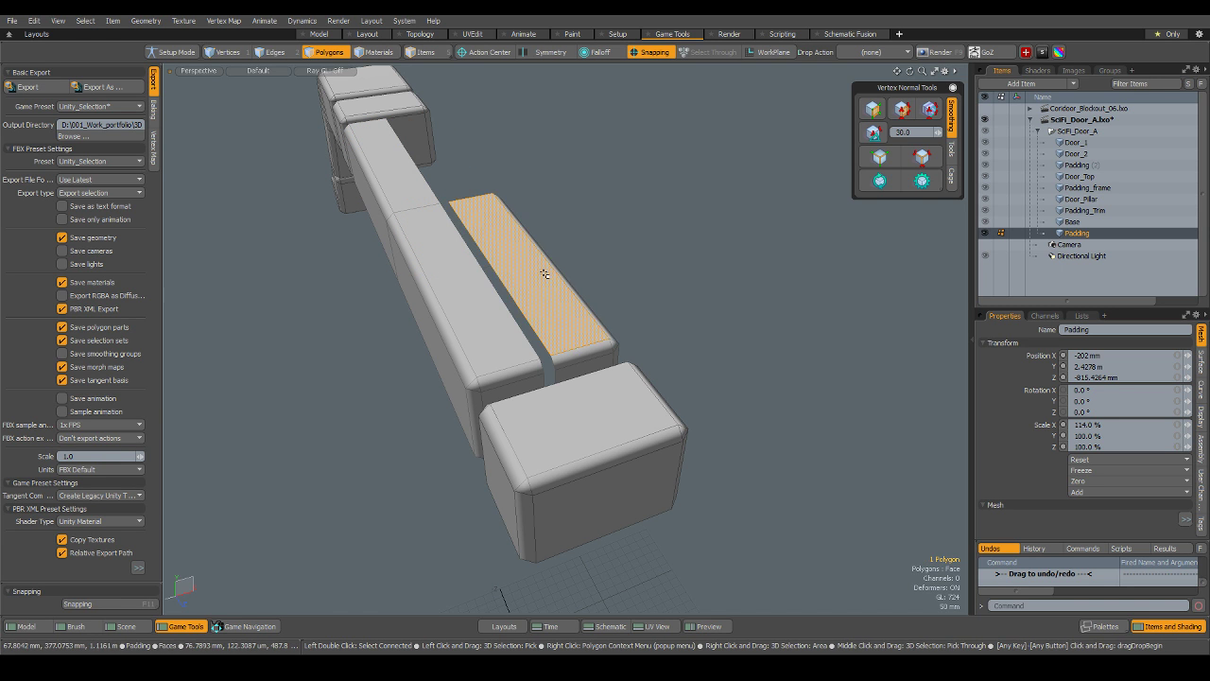
pyautogui.scroll(-6, 576, 289)
pyautogui.scroll(6, 539, 250)
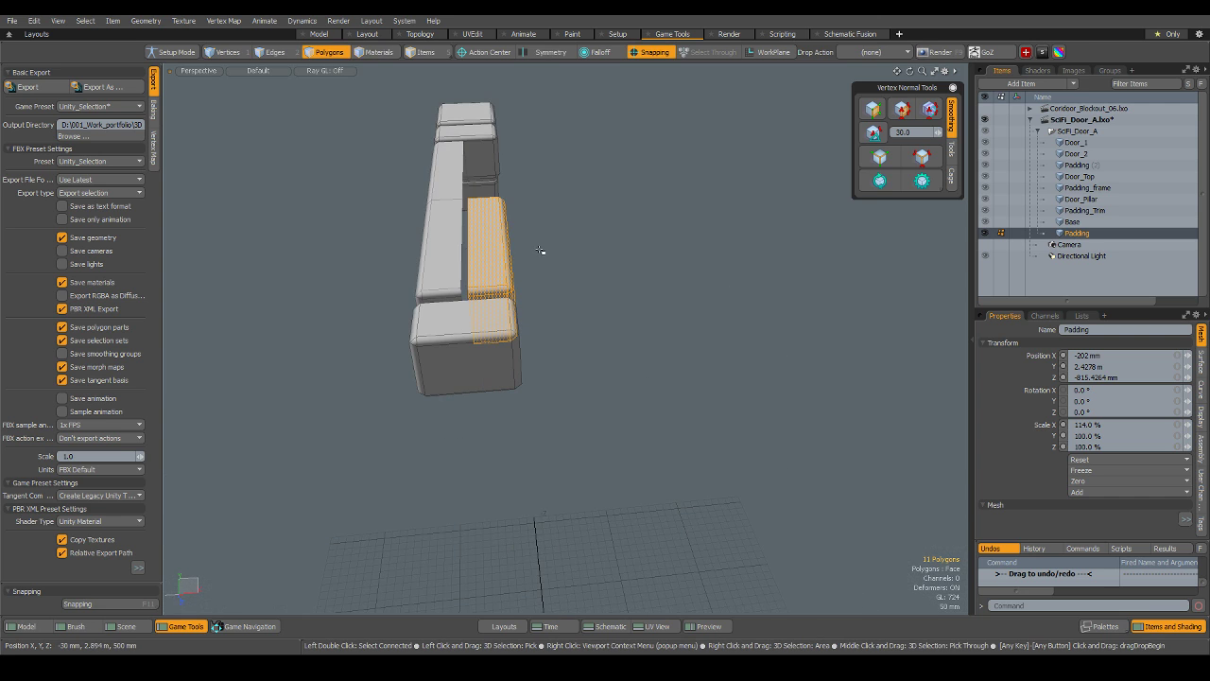
pyautogui.press('Delete')
# Select all vertices of the Padding mesh and merge them.
pyautogui.keyDown('alt'); pyautogui.moveTo(479, 254); pyautogui.dragTo(453, 275); pyautogui.keyUp('alt')
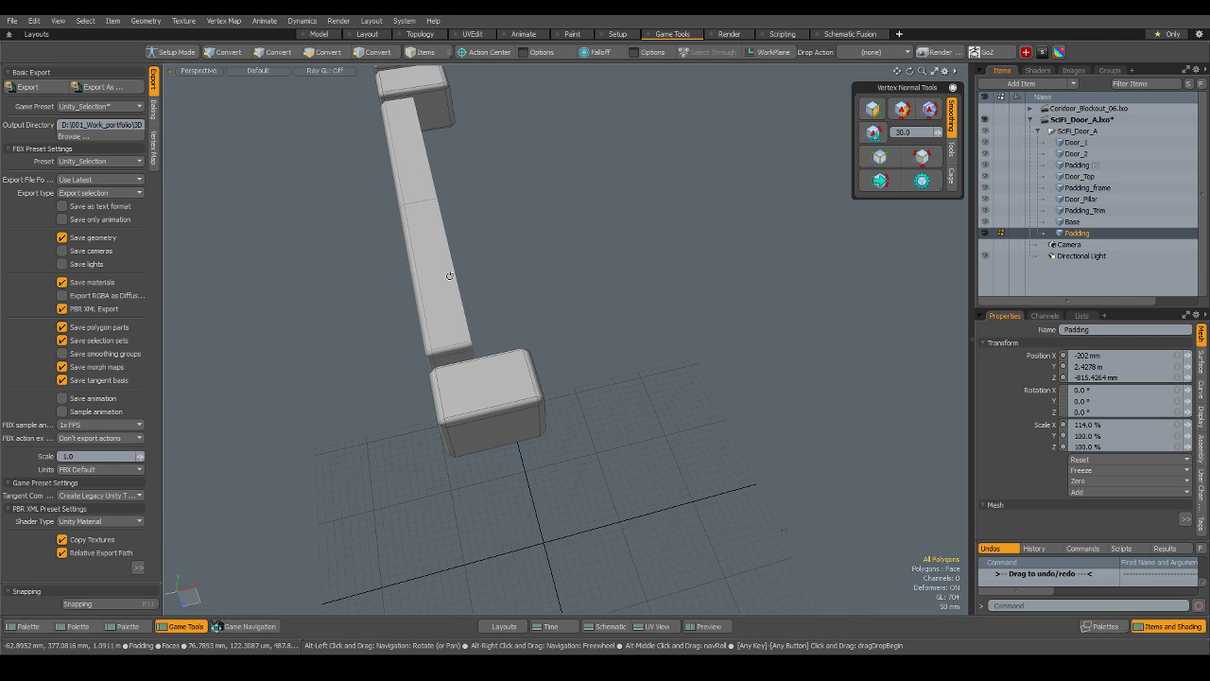
pyautogui.press('2')
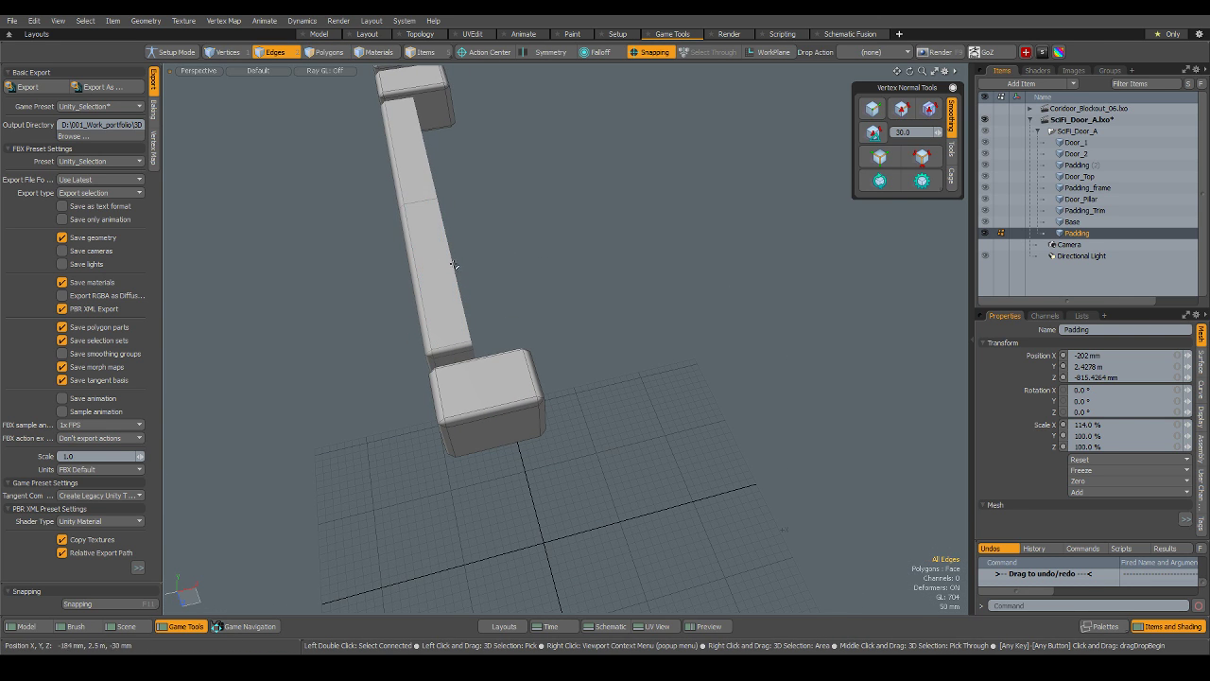
pyautogui.doubleClick(453, 263)
pyautogui.keyDown('alt'); pyautogui.moveTo(452, 196); pyautogui.dragTo(401, 222); pyautogui.keyUp('alt')
pyautogui.scroll(-5, 401, 223)
pyautogui.scroll(1, 338, 176)
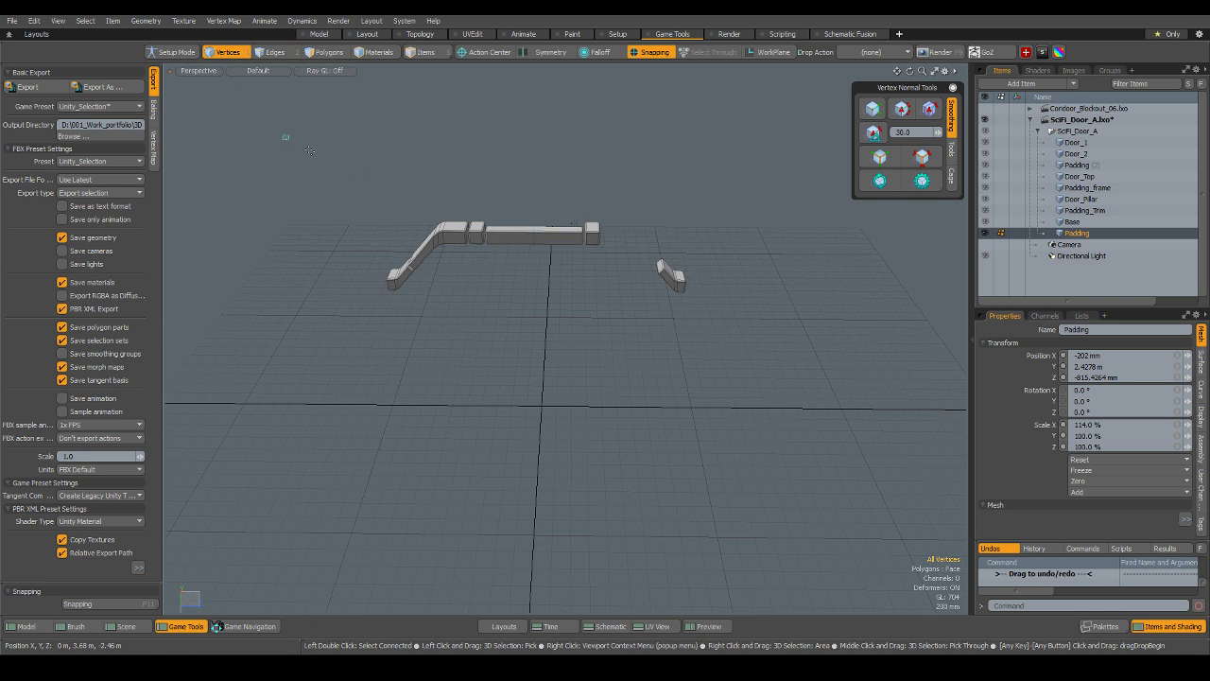
pyautogui.moveTo(285, 137); pyautogui.dragTo(838, 402, button='middle')
pyautogui.scroll(3, 526, 229)
pyautogui.rightClick(528, 235)
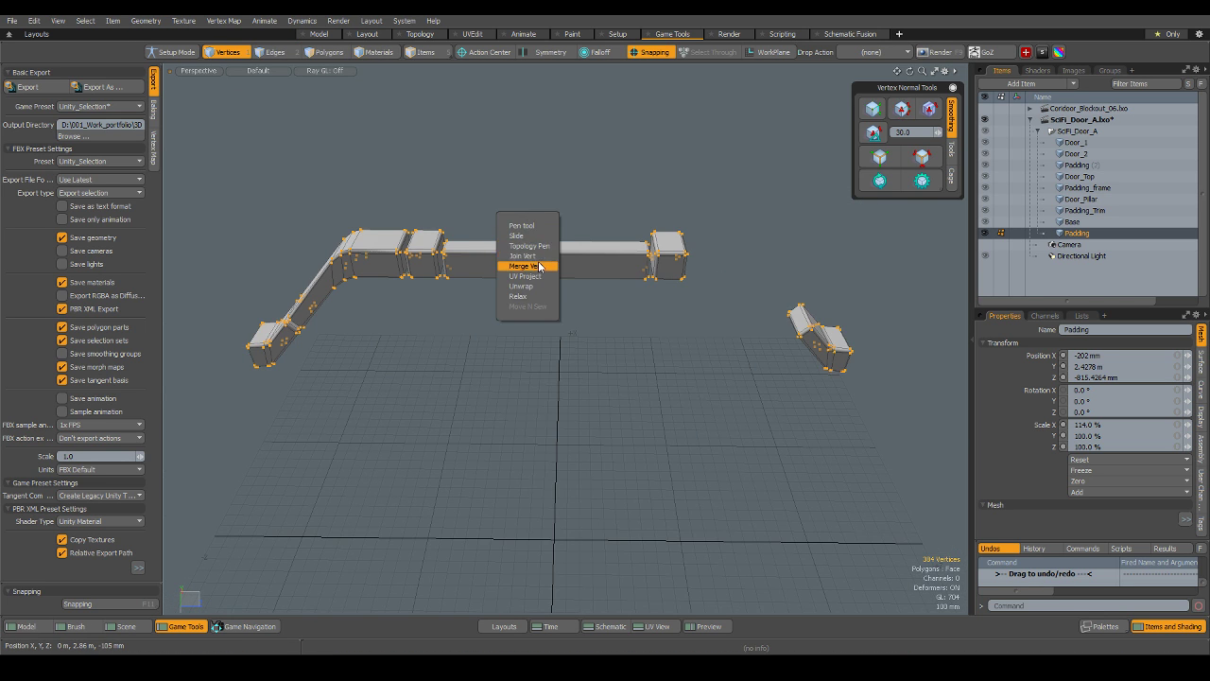
pyautogui.click(523, 266)
pyautogui.click(640, 261)
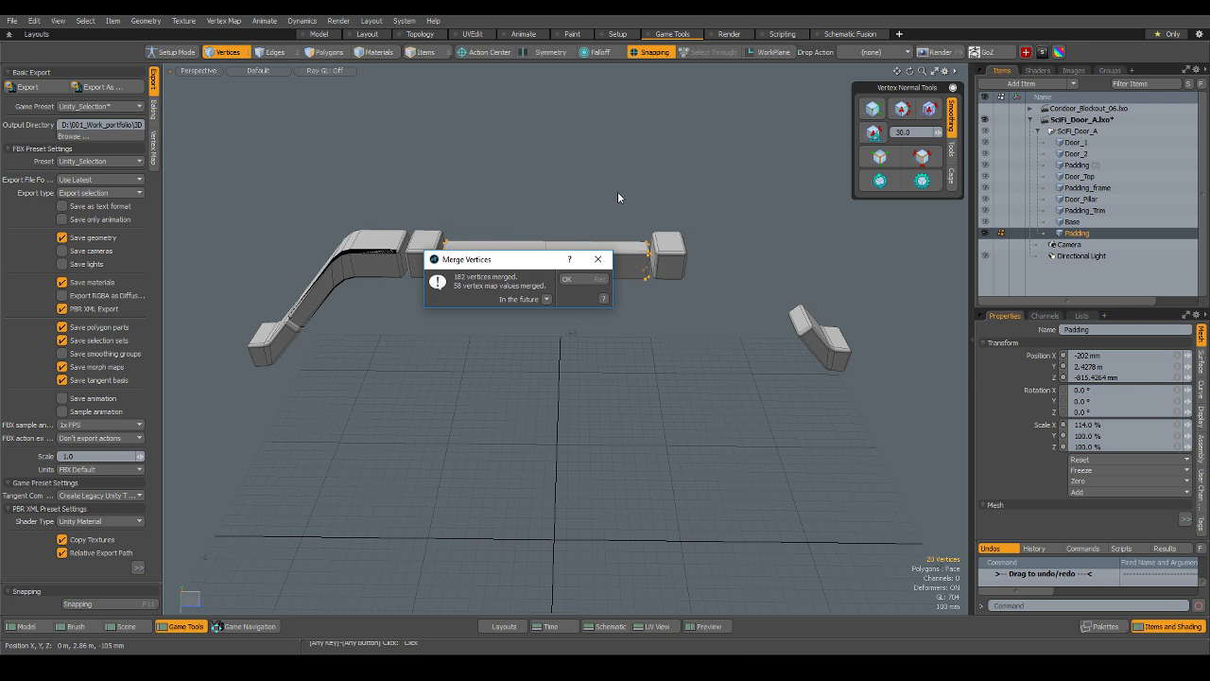
pyautogui.click(597, 283)
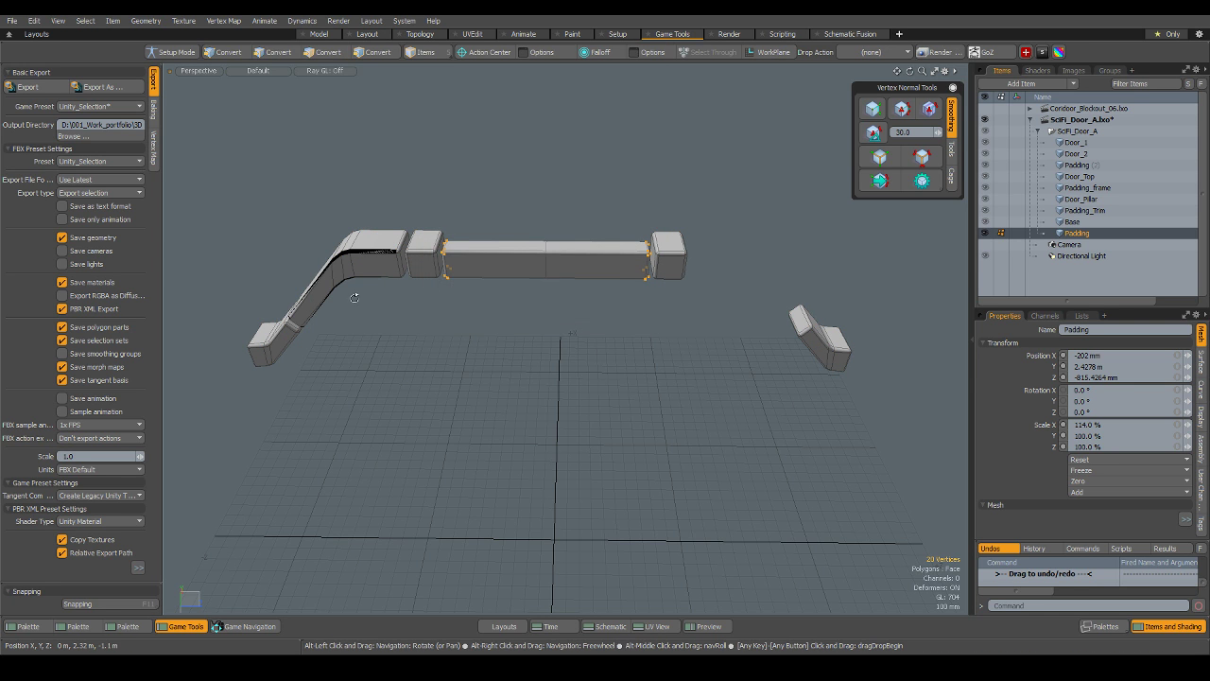
# Delete the overlapping duplicate of the long bent piece at the near end of the Padding mesh.
pyautogui.keyDown('alt'); pyautogui.moveTo(403, 266); pyautogui.dragTo(454, 271); pyautogui.keyUp('alt')
pyautogui.scroll(5, 399, 286)
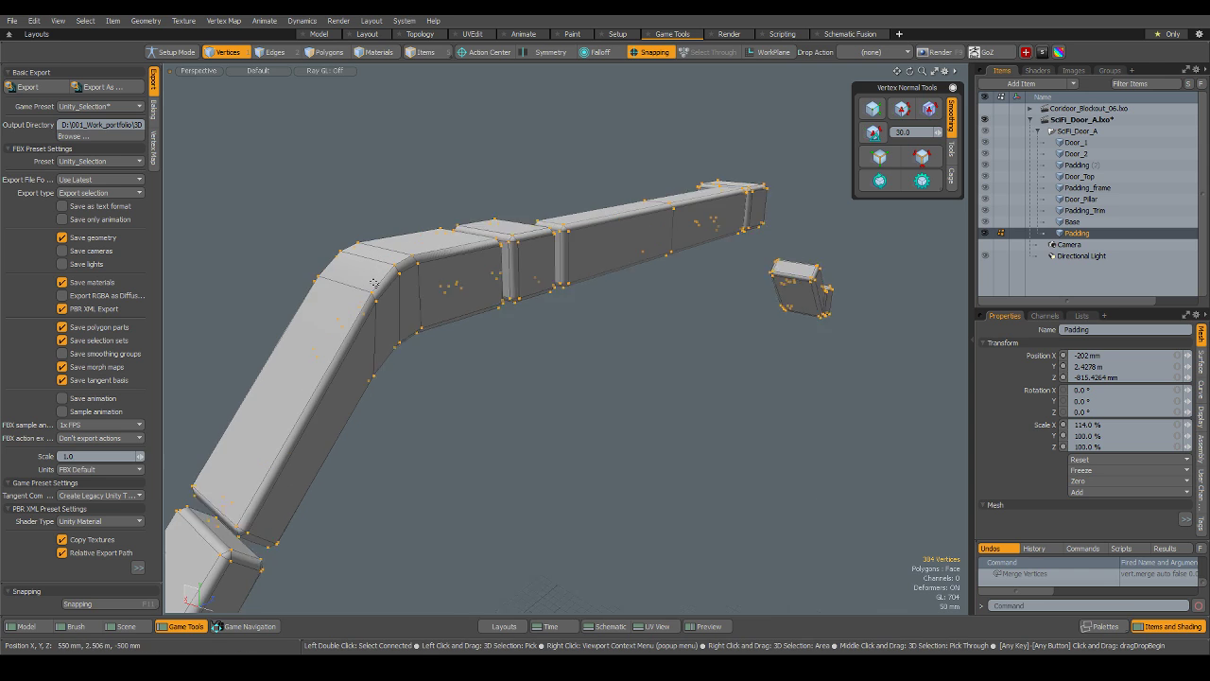
pyautogui.press('3')
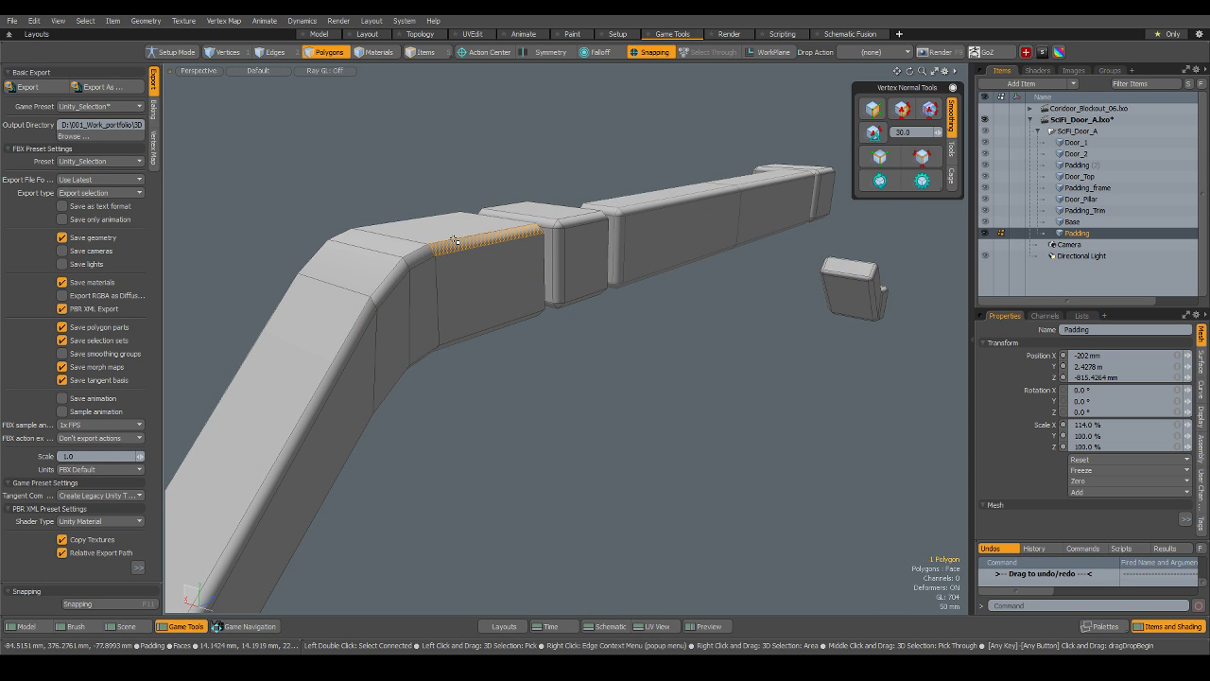
pyautogui.doubleClick(454, 241)
pyautogui.press('Delete')
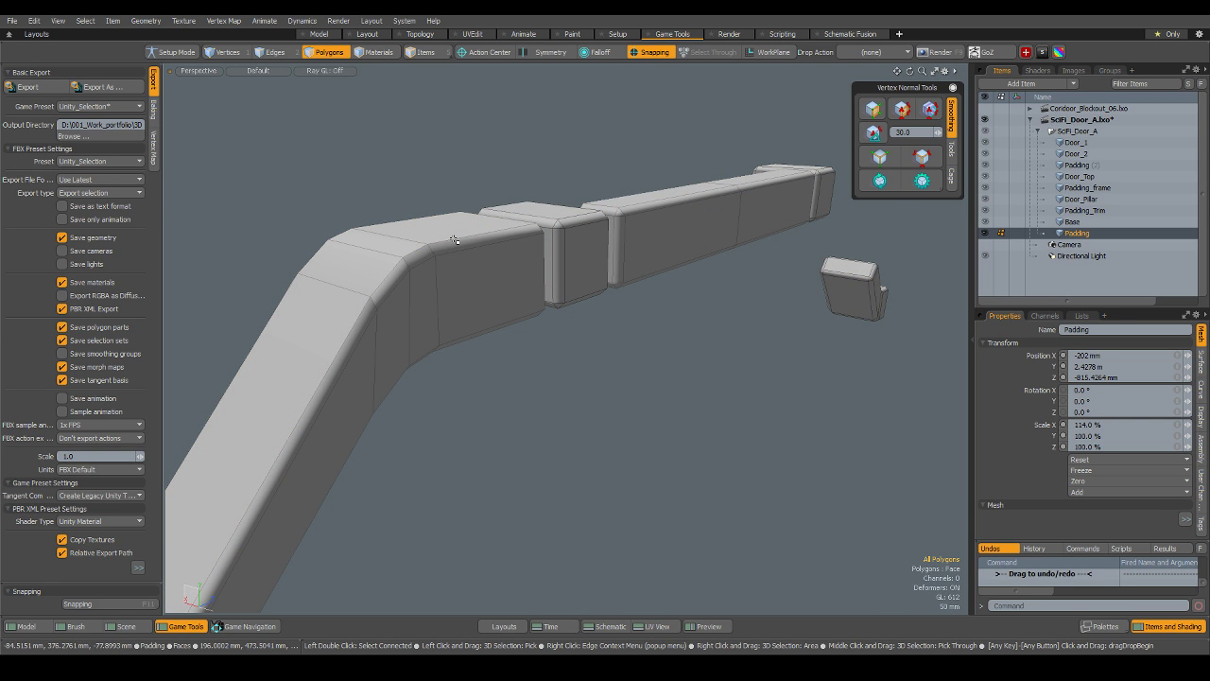
pyautogui.doubleClick(434, 285)
pyautogui.press('Delete')
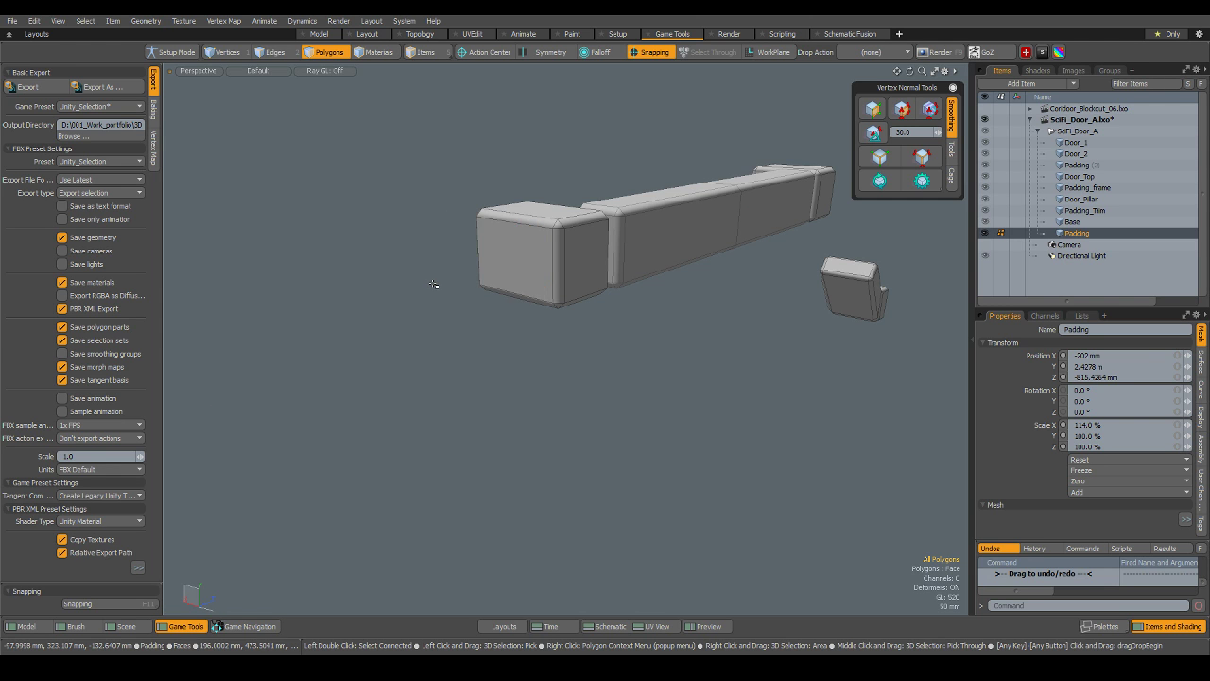
pyautogui.hotkey('ctrl', 'z')
# Delete the duplicate of the lower corner block below the bent padding piece, keeping one copy.
pyautogui.scroll(-4, 384, 398)
pyautogui.click(468, 470)
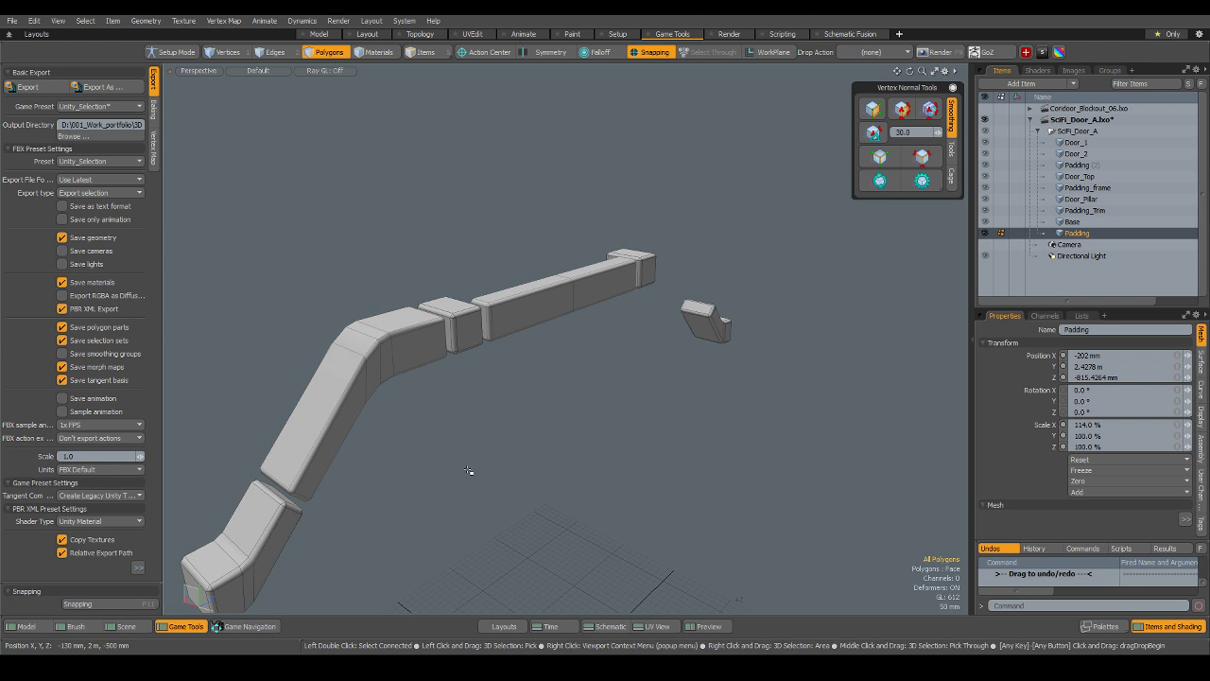
pyautogui.doubleClick(268, 537)
pyautogui.press('h')
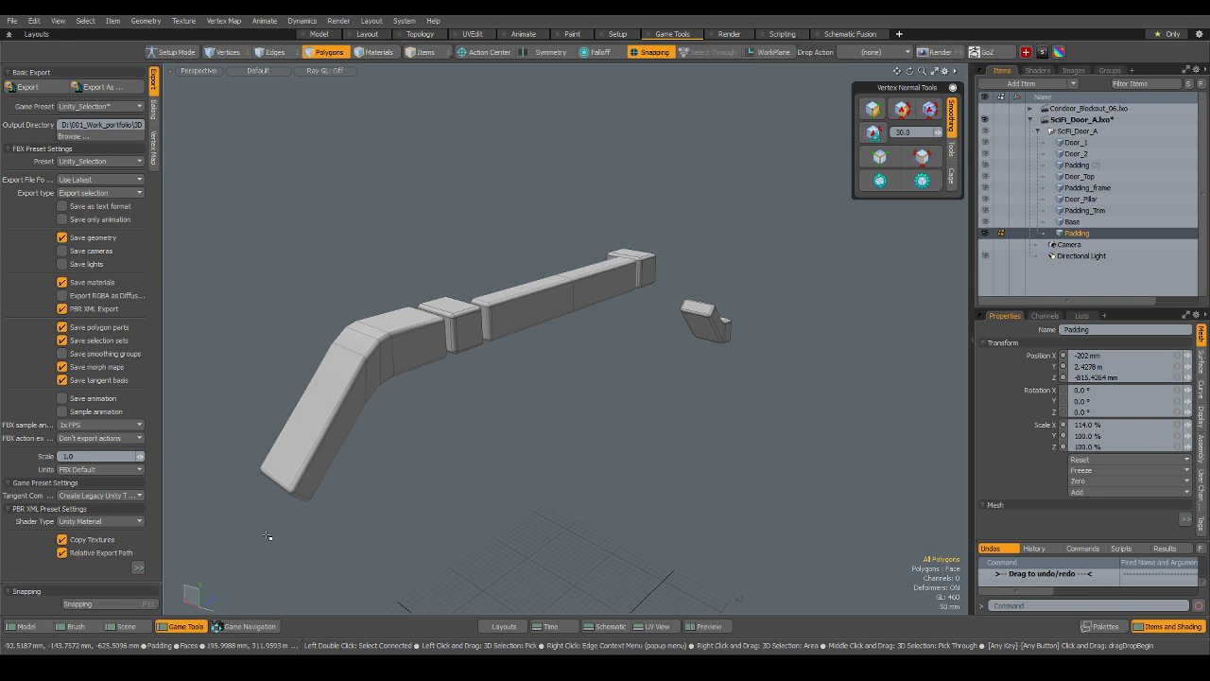
pyautogui.hotkey('ctrl', 'z')
# Delete the duplicate of the small padding block between the bent piece and the long middle bar, keeping one copy.
pyautogui.keyDown('alt'); pyautogui.moveTo(577, 383); pyautogui.dragTo(511, 345); pyautogui.keyUp('alt')
pyautogui.click(485, 315)
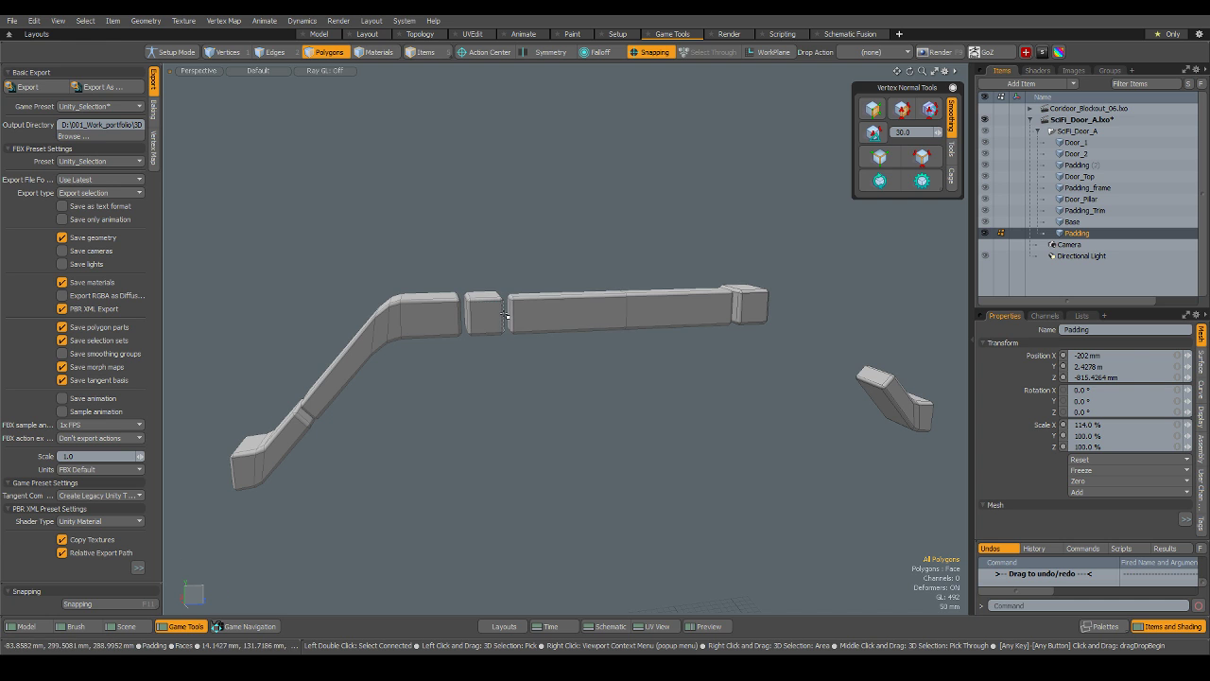
pyautogui.doubleClick(502, 314)
pyautogui.hotkey('ctrl', 'z')
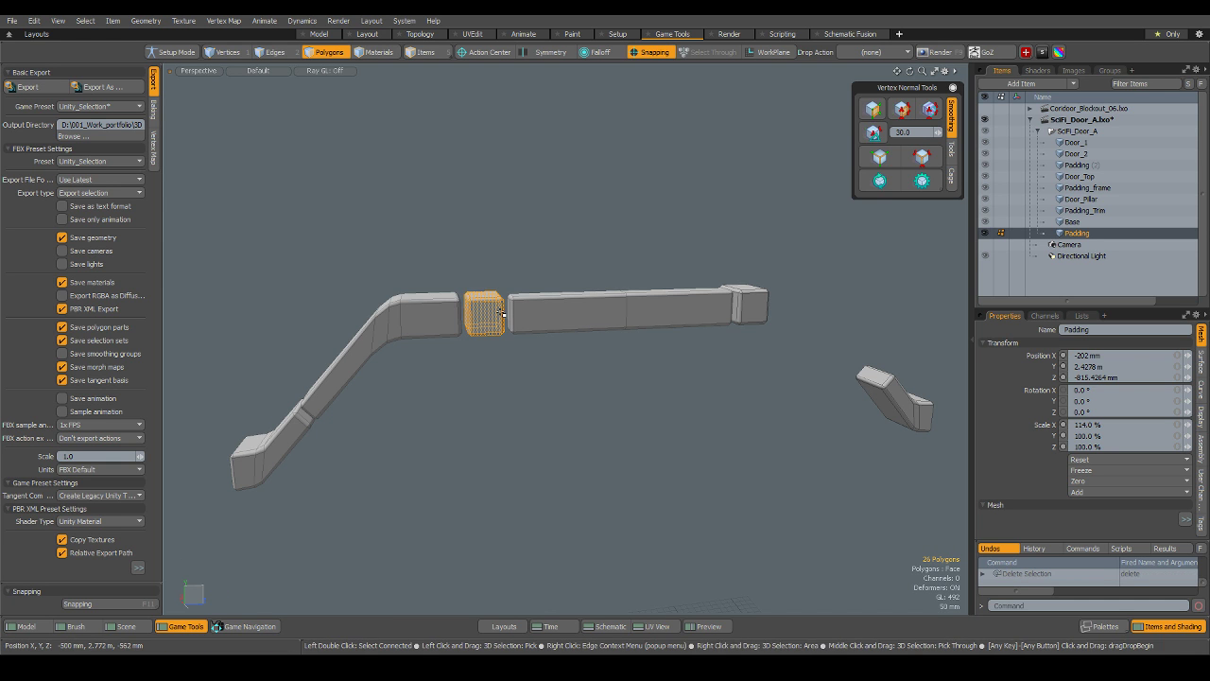
# Select both connected halves of the long middle padding bar and move them into a new mesh item.
pyautogui.keyDown('alt'); pyautogui.moveTo(501, 313); pyautogui.dragTo(470, 372); pyautogui.keyUp('alt')
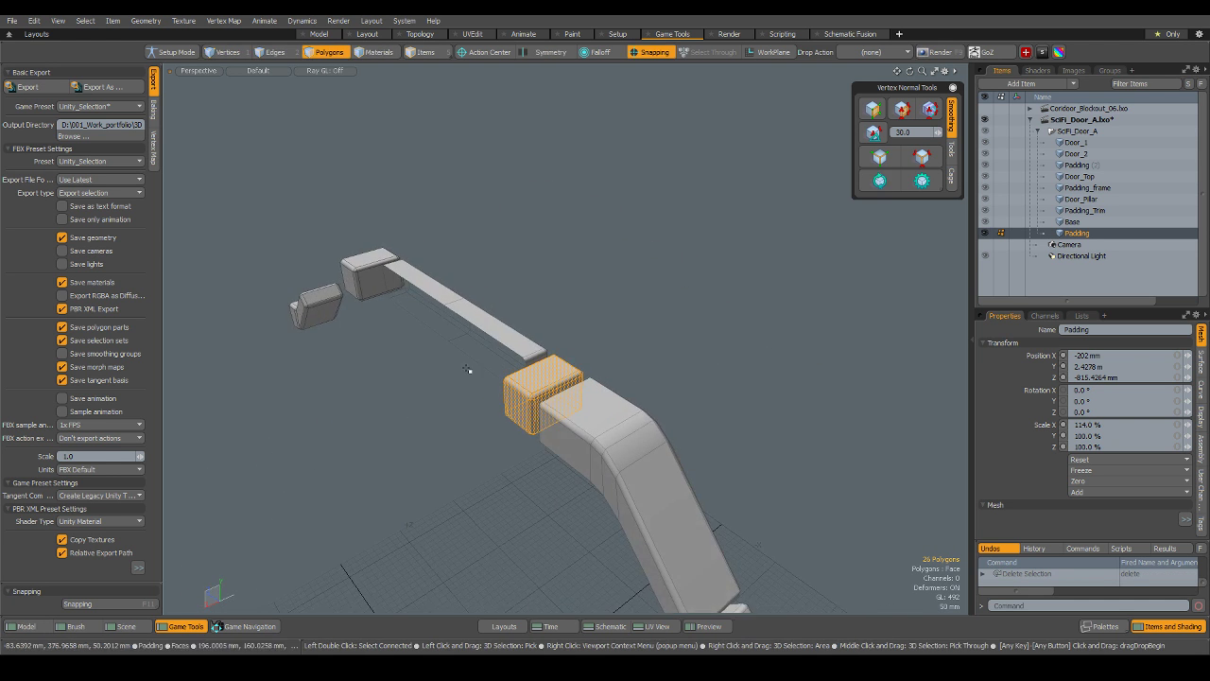
pyautogui.scroll(4, 470, 373)
pyautogui.doubleClick(540, 283)
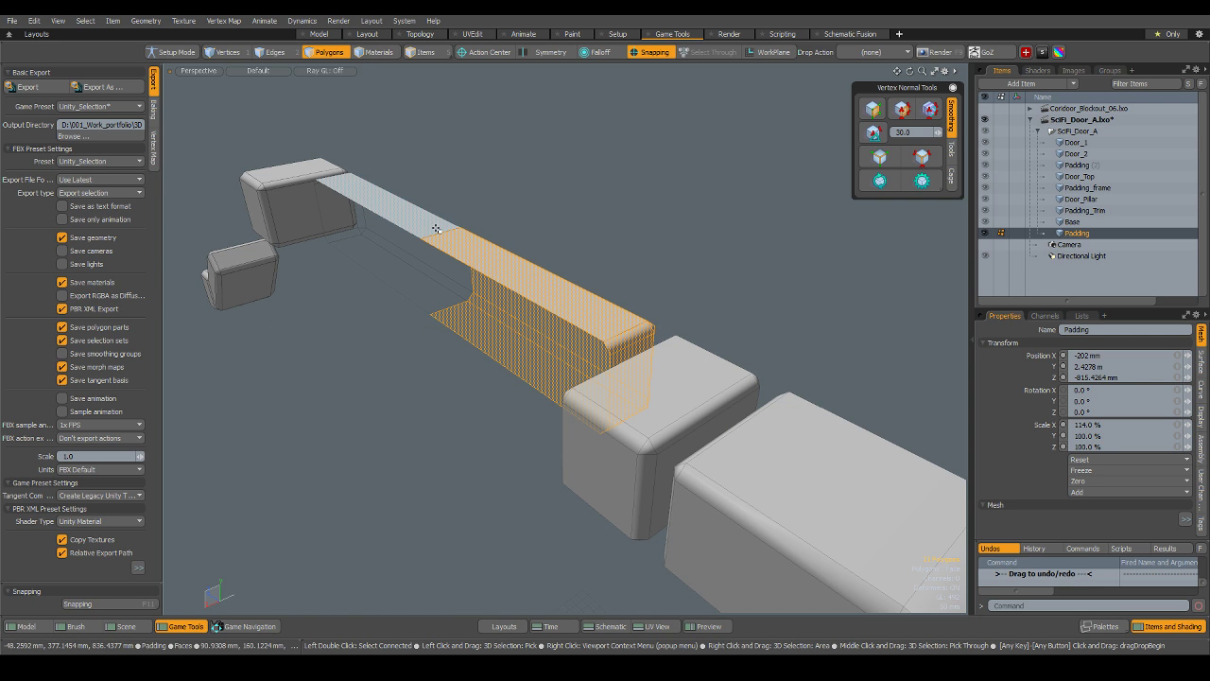
pyautogui.scroll(-4, 436, 229)
pyautogui.keyDown('alt'); pyautogui.moveTo(441, 318); pyautogui.dragTo(573, 399); pyautogui.keyUp('alt')
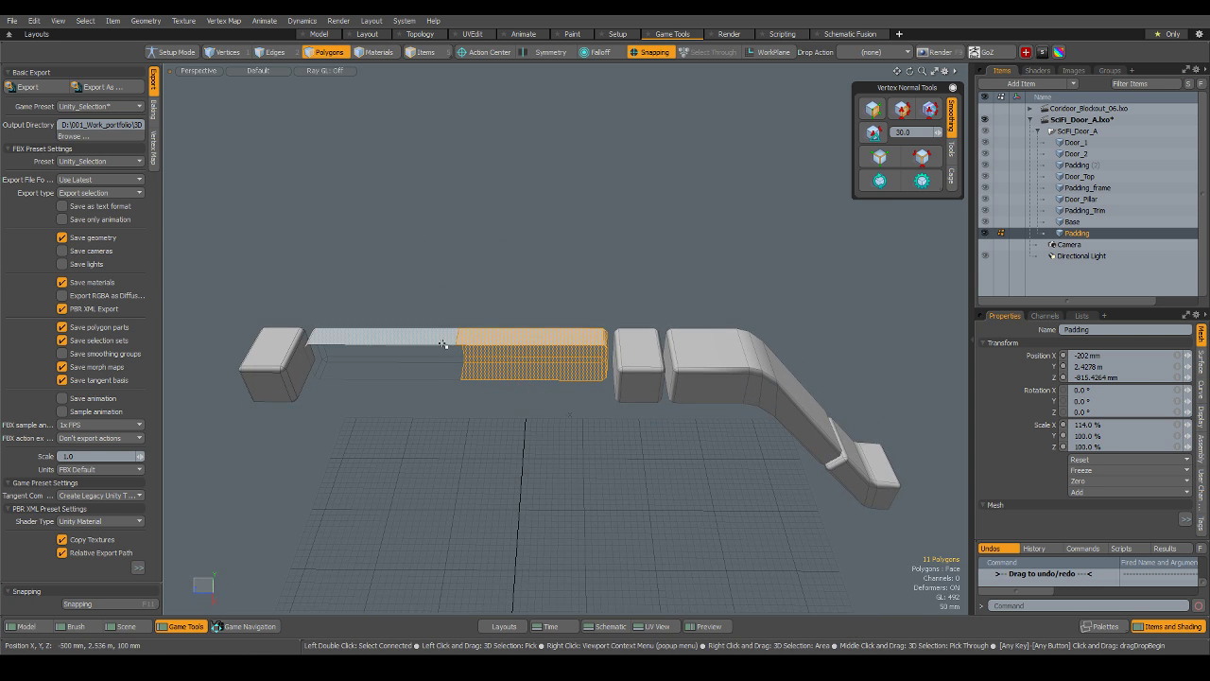
pyautogui.click(435, 337)
pyautogui.doubleClick(434, 337)
pyautogui.keyDown('shift'); pyautogui.click(534, 334); pyautogui.keyUp('shift')
pyautogui.keyDown('shift'); pyautogui.doubleClick(536, 340); pyautogui.keyUp('shift')
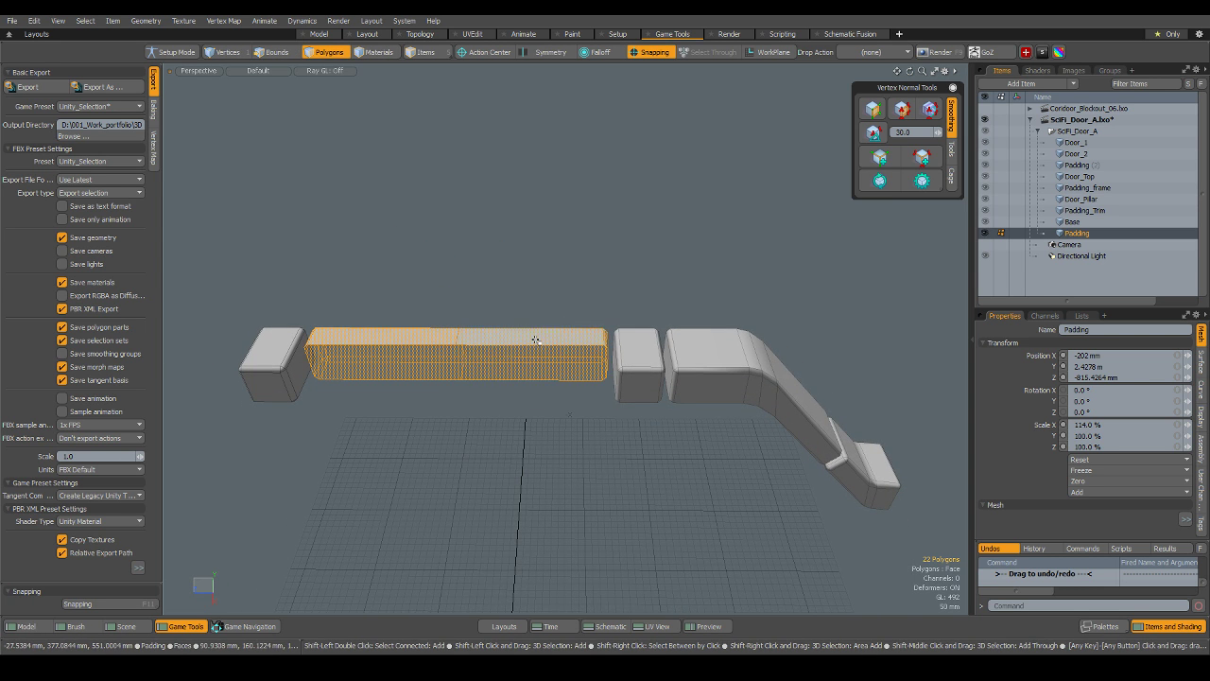
pyautogui.hotkey('ctrl', 'x')
pyautogui.press('n')
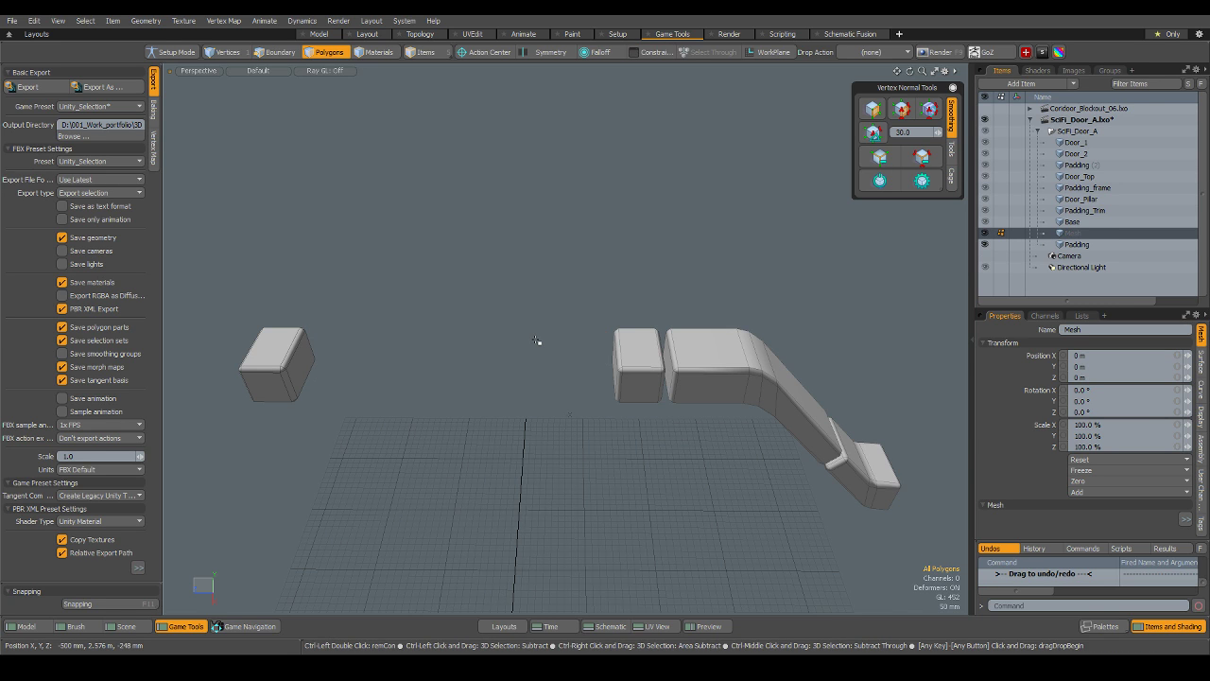
pyautogui.hotkey('ctrl', 'v')
pyautogui.click(520, 341)
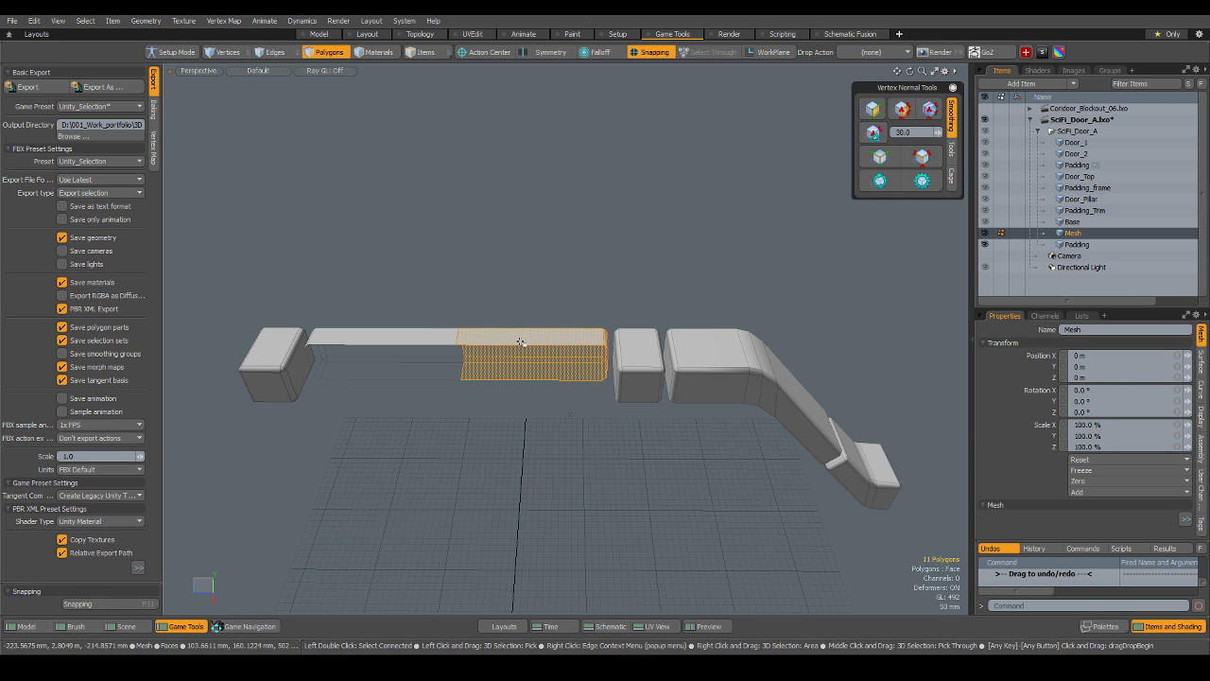
# Merge all vertices of the new mesh holding the long bar and select the whole bar's connected polygons.
pyautogui.press('1')
pyautogui.hotkey('shift', 'a')
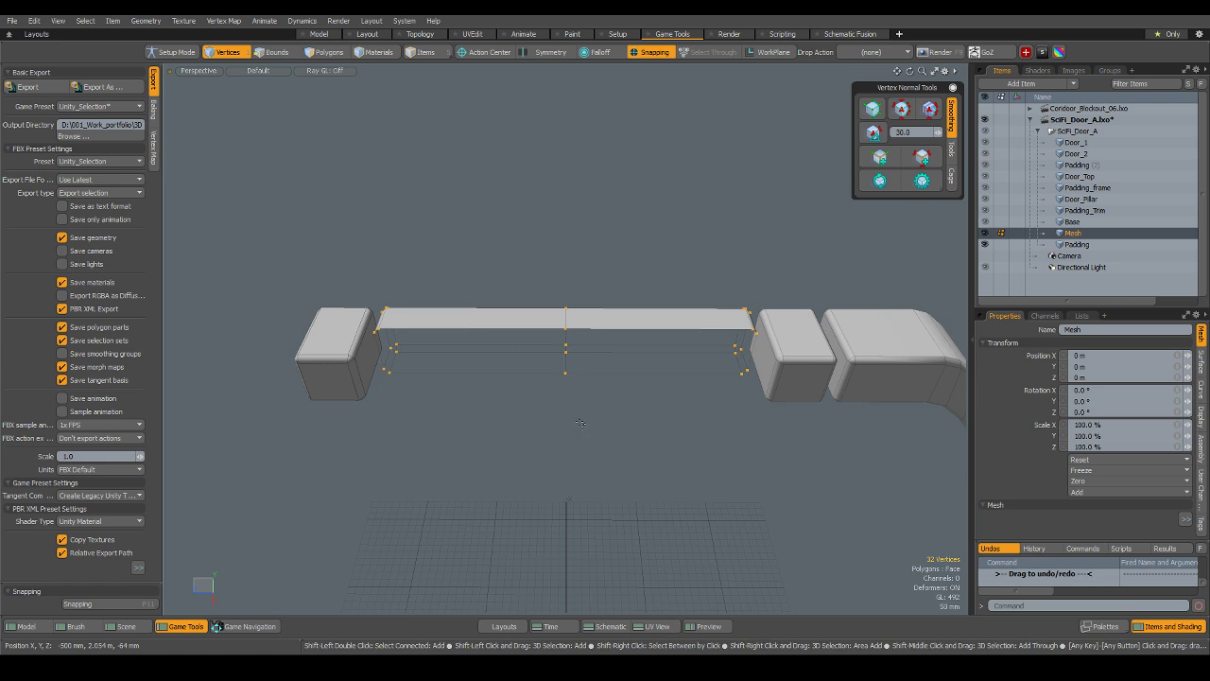
pyautogui.rightClick(590, 386)
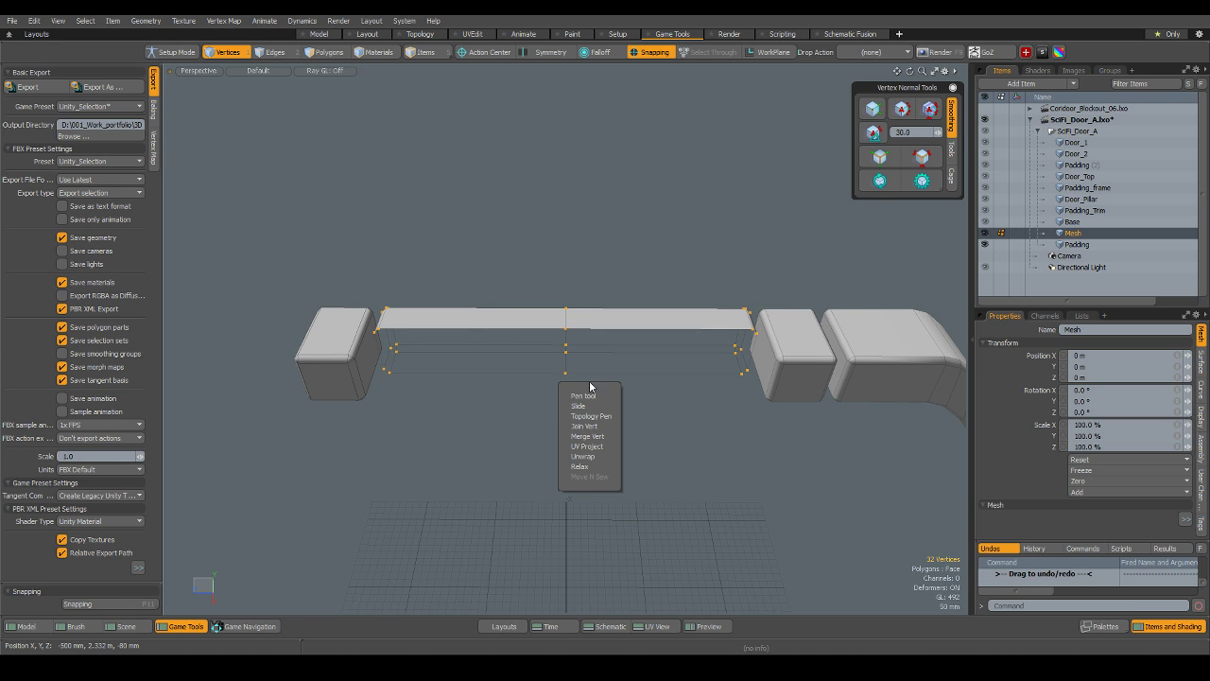
pyautogui.click(603, 437)
pyautogui.click(630, 267)
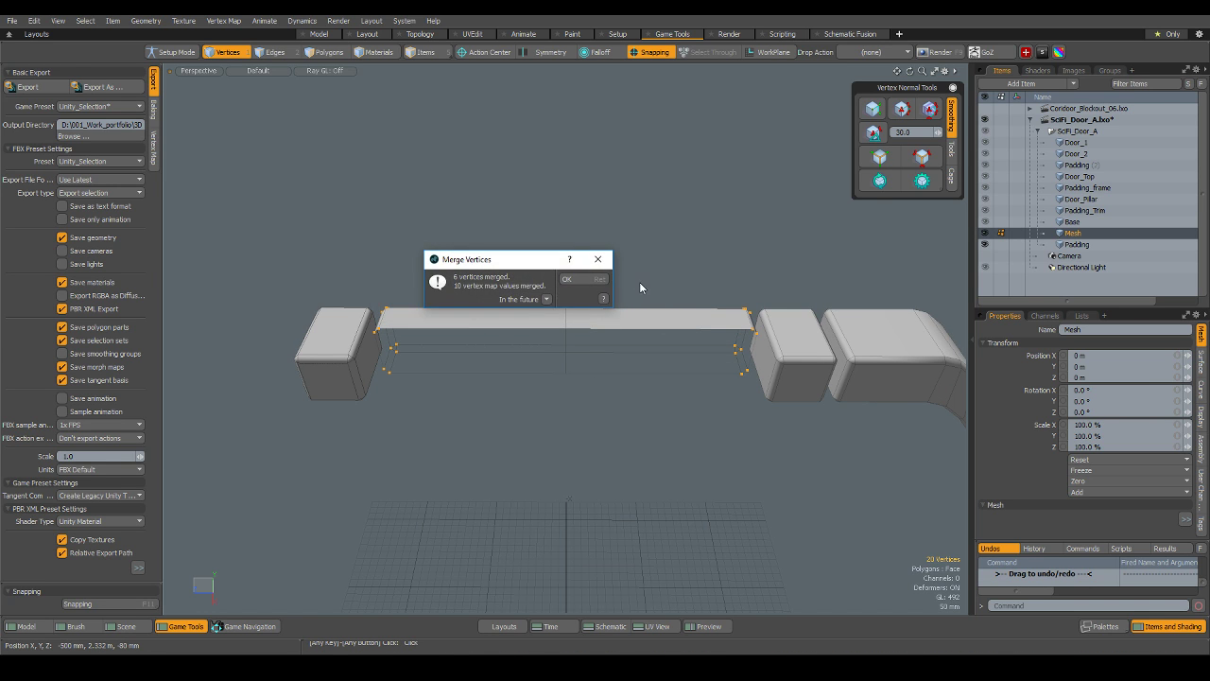
pyautogui.press('3')
pyautogui.doubleClick(625, 323)
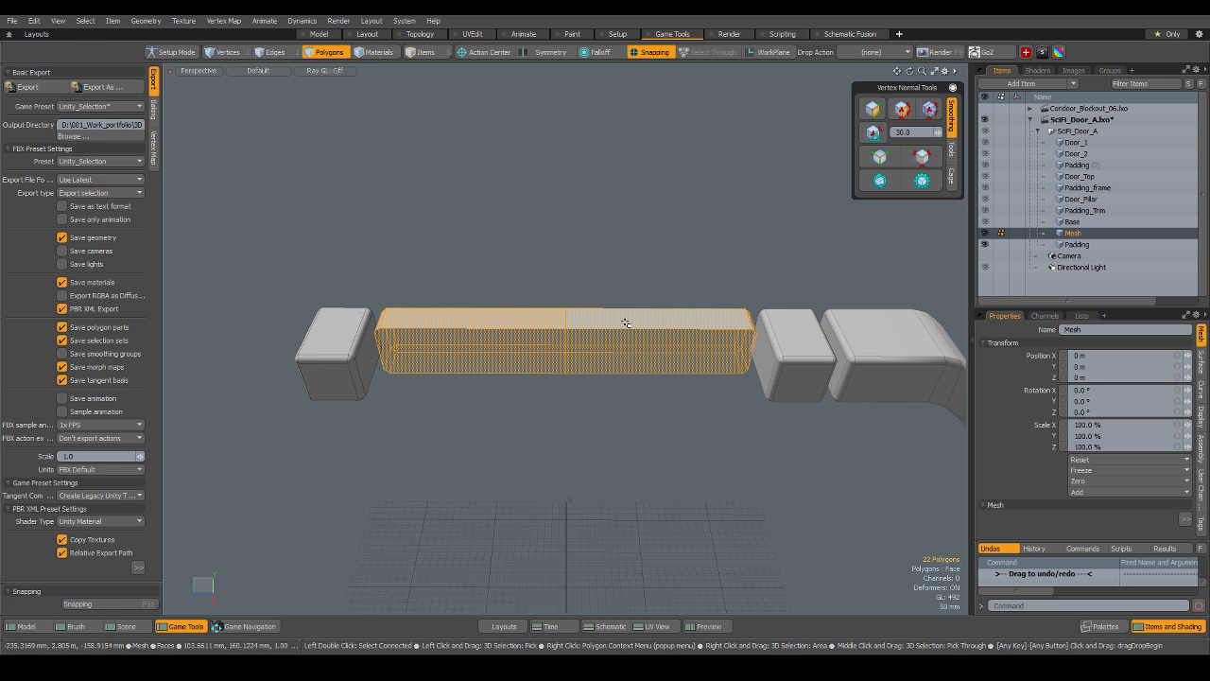
# Mirror the selected half of the long top padding block across its centre end, with vertex snapping enabled alongside grid snapping.
pyautogui.rightClick(625, 323)
pyautogui.click(619, 468)
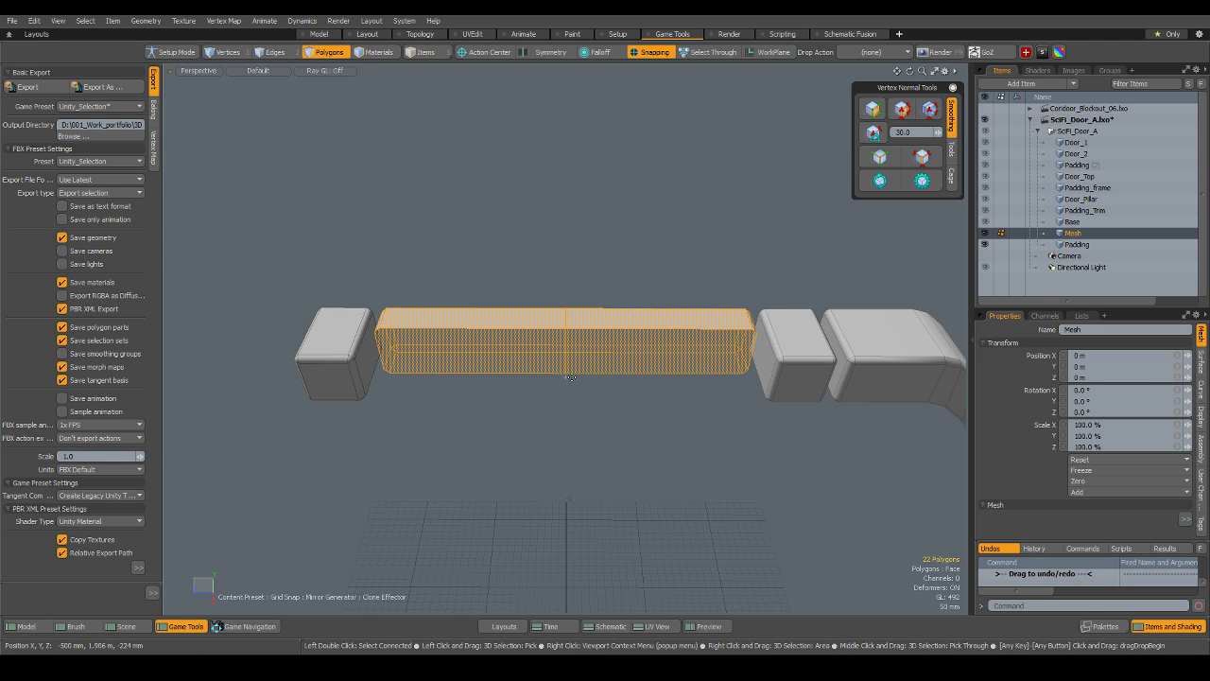
pyautogui.click(566, 377)
pyautogui.keyDown('alt'); pyautogui.moveTo(589, 352); pyautogui.dragTo(512, 398); pyautogui.keyUp('alt')
pyautogui.click(651, 52)
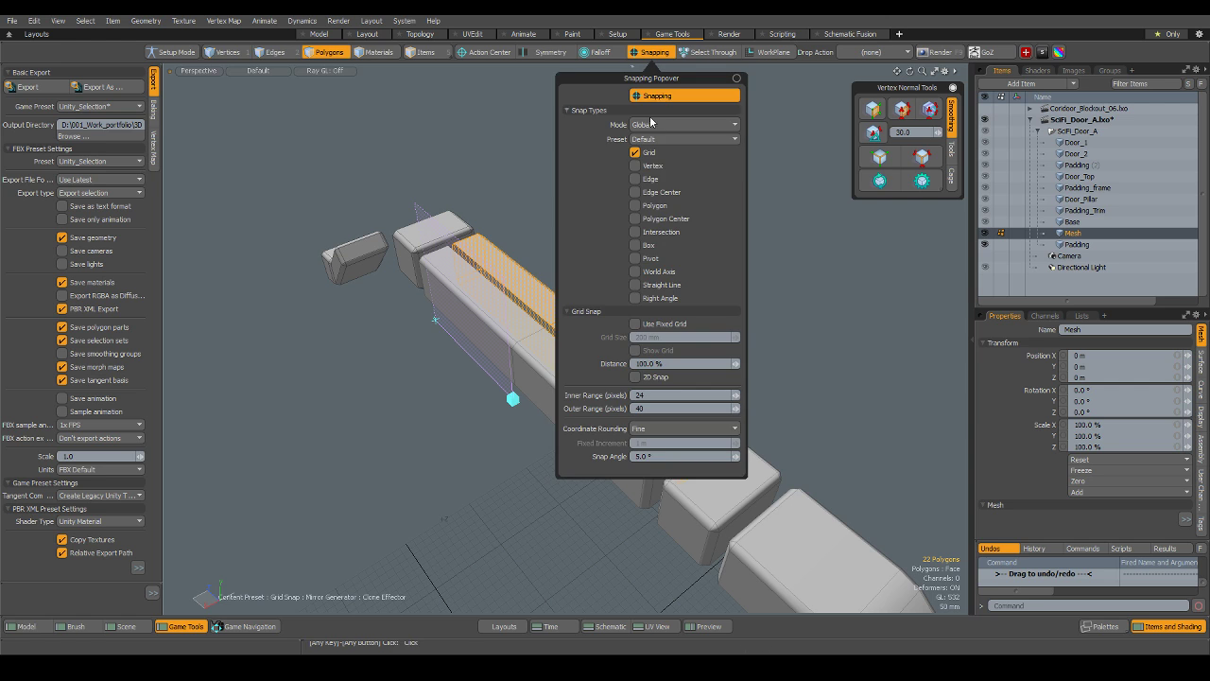
pyautogui.click(636, 165)
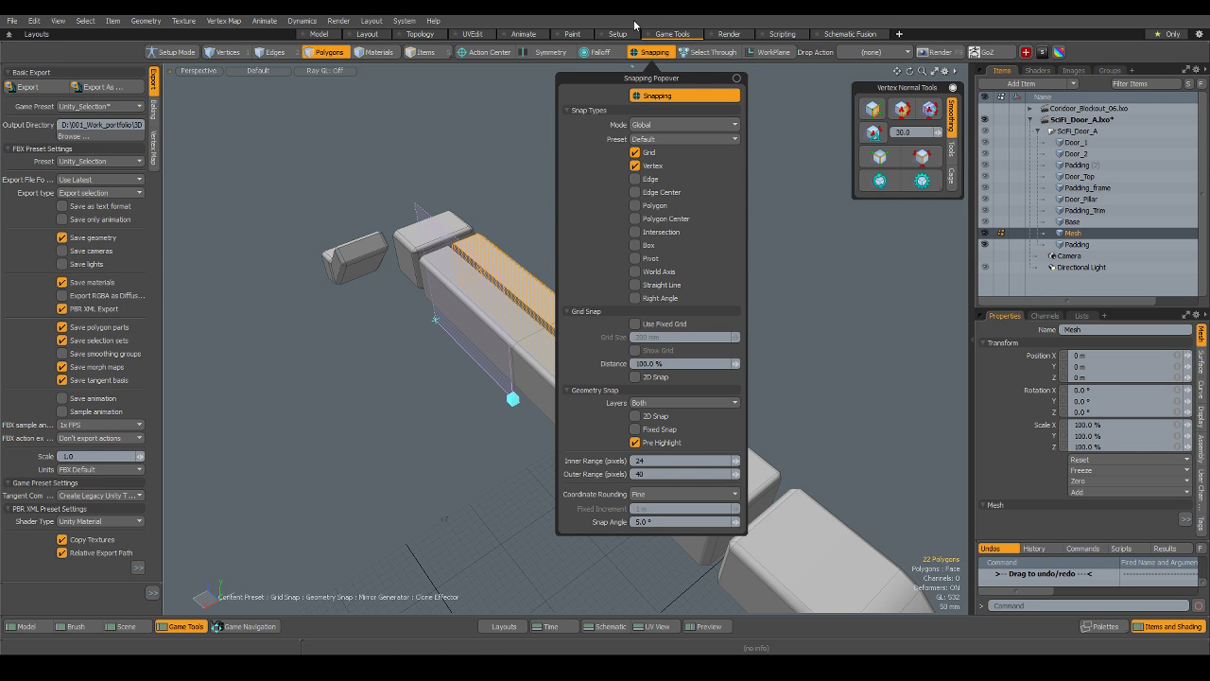
pyautogui.moveTo(513, 398); pyautogui.dragTo(550, 328)
pyautogui.press('q')
pyautogui.click(706, 268)
pyautogui.keyDown('alt'); pyautogui.moveTo(705, 271); pyautogui.dragTo(483, 316); pyautogui.keyUp('alt')
pyautogui.scroll(-3, 484, 316)
pyautogui.keyDown('alt'); pyautogui.moveTo(558, 350); pyautogui.dragTo(536, 361); pyautogui.keyUp('alt')
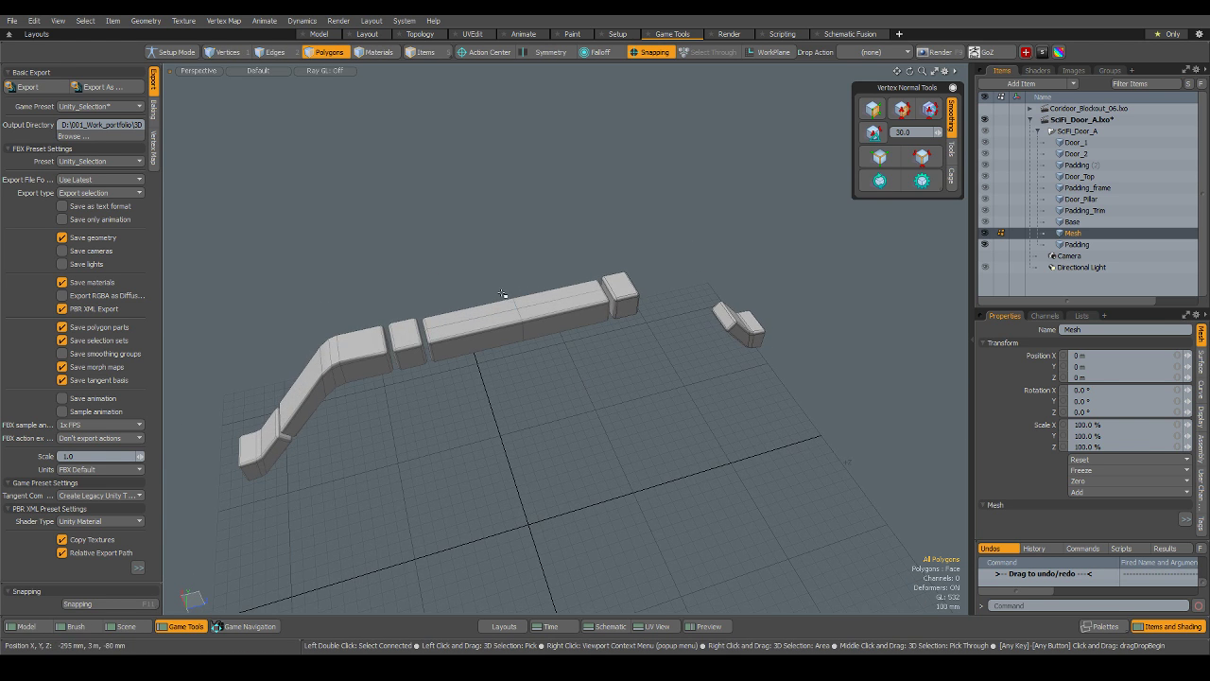
# Merge the overlapping vertices of the mirrored long padding block.
pyautogui.scroll(3, 504, 297)
pyautogui.press('2')
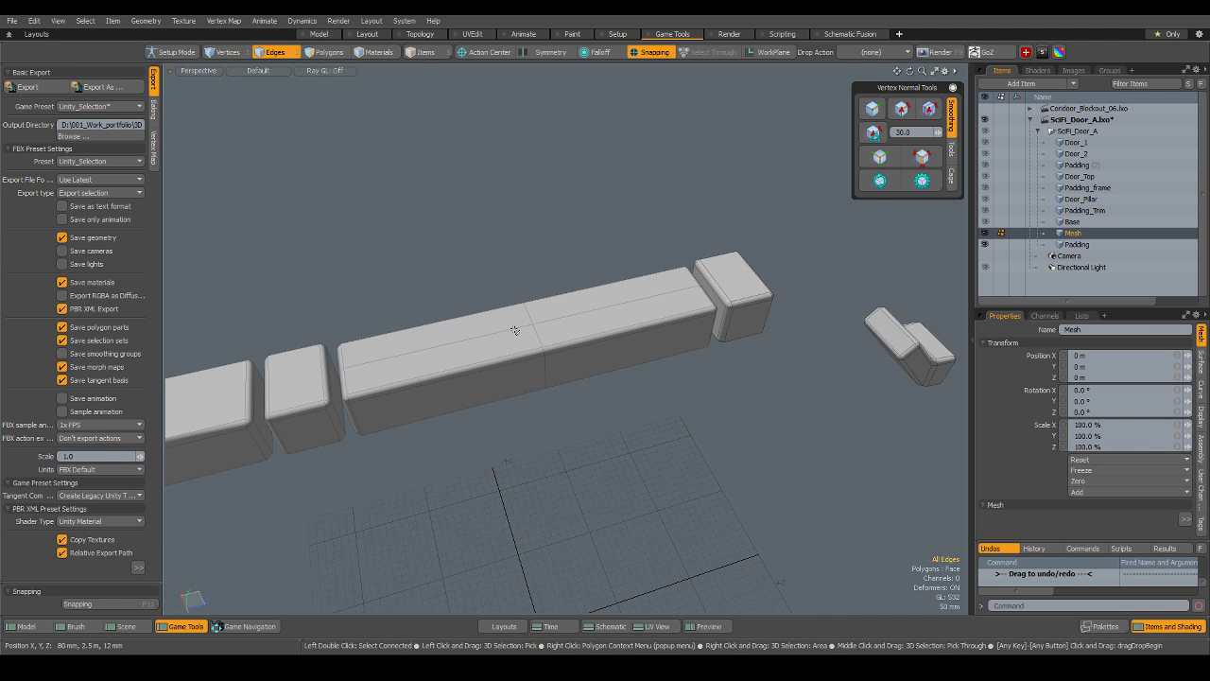
pyautogui.press('5')
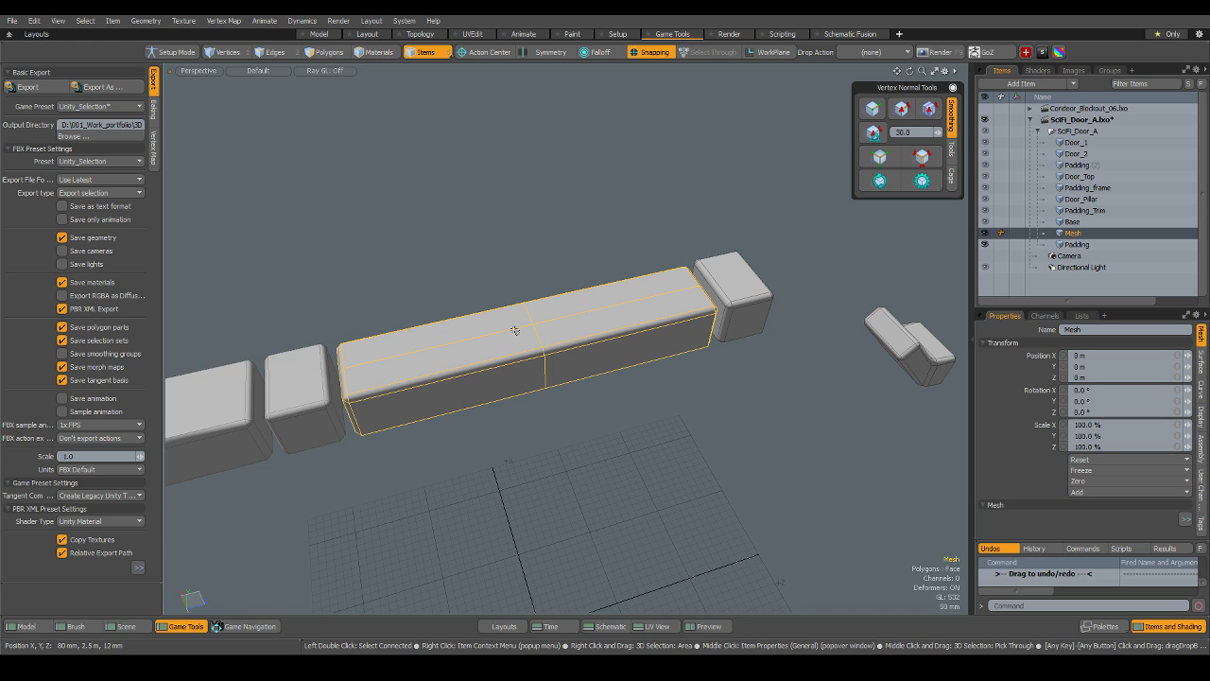
pyautogui.press('2')
pyautogui.scroll(-3, 508, 326)
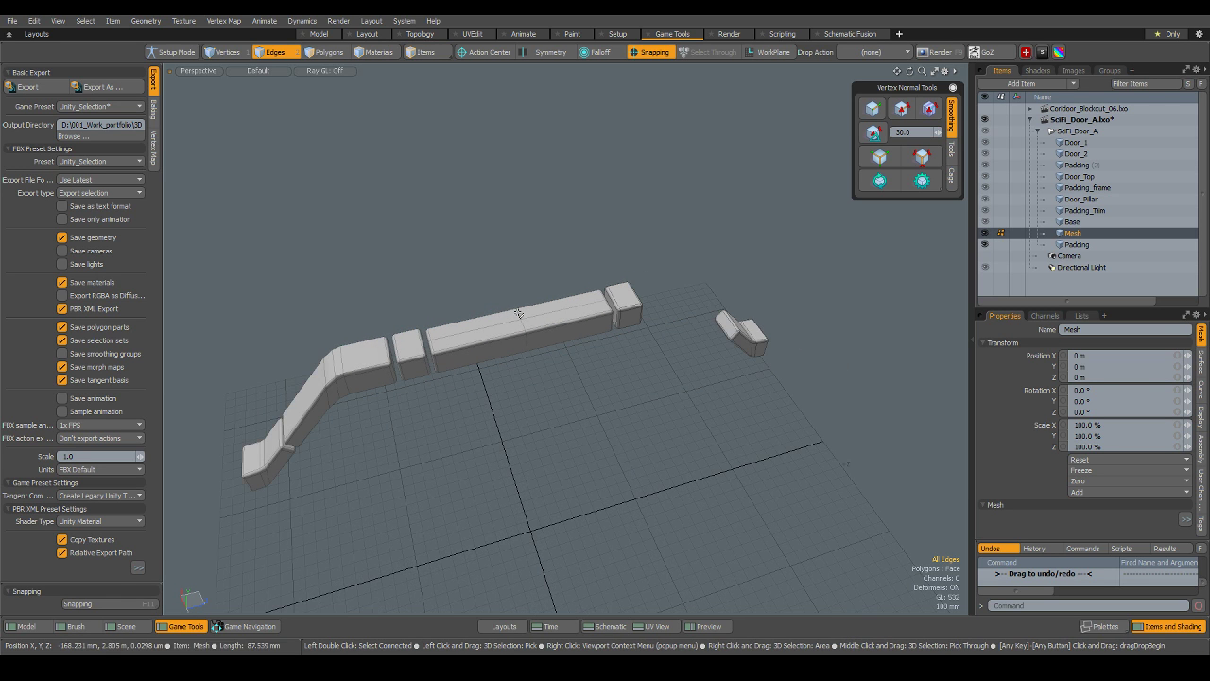
pyautogui.press('5')
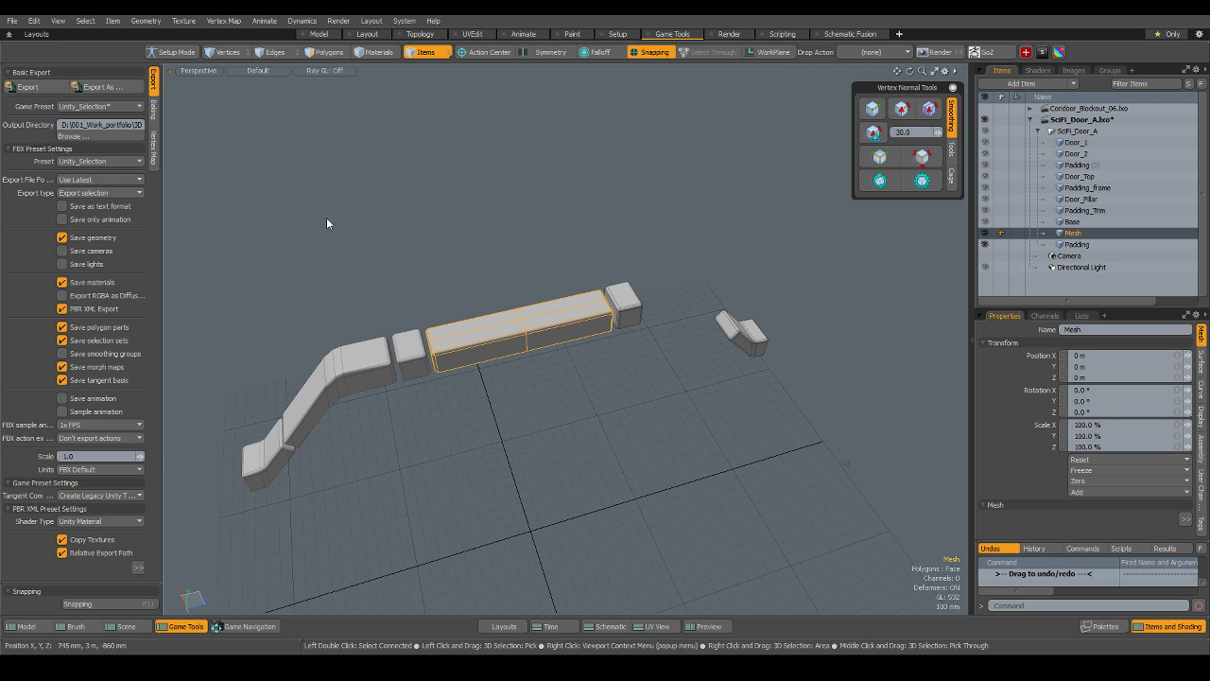
pyautogui.press('1')
pyautogui.rightClick(759, 527)
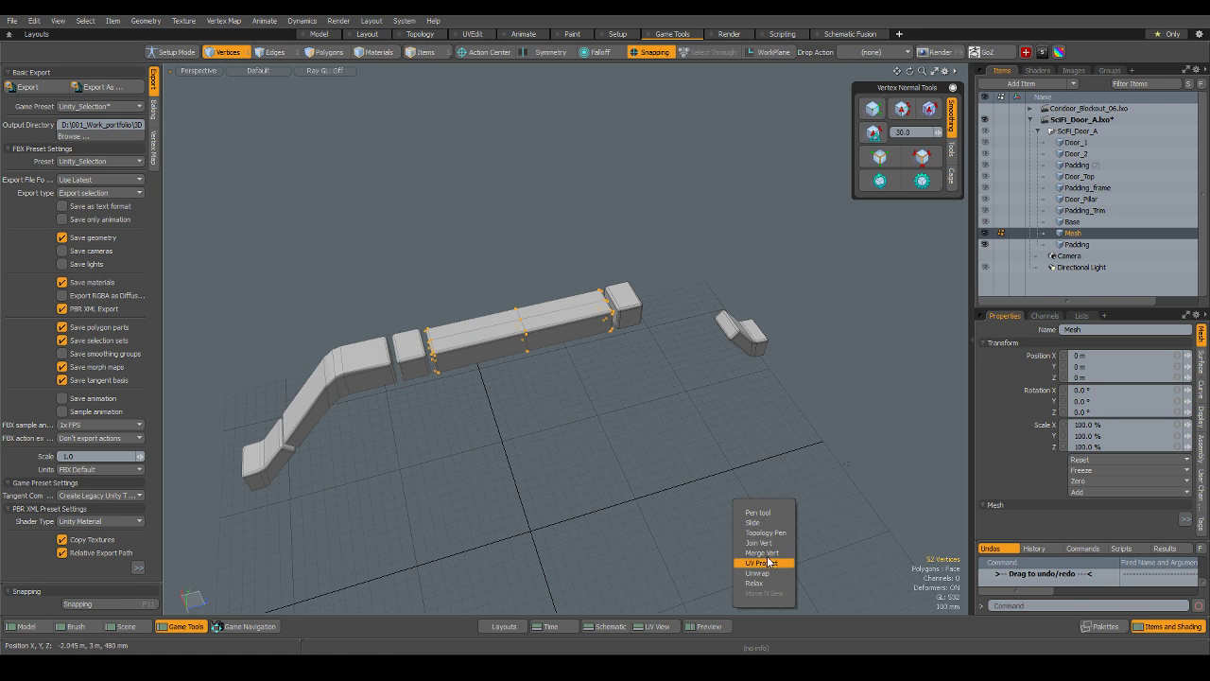
pyautogui.click(762, 553)
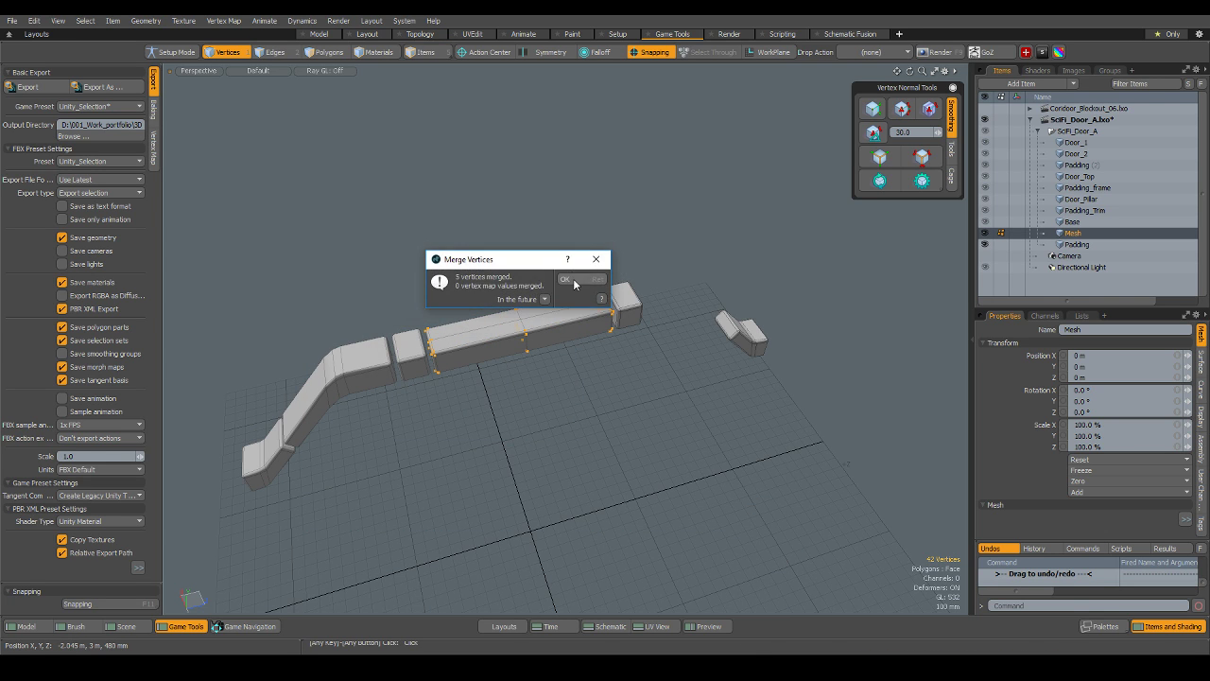
pyautogui.click(574, 284)
pyautogui.press('2')
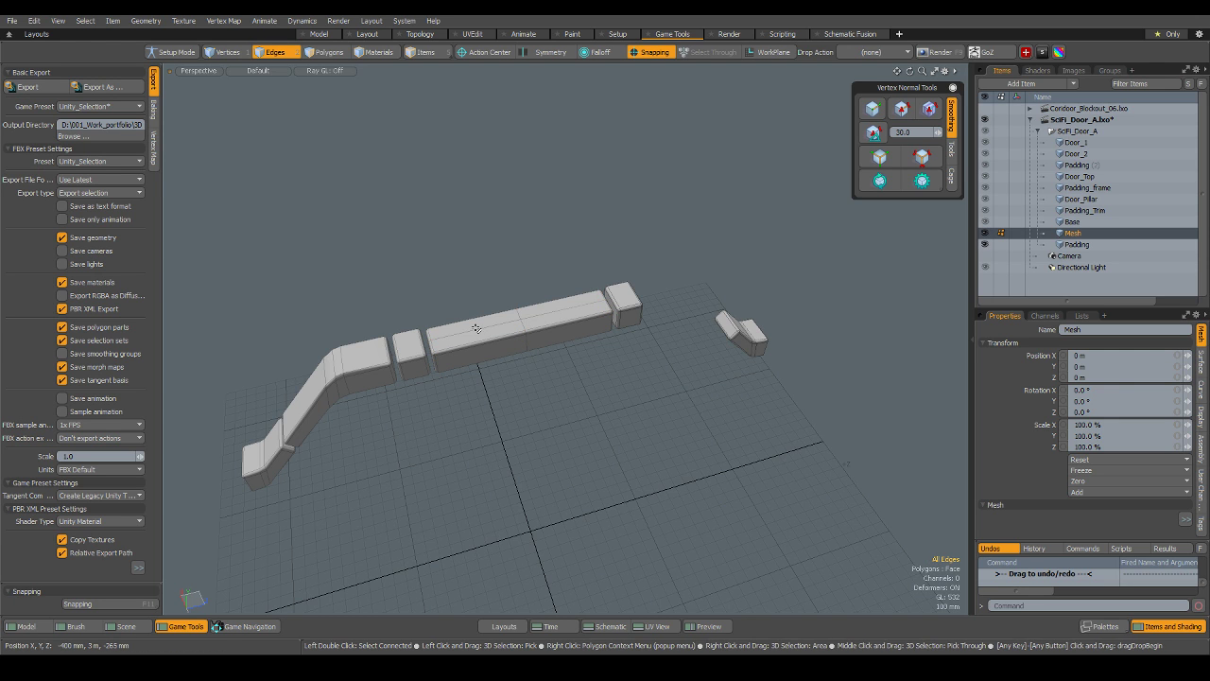
# Inspect the long padding block's underside and edges, and recalculate its vertex normals with the 30.0 smoothing angle.
pyautogui.keyDown('alt'); pyautogui.moveTo(511, 372); pyautogui.dragTo(508, 297); pyautogui.keyUp('alt')
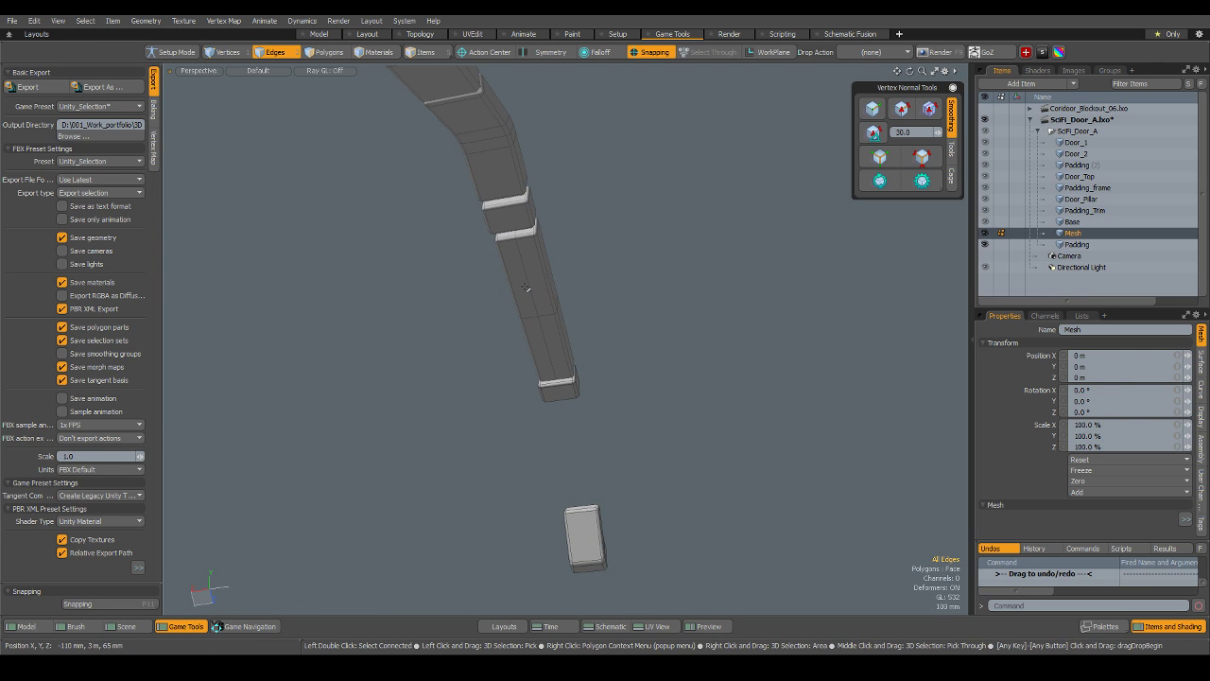
pyautogui.click(528, 289)
pyautogui.scroll(5, 525, 247)
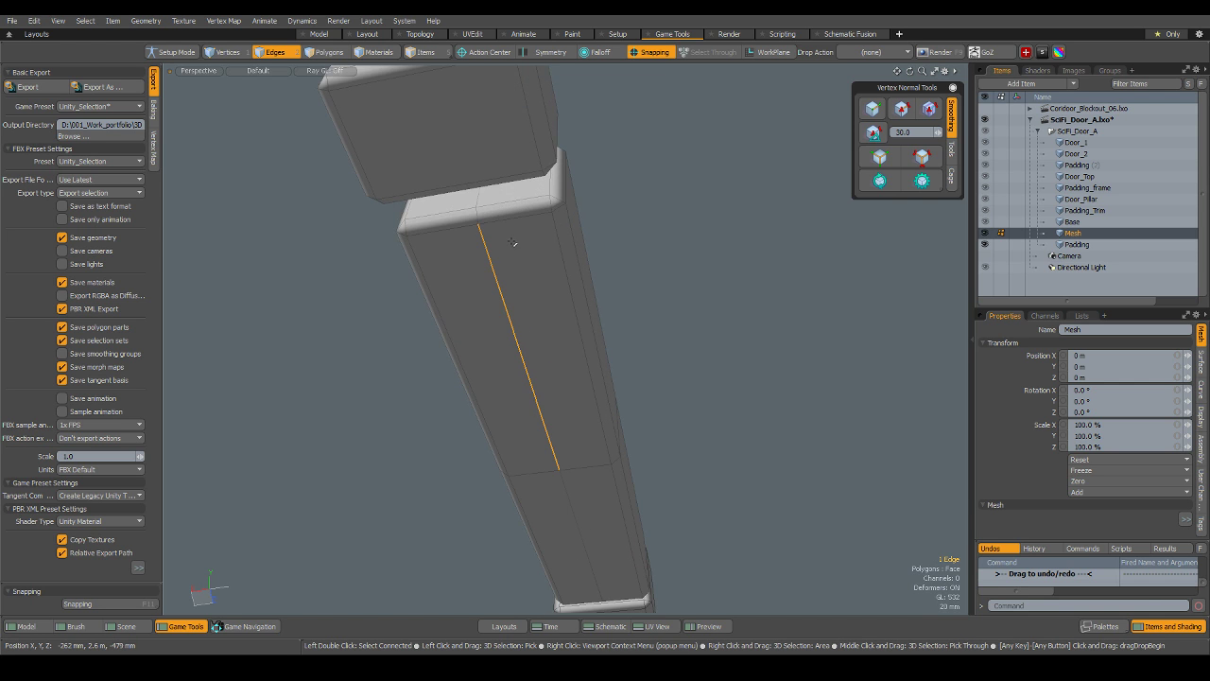
pyautogui.keyDown('alt'); pyautogui.moveTo(521, 244); pyautogui.dragTo(636, 333); pyautogui.keyUp('alt')
pyautogui.scroll(7, 660, 233)
pyautogui.press('5')
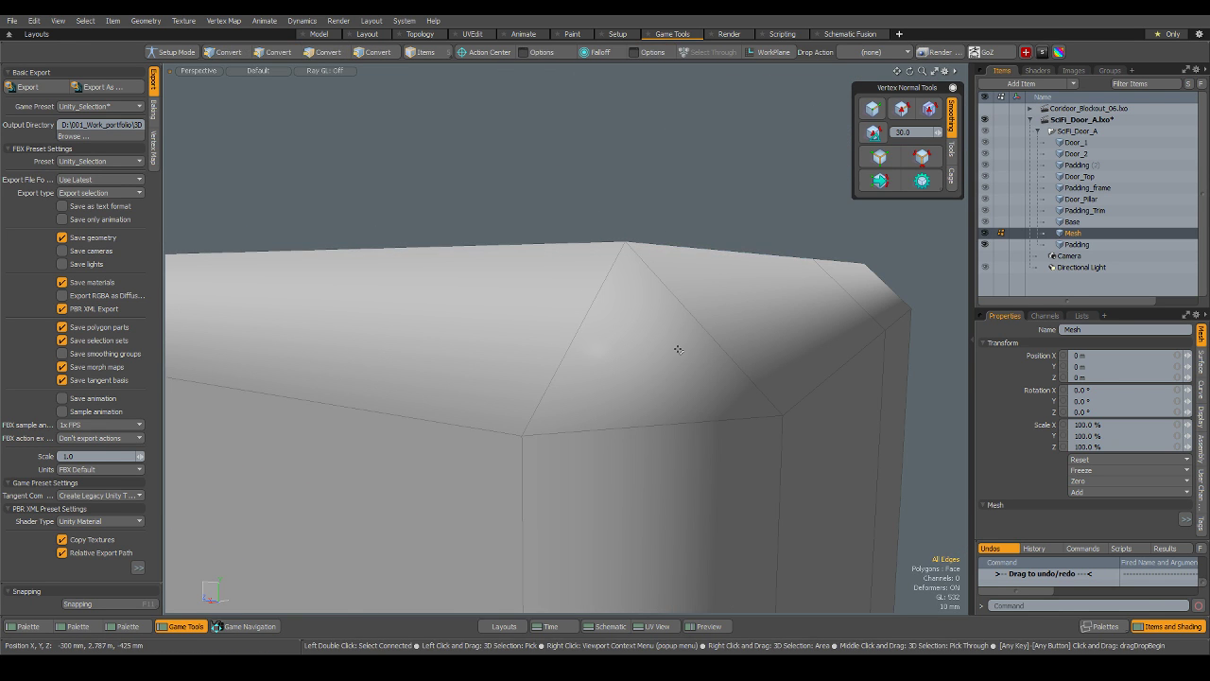
pyautogui.scroll(-5, 676, 346)
pyautogui.click(622, 349)
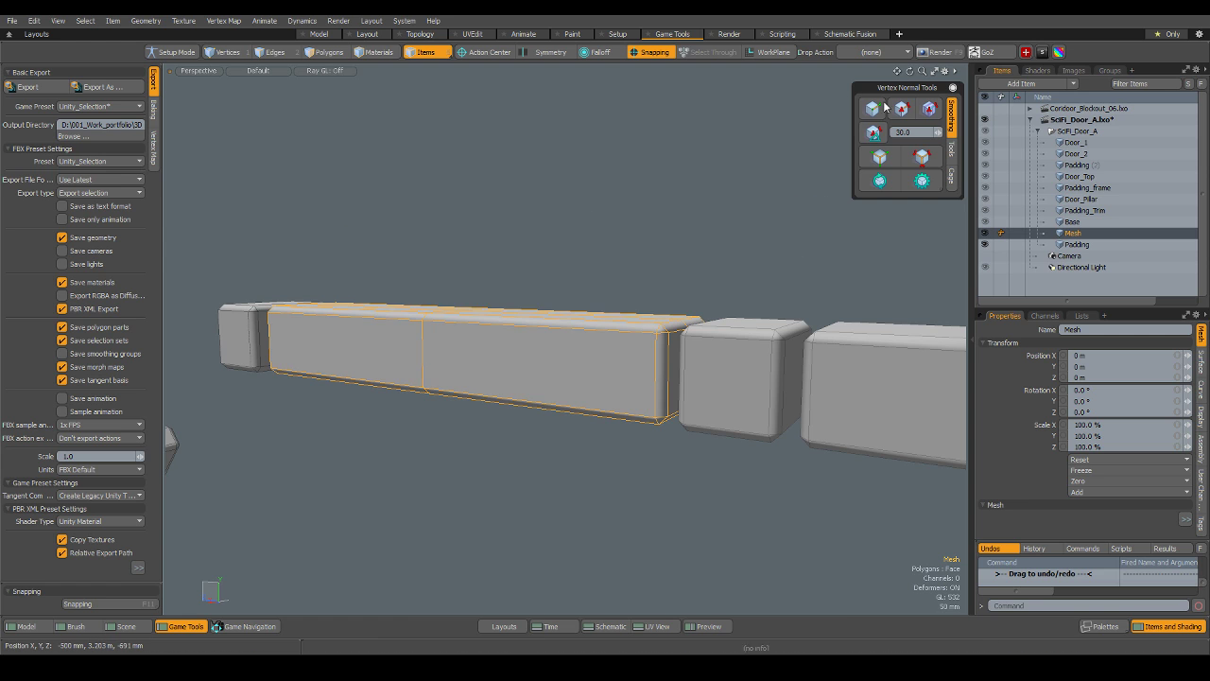
pyautogui.click(878, 137)
pyautogui.click(717, 217)
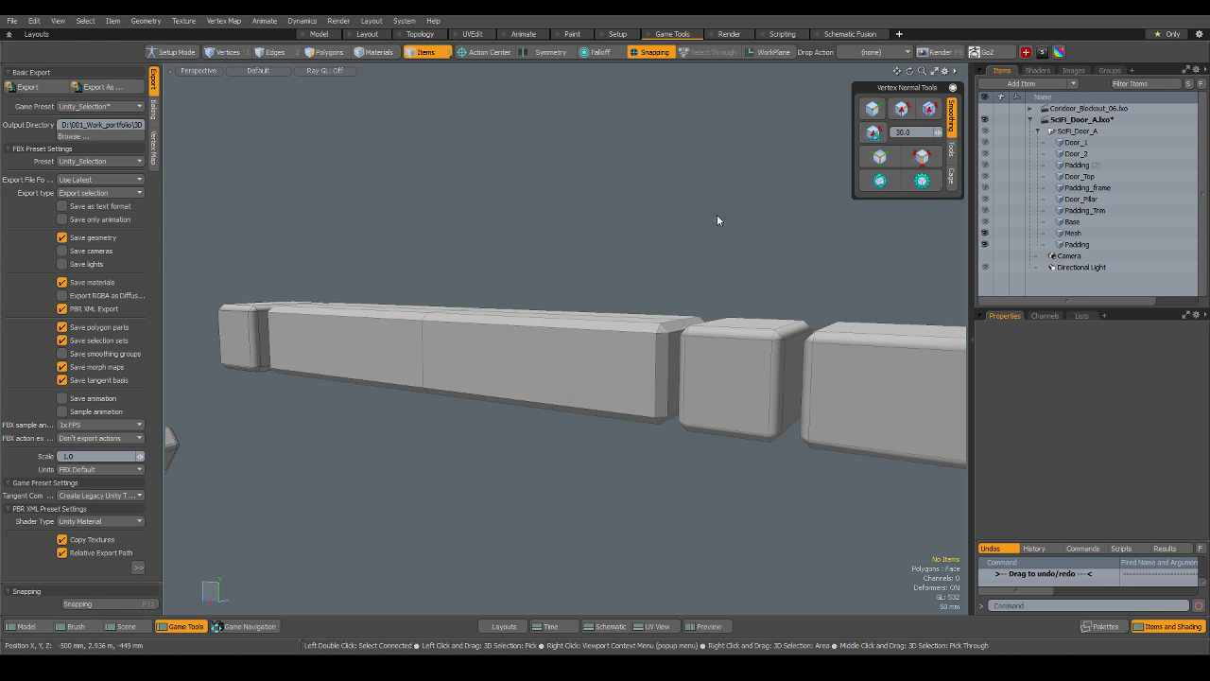
# Run Mesh Cleanup on the long padding block.
pyautogui.moveTo(717, 216)
pyautogui.keyDown('alt'); pyautogui.mouseDown()
pyautogui.moveTo(522, 245)
pyautogui.moveTo(654, 328)
pyautogui.mouseUp(); pyautogui.keyUp('alt')
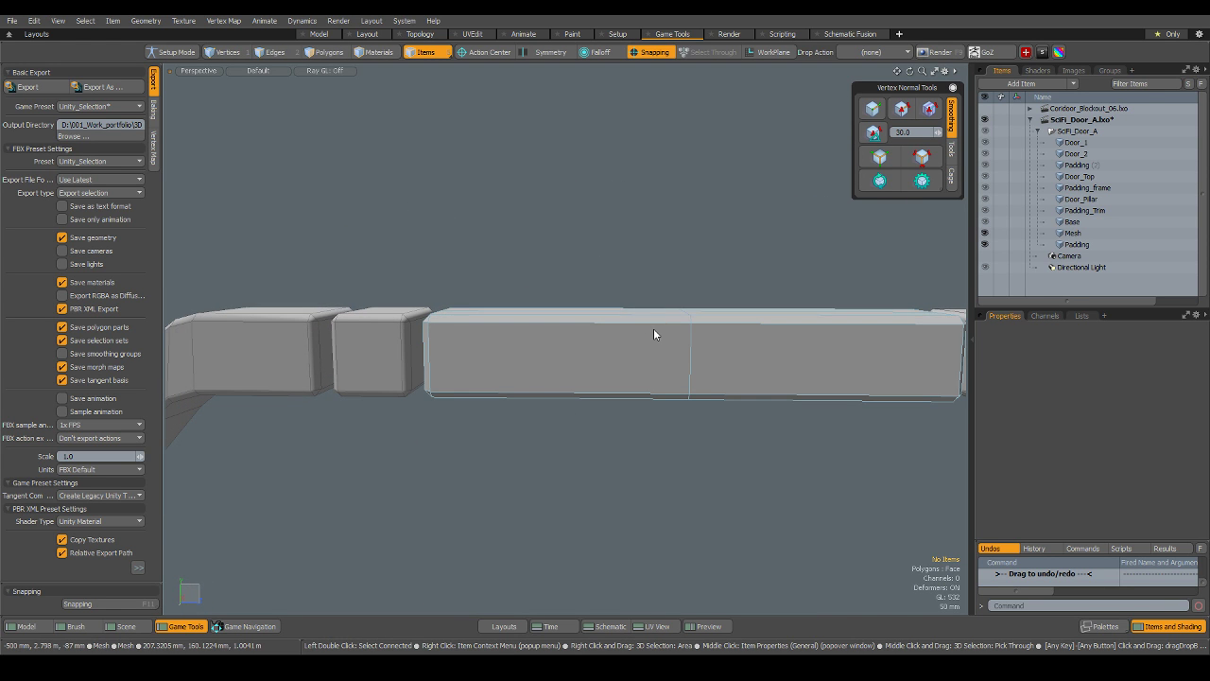
pyautogui.press('2')
pyautogui.keyDown('alt'); pyautogui.moveTo(613, 203); pyautogui.dragTo(608, 292); pyautogui.keyUp('alt')
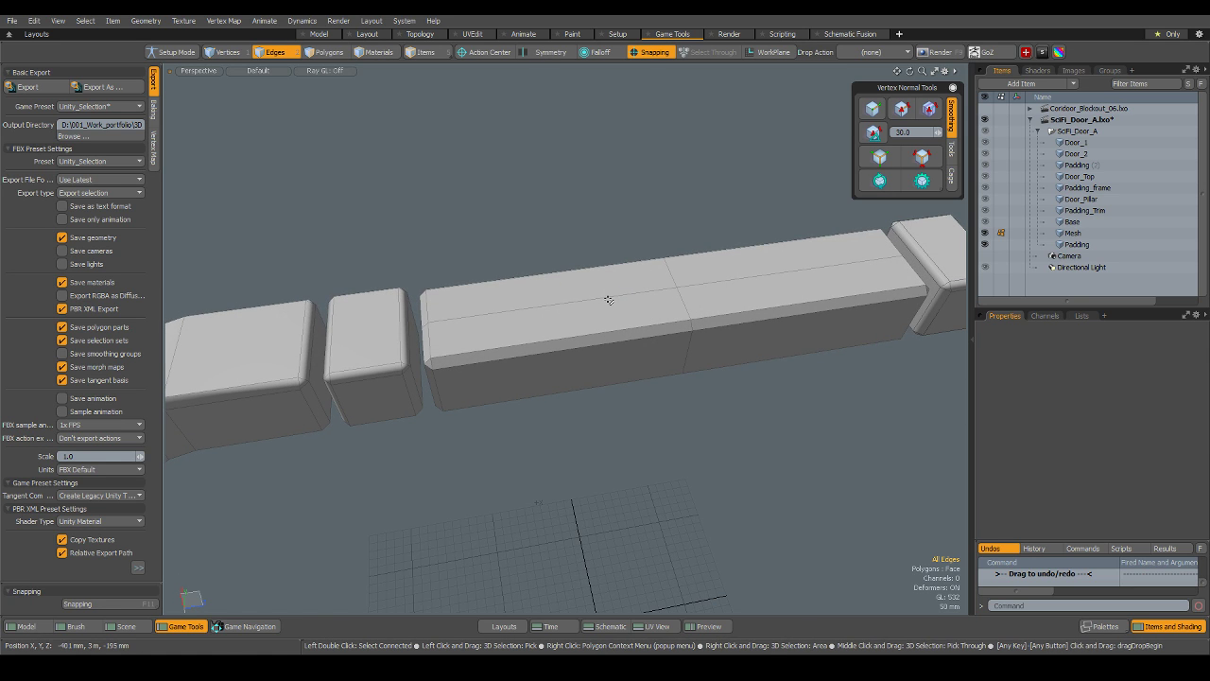
pyautogui.press('5')
pyautogui.click(659, 277)
pyautogui.rightClick(659, 279)
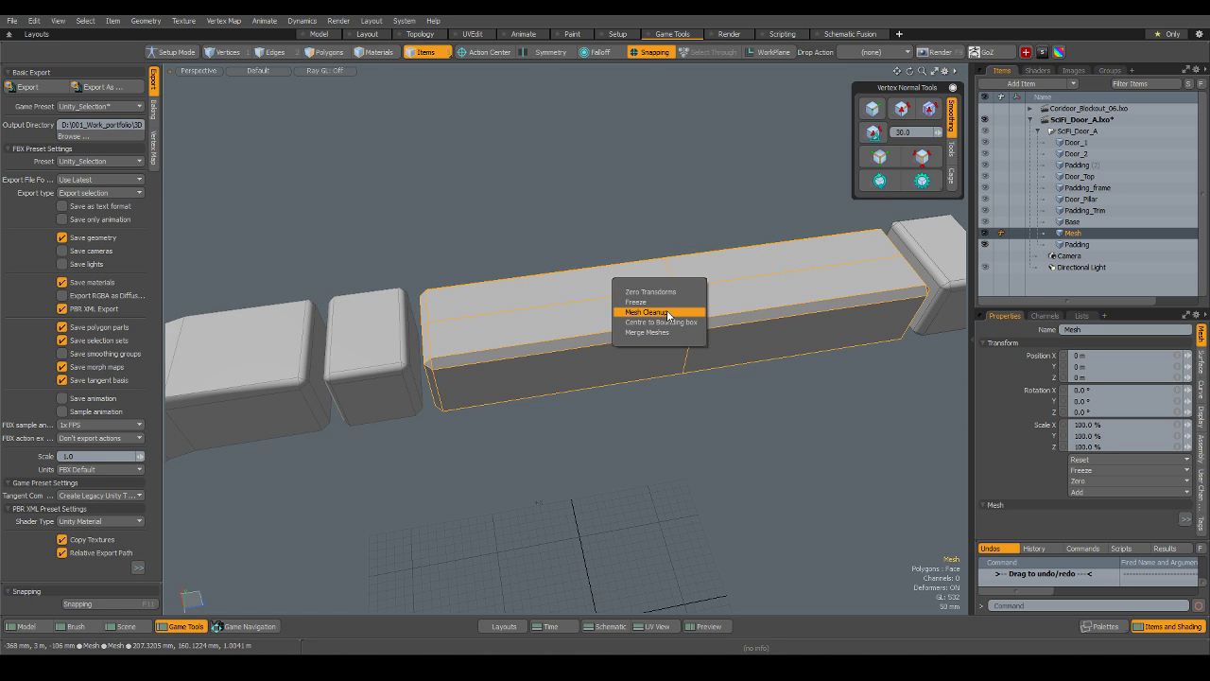
pyautogui.click(667, 312)
pyautogui.click(567, 281)
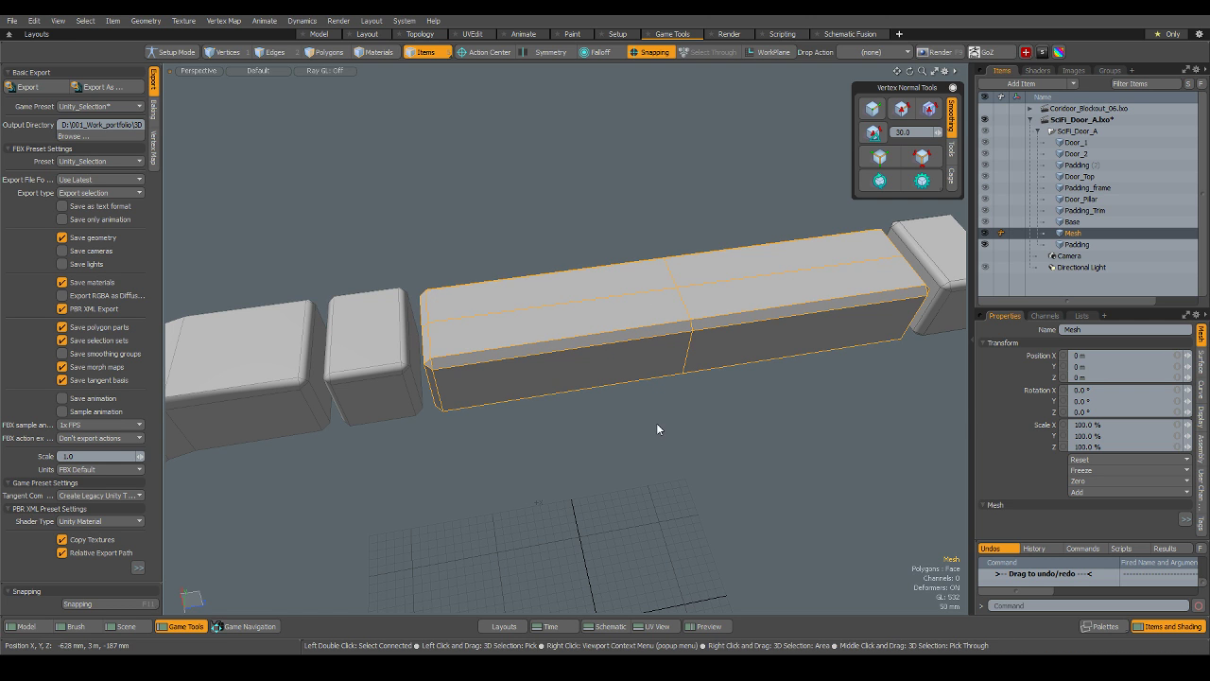
pyautogui.click(656, 423)
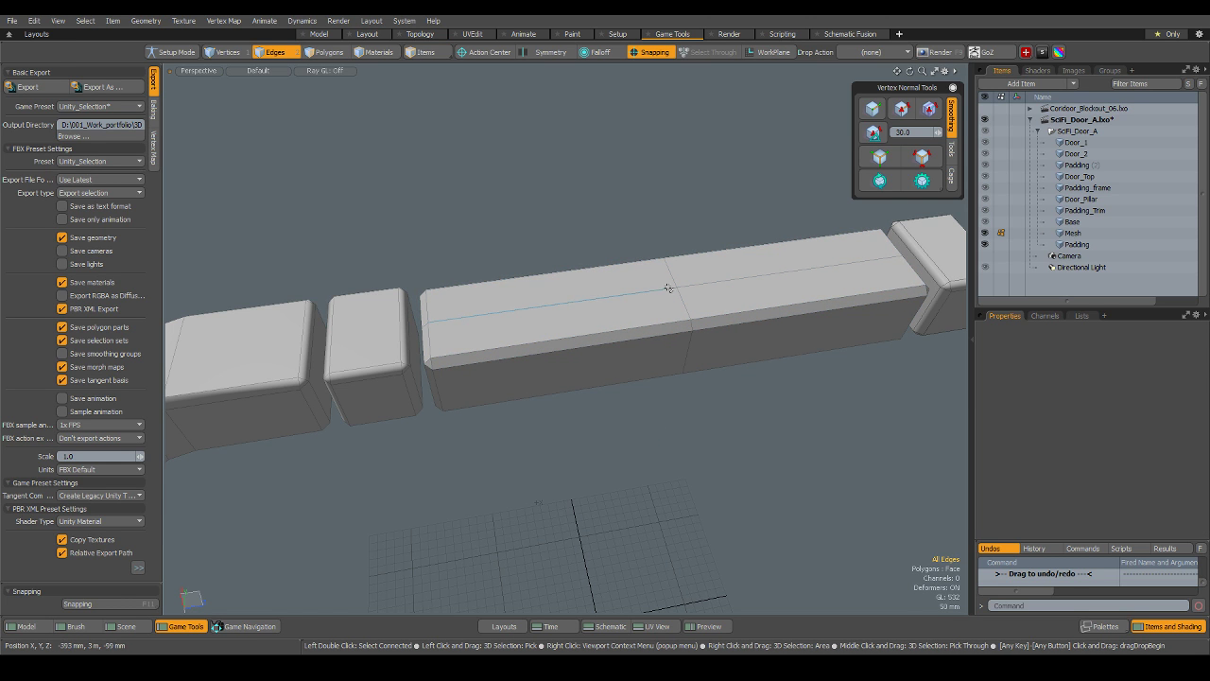
# Merge the long padding block's Mesh item with the Padding mesh.
pyautogui.scroll(-6, 595, 318)
pyautogui.scroll(5, 611, 319)
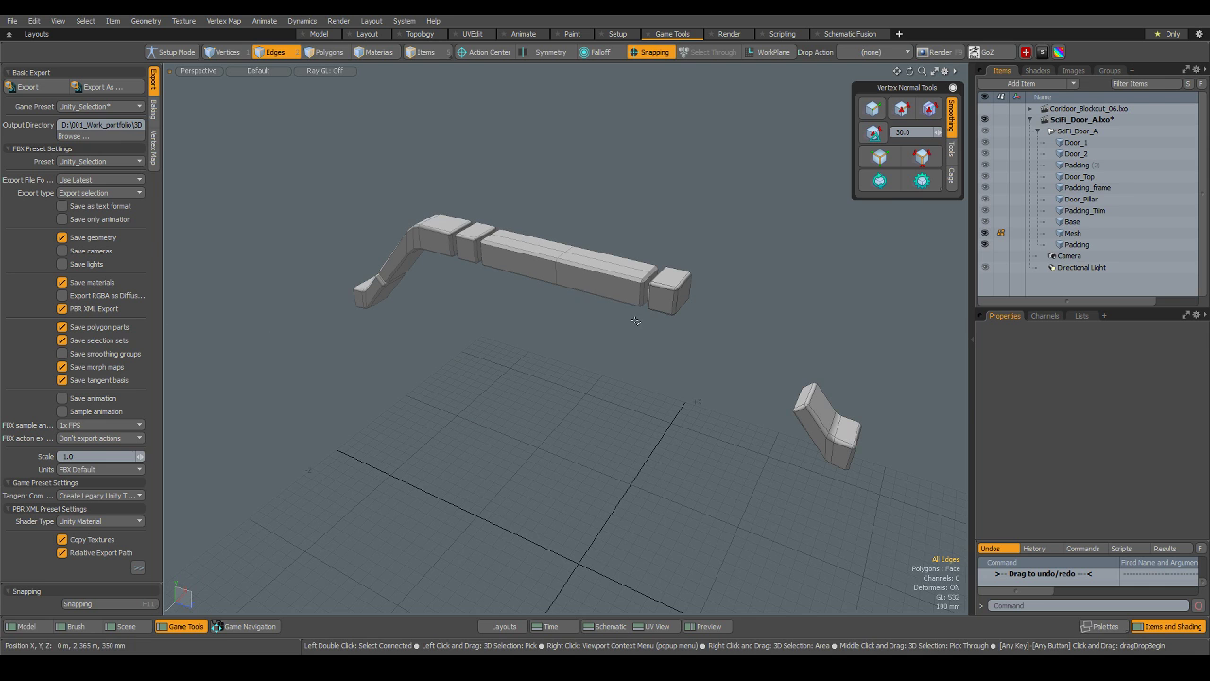
pyautogui.press('5')
pyautogui.click(578, 266)
pyautogui.click(669, 289)
pyautogui.keyDown('shift'); pyautogui.click(605, 287); pyautogui.keyUp('shift')
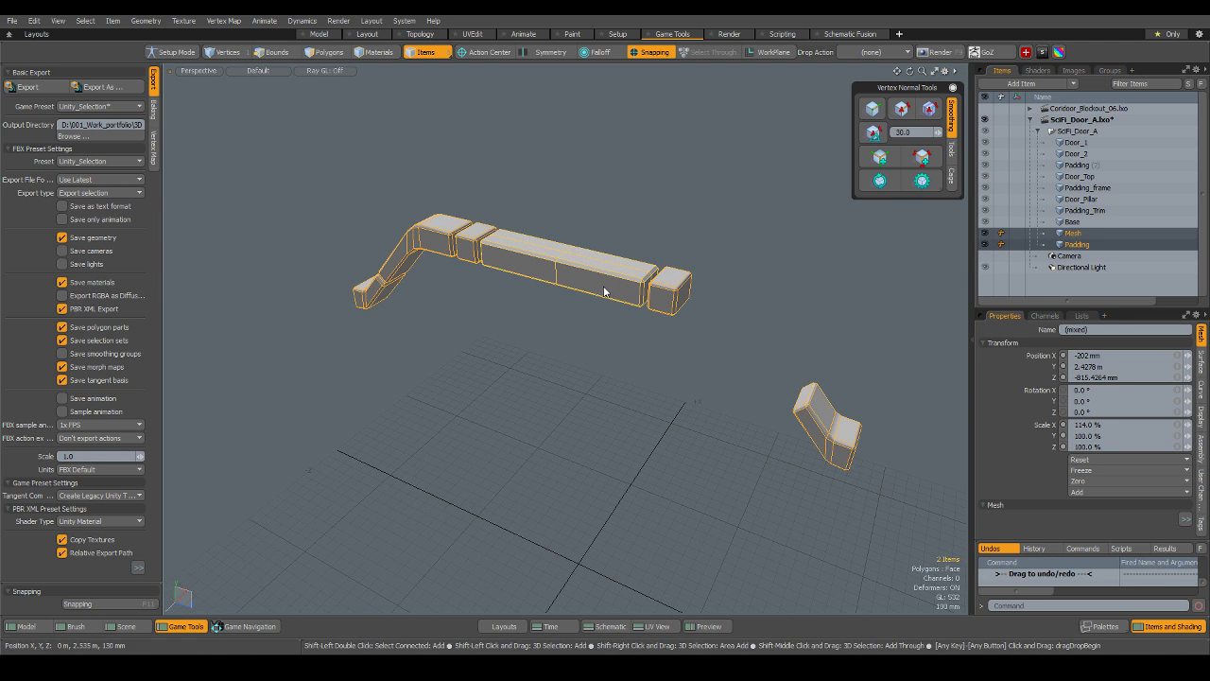
pyautogui.rightClick(616, 294)
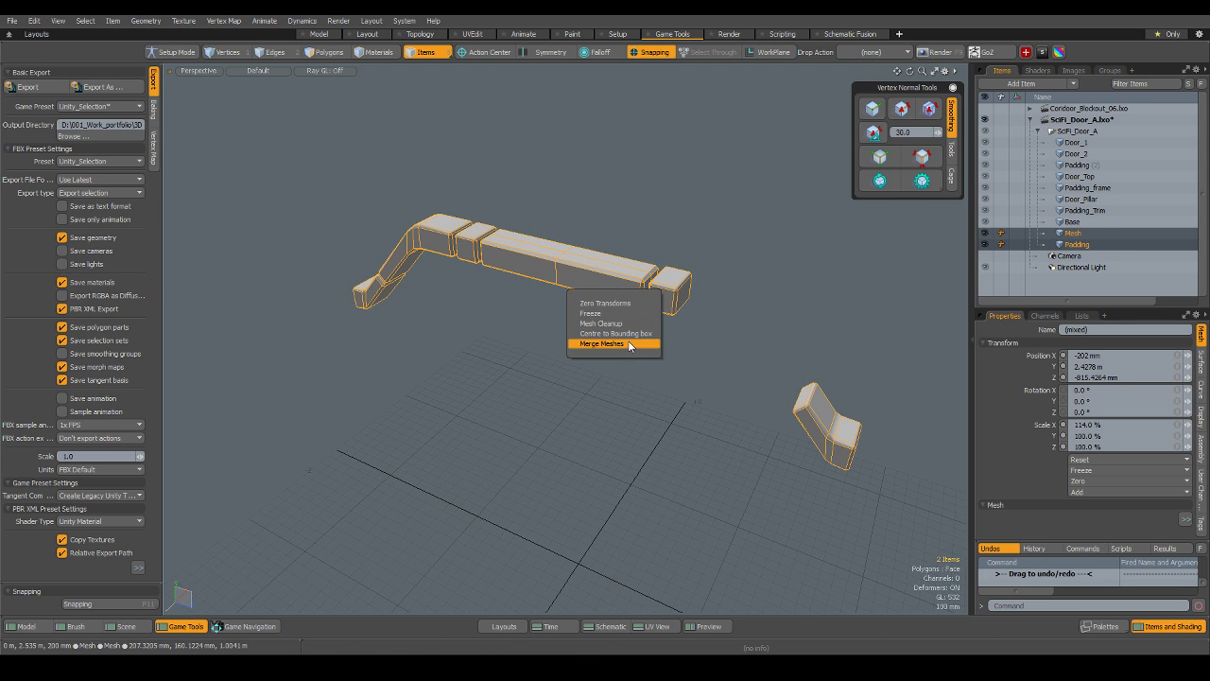
pyautogui.click(626, 343)
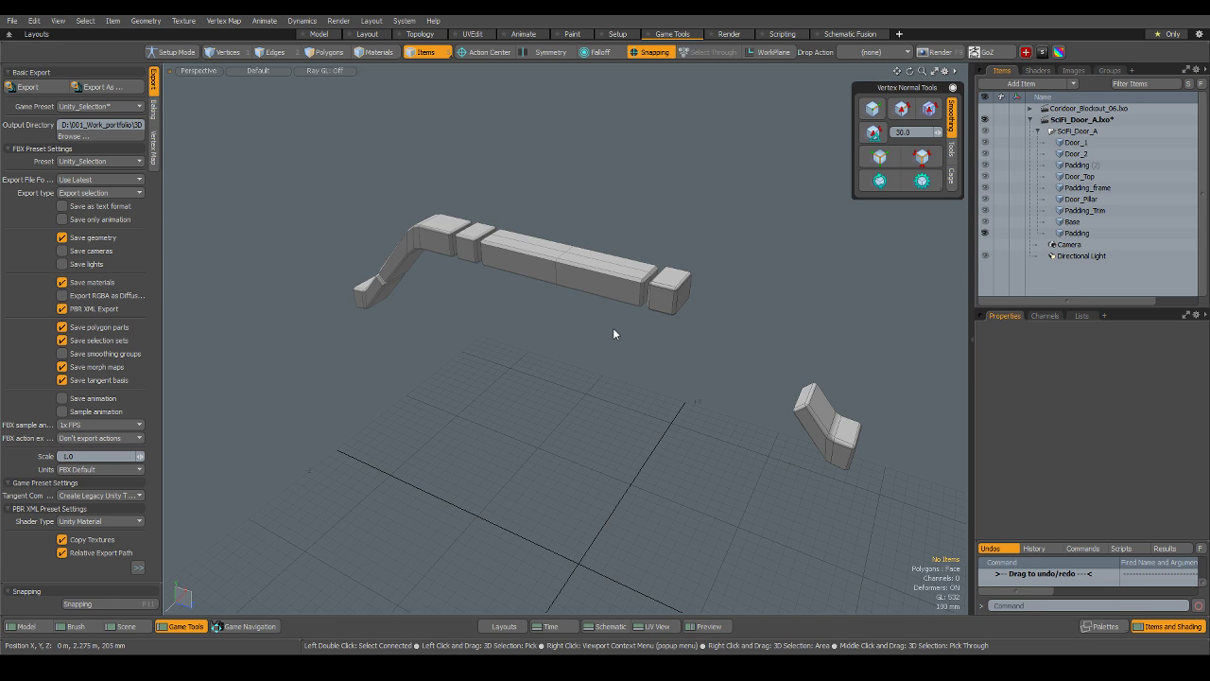
# Unhide the remaining door parts and select the merged Padding mesh on the door frame.
pyautogui.press('u')
pyautogui.keyDown('alt'); pyautogui.moveTo(590, 329); pyautogui.dragTo(800, 280); pyautogui.keyUp('alt')
pyautogui.click(371, 275)
pyautogui.scroll(-4, 640, 333)
pyautogui.keyDown('alt'); pyautogui.moveTo(652, 342); pyautogui.dragTo(496, 322); pyautogui.keyUp('alt')
pyautogui.keyDown('alt'); pyautogui.moveTo(545, 310); pyautogui.dragTo(343, 343); pyautogui.keyUp('alt')
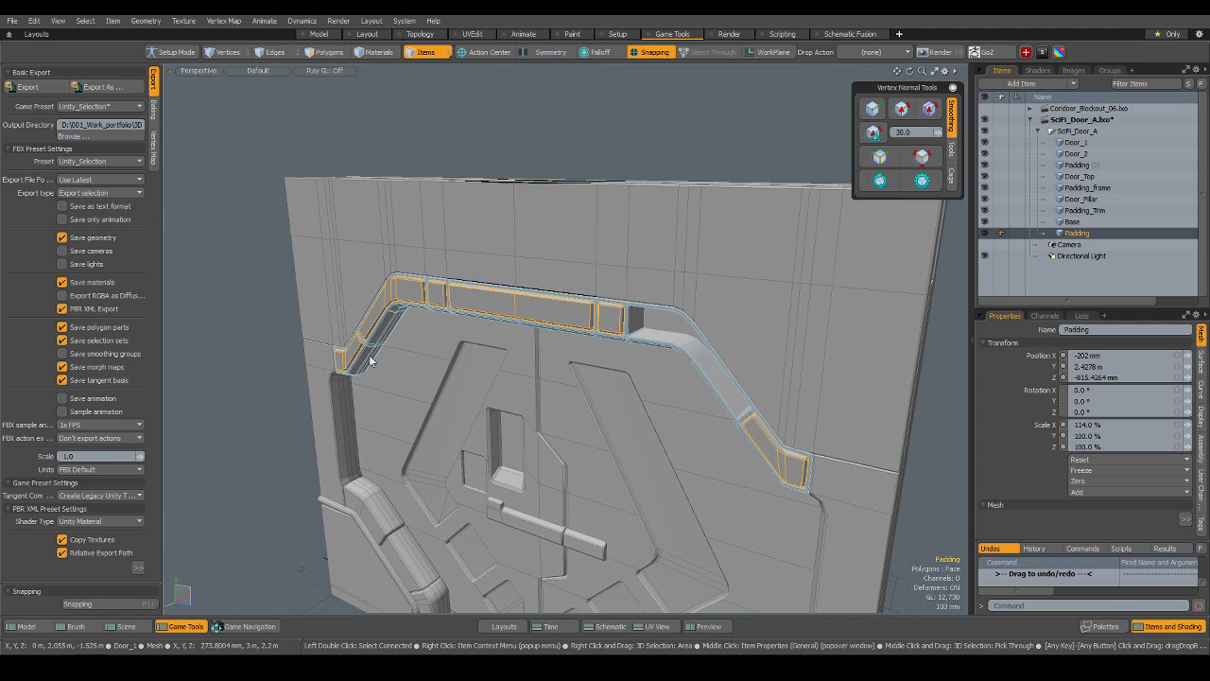
# Separate the polygons of the upper-left corner padding block into a new mesh item.
pyautogui.press('3')
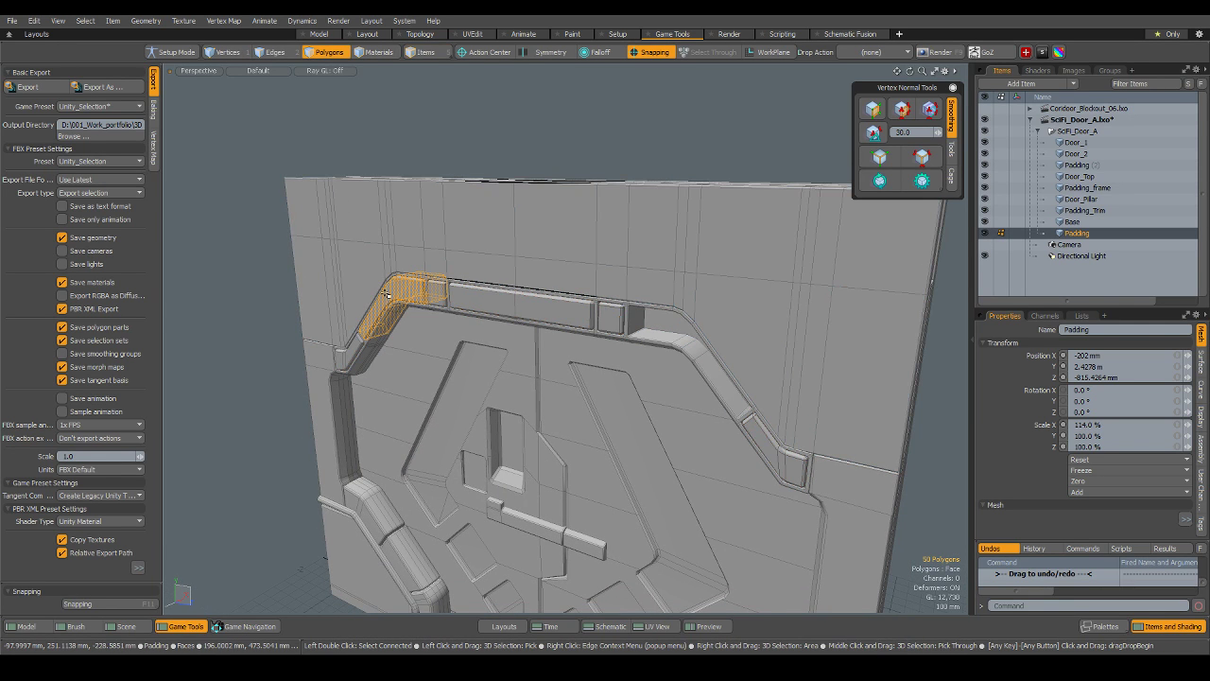
pyautogui.press('n')
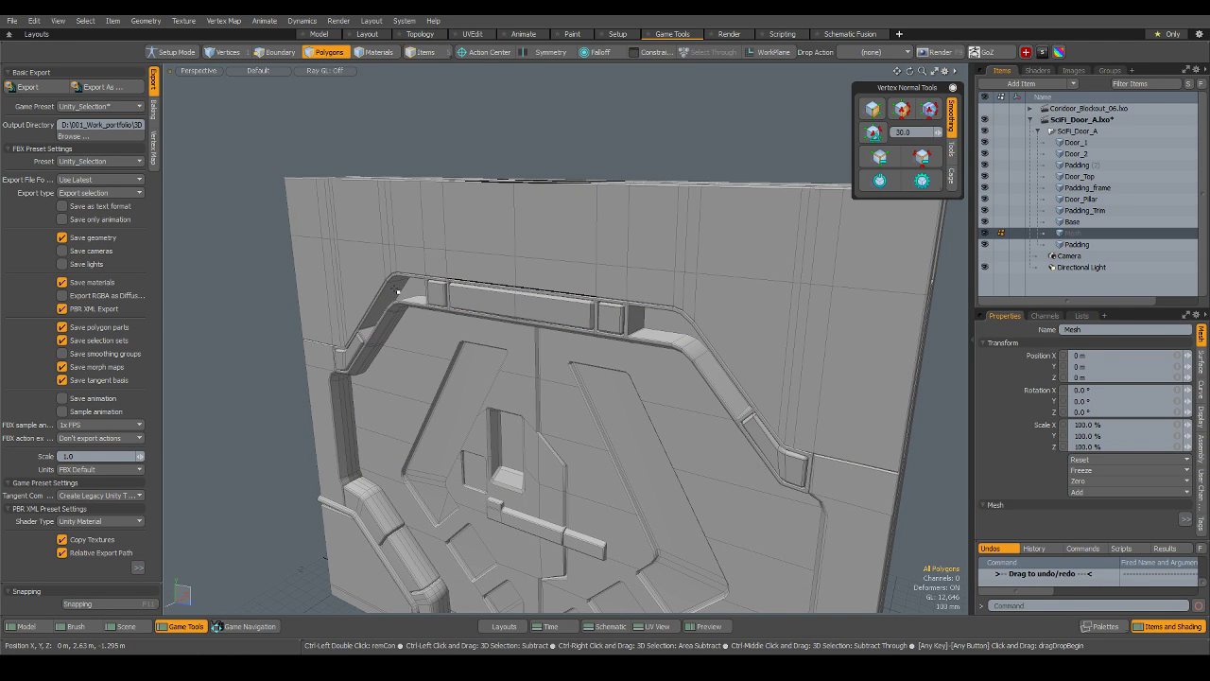
pyautogui.hotkey('ctrl', 'v')
pyautogui.press('5')
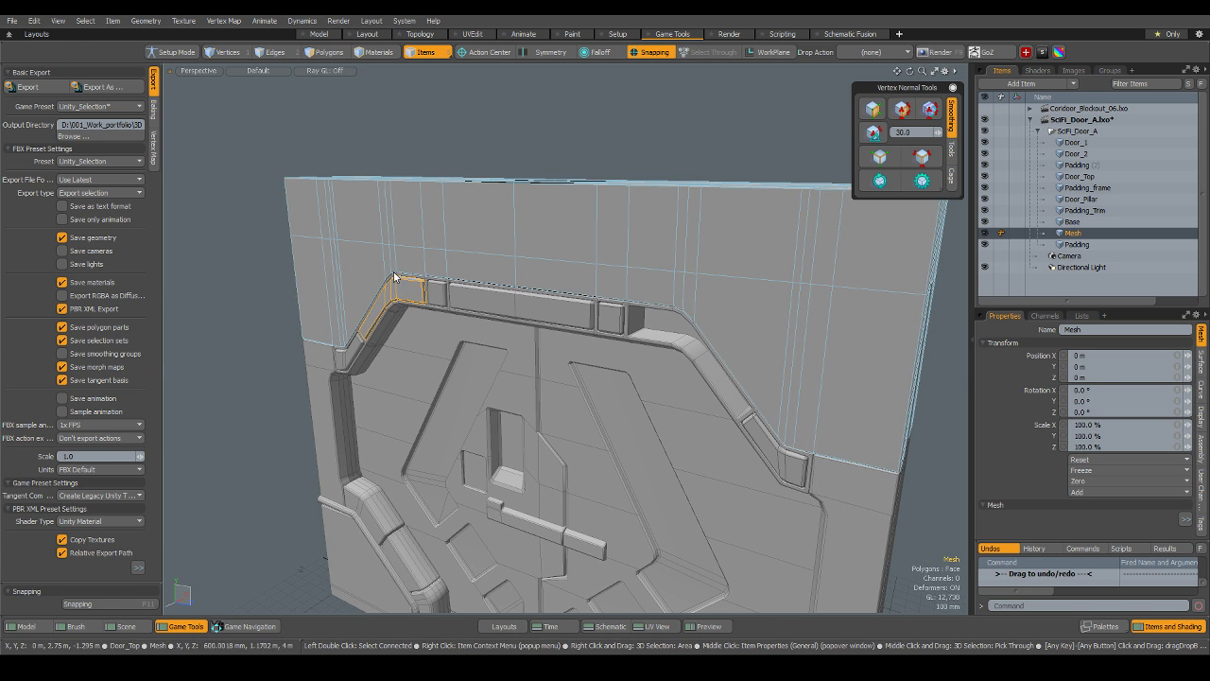
pyautogui.keyDown('alt'); pyautogui.keyDown('shift'); pyautogui.moveTo(395, 278); pyautogui.dragTo(366, 169); pyautogui.keyUp('shift'); pyautogui.keyUp('alt')
pyautogui.press('s')
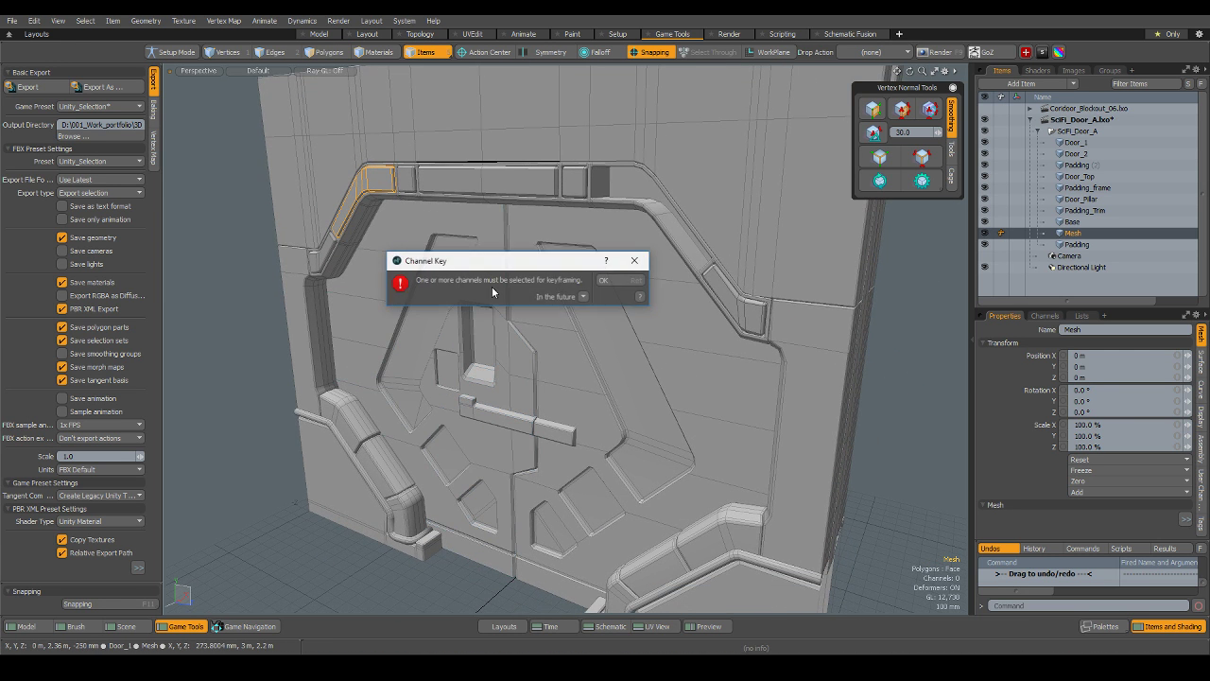
pyautogui.click(633, 260)
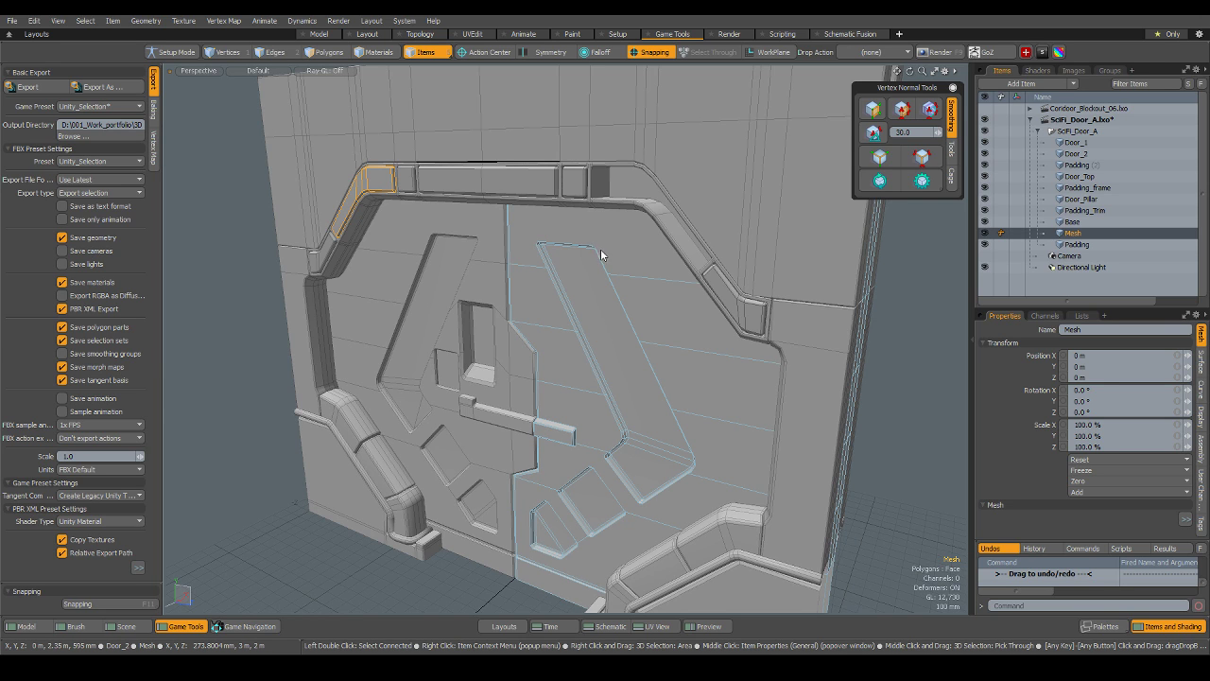
# Mirror the separated corner padding block across the Z axis at the door's centre, onto the opposite upper corner.
pyautogui.press('3')
pyautogui.rightClick(602, 240)
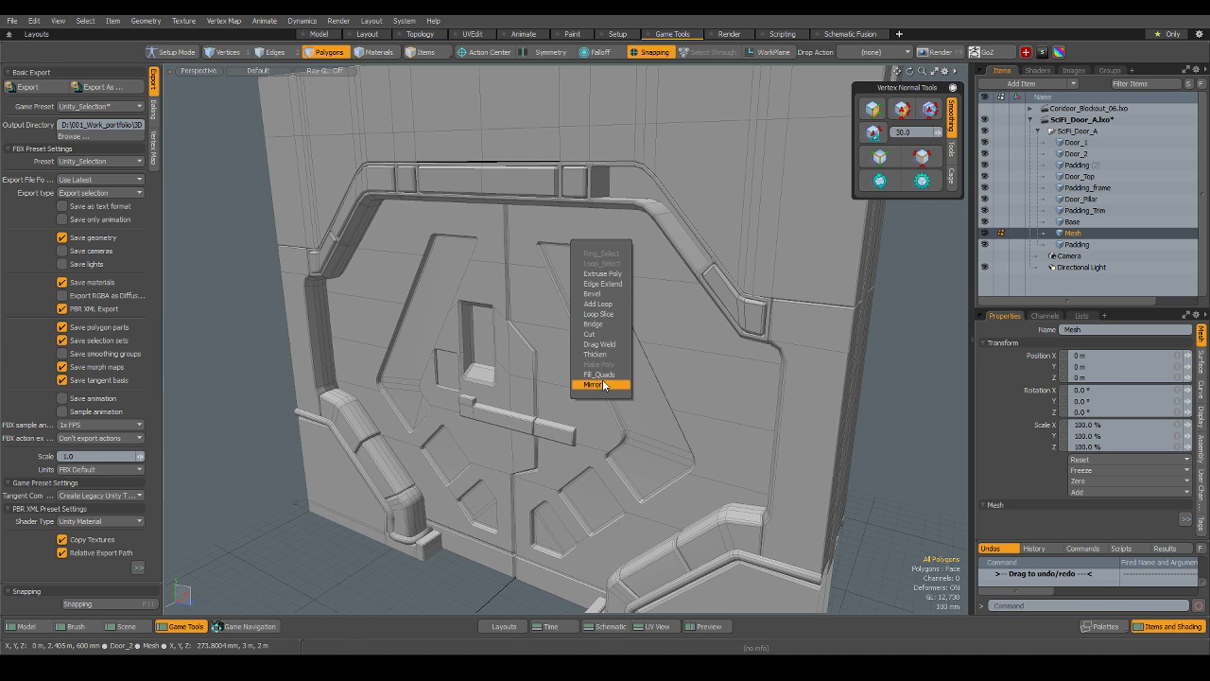
pyautogui.click(603, 385)
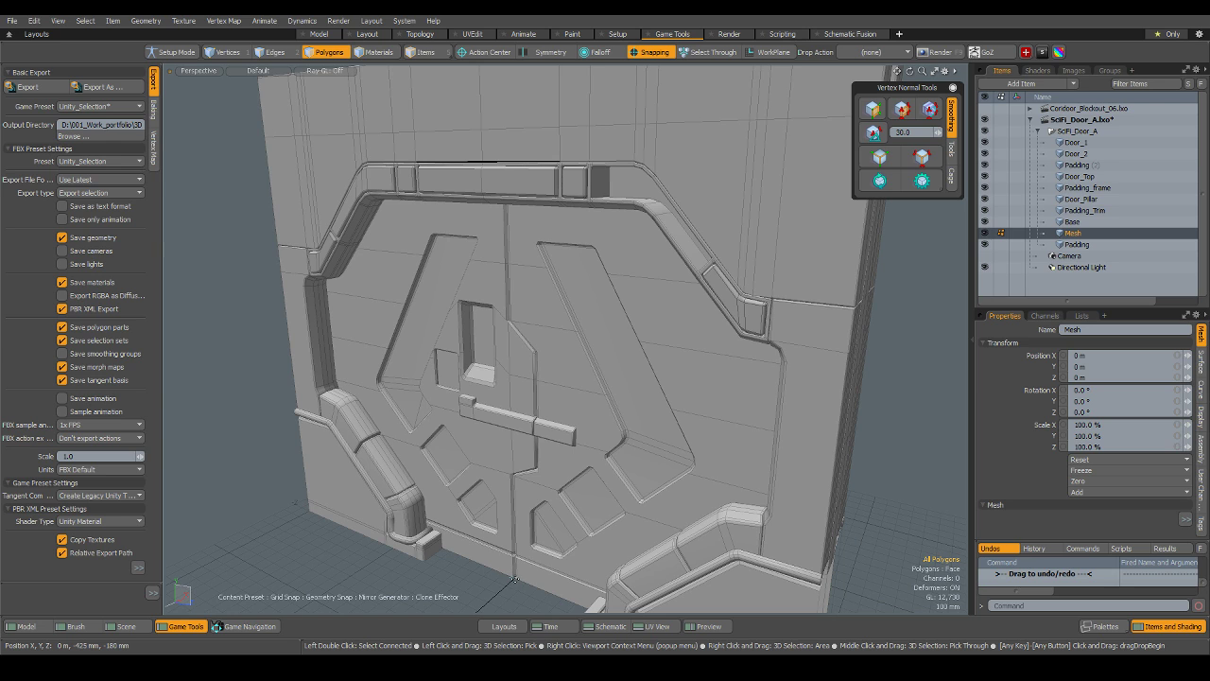
pyautogui.keyDown('ctrl'); pyautogui.click(668, 52); pyautogui.keyUp('ctrl')
pyautogui.click(655, 166)
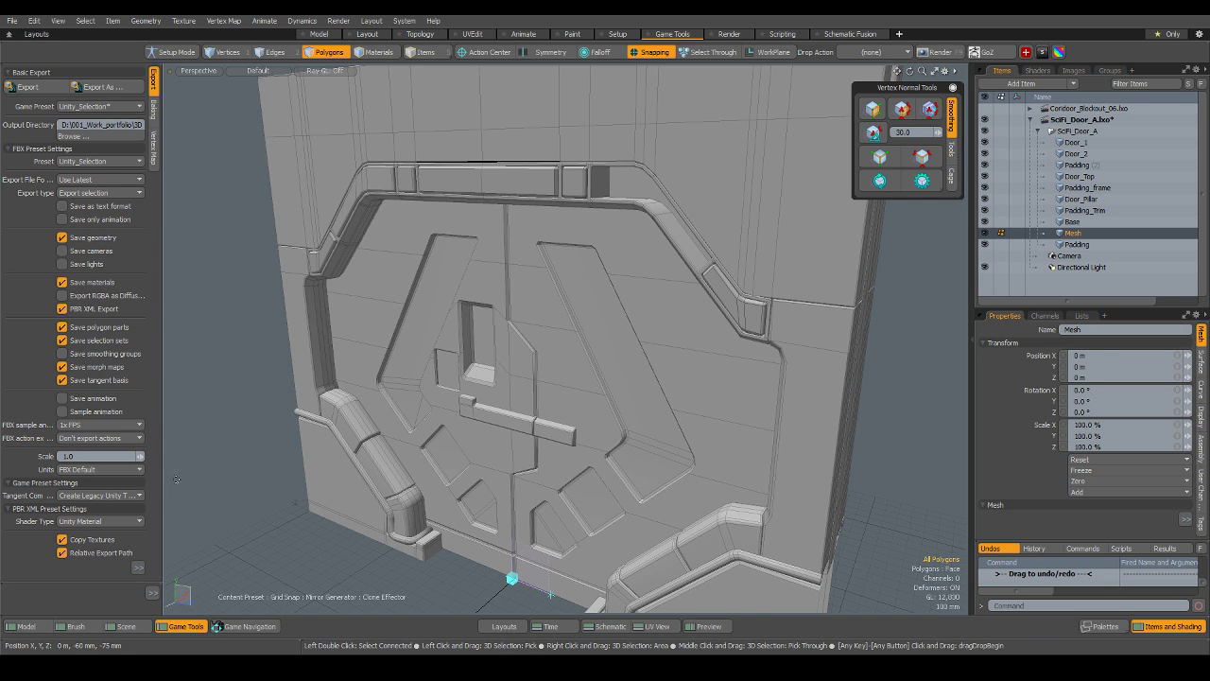
pyautogui.click(26, 626)
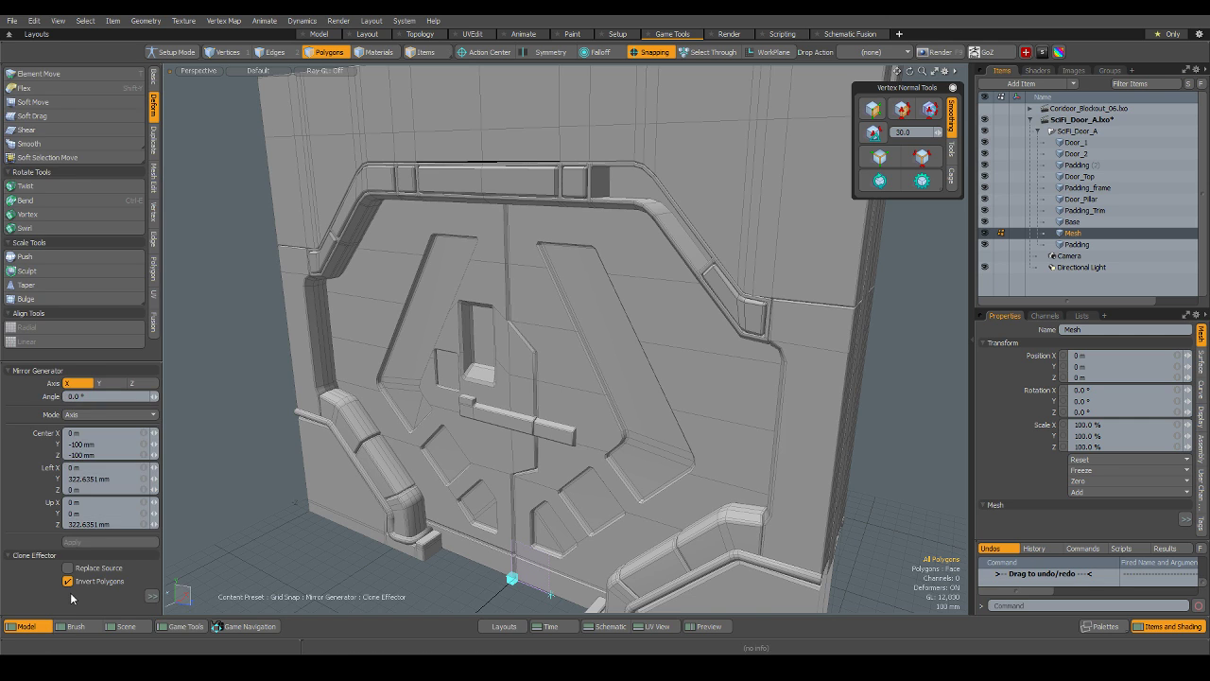
pyautogui.click(141, 385)
pyautogui.keyDown('alt'); pyautogui.moveTo(528, 438); pyautogui.dragTo(569, 469); pyautogui.keyUp('alt')
pyautogui.moveTo(483, 534); pyautogui.dragTo(496, 534)
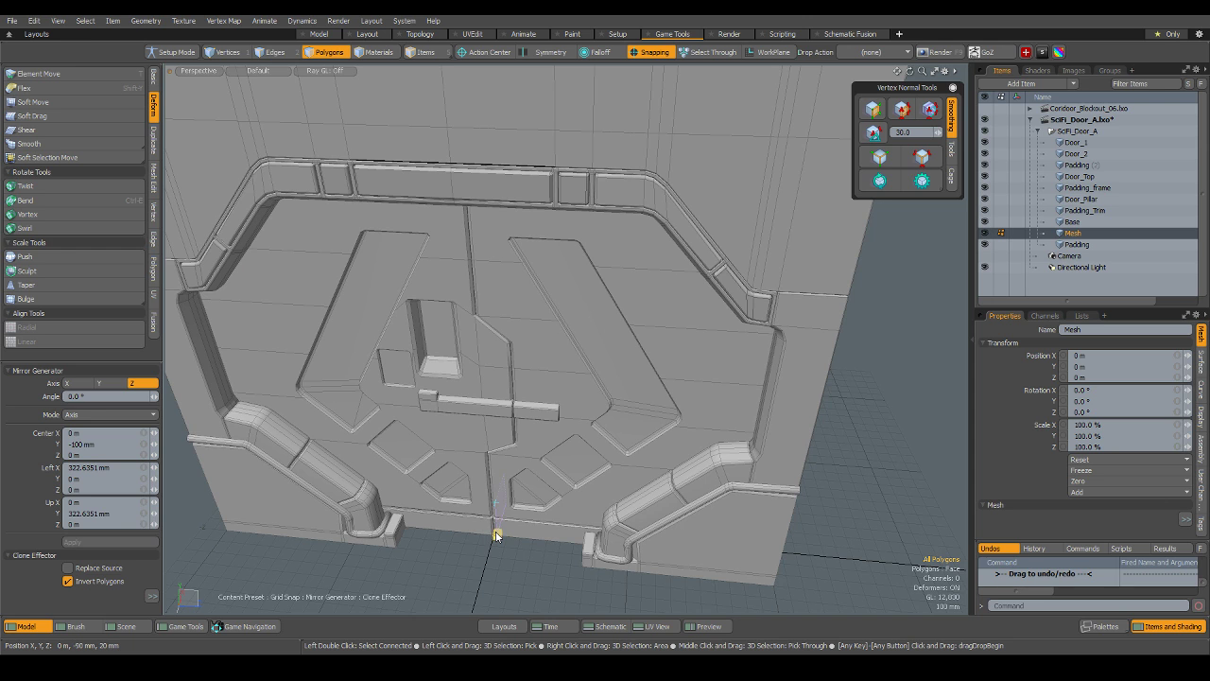
pyautogui.press('q')
# Merge the mirrored corner blocks' Mesh item with the Padding mesh.
pyautogui.press('5')
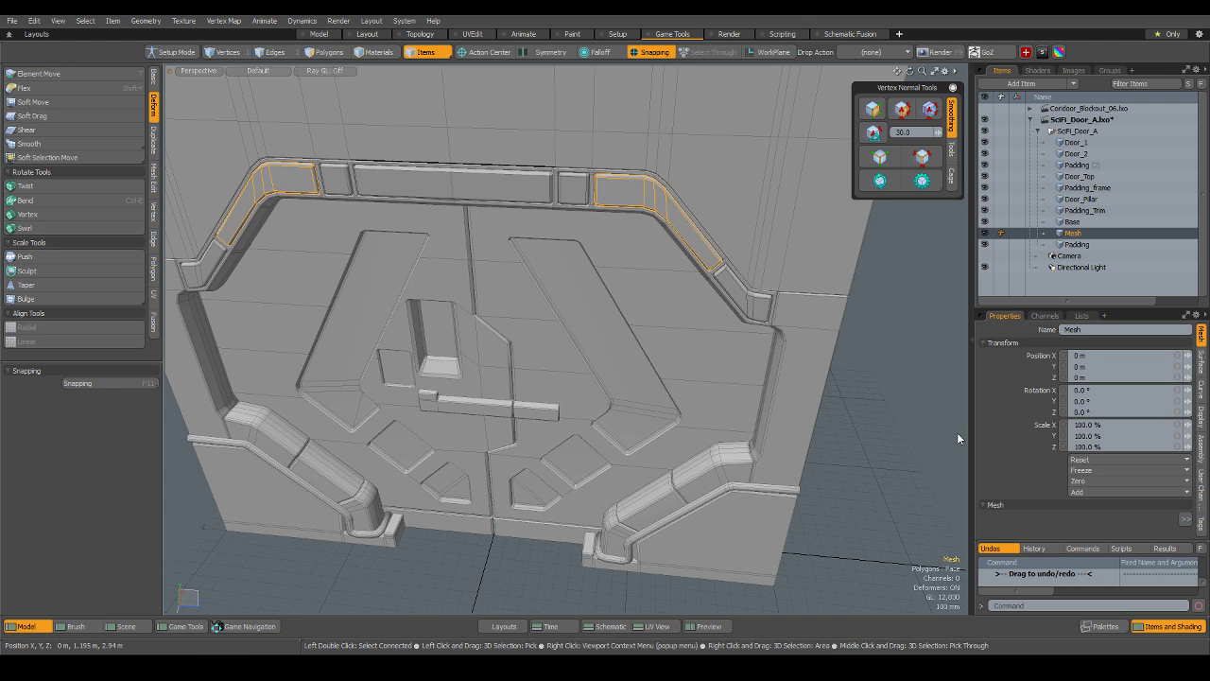
pyautogui.click(957, 432)
pyautogui.click(605, 189)
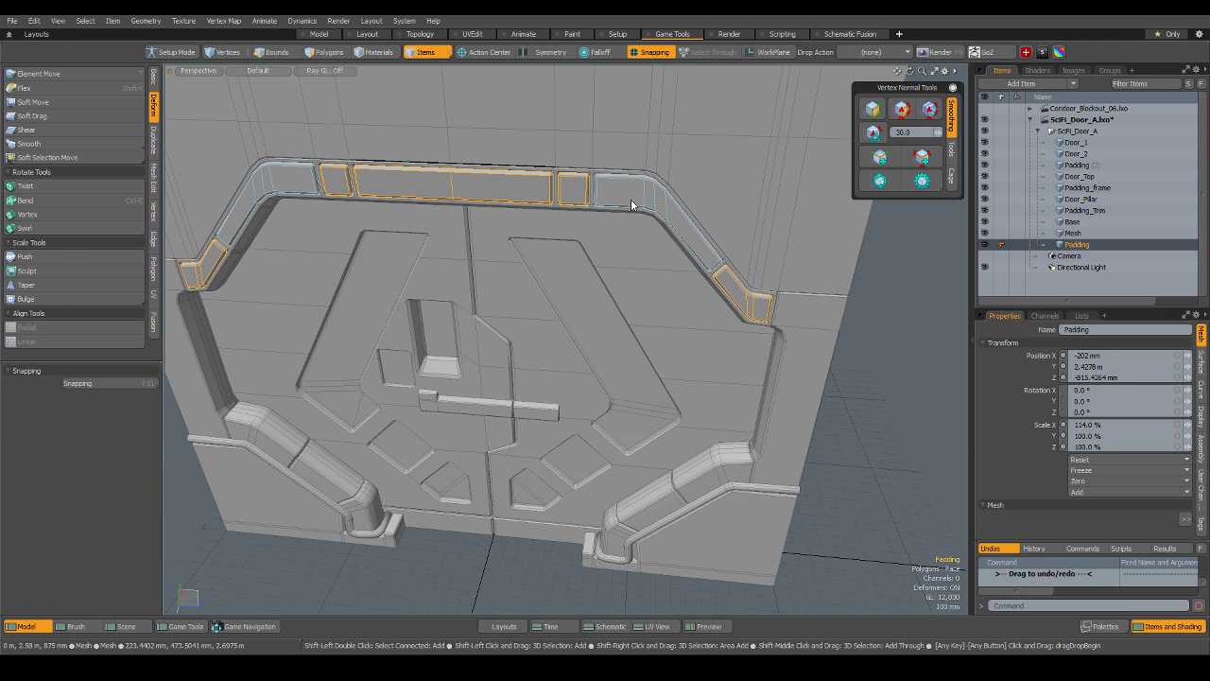
pyautogui.keyDown('shift'); pyautogui.click(633, 199); pyautogui.keyUp('shift')
pyautogui.rightClick(634, 200)
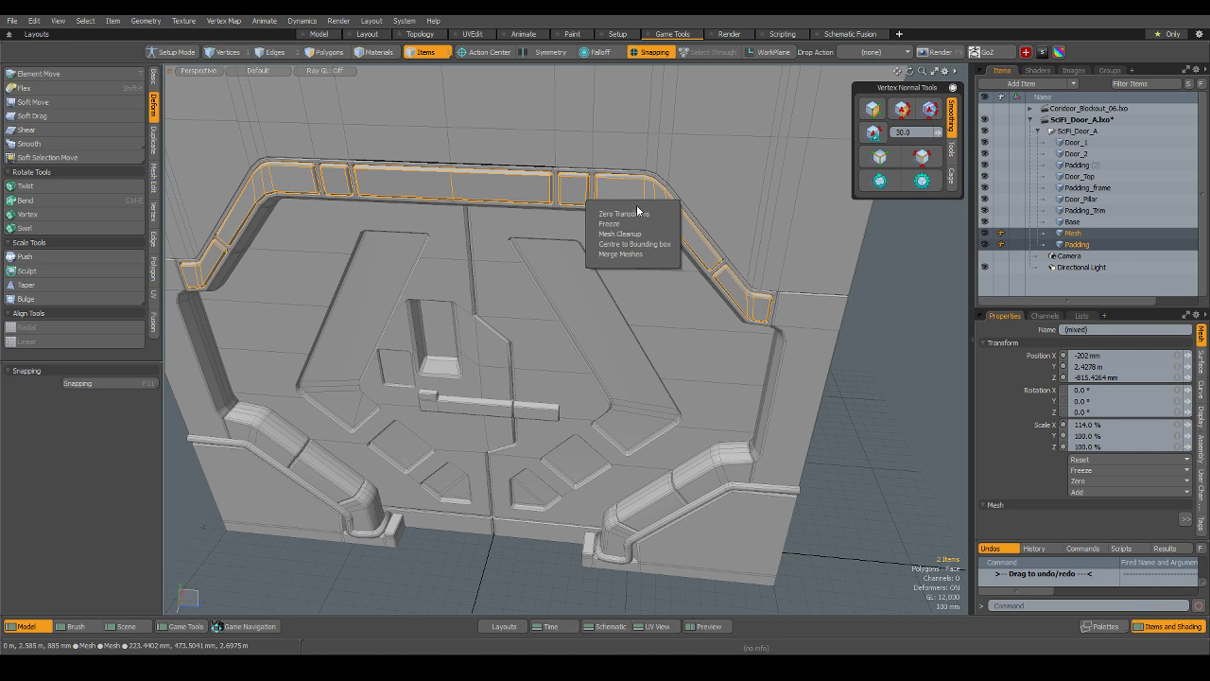
pyautogui.click(648, 257)
# Mirror the merged Padding mesh across the X axis at the door's centre, onto the opposite face of the door.
pyautogui.keyDown('alt'); pyautogui.moveTo(879, 302); pyautogui.dragTo(638, 269); pyautogui.keyUp('alt')
pyautogui.press('3')
pyautogui.rightClick(640, 265)
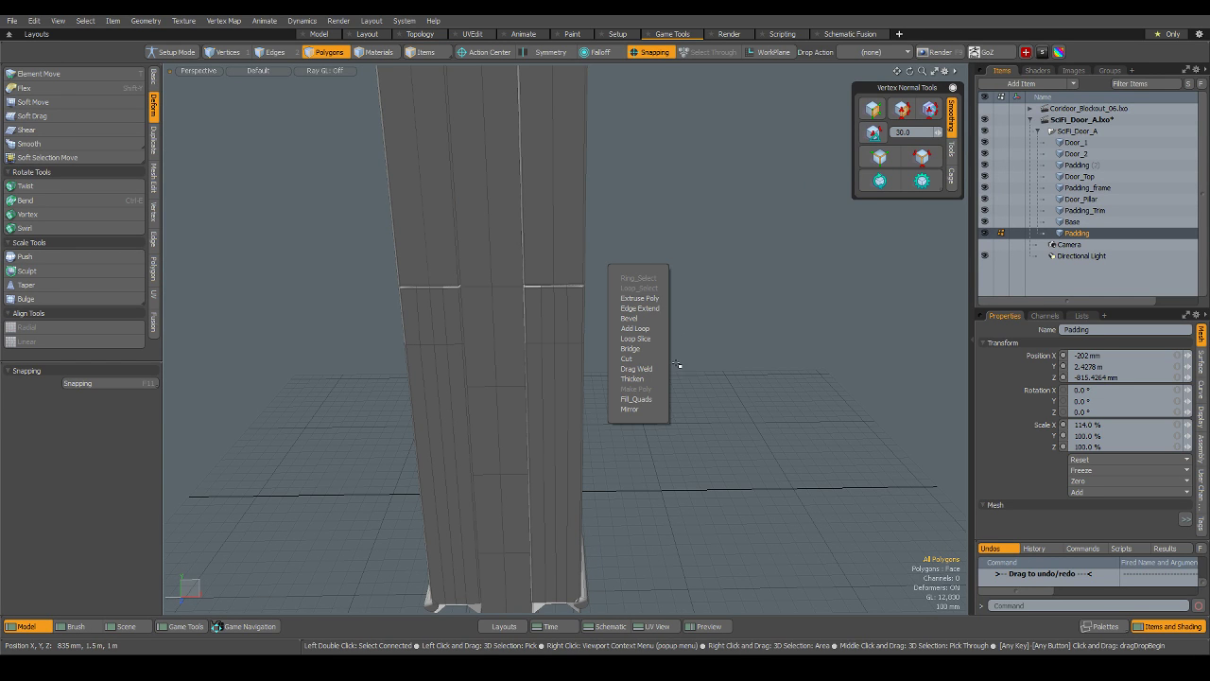
pyautogui.click(648, 410)
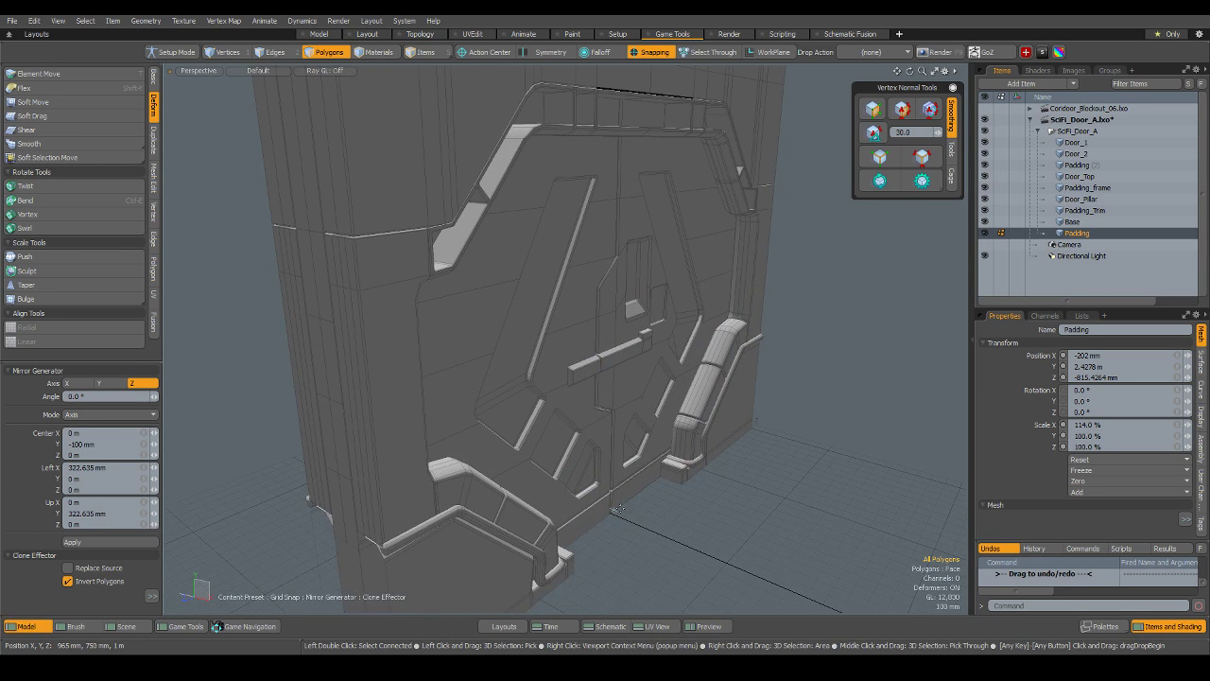
pyautogui.click(613, 511)
pyautogui.keyDown('alt'); pyautogui.moveTo(659, 505); pyautogui.dragTo(734, 498); pyautogui.keyUp('alt')
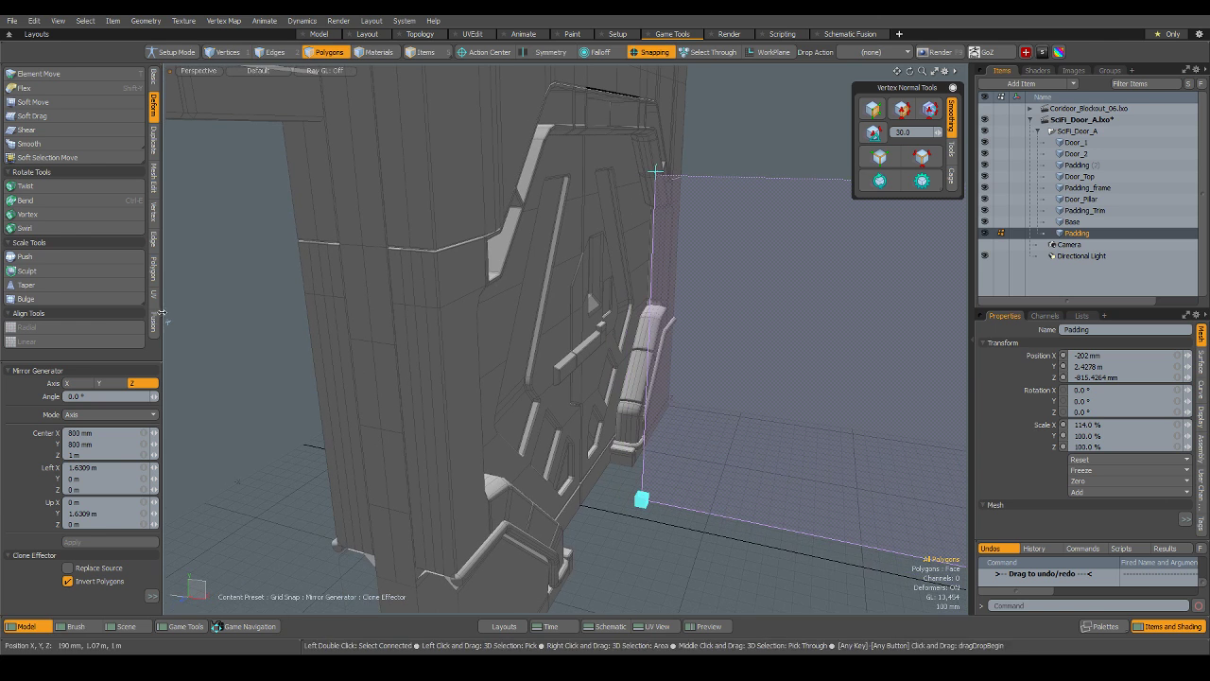
pyautogui.click(73, 383)
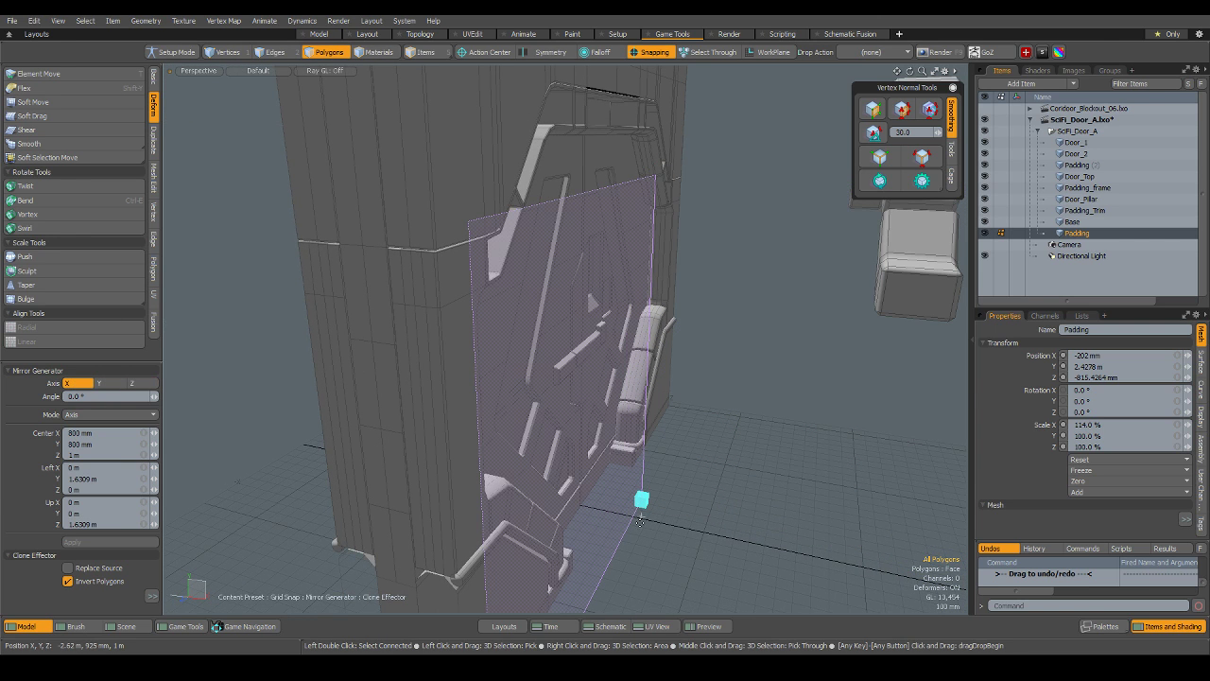
pyautogui.moveTo(641, 499); pyautogui.dragTo(506, 501)
pyautogui.press('q')
pyautogui.scroll(-3, 687, 395)
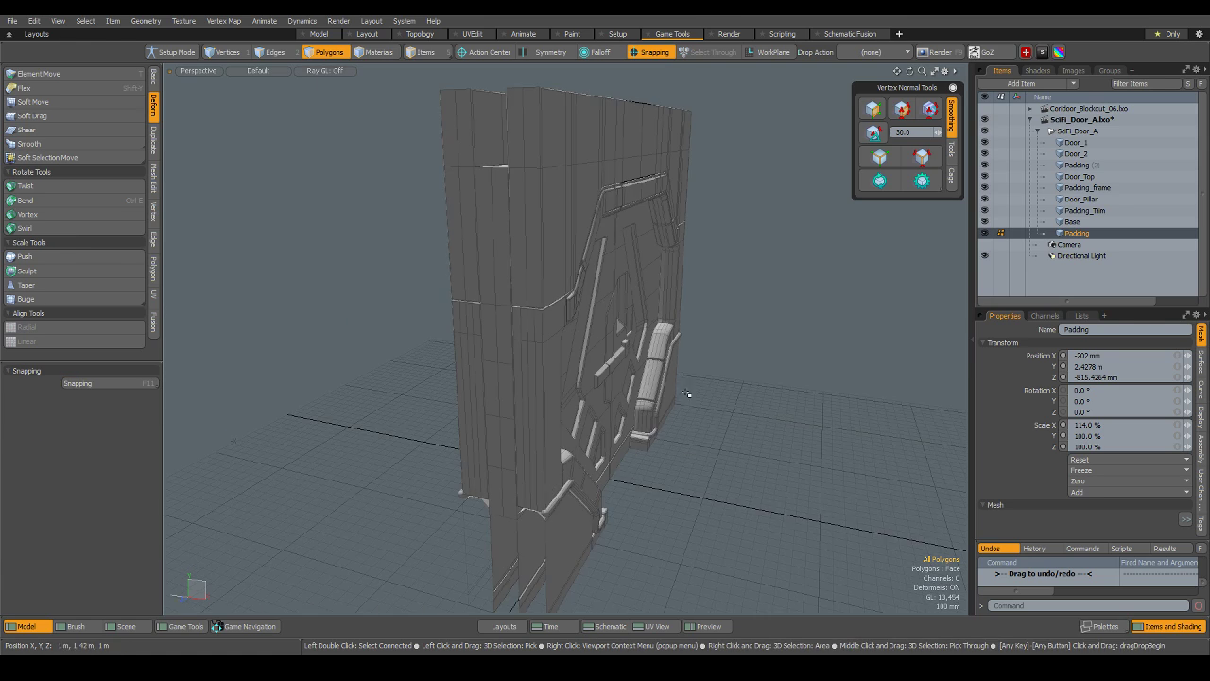
pyautogui.keyDown('alt'); pyautogui.moveTo(687, 394); pyautogui.dragTo(380, 324); pyautogui.keyUp('alt')
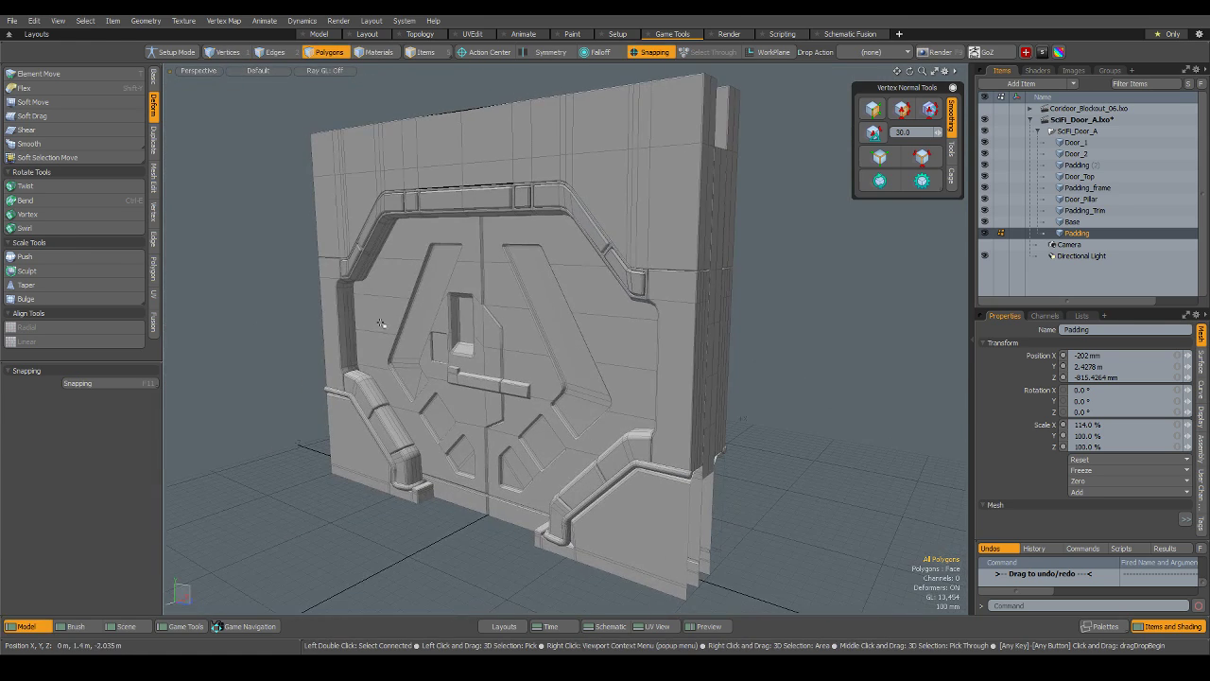
# Select the whole SciFi_Door_A group with its meshes and bring up the game export tools.
pyautogui.press('5')
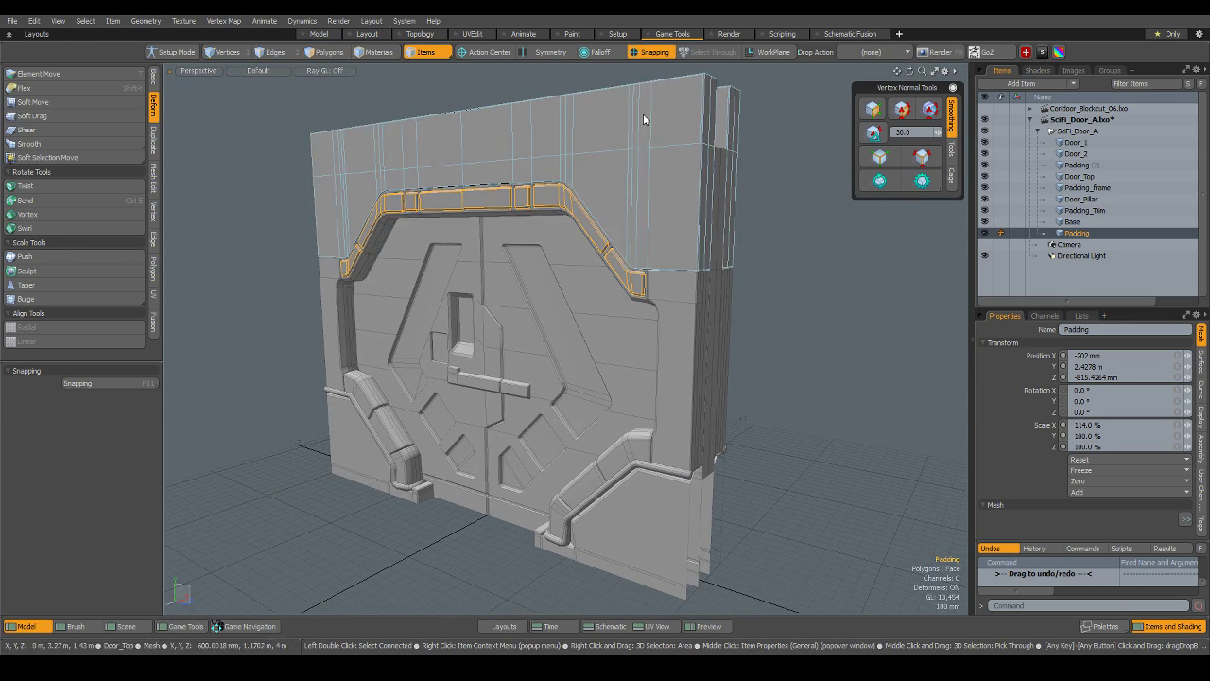
pyautogui.scroll(-4, 722, 335)
pyautogui.scroll(2, 578, 245)
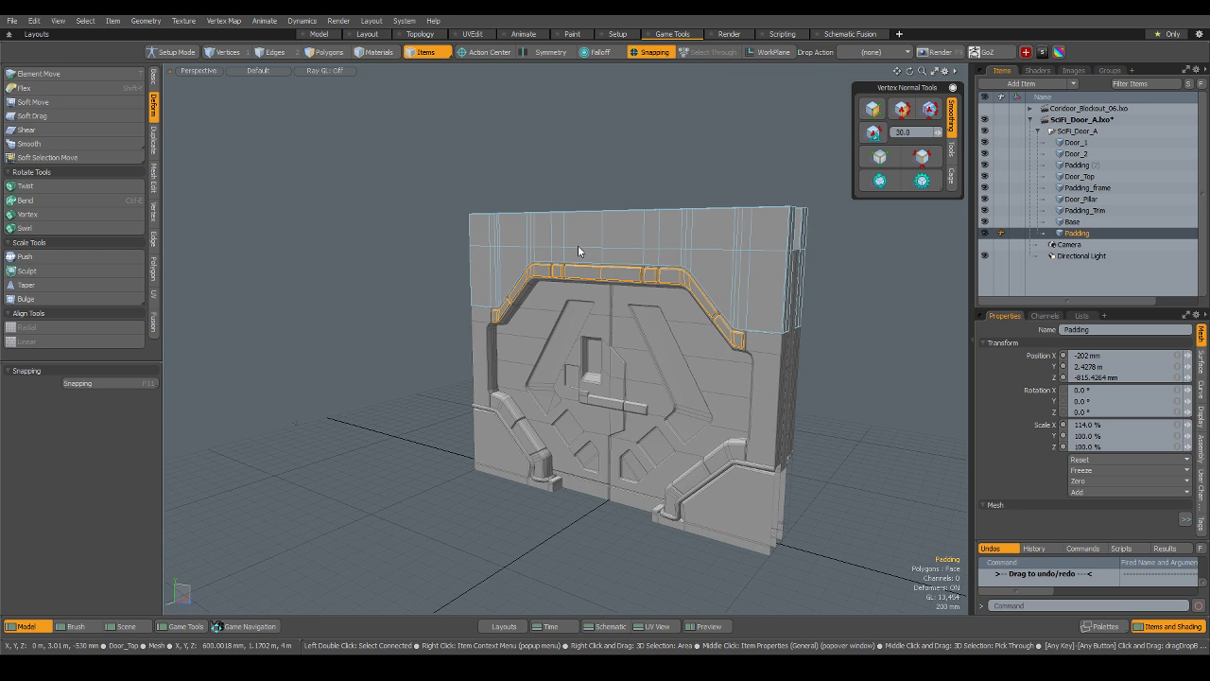
pyautogui.doubleClick(1057, 134)
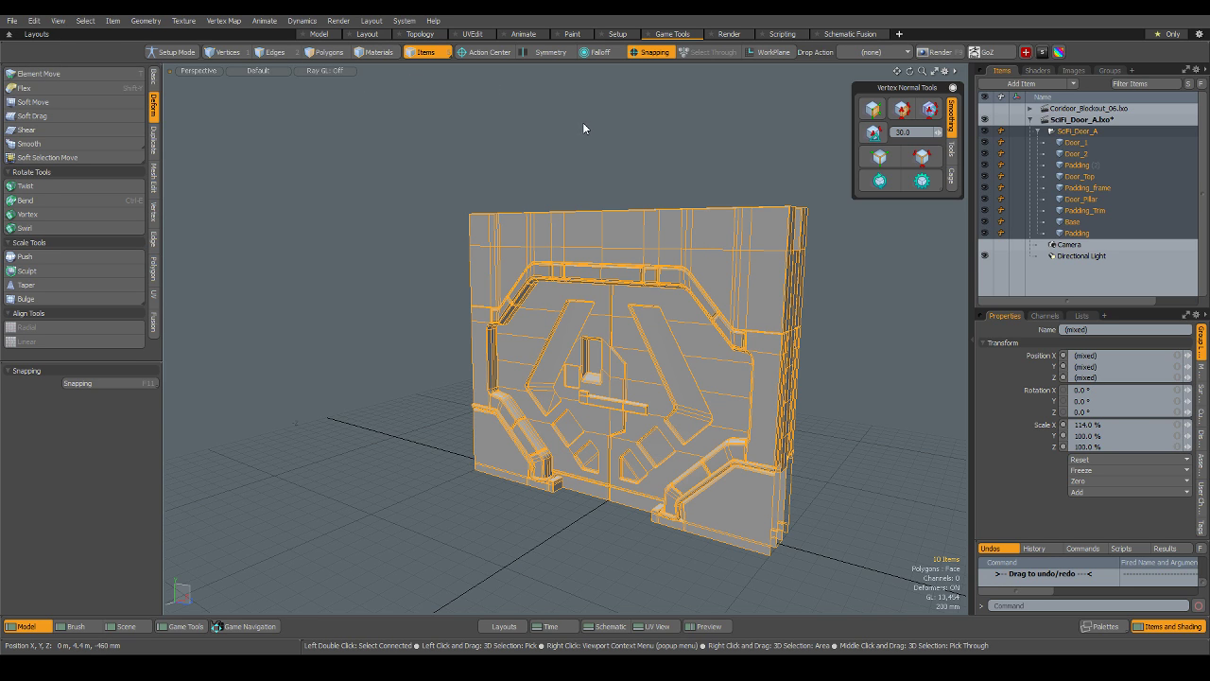
pyautogui.click(182, 626)
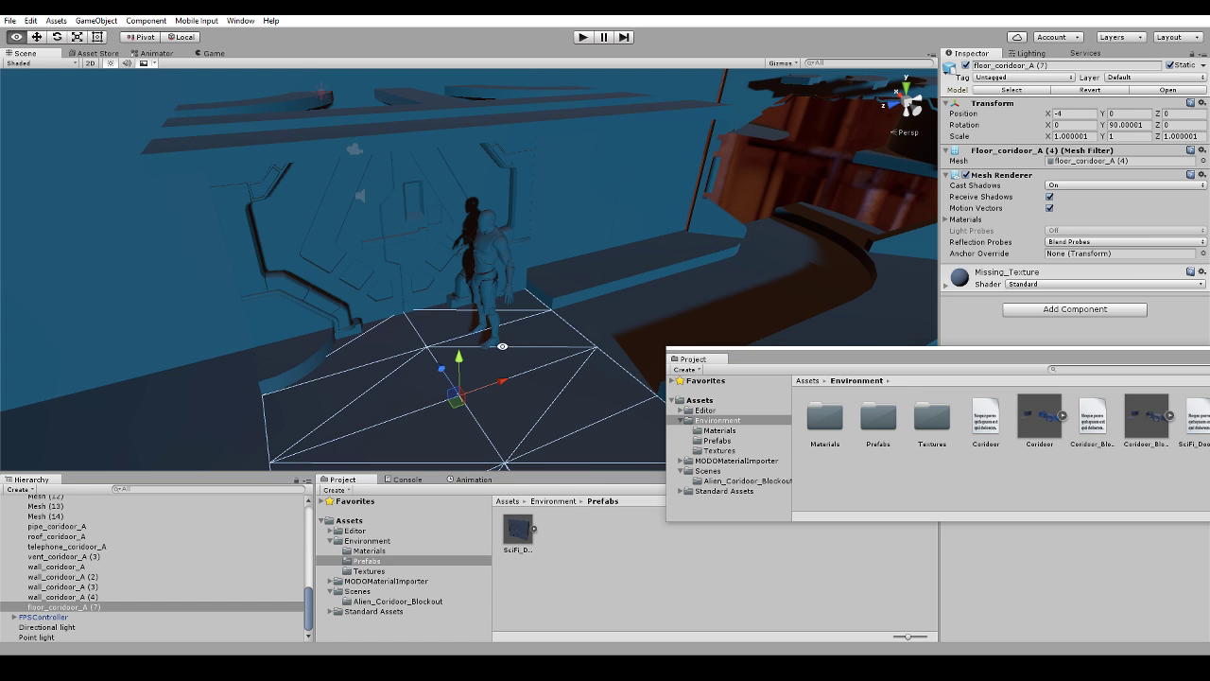
# Switch to Unity and examine the door and its padding inside the corridor scene.
pyautogui.keyDown('alt'); pyautogui.moveTo(502, 347); pyautogui.dragTo(1107, 266); pyautogui.keyUp('alt')
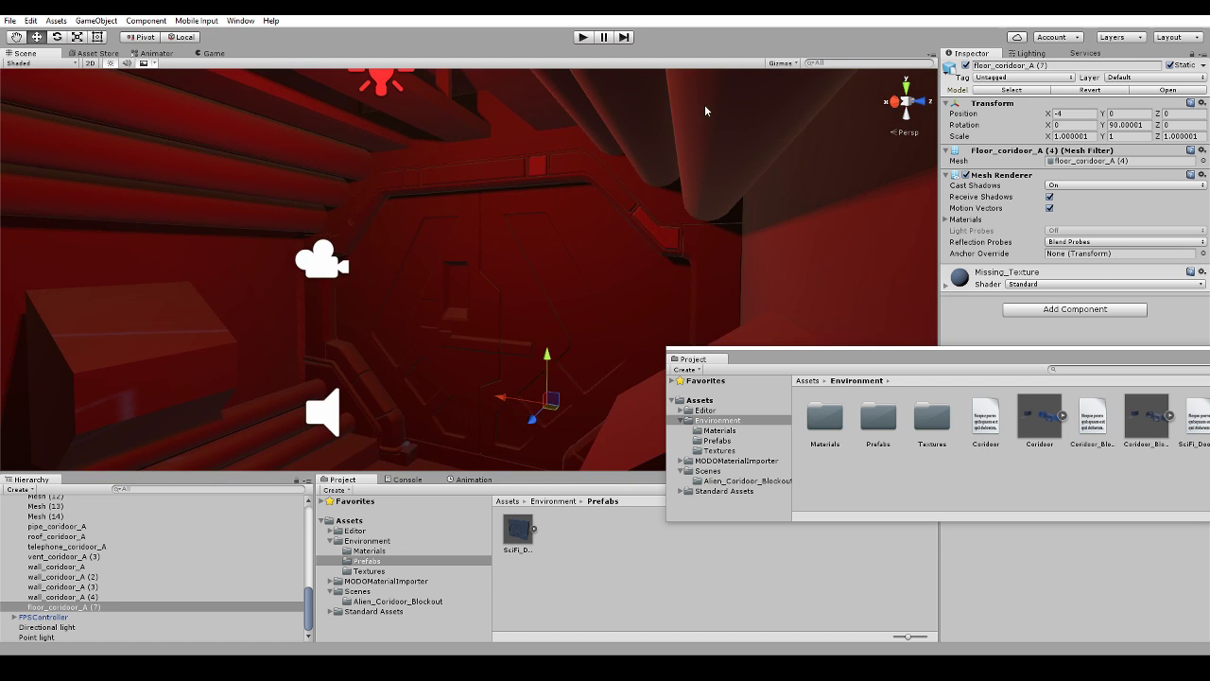
pyautogui.keyDown('alt'); pyautogui.moveTo(704, 111); pyautogui.dragTo(724, 346); pyautogui.keyUp('alt')
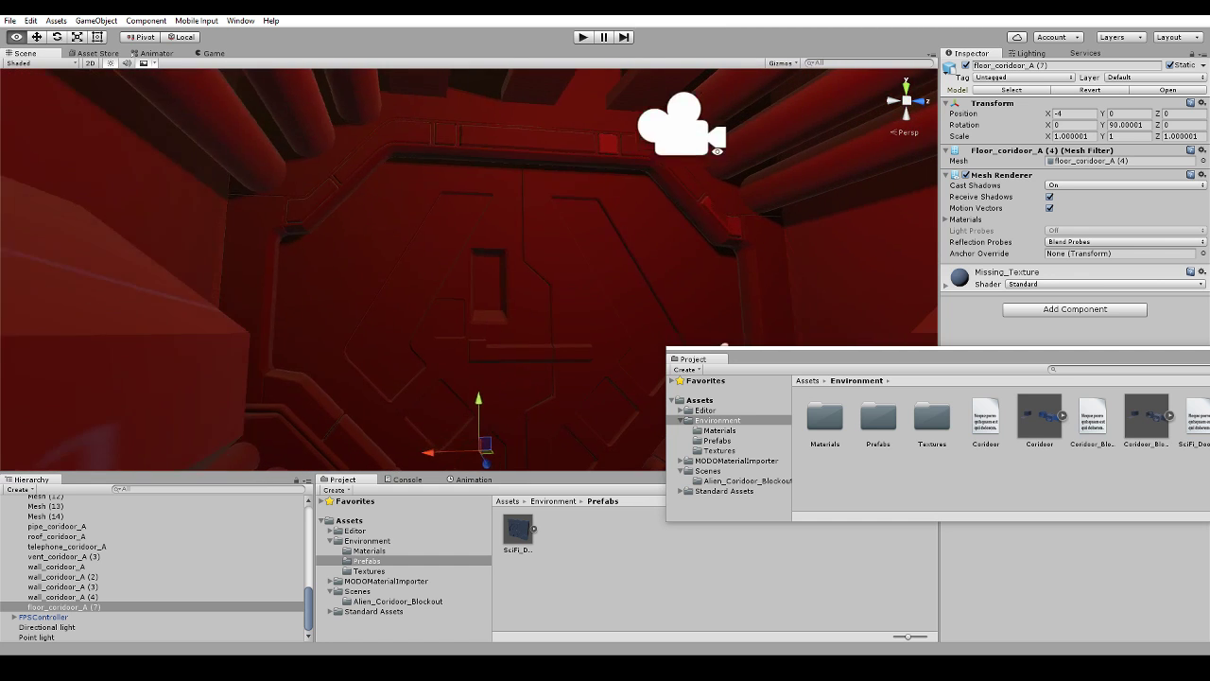
pyautogui.keyDown('alt'); pyautogui.moveTo(718, 151); pyautogui.dragTo(613, 256); pyautogui.keyUp('alt')
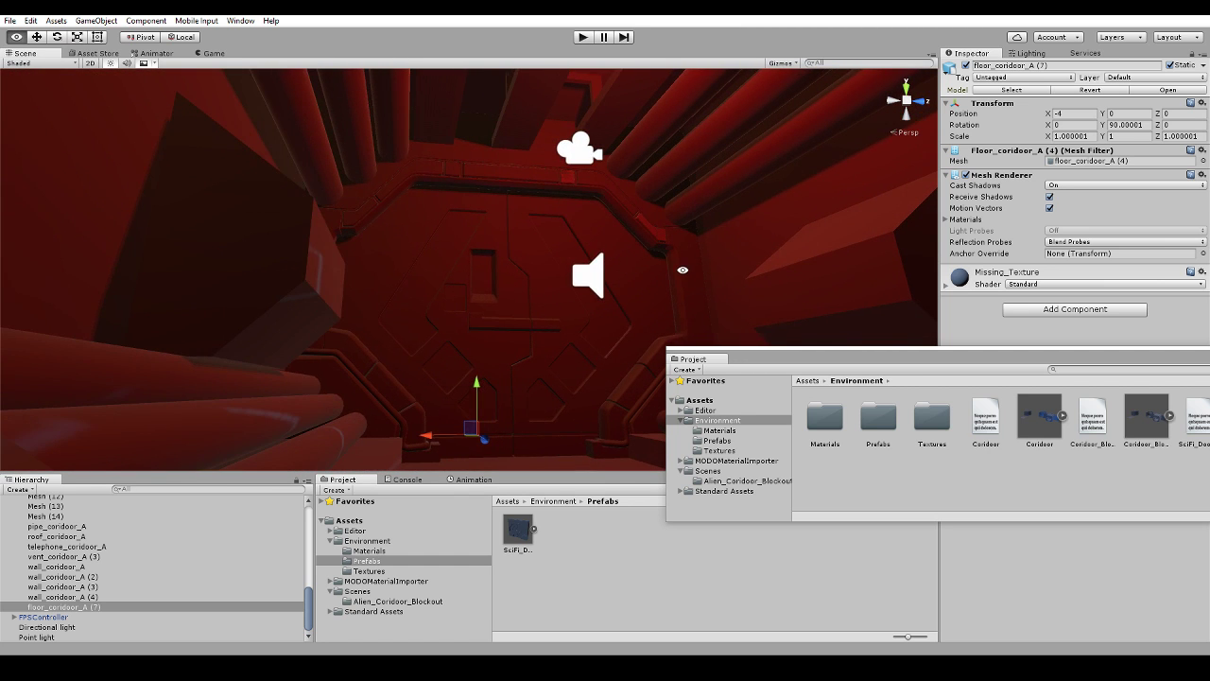
pyautogui.keyDown('alt'); pyautogui.moveTo(683, 270); pyautogui.dragTo(568, 278); pyautogui.keyUp('alt')
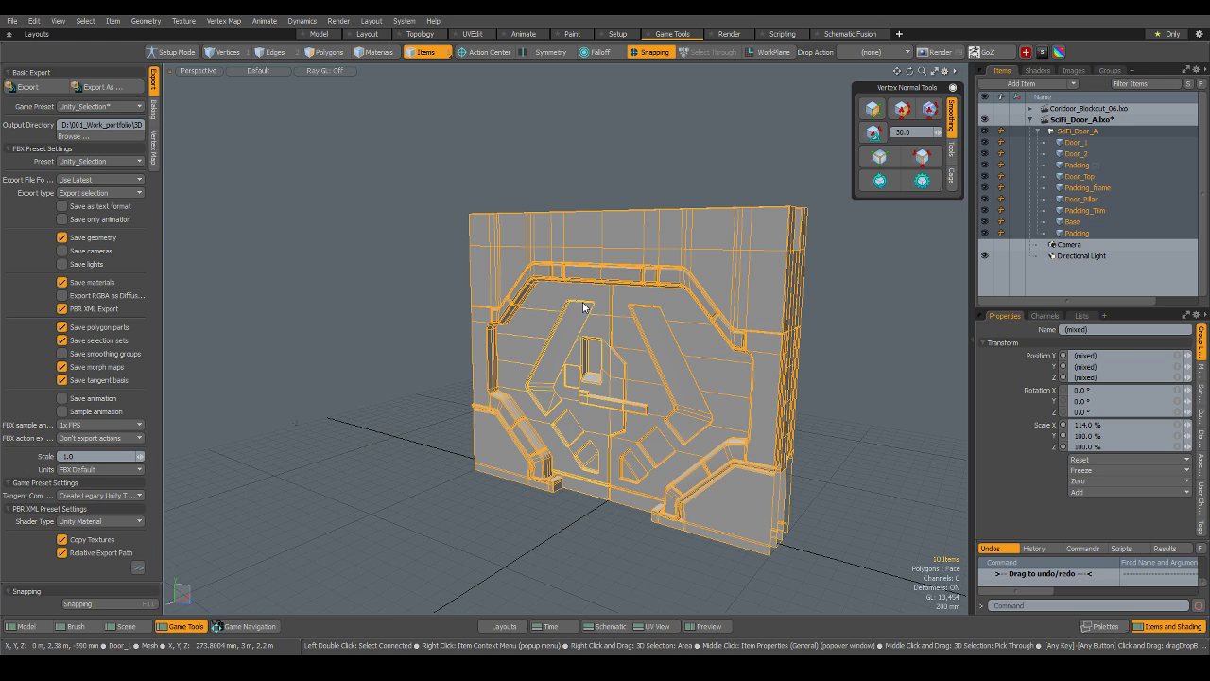
# Back in Modo, try moving the Padding mesh up to 3.4 m in Y, clear of the frame, and undo the move.
pyautogui.scroll(5, 580, 305)
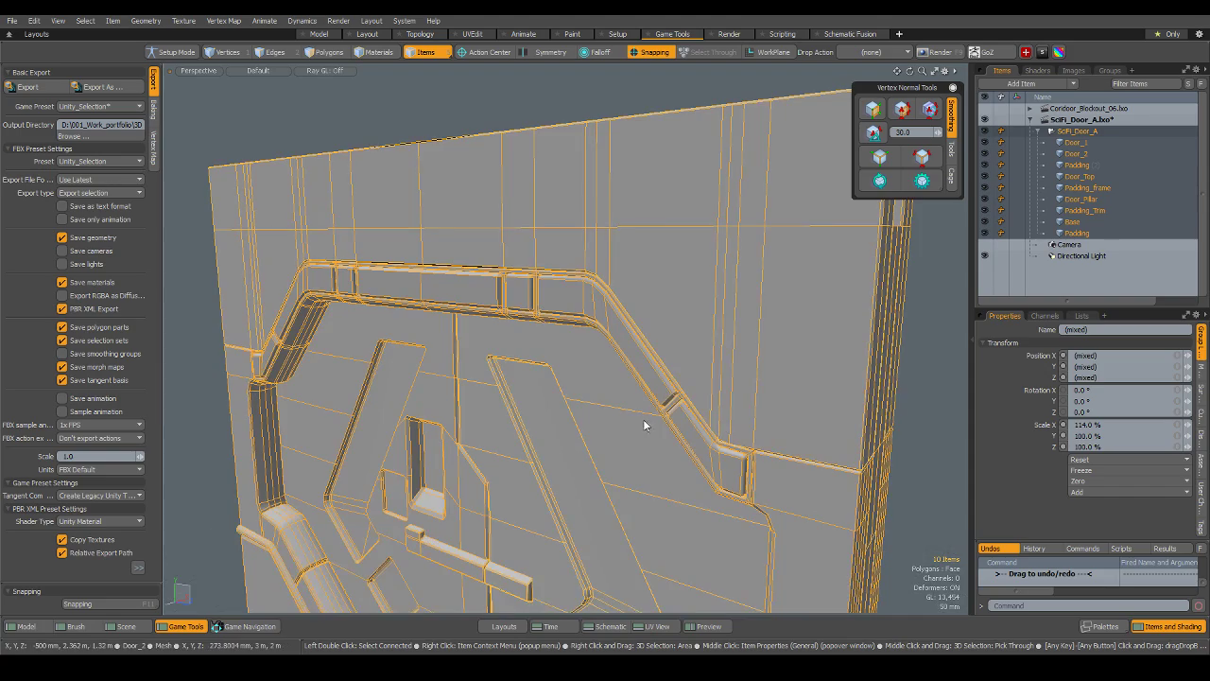
pyautogui.keyDown('alt'); pyautogui.moveTo(645, 424); pyautogui.dragTo(615, 401); pyautogui.keyUp('alt')
pyautogui.scroll(-8, 352, 397)
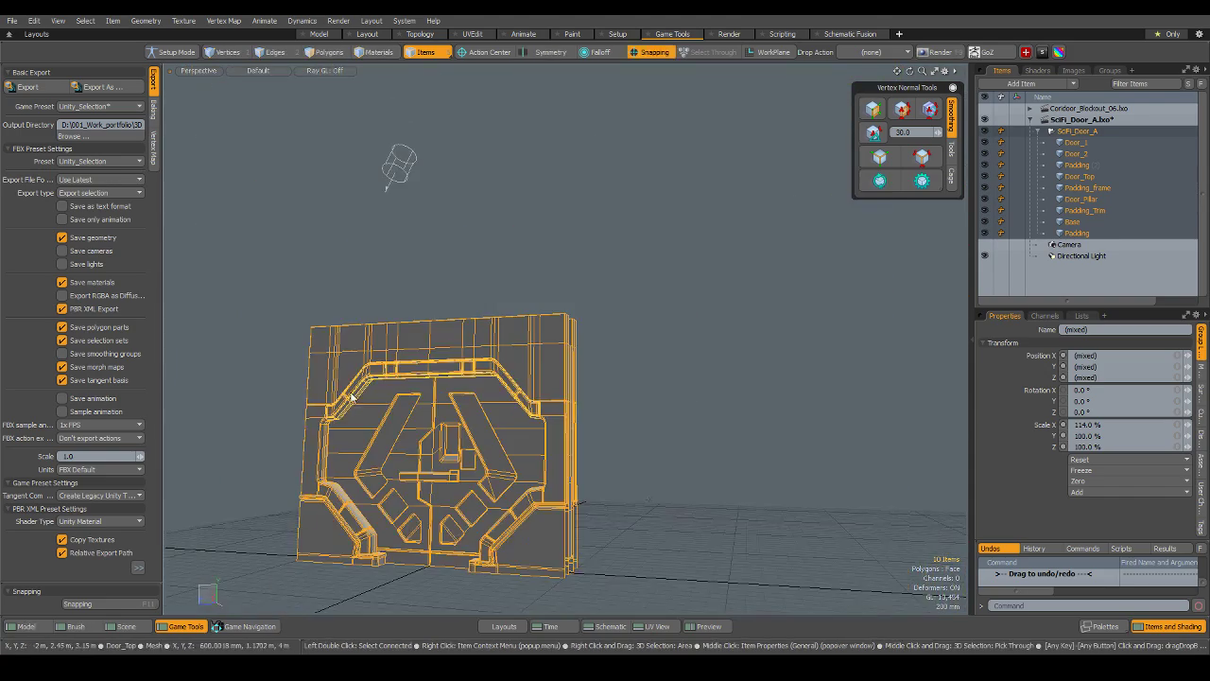
pyautogui.scroll(6, 351, 398)
pyautogui.click(904, 434)
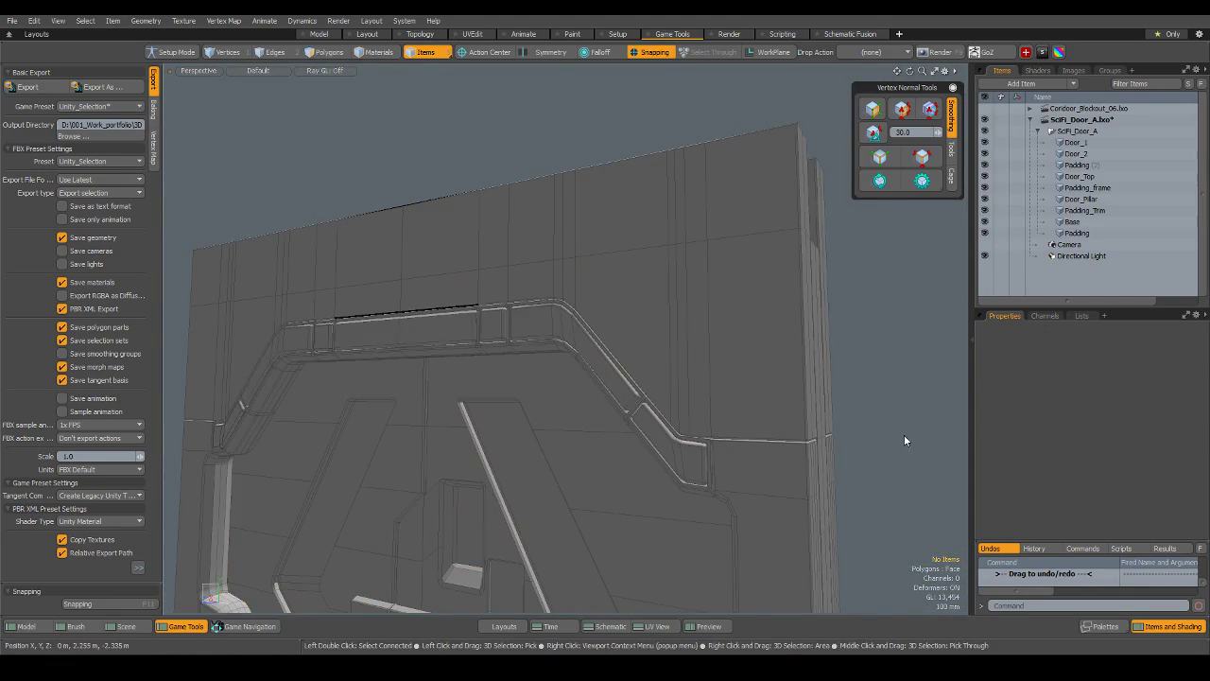
pyautogui.click(624, 395)
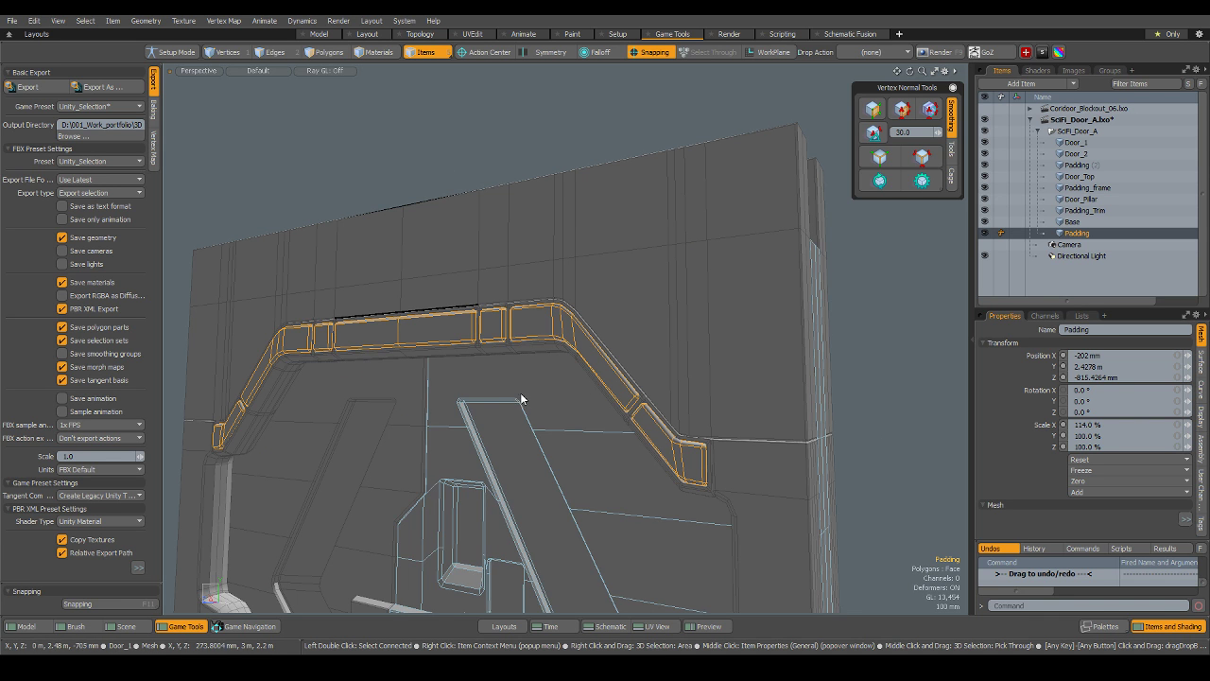
pyautogui.press('w')
pyautogui.moveTo(605, 342); pyautogui.dragTo(594, 160)
pyautogui.keyDown('alt'); pyautogui.moveTo(382, 308); pyautogui.dragTo(815, 322); pyautogui.keyUp('alt')
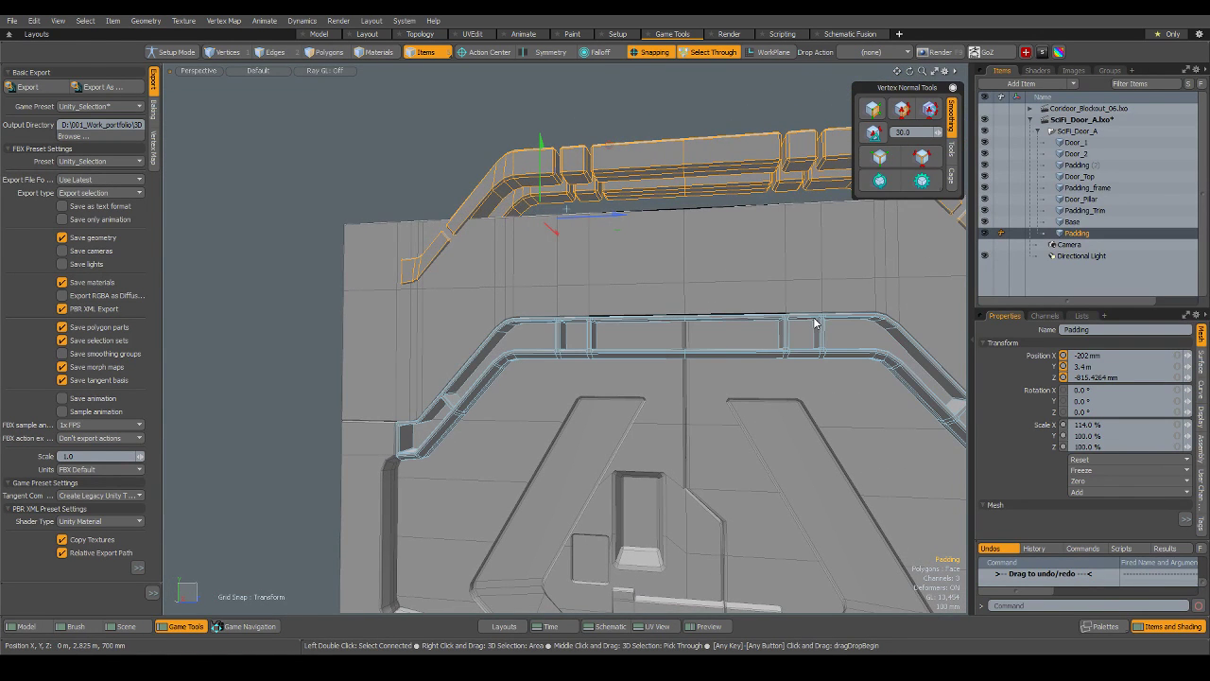
pyautogui.hotkey('ctrl', 'z')
# Isolate the Padding mesh by hiding all other door parts and examine its two rows of blocks.
pyautogui.hotkey('shift', 'h')
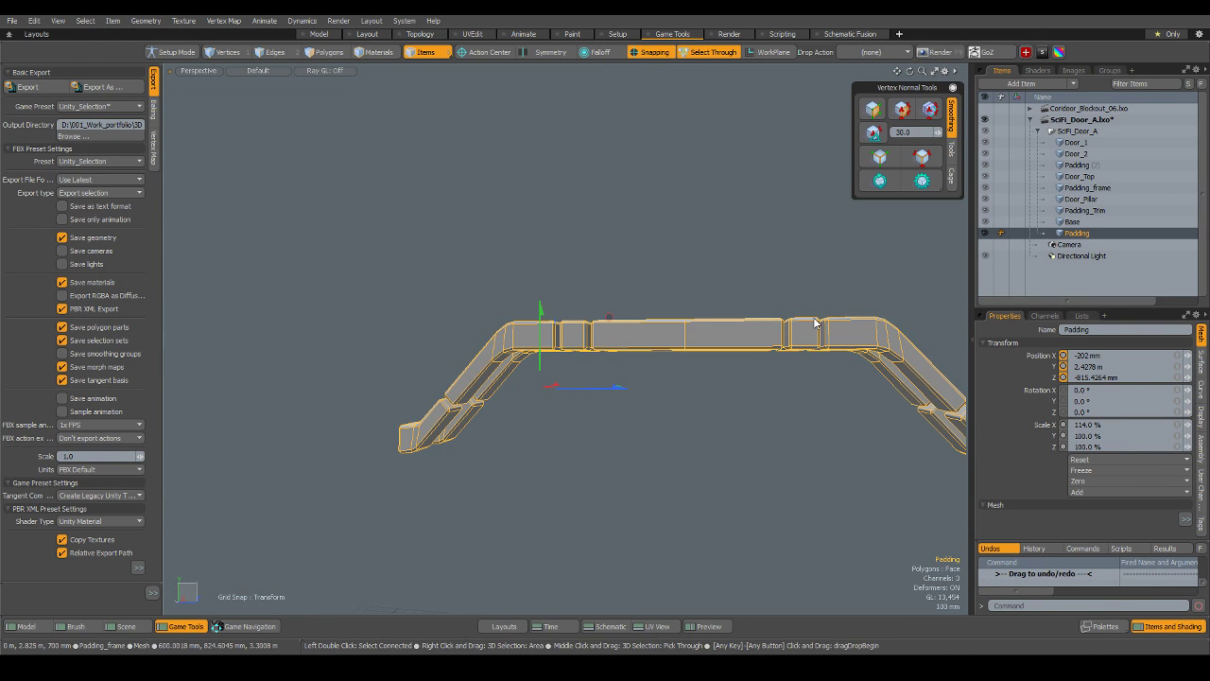
pyautogui.keyDown('alt'); pyautogui.moveTo(775, 502); pyautogui.dragTo(673, 553); pyautogui.keyUp('alt')
pyautogui.keyDown('alt'); pyautogui.keyDown('shift'); pyautogui.moveTo(832, 416); pyautogui.dragTo(653, 370); pyautogui.keyUp('shift'); pyautogui.keyUp('alt')
pyautogui.scroll(2, 653, 370)
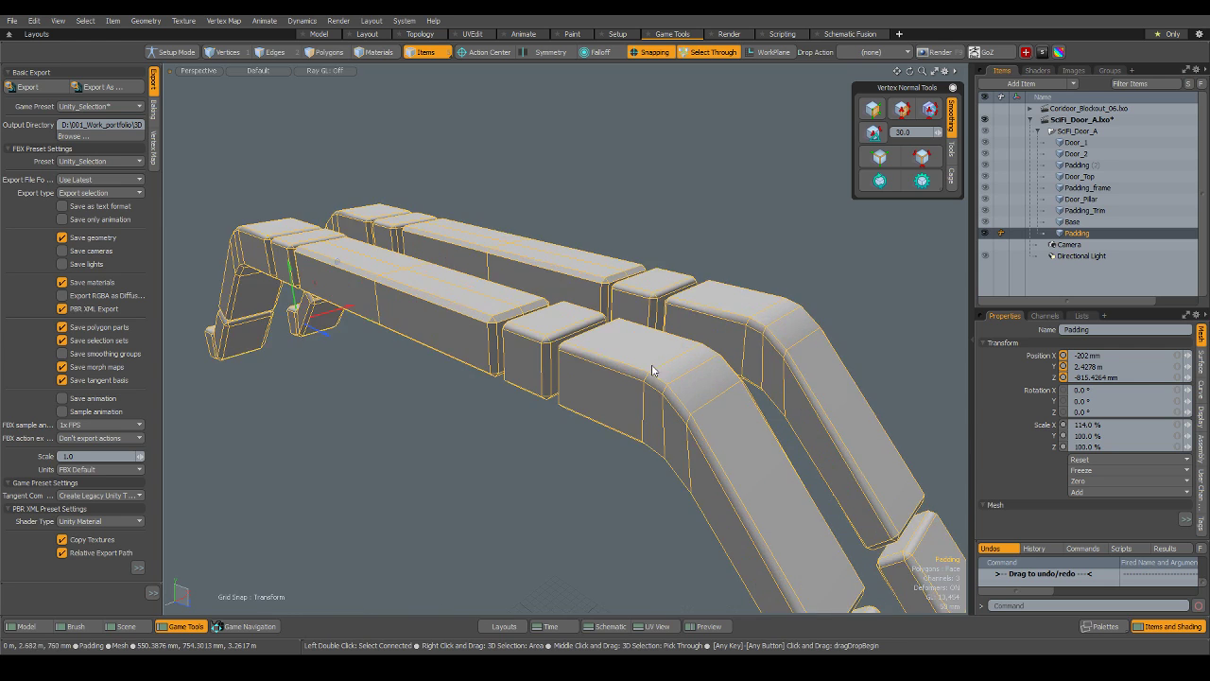
pyautogui.scroll(-4, 652, 370)
# Delete all polygons of the mirrored padding row on the positive X side.
pyautogui.keyDown('alt'); pyautogui.moveTo(775, 397); pyautogui.dragTo(688, 323); pyautogui.keyUp('alt')
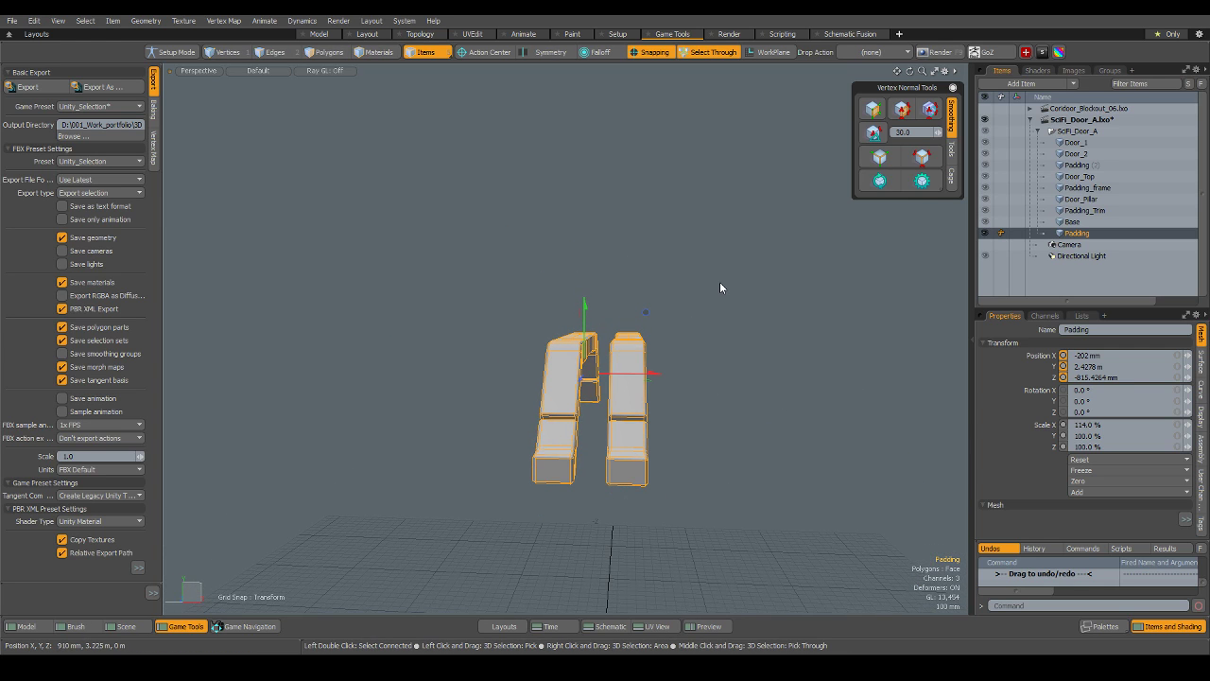
pyautogui.press('3')
pyautogui.moveTo(721, 304); pyautogui.dragTo(602, 558, button='right')
pyautogui.press('Delete')
pyautogui.scroll(5, 721, 367)
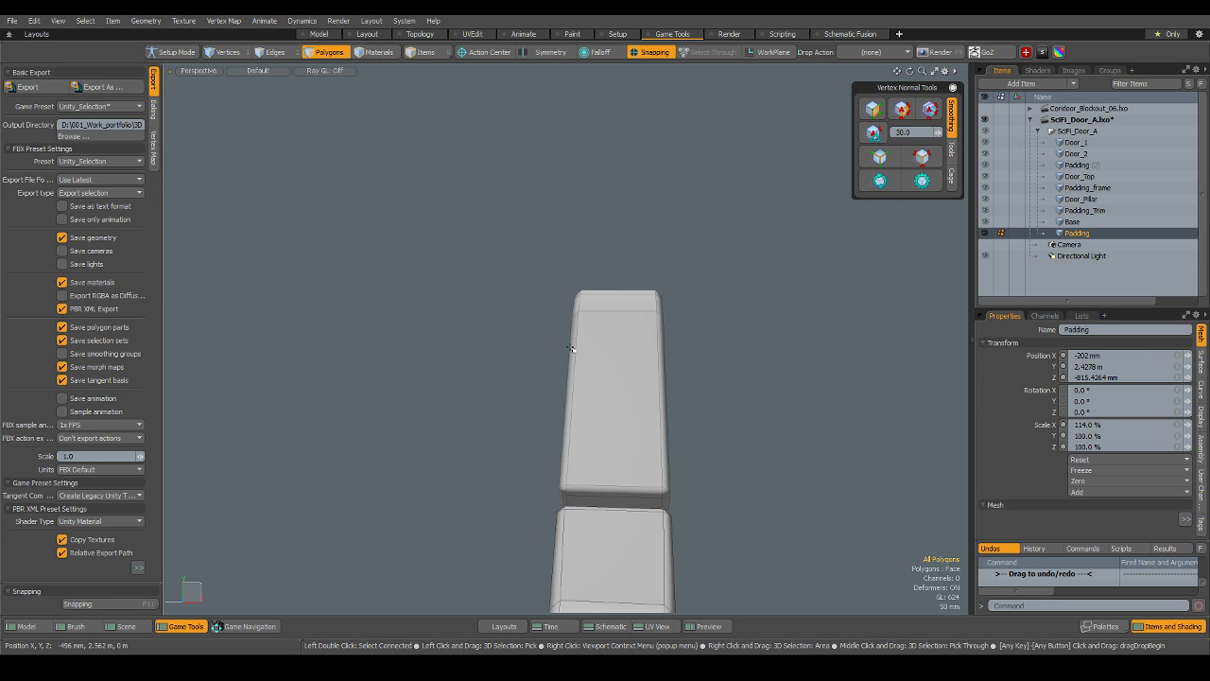
pyautogui.keyDown('alt'); pyautogui.moveTo(722, 367); pyautogui.dragTo(653, 419); pyautogui.keyUp('alt')
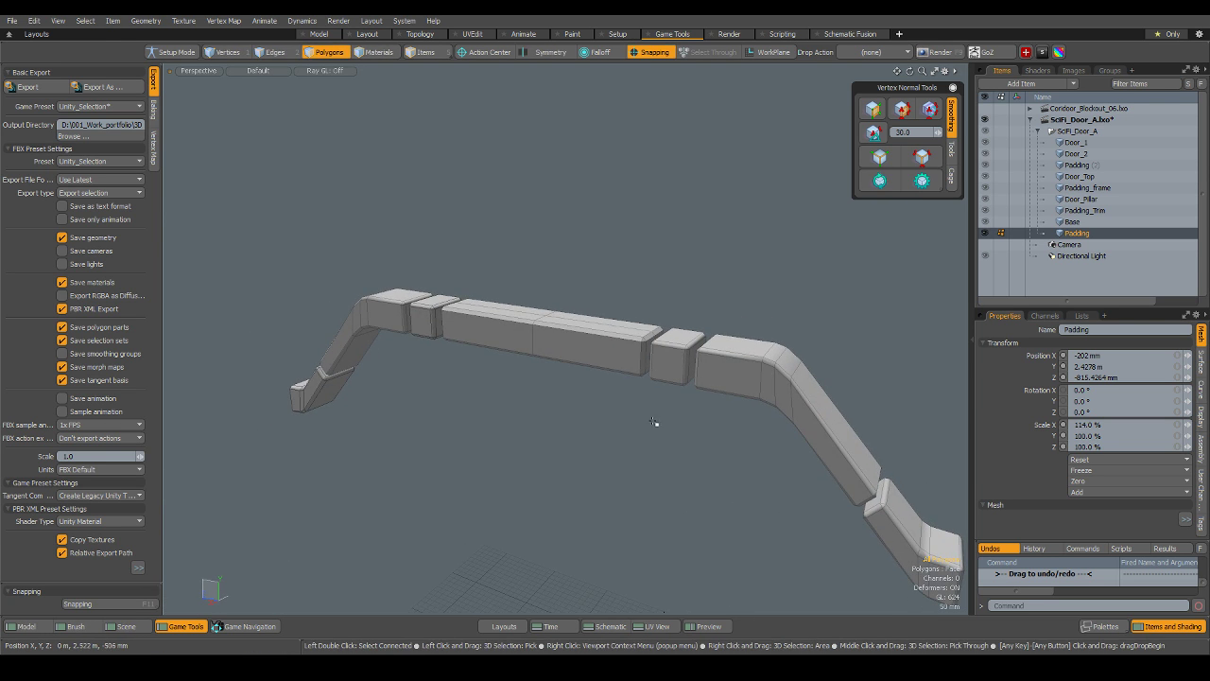
# Run Mesh Cleanup on the remaining row of padding blocks.
pyautogui.press('5')
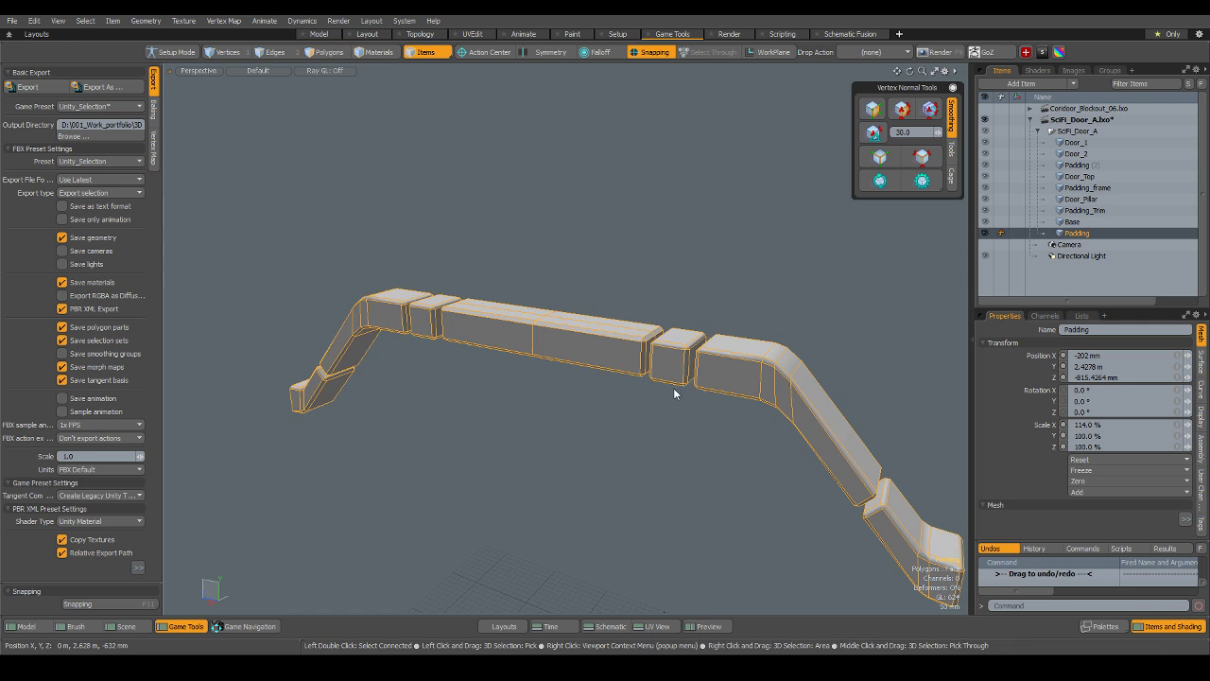
pyautogui.rightClick(767, 268)
pyautogui.click(777, 304)
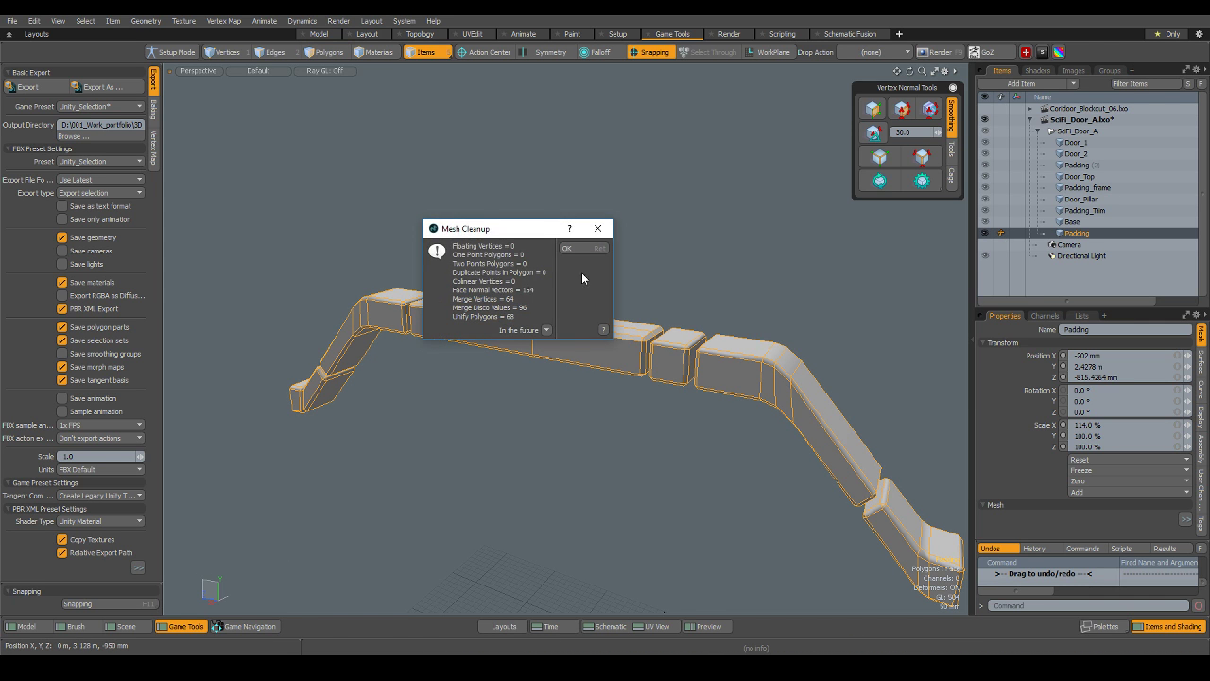
pyautogui.click(574, 248)
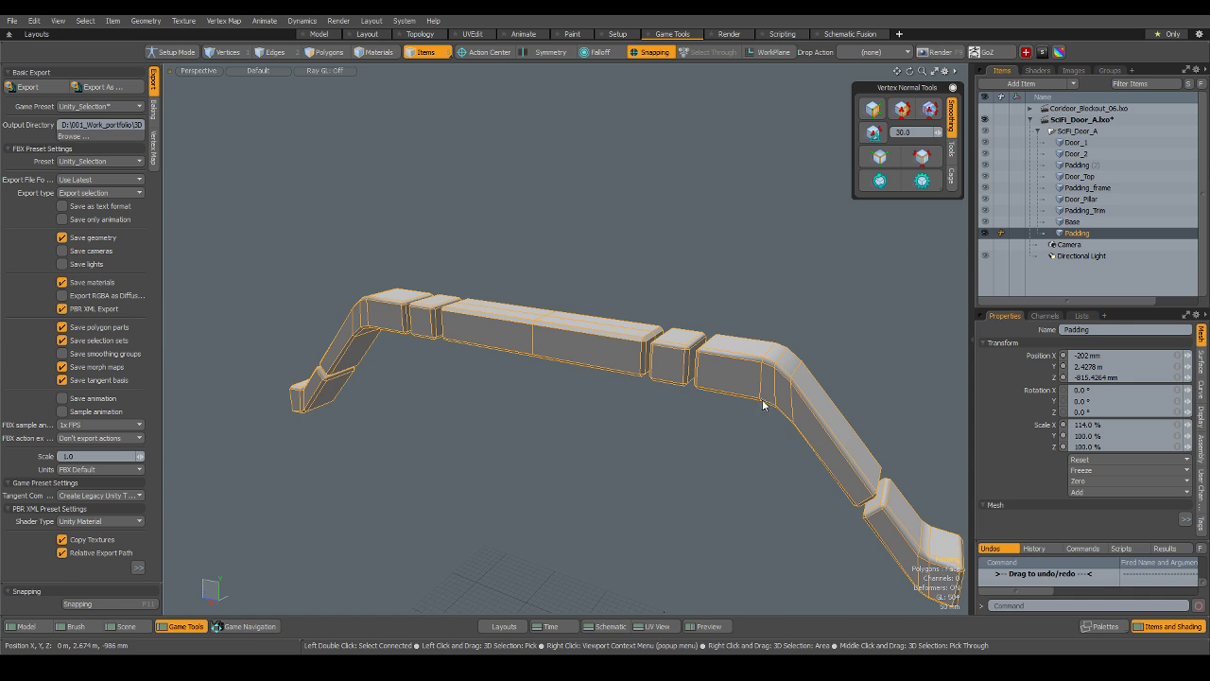
# Try deleting the short padding blocks on either side of the long middle block, undoing each deletion.
pyautogui.press('3')
pyautogui.click(673, 358)
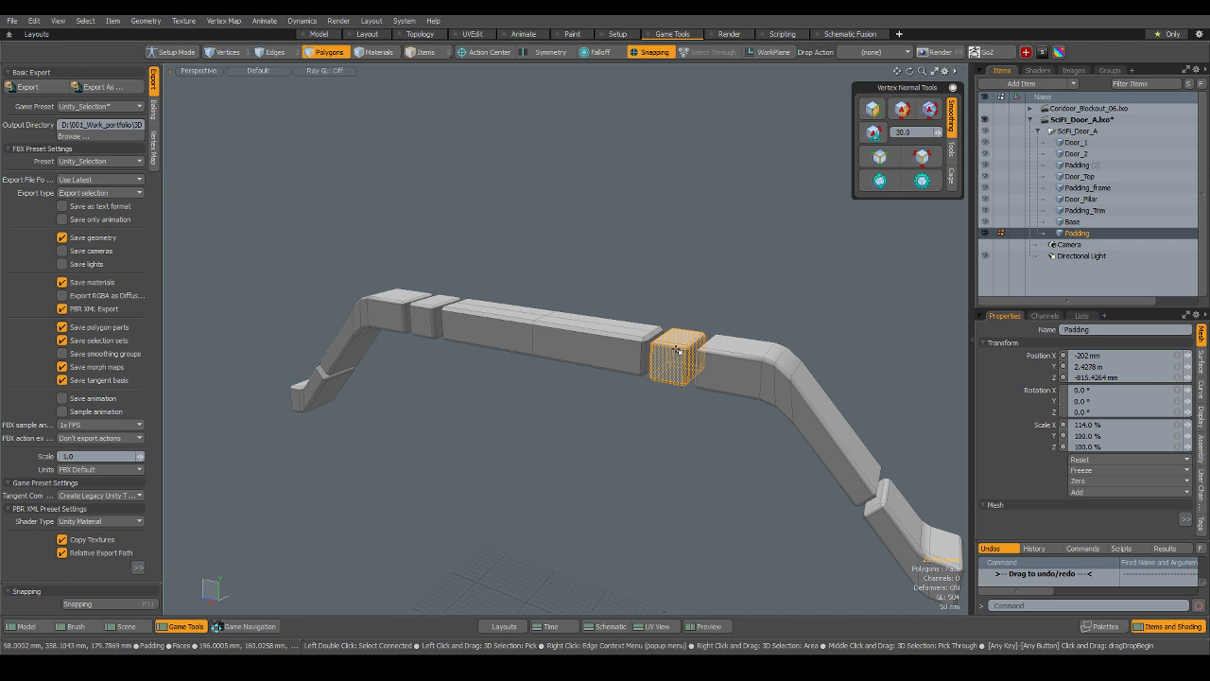
pyautogui.press('Delete')
pyautogui.hotkey('ctrl', 'z')
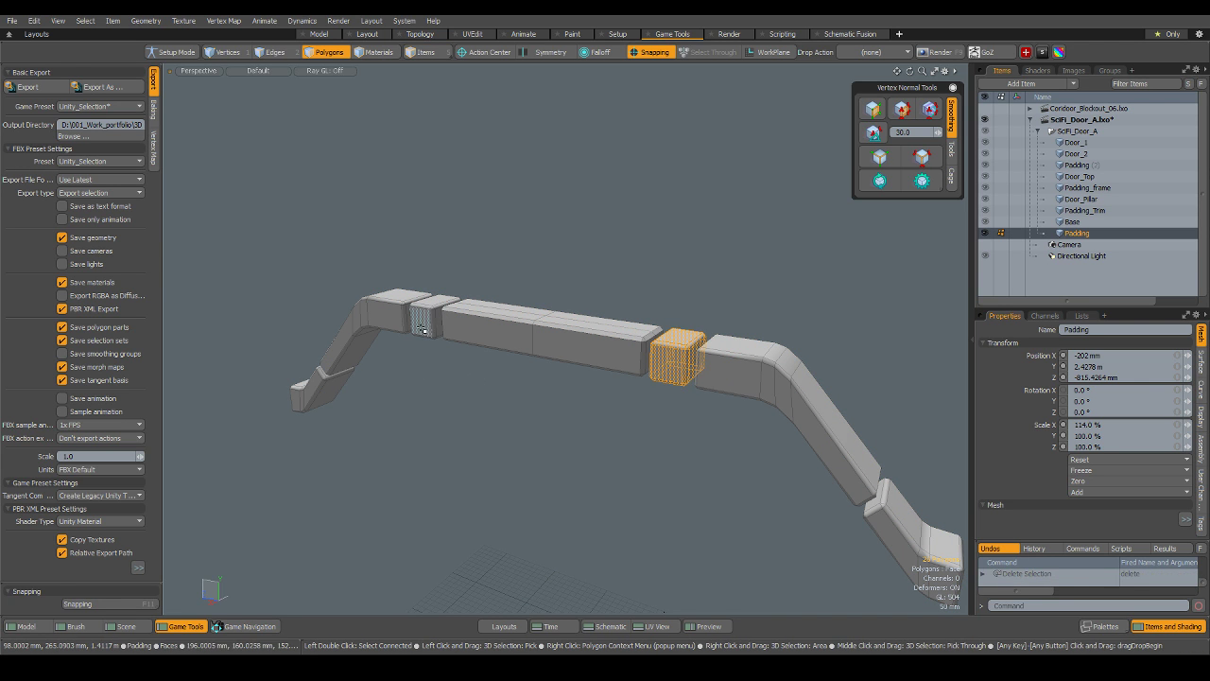
pyautogui.click(422, 329)
pyautogui.press('Delete')
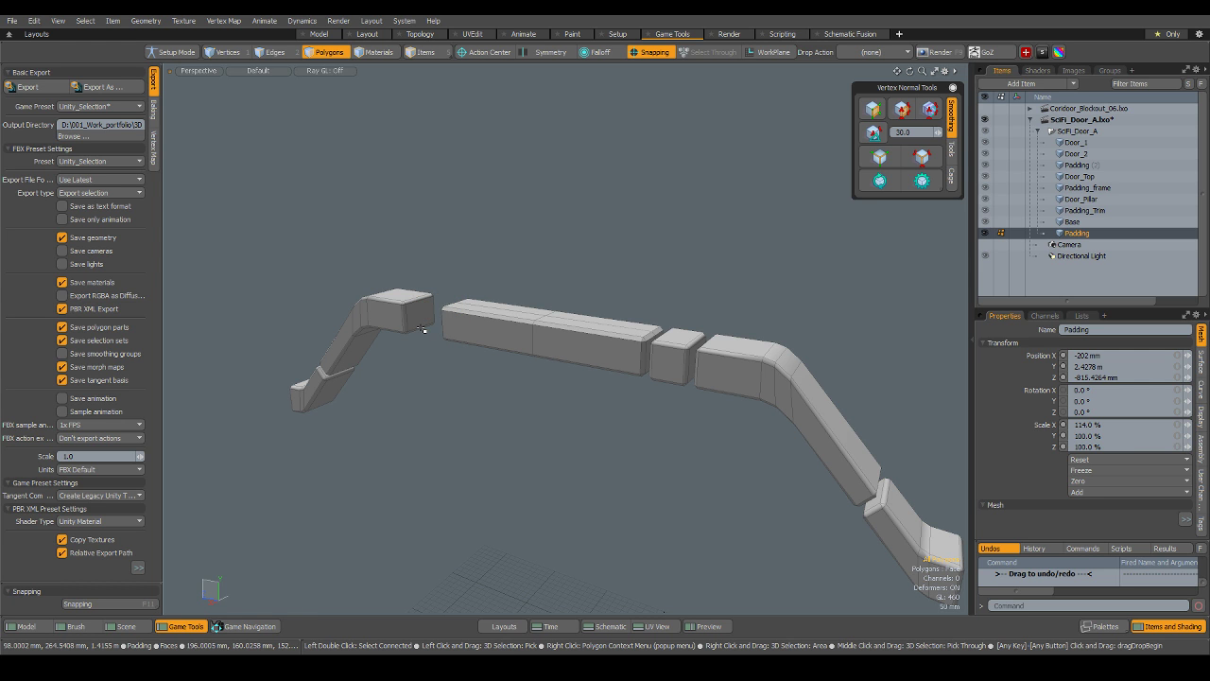
pyautogui.hotkey('ctrl', 'z')
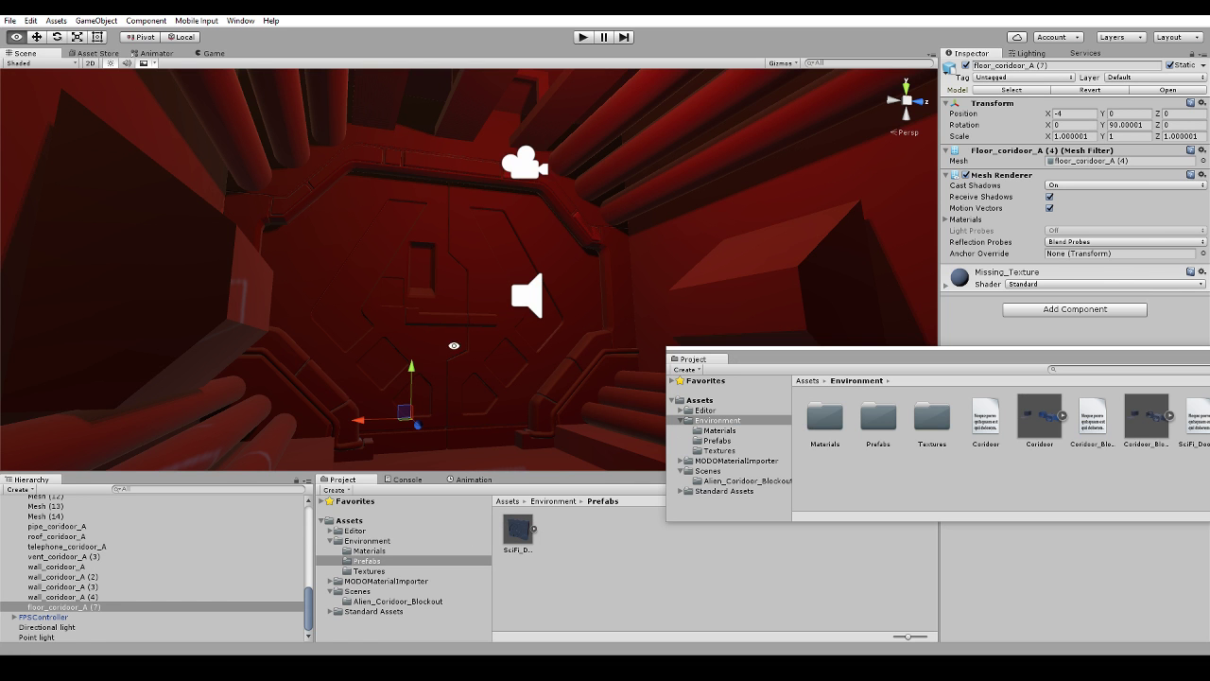
# Switch to Unity and delete the SciFi_Door_A (1) object from the corridor scene.
pyautogui.keyDown('alt'); pyautogui.moveTo(556, 215); pyautogui.dragTo(508, 274); pyautogui.keyUp('alt')
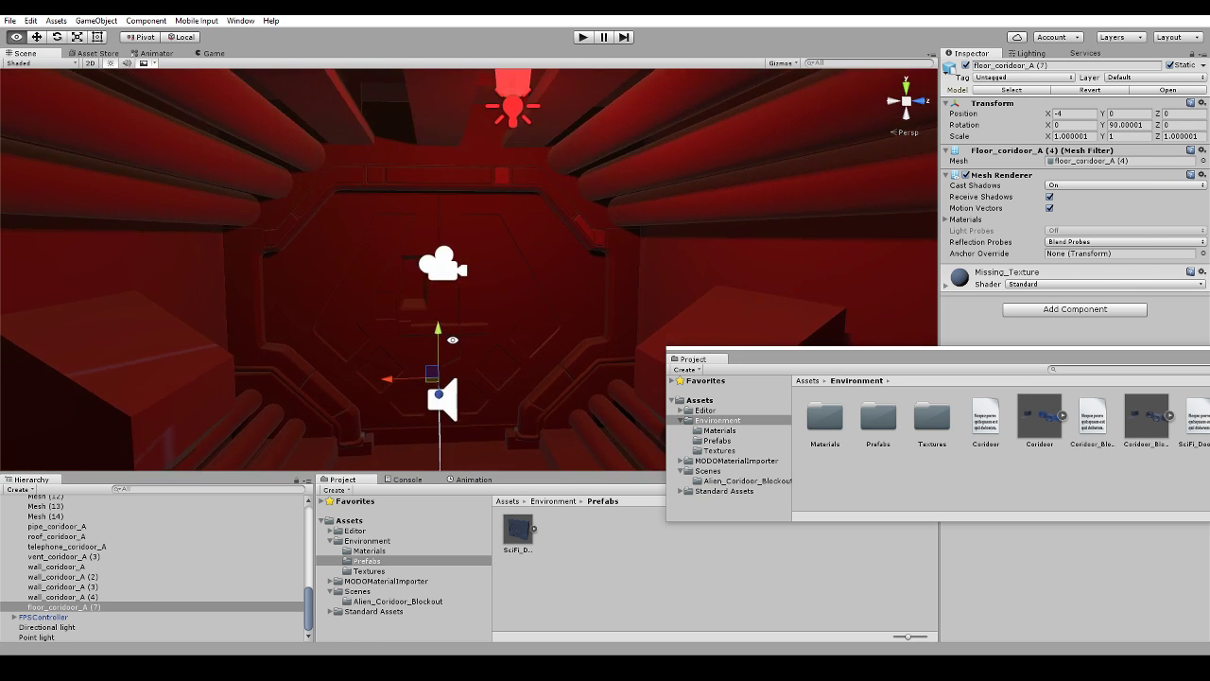
pyautogui.keyDown('alt'); pyautogui.moveTo(611, 267); pyautogui.dragTo(578, 264); pyautogui.keyUp('alt')
pyautogui.moveTo(578, 264); pyautogui.dragTo(568, 188, button='right')
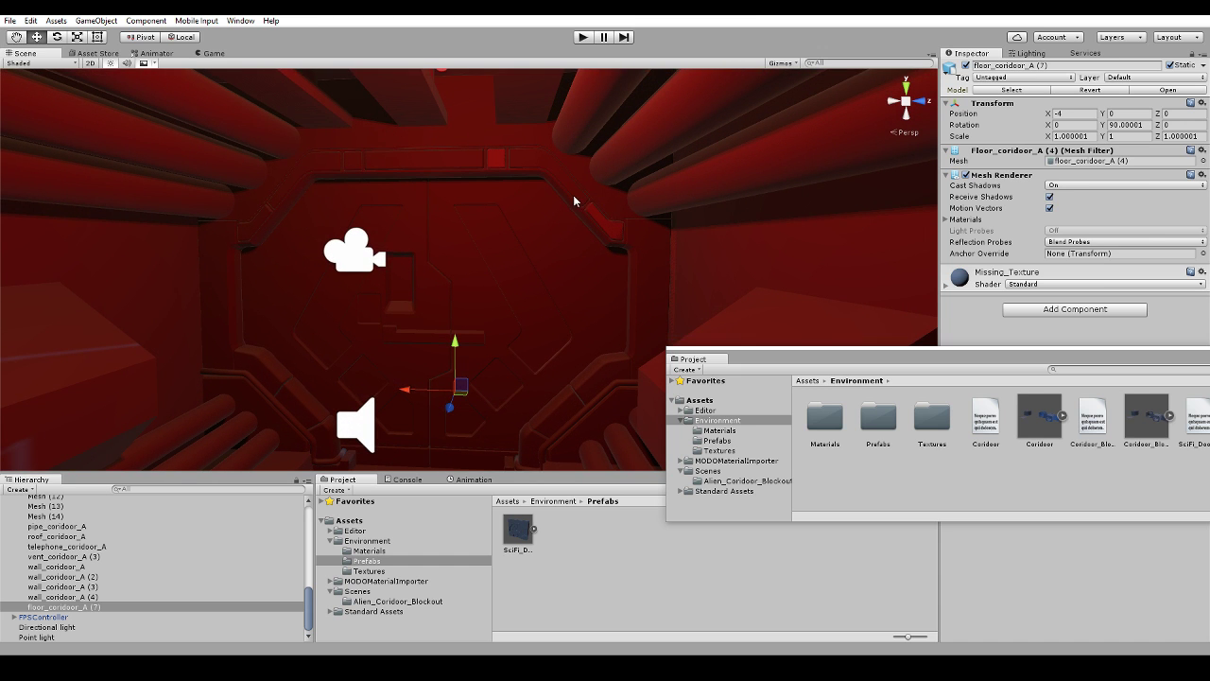
pyautogui.click(530, 241)
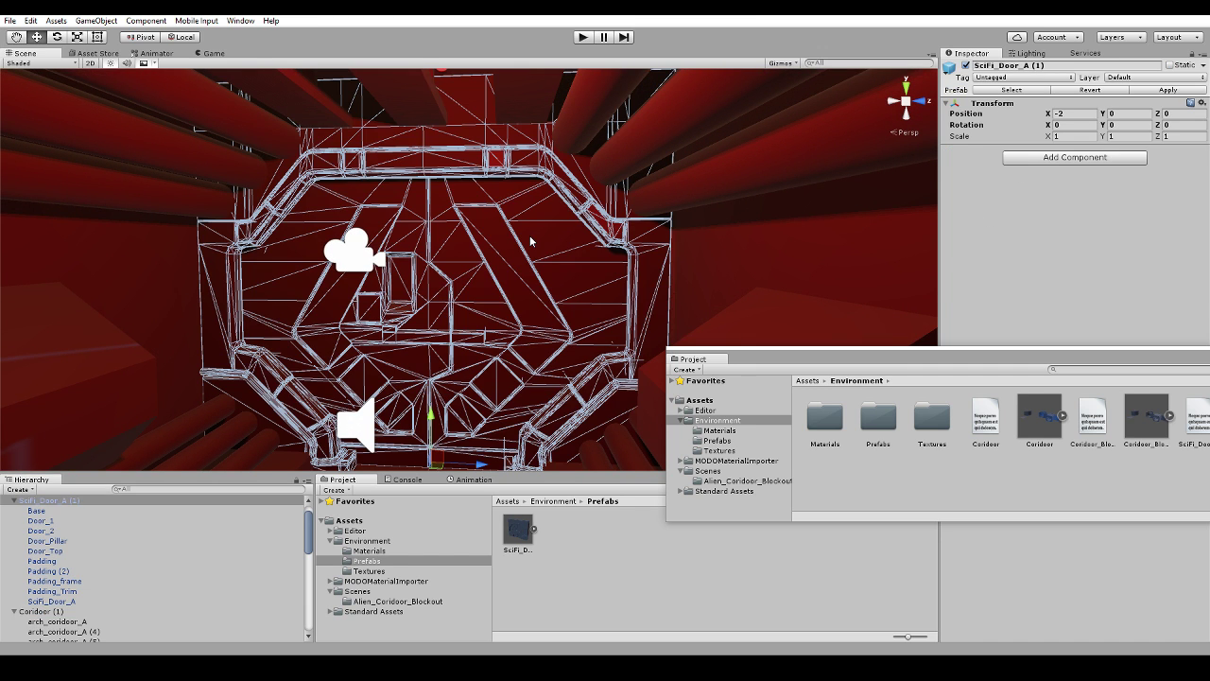
pyautogui.press('Delete')
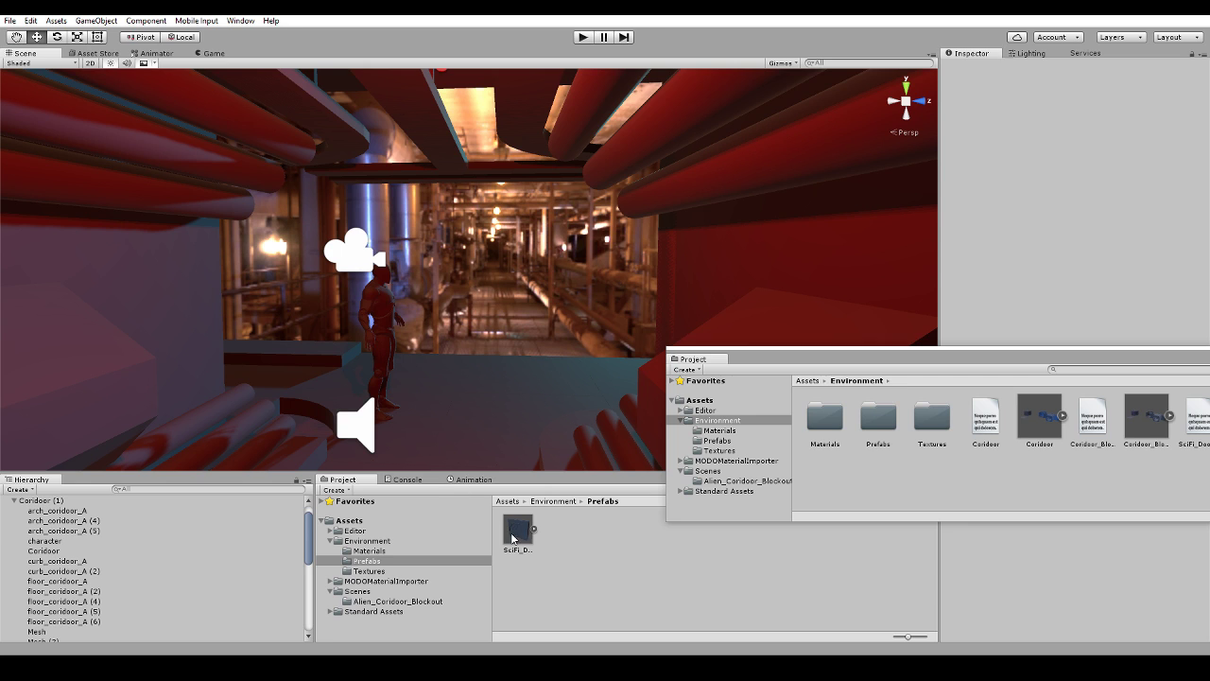
# Place the SciFi_Door_A model from the Environment folder in the corridor at position X -2.1, Y 0, Z 0.
pyautogui.click(383, 542)
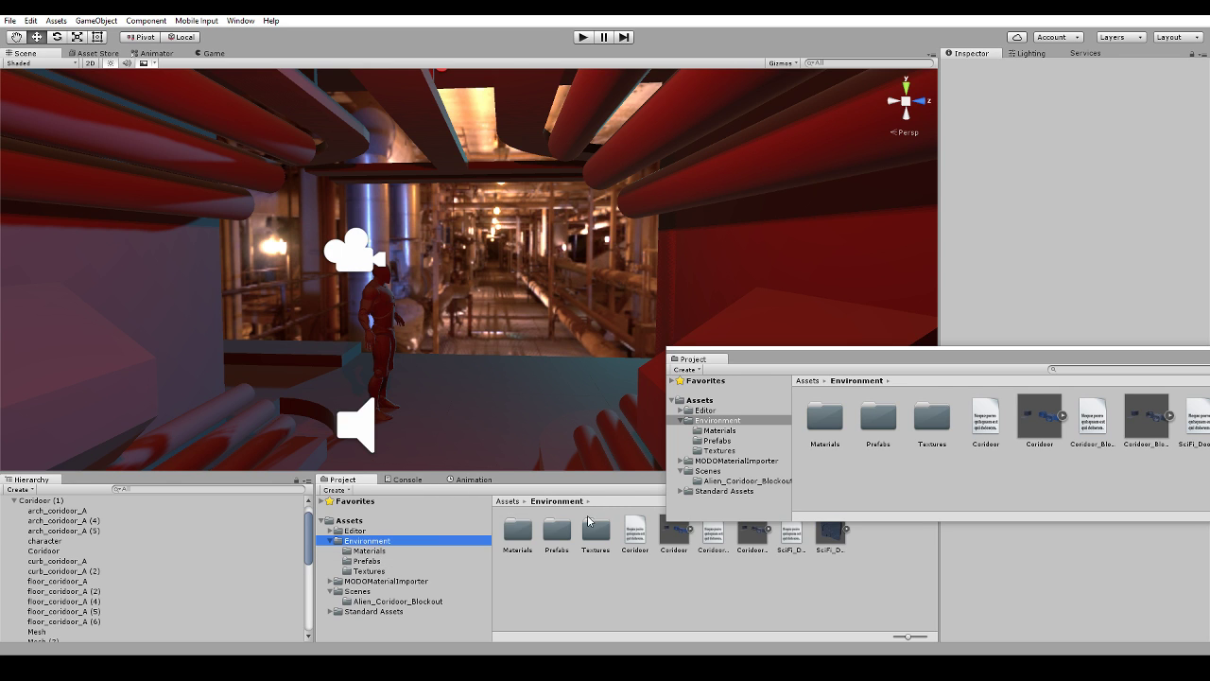
pyautogui.moveTo(838, 543); pyautogui.dragTo(482, 378)
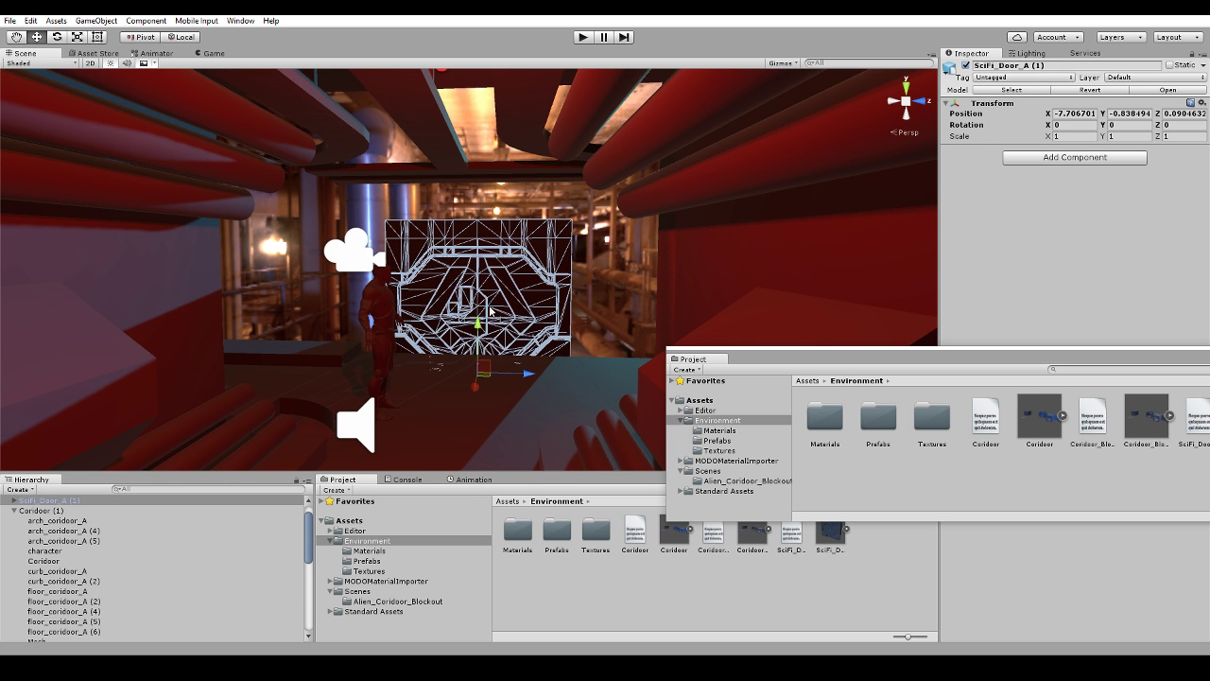
pyautogui.click(1193, 106)
pyautogui.click(1165, 120)
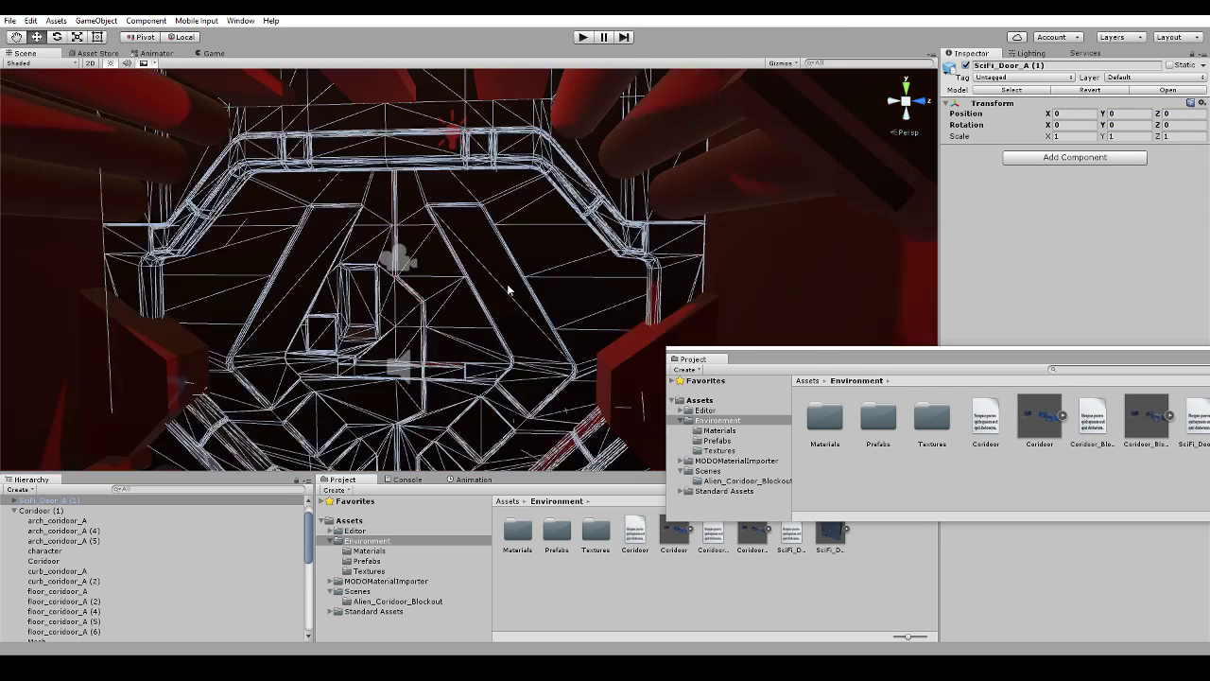
pyautogui.scroll(-5, 509, 288)
pyautogui.keyDown('alt'); pyautogui.moveTo(509, 288); pyautogui.dragTo(431, 374); pyautogui.keyUp('alt')
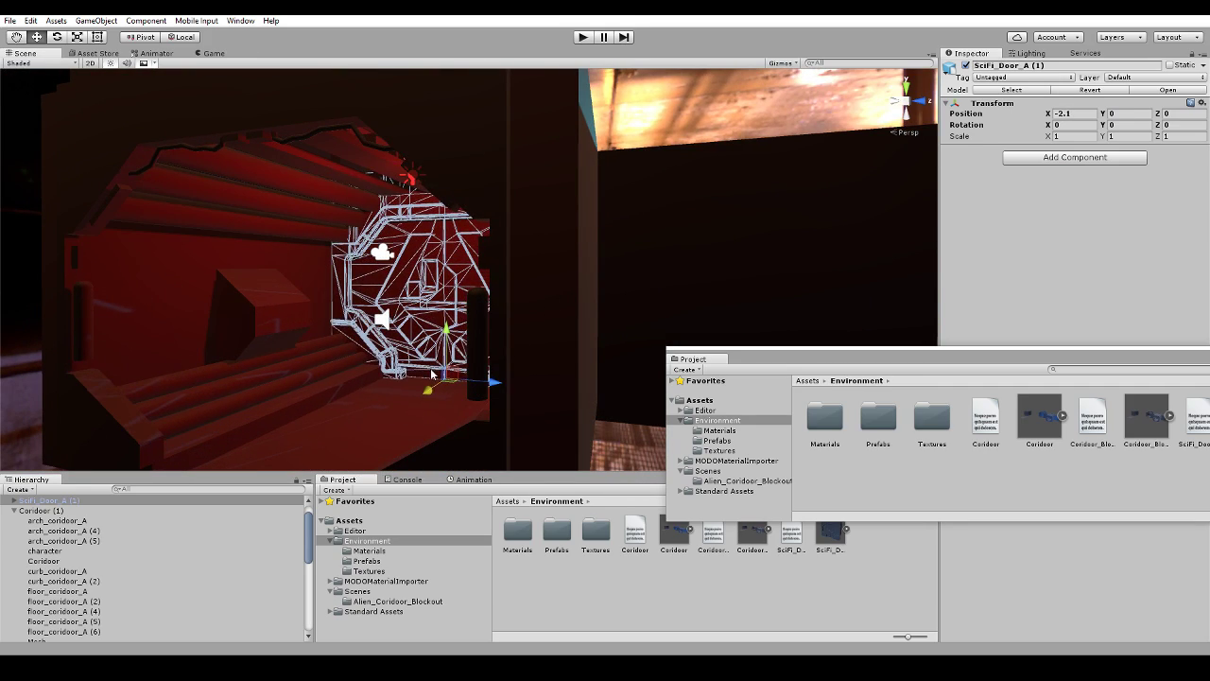
# Examine the placed door from outside and inside the corridor, and select its Padding mesh to check the blocks up close.
pyautogui.keyDown('alt'); pyautogui.moveTo(358, 356); pyautogui.dragTo(544, 355); pyautogui.keyUp('alt')
pyautogui.click(454, 442)
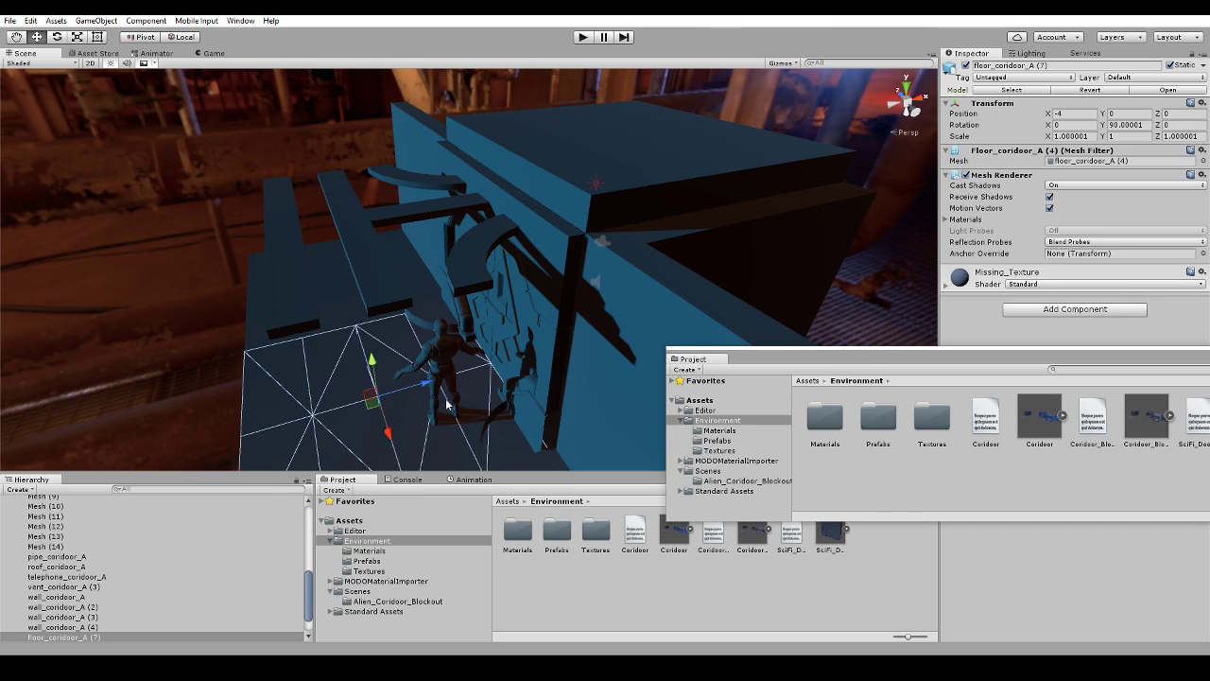
pyautogui.keyDown('alt'); pyautogui.moveTo(454, 441); pyautogui.dragTo(892, 184); pyautogui.keyUp('alt')
pyautogui.scroll(5, 503, 228)
pyautogui.scroll(4, 528, 182)
pyautogui.keyDown('alt'); pyautogui.moveTo(526, 177); pyautogui.dragTo(531, 113); pyautogui.keyUp('alt')
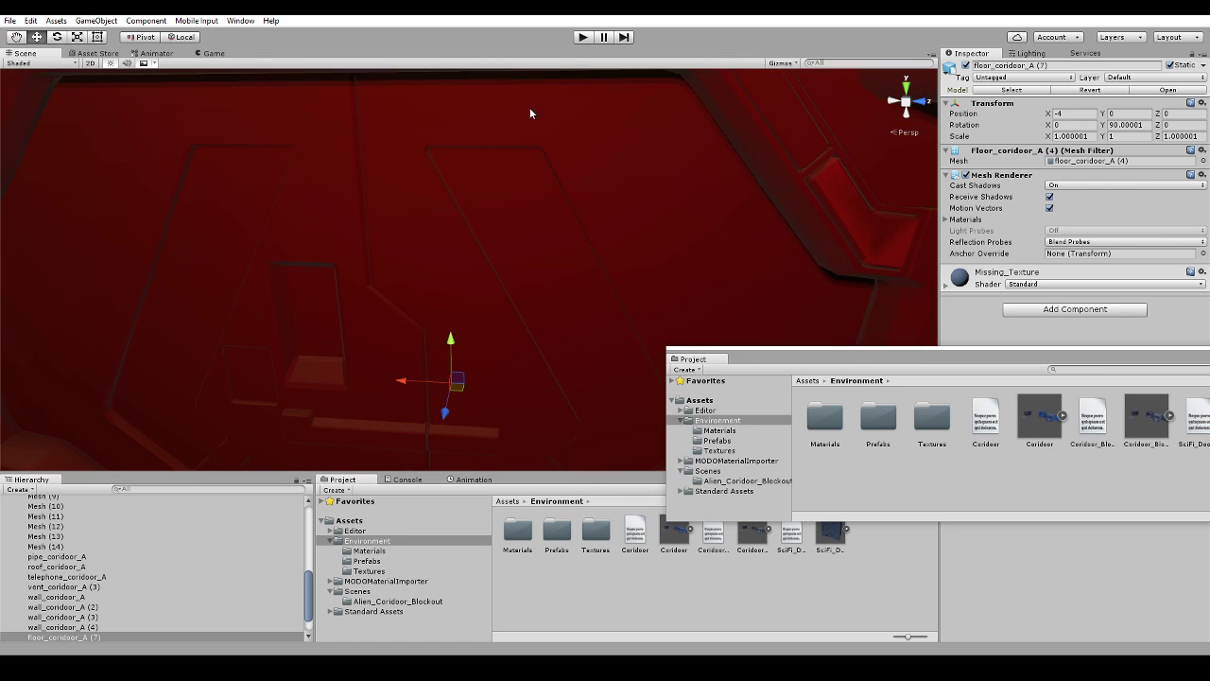
pyautogui.keyDown('alt'); pyautogui.moveTo(755, 238); pyautogui.dragTo(773, 279); pyautogui.keyUp('alt')
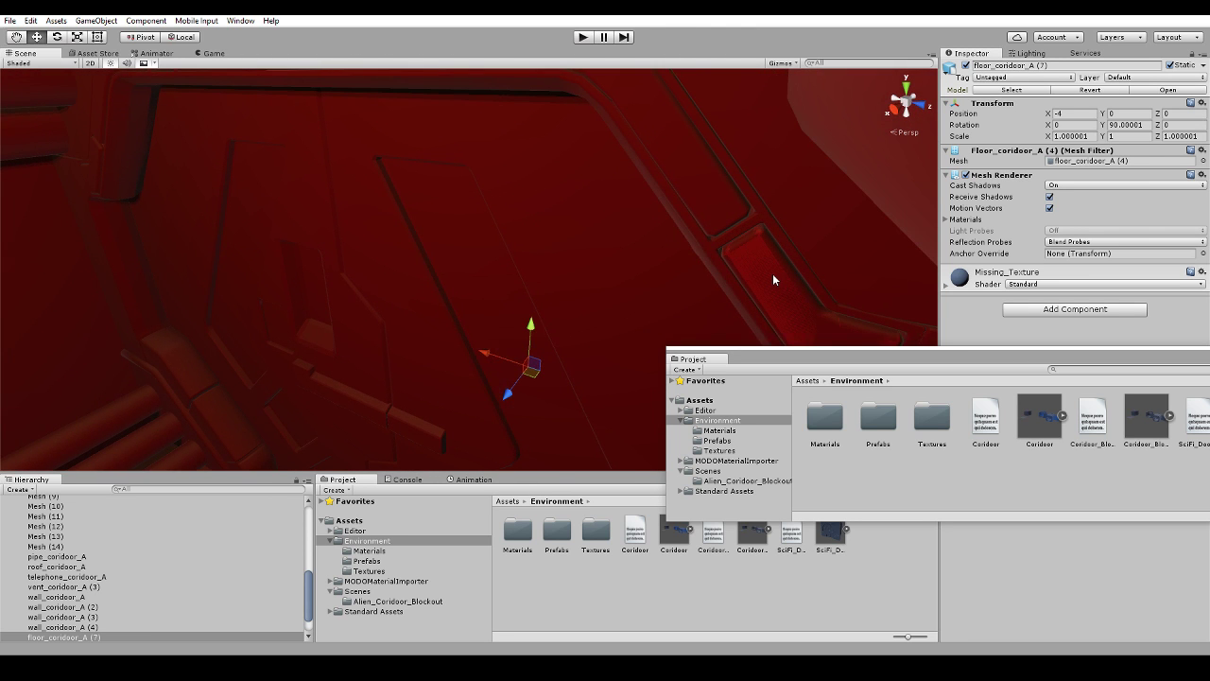
pyautogui.click(773, 275)
pyautogui.click(772, 275)
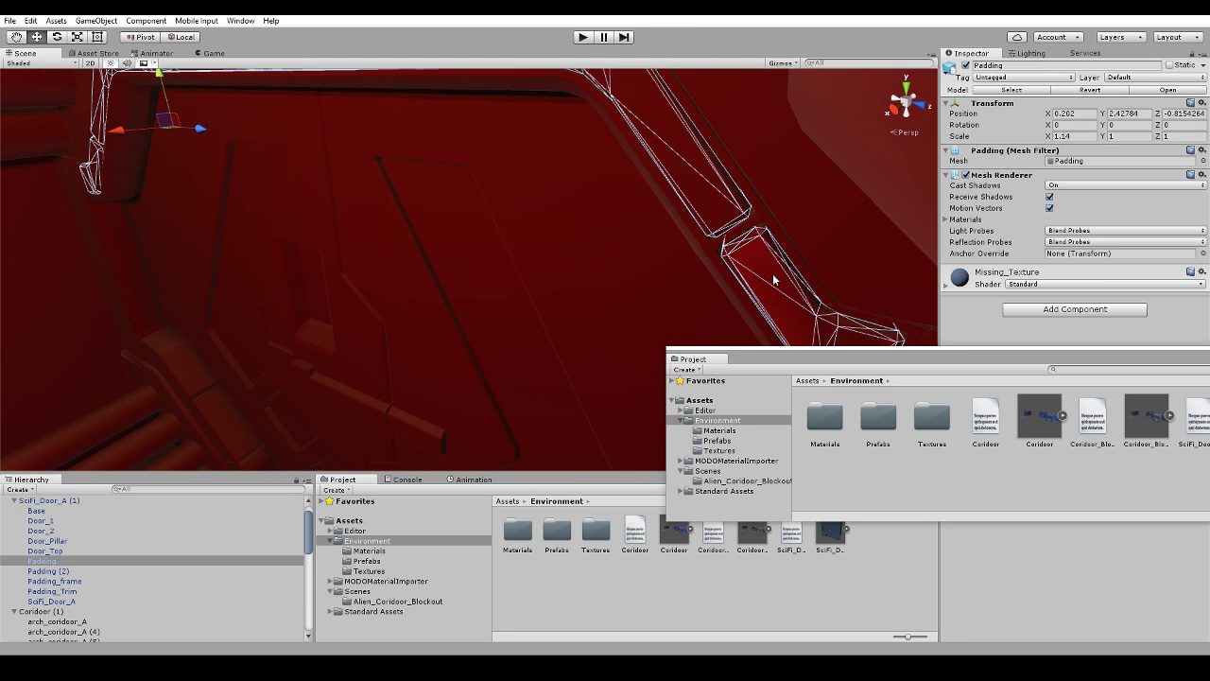
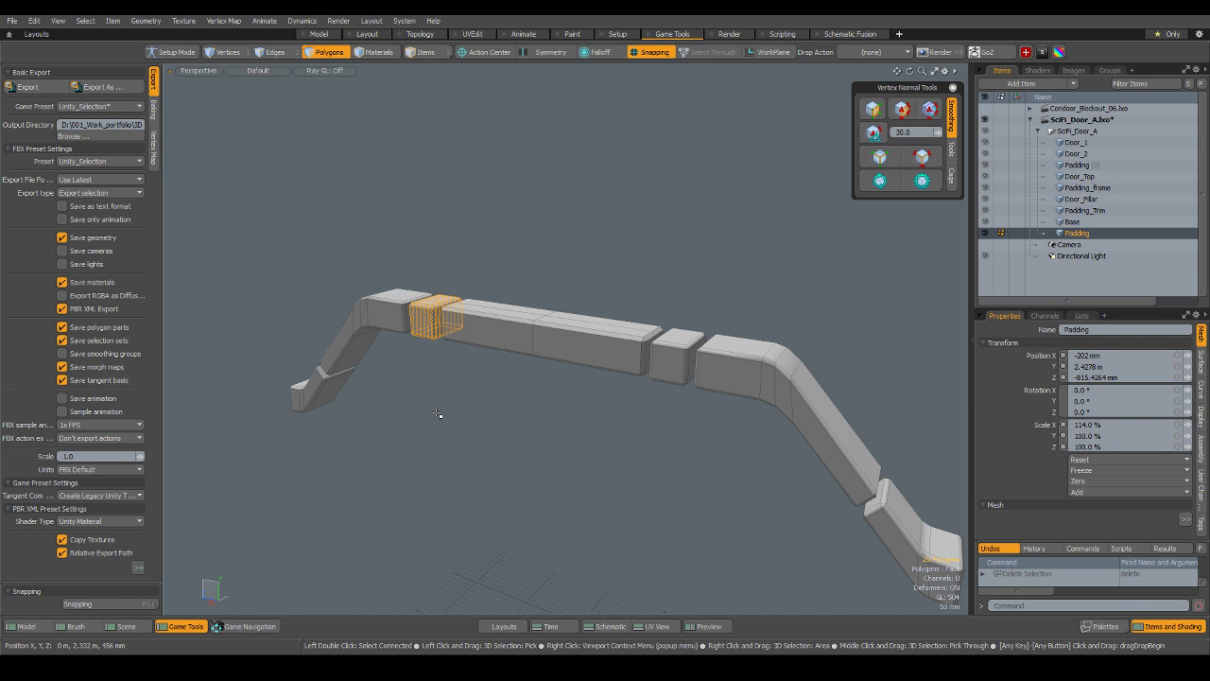
# Back in Modo, try deleting one of the short padding blocks and undo the deletion.
pyautogui.doubleClick(673, 367)
pyautogui.scroll(5, 707, 373)
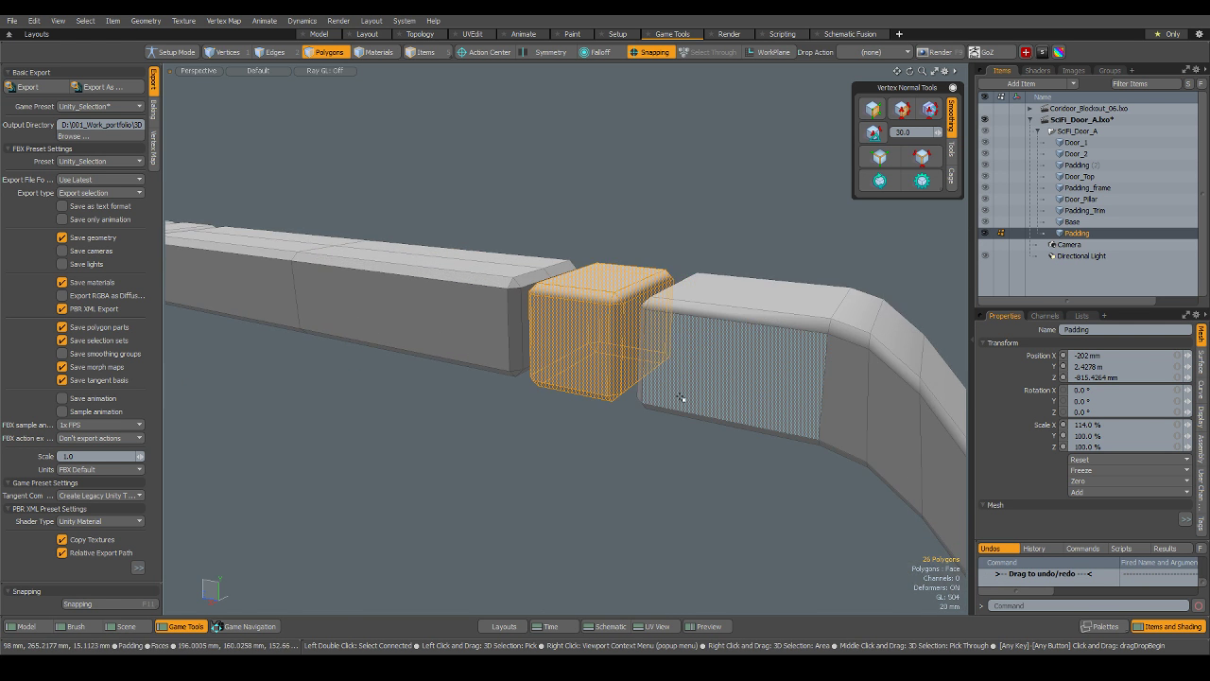
pyautogui.press('Delete')
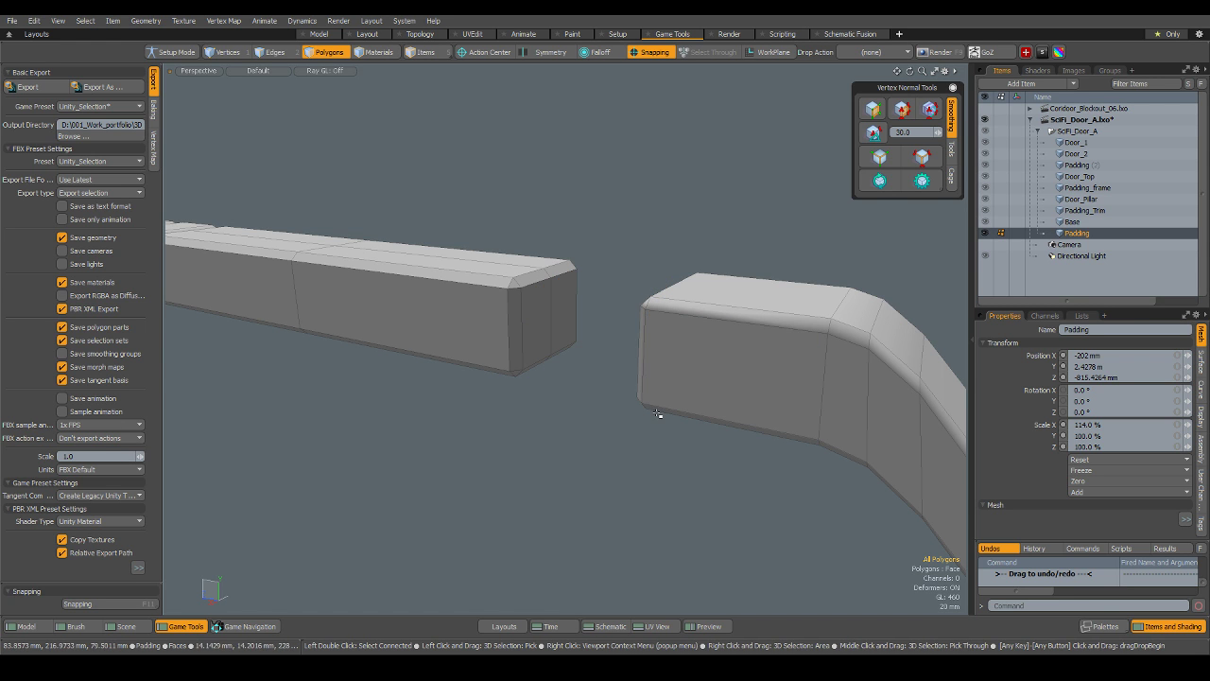
pyautogui.hotkey('ctrl', 'z')
# Select all vertices of the Padding mesh and run Merge Vertices on them.
pyautogui.keyDown('alt'); pyautogui.moveTo(676, 427); pyautogui.dragTo(419, 400); pyautogui.keyUp('alt')
pyautogui.scroll(-8, 471, 400)
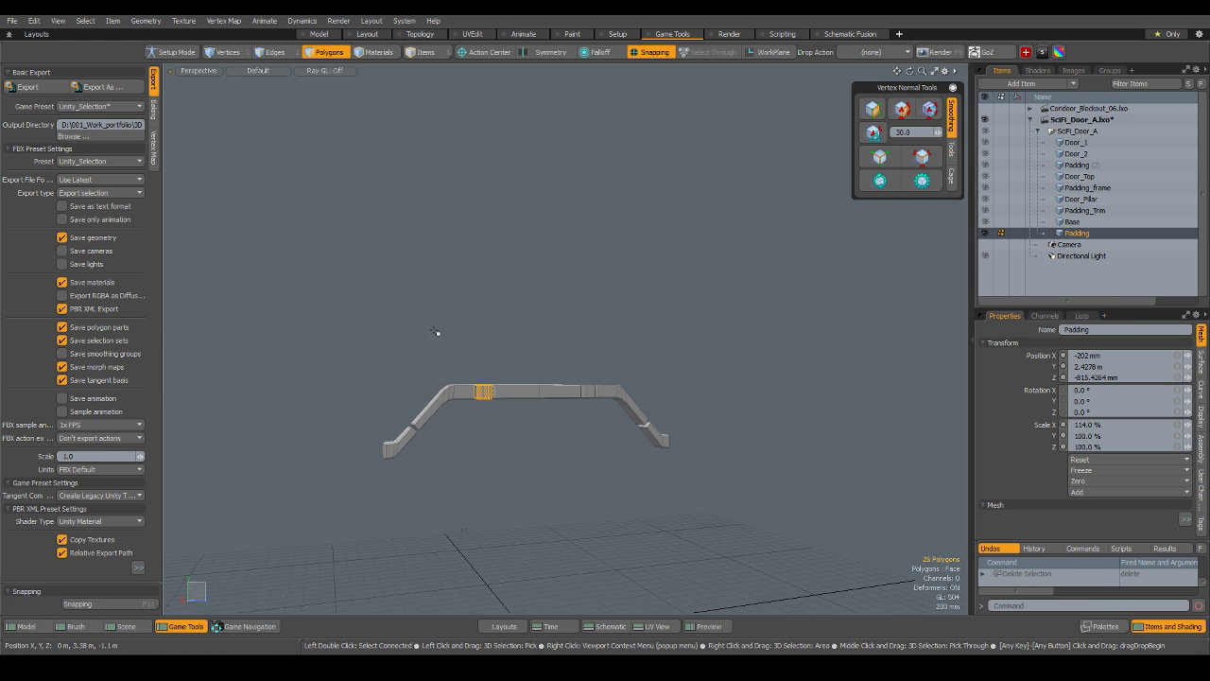
pyautogui.press('1')
pyautogui.moveTo(283, 284); pyautogui.dragTo(722, 585)
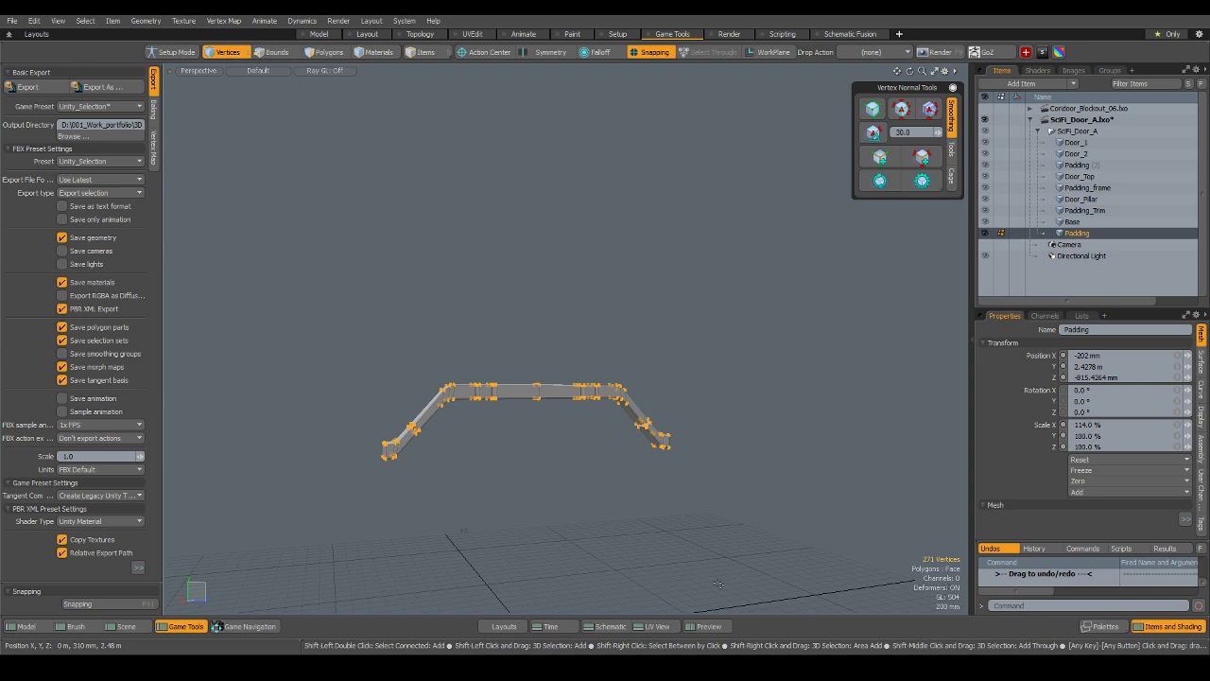
pyautogui.rightClick(716, 613)
pyautogui.click(717, 600)
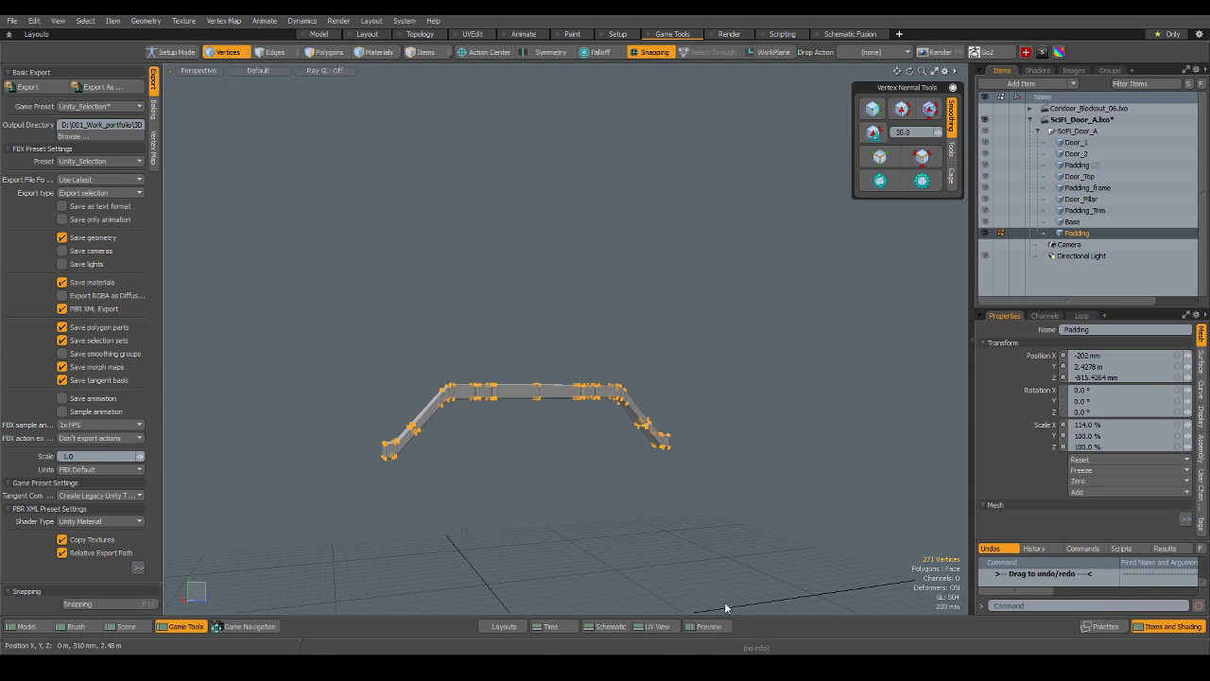
pyautogui.click(625, 262)
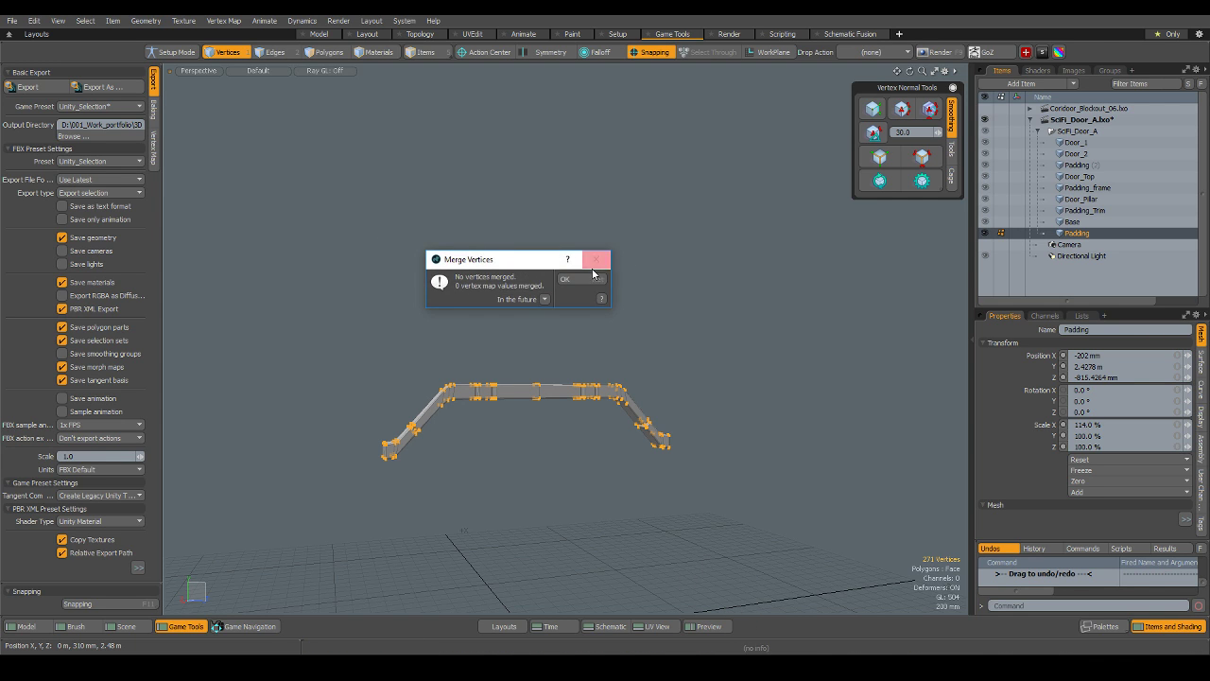
pyautogui.click(595, 261)
# Deselect the Padding mesh, unhide all other door parts and select the SciFi_Door_A group with its children.
pyautogui.scroll(5, 555, 399)
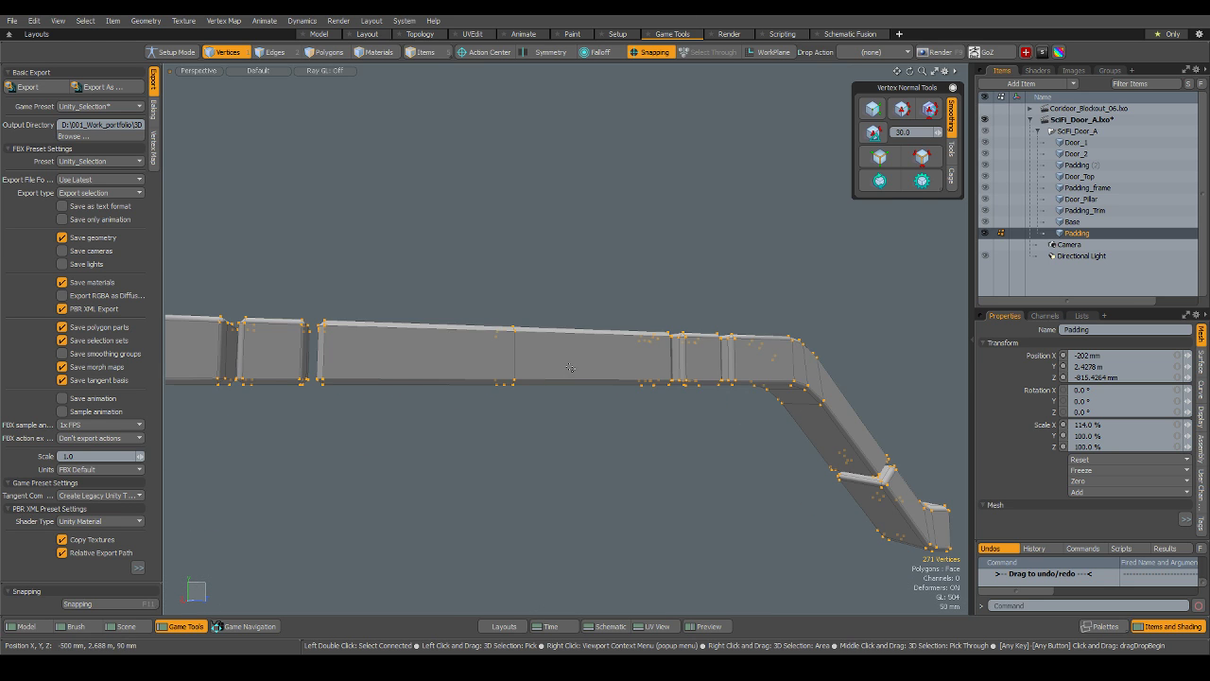
pyautogui.press('5')
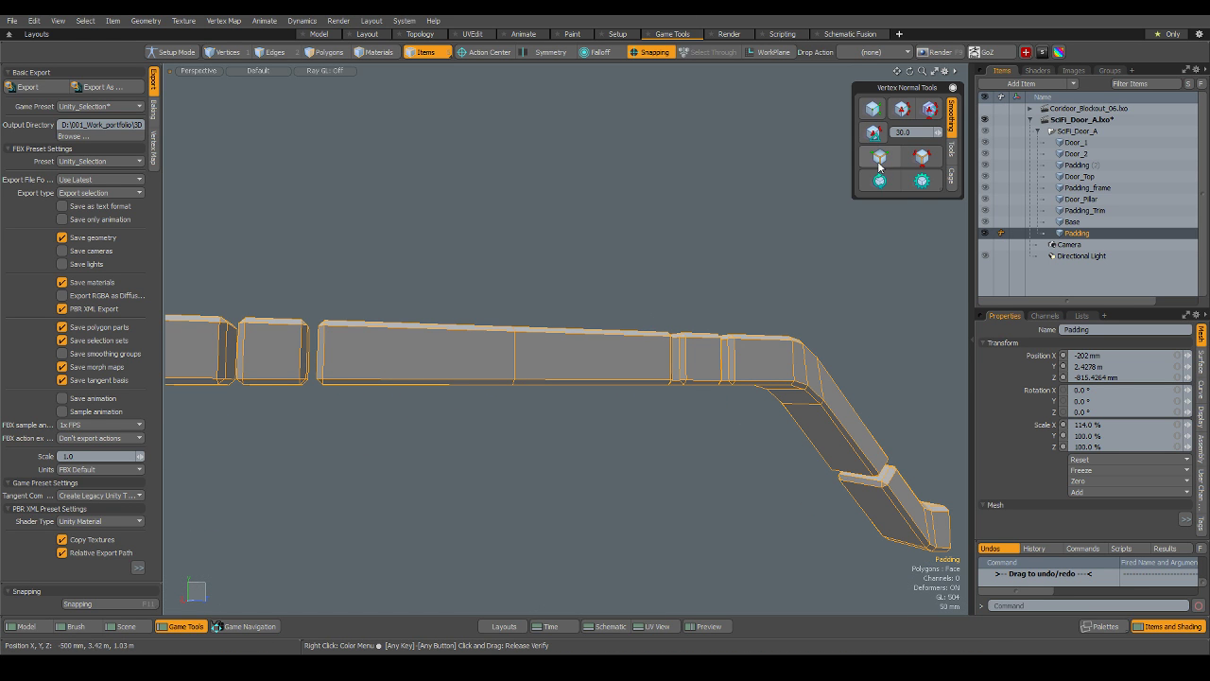
pyautogui.click(713, 184)
pyautogui.scroll(-4, 507, 321)
pyautogui.keyDown('alt'); pyautogui.moveTo(507, 321); pyautogui.dragTo(437, 341); pyautogui.keyUp('alt')
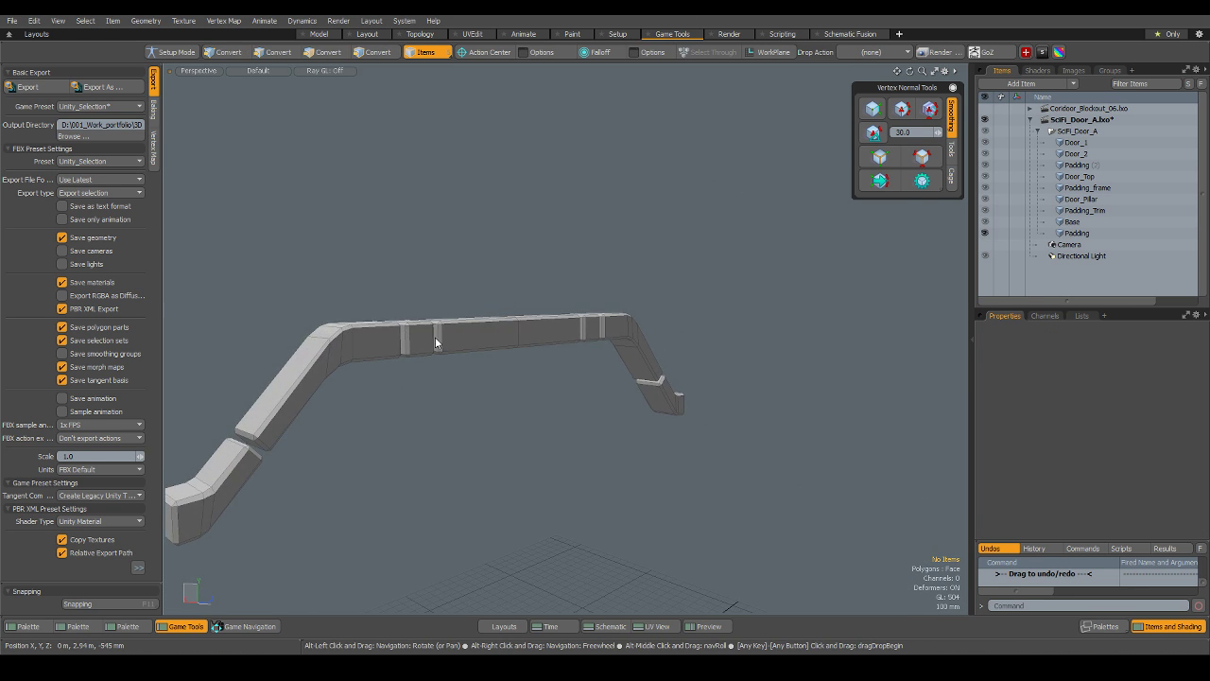
pyautogui.scroll(-4, 499, 335)
pyautogui.press('u')
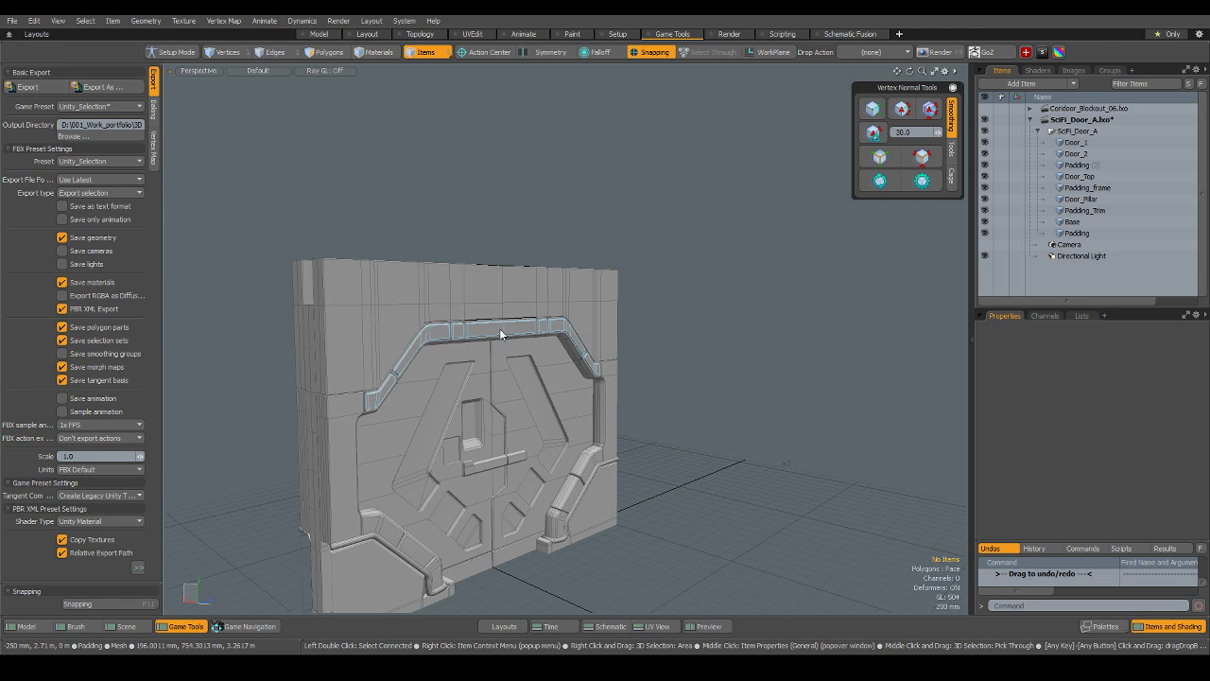
pyautogui.click(1097, 133)
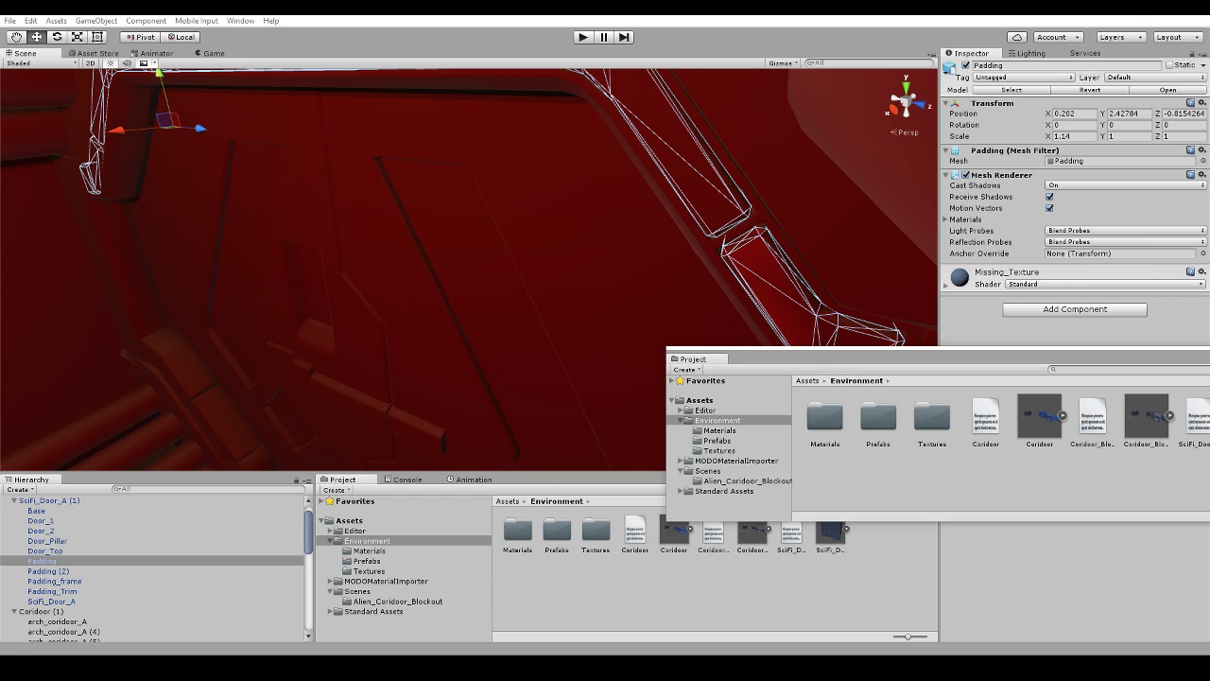
# Switch to Unity and examine the door and its padding from inside and outside the corridor.
pyautogui.click(566, 383)
pyautogui.moveTo(562, 380)
pyautogui.keyDown('alt'); pyautogui.mouseDown()
pyautogui.moveTo(562, 351)
pyautogui.moveTo(551, 368)
pyautogui.mouseUp(); pyautogui.keyUp('alt')
pyautogui.click(440, 438)
pyautogui.scroll(-4, 473, 396)
pyautogui.keyDown('alt'); pyautogui.moveTo(473, 402); pyautogui.dragTo(612, 413); pyautogui.keyUp('alt')
pyautogui.scroll(-2, 423, 331)
pyautogui.click(612, 412)
pyautogui.keyDown('alt'); pyautogui.moveTo(438, 434); pyautogui.dragTo(509, 481); pyautogui.keyUp('alt')
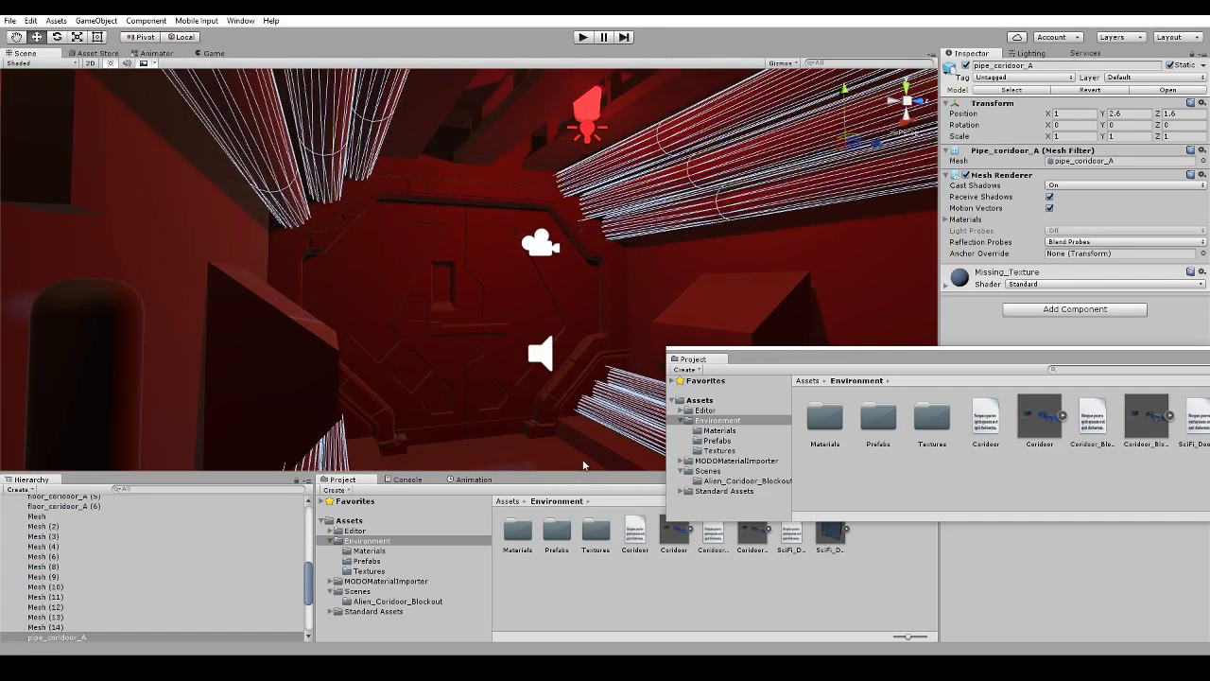
pyautogui.click(583, 465)
pyautogui.keyDown('alt'); pyautogui.moveTo(583, 465); pyautogui.dragTo(547, 128); pyautogui.keyUp('alt')
pyautogui.scroll(-5, 476, 345)
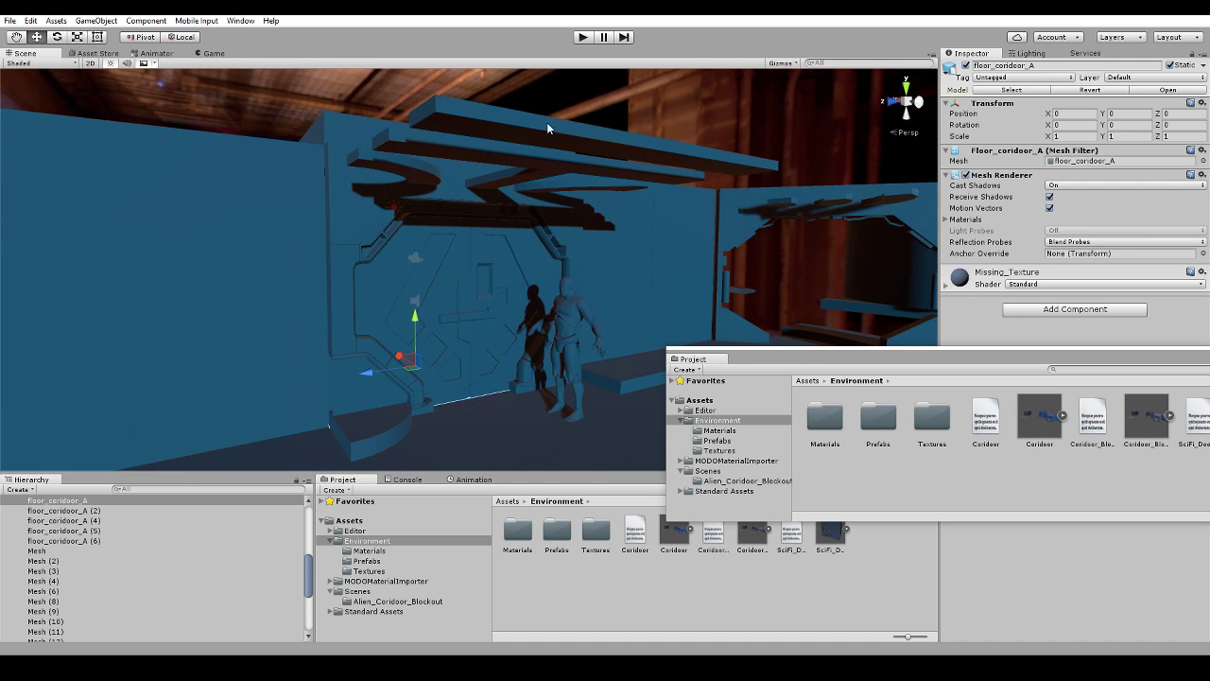
# Delete the ceiling beam mesh in front of the door's upper edge and inspect the uncovered door frame.
pyautogui.click(543, 163)
pyautogui.press('Delete')
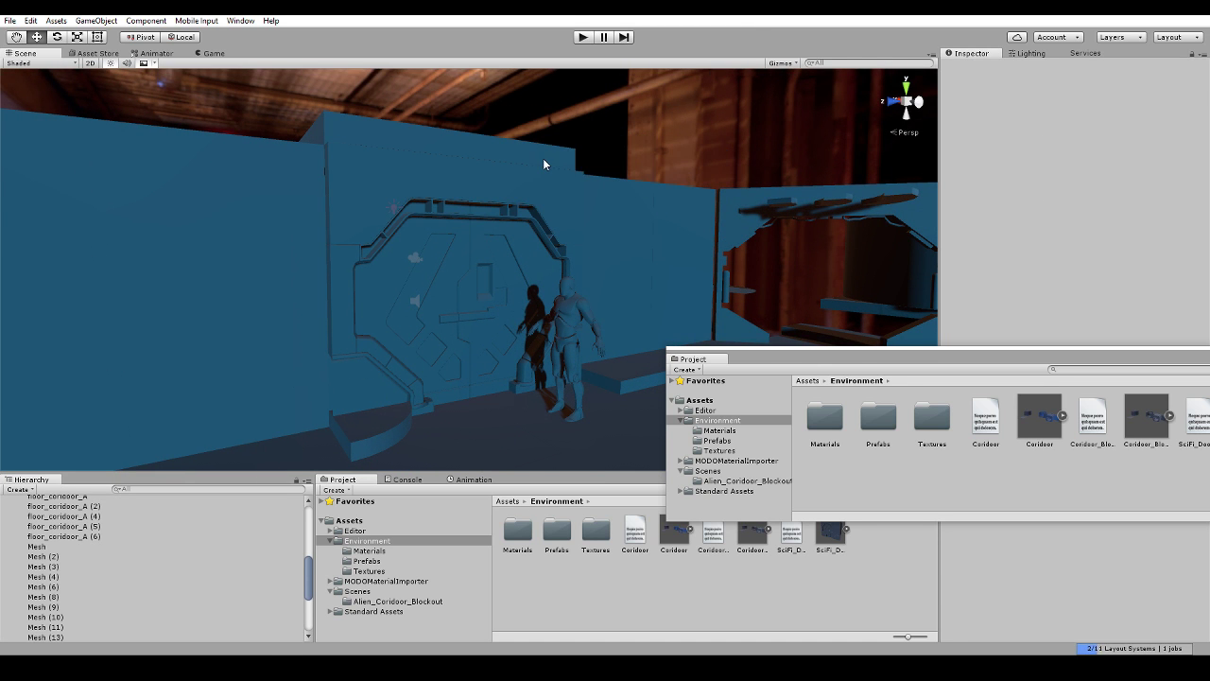
pyautogui.keyDown('alt'); pyautogui.moveTo(544, 162); pyautogui.dragTo(648, 248); pyautogui.keyUp('alt')
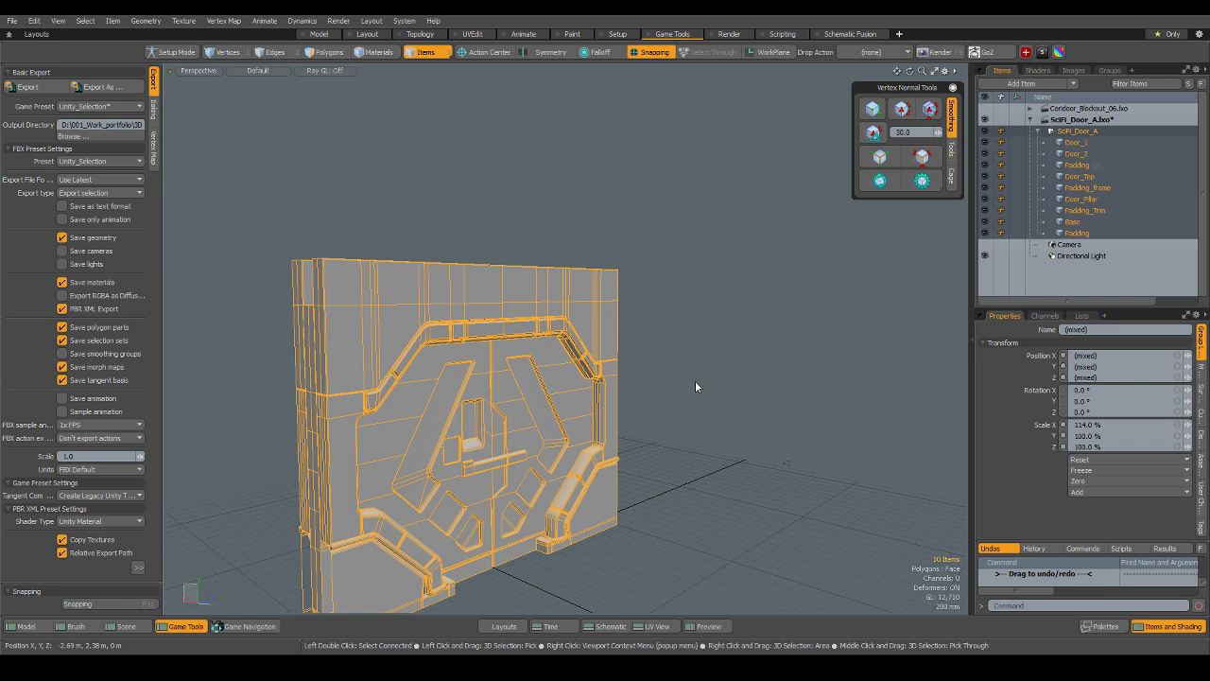
# Try to mirror the selected block polygons of the upper Padding mesh across the door.
pyautogui.click(695, 380)
pyautogui.keyDown('alt'); pyautogui.moveTo(405, 410); pyautogui.dragTo(437, 392); pyautogui.keyUp('alt')
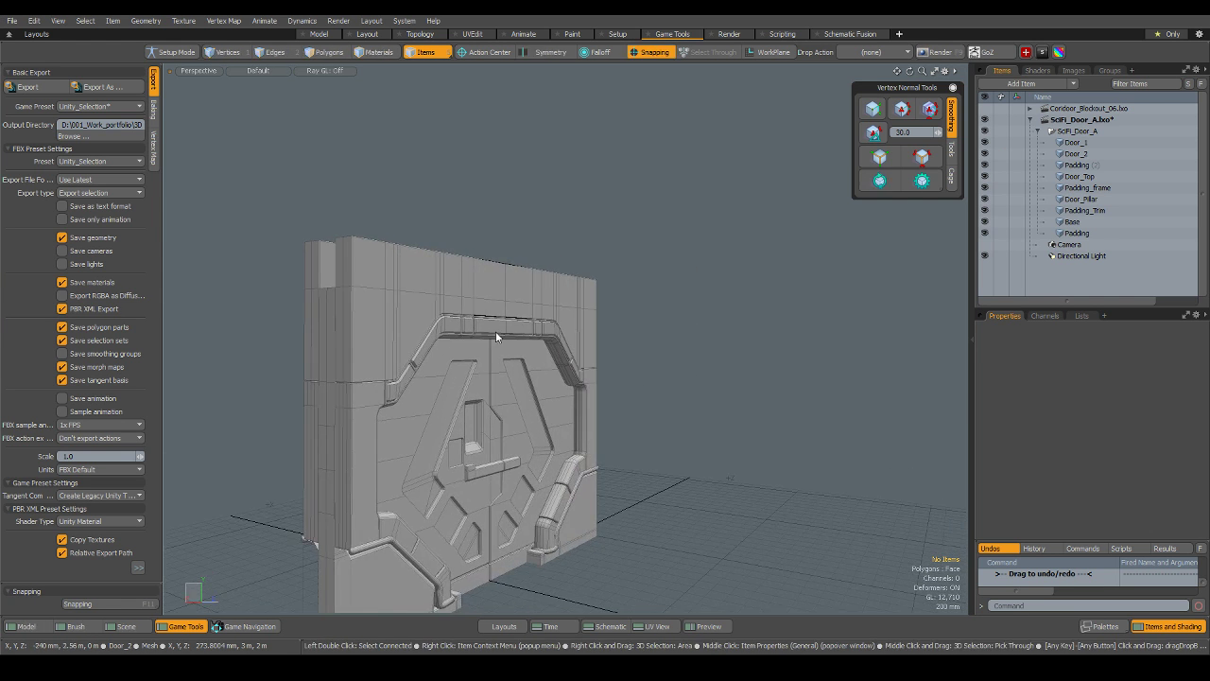
pyautogui.click(493, 332)
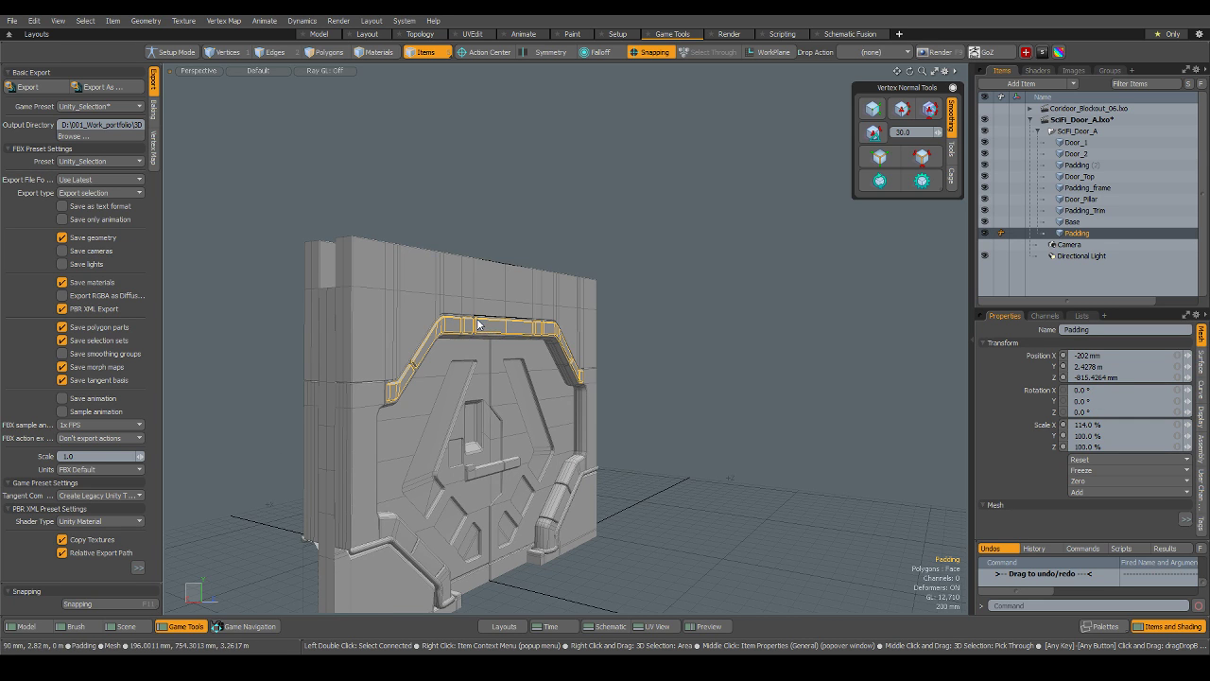
pyautogui.rightClick(458, 313)
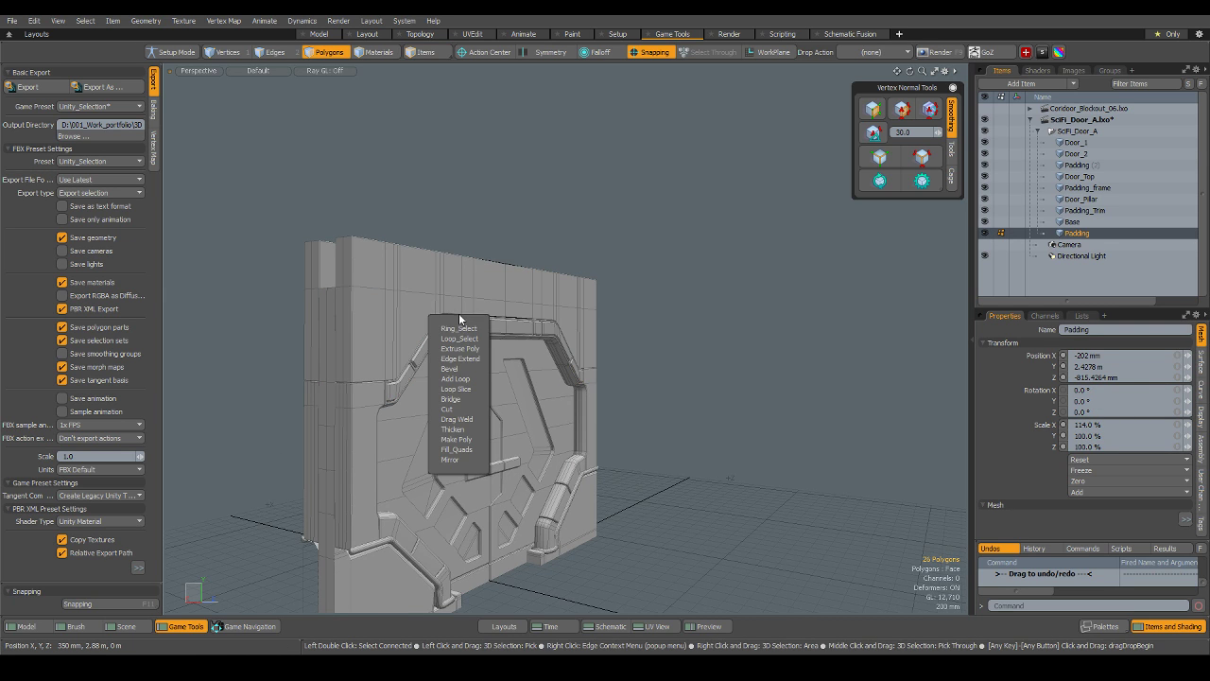
pyautogui.click(458, 464)
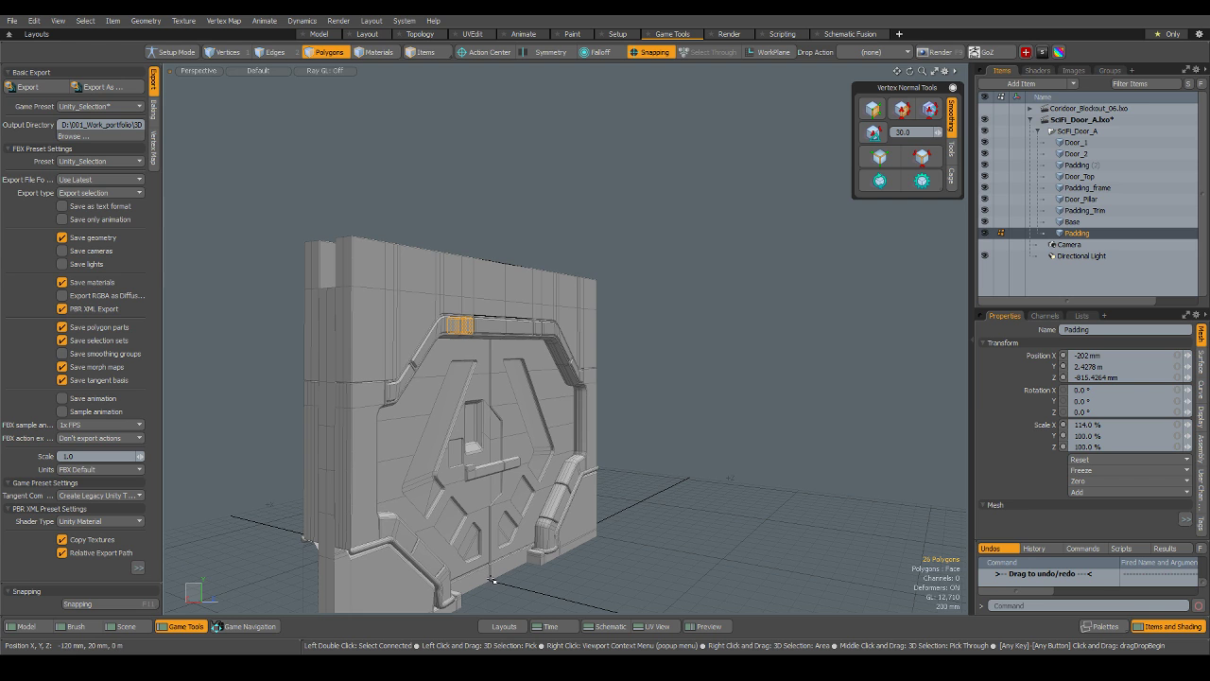
pyautogui.keyDown('alt'); pyautogui.moveTo(493, 580); pyautogui.dragTo(457, 351); pyautogui.keyUp('alt')
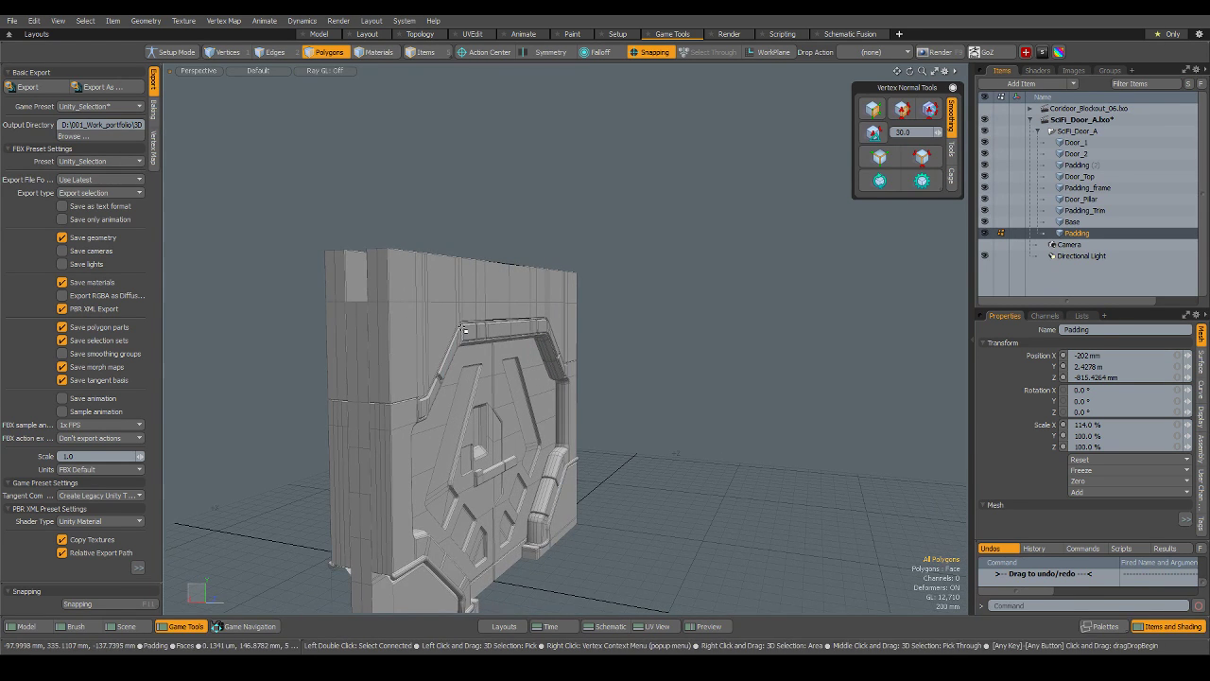
pyautogui.press('5')
pyautogui.click(616, 350)
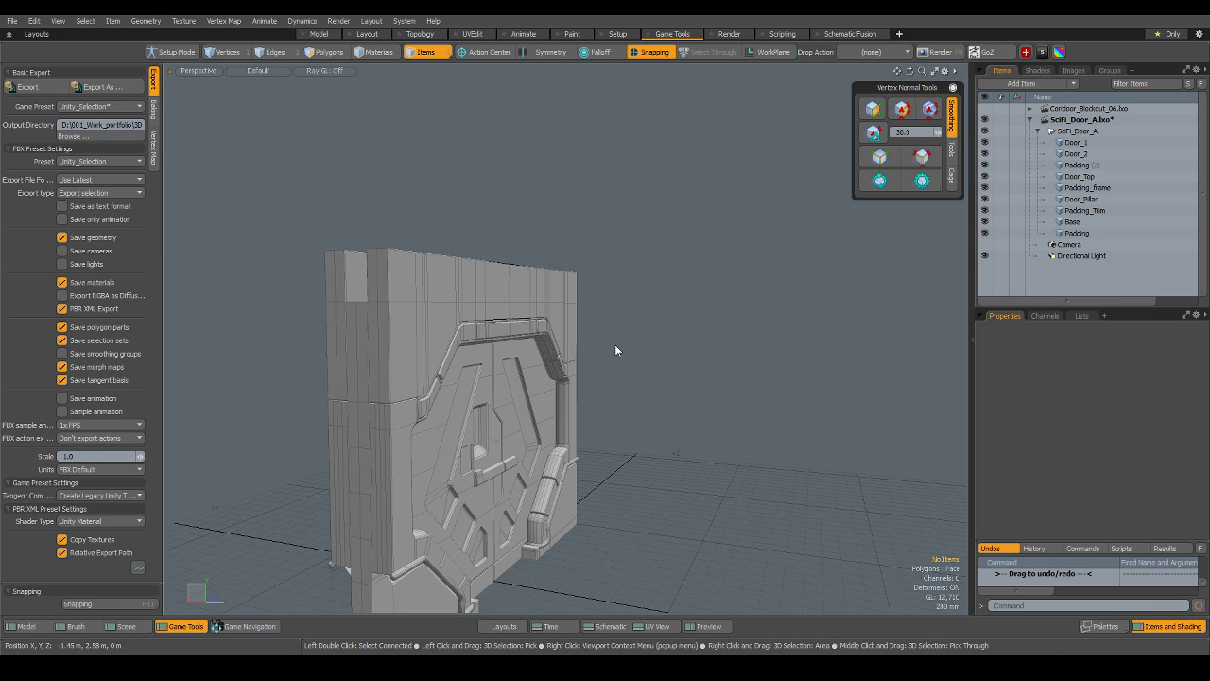
# Mirror all polygons of the upper Padding mesh onto the opposite face of the door.
pyautogui.press('3')
pyautogui.rightClick(610, 355)
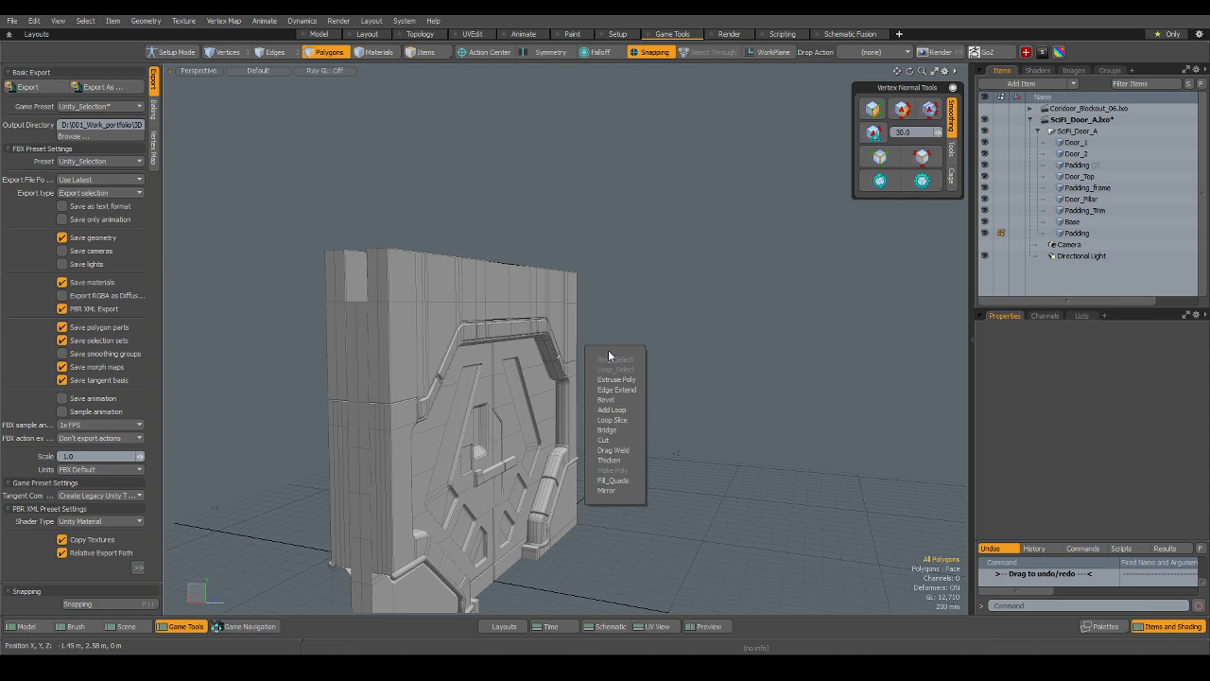
pyautogui.click(621, 490)
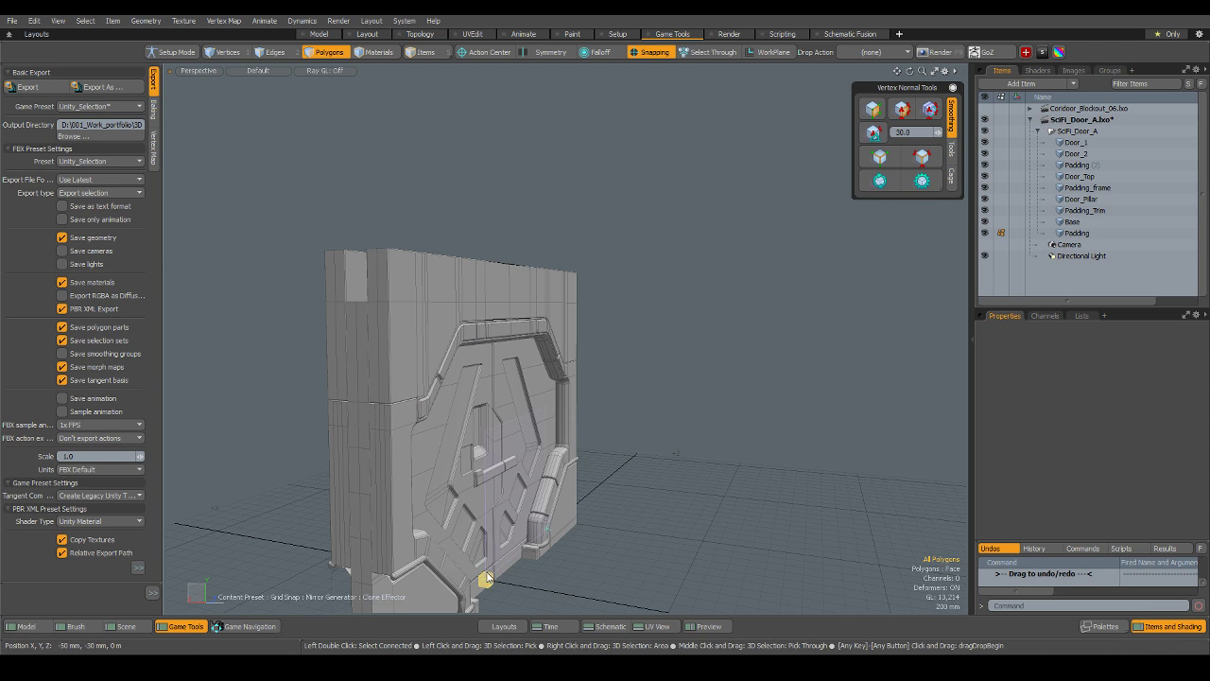
pyautogui.keyDown('alt'); pyautogui.moveTo(490, 582); pyautogui.dragTo(605, 455); pyautogui.keyUp('alt')
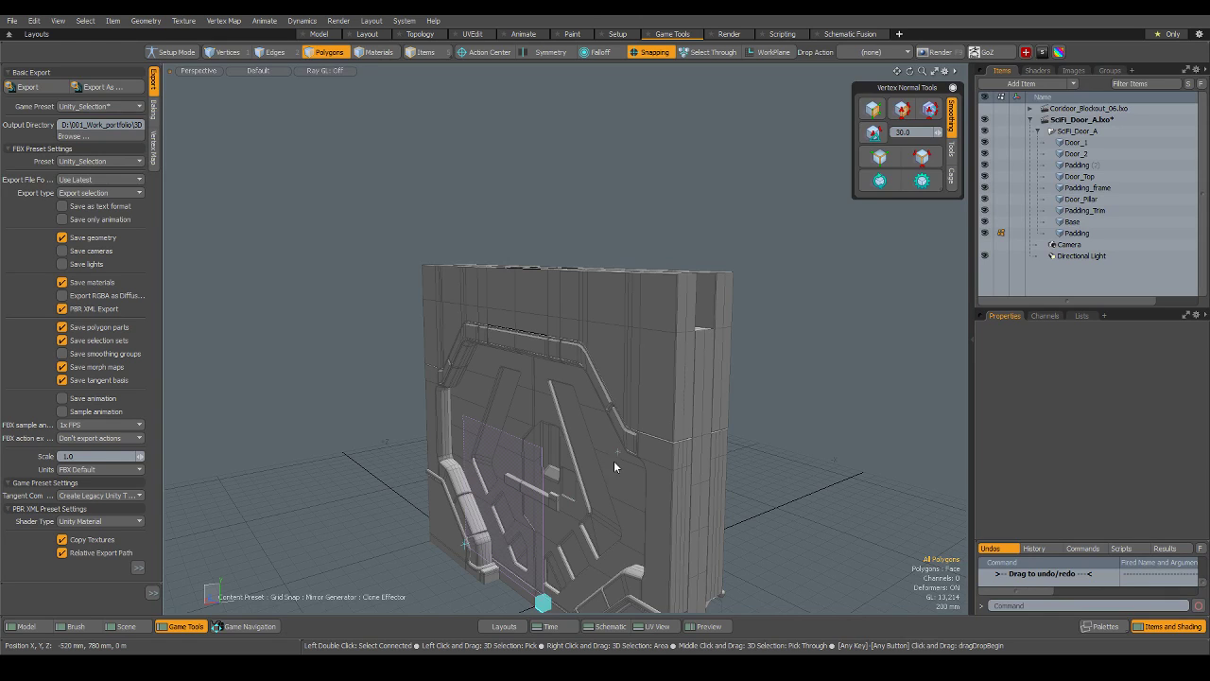
# Select the SciFi_Door_A group with its children and export the selection.
pyautogui.press('5')
pyautogui.doubleClick(1078, 132)
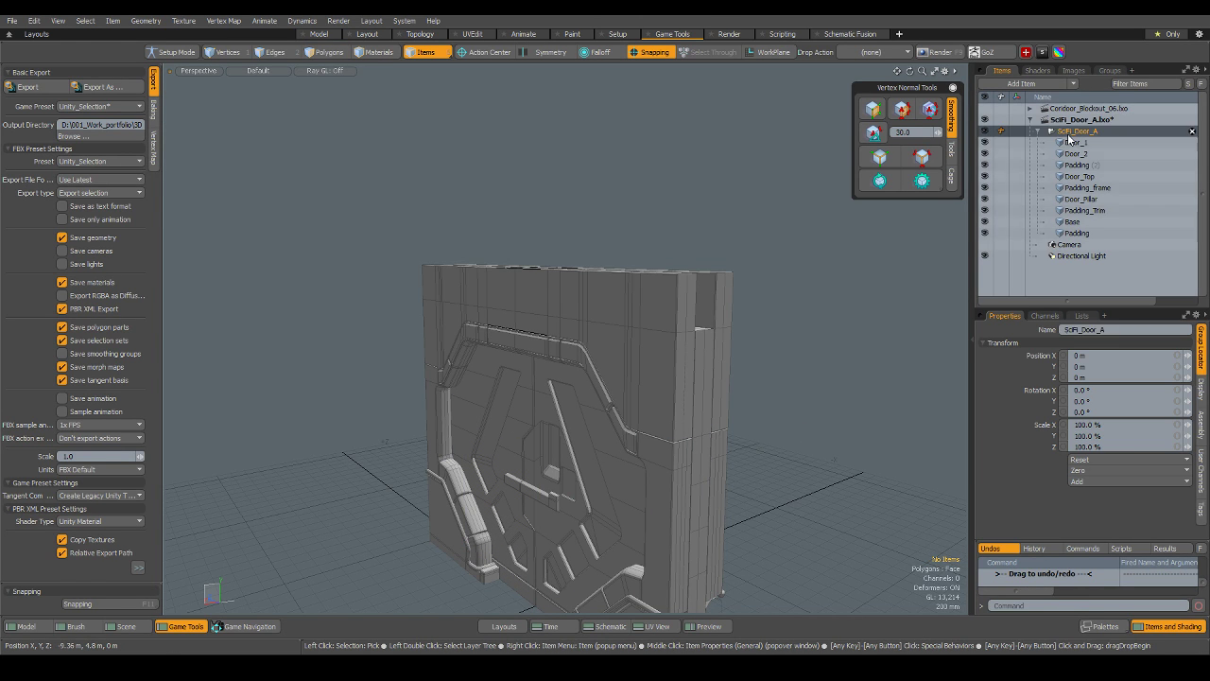
pyautogui.click(48, 88)
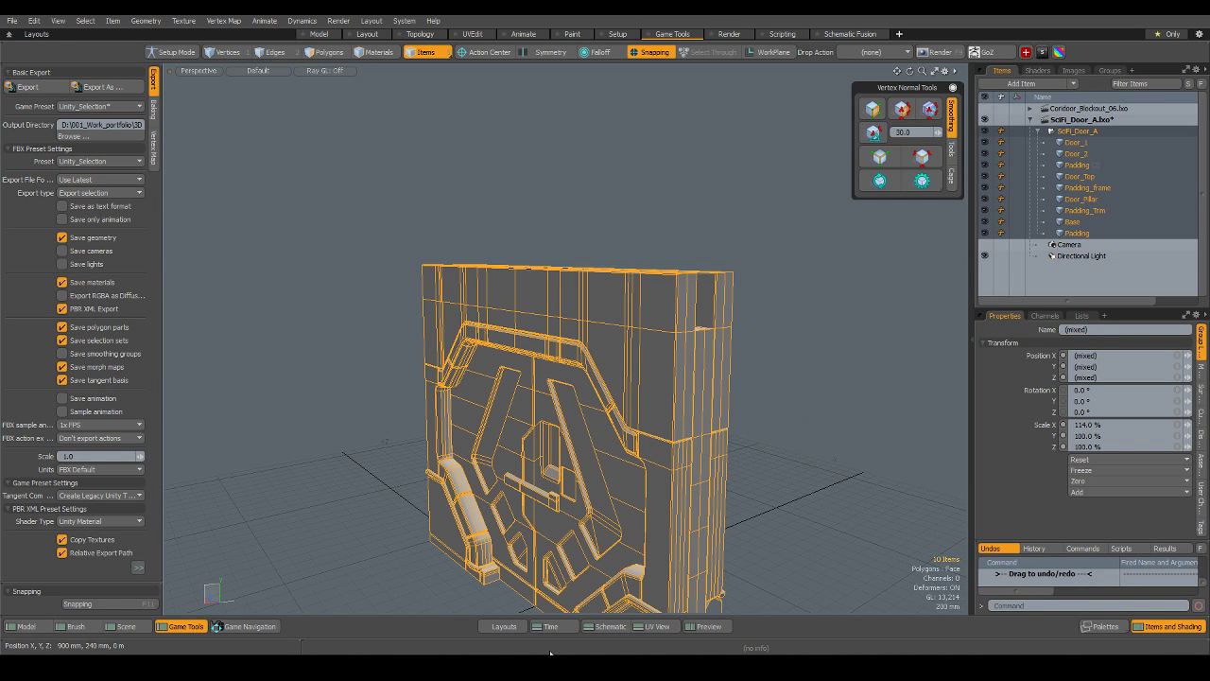
# Switch to Unity and examine the updated door and its mirrored padding from both sides of the corridor.
pyautogui.hotkey('alt', 'Tab')
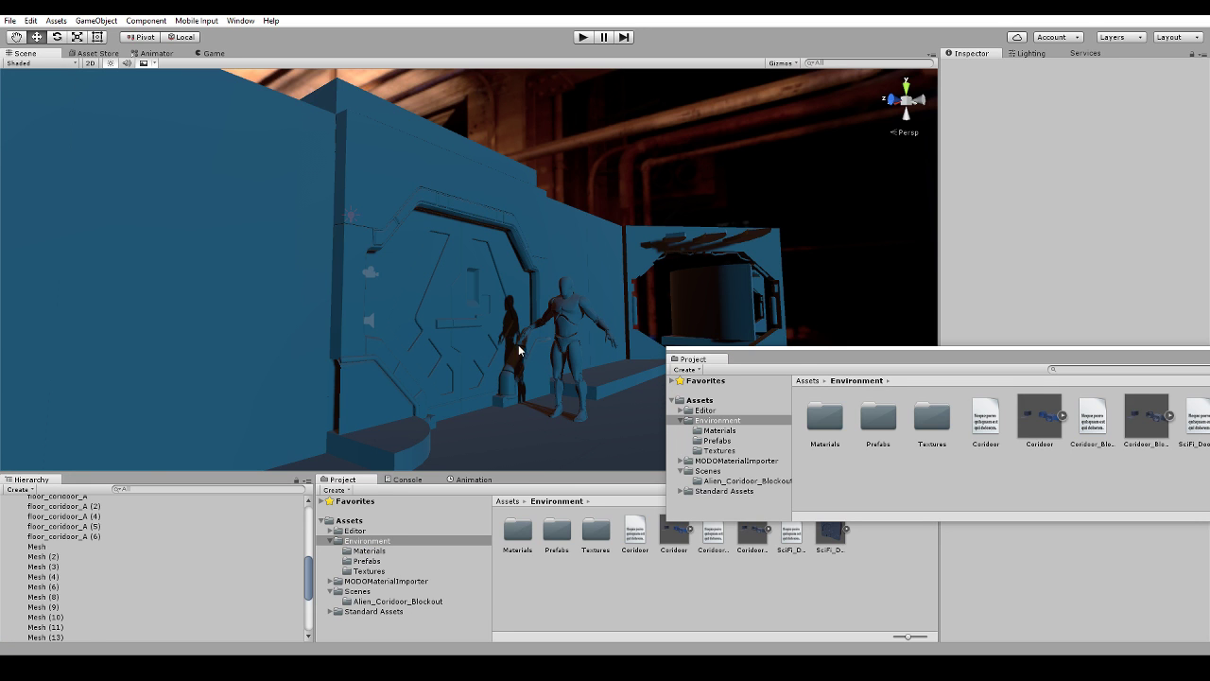
pyautogui.click(511, 445)
pyautogui.keyDown('alt'); pyautogui.moveTo(533, 349); pyautogui.dragTo(650, 319); pyautogui.keyUp('alt')
pyautogui.click(557, 294)
pyautogui.click(592, 357)
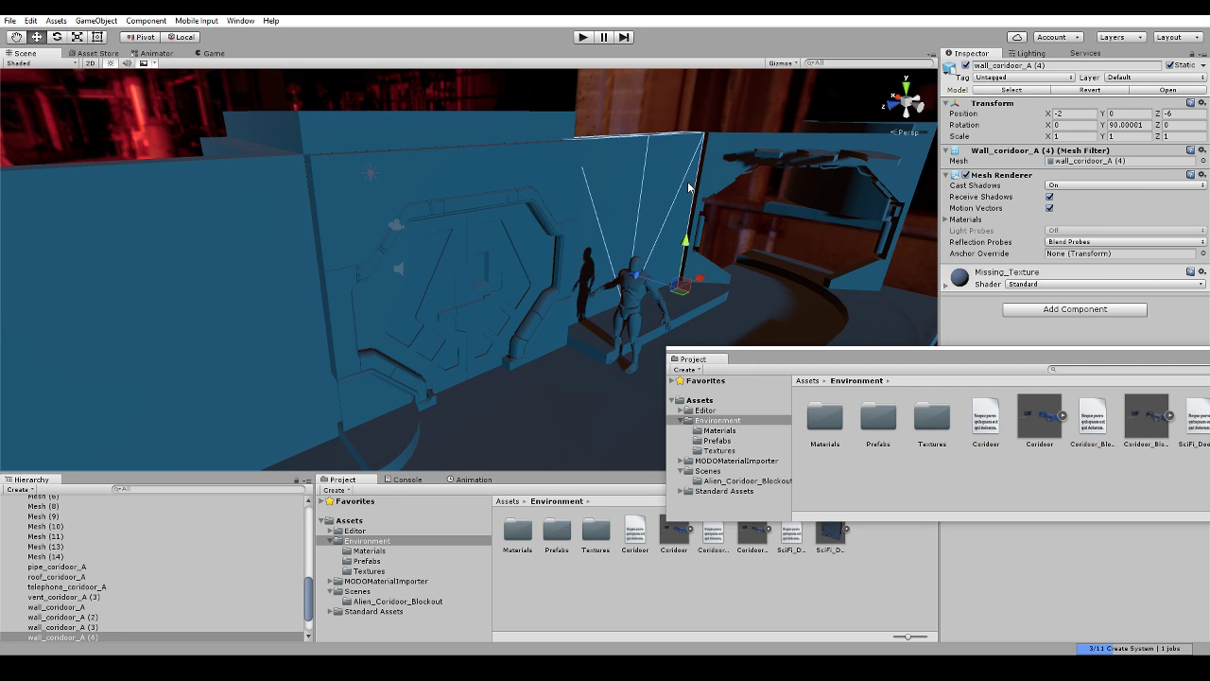
pyautogui.keyDown('alt'); pyautogui.moveTo(592, 356); pyautogui.dragTo(238, 315); pyautogui.keyUp('alt')
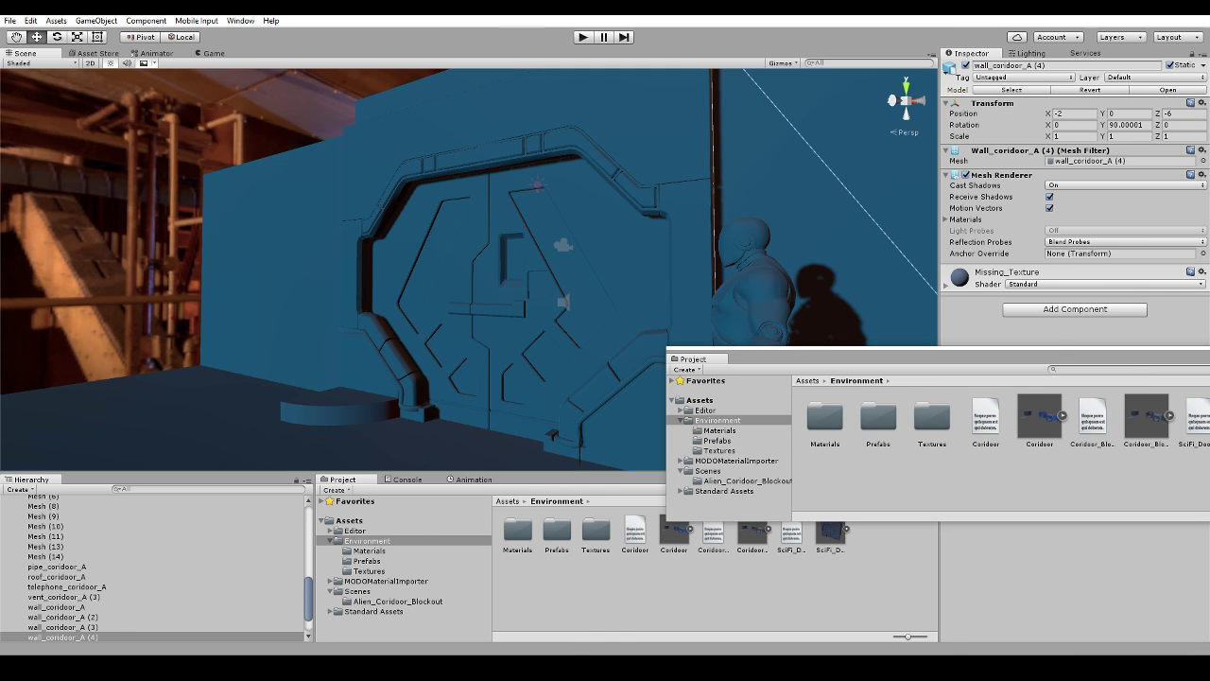
# Switch back to Modo, isolate the Door_2 mesh and examine its edges and base for open geometry.
pyautogui.hotkey('alt', 'Tab')
pyautogui.click(781, 465)
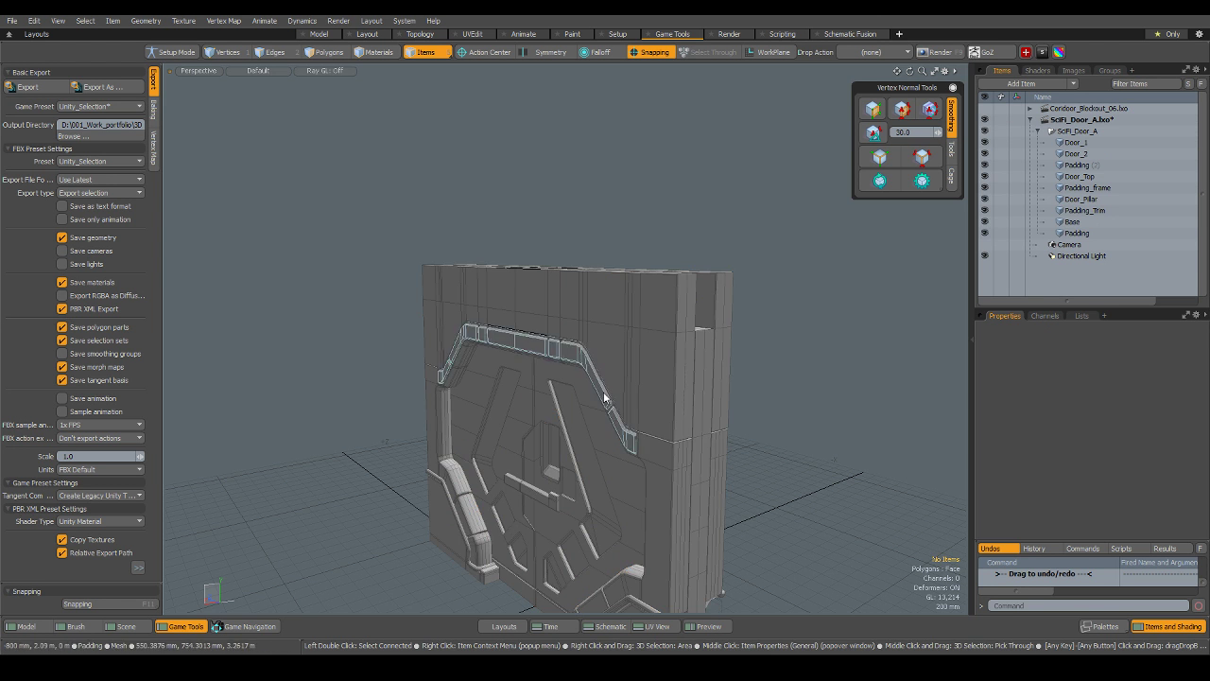
pyautogui.scroll(-3, 605, 397)
pyautogui.keyDown('alt'); pyautogui.moveTo(605, 397); pyautogui.dragTo(601, 374); pyautogui.keyUp('alt')
pyautogui.scroll(4, 541, 308)
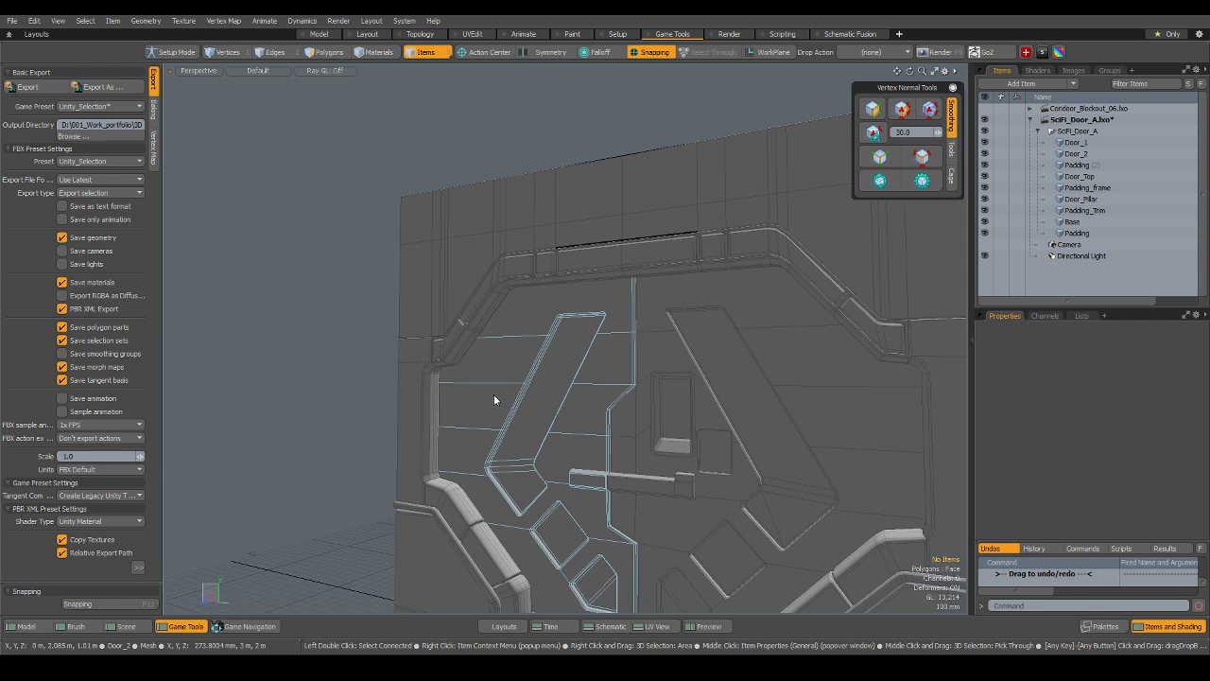
pyautogui.keyDown('alt'); pyautogui.moveTo(493, 394); pyautogui.dragTo(478, 428); pyautogui.keyUp('alt')
pyautogui.click(478, 429)
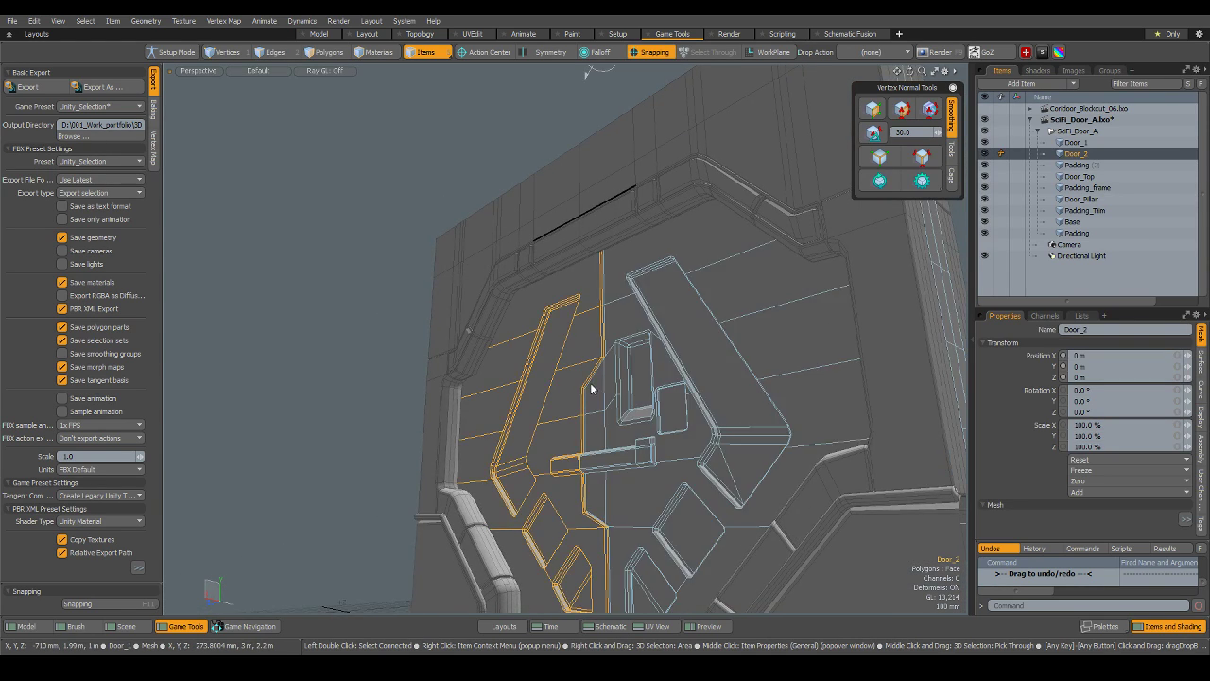
pyautogui.scroll(3, 603, 400)
pyautogui.scroll(-6, 540, 405)
pyautogui.keyDown('alt'); pyautogui.moveTo(540, 406); pyautogui.dragTo(548, 388); pyautogui.keyUp('alt')
pyautogui.scroll(4, 549, 388)
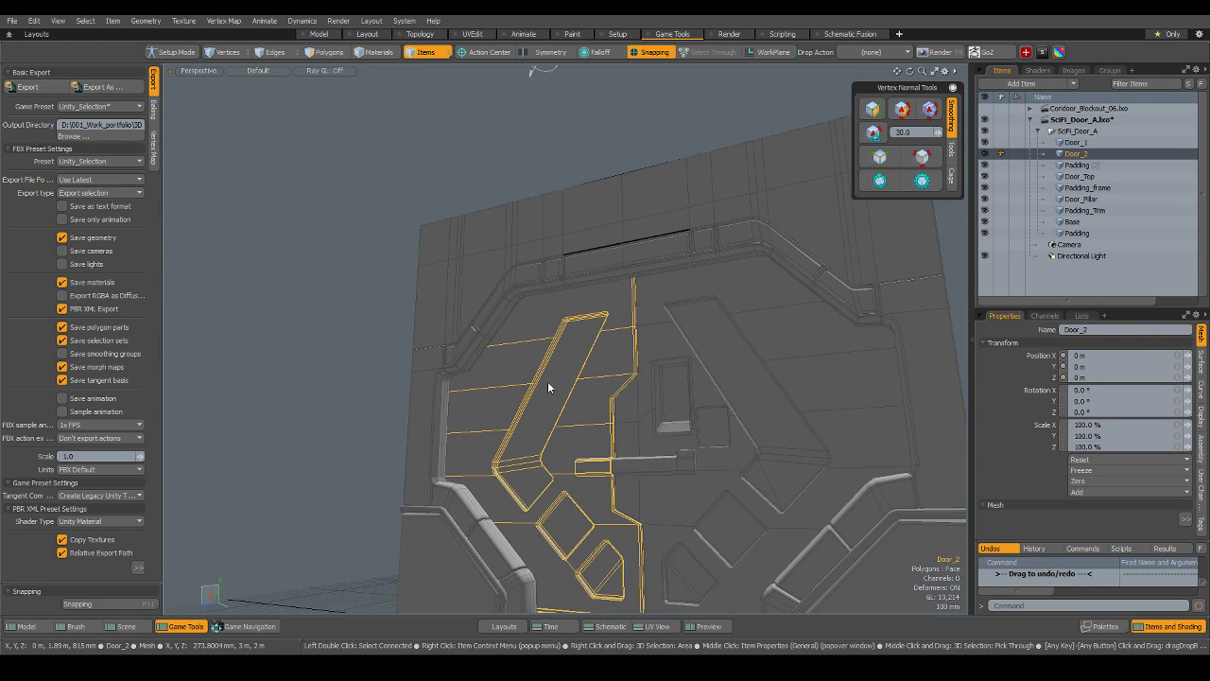
pyautogui.press('shift')
pyautogui.hotkey('shift', 'h')
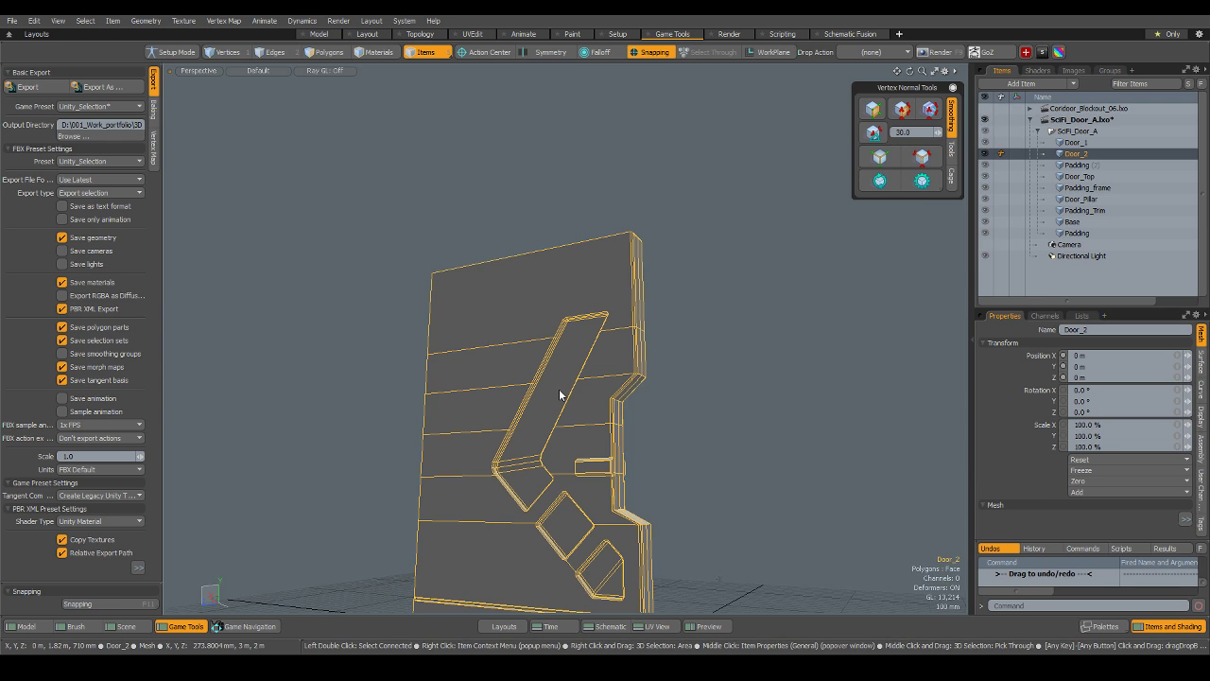
pyautogui.click(716, 327)
pyautogui.keyDown('alt'); pyautogui.moveTo(716, 327); pyautogui.dragTo(472, 378); pyautogui.keyUp('alt')
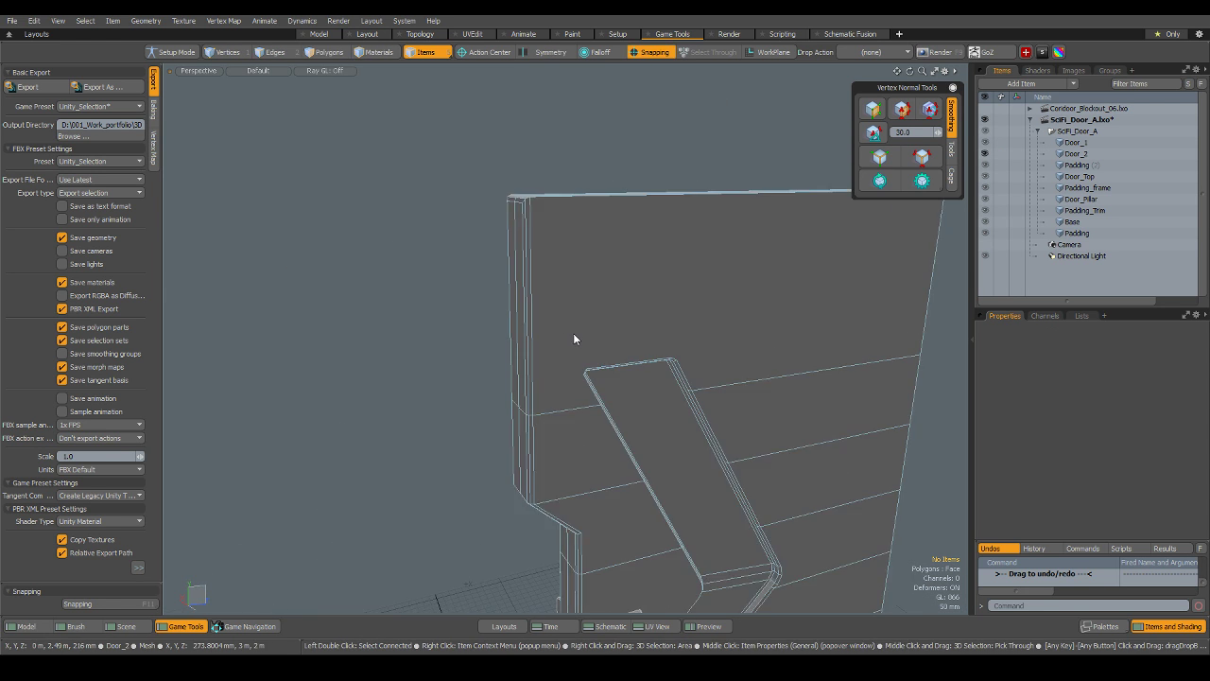
pyautogui.keyDown('alt'); pyautogui.moveTo(600, 414); pyautogui.dragTo(609, 467); pyautogui.keyUp('alt')
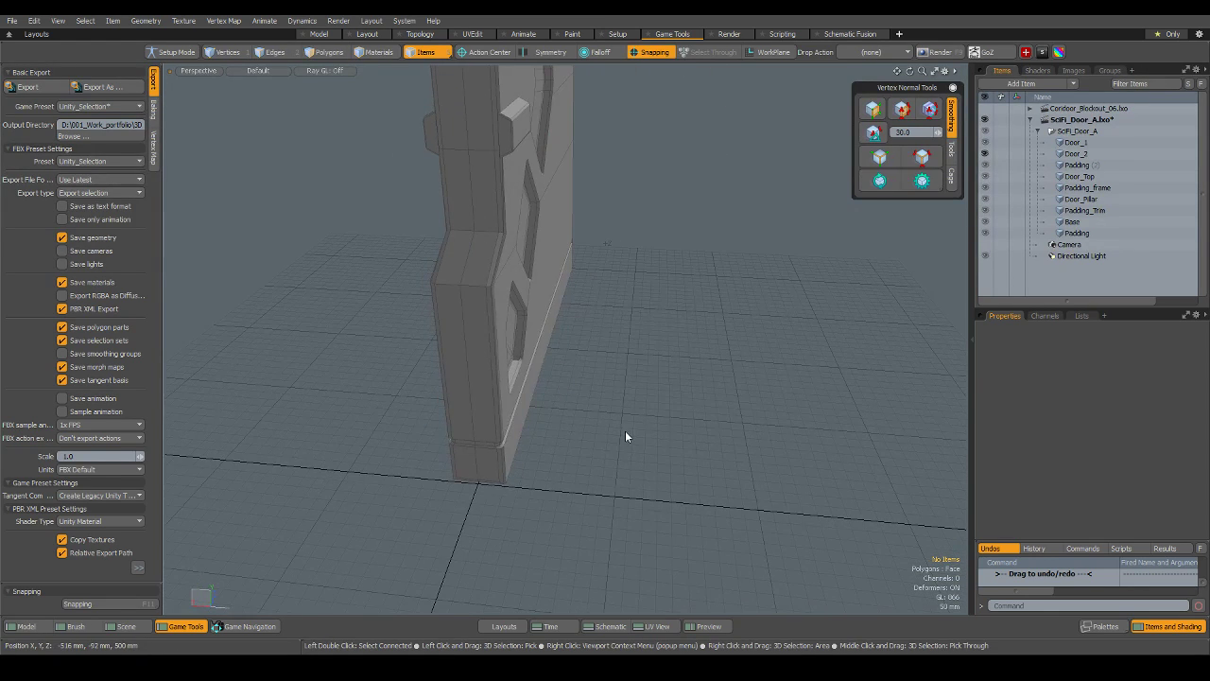
# Isolate the Door_1 mesh and bridge the first pair of open edges at the foot of its inner side.
pyautogui.click(410, 381)
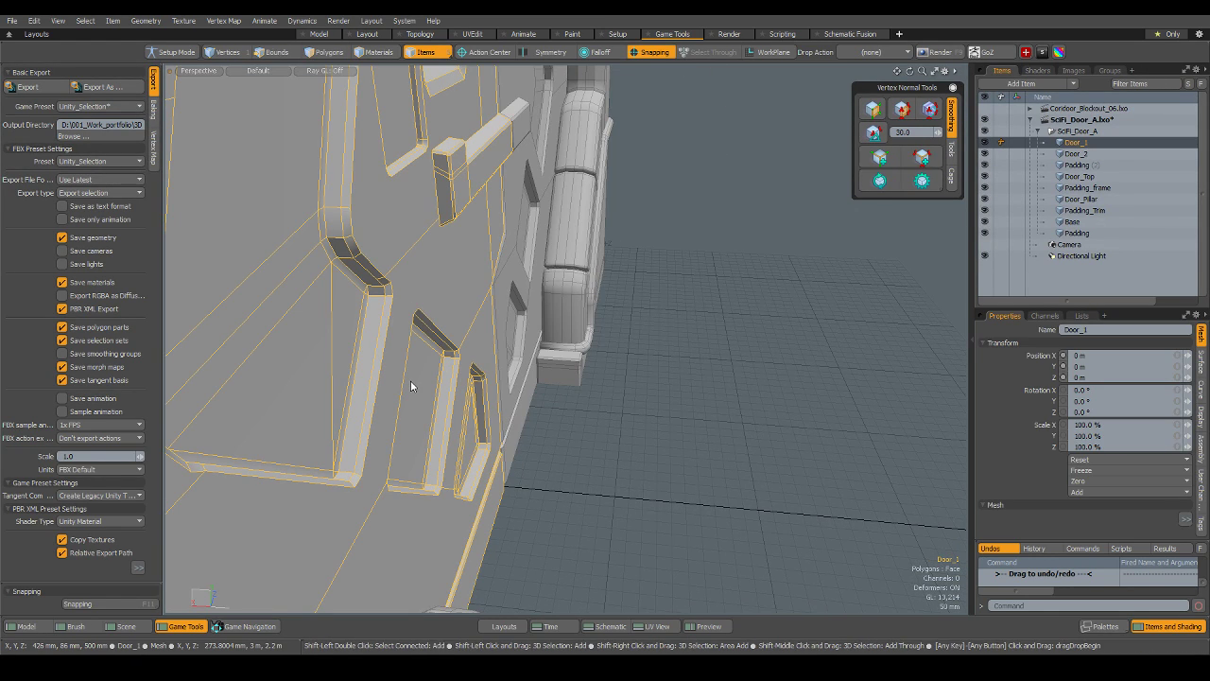
pyautogui.hotkey('shift', 'h')
pyautogui.keyDown('alt'); pyautogui.moveTo(665, 301); pyautogui.dragTo(485, 380); pyautogui.keyUp('alt')
pyautogui.press('2')
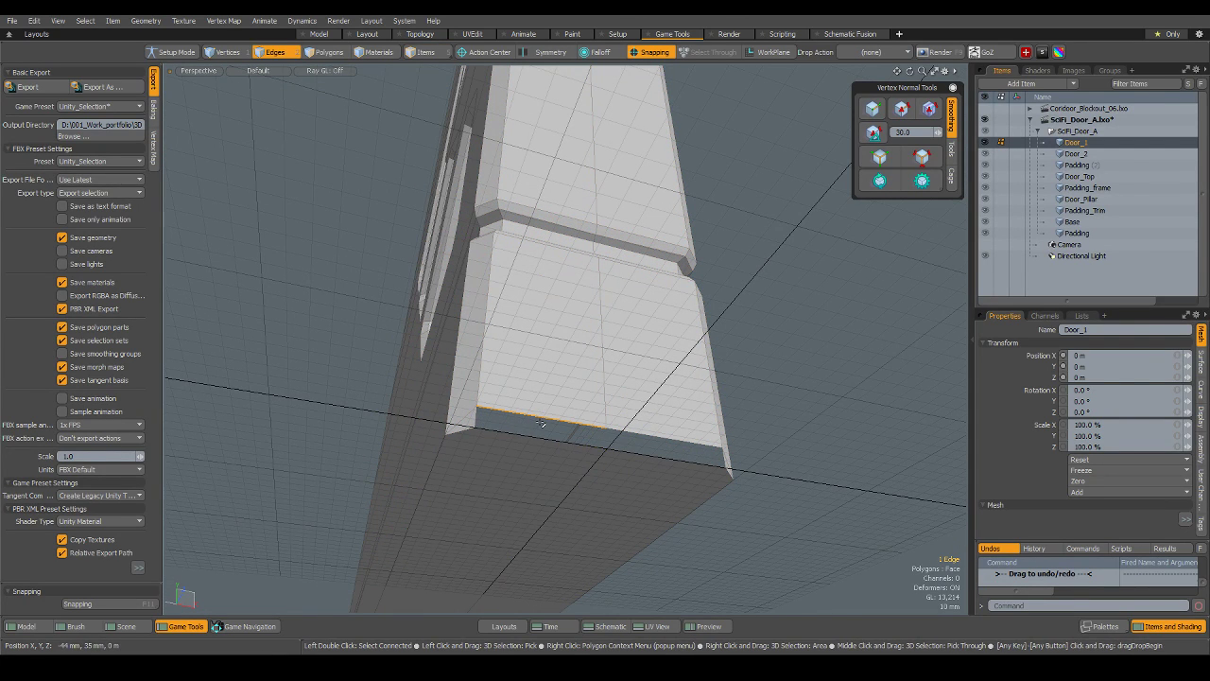
pyautogui.keyDown('shift'); pyautogui.click(543, 439); pyautogui.keyUp('shift')
pyautogui.rightClick(564, 448)
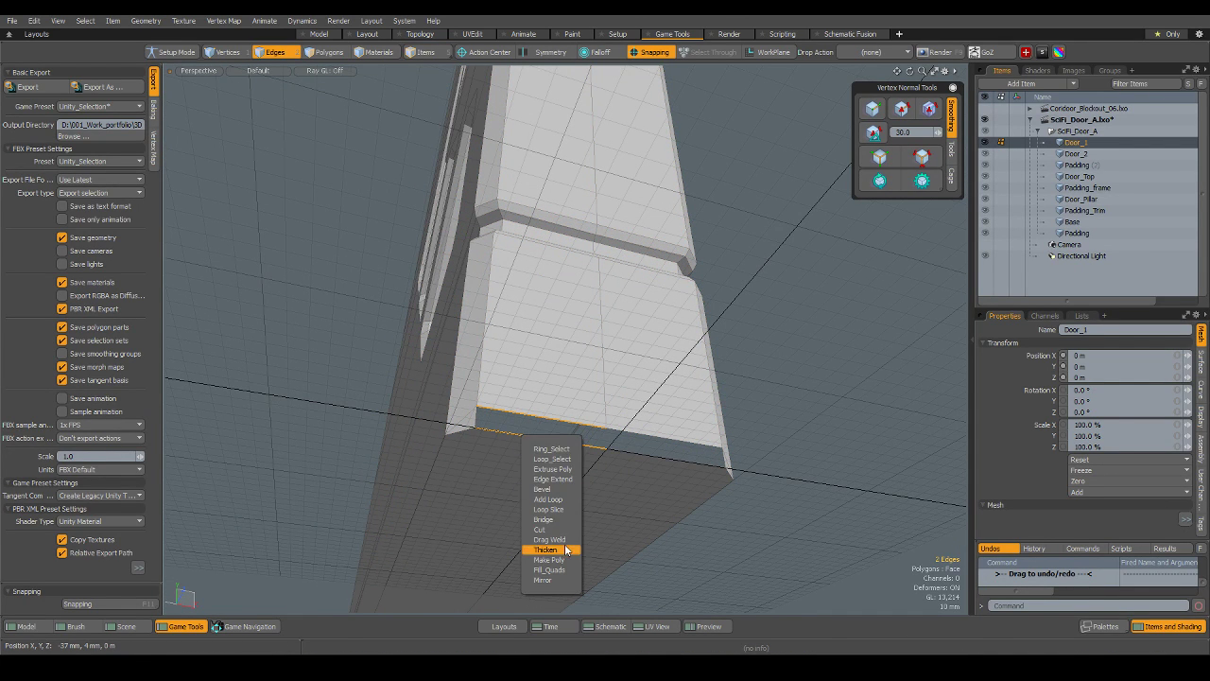
pyautogui.click(560, 522)
pyautogui.press('space')
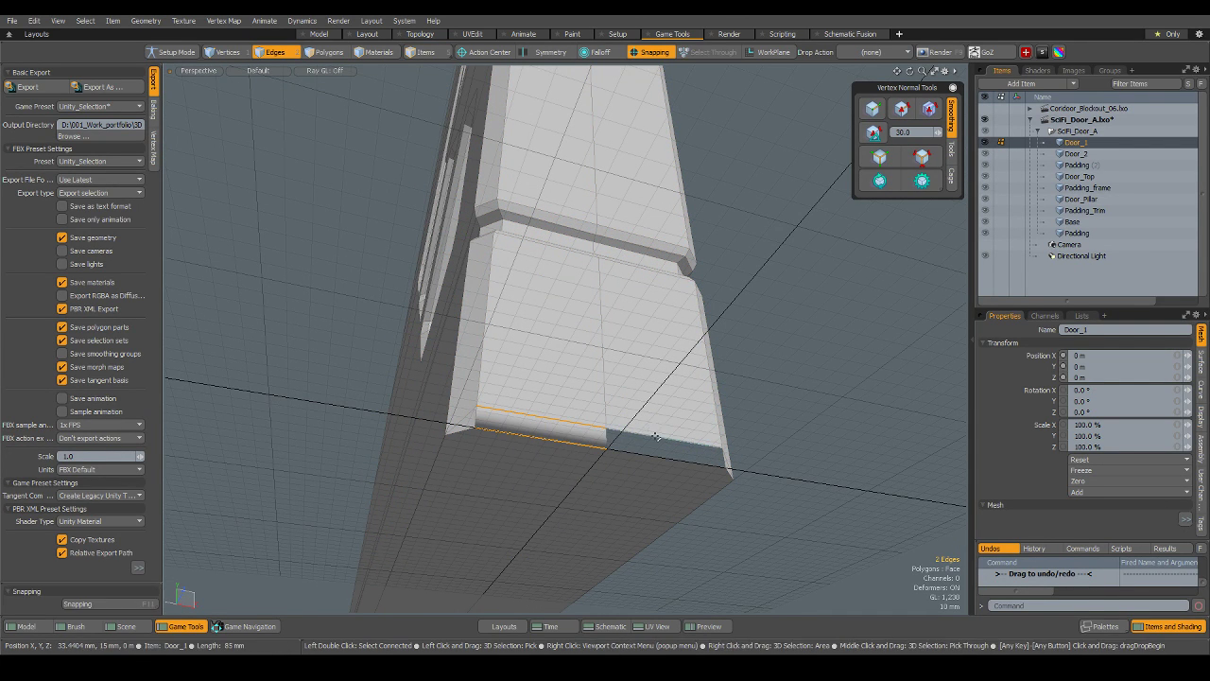
# Bridge the second pair of open edges to close the remaining gap at the foot of Door_1's inner side.
pyautogui.scroll(-5, 653, 432)
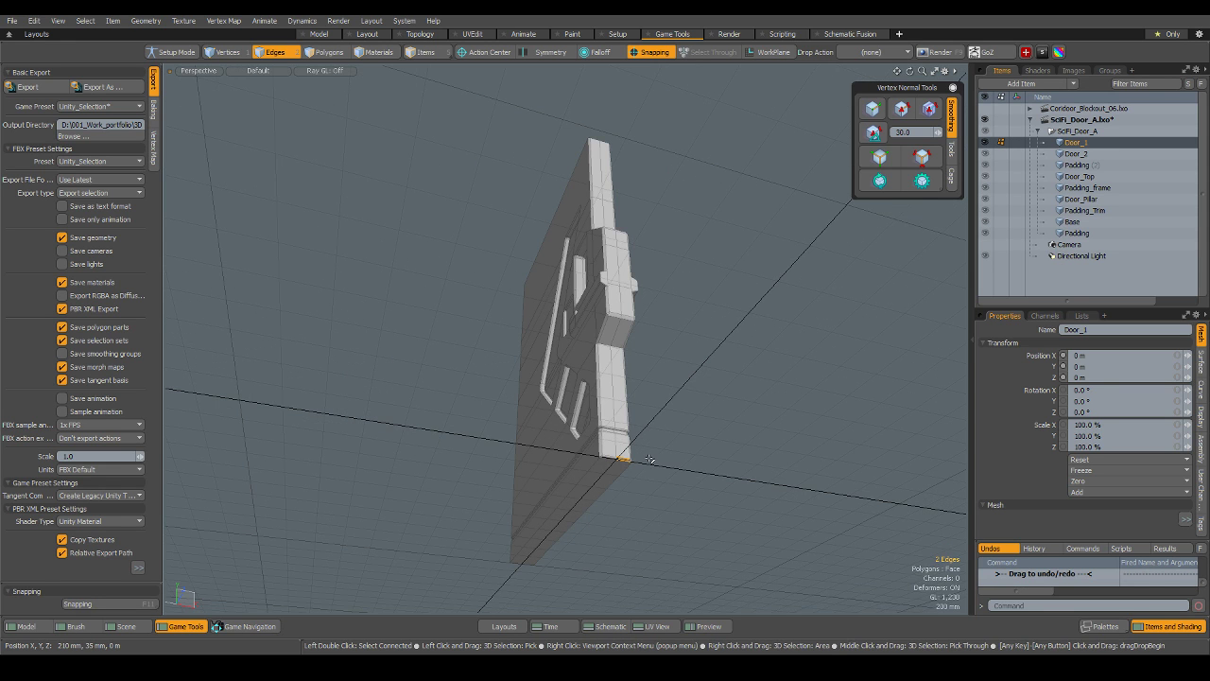
pyautogui.rightClick(658, 549)
pyautogui.click(657, 548)
pyautogui.keyDown('alt'); pyautogui.moveTo(643, 437); pyautogui.dragTo(681, 473); pyautogui.keyUp('alt')
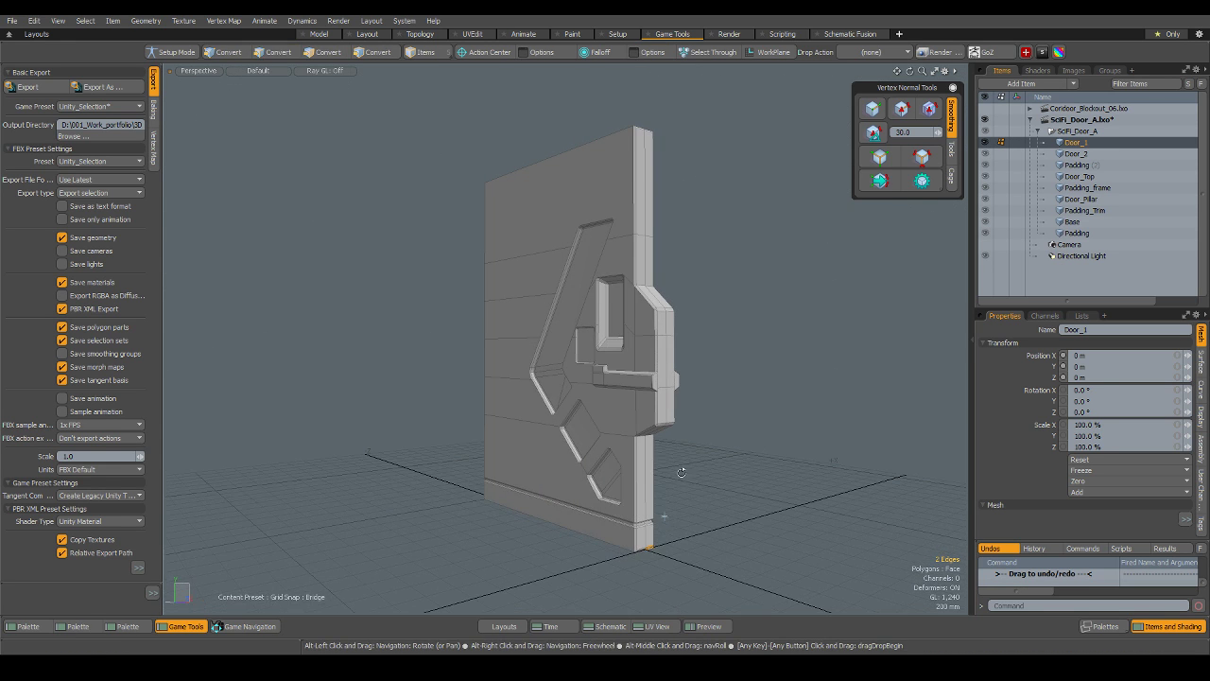
pyautogui.press('space')
# Bridge the short sloped trim edges across the open outer end of Door_1's base.
pyautogui.scroll(3, 657, 558)
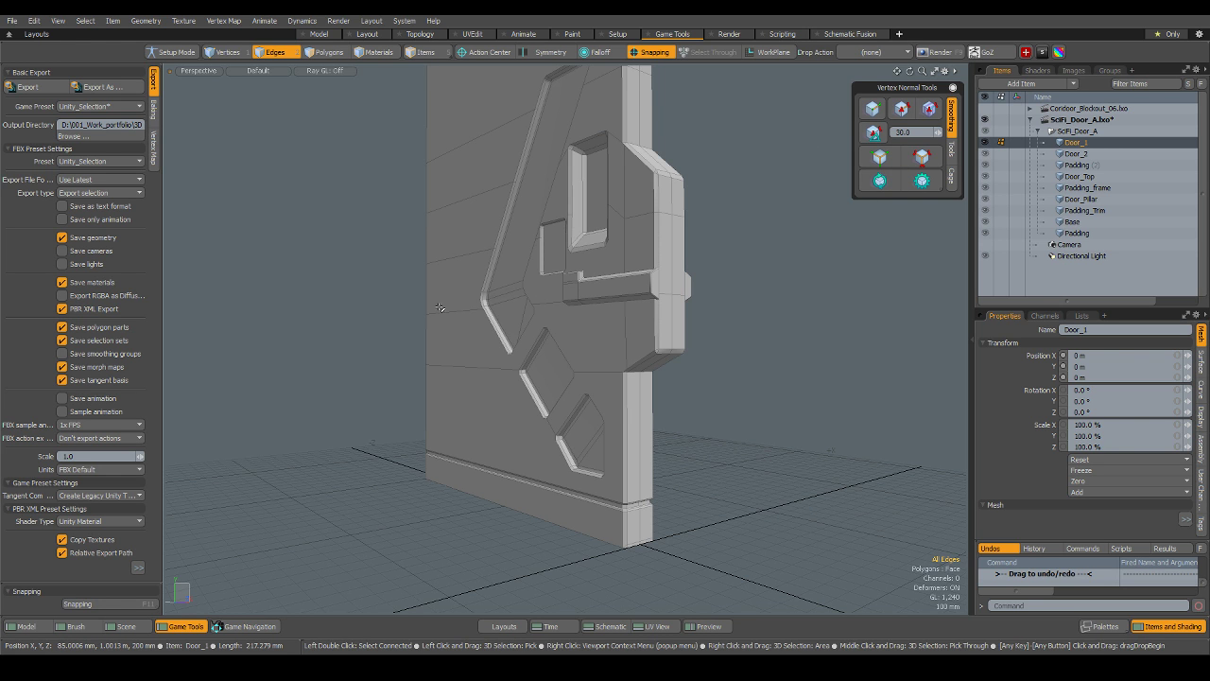
pyautogui.keyDown('alt'); pyautogui.moveTo(439, 308); pyautogui.dragTo(497, 438); pyautogui.keyUp('alt')
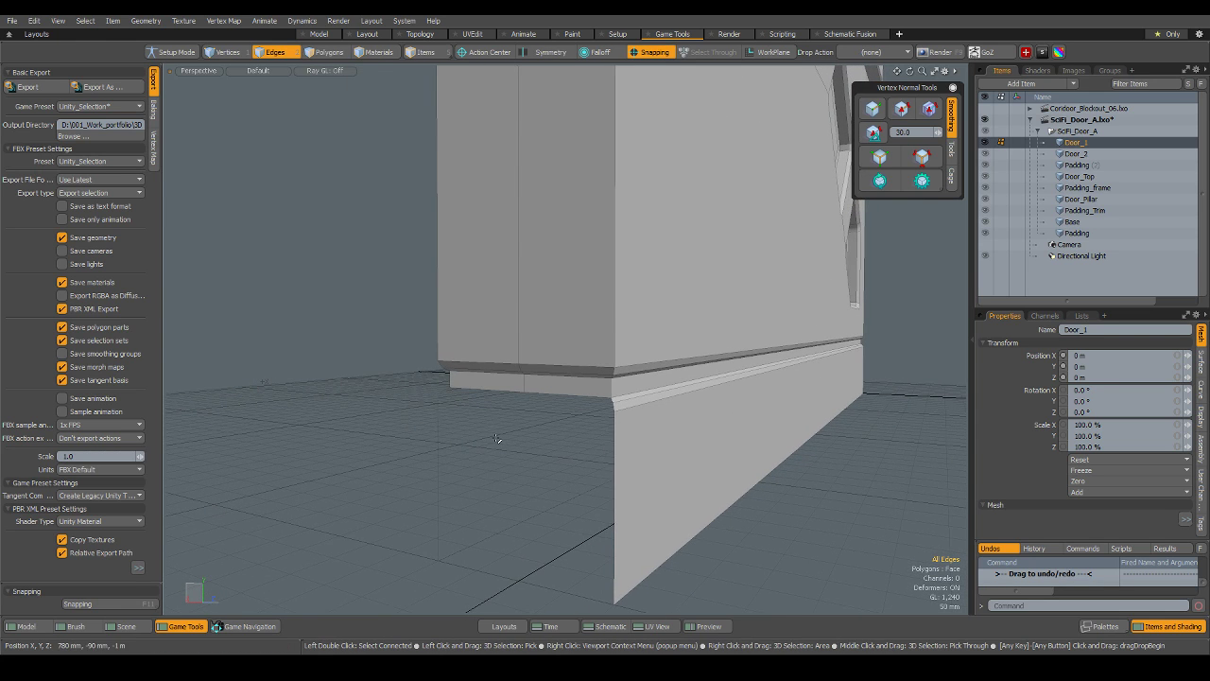
pyautogui.click(440, 395)
pyautogui.rightClick(442, 392)
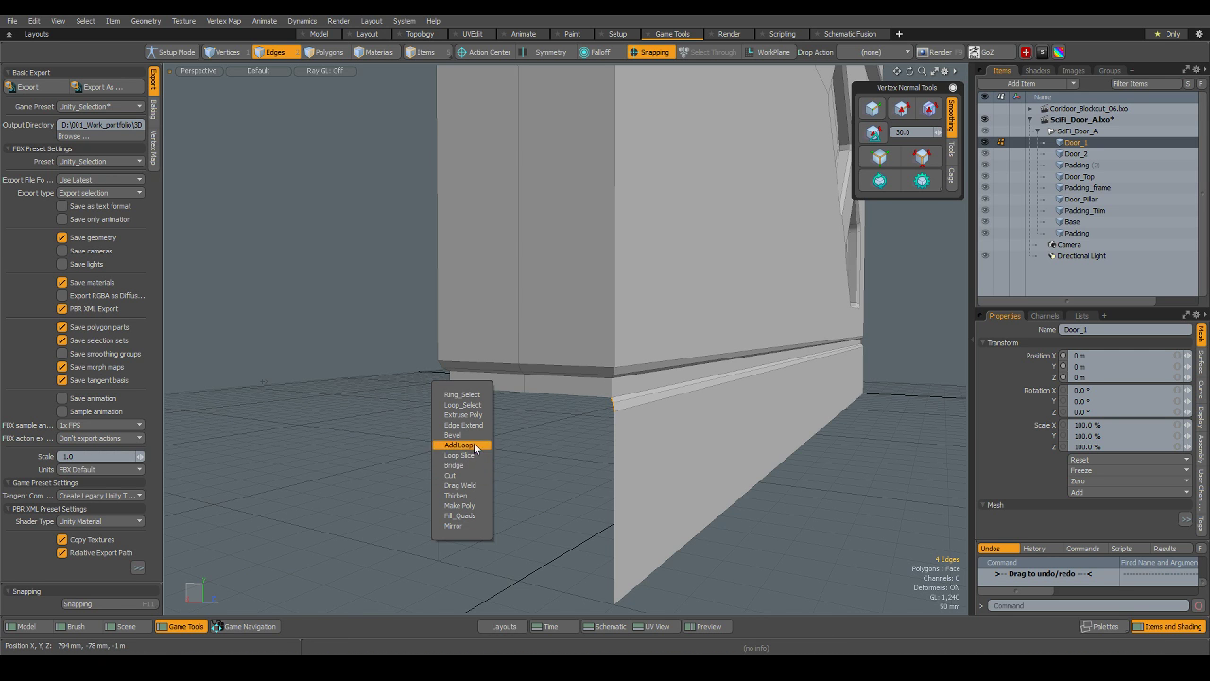
pyautogui.click(454, 465)
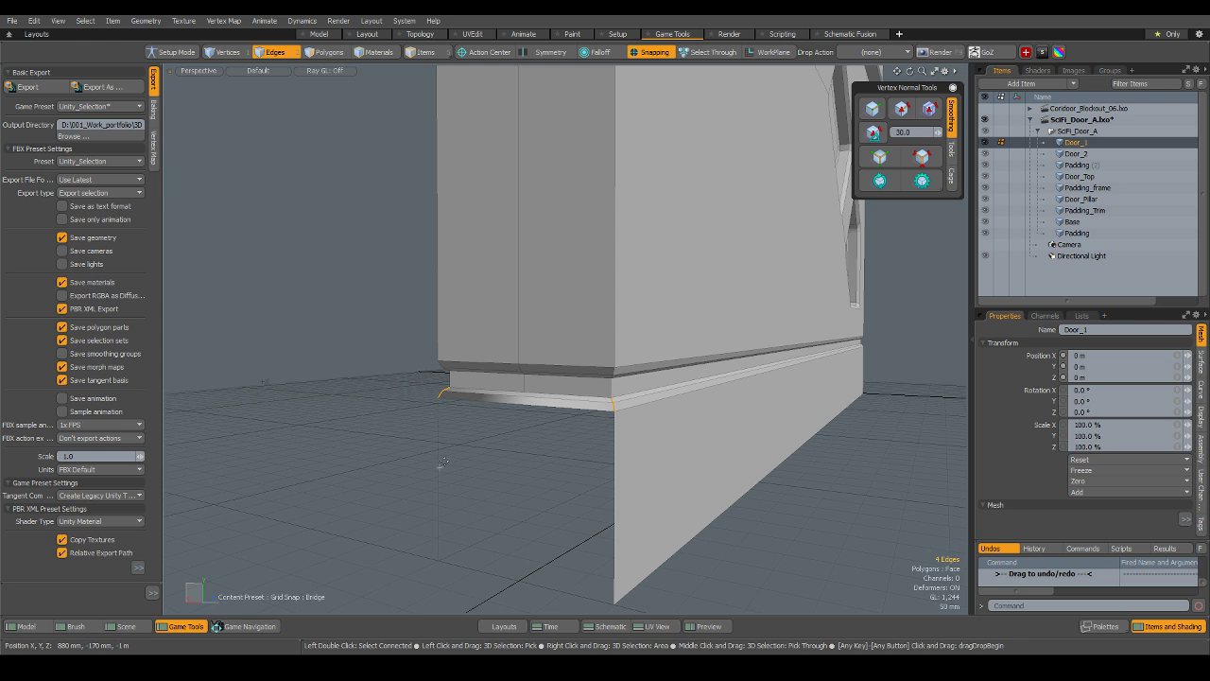
# Bridge the two vertical edges below the trim to close Door_1's outer end, and inspect the whole mesh.
pyautogui.click(438, 463)
pyautogui.keyDown('shift'); pyautogui.click(614, 508); pyautogui.keyUp('shift')
pyautogui.rightClick(603, 556)
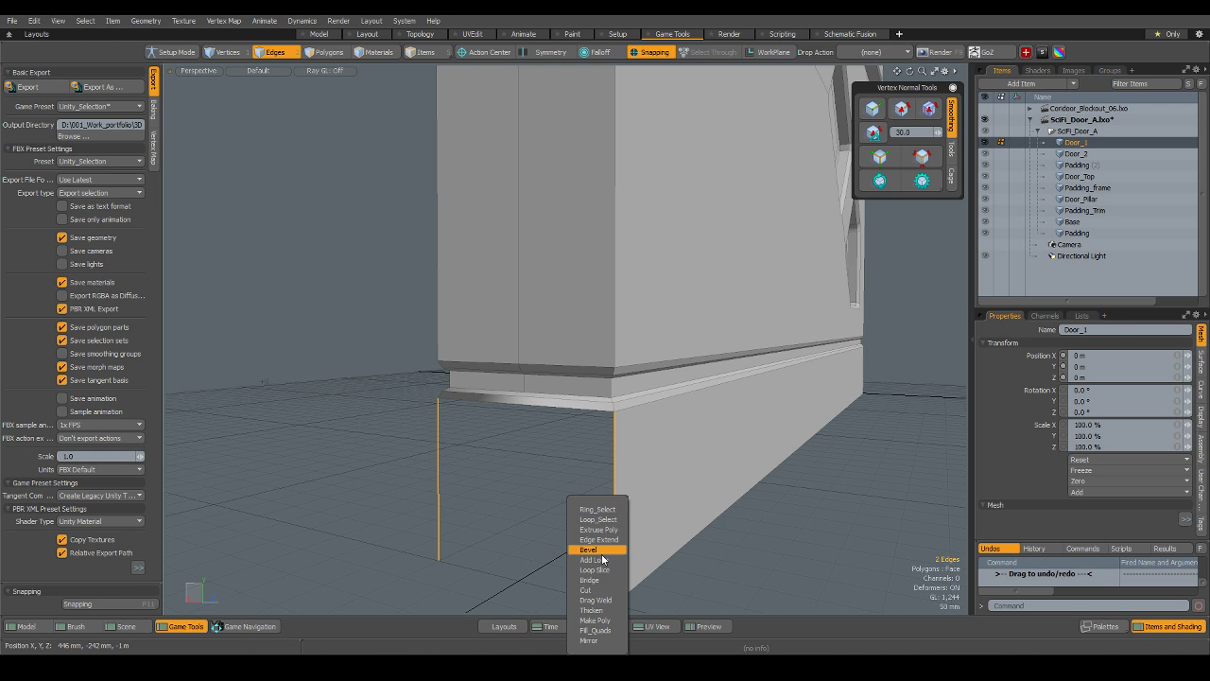
pyautogui.click(603, 580)
pyautogui.keyDown('alt'); pyautogui.scroll(-5, 605, 495); pyautogui.keyUp('alt')
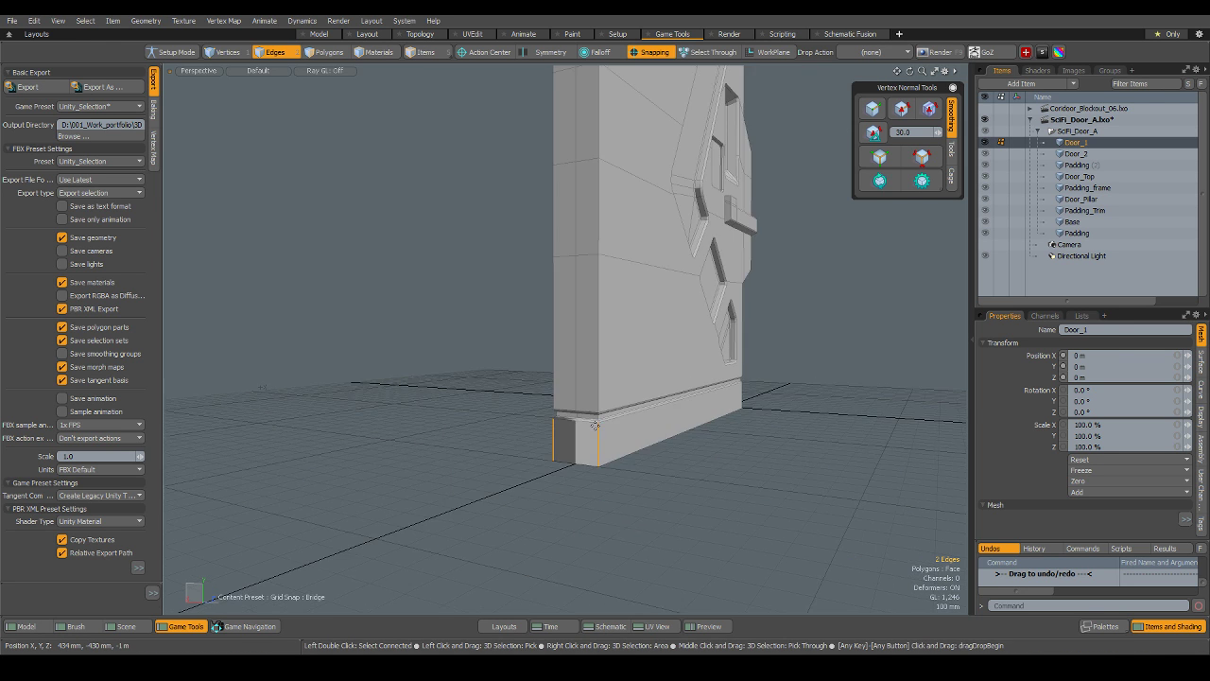
pyautogui.keyDown('alt'); pyautogui.moveTo(606, 496); pyautogui.dragTo(464, 506); pyautogui.keyUp('alt')
pyautogui.press('5')
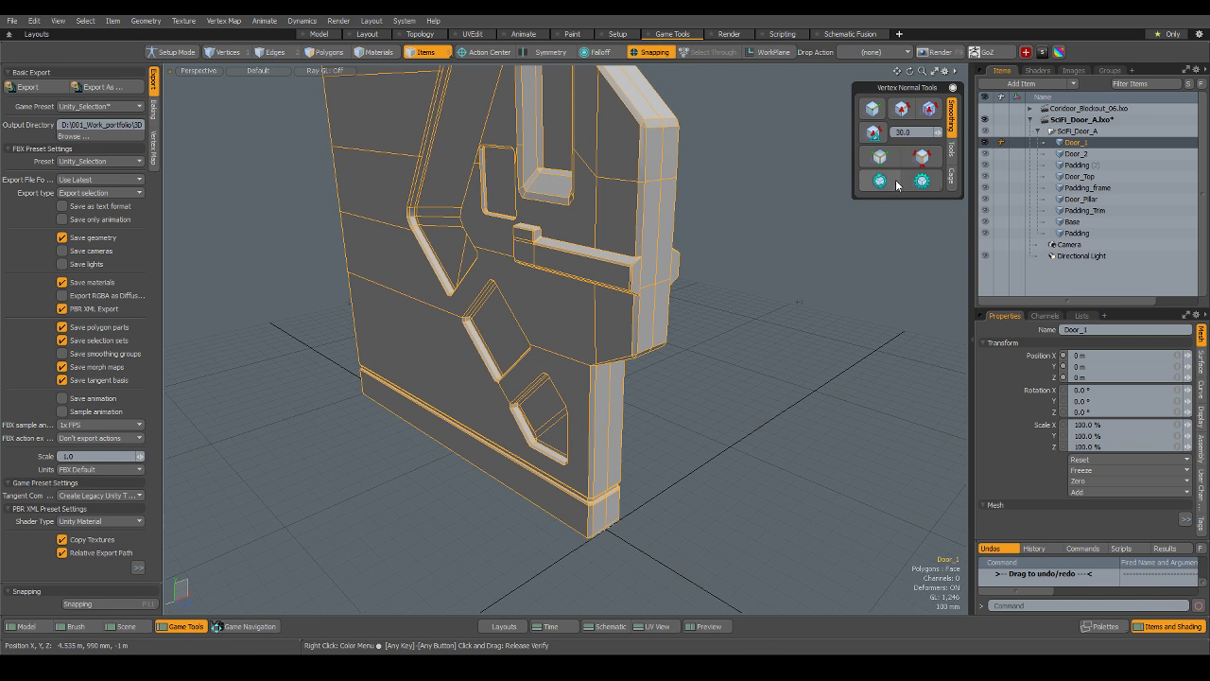
pyautogui.click(736, 351)
pyautogui.keyDown('alt'); pyautogui.moveTo(736, 351); pyautogui.dragTo(513, 363); pyautogui.keyUp('alt')
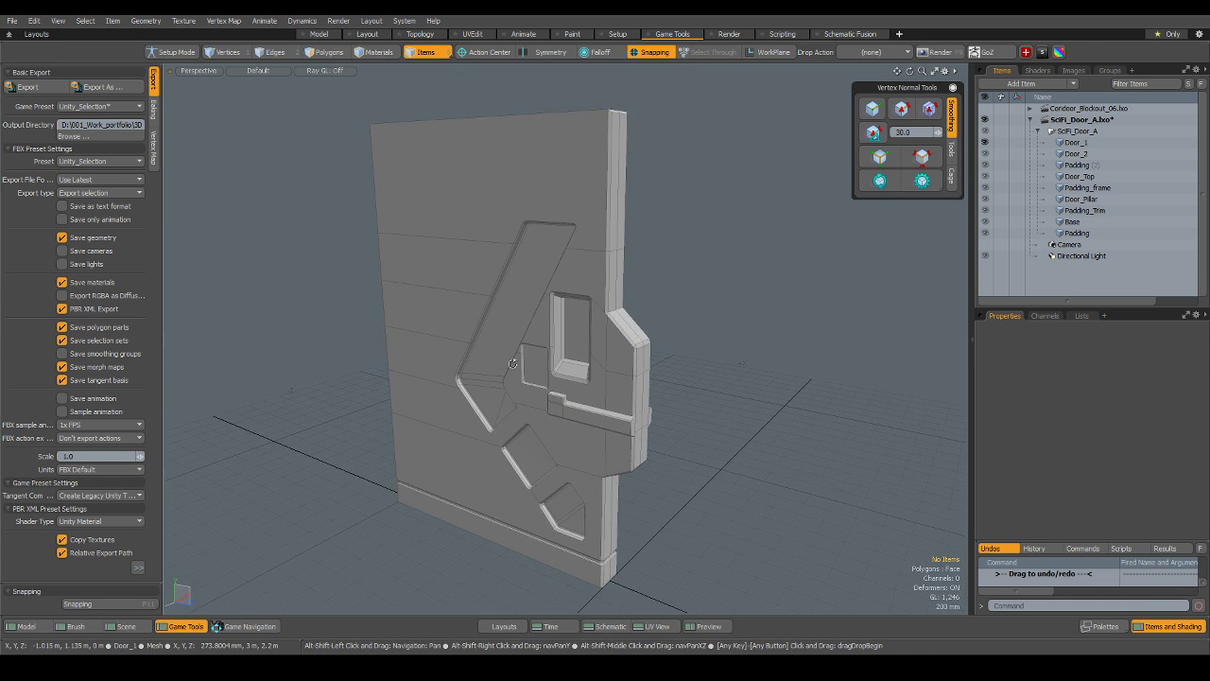
# Unhide all the door parts and run Mesh Cleanup on every mesh in the door.
pyautogui.scroll(-3, 526, 346)
pyautogui.press('u')
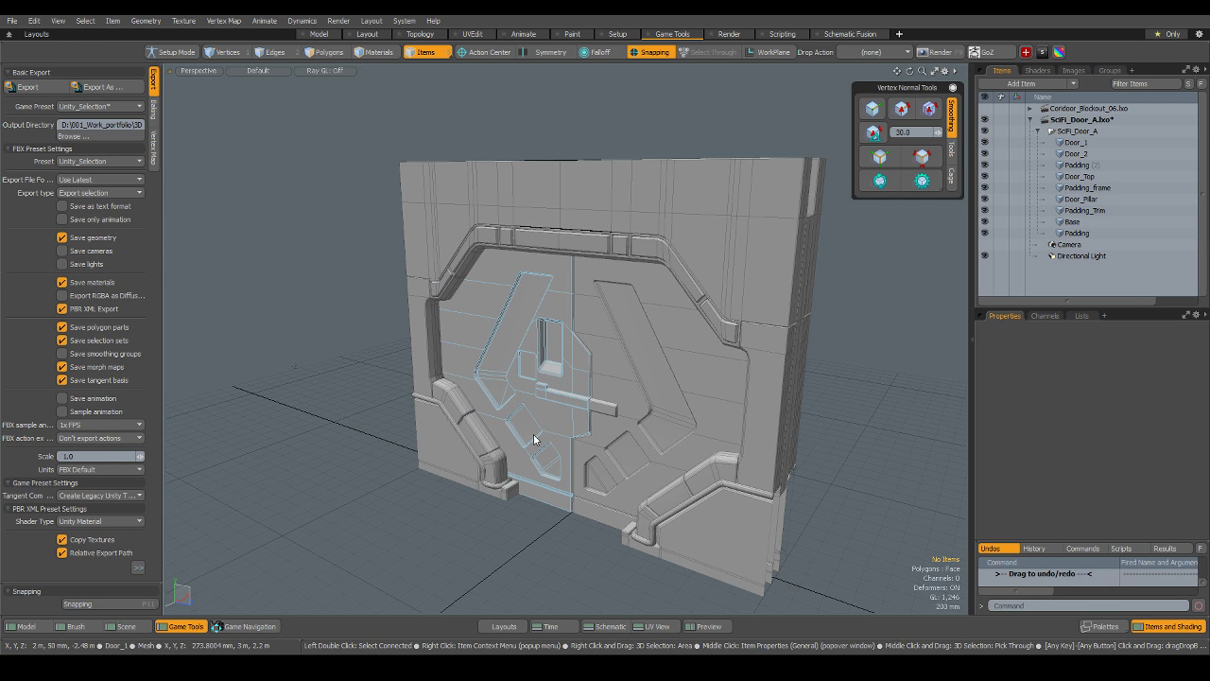
pyautogui.keyDown('alt'); pyautogui.moveTo(575, 473); pyautogui.dragTo(537, 427); pyautogui.keyUp('alt')
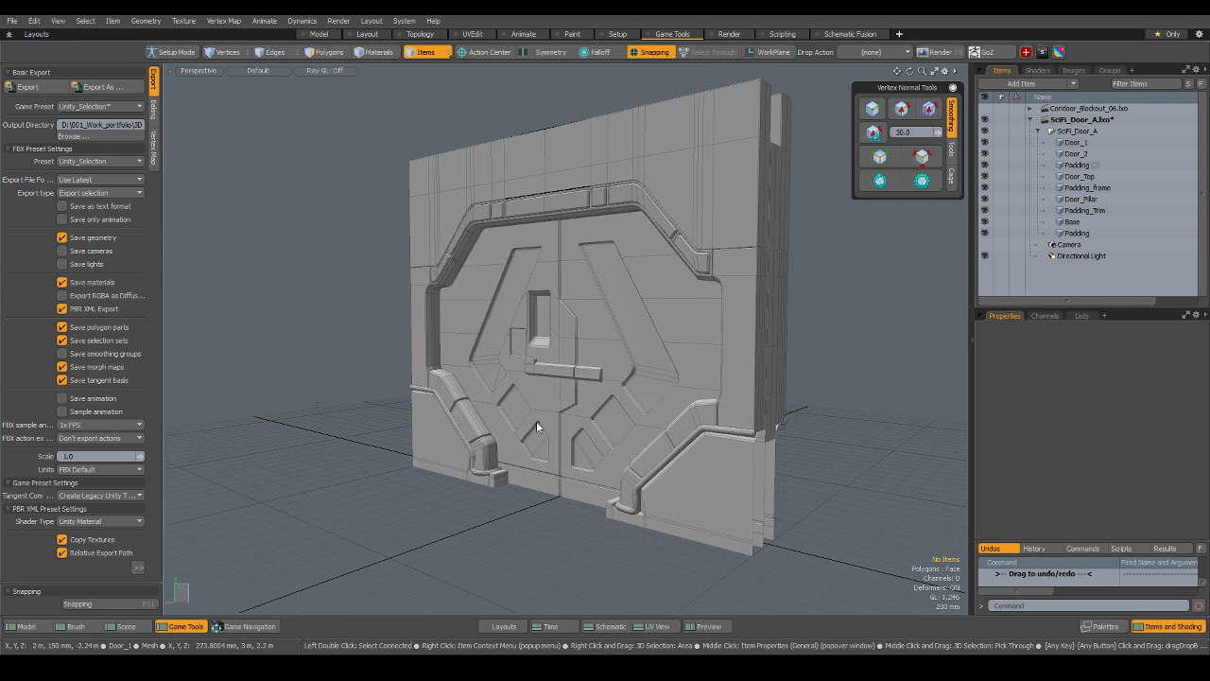
pyautogui.scroll(-3, 636, 328)
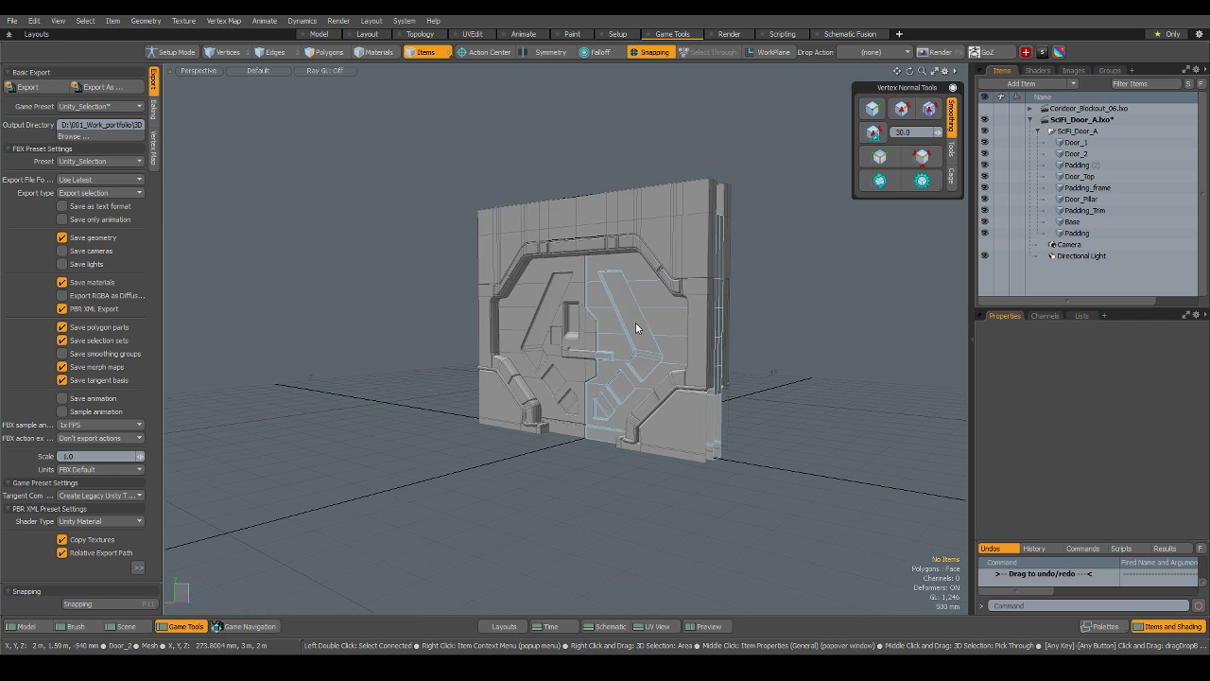
pyautogui.moveTo(414, 144); pyautogui.dragTo(820, 536)
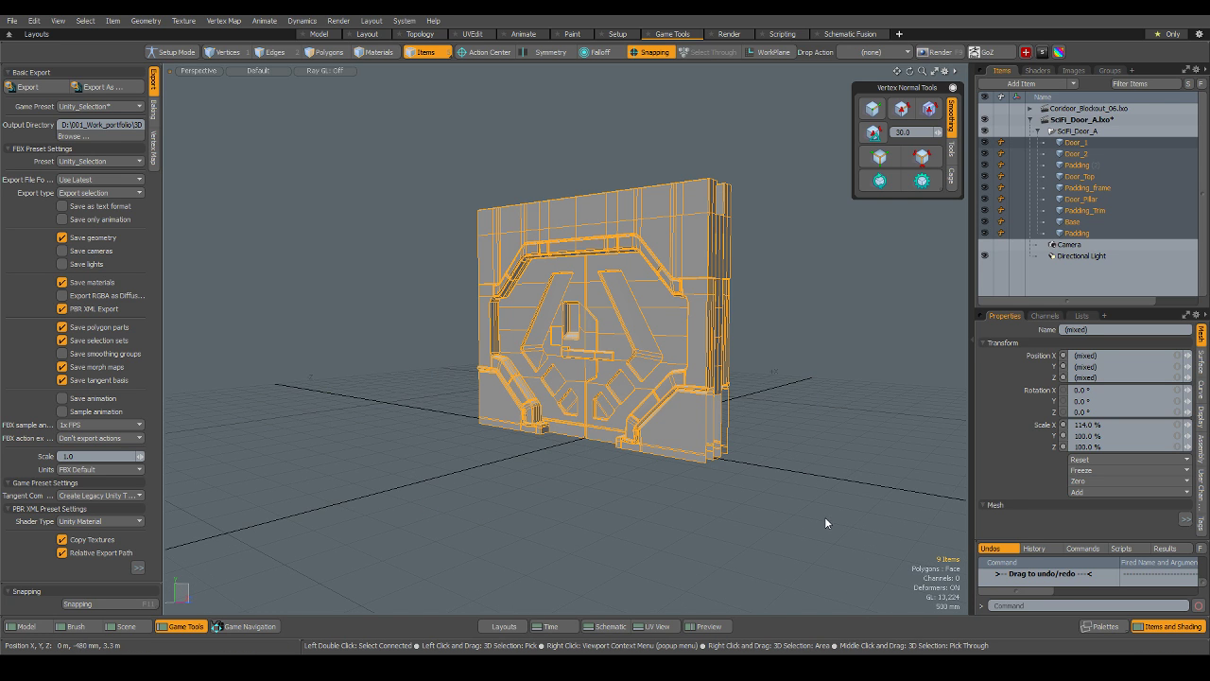
pyautogui.rightClick(826, 518)
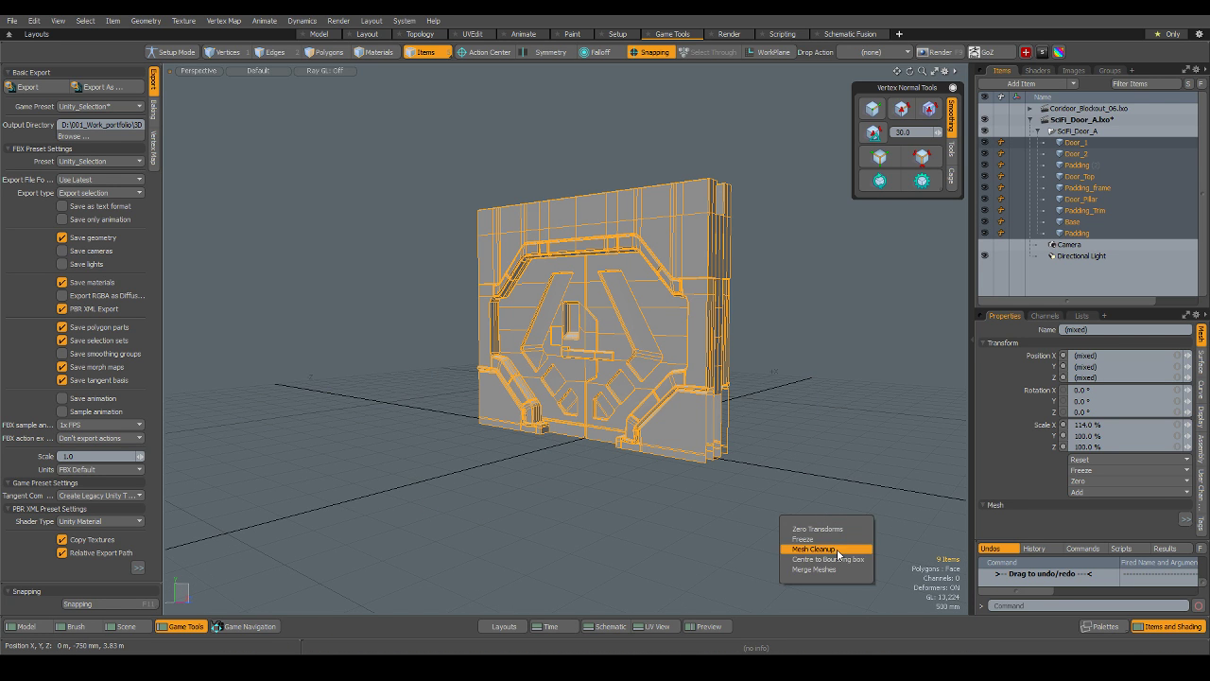
pyautogui.click(815, 549)
pyautogui.click(581, 247)
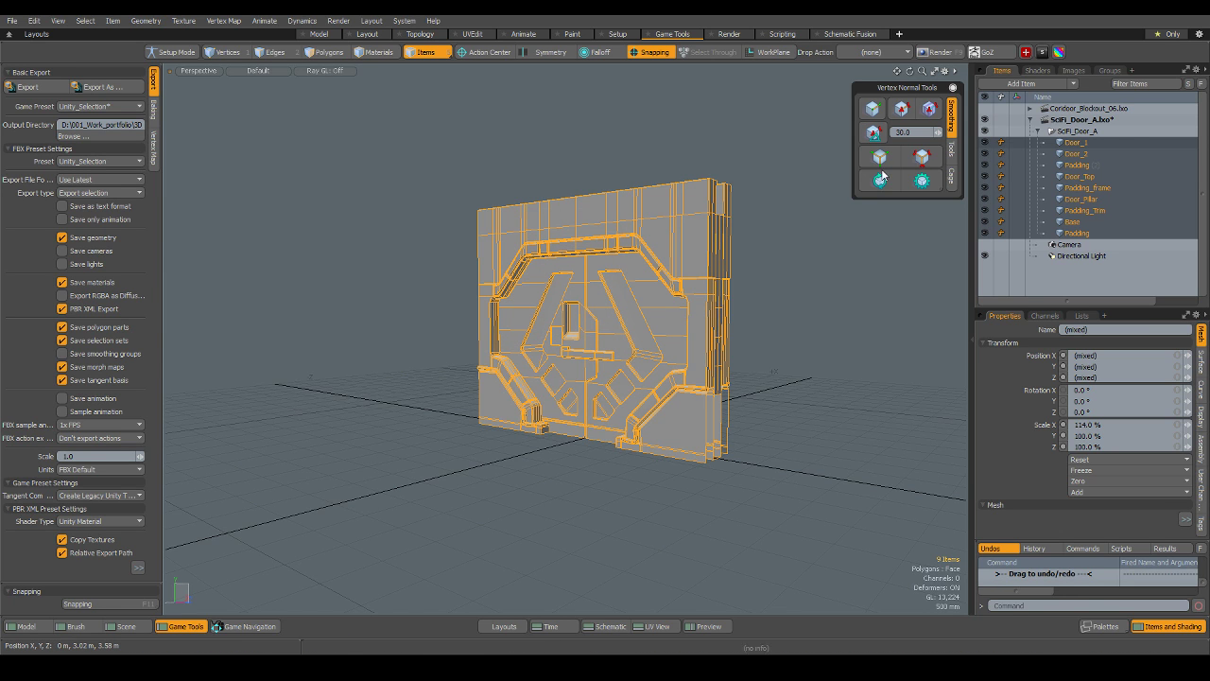
pyautogui.click(845, 335)
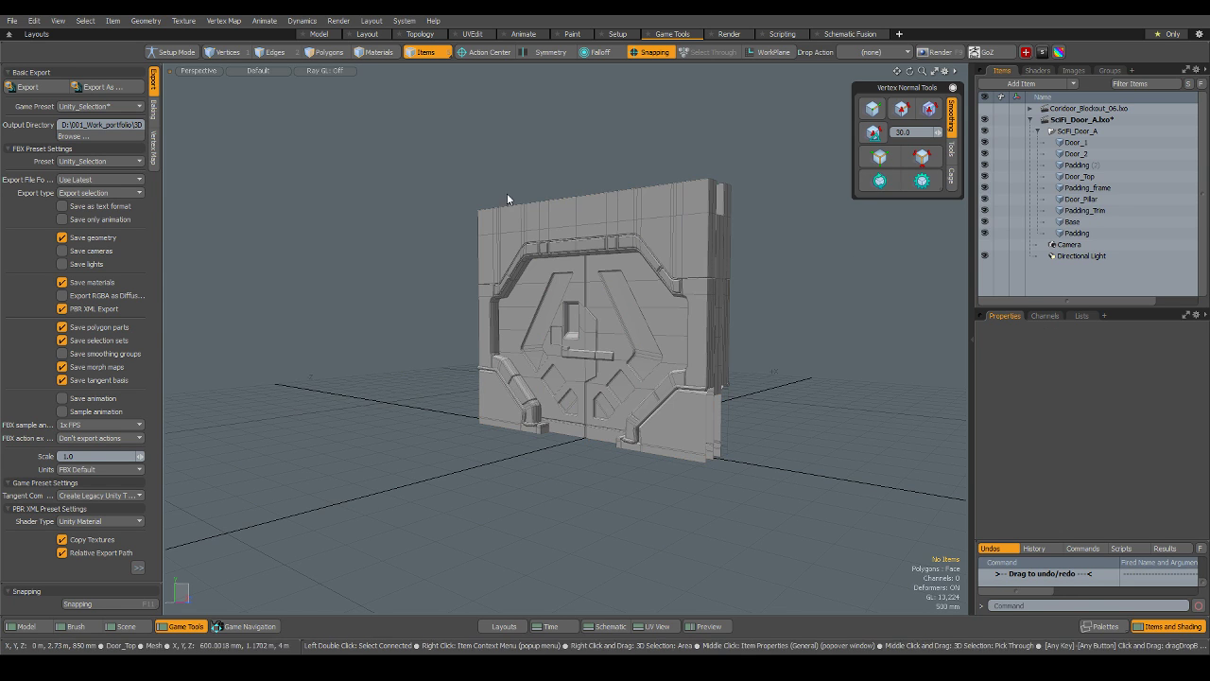
# Save the scene and look over the complete door assembly from several angles.
pyautogui.click(12, 21)
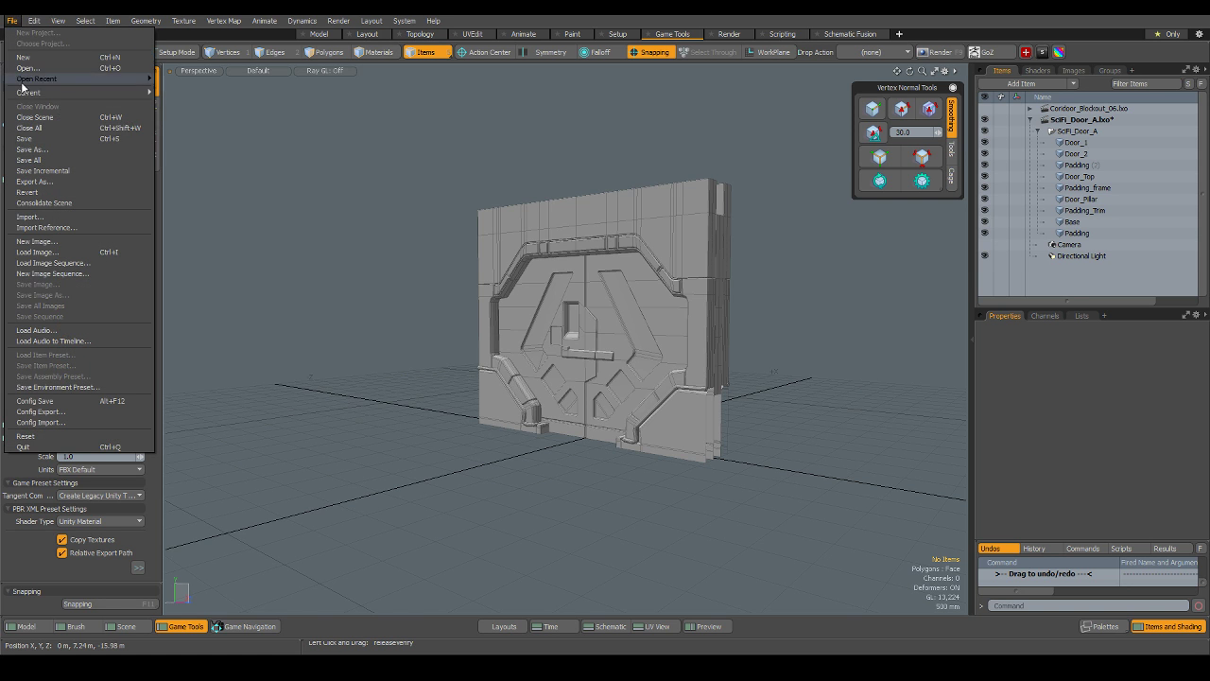
pyautogui.click(44, 142)
pyautogui.keyDown('alt'); pyautogui.moveTo(760, 318); pyautogui.dragTo(787, 363); pyautogui.keyUp('alt')
pyautogui.keyDown('alt'); pyautogui.keyDown('shift'); pyautogui.moveTo(787, 363); pyautogui.dragTo(751, 335); pyautogui.keyUp('shift'); pyautogui.keyUp('alt')
pyautogui.scroll(4, 573, 316)
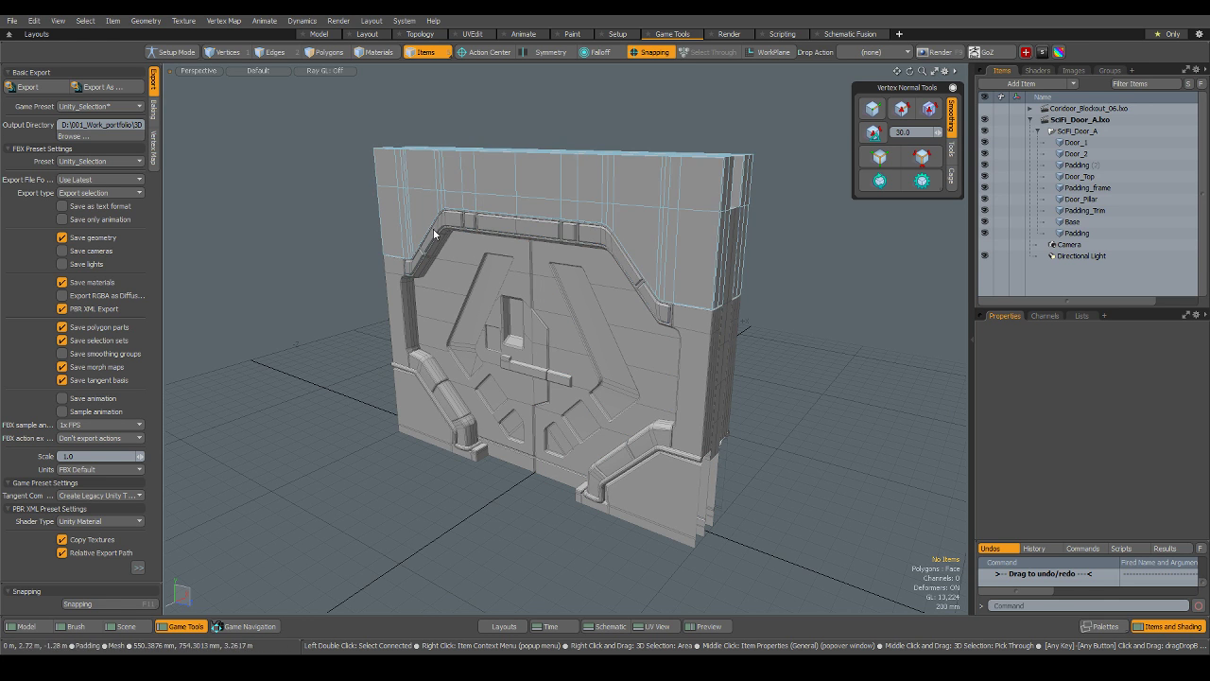
pyautogui.scroll(5, 401, 274)
pyautogui.scroll(-5, 416, 270)
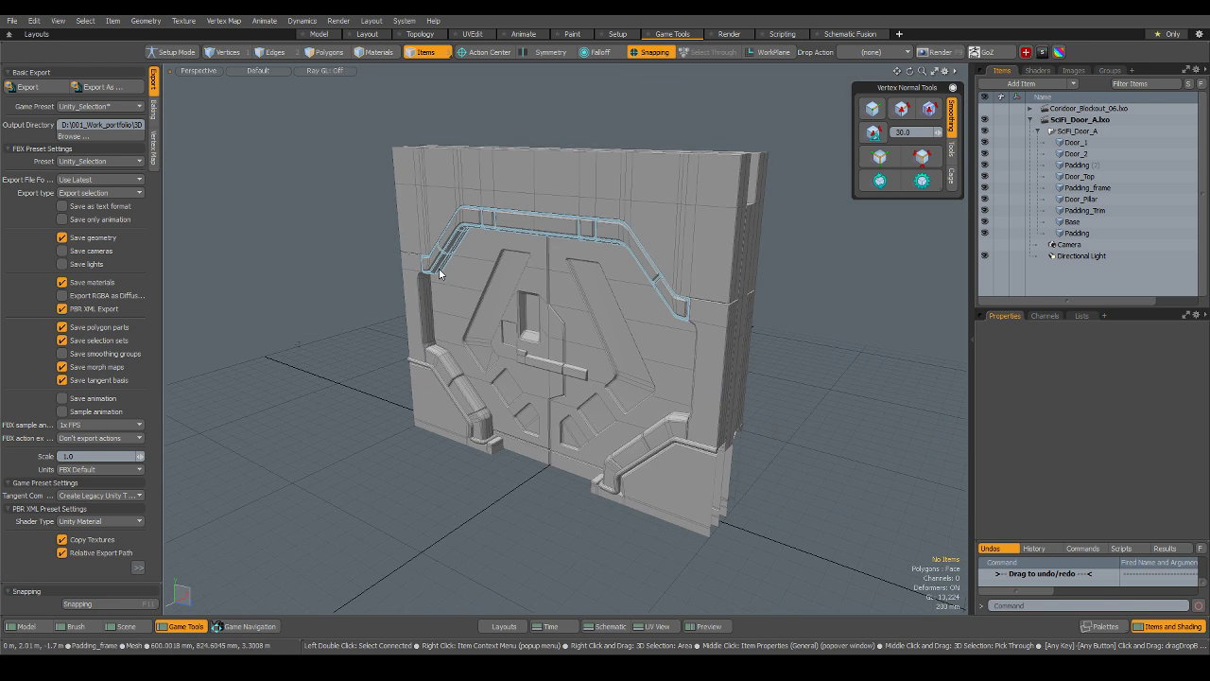
pyautogui.keyDown('alt'); pyautogui.moveTo(569, 383); pyautogui.dragTo(539, 326); pyautogui.keyUp('alt')
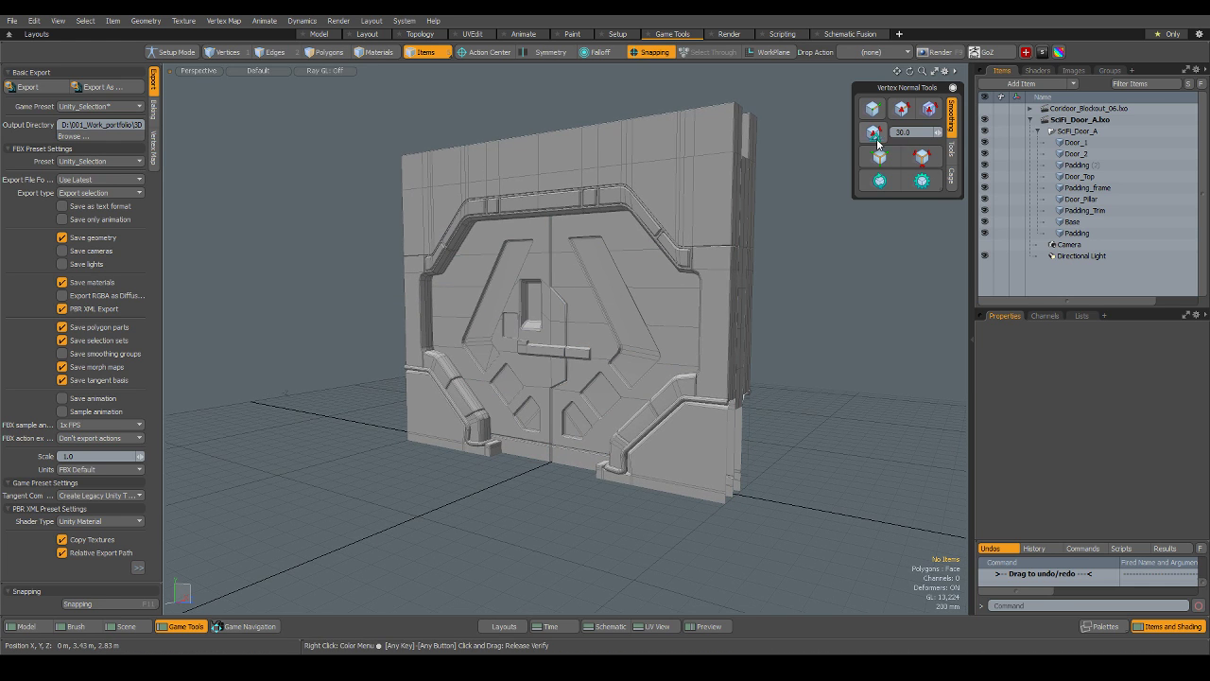
# Select the SciFi_Door_A group with all its parts, and switch to Unity to inspect the door in the corridor.
pyautogui.doubleClick(1079, 131)
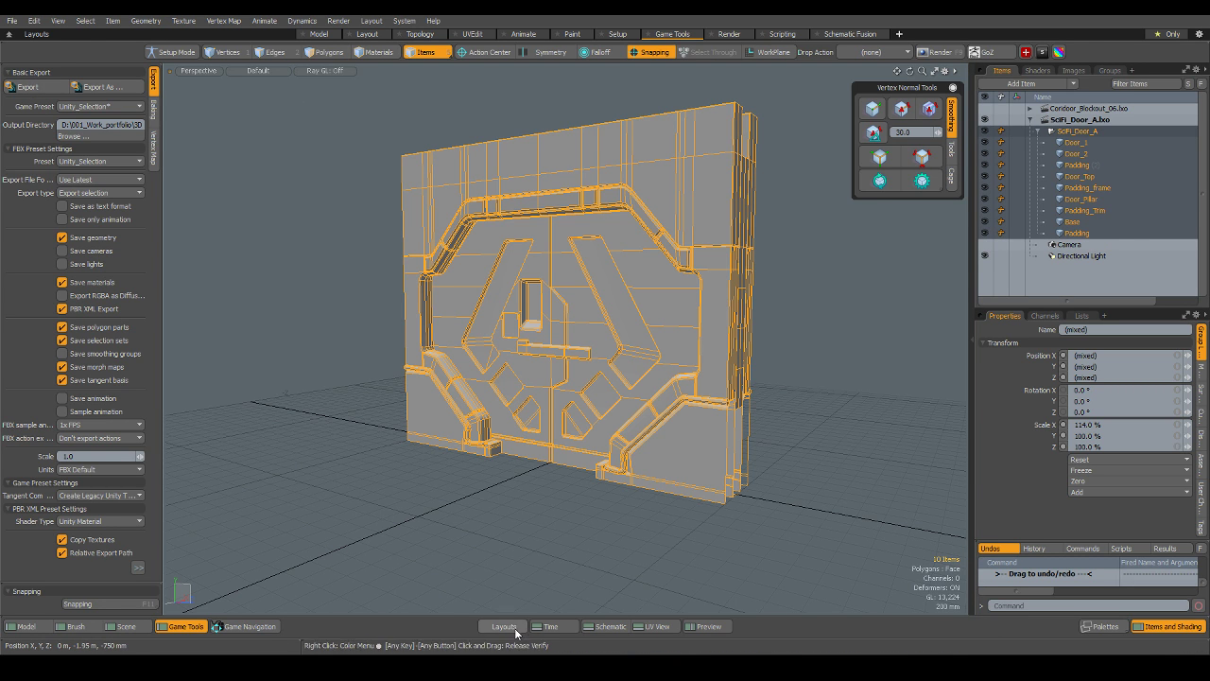
pyautogui.click(481, 668)
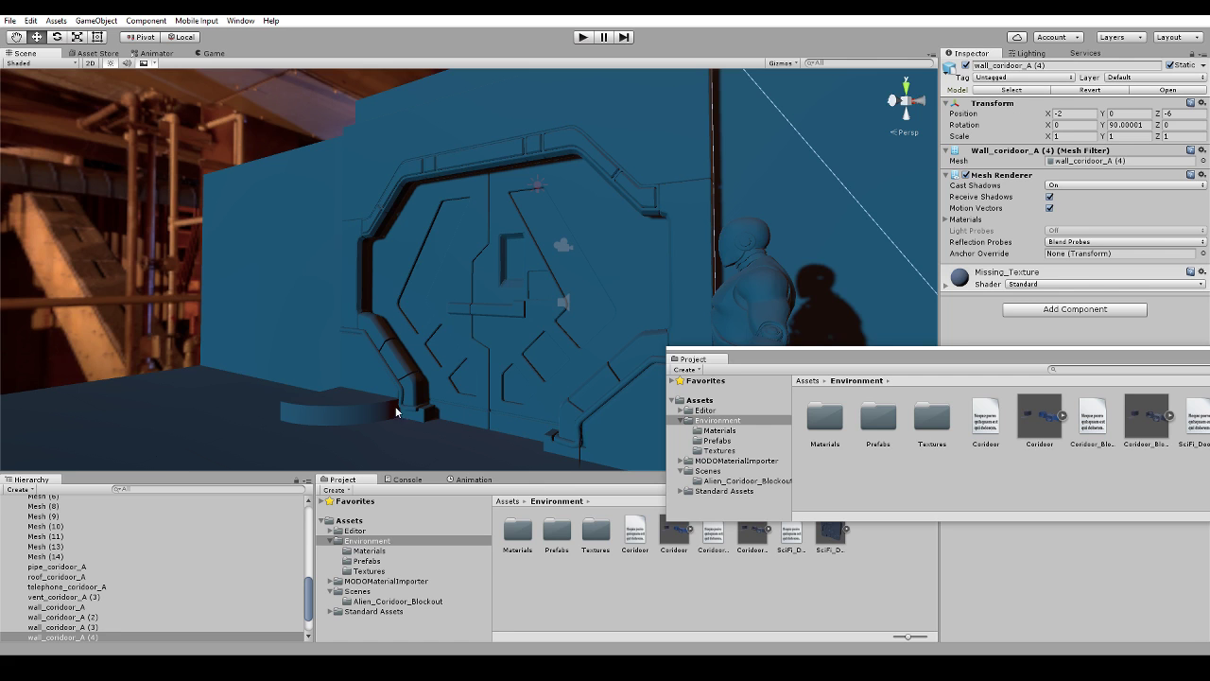
pyautogui.keyDown('alt'); pyautogui.moveTo(252, 273); pyautogui.dragTo(302, 248); pyautogui.keyUp('alt')
pyautogui.scroll(-2, 300, 245)
pyautogui.keyDown('alt'); pyautogui.moveTo(163, 283); pyautogui.dragTo(411, 249); pyautogui.keyUp('alt')
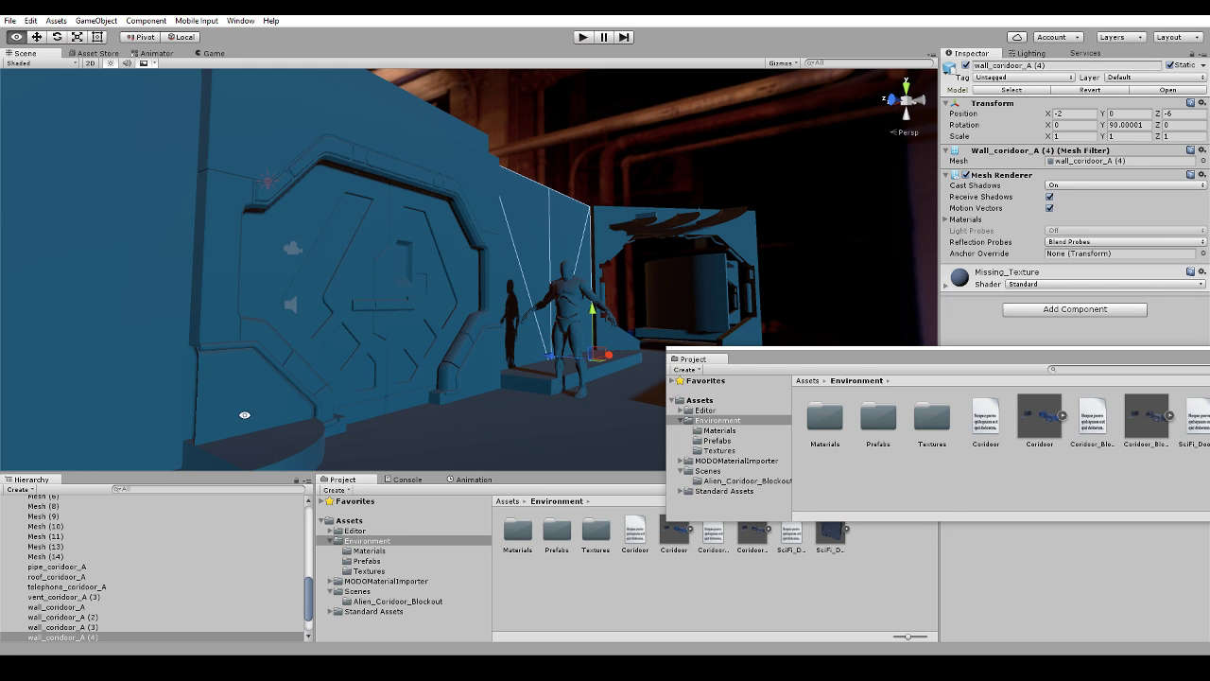
pyautogui.keyDown('alt'); pyautogui.moveTo(244, 414); pyautogui.dragTo(224, 430); pyautogui.keyUp('alt')
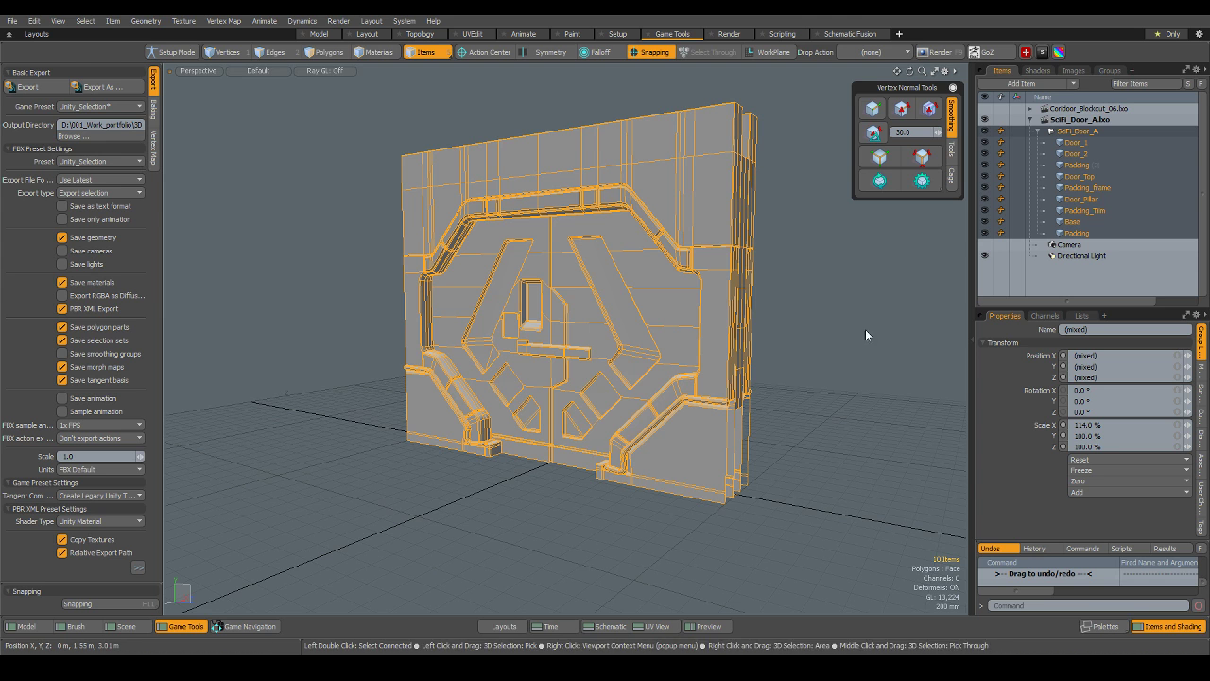
# Back in Modo, isolate the Base mesh by hiding all the other door parts.
pyautogui.keyDown('alt'); pyautogui.moveTo(865, 329); pyautogui.dragTo(790, 426); pyautogui.keyUp('alt')
pyautogui.click(790, 426)
pyautogui.click(594, 413)
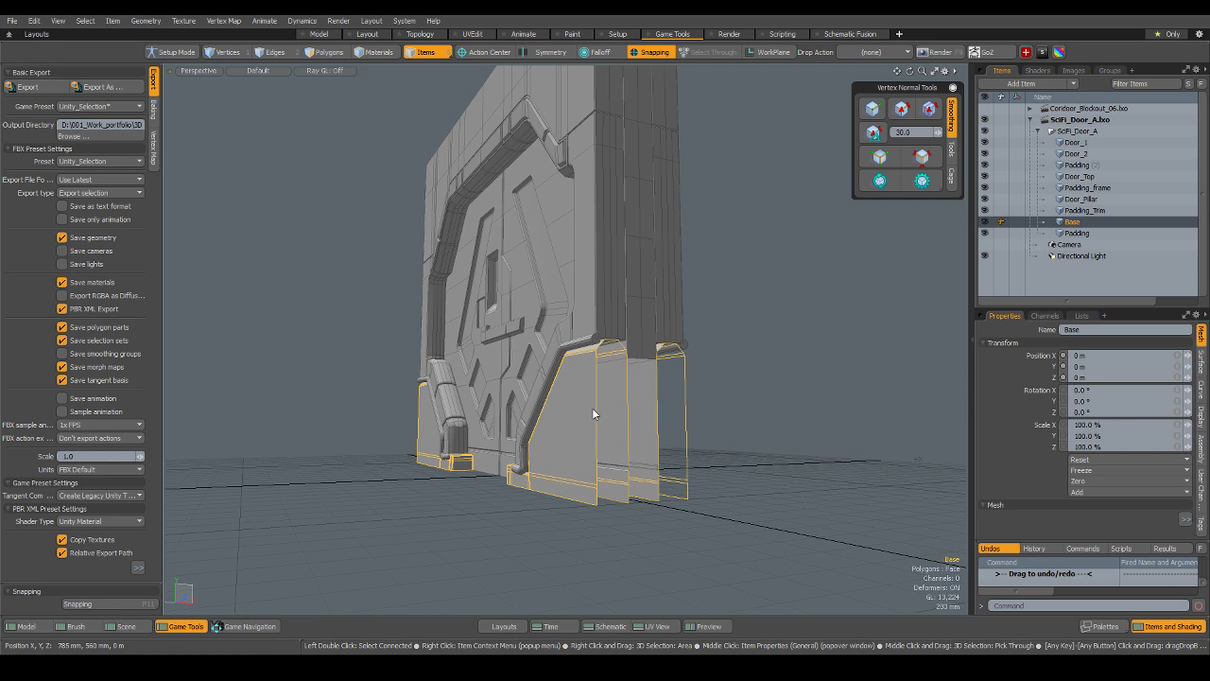
pyautogui.press('shift')
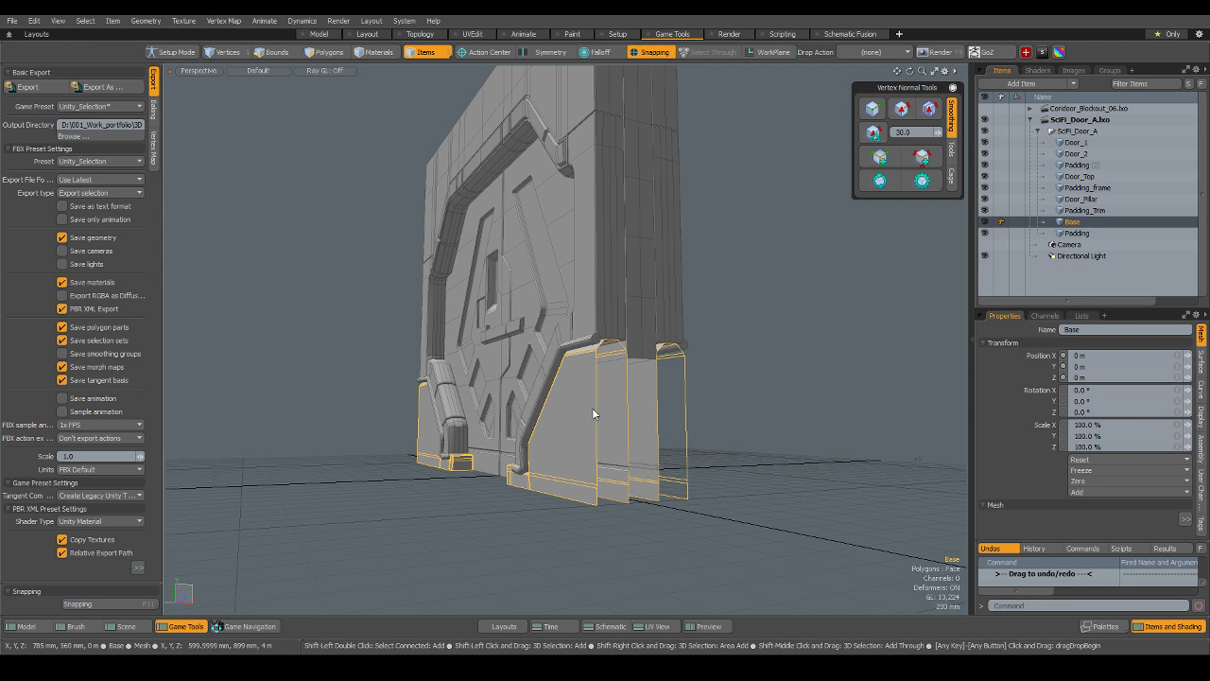
pyautogui.hotkey('shift', 'h')
pyautogui.scroll(5, 602, 402)
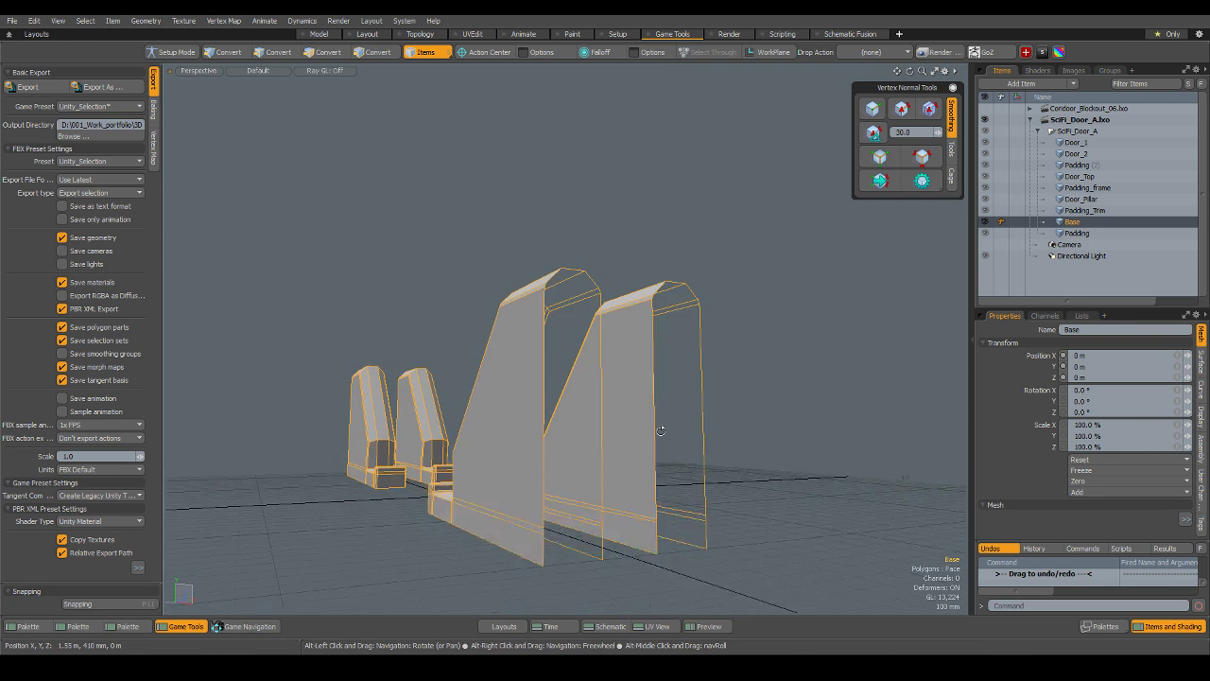
# Try to bridge all eight short vertical foot edges at both outer ends of the Base in a single operation.
pyautogui.press('2')
pyautogui.click(543, 518)
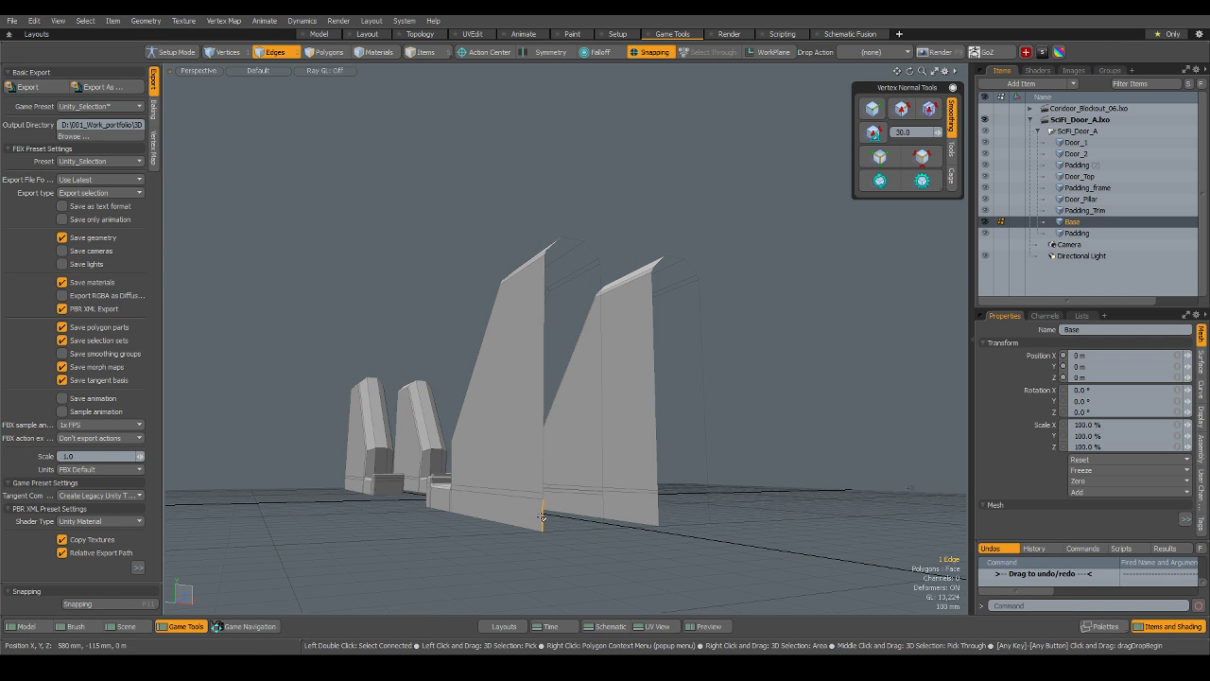
pyautogui.keyDown('shift'); pyautogui.click(602, 511); pyautogui.keyUp('shift')
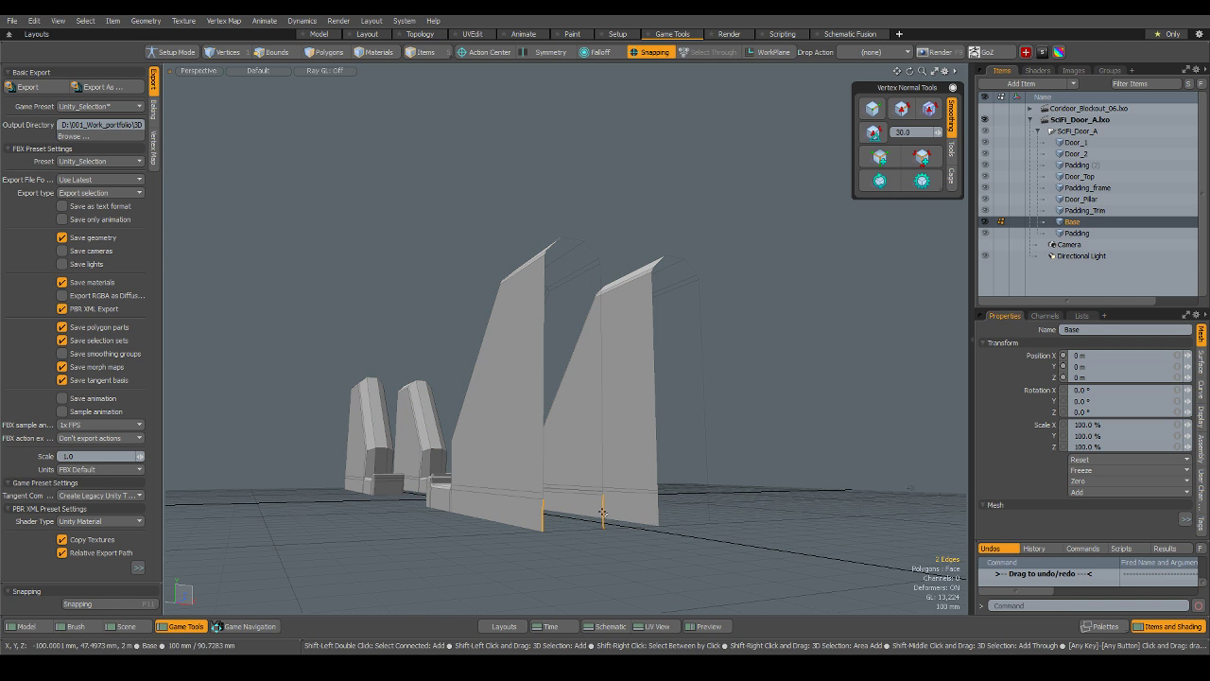
pyautogui.keyDown('shift'); pyautogui.click(709, 511); pyautogui.keyUp('shift')
pyautogui.keyDown('alt'); pyautogui.moveTo(709, 511); pyautogui.dragTo(525, 558); pyautogui.keyUp('alt')
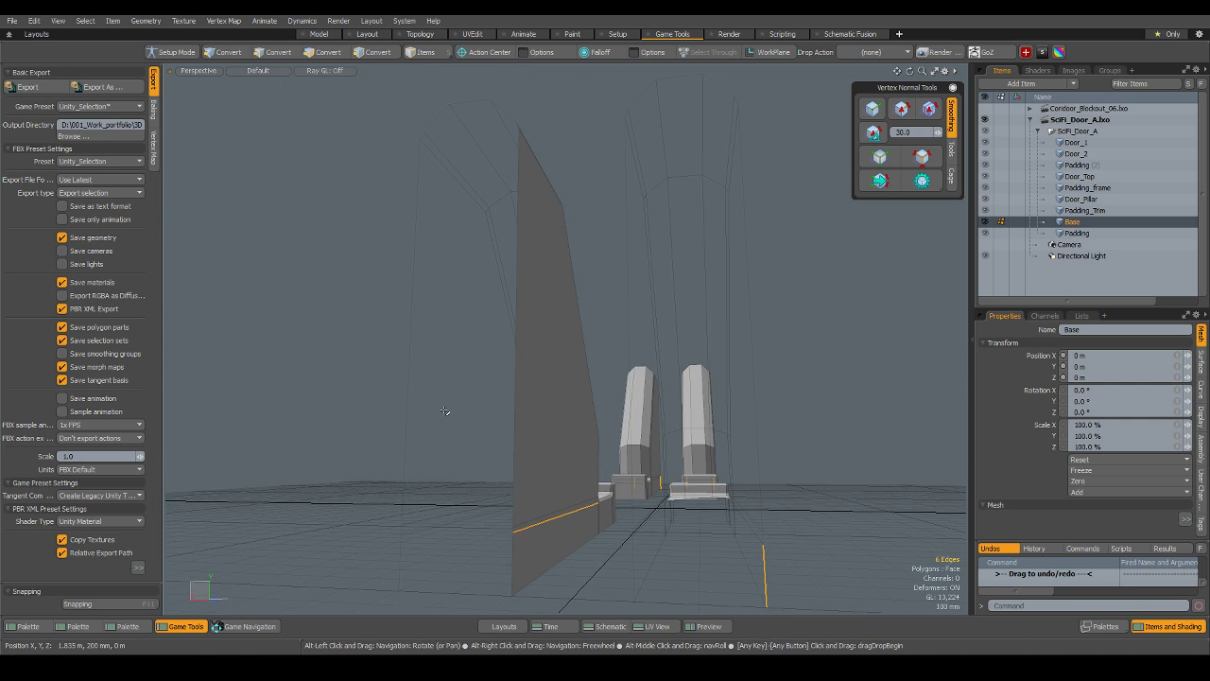
pyautogui.keyDown('shift'); pyautogui.click(516, 558); pyautogui.keyUp('shift')
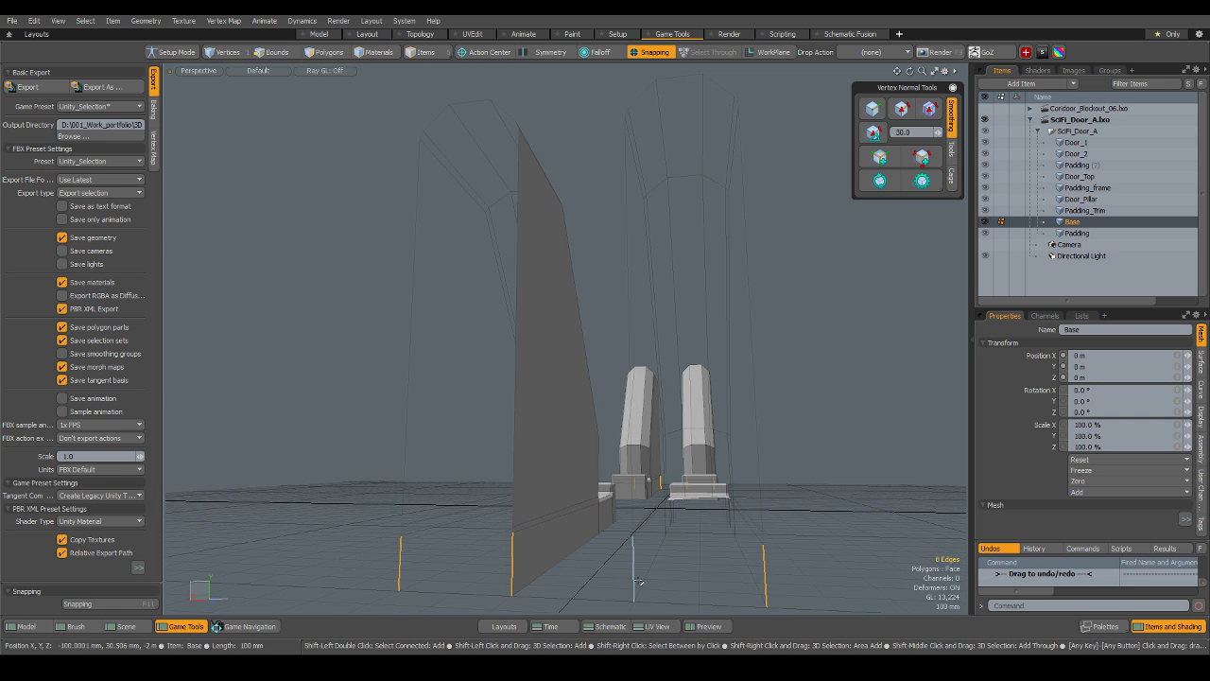
pyautogui.rightClick(729, 593)
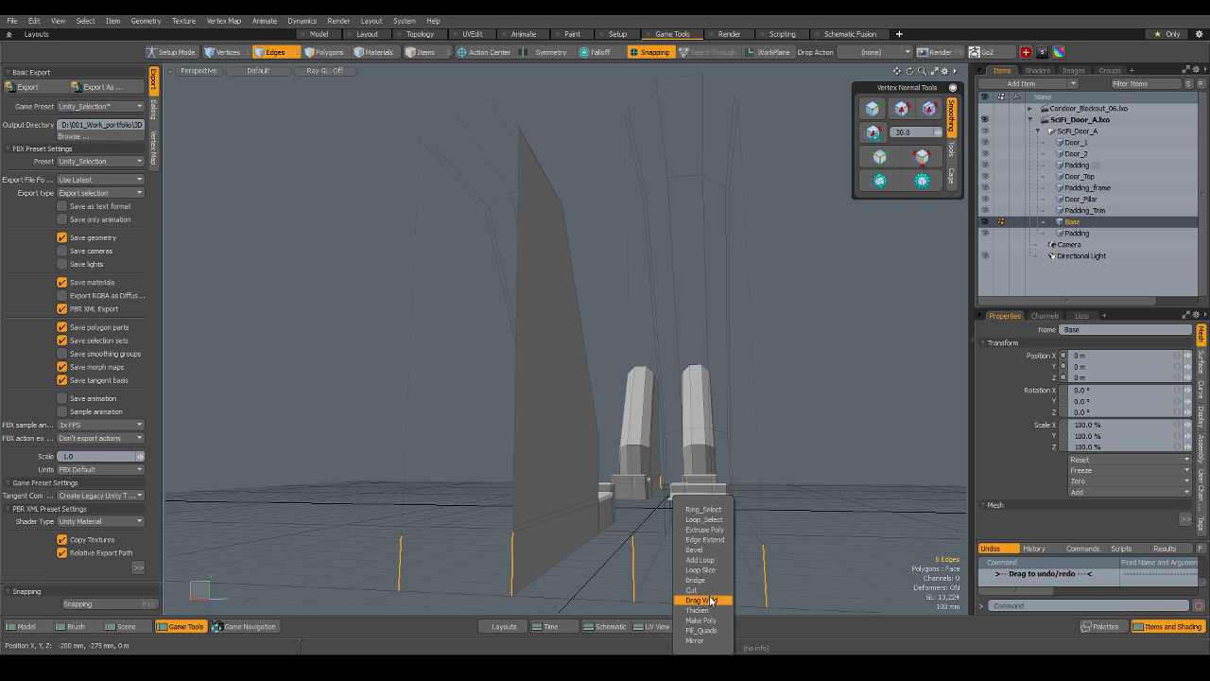
pyautogui.click(715, 581)
pyautogui.click(714, 584)
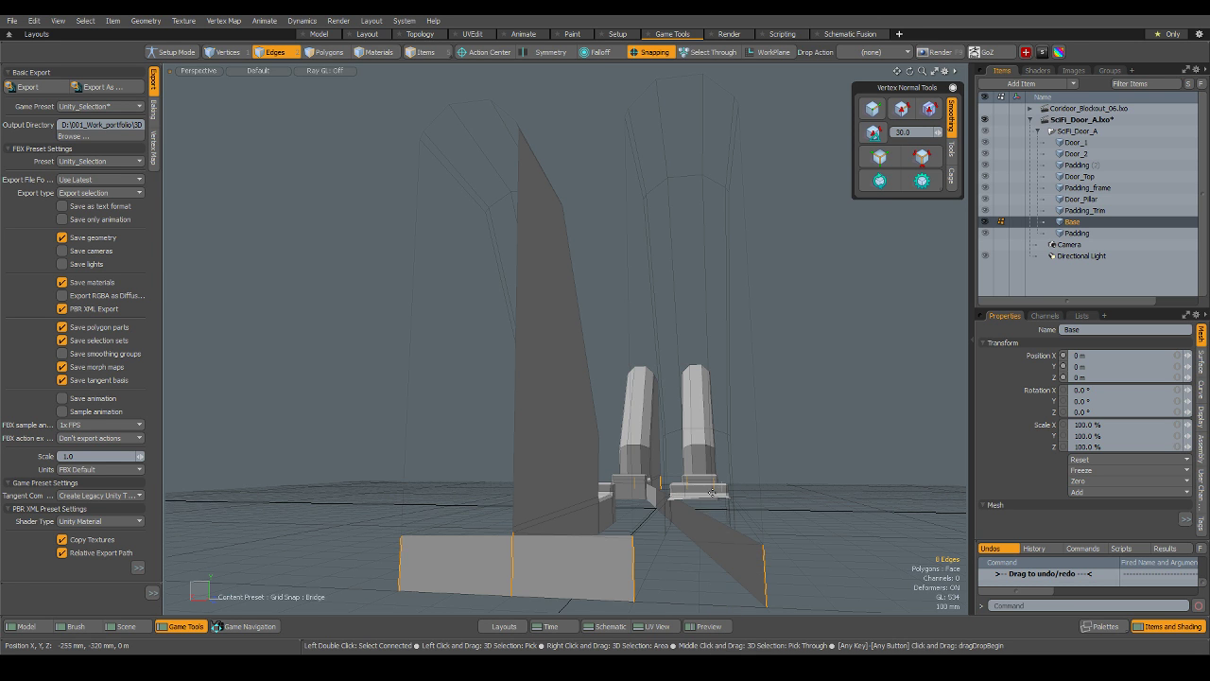
pyautogui.keyDown('alt'); pyautogui.moveTo(744, 507); pyautogui.dragTo(696, 464); pyautogui.keyUp('alt')
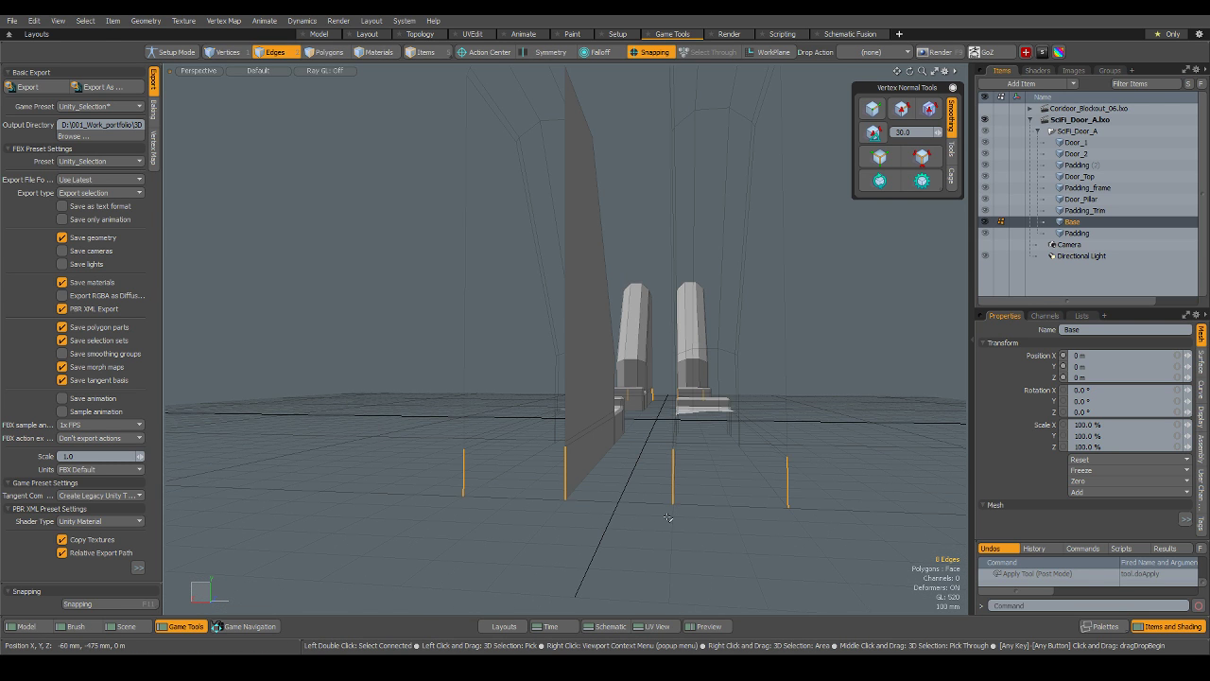
# Bridge the first pair of short vertical foot edges at one open outer end of the Base.
pyautogui.click(560, 473)
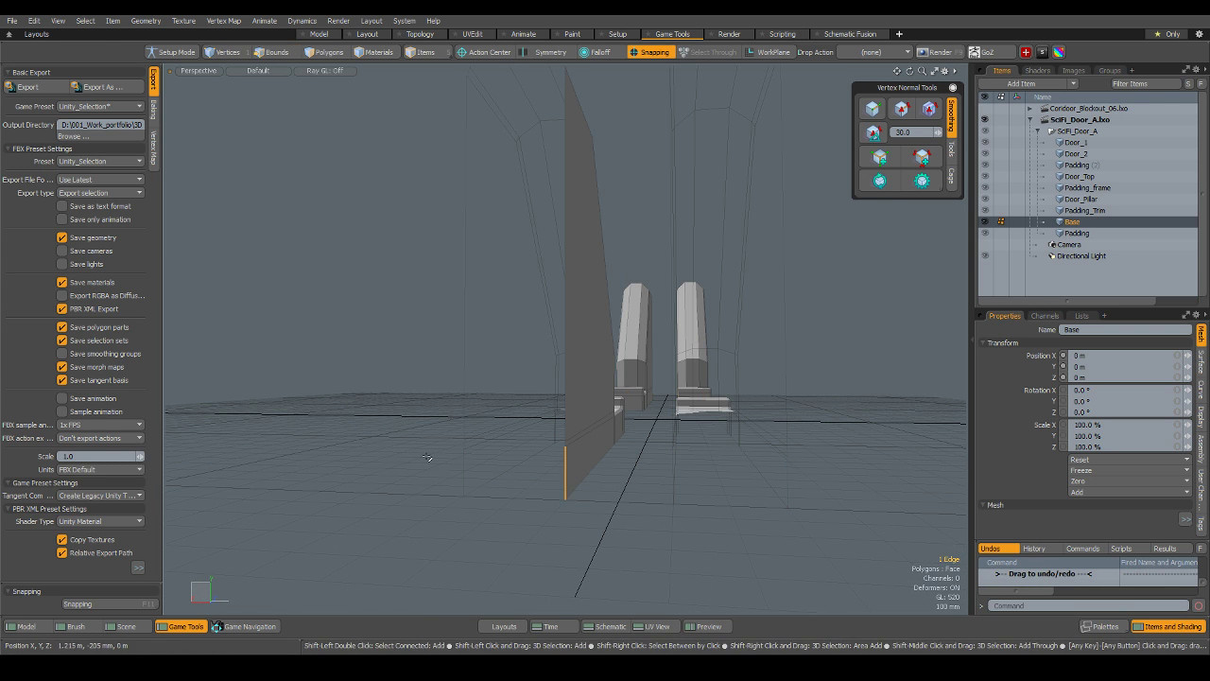
pyautogui.rightClick(464, 479)
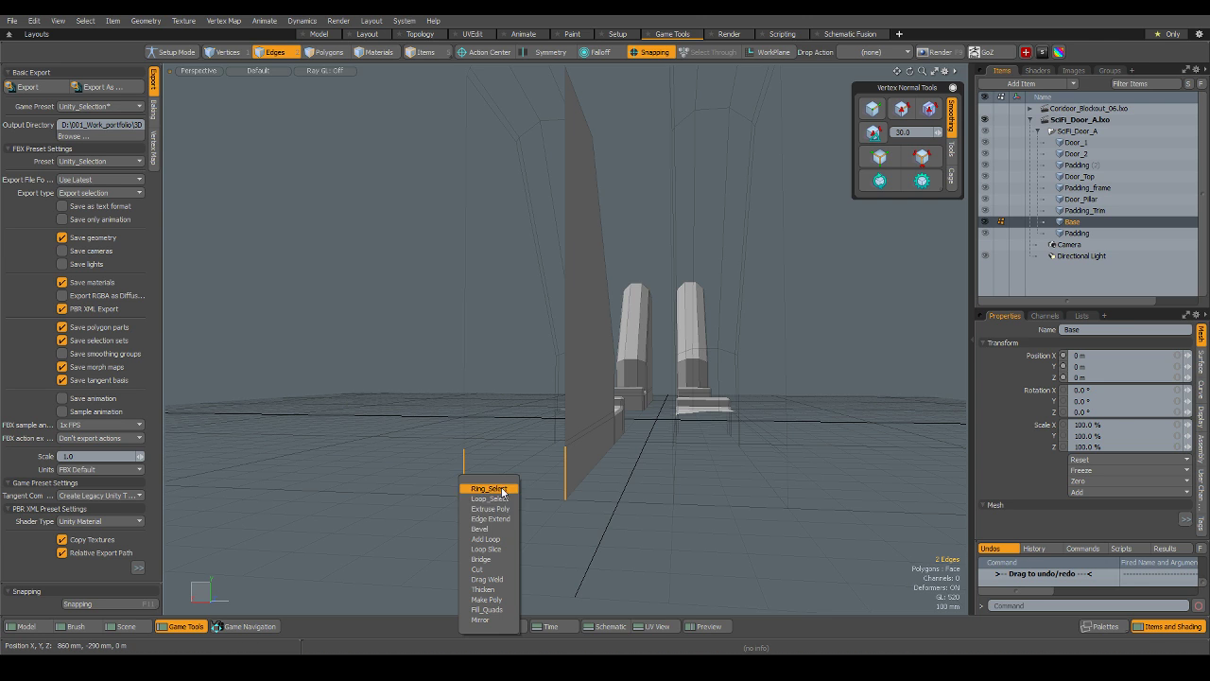
pyautogui.click(500, 565)
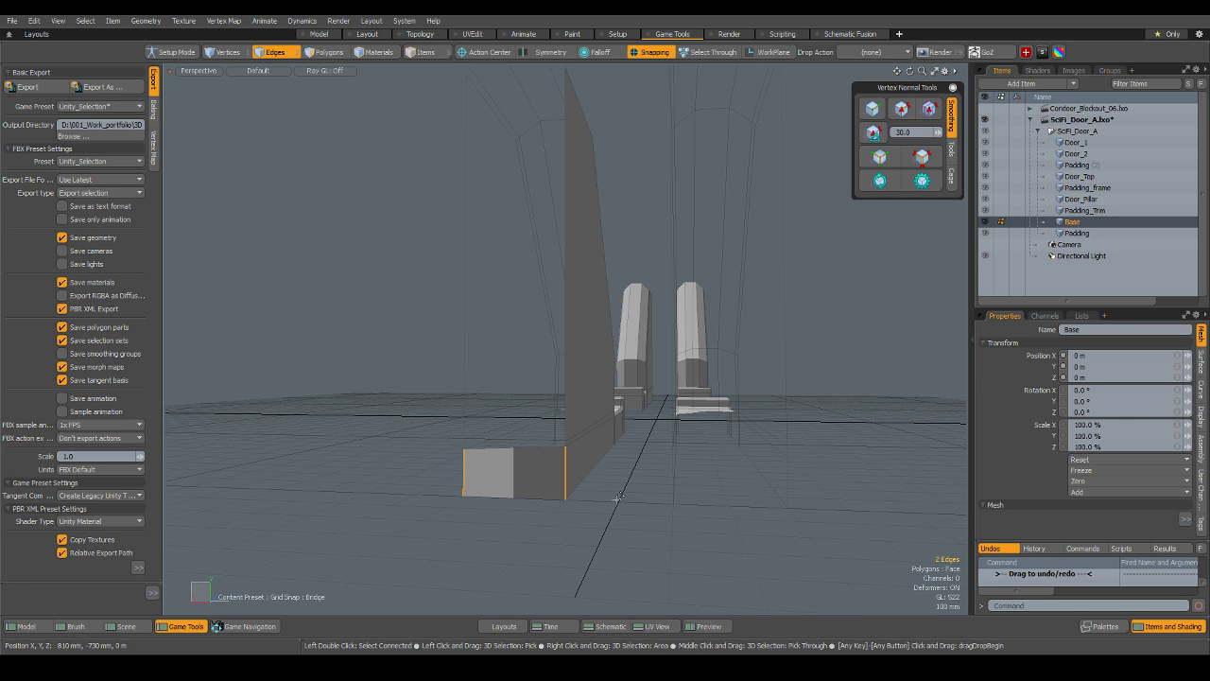
pyautogui.press('space')
# Bridge the second pair of short vertical foot edges at the same outer end of the Base.
pyautogui.click(673, 480)
pyautogui.keyDown('alt'); pyautogui.moveTo(755, 500); pyautogui.dragTo(723, 499); pyautogui.keyUp('alt')
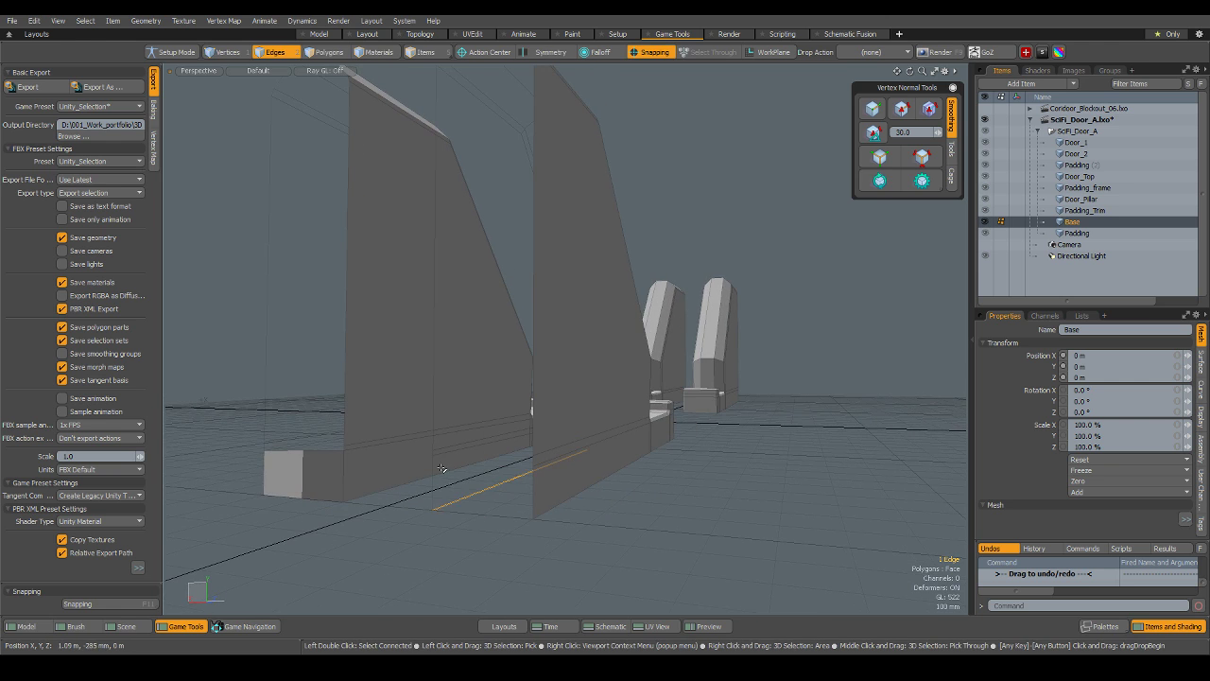
pyautogui.keyDown('shift'); pyautogui.click(533, 500); pyautogui.keyUp('shift')
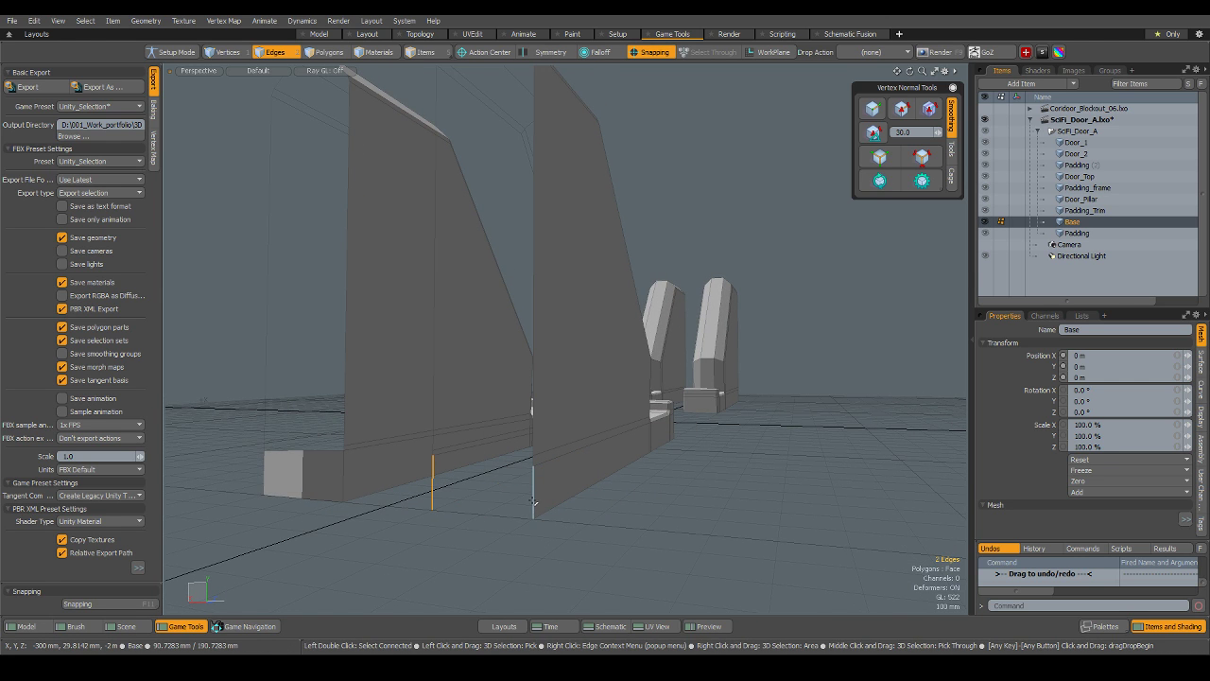
pyautogui.rightClick(534, 501)
pyautogui.click(544, 577)
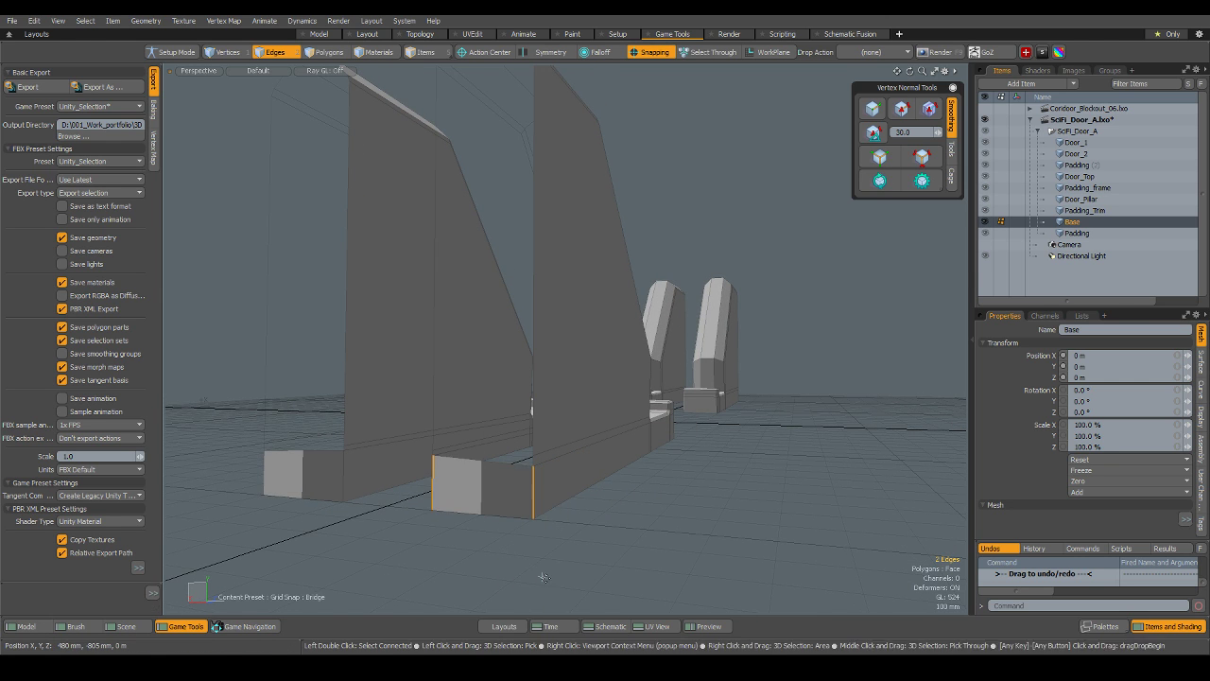
# Bridge the first pair of short vertical foot edges at the opposite outer end of the Base.
pyautogui.keyDown('alt'); pyautogui.moveTo(545, 577); pyautogui.dragTo(629, 469); pyautogui.keyUp('alt')
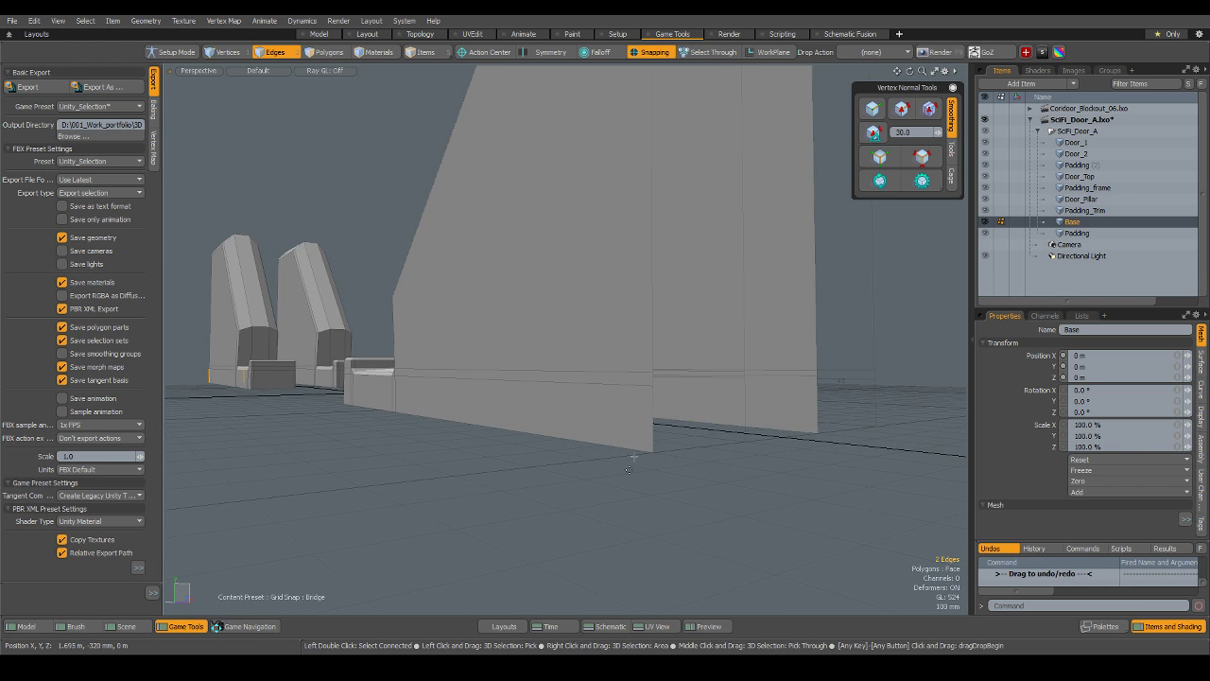
pyautogui.click(662, 416)
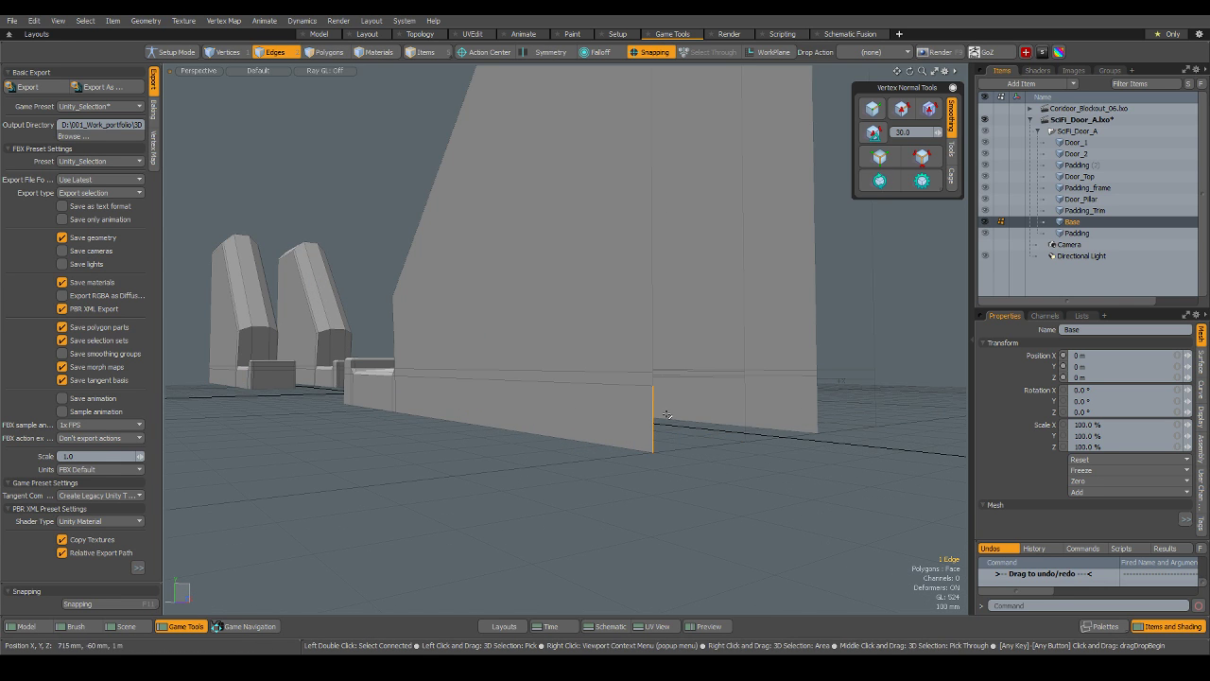
pyautogui.press('shift')
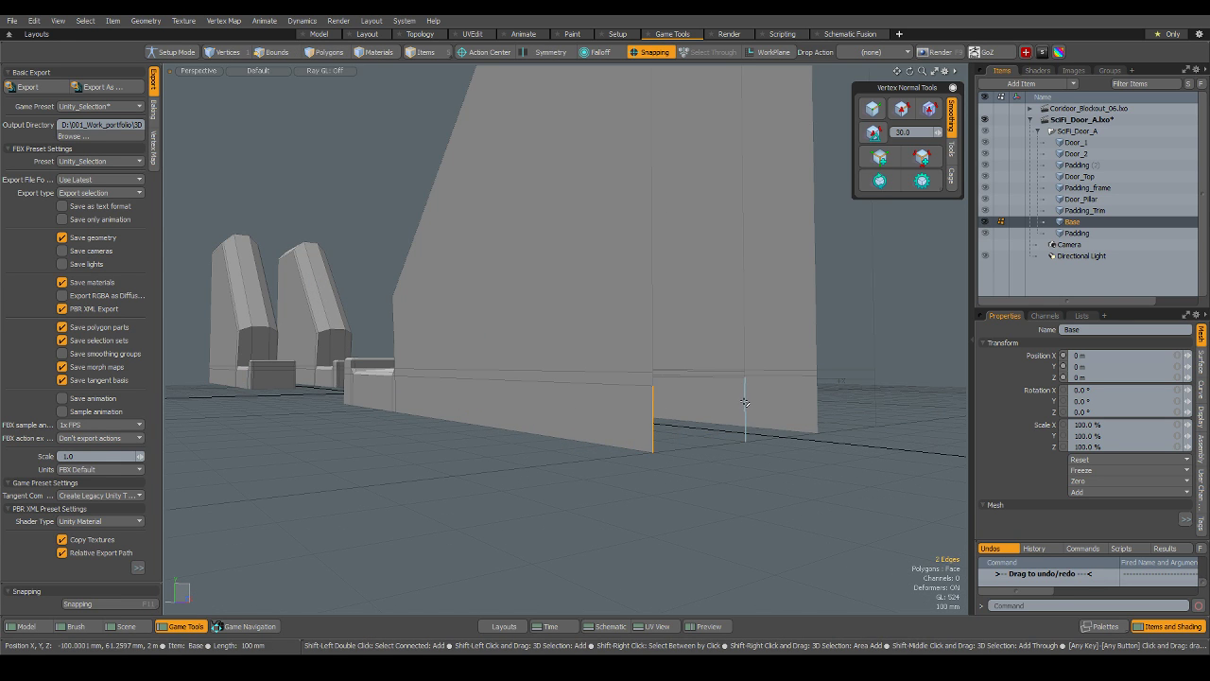
pyautogui.keyDown('shift'); pyautogui.click(746, 402); pyautogui.keyUp('shift')
pyautogui.rightClick(747, 442)
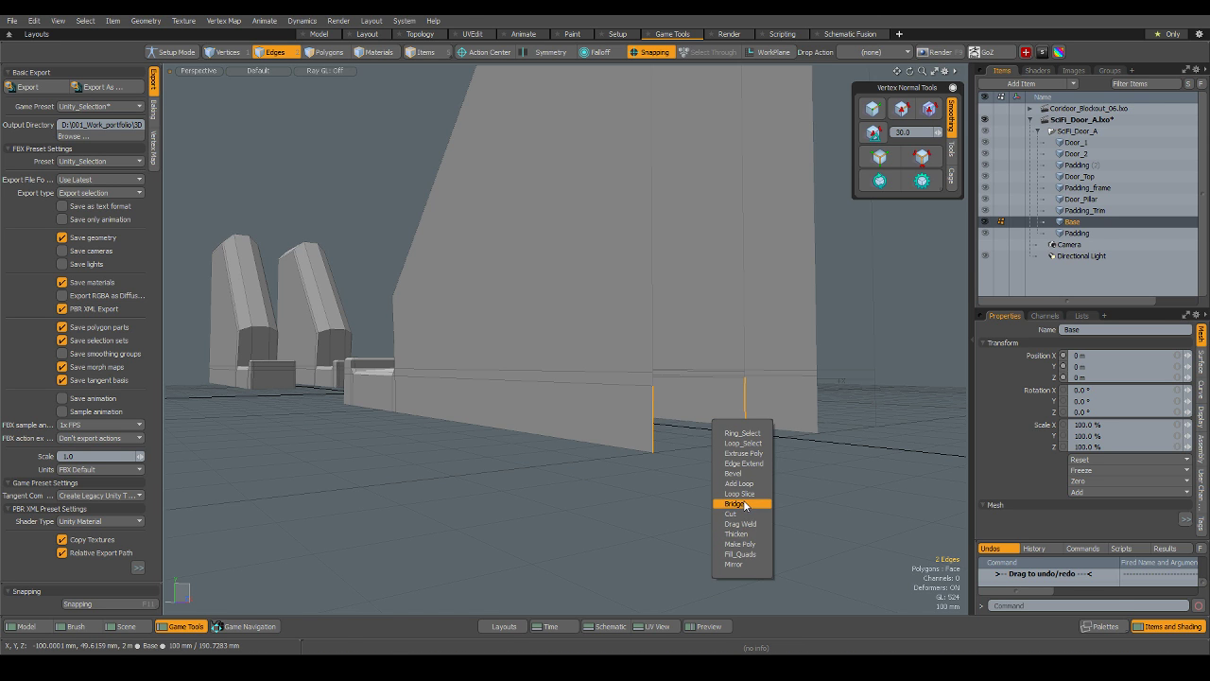
pyautogui.click(738, 503)
# Bridge the second pair of short vertical foot edges at that opposite outer end of the Base.
pyautogui.keyDown('alt'); pyautogui.moveTo(743, 504); pyautogui.dragTo(821, 441); pyautogui.keyUp('alt')
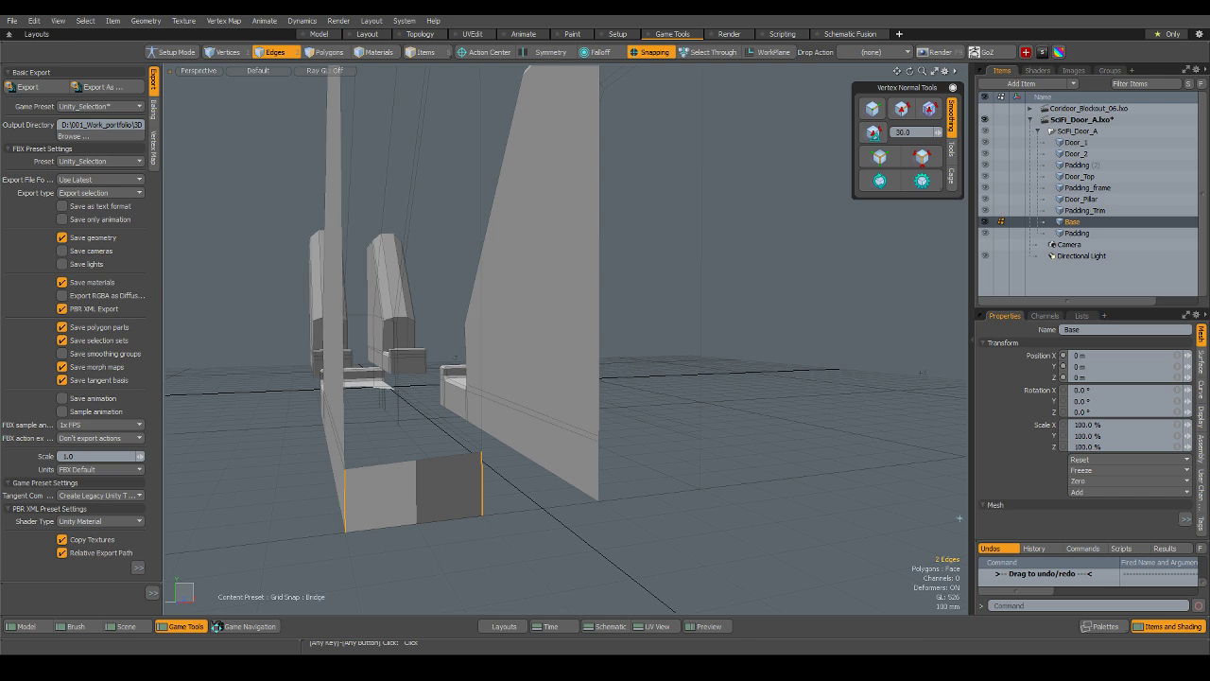
pyautogui.click(598, 462)
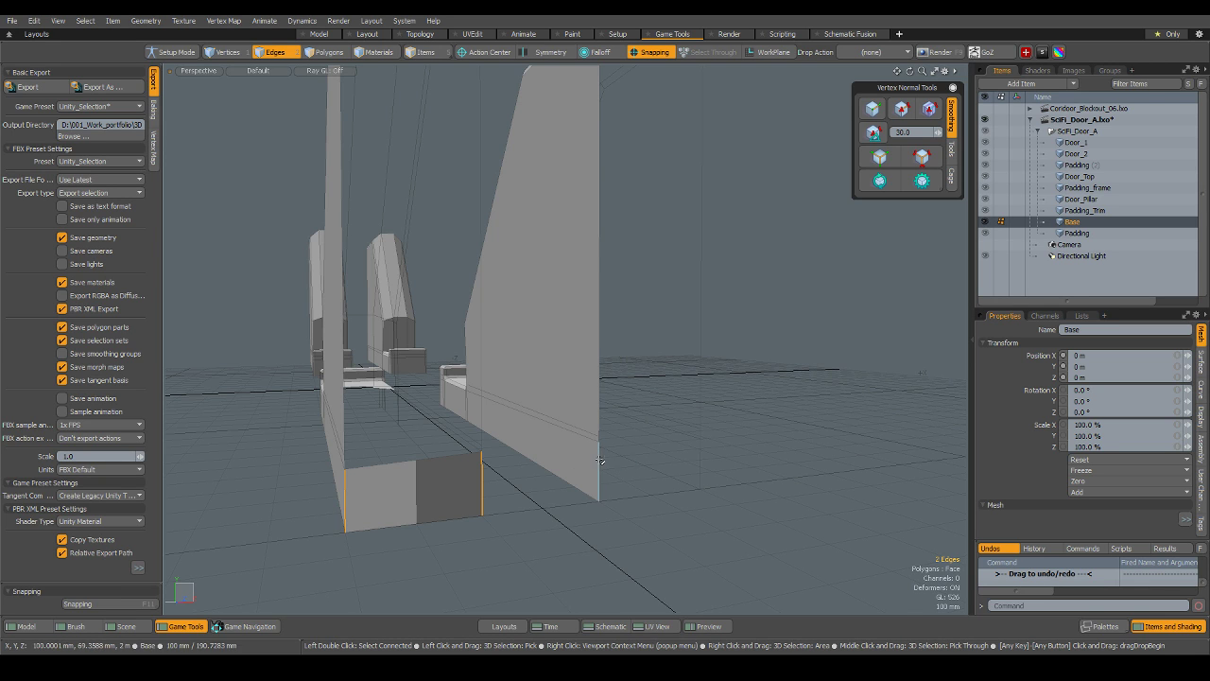
pyautogui.keyDown('shift'); pyautogui.click(700, 456); pyautogui.keyUp('shift')
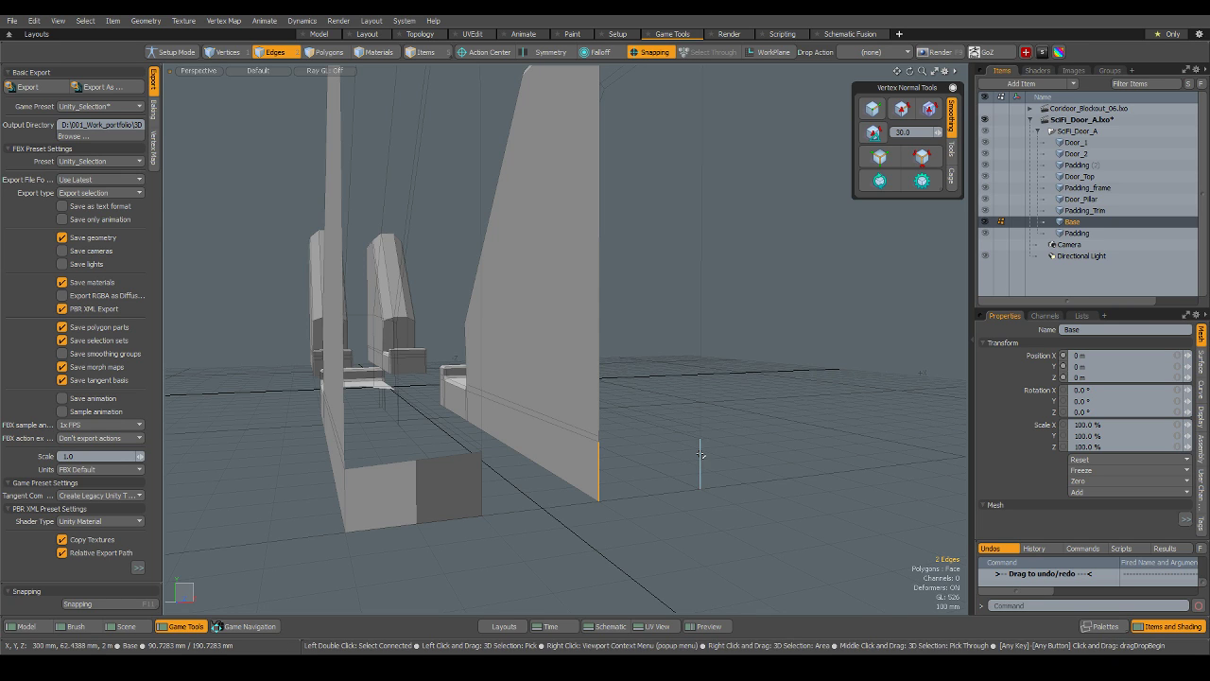
pyautogui.rightClick(701, 458)
pyautogui.click(707, 549)
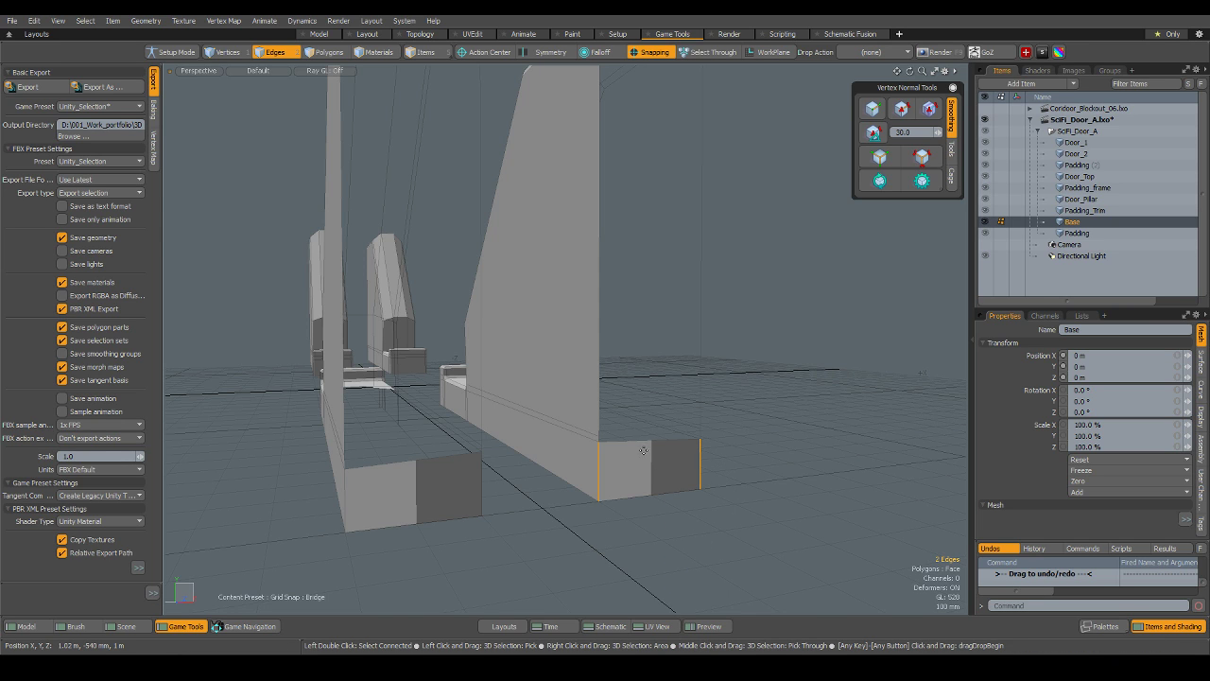
# Delete the face bridged first at this end of the Base and bridge its two vertical foot edges again.
pyautogui.scroll(2, 429, 469)
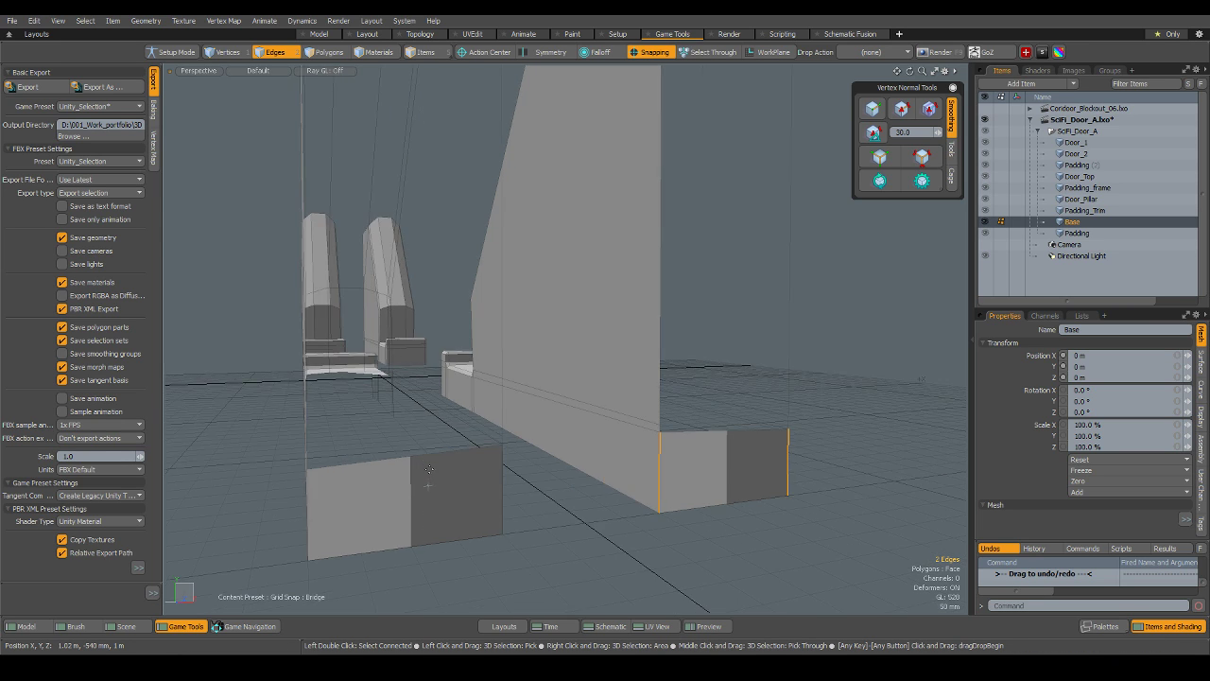
pyautogui.press('3')
pyautogui.click(429, 470)
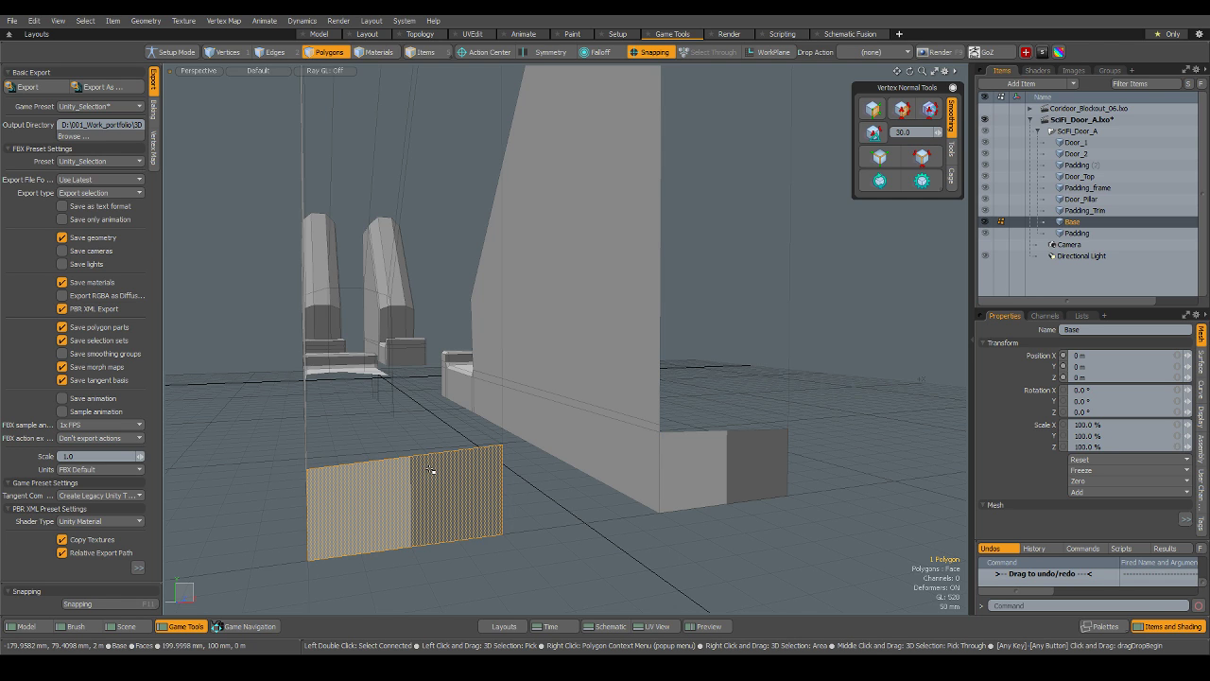
pyautogui.press('Delete')
pyautogui.press('2')
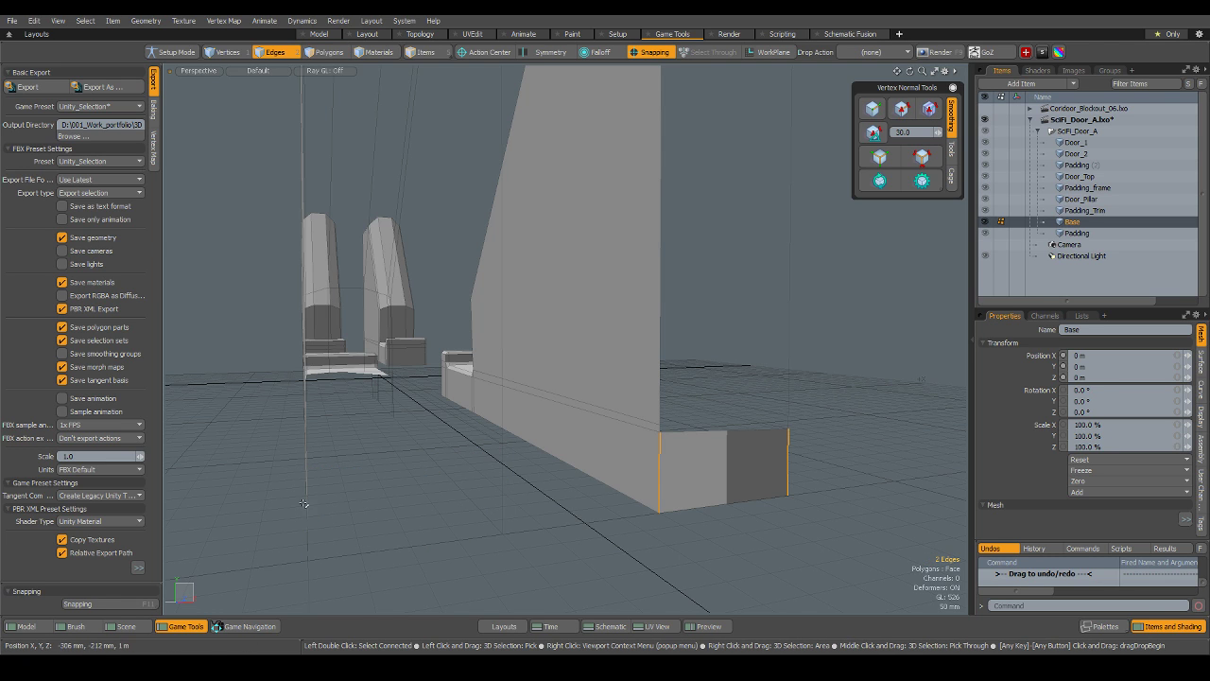
pyautogui.click(308, 502)
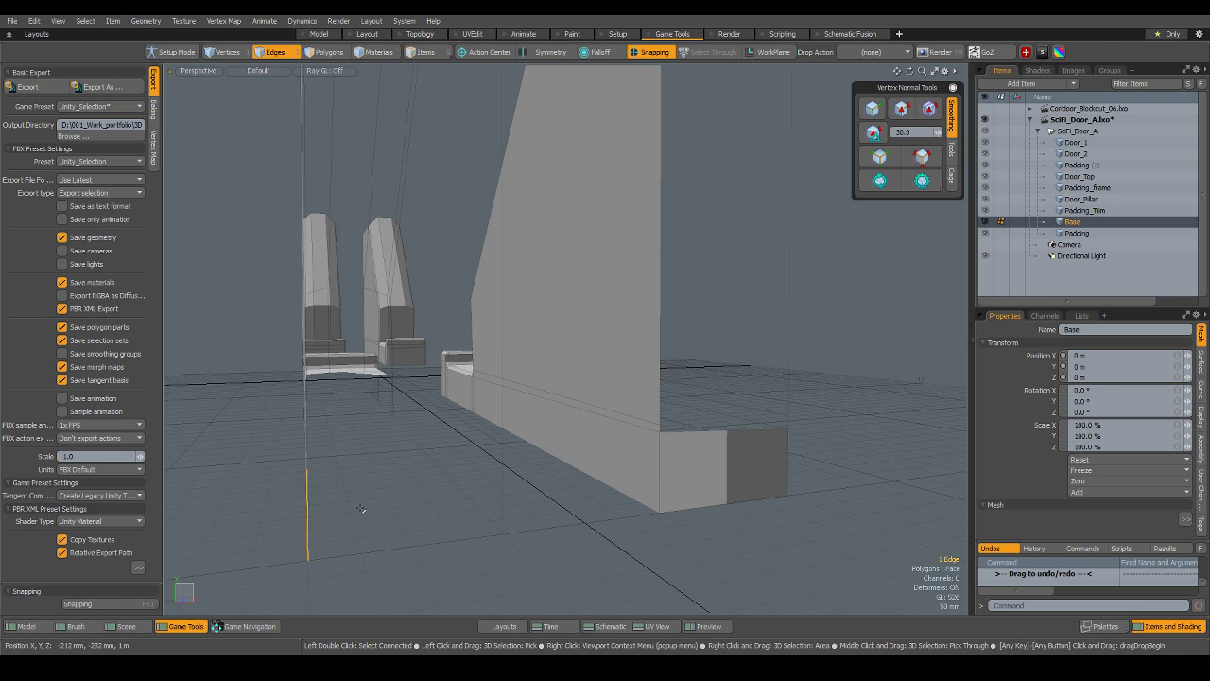
pyautogui.rightClick(505, 508)
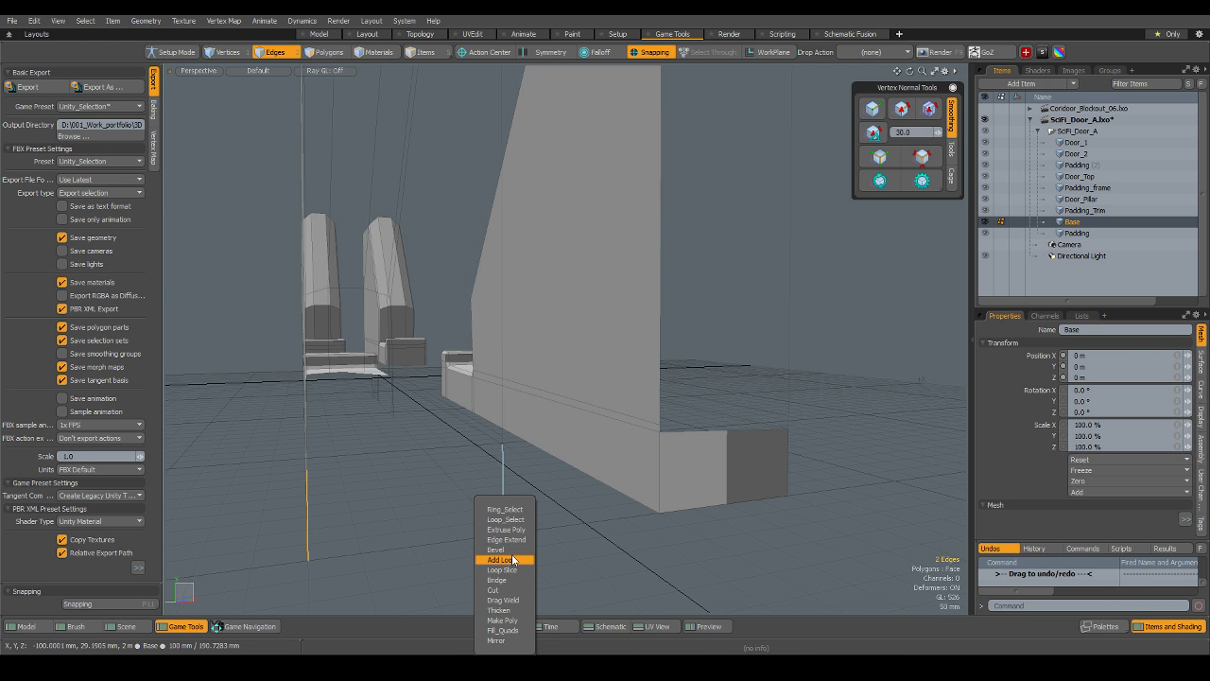
pyautogui.click(515, 579)
# Recalculate the Base mesh's vertex normals with the 30° smoothing angle to even out the shading of the bridged foot faces.
pyautogui.scroll(-5, 516, 530)
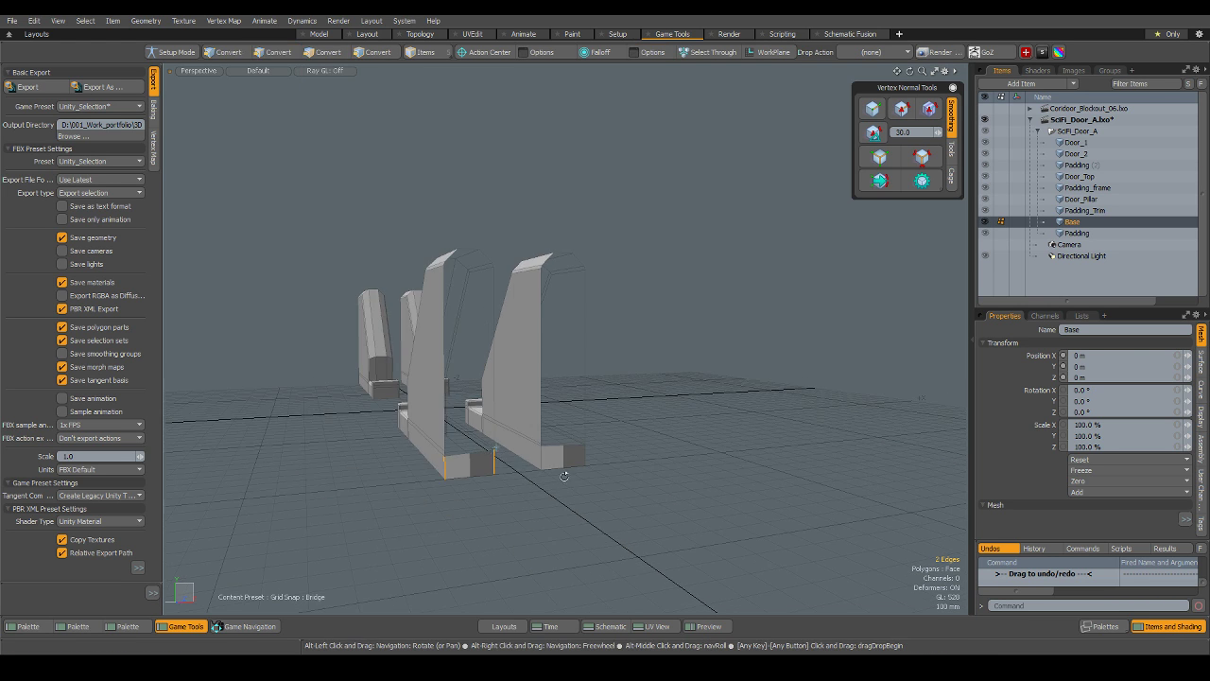
pyautogui.keyDown('alt'); pyautogui.moveTo(605, 477); pyautogui.dragTo(522, 470); pyautogui.keyUp('alt')
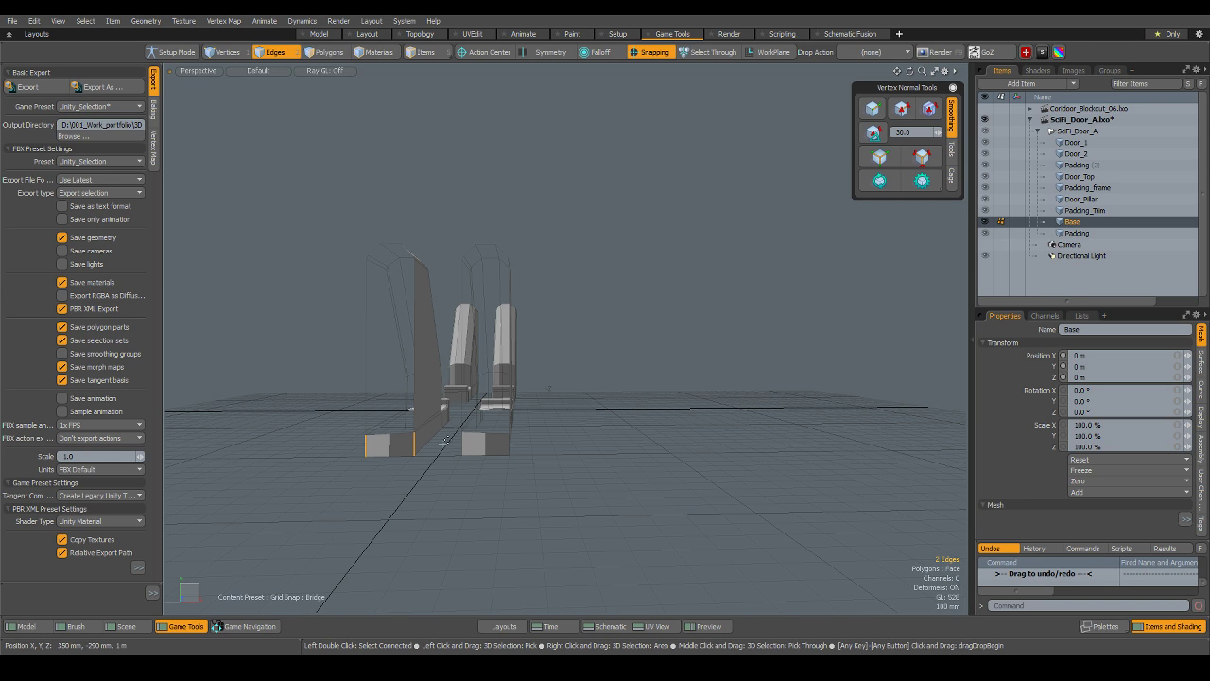
pyautogui.press('3')
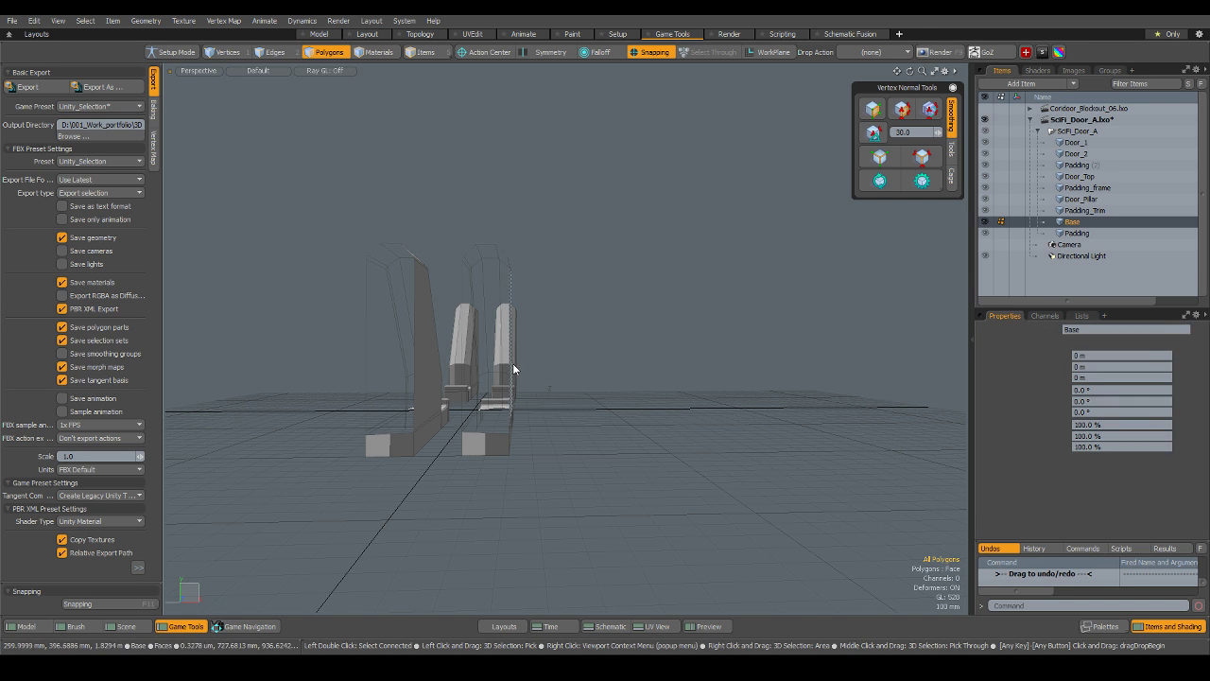
pyautogui.press('5')
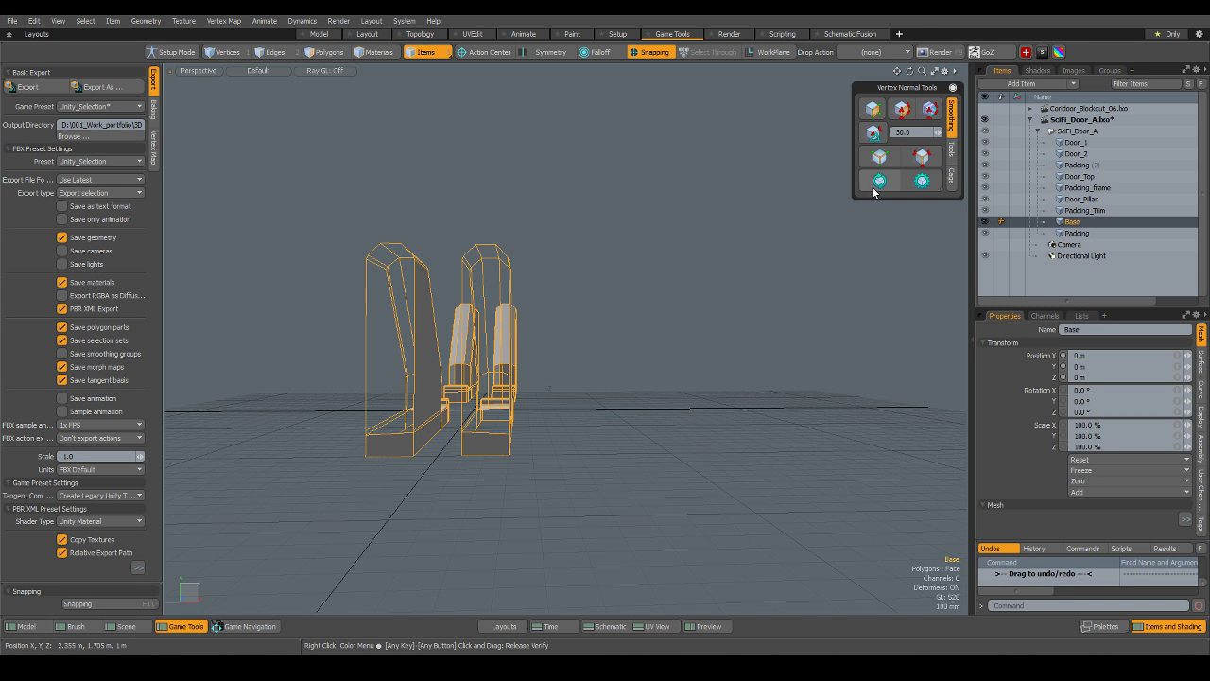
# Select the open border loops on the outer sides of all four Base blocks and cap them with Make Poly.
pyautogui.press('2')
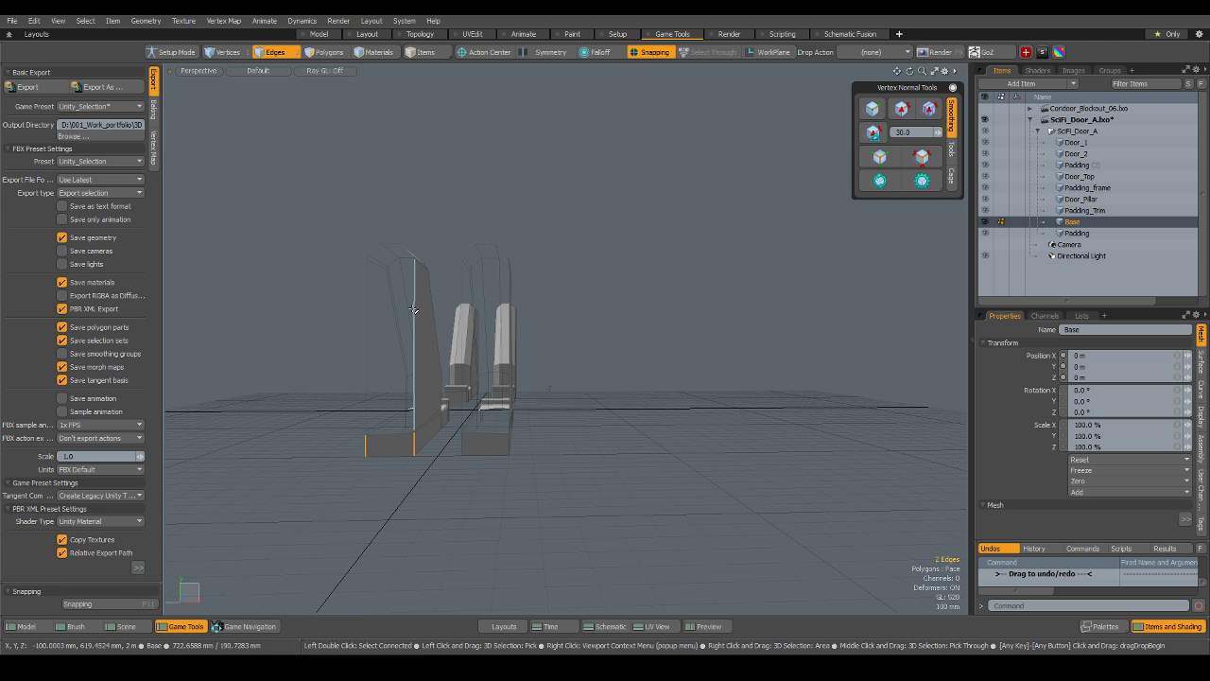
pyautogui.doubleClick(413, 309)
pyautogui.keyDown('shift'); pyautogui.doubleClick(464, 287); pyautogui.keyUp('shift')
pyautogui.keyDown('alt'); pyautogui.moveTo(558, 355); pyautogui.dragTo(331, 351); pyautogui.keyUp('alt')
pyautogui.keyDown('shift'); pyautogui.click(576, 322); pyautogui.keyUp('shift')
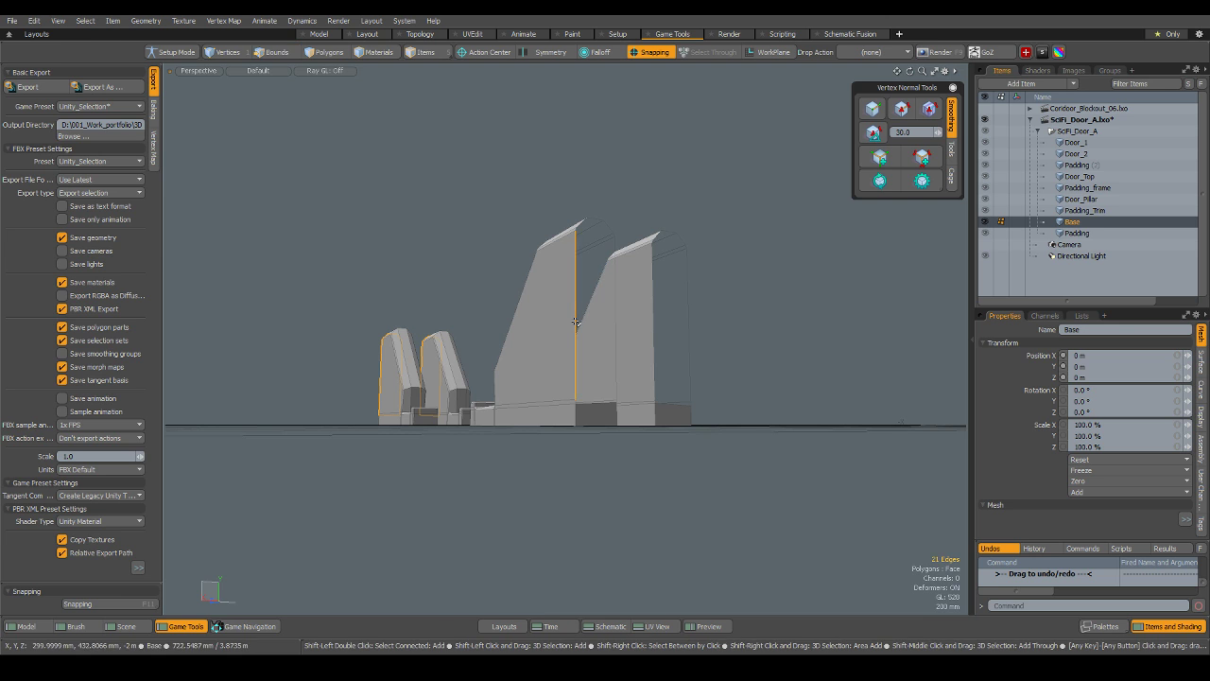
pyautogui.keyDown('shift'); pyautogui.doubleClick(575, 322); pyautogui.keyUp('shift')
pyautogui.keyDown('alt'); pyautogui.moveTo(575, 323); pyautogui.dragTo(534, 423); pyautogui.keyUp('alt')
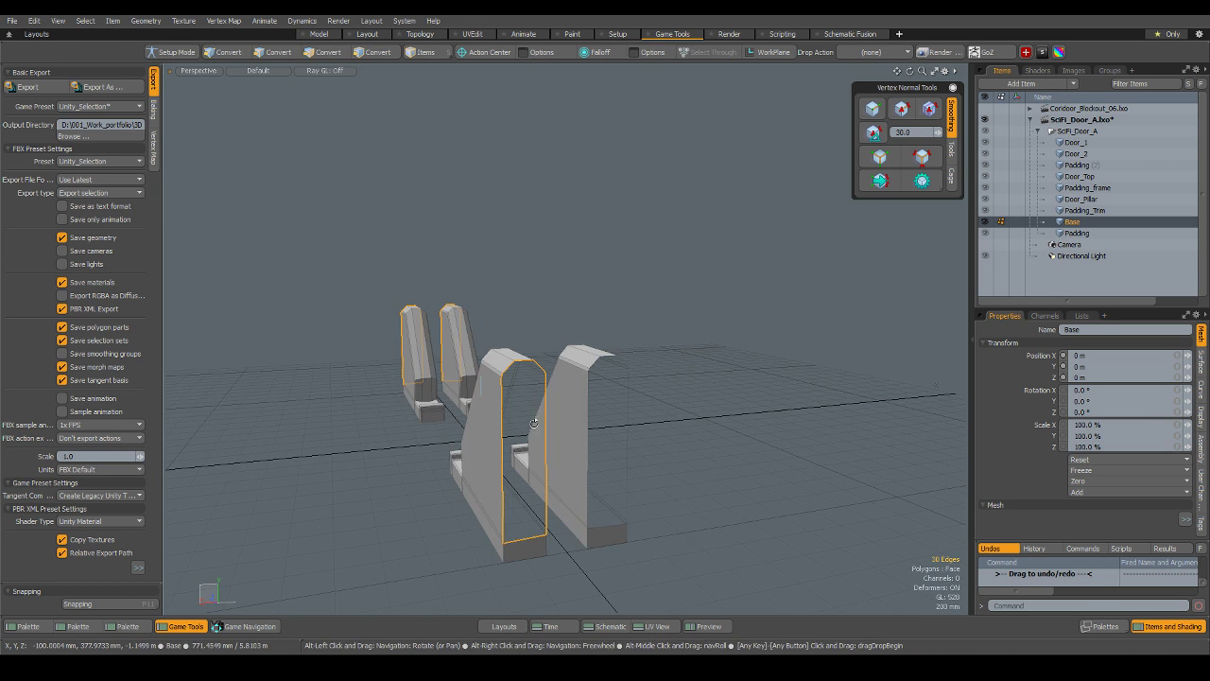
pyautogui.keyDown('shift'); pyautogui.doubleClick(584, 448); pyautogui.keyUp('shift')
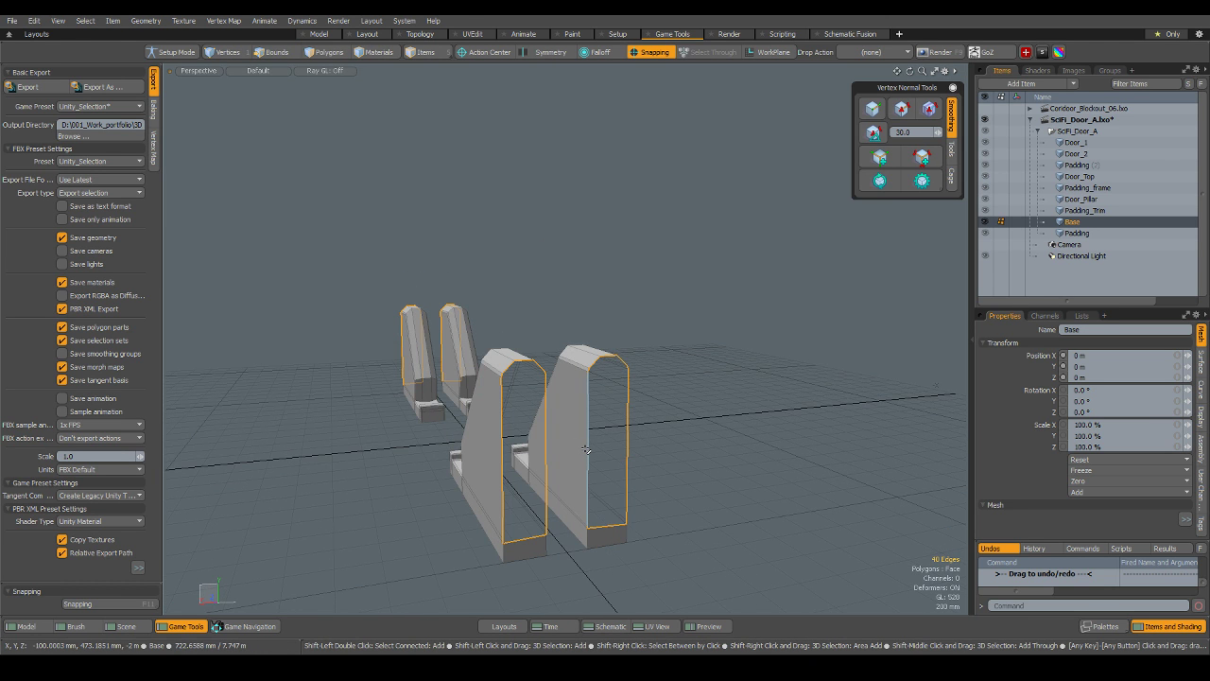
pyautogui.rightClick(590, 460)
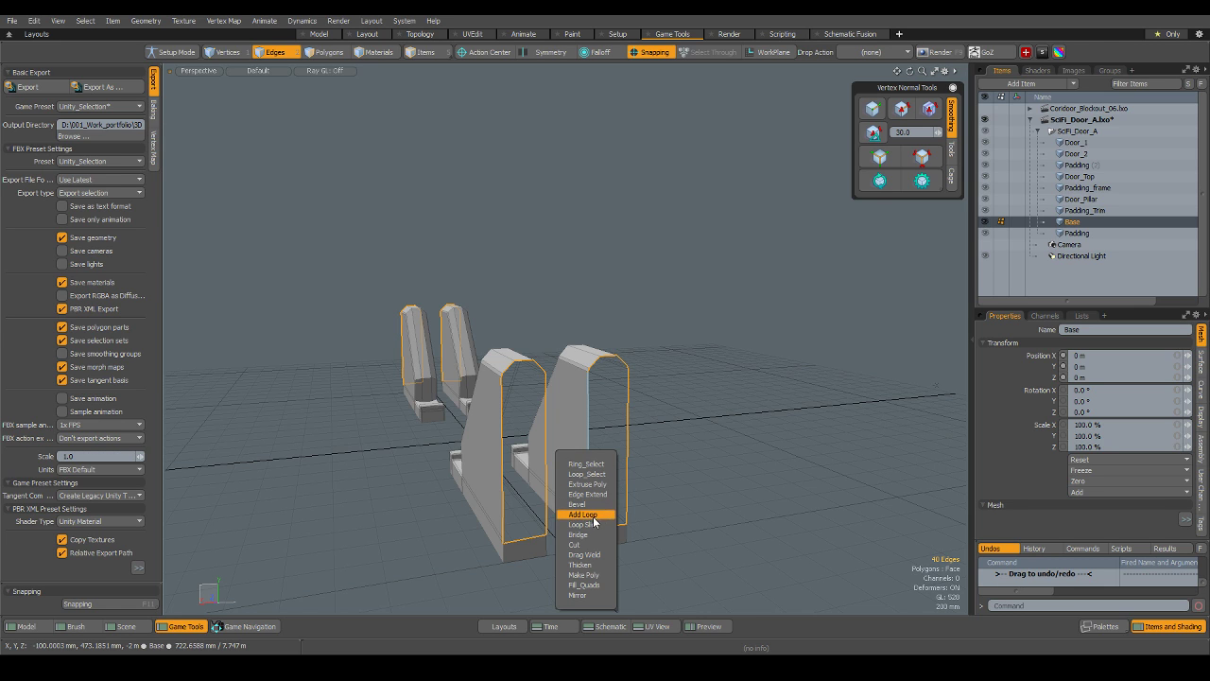
pyautogui.click(591, 565)
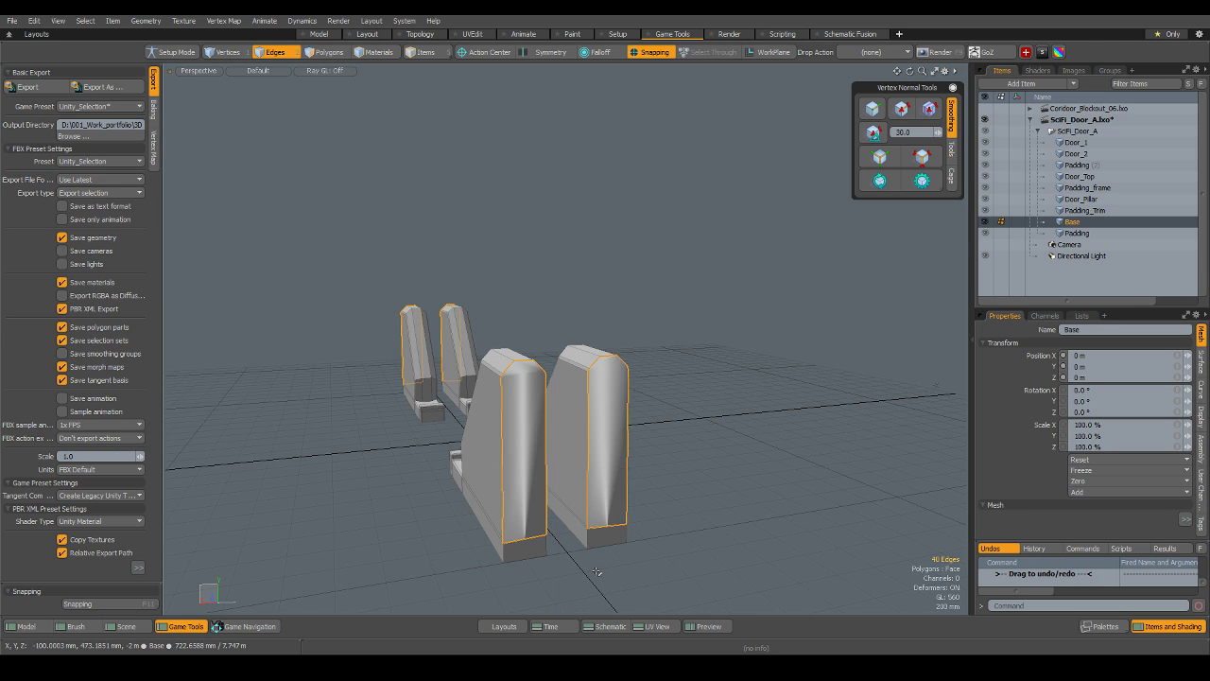
# Apply the 30° smoothing angle to the whole Base mesh and check the shading of the new caps.
pyautogui.click(877, 133)
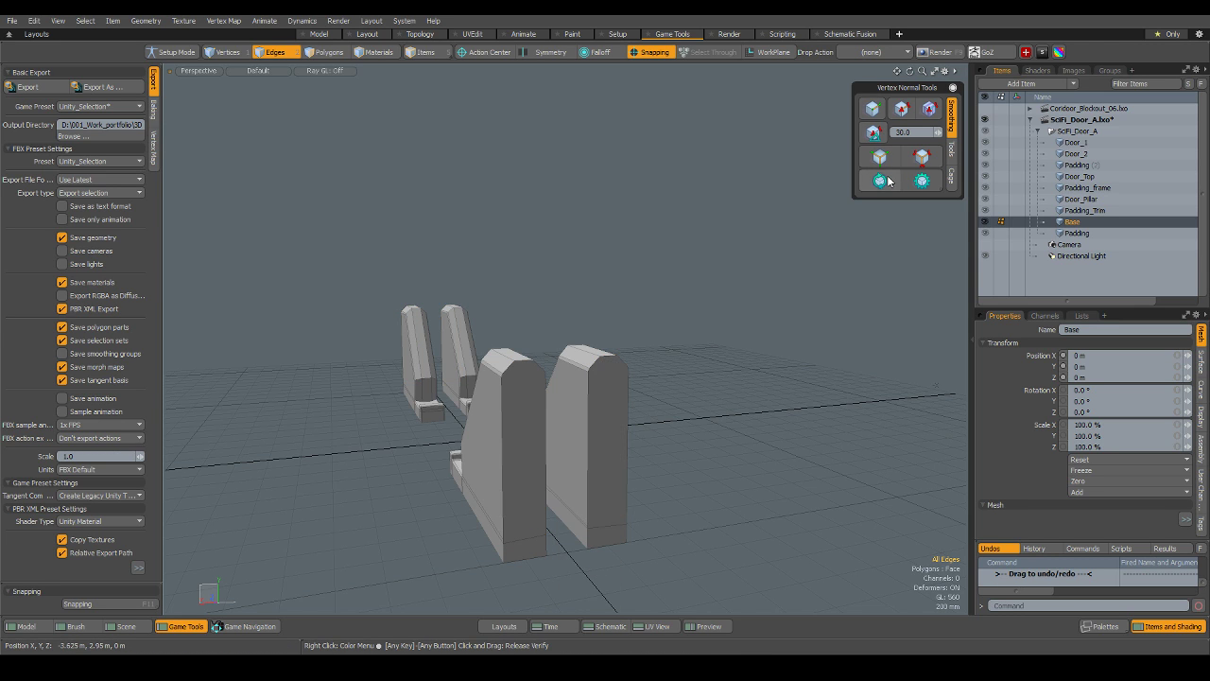
pyautogui.keyDown('alt'); pyautogui.moveTo(529, 416); pyautogui.dragTo(614, 430); pyautogui.keyUp('alt')
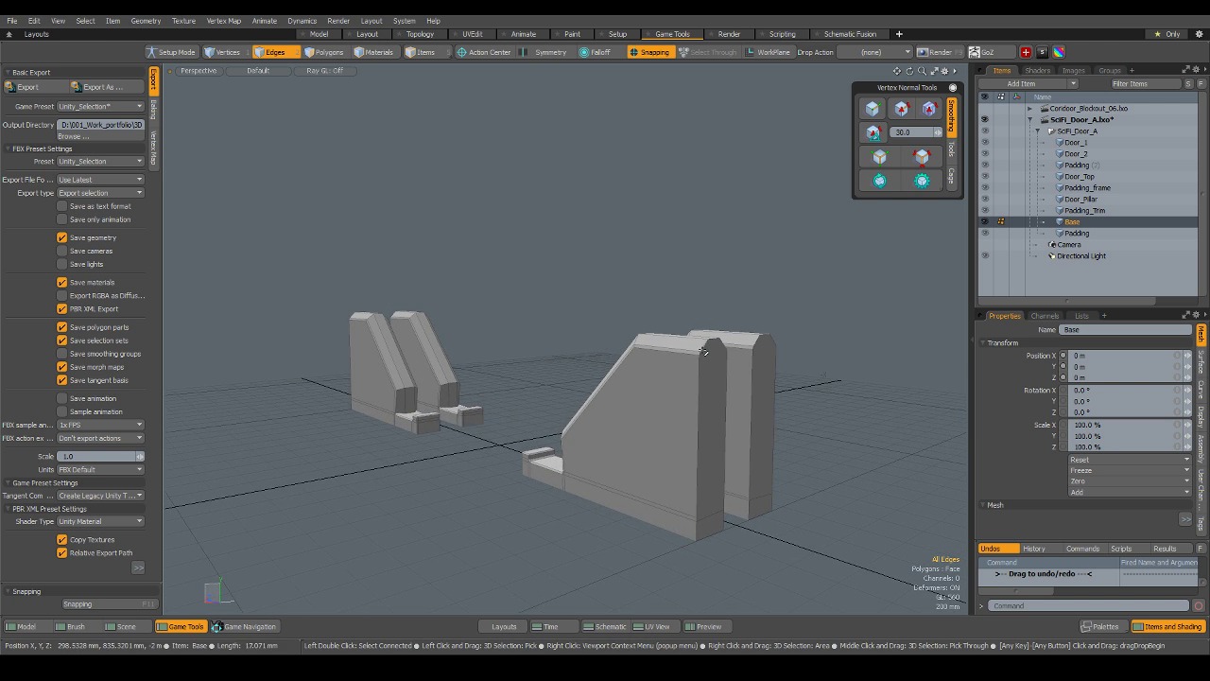
pyautogui.scroll(2, 712, 341)
pyautogui.keyDown('alt'); pyautogui.moveTo(713, 341); pyautogui.dragTo(583, 510); pyautogui.keyUp('alt')
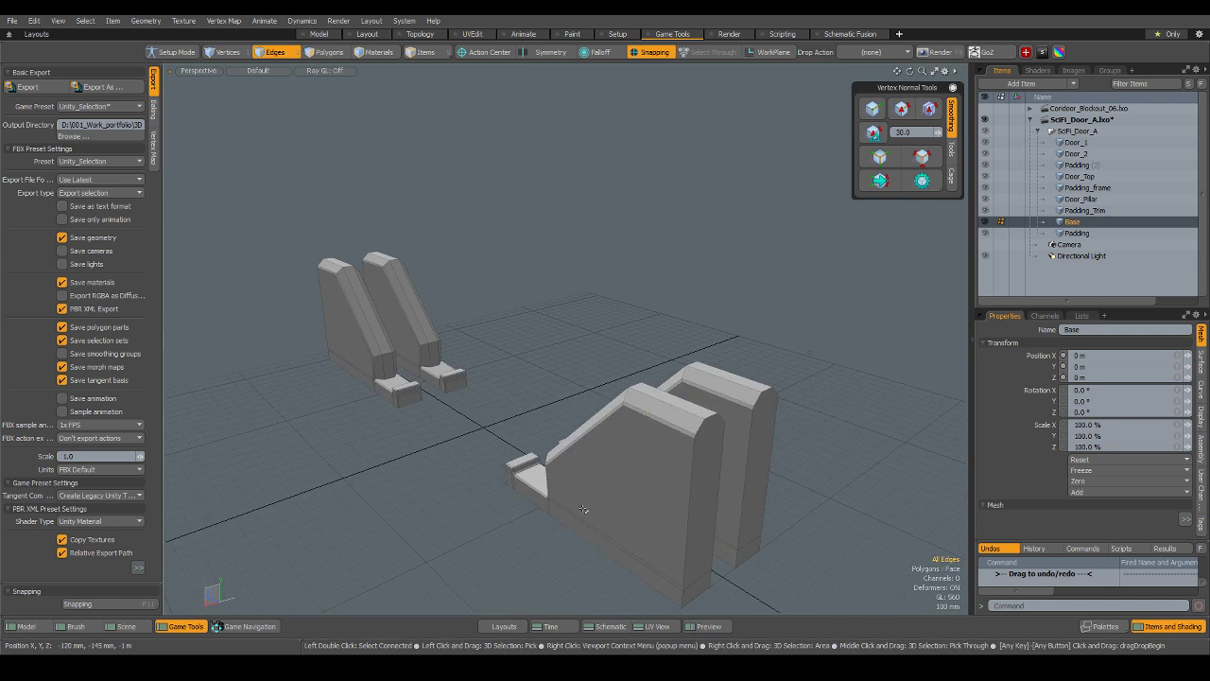
# Return to item selection, unhide all the other door parts around the Base, and clear the selection.
pyautogui.press('5')
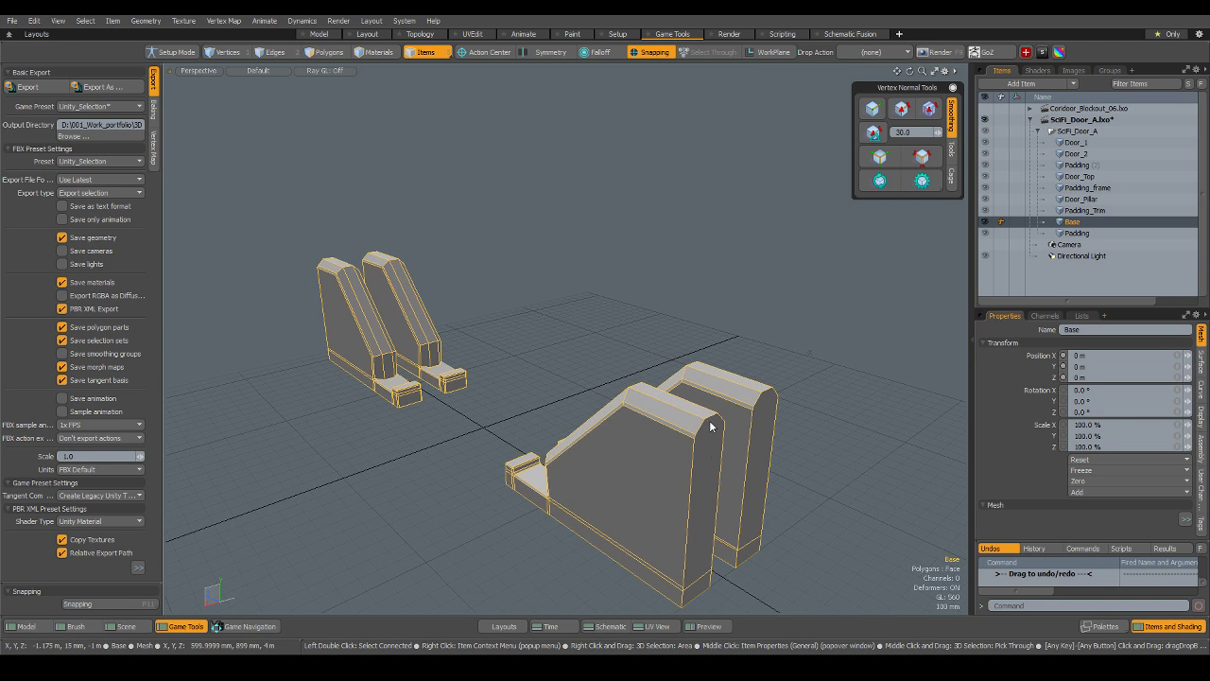
pyautogui.click(845, 374)
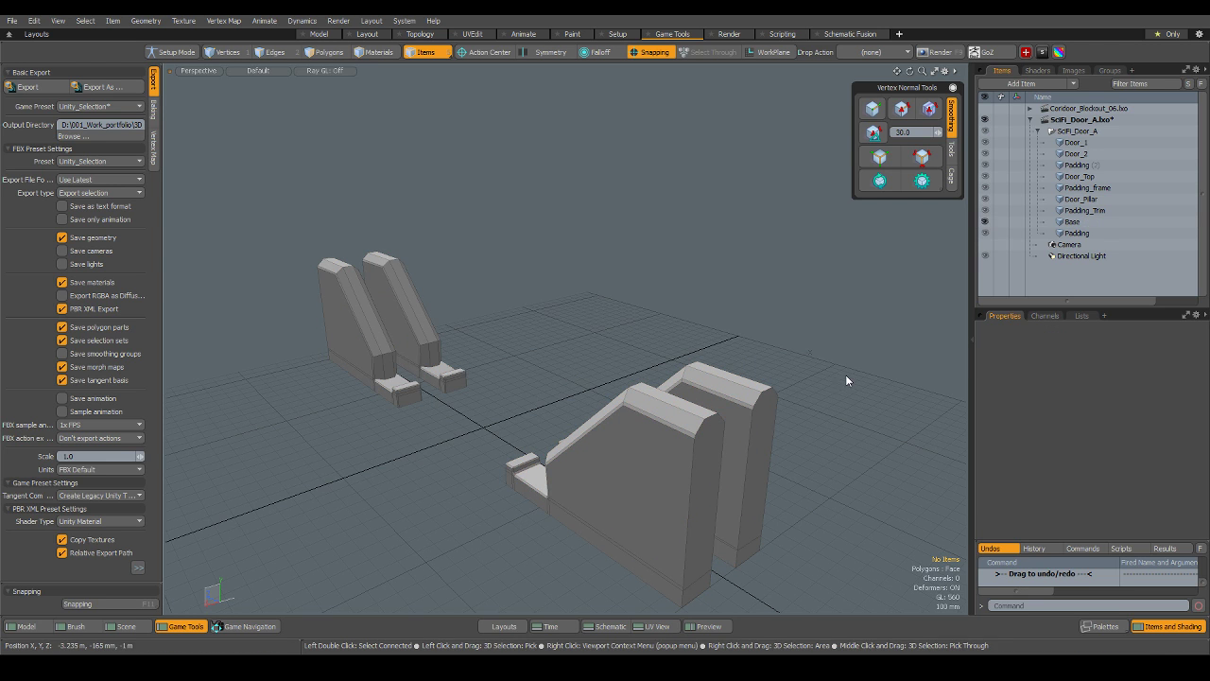
pyautogui.click(690, 419)
pyautogui.press('u')
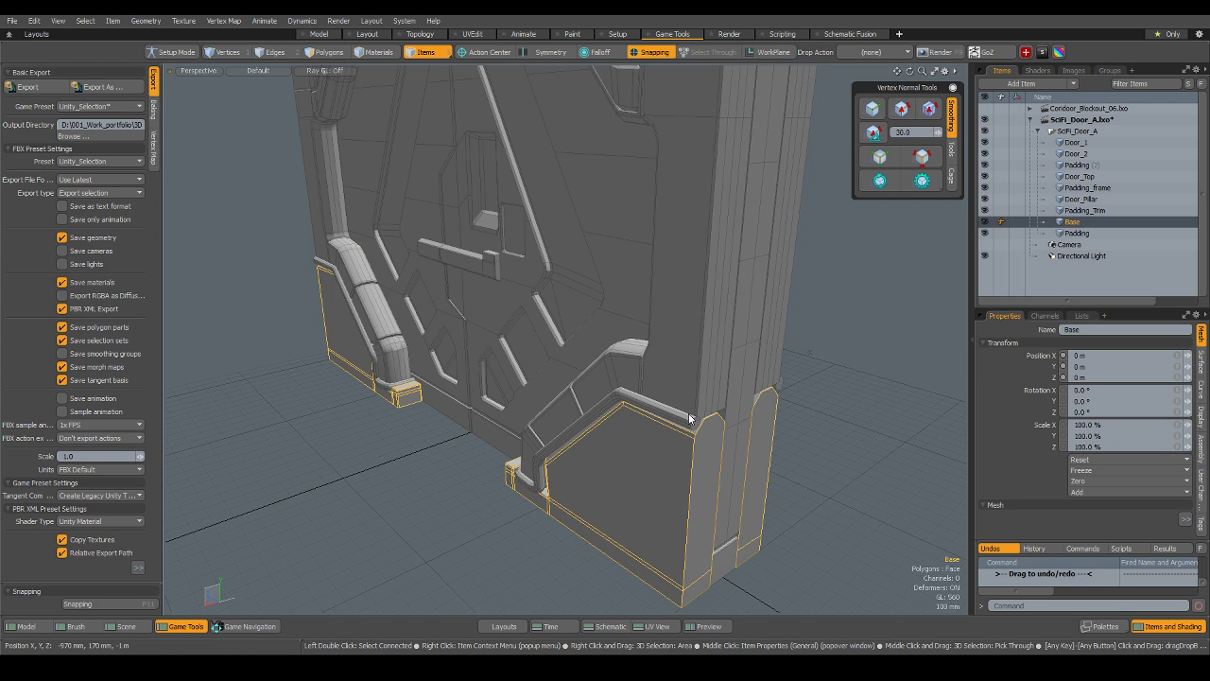
pyautogui.click(843, 364)
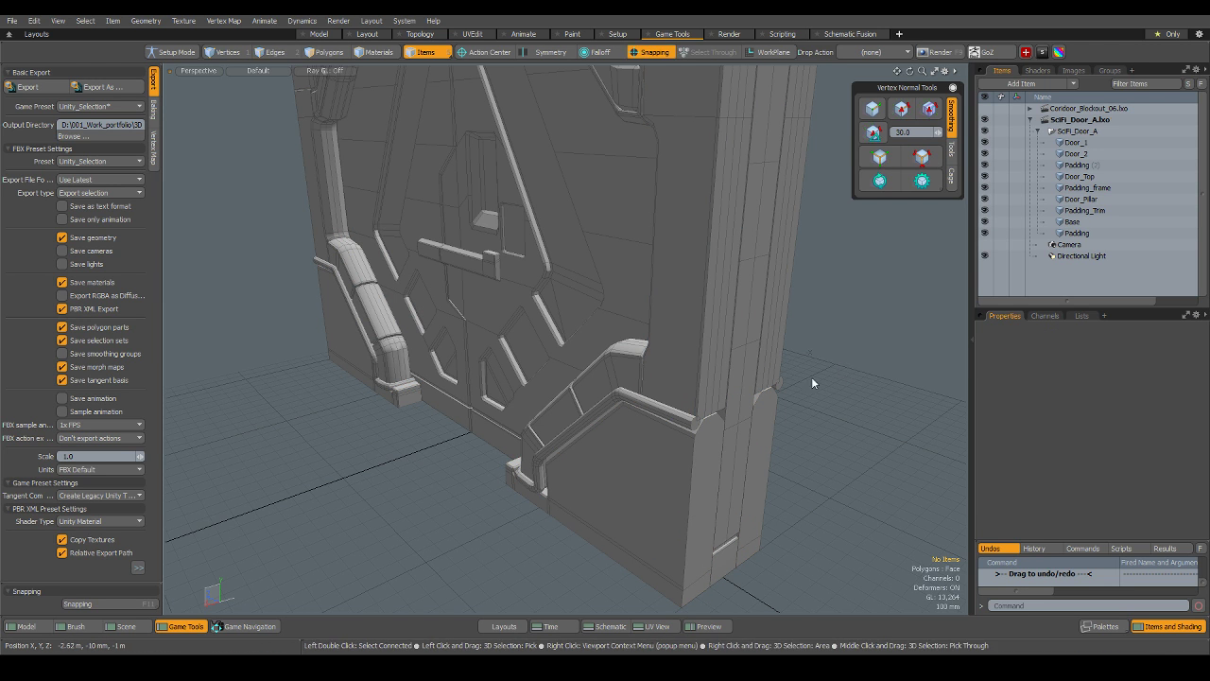
# Select all nine door meshes together with their SciFi_Door_A parent item.
pyautogui.keyDown('alt'); pyautogui.moveTo(859, 406); pyautogui.dragTo(667, 378); pyautogui.keyUp('alt')
pyautogui.scroll(-3, 548, 293)
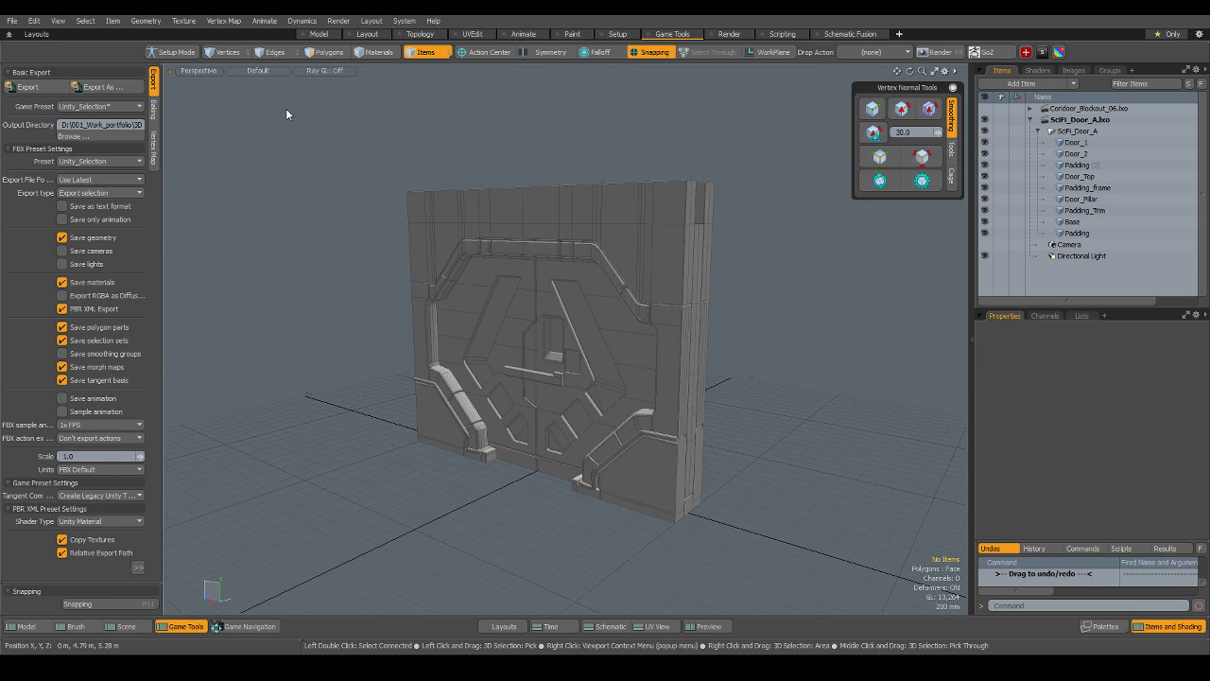
pyautogui.moveTo(285, 108); pyautogui.dragTo(772, 586)
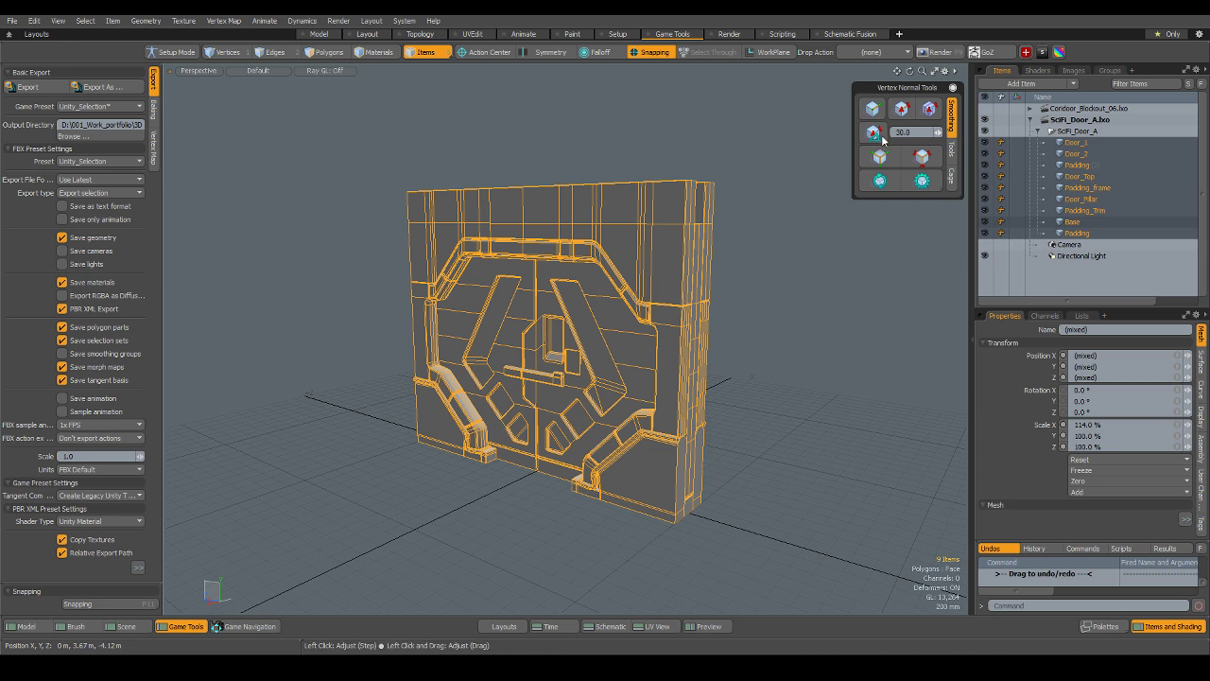
pyautogui.keyDown('shift'); pyautogui.click(1092, 132); pyautogui.keyUp('shift')
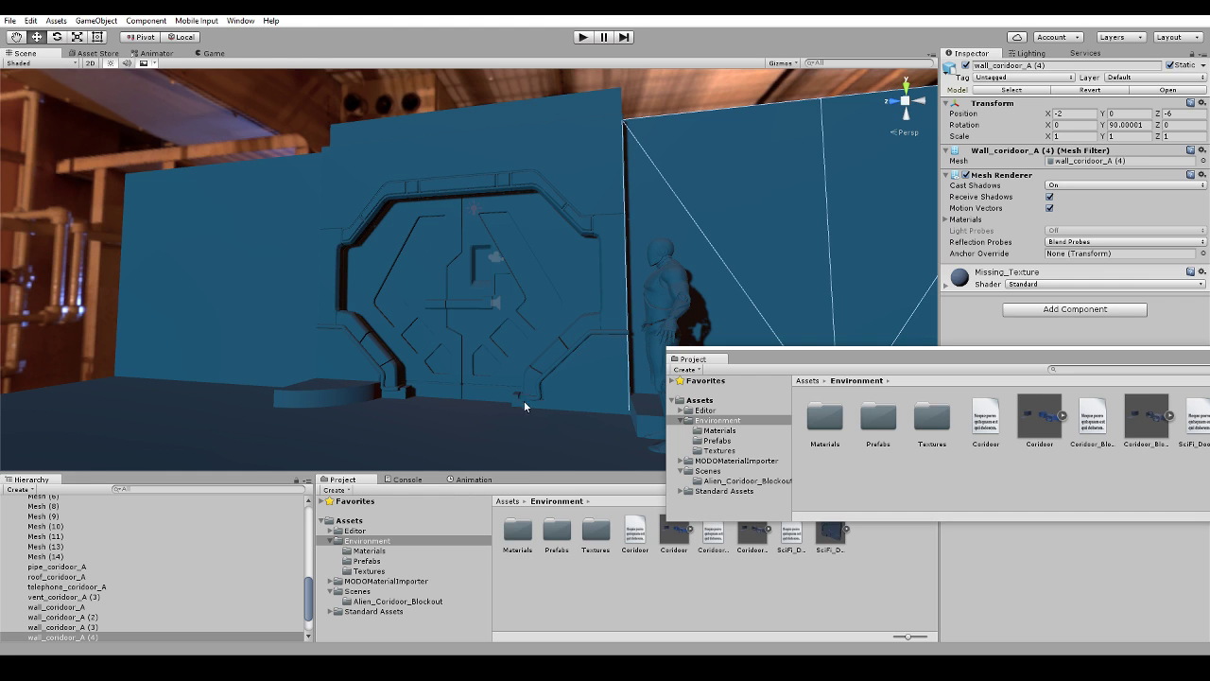
# Switch to Unity and inspect the door and its base from inside the corridor.
pyautogui.click(512, 423)
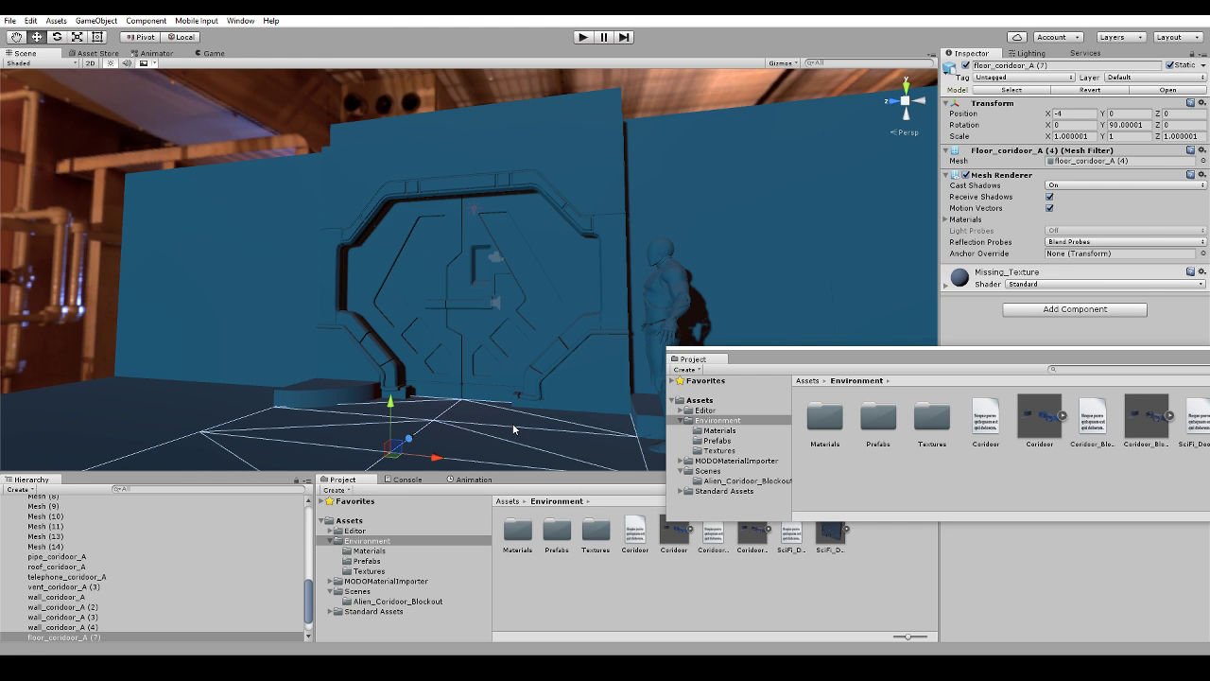
pyautogui.keyDown('alt'); pyautogui.moveTo(494, 351); pyautogui.dragTo(500, 401); pyautogui.keyUp('alt')
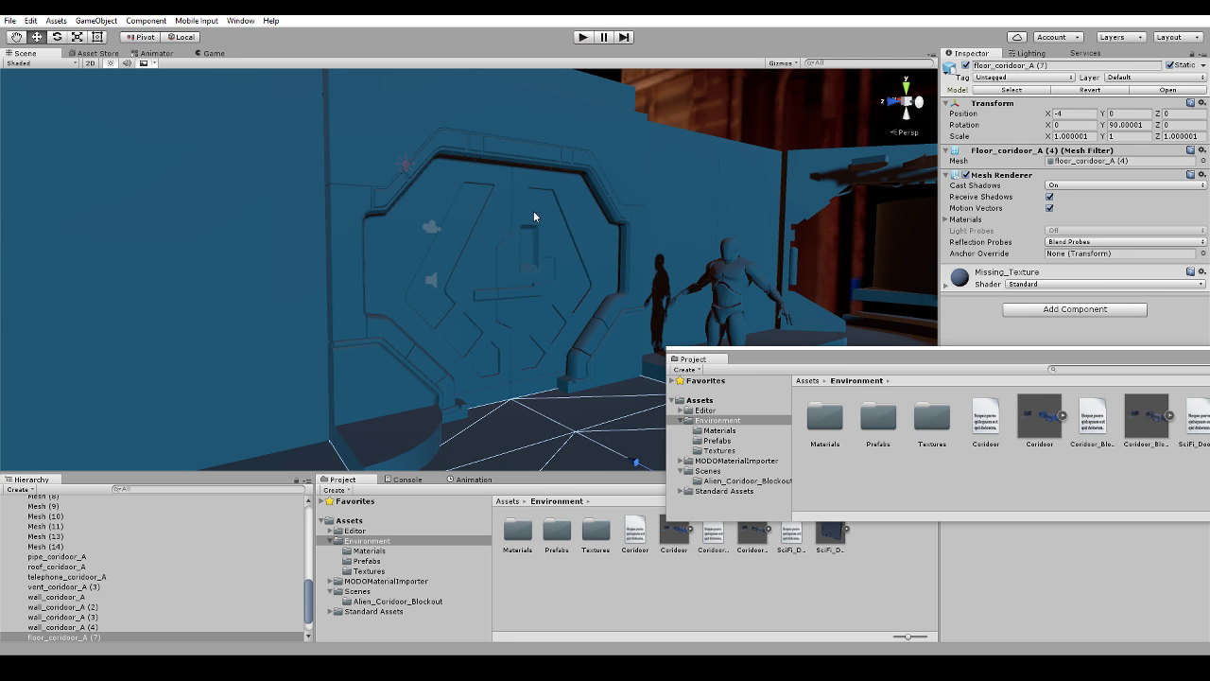
# Switch to Modo and set the Missing_Texture Unity Material's base albedo to 0.61, 0.7, 0.77 and its smoothness to 10%.
pyautogui.scroll(-4, 530, 214)
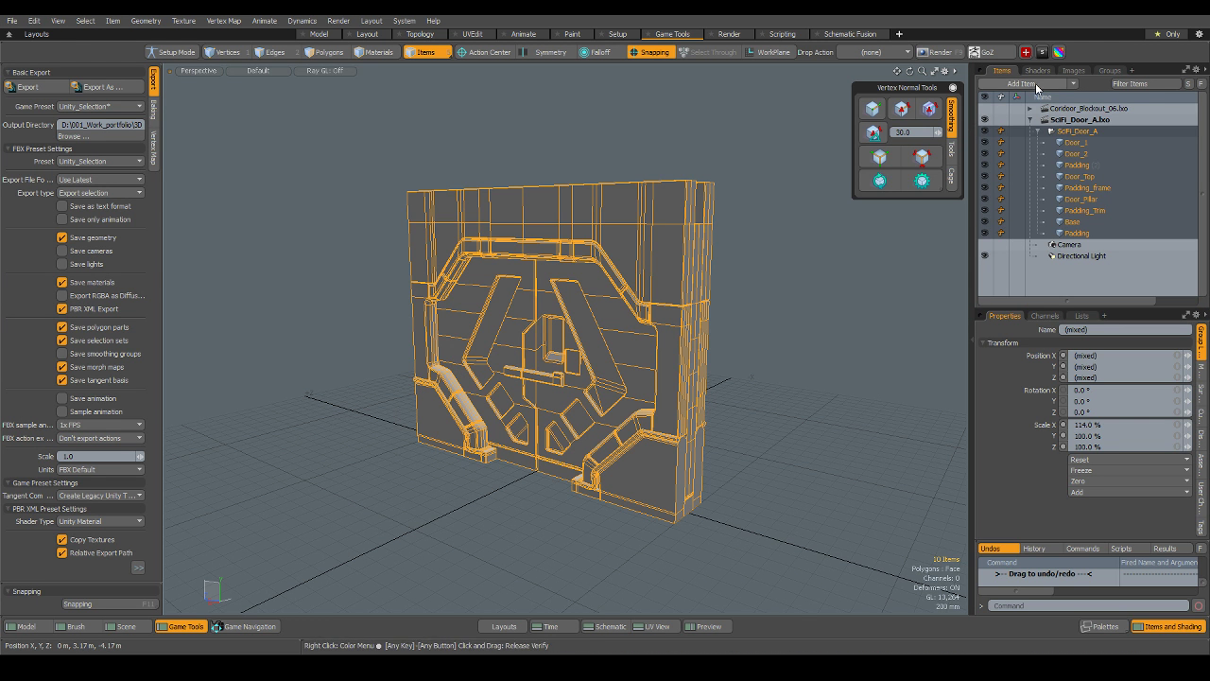
pyautogui.click(1038, 72)
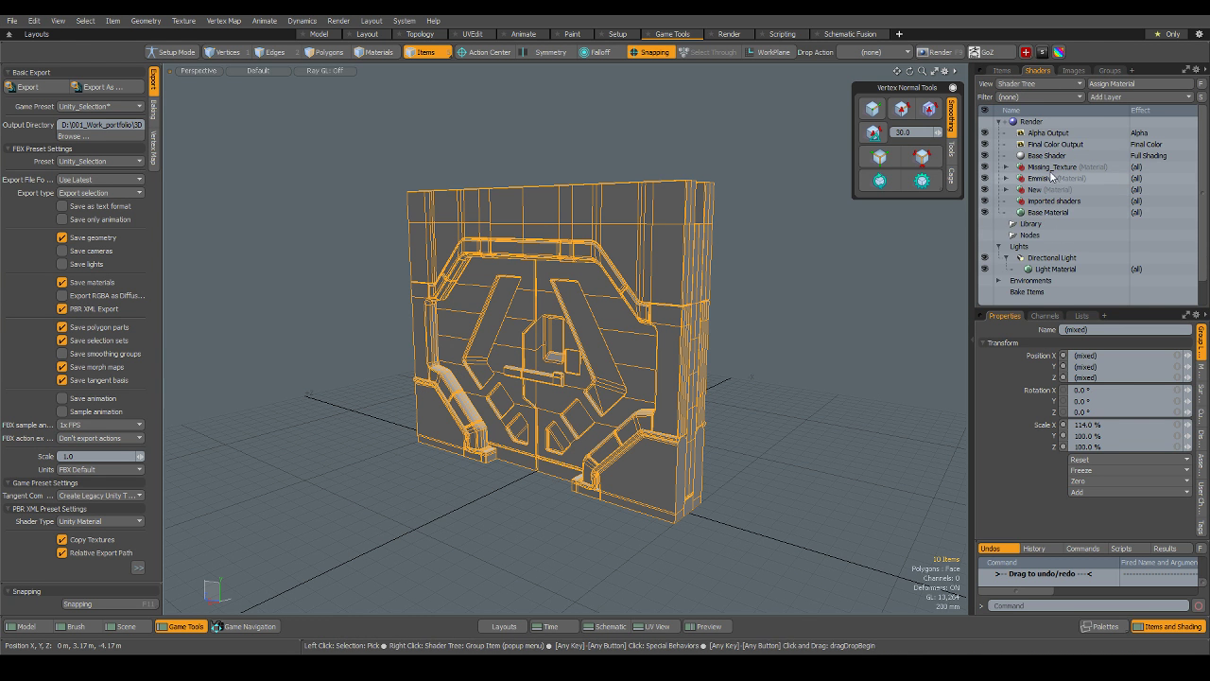
pyautogui.click(1007, 166)
pyautogui.click(1055, 178)
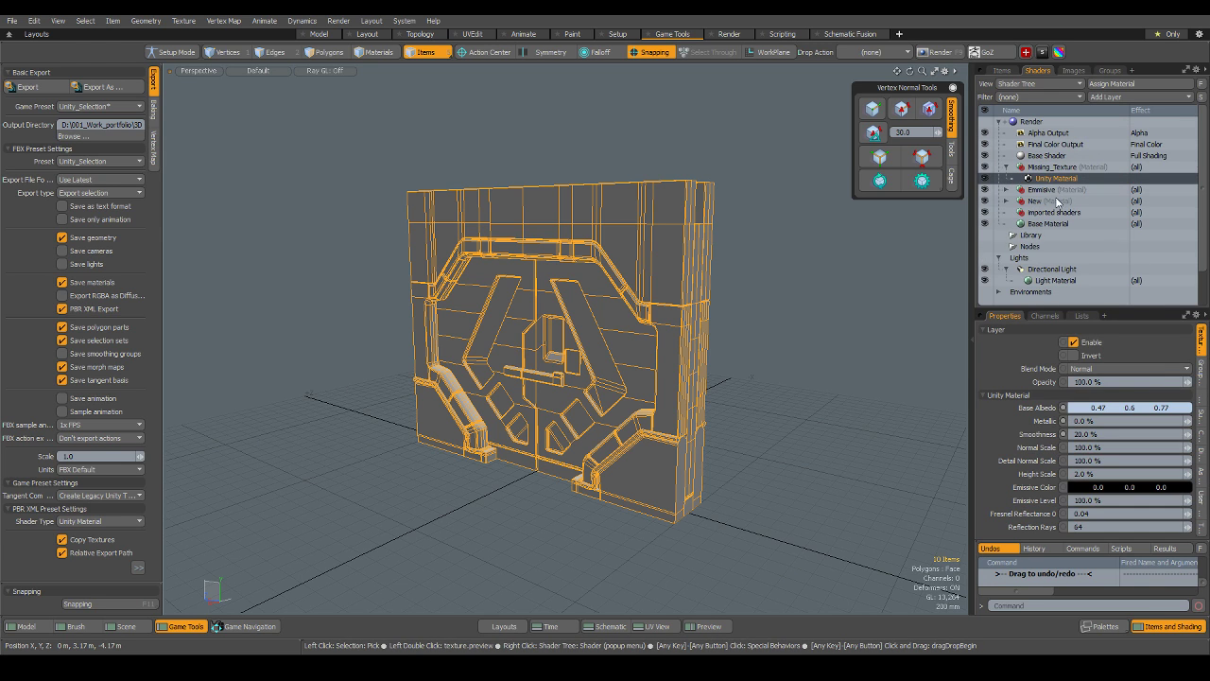
pyautogui.click(1079, 407)
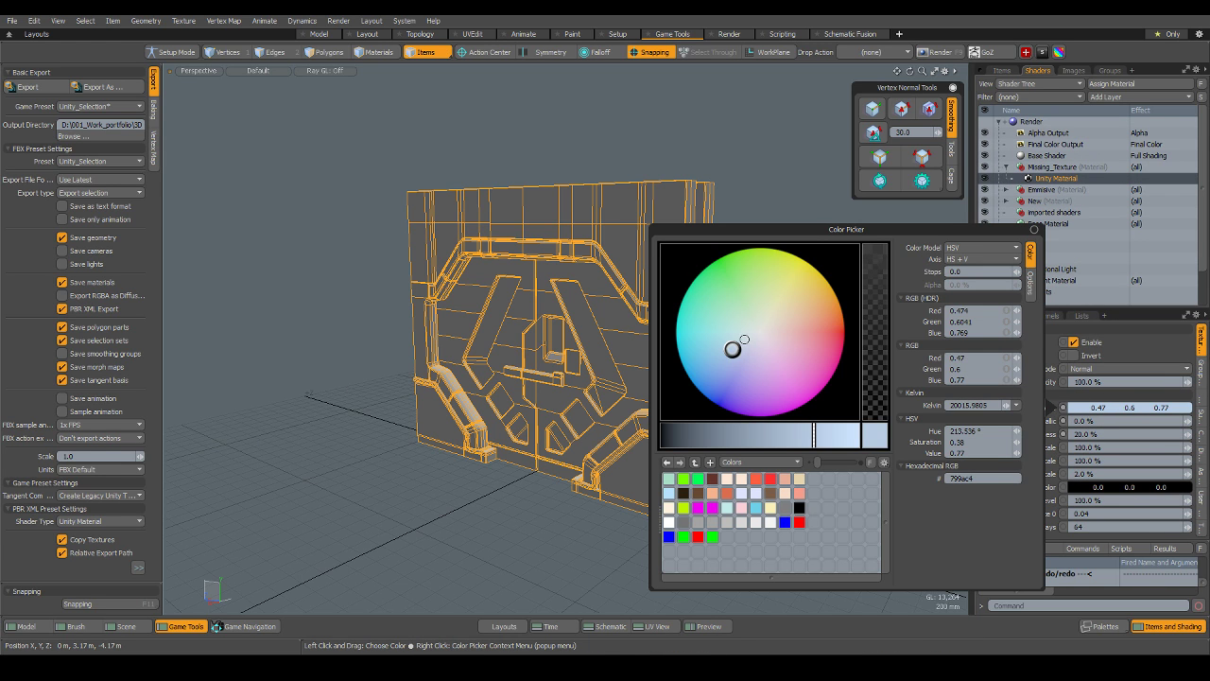
pyautogui.click(744, 340)
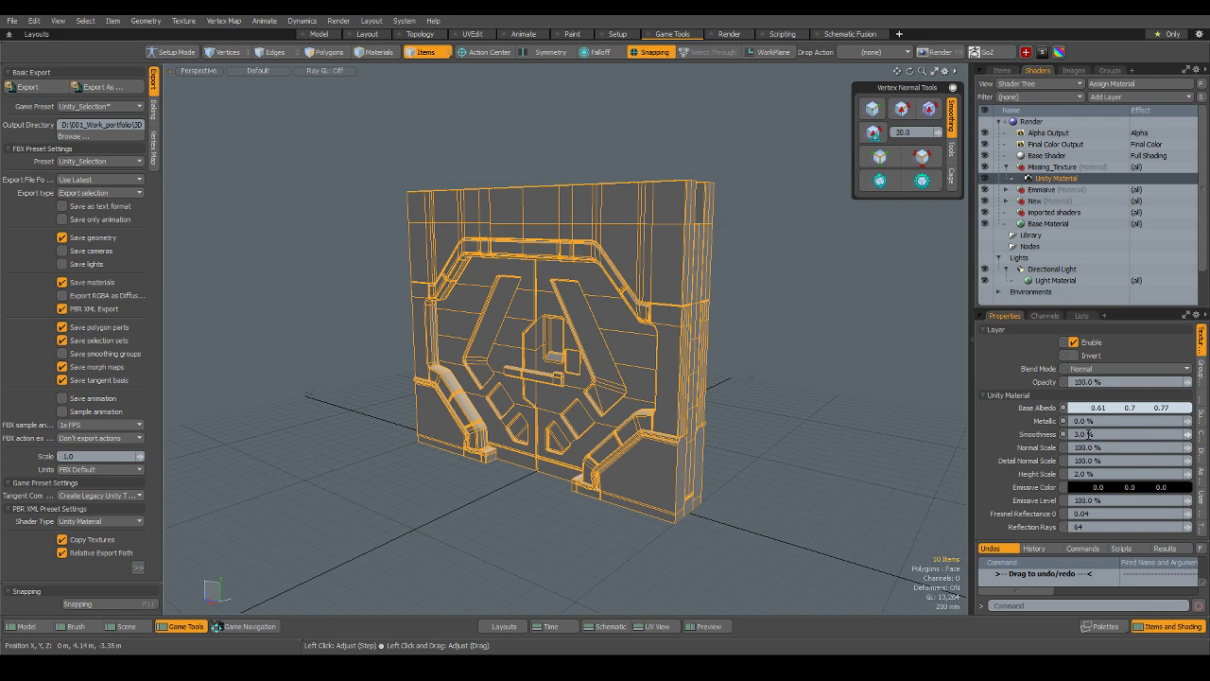
pyautogui.write('5')
pyautogui.press('Return')
pyautogui.moveTo(1092, 434); pyautogui.dragTo(994, 431)
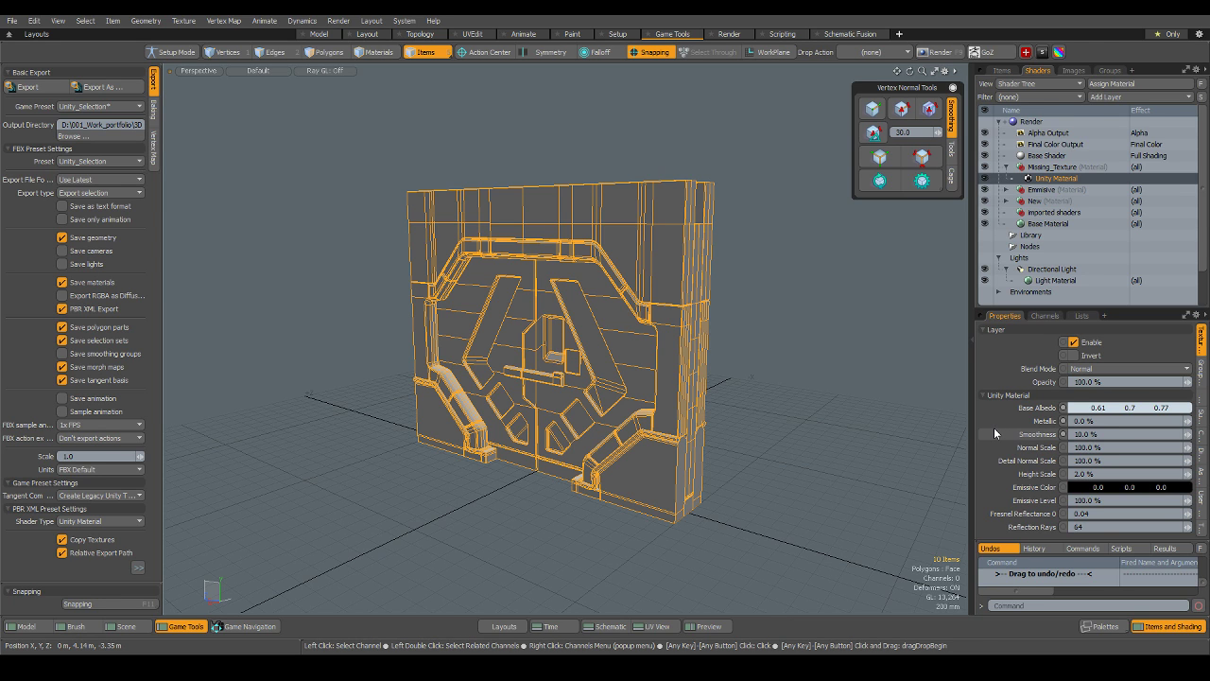
# Export the whole SciFi_Door_A hierarchy and check the bluish-grey material on the door in Unity.
pyautogui.click(801, 256)
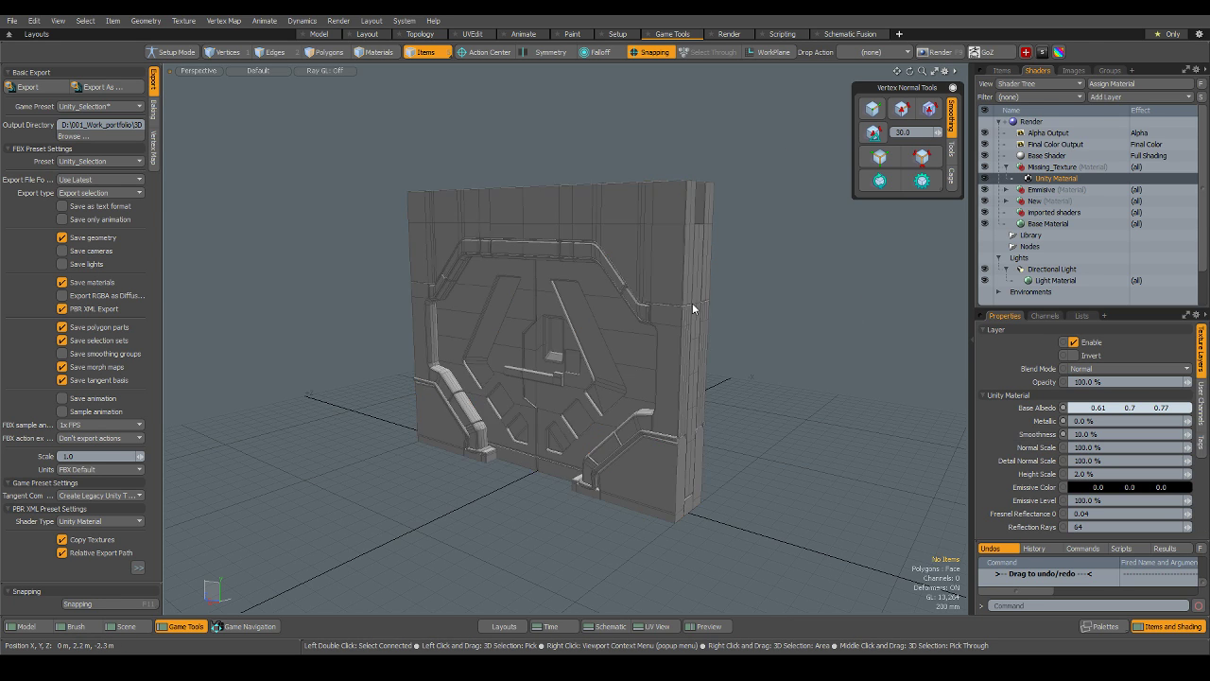
pyautogui.click(654, 290)
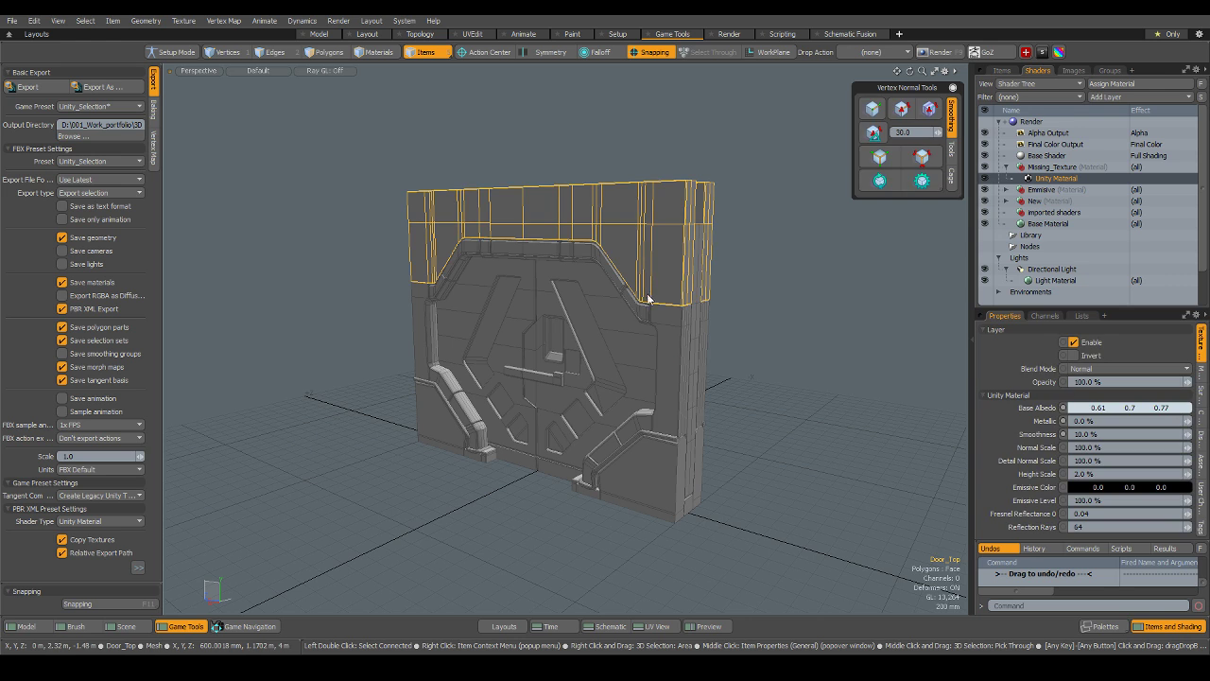
pyautogui.click(1008, 72)
pyautogui.doubleClick(1074, 132)
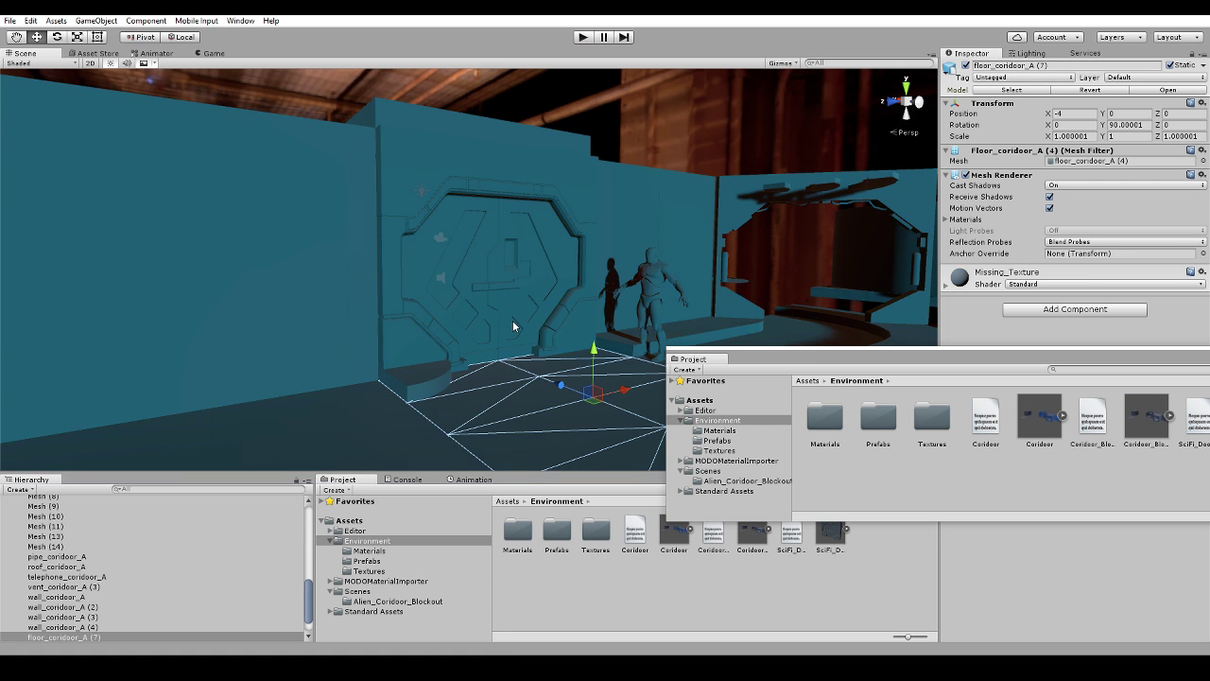
pyautogui.keyDown('alt'); pyautogui.moveTo(513, 326); pyautogui.dragTo(410, 351); pyautogui.keyUp('alt')
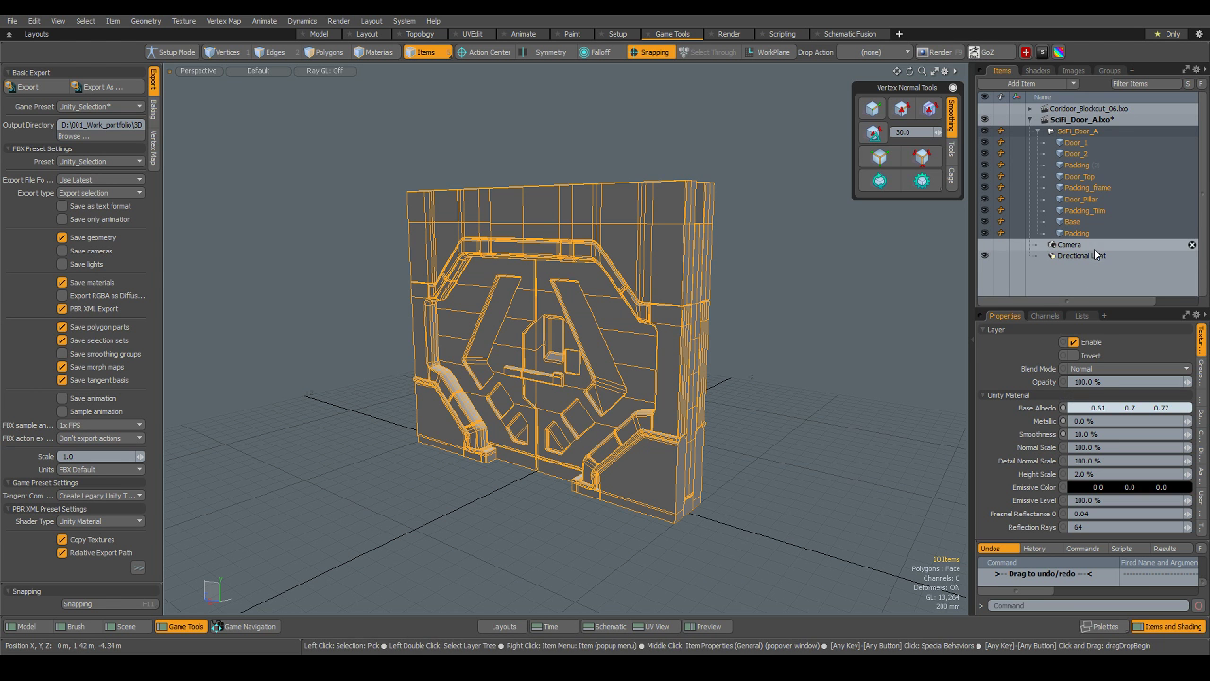
# Return to Modo's shader tree and switch the viewport to Advanced shading for a close view of the door.
pyautogui.click(1037, 71)
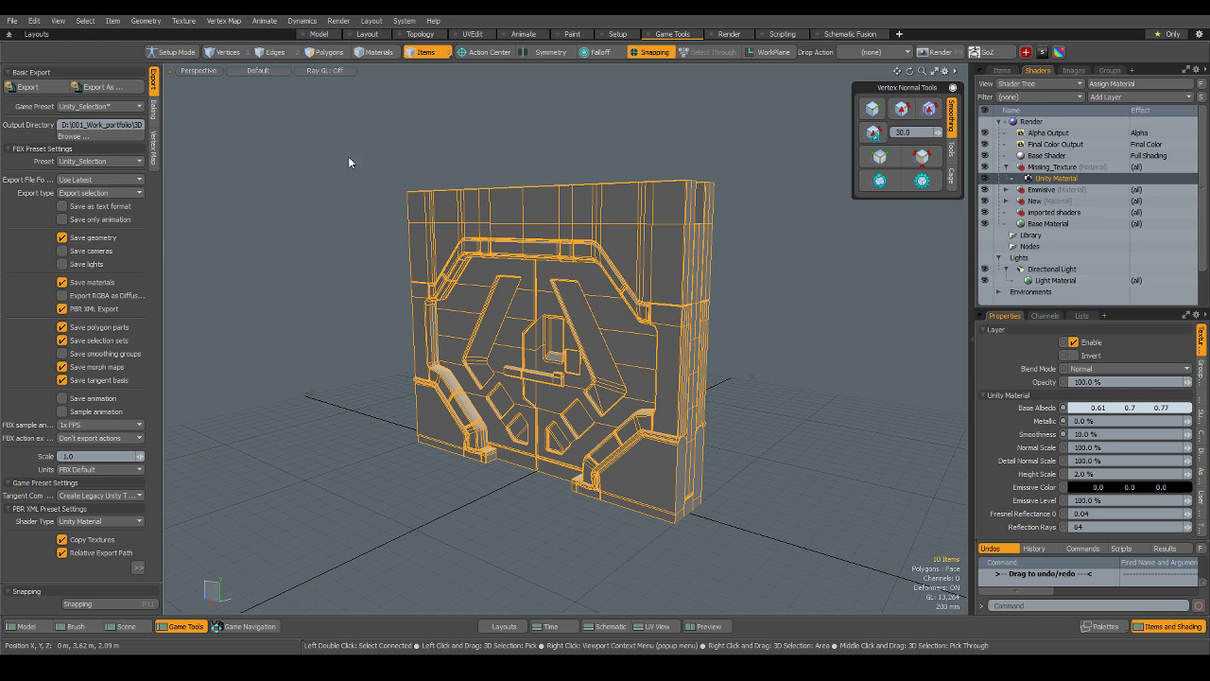
pyautogui.click(258, 71)
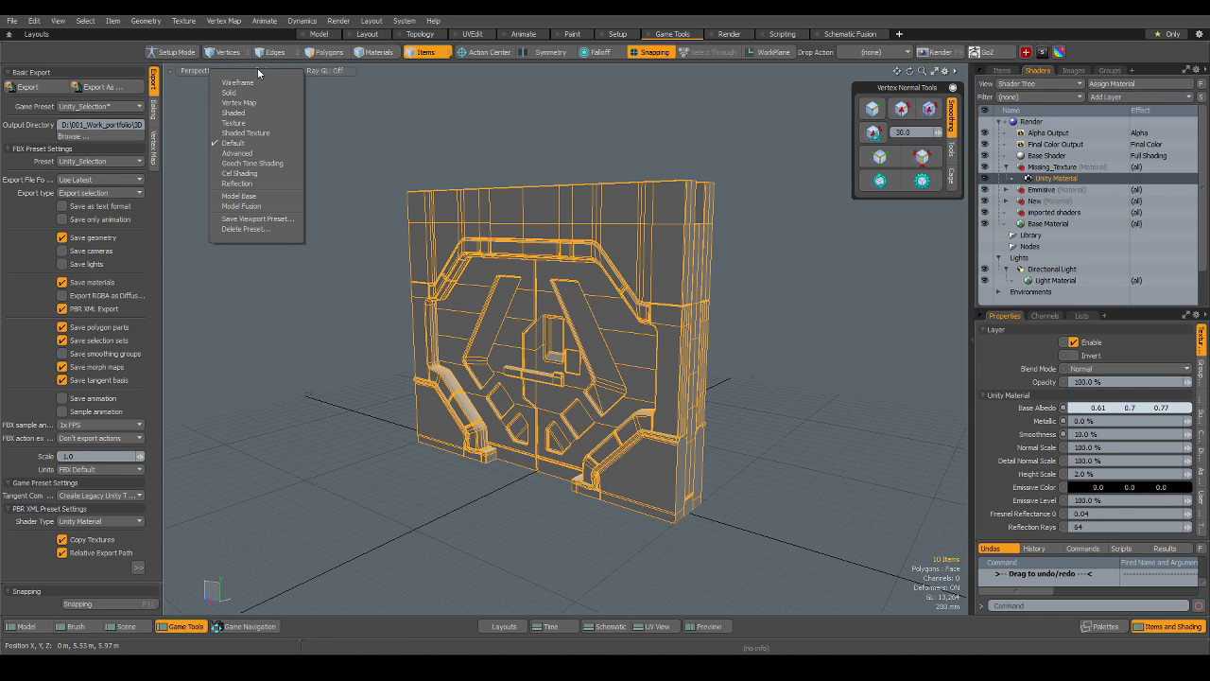
pyautogui.click(260, 154)
pyautogui.keyDown('alt'); pyautogui.moveTo(816, 365); pyautogui.dragTo(526, 371); pyautogui.keyUp('alt')
pyautogui.scroll(4, 693, 376)
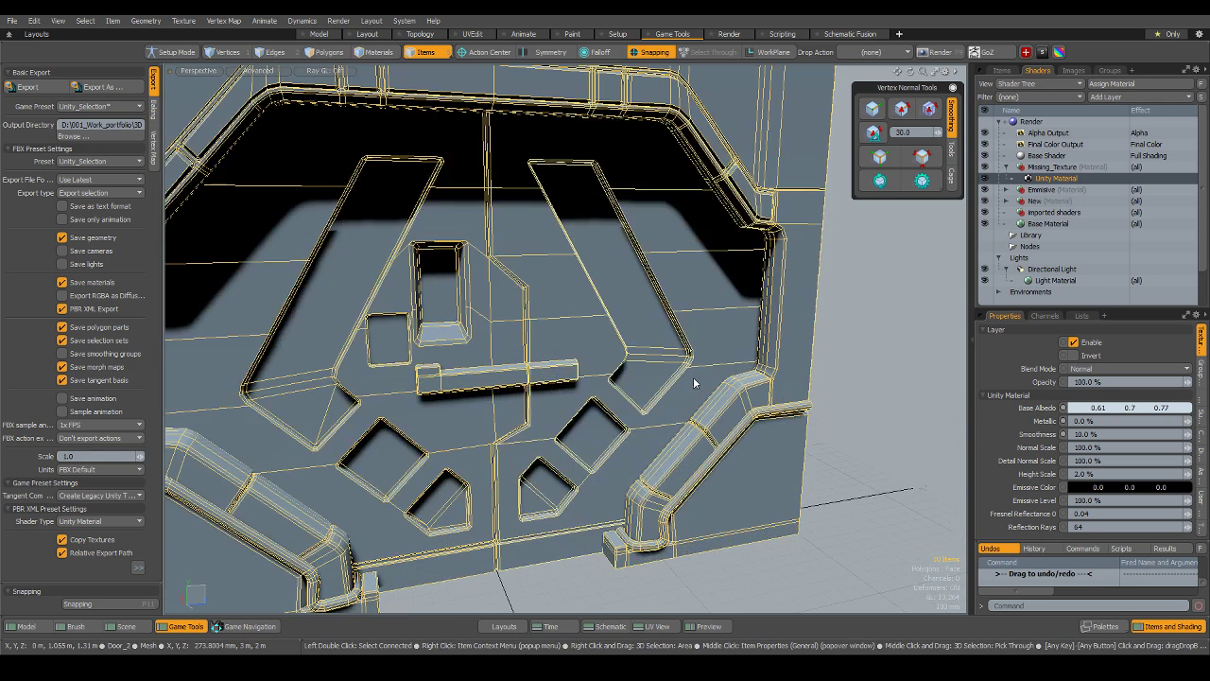
# Set the Missing_Texture Unity Material's base albedo to 0.54, 0.58, 0.54 and its smoothness to 30%.
pyautogui.click(1098, 407)
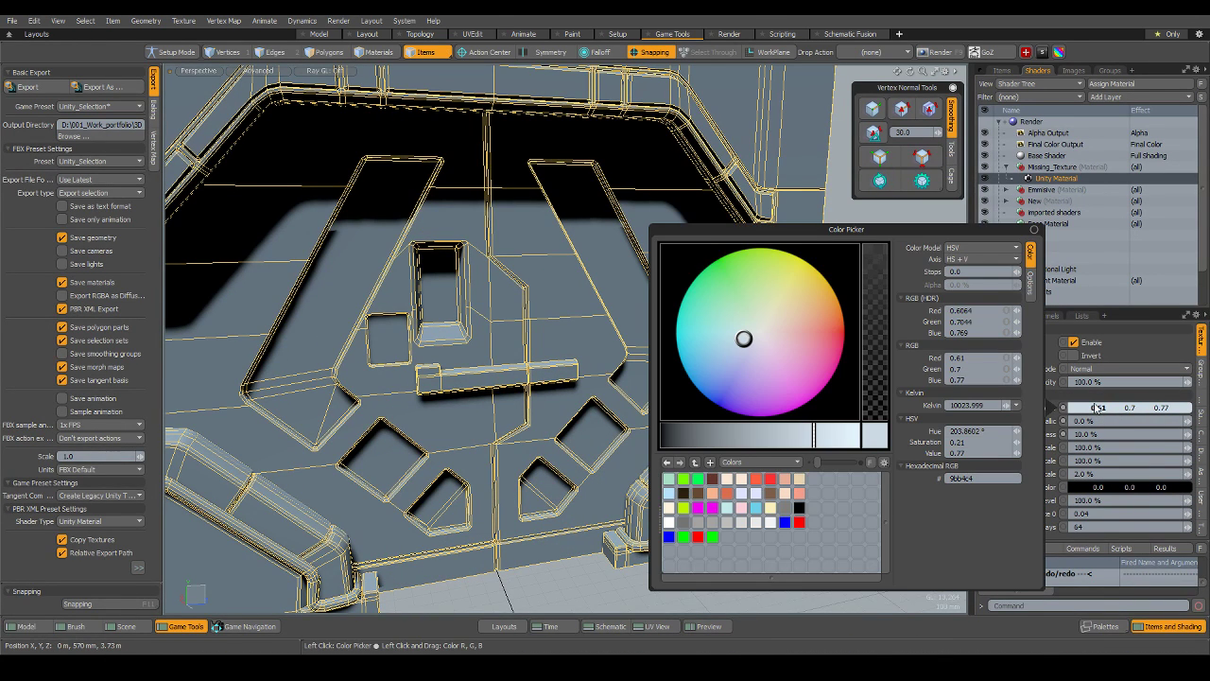
pyautogui.click(731, 328)
pyautogui.moveTo(733, 329); pyautogui.dragTo(756, 328)
pyautogui.moveTo(775, 435); pyautogui.dragTo(776, 433)
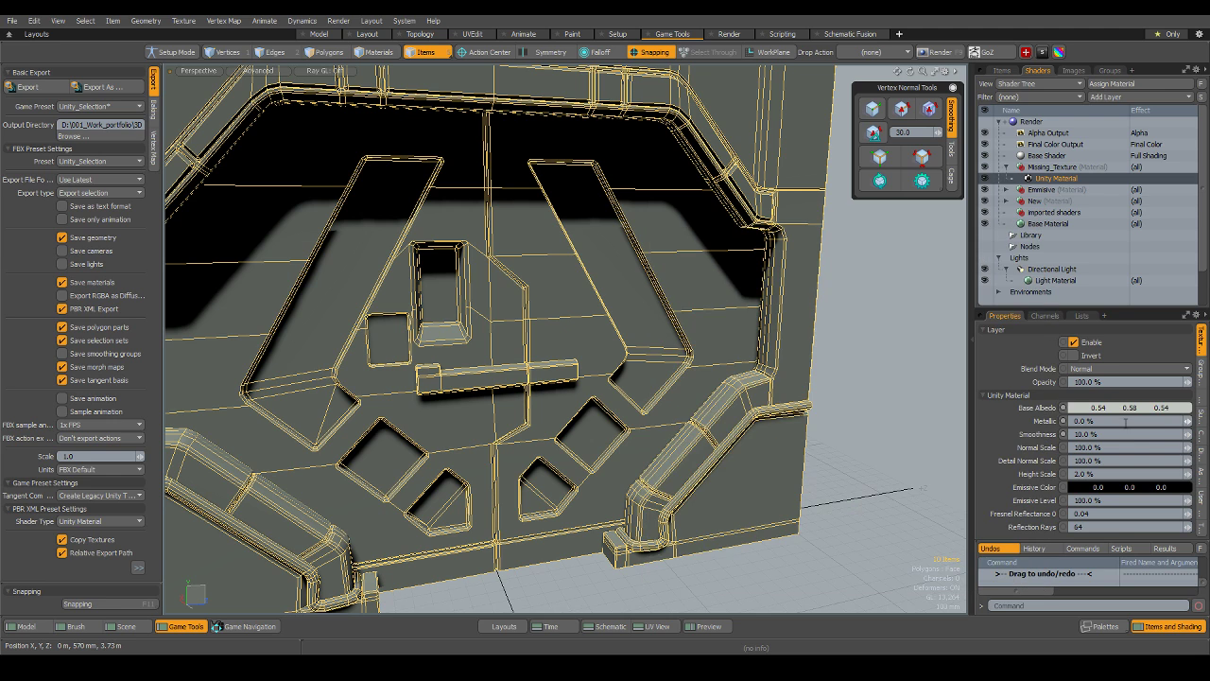
pyautogui.click(1096, 434)
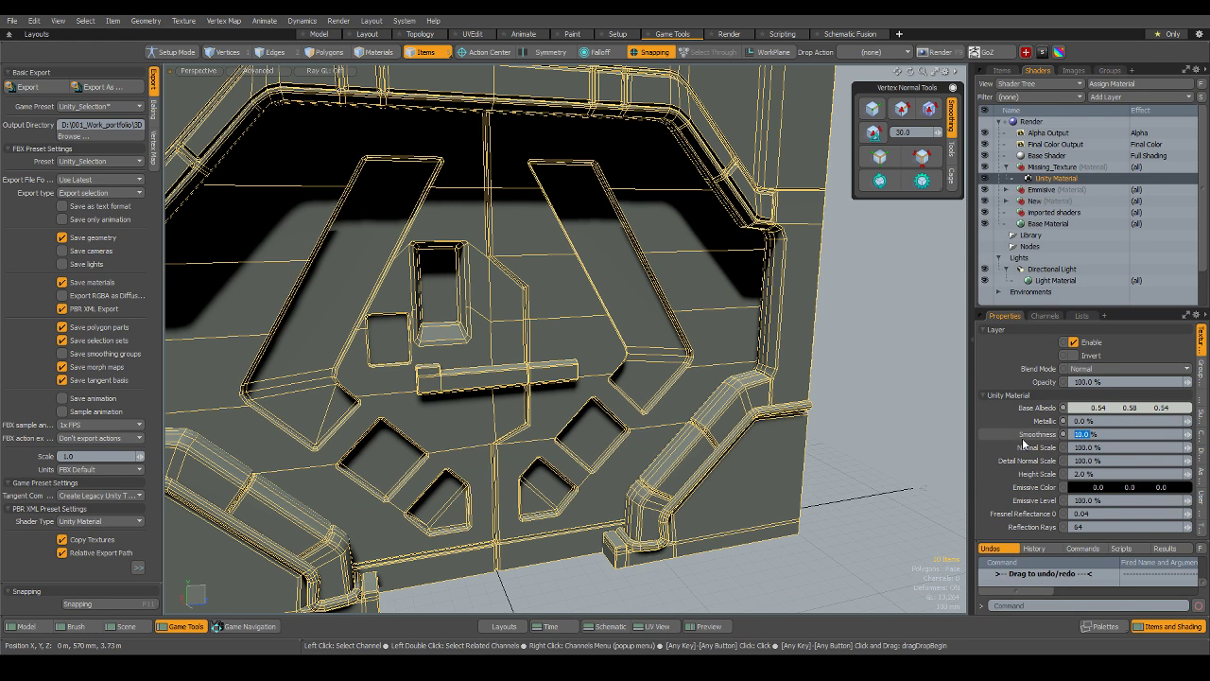
pyautogui.write('30%')
pyautogui.click(1052, 167)
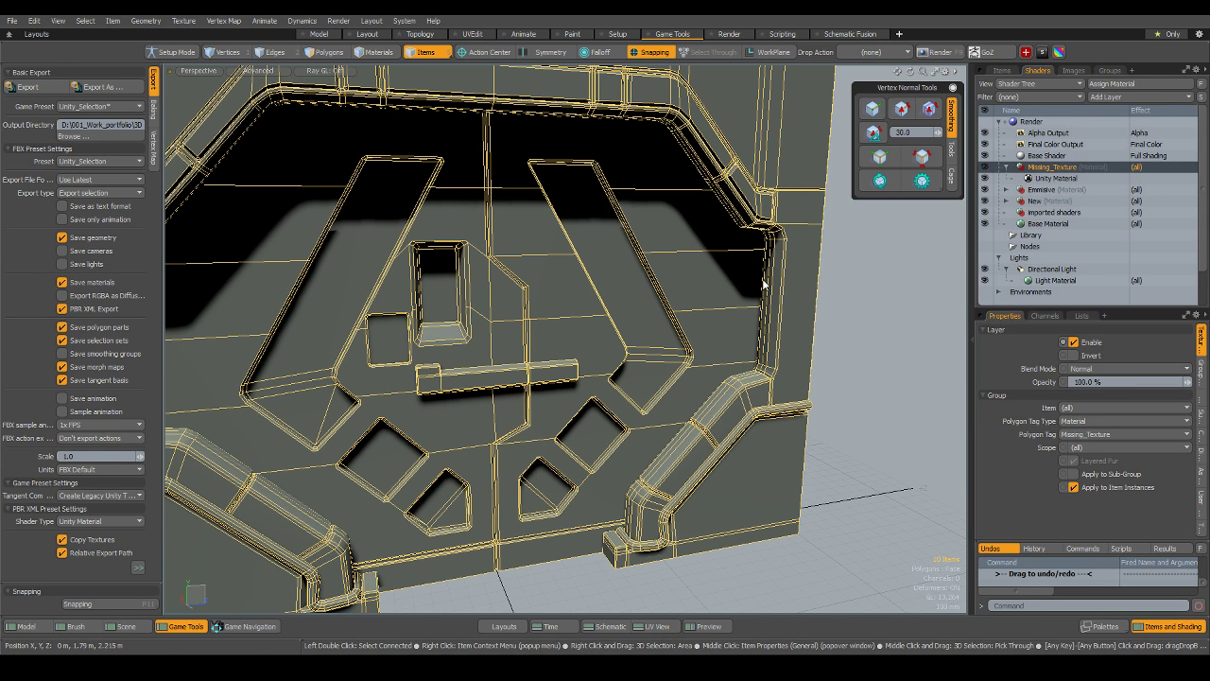
# Frame the whole door, select SciFi_Door_A with all its child meshes, and re-export it with the grey-green material.
pyautogui.click(887, 430)
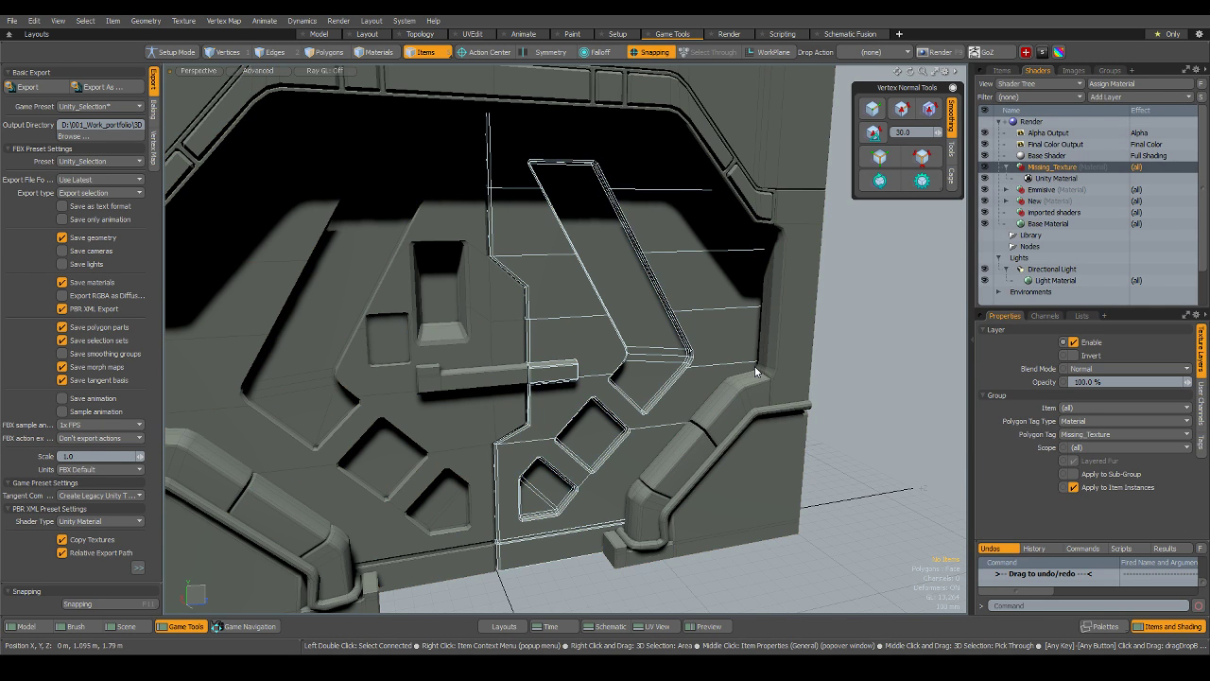
pyautogui.press('a')
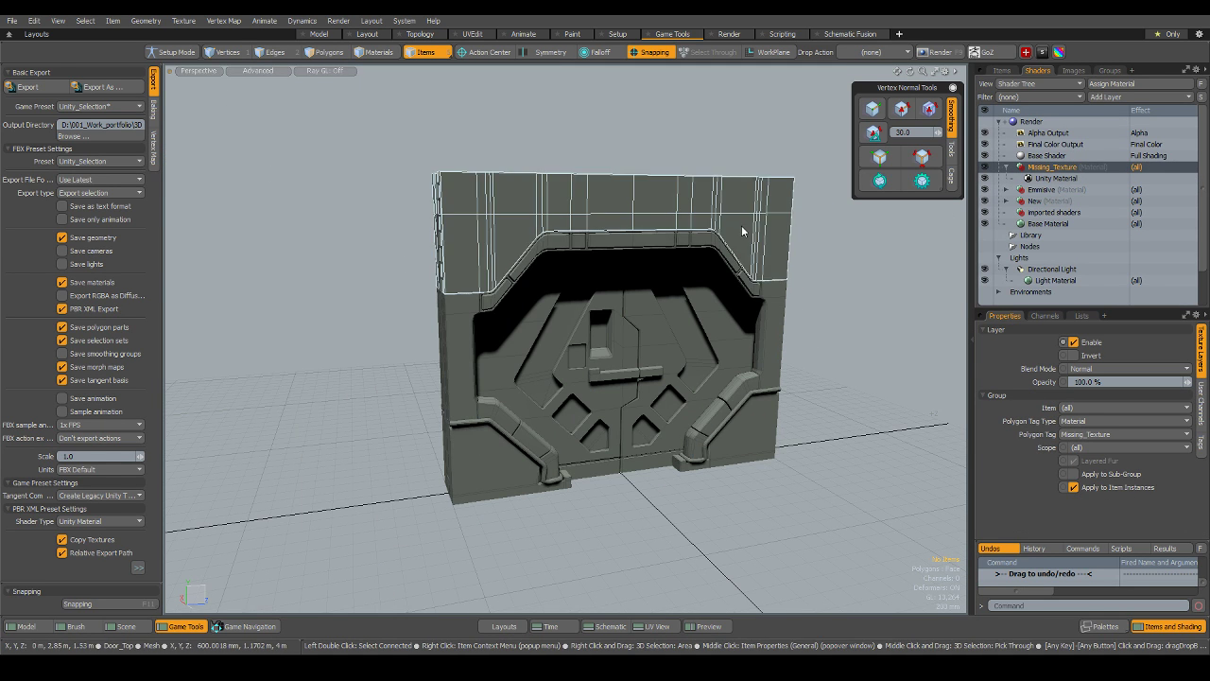
pyautogui.click(1003, 71)
pyautogui.click(1077, 130)
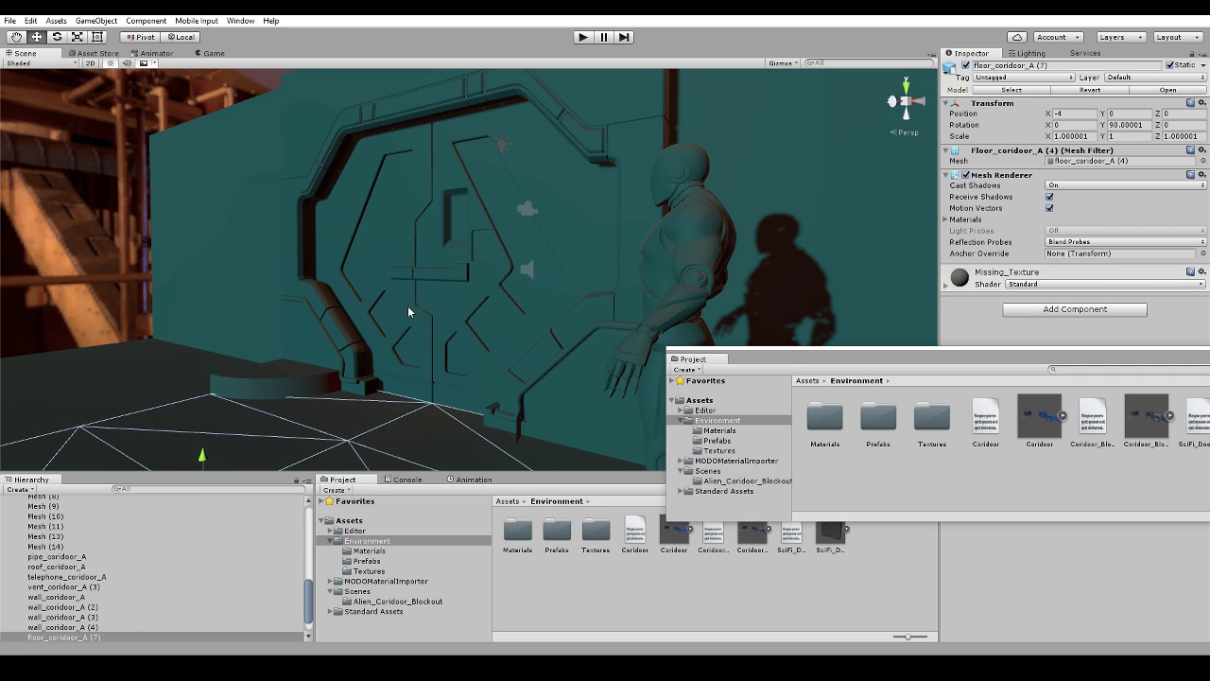
# Switch to Unity and examine the door's material and shading from several angles, near and far.
pyautogui.scroll(-6, 443, 302)
pyautogui.keyDown('alt'); pyautogui.moveTo(432, 286); pyautogui.dragTo(478, 238); pyautogui.keyUp('alt')
pyautogui.scroll(-2, 381, 284)
pyautogui.scroll(-7, 382, 286)
pyautogui.scroll(7, 477, 237)
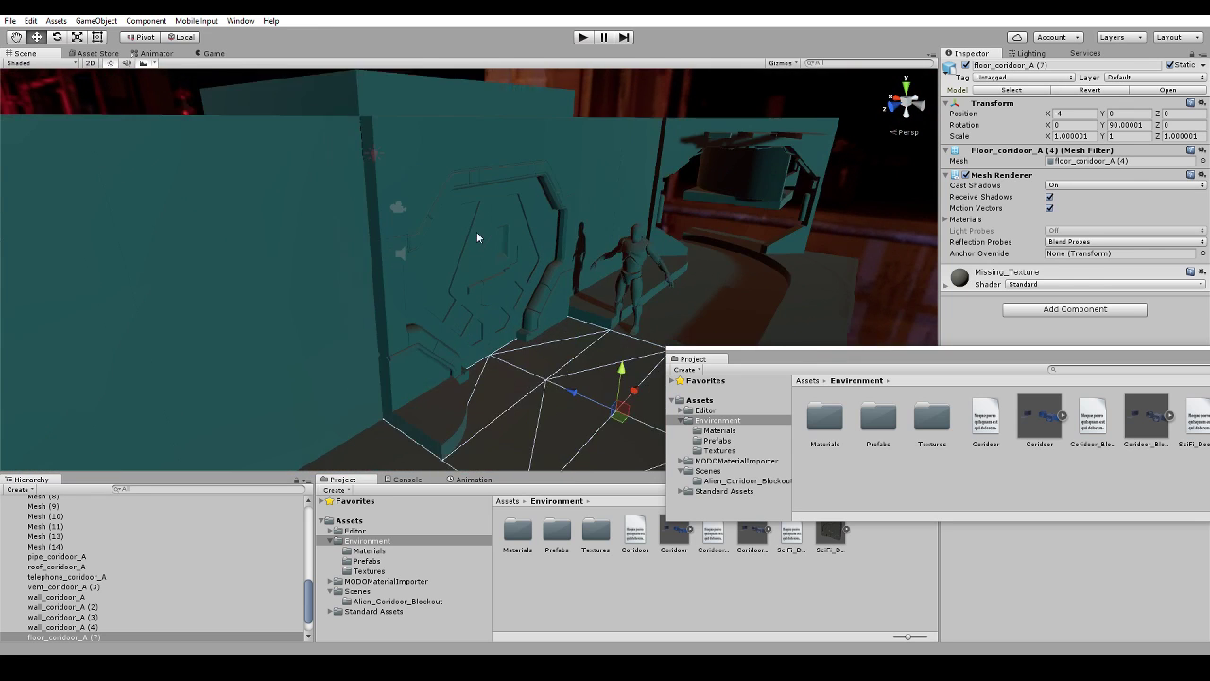
pyautogui.scroll(4, 477, 238)
pyautogui.keyDown('alt'); pyautogui.moveTo(608, 294); pyautogui.dragTo(362, 302); pyautogui.keyUp('alt')
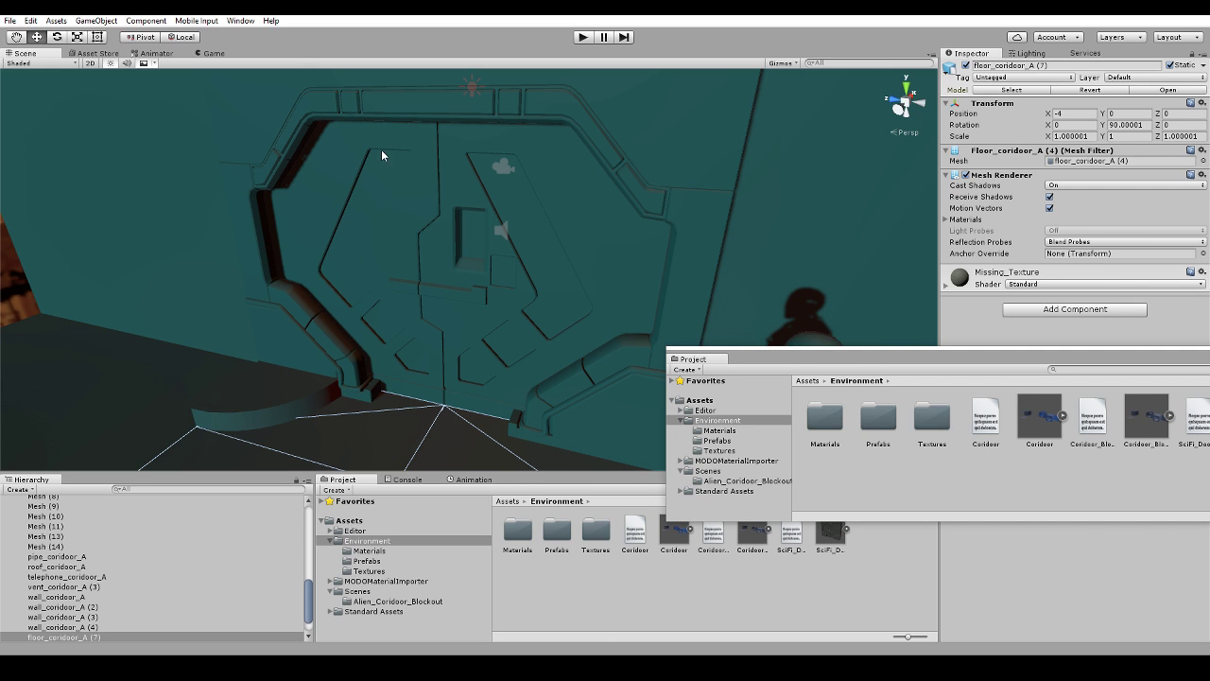
pyautogui.scroll(-5, 446, 243)
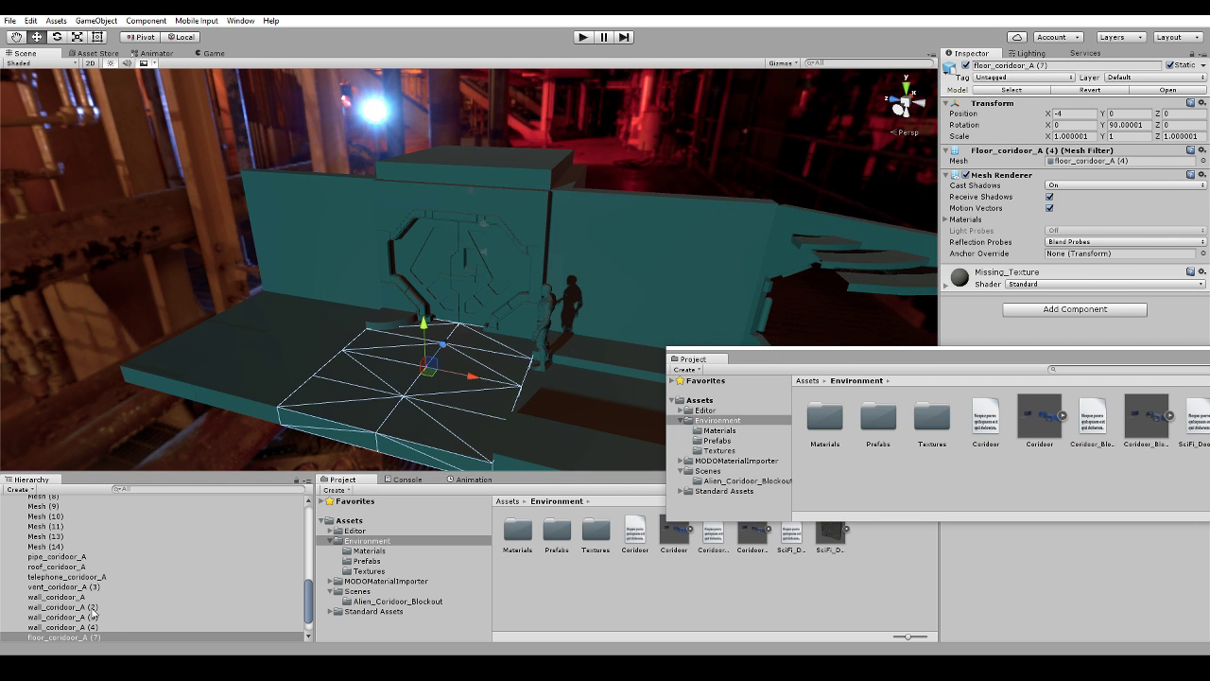
# Change the Directional light's colour to a neutral light grey of about RGB 197, 197, 194.
pyautogui.scroll(-1, 92, 613)
pyautogui.click(49, 628)
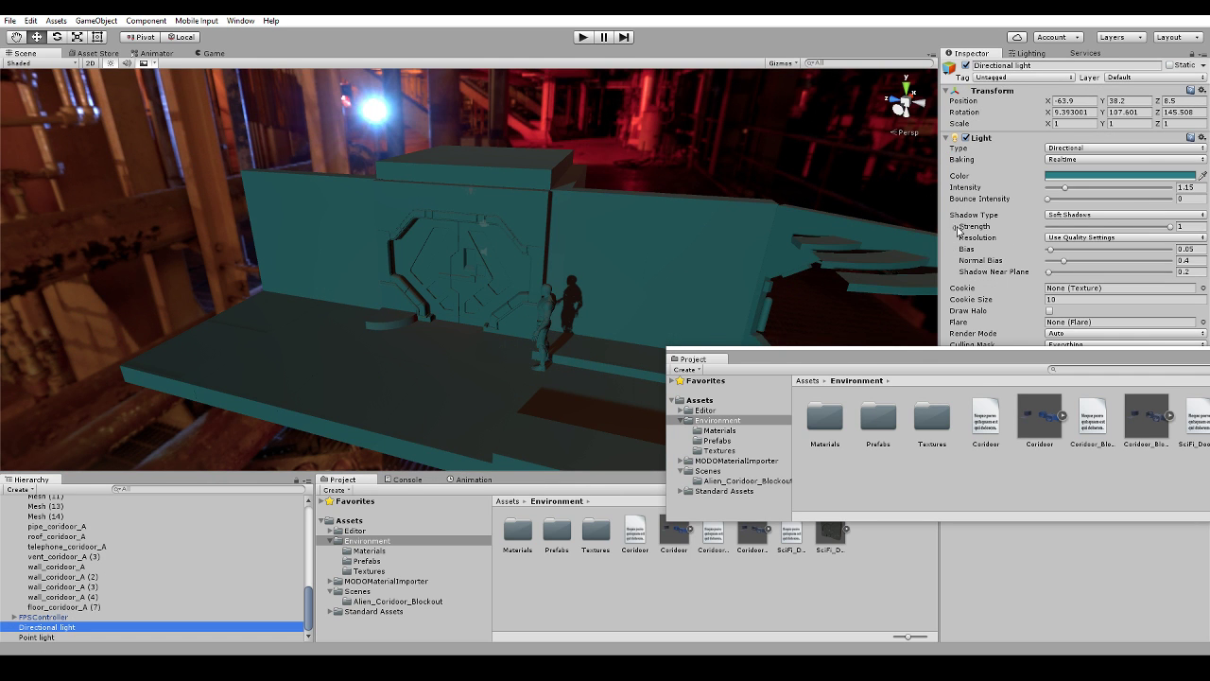
pyautogui.click(1088, 175)
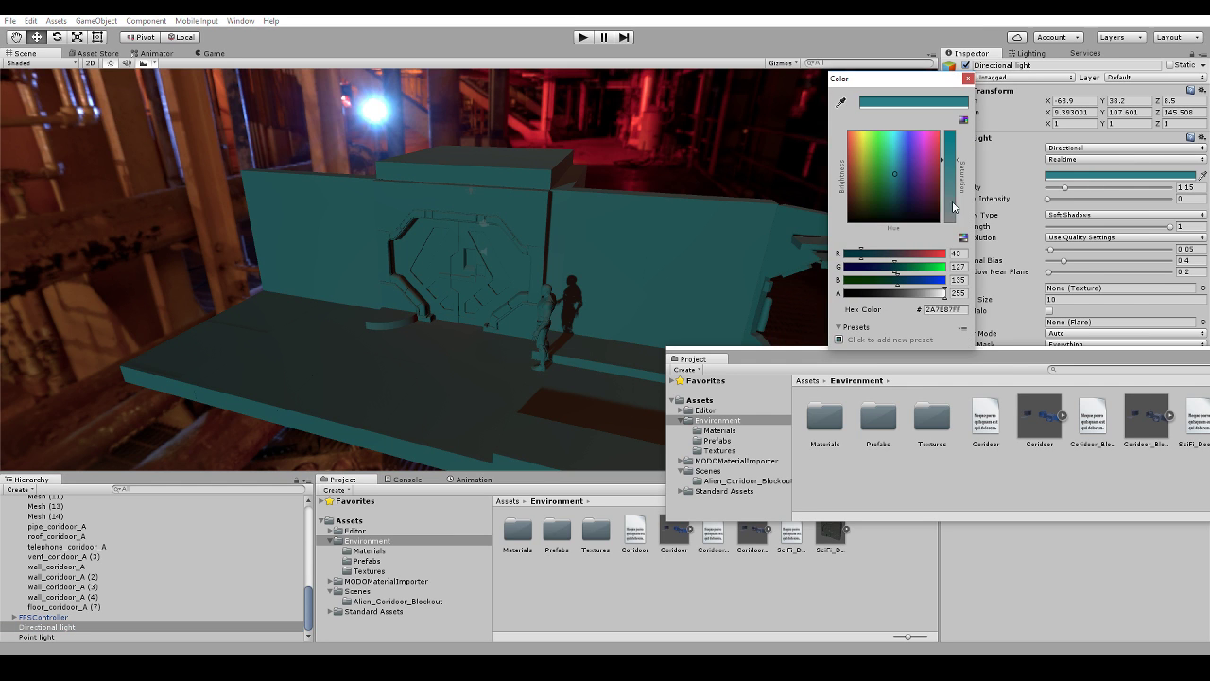
pyautogui.moveTo(953, 201); pyautogui.dragTo(941, 184)
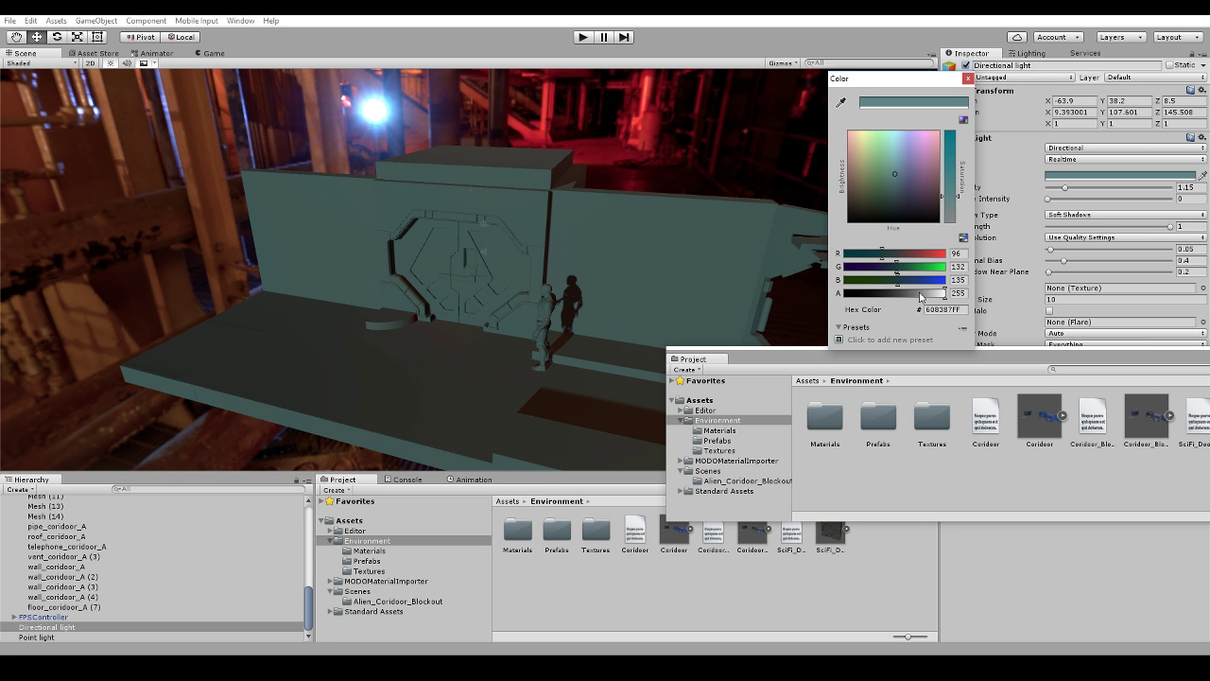
pyautogui.moveTo(904, 282)
pyautogui.mouseDown()
pyautogui.moveTo(936, 266)
pyautogui.moveTo(897, 254)
pyautogui.moveTo(924, 257)
pyautogui.mouseUp()
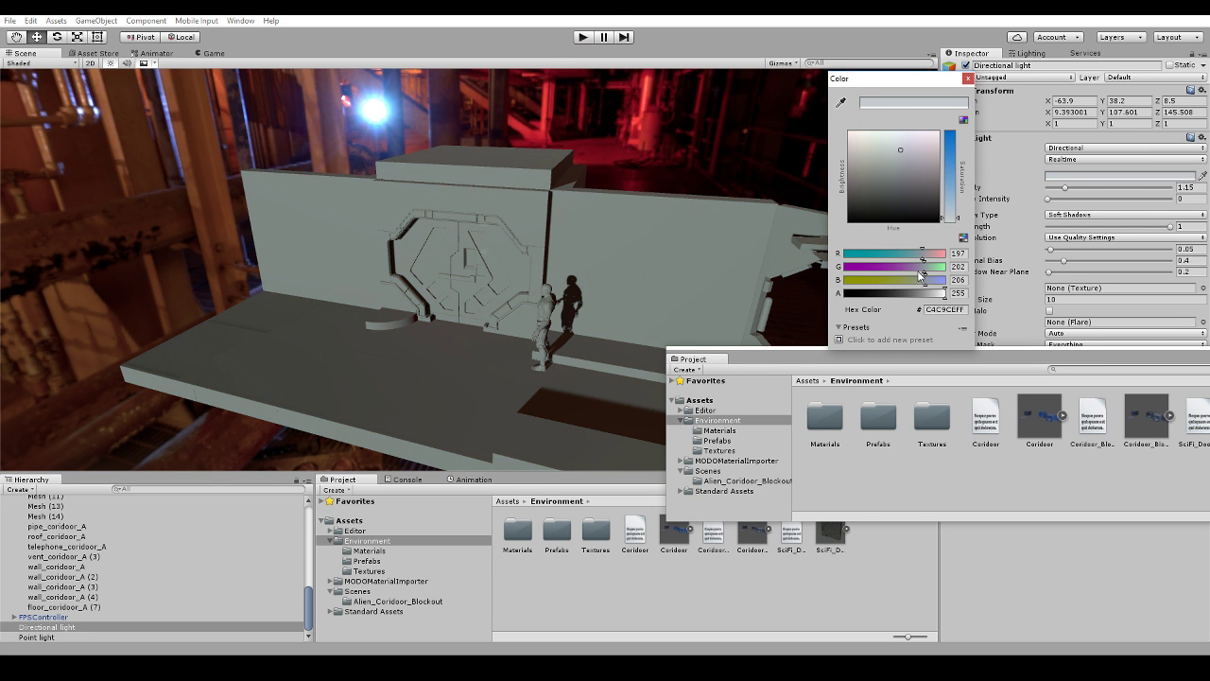
pyautogui.moveTo(924, 272); pyautogui.dragTo(924, 284)
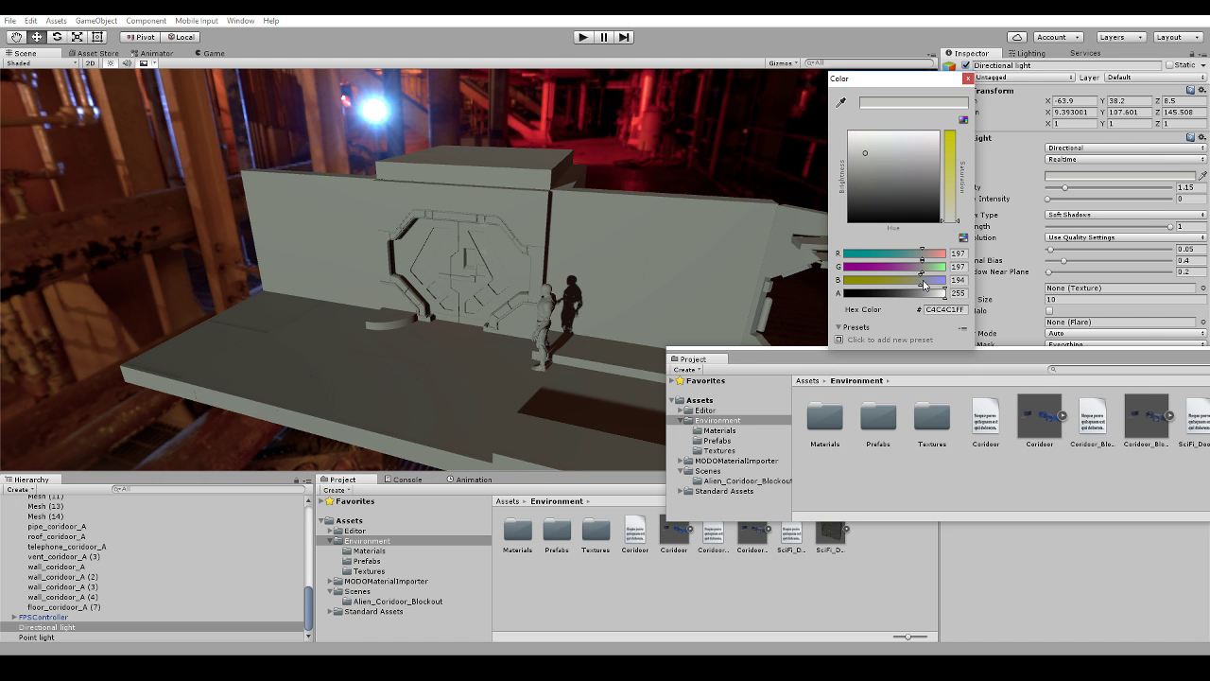
# Examine the door under the neutral light from outside and from inside the red-lit corridor.
pyautogui.keyDown('alt'); pyautogui.click(466, 243); pyautogui.keyUp('alt')
pyautogui.keyDown('alt'); pyautogui.moveTo(394, 280); pyautogui.dragTo(626, 242); pyautogui.keyUp('alt')
pyautogui.scroll(10, 538, 235)
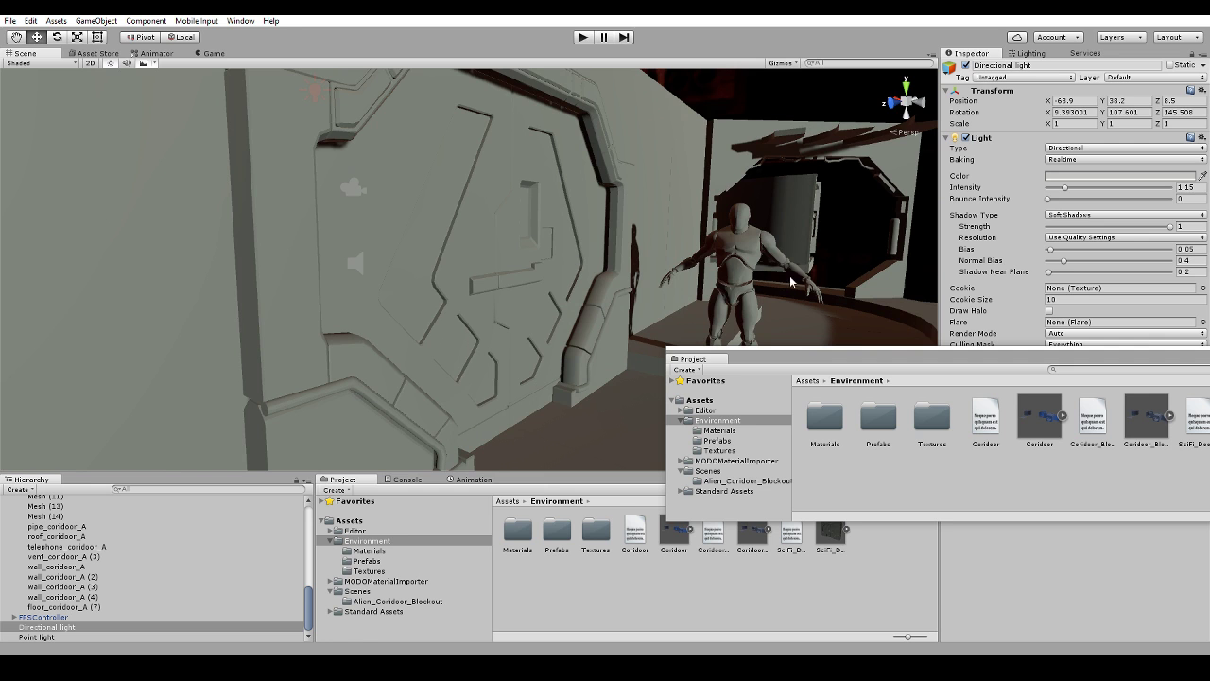
pyautogui.keyDown('alt'); pyautogui.moveTo(793, 282); pyautogui.dragTo(583, 270); pyautogui.keyUp('alt')
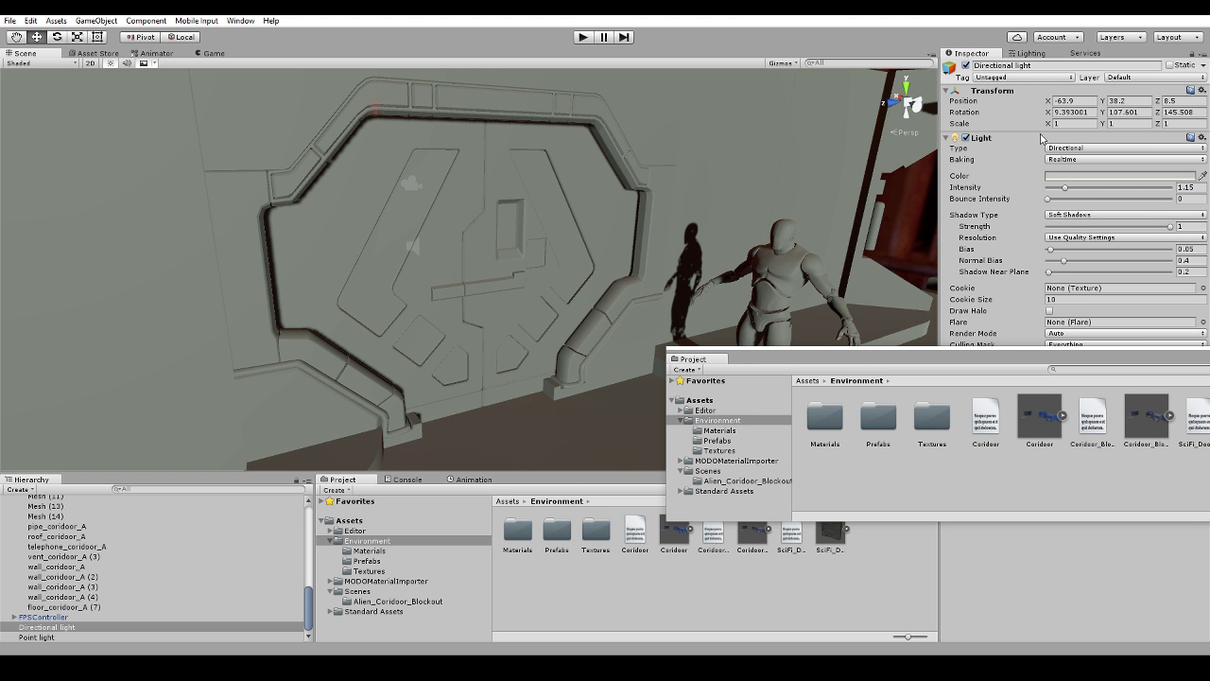
pyautogui.keyDown('alt'); pyautogui.moveTo(228, 248); pyautogui.dragTo(734, 199); pyautogui.keyUp('alt')
pyautogui.keyDown('alt'); pyautogui.moveTo(587, 283); pyautogui.dragTo(595, 370); pyautogui.keyUp('alt')
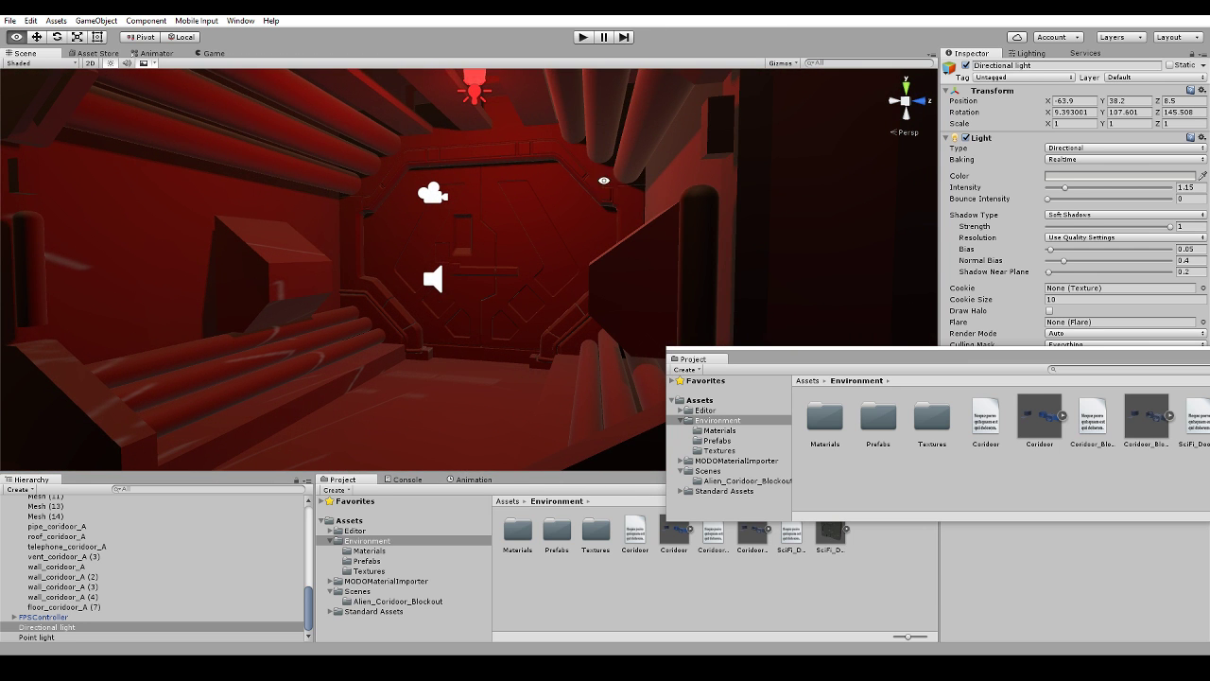
pyautogui.keyDown('alt'); pyautogui.moveTo(489, 120); pyautogui.dragTo(405, 218); pyautogui.keyUp('alt')
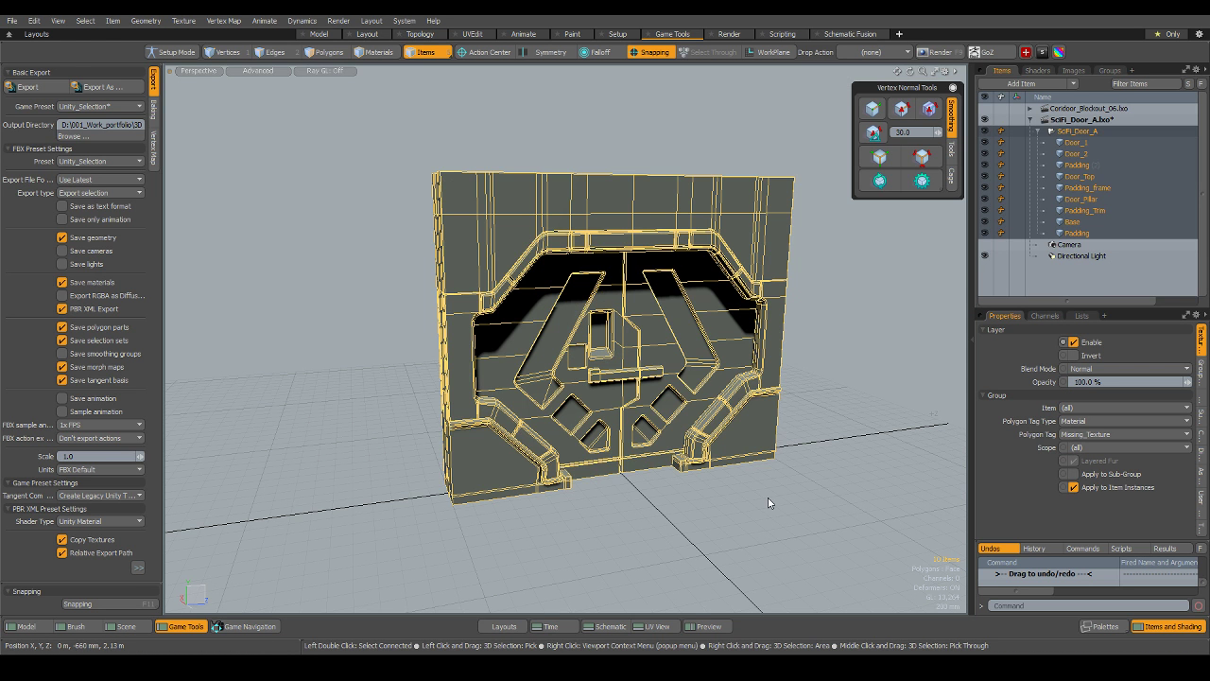
# Switch back to Modo, clear the item selection, and return the viewport to Default shading.
pyautogui.click(768, 498)
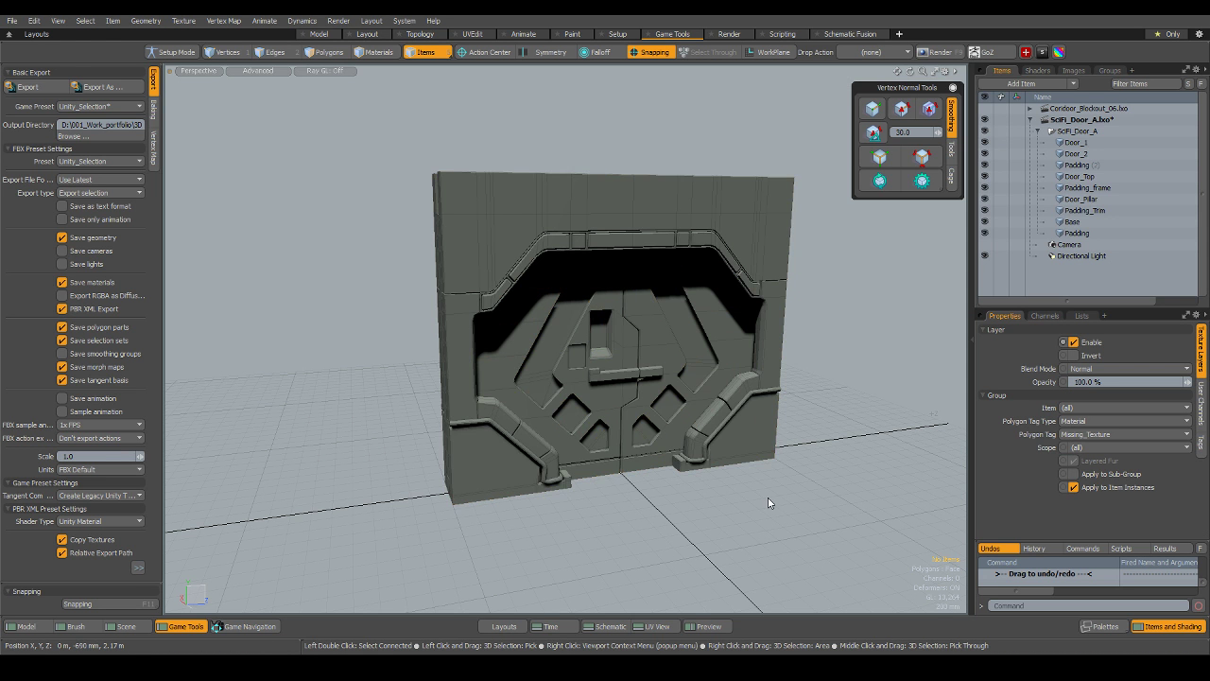
pyautogui.click(261, 71)
pyautogui.click(263, 144)
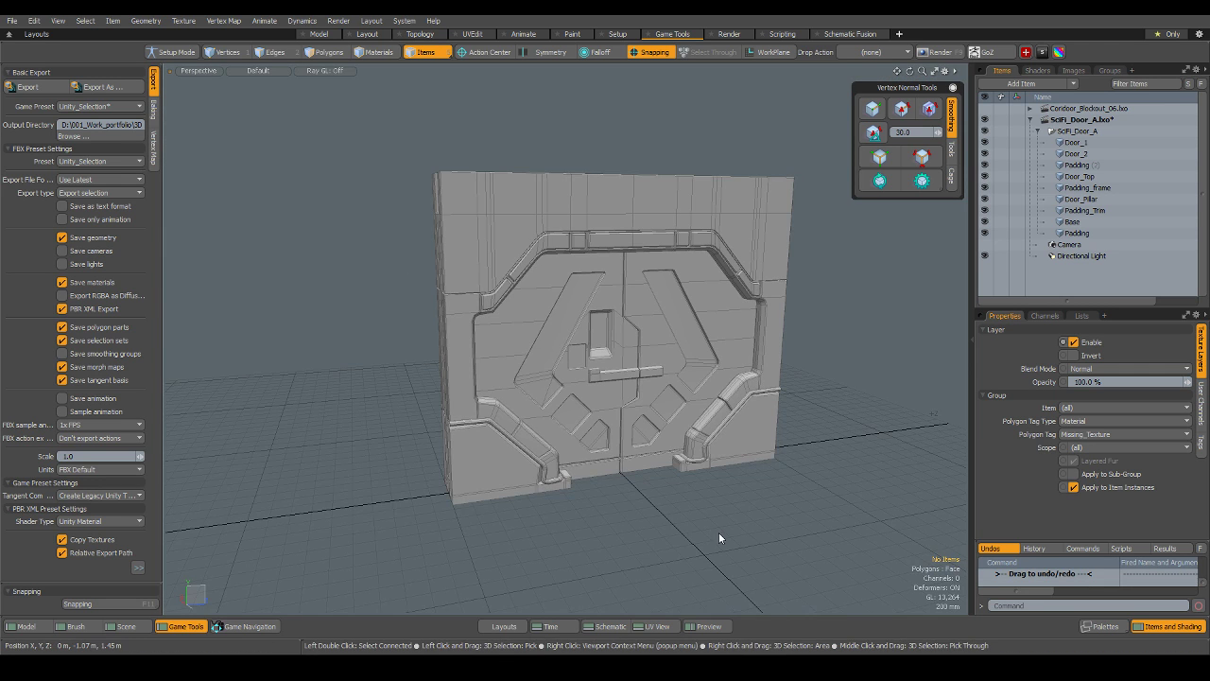
# Save the SciFi_Door_A.lxo scene and close it.
pyautogui.click(13, 20)
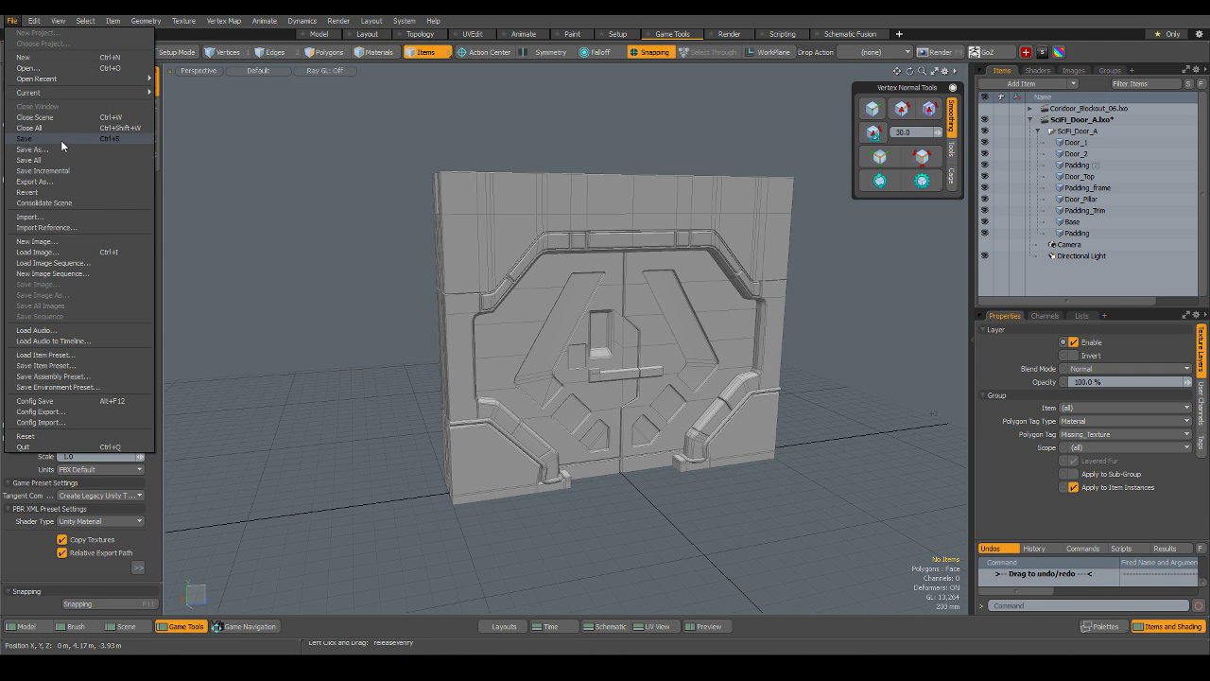
pyautogui.click(62, 147)
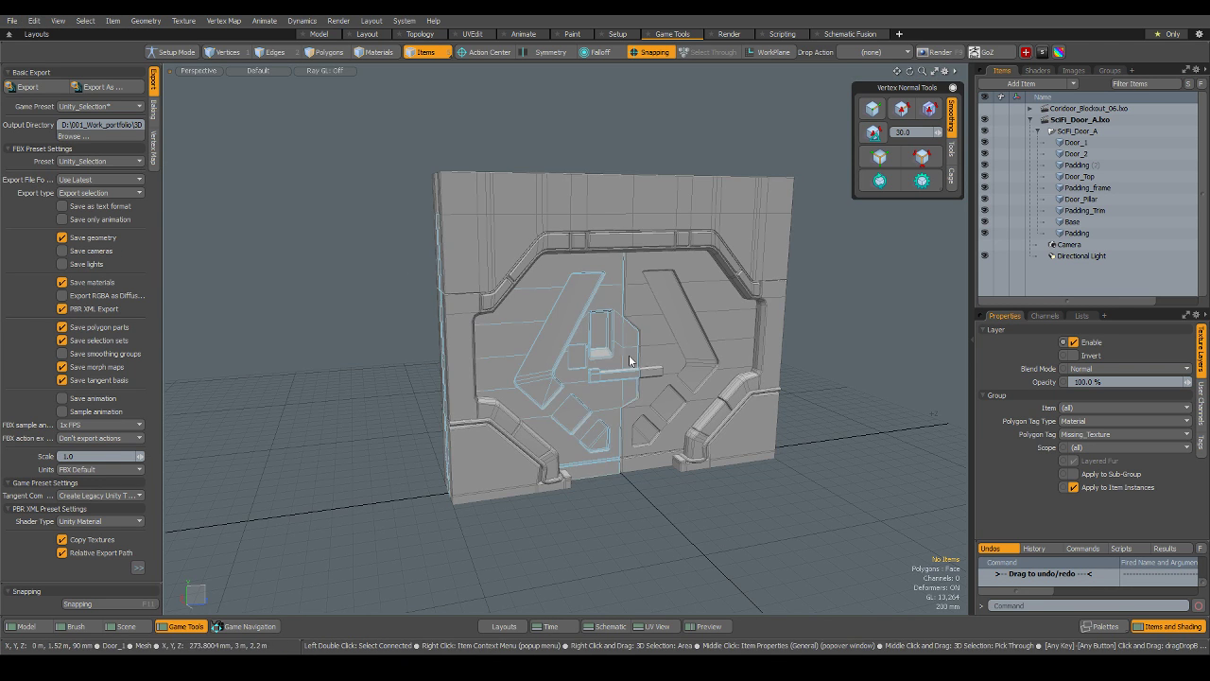
pyautogui.click(1030, 121)
pyautogui.rightClick(1072, 120)
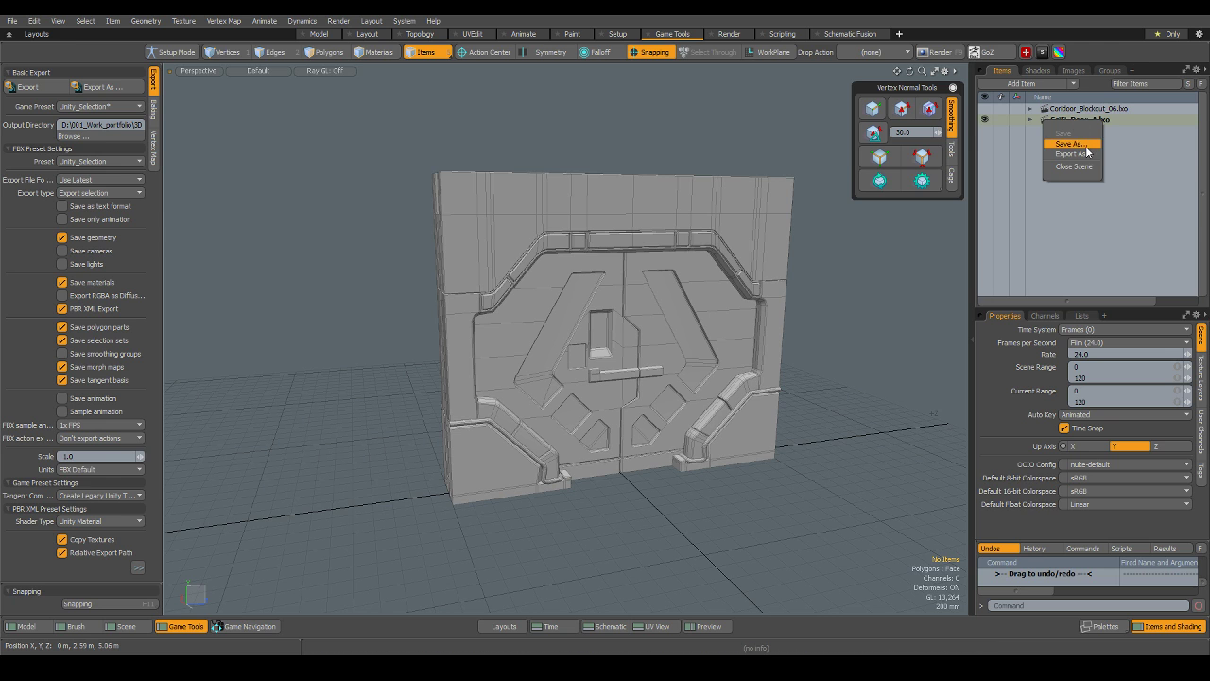
pyautogui.click(1078, 166)
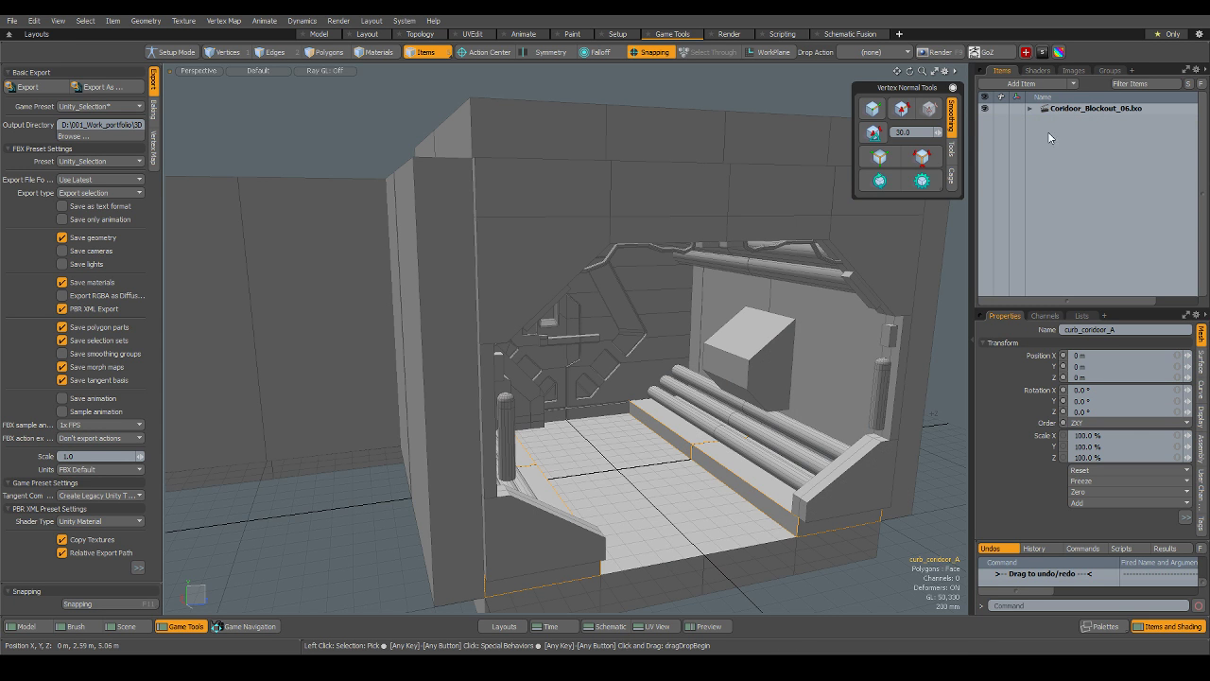
# Expand the Coridor_Blockout_06.lxo scene's items and look over the corridor blockout.
pyautogui.click(1036, 109)
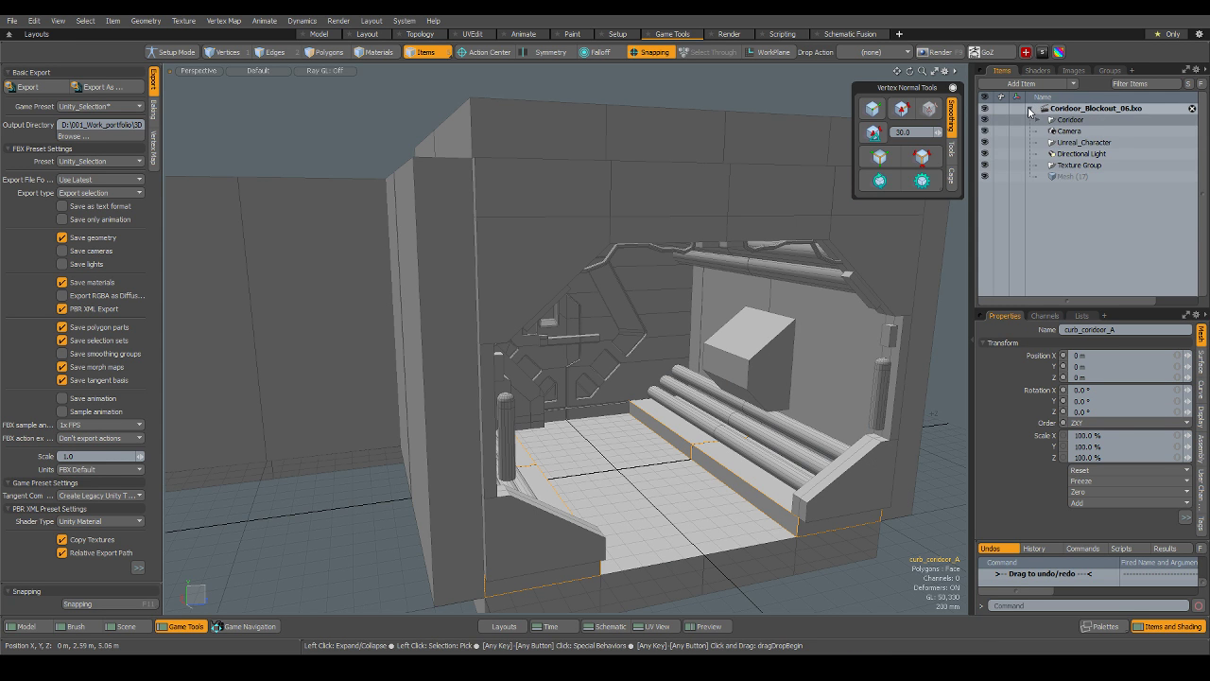
pyautogui.keyDown('alt'); pyautogui.moveTo(757, 405); pyautogui.dragTo(381, 325); pyautogui.keyUp('alt')
pyautogui.scroll(3, 379, 326)
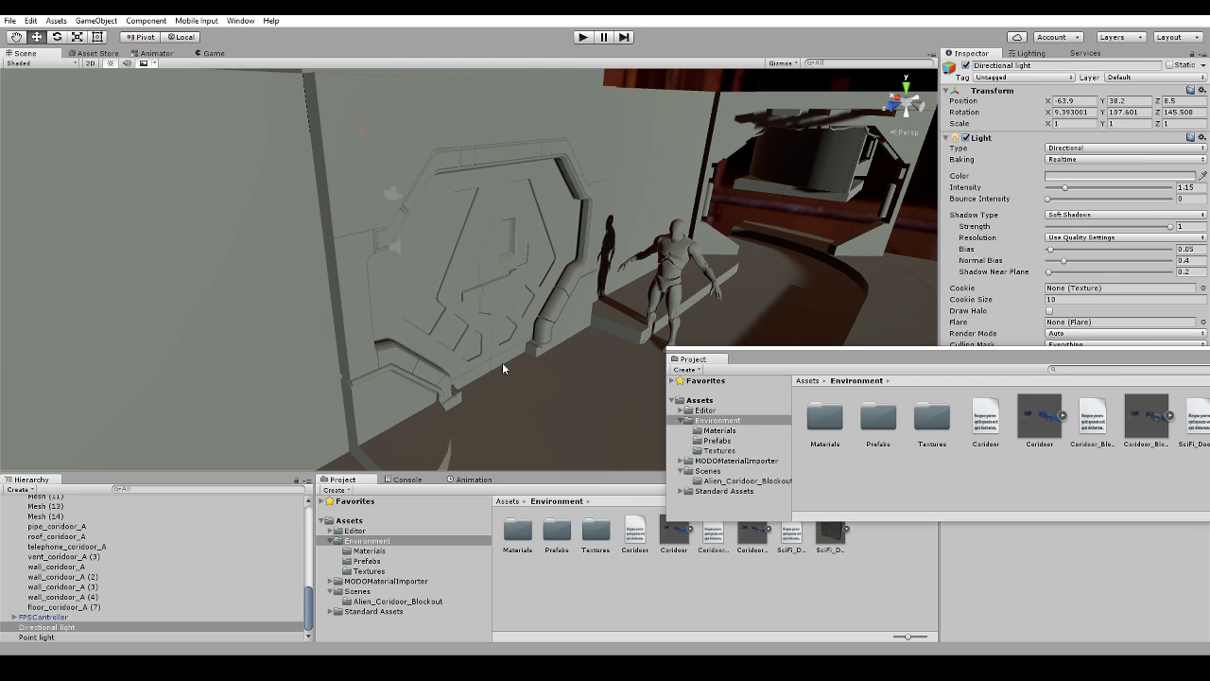
# Switch to Unity and reset the position of SciFi_Door_A (1) to 0, 0, 0 so it sits in the corridor doorway.
pyautogui.click(506, 311)
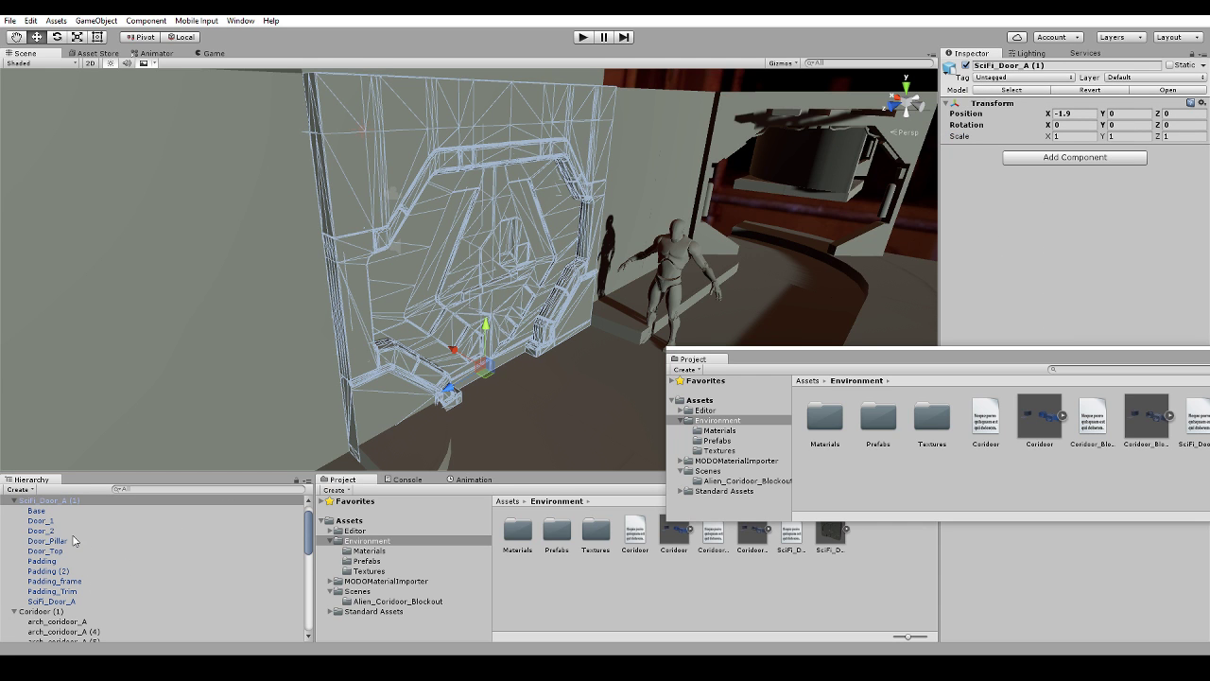
pyautogui.scroll(2, 74, 540)
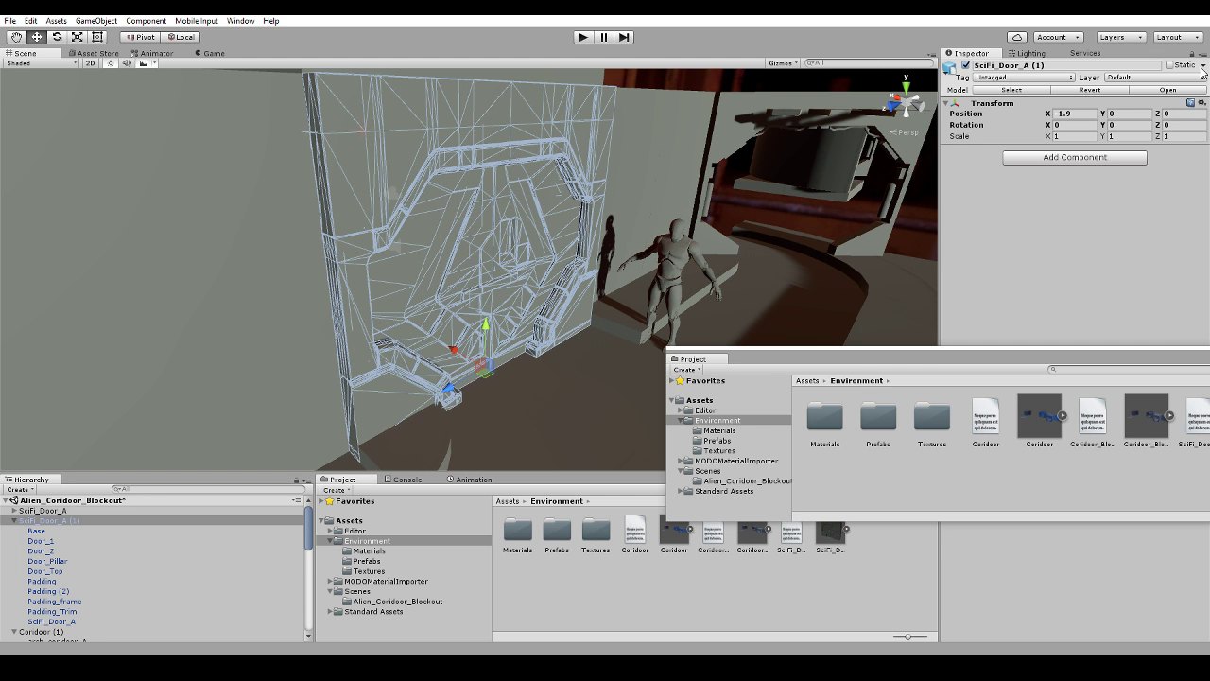
pyautogui.click(1202, 103)
pyautogui.click(1193, 114)
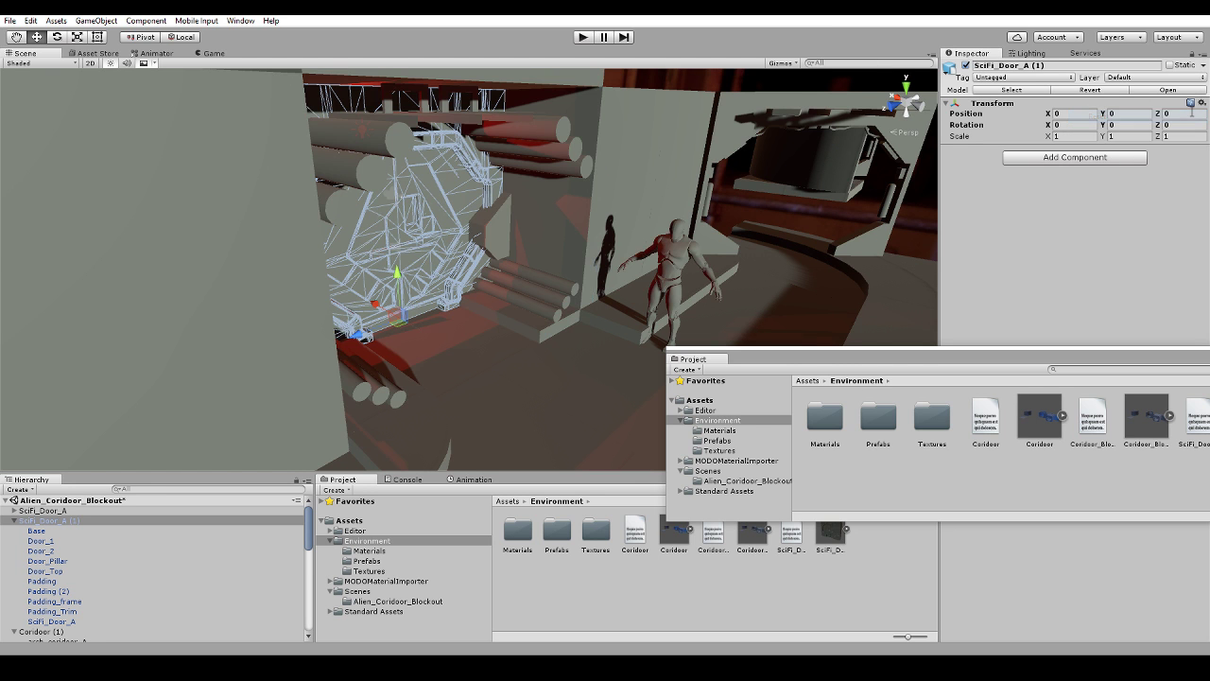
pyautogui.keyDown('alt'); pyautogui.moveTo(489, 241); pyautogui.dragTo(370, 243); pyautogui.keyUp('alt')
pyautogui.scroll(10, 441, 233)
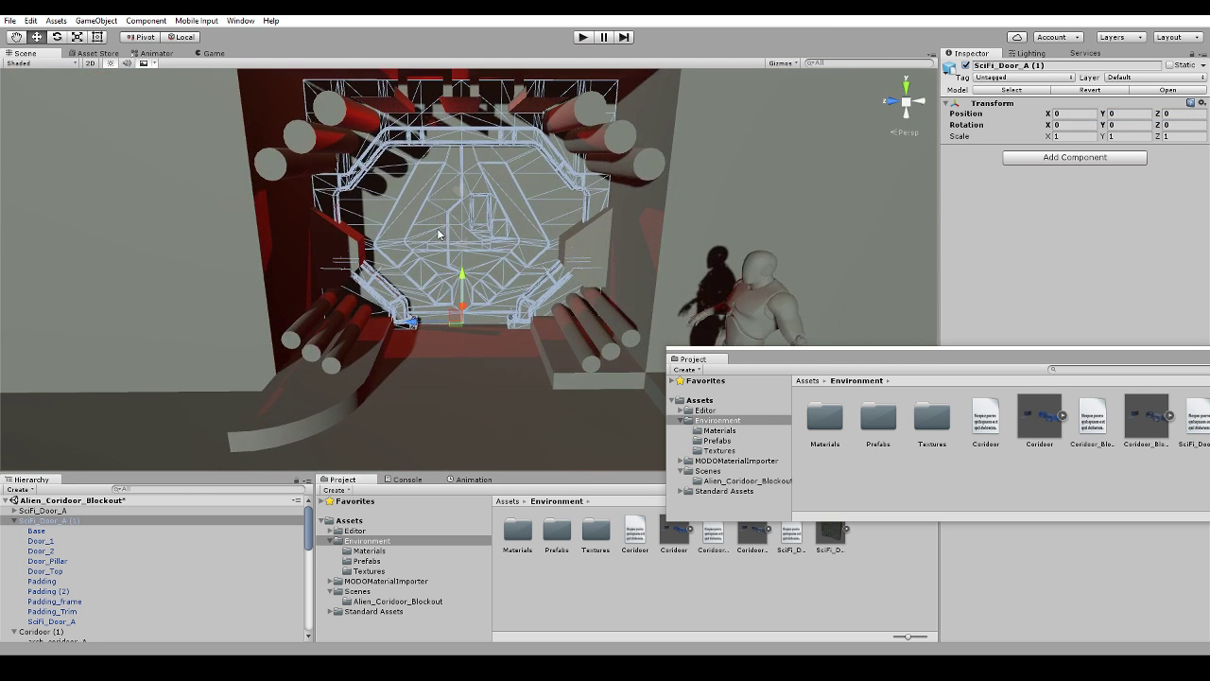
pyautogui.click(431, 413)
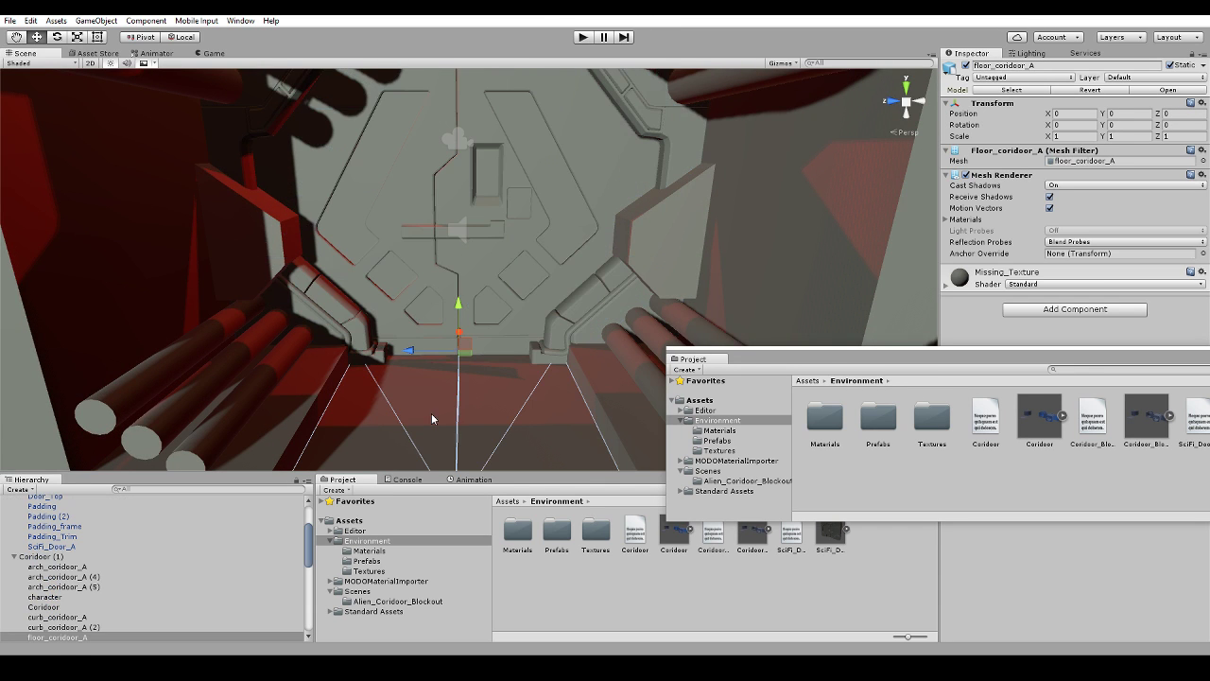
pyautogui.keyDown('alt'); pyautogui.moveTo(431, 413); pyautogui.dragTo(506, 337); pyautogui.keyUp('alt')
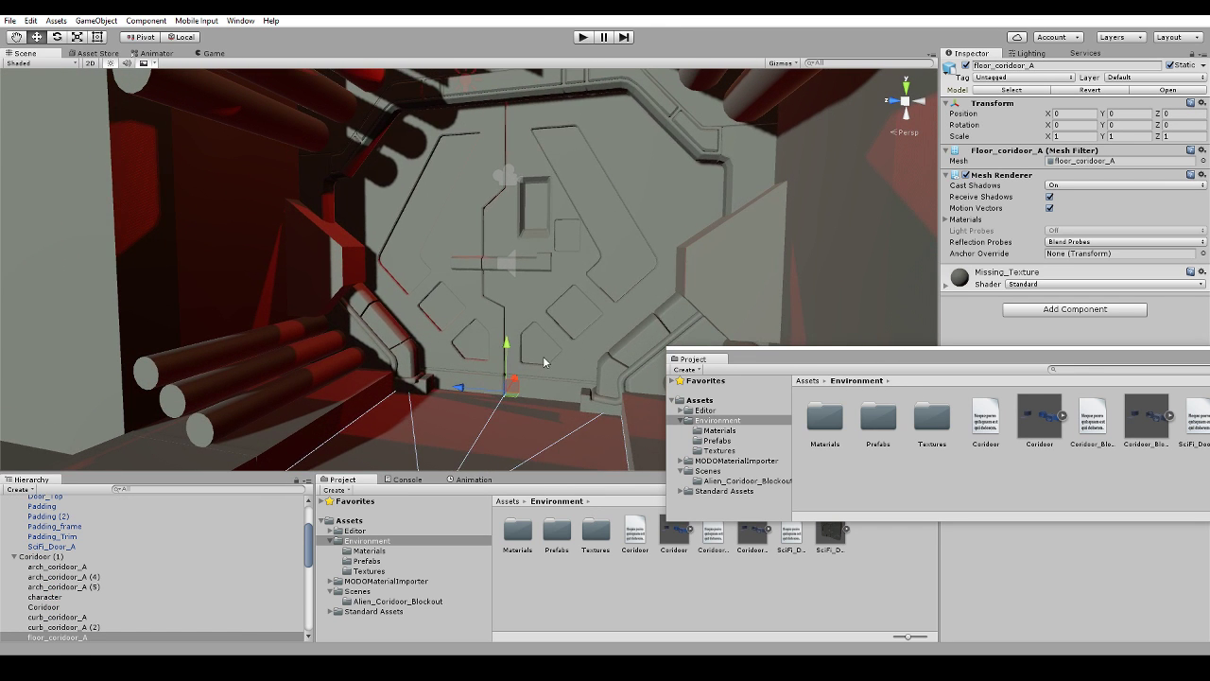
# Delete the older SciFi_Door_A object from the Alien_Coridoor_Blockout scene.
pyautogui.click(543, 357)
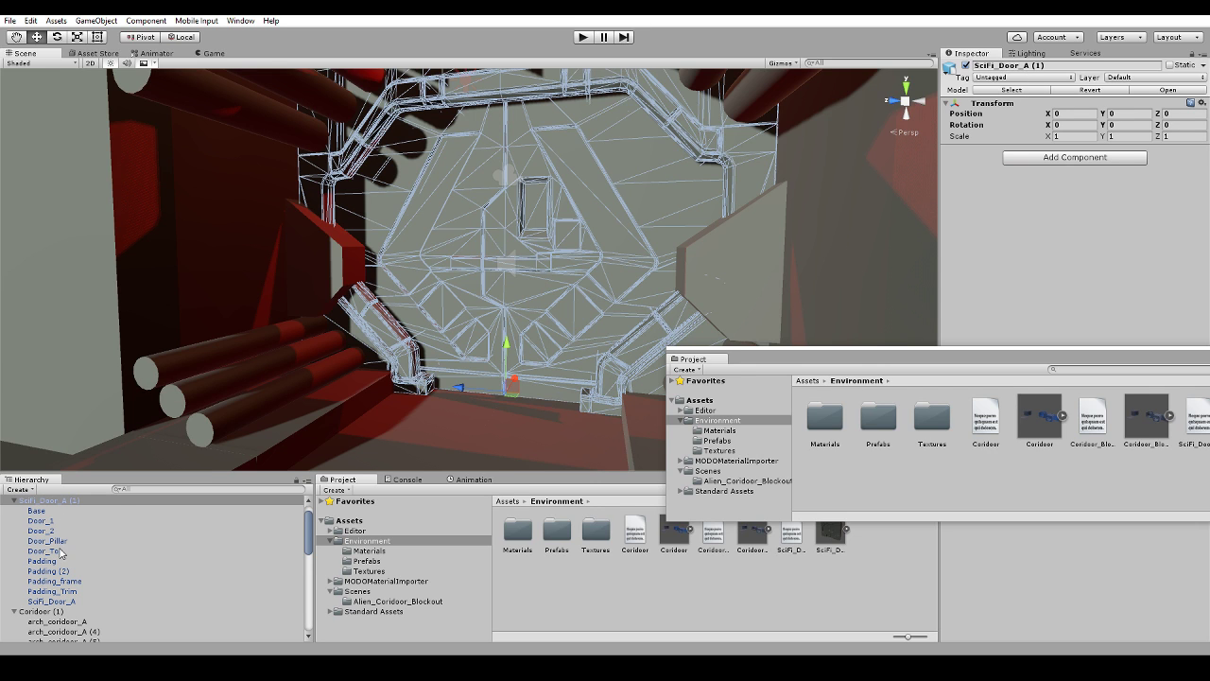
pyautogui.scroll(1, 53, 611)
pyautogui.doubleClick(57, 510)
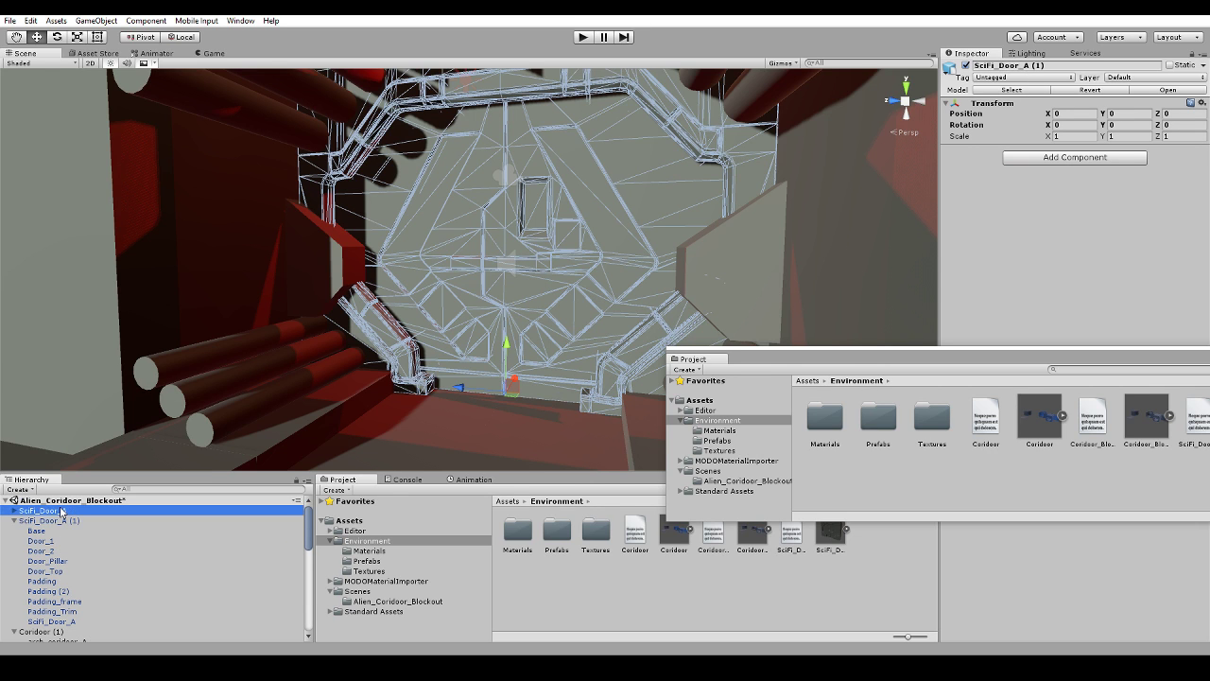
pyautogui.keyDown('alt'); pyautogui.moveTo(476, 357); pyautogui.dragTo(463, 294); pyautogui.keyUp('alt')
pyautogui.scroll(-10, 513, 329)
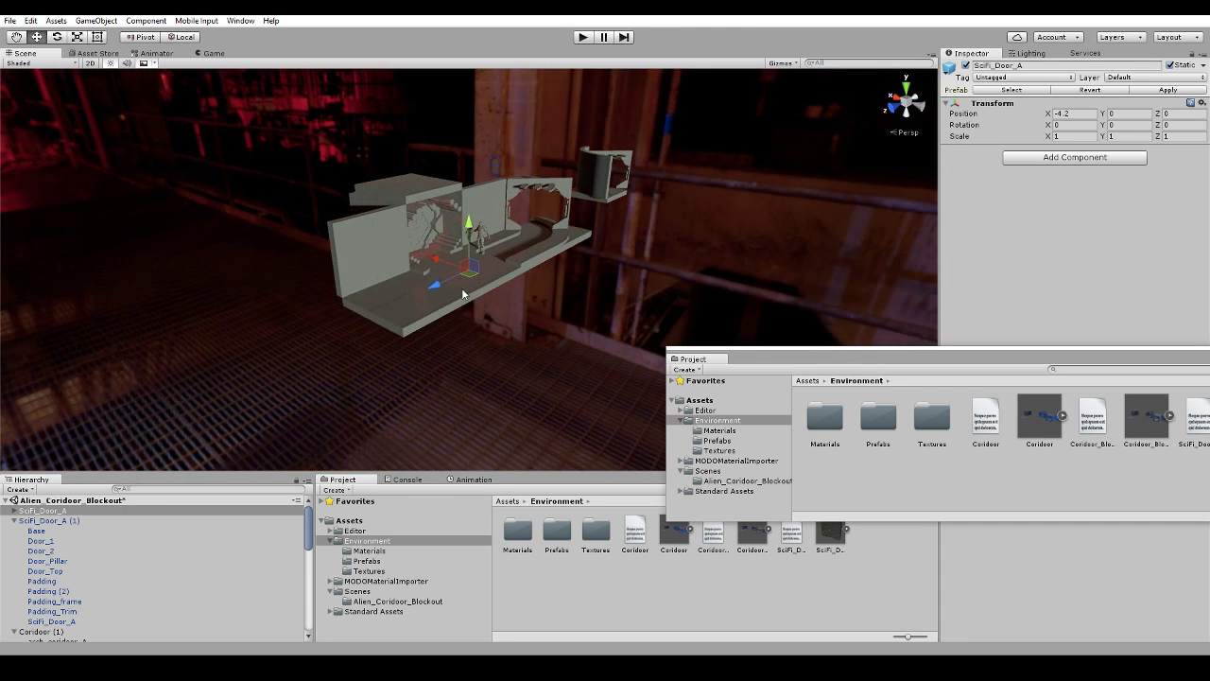
pyautogui.press('Delete')
pyautogui.scroll(6, 462, 288)
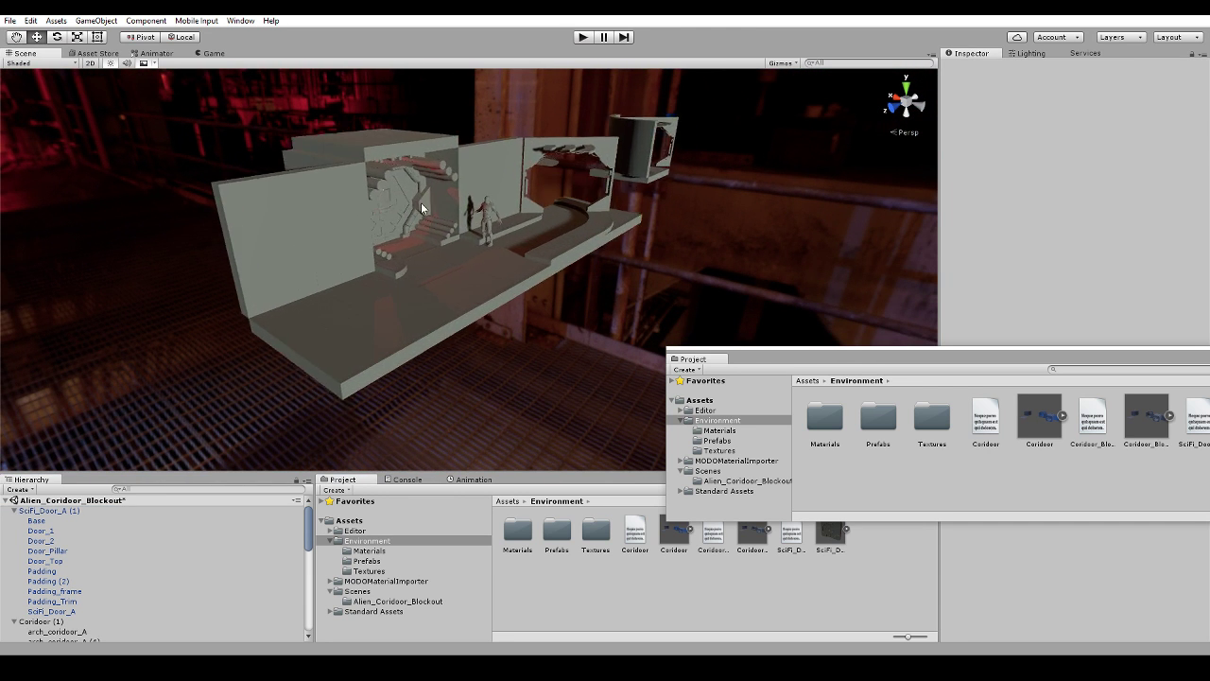
# Rename SciFi_Door_A (1) as SciFi_Door_A and replace the existing door prefab in the Prefabs folder with it.
pyautogui.click(53, 511)
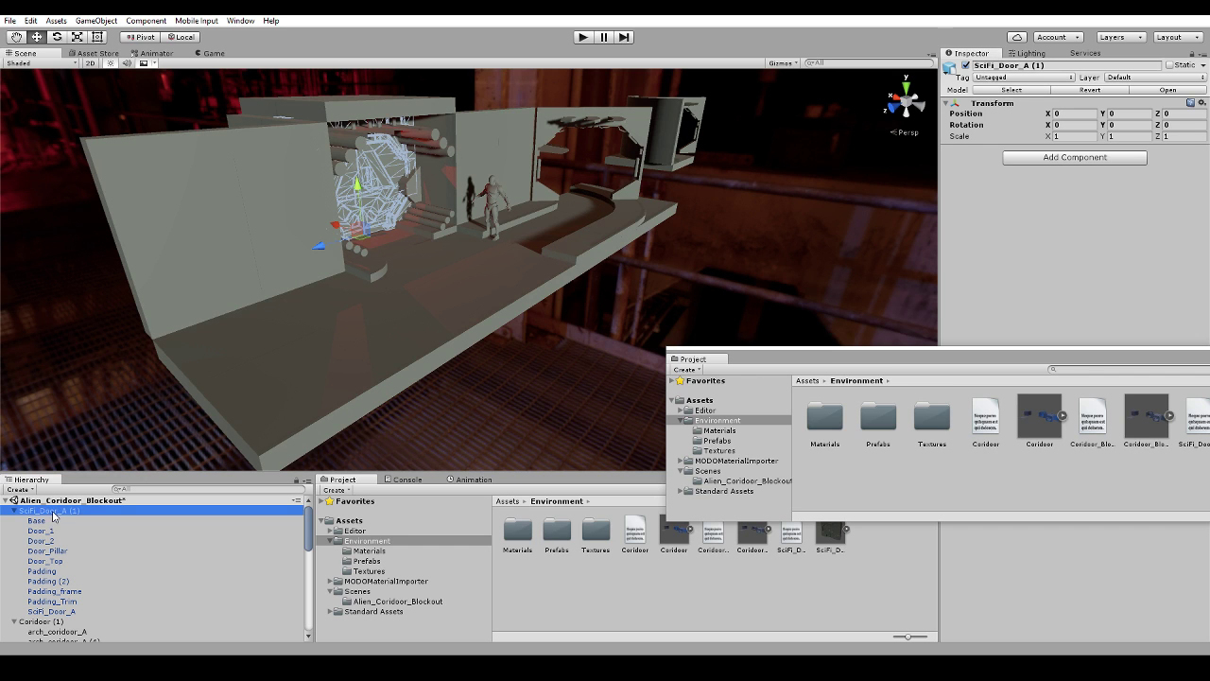
pyautogui.click(1031, 66)
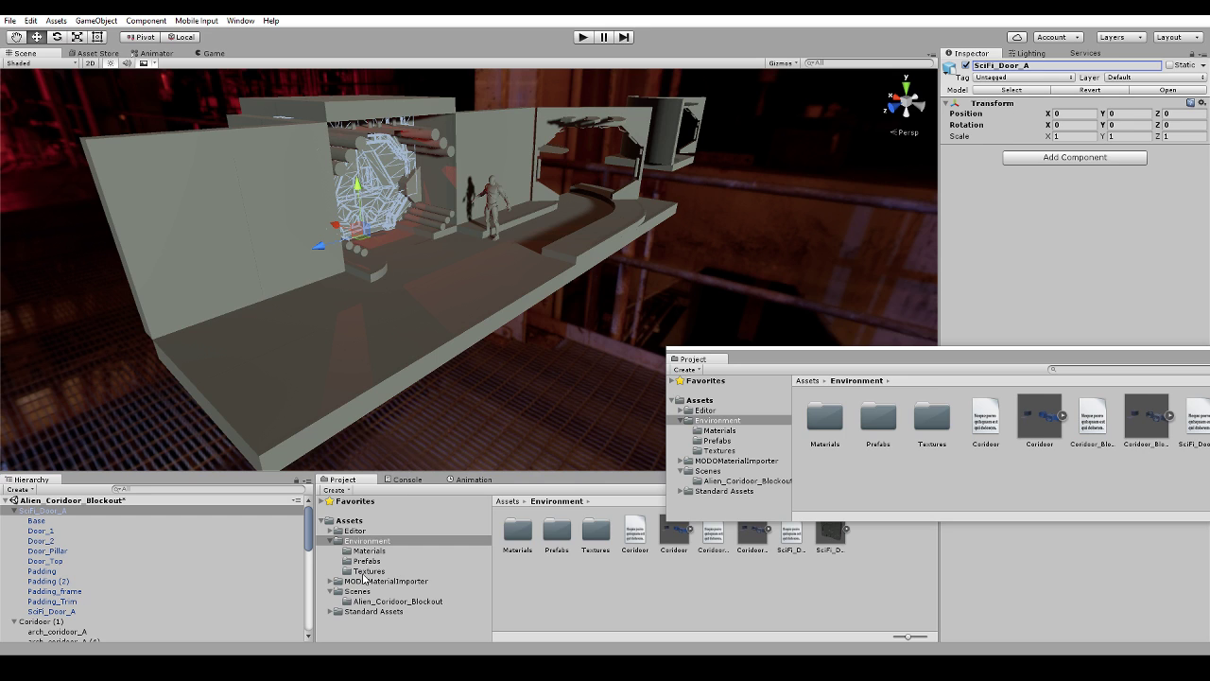
pyautogui.click(367, 560)
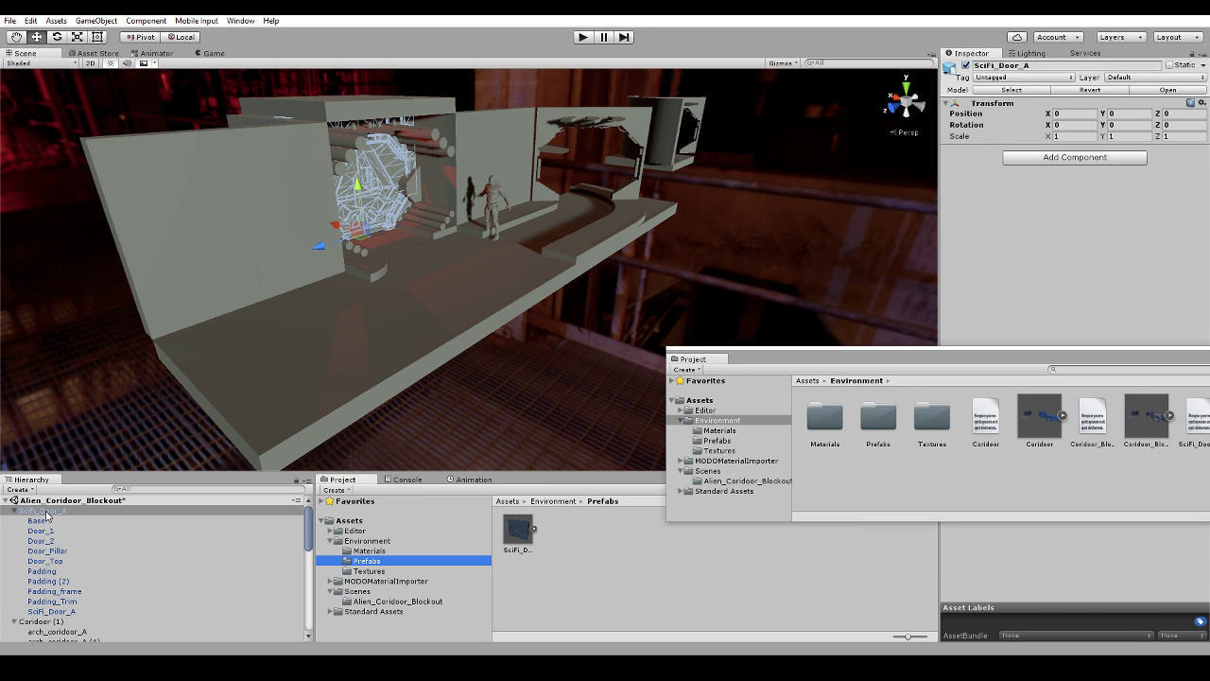
pyautogui.moveTo(45, 515); pyautogui.dragTo(511, 535)
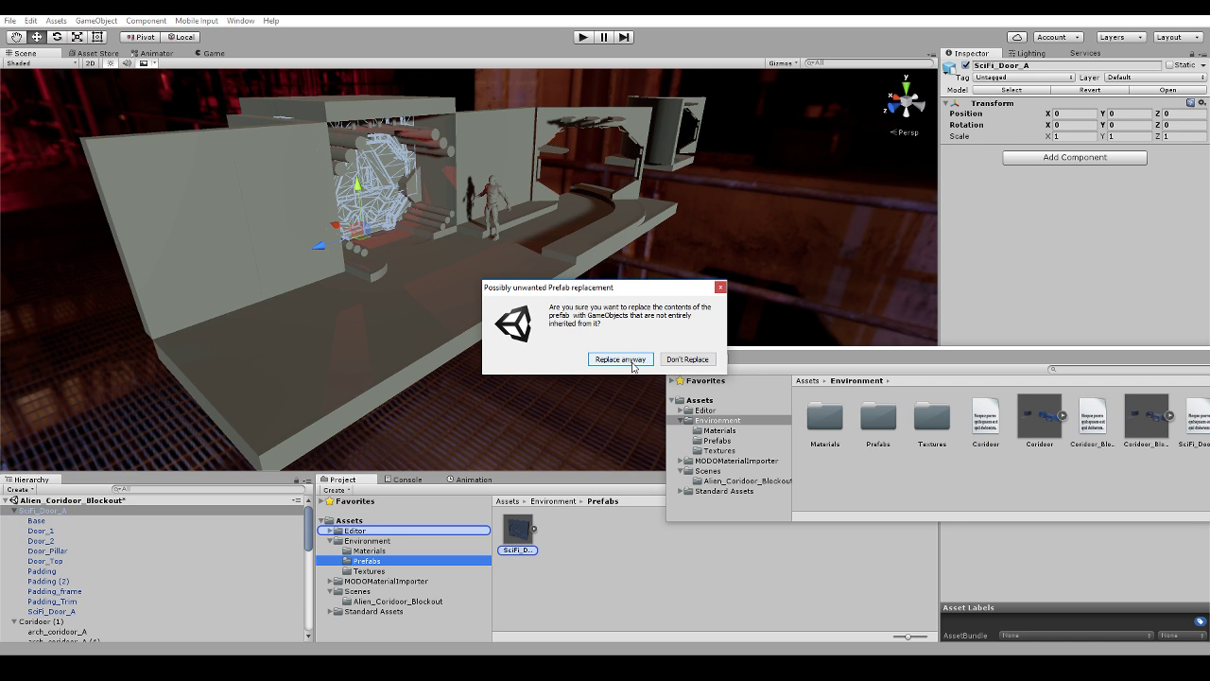
pyautogui.click(621, 360)
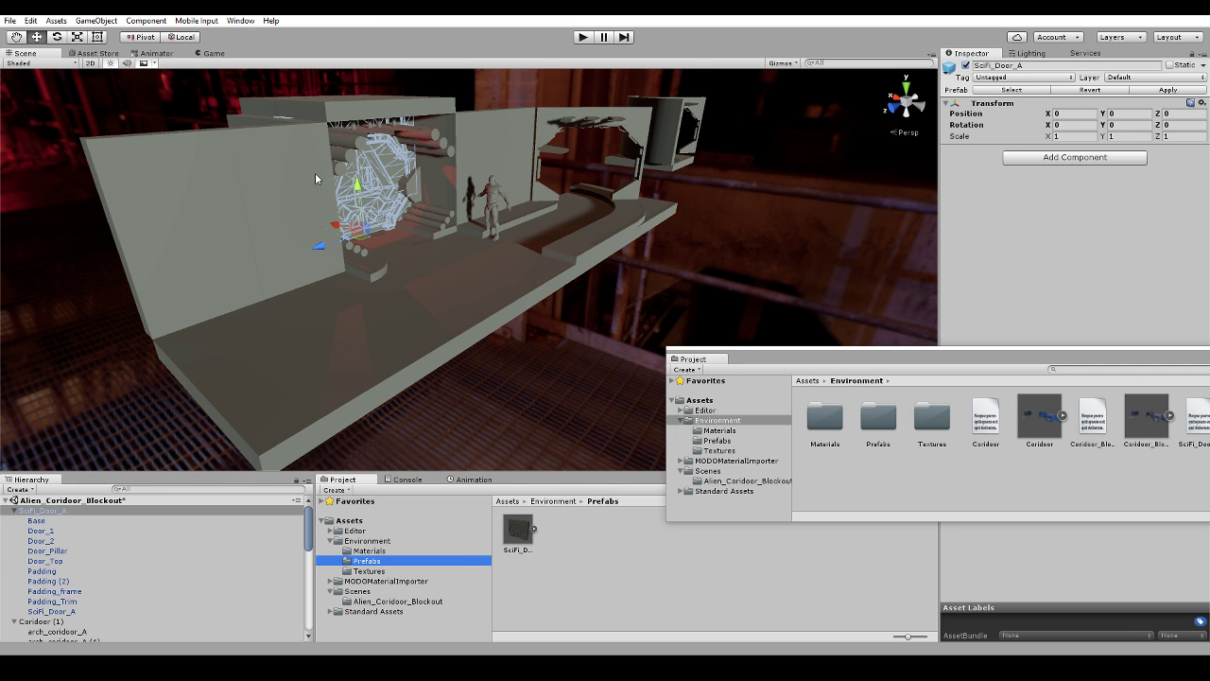
# Slide the Door_1 panel open along Z to about -0.804 to try out the door's opening.
pyautogui.scroll(8, 317, 179)
pyautogui.click(458, 280)
pyautogui.moveTo(543, 294); pyautogui.dragTo(547, 299, button='right')
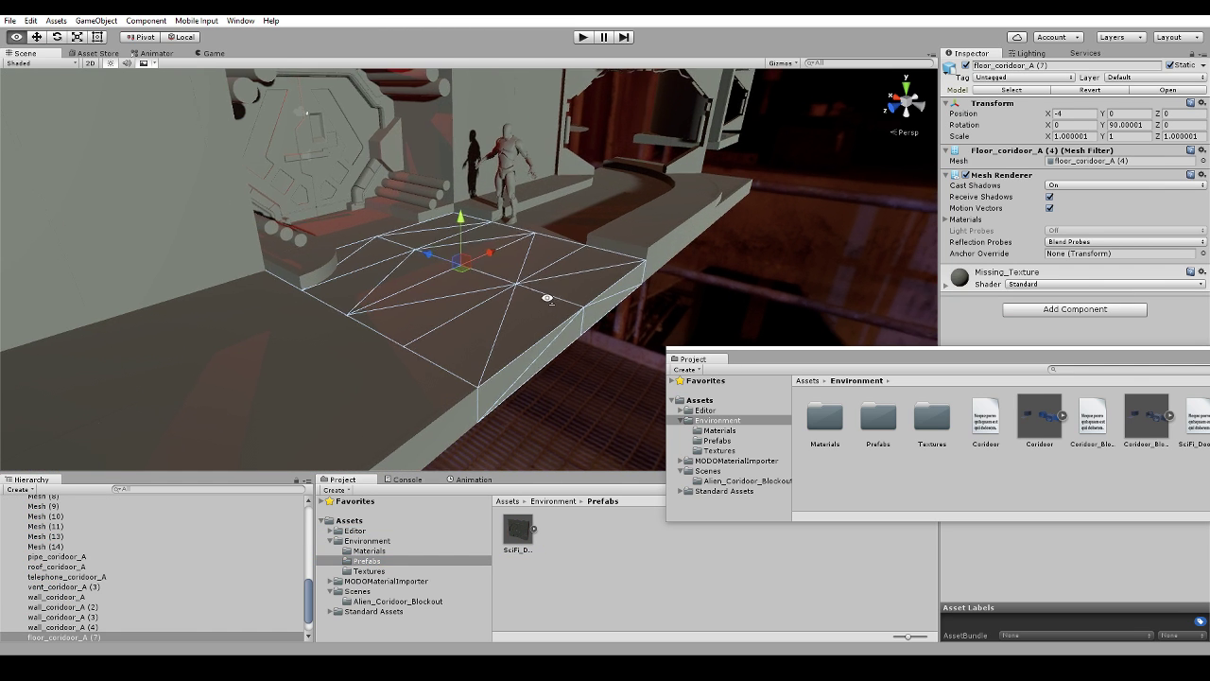
pyautogui.moveTo(546, 299)
pyautogui.keyDown('alt'); pyautogui.mouseDown()
pyautogui.moveTo(425, 233)
pyautogui.moveTo(546, 279)
pyautogui.mouseUp(); pyautogui.keyUp('alt')
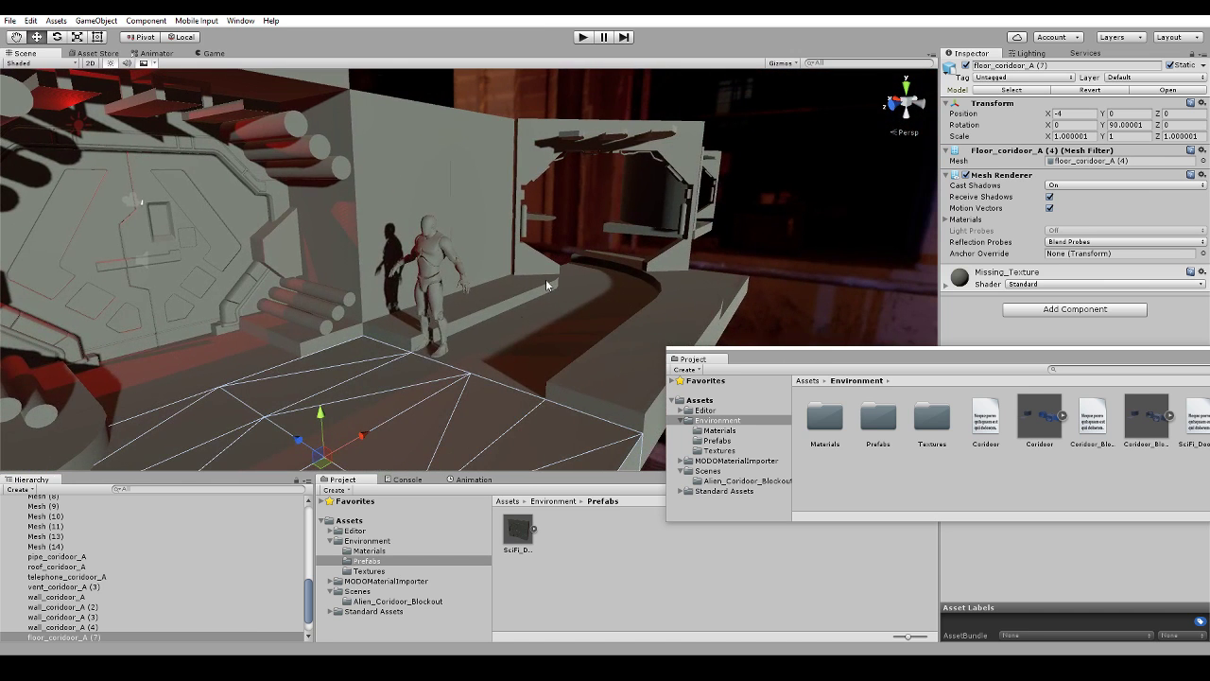
pyautogui.click(157, 241)
pyautogui.click(169, 262)
pyautogui.moveTo(123, 350); pyautogui.dragTo(186, 338)
pyautogui.click(342, 360)
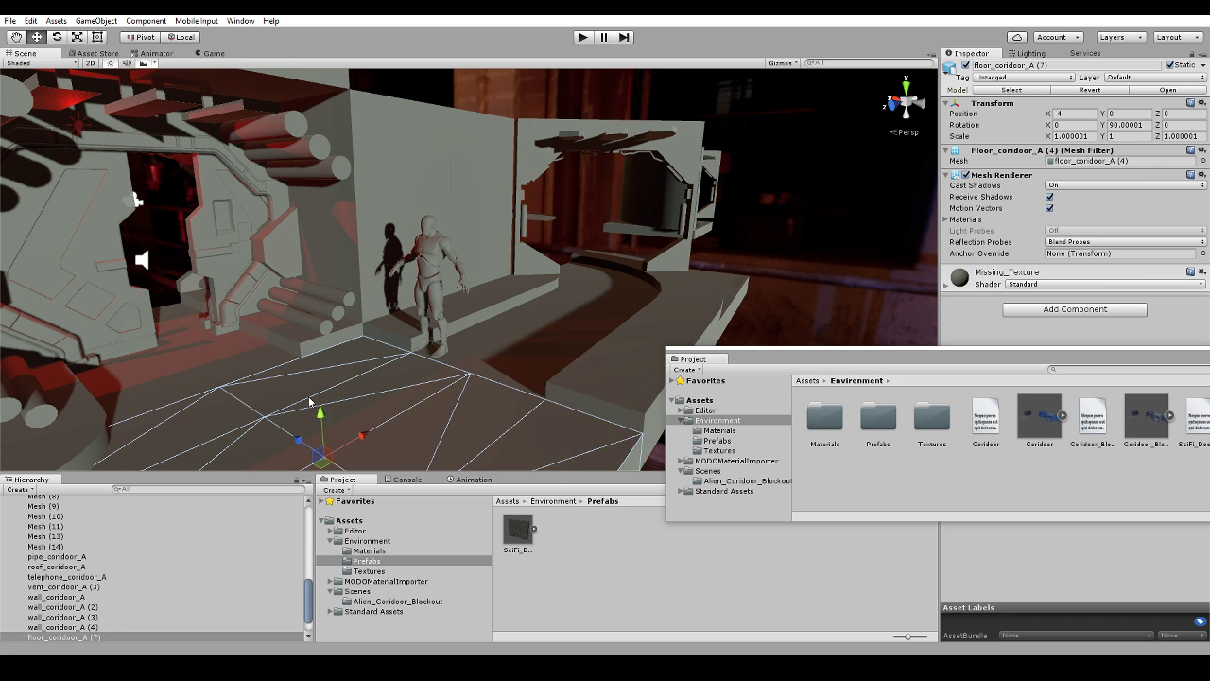
# Slide the Door_2 panel open in the opposite direction along Z to about 0.81.
pyautogui.keyDown('alt'); pyautogui.moveTo(123, 364); pyautogui.dragTo(326, 271); pyautogui.keyUp('alt')
pyautogui.click(530, 106)
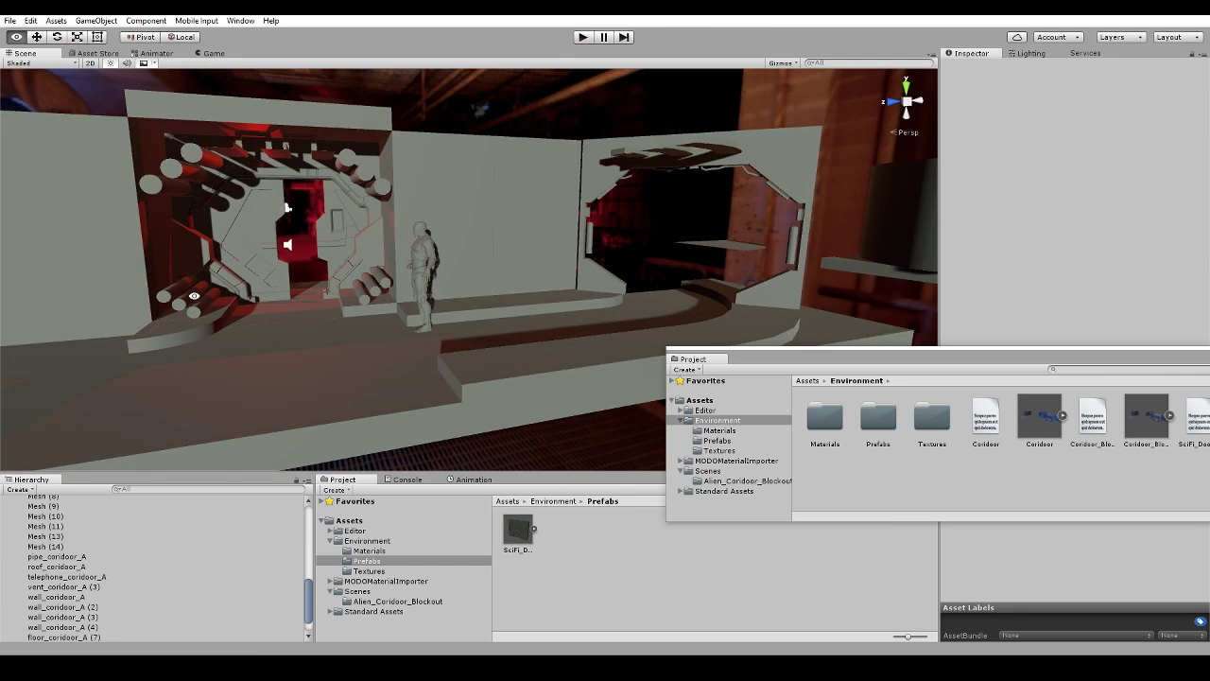
pyautogui.keyDown('alt'); pyautogui.moveTo(193, 294); pyautogui.dragTo(233, 328); pyautogui.keyUp('alt')
pyautogui.click(209, 259)
pyautogui.click(213, 263)
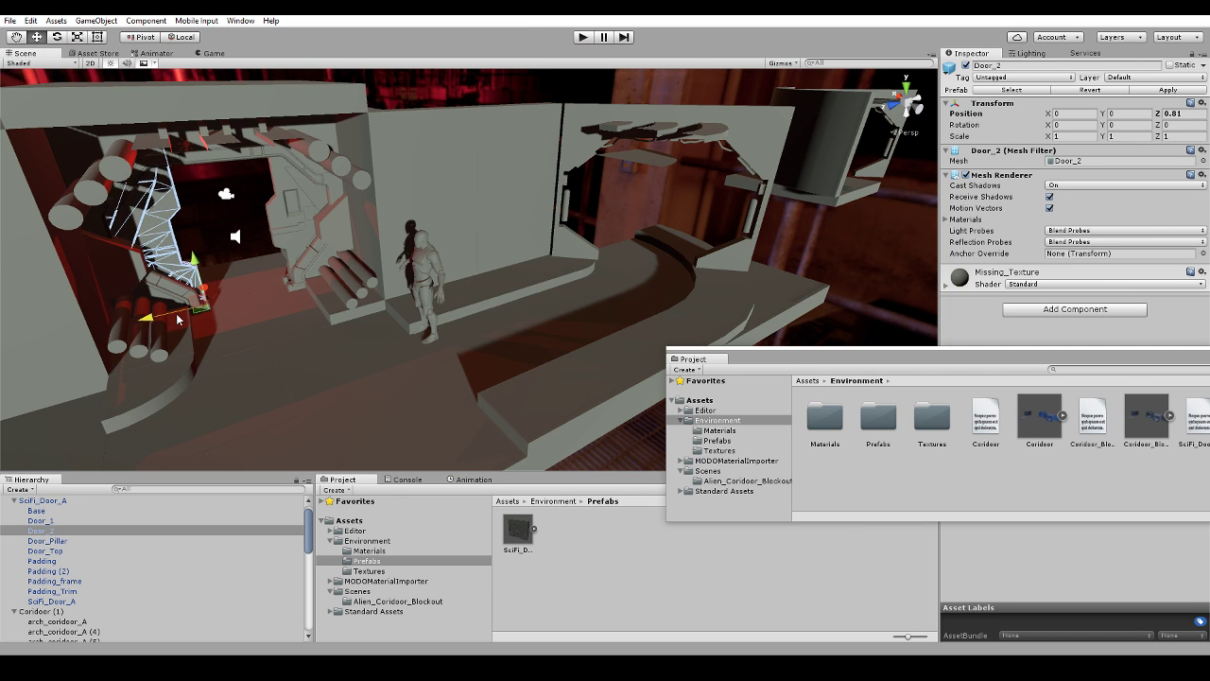
# Examine the opened door and the view through it from inside the red-lit corridor.
pyautogui.click(315, 366)
pyautogui.keyDown('alt'); pyautogui.moveTo(315, 366); pyautogui.dragTo(685, 363); pyautogui.keyUp('alt')
pyautogui.keyDown('alt'); pyautogui.scroll(-3, 605, 335); pyautogui.keyUp('alt')
pyautogui.moveTo(561, 368)
pyautogui.keyDown('alt'); pyautogui.mouseDown()
pyautogui.moveTo(596, 360)
pyautogui.moveTo(553, 374)
pyautogui.mouseUp(); pyautogui.keyUp('alt')
pyautogui.moveTo(396, 314); pyautogui.dragTo(443, 369, button='middle')
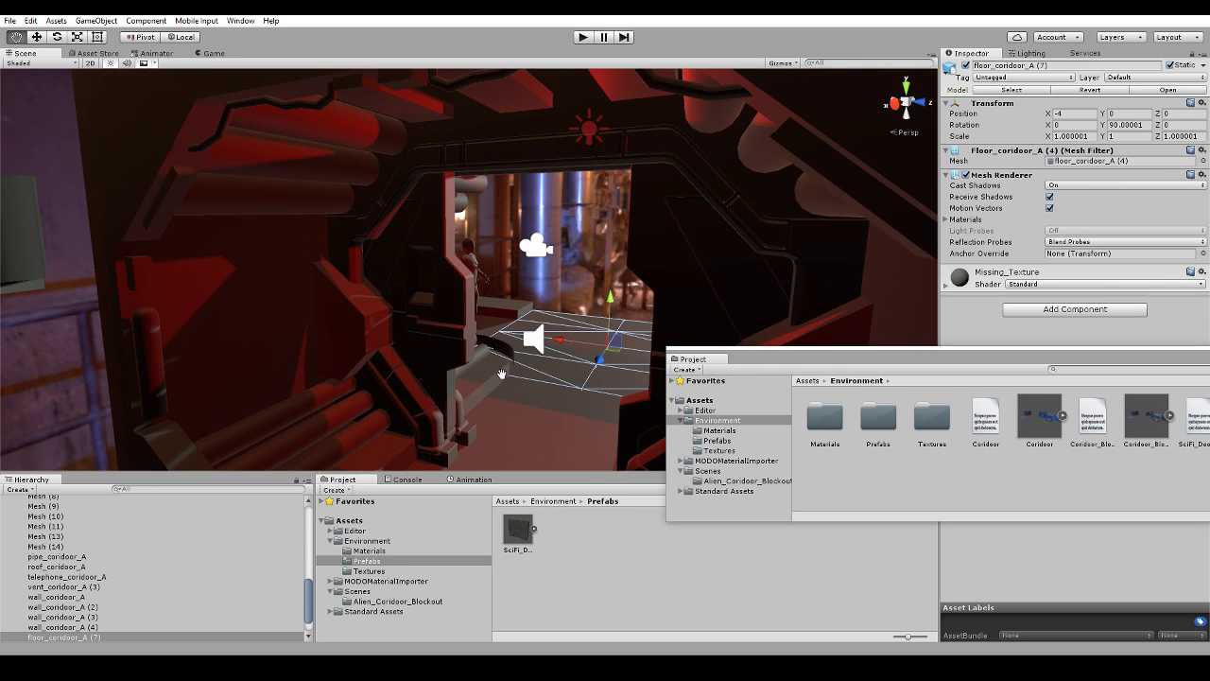
pyautogui.keyDown('alt'); pyautogui.moveTo(444, 369); pyautogui.dragTo(503, 378); pyautogui.keyUp('alt')
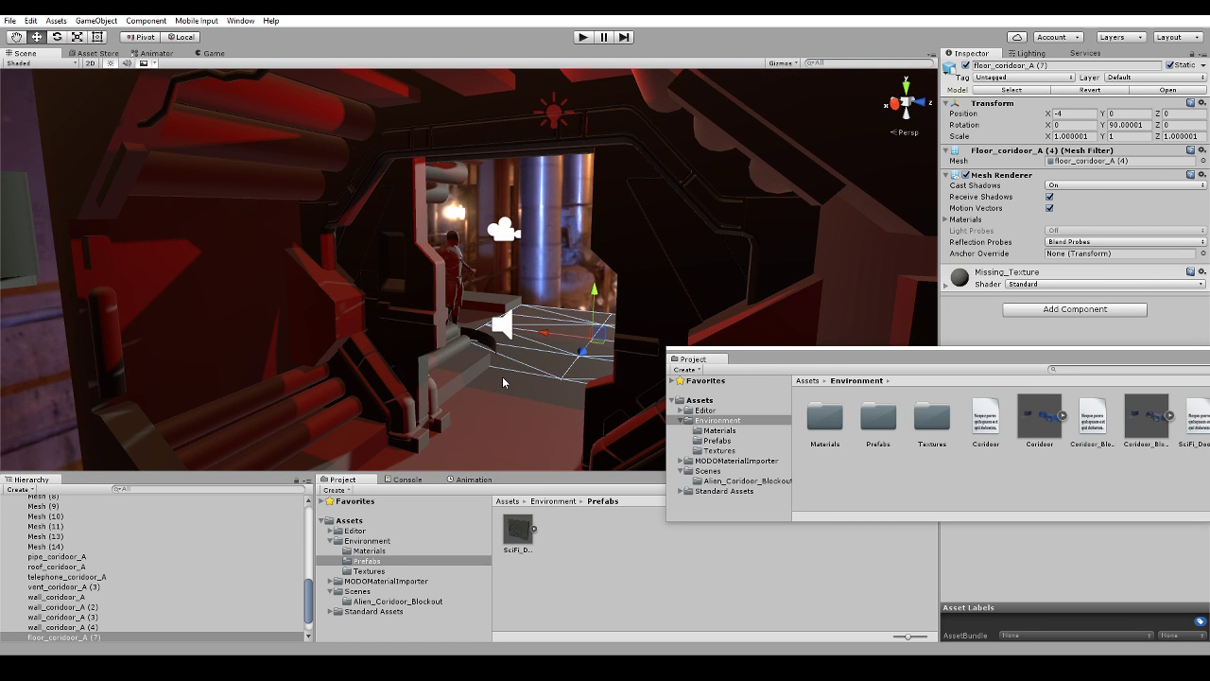
# Undo the moves of both door panels and check the door from outside the corridor.
pyautogui.click(502, 382)
pyautogui.click(502, 382)
pyautogui.click(502, 382)
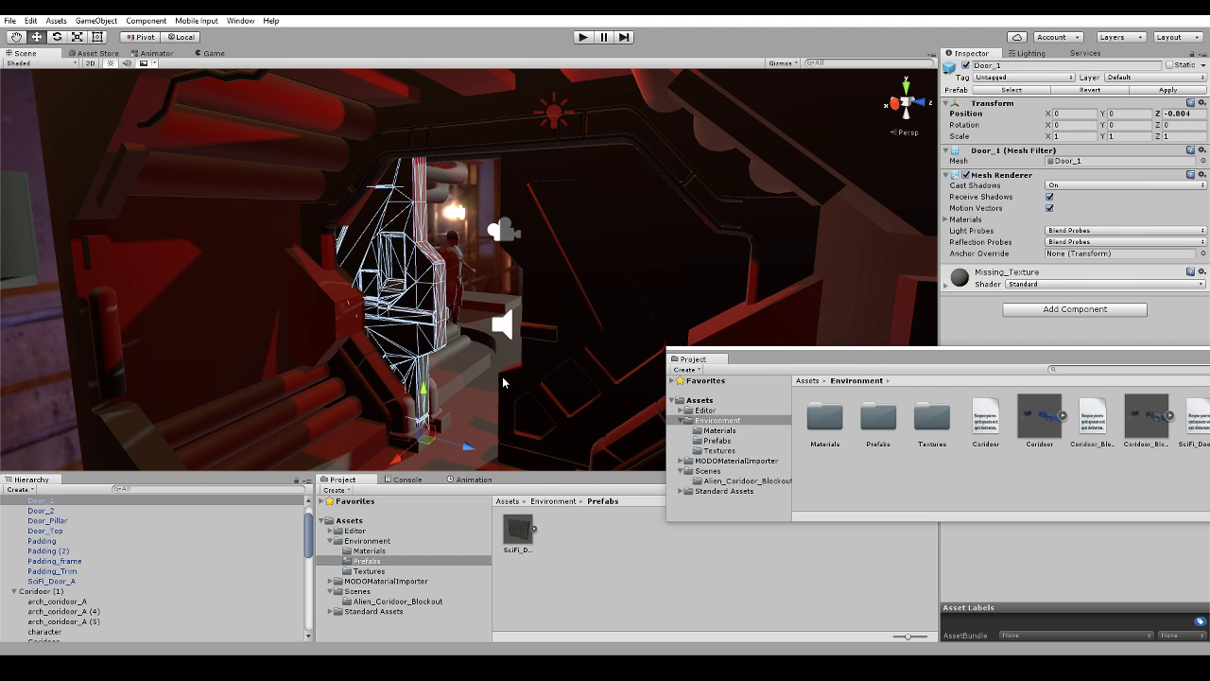
pyautogui.hotkey('ctrl', 'z')
pyautogui.keyDown('alt'); pyautogui.moveTo(639, 291); pyautogui.dragTo(264, 306); pyautogui.keyUp('alt')
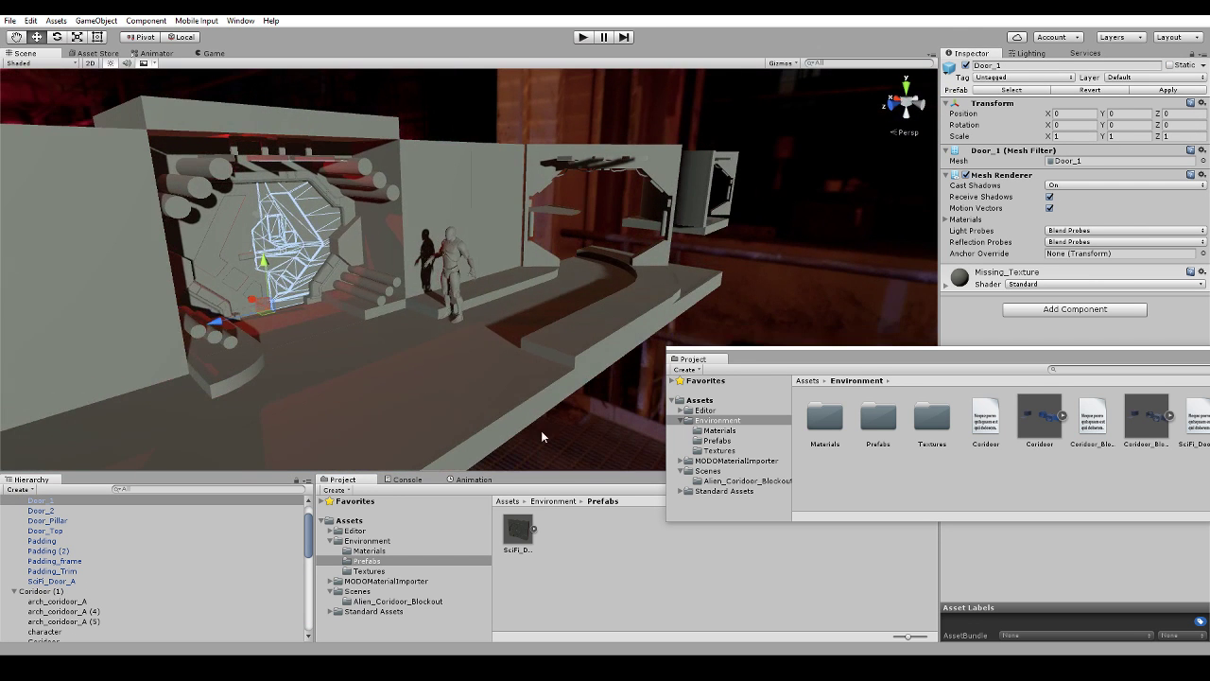
# Delete the SciFi_Door_A object from the scene and save the Alien_Coridoor_Blockout scene.
pyautogui.click(384, 416)
pyautogui.scroll(10, 176, 548)
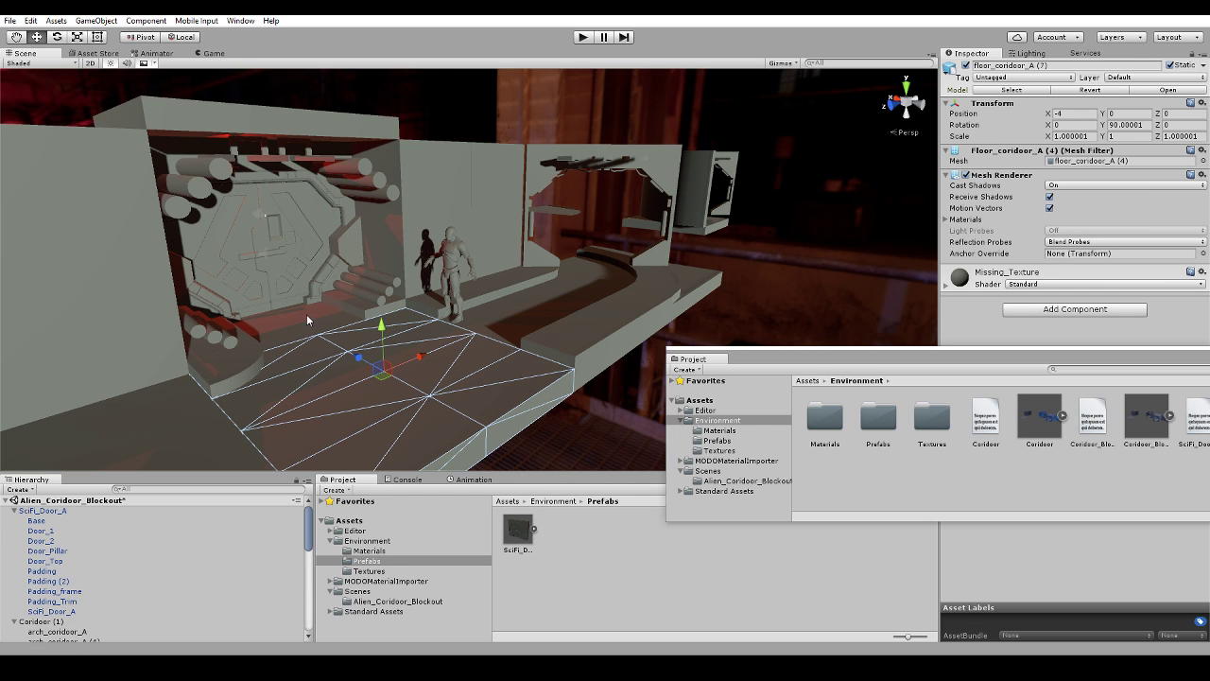
pyautogui.click(43, 511)
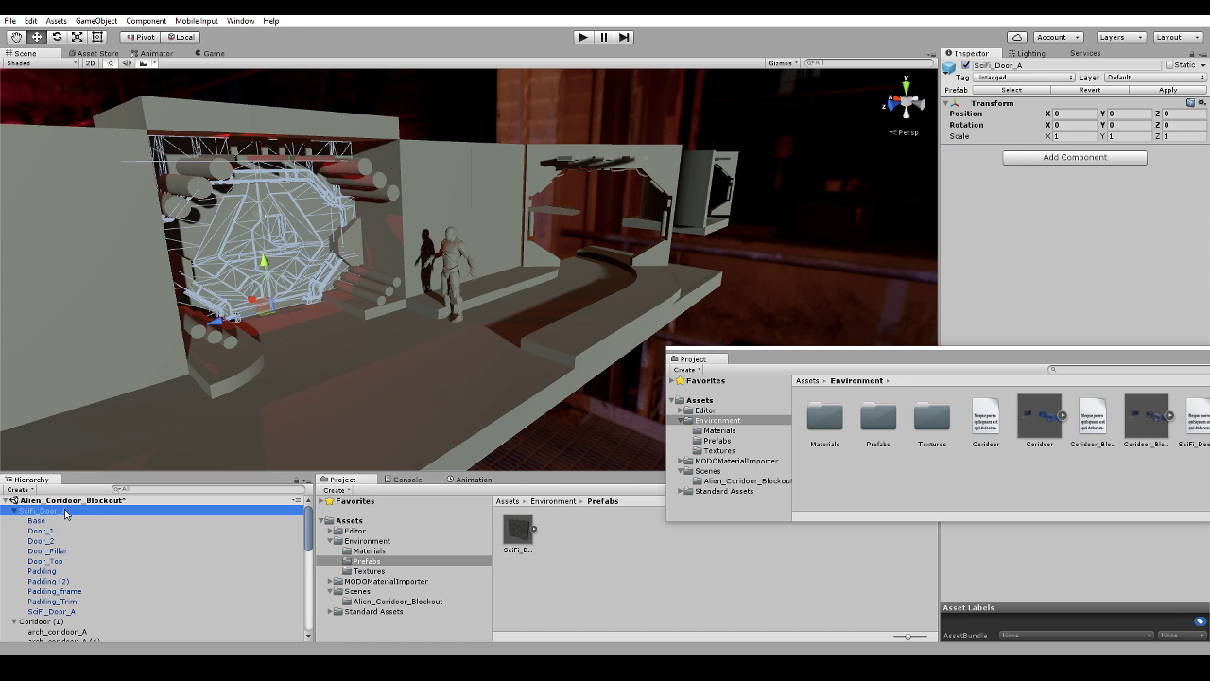
pyautogui.press('Delete')
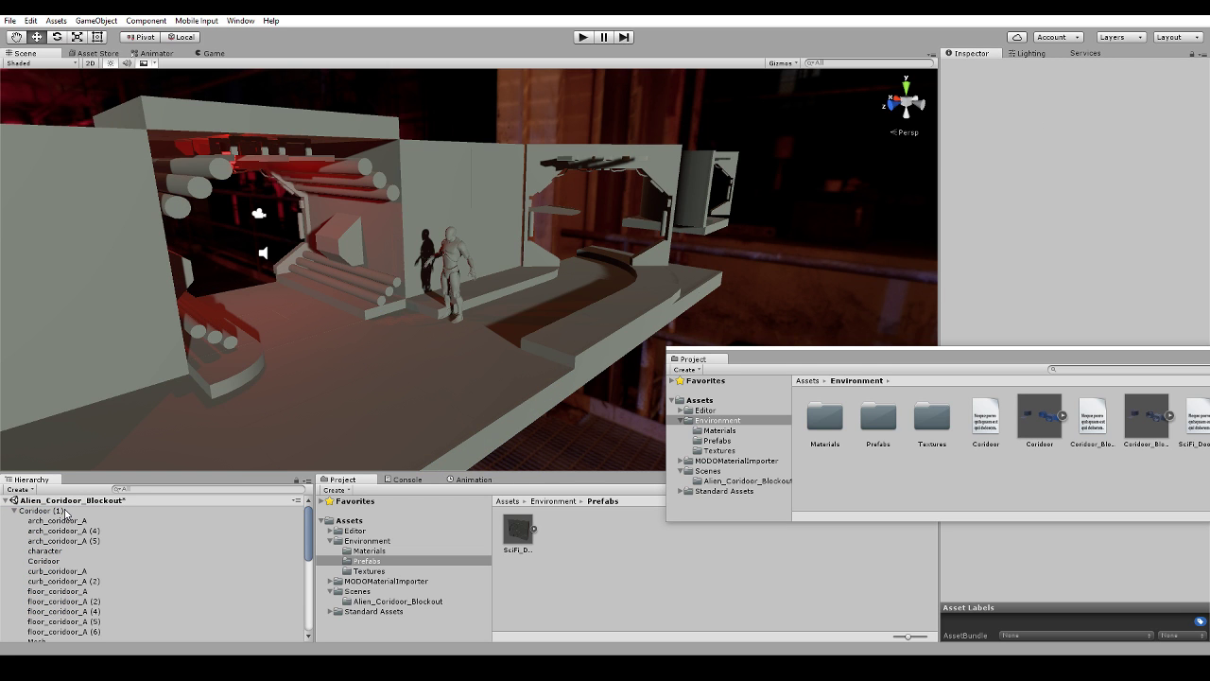
pyautogui.click(11, 20)
pyautogui.click(41, 67)
# Bring the floating Project window fully into view over the scene and switch back to Modo.
pyautogui.moveTo(873, 349); pyautogui.dragTo(532, 335)
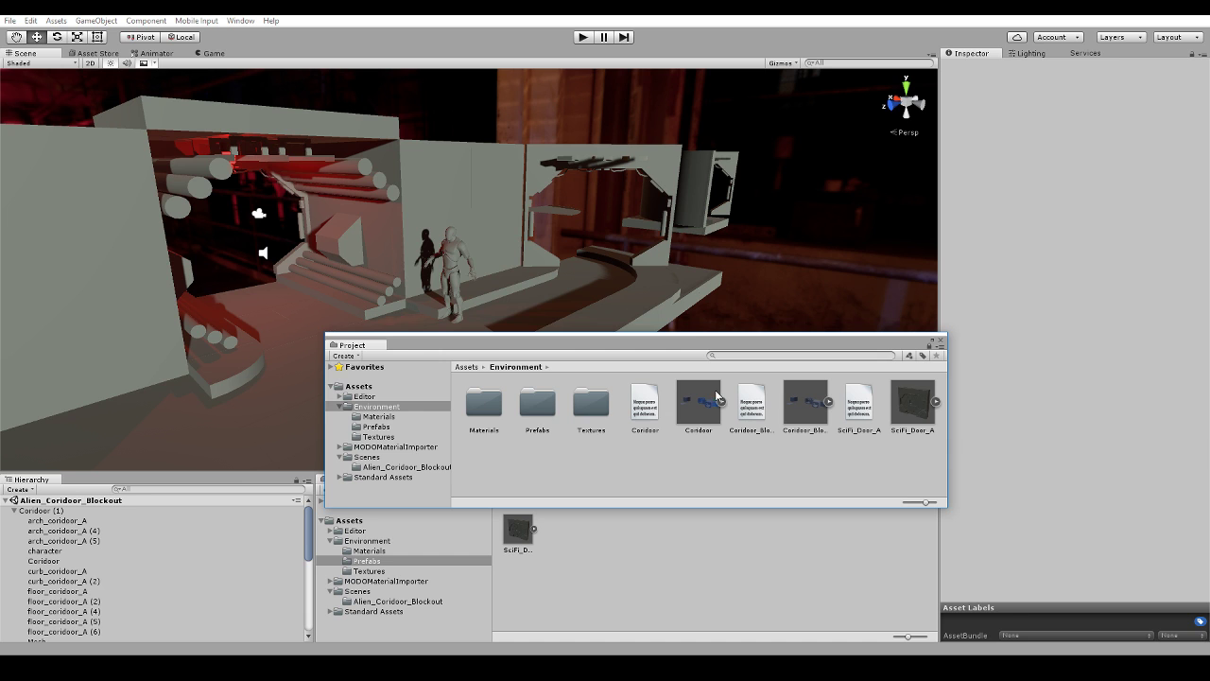
pyautogui.moveTo(699, 347); pyautogui.dragTo(669, 203)
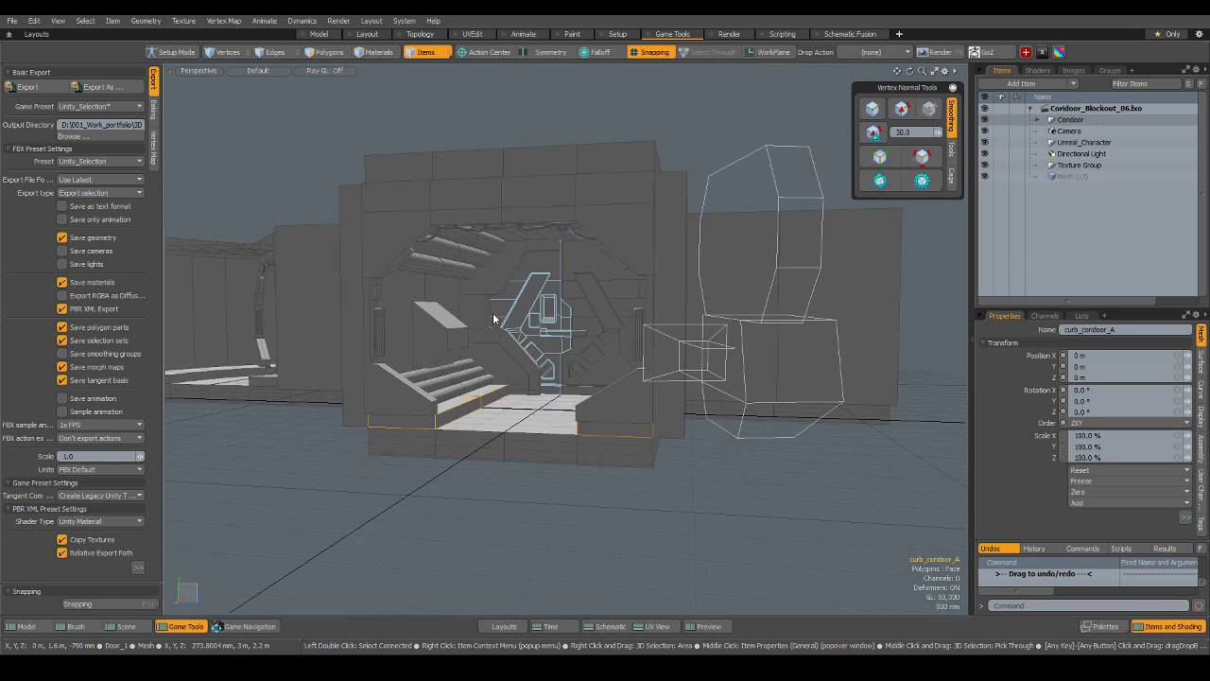
# Look over the corridor blockout's arch and open the recent SciFi_Door_A.lxo scene alongside it.
pyautogui.scroll(-5, 493, 318)
pyautogui.keyDown('alt'); pyautogui.moveTo(493, 319); pyautogui.dragTo(454, 310); pyautogui.keyUp('alt')
pyautogui.scroll(5, 456, 310)
pyautogui.keyDown('alt'); pyautogui.moveTo(515, 337); pyautogui.dragTo(541, 312); pyautogui.keyUp('alt')
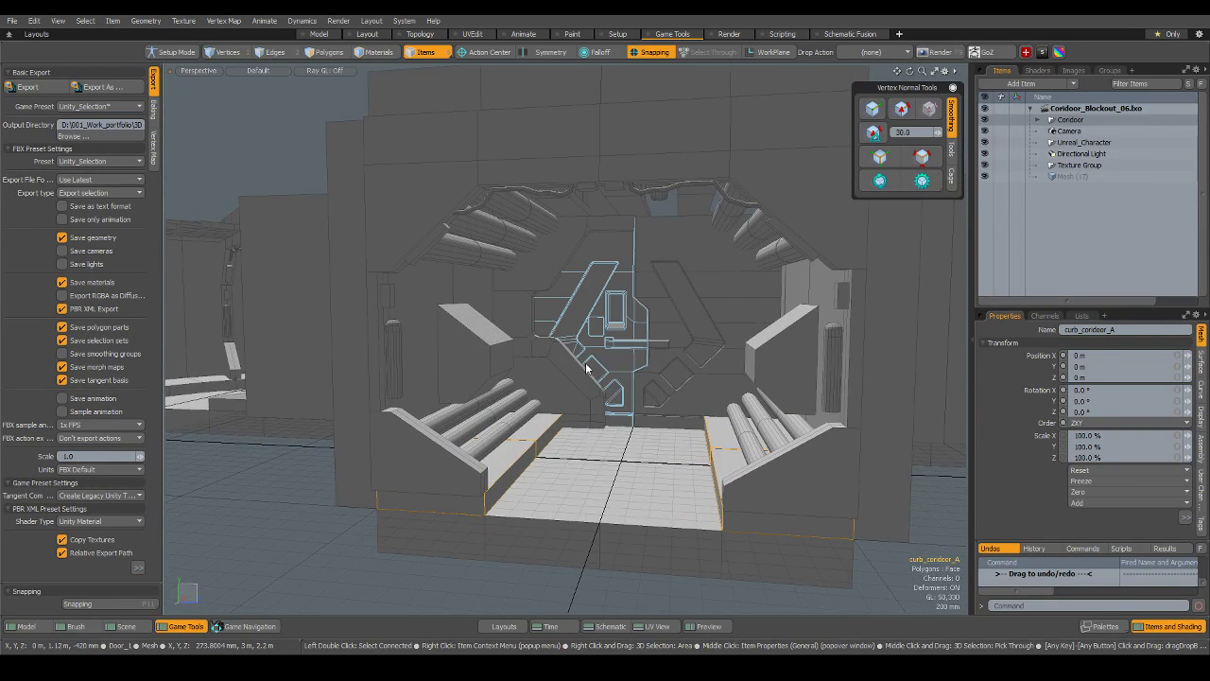
pyautogui.click(415, 221)
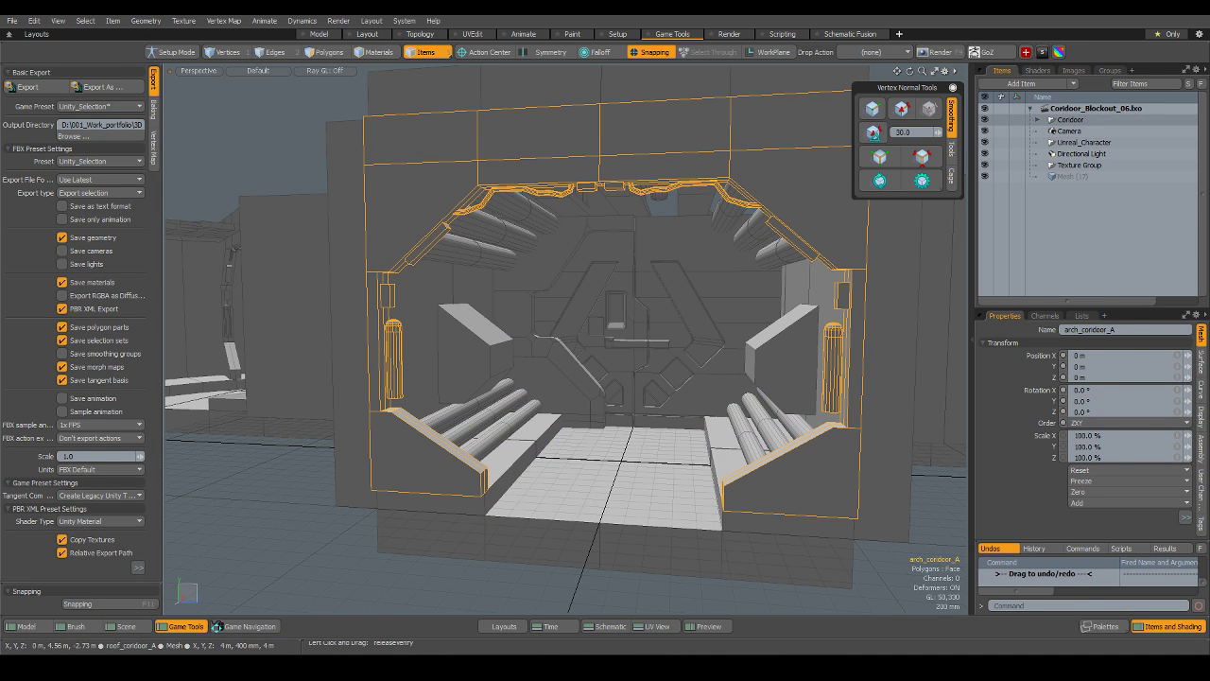
pyautogui.click(11, 19)
pyautogui.moveTo(101, 78)
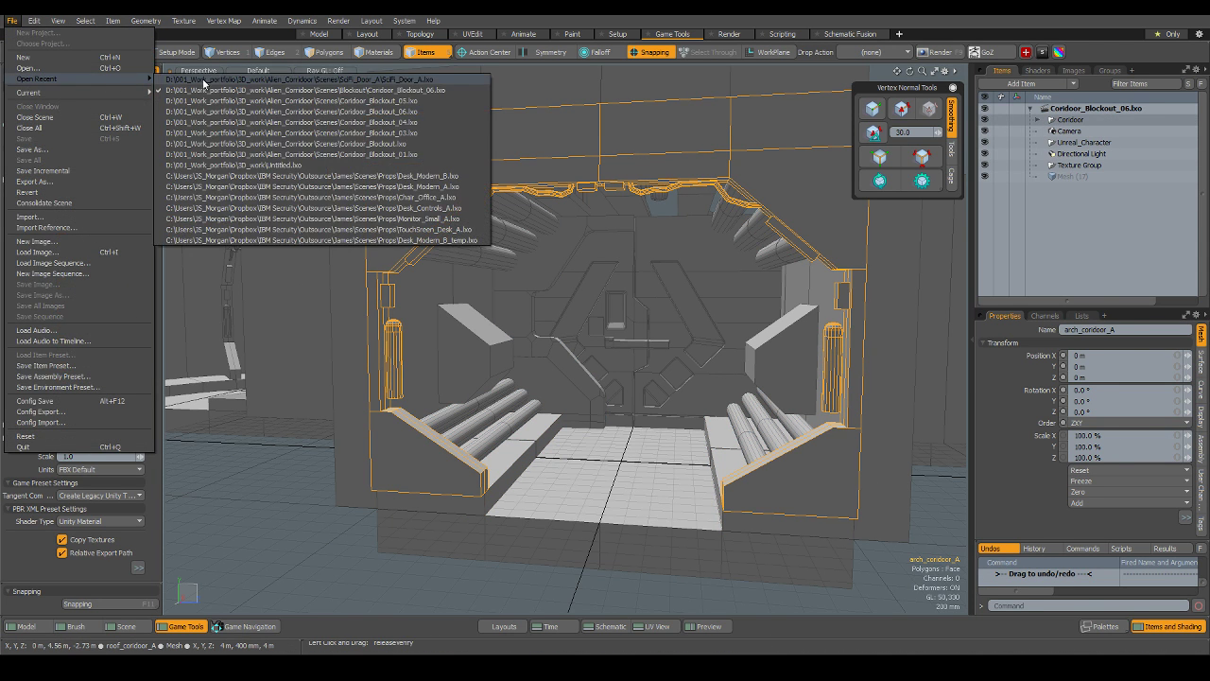
pyautogui.click(308, 79)
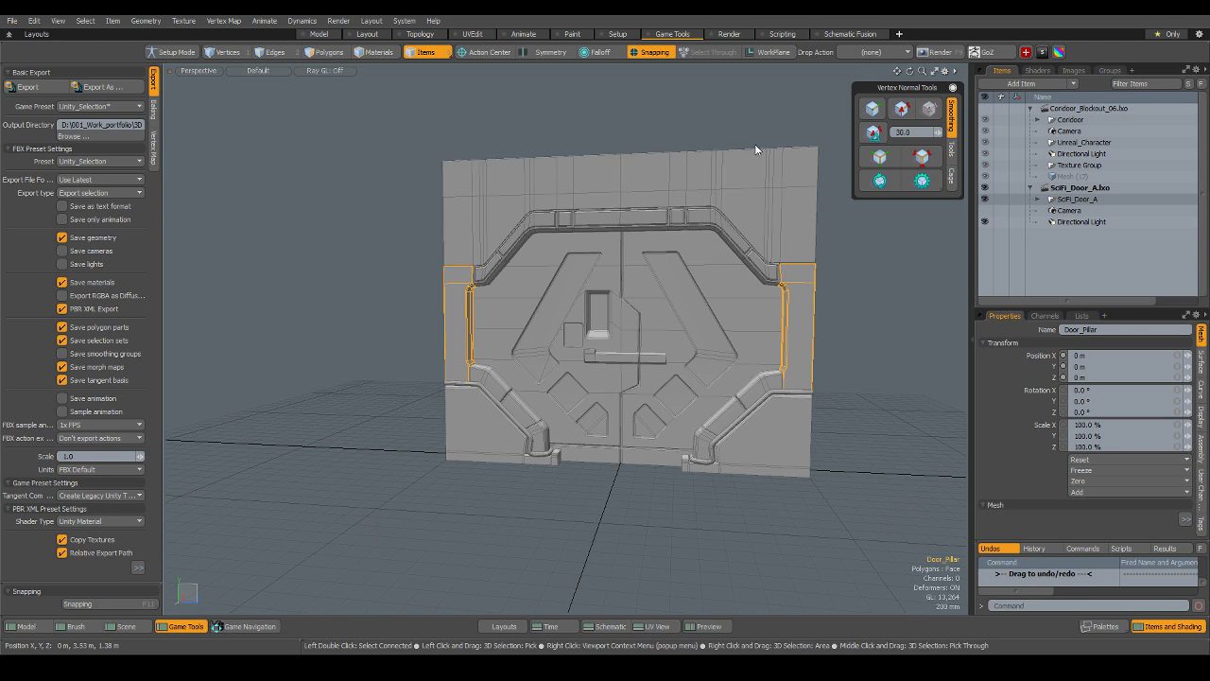
# Import the arch_coridoor_A mesh from Coridoor_Blockout_06 into the SciFi_Door_A scene with its children but without shaders.
pyautogui.click(932, 304)
pyautogui.click(1075, 110)
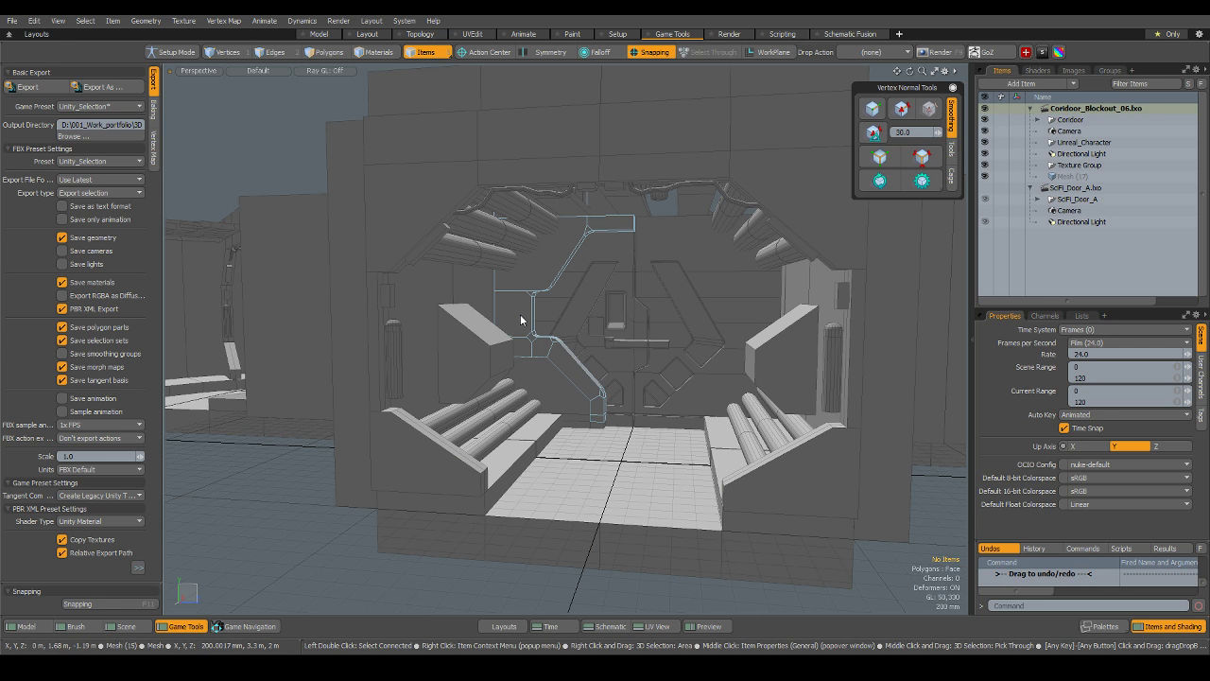
pyautogui.click(1039, 119)
pyautogui.click(1073, 120)
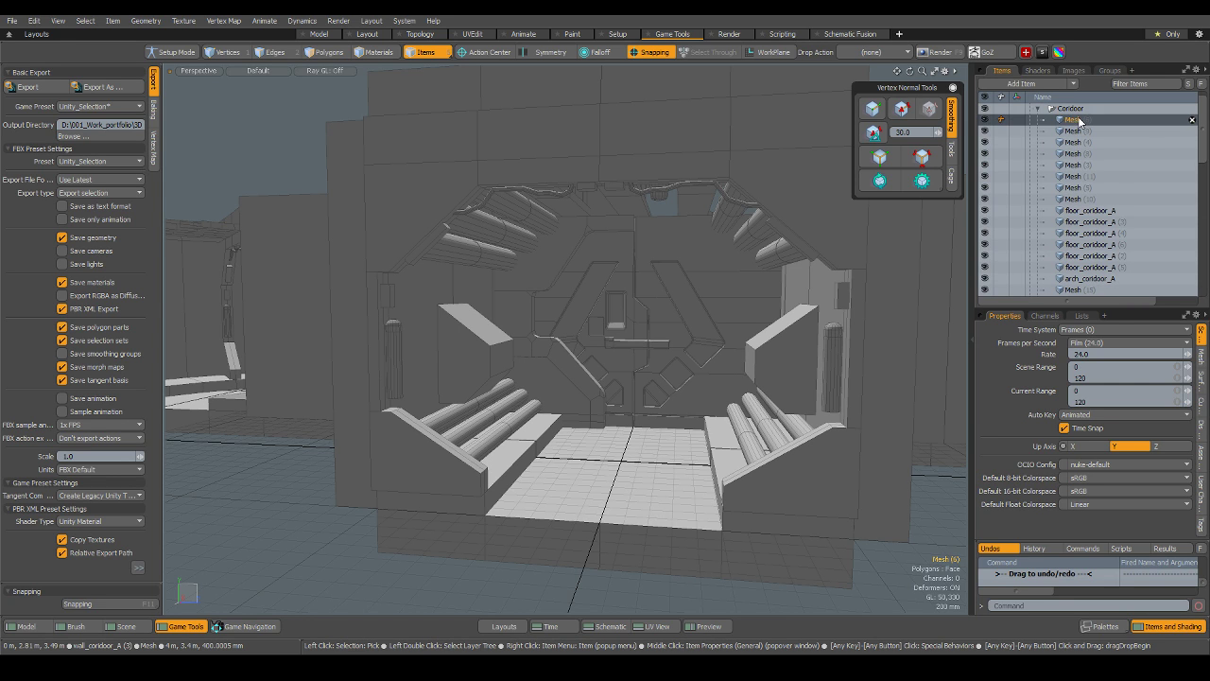
pyautogui.click(418, 215)
pyautogui.scroll(-5, 1087, 161)
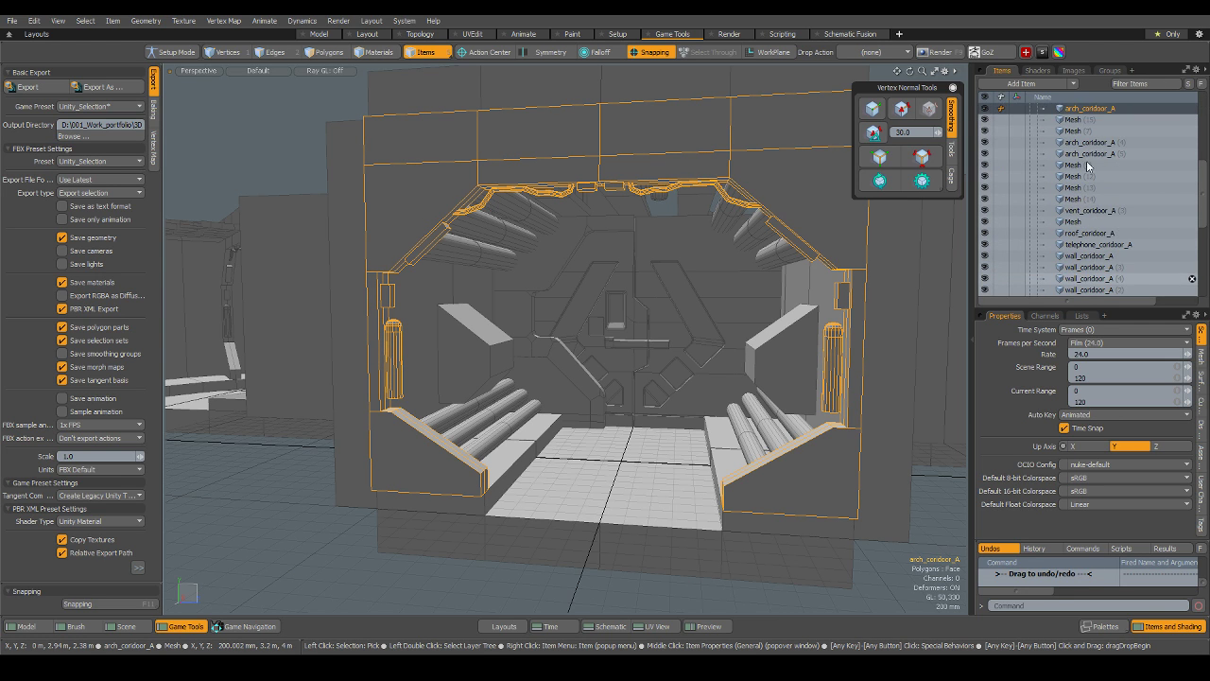
pyautogui.scroll(2, 1097, 146)
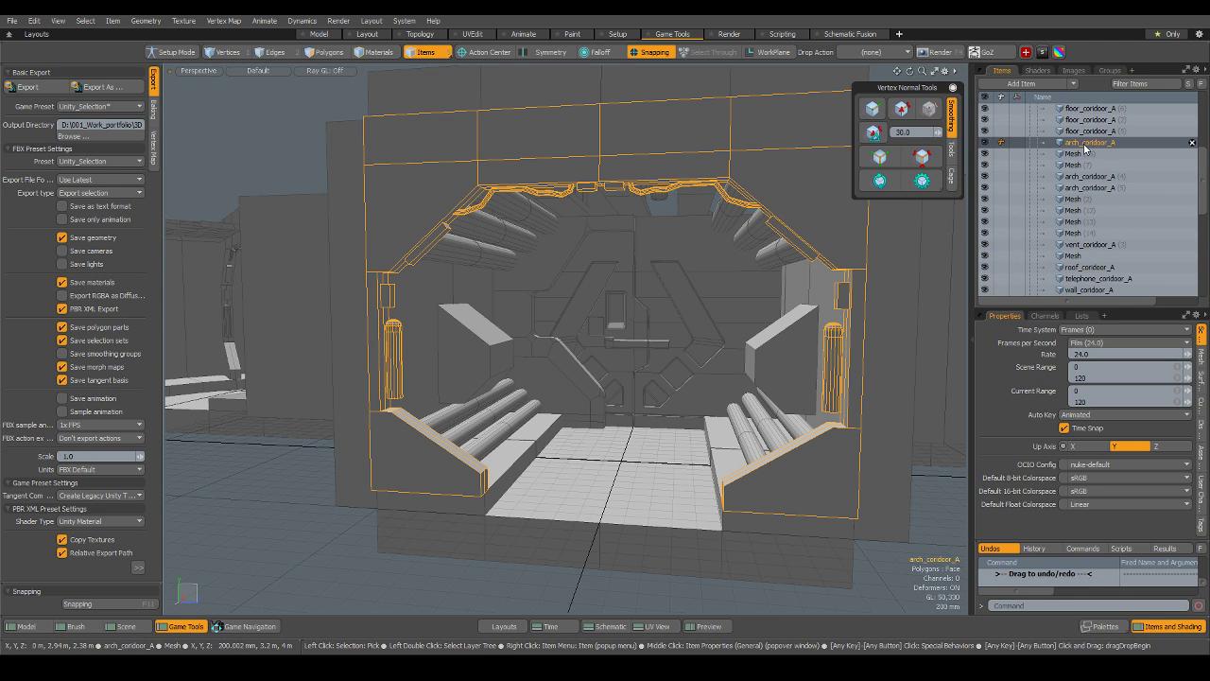
pyautogui.moveTo(1085, 145); pyautogui.dragTo(1100, 267)
pyautogui.click(467, 288)
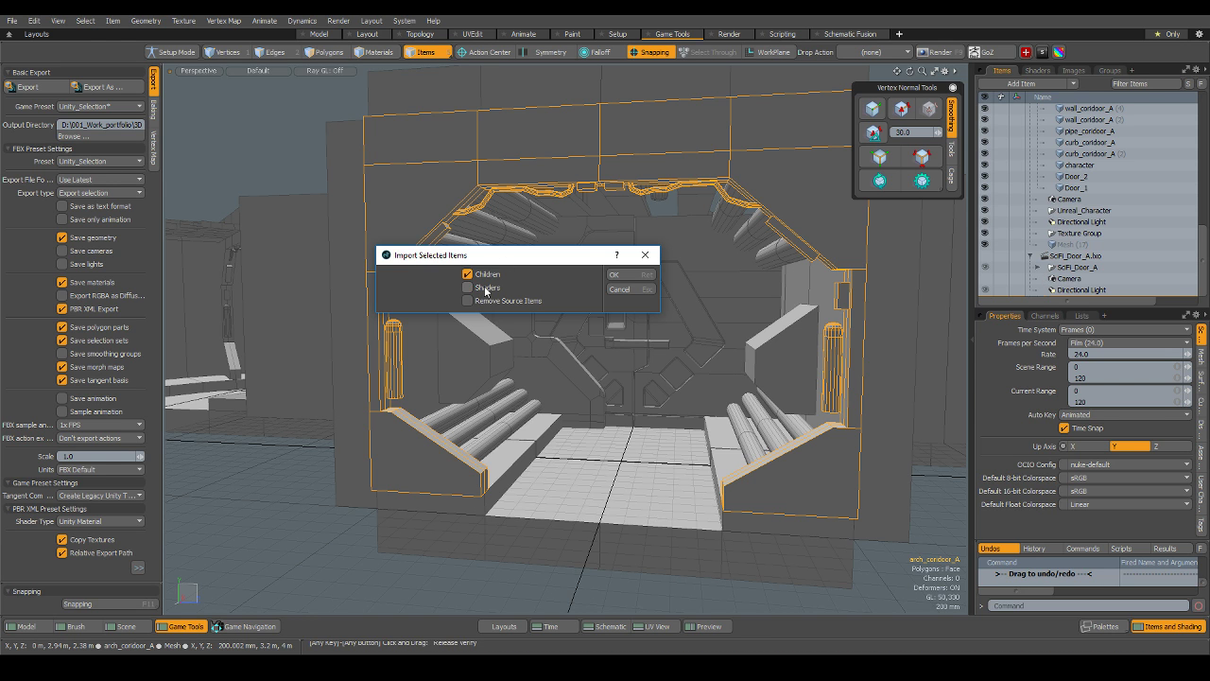
pyautogui.click(631, 275)
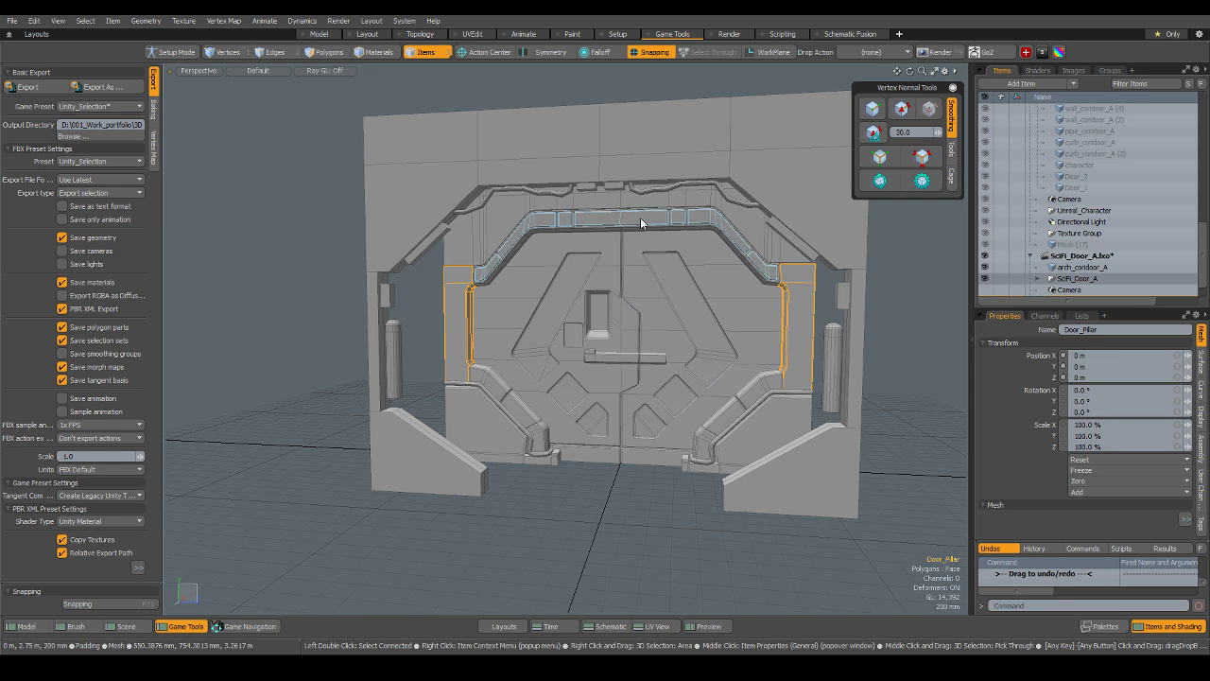
# Group the imported arch_coridoor_A mesh under a group locator and name it Arch_Corridoor_A.
pyautogui.click(509, 490)
pyautogui.keyDown('alt'); pyautogui.moveTo(512, 379); pyautogui.dragTo(527, 406); pyautogui.keyUp('alt')
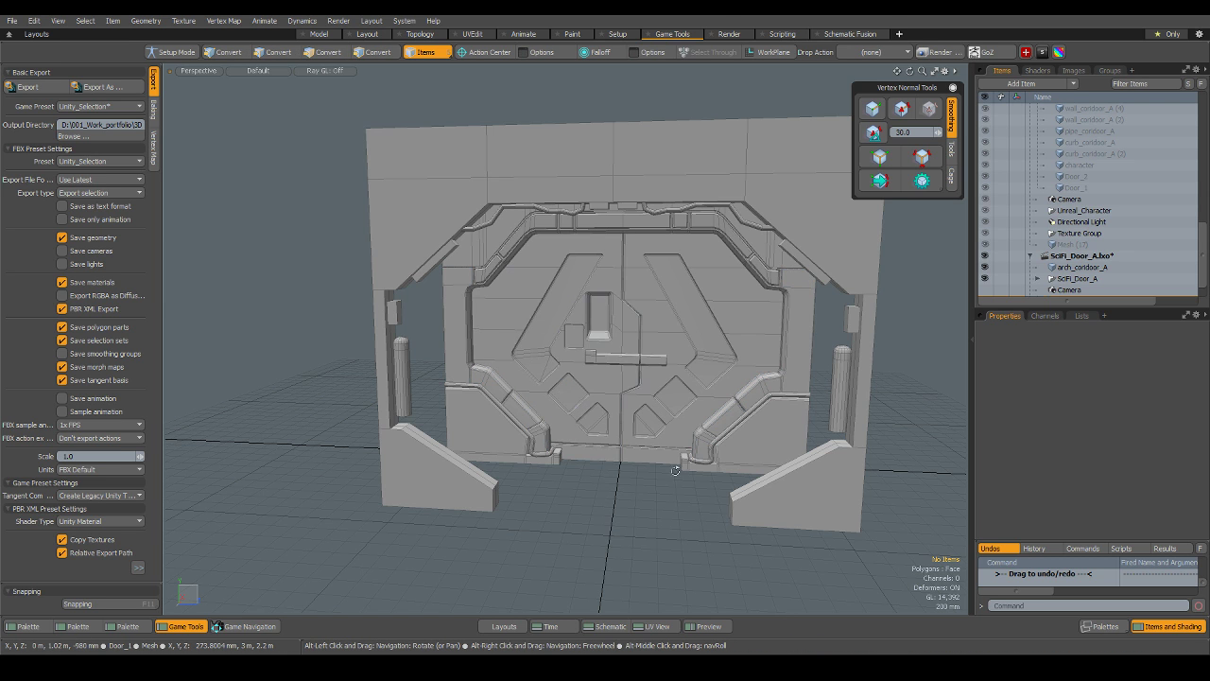
pyautogui.keyDown('alt'); pyautogui.moveTo(370, 300); pyautogui.dragTo(350, 479); pyautogui.keyUp('alt')
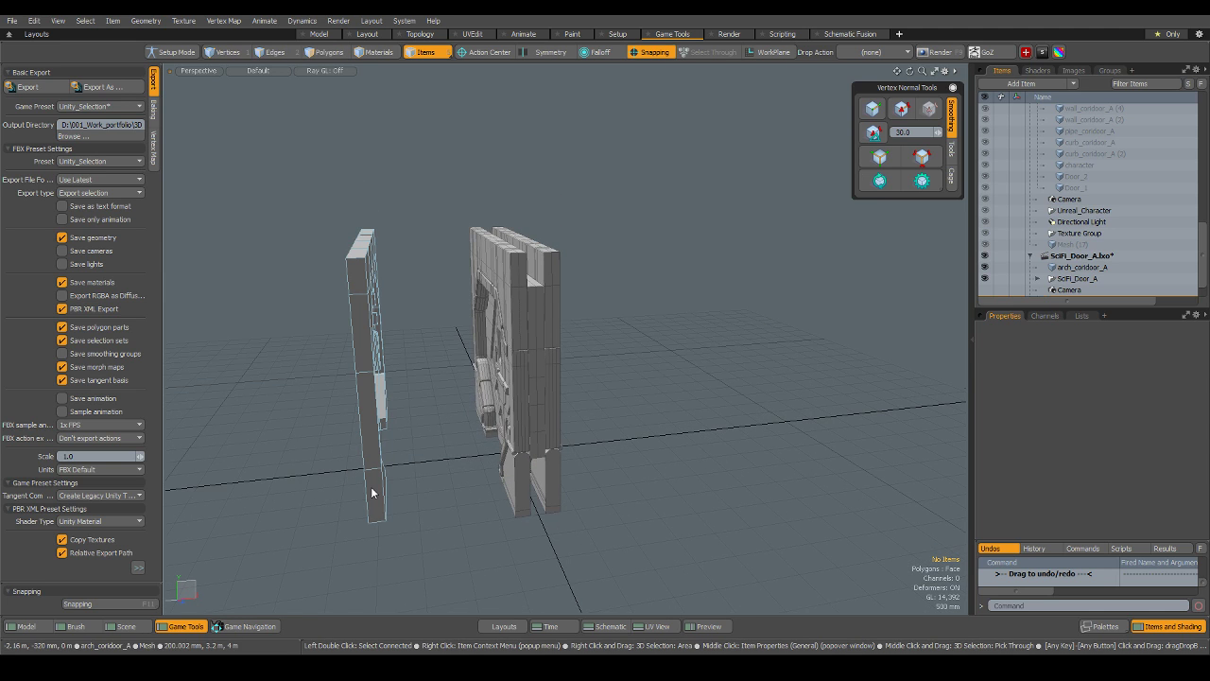
pyautogui.click(359, 495)
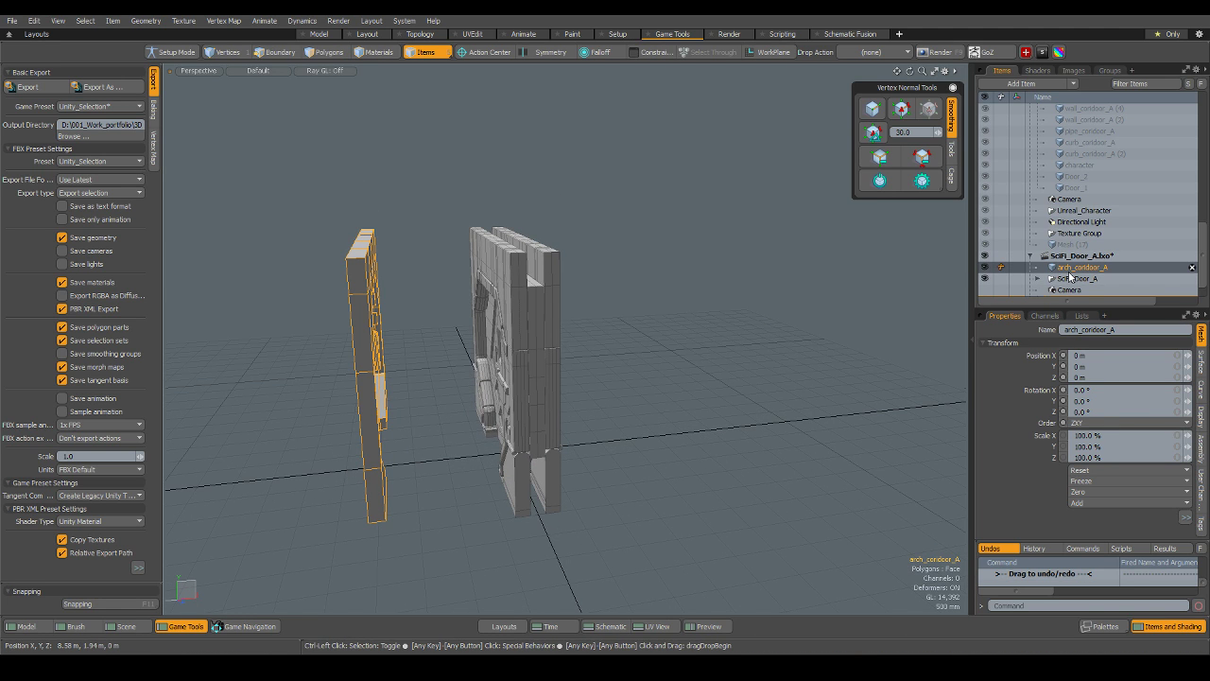
pyautogui.hotkey('ctrl', 'g')
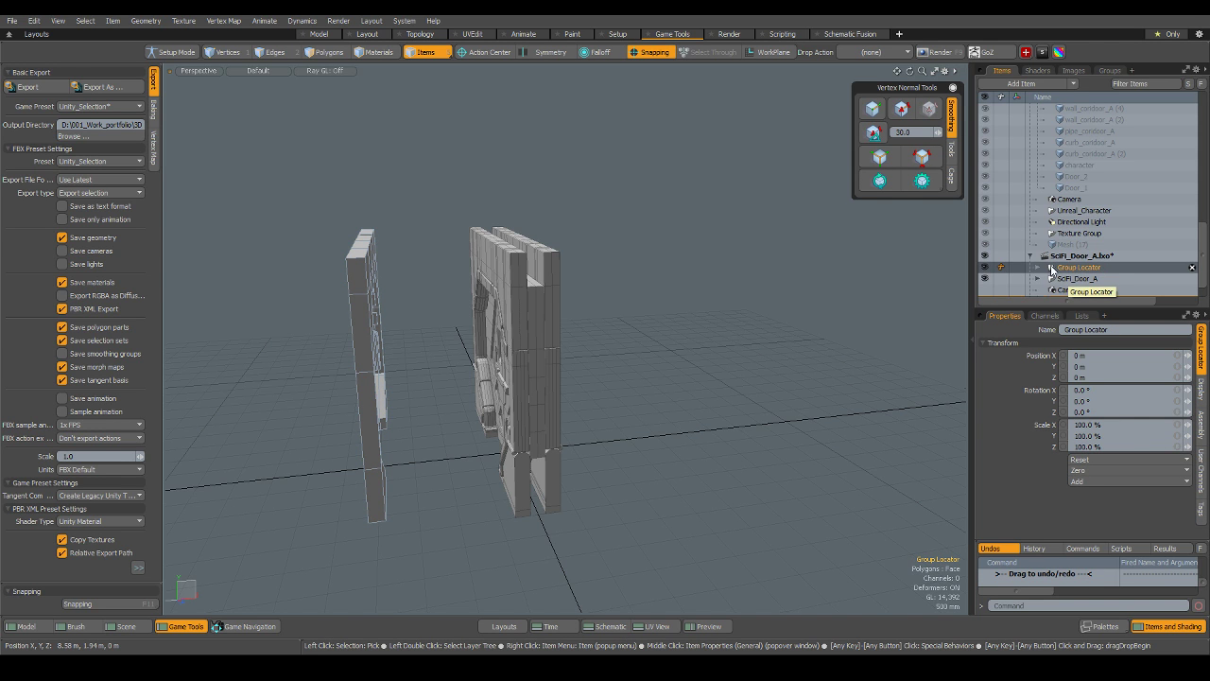
pyautogui.rightClick(1041, 268)
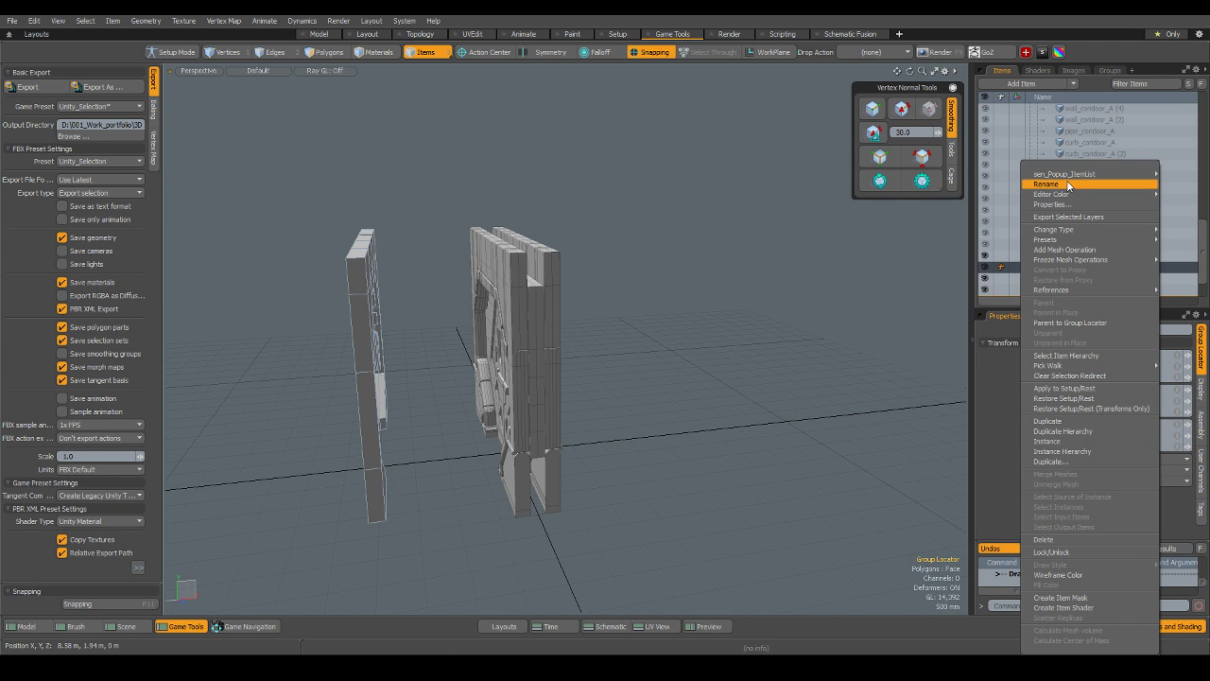
pyautogui.click(1046, 183)
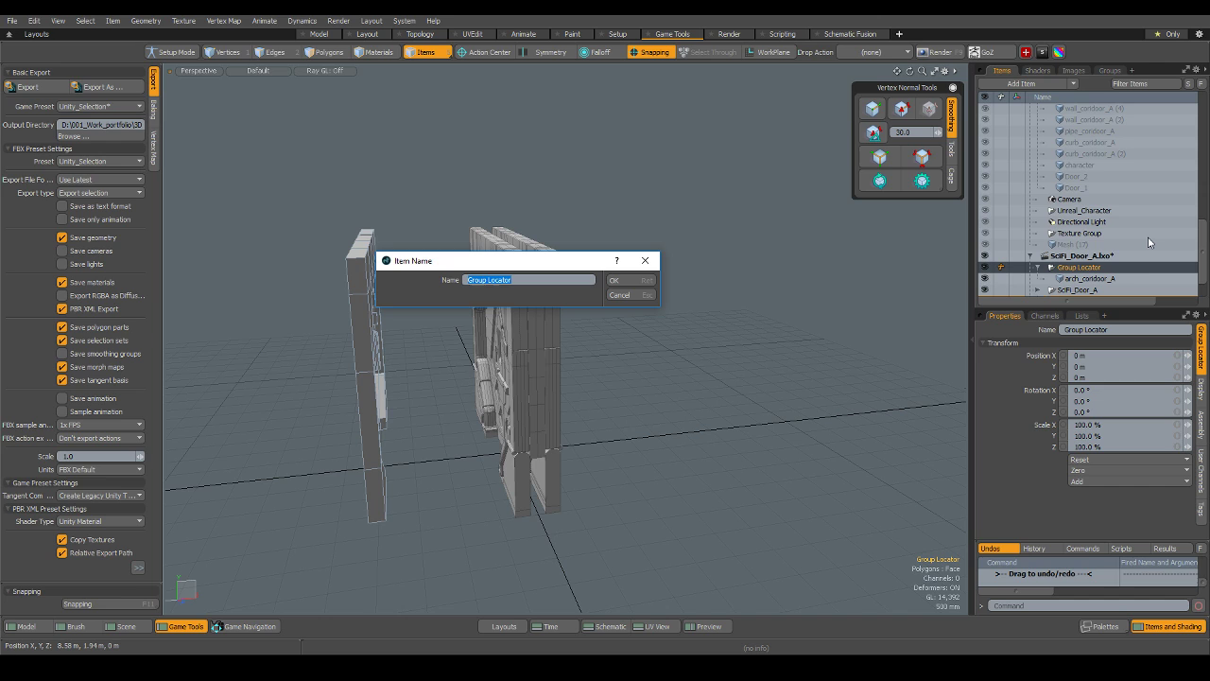
pyautogui.write('Ar')
pyautogui.write('ch_Corridoor_A')
pyautogui.press('Return')
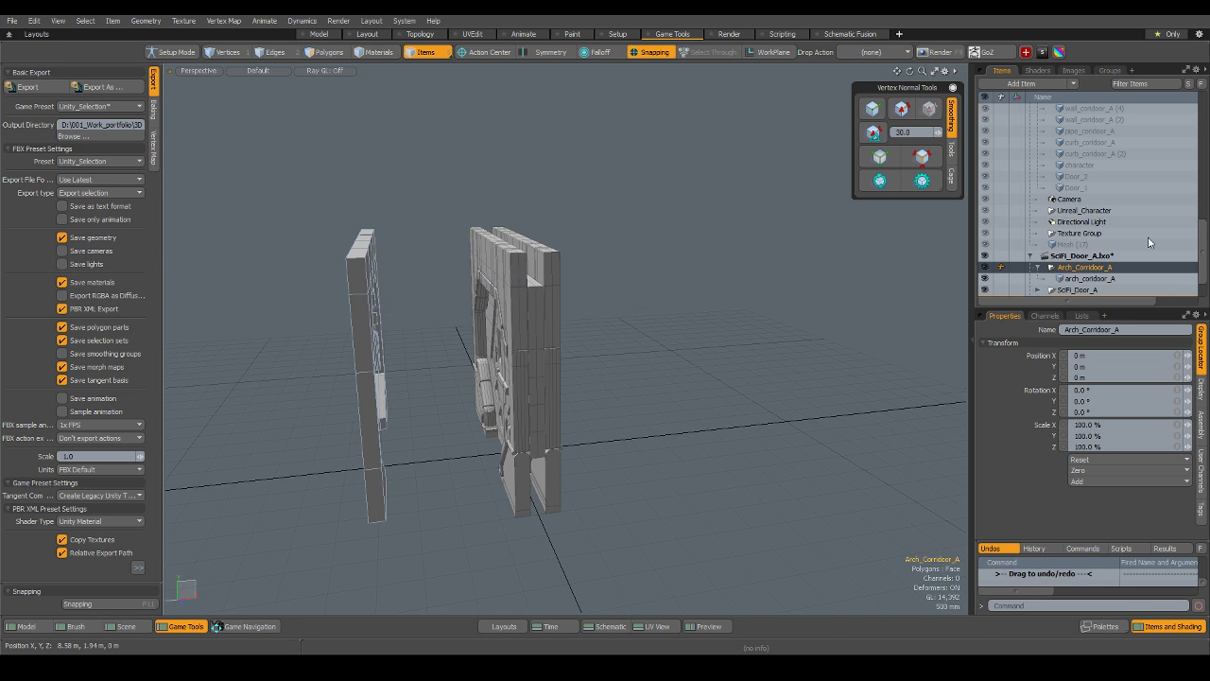
# Move the arch_coridoor_A mesh 2 m along X to the scene's origin and check its fit against the door.
pyautogui.click(369, 319)
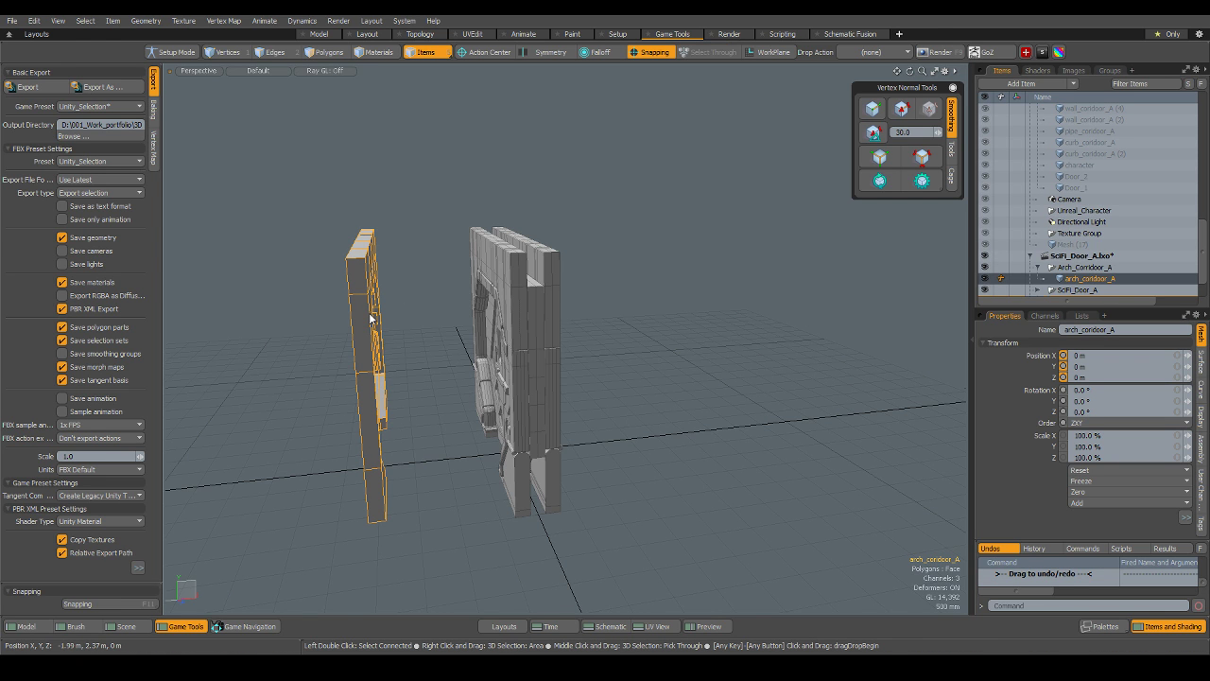
pyautogui.press('w')
pyautogui.keyDown('alt'); pyautogui.moveTo(369, 319); pyautogui.dragTo(502, 518); pyautogui.keyUp('alt')
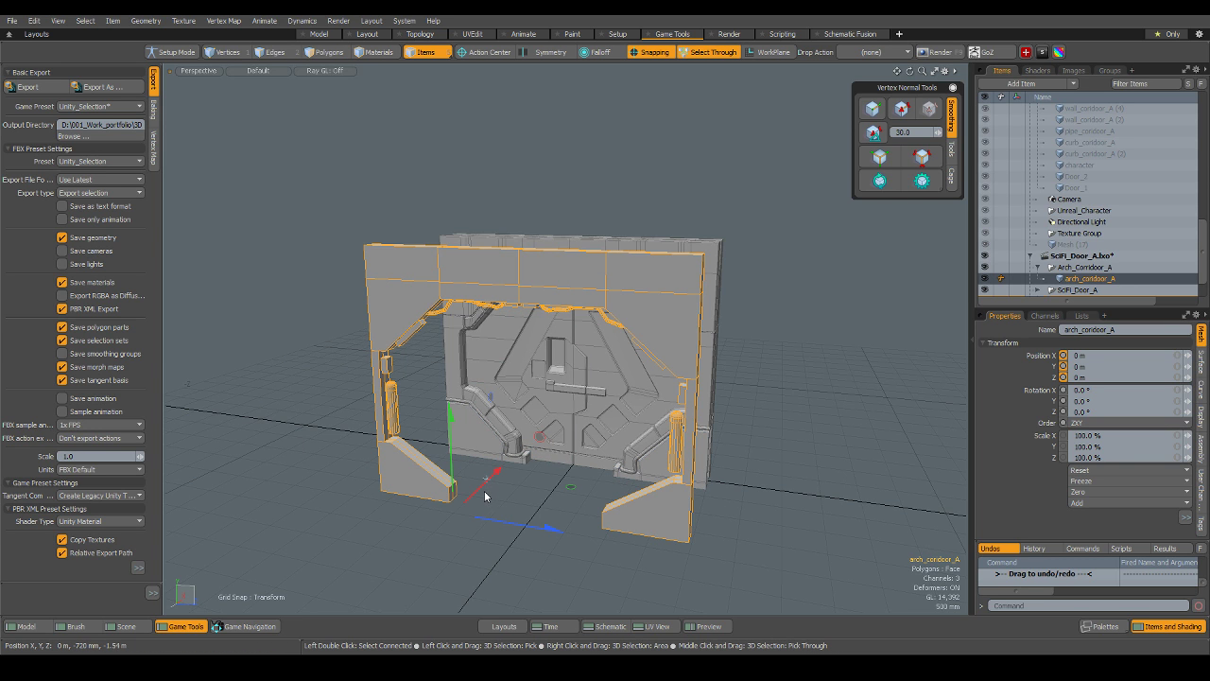
pyautogui.moveTo(473, 500); pyautogui.dragTo(525, 449)
pyautogui.keyDown('alt'); pyautogui.moveTo(399, 437); pyautogui.dragTo(491, 511); pyautogui.keyUp('alt')
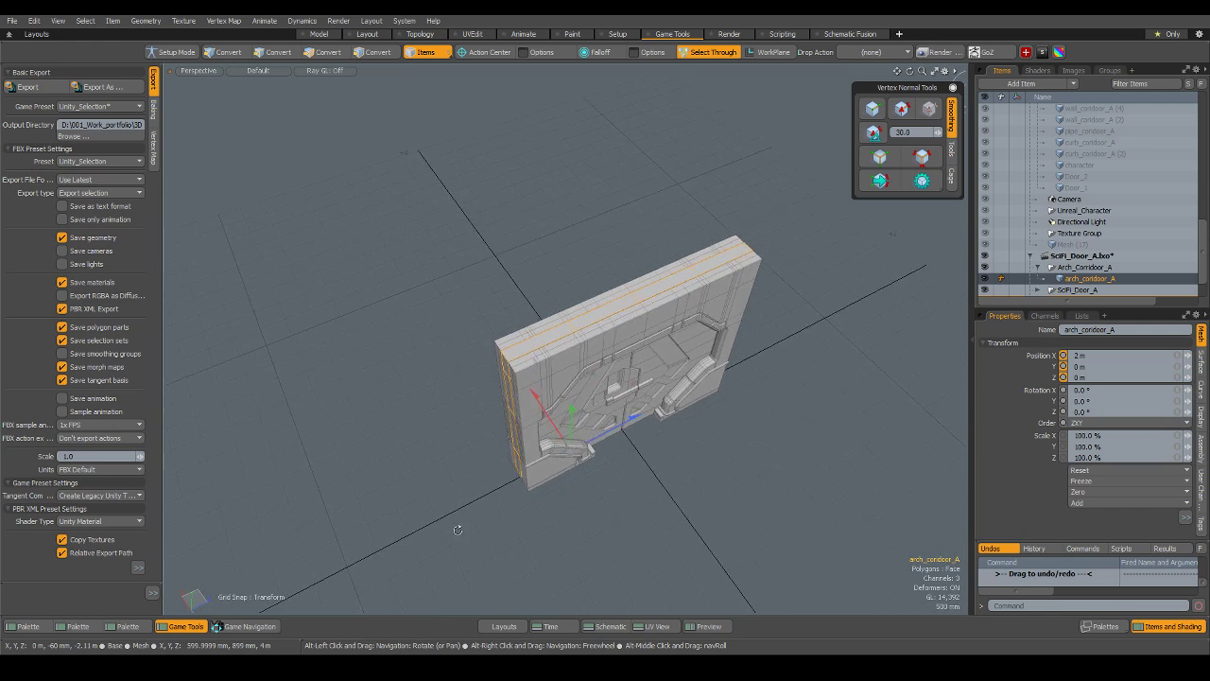
pyautogui.scroll(3, 458, 435)
pyautogui.keyDown('alt'); pyautogui.moveTo(458, 435); pyautogui.dragTo(458, 346); pyautogui.keyUp('alt')
pyautogui.scroll(-4, 414, 343)
pyautogui.scroll(5, 608, 412)
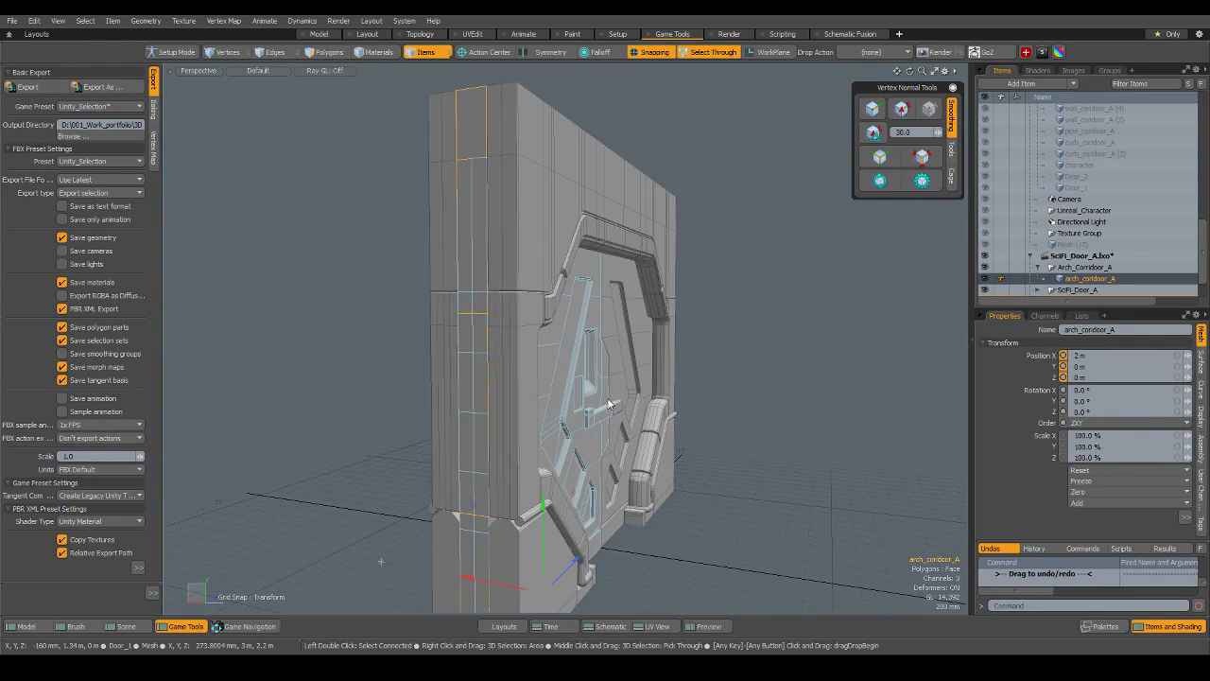
# Move the whole SciFi_Door_A group 3 m along X to stand clear behind the arch.
pyautogui.scroll(-2, 1073, 245)
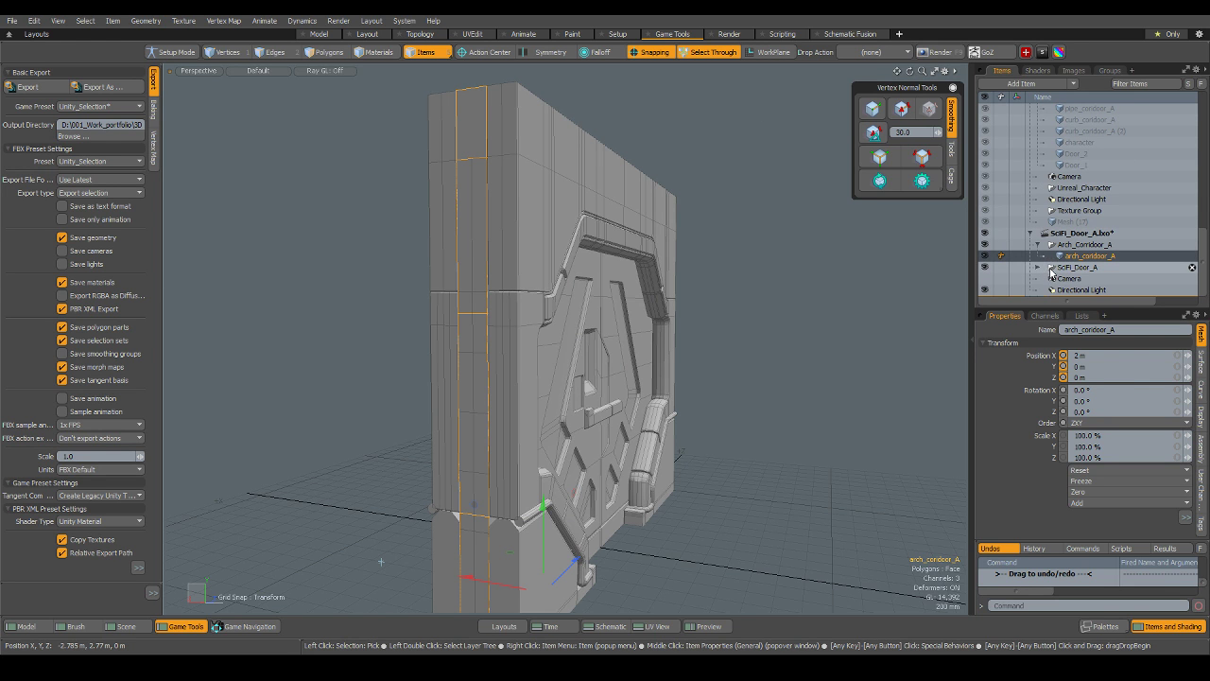
pyautogui.click(1058, 269)
pyautogui.scroll(-5, 713, 313)
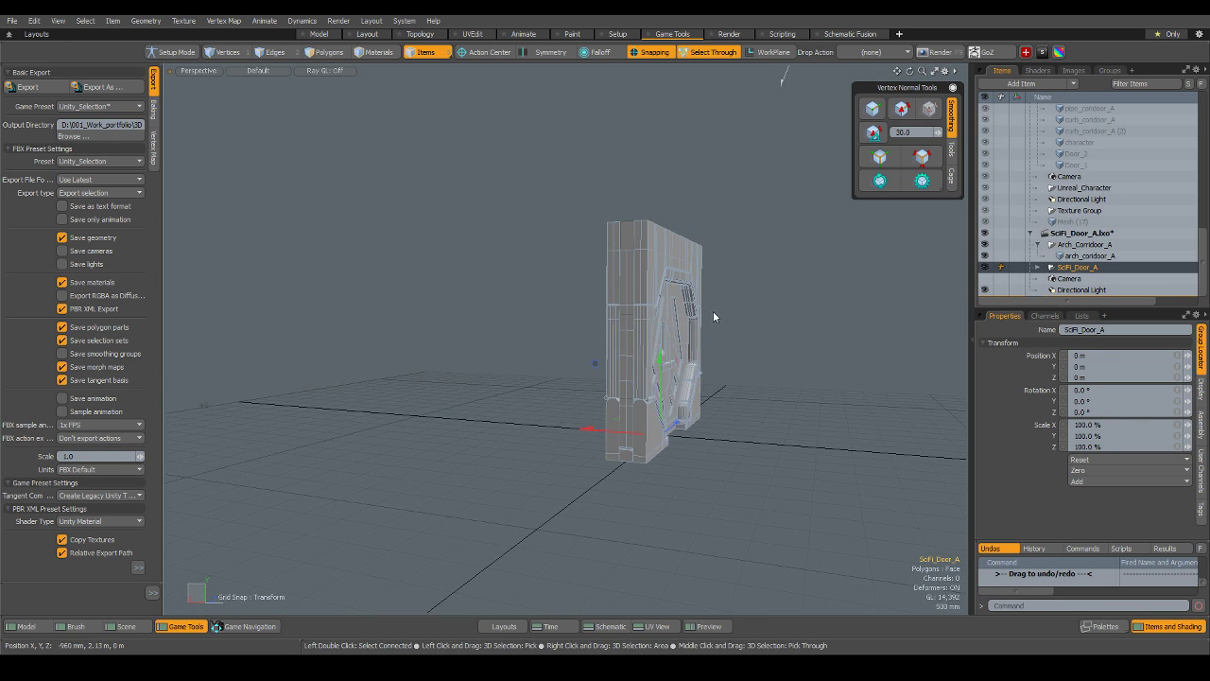
pyautogui.keyDown('alt'); pyautogui.moveTo(668, 348); pyautogui.dragTo(412, 410); pyautogui.keyUp('alt')
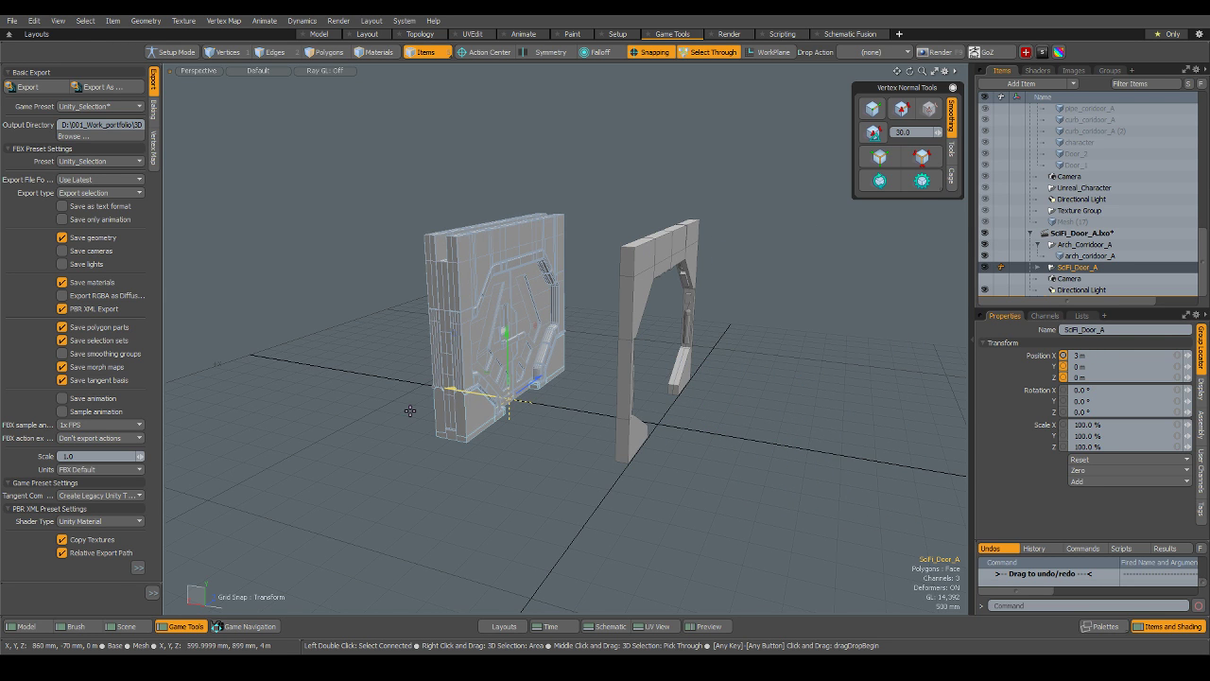
pyautogui.press('q')
pyautogui.click(696, 396)
pyautogui.scroll(4, 533, 383)
pyautogui.keyDown('alt'); pyautogui.moveTo(698, 395); pyautogui.dragTo(625, 358); pyautogui.keyUp('alt')
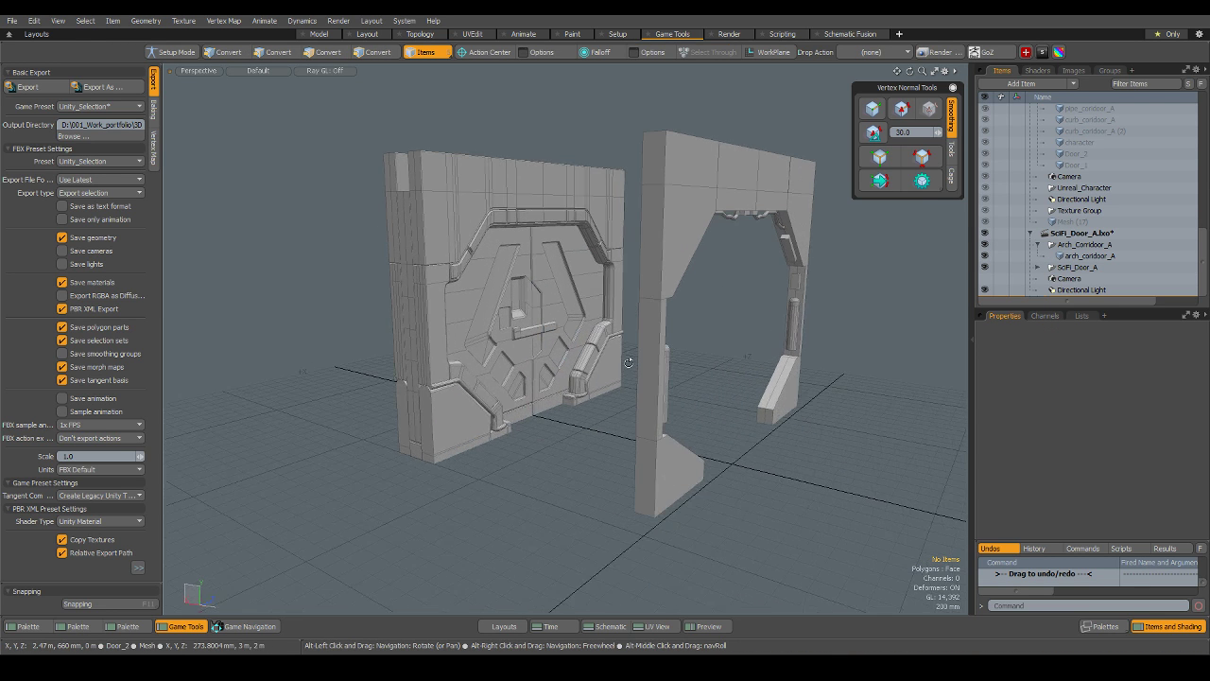
pyautogui.keyDown('alt'); pyautogui.keyDown('shift'); pyautogui.moveTo(778, 374); pyautogui.dragTo(703, 434); pyautogui.keyUp('shift'); pyautogui.keyUp('alt')
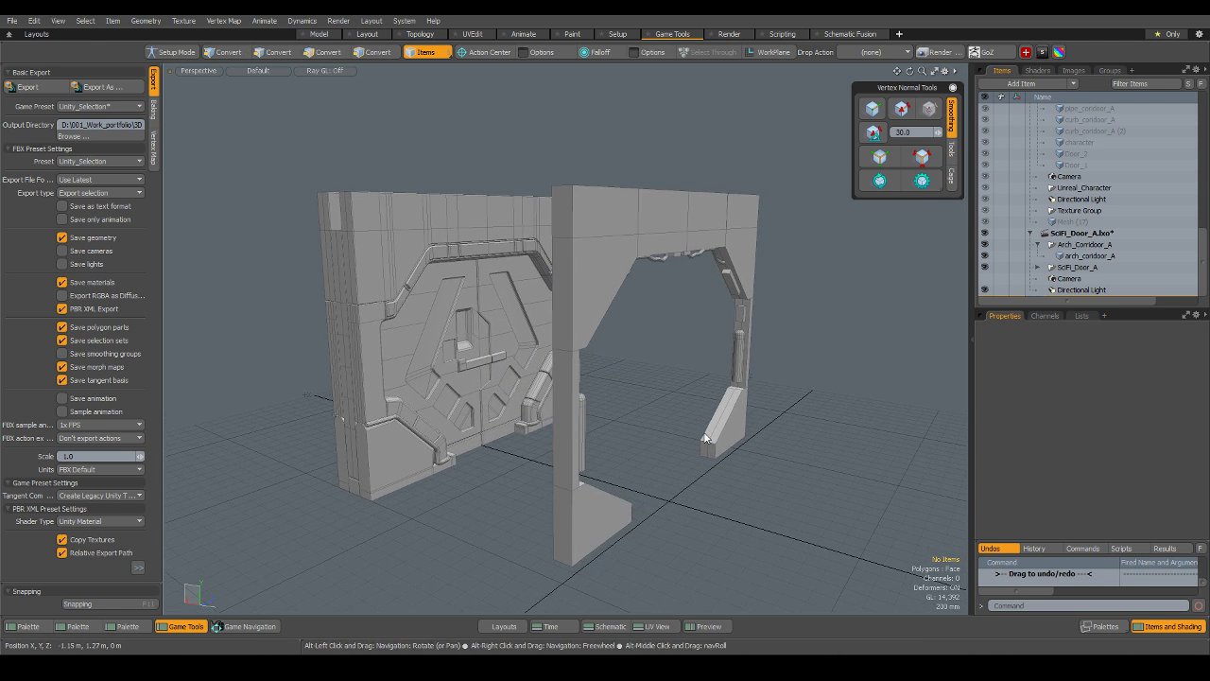
# Select the Arch_Corridoor_A group and save the scene as a new file named SciFi_Arch_Corridoor_A.lxo.
pyautogui.click(11, 23)
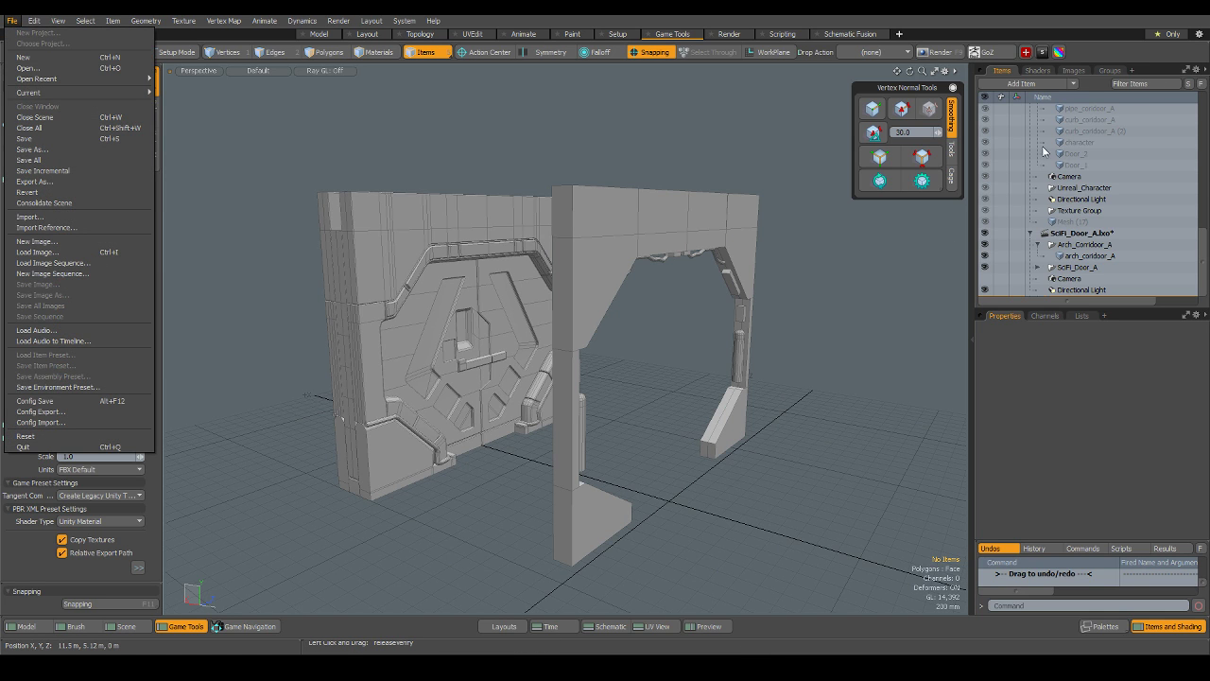
pyautogui.click(1095, 248)
pyautogui.click(1088, 245)
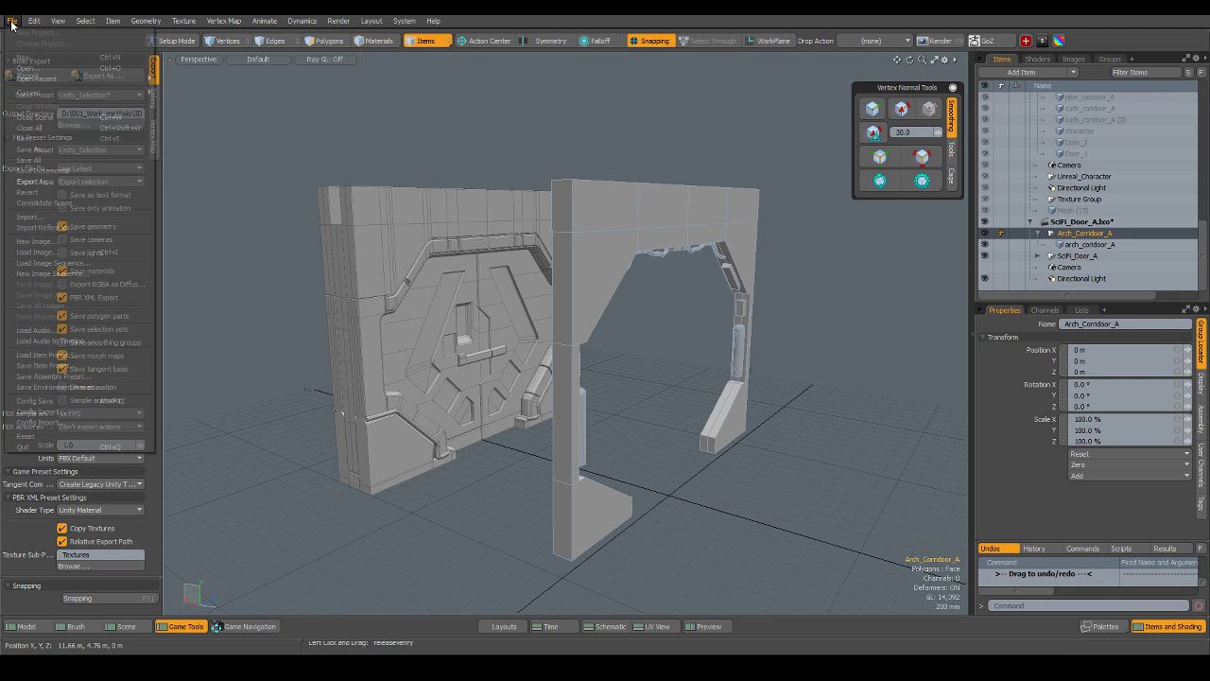
pyautogui.click(12, 19)
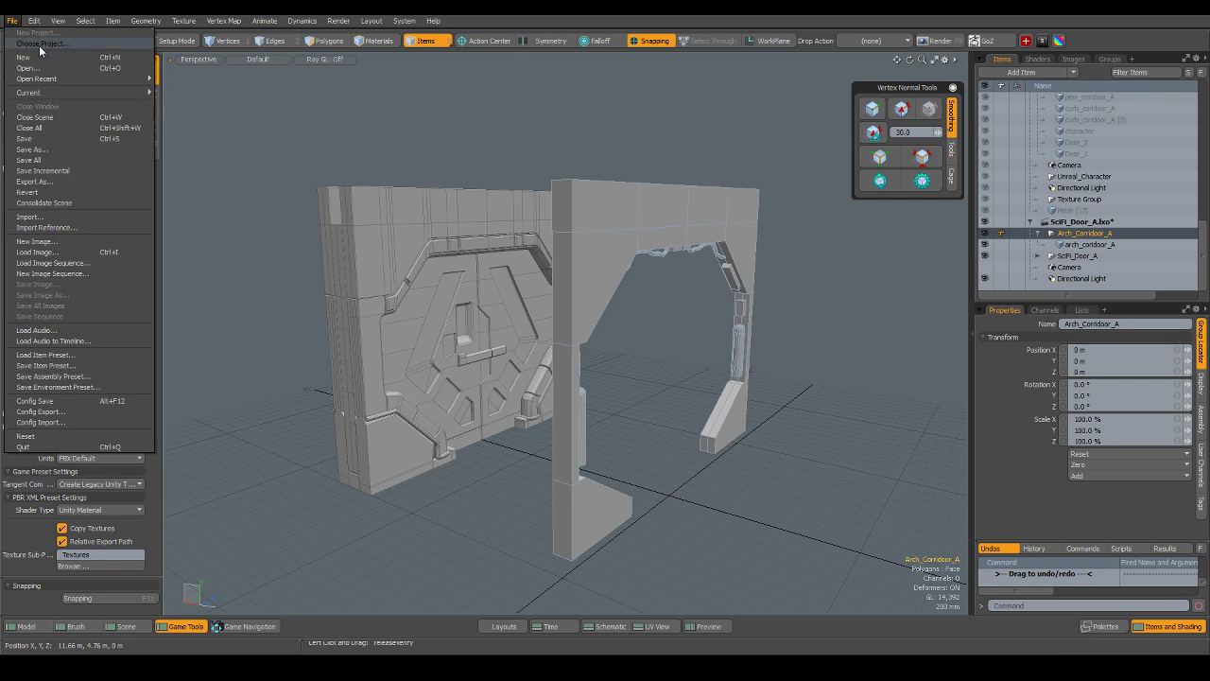
pyautogui.click(59, 150)
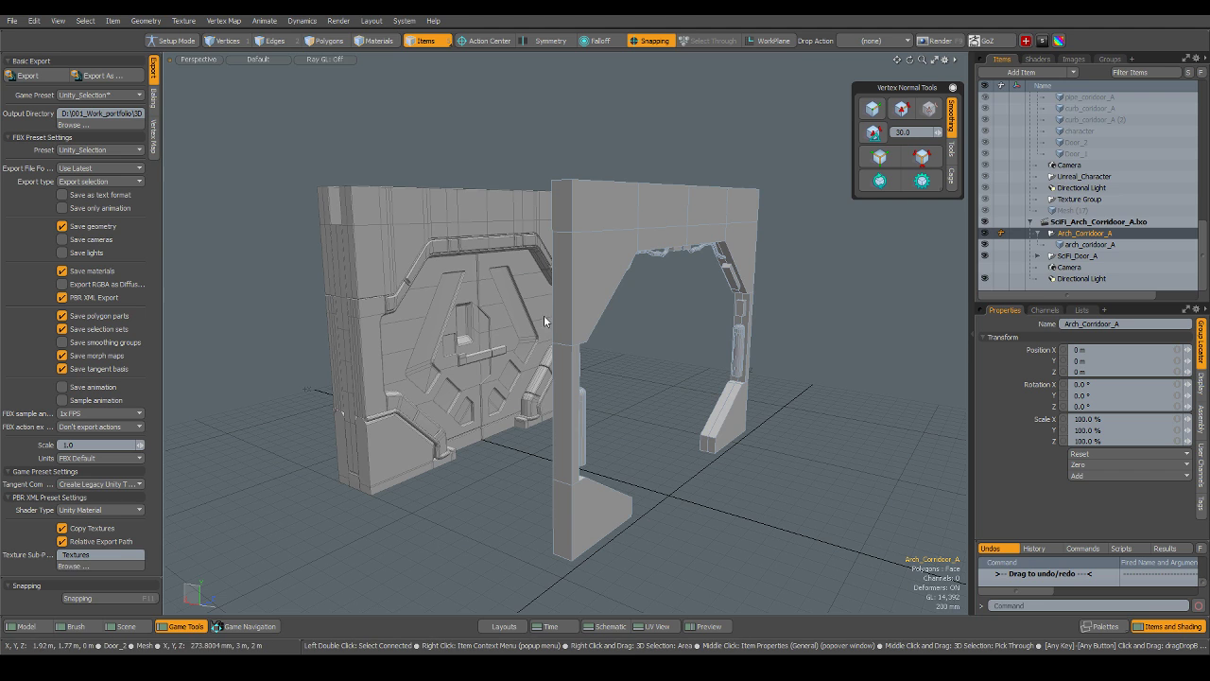
# Compare the door's top and base pieces with the blockout arch from several angles.
pyautogui.click(818, 534)
pyautogui.click(375, 274)
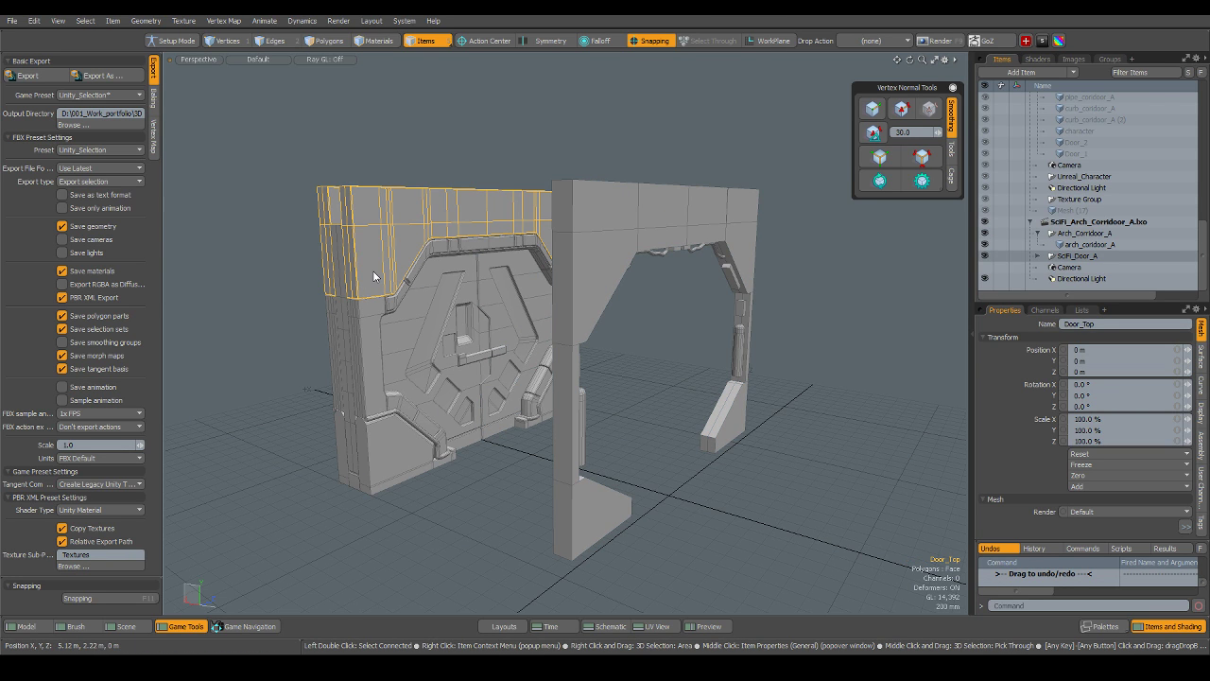
pyautogui.keyDown('alt'); pyautogui.moveTo(467, 442); pyautogui.dragTo(638, 519); pyautogui.keyUp('alt')
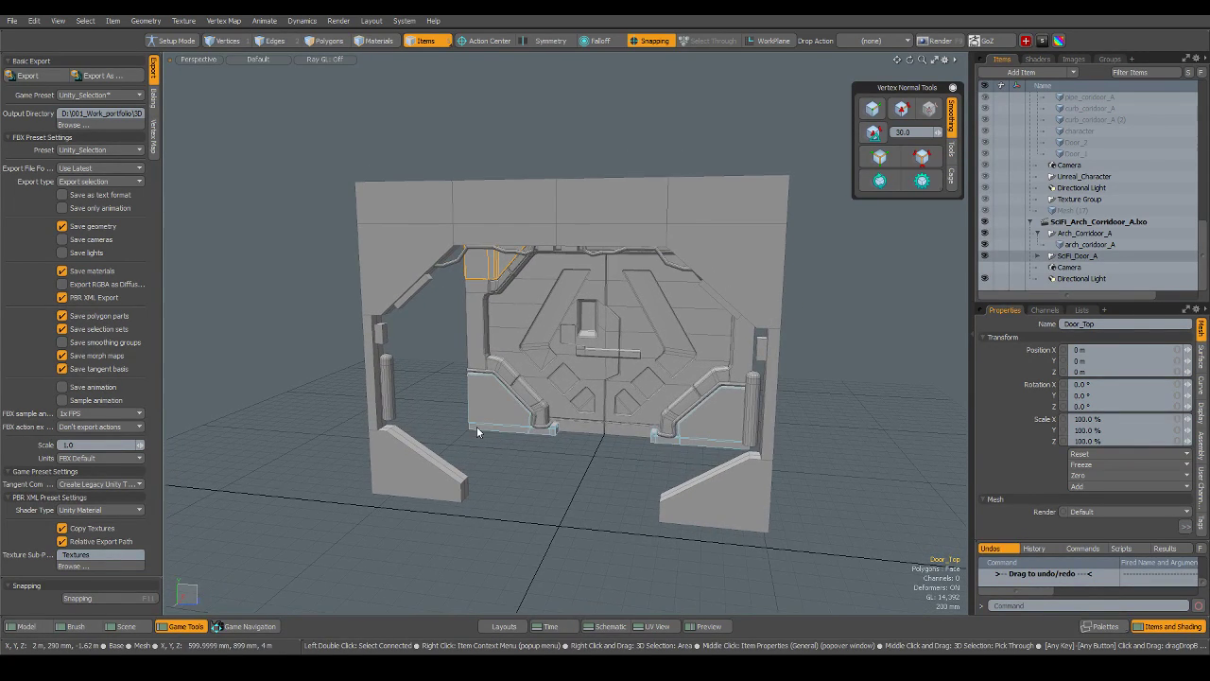
pyautogui.click(476, 426)
pyautogui.keyDown('alt'); pyautogui.moveTo(476, 427); pyautogui.dragTo(603, 430); pyautogui.keyUp('alt')
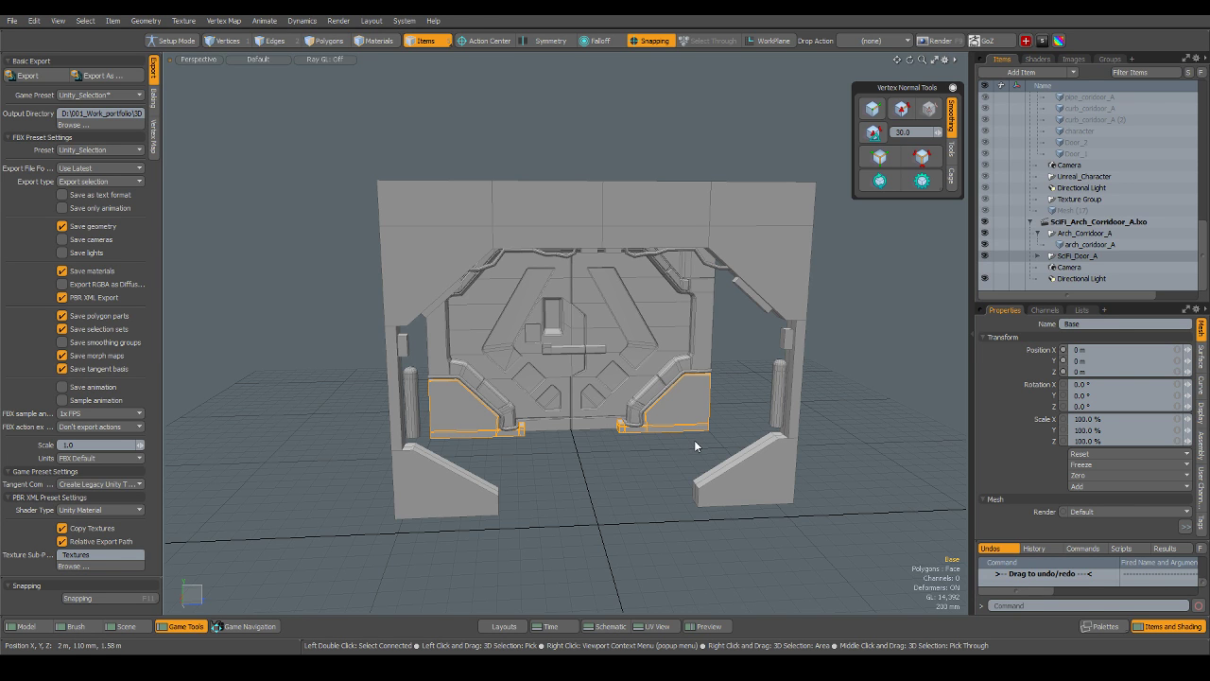
pyautogui.keyDown('alt'); pyautogui.moveTo(514, 465); pyautogui.dragTo(665, 483); pyautogui.keyUp('alt')
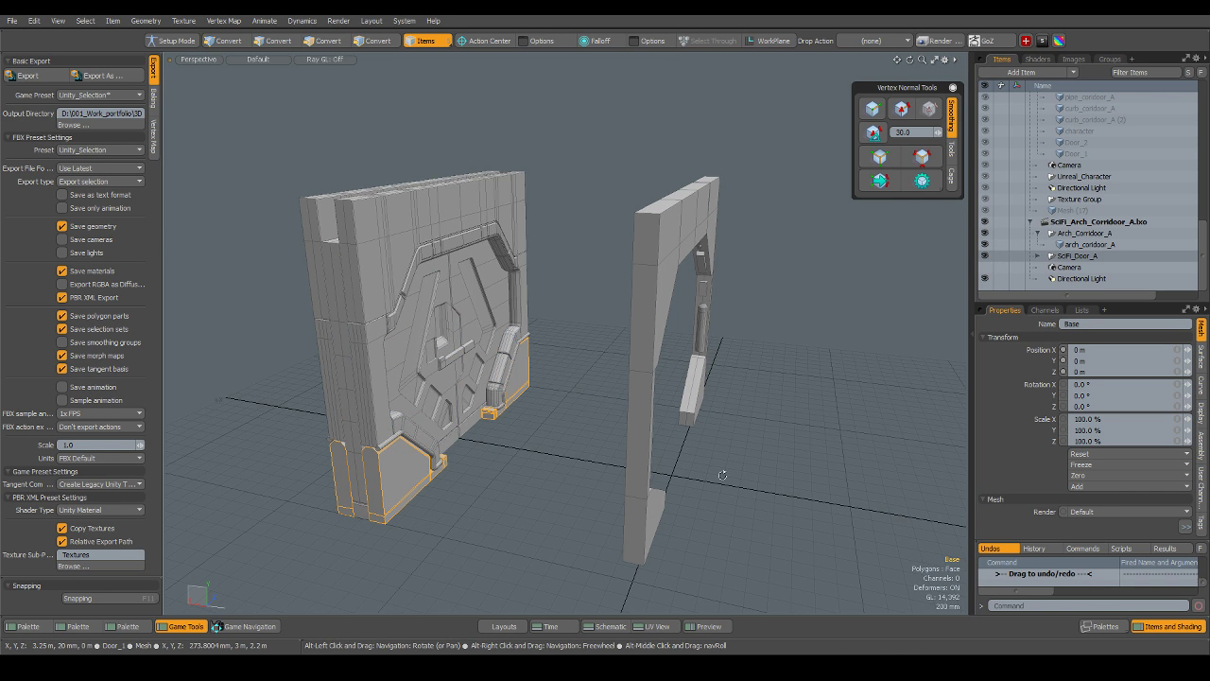
pyautogui.keyDown('alt'); pyautogui.moveTo(461, 482); pyautogui.dragTo(414, 434); pyautogui.keyUp('alt')
pyautogui.scroll(4, 416, 428)
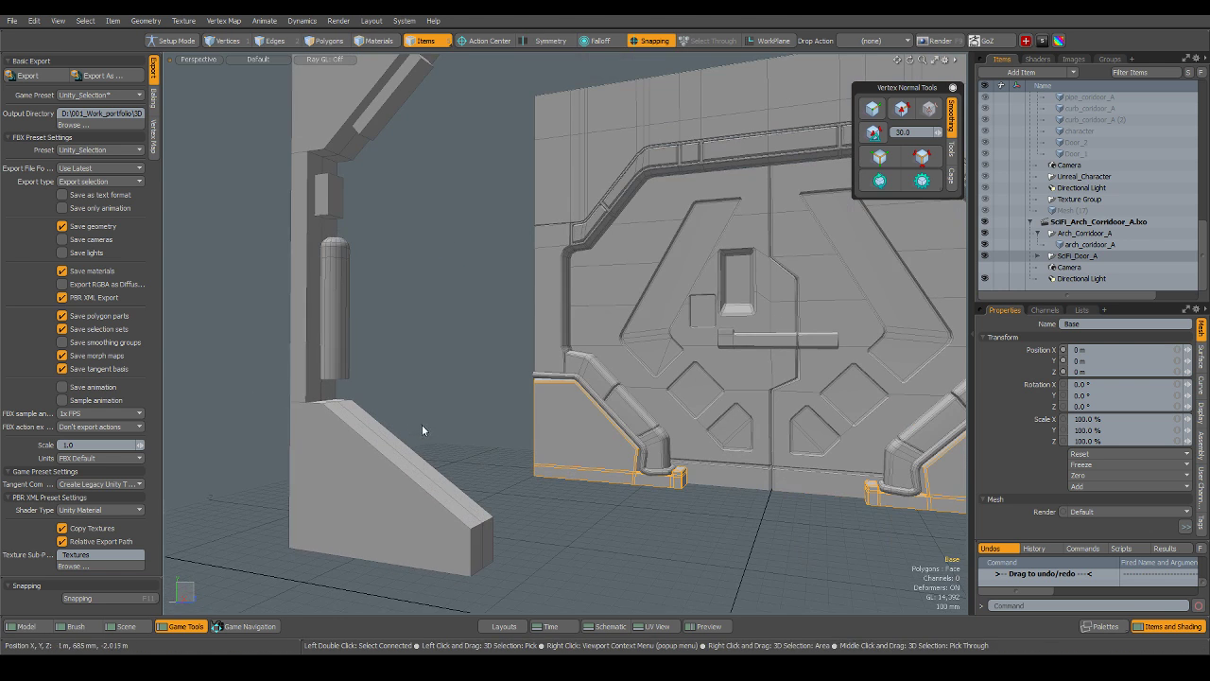
# Move the door's Base mesh along X to -1.6 m so its pieces stand between the arch and the door.
pyautogui.click(405, 470)
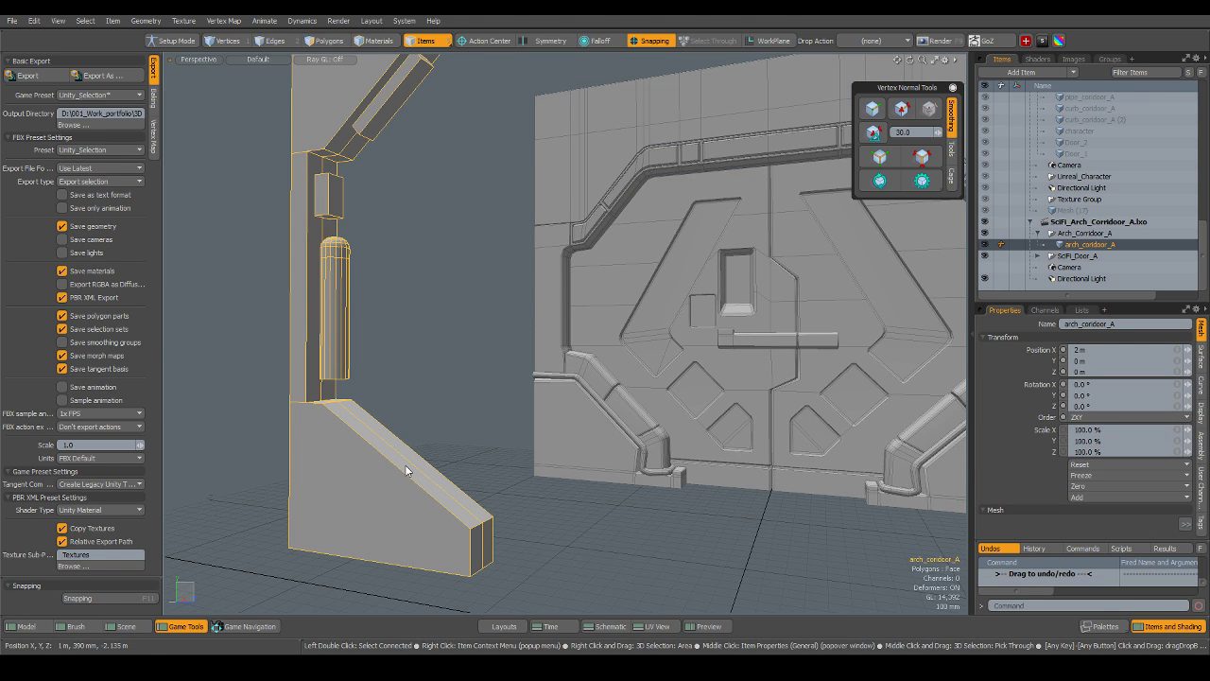
pyautogui.scroll(-5, 404, 424)
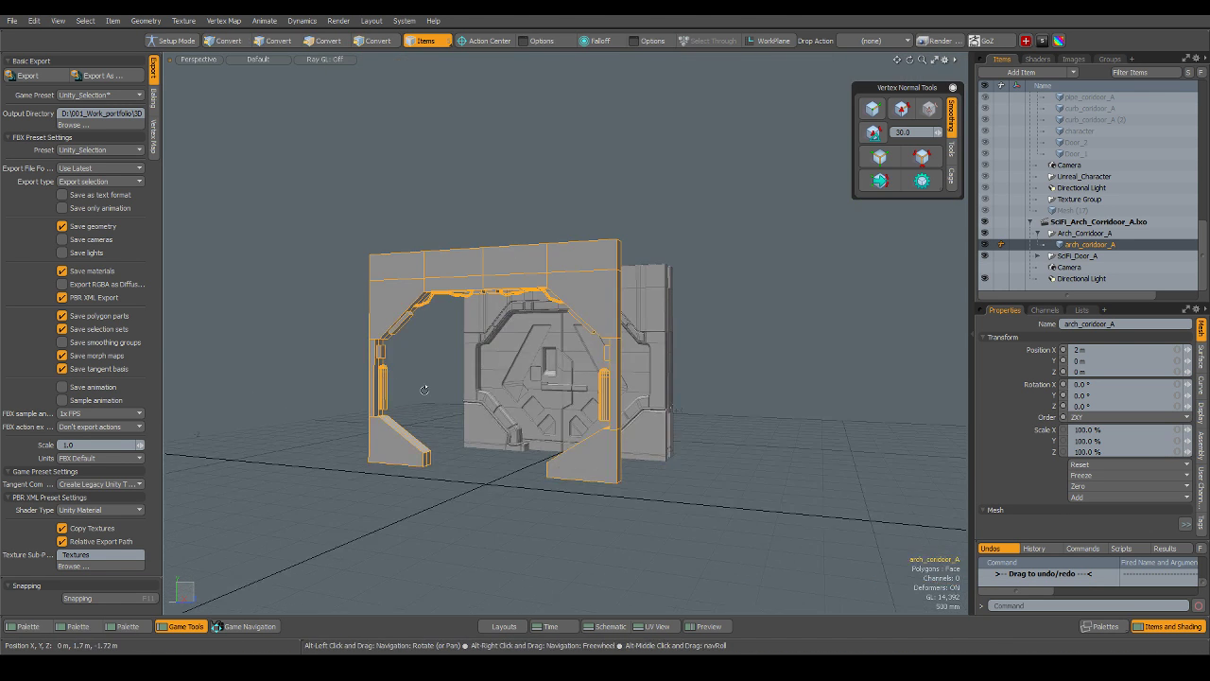
pyautogui.keyDown('alt'); pyautogui.moveTo(409, 421); pyautogui.dragTo(446, 413); pyautogui.keyUp('alt')
pyautogui.scroll(6, 416, 412)
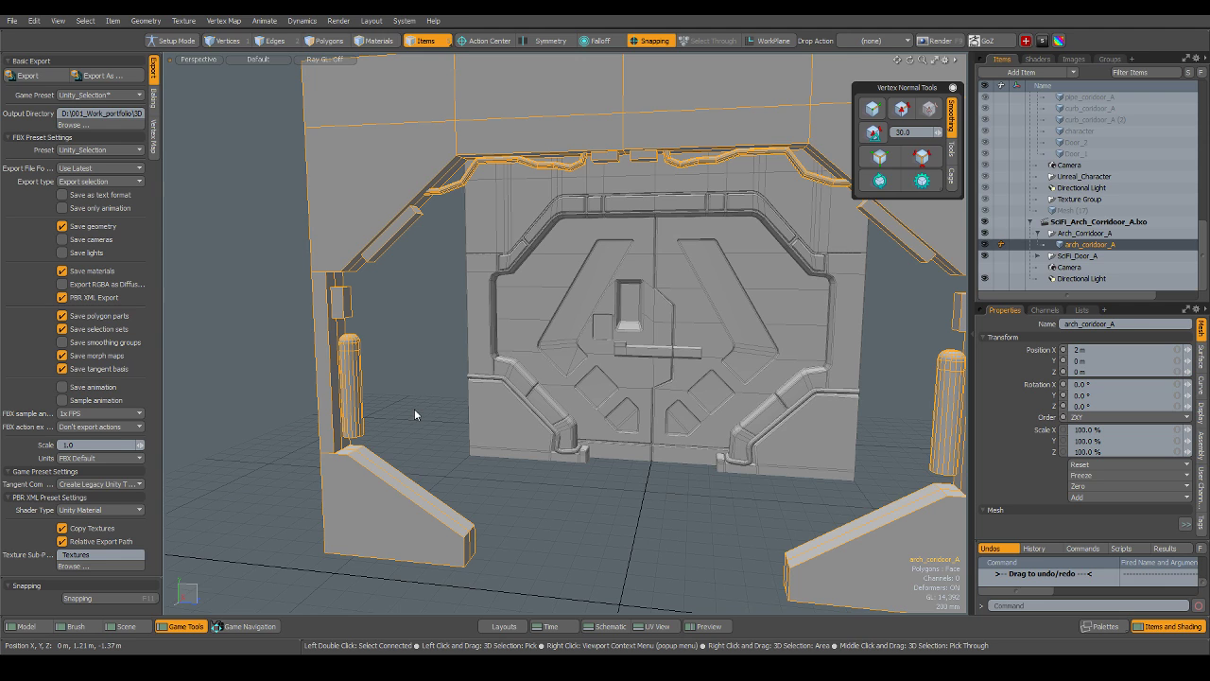
pyautogui.keyDown('alt'); pyautogui.moveTo(415, 414); pyautogui.dragTo(521, 428); pyautogui.keyUp('alt')
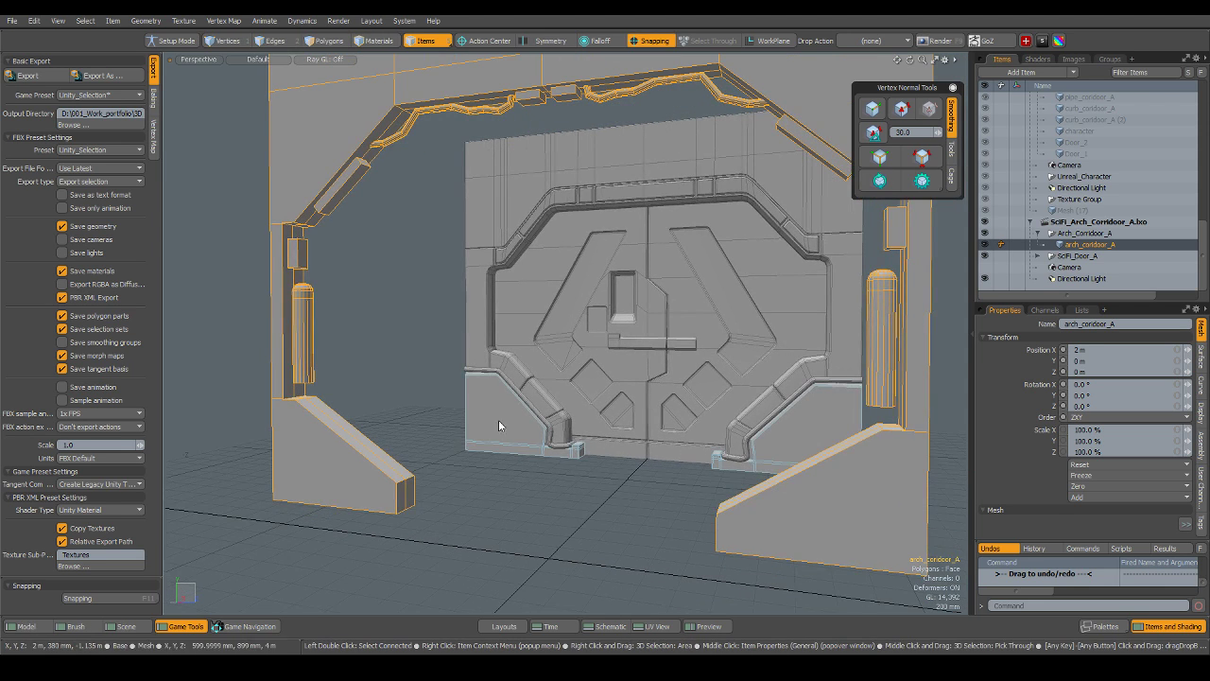
pyautogui.click(511, 407)
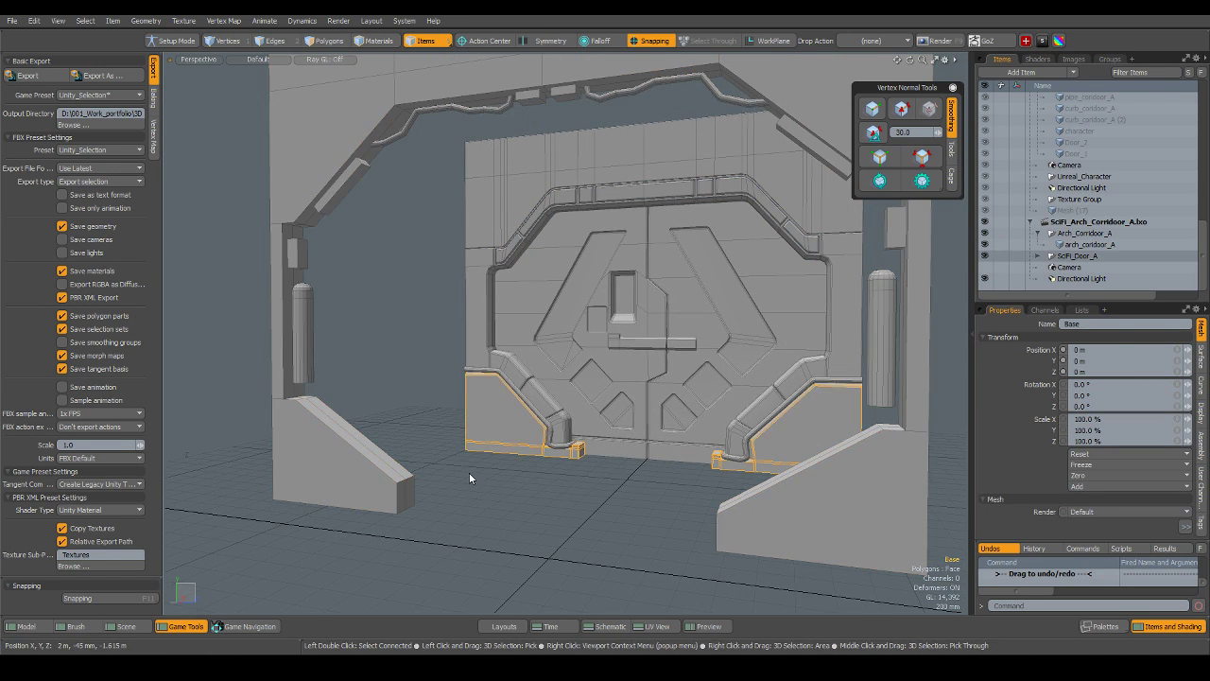
pyautogui.keyDown('alt'); pyautogui.moveTo(473, 477); pyautogui.dragTo(650, 466); pyautogui.keyUp('alt')
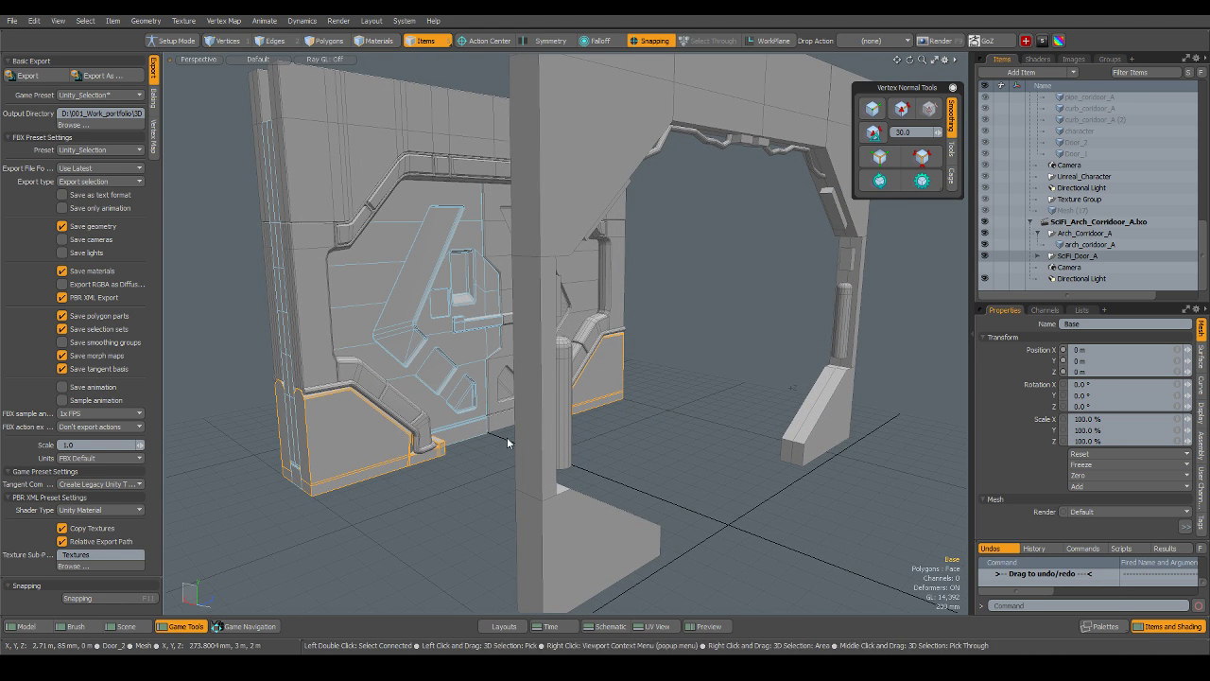
pyautogui.press('w')
pyautogui.moveTo(501, 436); pyautogui.dragTo(451, 532)
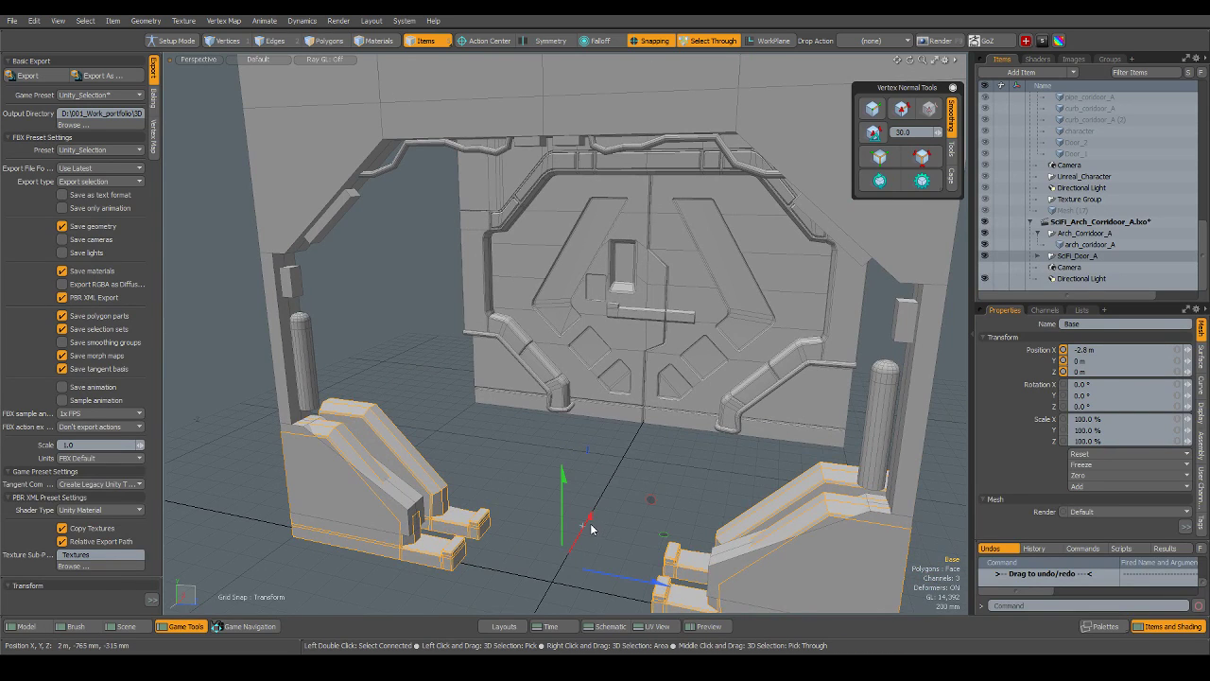
pyautogui.moveTo(566, 550); pyautogui.dragTo(629, 409)
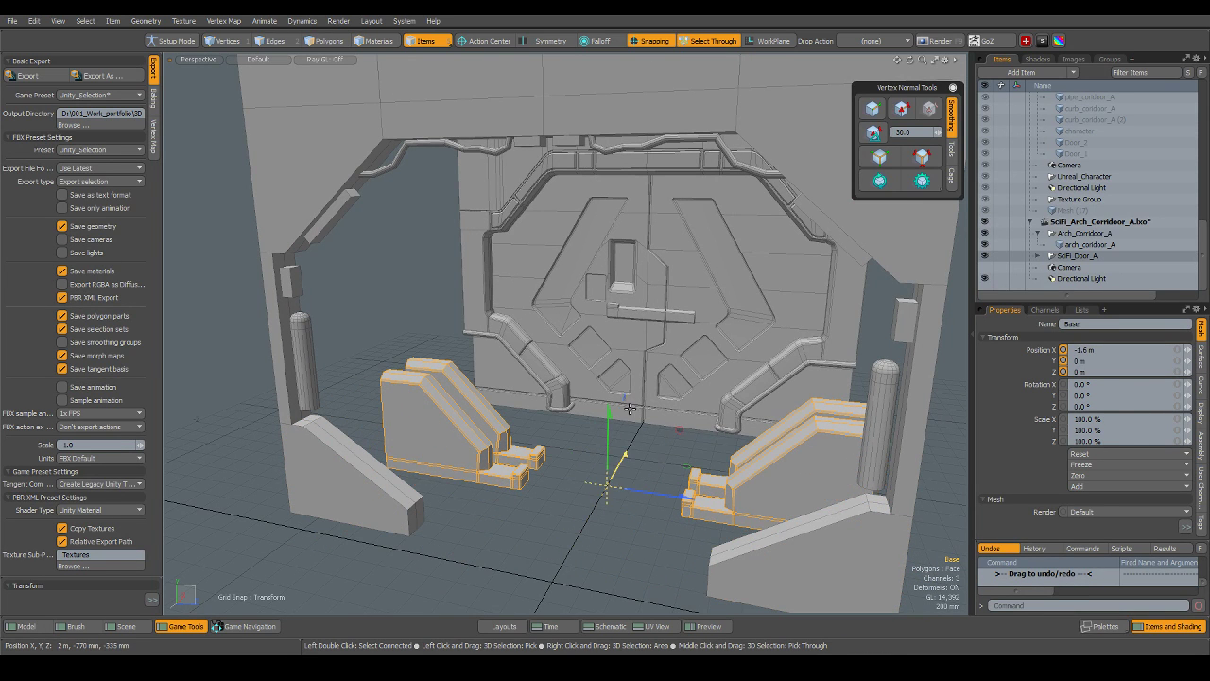
pyautogui.click(487, 553)
# Select the arch_coridoor_A mesh and check its foot beside the moved base pieces.
pyautogui.keyDown('alt'); pyautogui.moveTo(446, 560); pyautogui.dragTo(529, 558); pyautogui.keyUp('alt')
pyautogui.scroll(2, 530, 558)
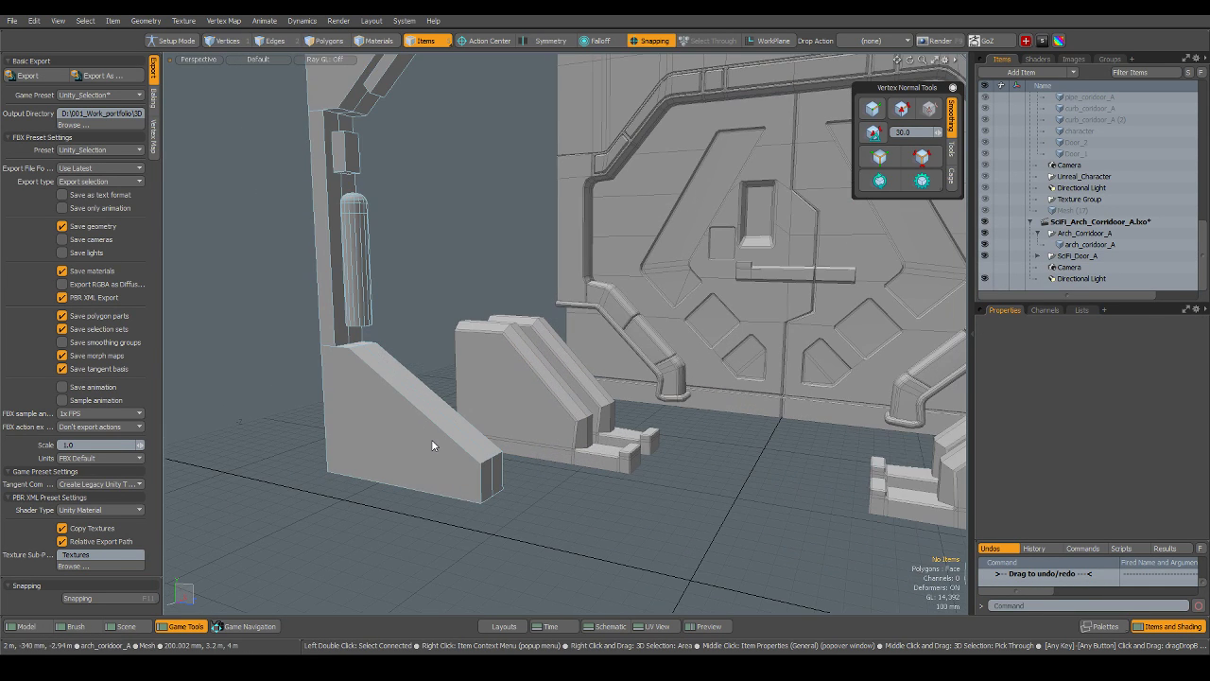
pyautogui.click(437, 445)
pyautogui.keyDown('alt'); pyautogui.moveTo(440, 447); pyautogui.dragTo(472, 511); pyautogui.keyUp('alt')
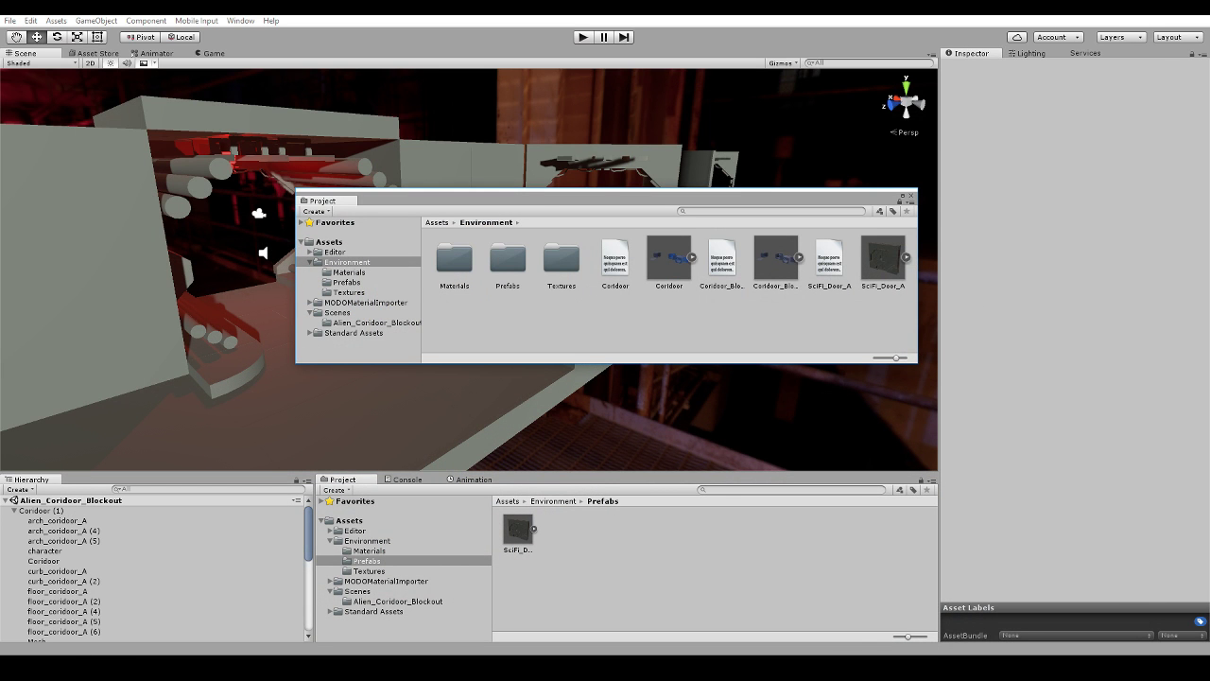
# Open PureRef, normalize the corridor reference image by height and try to place it over Modo's viewport.
pyautogui.click(1136, 8)
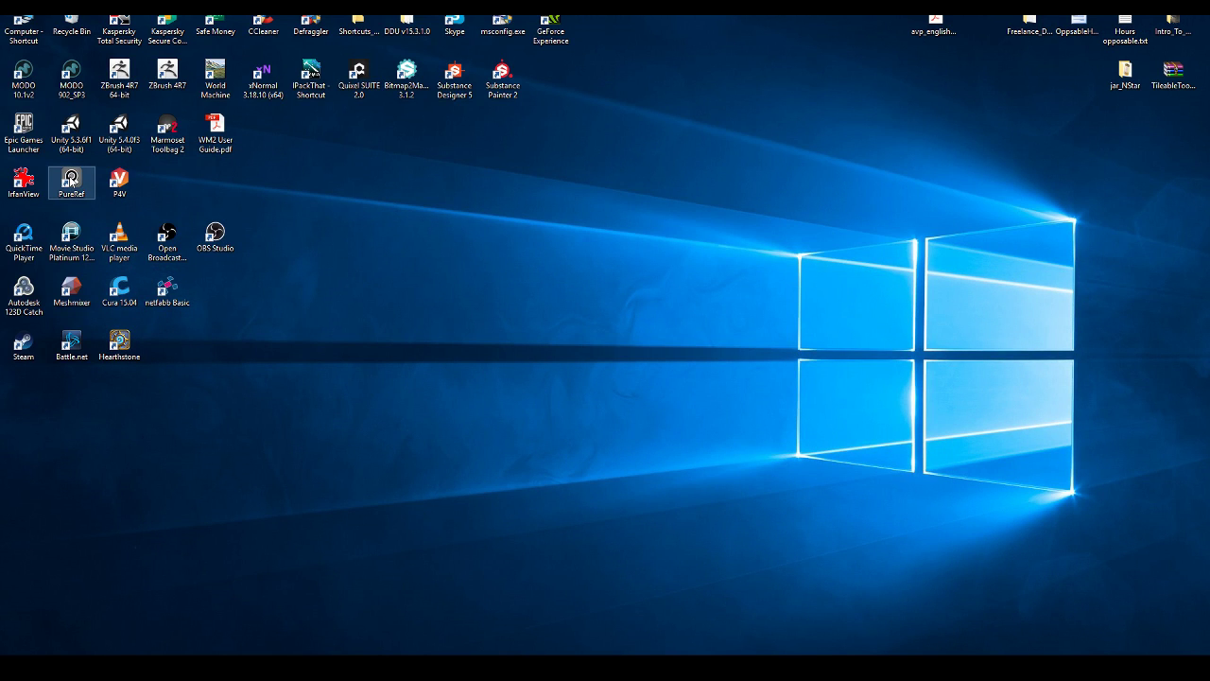
pyautogui.doubleClick(71, 179)
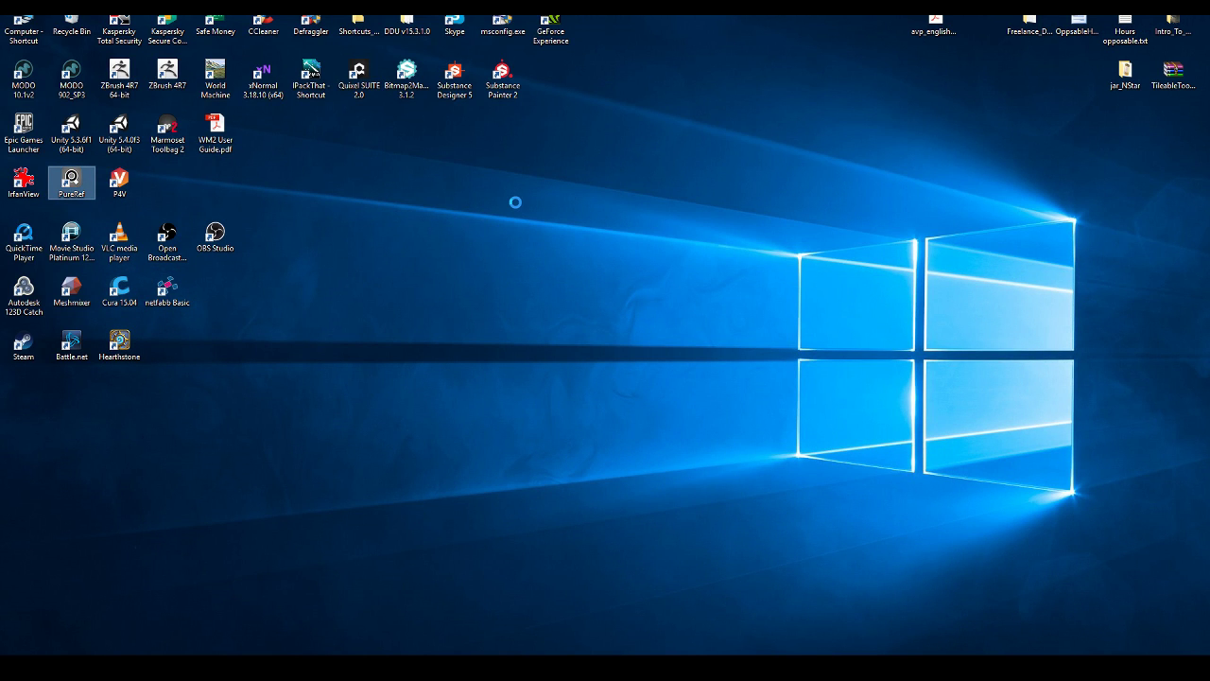
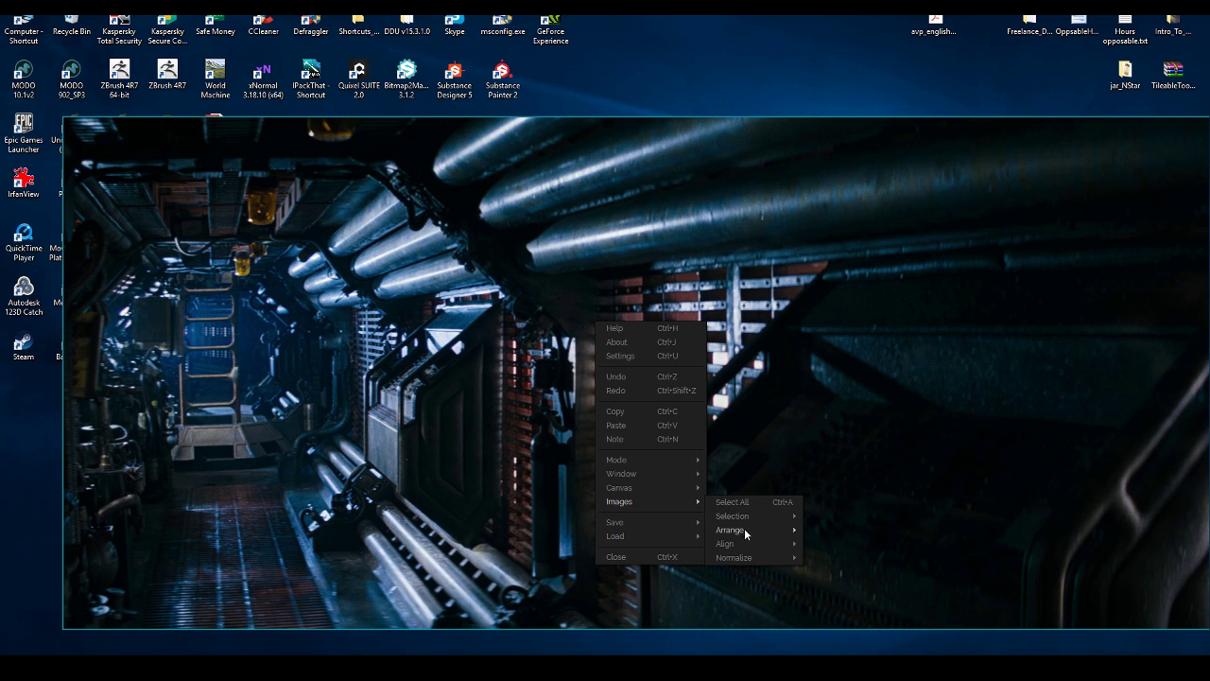
pyautogui.moveTo(755, 555)
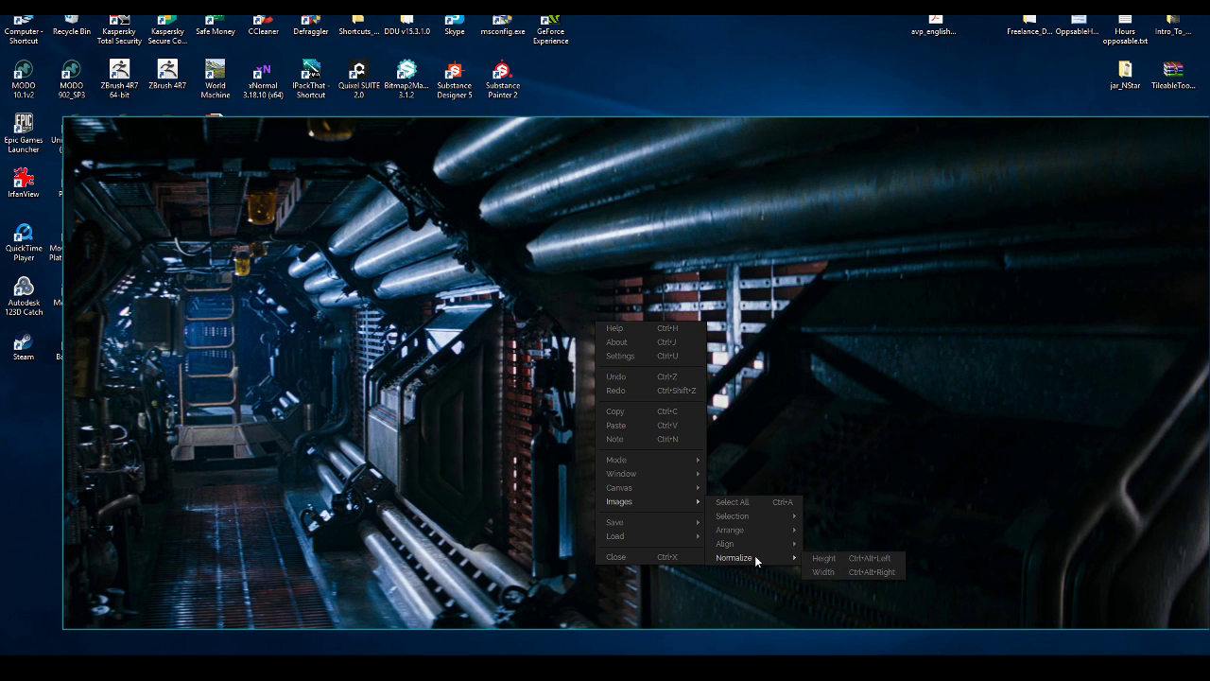
pyautogui.click(820, 558)
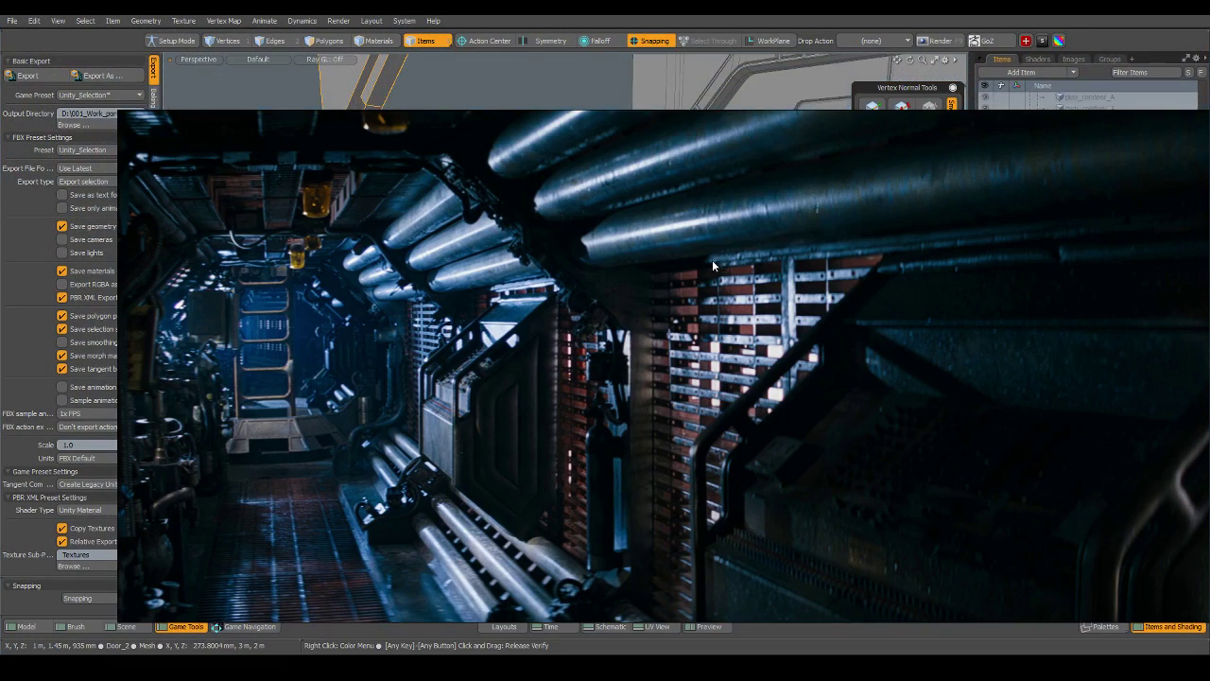
pyautogui.moveTo(713, 259); pyautogui.dragTo(1209, 461)
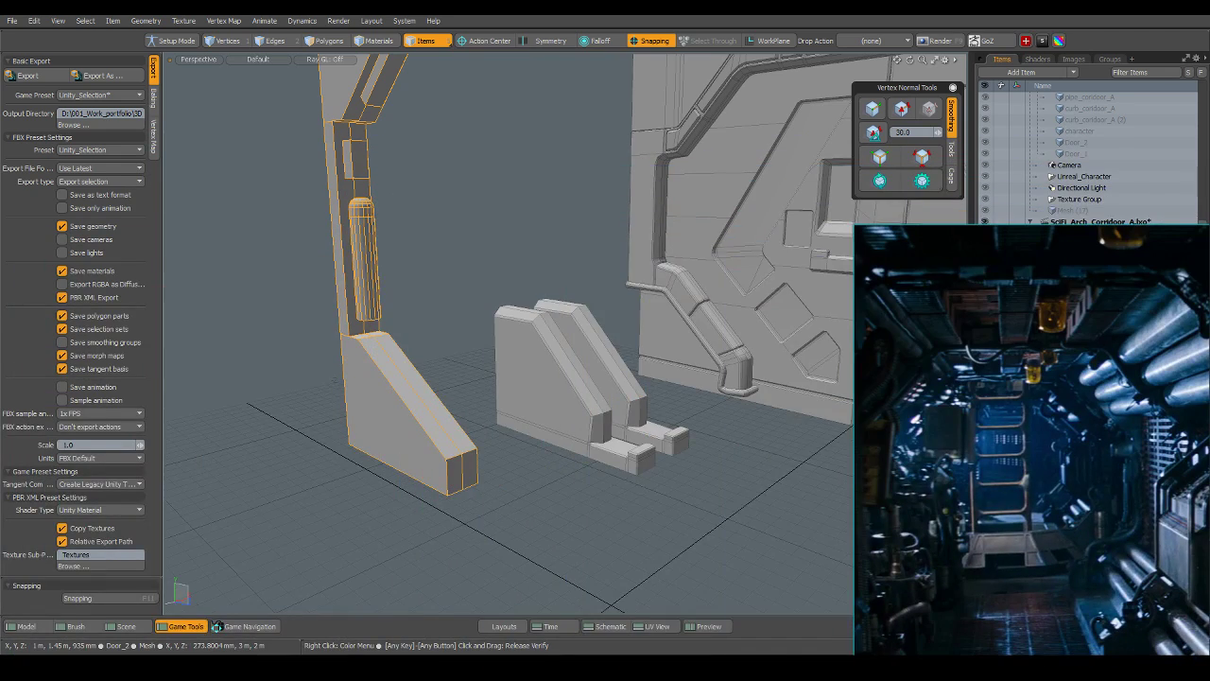
pyautogui.moveTo(1209, 407); pyautogui.dragTo(815, 367)
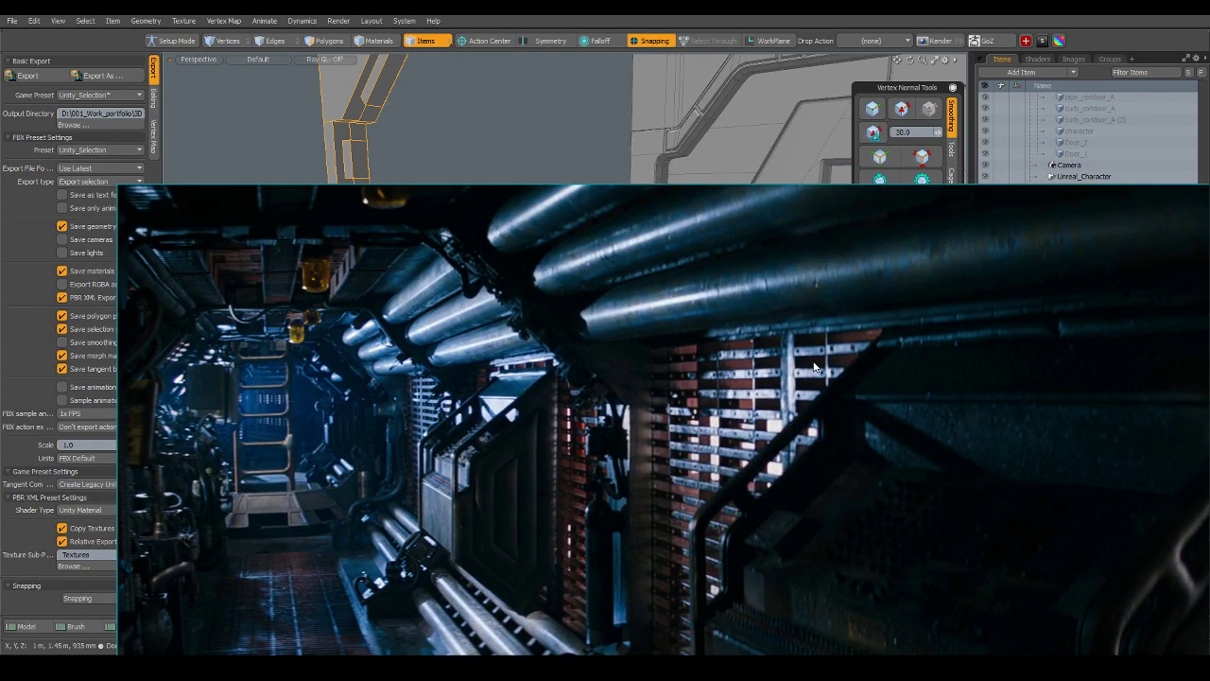
pyautogui.hotkey('alt', 'Tab')
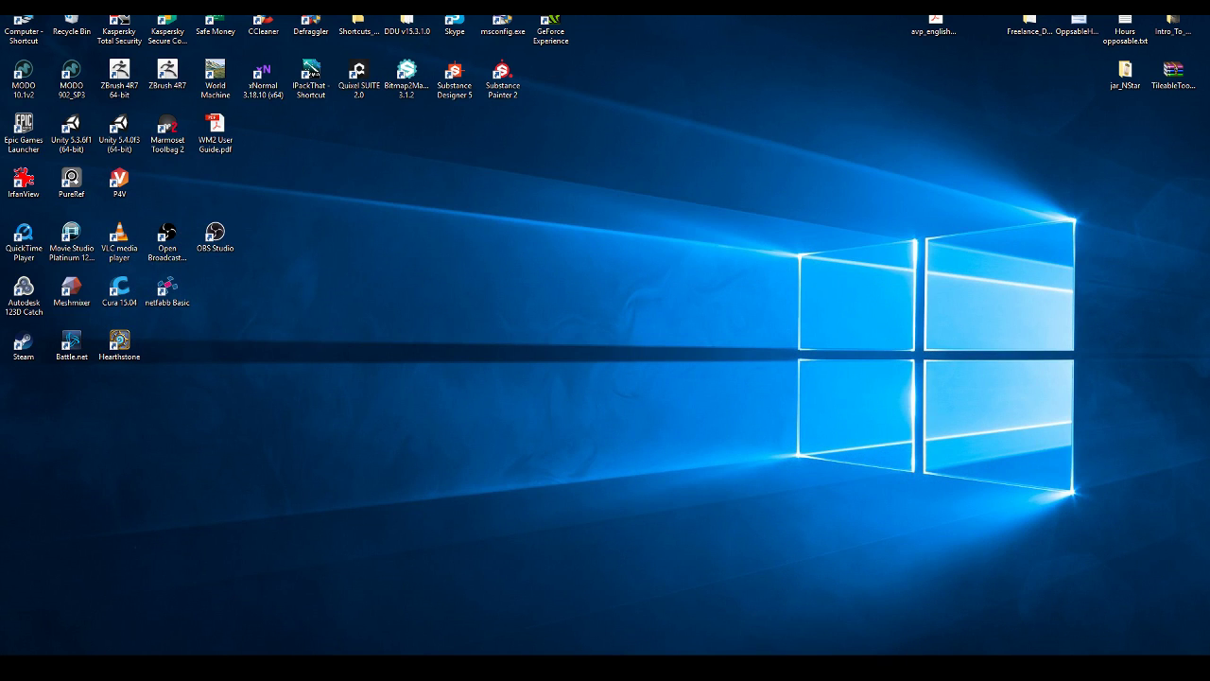
# Place the corridor reference image file on the desktop and load it into a fresh PureRef canvas.
pyautogui.moveTo(752, 615); pyautogui.dragTo(575, 581)
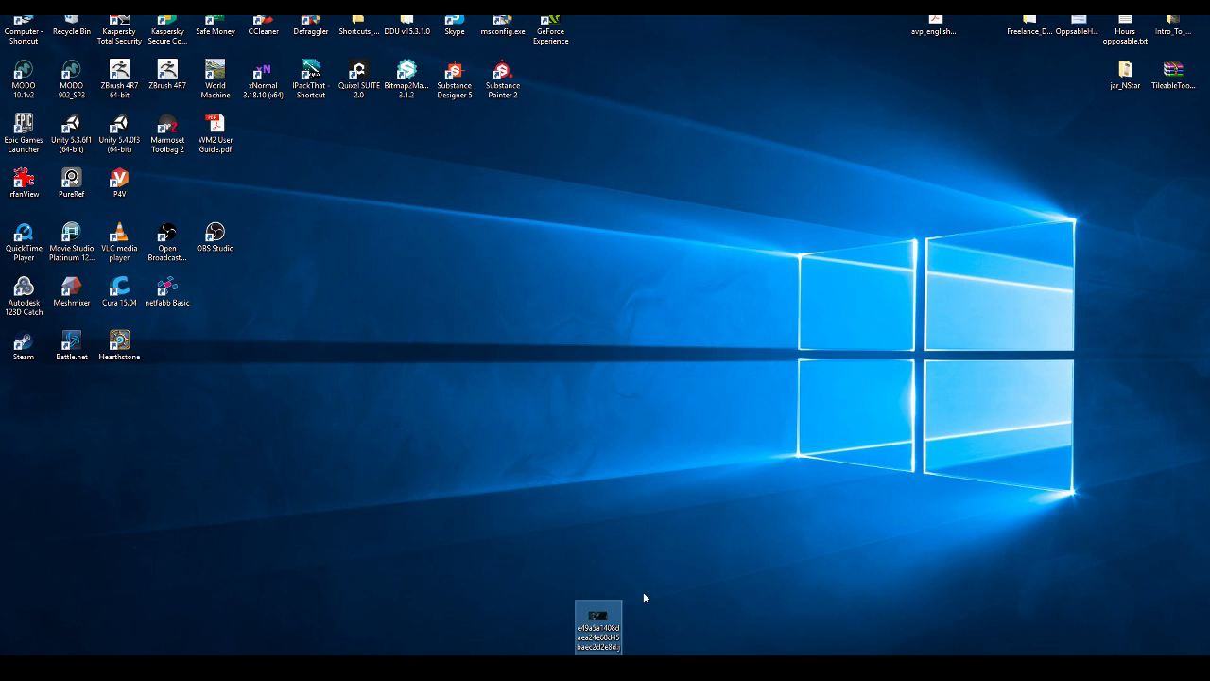
pyautogui.doubleClick(599, 619)
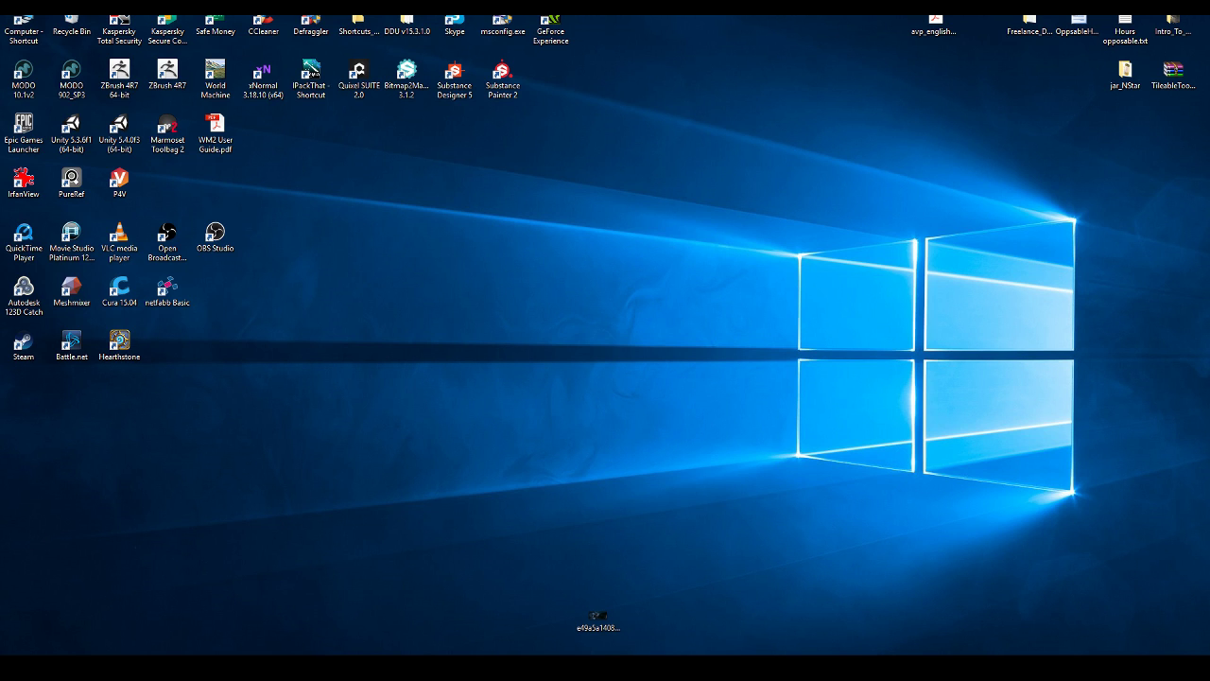
pyautogui.rightClick(570, 667)
pyautogui.click(545, 640)
pyautogui.click(71, 182)
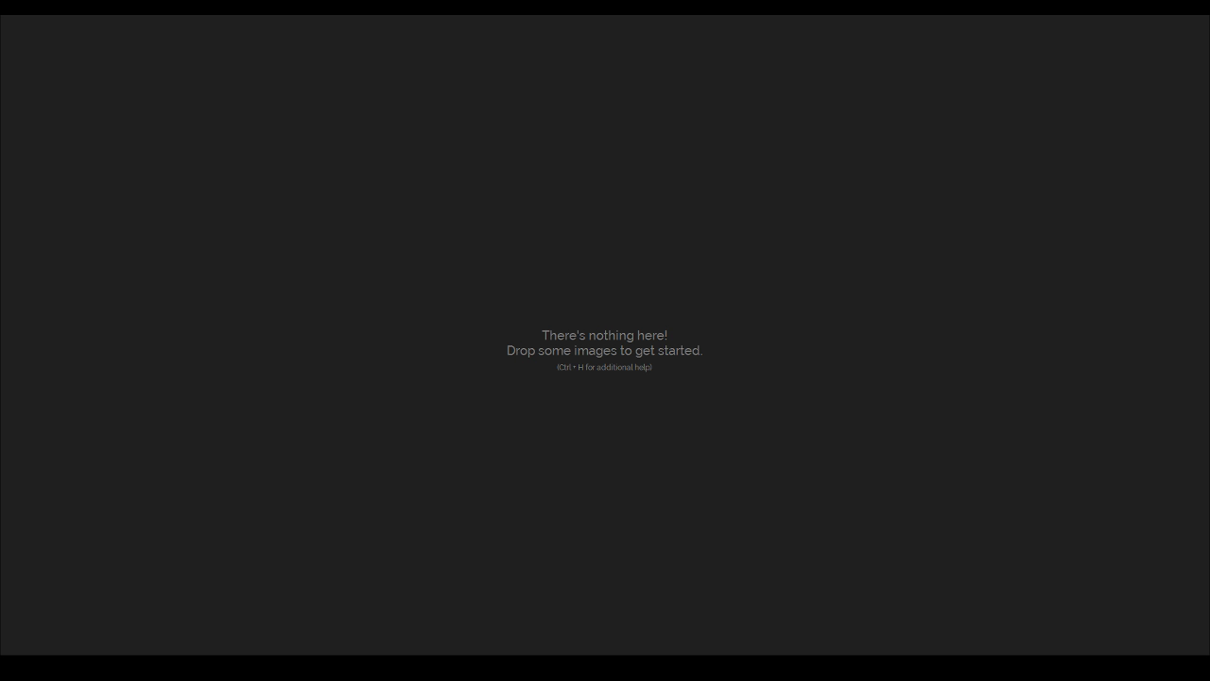
pyautogui.moveTo(1209, 484); pyautogui.dragTo(595, 375)
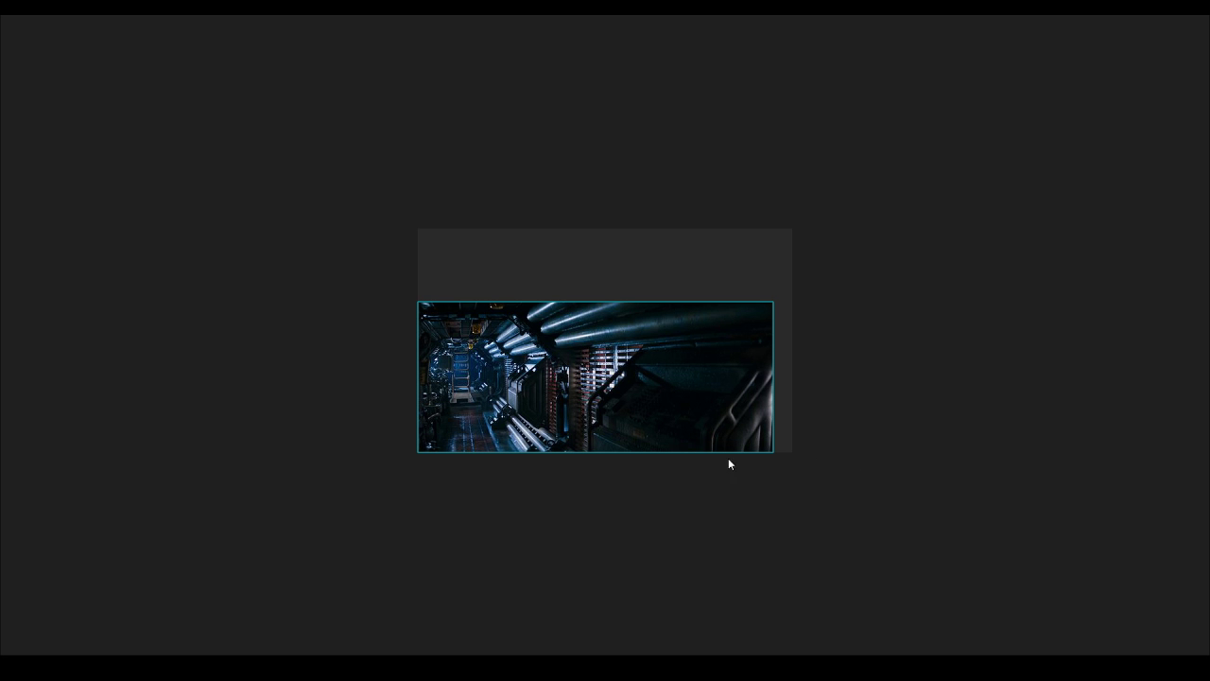
# Reduce PureRef to the small corridor image alone and place it over the upper part of Modo's viewport.
pyautogui.rightClick(699, 375)
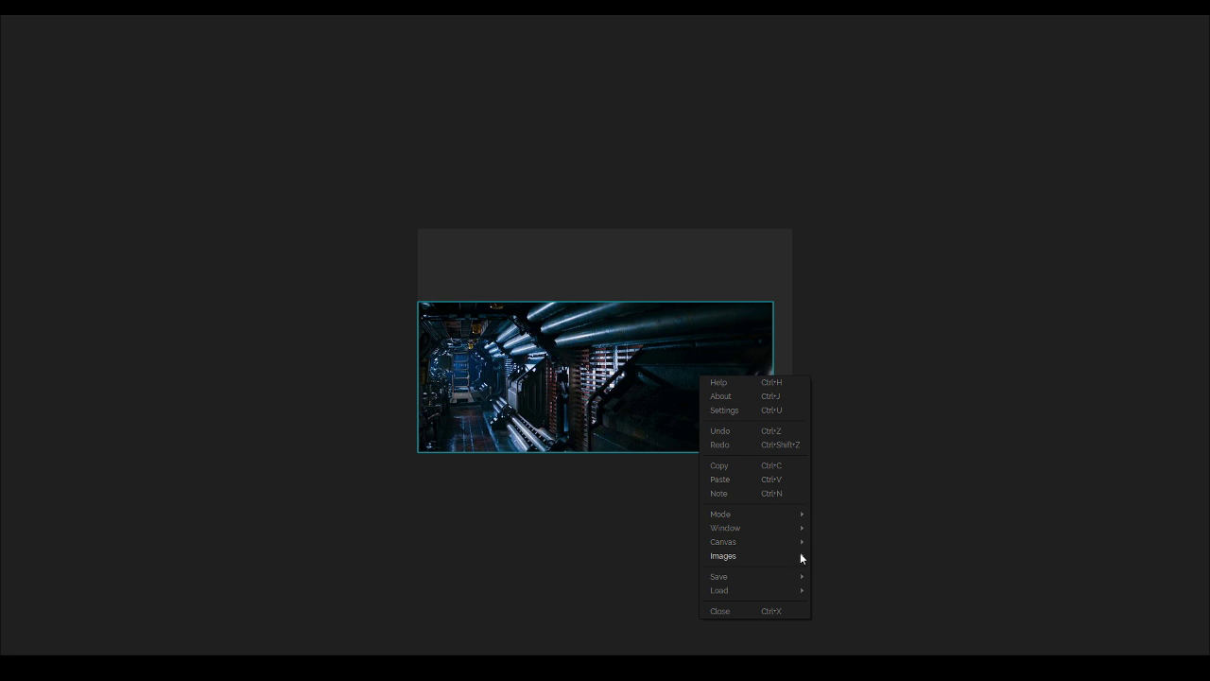
pyautogui.moveTo(797, 543)
pyautogui.click(835, 517)
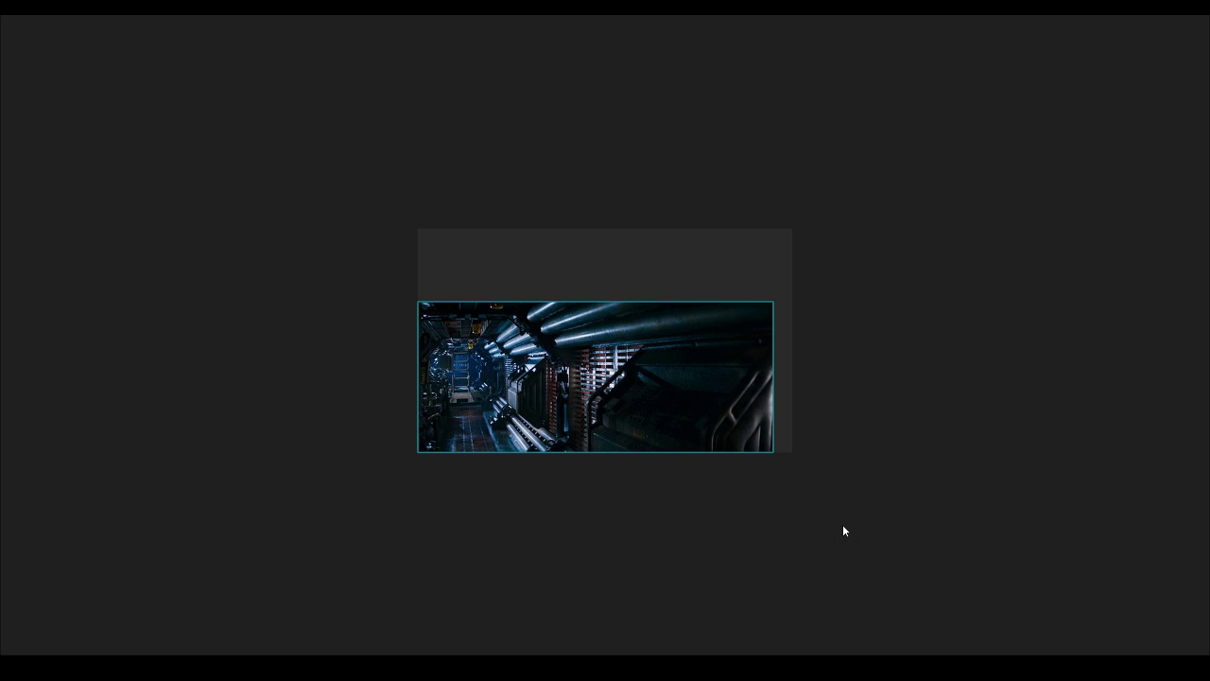
pyautogui.moveTo(615, 375); pyautogui.dragTo(835, 429)
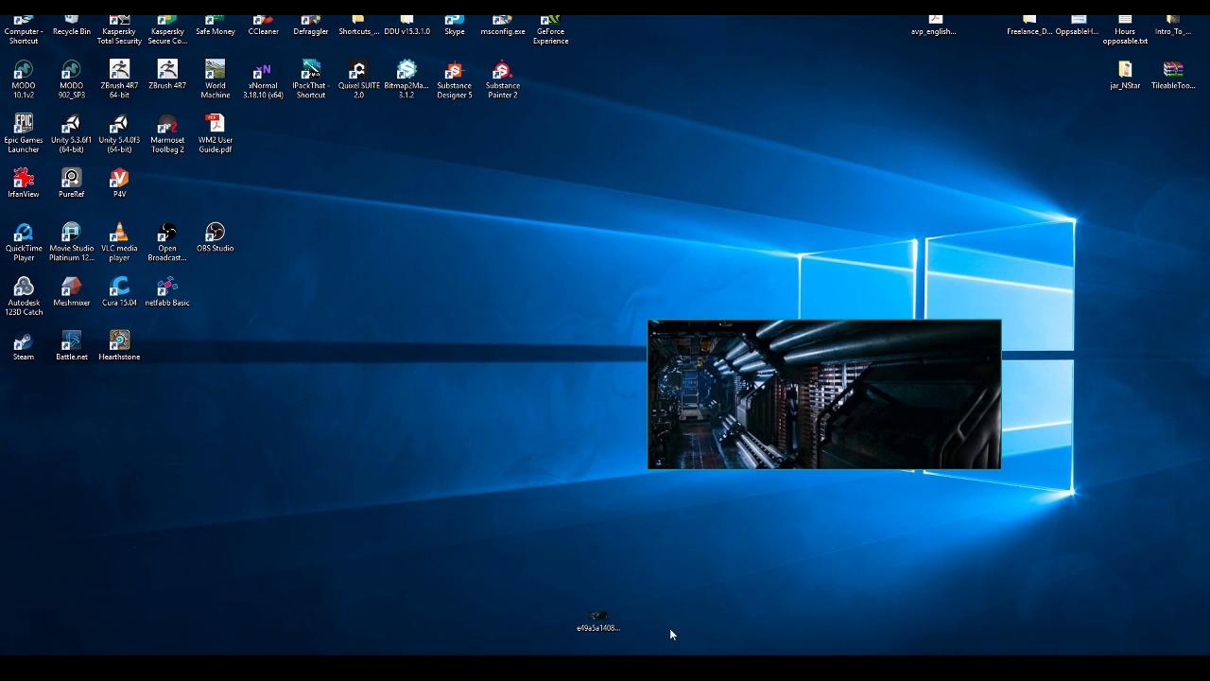
pyautogui.click(597, 622)
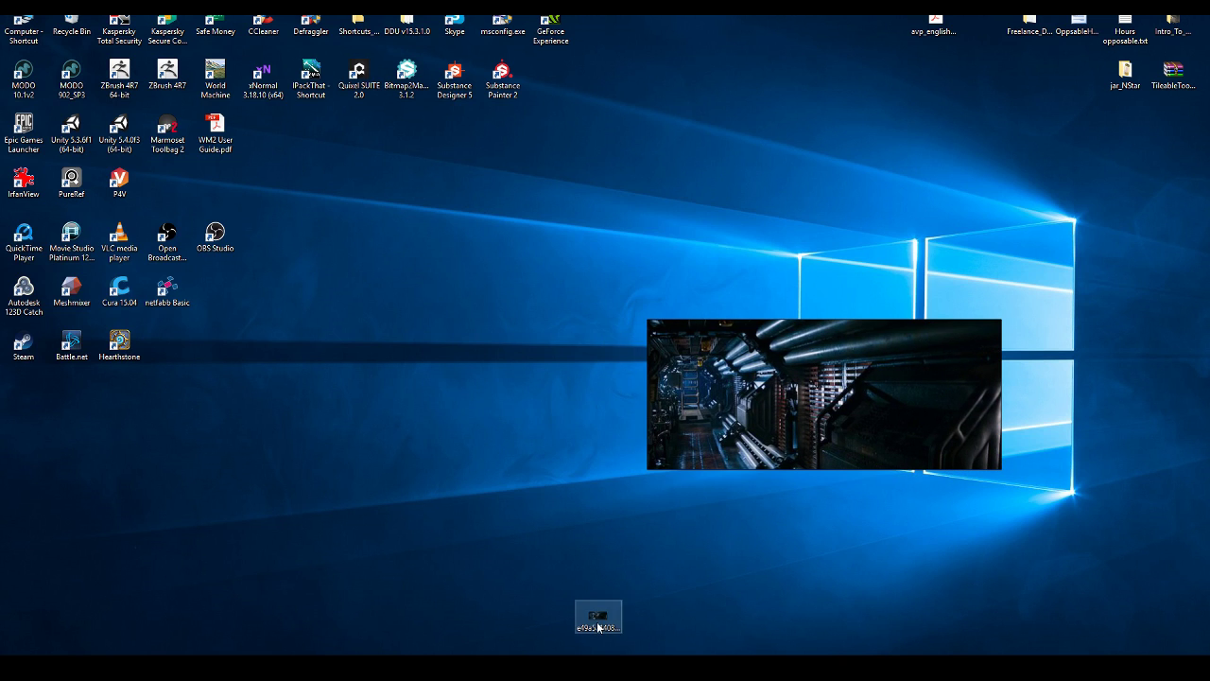
pyautogui.click(565, 660)
pyautogui.moveTo(753, 380); pyautogui.dragTo(636, 182)
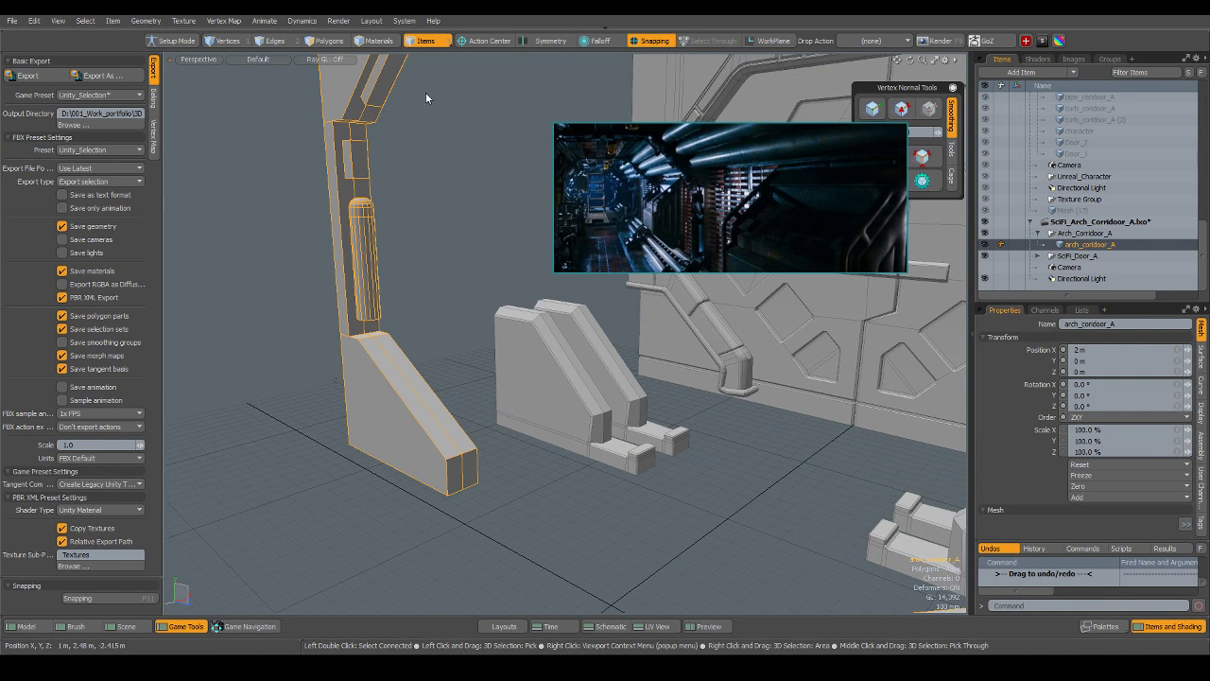
# Delete the left half of the arch_coridoor_A mesh's polygons, up to its centre line.
pyautogui.hotkey('shift', 'a')
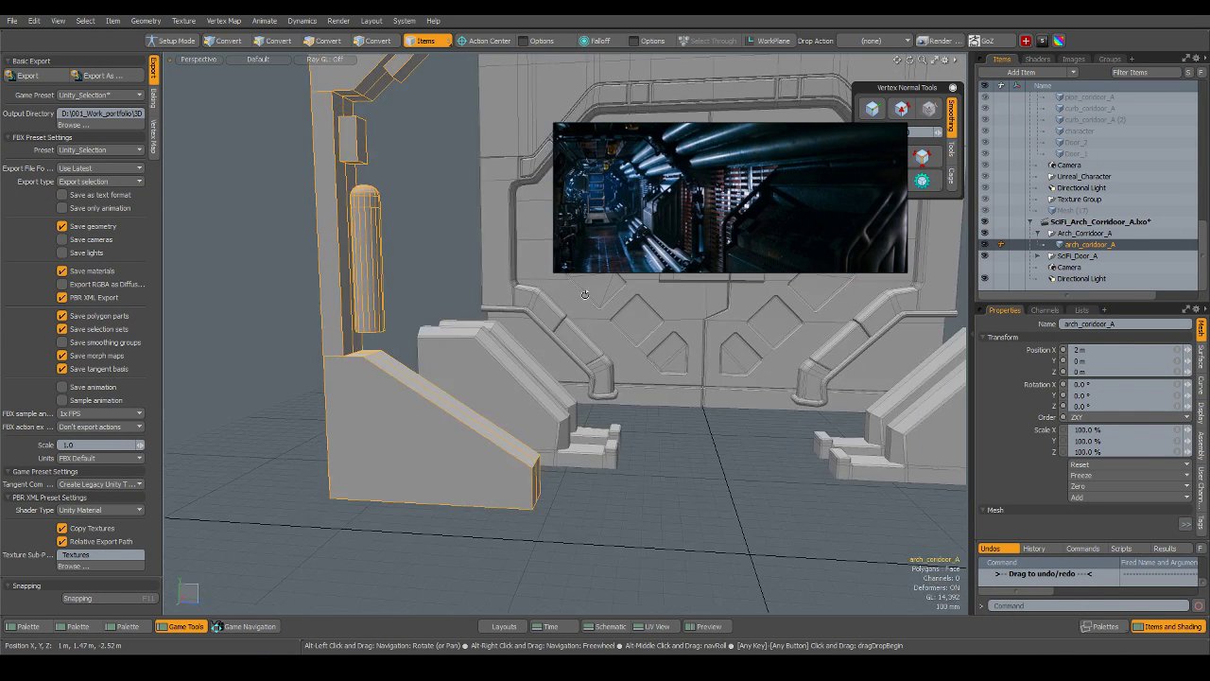
pyautogui.scroll(2, 530, 284)
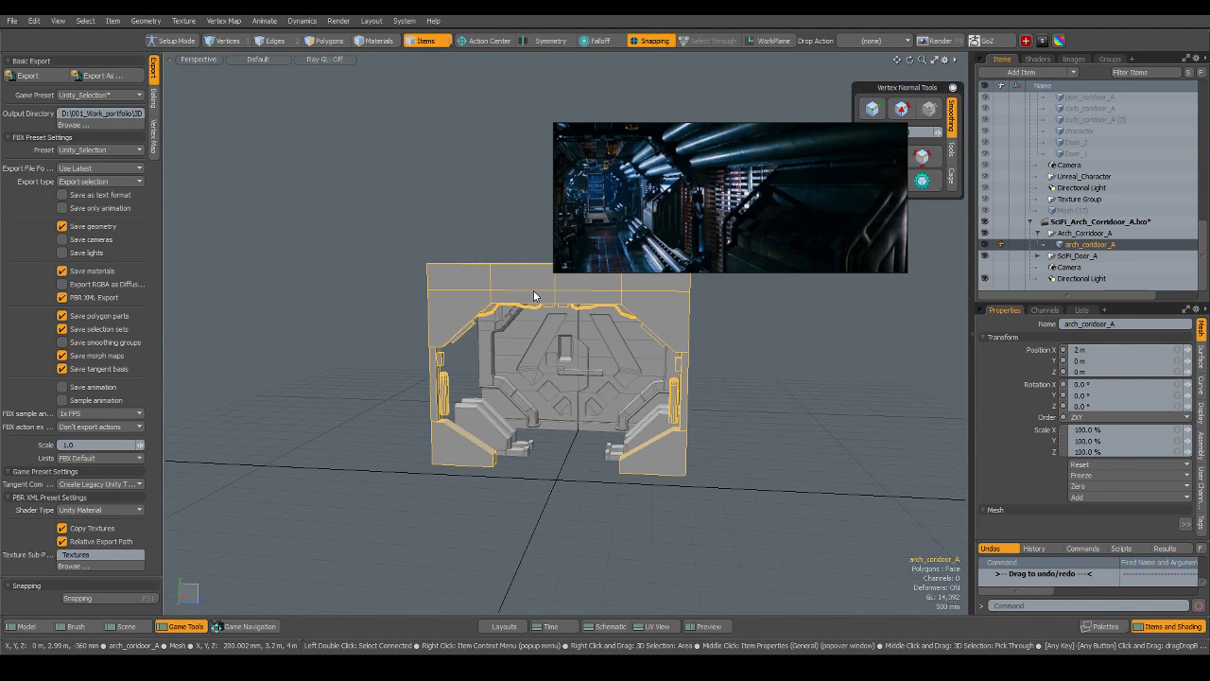
pyautogui.press('3')
pyautogui.moveTo(301, 221); pyautogui.dragTo(522, 491)
pyautogui.hotkey('shift', 'Up')
pyautogui.hotkey('shift', 'Up')
pyautogui.hotkey('shift', 'Up')
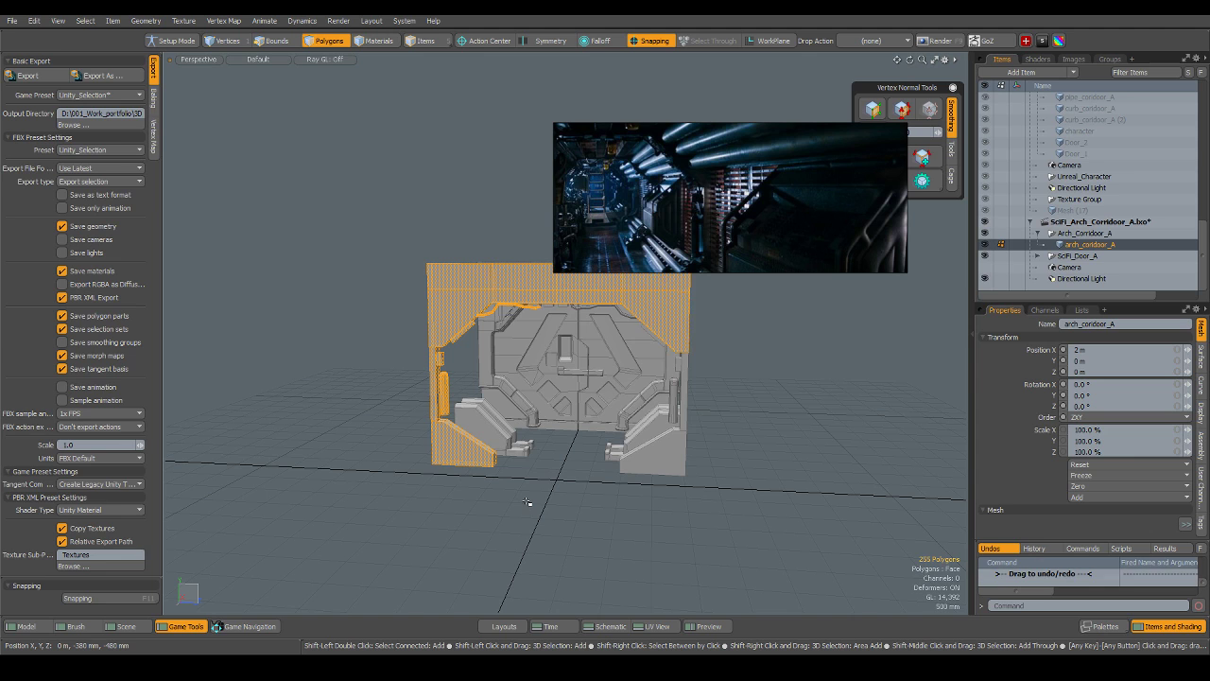
pyautogui.hotkey('shift', 'Down')
pyautogui.hotkey('shift', 'Down')
pyautogui.hotkey('shift', 'Down')
pyautogui.hotkey('shift', 'Up')
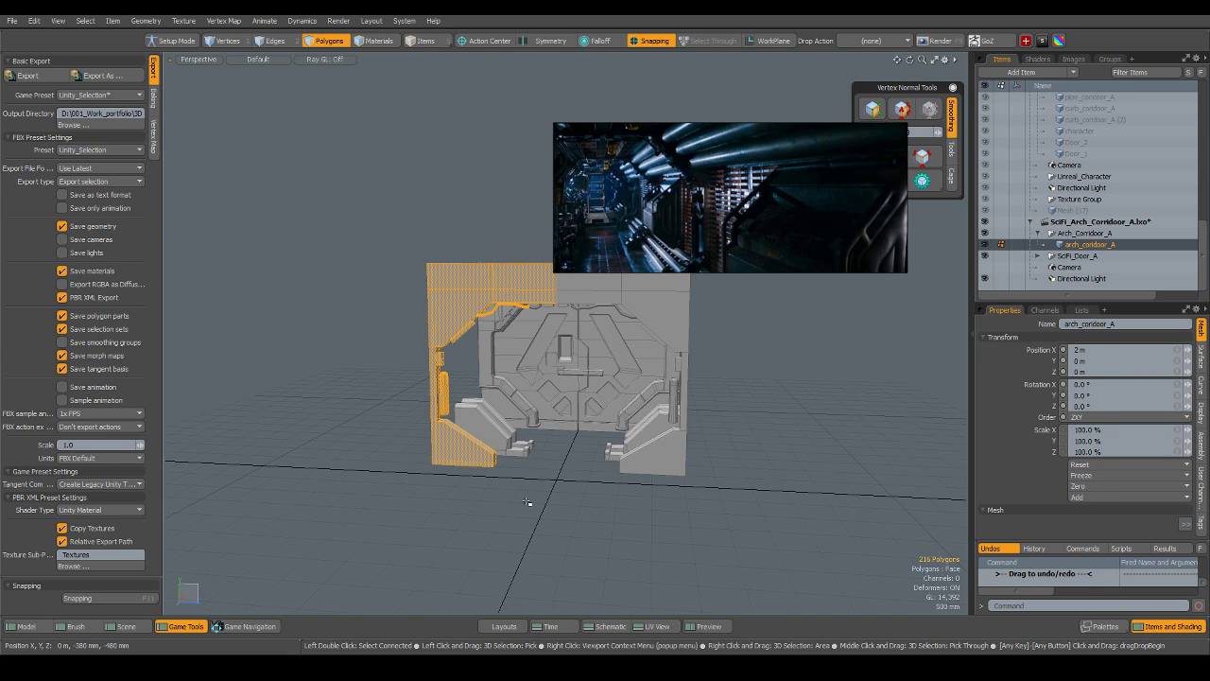
pyautogui.press('Delete')
# Remove the leftover detail pieces that stick out past the centre line of the remaining arch half.
pyautogui.scroll(3, 452, 305)
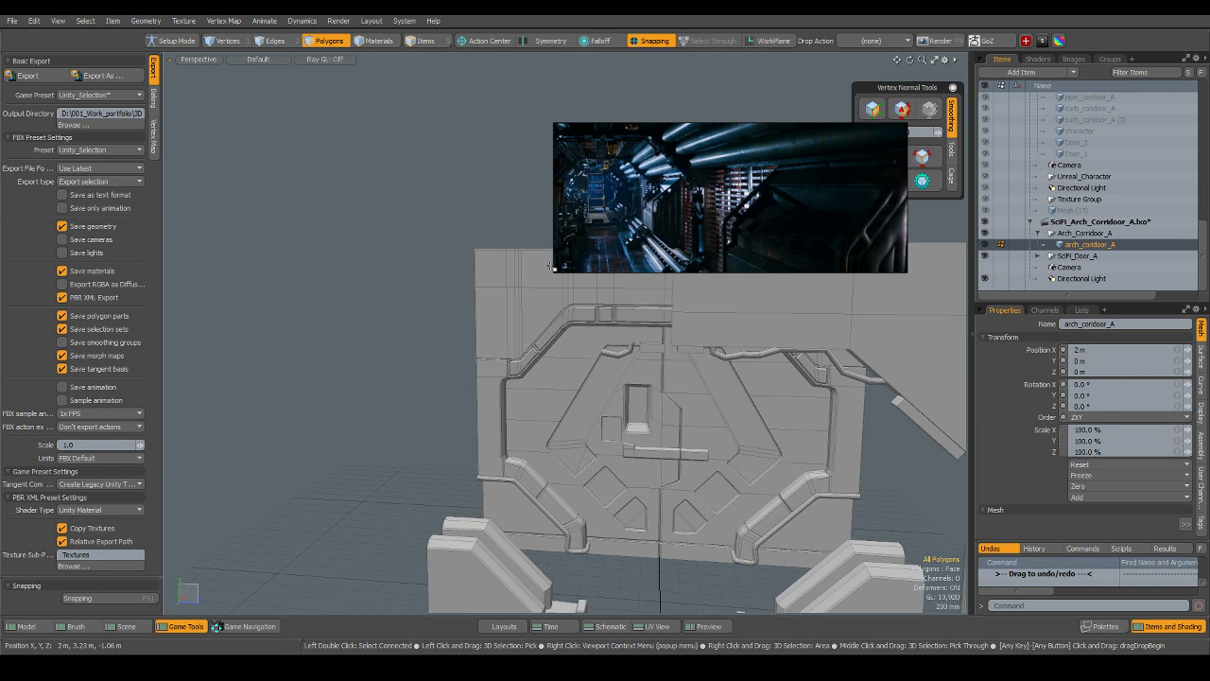
pyautogui.moveTo(550, 316); pyautogui.dragTo(668, 358, button='right')
pyautogui.keyDown('alt'); pyautogui.moveTo(751, 388); pyautogui.dragTo(547, 375); pyautogui.keyUp('alt')
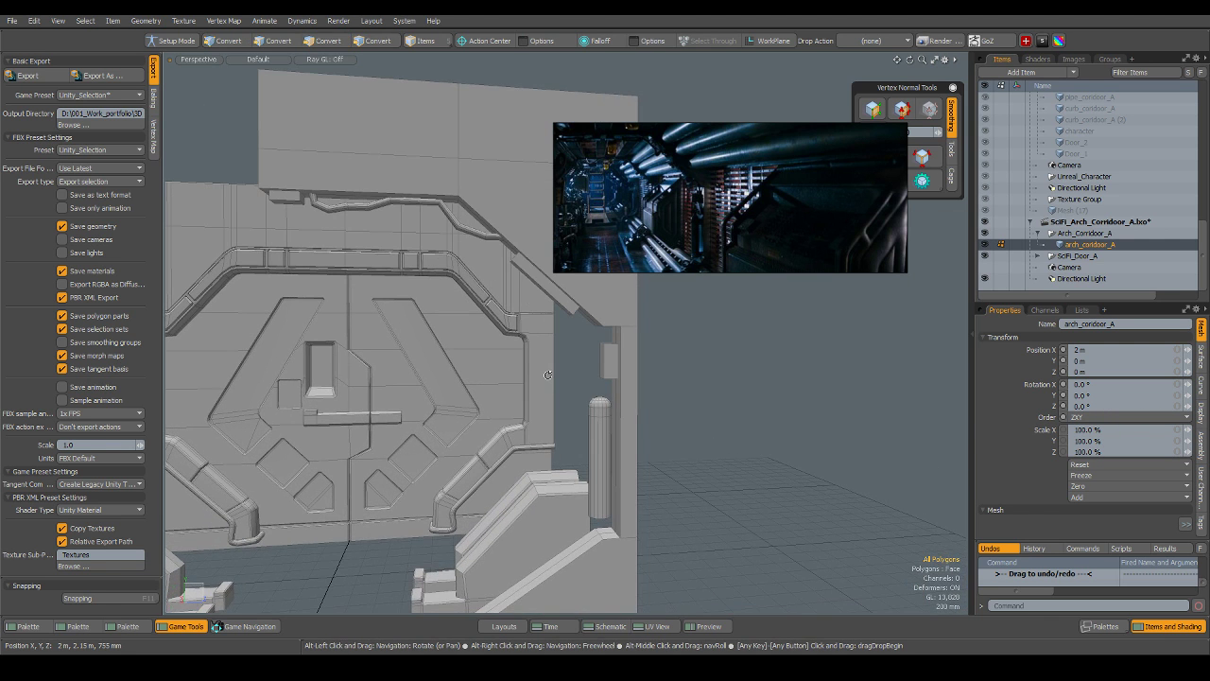
pyautogui.keyDown('alt'); pyautogui.moveTo(508, 327); pyautogui.dragTo(474, 278); pyautogui.keyUp('alt')
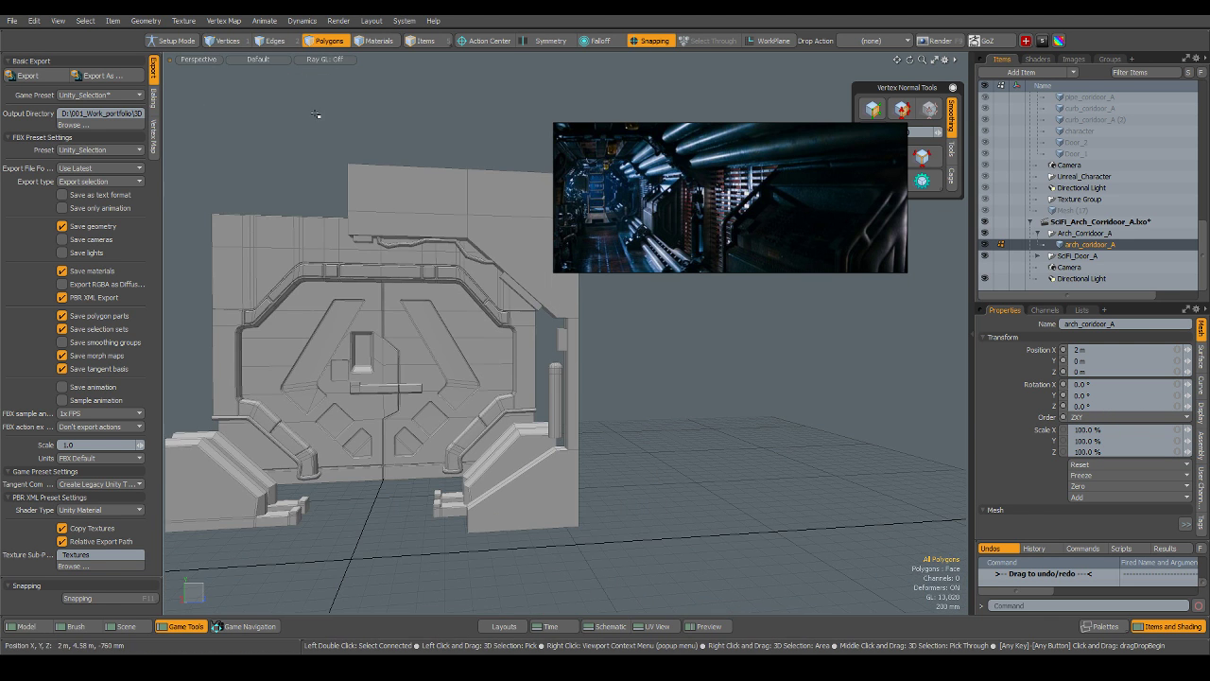
pyautogui.keyDown('alt'); pyautogui.moveTo(408, 451); pyautogui.dragTo(528, 503); pyautogui.keyUp('alt')
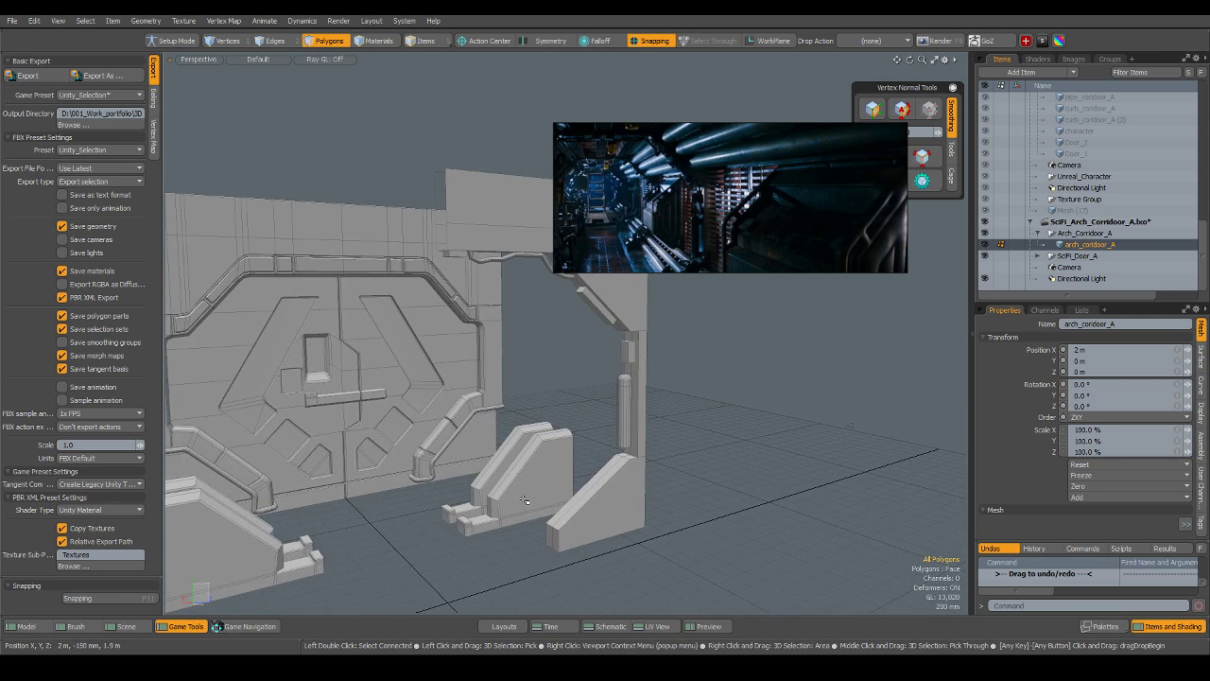
# Cut the sloped base block's polygons out of the arch_coridoor_A mesh and paste them into a new mesh item.
pyautogui.scroll(2, 603, 493)
pyautogui.keyDown('alt'); pyautogui.moveTo(709, 478); pyautogui.dragTo(705, 506); pyautogui.keyUp('alt')
pyautogui.scroll(2, 628, 476)
pyautogui.keyDown('alt'); pyautogui.moveTo(627, 476); pyautogui.dragTo(586, 487); pyautogui.keyUp('alt')
pyautogui.press('3')
pyautogui.click(623, 447)
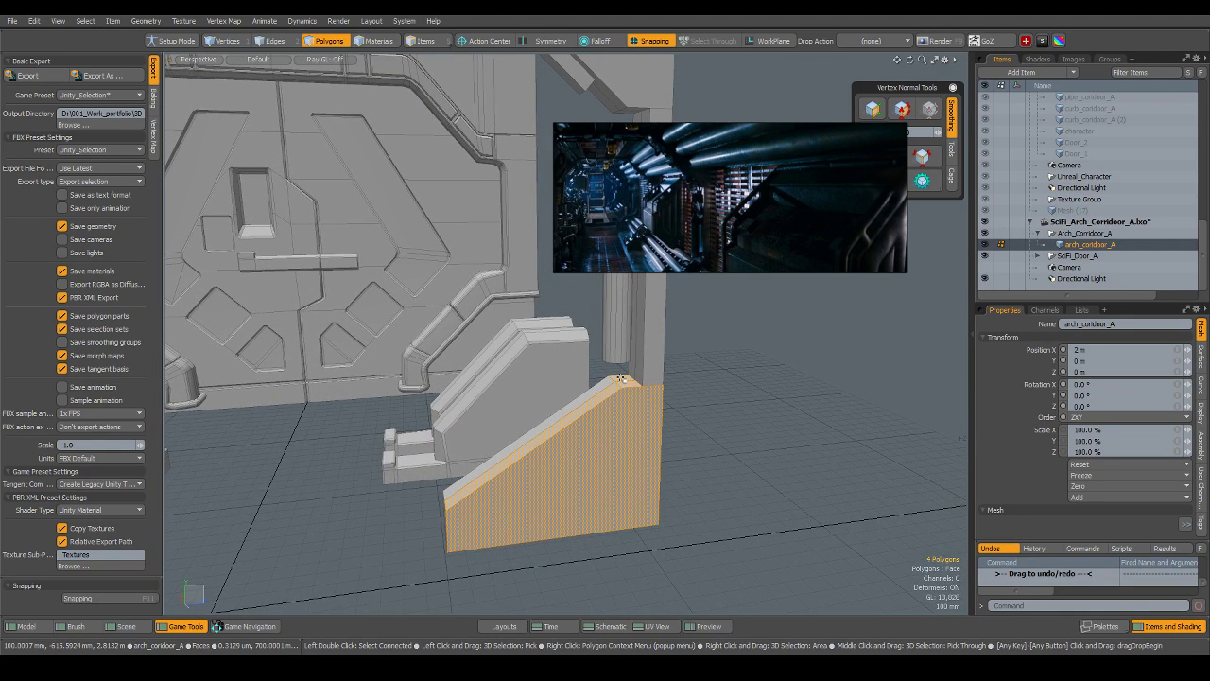
pyautogui.keyDown('alt'); pyautogui.moveTo(494, 470); pyautogui.dragTo(545, 505); pyautogui.keyUp('alt')
pyautogui.keyDown('shift'); pyautogui.moveTo(620, 515); pyautogui.dragTo(546, 445); pyautogui.keyUp('shift')
pyautogui.moveTo(460, 468)
pyautogui.keyDown('shift'); pyautogui.mouseDown()
pyautogui.moveTo(400, 486)
pyautogui.moveTo(416, 464)
pyautogui.moveTo(449, 470)
pyautogui.moveTo(509, 514)
pyautogui.mouseUp(); pyautogui.keyUp('shift')
pyautogui.press('Delete')
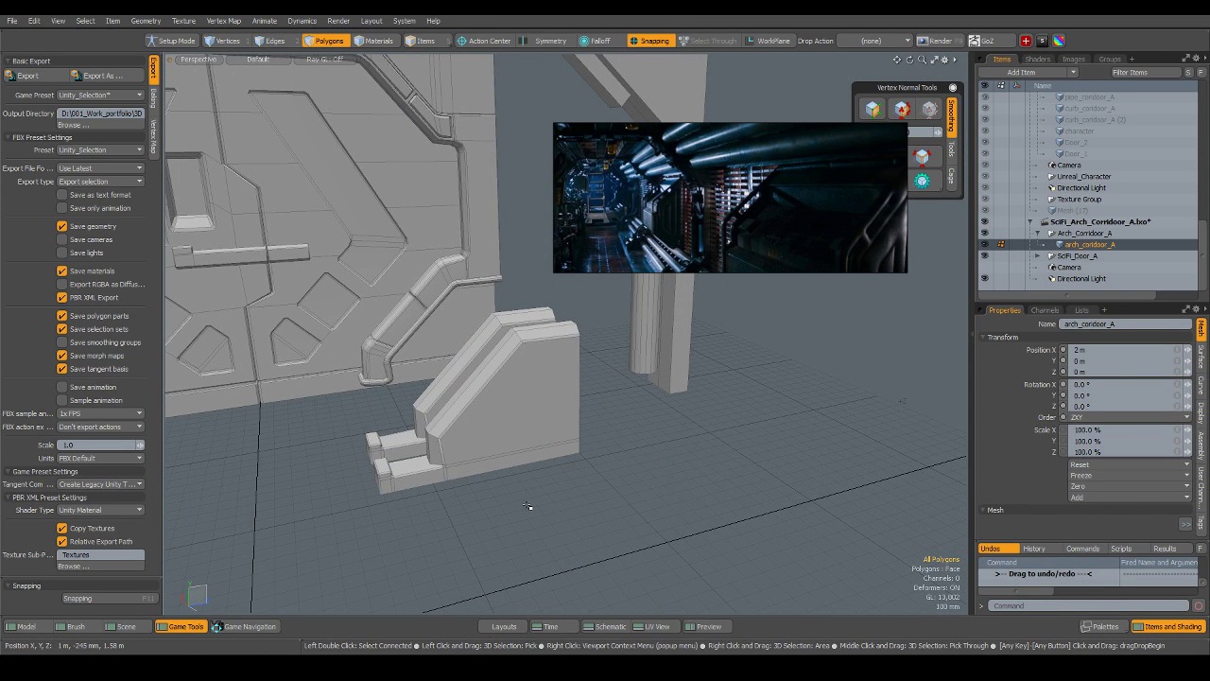
pyautogui.press('n')
pyautogui.hotkey('ctrl', 'v')
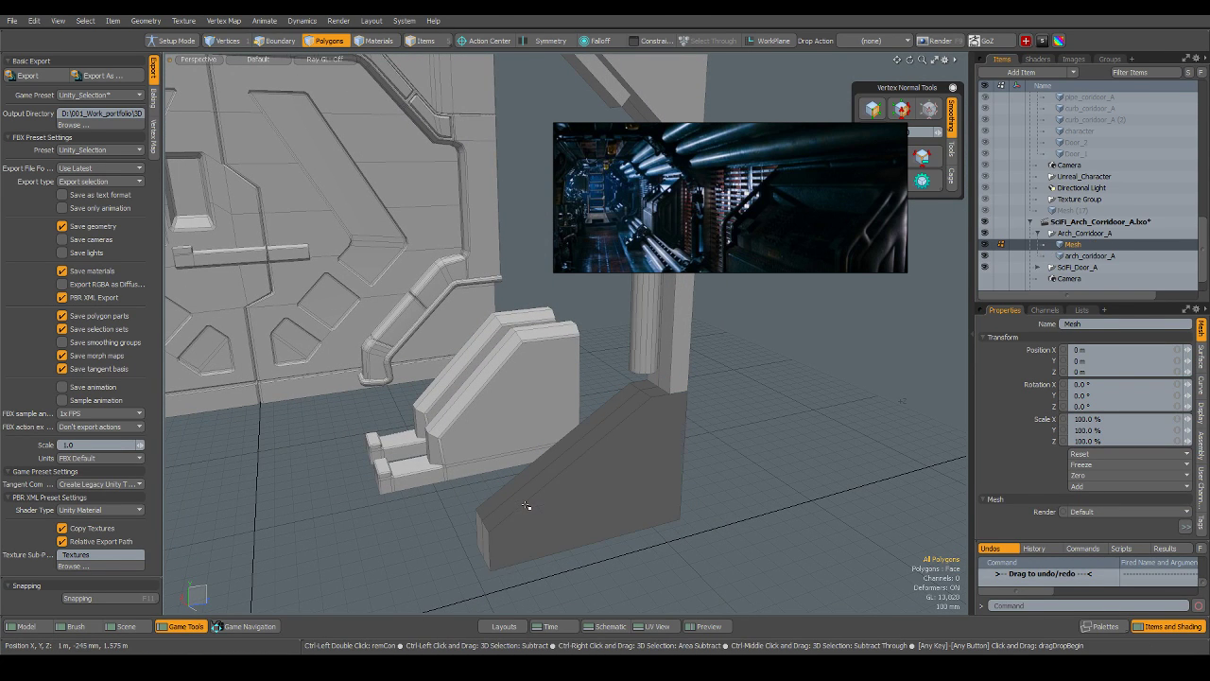
# Isolate the new block mesh together with the door's base pieces, hiding everything else.
pyautogui.press('5')
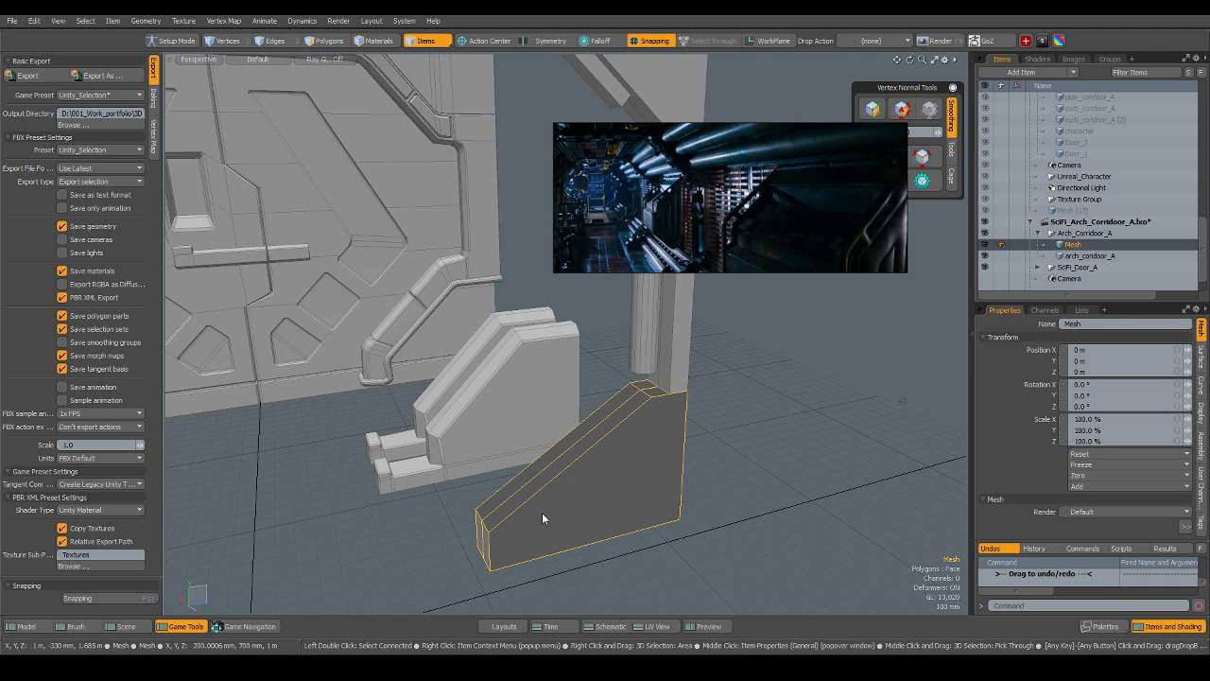
pyautogui.keyDown('shift'); pyautogui.click(507, 432); pyautogui.keyUp('shift')
pyautogui.hotkey('shift', 'h')
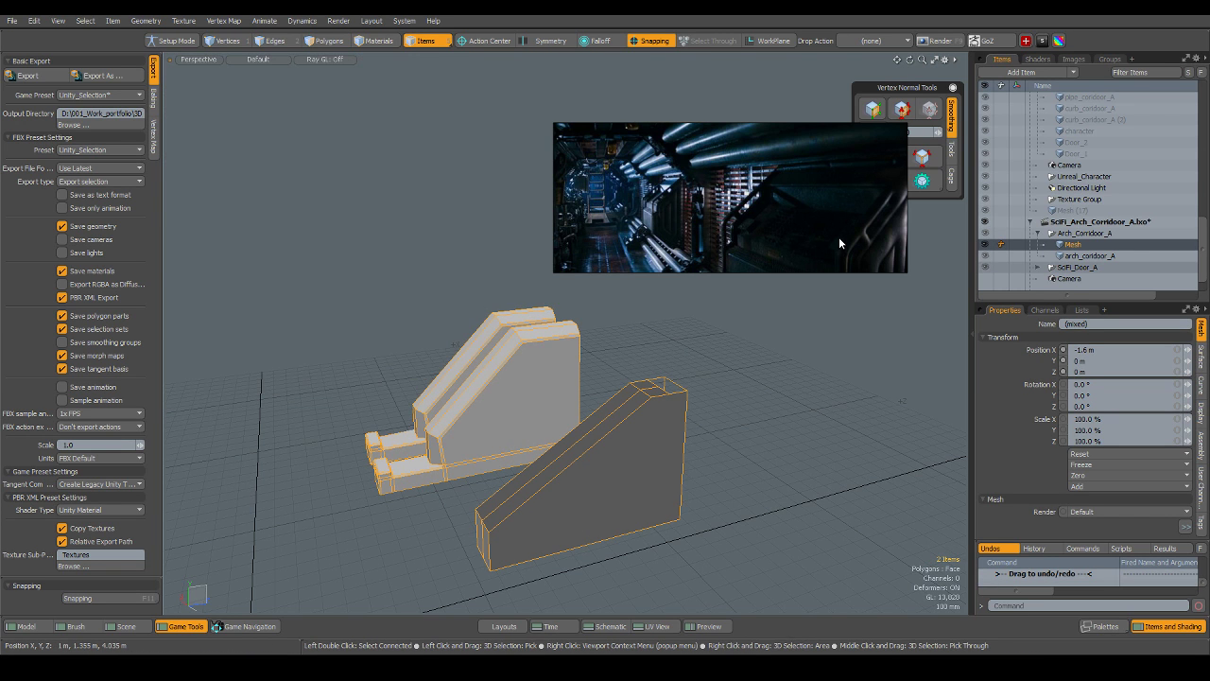
pyautogui.click(757, 433)
pyautogui.keyDown('alt'); pyautogui.moveTo(778, 400); pyautogui.dragTo(373, 433); pyautogui.keyUp('alt')
# Remove the lengthwise middle edge loop from the new block and drag-weld the spare top edge onto the block's back edge.
pyautogui.click(372, 433)
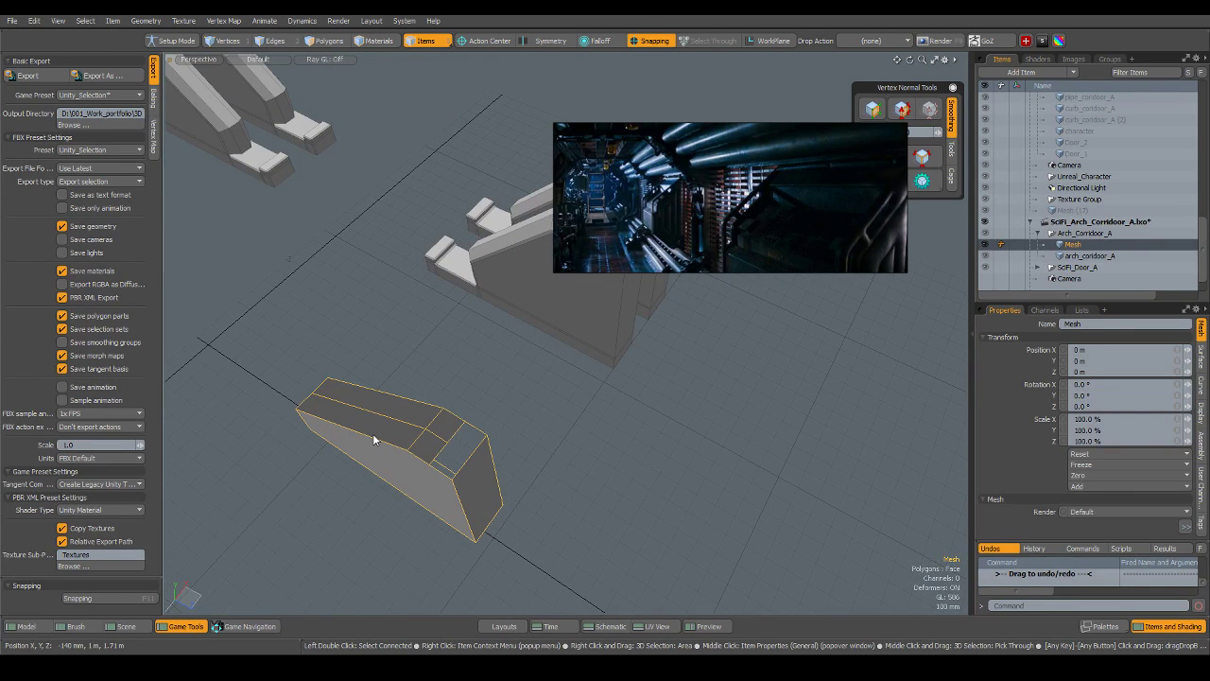
pyautogui.press('2')
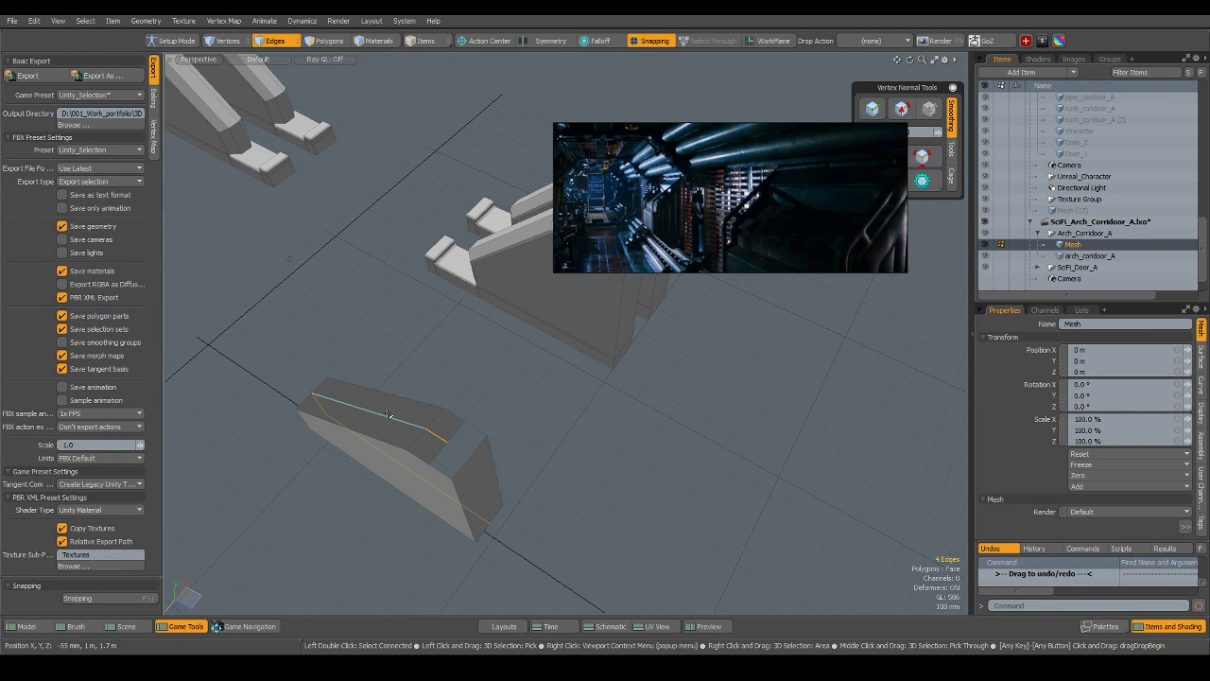
pyautogui.keyDown('alt'); pyautogui.moveTo(498, 503); pyautogui.dragTo(416, 403); pyautogui.keyUp('alt')
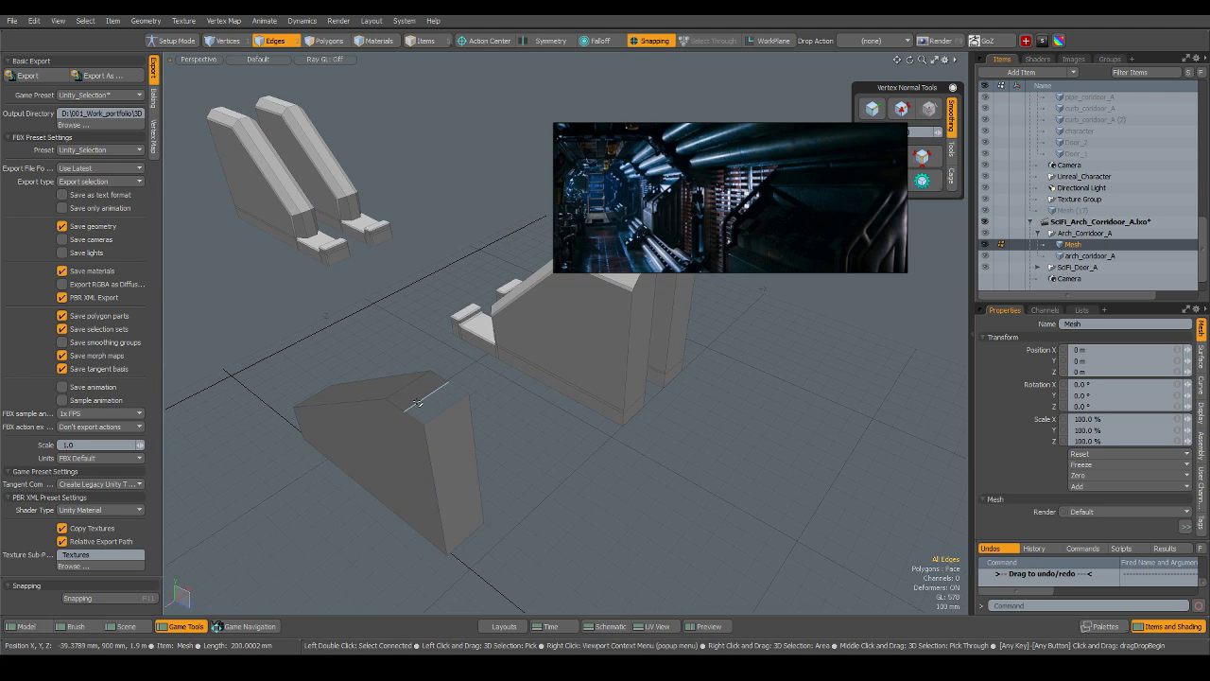
pyautogui.click(416, 403)
pyautogui.rightClick(441, 368)
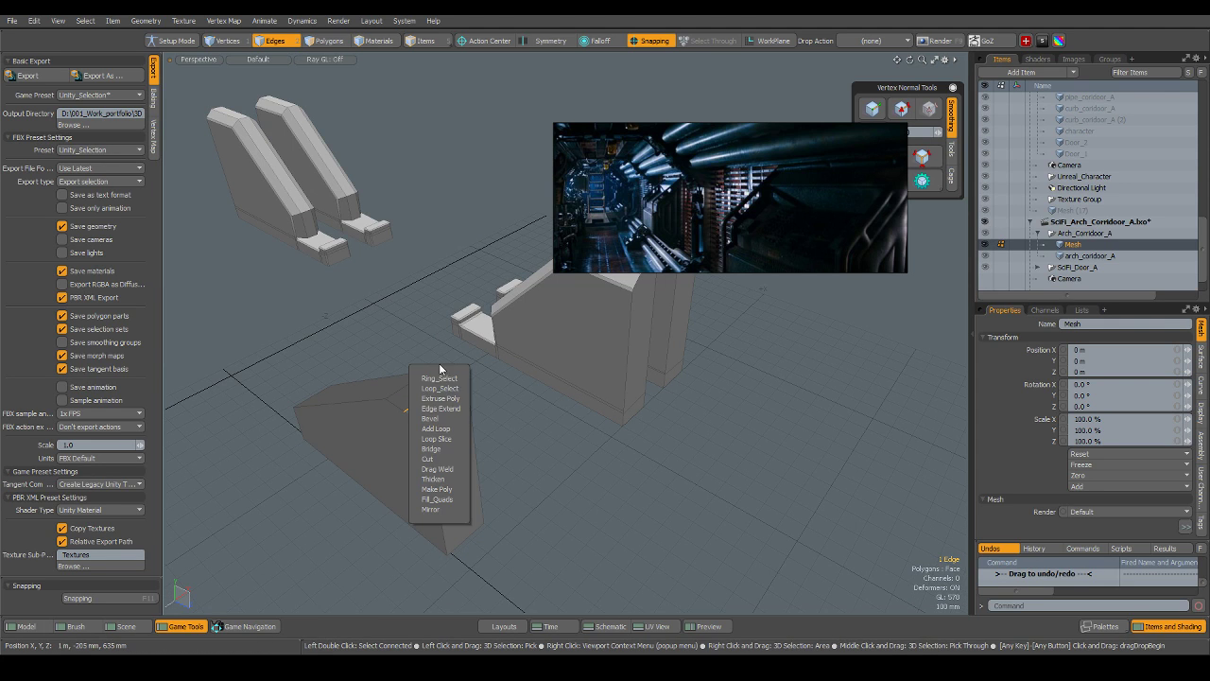
pyautogui.click(448, 471)
pyautogui.moveTo(404, 409); pyautogui.dragTo(425, 424)
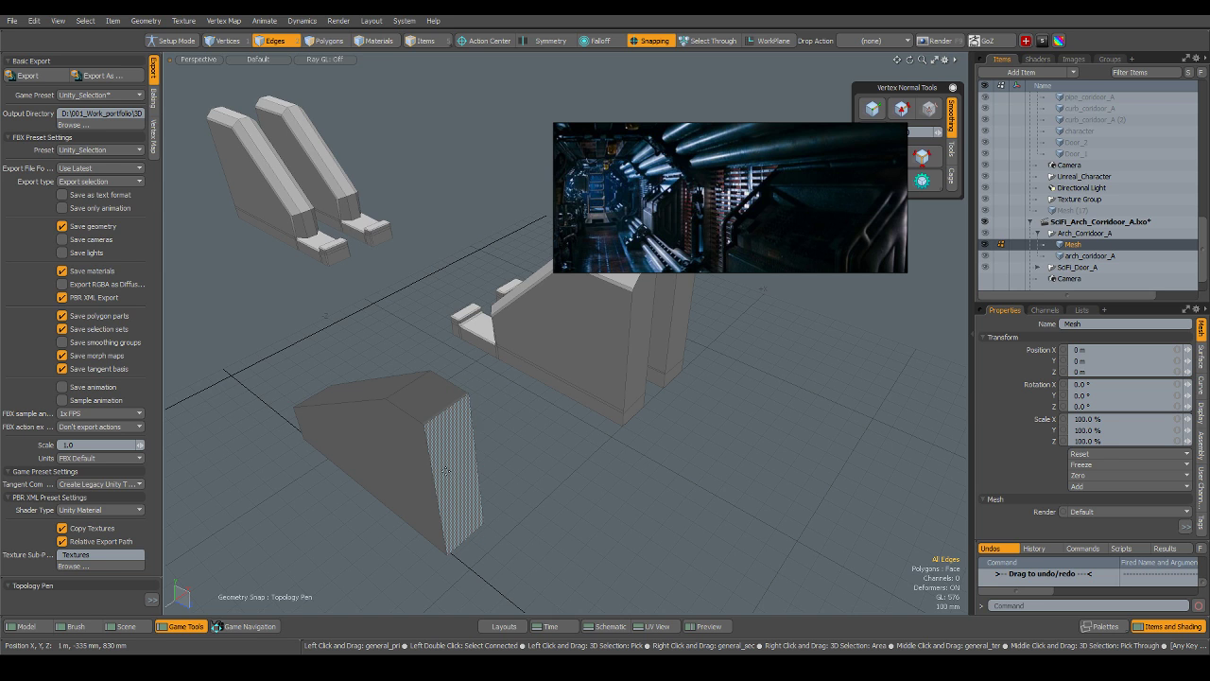
# Move the corridor reference image lower over the viewport and correct the new block's shading with the Vertex Normal Tools.
pyautogui.press('5')
pyautogui.moveTo(887, 421); pyautogui.dragTo(912, 600)
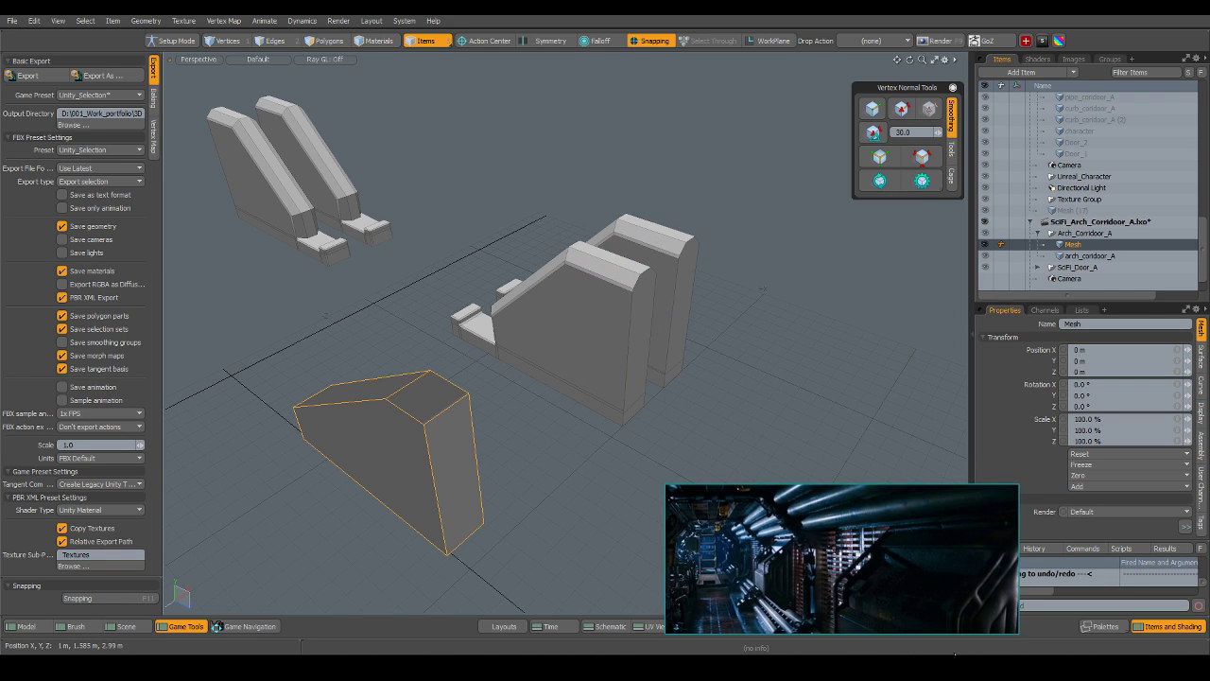
pyautogui.click(872, 135)
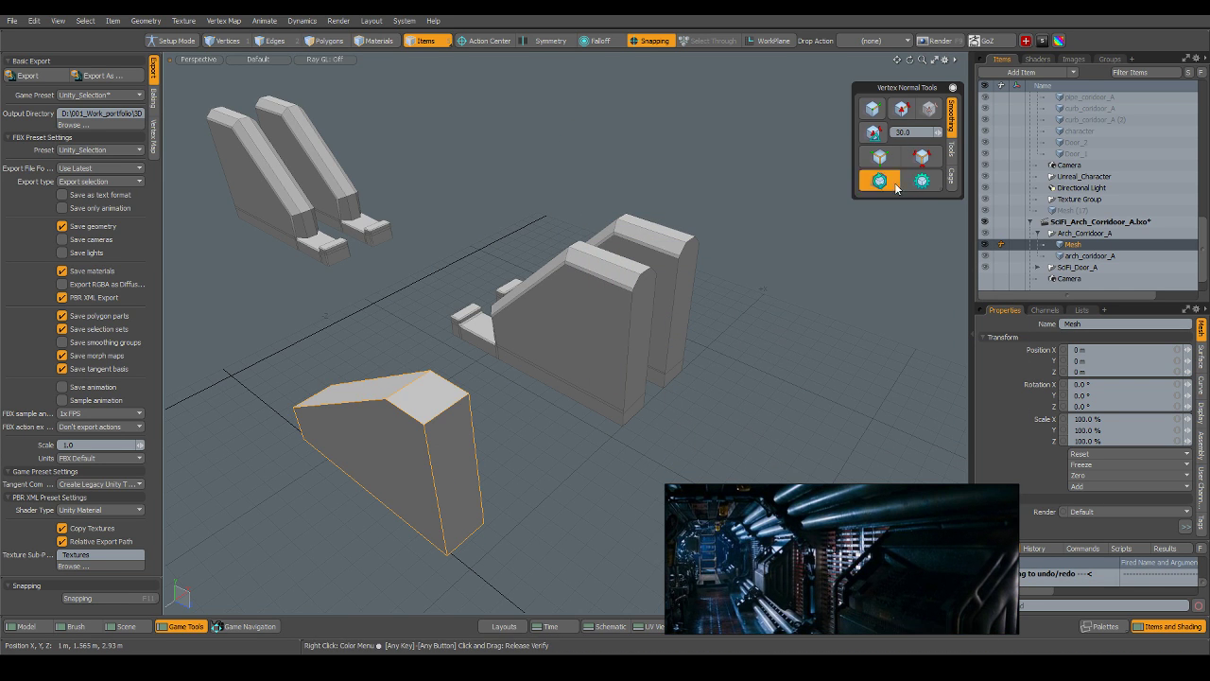
pyautogui.click(739, 348)
pyautogui.keyDown('alt'); pyautogui.moveTo(740, 349); pyautogui.dragTo(534, 387); pyautogui.keyUp('alt')
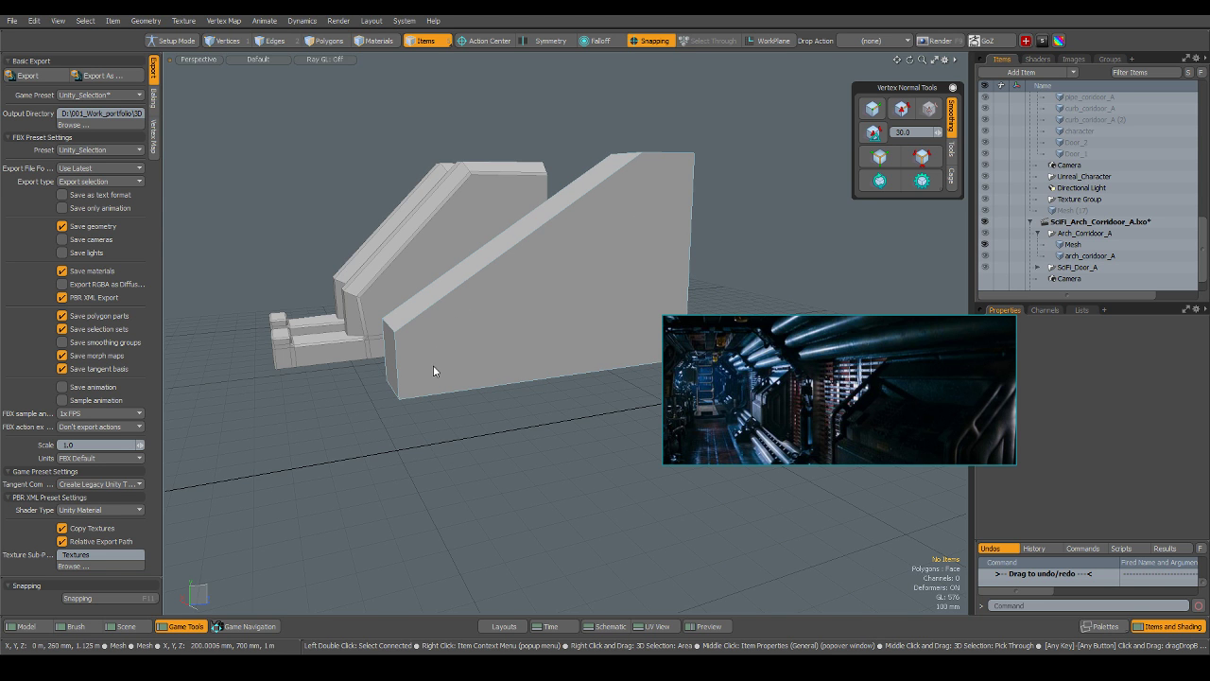
pyautogui.keyDown('alt'); pyautogui.moveTo(433, 371); pyautogui.dragTo(473, 281); pyautogui.keyUp('alt')
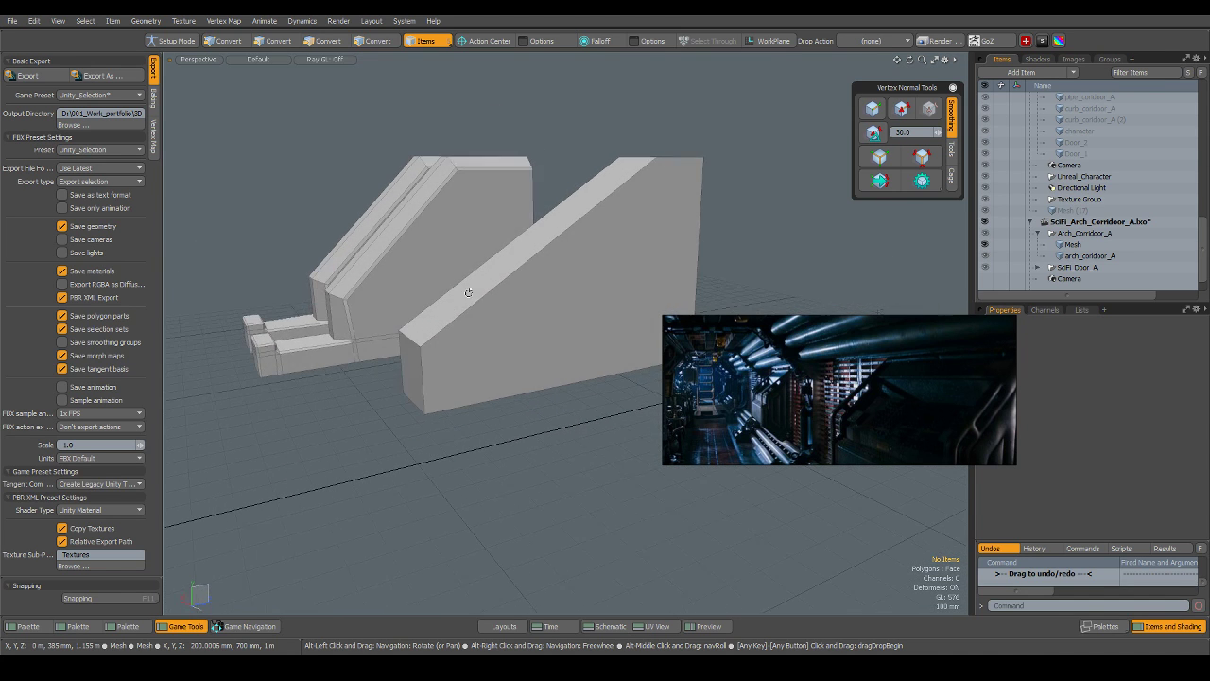
pyautogui.click(577, 266)
pyautogui.keyDown('alt'); pyautogui.moveTo(577, 266); pyautogui.dragTo(567, 279); pyautogui.keyUp('alt')
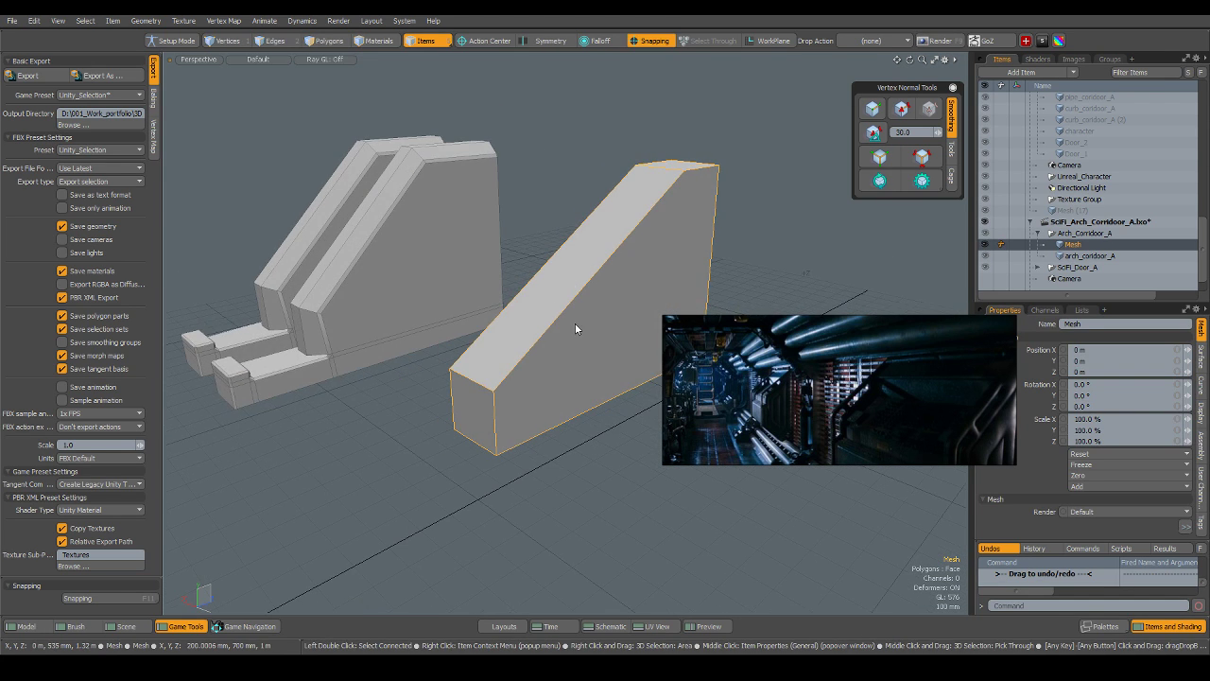
# Select the outline edges of the block, extending the selection to all its hard edges.
pyautogui.press('2')
pyautogui.press('shift')
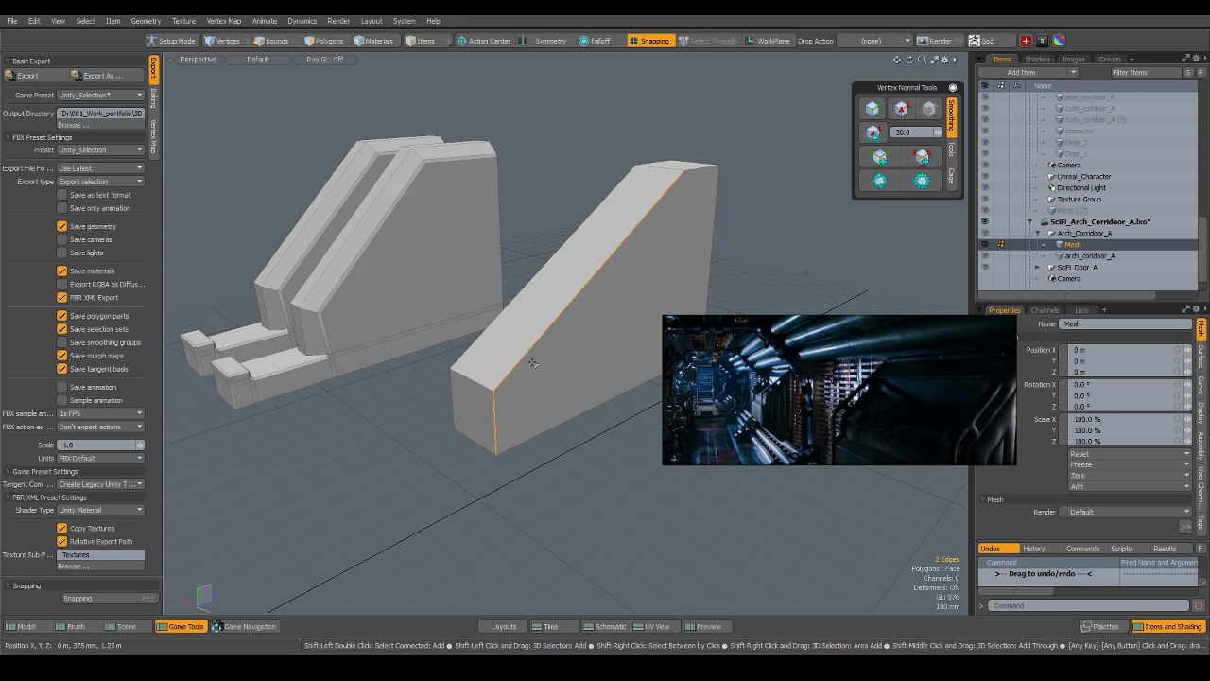
pyautogui.keyDown('alt'); pyautogui.moveTo(534, 362); pyautogui.dragTo(505, 256); pyautogui.keyUp('alt')
pyautogui.keyDown('shift'); pyautogui.click(544, 389); pyautogui.keyUp('shift')
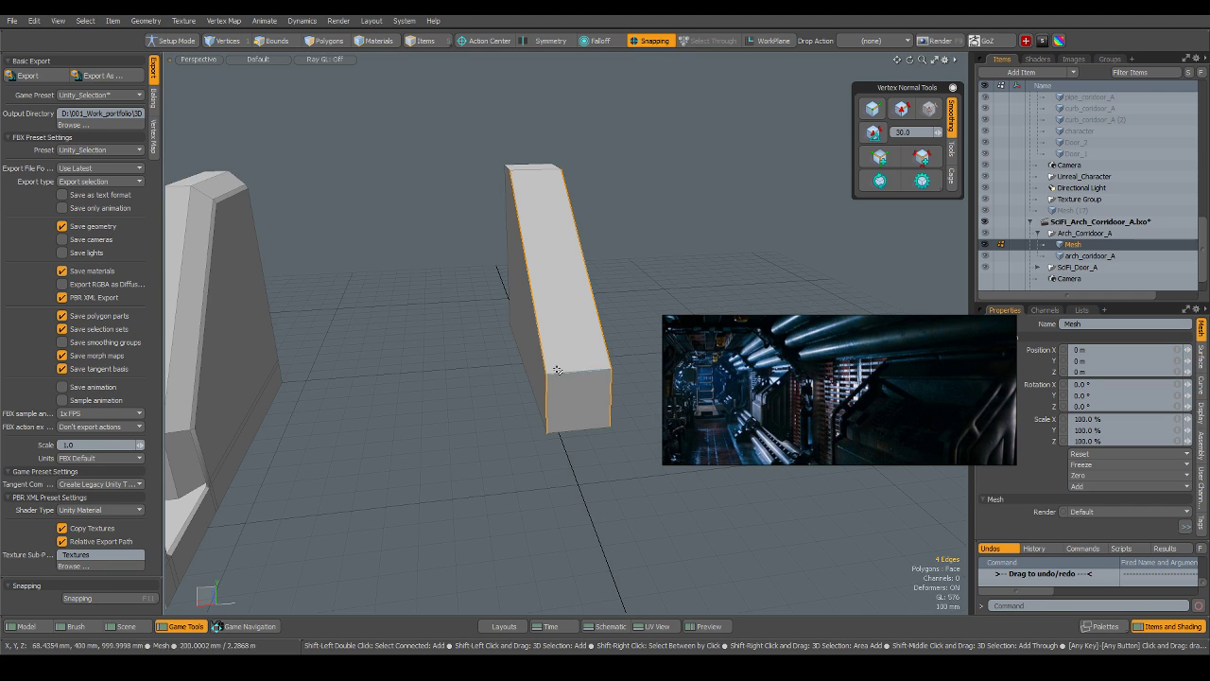
pyautogui.keyDown('shift'); pyautogui.click(557, 369); pyautogui.keyUp('shift')
pyautogui.keyDown('alt'); pyautogui.moveTo(634, 265); pyautogui.dragTo(535, 296); pyautogui.keyUp('alt')
pyautogui.keyDown('shift'); pyautogui.click(535, 296); pyautogui.keyUp('shift')
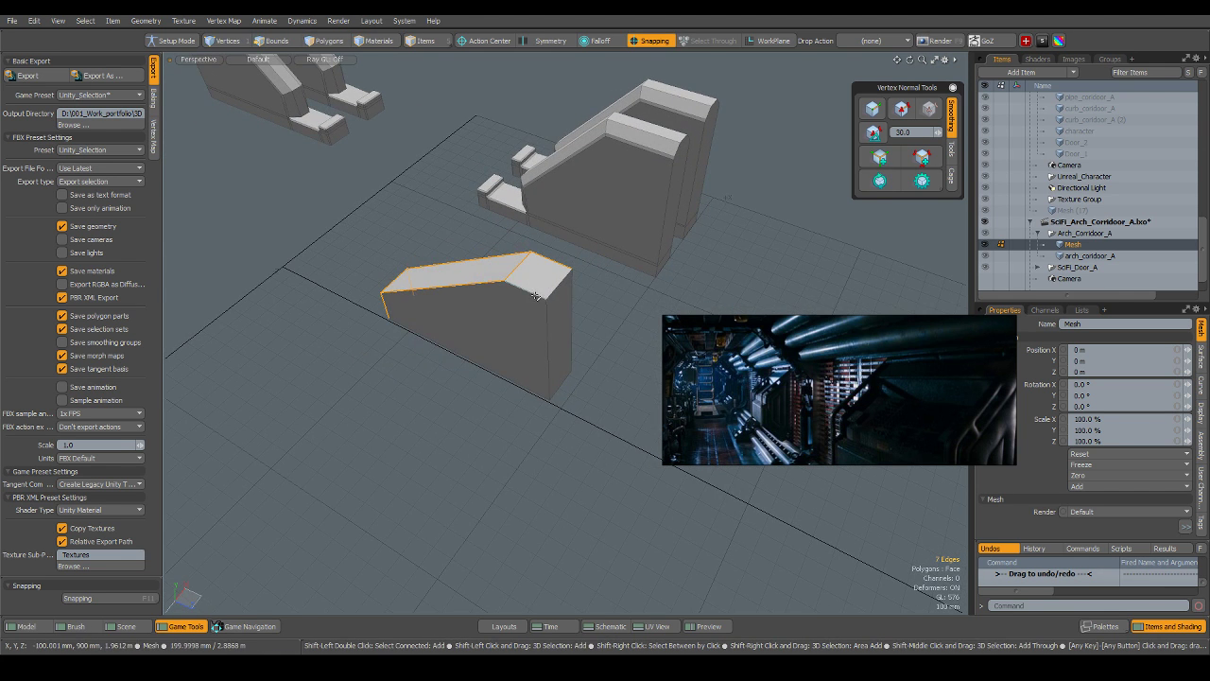
pyautogui.click(925, 155)
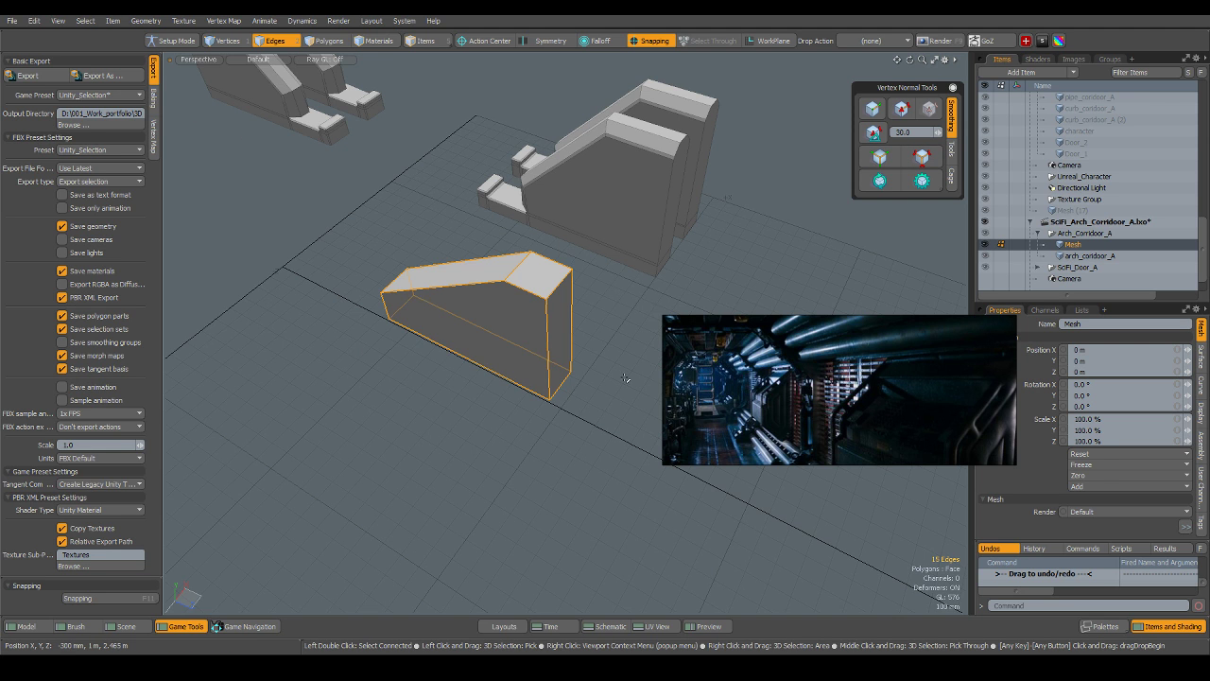
# Delete the hidden bottom and back polygons of the sloped block.
pyautogui.keyDown('alt'); pyautogui.moveTo(501, 455); pyautogui.dragTo(564, 222); pyautogui.keyUp('alt')
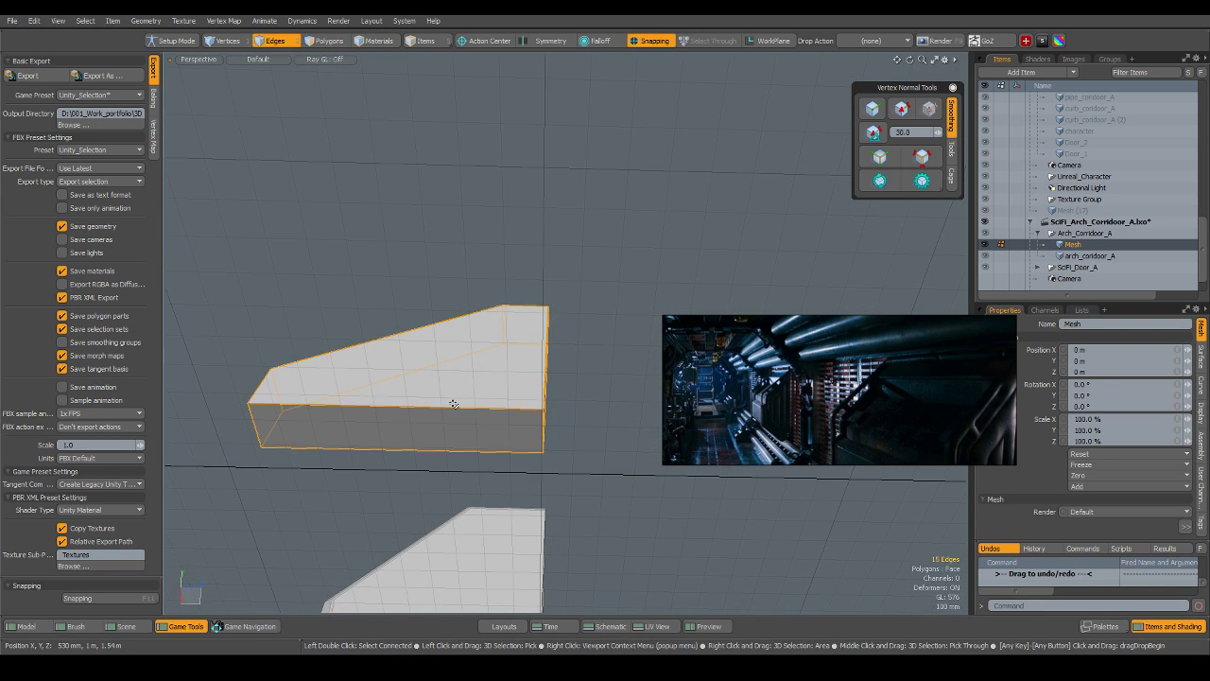
pyautogui.press('3')
pyautogui.click(458, 435)
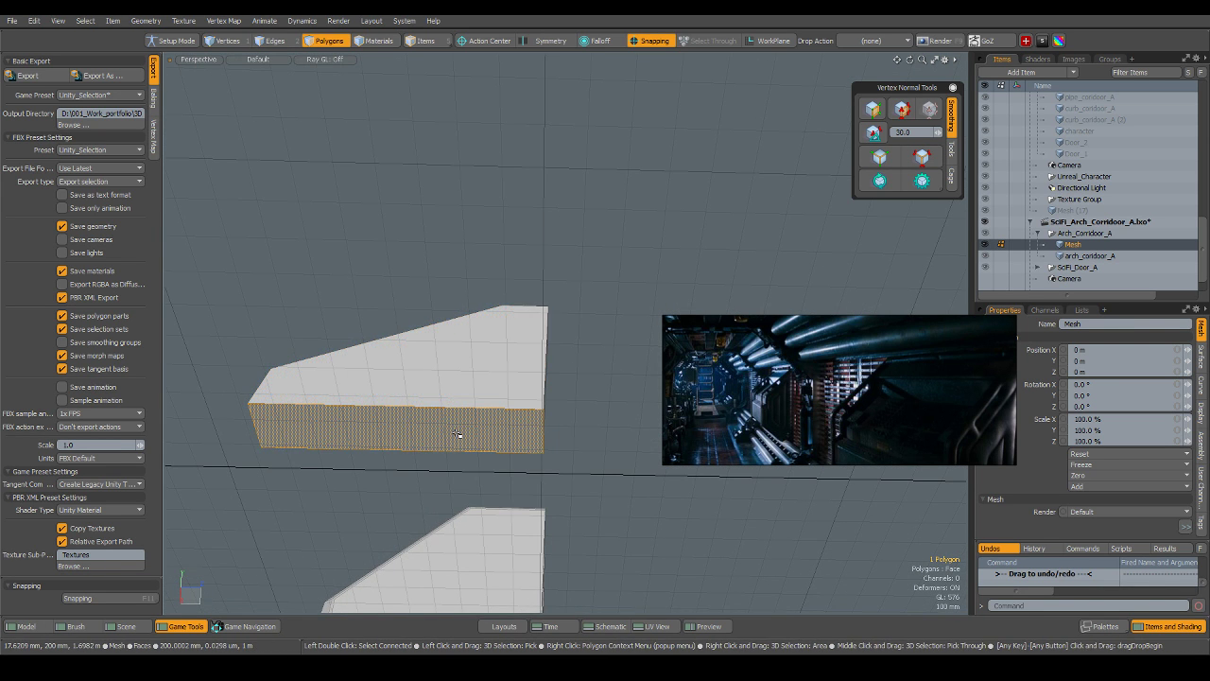
pyautogui.press('Delete')
pyautogui.keyDown('alt'); pyautogui.moveTo(472, 429); pyautogui.dragTo(411, 559); pyautogui.keyUp('alt')
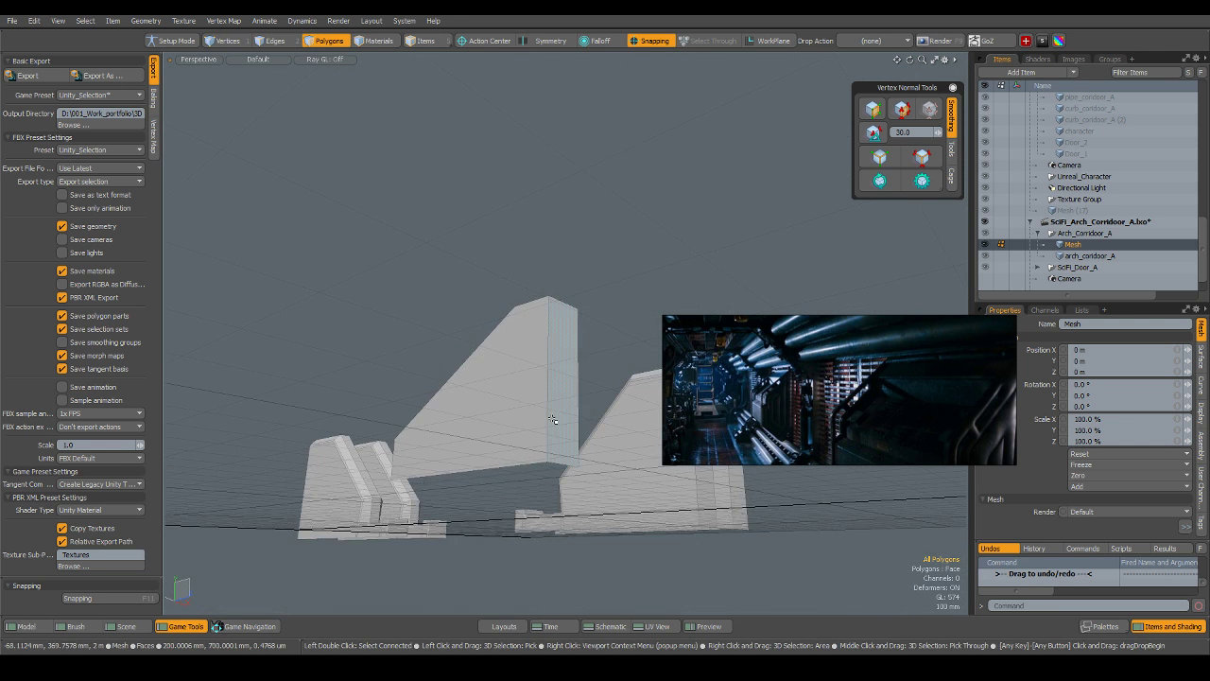
pyautogui.click(564, 414)
pyautogui.press('Delete')
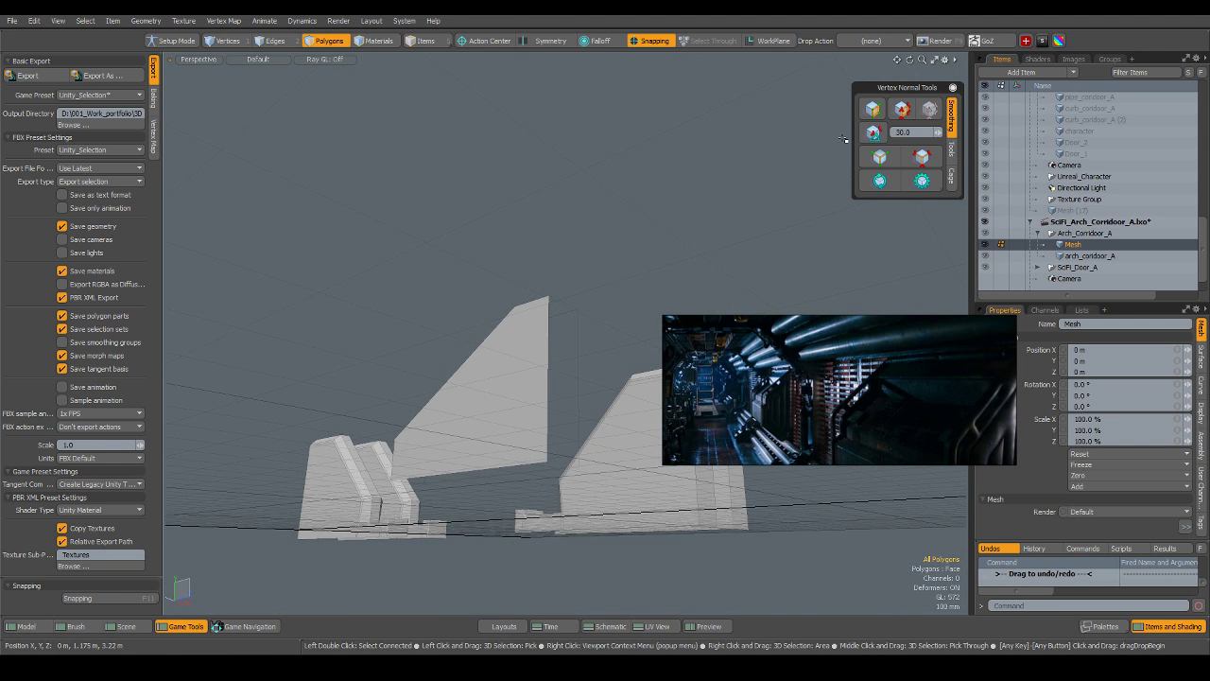
# Bevel the block's hard edges, leaving out the edges around its open back and underside.
pyautogui.click(934, 163)
pyautogui.keyDown('alt'); pyautogui.moveTo(492, 288); pyautogui.dragTo(538, 358); pyautogui.keyUp('alt')
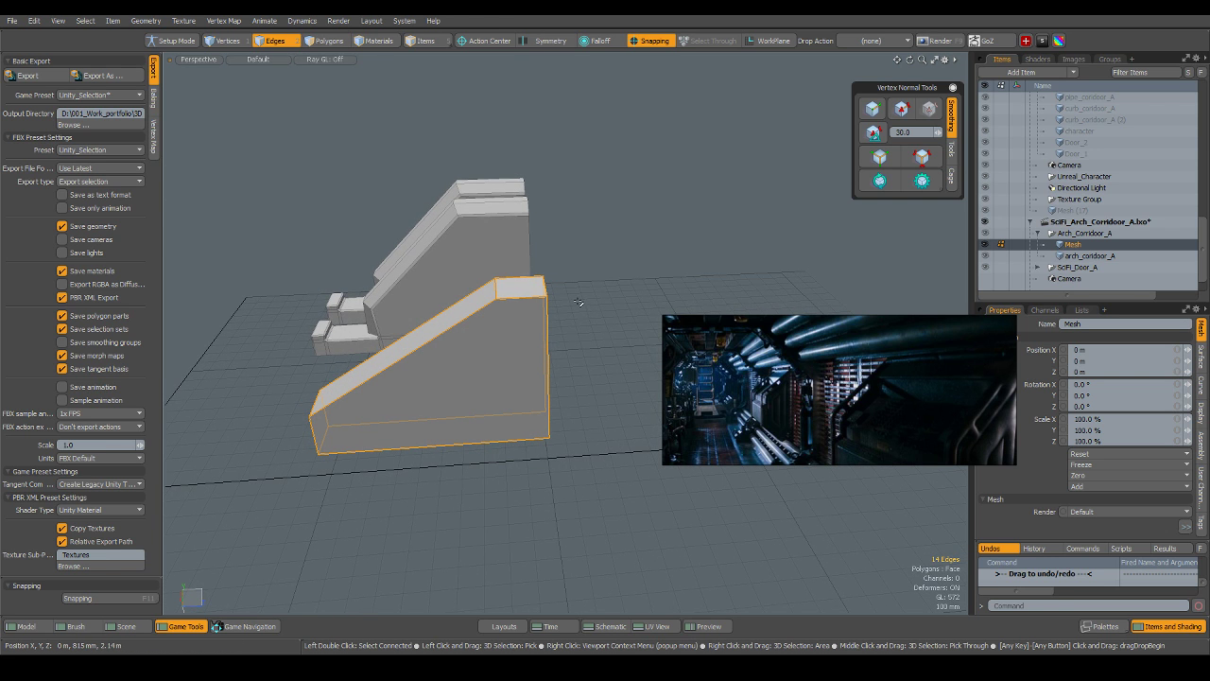
pyautogui.keyDown('alt'); pyautogui.moveTo(579, 303); pyautogui.dragTo(548, 334); pyautogui.keyUp('alt')
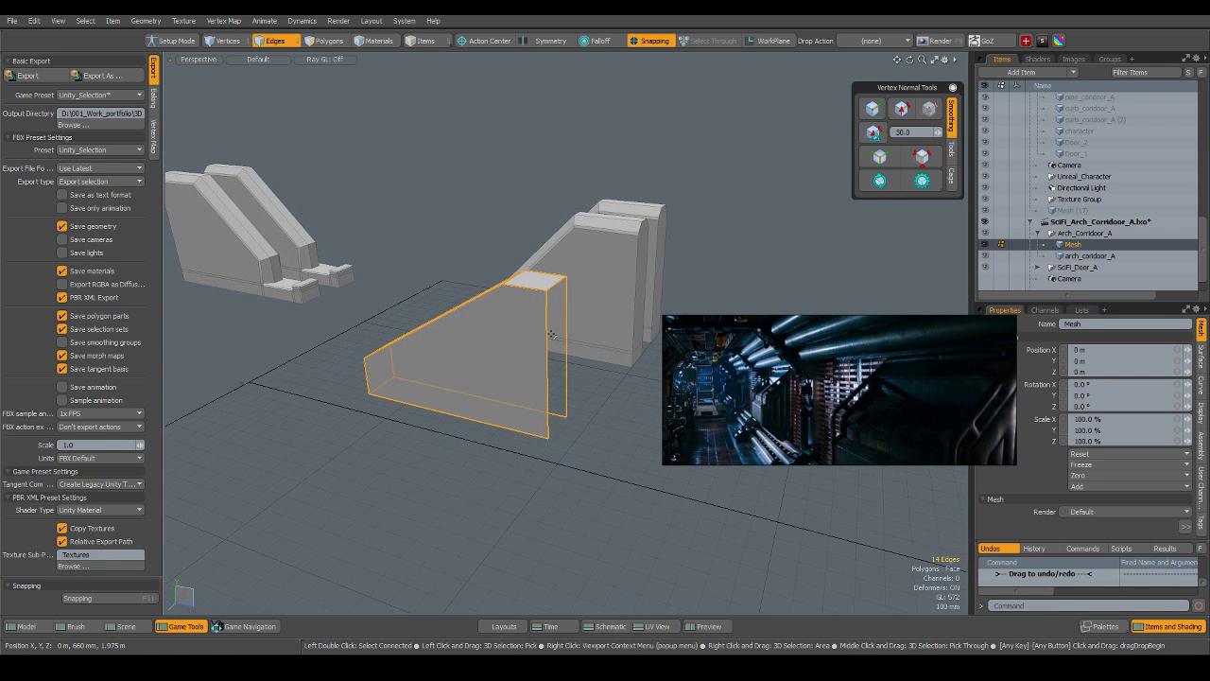
pyautogui.keyDown('ctrl'); pyautogui.click(546, 334); pyautogui.keyUp('ctrl')
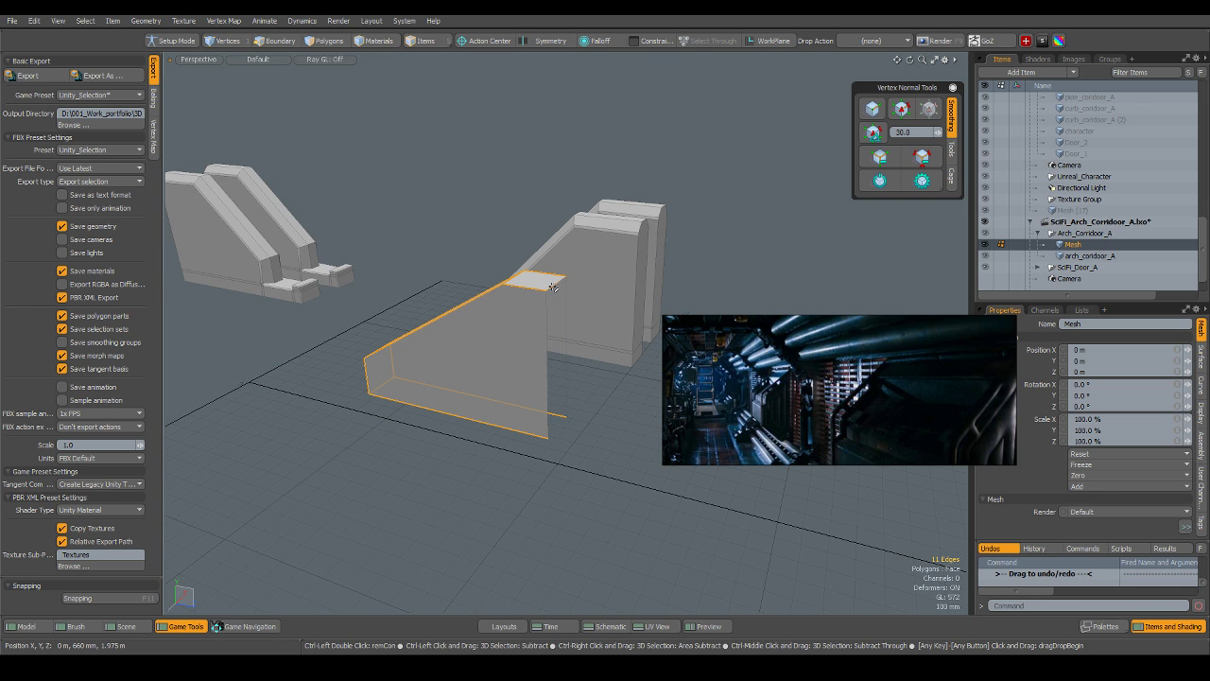
pyautogui.keyDown('alt'); pyautogui.moveTo(554, 289); pyautogui.dragTo(442, 458); pyautogui.keyUp('alt')
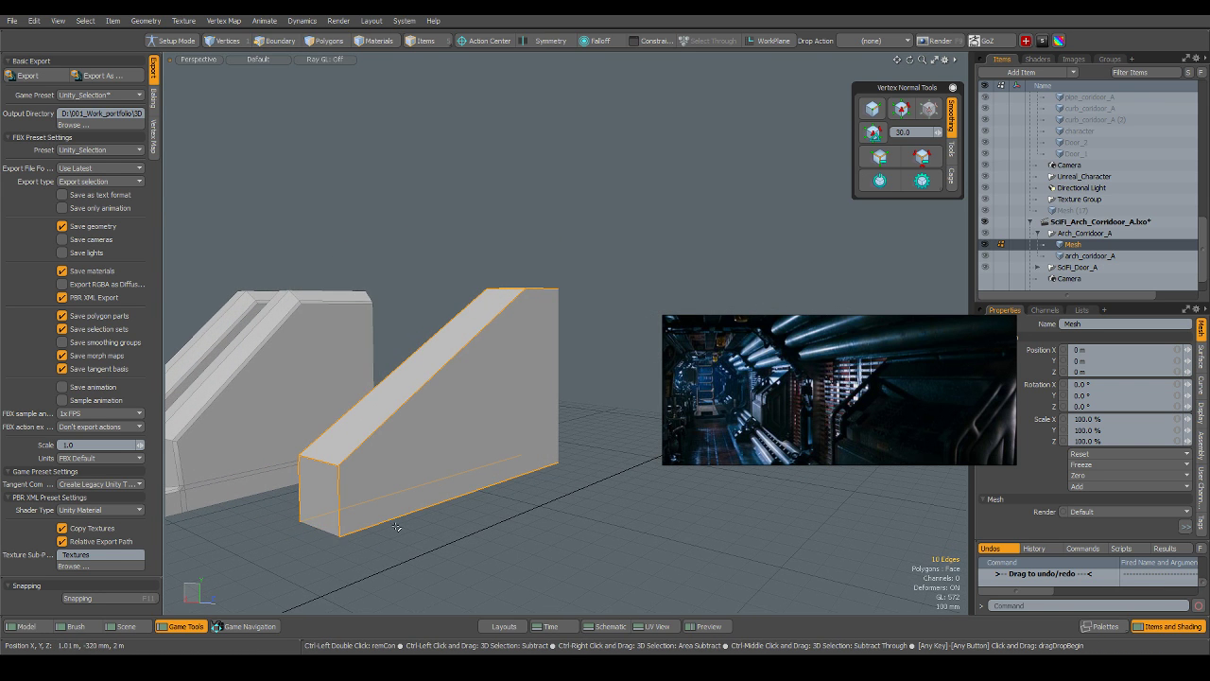
pyautogui.keyDown('alt'); pyautogui.moveTo(408, 500); pyautogui.dragTo(492, 487); pyautogui.keyUp('alt')
pyautogui.keyDown('ctrl'); pyautogui.click(596, 515); pyautogui.keyUp('ctrl')
pyautogui.keyDown('alt'); pyautogui.moveTo(567, 492); pyautogui.dragTo(329, 389); pyautogui.keyUp('alt')
pyautogui.press('b')
pyautogui.moveTo(521, 435); pyautogui.dragTo(528, 449)
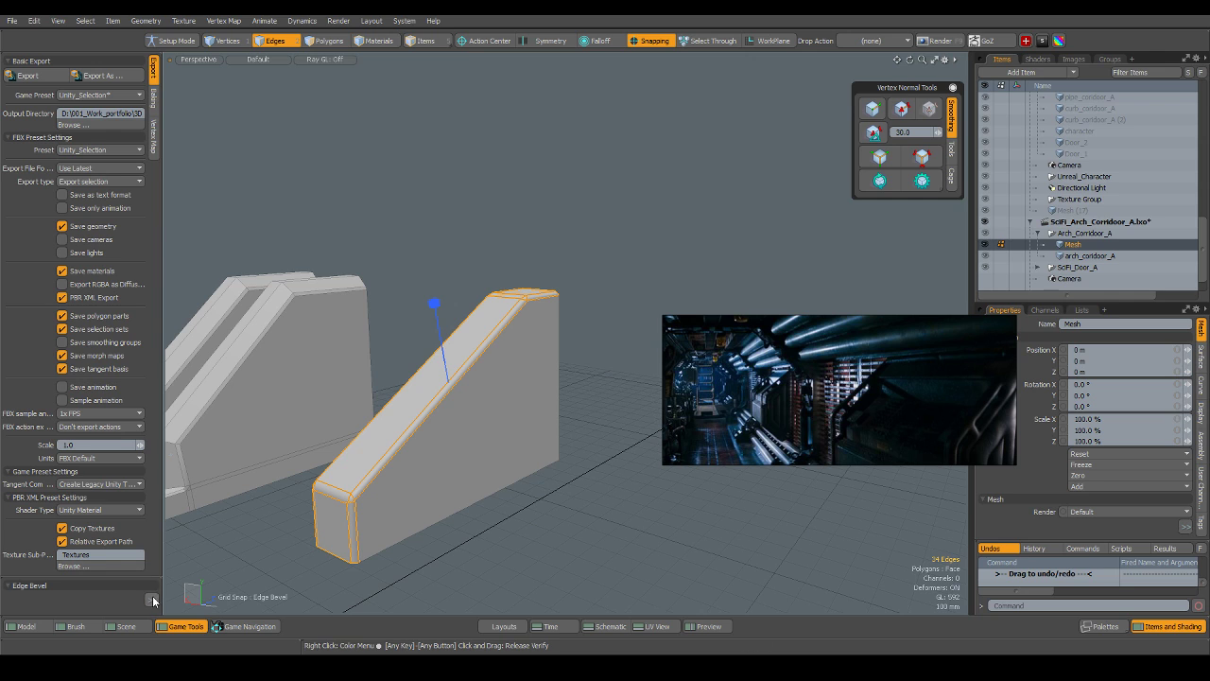
# Set the block's edge bevel to a 10 mm width with round level 0 and finish the bevel.
pyautogui.click(25, 626)
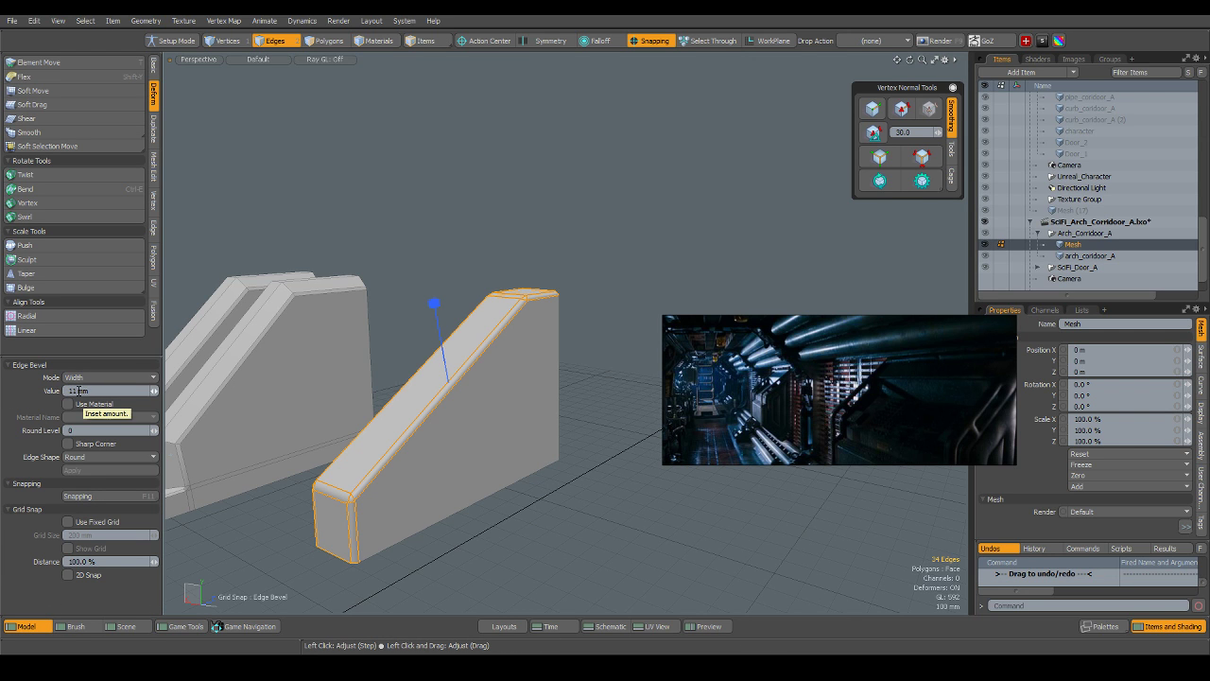
pyautogui.click(79, 391)
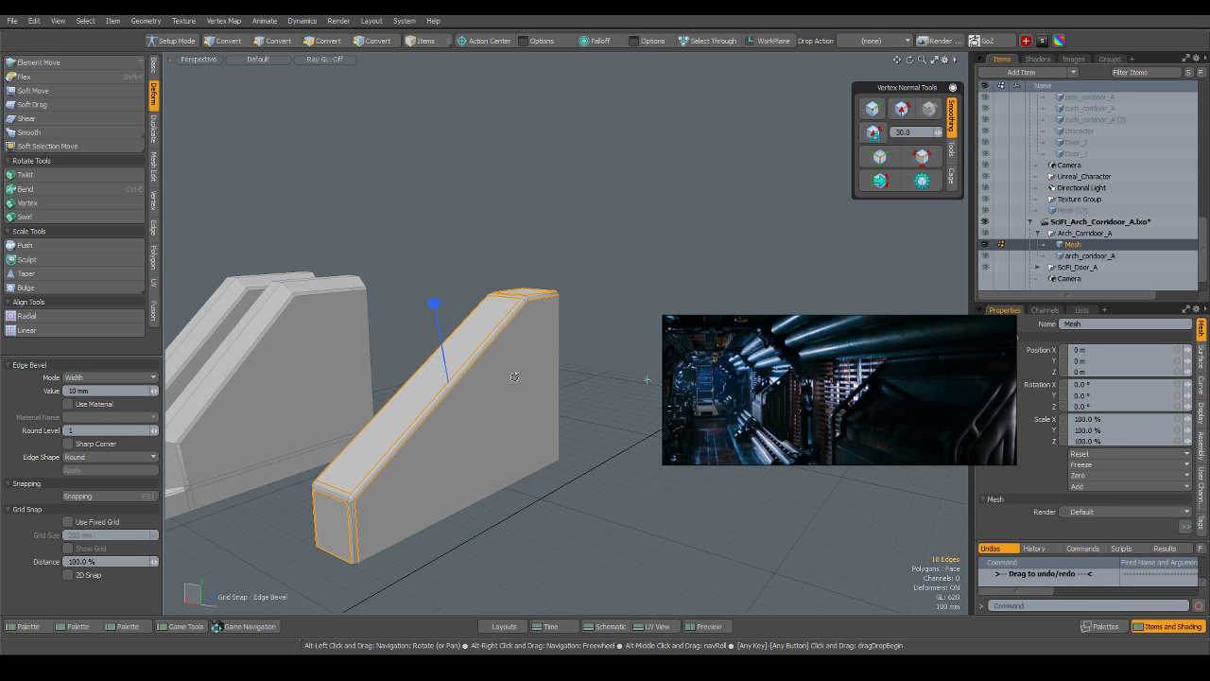
pyautogui.keyDown('alt'); pyautogui.moveTo(513, 376); pyautogui.dragTo(423, 418); pyautogui.keyUp('alt')
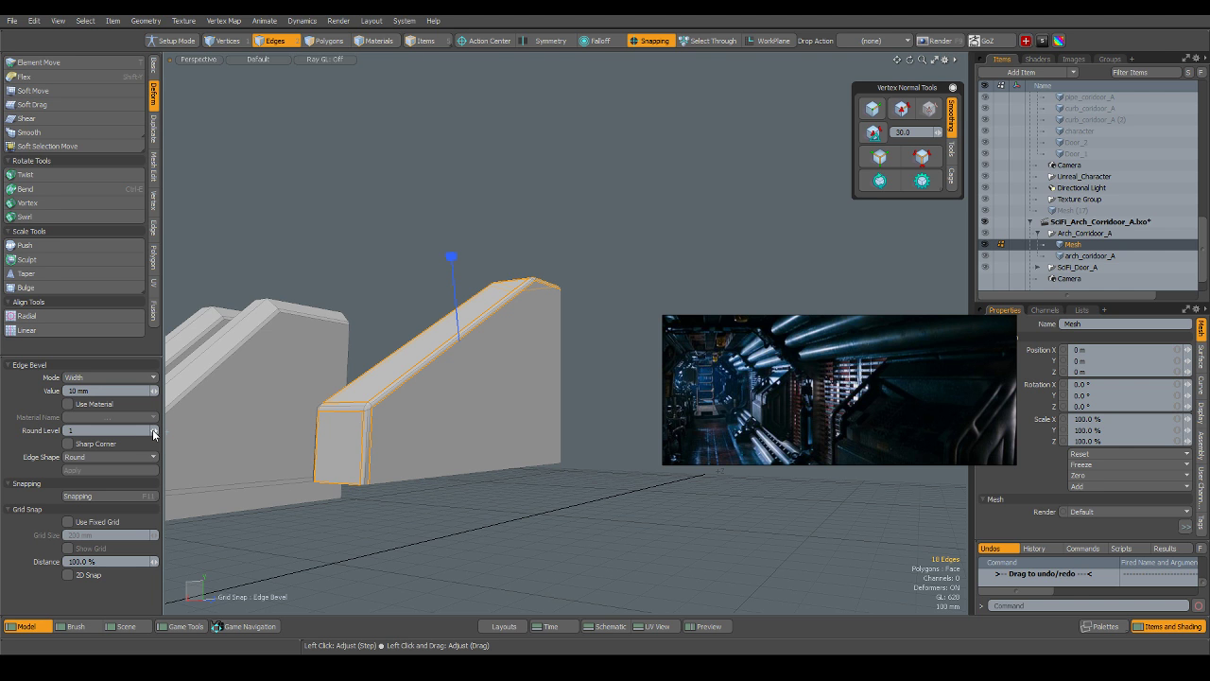
pyautogui.keyDown('alt'); pyautogui.moveTo(468, 395); pyautogui.dragTo(483, 455); pyautogui.keyUp('alt')
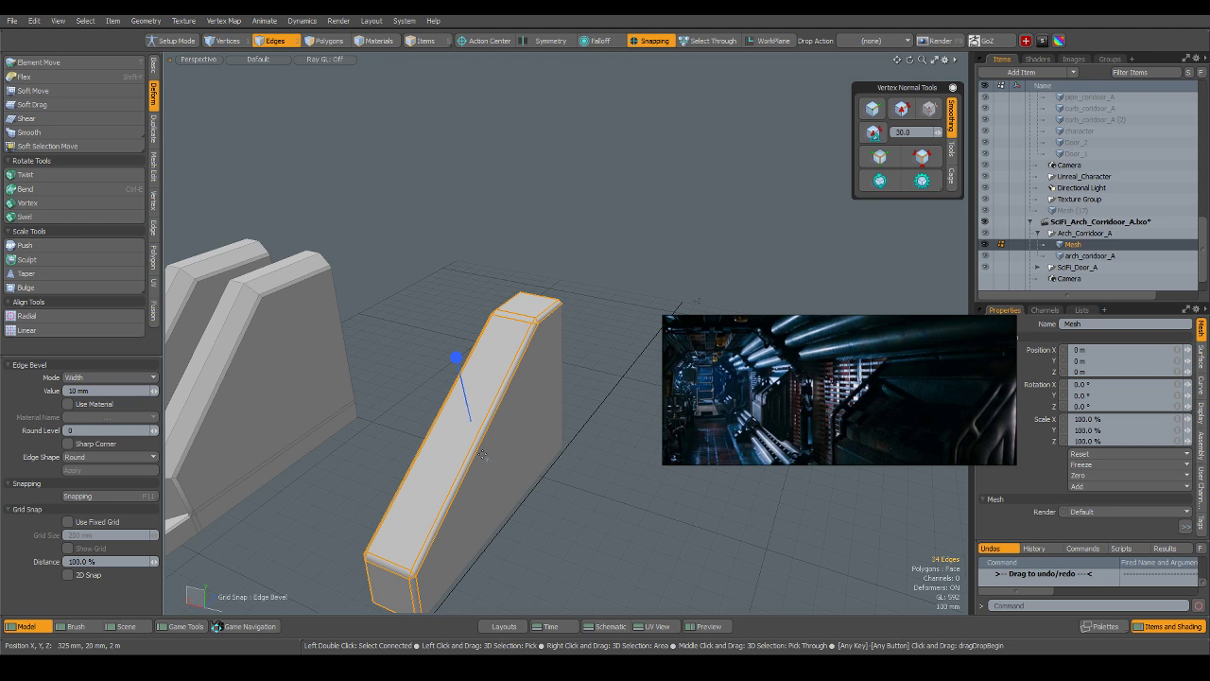
pyautogui.press('5')
pyautogui.click(580, 498)
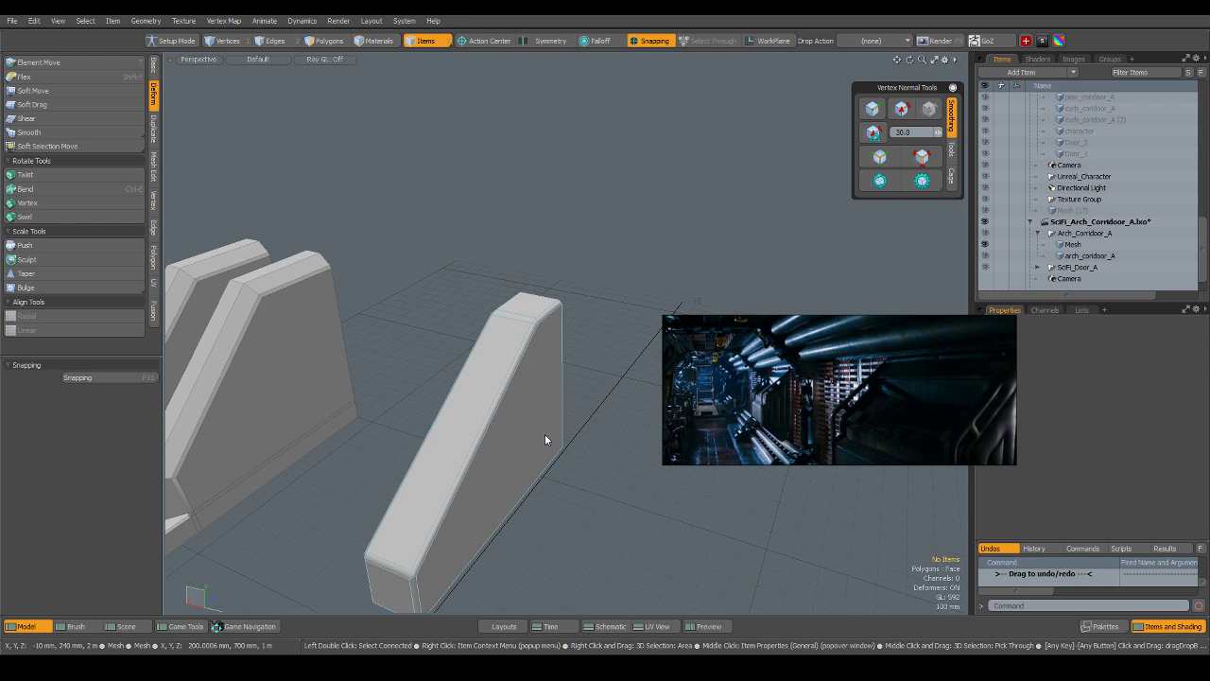
# Bring the hidden scene pieces back and select the arch_corridor_A blockout mesh.
pyautogui.press('u')
pyautogui.keyDown('alt'); pyautogui.moveTo(608, 486); pyautogui.dragTo(535, 292); pyautogui.keyUp('alt')
pyautogui.click(489, 249)
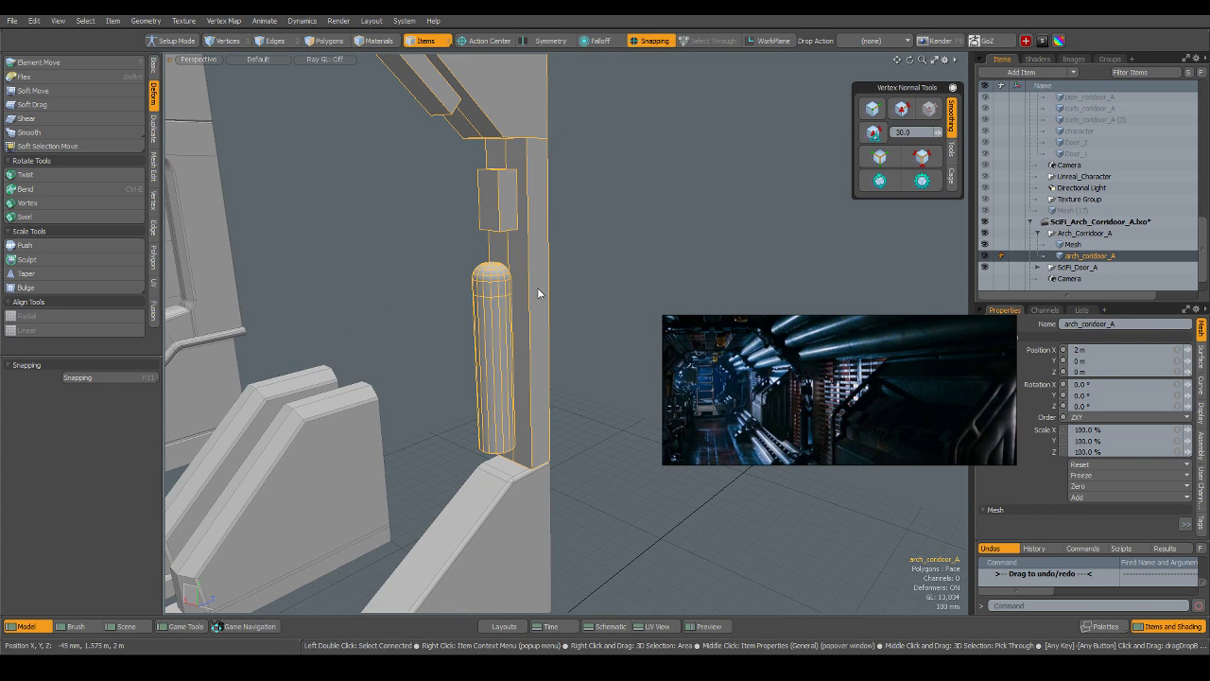
# Select the faces of the tall upright pillar between the sloped base block and the upper arch.
pyautogui.press('3')
pyautogui.doubleClick(538, 285)
pyautogui.keyDown('alt'); pyautogui.moveTo(563, 365); pyautogui.dragTo(605, 470); pyautogui.keyUp('alt')
pyautogui.moveTo(599, 481); pyautogui.dragTo(467, 414, button='right')
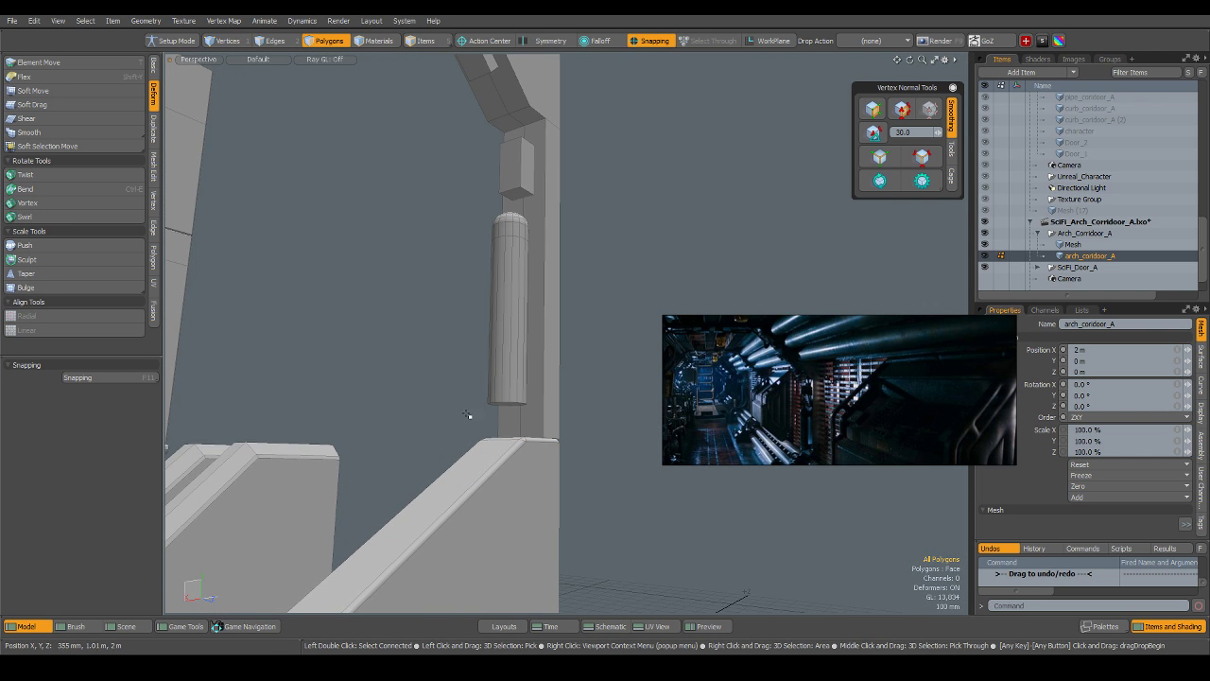
pyautogui.click(535, 425)
pyautogui.keyDown('shift'); pyautogui.click(554, 422); pyautogui.keyUp('shift')
pyautogui.keyDown('alt'); pyautogui.moveTo(554, 421); pyautogui.dragTo(539, 420); pyautogui.keyUp('alt')
pyautogui.moveTo(632, 368)
pyautogui.keyDown('shift'); pyautogui.mouseDown()
pyautogui.moveTo(581, 362)
pyautogui.moveTo(413, 429)
pyautogui.moveTo(440, 376)
pyautogui.moveTo(554, 324)
pyautogui.moveTo(516, 266)
pyautogui.mouseUp(); pyautogui.keyUp('shift')
pyautogui.scroll(-3, 441, 376)
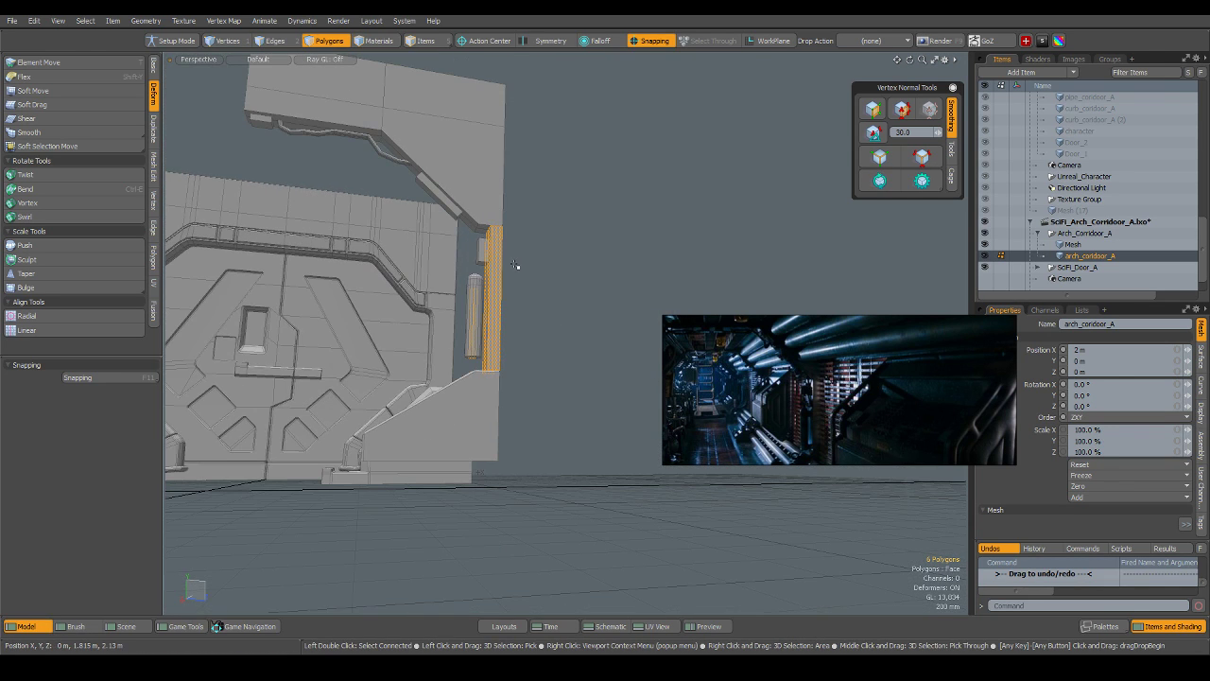
pyautogui.keyDown('alt'); pyautogui.moveTo(541, 333); pyautogui.dragTo(494, 195); pyautogui.keyUp('alt')
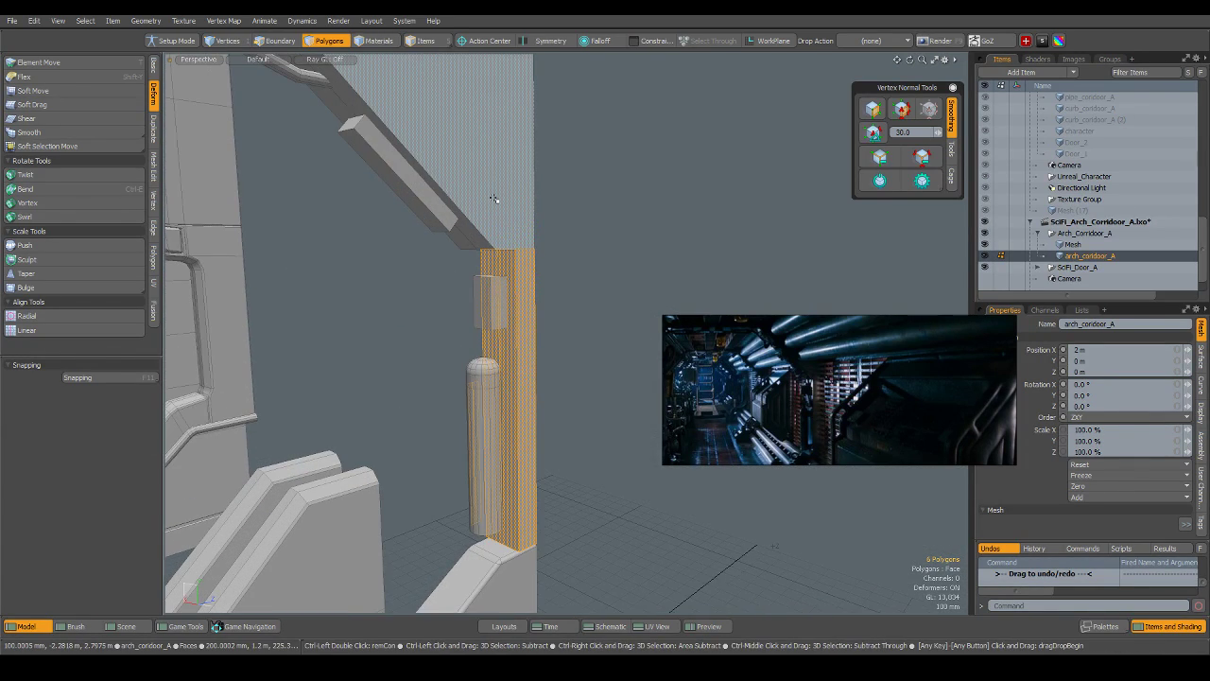
# Cut the selected pillar polygons out of arch_corridor_A and paste them into a new mesh item.
pyautogui.hotkey('ctrl', 'x')
pyautogui.press('n')
pyautogui.hotkey('ctrl', 'v')
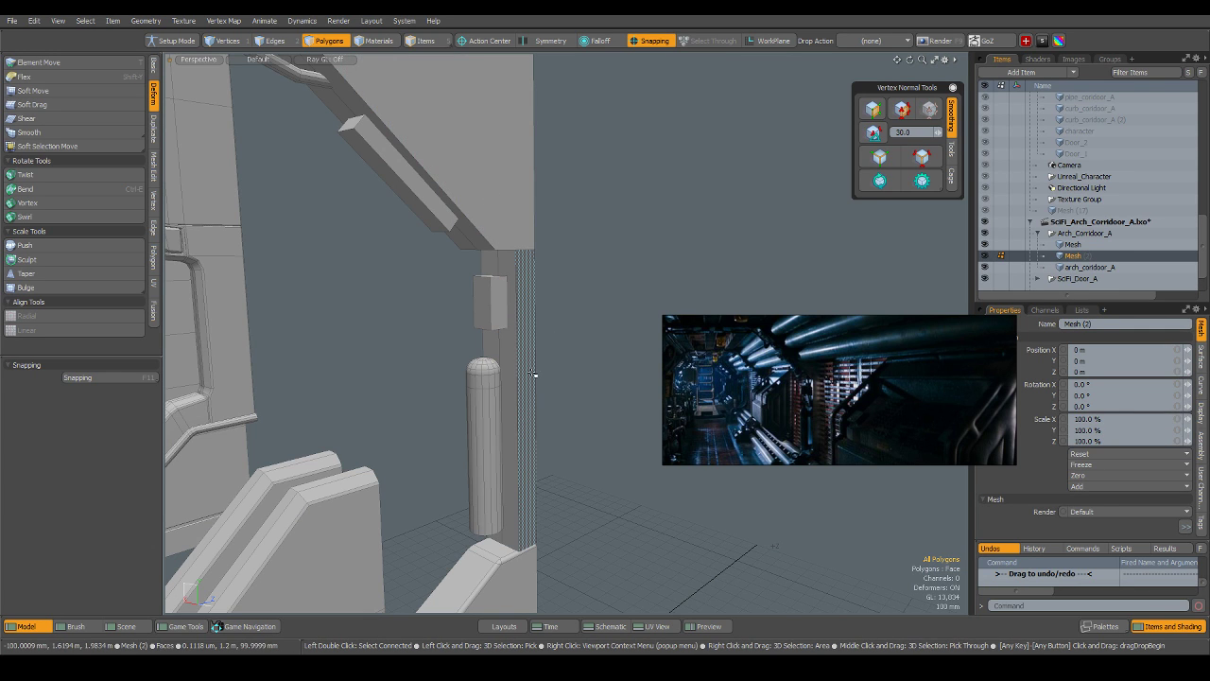
# Apply vertex-normal smoothing with the 30.0 angle to the new pillar mesh.
pyautogui.press('5')
pyautogui.click(876, 138)
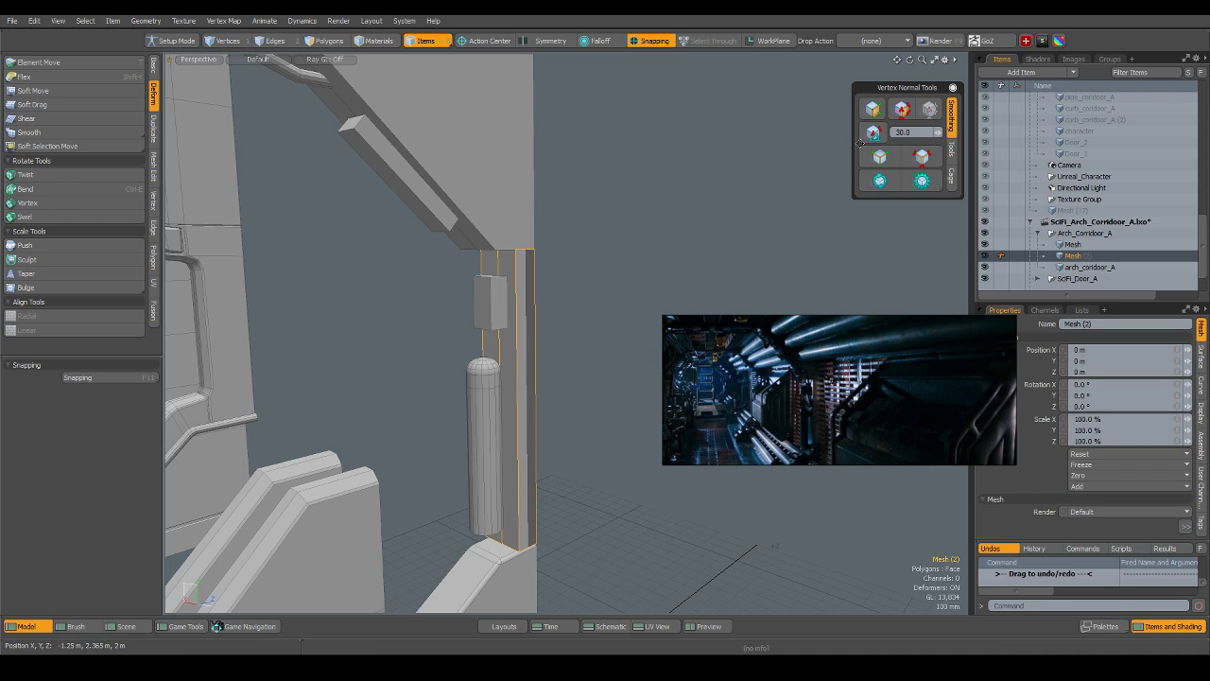
pyautogui.click(610, 299)
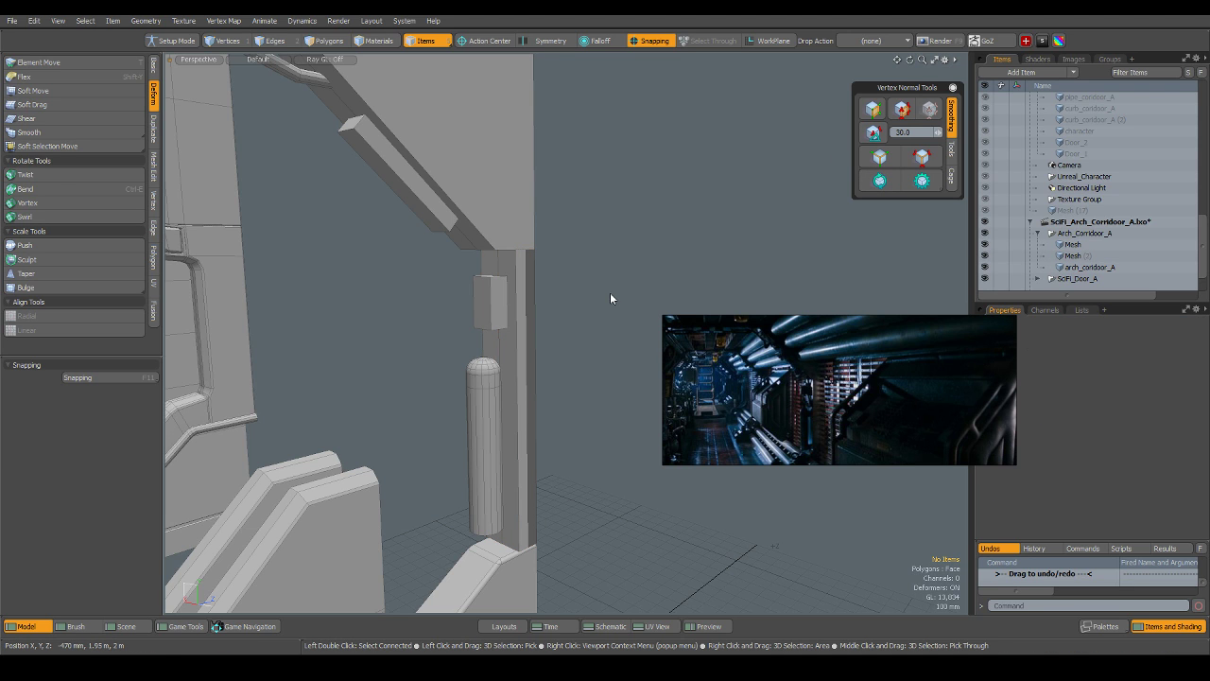
pyautogui.click(513, 305)
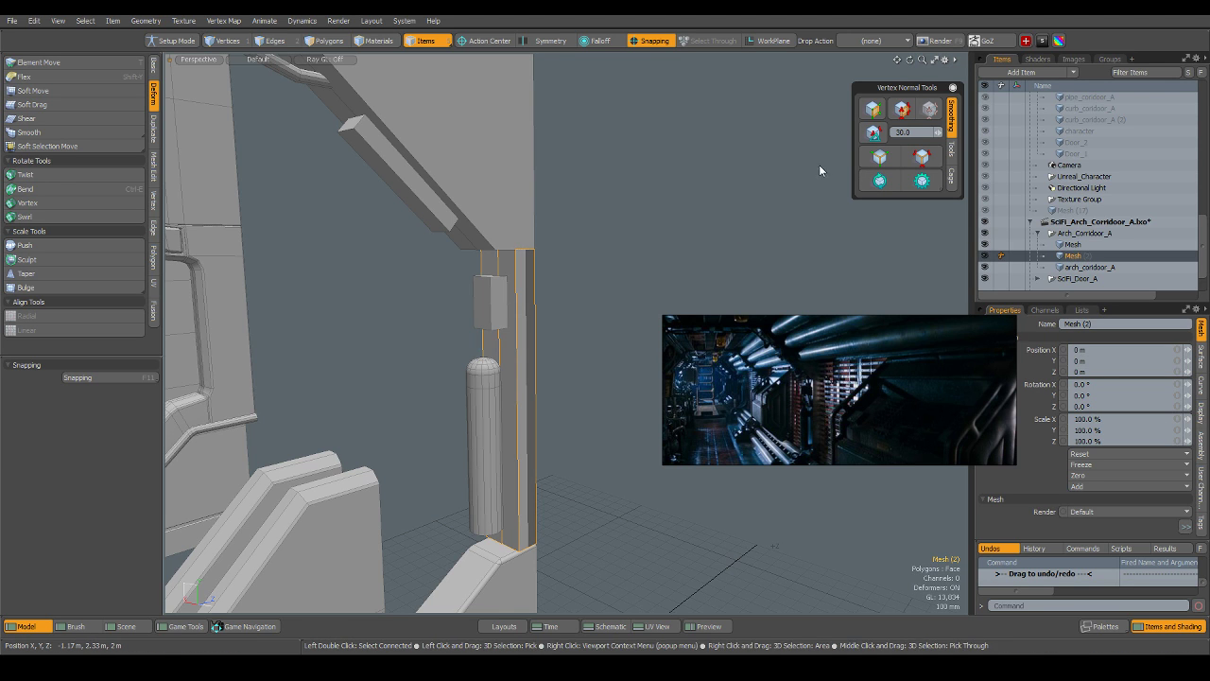
pyautogui.click(607, 282)
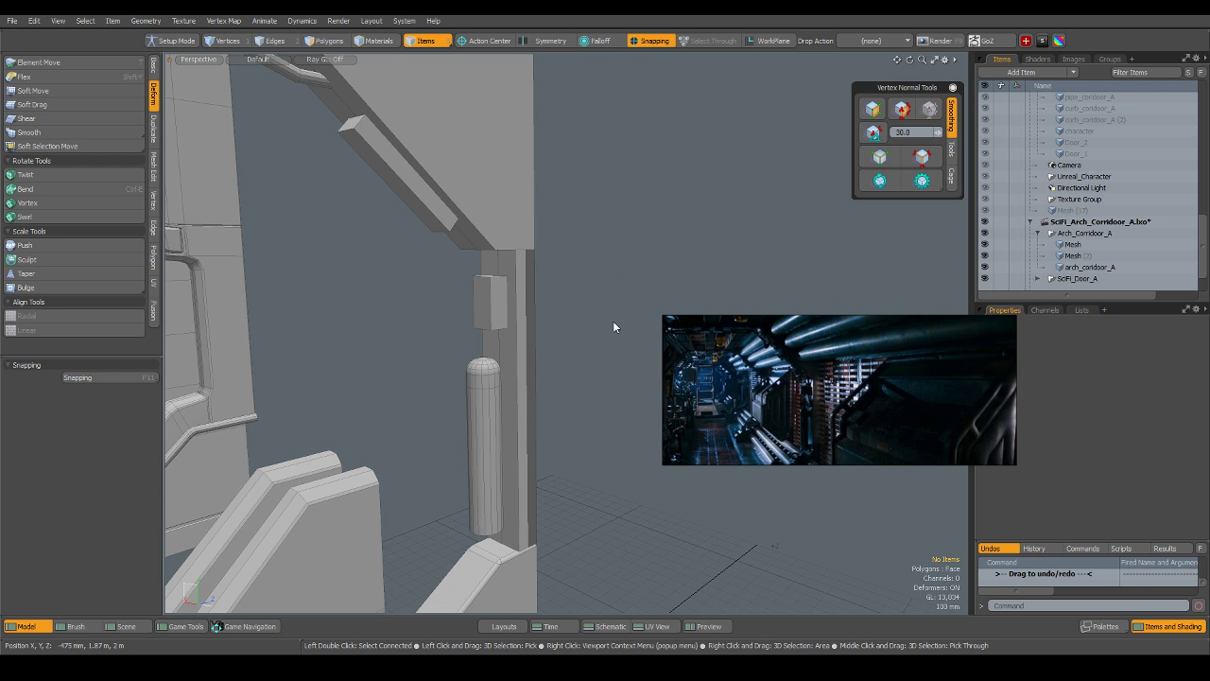
# Check which mesh the pillar's outer side face belongs to by selecting it in the arch blockout.
pyautogui.keyDown('alt'); pyautogui.moveTo(608, 378); pyautogui.dragTo(539, 359); pyautogui.keyUp('alt')
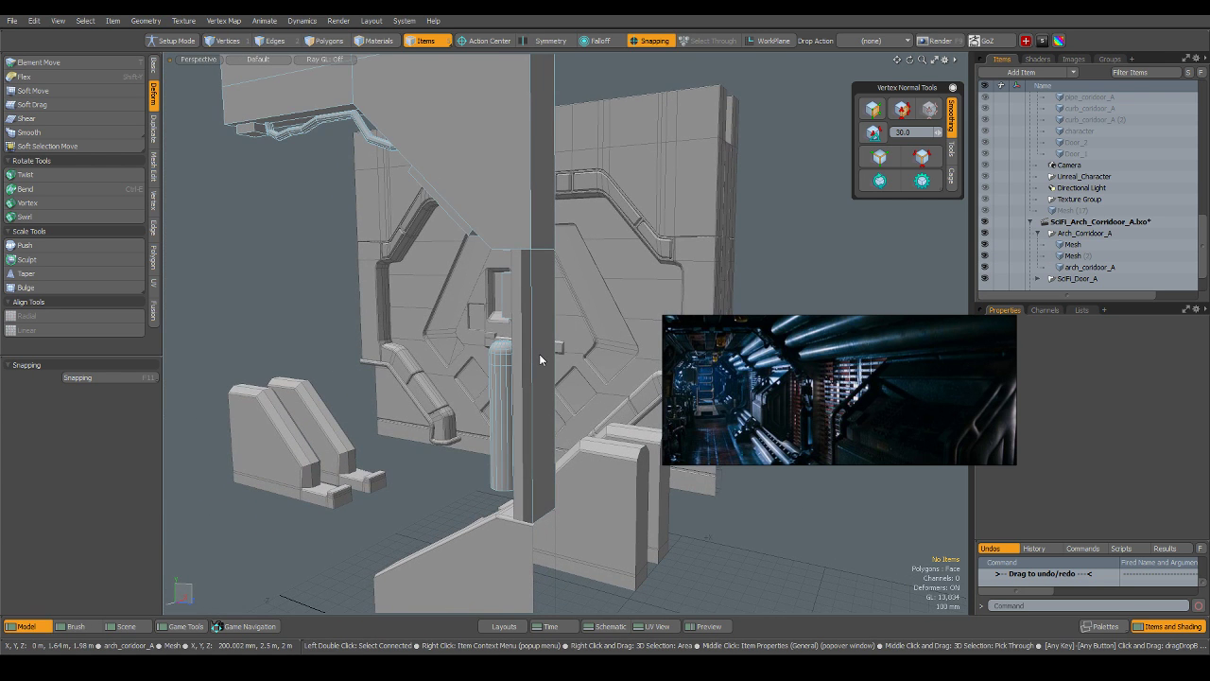
pyautogui.press('3')
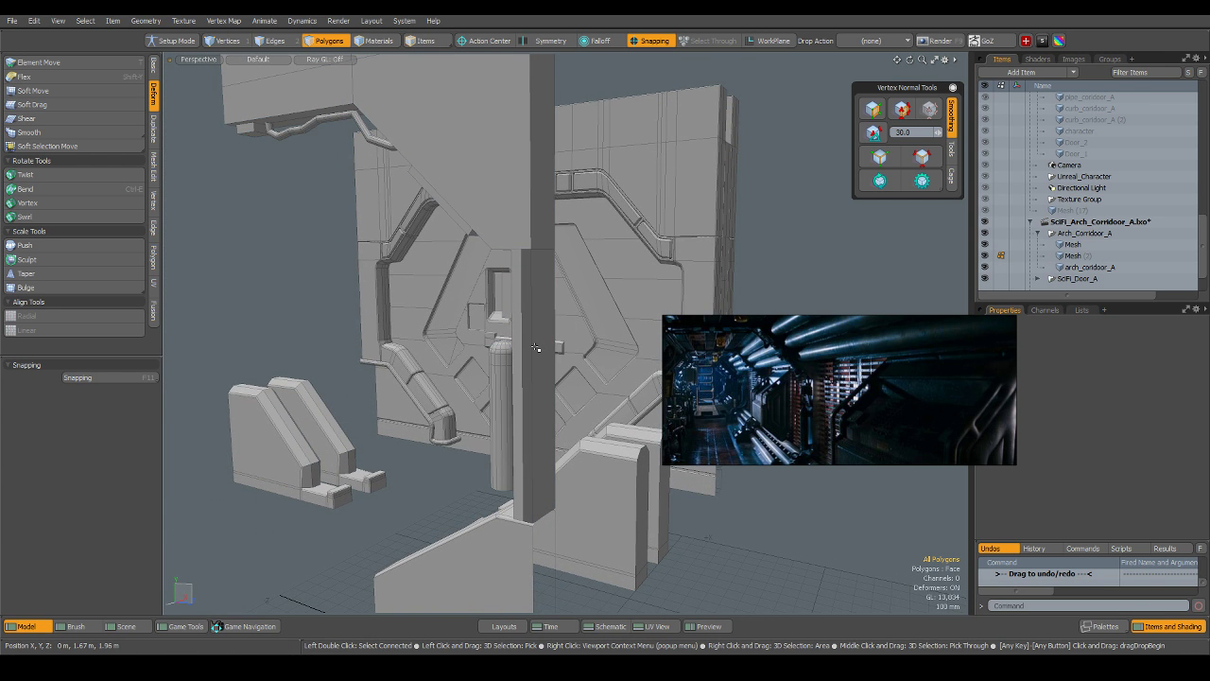
pyautogui.press('5')
pyautogui.click(536, 352)
pyautogui.press('3')
pyautogui.click(536, 350)
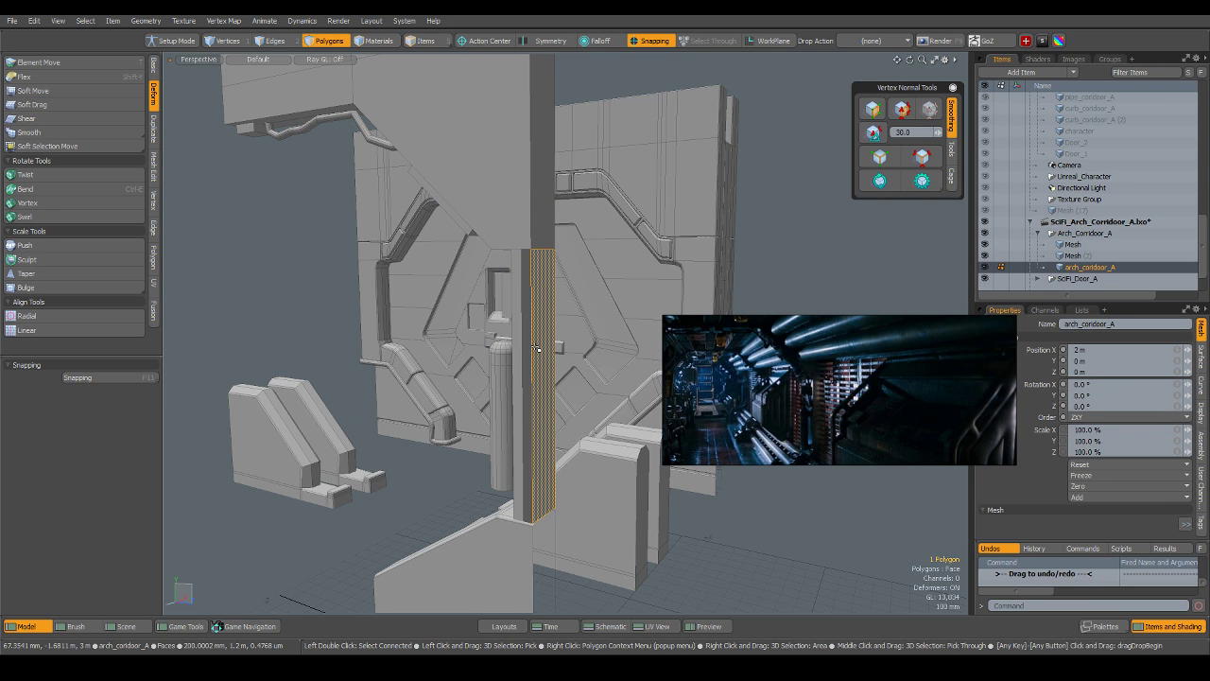
pyautogui.press('5')
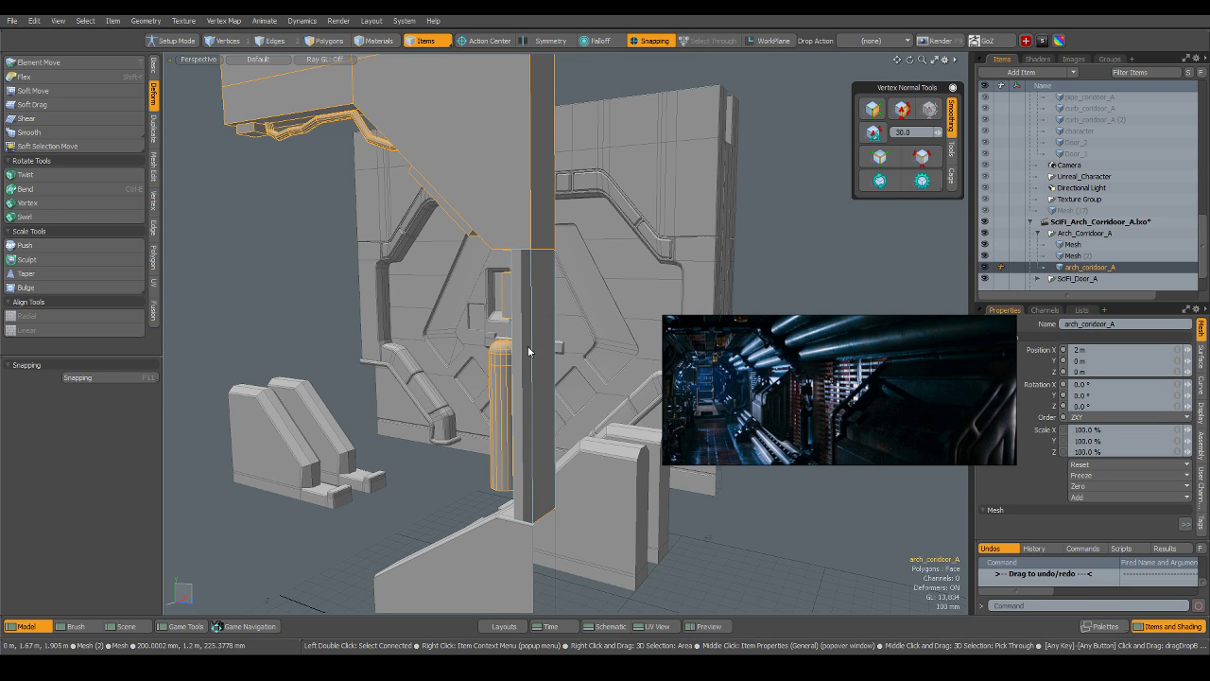
# Isolate the new pillar mesh and view it from its other side.
pyautogui.click(539, 348)
pyautogui.hotkey('shift', 'h')
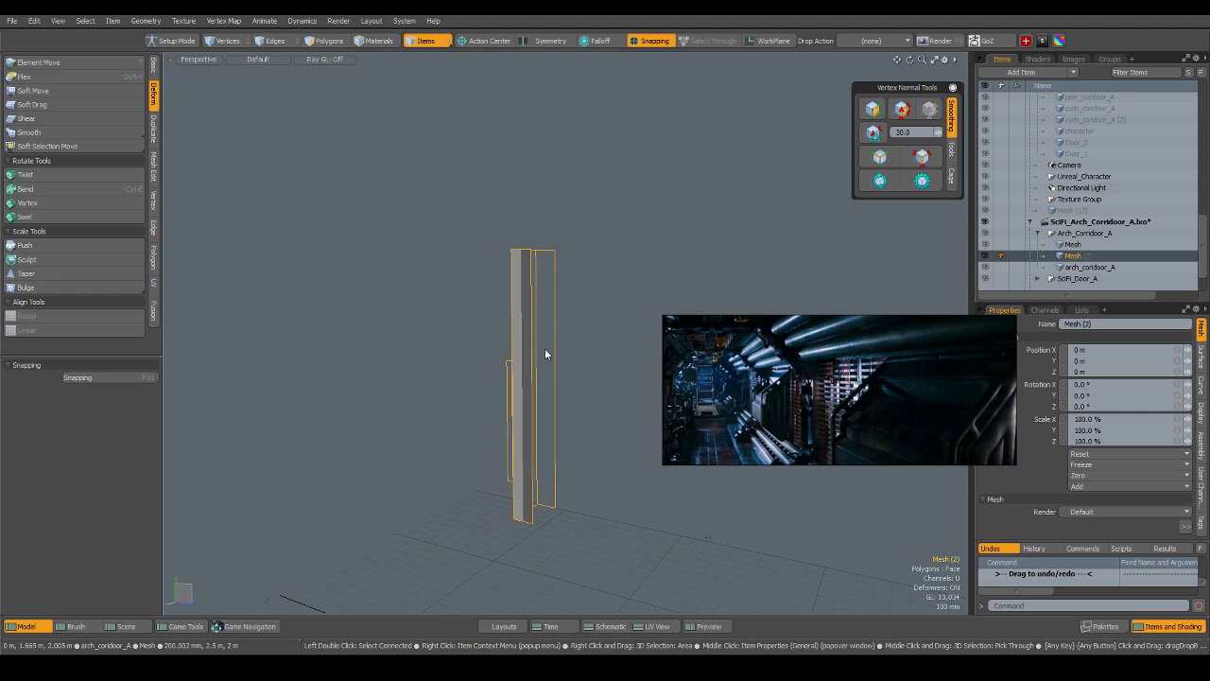
pyautogui.keyDown('alt'); pyautogui.moveTo(467, 262); pyautogui.dragTo(623, 419); pyautogui.keyUp('alt')
pyautogui.click(588, 252)
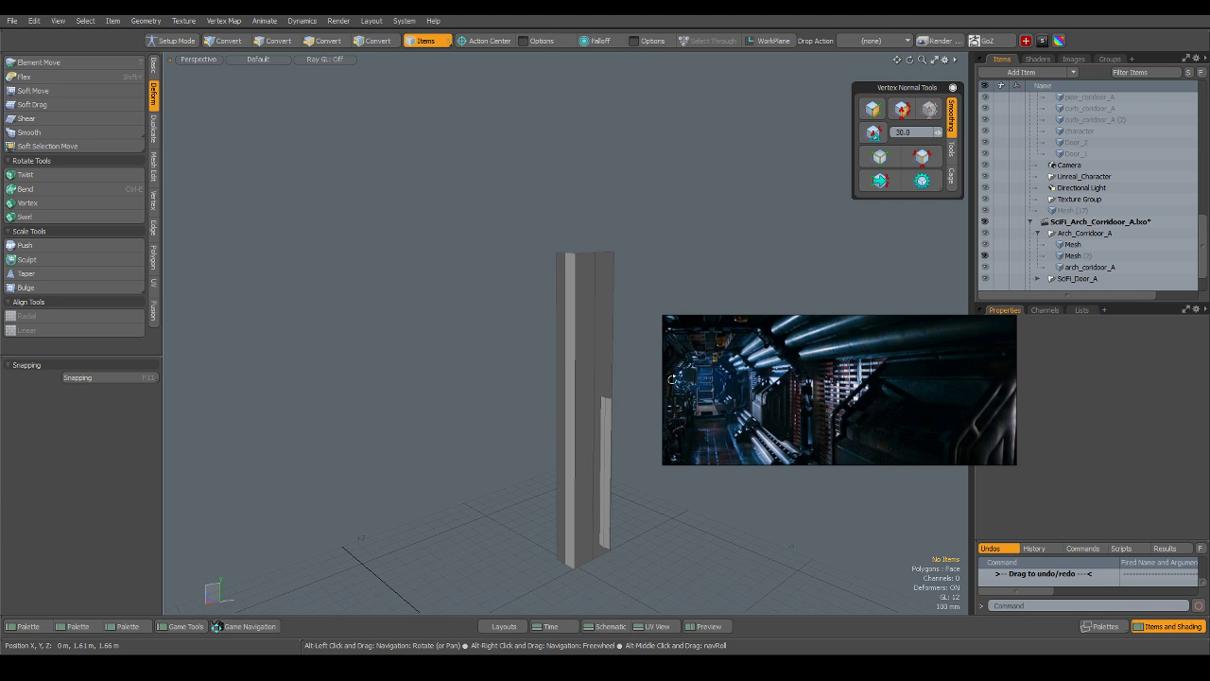
# Move the stray capsule strip out of the pillar mesh and back into arch_corridor_A.
pyautogui.press('3')
pyautogui.doubleClick(605, 423)
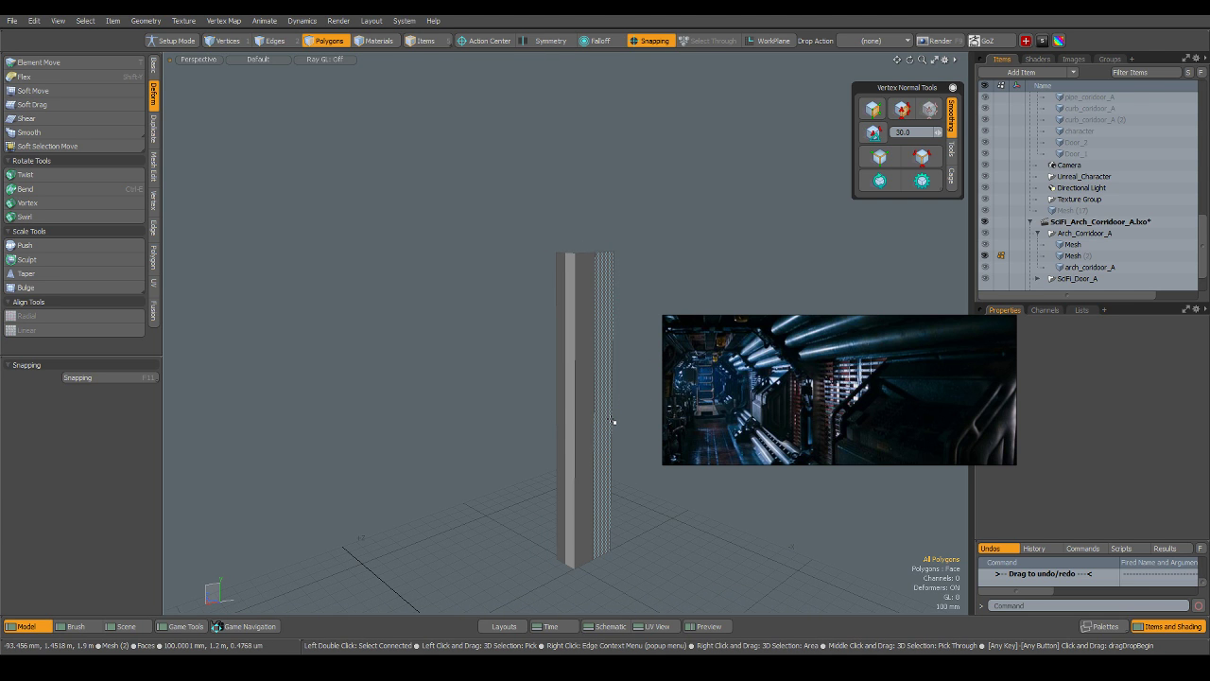
pyautogui.press('5')
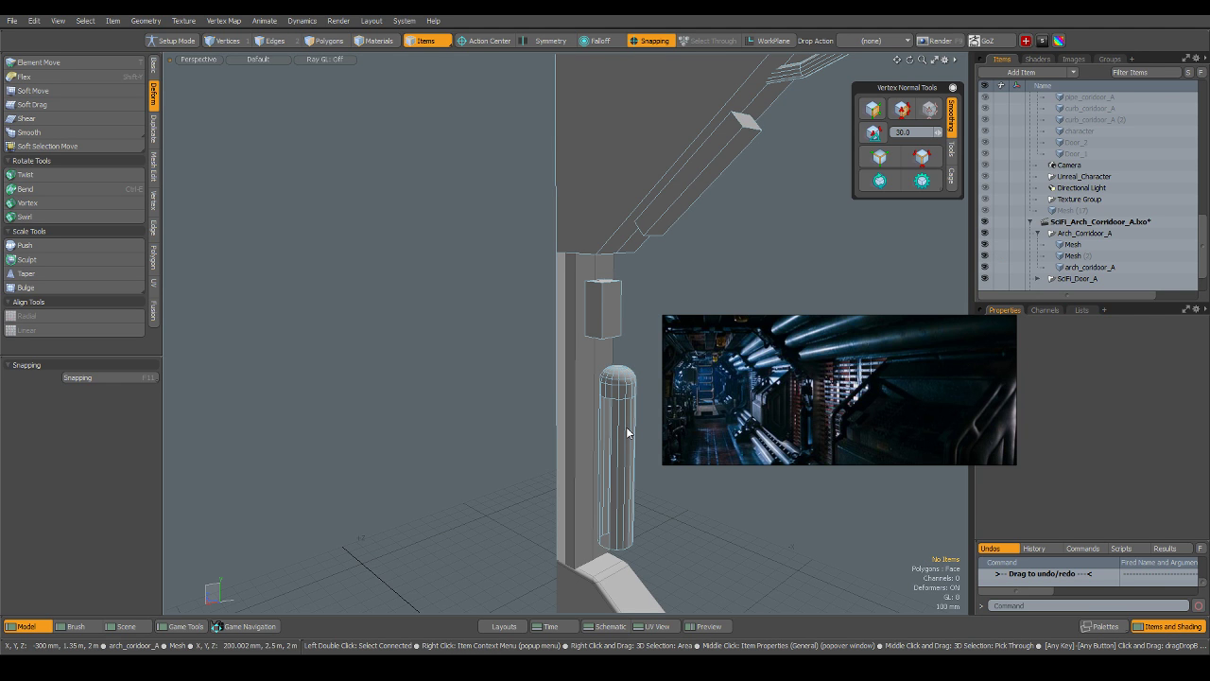
pyautogui.click(626, 432)
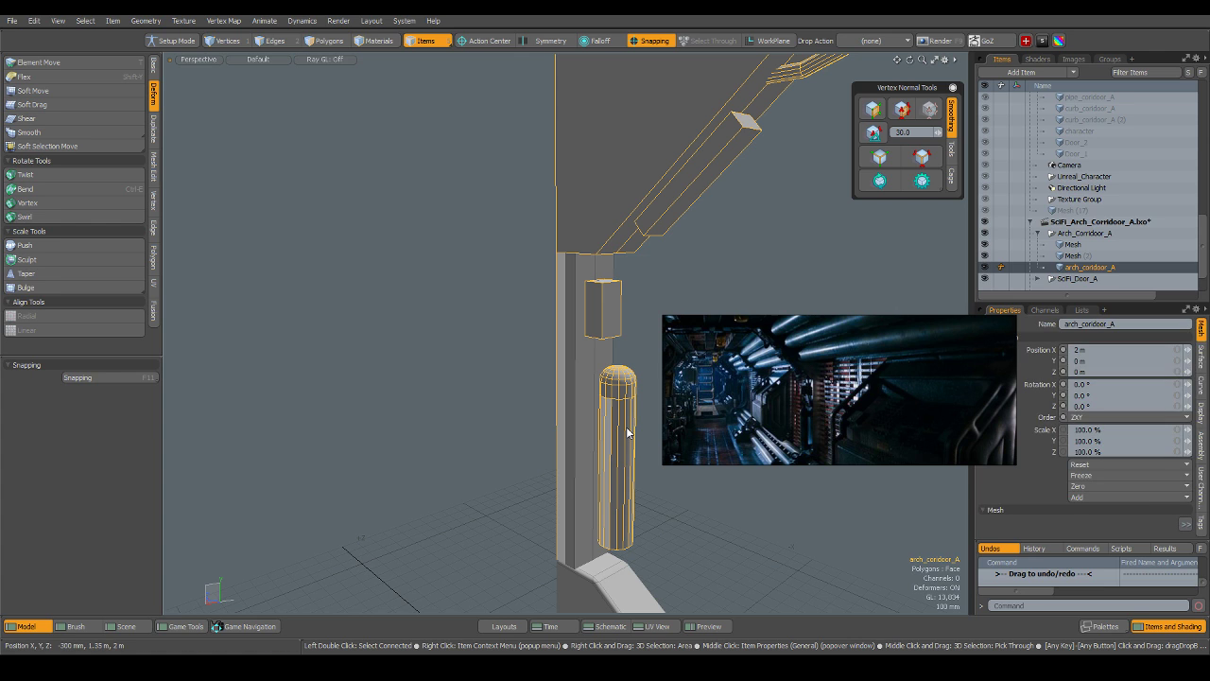
# Isolate the pillar mesh again and remove the extra vertical edge running down its wide face.
pyautogui.click(567, 368)
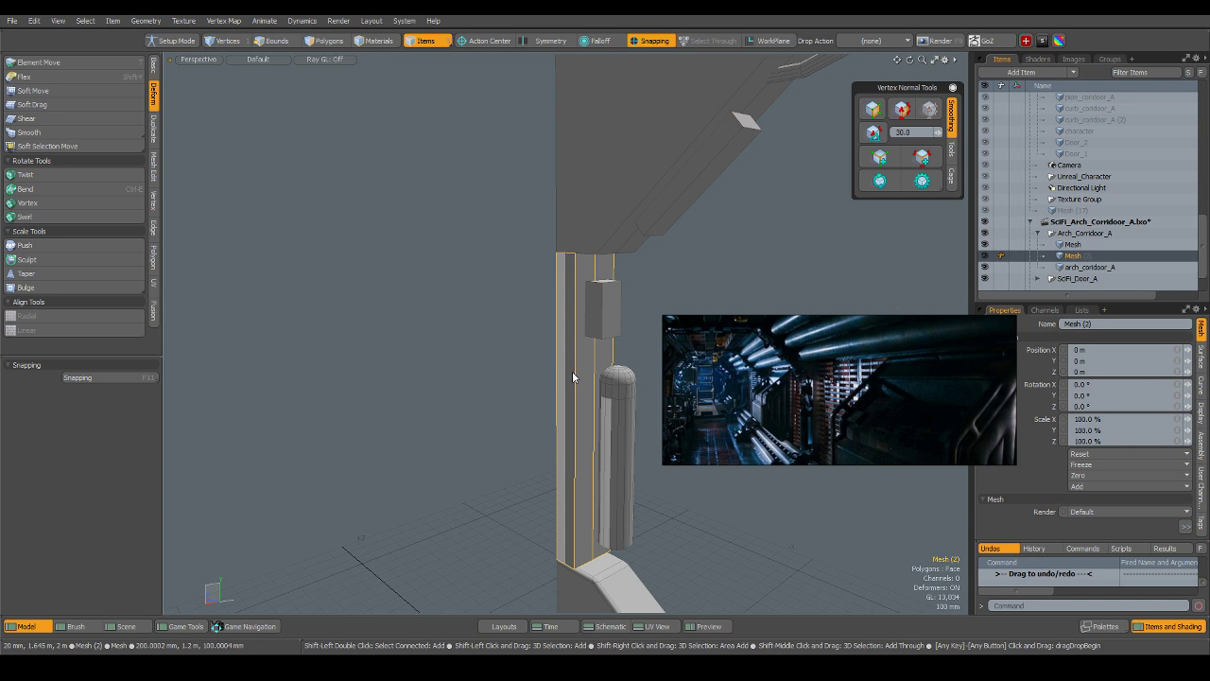
pyautogui.hotkey('shift', 'h')
pyautogui.click(705, 182)
pyautogui.keyDown('alt'); pyautogui.moveTo(704, 181); pyautogui.dragTo(585, 333); pyautogui.keyUp('alt')
pyautogui.click(651, 282)
pyautogui.press('2')
pyautogui.click(591, 331)
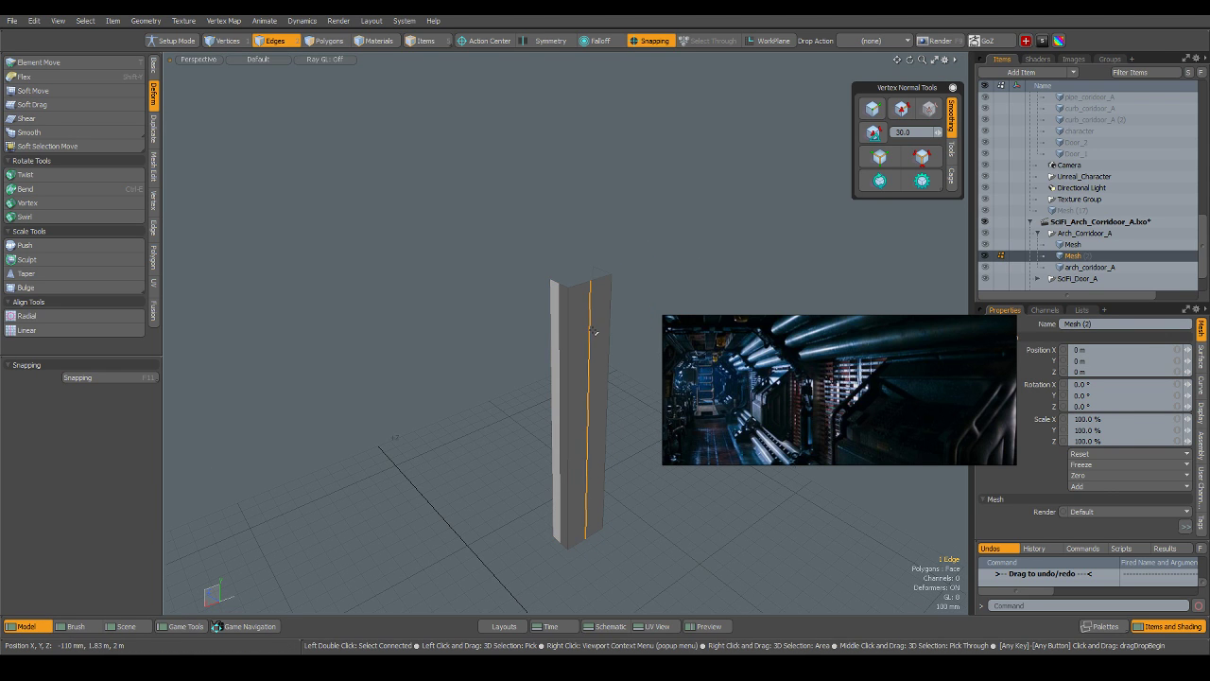
pyautogui.press('5')
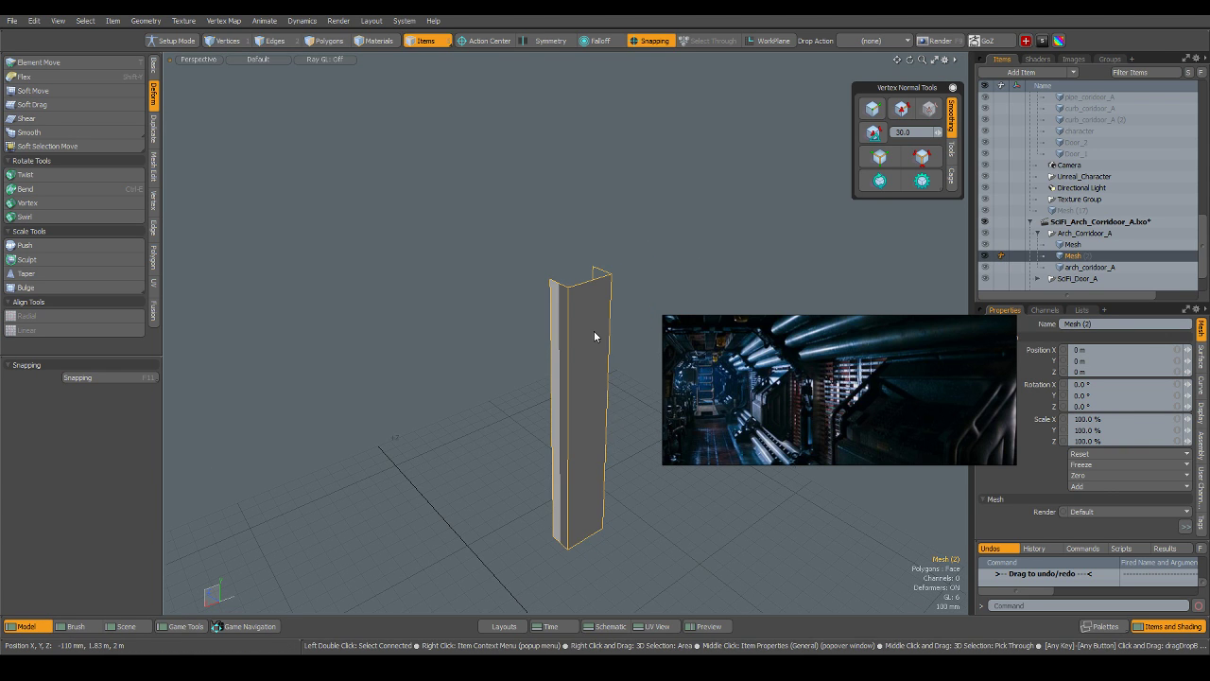
# Run Mesh Cleanup on the pillar mesh and reapply the vertex-normal smoothing.
pyautogui.rightClick(594, 330)
pyautogui.click(605, 365)
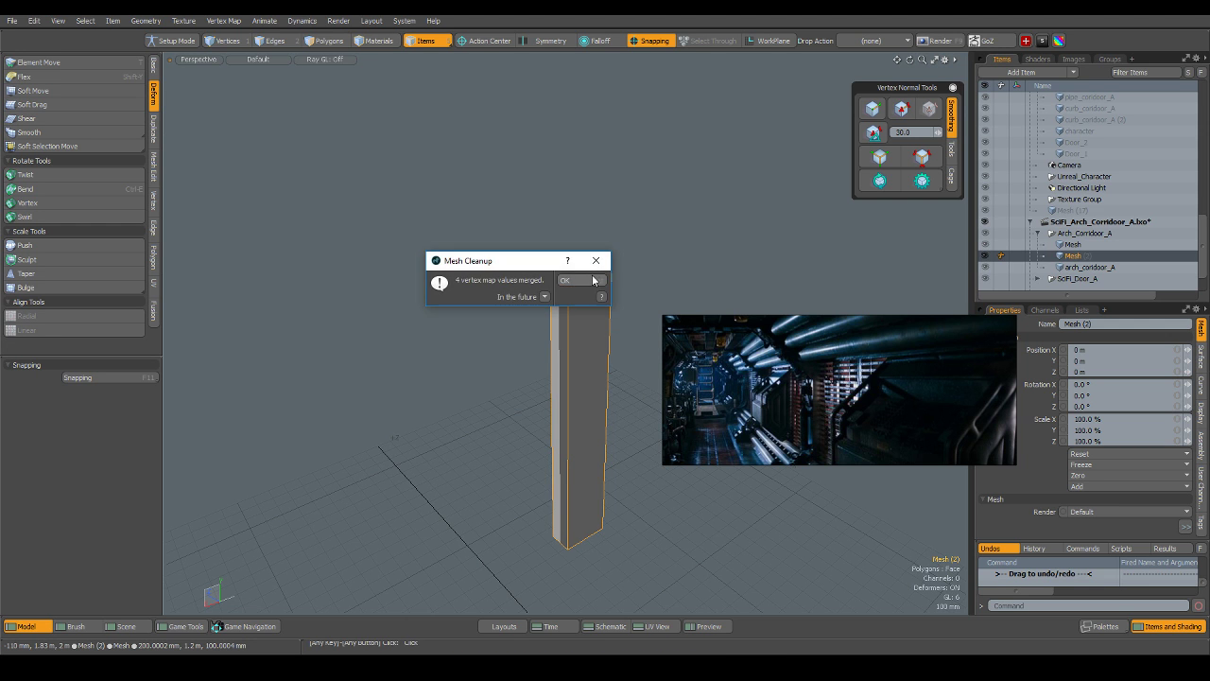
pyautogui.click(601, 261)
pyautogui.click(635, 258)
pyautogui.click(867, 133)
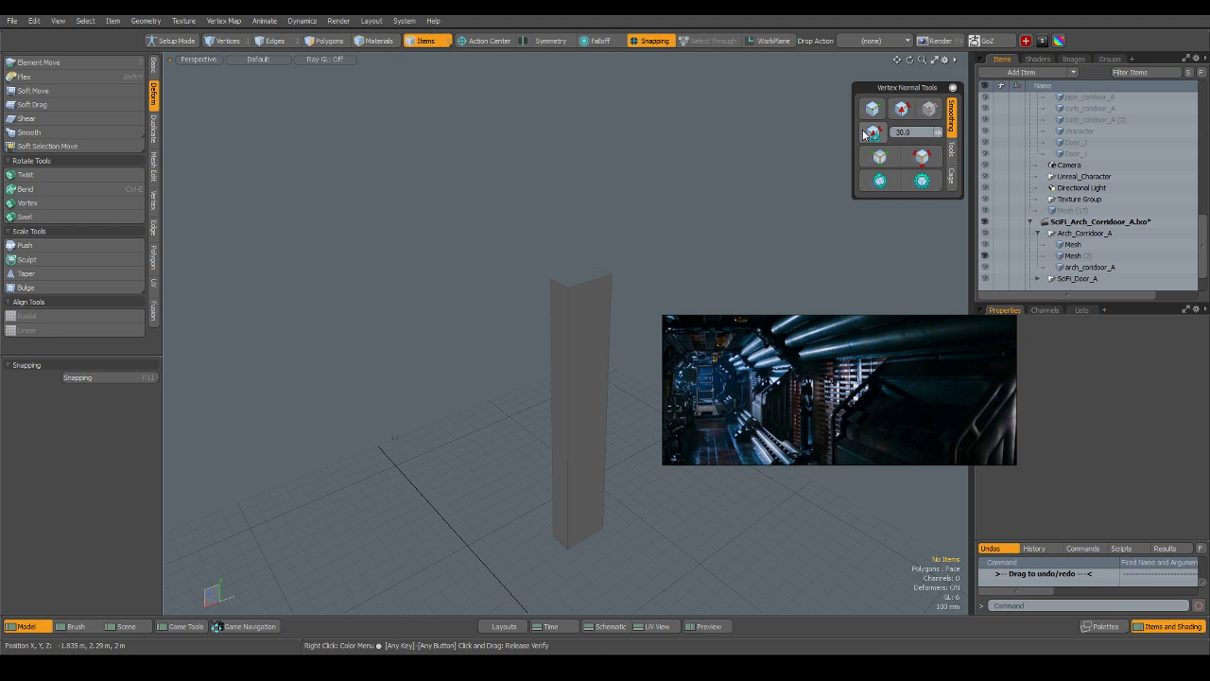
# Bridge the two opposite top edges of the isolated pillar mesh to close its open top.
pyautogui.keyDown('alt'); pyautogui.moveTo(751, 221); pyautogui.dragTo(623, 224); pyautogui.keyUp('alt')
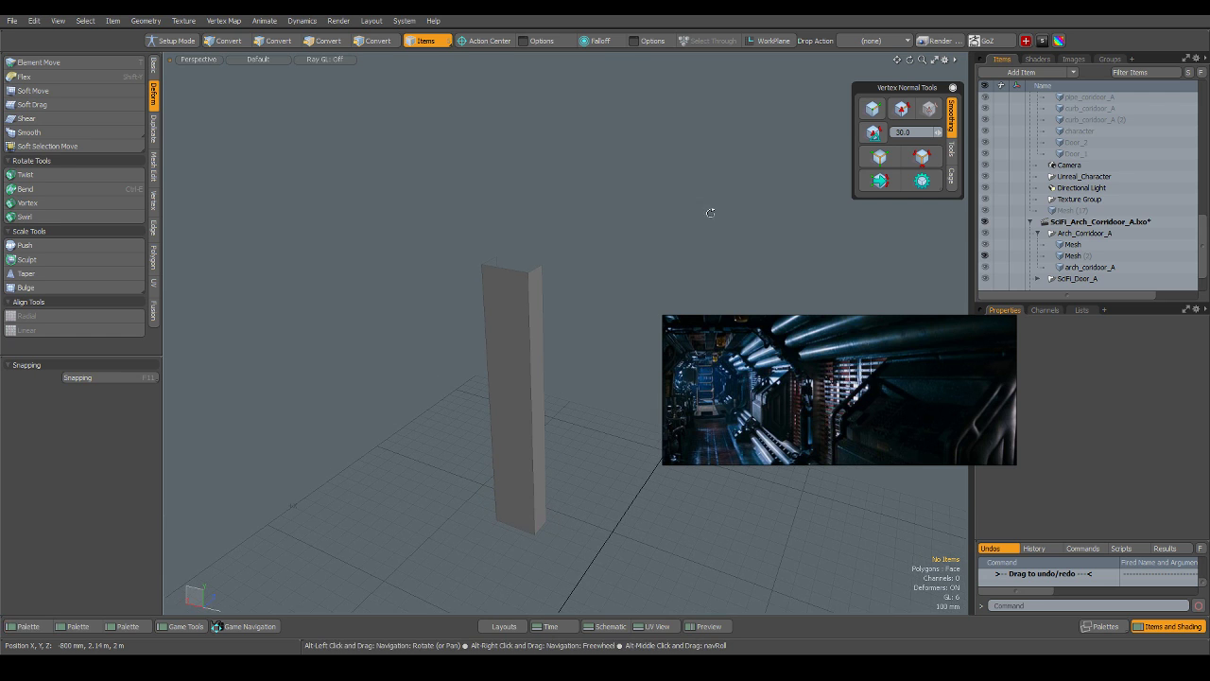
pyautogui.keyDown('alt'); pyautogui.moveTo(580, 342); pyautogui.dragTo(509, 264); pyautogui.keyUp('alt')
pyautogui.scroll(3, 522, 277)
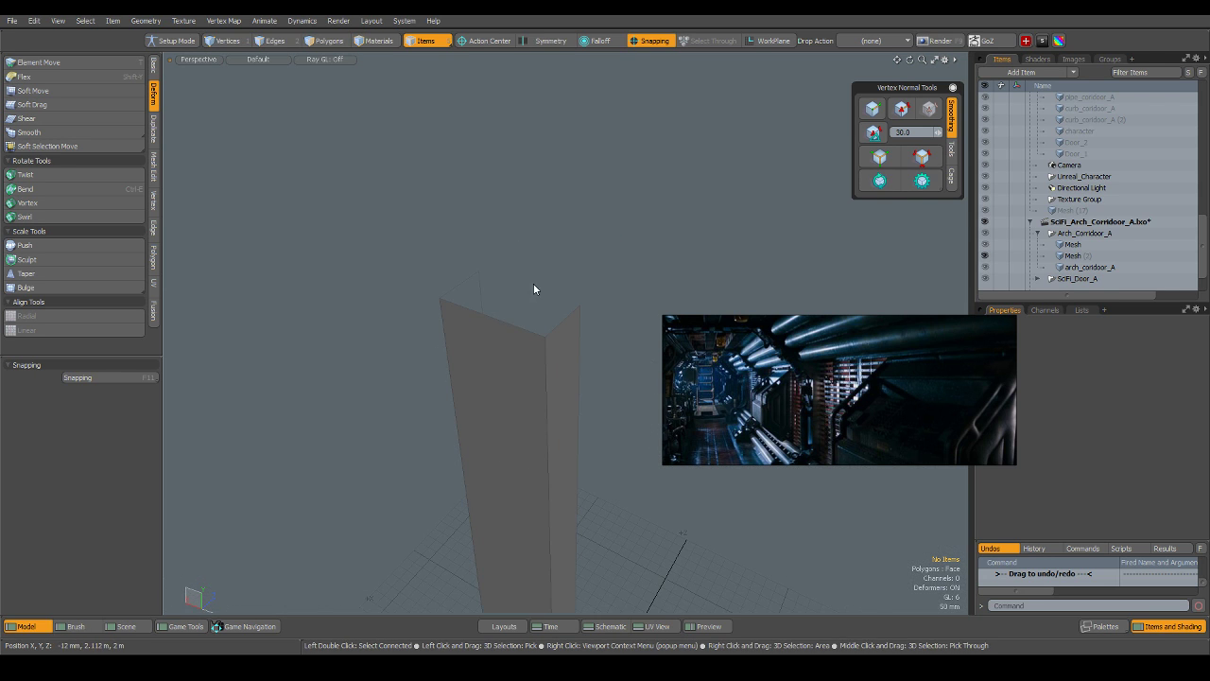
pyautogui.press('2')
pyautogui.click(465, 284)
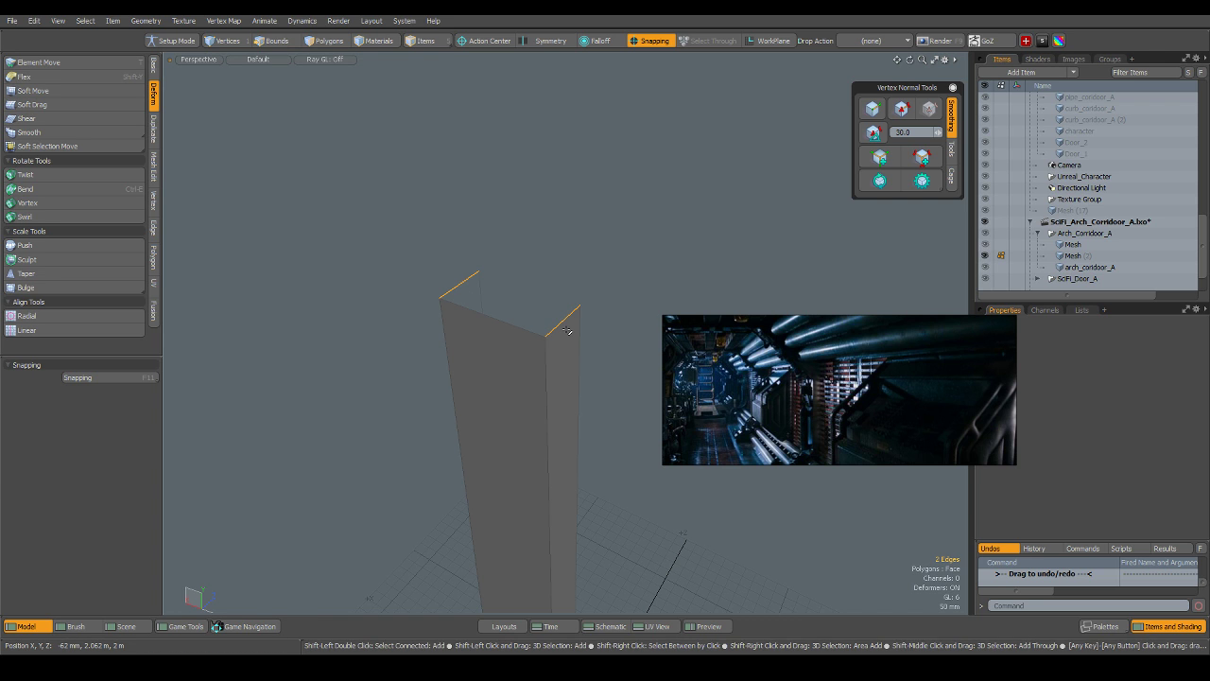
pyautogui.rightClick(567, 333)
pyautogui.click(571, 411)
# Bridge the two opposite edges at the other open end of the pillar to cap it.
pyautogui.keyDown('alt'); pyautogui.moveTo(584, 419); pyautogui.dragTo(519, 335); pyautogui.keyUp('alt')
pyautogui.scroll(-3, 515, 333)
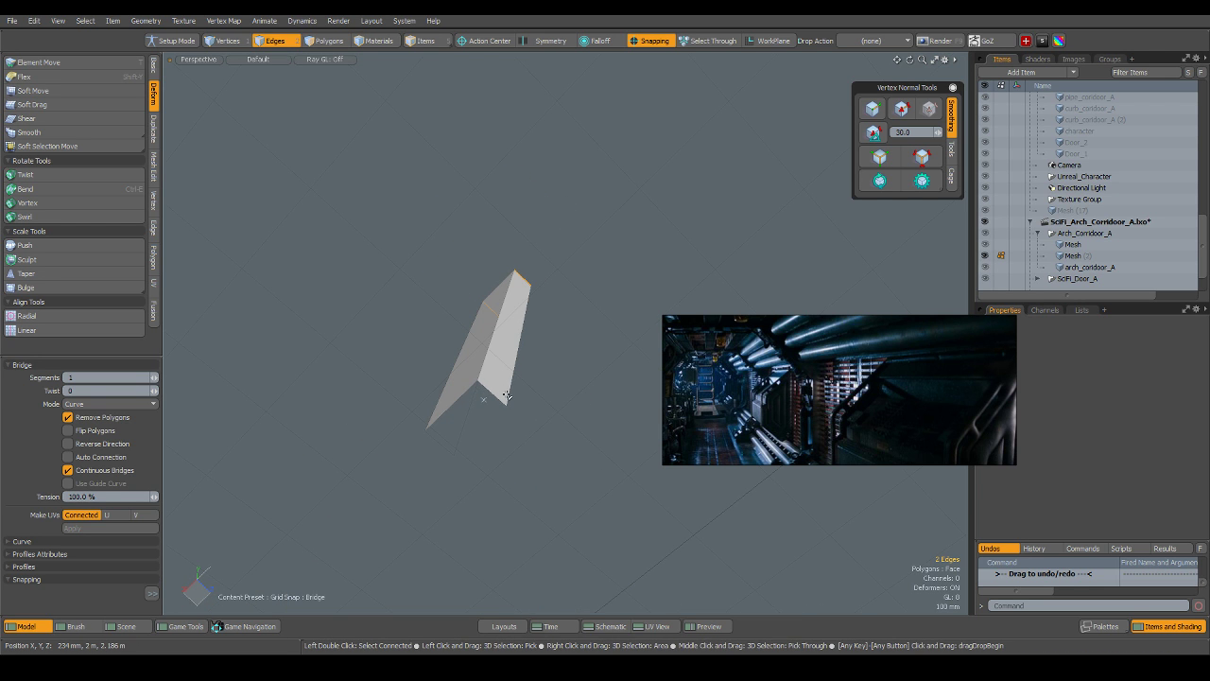
pyautogui.click(505, 396)
pyautogui.keyDown('shift'); pyautogui.click(438, 439); pyautogui.keyUp('shift')
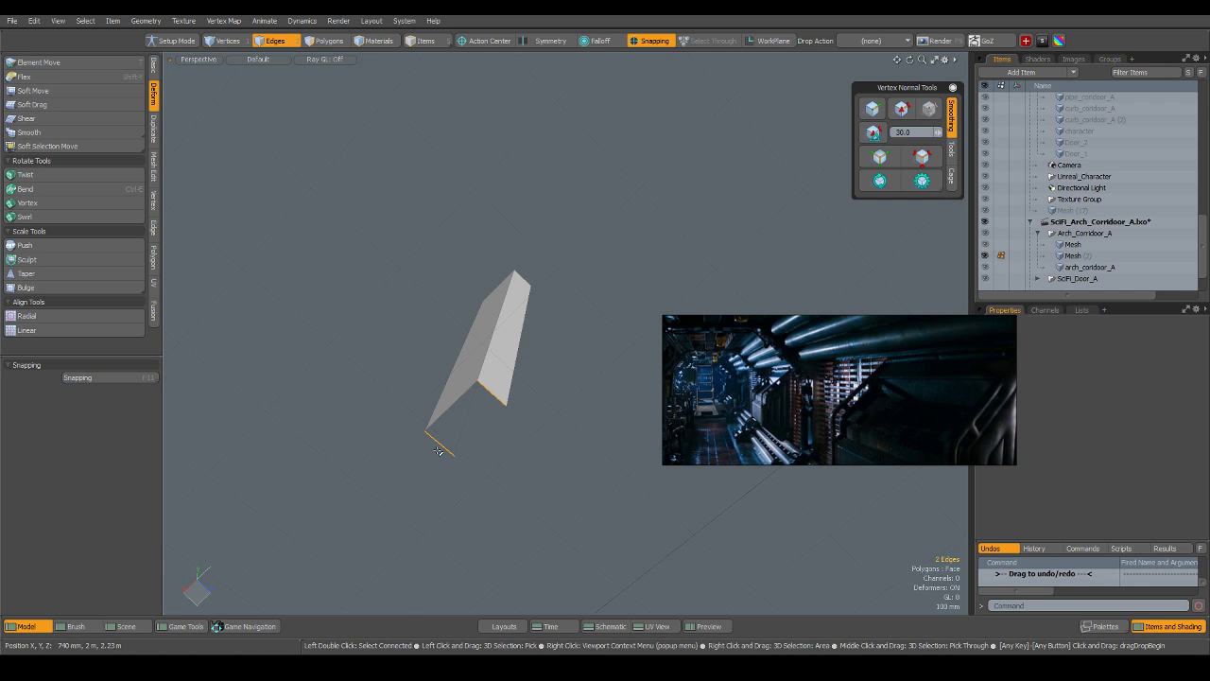
pyautogui.rightClick(440, 452)
pyautogui.click(451, 540)
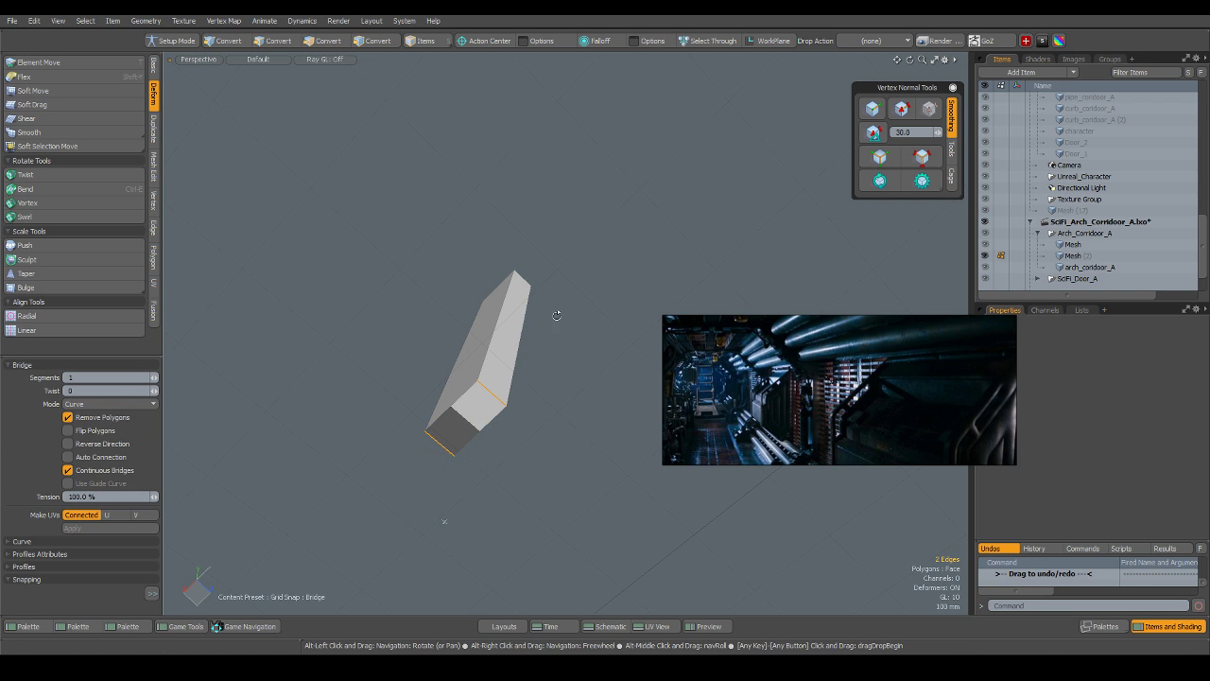
# Bridge the two long vertical edges to close the pillar's remaining open side.
pyautogui.keyDown('alt'); pyautogui.moveTo(557, 316); pyautogui.dragTo(414, 423); pyautogui.keyUp('alt')
pyautogui.scroll(2, 506, 417)
pyautogui.press('space')
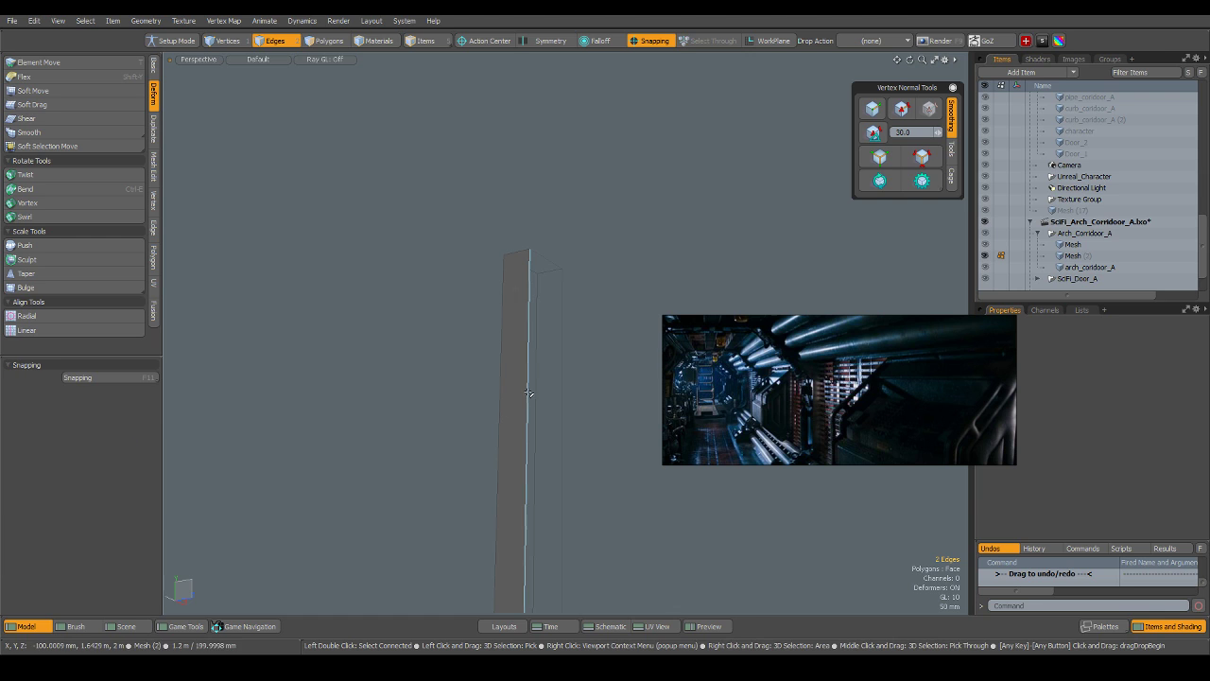
pyautogui.keyDown('shift'); pyautogui.click(561, 388); pyautogui.keyUp('shift')
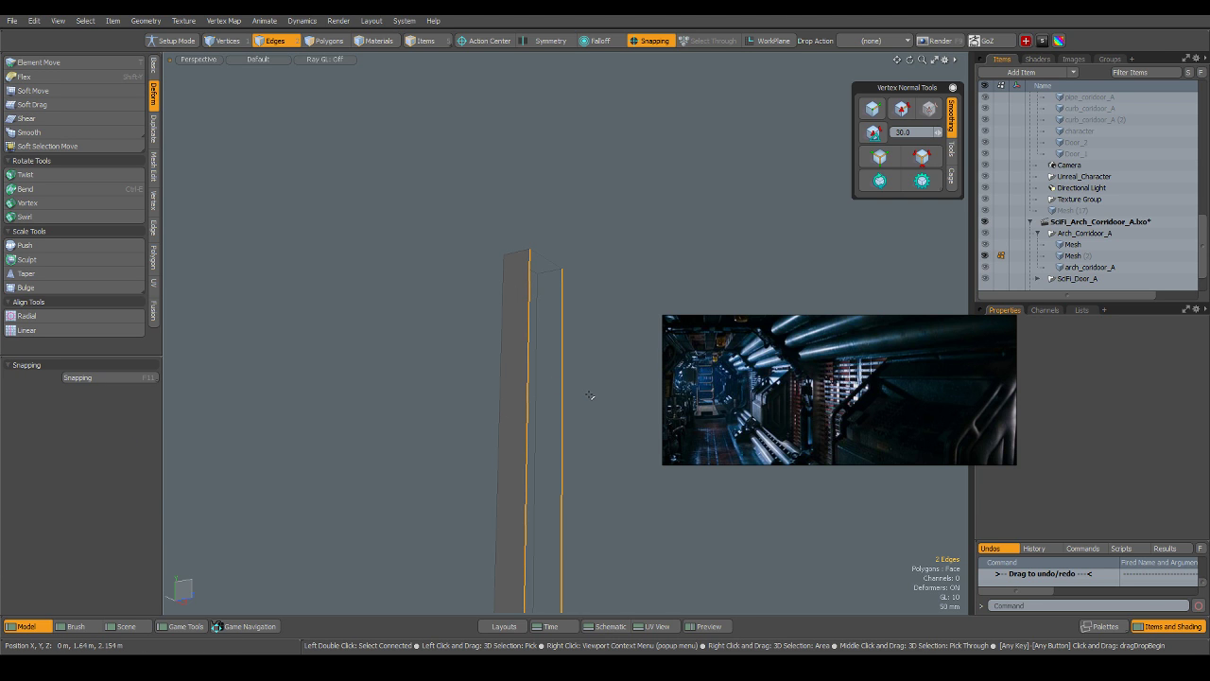
pyautogui.hotkey('shift', 'r')
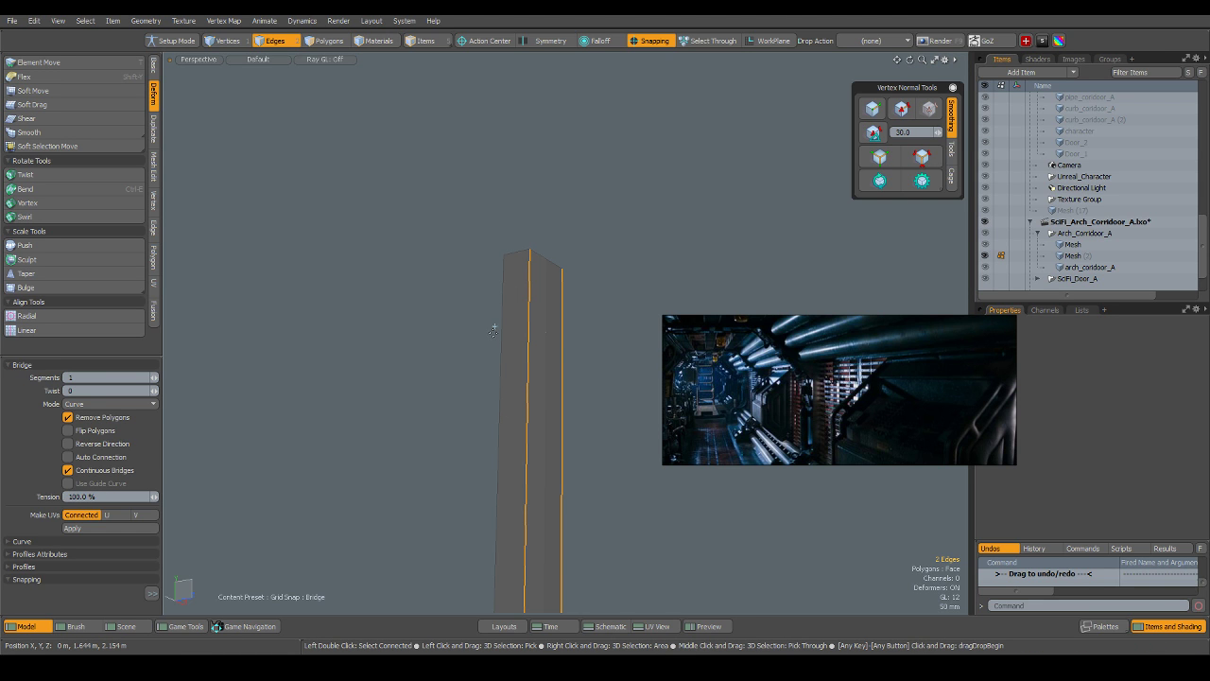
# Apply vertex normal smoothing with the 30.0 angle to the closed pillar mesh, then clear the item selection.
pyautogui.press('5')
pyautogui.click(567, 312)
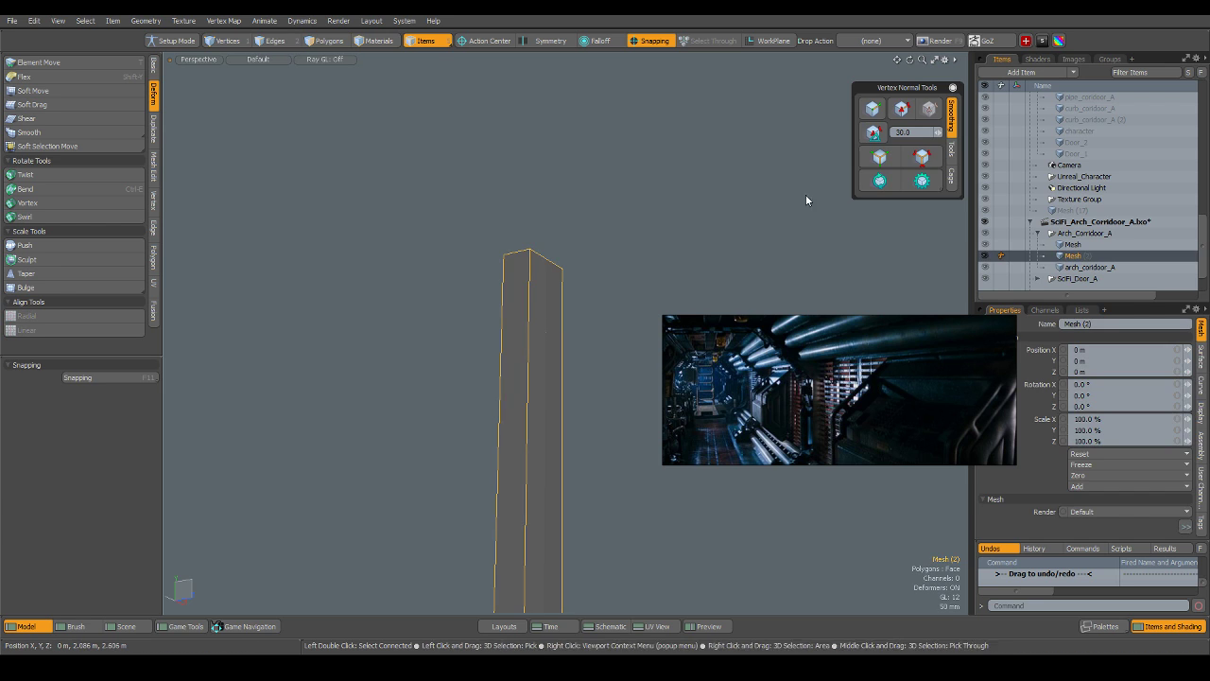
pyautogui.click(873, 134)
pyautogui.moveTo(632, 198)
pyautogui.keyDown('alt'); pyautogui.mouseDown()
pyautogui.moveTo(816, 292)
pyautogui.moveTo(778, 329)
pyautogui.mouseUp(); pyautogui.keyUp('alt')
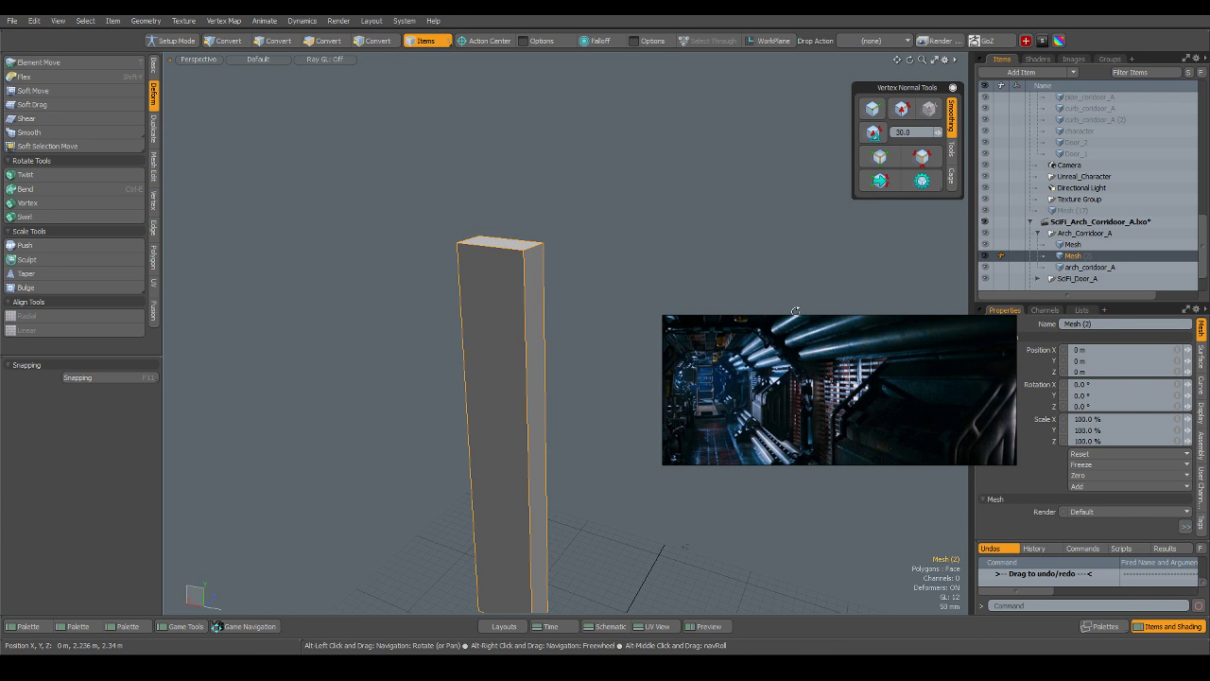
pyautogui.click(615, 263)
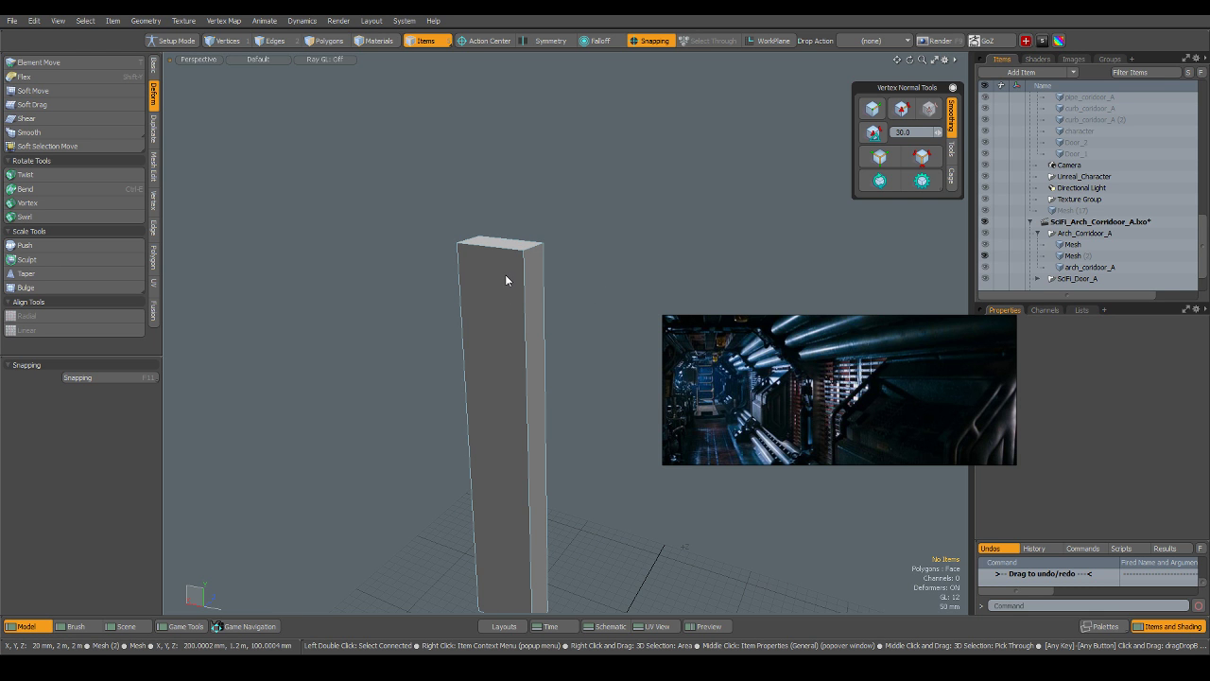
# Unhide the rest of the corridor and door geometry around the pillar.
pyautogui.press('u')
pyautogui.scroll(-3, 538, 320)
pyautogui.keyDown('alt'); pyautogui.moveTo(597, 380); pyautogui.dragTo(513, 397); pyautogui.keyUp('alt')
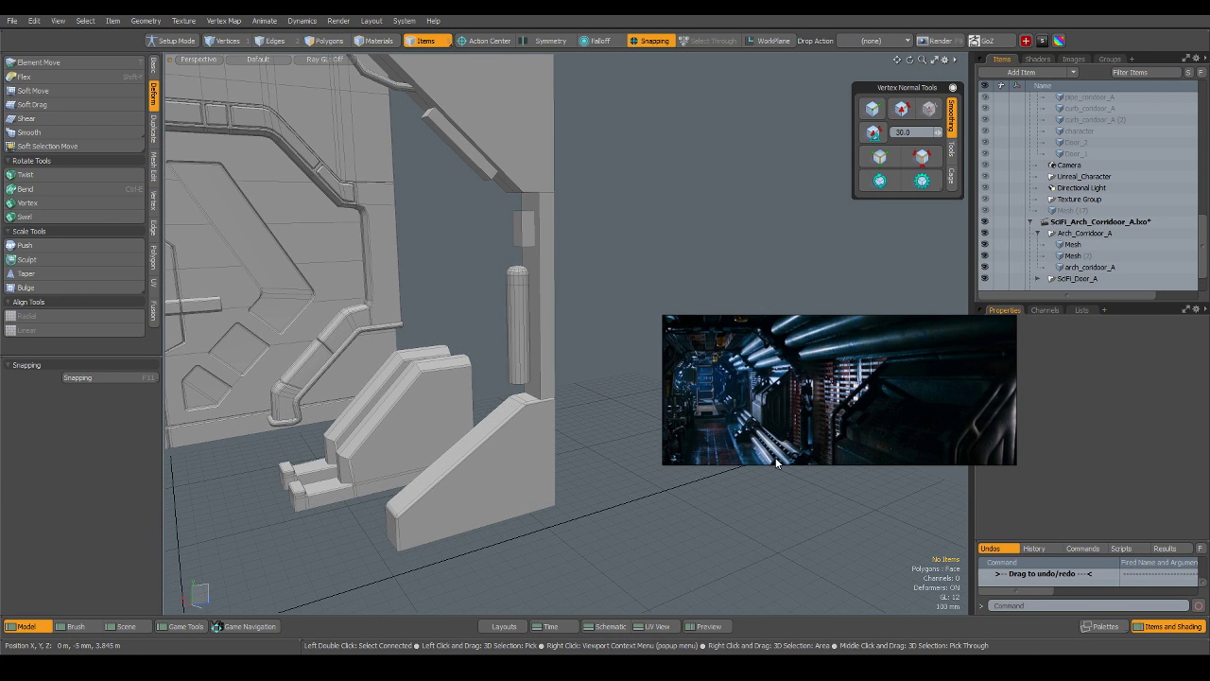
# Select the pillar mesh and bevel its edges by about 5.5 mm in Width mode, then clear the edge selection.
pyautogui.scroll(2, 502, 476)
pyautogui.keyDown('alt'); pyautogui.moveTo(454, 480); pyautogui.dragTo(549, 337); pyautogui.keyUp('alt')
pyautogui.click(544, 339)
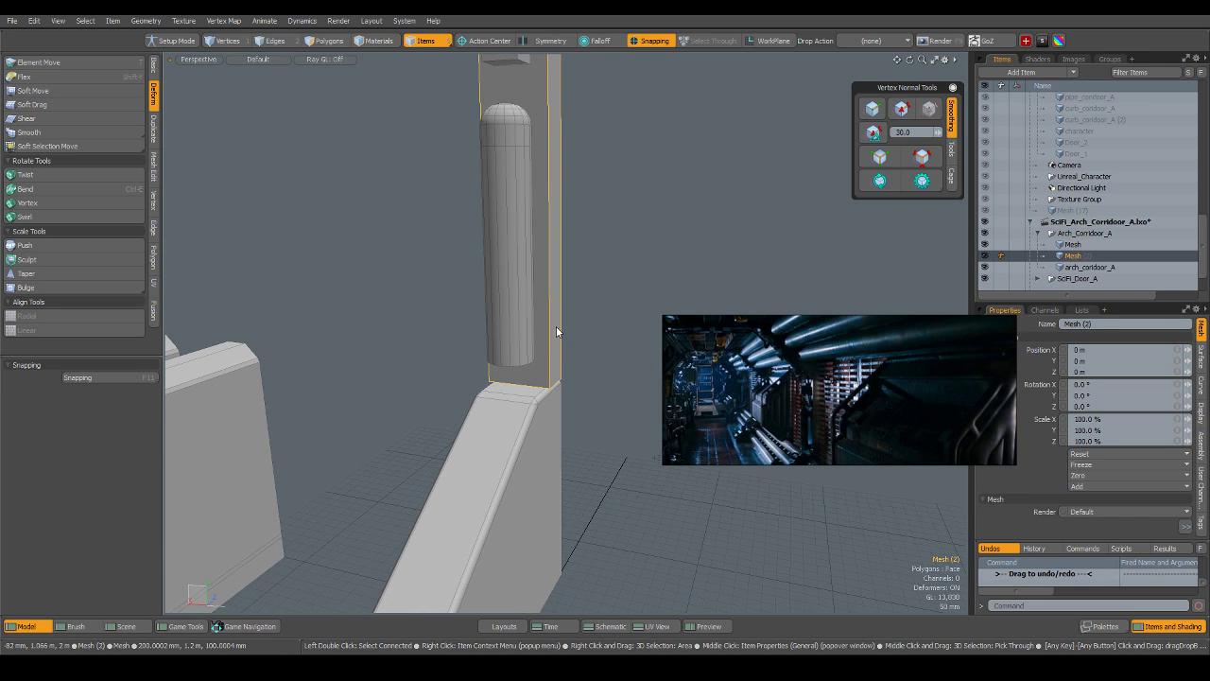
pyautogui.press('2')
pyautogui.click(560, 327)
pyautogui.keyDown('shift'); pyautogui.click(549, 326); pyautogui.keyUp('shift')
pyautogui.keyDown('alt'); pyautogui.moveTo(454, 326); pyautogui.dragTo(473, 302); pyautogui.keyUp('alt')
pyautogui.keyDown('alt'); pyautogui.moveTo(558, 317); pyautogui.dragTo(465, 315); pyautogui.keyUp('alt')
pyautogui.scroll(-2, 568, 293)
pyautogui.keyDown('alt'); pyautogui.keyDown('shift'); pyautogui.moveTo(579, 279); pyautogui.dragTo(551, 373); pyautogui.keyUp('shift'); pyautogui.keyUp('alt')
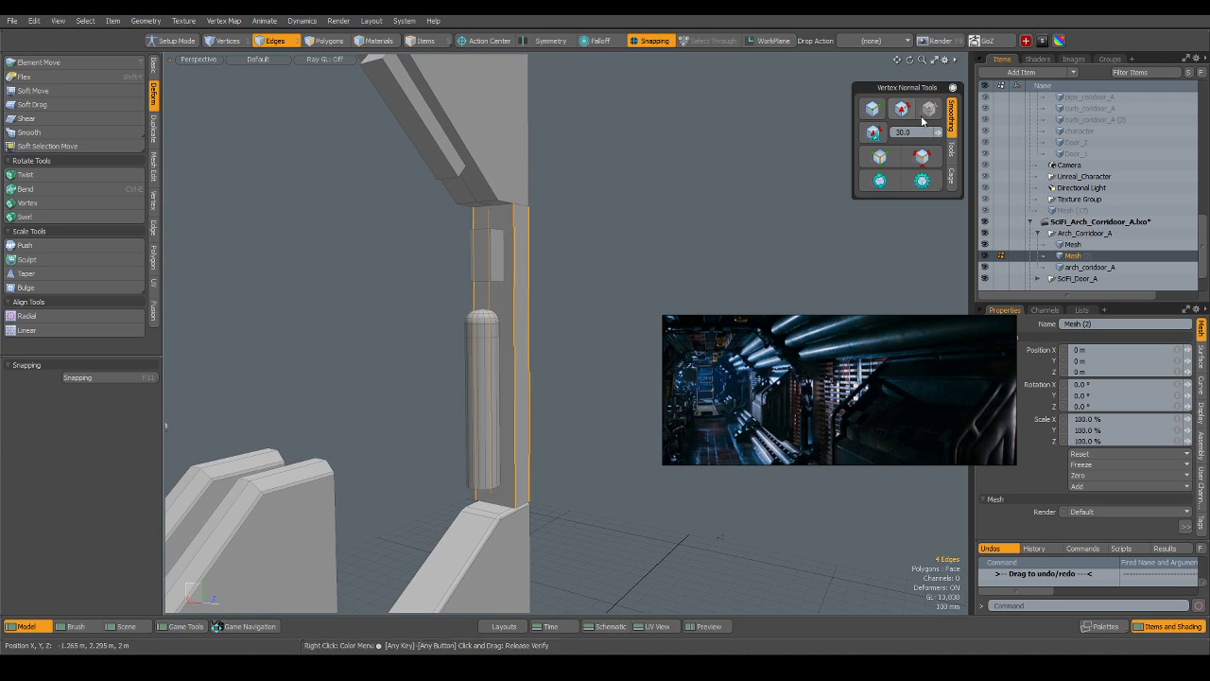
pyautogui.press('b')
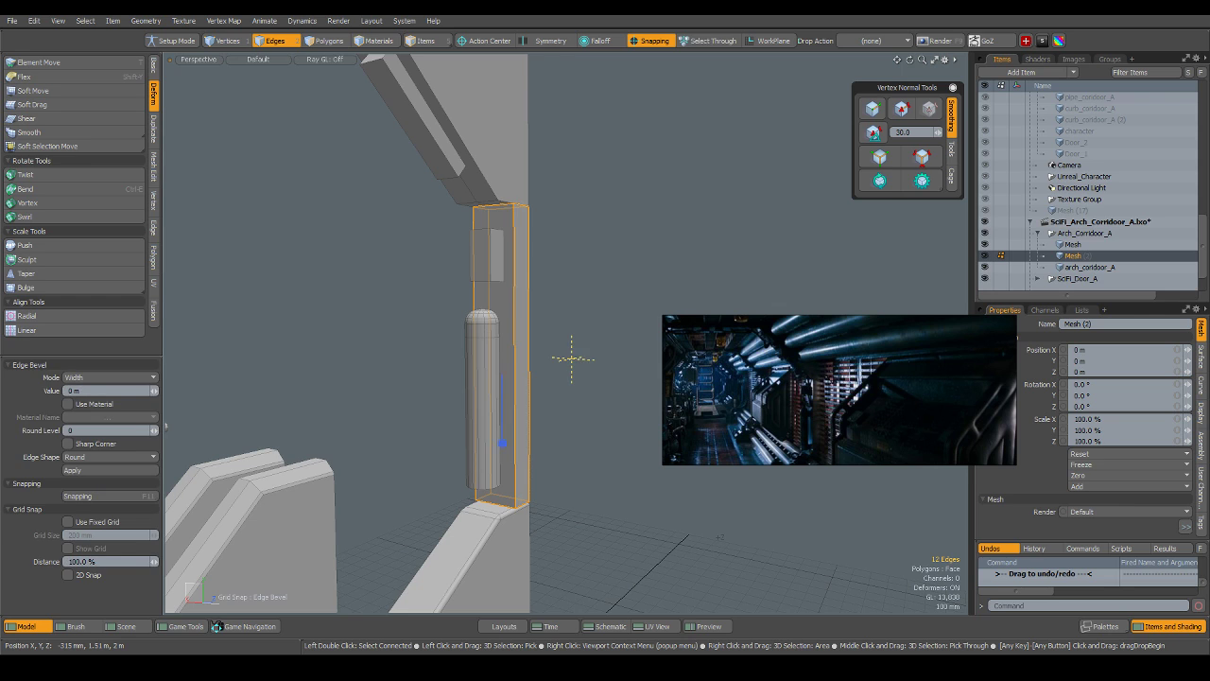
pyautogui.moveTo(575, 357); pyautogui.dragTo(571, 357)
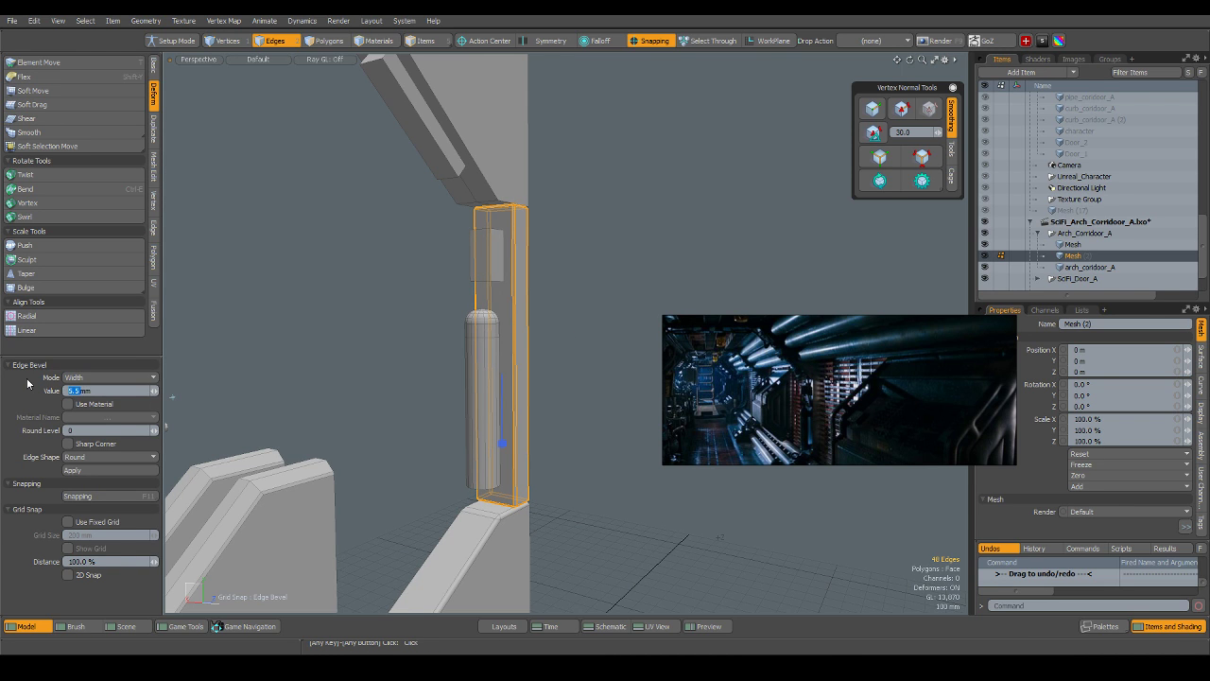
pyautogui.press('Return')
pyautogui.press('space')
pyautogui.click(572, 317)
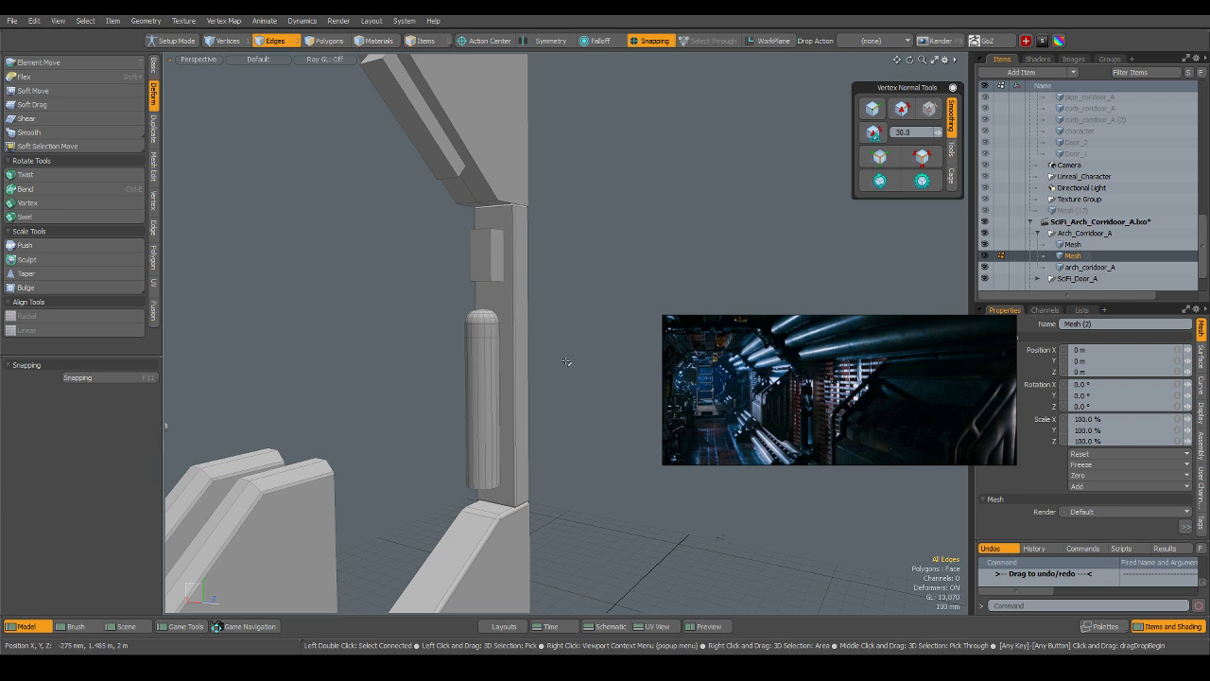
# Examine the beveled pillar and its junction with the arch frame from several angles.
pyautogui.scroll(-5, 568, 363)
pyautogui.keyDown('alt'); pyautogui.moveTo(580, 417); pyautogui.dragTo(536, 371); pyautogui.keyUp('alt')
pyautogui.scroll(3, 589, 238)
pyautogui.keyDown('alt'); pyautogui.moveTo(589, 238); pyautogui.dragTo(567, 272); pyautogui.keyUp('alt')
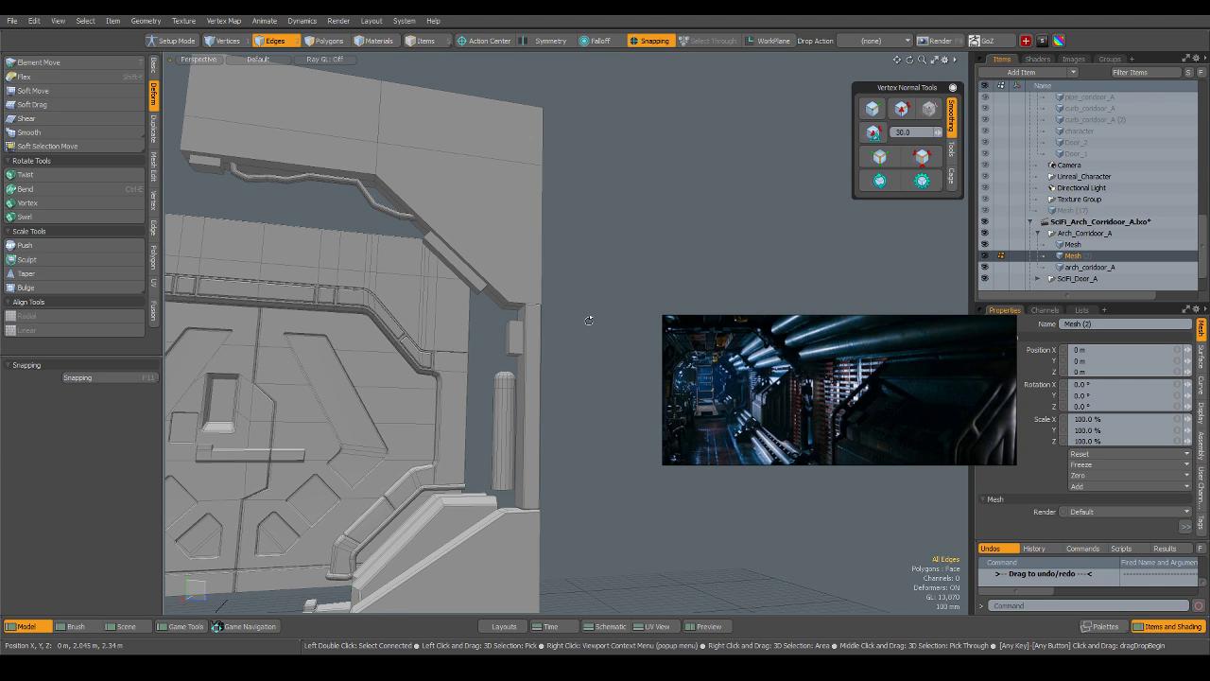
pyautogui.keyDown('alt'); pyautogui.moveTo(589, 320); pyautogui.dragTo(554, 481); pyautogui.keyUp('alt')
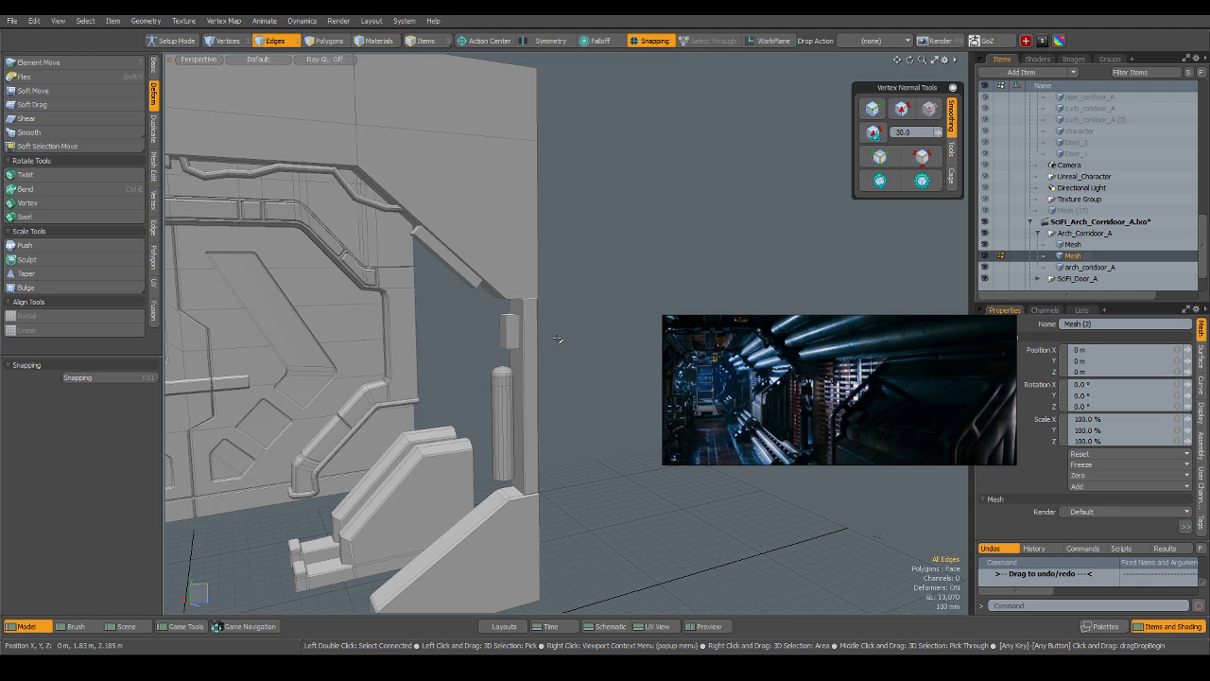
pyautogui.keyDown('alt'); pyautogui.moveTo(456, 428); pyautogui.dragTo(615, 413); pyautogui.keyUp('alt')
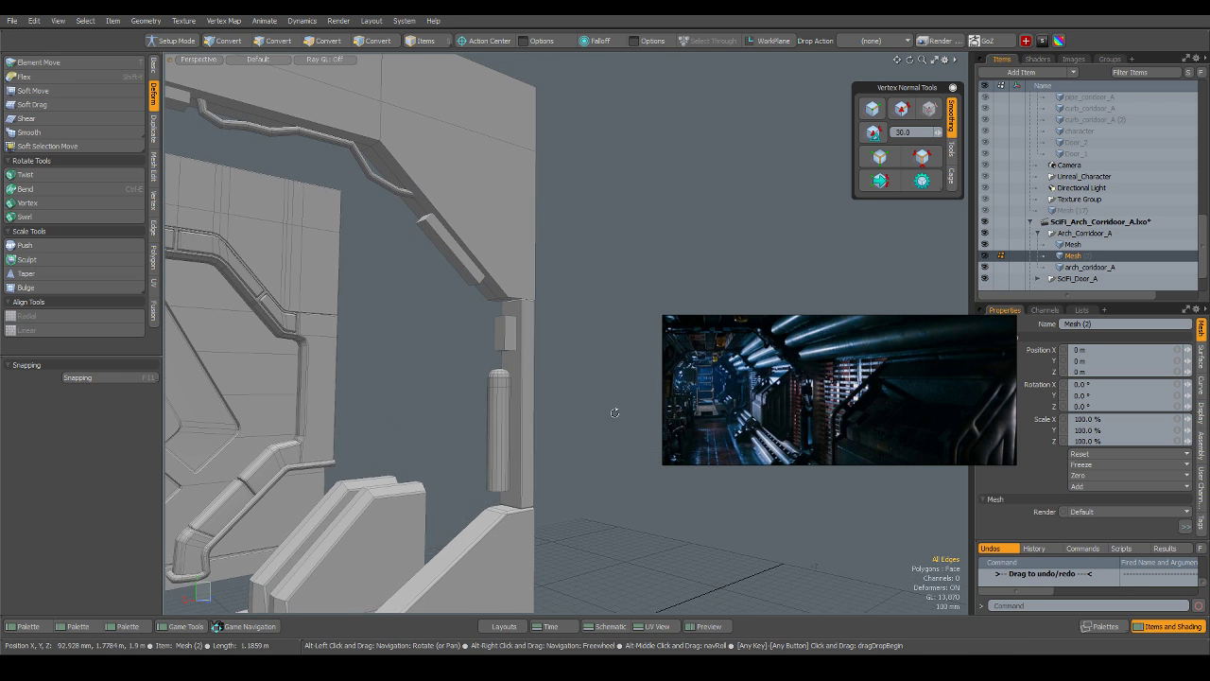
pyautogui.scroll(4, 495, 251)
pyautogui.keyDown('alt'); pyautogui.moveTo(494, 252); pyautogui.dragTo(537, 215); pyautogui.keyUp('alt')
pyautogui.scroll(-3, 500, 265)
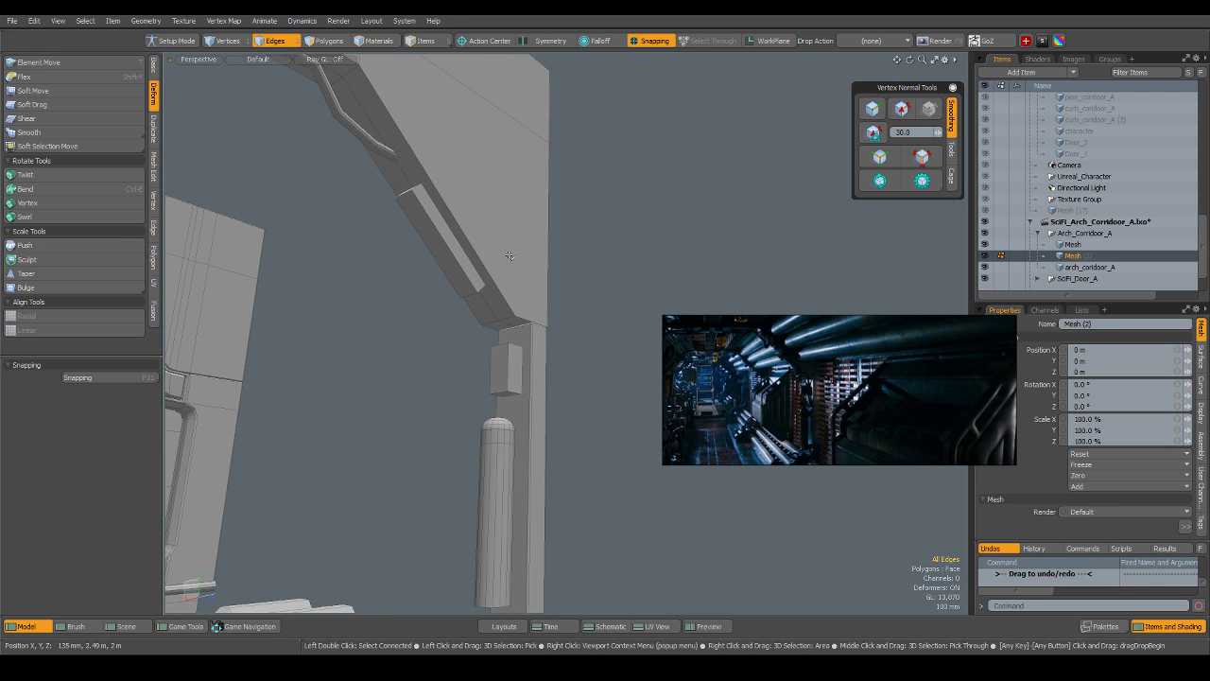
# Delete the polygons of arch_corridor_A's vertical leg that overlap the separate pillar mesh.
pyautogui.press('5')
pyautogui.click(510, 257)
pyautogui.scroll(-4, 501, 279)
pyautogui.keyDown('alt'); pyautogui.moveTo(494, 287); pyautogui.dragTo(525, 194); pyautogui.keyUp('alt')
pyautogui.scroll(3, 527, 193)
pyautogui.press('3')
pyautogui.doubleClick(532, 191)
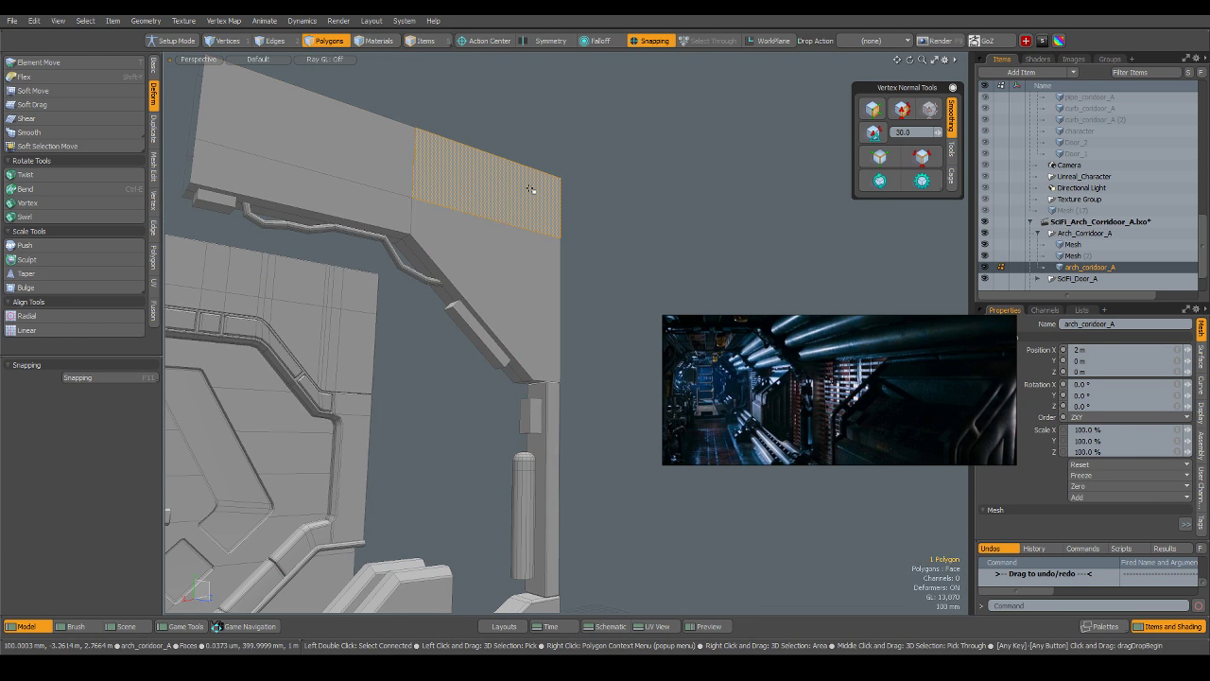
pyautogui.keyDown('alt'); pyautogui.moveTo(526, 293); pyautogui.dragTo(557, 446); pyautogui.keyUp('alt')
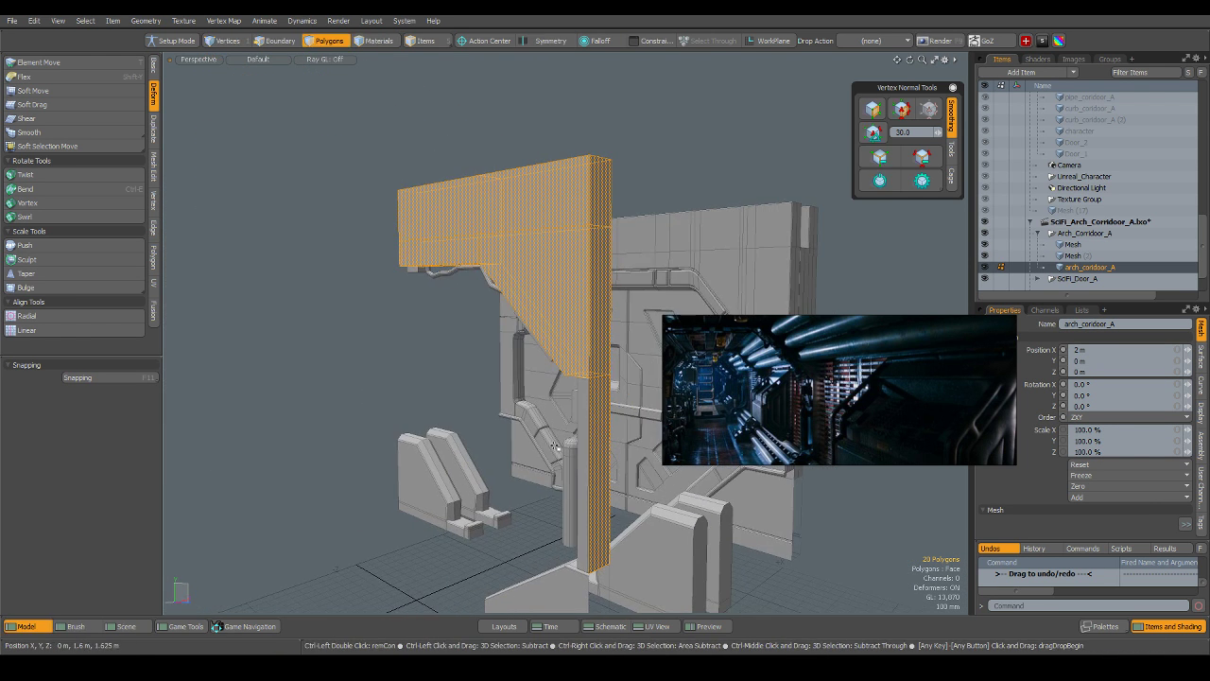
pyautogui.click(606, 442)
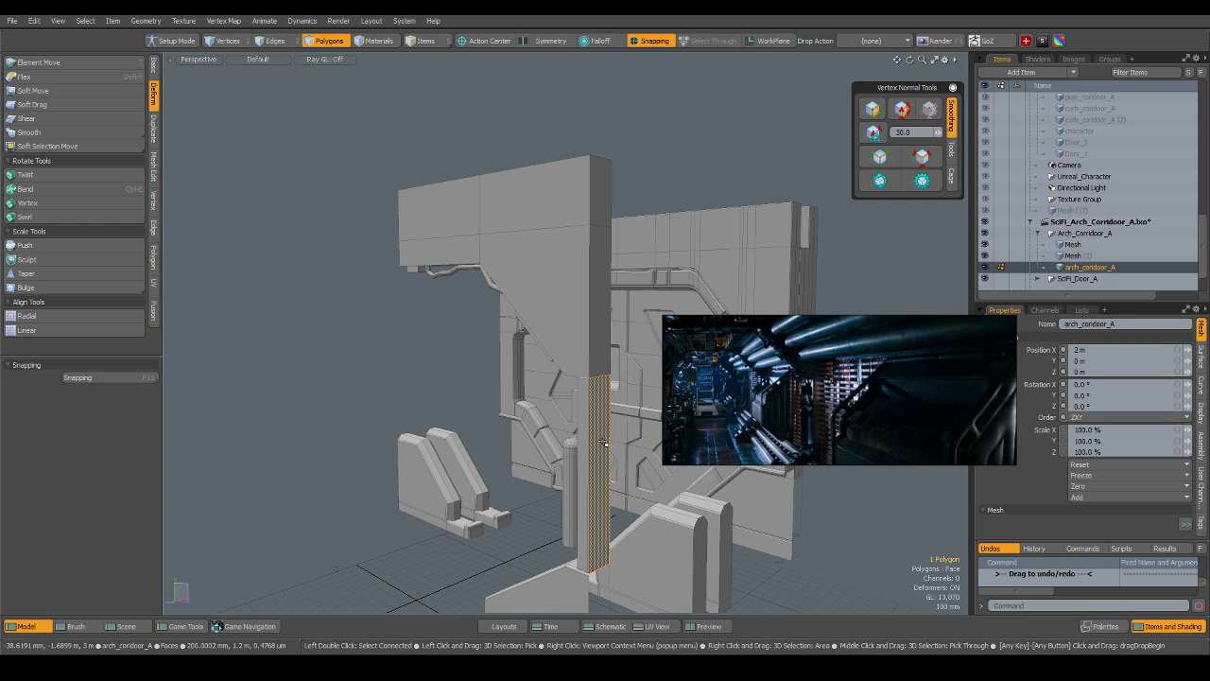
pyautogui.press('Delete')
# Cut the connected upper arch polygons from arch_corridor_A and paste them into a new mesh item.
pyautogui.doubleClick(579, 294)
pyautogui.keyDown('alt'); pyautogui.moveTo(456, 352); pyautogui.dragTo(563, 344); pyautogui.keyUp('alt')
pyautogui.hotkey('ctrl', 'x')
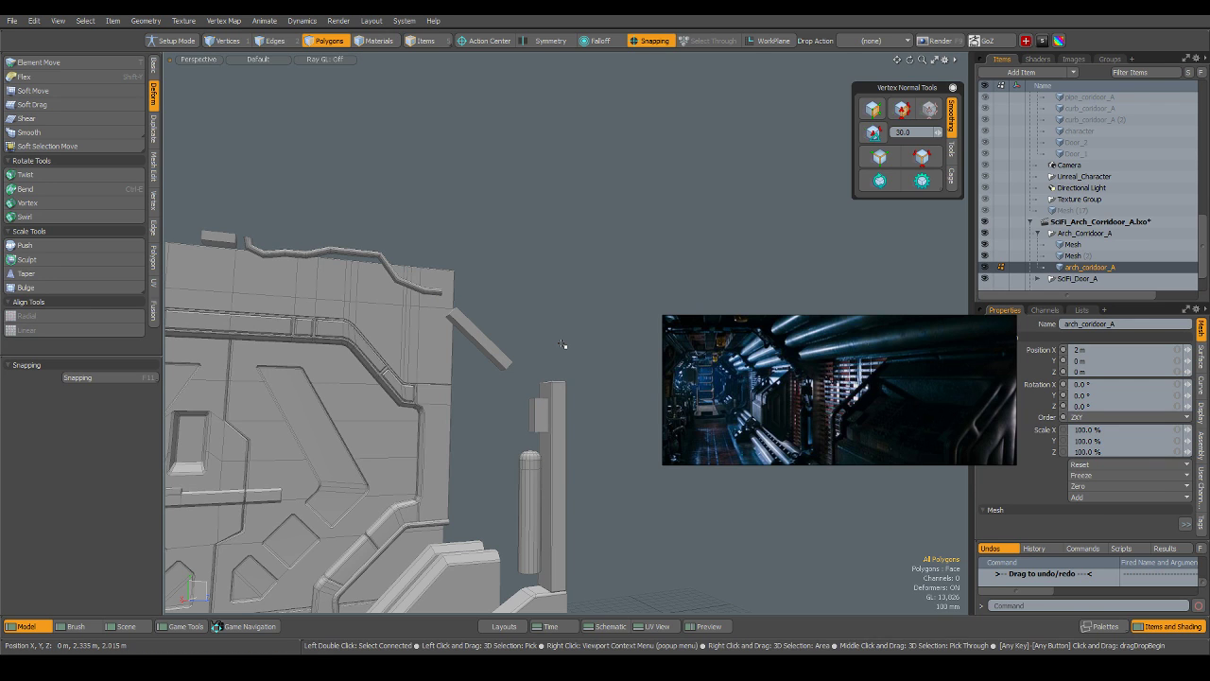
pyautogui.press('n')
pyautogui.hotkey('ctrl', 'v')
pyautogui.scroll(-4, 406, 308)
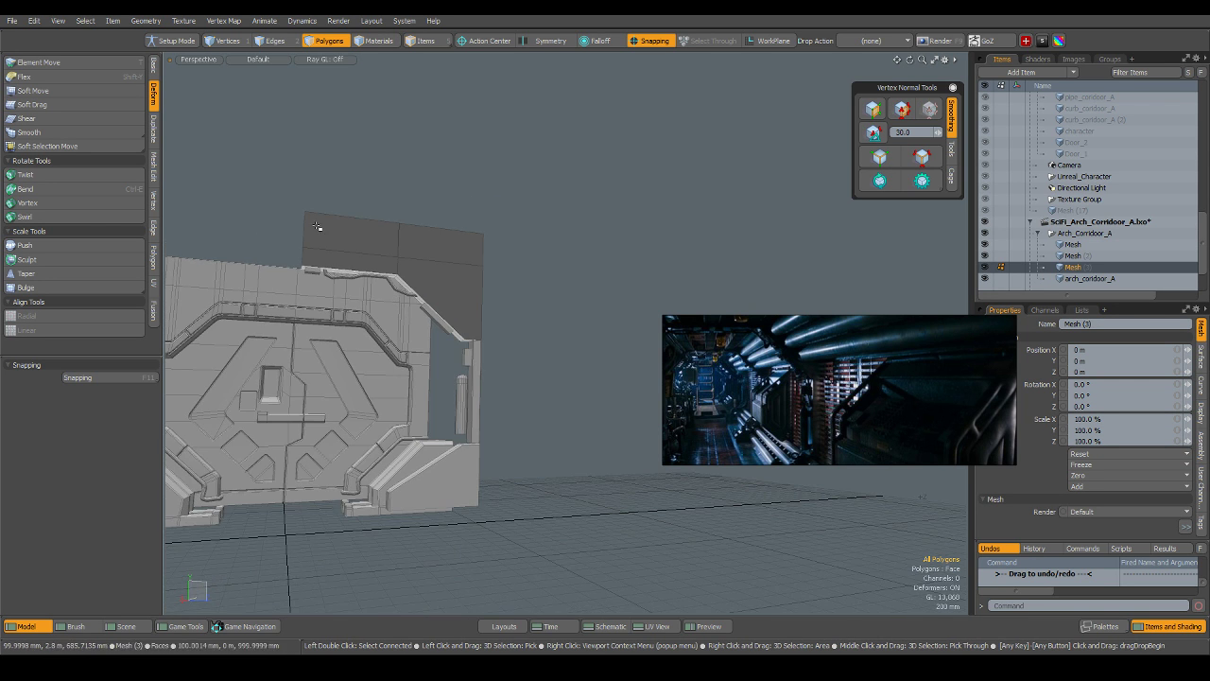
# Select the diagonal edge along the inner underside of the new upper arch mesh for editing.
pyautogui.keyDown('alt'); pyautogui.moveTo(319, 228); pyautogui.dragTo(605, 284); pyautogui.keyUp('alt')
pyautogui.scroll(3, 441, 221)
pyautogui.press('5')
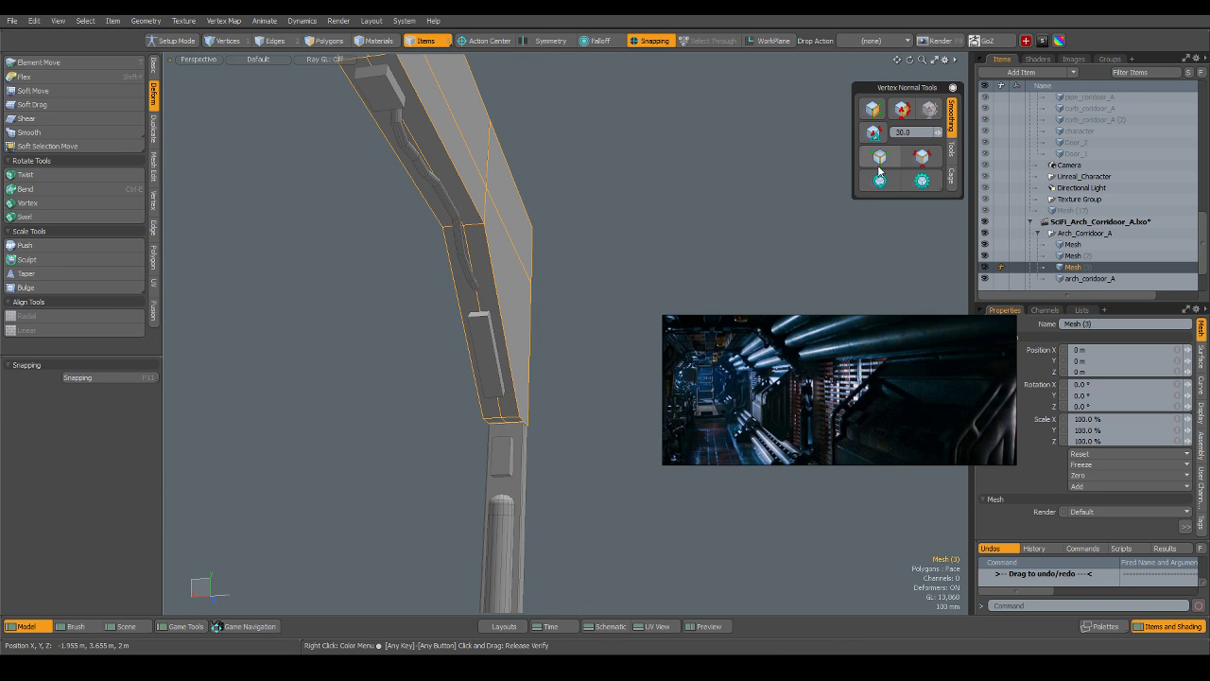
pyautogui.click(604, 215)
pyautogui.keyDown('alt'); pyautogui.moveTo(704, 249); pyautogui.dragTo(491, 269); pyautogui.keyUp('alt')
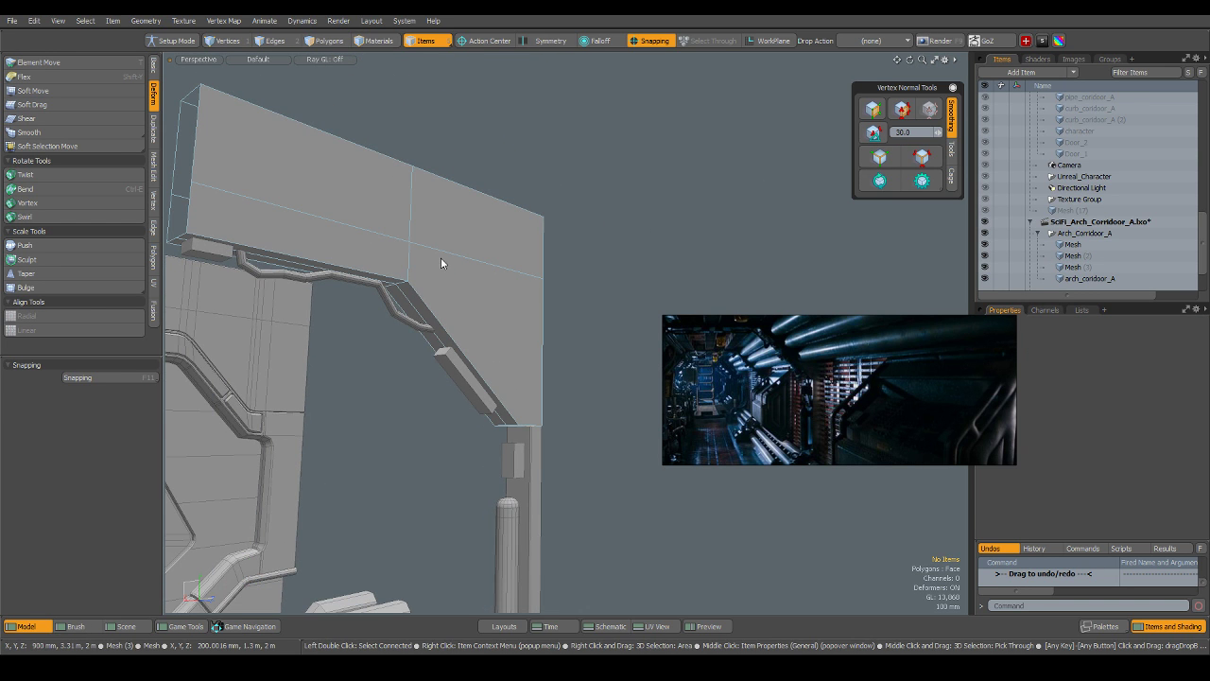
pyautogui.click(440, 258)
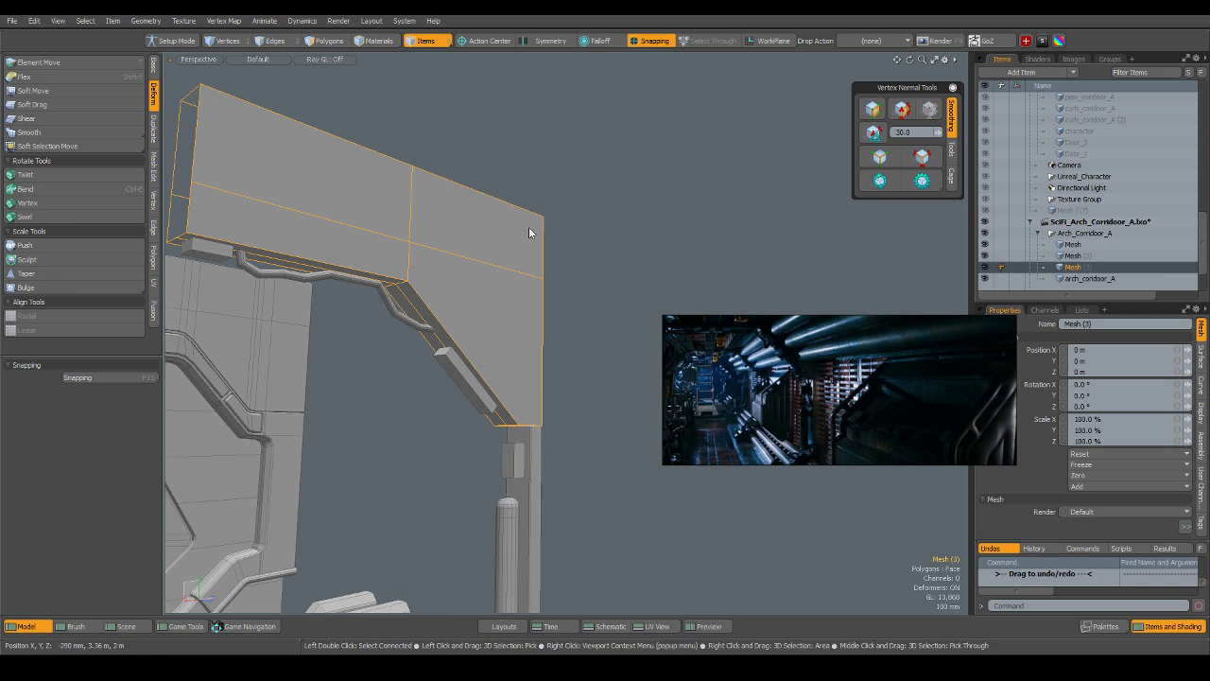
pyautogui.press('2')
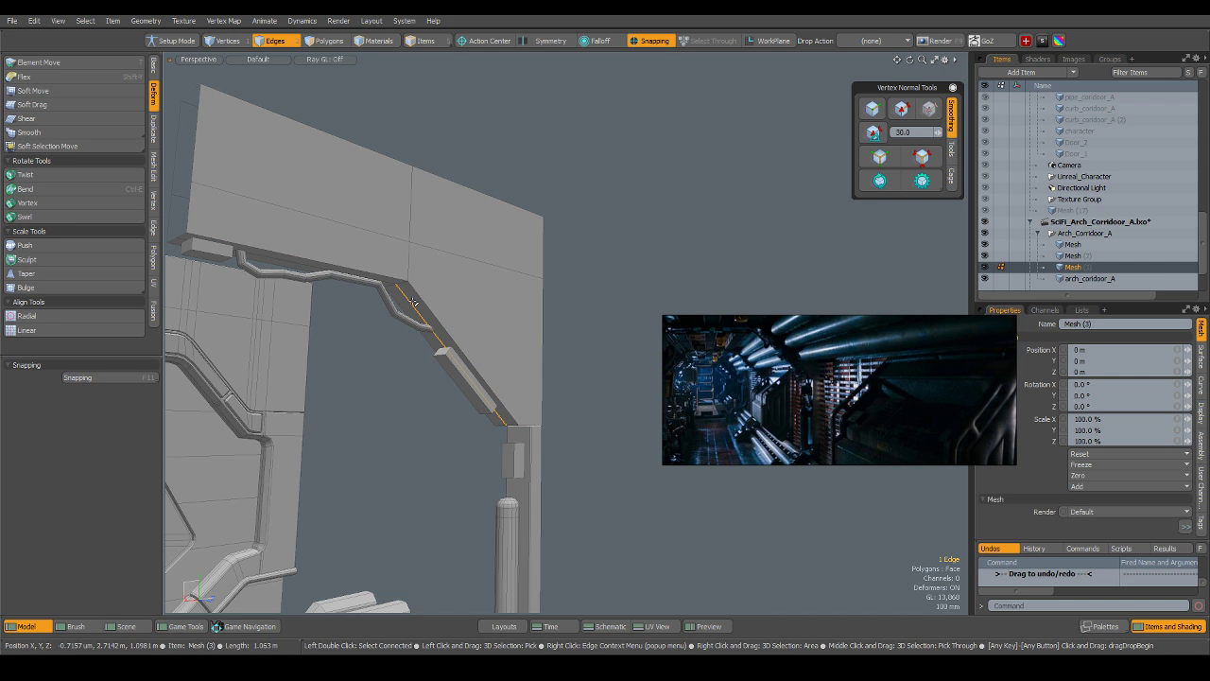
pyautogui.click(413, 302)
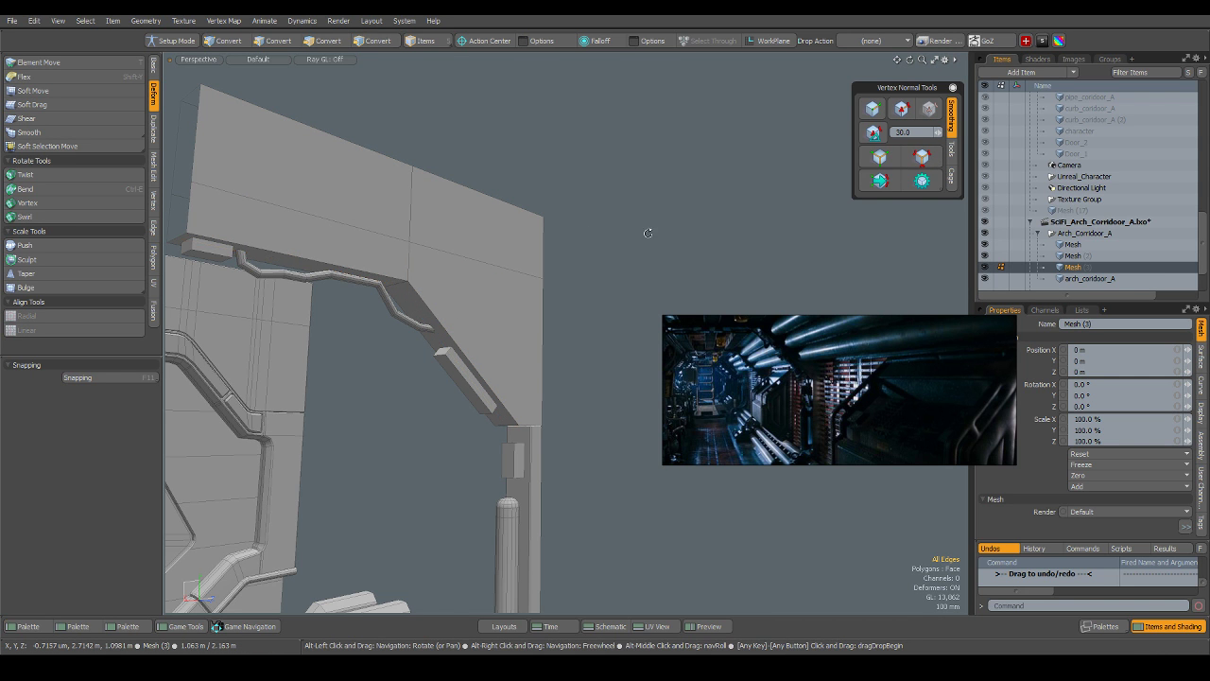
pyautogui.keyDown('alt'); pyautogui.moveTo(413, 302); pyautogui.dragTo(419, 341); pyautogui.keyUp('alt')
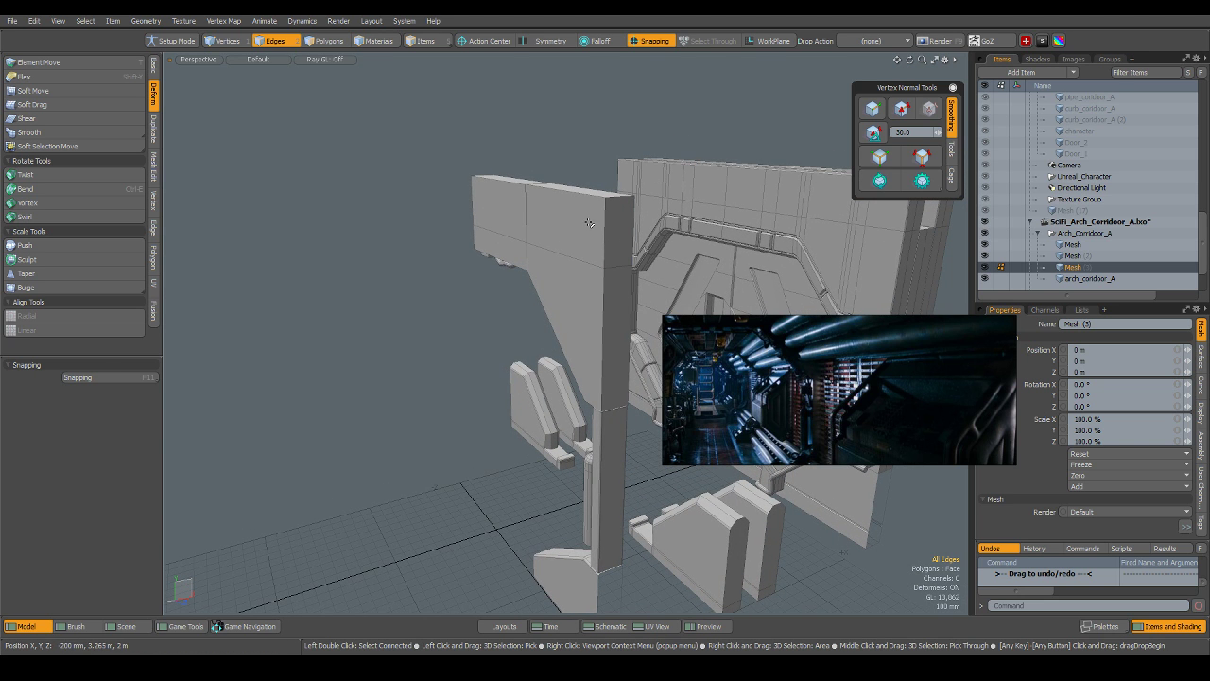
# Isolate the new upper arch mesh by hiding all other items.
pyautogui.press('5')
pyautogui.keyDown('alt'); pyautogui.moveTo(591, 227); pyautogui.dragTo(639, 338); pyautogui.keyUp('alt')
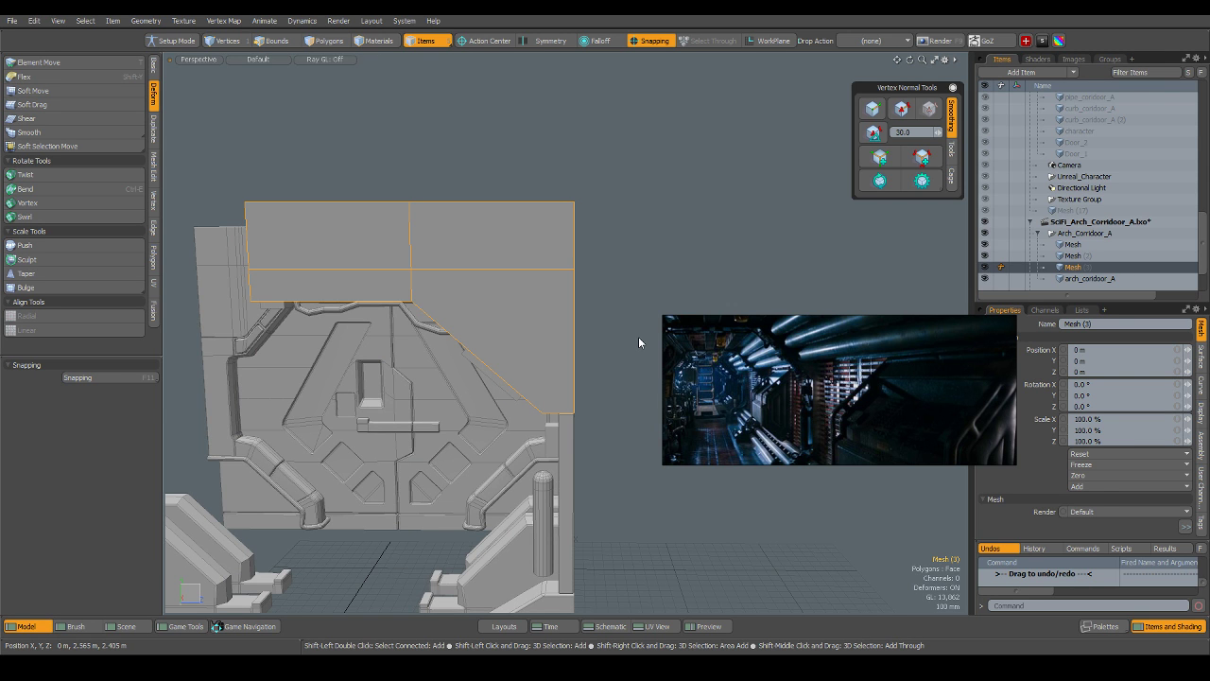
pyautogui.hotkey('shift', 'h')
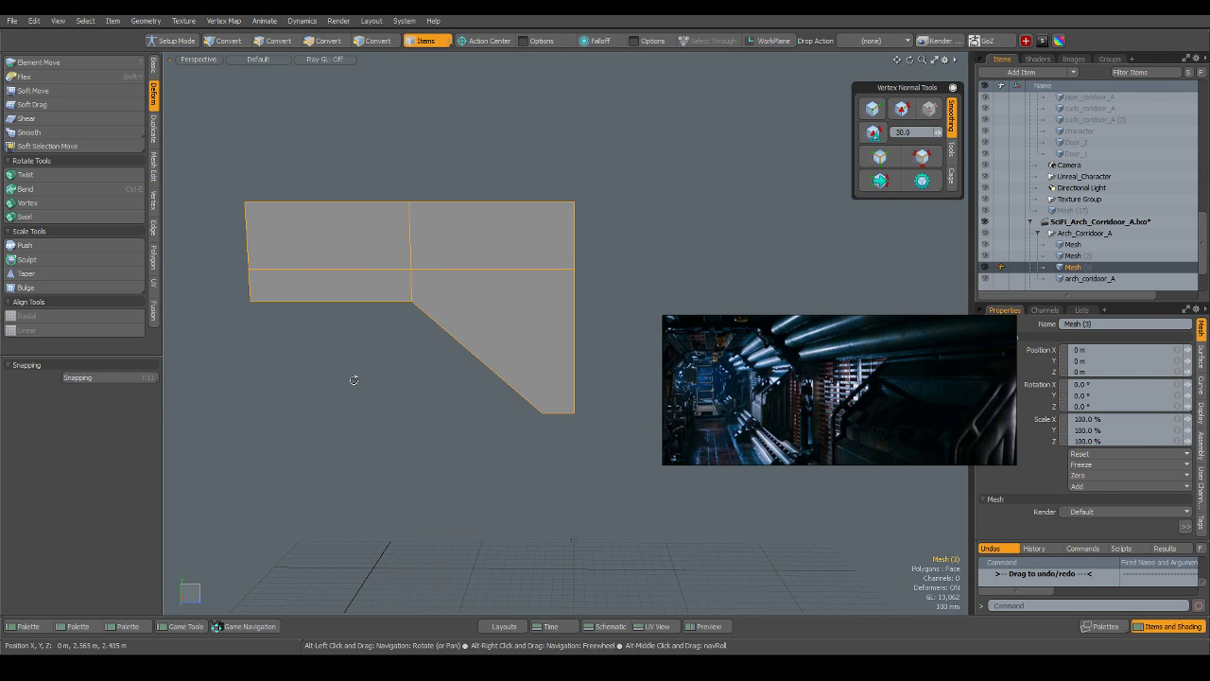
# Weld the loose corner vertices at the lower tip of the upper arch's diagonal leg using Drag Weld.
pyautogui.keyDown('alt'); pyautogui.moveTo(351, 375); pyautogui.dragTo(482, 299); pyautogui.keyUp('alt')
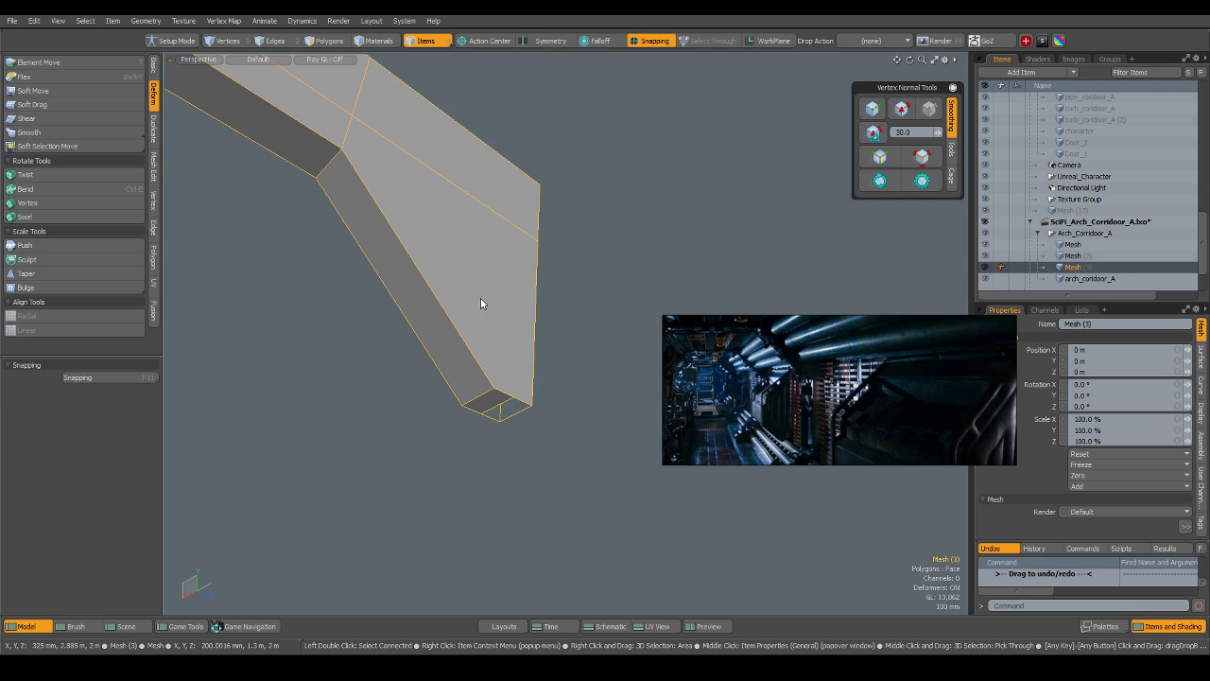
pyautogui.scroll(2, 503, 427)
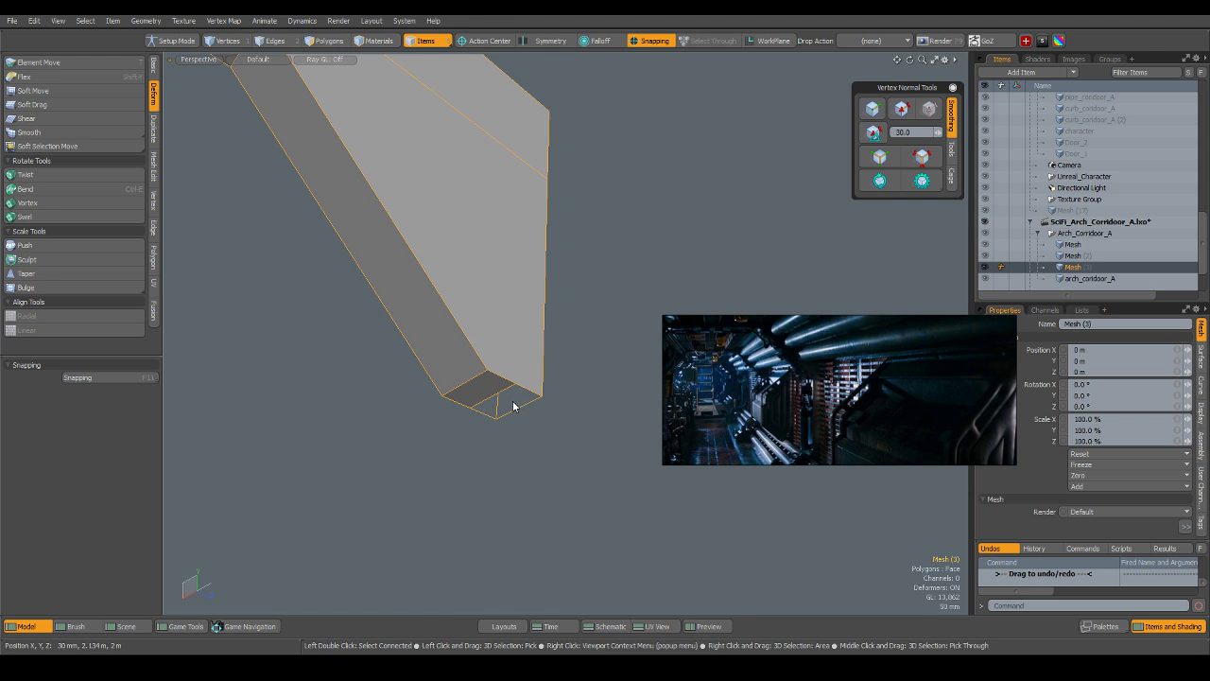
pyautogui.press('1')
pyautogui.rightClick(520, 380)
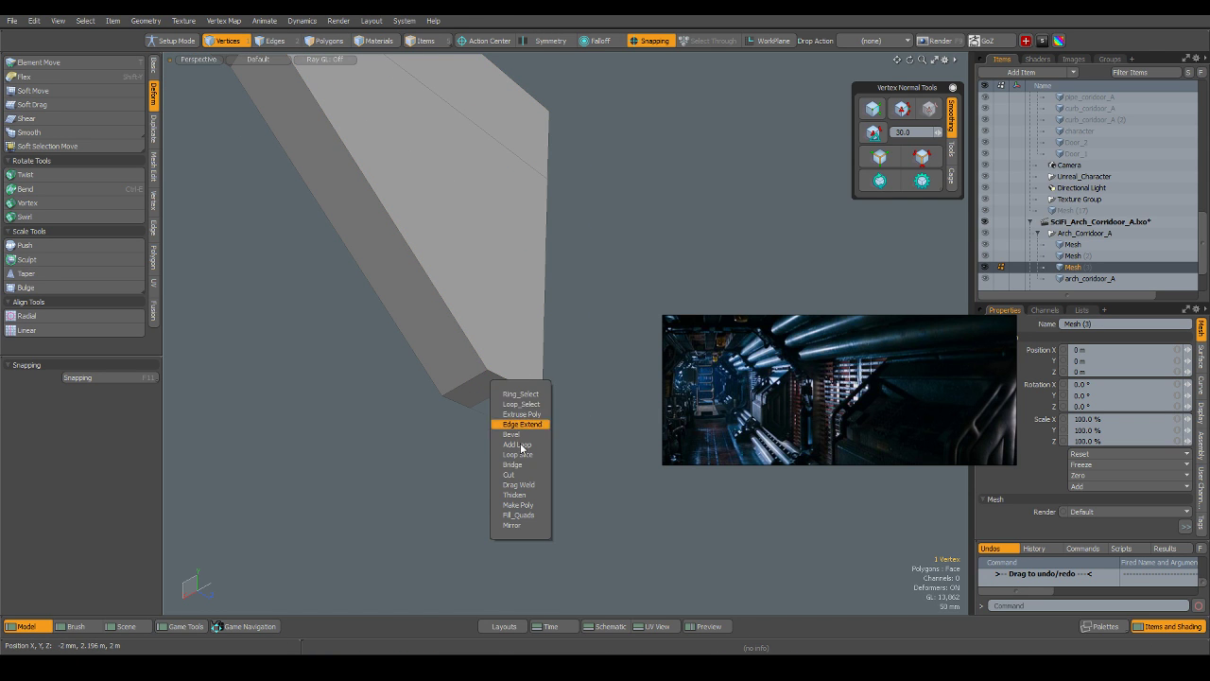
pyautogui.click(528, 475)
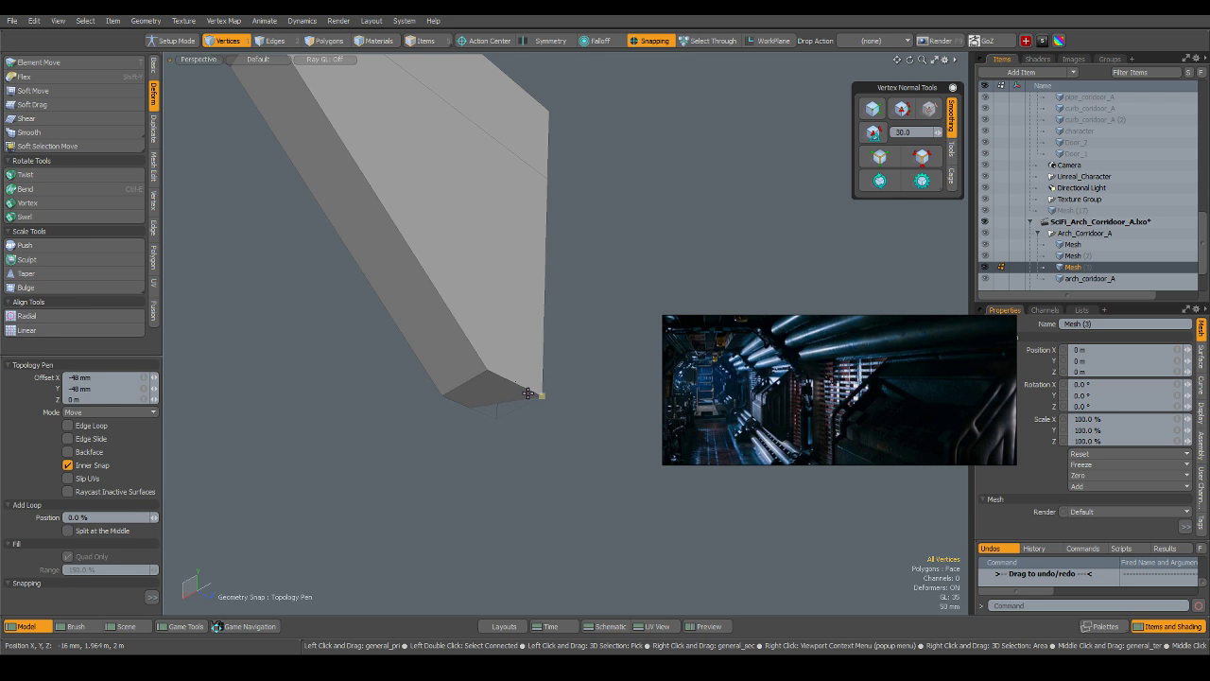
pyautogui.moveTo(528, 393); pyautogui.dragTo(472, 408)
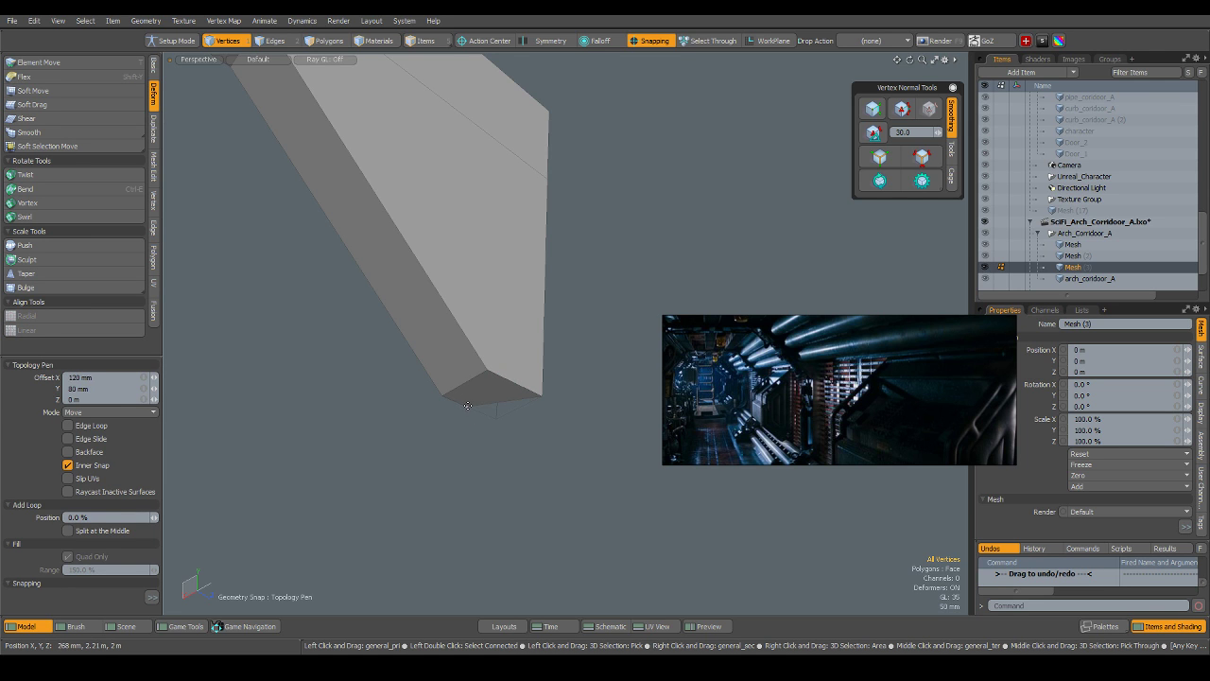
pyautogui.rightClick(467, 406)
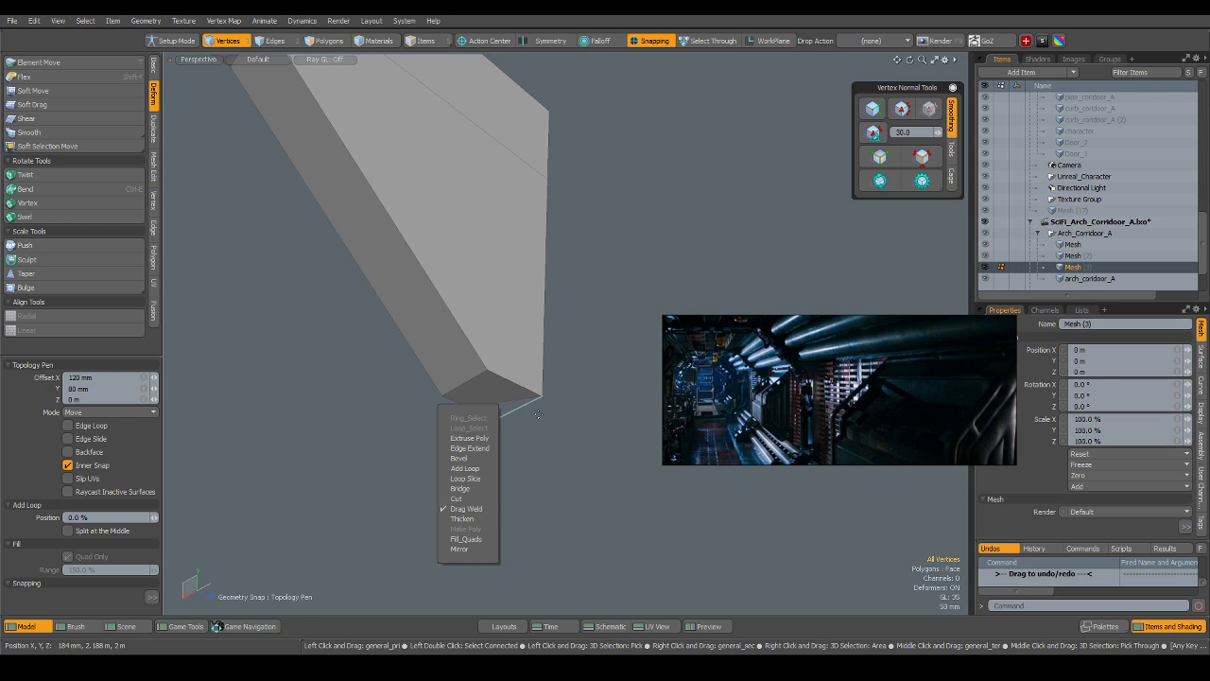
pyautogui.click(473, 500)
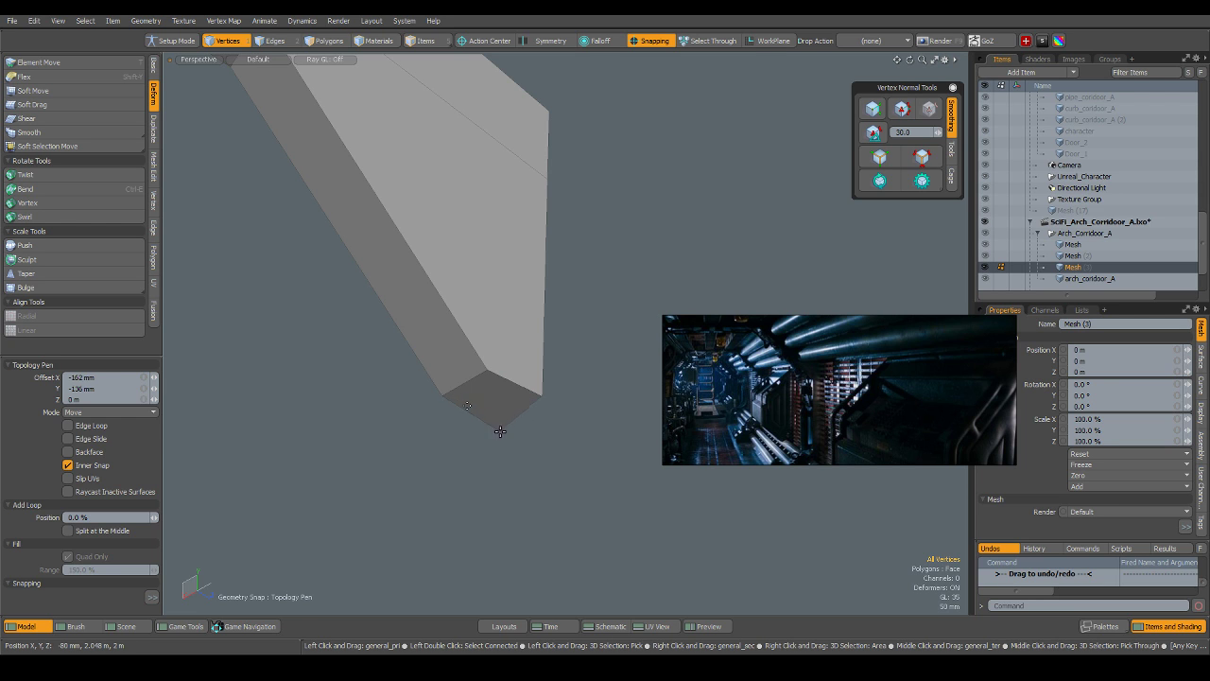
pyautogui.moveTo(501, 432); pyautogui.dragTo(593, 487)
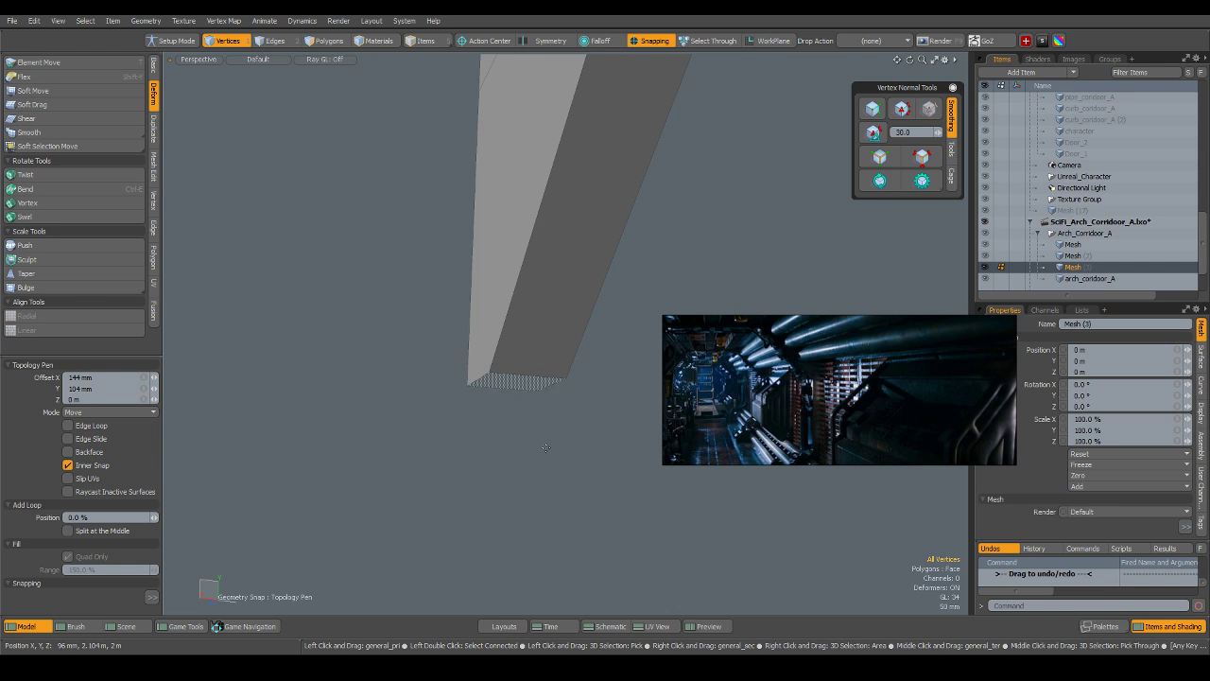
pyautogui.keyDown('alt'); pyautogui.moveTo(596, 371); pyautogui.dragTo(647, 375); pyautogui.keyUp('alt')
pyautogui.scroll(-3, 586, 374)
pyautogui.press('5')
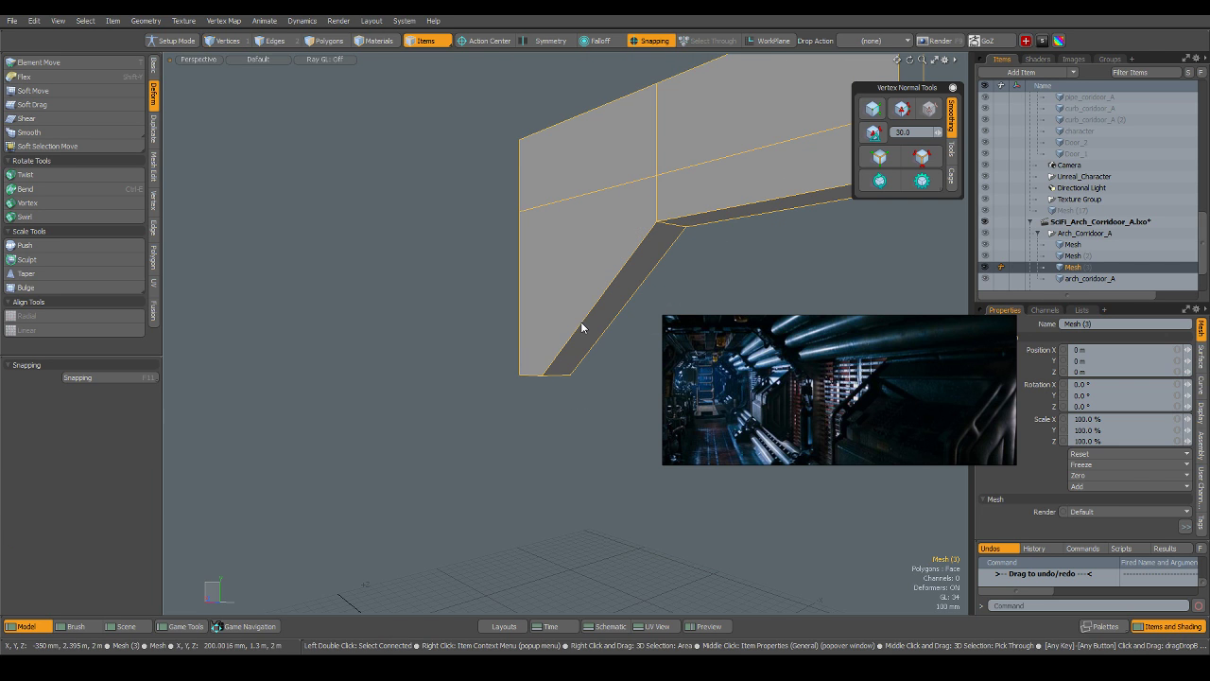
# Highlight the upper arch's hard edges and select its horizontal edge loops to examine how the faces connect.
pyautogui.keyDown('alt'); pyautogui.keyDown('shift'); pyautogui.moveTo(554, 278); pyautogui.dragTo(450, 360); pyautogui.keyUp('shift'); pyautogui.keyUp('alt')
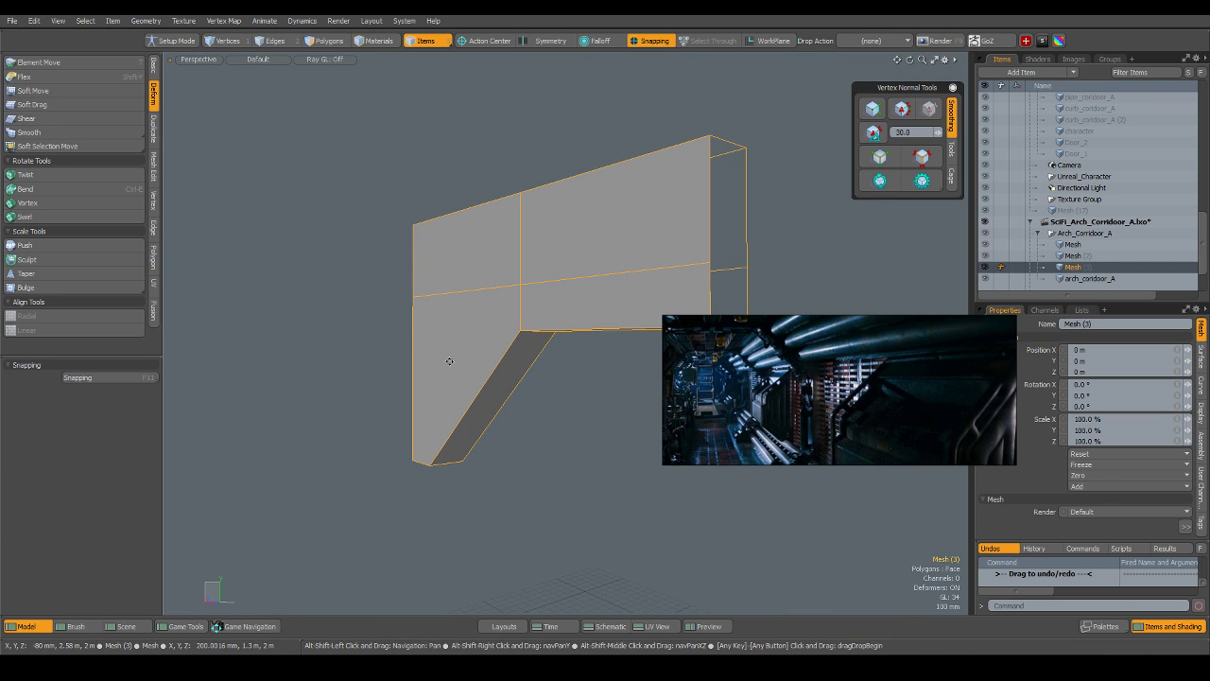
pyautogui.click(917, 161)
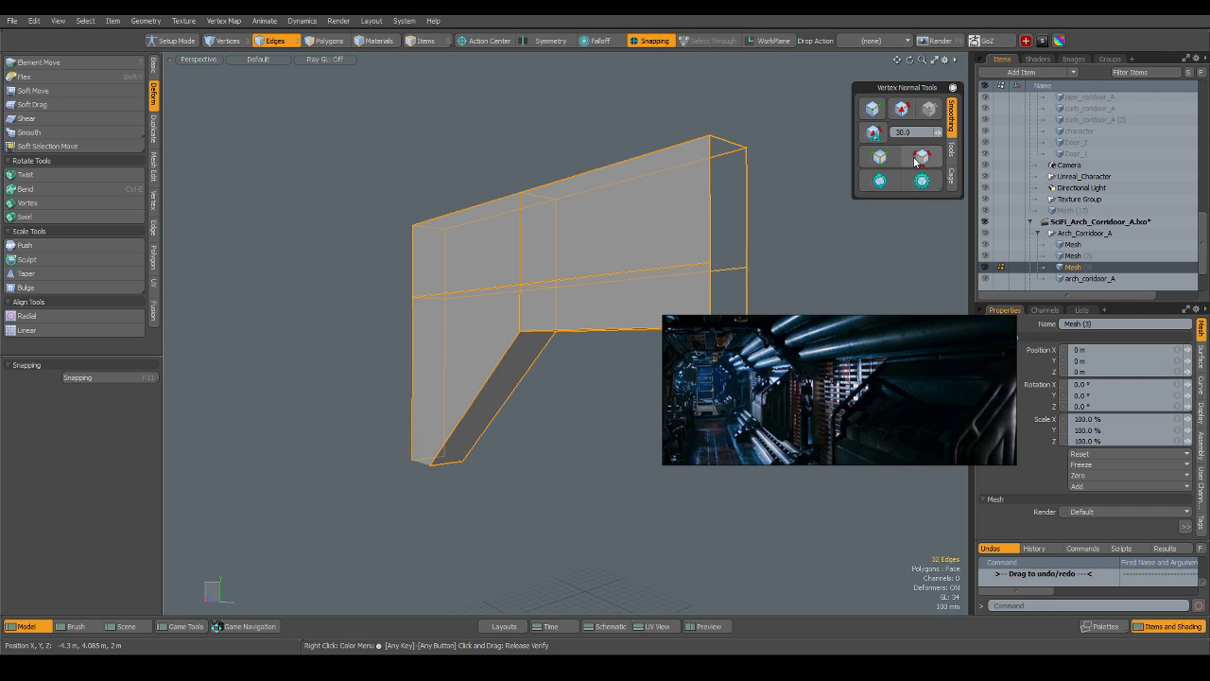
pyautogui.keyDown('alt'); pyautogui.moveTo(501, 373); pyautogui.dragTo(573, 378); pyautogui.keyUp('alt')
pyautogui.keyDown('alt'); pyautogui.keyDown('shift'); pyautogui.moveTo(534, 321); pyautogui.dragTo(430, 326); pyautogui.keyUp('shift'); pyautogui.keyUp('alt')
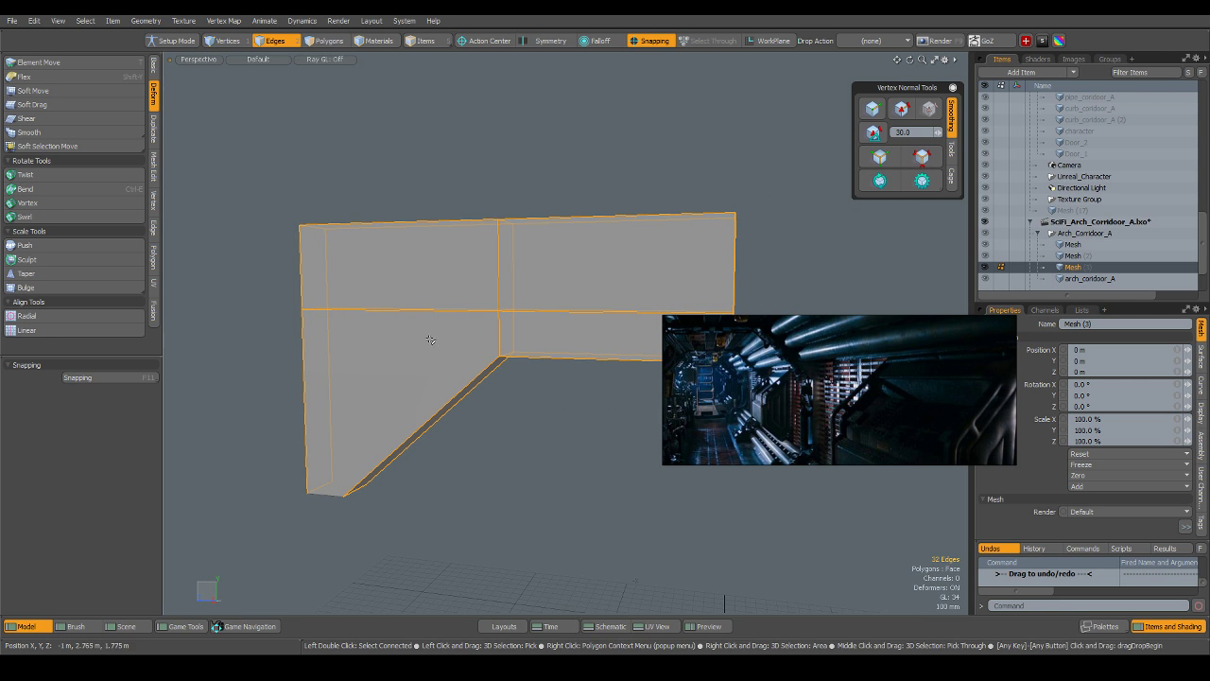
pyautogui.doubleClick(474, 311)
pyautogui.keyDown('shift'); pyautogui.doubleClick(538, 313); pyautogui.keyUp('shift')
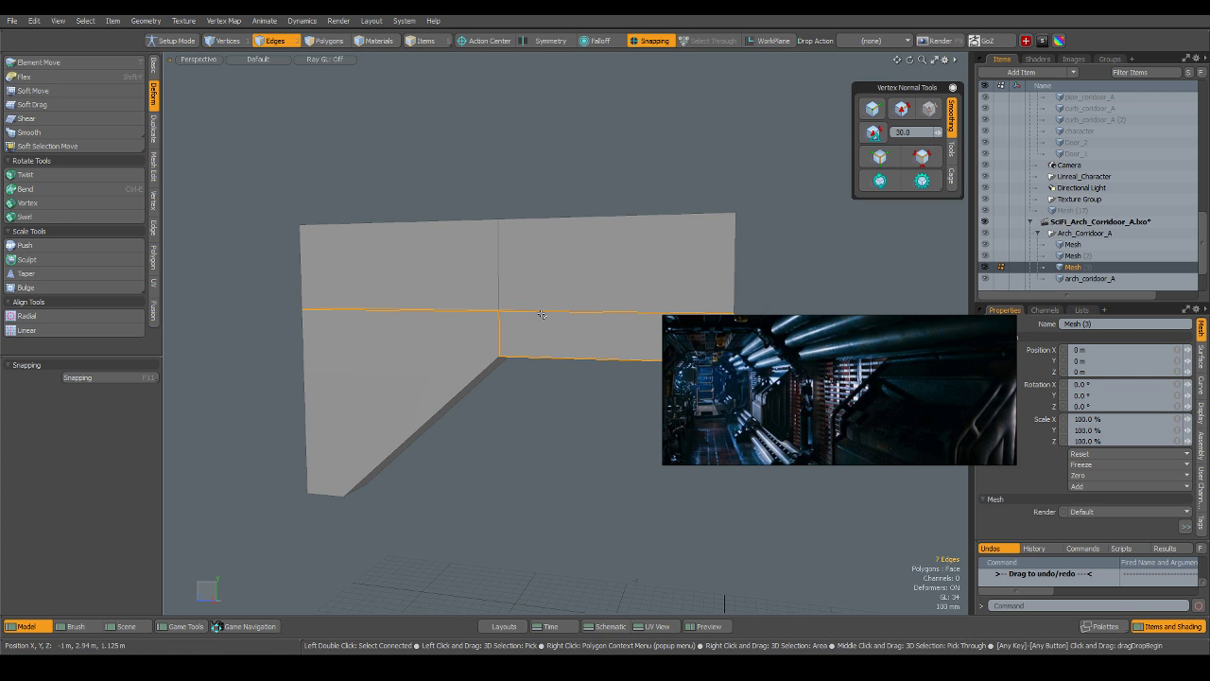
pyautogui.keyDown('alt'); pyautogui.moveTo(451, 416); pyautogui.dragTo(637, 417); pyautogui.keyUp('alt')
pyautogui.scroll(-5, 477, 403)
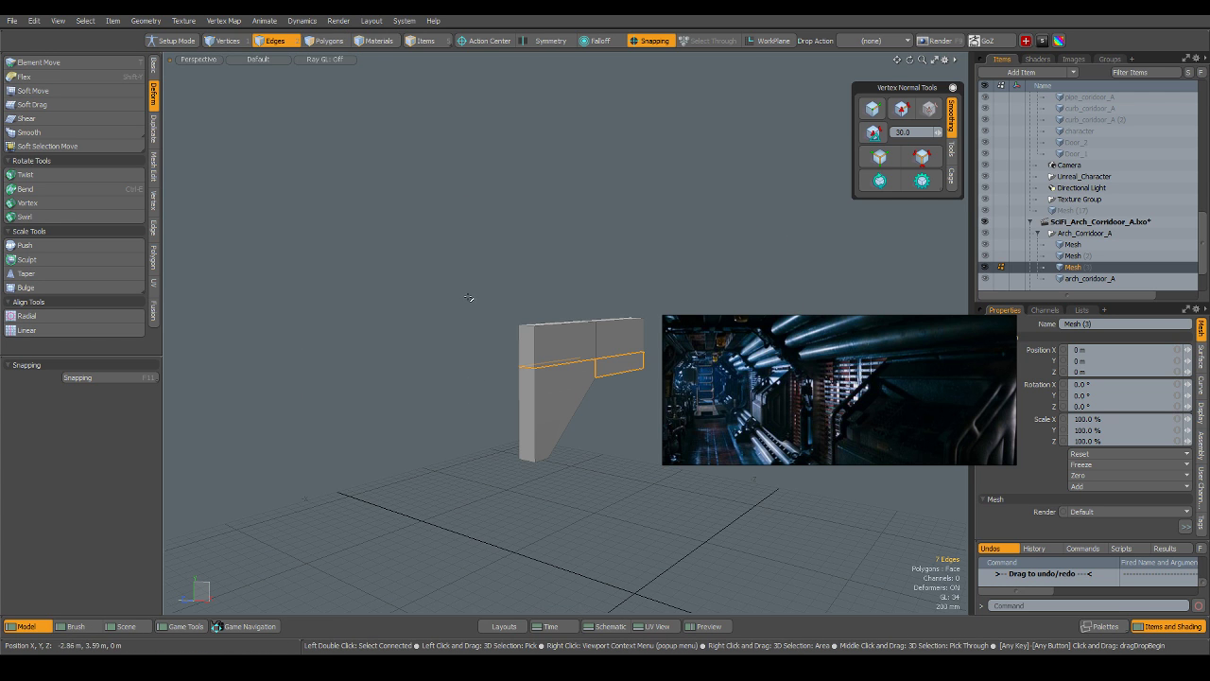
# Select all vertices of the upper arch mesh and run Merge Vertices on them with the Automatic range.
pyautogui.press('1')
pyautogui.moveTo(447, 240); pyautogui.dragTo(774, 613, button='right')
pyautogui.rightClick(685, 404)
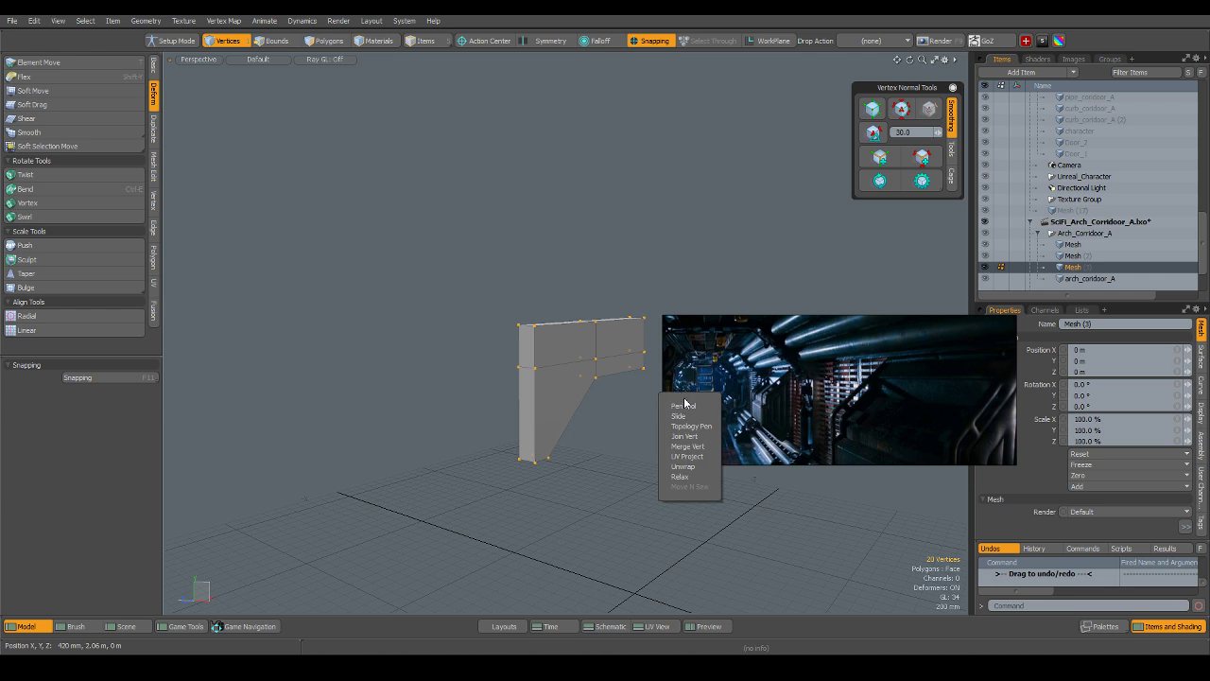
pyautogui.click(696, 451)
pyautogui.click(628, 263)
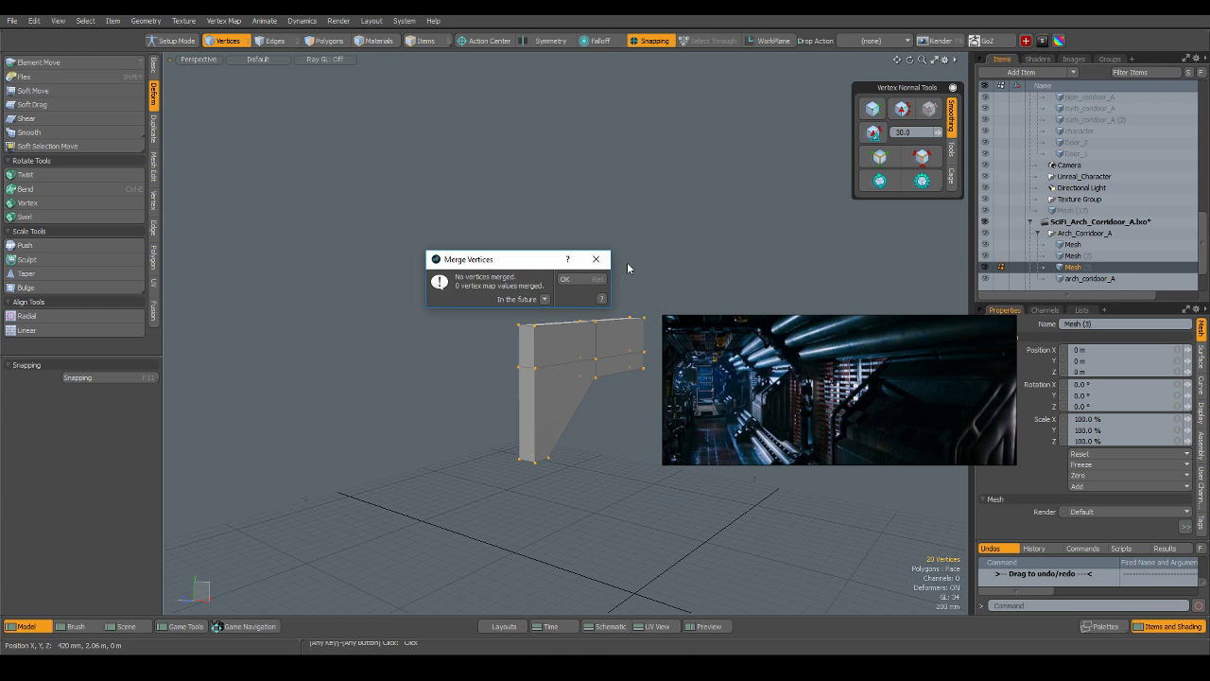
pyautogui.click(586, 279)
# Run Merge Vertices on the upper arch's selected vertices with a Fixed range and a distance of 2 mm.
pyautogui.rightClick(590, 278)
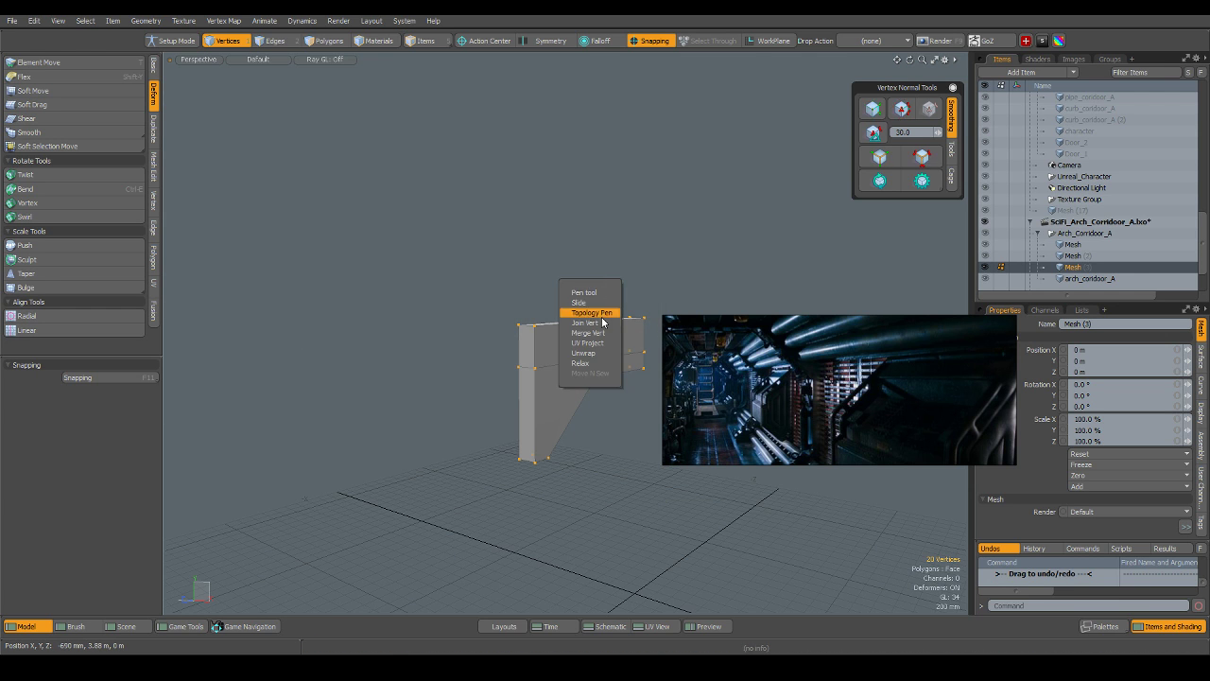
pyautogui.click(608, 336)
pyautogui.click(512, 263)
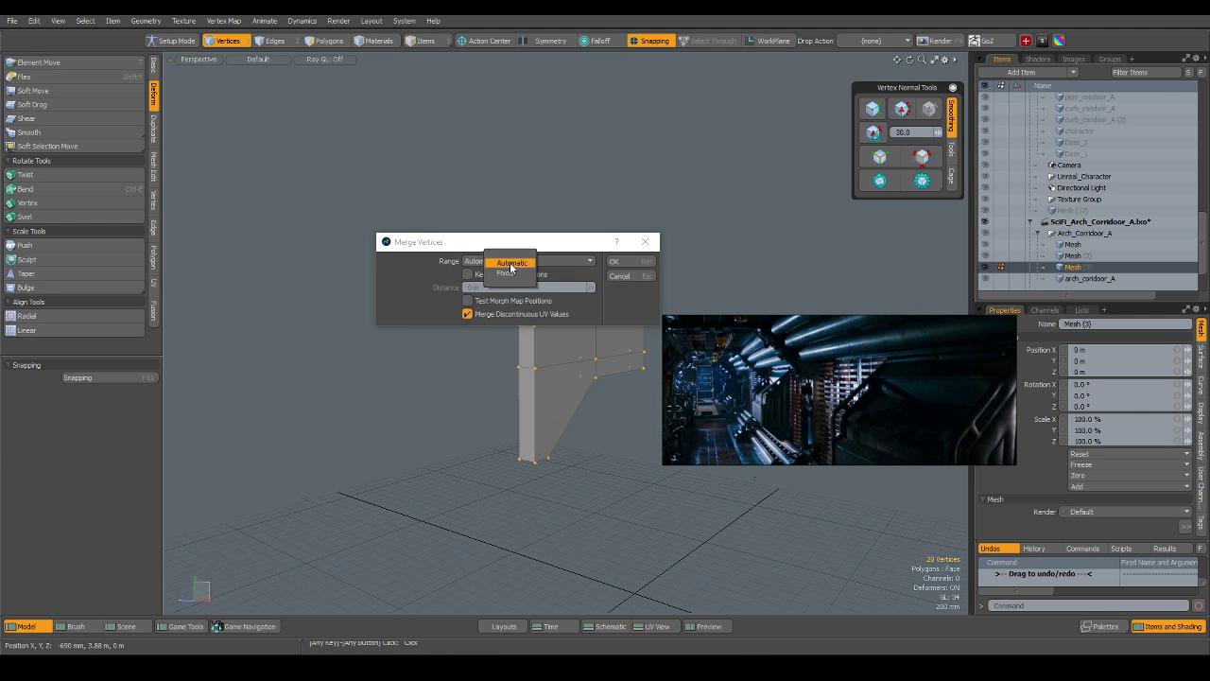
pyautogui.click(502, 277)
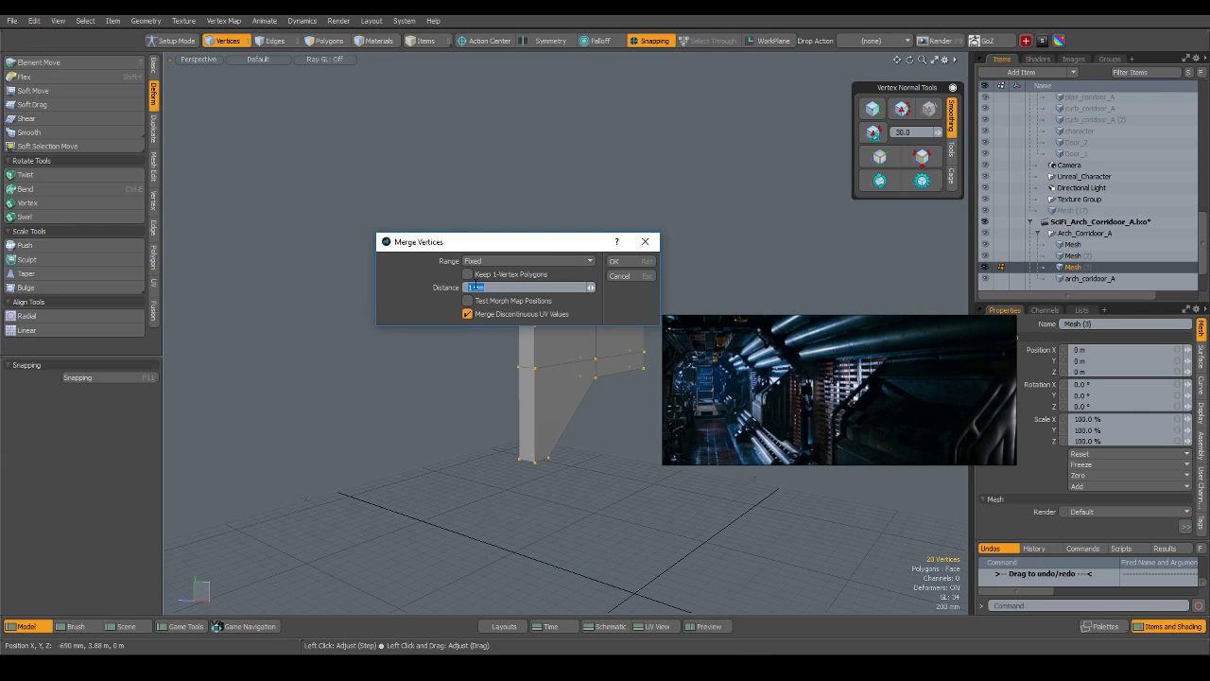
pyautogui.write('2mm')
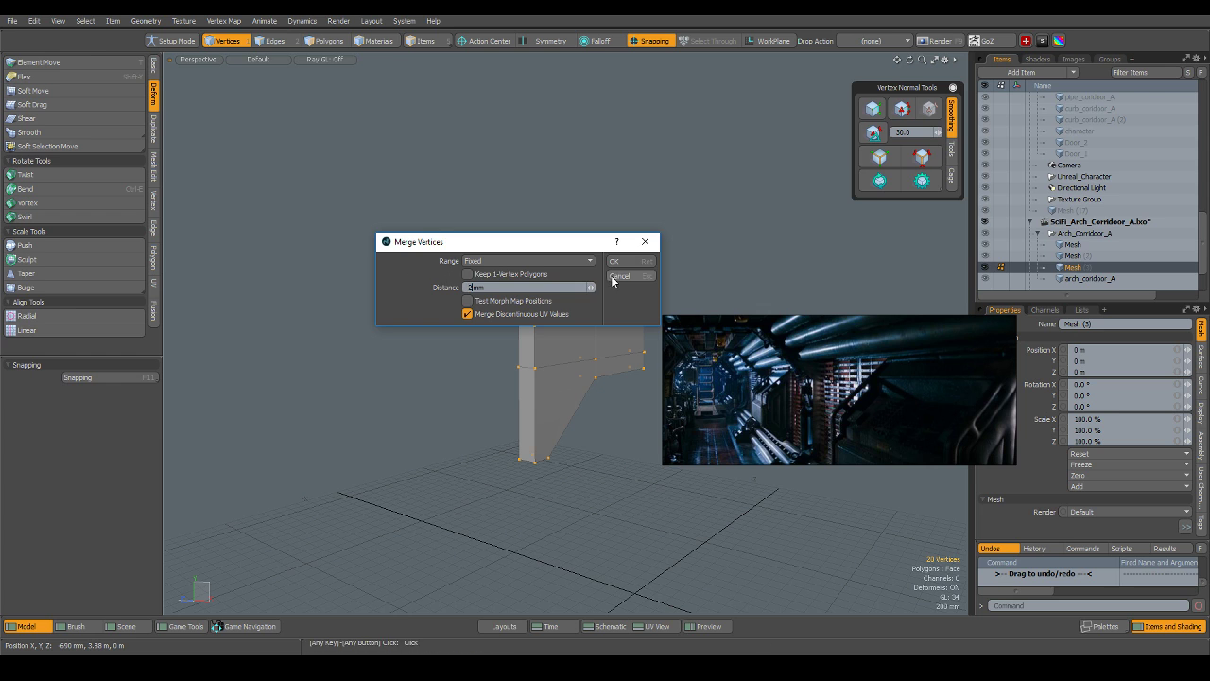
pyautogui.click(614, 261)
pyautogui.click(582, 285)
pyautogui.scroll(2, 610, 324)
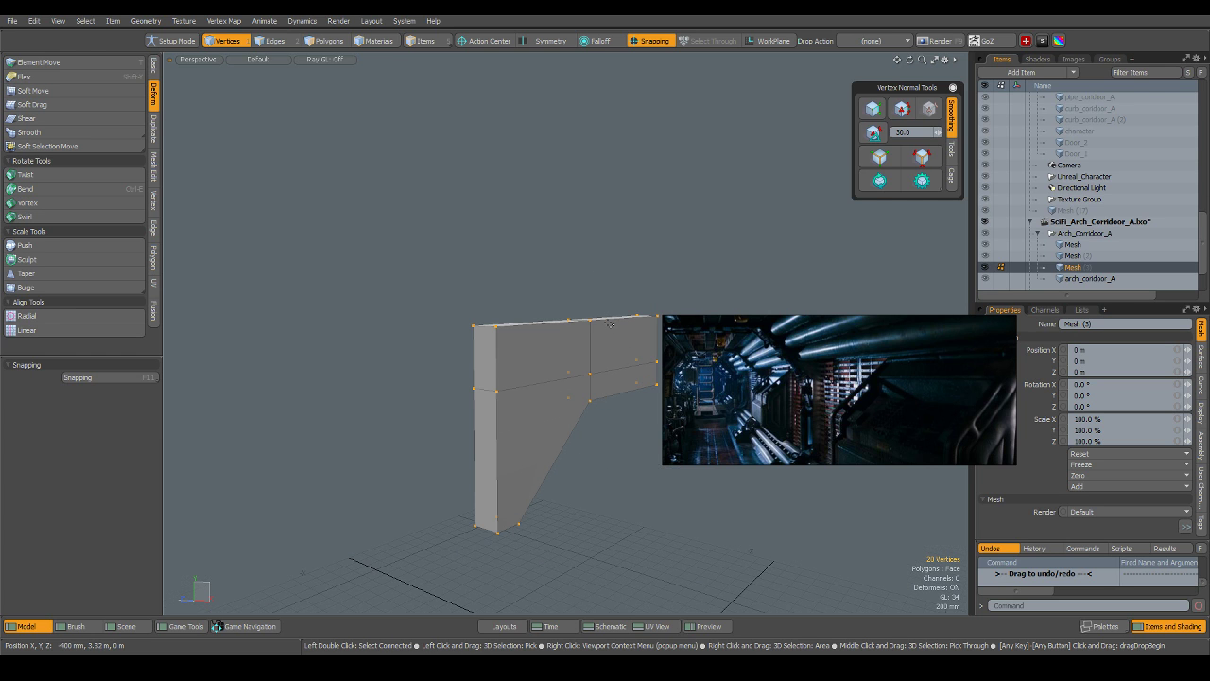
# Run an item-level operation on the upper arch mesh, dismiss its message, and deselect the item.
pyautogui.press('5')
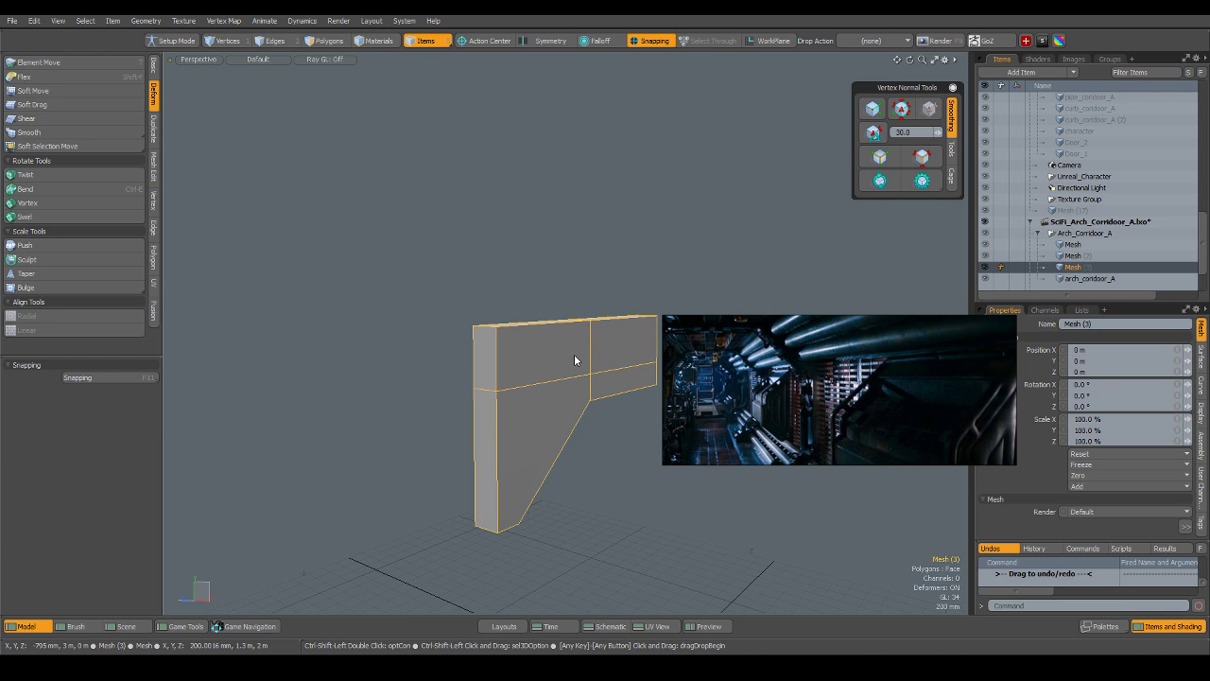
pyautogui.rightClick(574, 354)
pyautogui.click(587, 379)
pyautogui.click(578, 296)
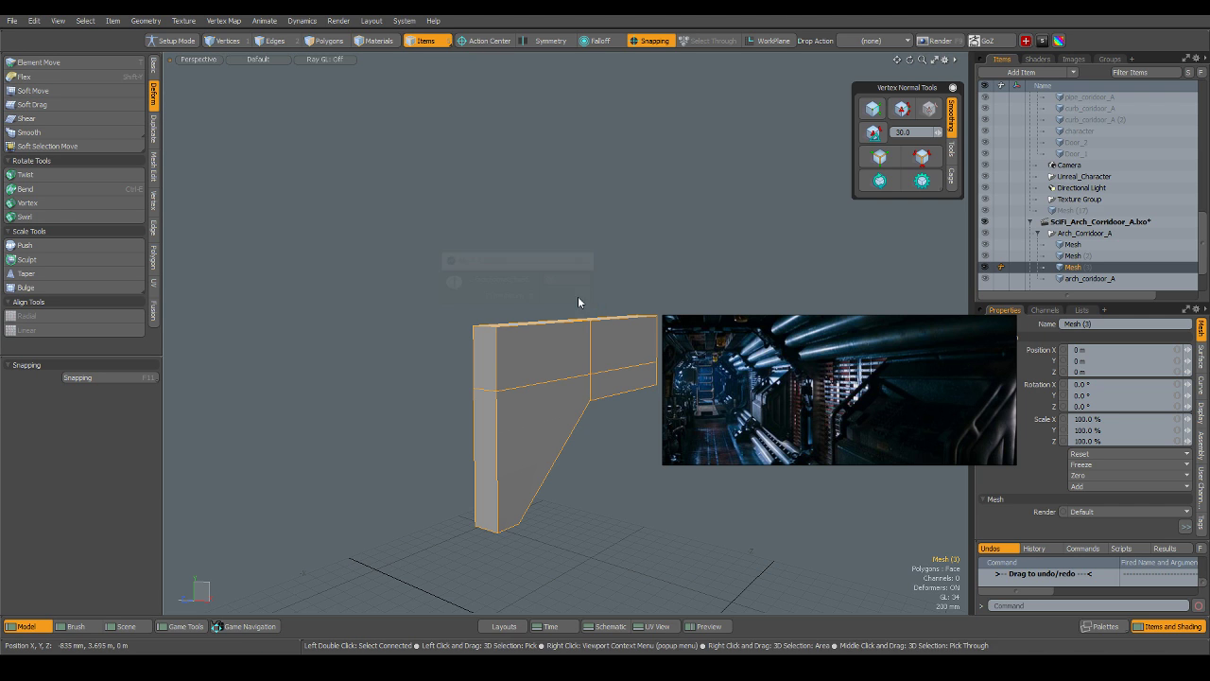
pyautogui.click(624, 433)
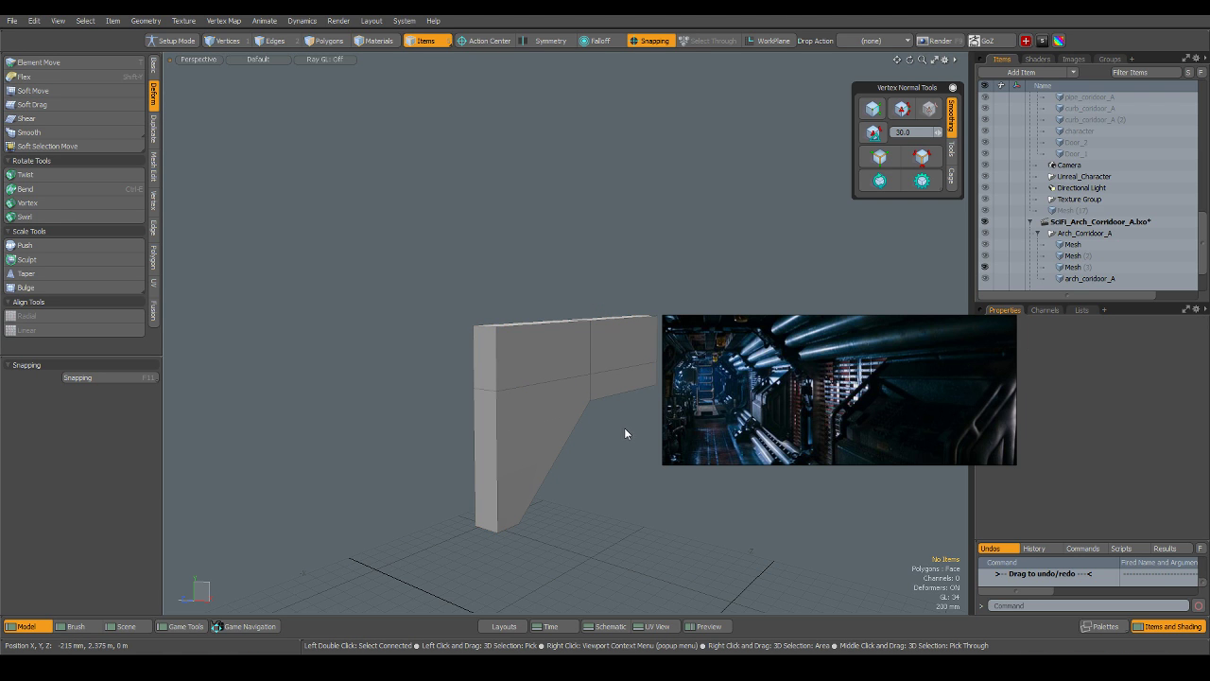
# Select the horizontal edges running around the middle of the upper arch mesh and remove them.
pyautogui.press('2')
pyautogui.click(563, 381)
pyautogui.keyDown('shift'); pyautogui.click(615, 375); pyautogui.keyUp('shift')
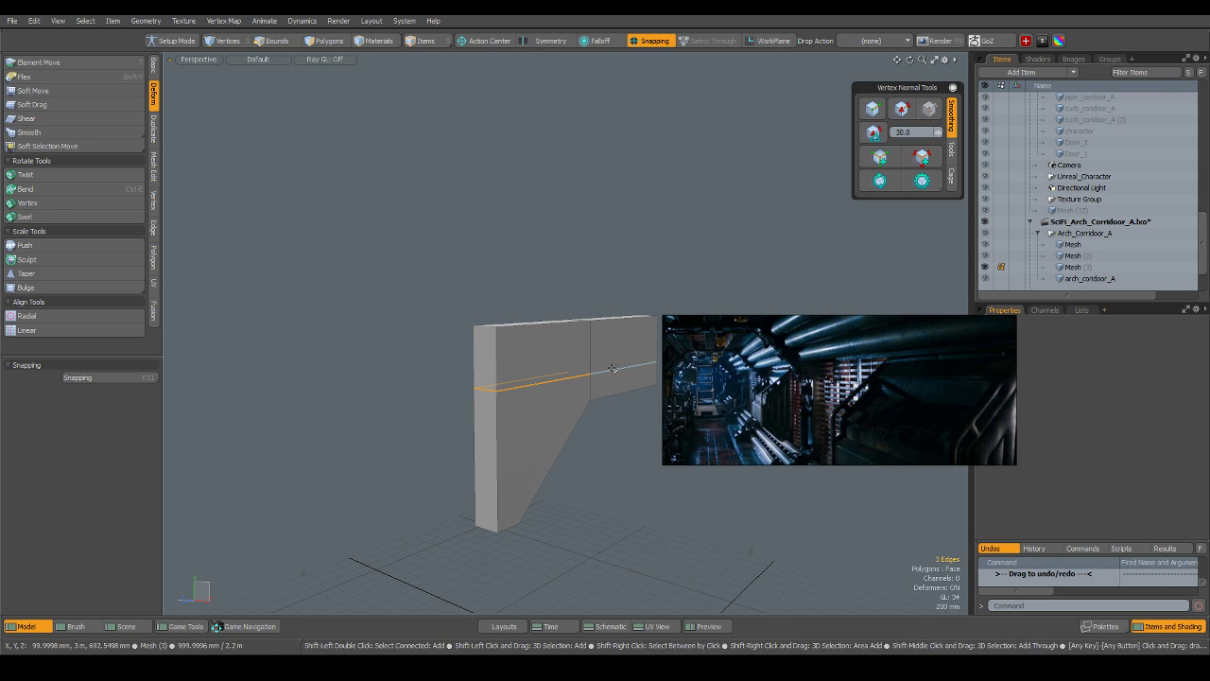
pyautogui.keyDown('alt'); pyautogui.moveTo(605, 378); pyautogui.dragTo(546, 360); pyautogui.keyUp('alt')
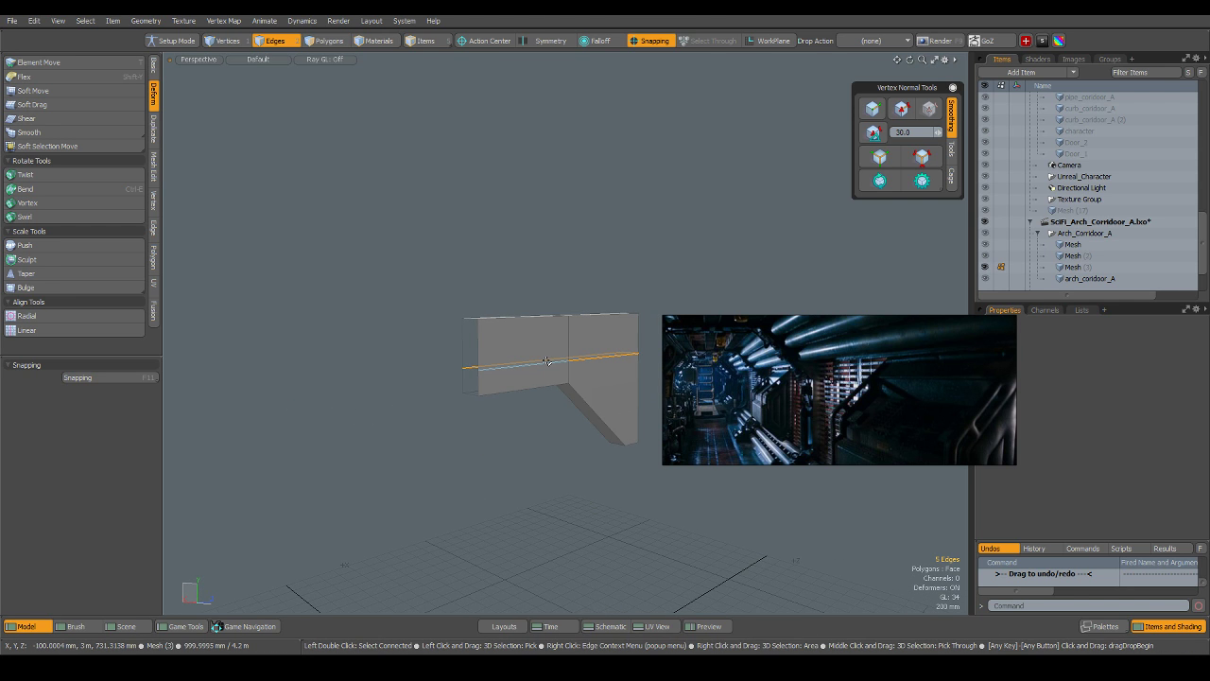
pyautogui.keyDown('alt'); pyautogui.moveTo(650, 393); pyautogui.dragTo(592, 451); pyautogui.keyUp('alt')
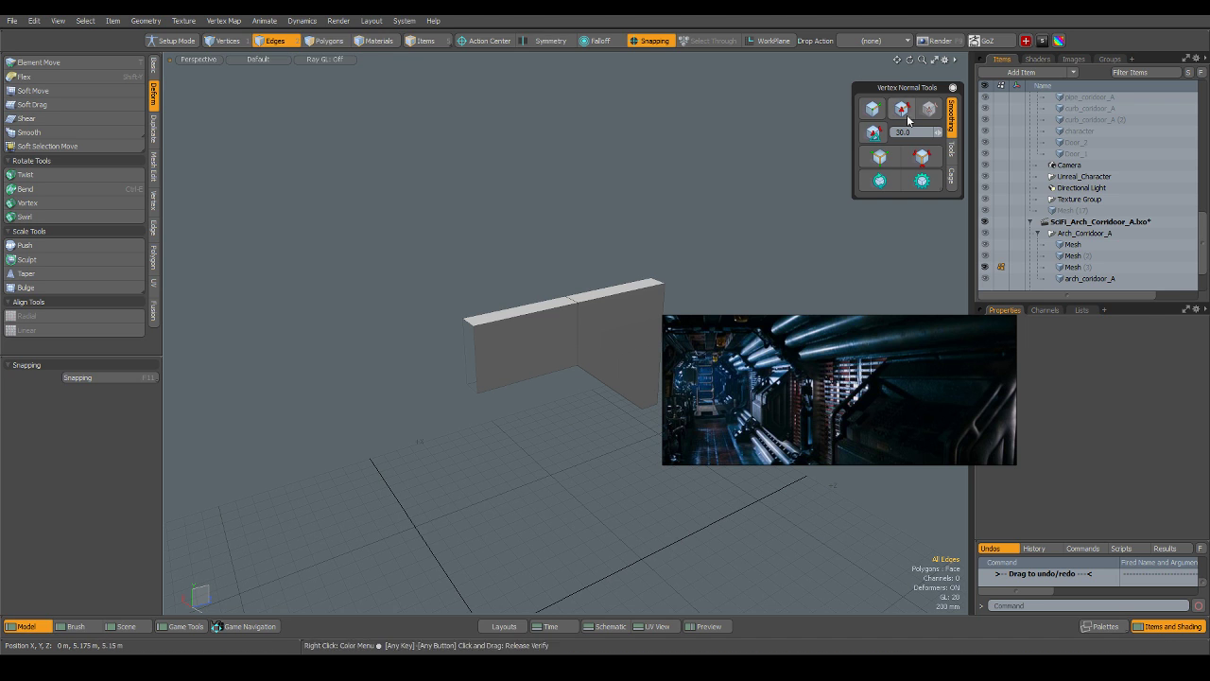
# Highlight the upper arch's hard edges and delete the interior polygon hidden at the vertical seam.
pyautogui.click(923, 159)
pyautogui.scroll(4, 592, 343)
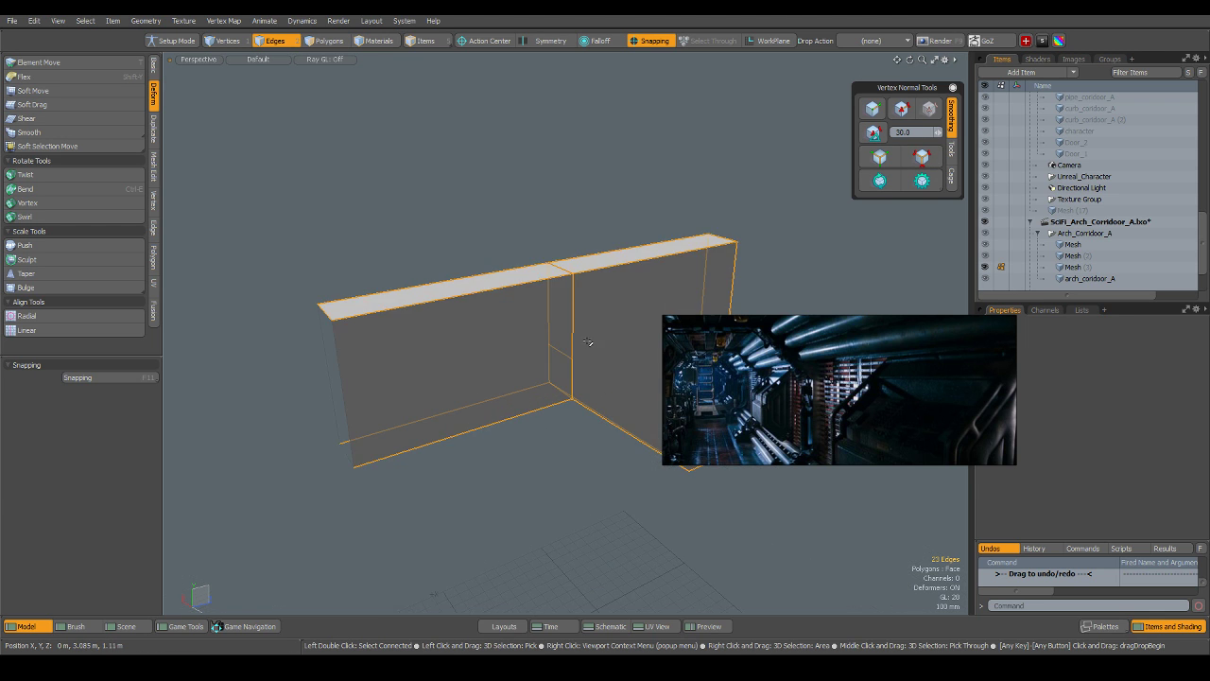
pyautogui.keyDown('alt'); pyautogui.moveTo(592, 343); pyautogui.dragTo(508, 361); pyautogui.keyUp('alt')
pyautogui.press('3')
pyautogui.click(522, 347)
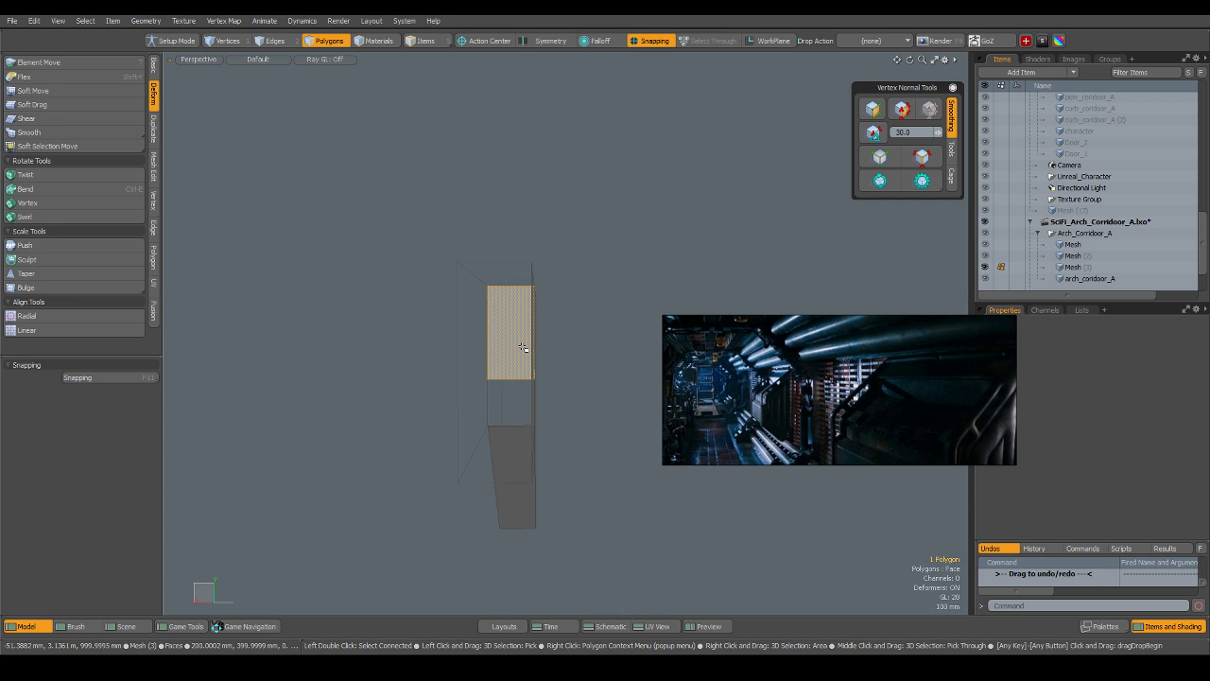
pyautogui.press('Delete')
pyautogui.scroll(-3, 537, 347)
pyautogui.keyDown('alt'); pyautogui.moveTo(548, 344); pyautogui.dragTo(502, 347); pyautogui.keyUp('alt')
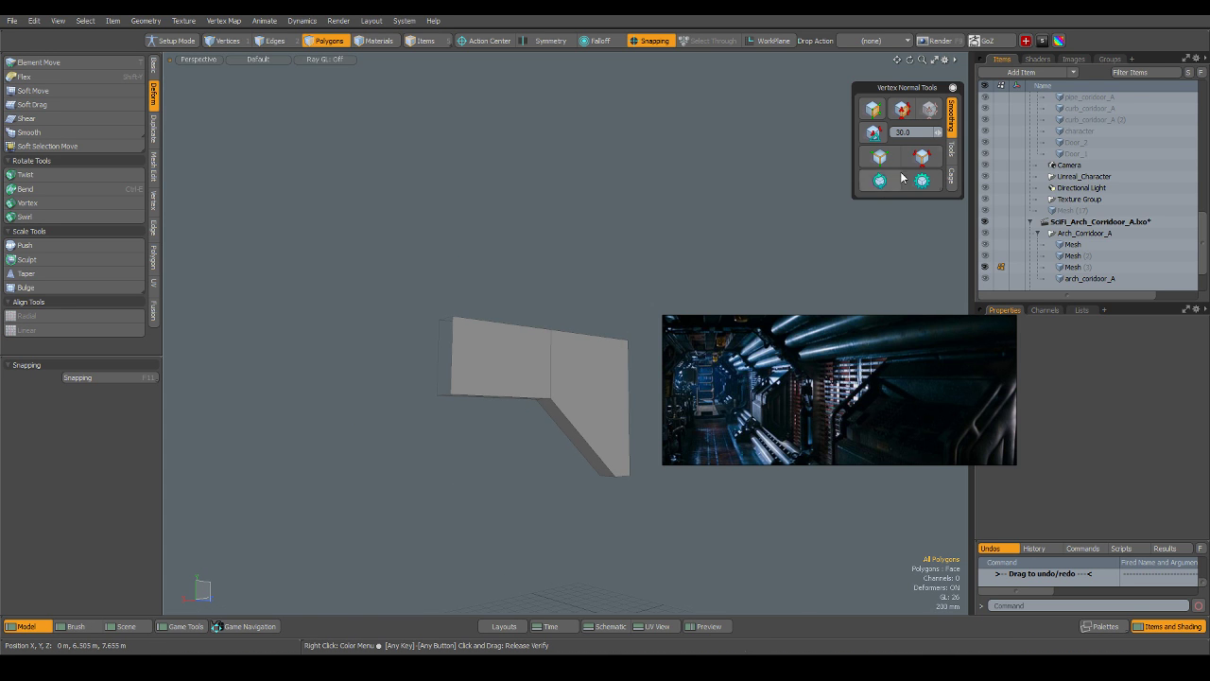
# Bridge the two vertical edges at the open end of the upper arch with 1 segment.
pyautogui.press('2')
pyautogui.keyDown('alt'); pyautogui.moveTo(546, 224); pyautogui.dragTo(467, 357); pyautogui.keyUp('alt')
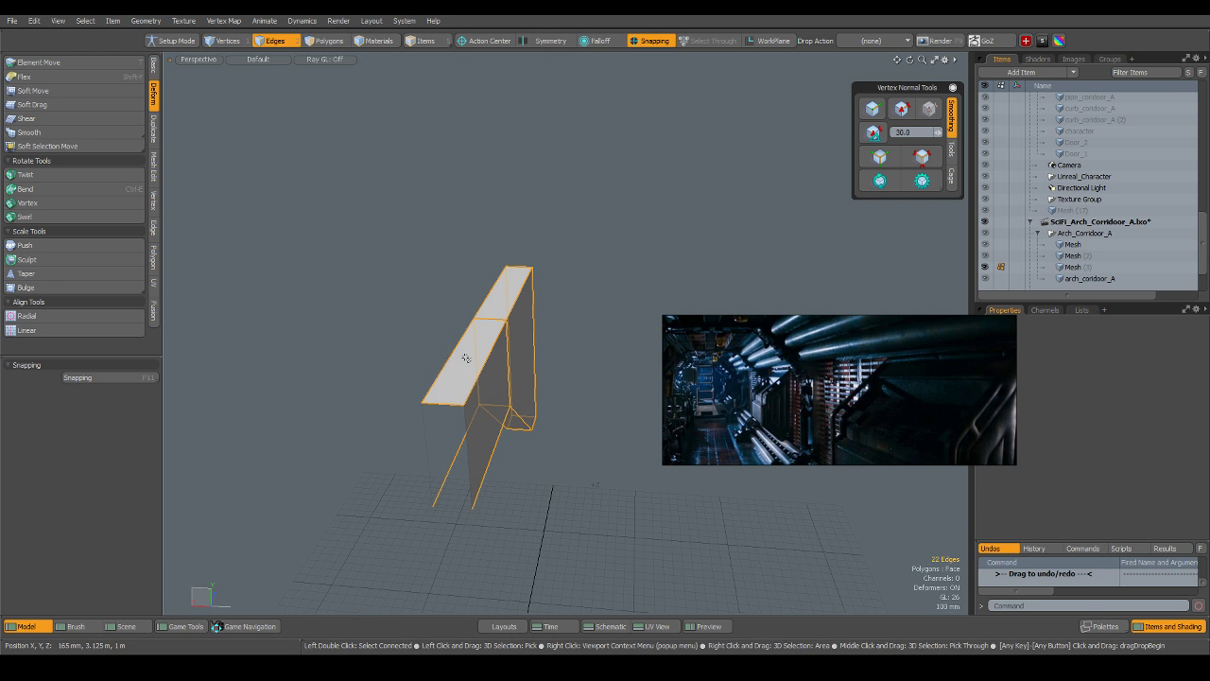
pyautogui.press('3')
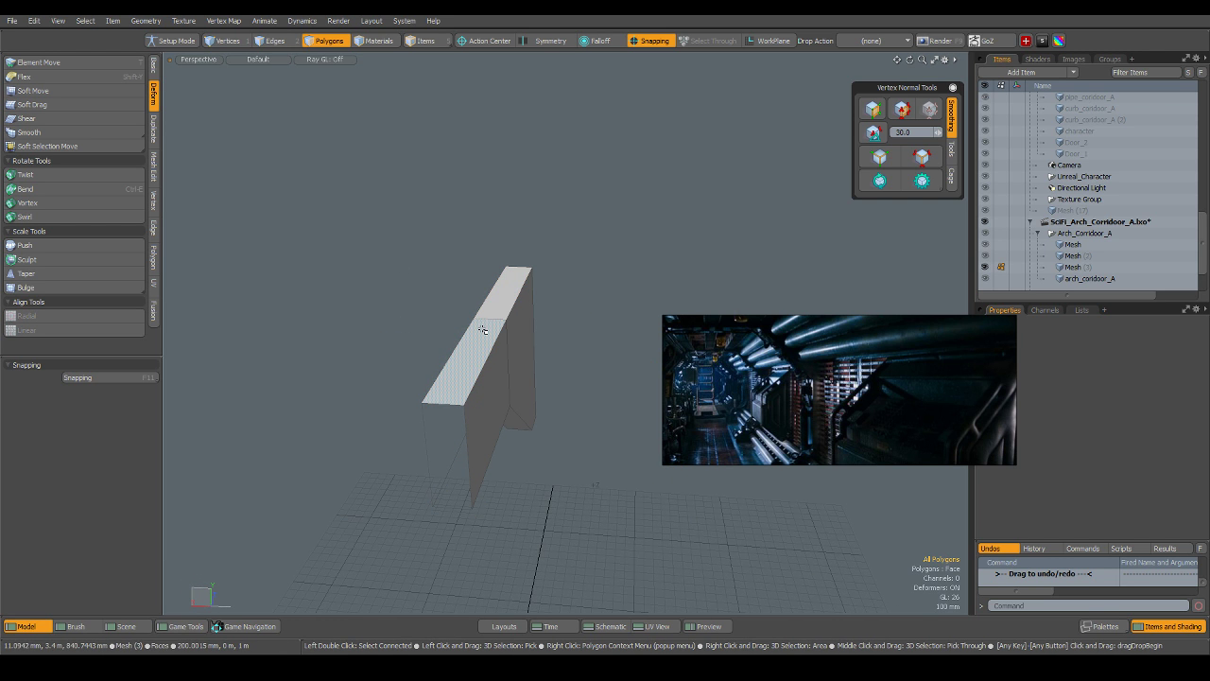
pyautogui.keyDown('alt'); pyautogui.moveTo(483, 328); pyautogui.dragTo(414, 382); pyautogui.keyUp('alt')
pyautogui.press('2')
pyautogui.click(416, 382)
pyautogui.keyDown('shift'); pyautogui.click(387, 389); pyautogui.keyUp('shift')
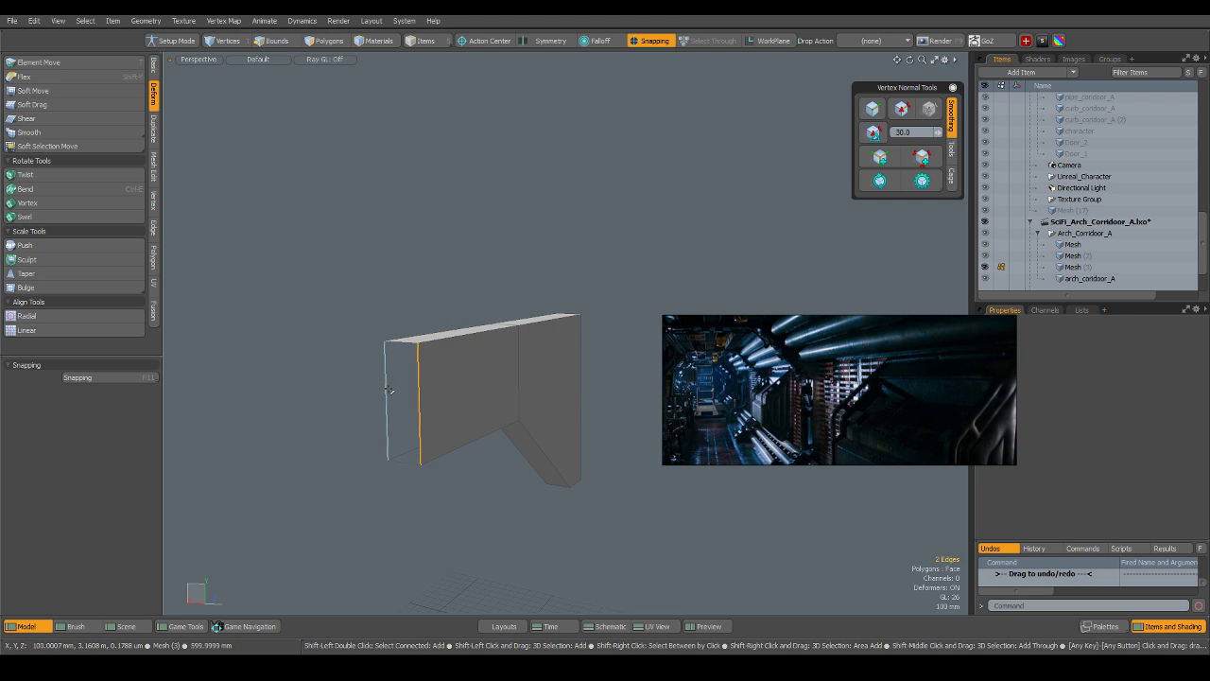
pyautogui.rightClick(425, 402)
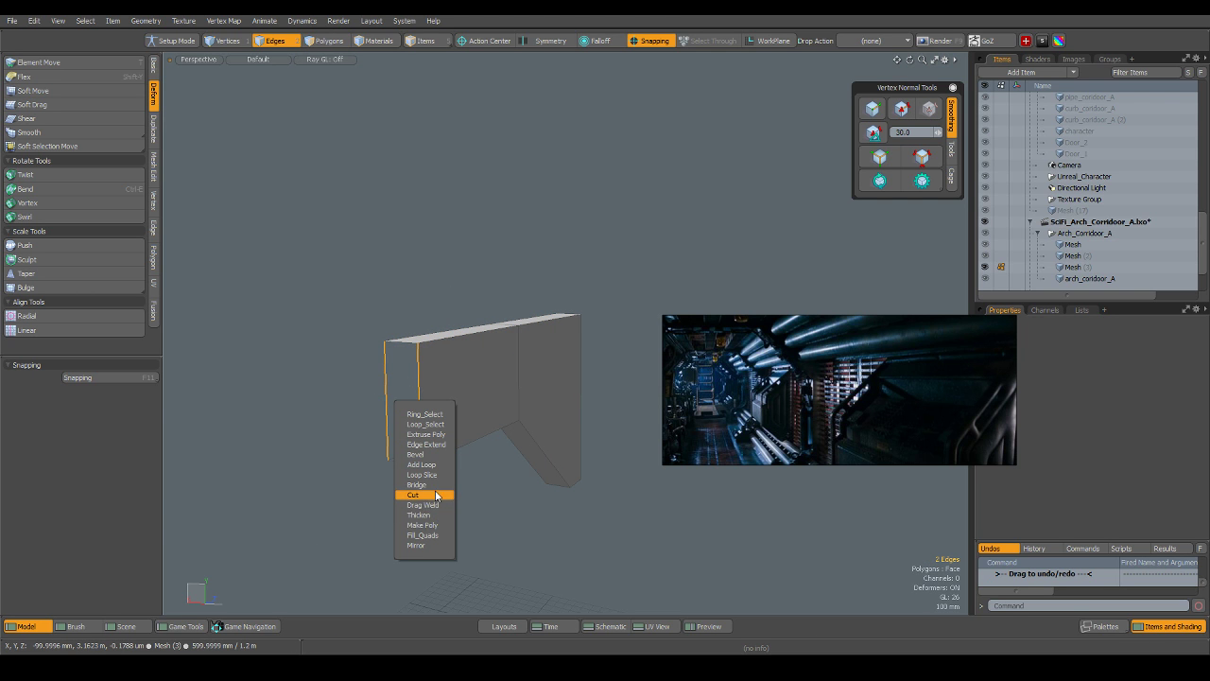
pyautogui.click(436, 488)
pyautogui.keyDown('alt'); pyautogui.moveTo(436, 488); pyautogui.dragTo(634, 394); pyautogui.keyUp('alt')
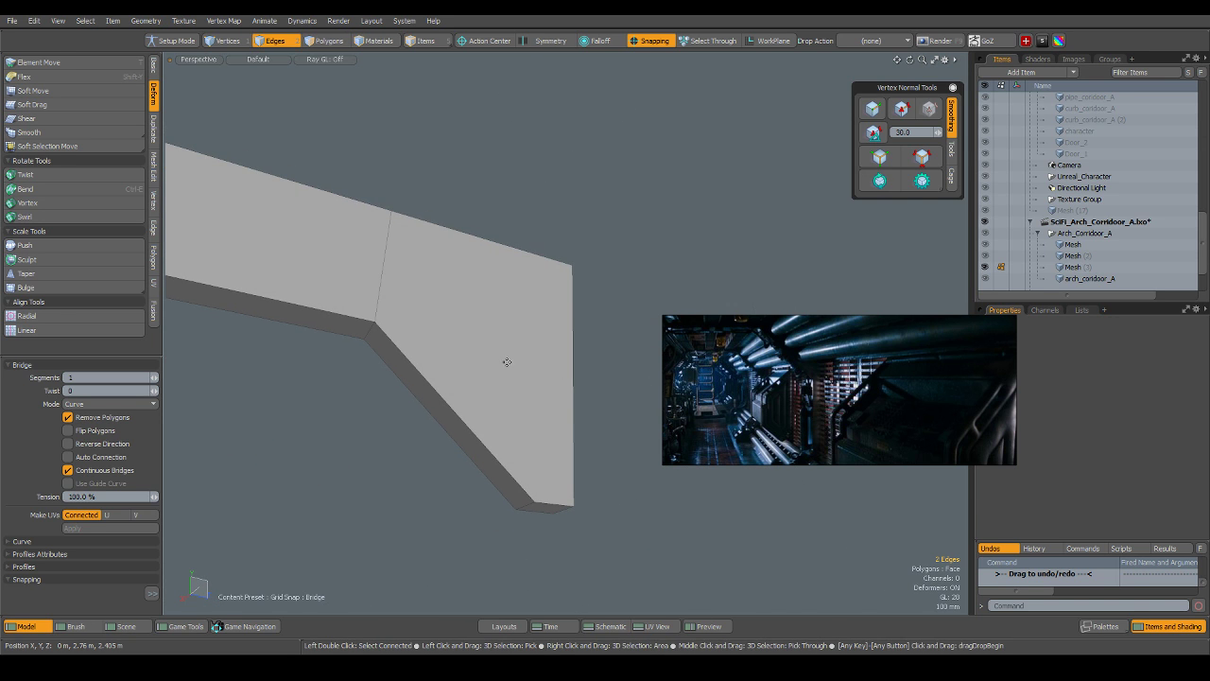
# Select the upper arch's hard edges, then deselect the edges around its inner end face.
pyautogui.press('5')
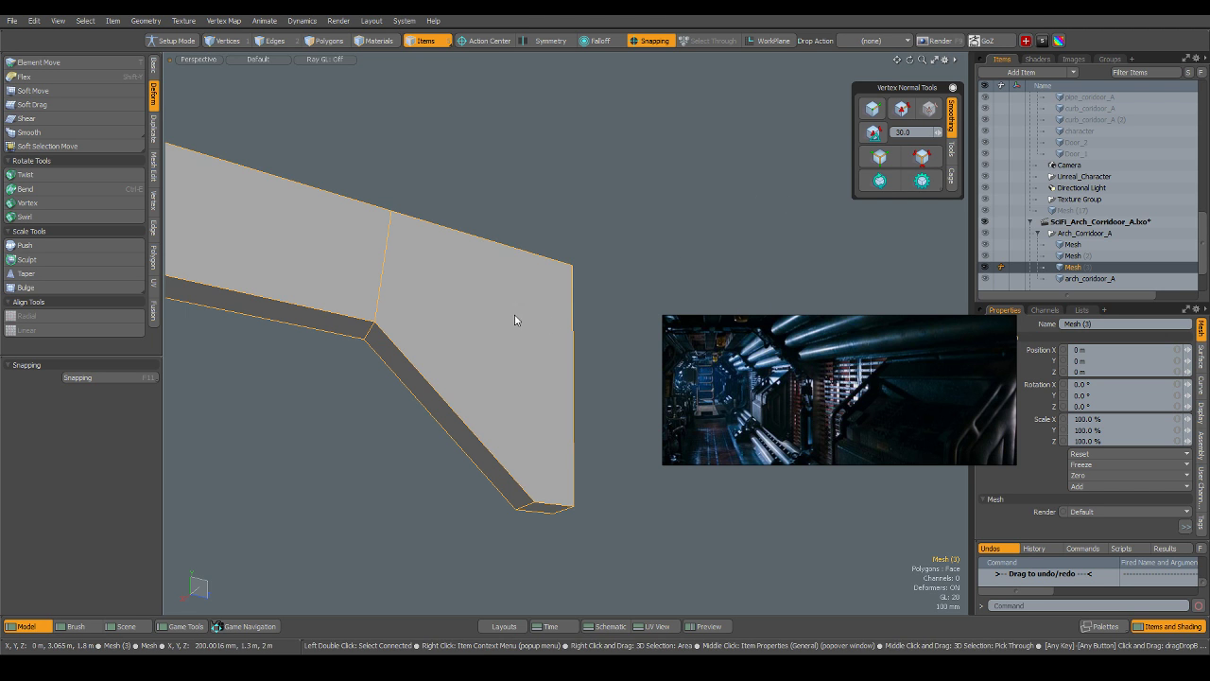
pyautogui.keyDown('alt'); pyautogui.moveTo(515, 316); pyautogui.dragTo(467, 333); pyautogui.keyUp('alt')
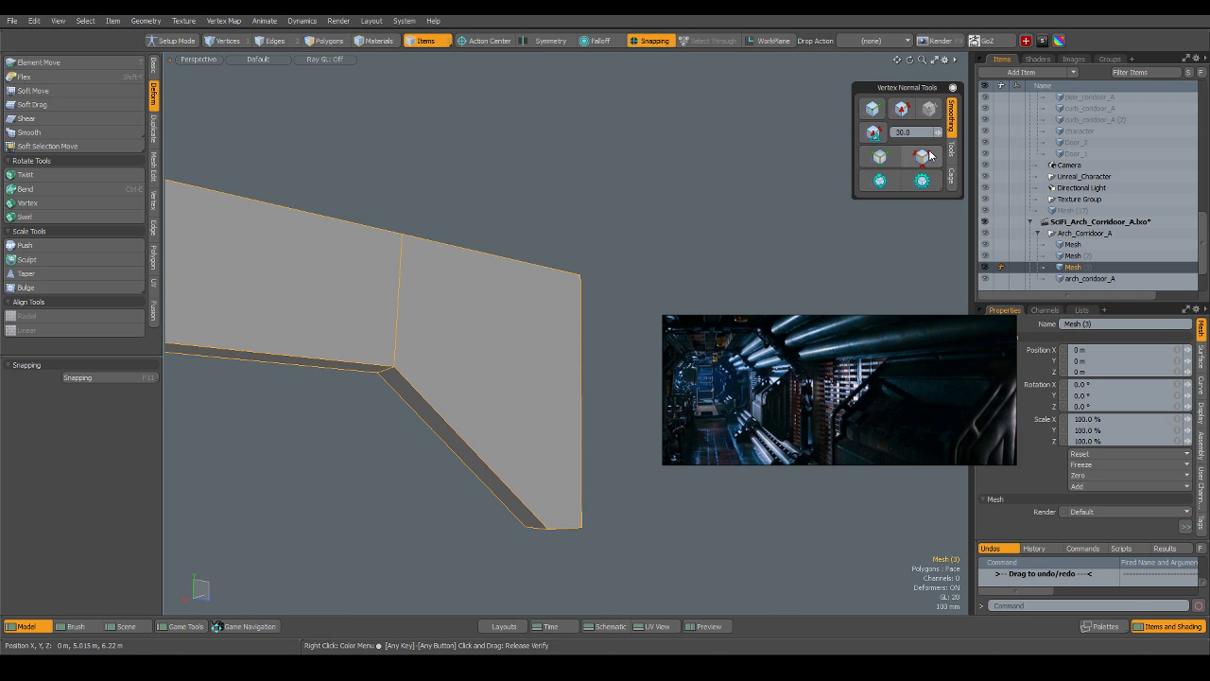
pyautogui.press('2')
pyautogui.scroll(-3, 566, 299)
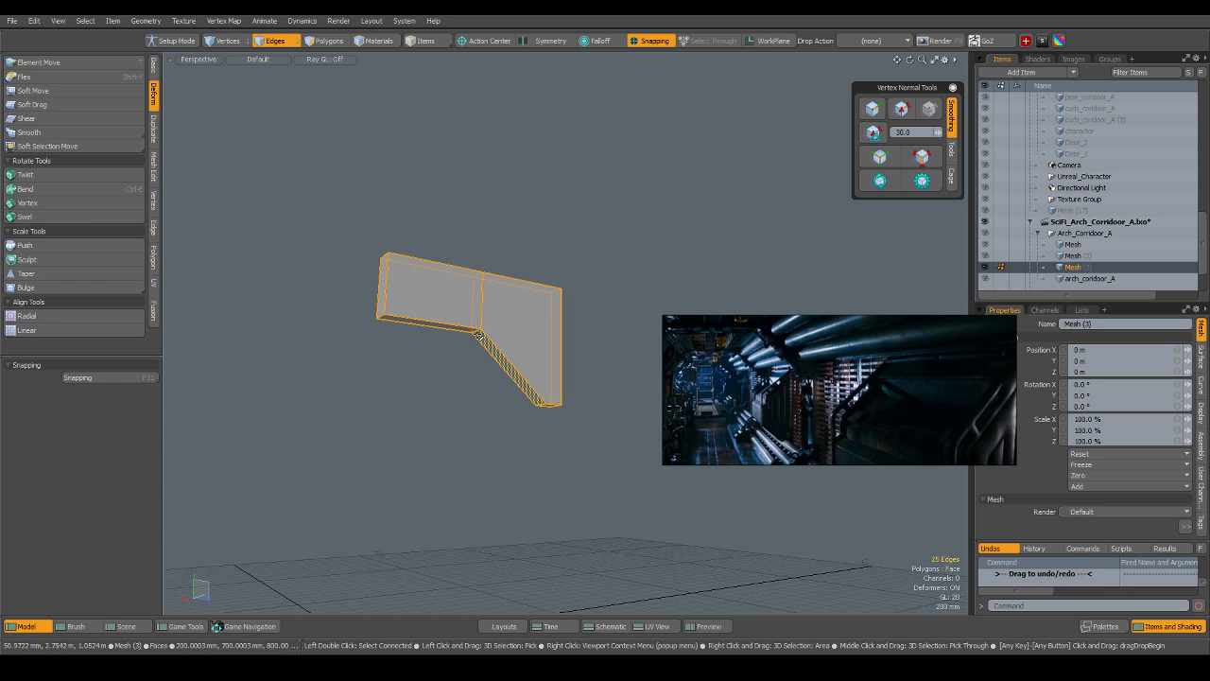
pyautogui.rightClick(477, 379)
pyautogui.scroll(3, 363, 266)
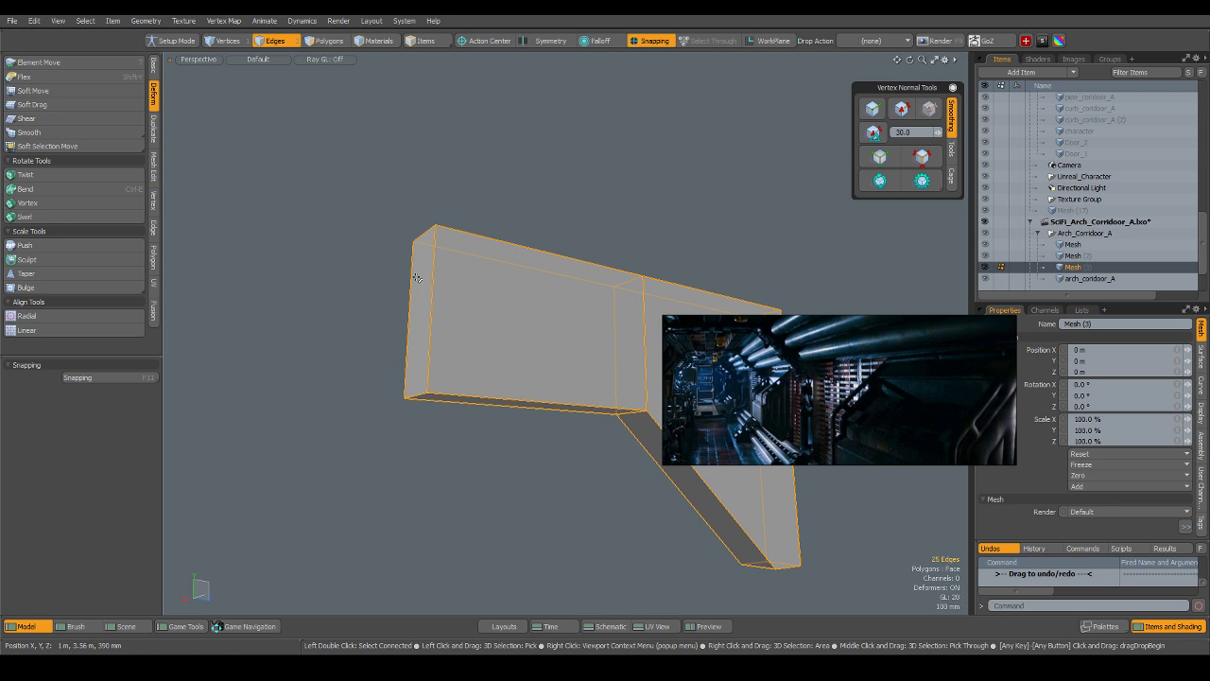
pyautogui.press('ctrl')
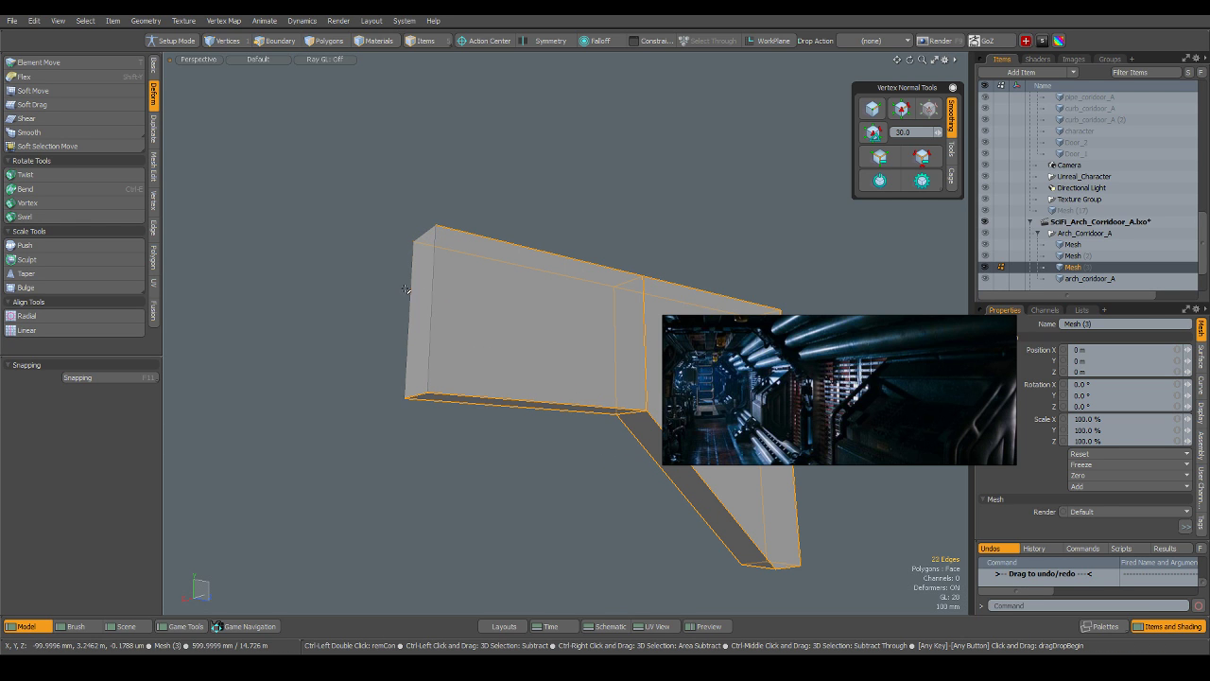
# Try an Edge Bevel of about 14 mm on the selected upper arch edges.
pyautogui.rightClick(489, 288)
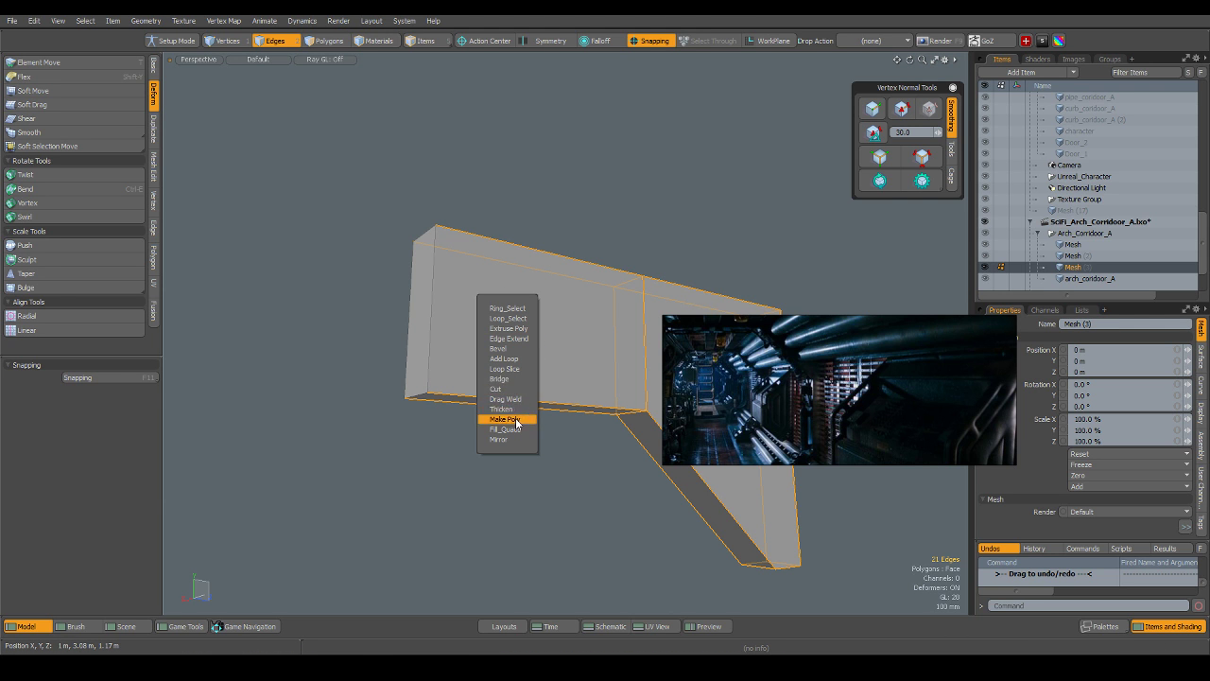
pyautogui.click(511, 350)
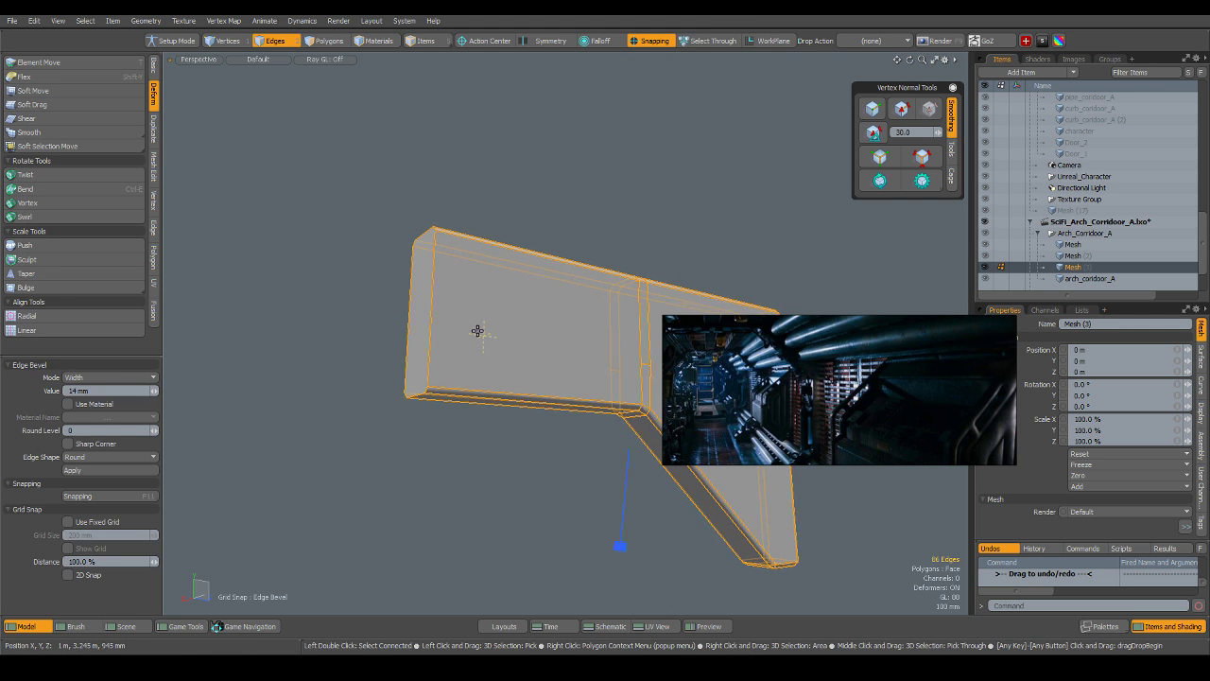
pyautogui.keyDown('alt'); pyautogui.moveTo(478, 331); pyautogui.dragTo(505, 483); pyautogui.keyUp('alt')
pyautogui.press('space')
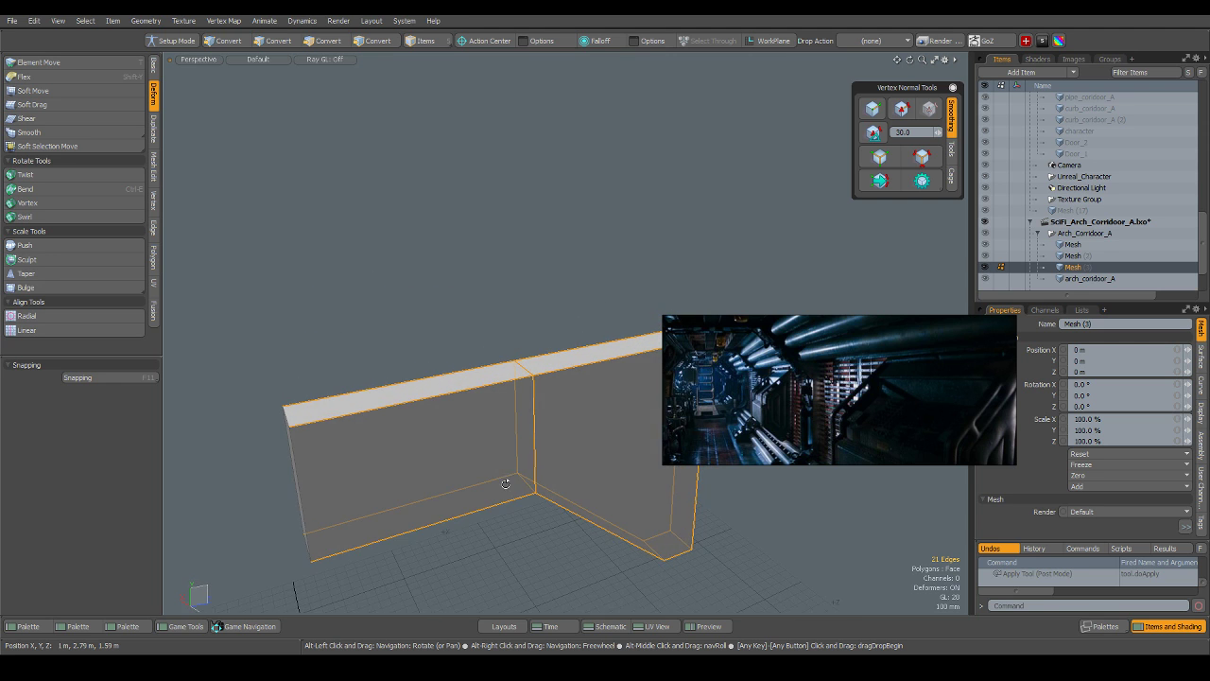
# Deselect the edges along the upper arch's flat top, including the short one at the outer corner.
pyautogui.keyDown('alt'); pyautogui.moveTo(463, 433); pyautogui.dragTo(443, 402); pyautogui.keyUp('alt')
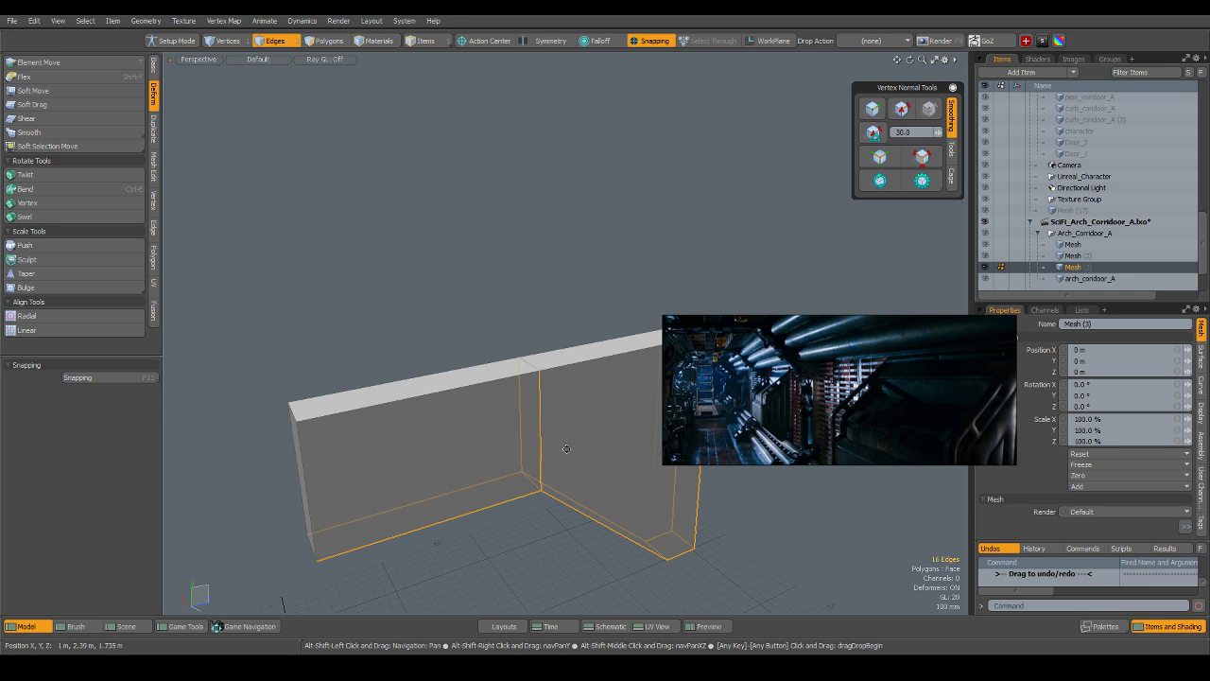
pyautogui.keyDown('alt'); pyautogui.keyDown('shift'); pyautogui.moveTo(566, 449); pyautogui.dragTo(341, 421); pyautogui.keyUp('shift'); pyautogui.keyUp('alt')
pyautogui.scroll(3, 502, 287)
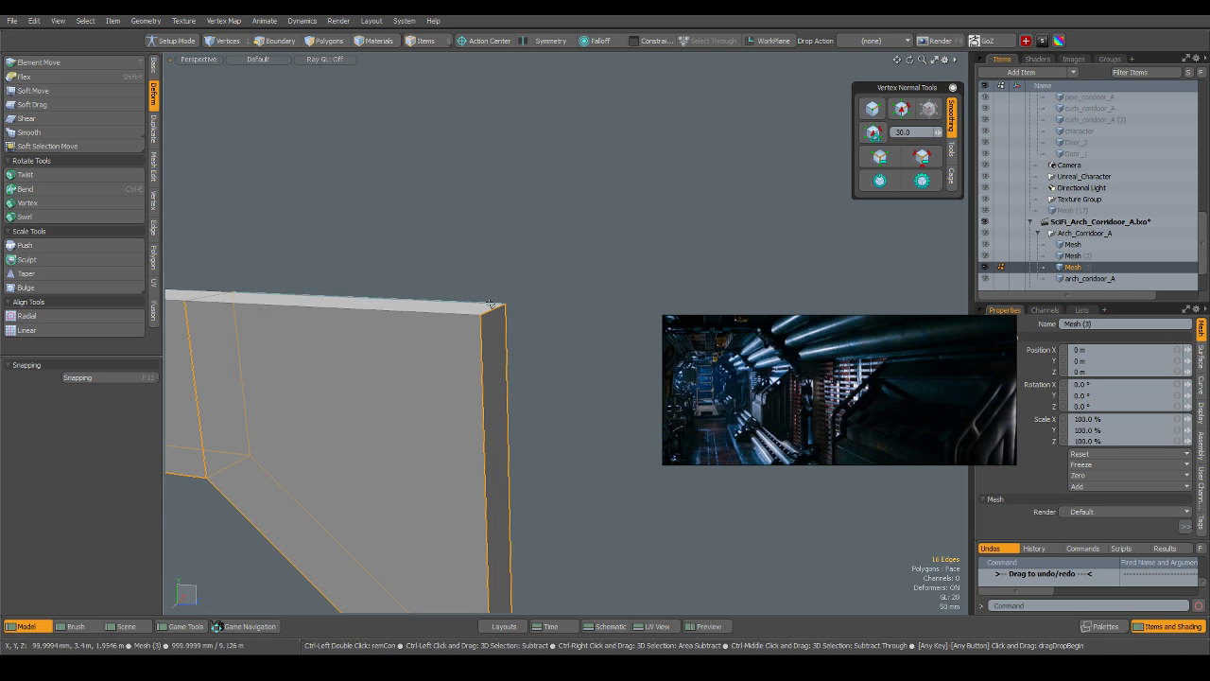
pyautogui.keyDown('ctrl'); pyautogui.click(491, 303); pyautogui.keyUp('ctrl')
pyautogui.scroll(-3, 491, 303)
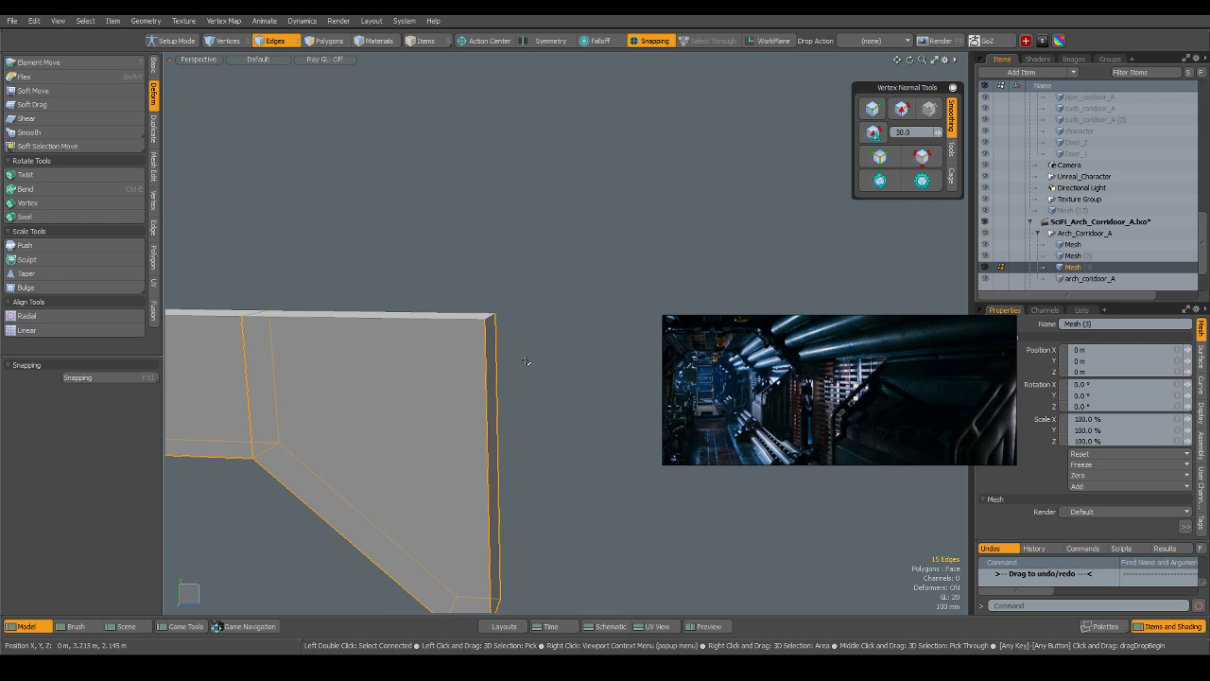
# Bevel the remaining selected edges of the upper arch with an entered width and clear the edge selection.
pyautogui.press('b')
pyautogui.moveTo(584, 402); pyautogui.dragTo(585, 402)
pyautogui.keyDown('alt'); pyautogui.moveTo(349, 479); pyautogui.dragTo(504, 397); pyautogui.keyUp('alt')
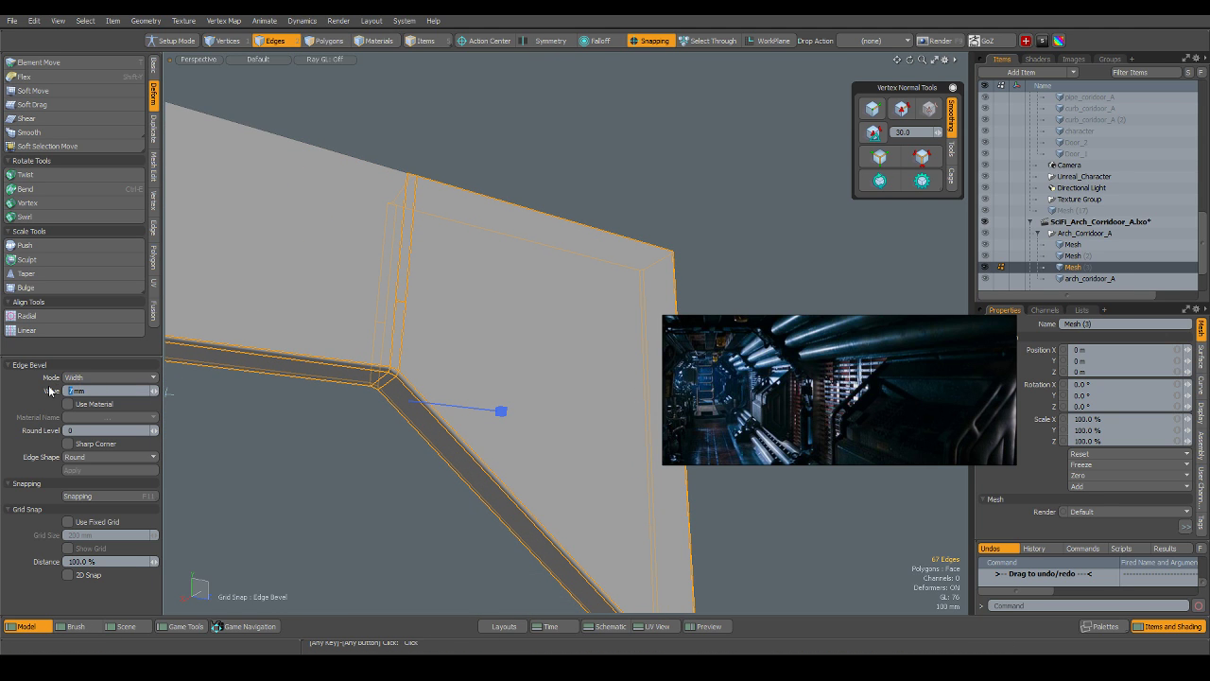
pyautogui.write('0')
pyautogui.press('Return')
pyautogui.press('space')
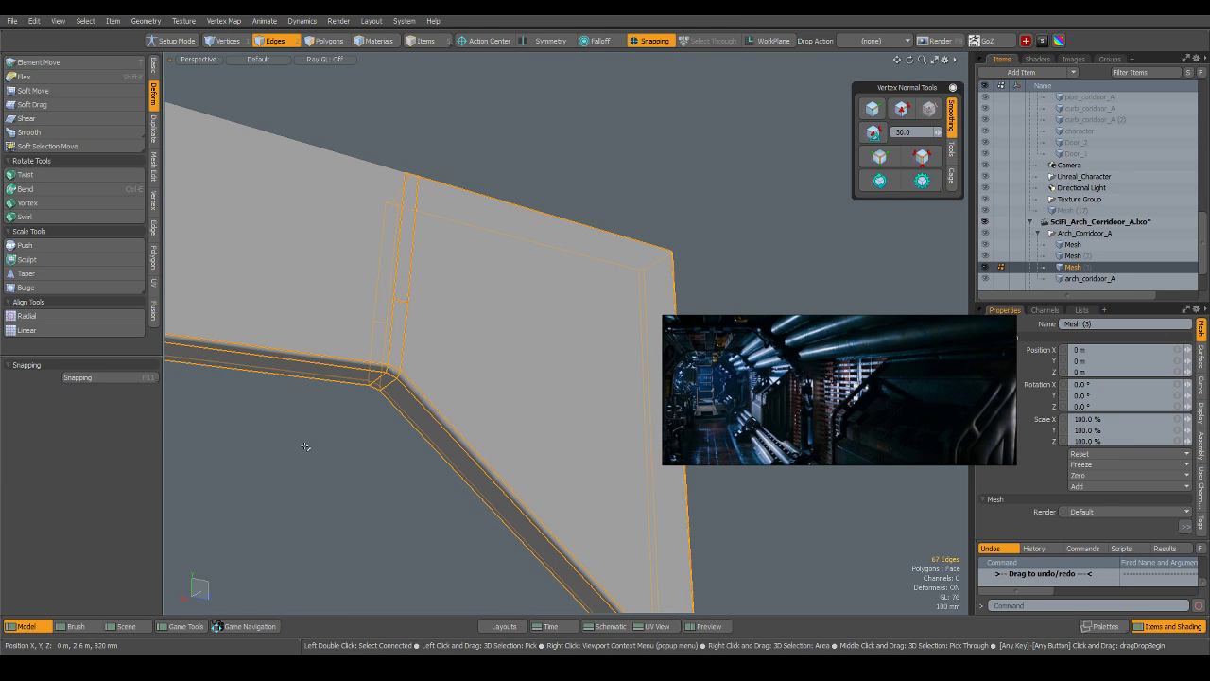
pyautogui.click(307, 446)
pyautogui.scroll(-4, 326, 440)
pyautogui.keyDown('alt'); pyautogui.moveTo(341, 439); pyautogui.dragTo(422, 428); pyautogui.keyUp('alt')
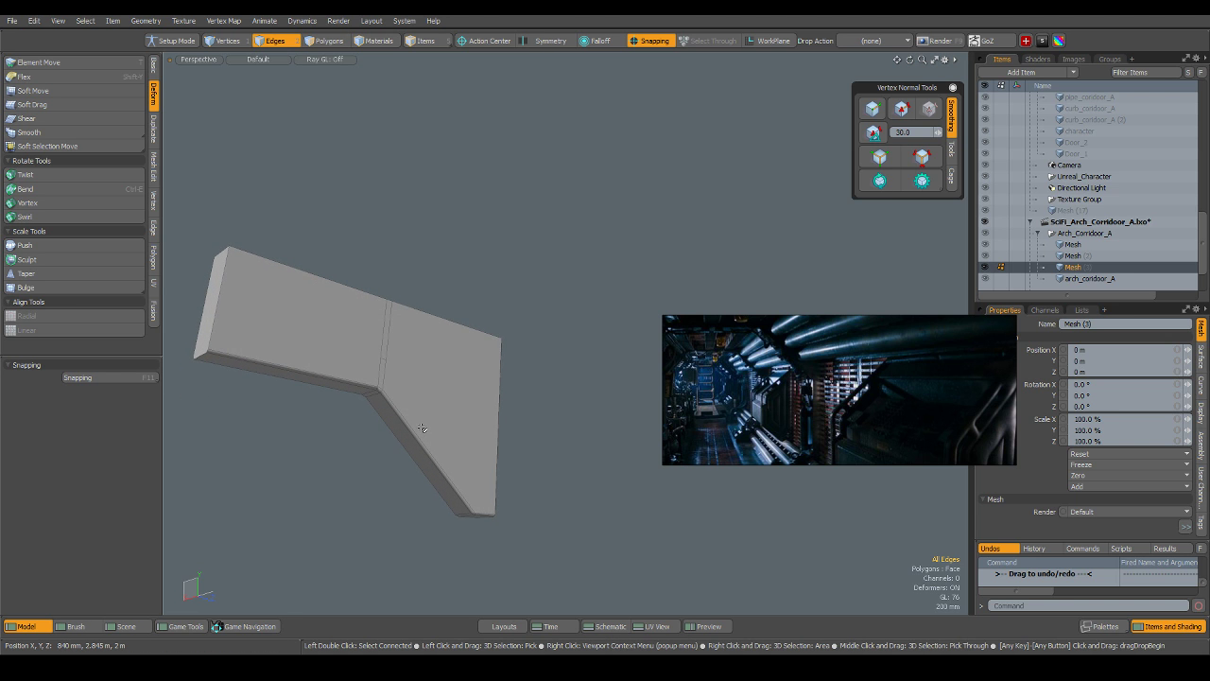
# Bring back the other corridor meshes and examine the beveled arch against the door, pipes and pillar.
pyautogui.press('5')
pyautogui.click(540, 519)
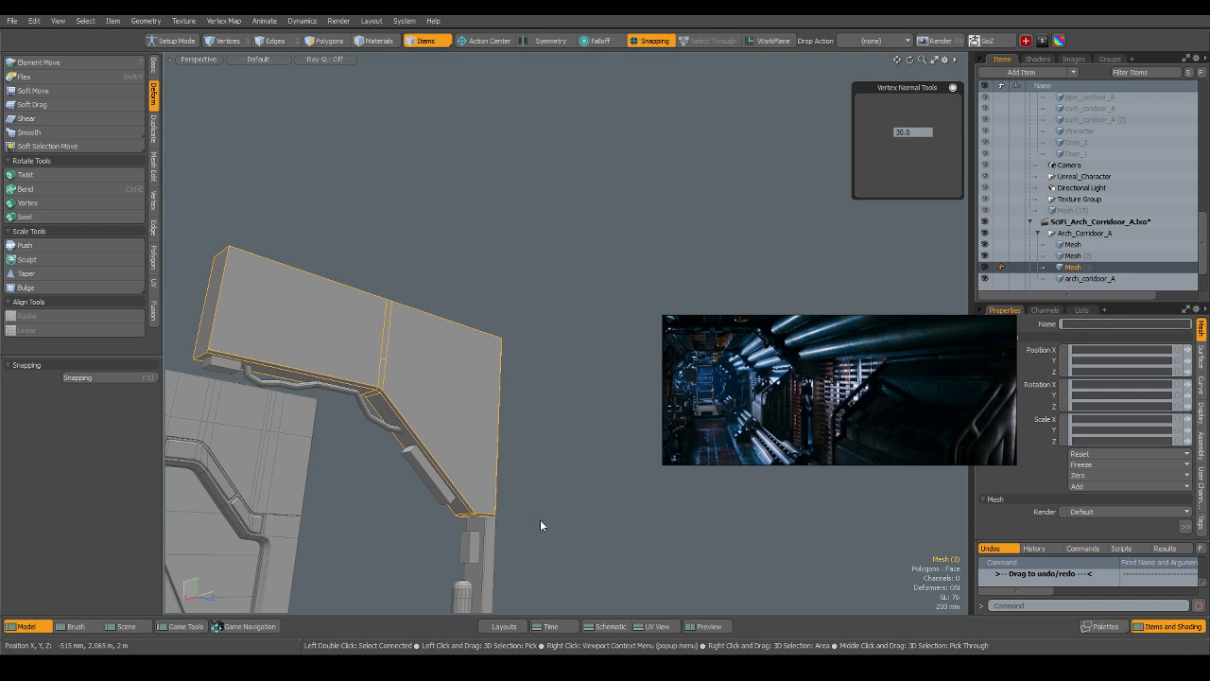
pyautogui.scroll(-3, 494, 474)
pyautogui.keyDown('alt'); pyautogui.moveTo(493, 479); pyautogui.dragTo(448, 470); pyautogui.keyUp('alt')
pyautogui.scroll(5, 461, 463)
pyautogui.keyDown('alt'); pyautogui.moveTo(623, 427); pyautogui.dragTo(569, 434); pyautogui.keyUp('alt')
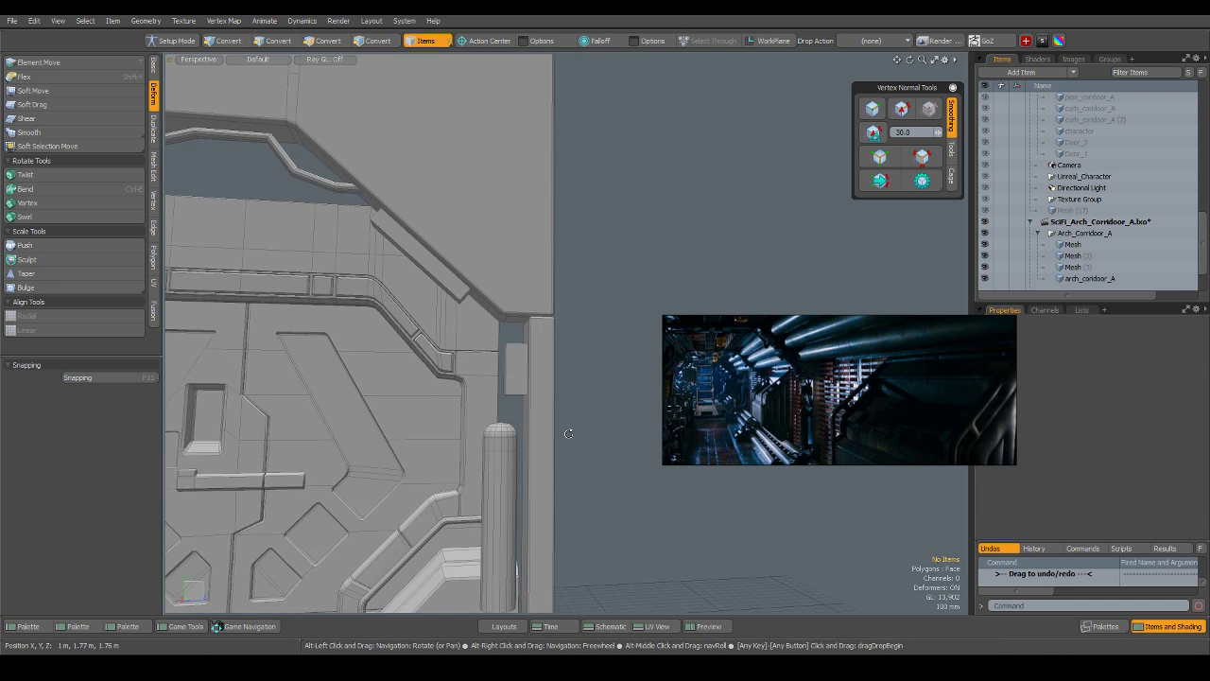
pyautogui.scroll(-3, 568, 434)
pyautogui.keyDown('alt'); pyautogui.moveTo(351, 433); pyautogui.dragTo(405, 431); pyautogui.keyUp('alt')
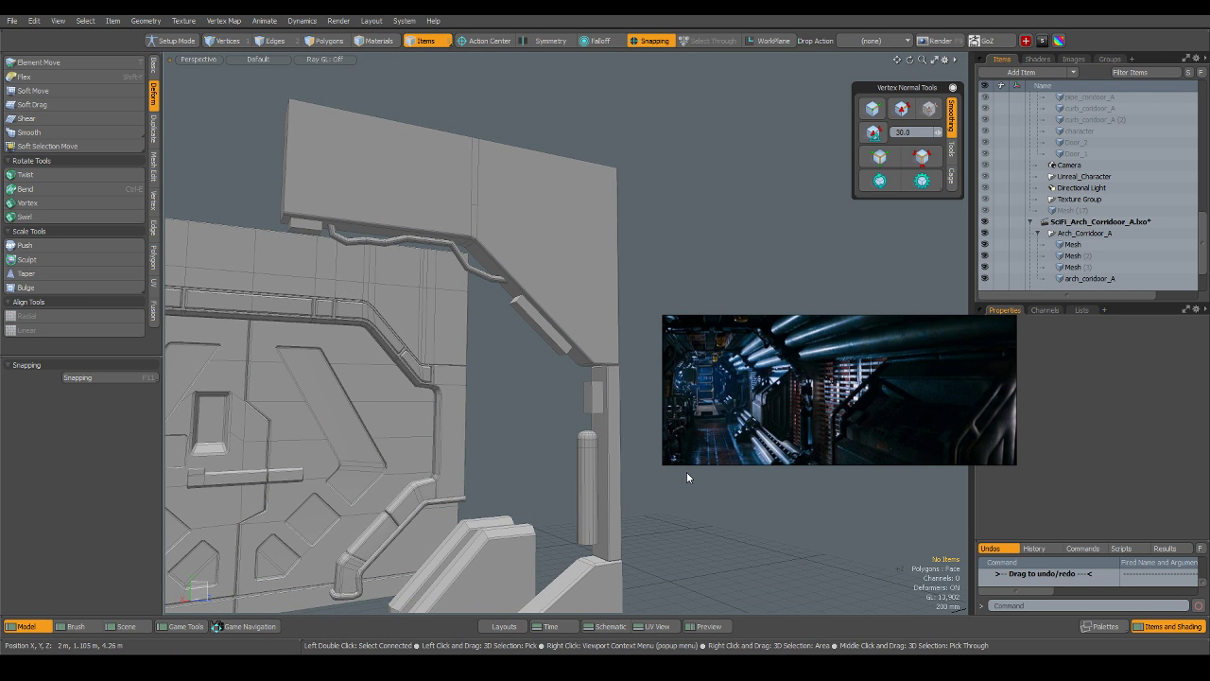
pyautogui.scroll(-5, 501, 332)
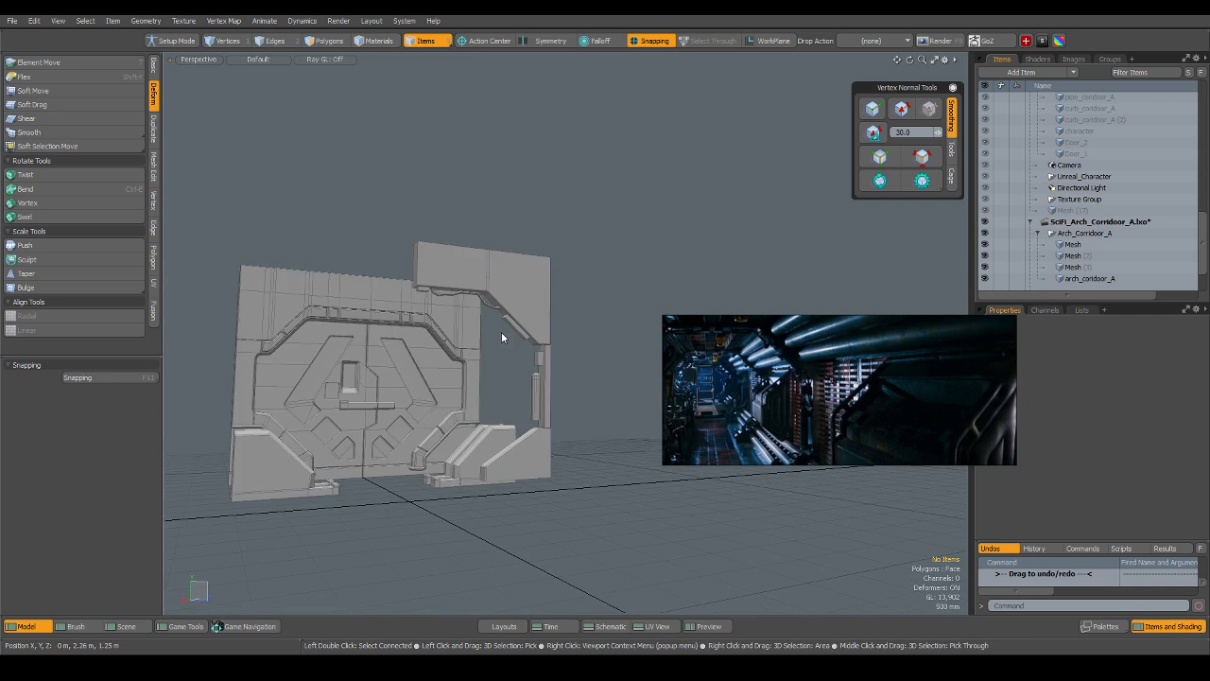
pyautogui.scroll(4, 426, 278)
# Inspect the upper arch's beveled corner and underside up close and in the context of the whole corridor.
pyautogui.click(448, 308)
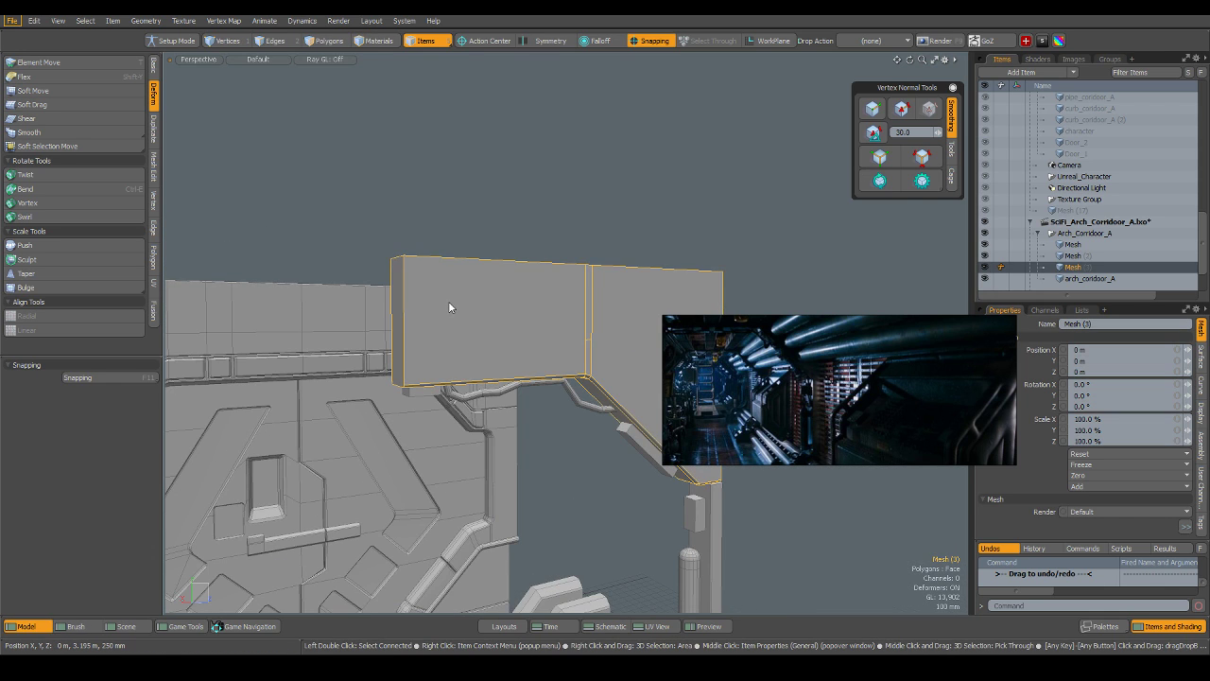
pyautogui.keyDown('alt'); pyautogui.moveTo(448, 308); pyautogui.dragTo(538, 323); pyautogui.keyUp('alt')
pyautogui.scroll(3, 538, 323)
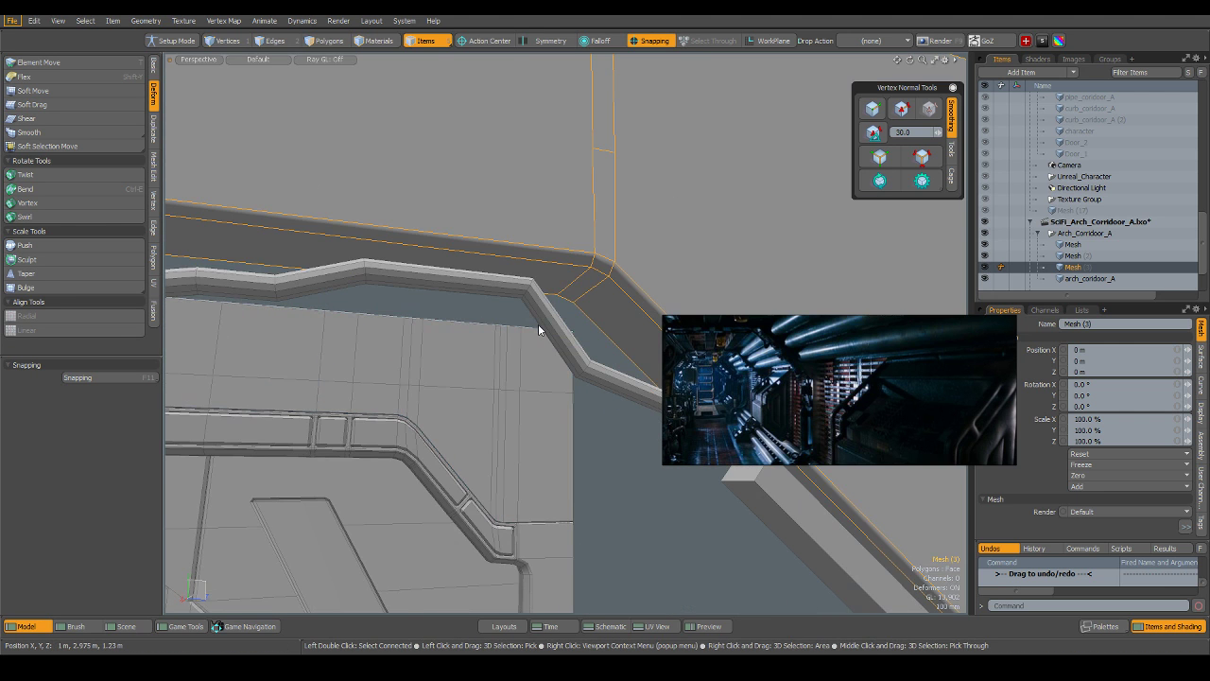
pyautogui.scroll(-8, 538, 323)
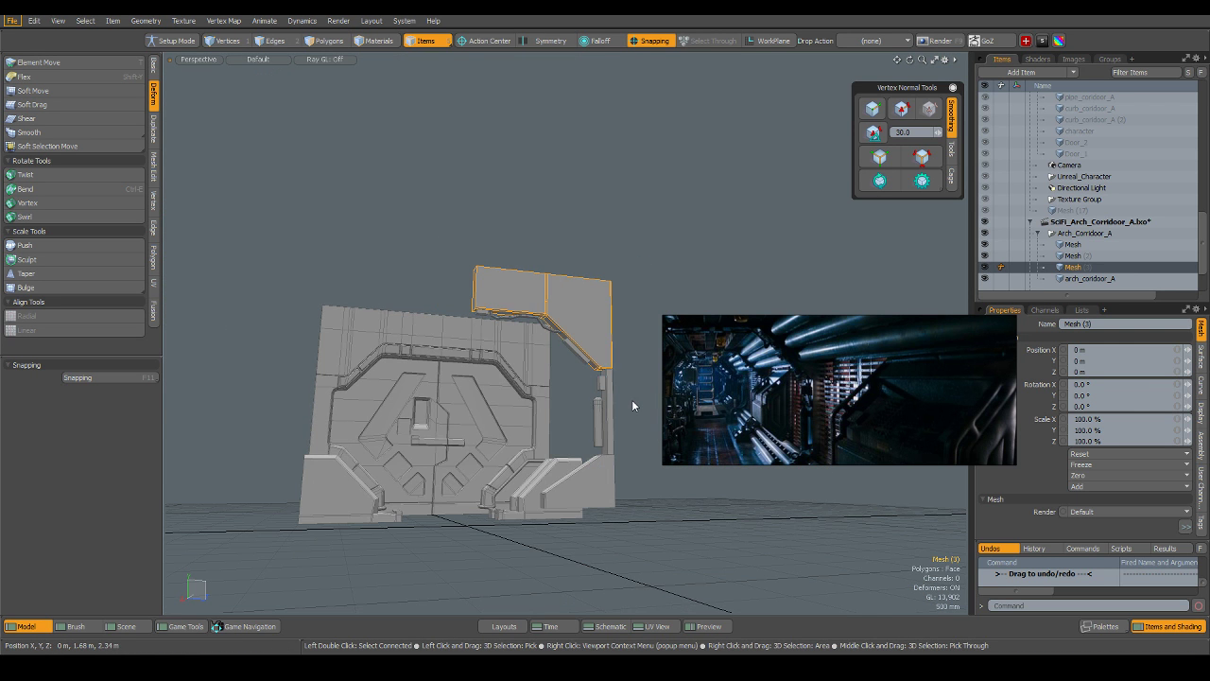
pyautogui.click(632, 401)
pyautogui.scroll(3, 582, 328)
pyautogui.moveTo(583, 328)
pyautogui.keyDown('alt'); pyautogui.mouseDown()
pyautogui.moveTo(529, 412)
pyautogui.moveTo(585, 429)
pyautogui.moveTo(542, 426)
pyautogui.moveTo(462, 365)
pyautogui.moveTo(483, 424)
pyautogui.moveTo(585, 345)
pyautogui.mouseUp(); pyautogui.keyUp('alt')
pyautogui.scroll(3, 459, 362)
pyautogui.scroll(-5, 462, 358)
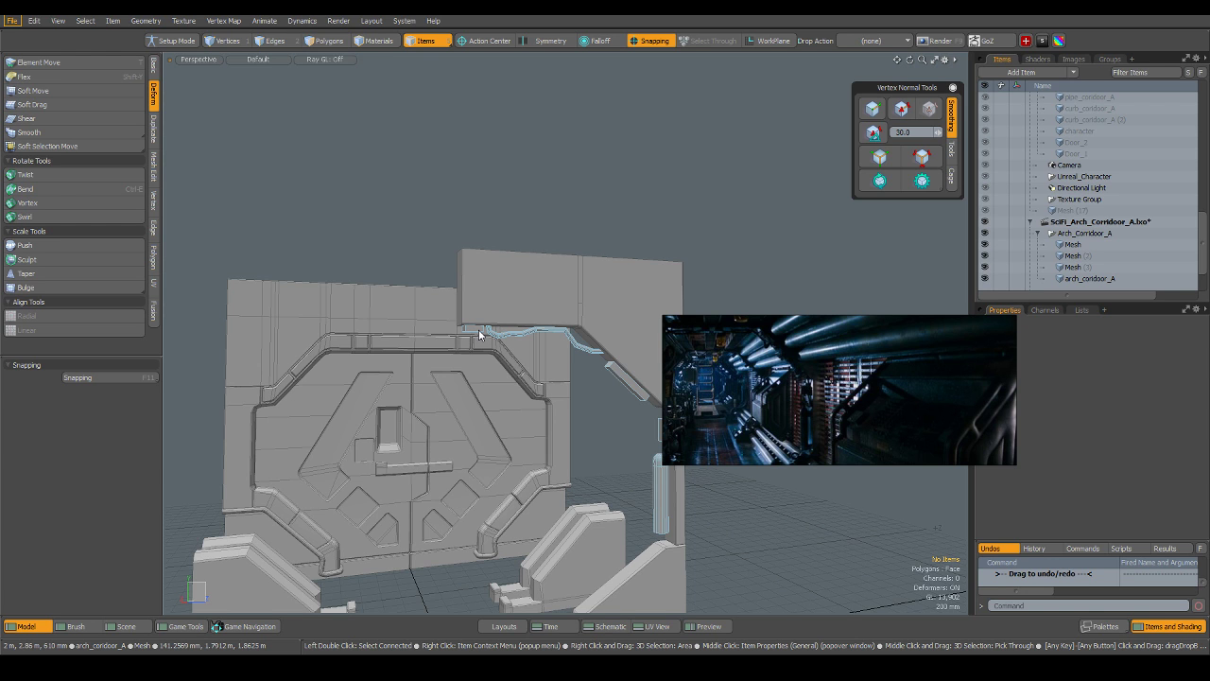
pyautogui.keyDown('alt'); pyautogui.moveTo(492, 357); pyautogui.dragTo(624, 391); pyautogui.keyUp('alt')
pyautogui.scroll(6, 597, 302)
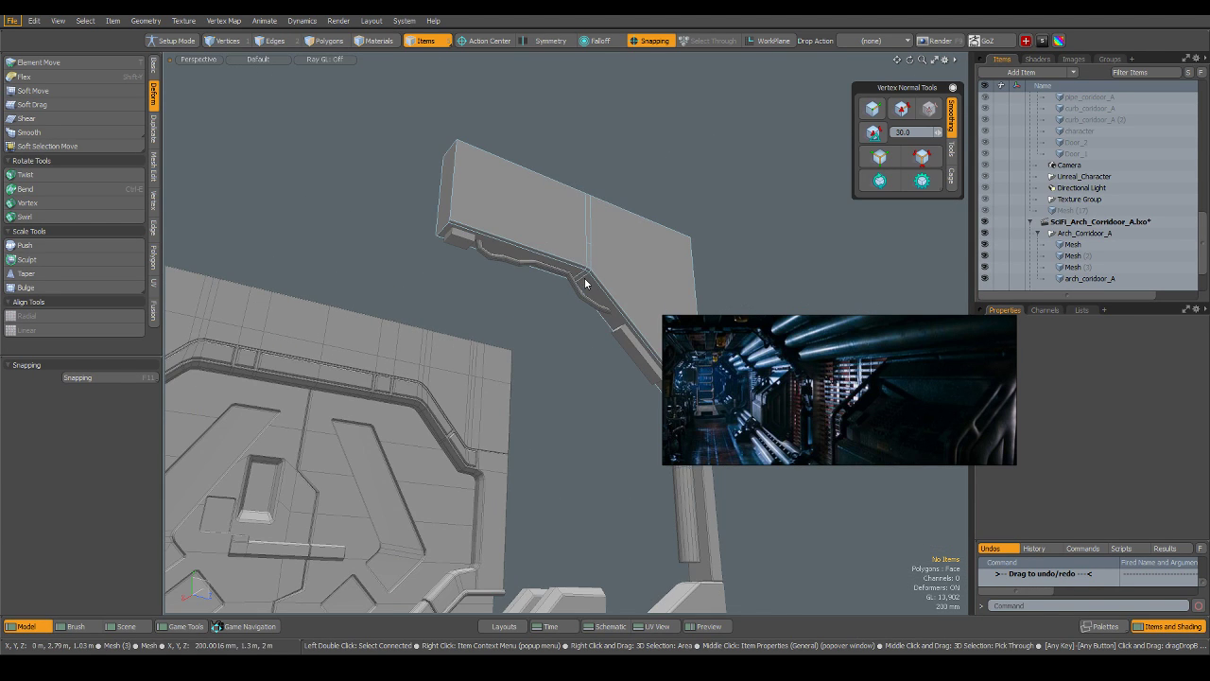
pyautogui.scroll(-8, 530, 264)
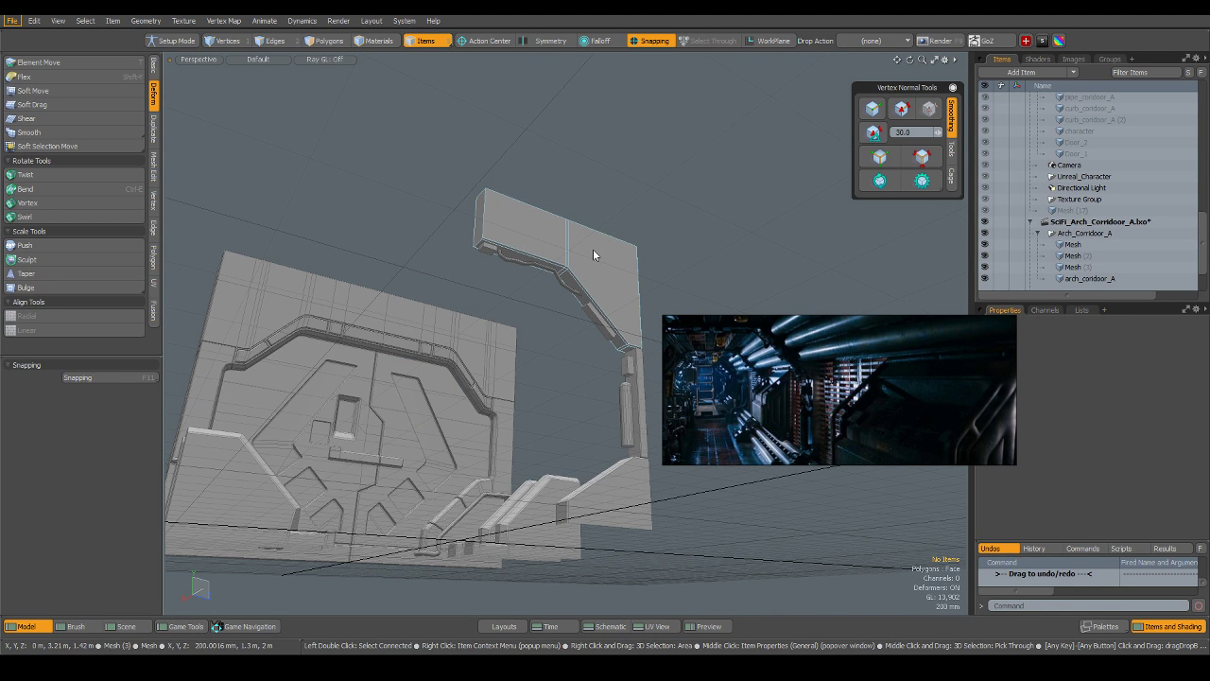
# Delete the end-cap polygon on the upper arch's inner side, where its other half will join.
pyautogui.click(594, 255)
pyautogui.keyDown('alt'); pyautogui.moveTo(558, 368); pyautogui.dragTo(572, 303); pyautogui.keyUp('alt')
pyautogui.scroll(2, 553, 240)
pyautogui.press('3')
pyautogui.click(559, 247)
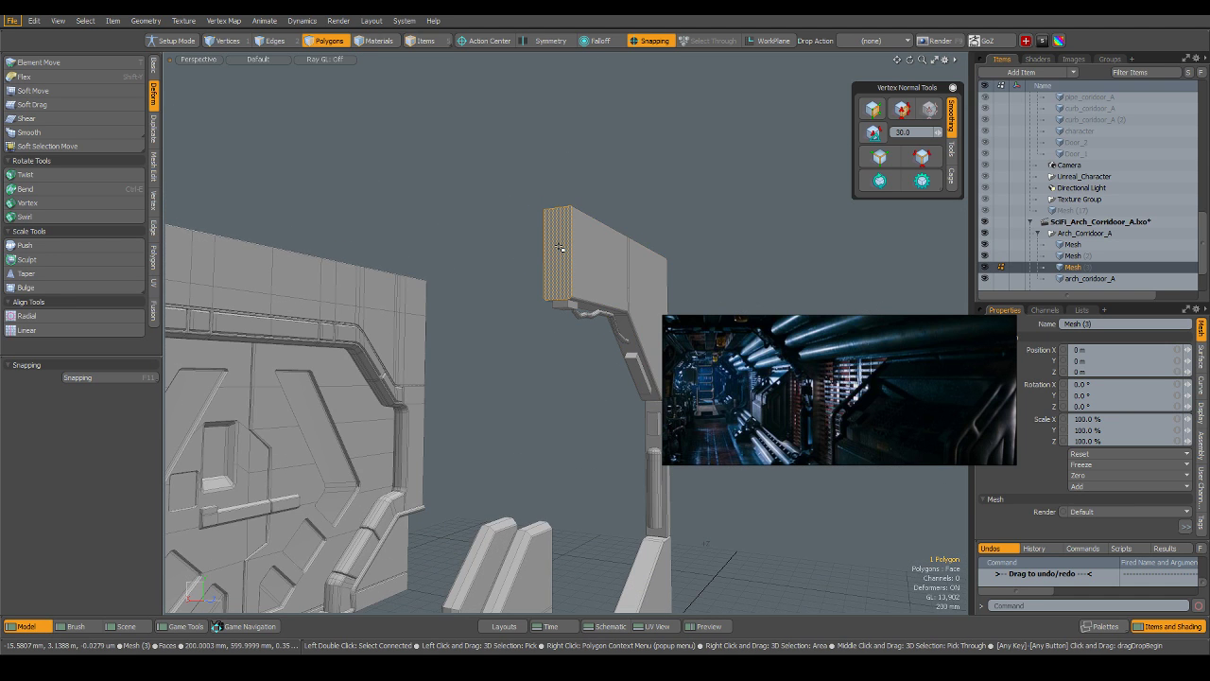
pyautogui.press('Delete')
pyautogui.scroll(-2, 575, 317)
pyautogui.keyDown('alt'); pyautogui.moveTo(580, 398); pyautogui.dragTo(519, 383); pyautogui.keyUp('alt')
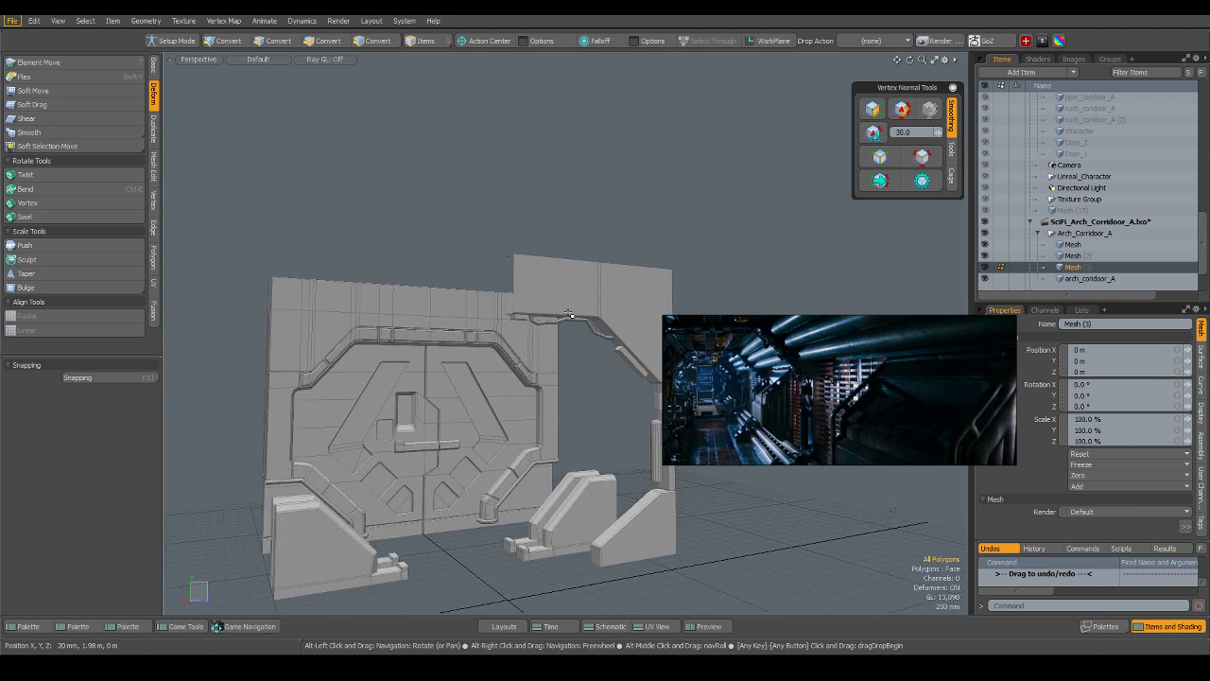
# Select the whole connected upper arch and mirror it across the Z axis to form the opposite half.
pyautogui.doubleClick(573, 301)
pyautogui.rightClick(573, 301)
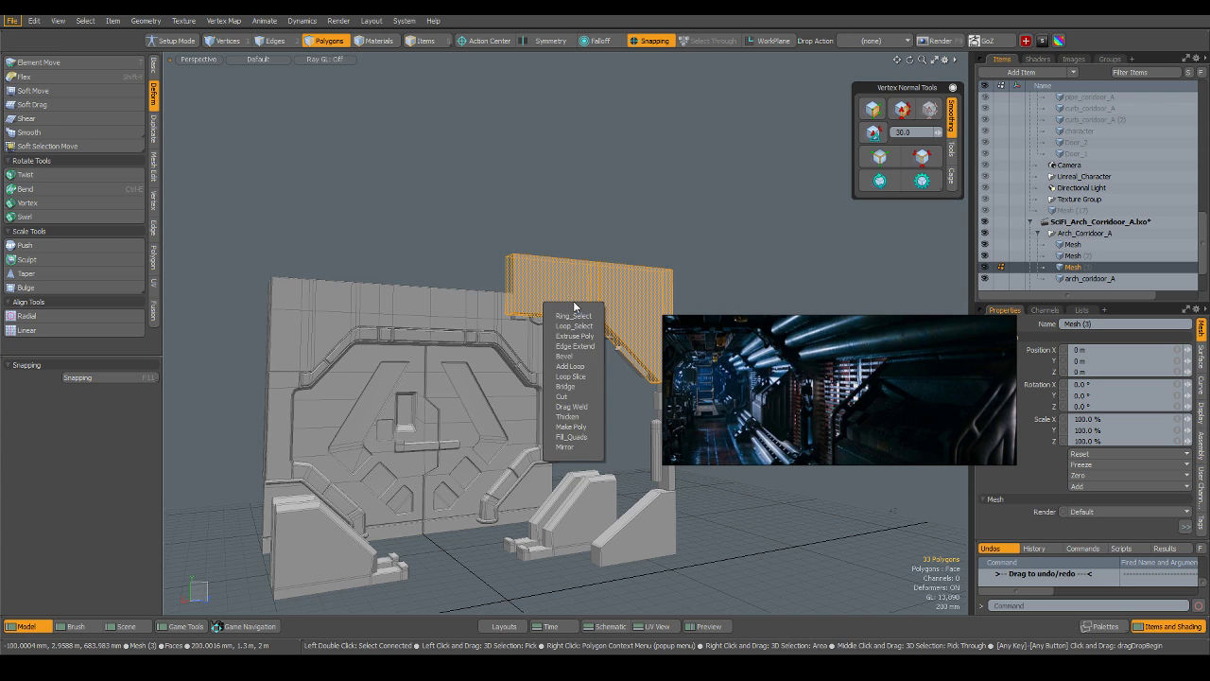
pyautogui.click(573, 446)
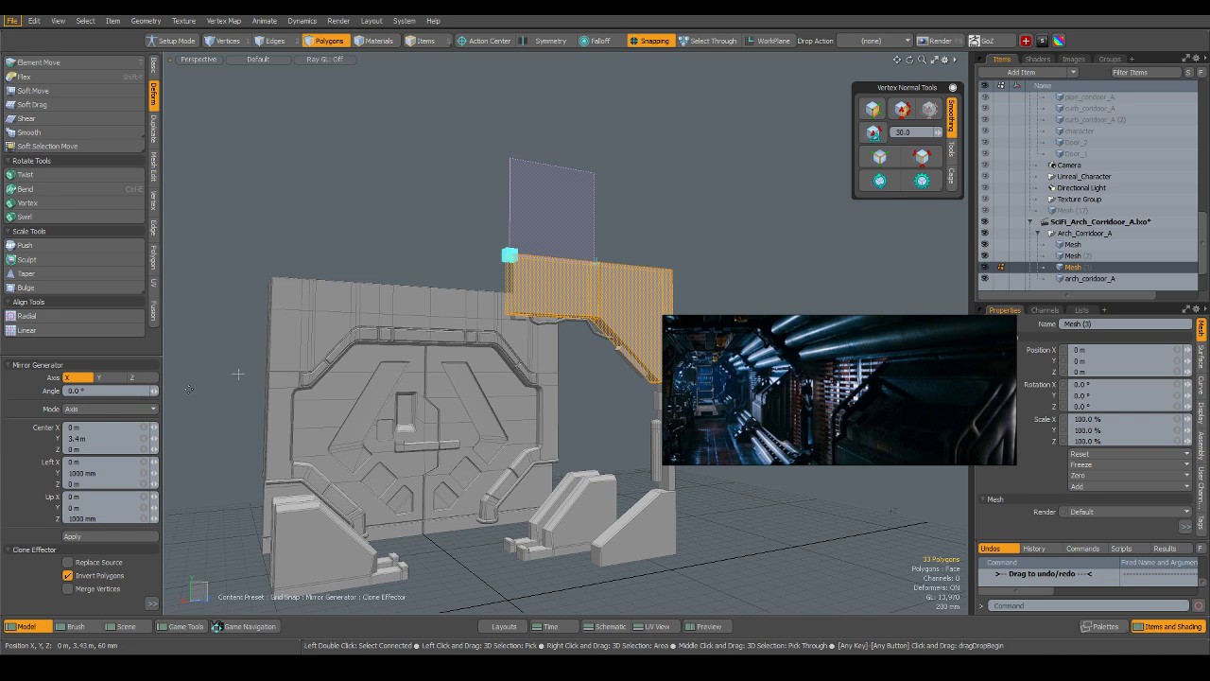
pyautogui.click(98, 378)
pyautogui.click(132, 377)
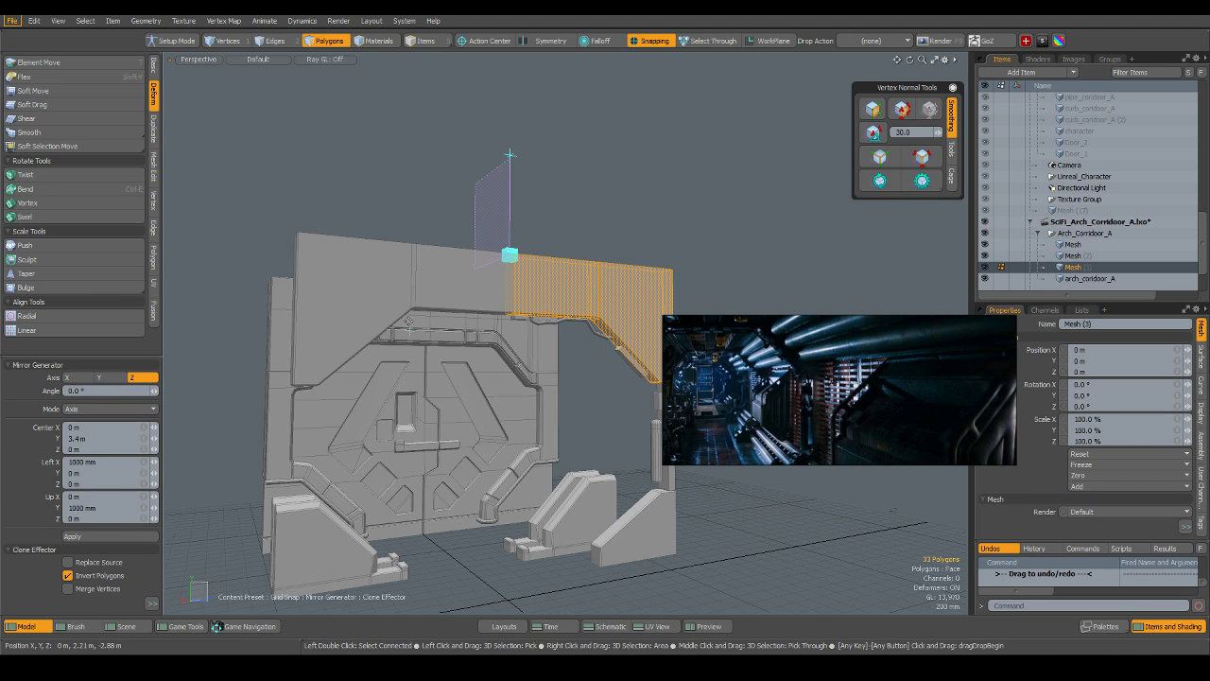
pyautogui.press('q')
# Select the Base mesh on the corridor floor and hide it.
pyautogui.press('5')
pyautogui.click(699, 578)
pyautogui.keyDown('alt'); pyautogui.keyDown('shift'); pyautogui.moveTo(729, 536); pyautogui.dragTo(635, 518); pyautogui.keyUp('shift'); pyautogui.keyUp('alt')
pyautogui.click(459, 492)
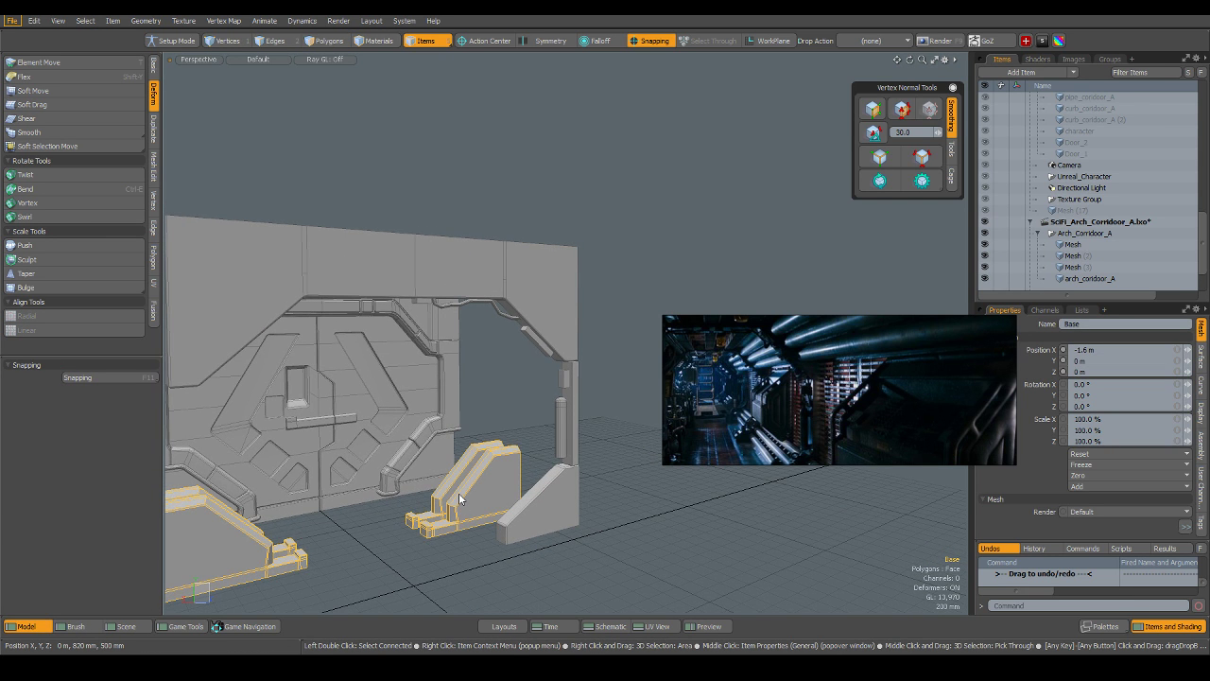
pyautogui.press('h')
pyautogui.keyDown('alt'); pyautogui.keyDown('shift'); pyautogui.moveTo(459, 493); pyautogui.dragTo(497, 463); pyautogui.keyUp('shift'); pyautogui.keyUp('alt')
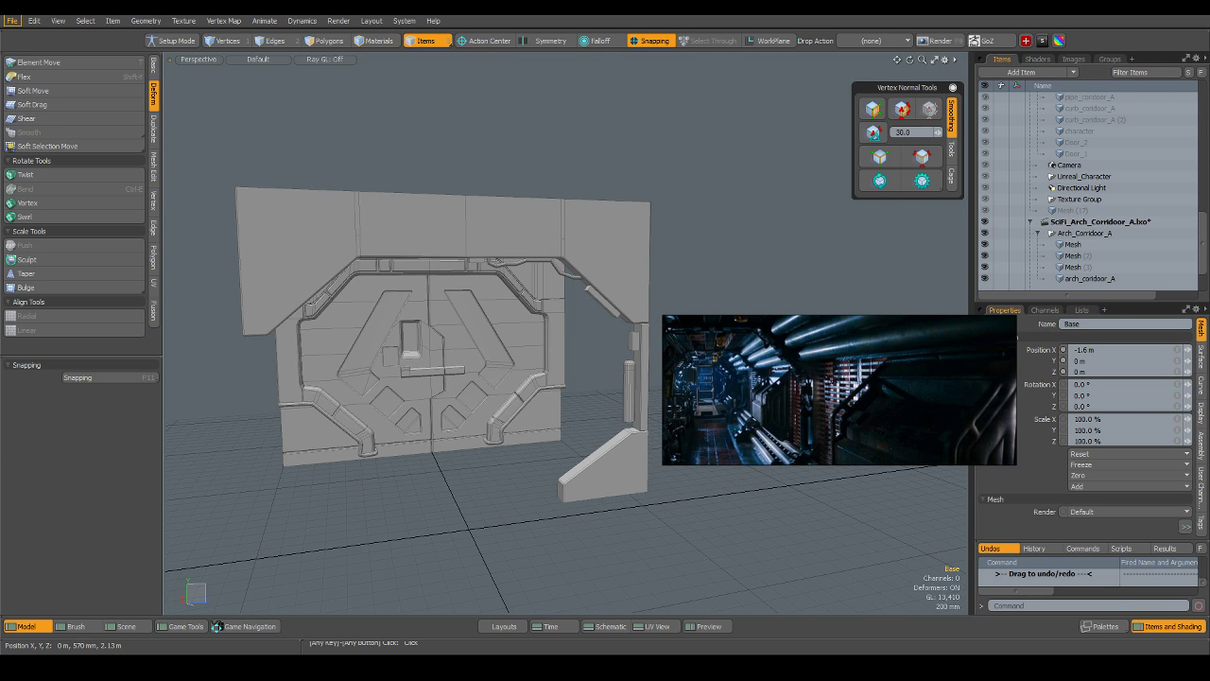
# Inspect the mirrored upper arch and the pillar beneath it from the front and from an angle.
pyautogui.keyDown('alt'); pyautogui.moveTo(459, 343); pyautogui.dragTo(588, 328); pyautogui.keyUp('alt')
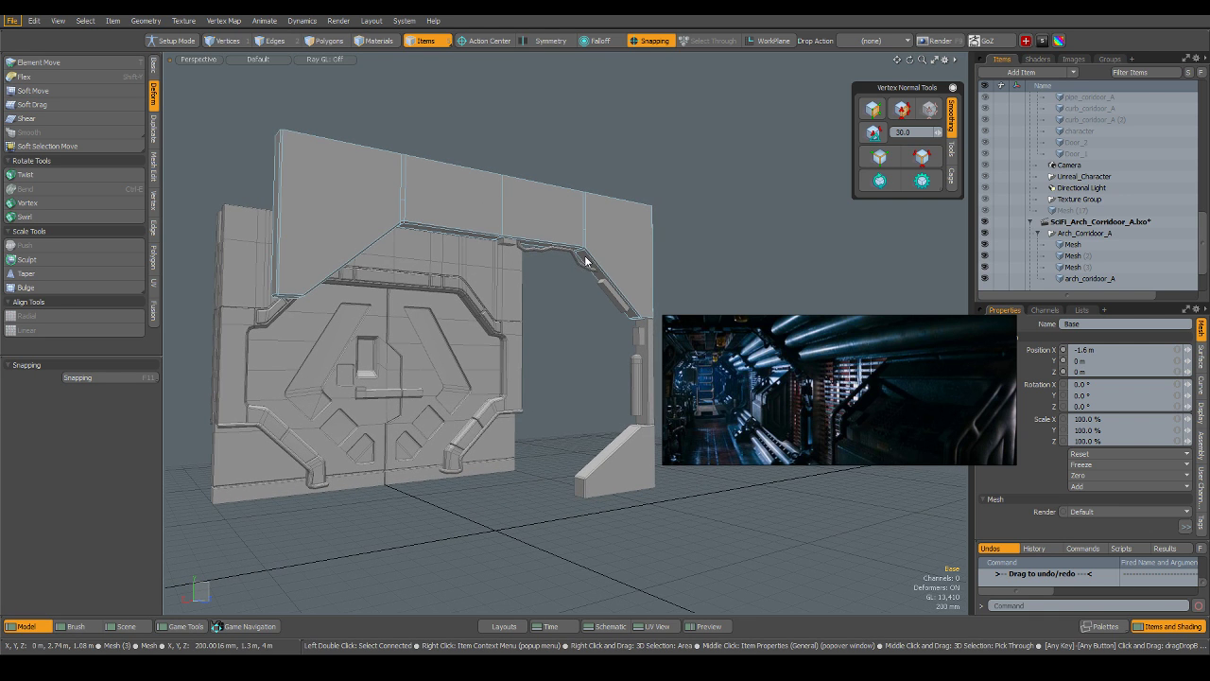
pyautogui.keyDown('alt'); pyautogui.moveTo(563, 407); pyautogui.dragTo(626, 338); pyautogui.keyUp('alt')
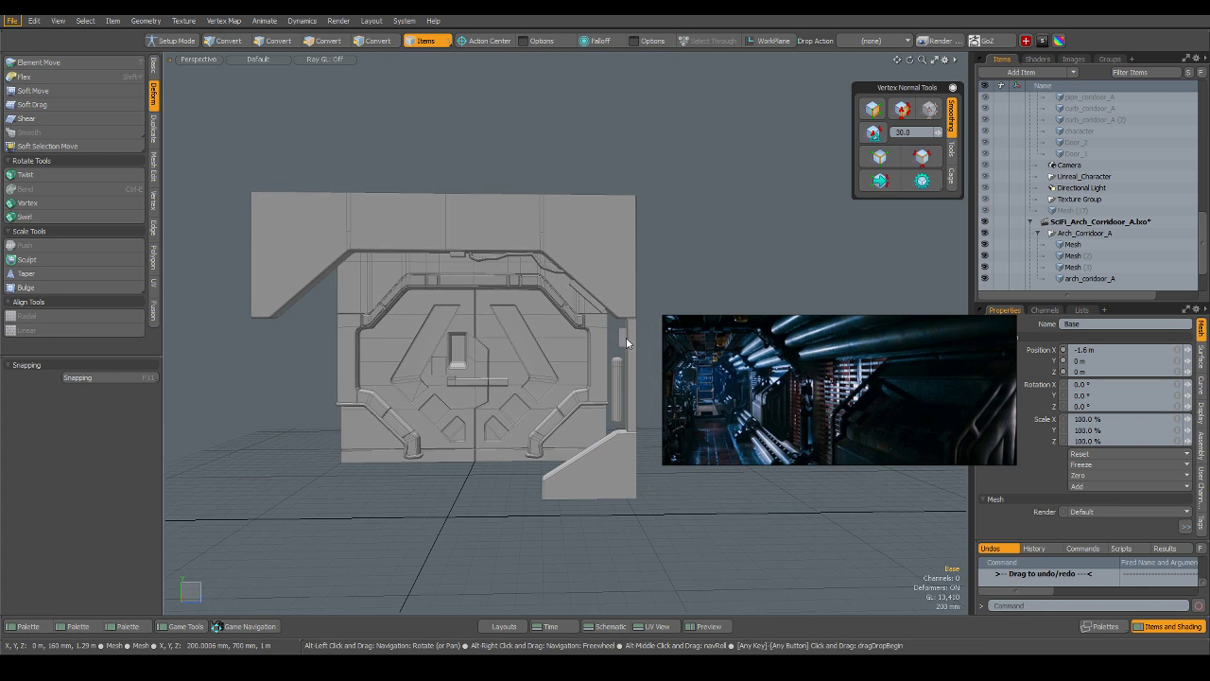
pyautogui.click(632, 358)
pyautogui.scroll(6, 639, 353)
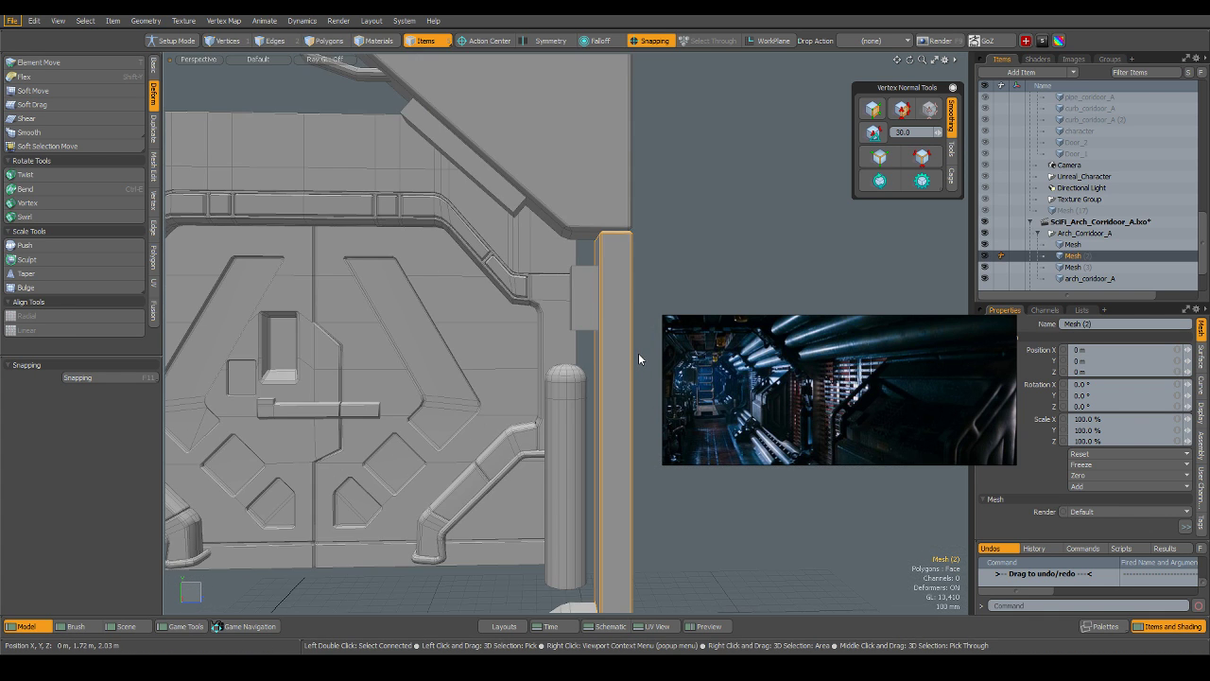
pyautogui.scroll(-5, 621, 336)
pyautogui.keyDown('alt'); pyautogui.moveTo(620, 322); pyautogui.dragTo(704, 201); pyautogui.keyUp('alt')
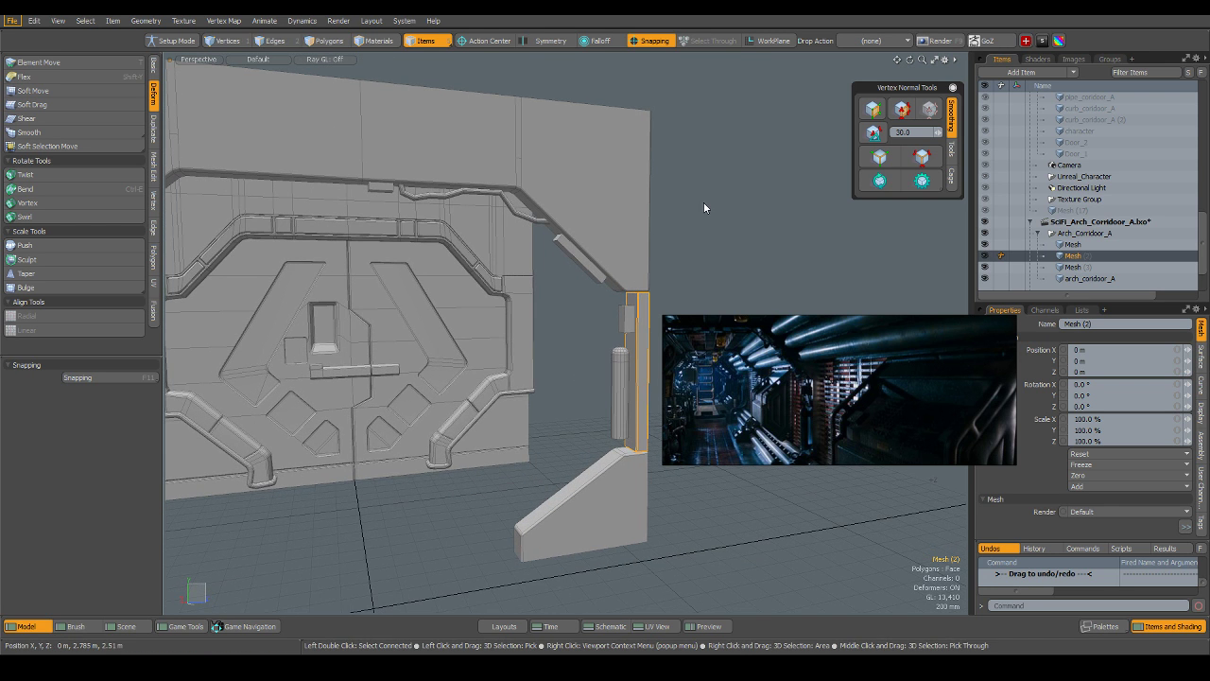
pyautogui.click(672, 232)
pyautogui.keyDown('alt'); pyautogui.moveTo(537, 398); pyautogui.dragTo(575, 371); pyautogui.keyUp('alt')
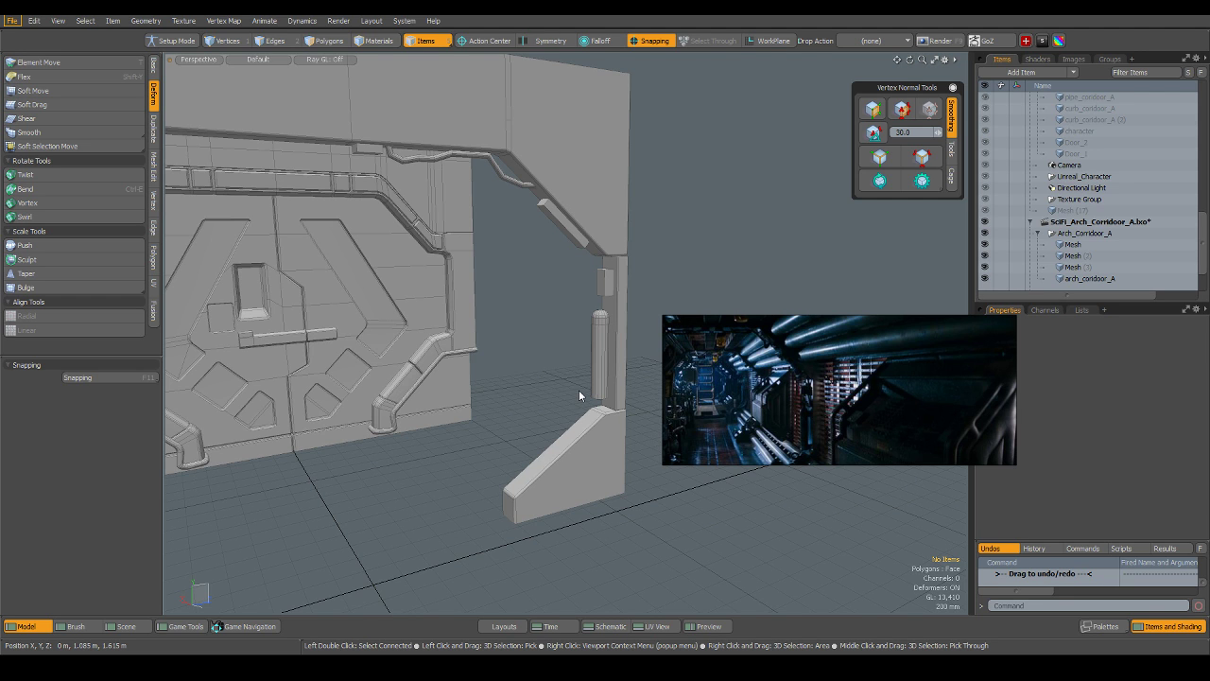
# Cut the connected polygons of the rounded capsule out of arch_corridor_A and paste them into a new mesh item.
pyautogui.scroll(3, 567, 378)
pyautogui.click(525, 374)
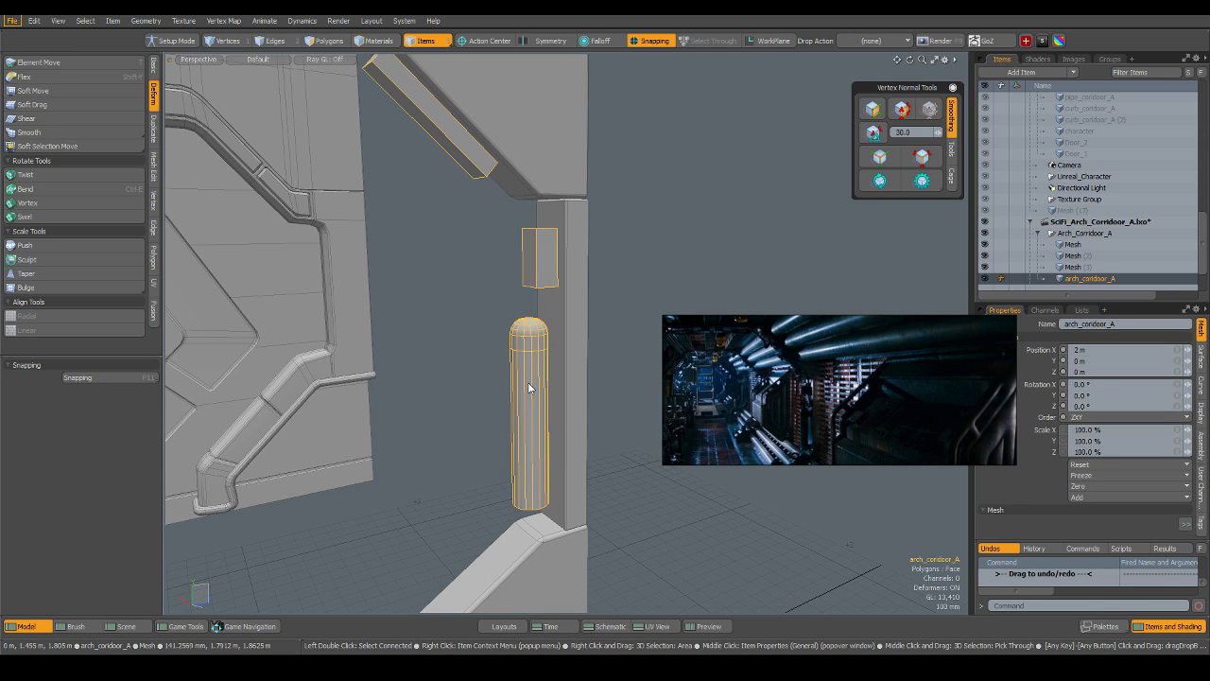
pyautogui.press('3')
pyautogui.doubleClick(530, 399)
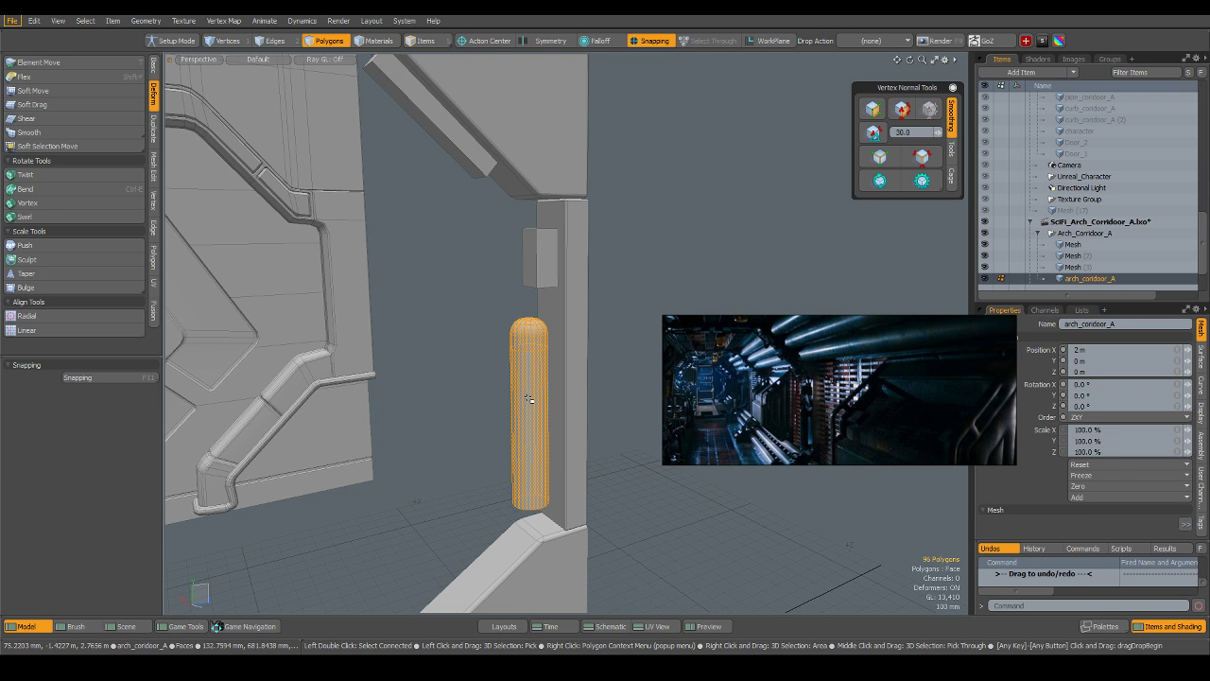
pyautogui.hotkey('ctrl', 'x')
pyautogui.scroll(-2, 503, 354)
pyautogui.press('n')
pyautogui.hotkey('ctrl', 'v')
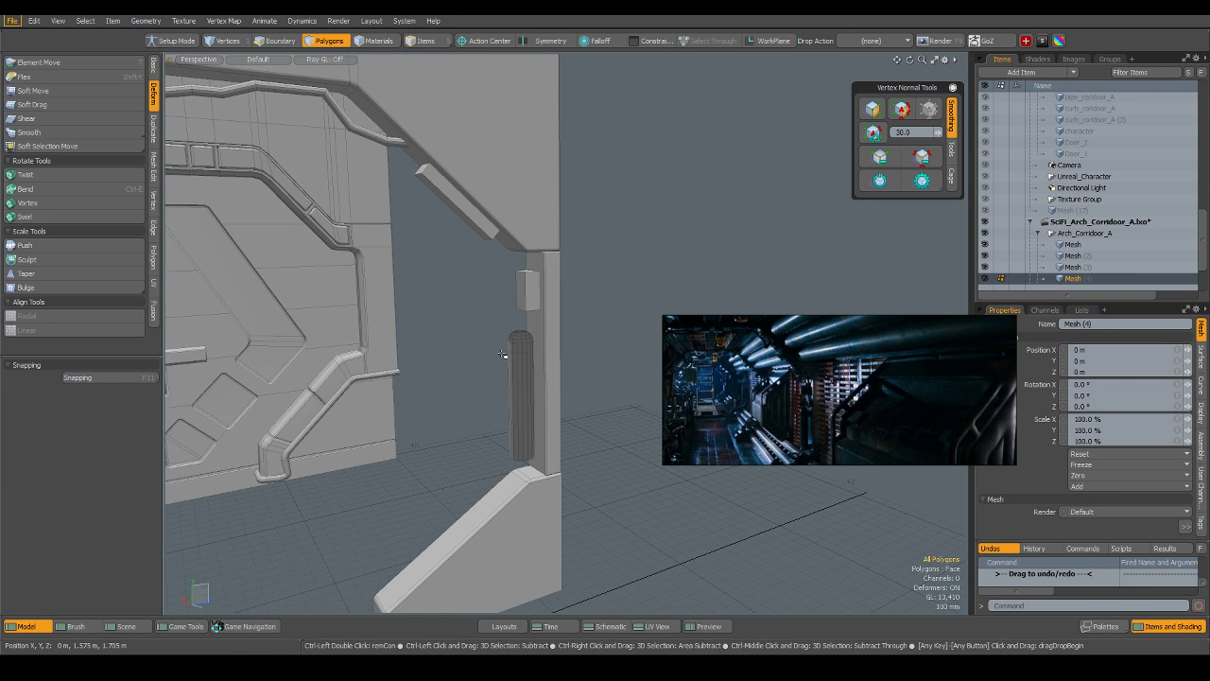
# Cut the capsule's leftover side polygons from arch_corridor_A and paste them into the capsule's own mesh.
pyautogui.scroll(4, 507, 359)
pyautogui.moveTo(454, 413)
pyautogui.keyDown('alt'); pyautogui.mouseDown()
pyautogui.moveTo(687, 420)
pyautogui.moveTo(457, 402)
pyautogui.mouseUp(); pyautogui.keyUp('alt')
pyautogui.press('5')
pyautogui.click(446, 352)
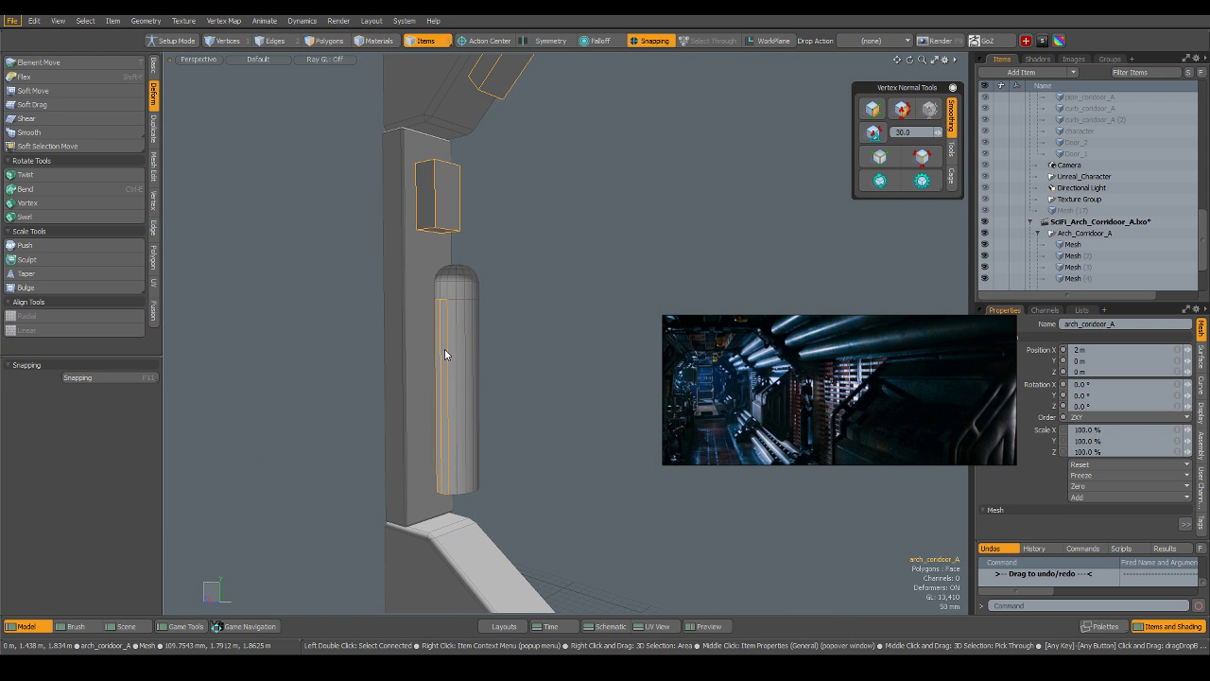
pyautogui.click(460, 353)
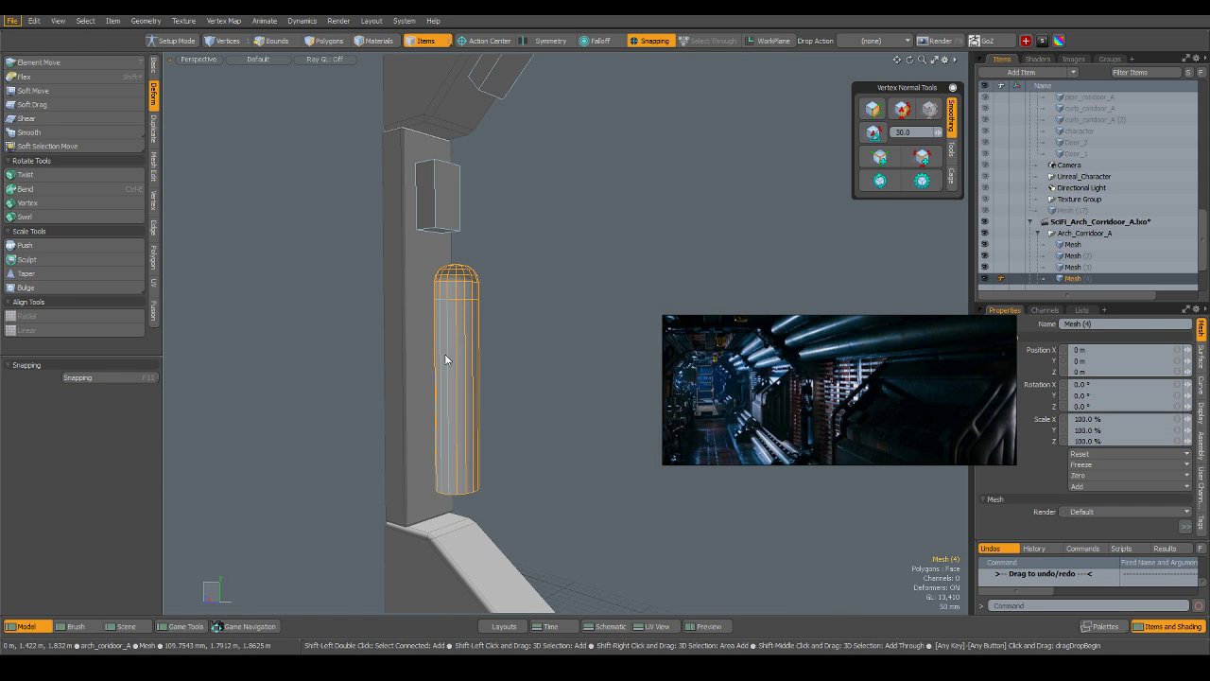
pyautogui.press('3')
pyautogui.click(445, 354)
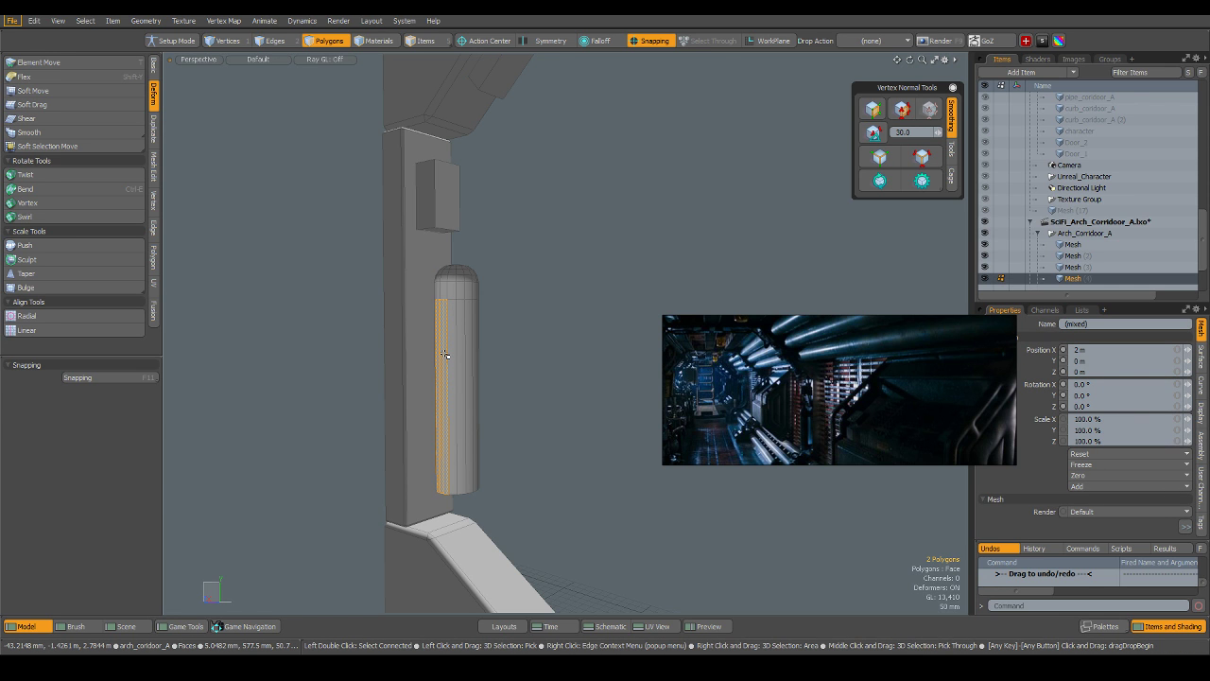
pyautogui.press('5')
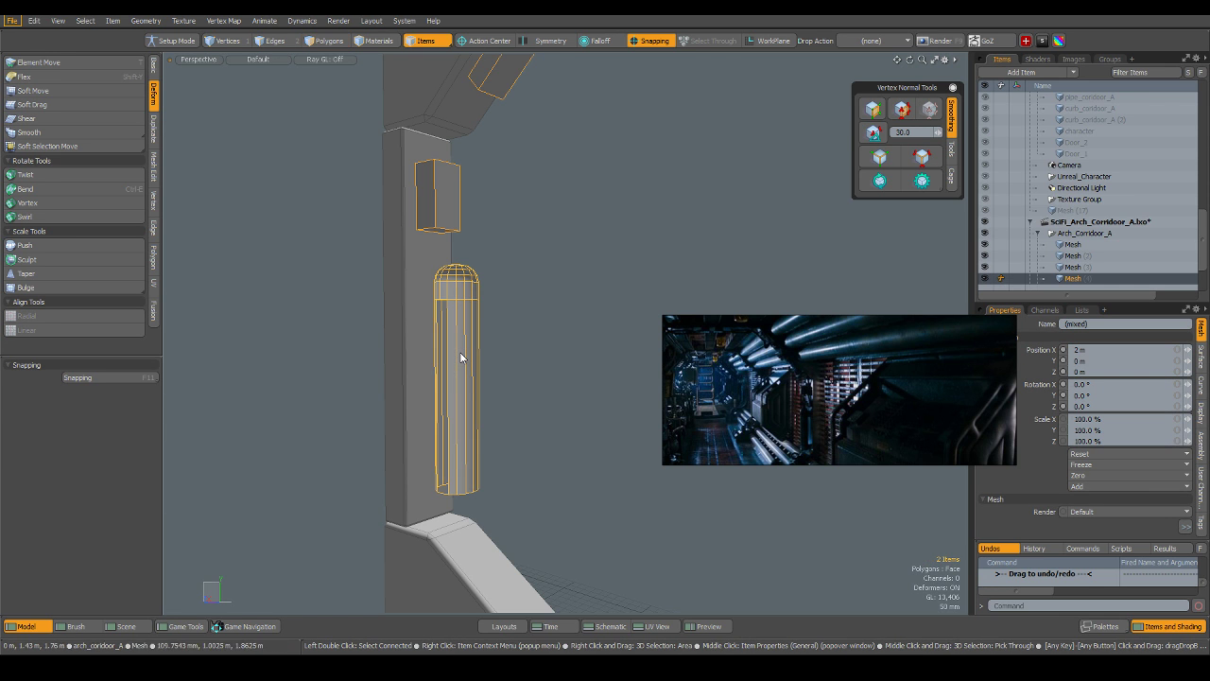
pyautogui.press('ctrl')
pyautogui.hotkey('ctrl', 'v')
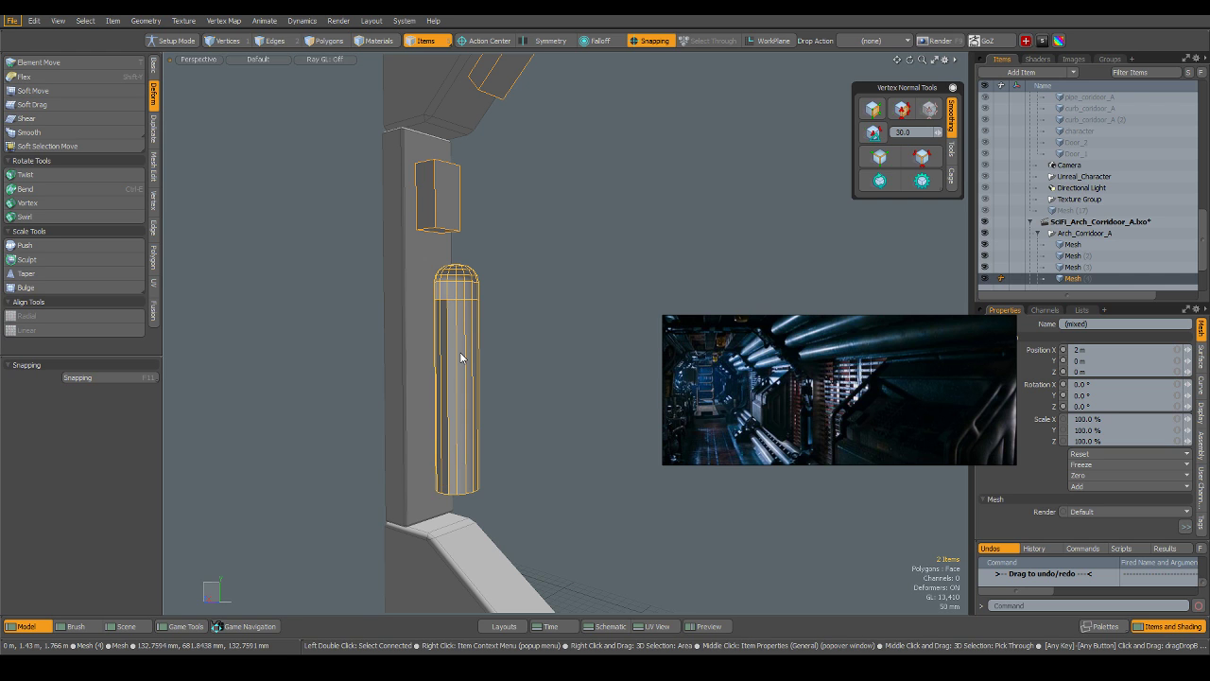
pyautogui.click(462, 357)
pyautogui.click(531, 344)
pyautogui.click(466, 315)
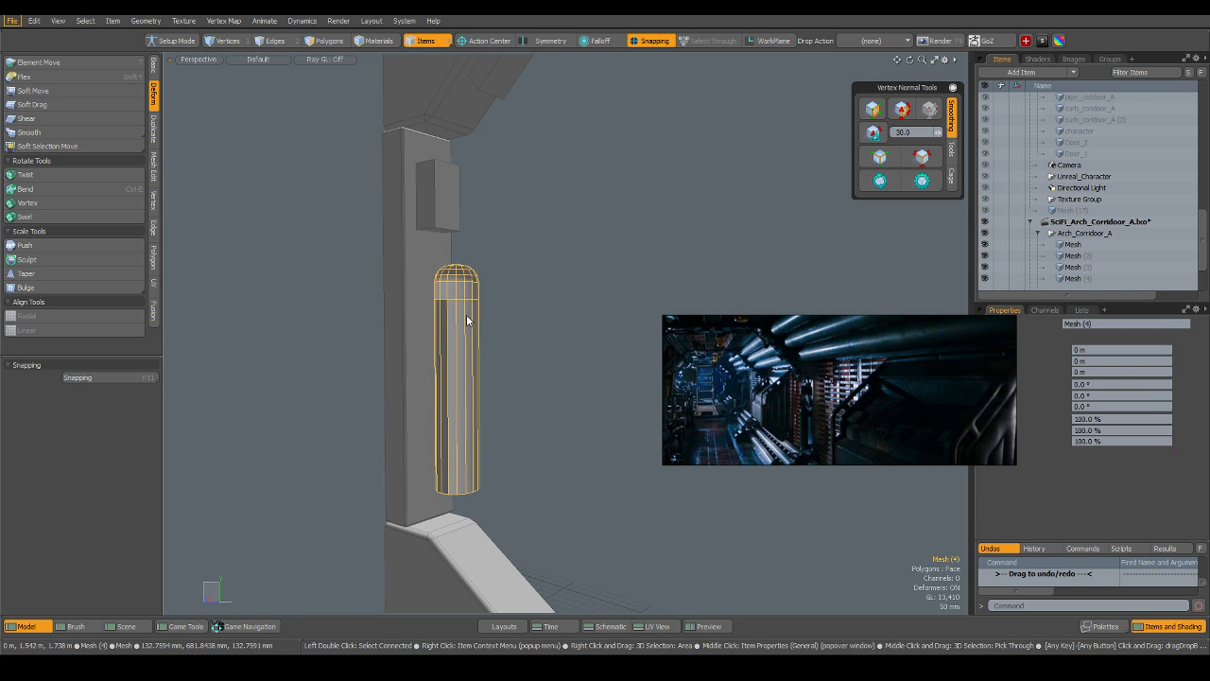
# Apply angle-based vertex normal smoothing to the capsule mesh and deselect it.
pyautogui.keyDown('alt'); pyautogui.moveTo(497, 358); pyautogui.dragTo(336, 358); pyautogui.keyUp('alt')
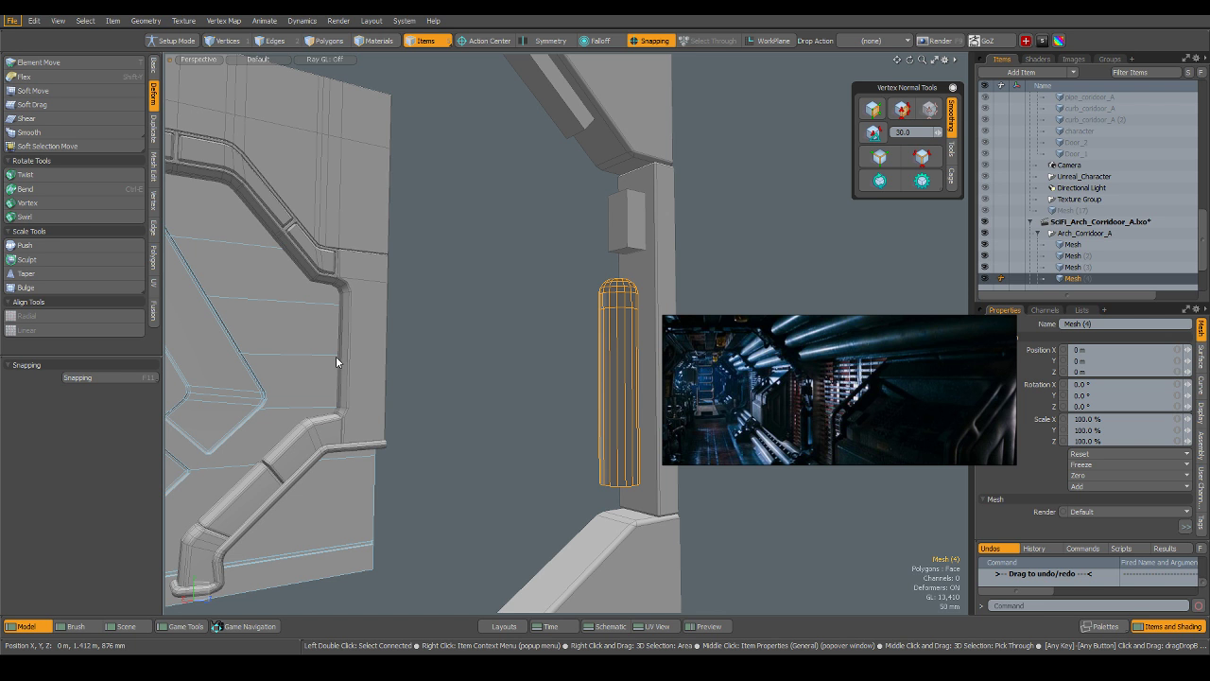
pyautogui.keyDown('alt'); pyautogui.moveTo(198, 431); pyautogui.dragTo(500, 348); pyautogui.keyUp('alt')
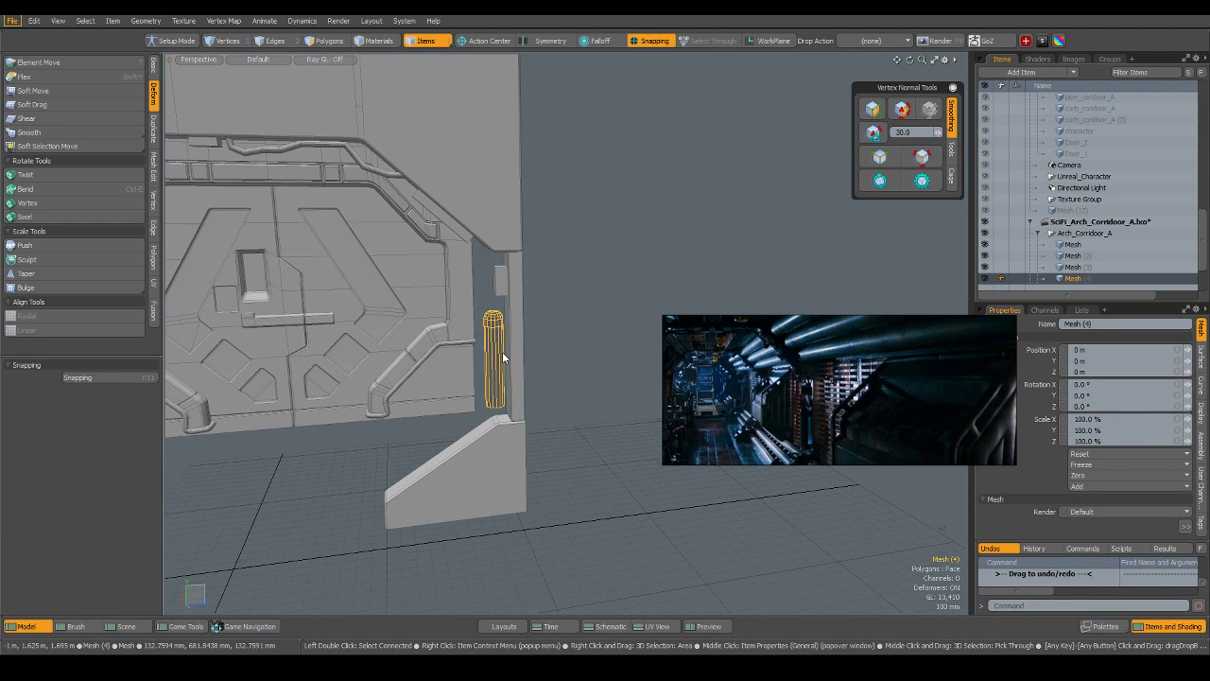
pyautogui.scroll(5, 512, 373)
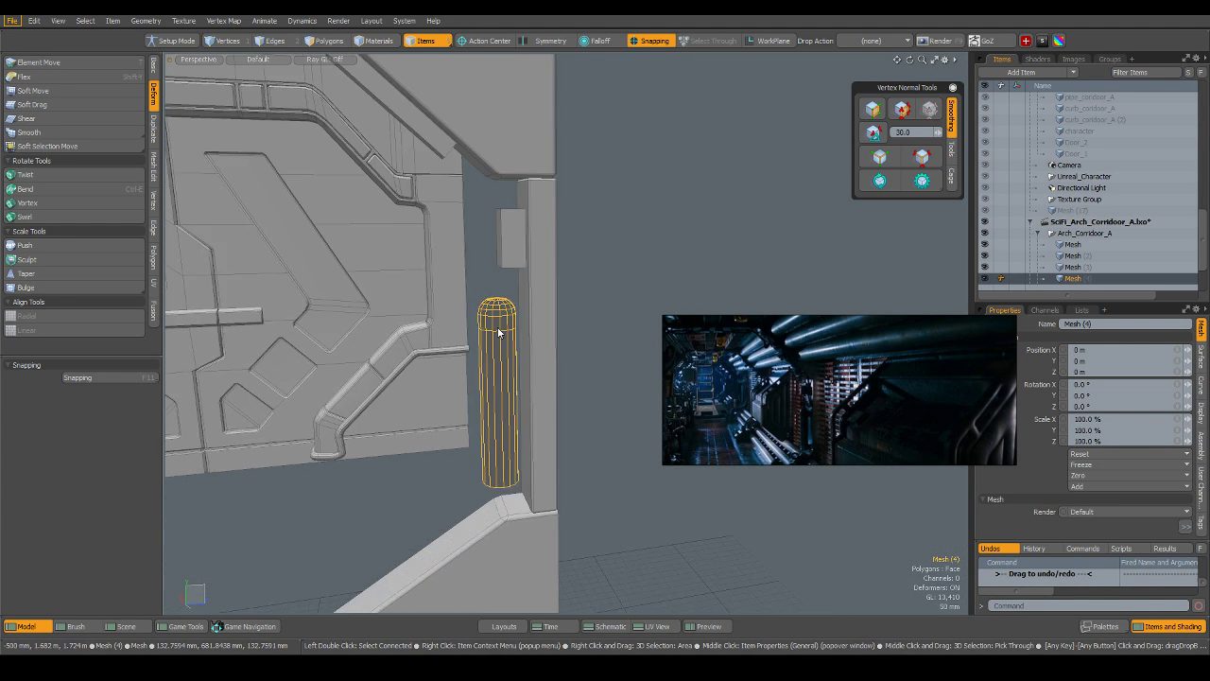
pyautogui.scroll(-3, 508, 346)
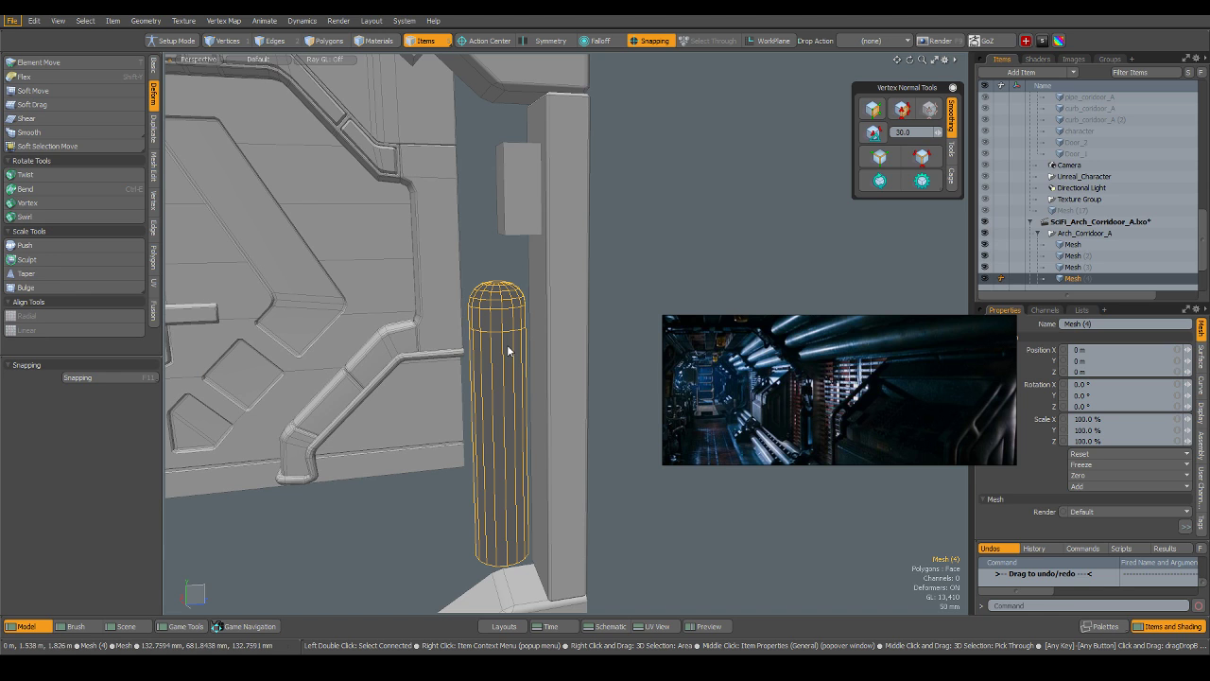
pyautogui.scroll(2, 524, 342)
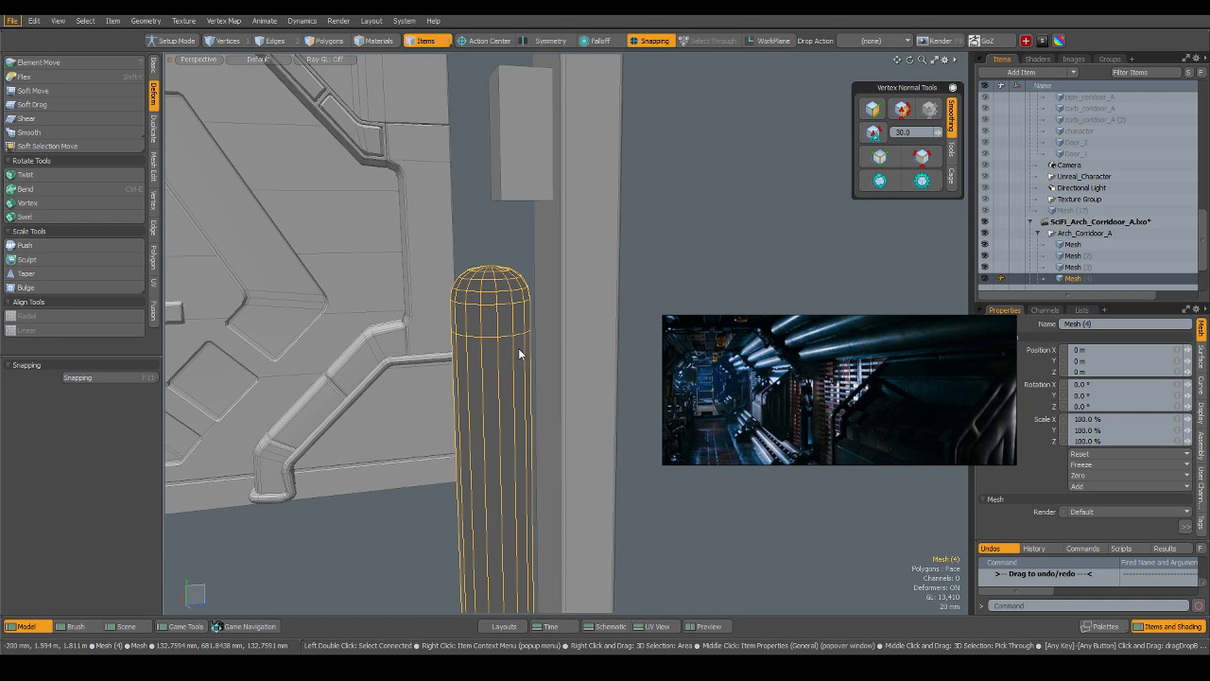
pyautogui.scroll(-2, 516, 349)
pyautogui.scroll(3, 530, 341)
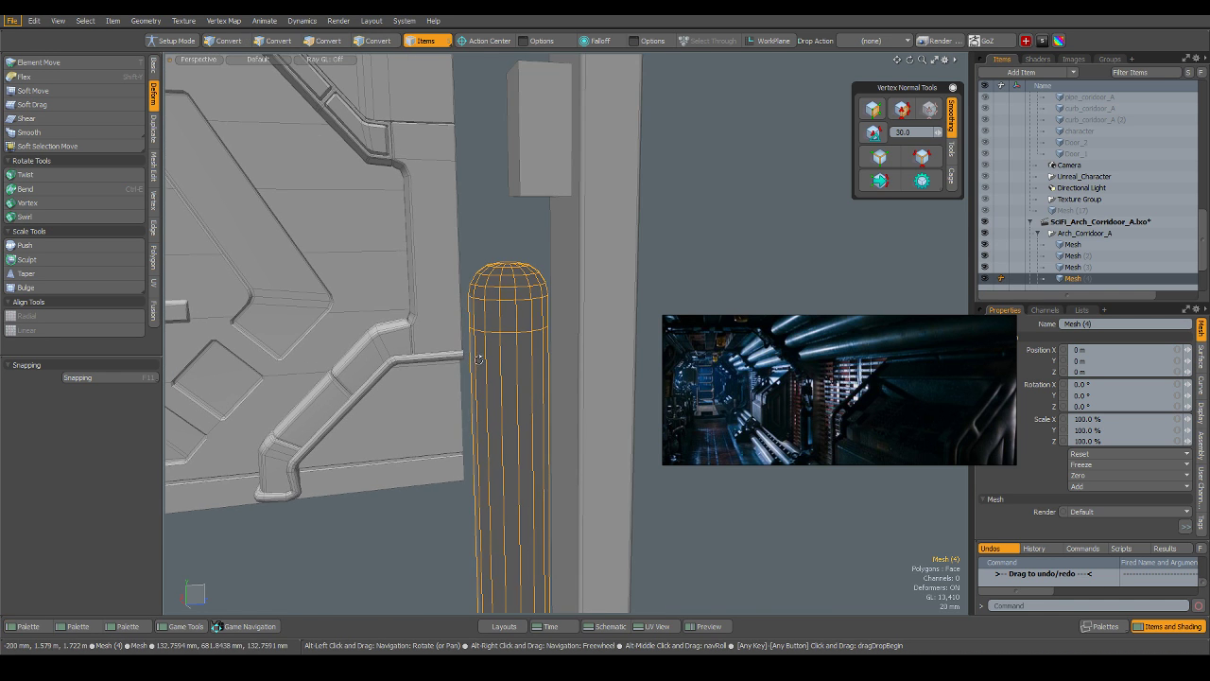
pyautogui.click(873, 132)
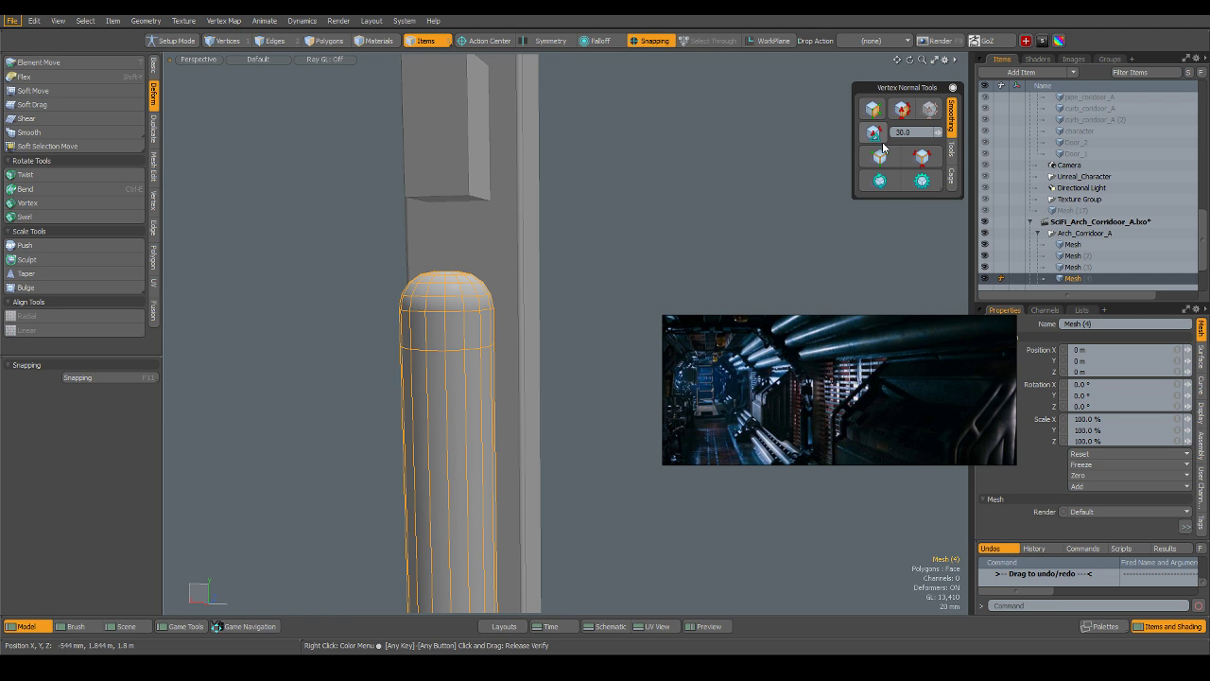
pyautogui.click(625, 303)
# Examine the shading and geometry of the capsule's sides and flat underside.
pyautogui.scroll(-3, 569, 313)
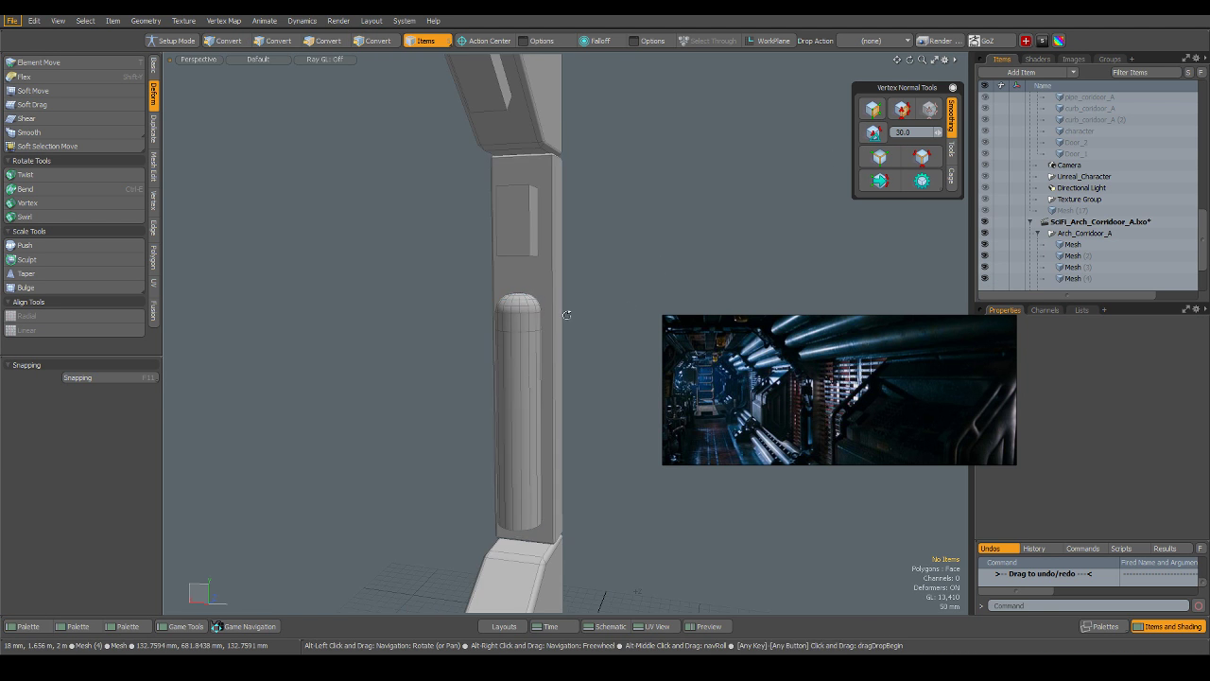
pyautogui.keyDown('alt'); pyautogui.moveTo(567, 313); pyautogui.dragTo(467, 336); pyautogui.keyUp('alt')
pyautogui.keyDown('alt'); pyautogui.keyDown('shift'); pyautogui.moveTo(554, 412); pyautogui.dragTo(587, 395); pyautogui.keyUp('shift'); pyautogui.keyUp('alt')
pyautogui.scroll(3, 535, 398)
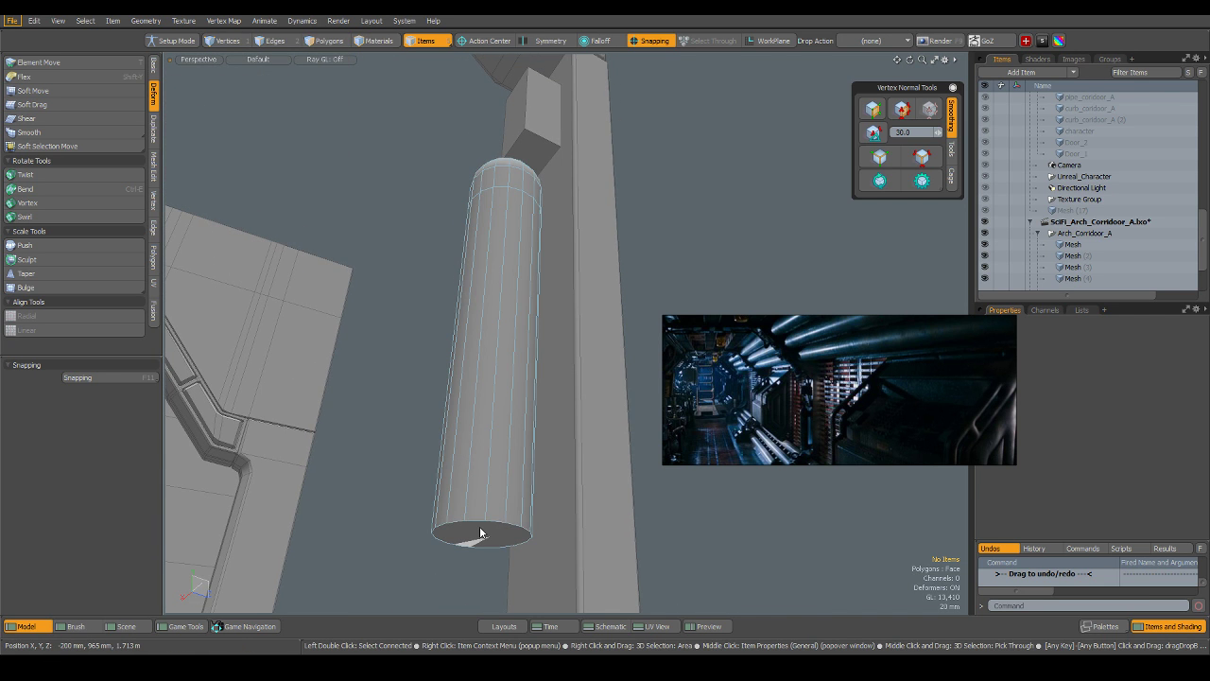
pyautogui.click(483, 531)
pyautogui.keyDown('alt'); pyautogui.moveTo(483, 532); pyautogui.dragTo(732, 508); pyautogui.keyUp('alt')
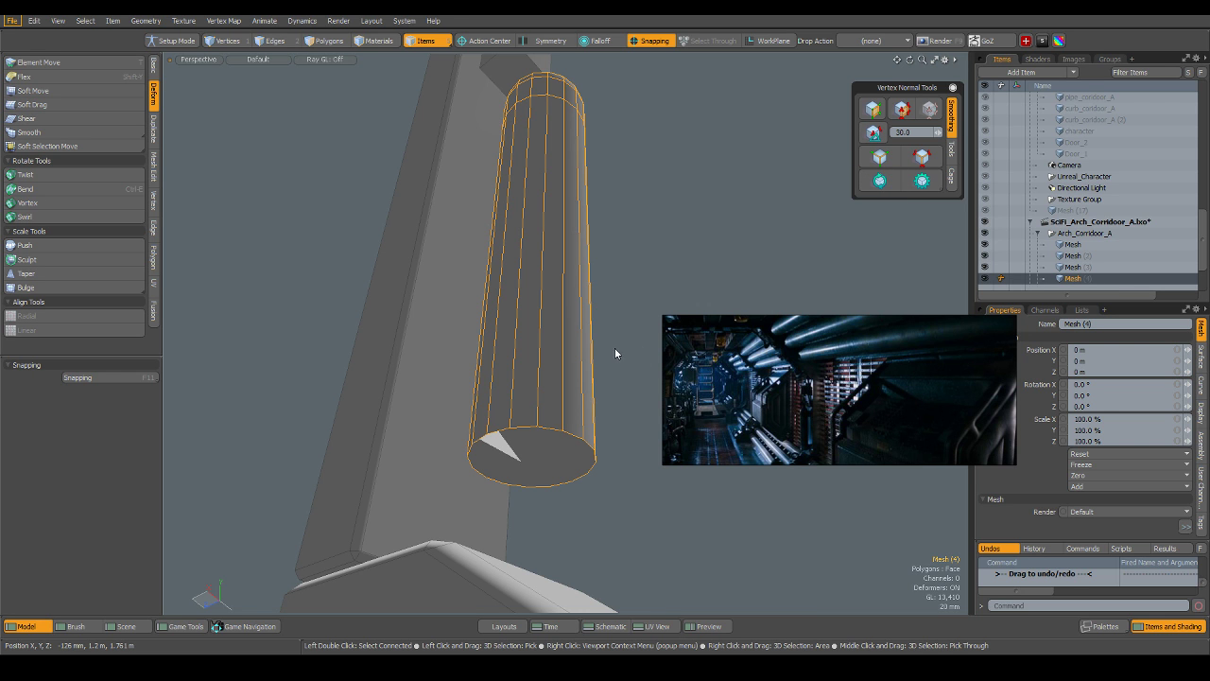
pyautogui.keyDown('alt'); pyautogui.moveTo(623, 350); pyautogui.dragTo(411, 437); pyautogui.keyUp('alt')
pyautogui.click(411, 439)
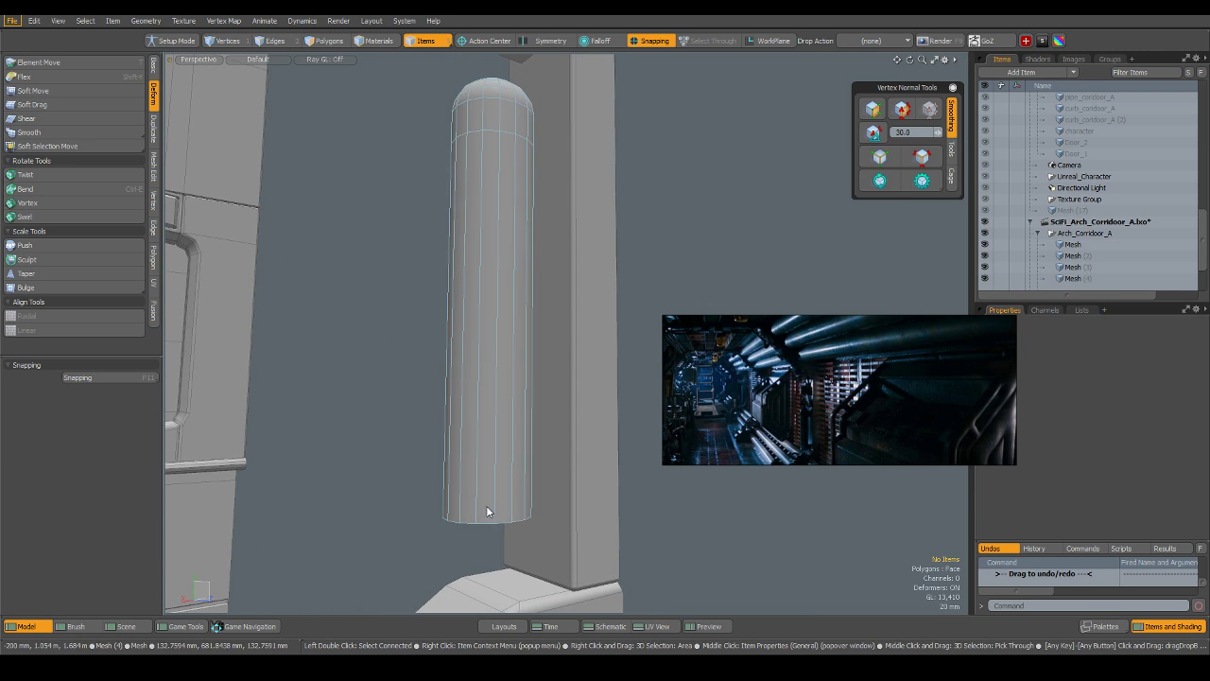
# Select two adjacent lengthwise edges on the capsule and add an edge loop around its straight section.
pyautogui.click(488, 508)
pyautogui.press('2')
pyautogui.click(492, 506)
pyautogui.keyDown('shift'); pyautogui.click(470, 499); pyautogui.keyUp('shift')
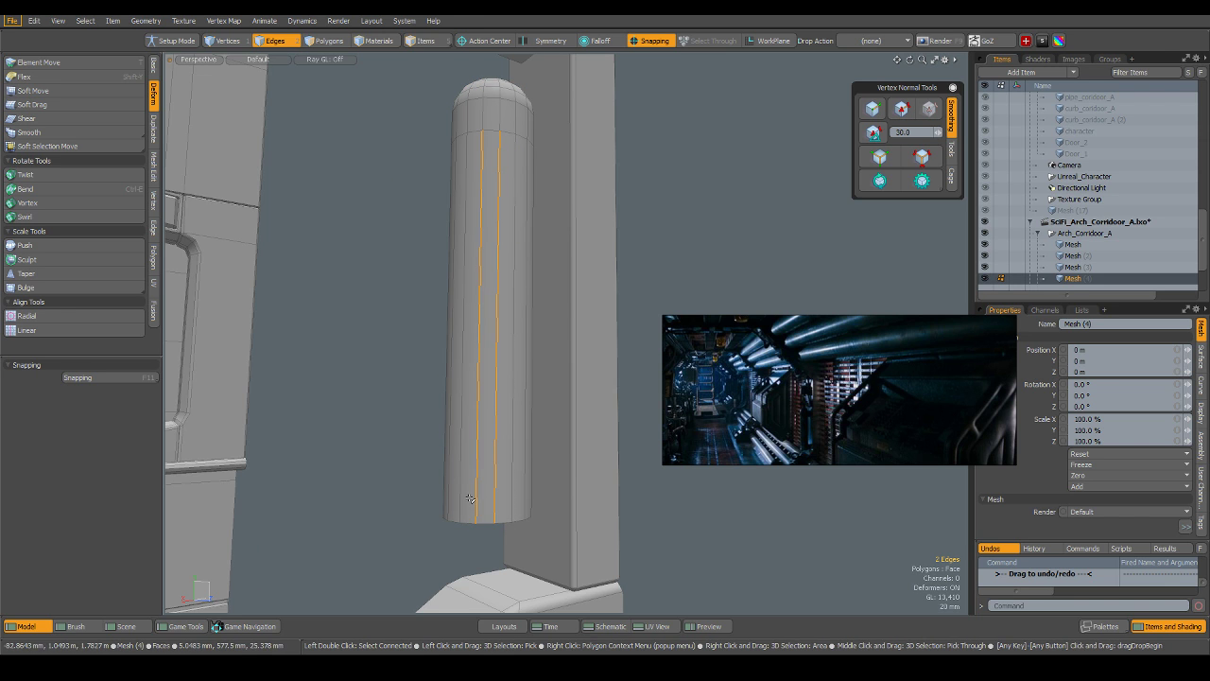
pyautogui.rightClick(470, 498)
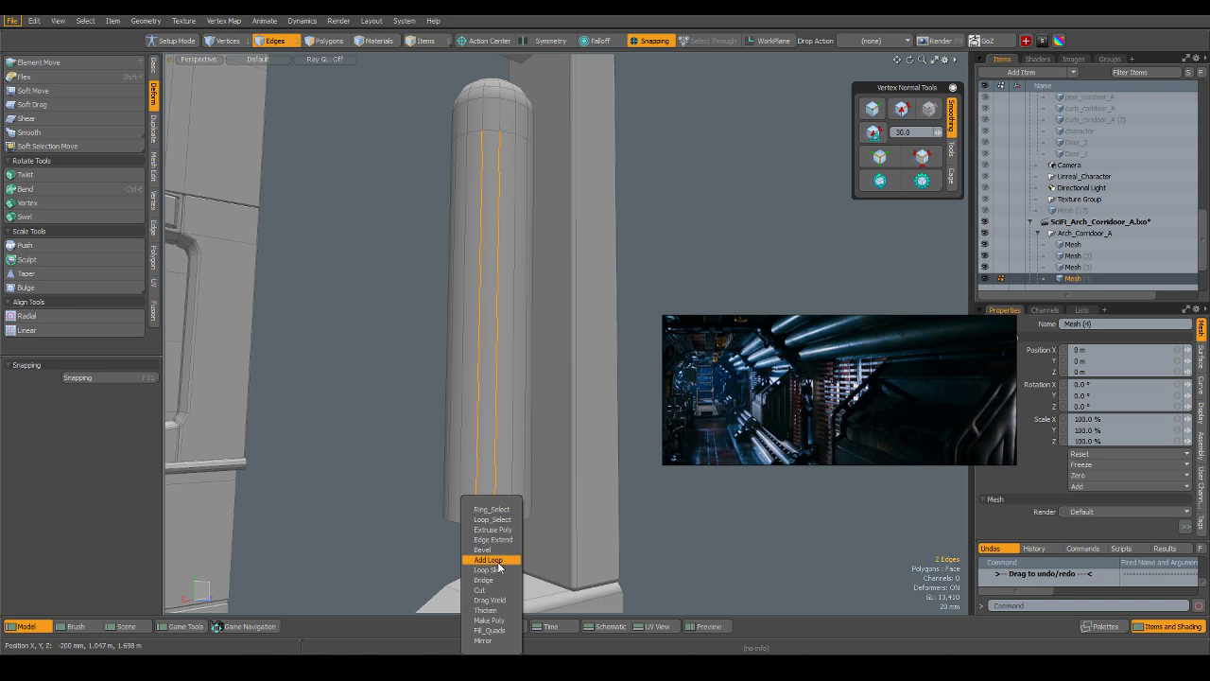
pyautogui.click(498, 561)
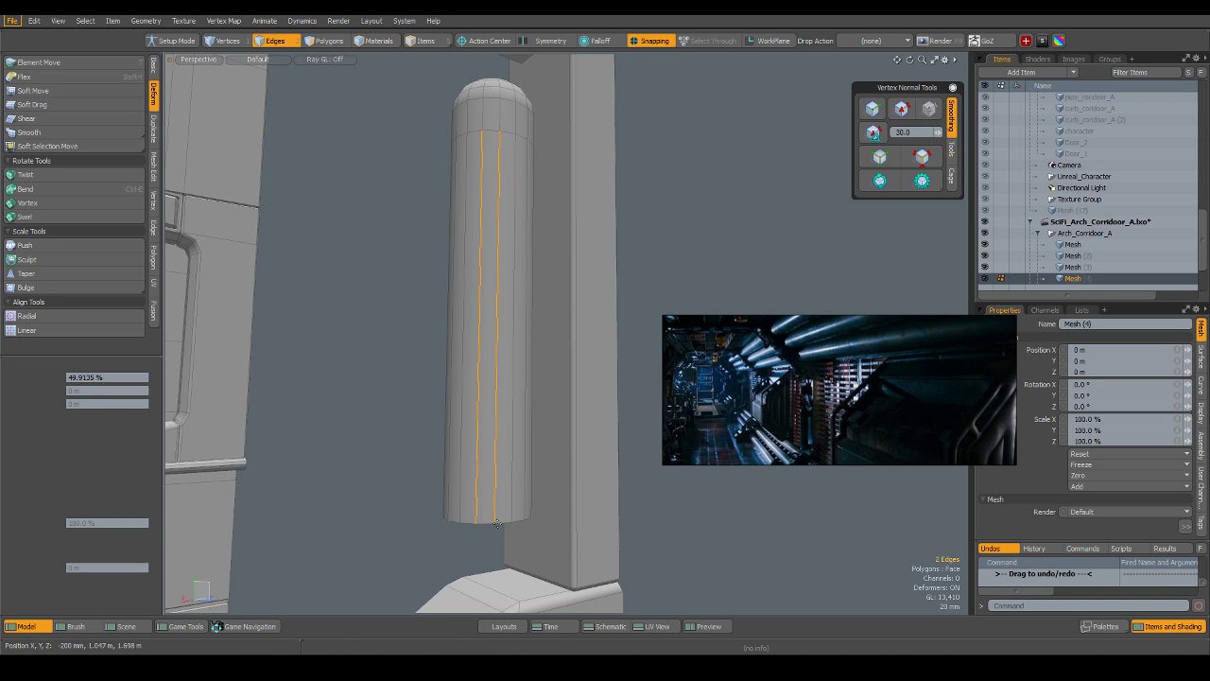
pyautogui.click(495, 475)
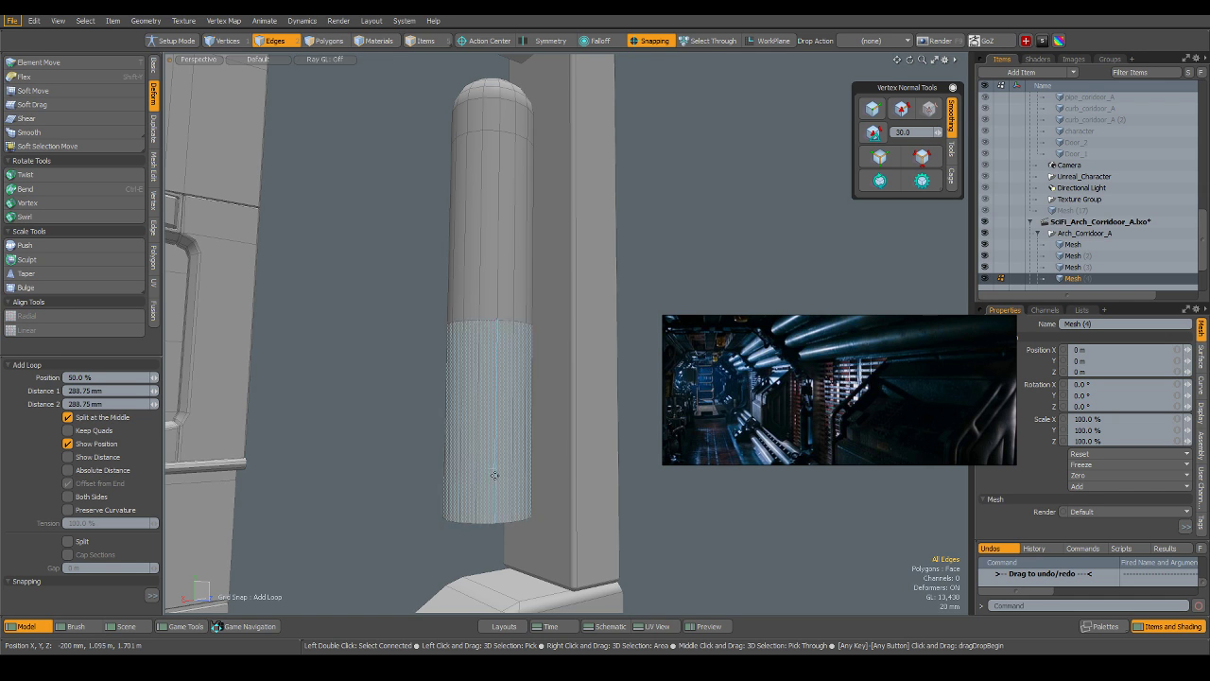
# Turn off Split at the Middle and set the new loop's position to 90 %, near the capsule's lower end.
pyautogui.click(68, 417)
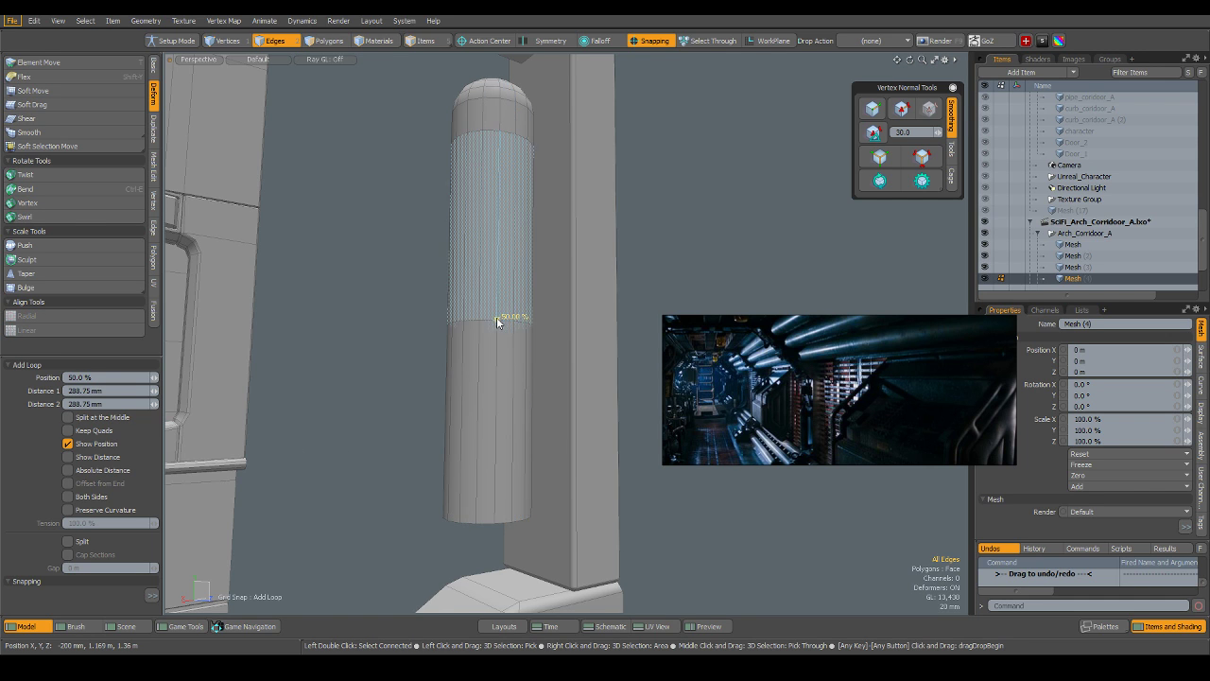
pyautogui.moveTo(501, 318); pyautogui.dragTo(495, 484)
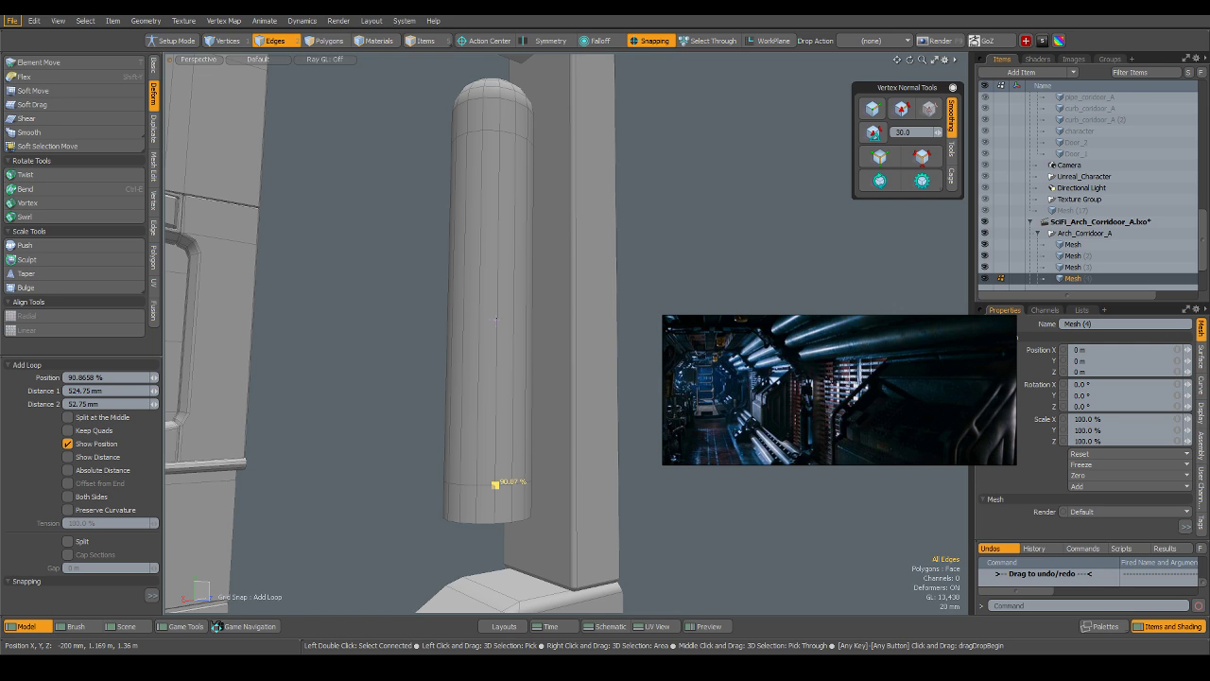
pyautogui.keyDown('alt'); pyautogui.moveTo(503, 437); pyautogui.dragTo(645, 513); pyautogui.keyUp('alt')
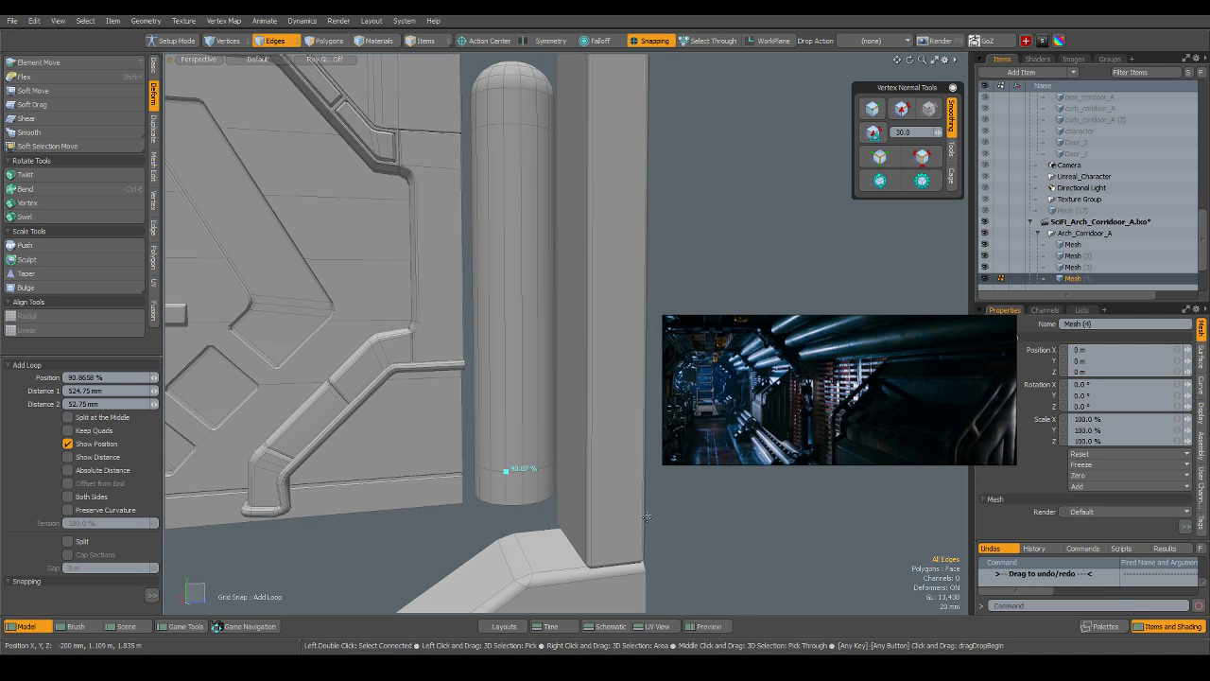
pyautogui.click(95, 376)
pyautogui.press('Return')
pyautogui.press('q')
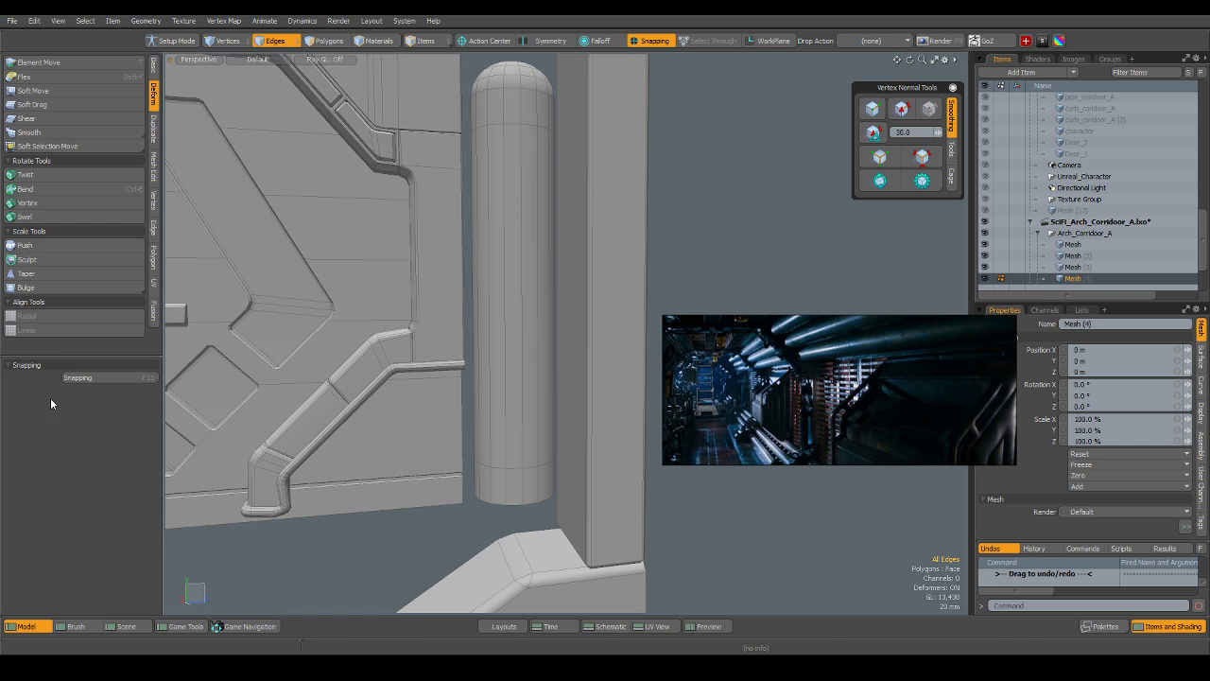
# Add another edge loop around the capsule's straight section, placing it near the upper end at about 7 %.
pyautogui.scroll(-4, 640, 478)
pyautogui.keyDown('alt'); pyautogui.moveTo(473, 429); pyautogui.dragTo(513, 426); pyautogui.keyUp('alt')
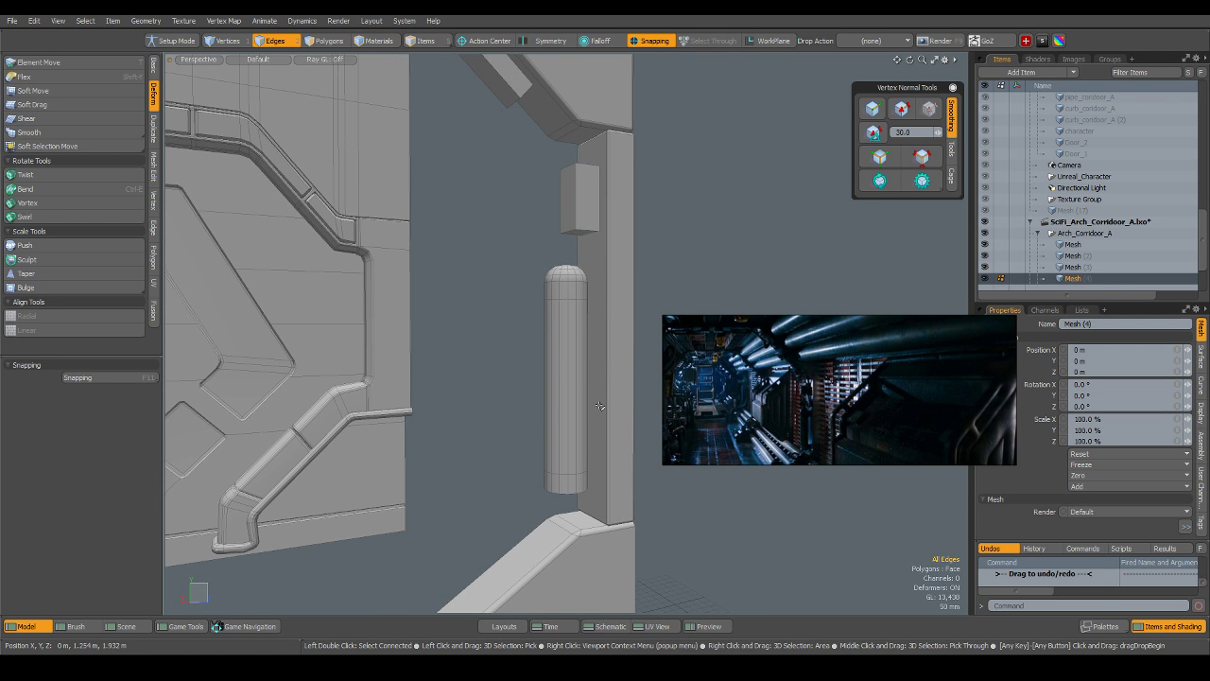
pyautogui.scroll(3, 585, 271)
pyautogui.click(522, 407)
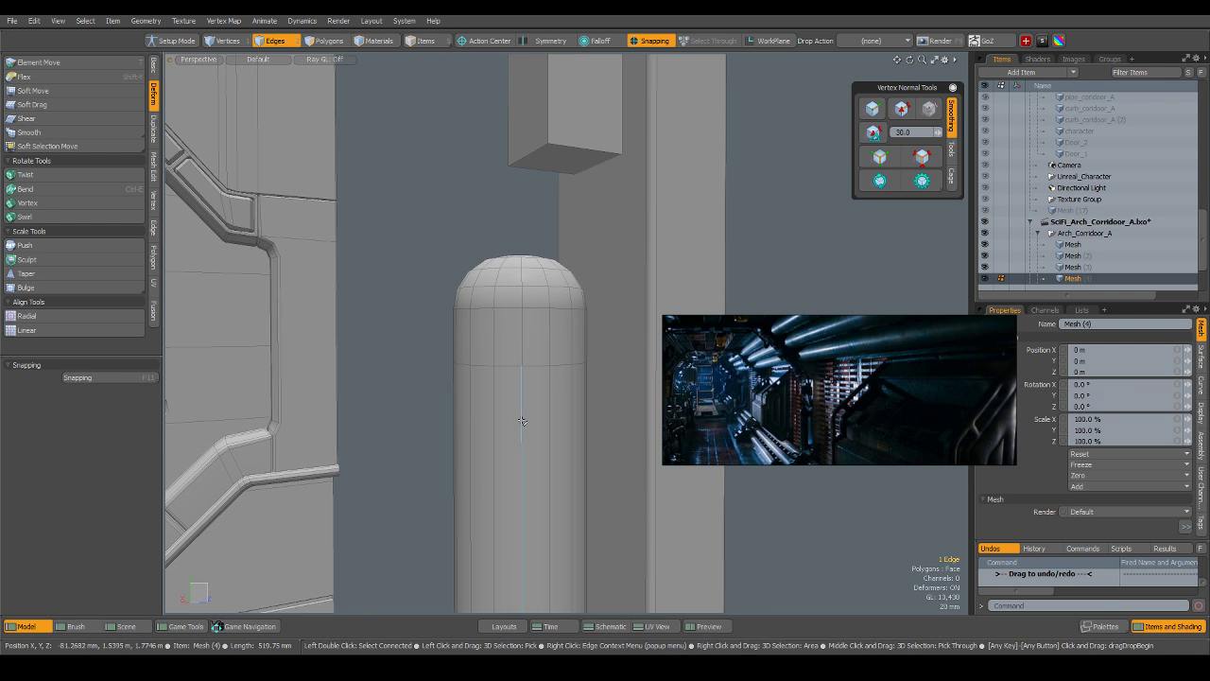
pyautogui.rightClick(518, 410)
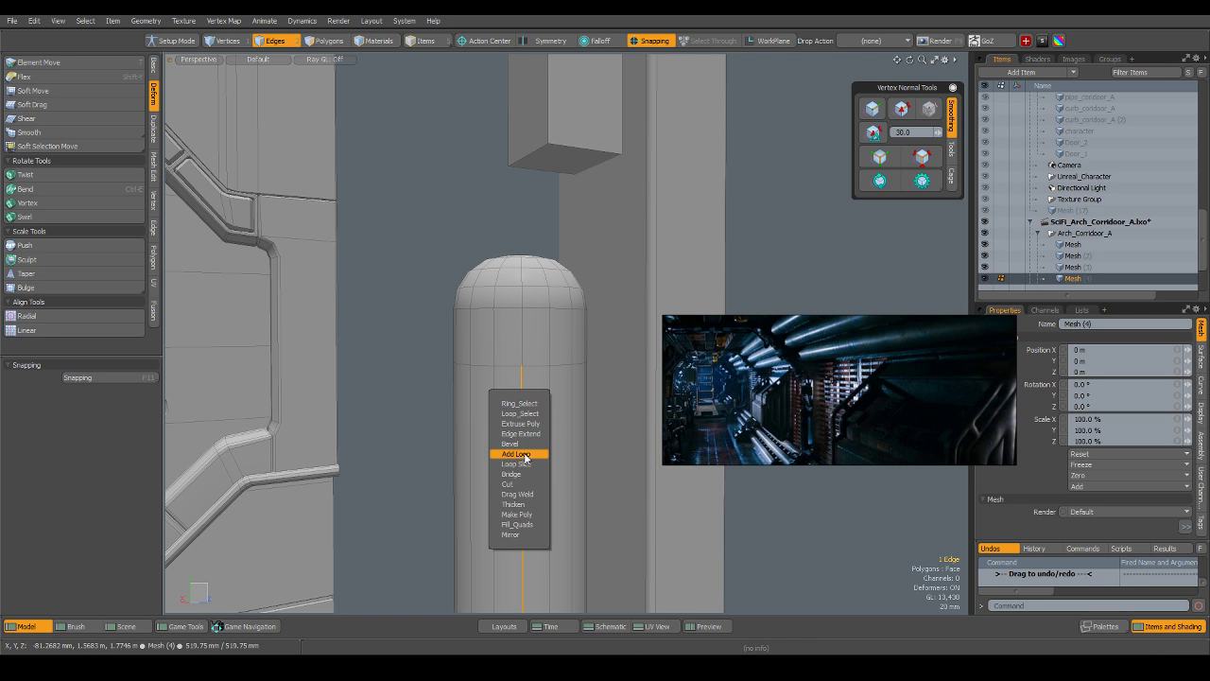
pyautogui.click(516, 454)
pyautogui.click(521, 389)
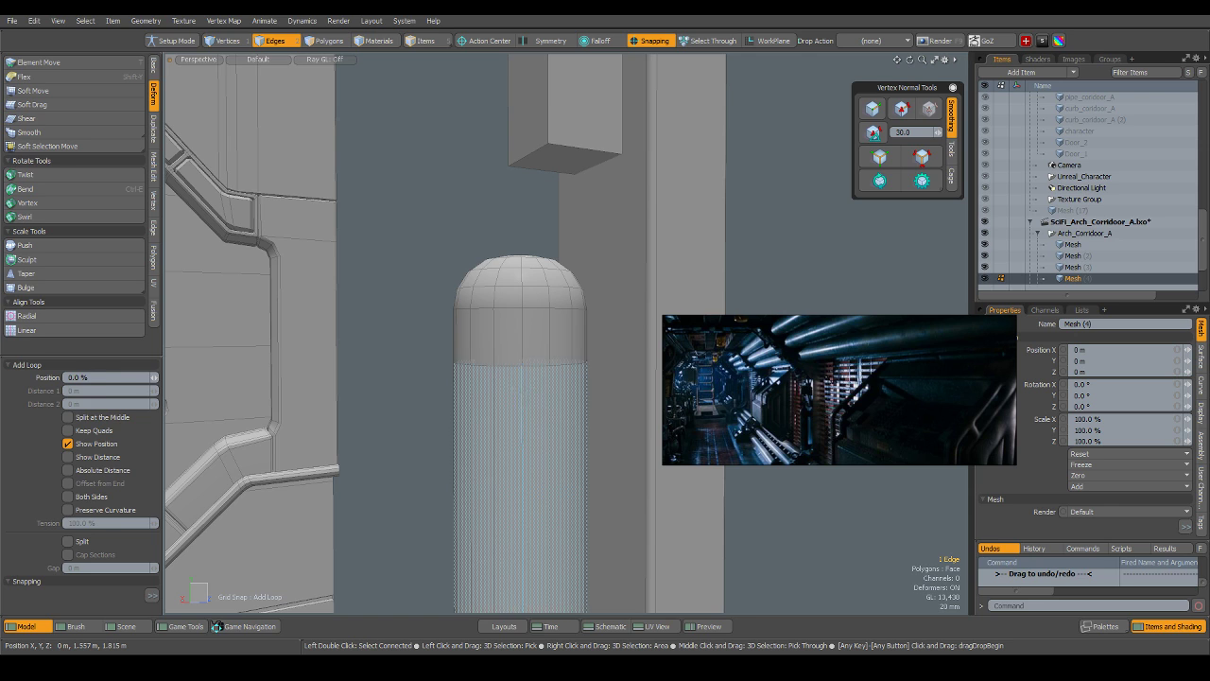
pyautogui.click(515, 386)
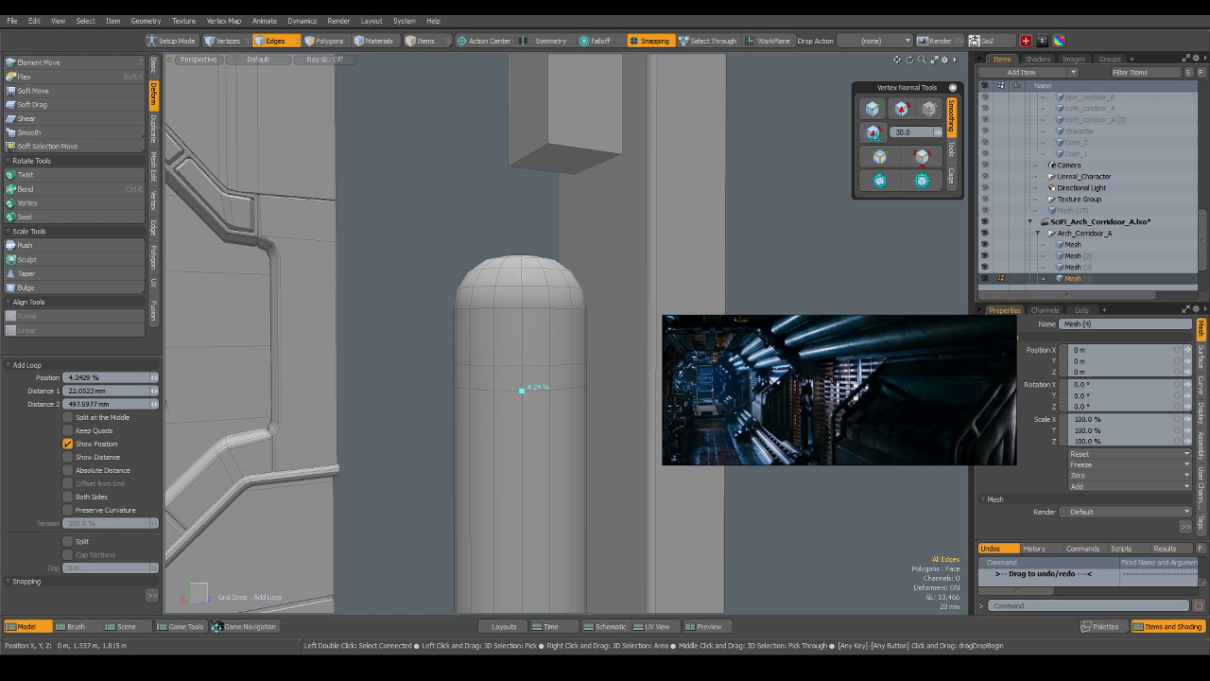
pyautogui.moveTo(521, 390); pyautogui.dragTo(521, 406)
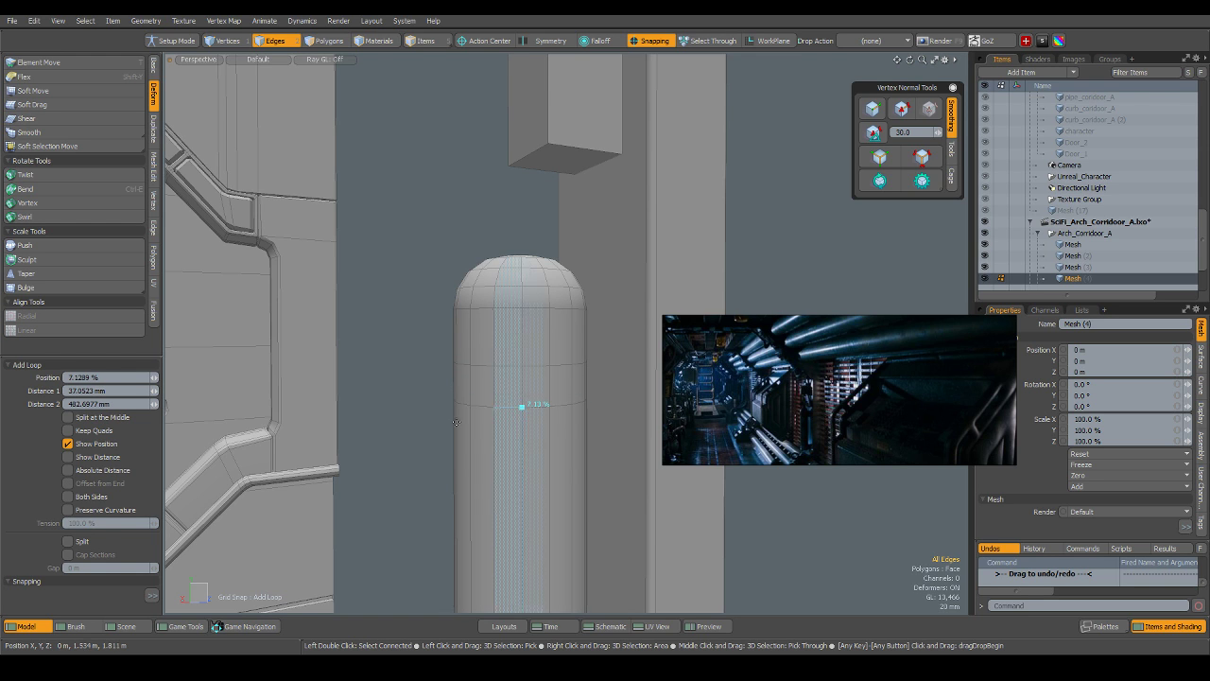
# Try the upper loop's position at 5 %, settle on 8 % and finish the Add Loop operation.
pyautogui.click(92, 378)
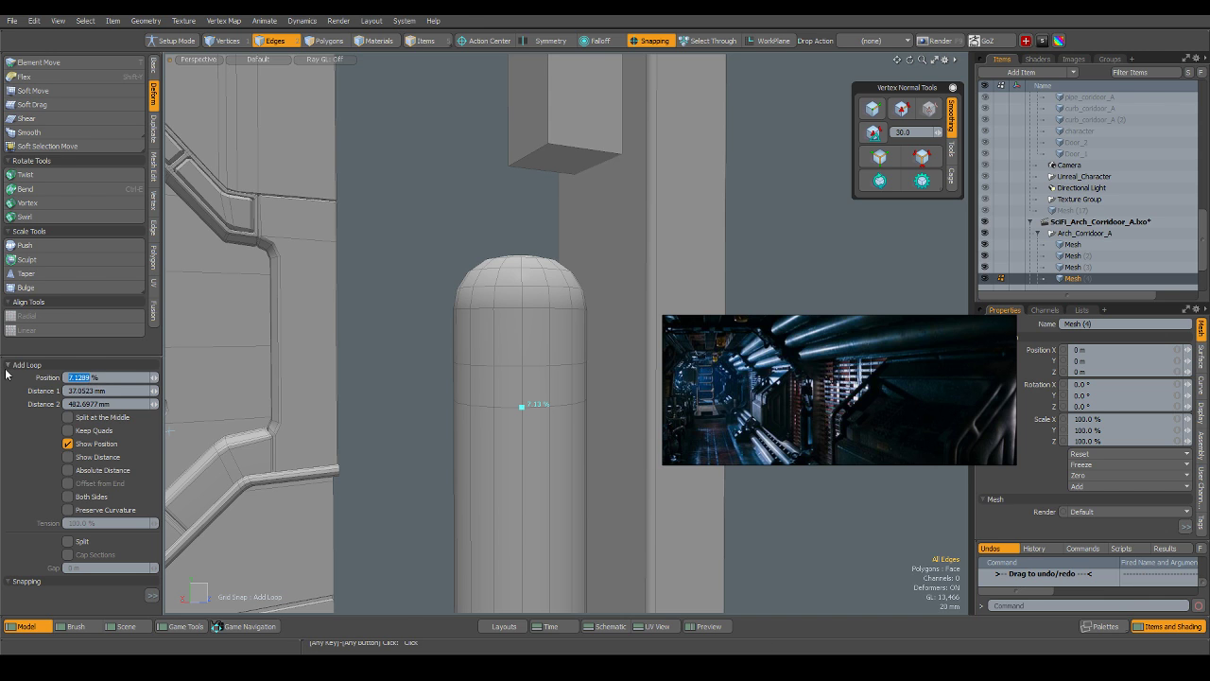
pyautogui.write('5')
pyautogui.press('Return')
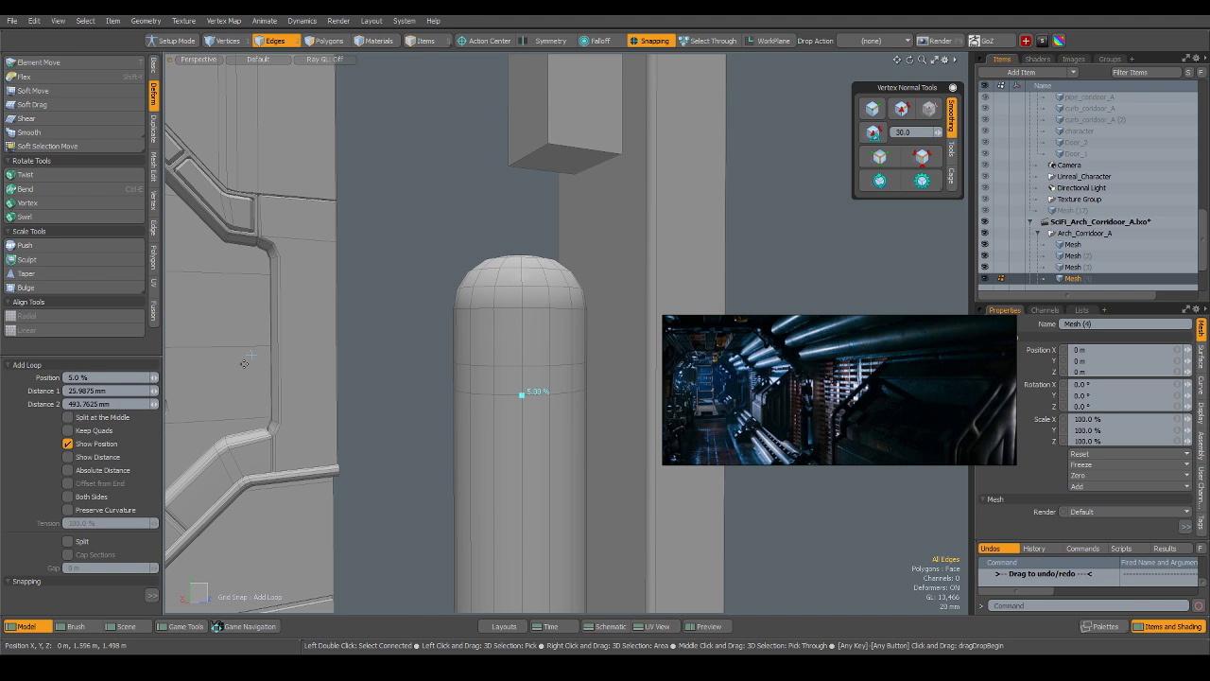
pyautogui.scroll(-3, 523, 330)
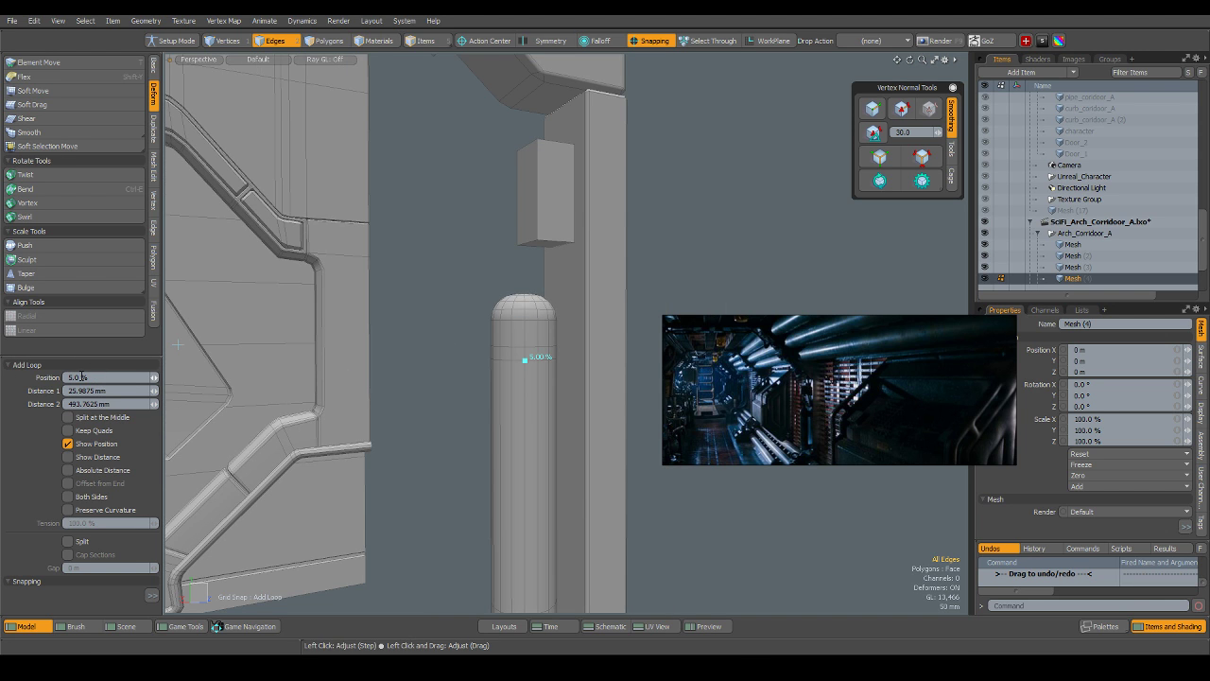
pyautogui.write('8')
pyautogui.press('Return')
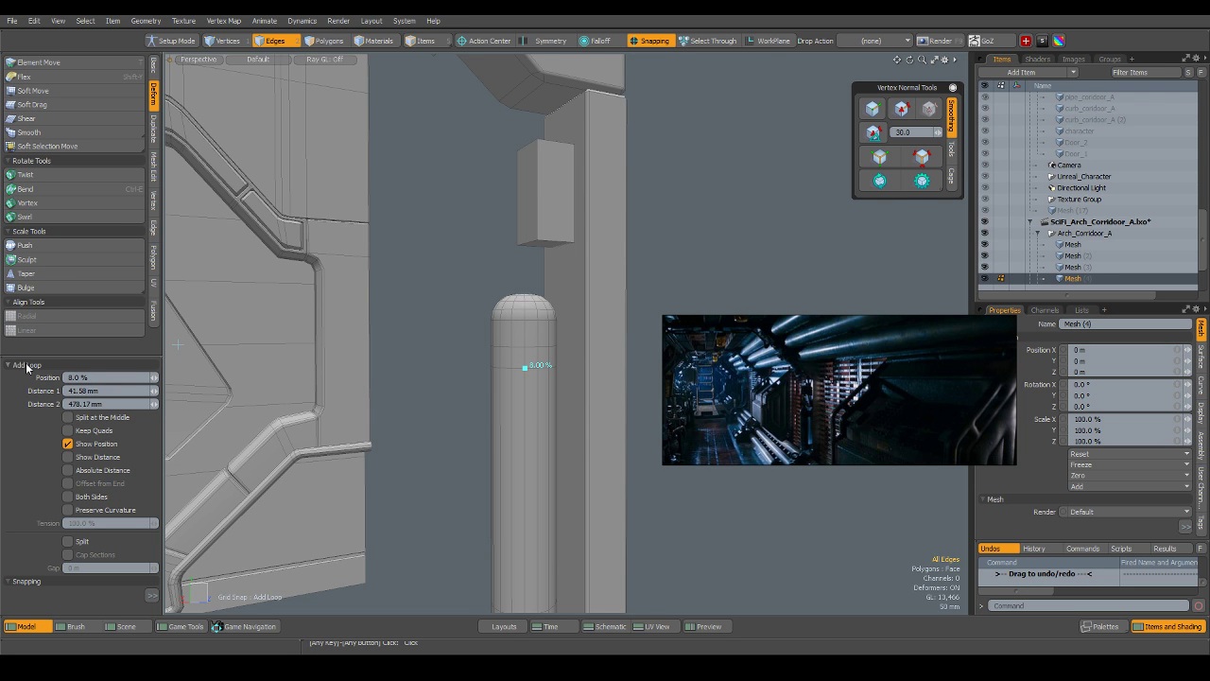
pyautogui.press('q')
# Examine the capsule's loop spacing and underside, and how the capsule sits against the pillar and arch.
pyautogui.scroll(-3, 631, 488)
pyautogui.keyDown('alt'); pyautogui.keyDown('shift'); pyautogui.moveTo(617, 492); pyautogui.dragTo(575, 455); pyautogui.keyUp('shift'); pyautogui.keyUp('alt')
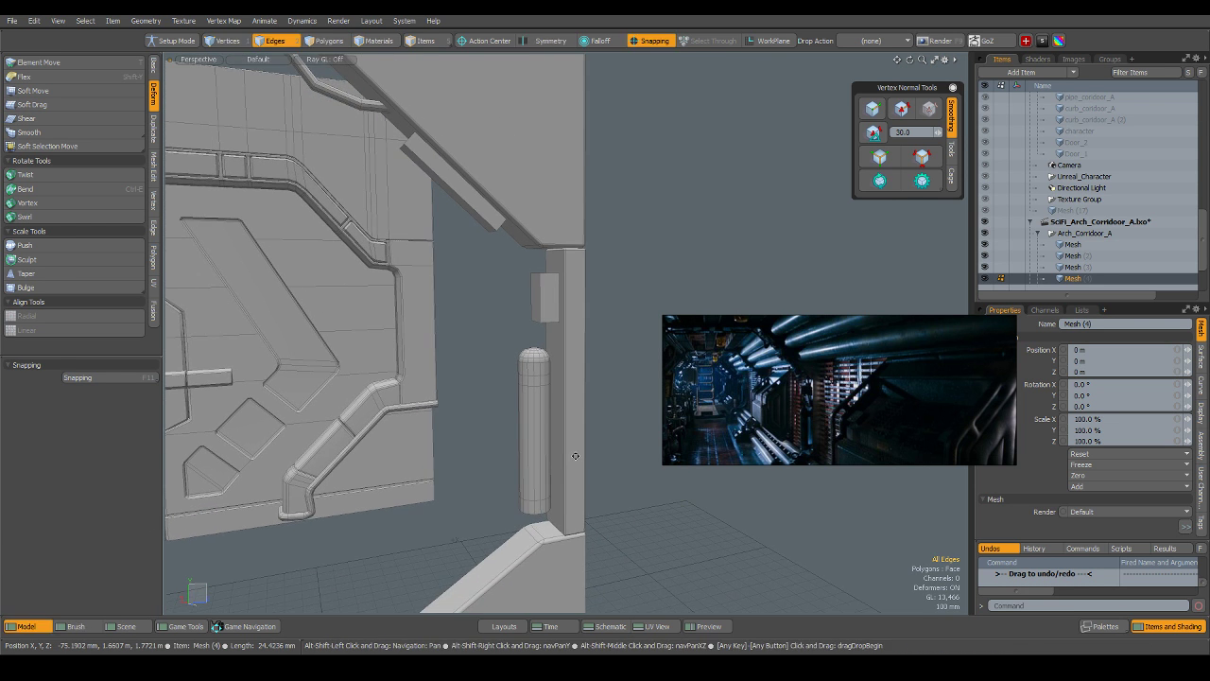
pyautogui.scroll(2, 560, 381)
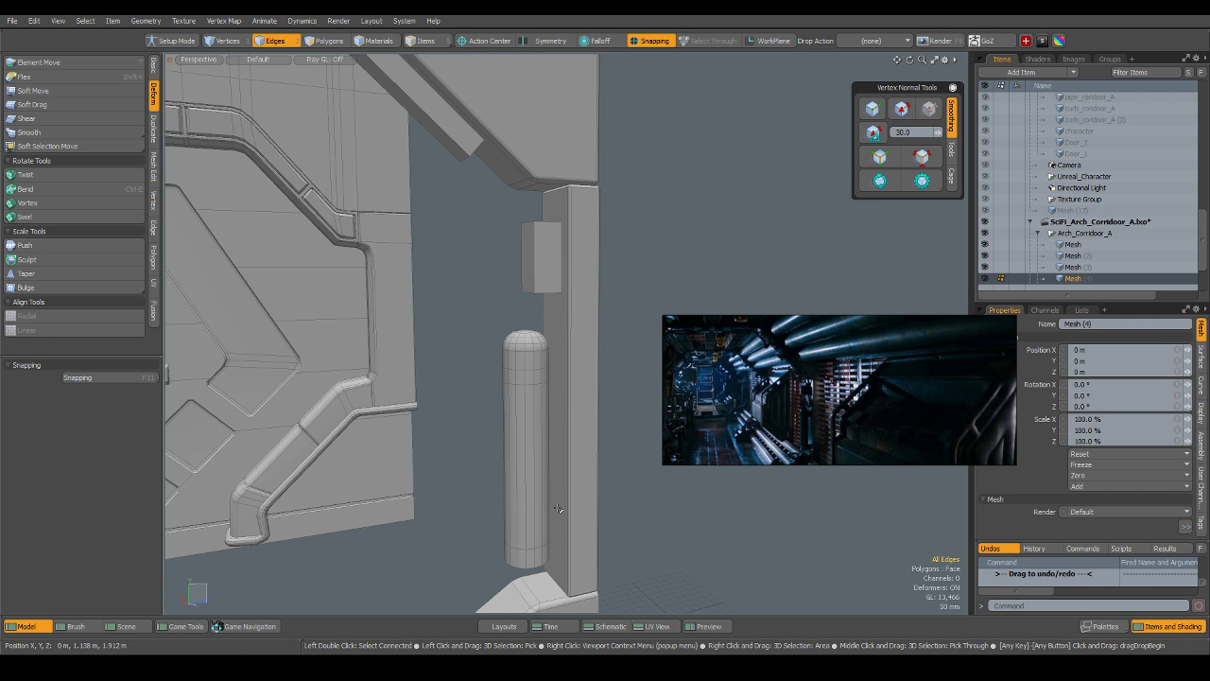
pyautogui.keyDown('alt'); pyautogui.keyDown('shift'); pyautogui.moveTo(583, 593); pyautogui.dragTo(512, 404); pyautogui.keyUp('shift'); pyautogui.keyUp('alt')
pyautogui.scroll(3, 565, 531)
pyautogui.scroll(-5, 513, 405)
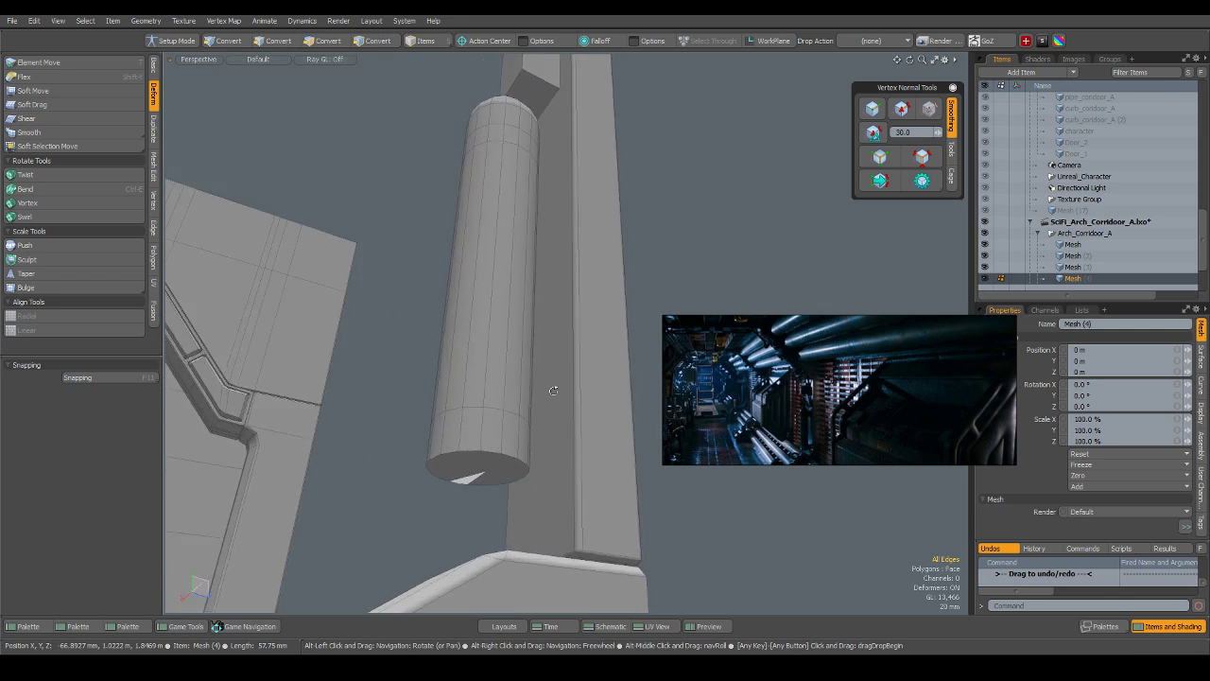
pyautogui.scroll(-3, 475, 332)
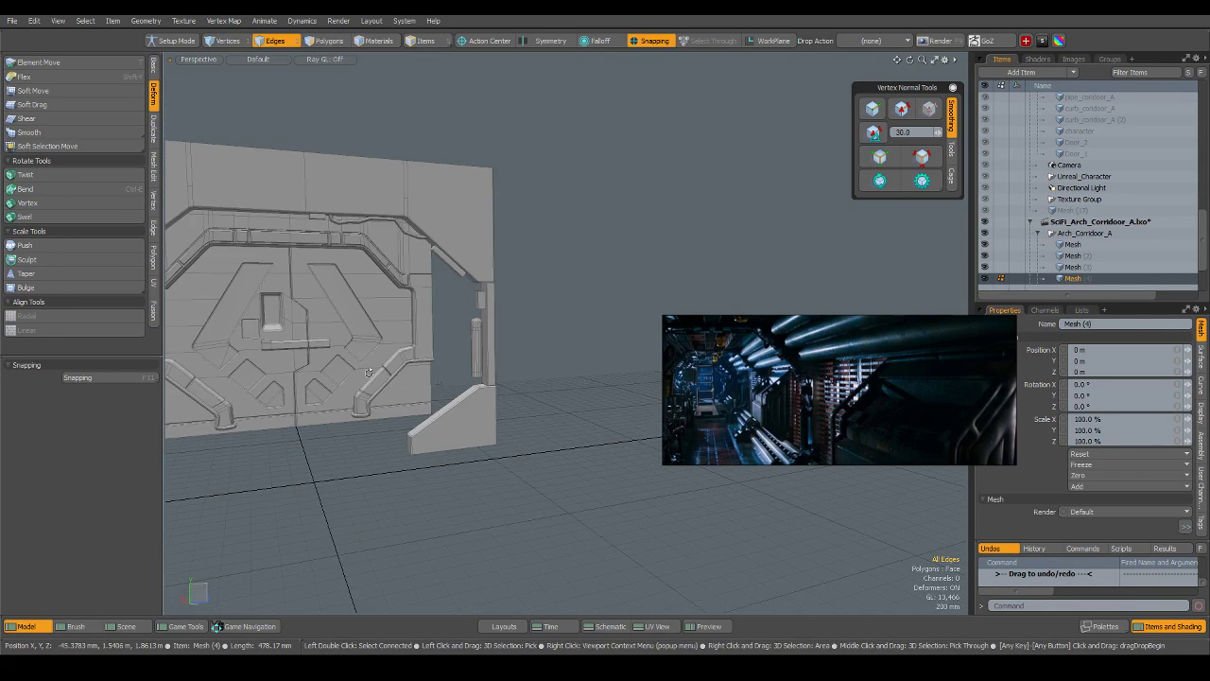
pyautogui.keyDown('alt'); pyautogui.moveTo(474, 333); pyautogui.dragTo(445, 400); pyautogui.keyUp('alt')
pyautogui.scroll(4, 473, 331)
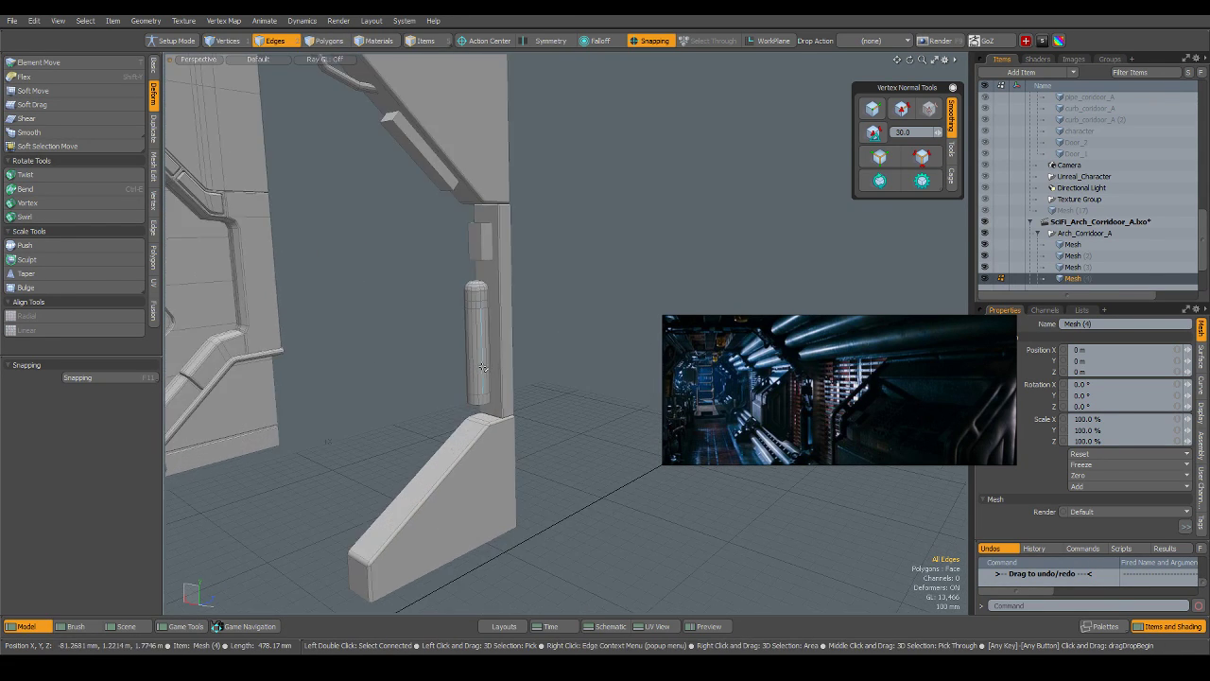
# Copy the complete ring of polygons at the capsule's lower end and paste it into a new mesh item.
pyautogui.press('5')
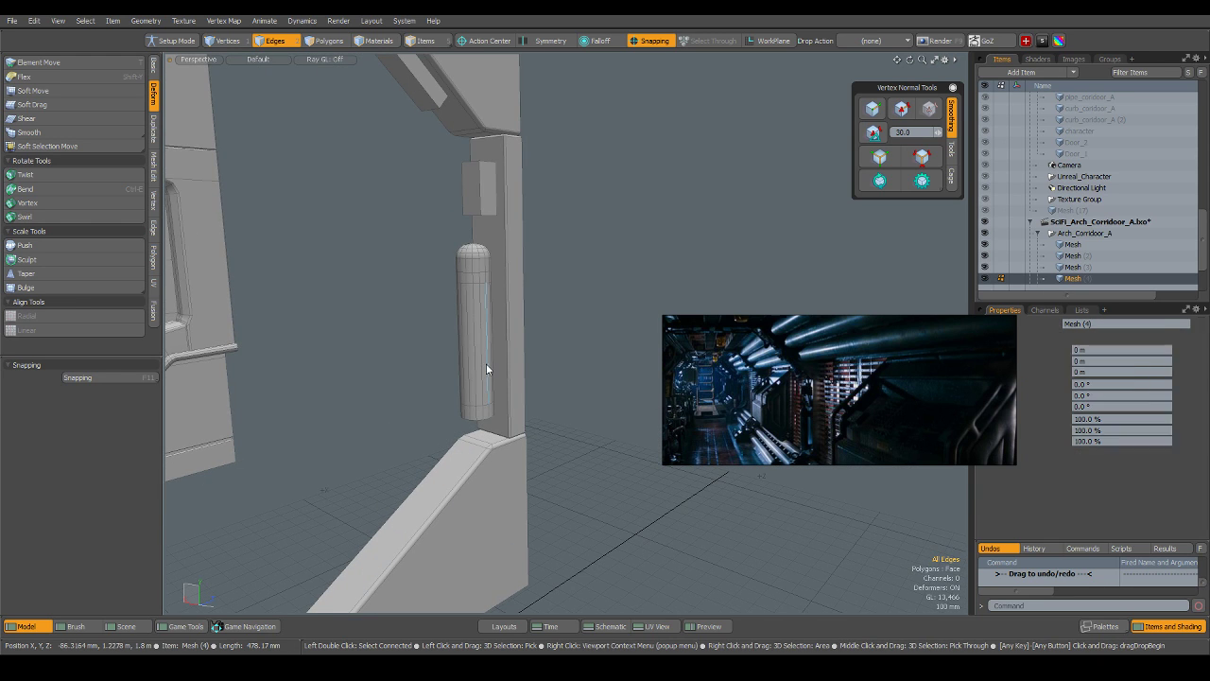
pyautogui.click(486, 364)
pyautogui.scroll(4, 497, 388)
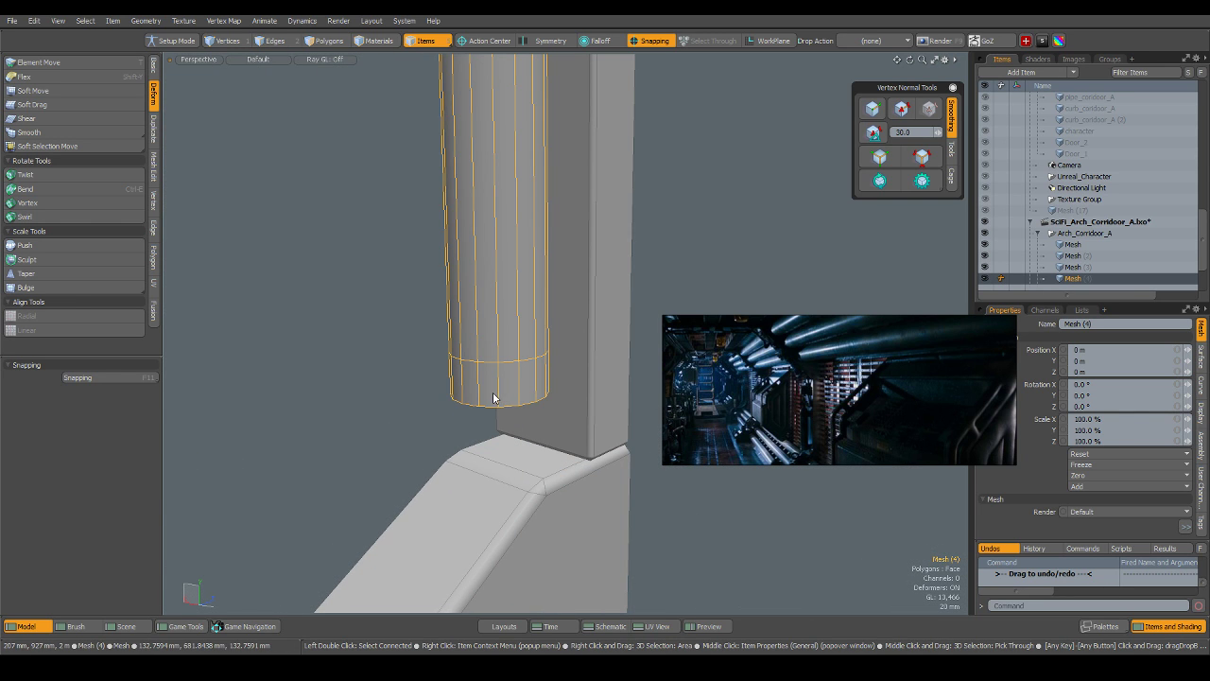
pyautogui.press('3')
pyautogui.moveTo(487, 386); pyautogui.dragTo(519, 385)
pyautogui.press('l')
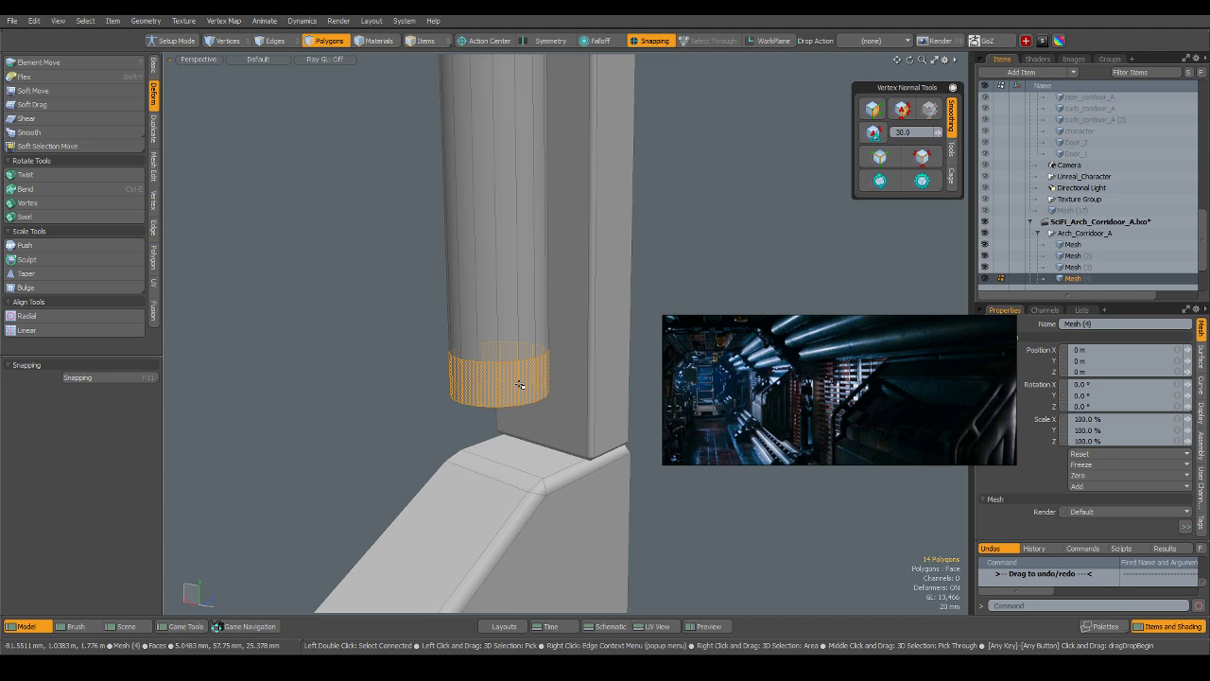
pyautogui.hotkey('ctrl', 'c')
pyautogui.press('n')
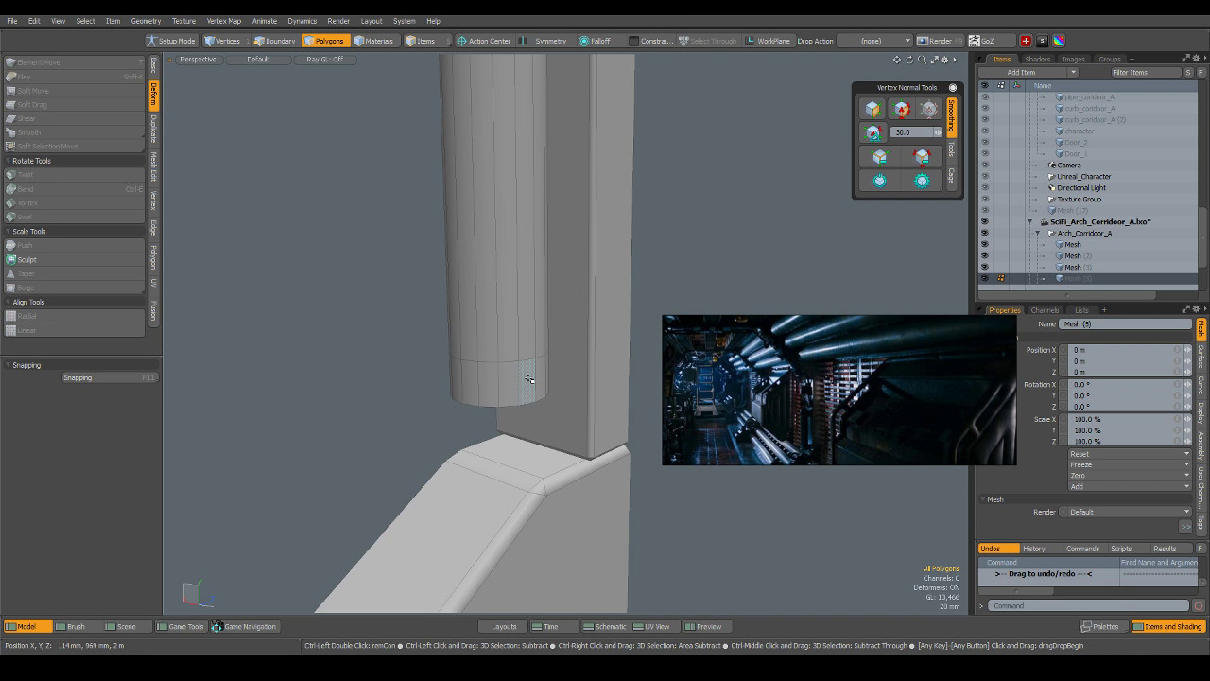
pyautogui.hotkey('ctrl', 'v')
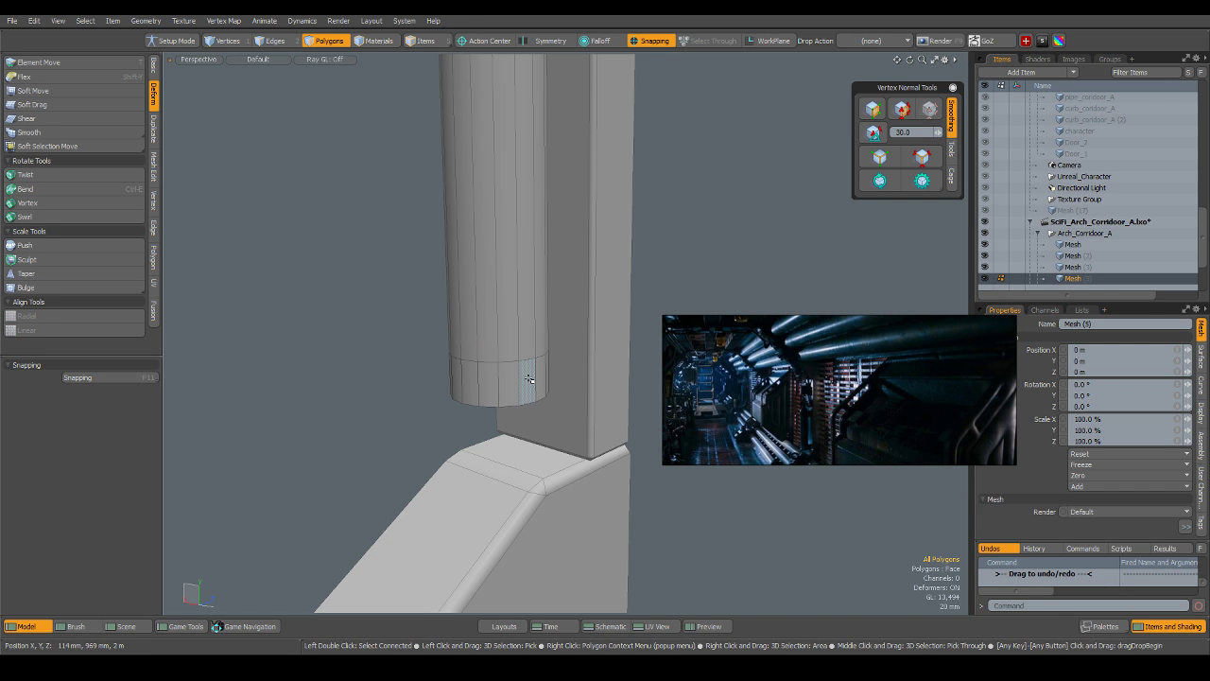
# Select the pasted lower band as its own mesh item.
pyautogui.press('5')
pyautogui.click(530, 378)
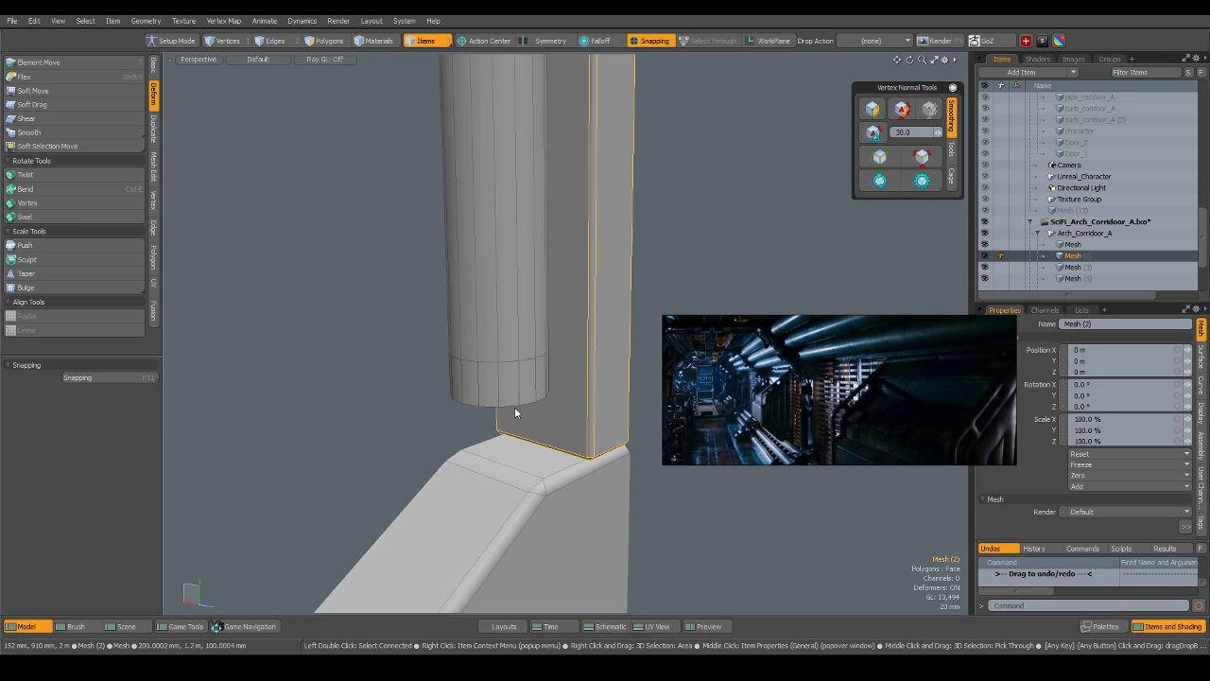
pyautogui.click(517, 404)
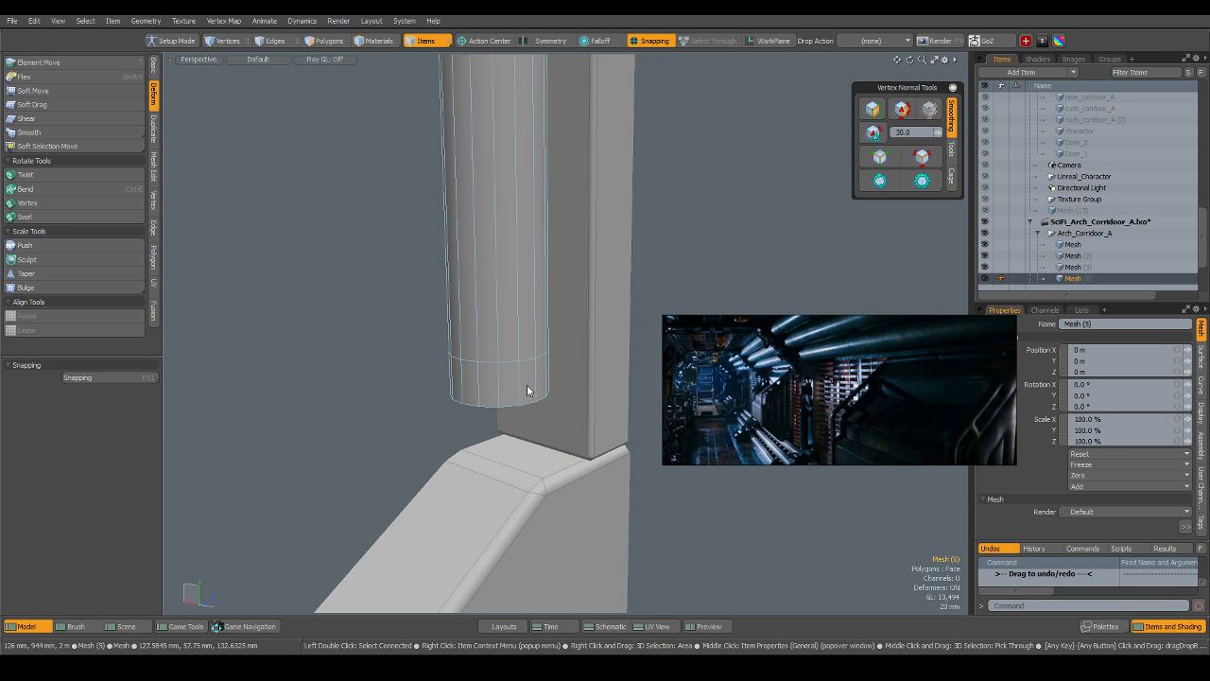
pyautogui.keyDown('alt'); pyautogui.moveTo(682, 265); pyautogui.dragTo(637, 293); pyautogui.keyUp('alt')
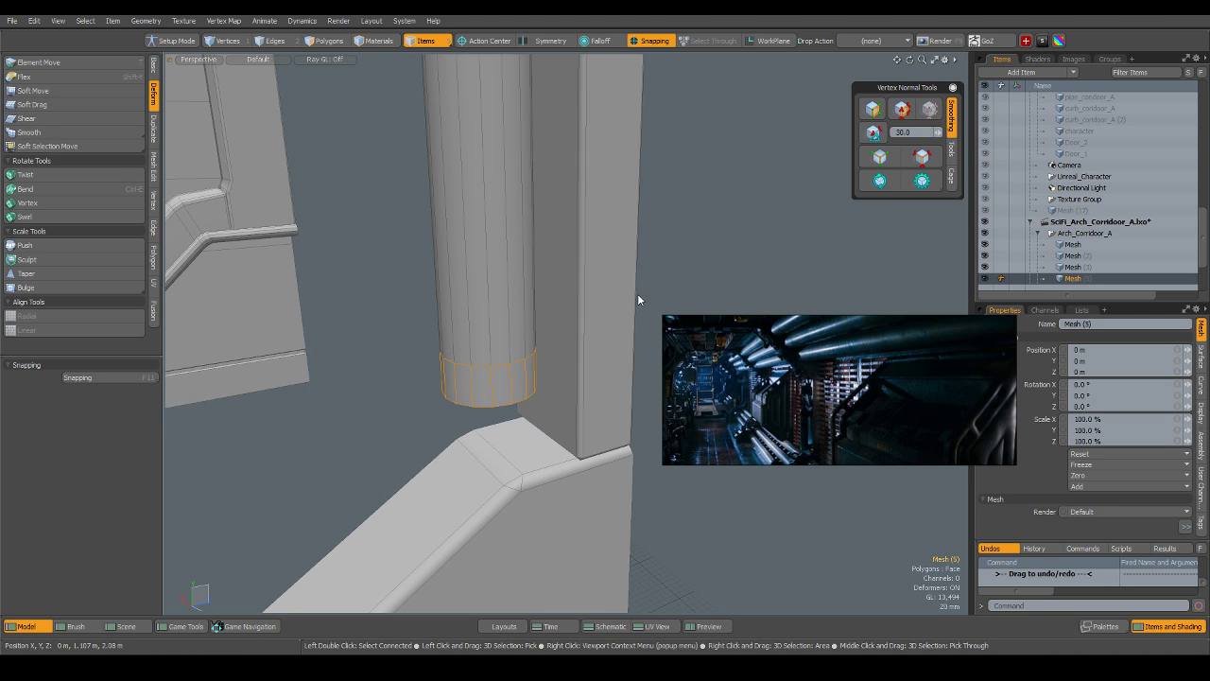
# Thicken the lower band's polygons outward with an offset of 8 mm.
pyautogui.press('s')
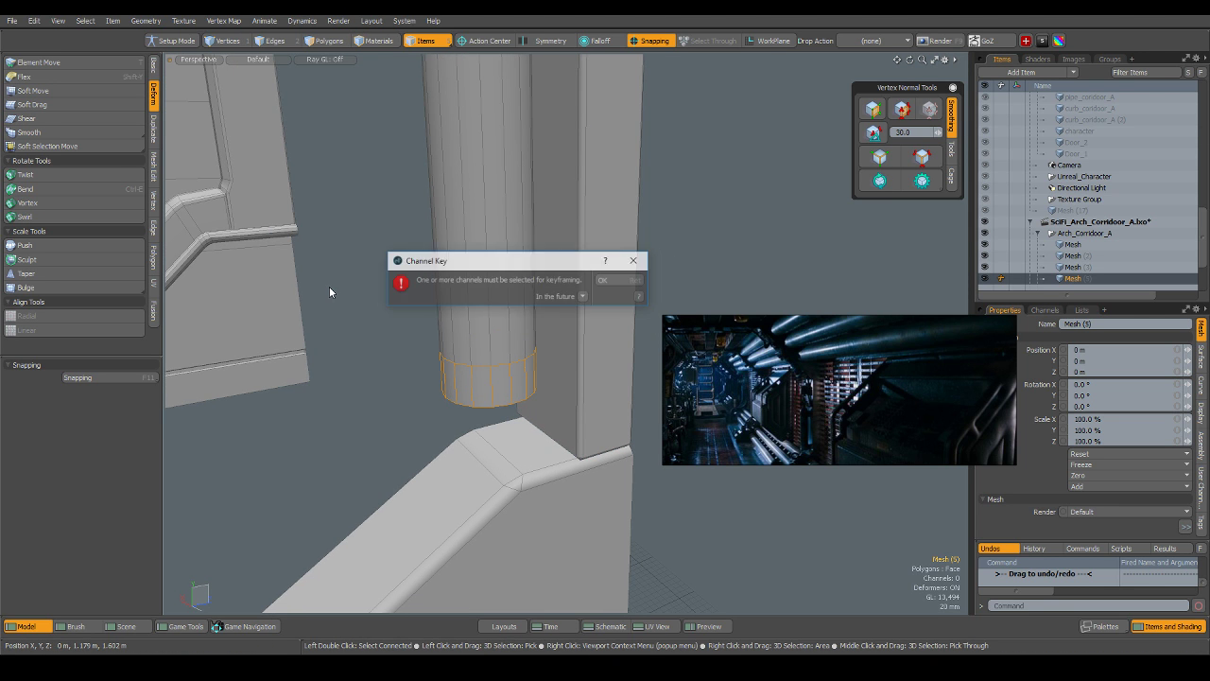
pyautogui.click(613, 282)
pyautogui.press('3')
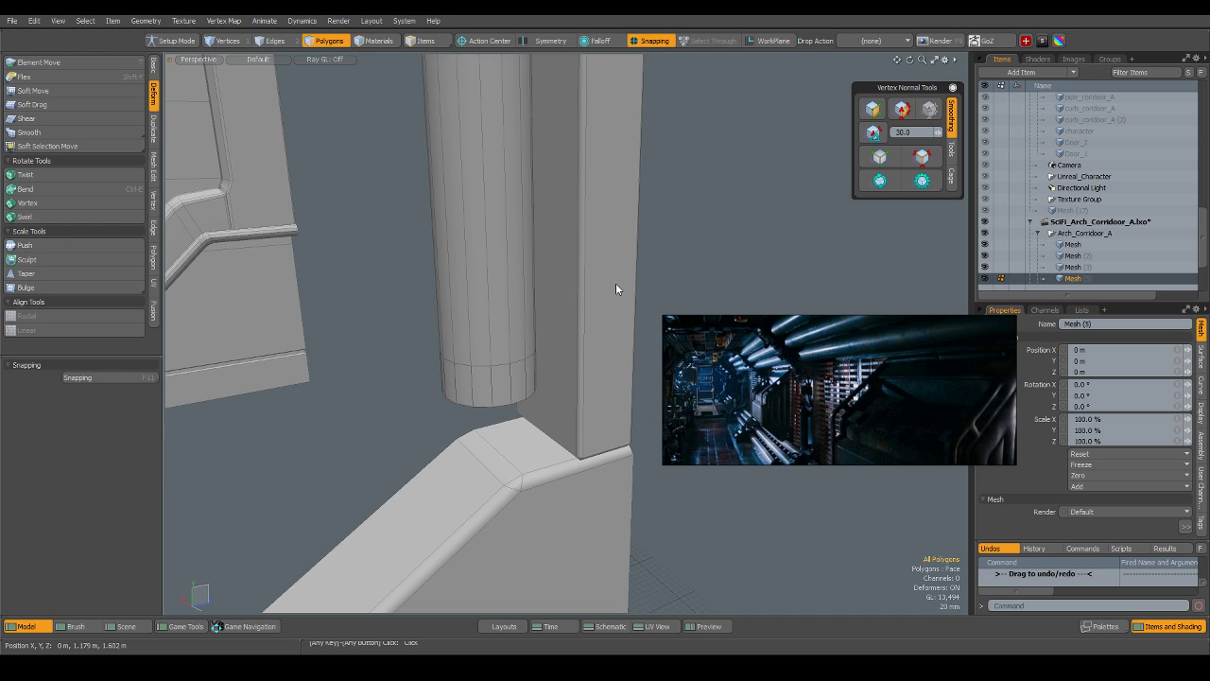
pyautogui.rightClick(616, 284)
pyautogui.click(615, 399)
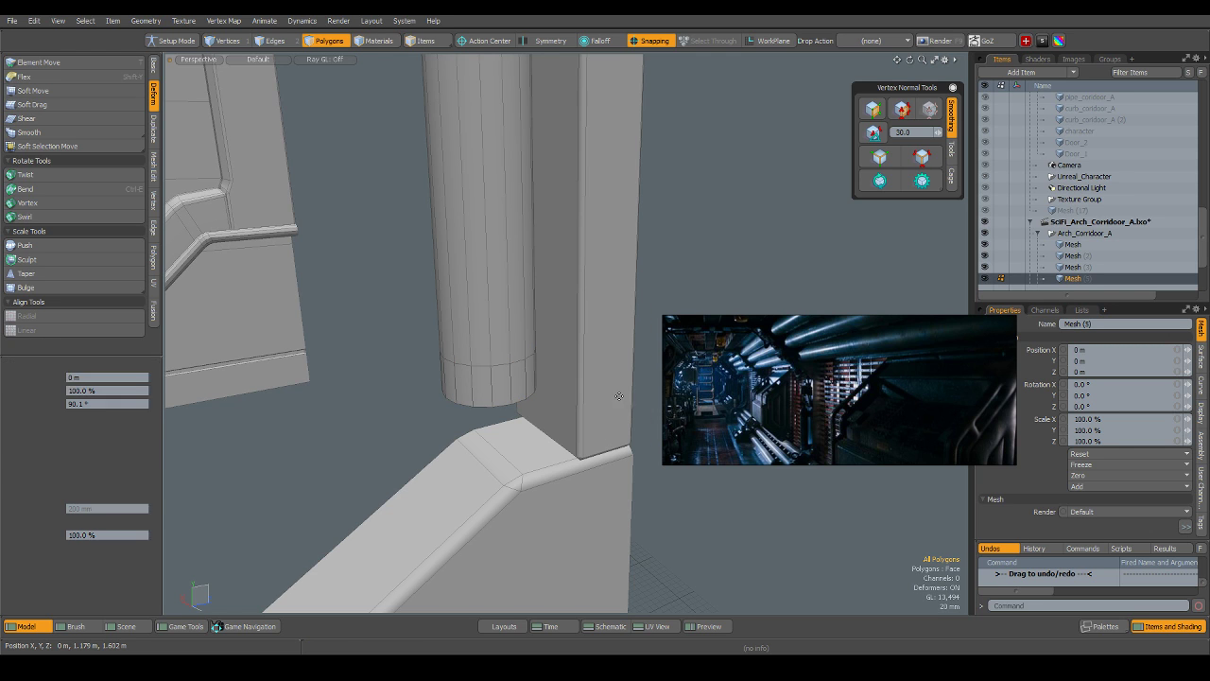
pyautogui.moveTo(534, 380); pyautogui.dragTo(538, 386)
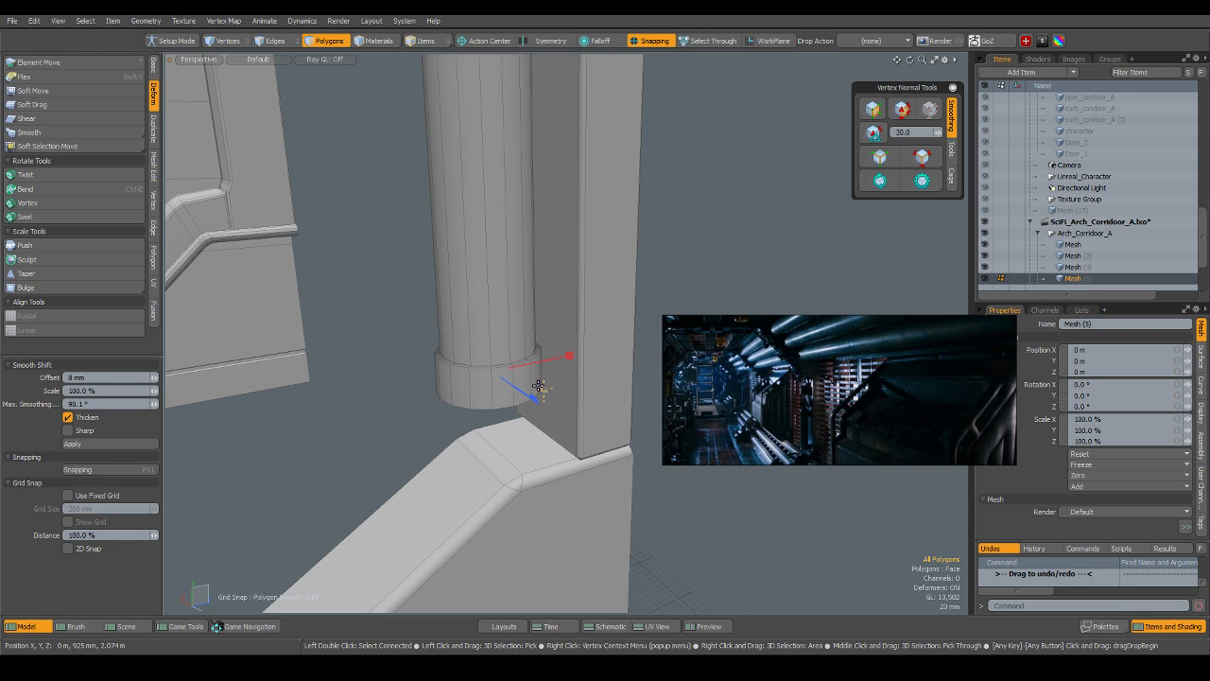
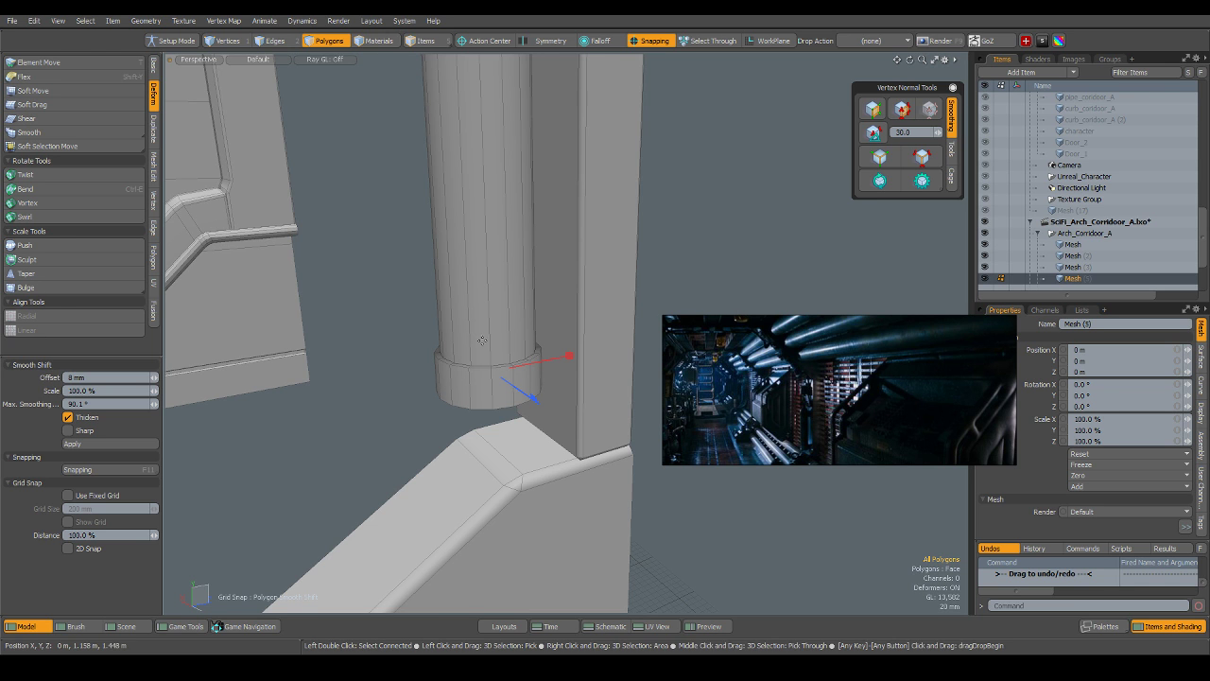
pyautogui.press('space')
# Undo the band's thickening, its separation into a new mesh and the edge loops added to the capsule.
pyautogui.keyDown('alt'); pyautogui.moveTo(372, 390); pyautogui.dragTo(639, 336); pyautogui.keyUp('alt')
pyautogui.hotkey('ctrl', 'z')
pyautogui.hotkey('ctrl', 'z')
pyautogui.hotkey('ctrl', 'z')
pyautogui.hotkey('ctrl', 'z')
pyautogui.hotkey('ctrl', 'z')
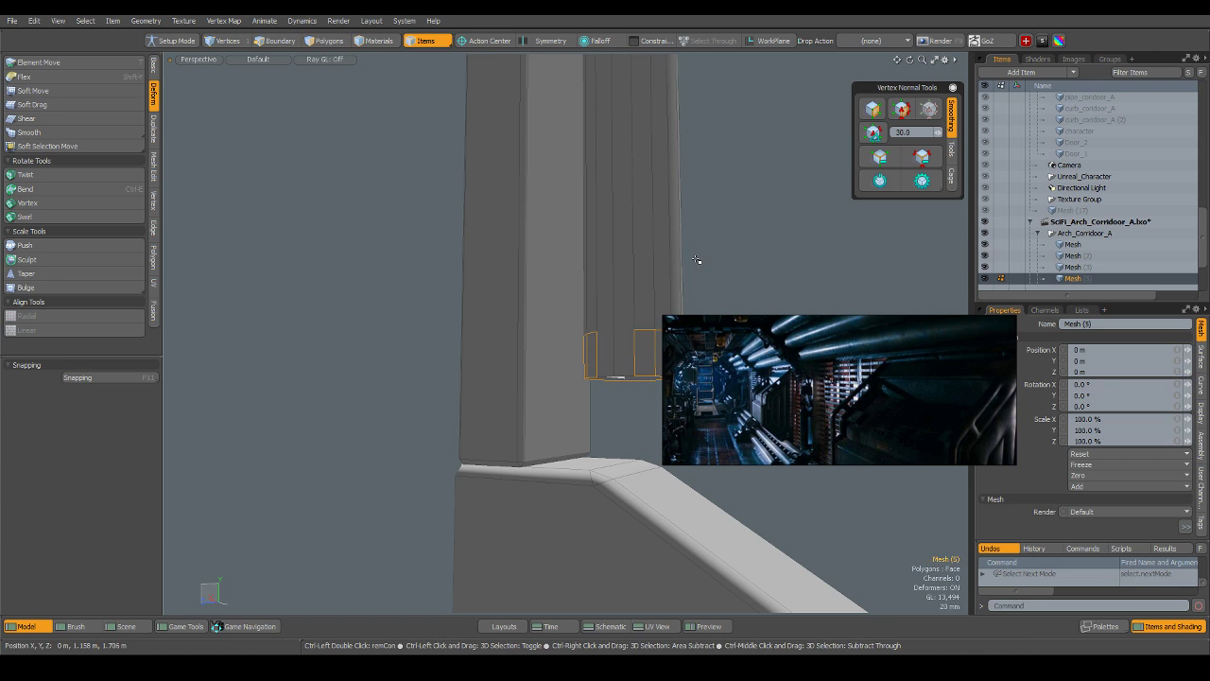
pyautogui.hotkey('ctrl', 'z')
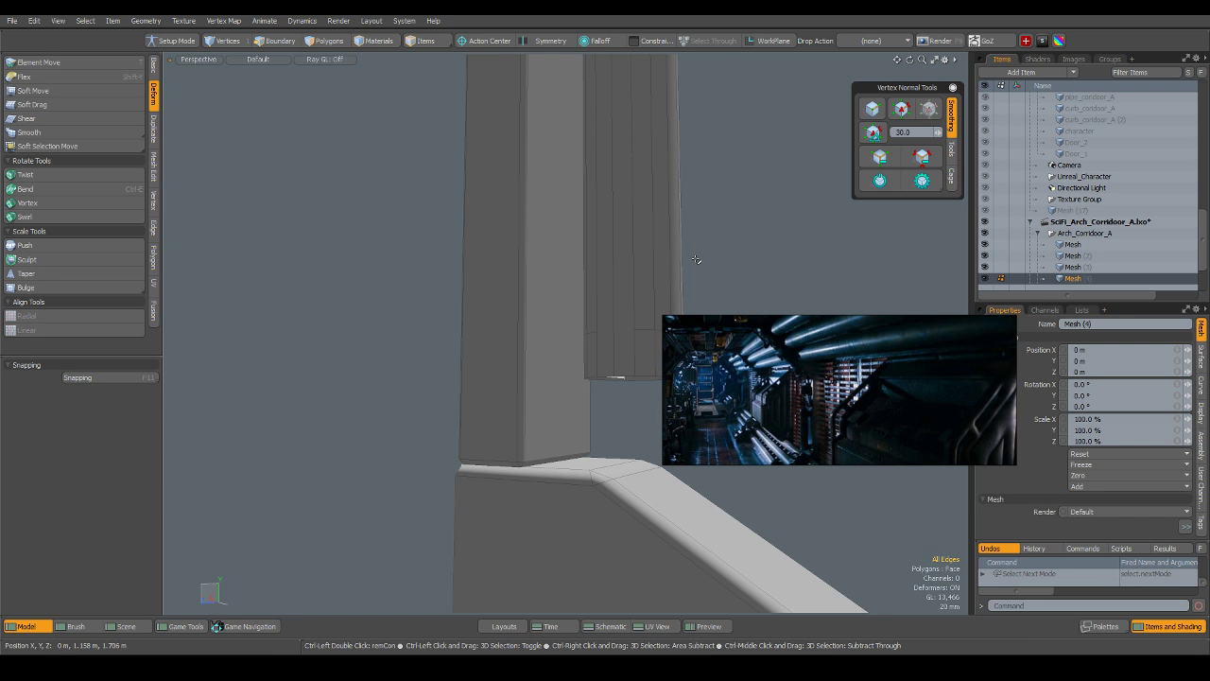
# Select all of the capsule's vertices and merge the overlapping ones.
pyautogui.keyDown('alt'); pyautogui.moveTo(696, 234); pyautogui.dragTo(433, 307); pyautogui.keyUp('alt')
pyautogui.scroll(-5, 431, 307)
pyautogui.scroll(3, 437, 256)
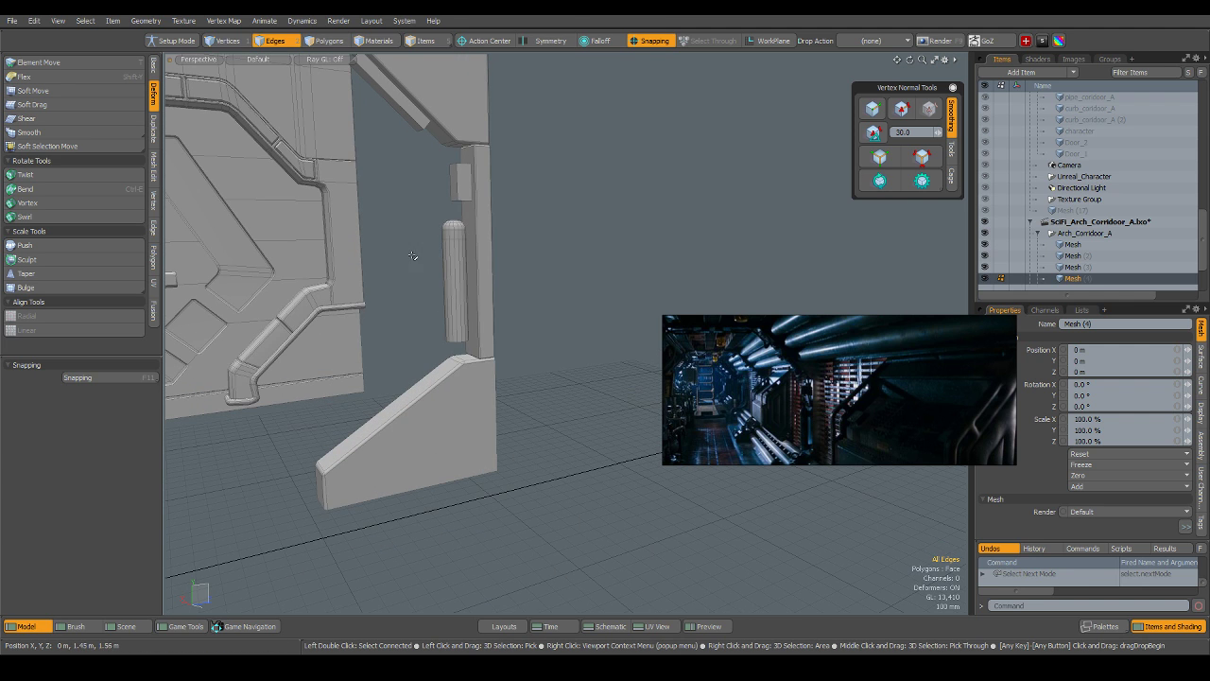
pyautogui.press('1')
pyautogui.moveTo(394, 187); pyautogui.dragTo(555, 463, button='right')
pyautogui.rightClick(518, 350)
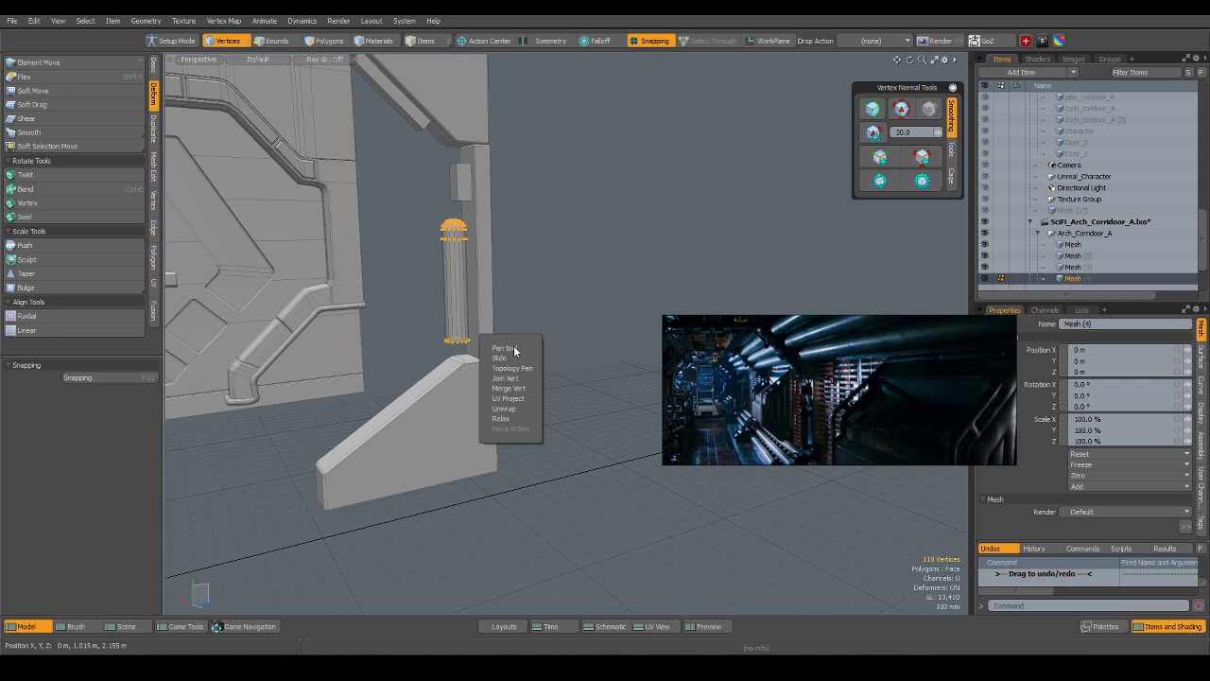
pyautogui.click(530, 398)
pyautogui.click(623, 270)
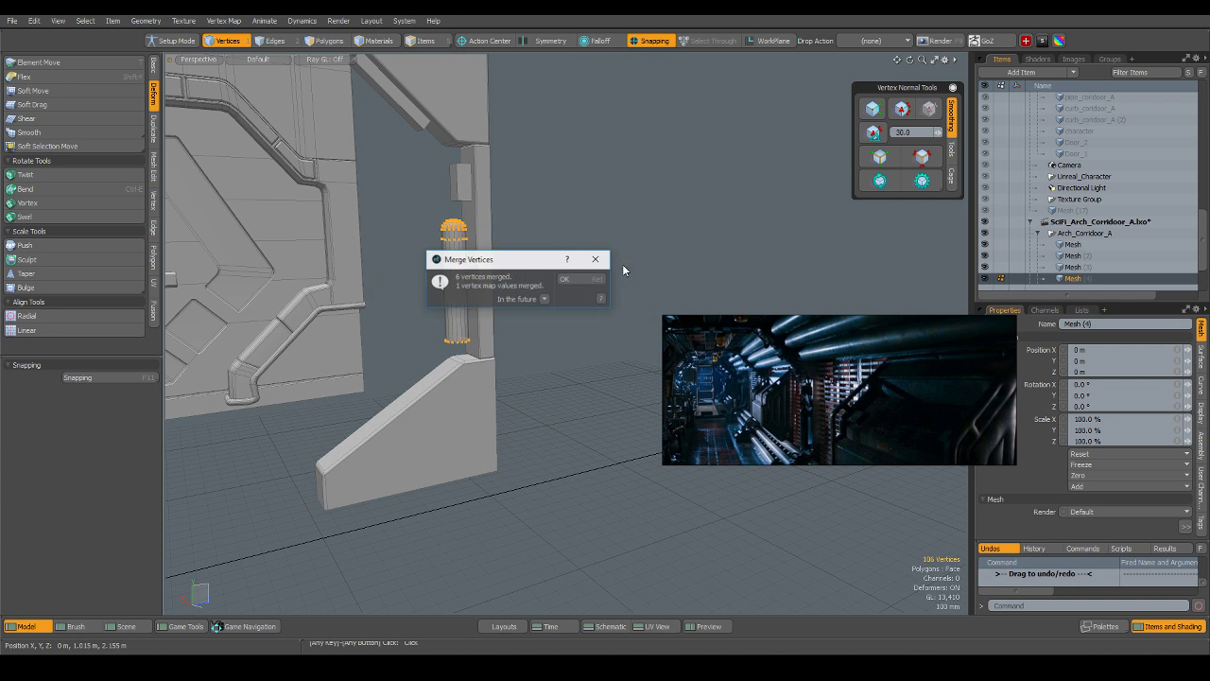
# Add an edge loop near the capsule's lower end at a position of 90 %.
pyautogui.scroll(3, 445, 287)
pyautogui.scroll(3, 490, 390)
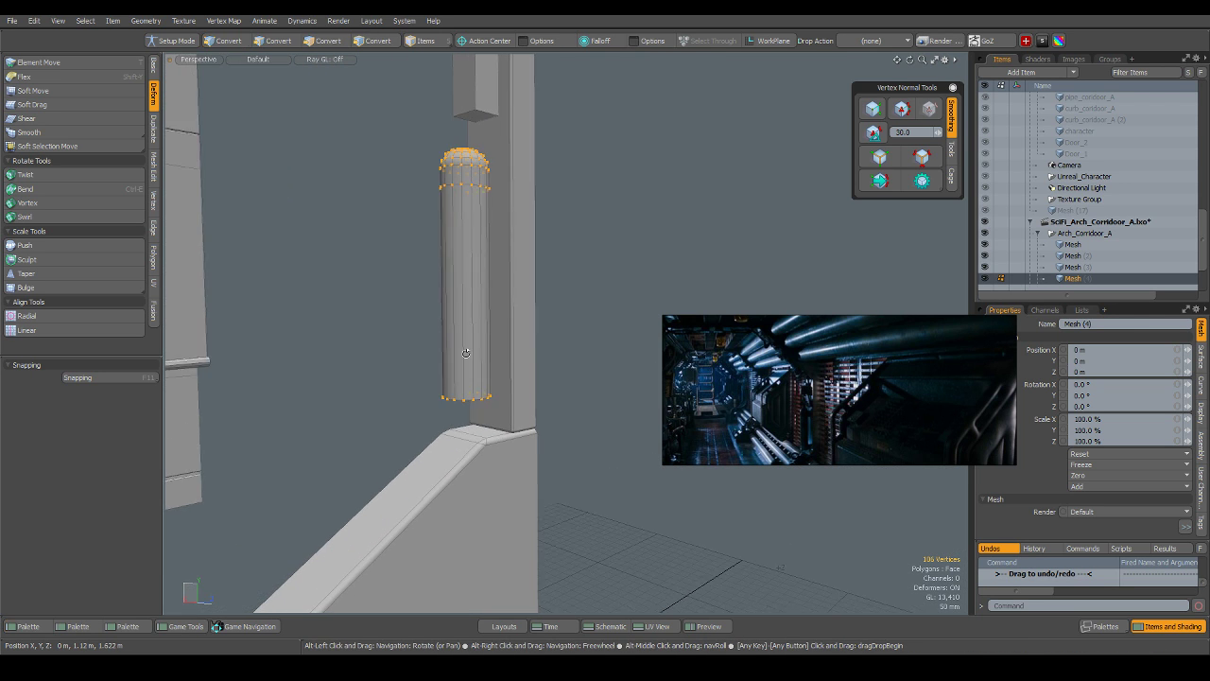
pyautogui.press('2')
pyautogui.moveTo(454, 382); pyautogui.dragTo(427, 378)
pyautogui.rightClick(533, 366)
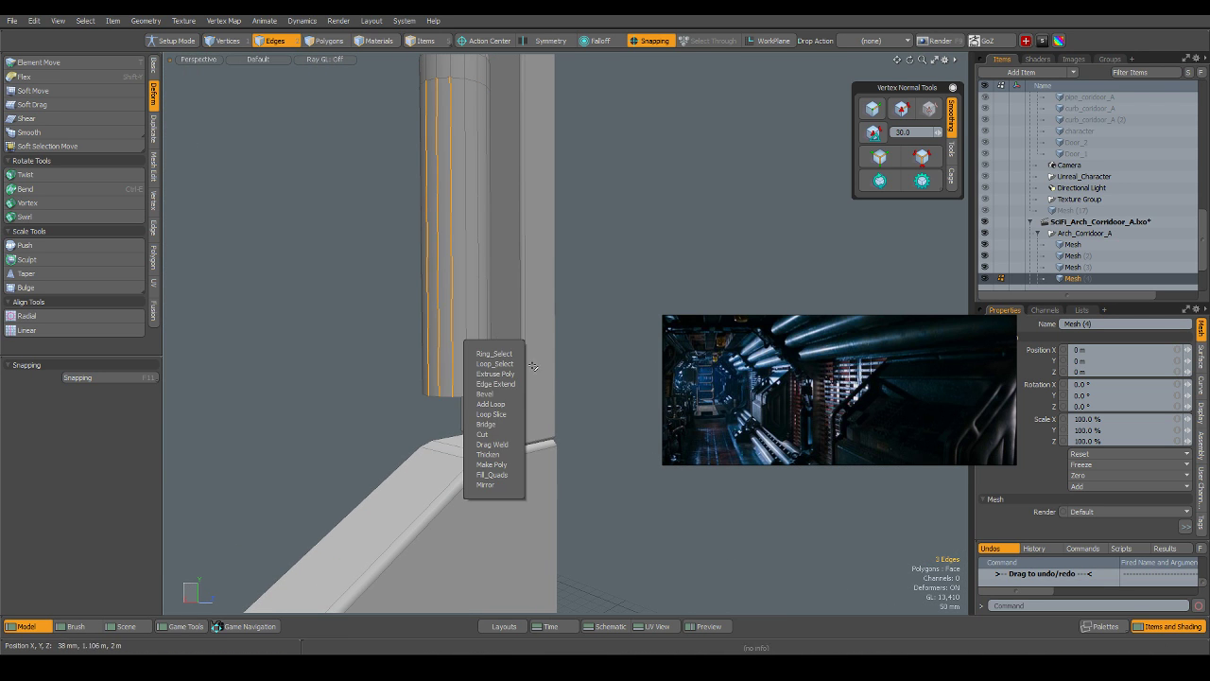
pyautogui.click(497, 403)
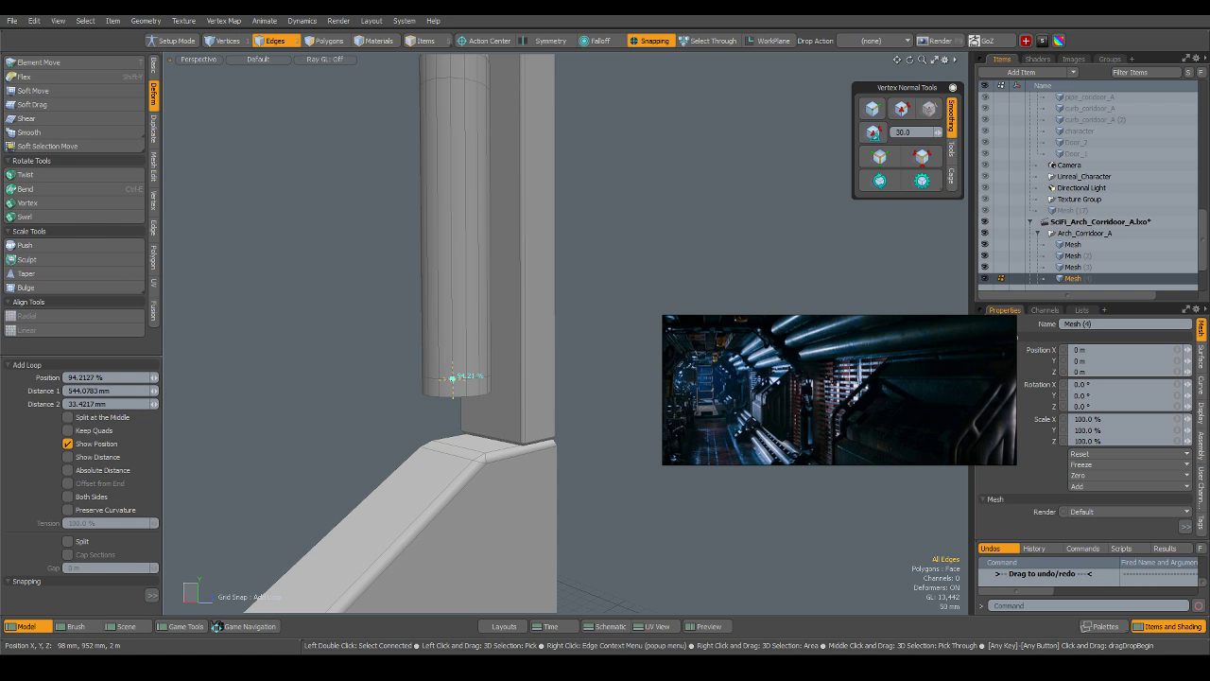
pyautogui.click(94, 377)
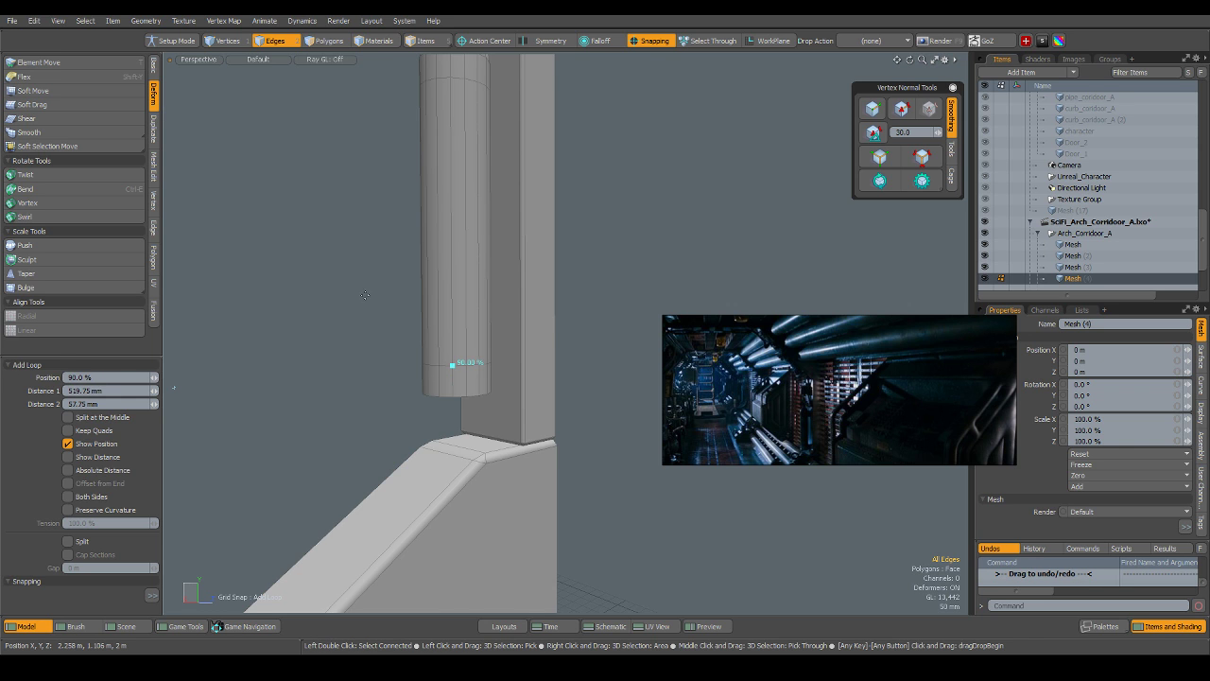
pyautogui.press('q')
# Add another edge loop around the capsule's long middle section, near its domed end, at a position of 10 %.
pyautogui.scroll(-5, 571, 283)
pyautogui.scroll(4, 571, 169)
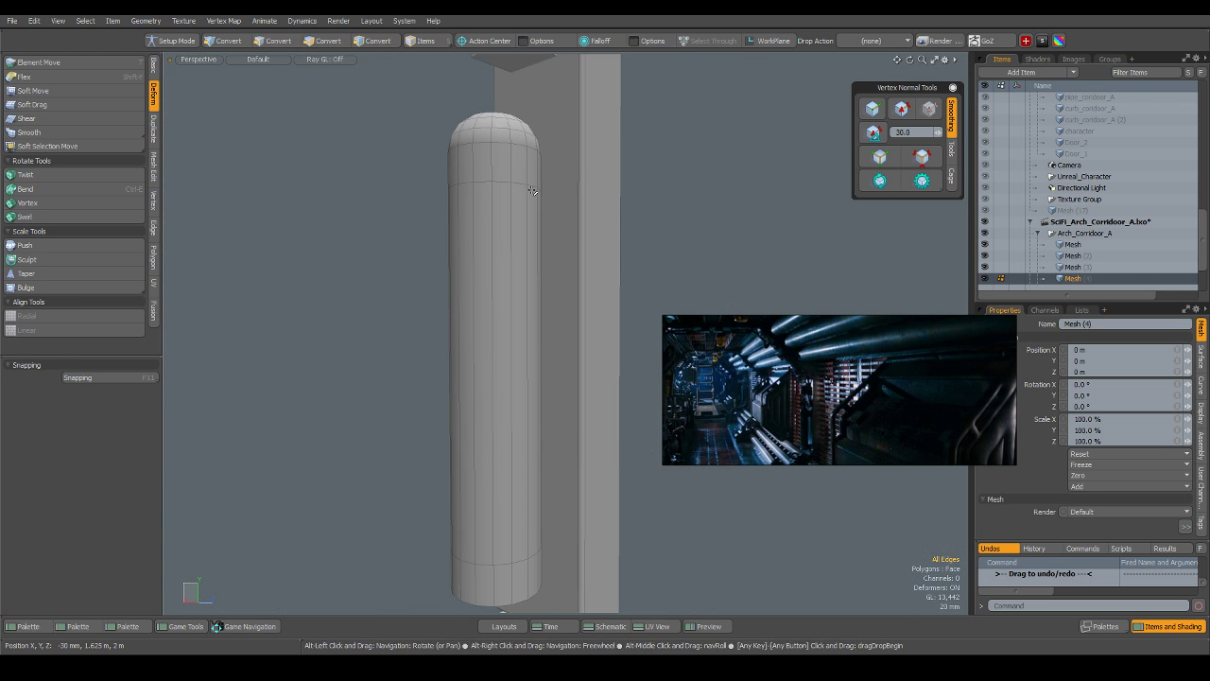
pyautogui.click(525, 198)
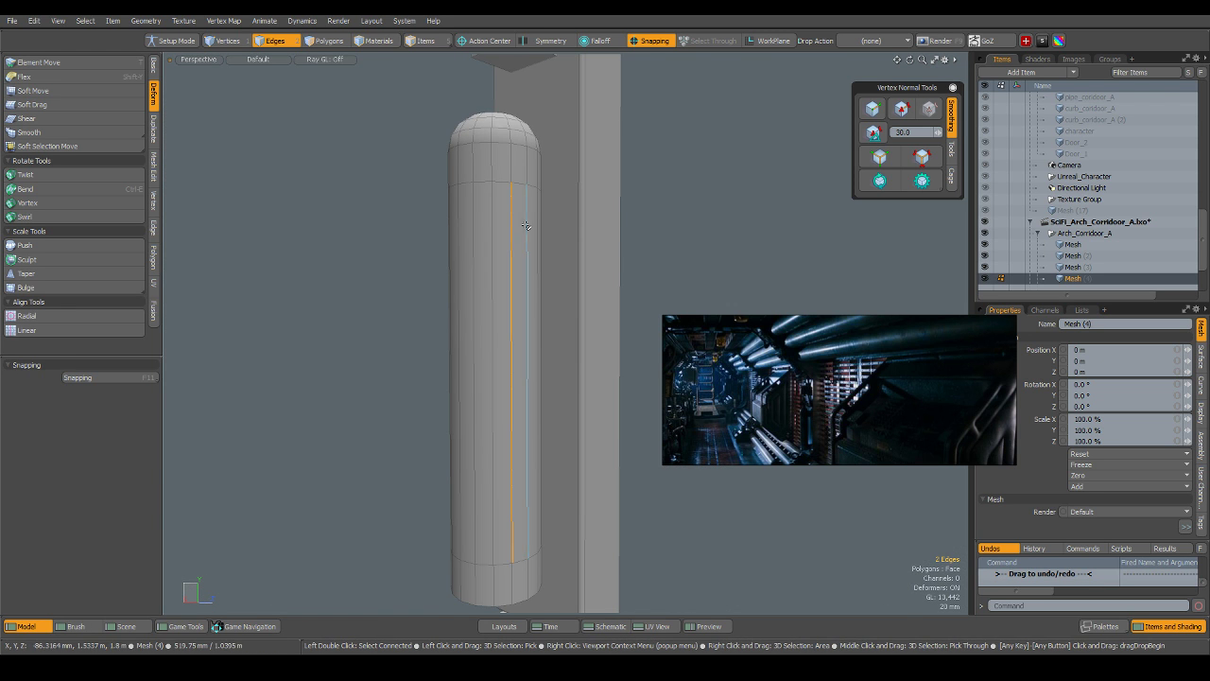
pyautogui.click(708, 215)
pyautogui.rightClick(508, 218)
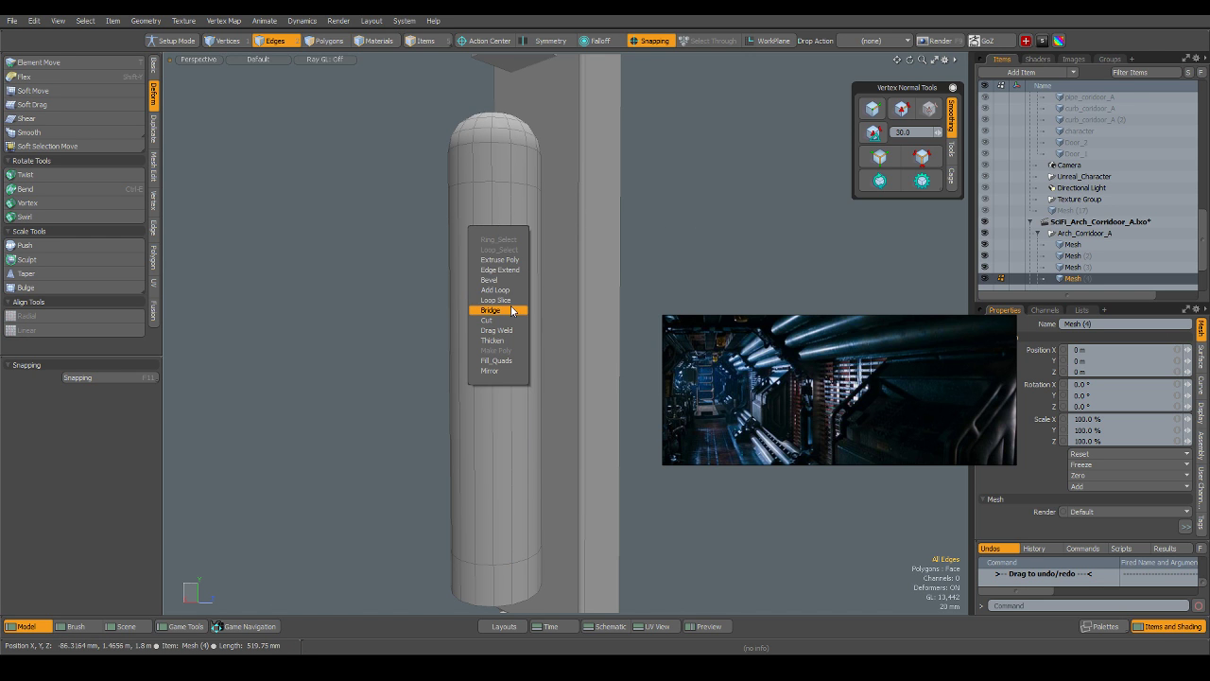
pyautogui.click(498, 291)
pyautogui.click(488, 208)
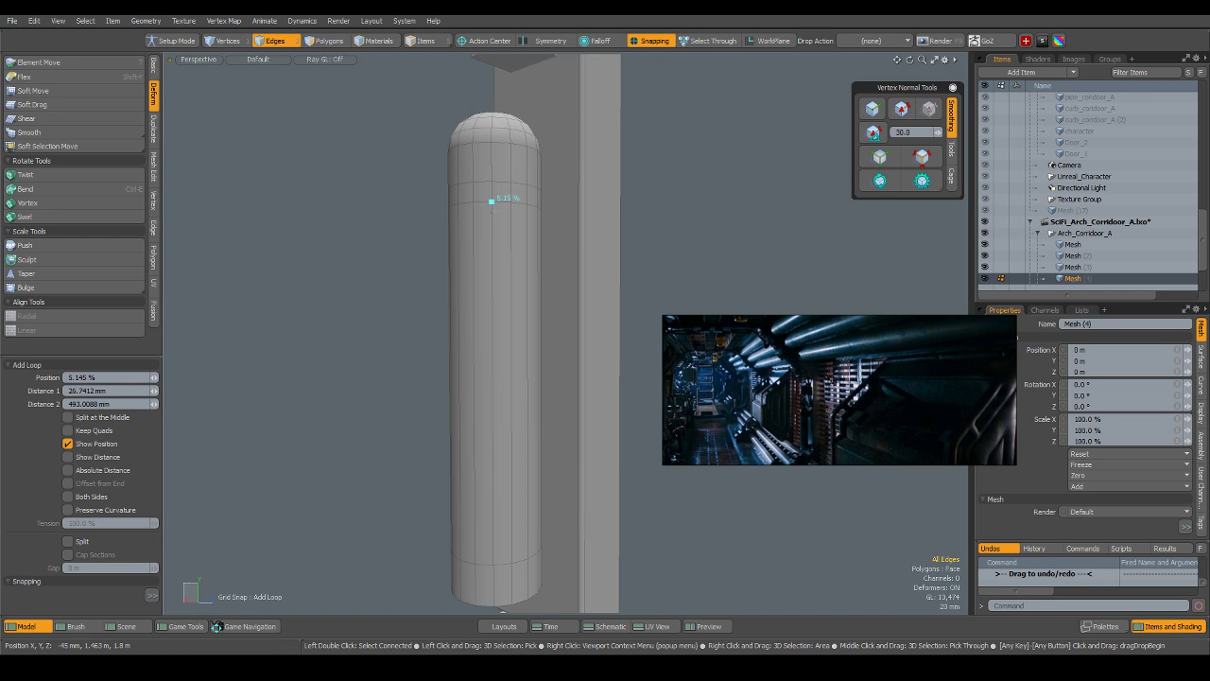
pyautogui.moveTo(491, 201); pyautogui.dragTo(491, 213)
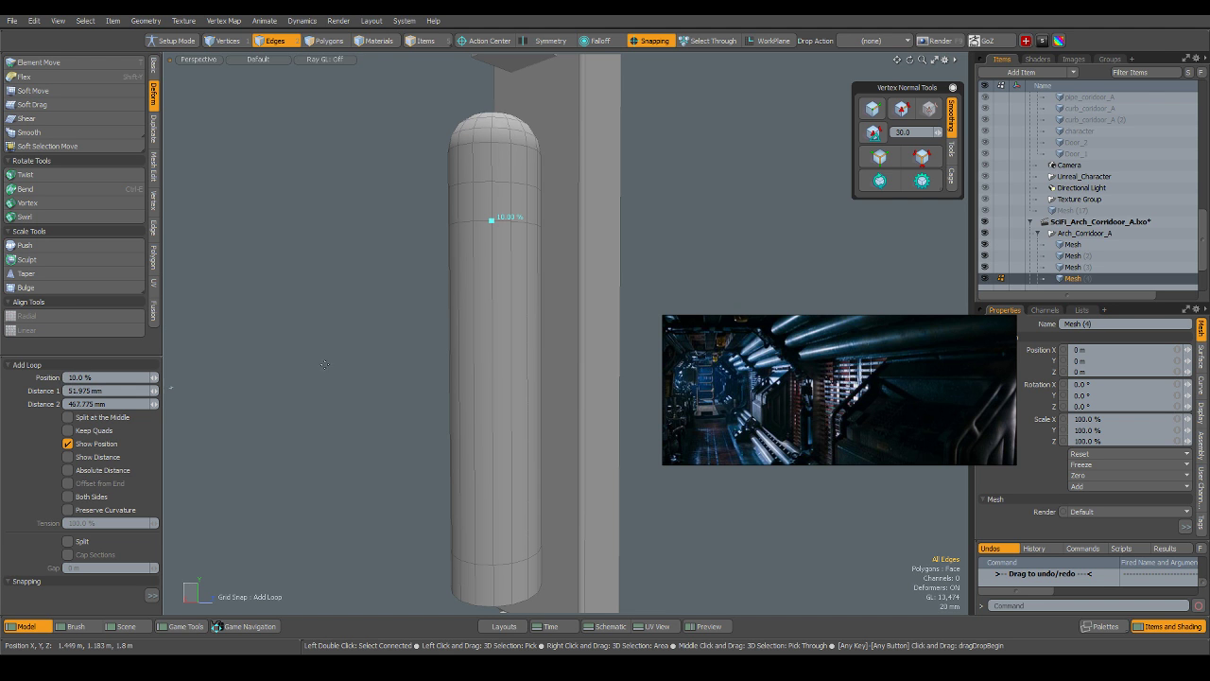
pyautogui.press('q')
# Copy the ring of polygons at the capsule's lower end into a new mesh item and select that item.
pyautogui.scroll(-5, 371, 430)
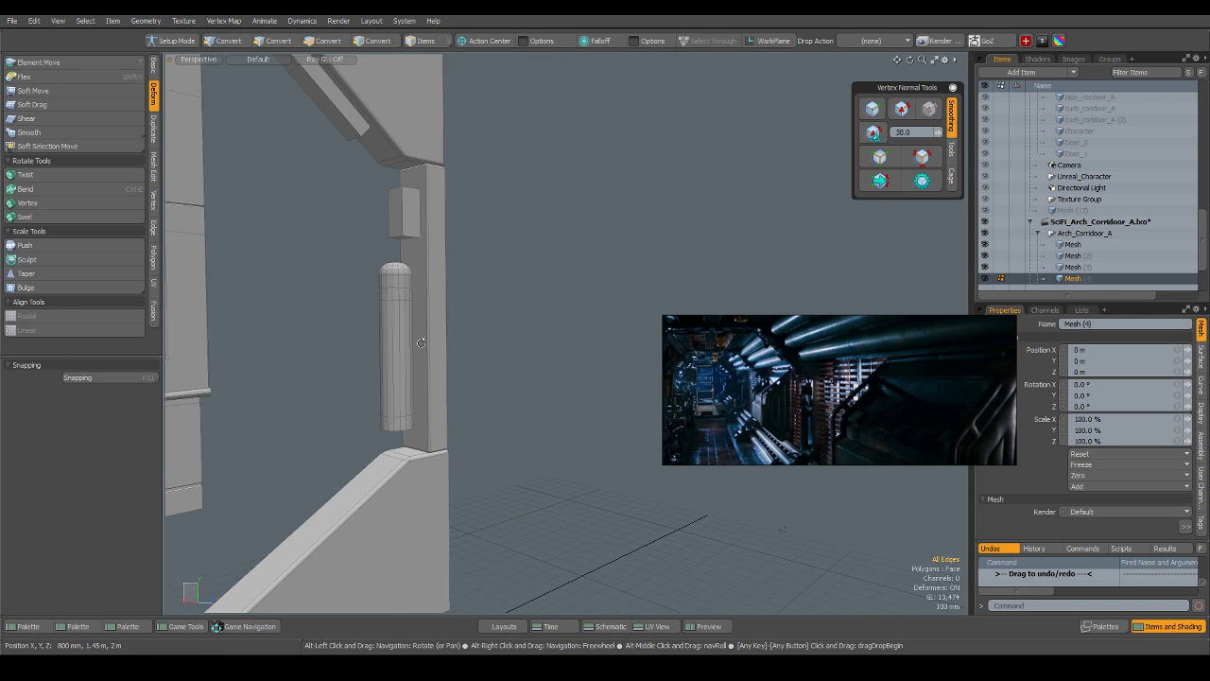
pyautogui.keyDown('alt'); pyautogui.moveTo(421, 343); pyautogui.dragTo(440, 442); pyautogui.keyUp('alt')
pyautogui.scroll(4, 400, 382)
pyautogui.scroll(4, 374, 448)
pyautogui.press('3')
pyautogui.press('l')
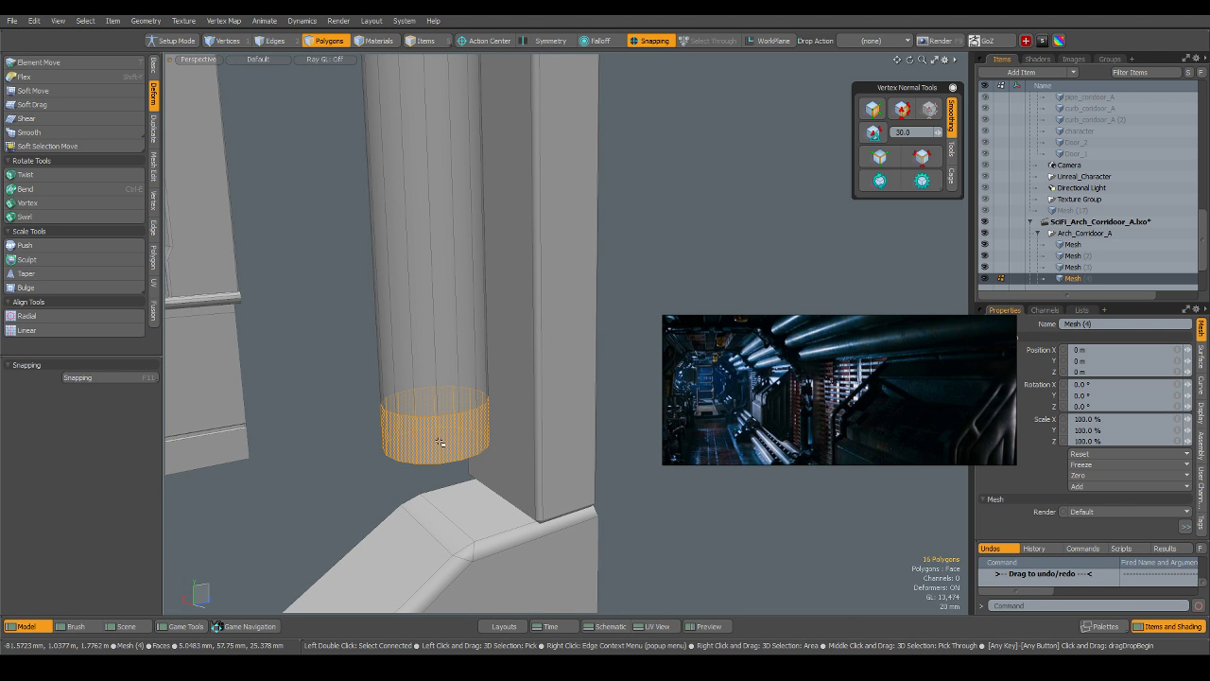
pyautogui.press('ctrl')
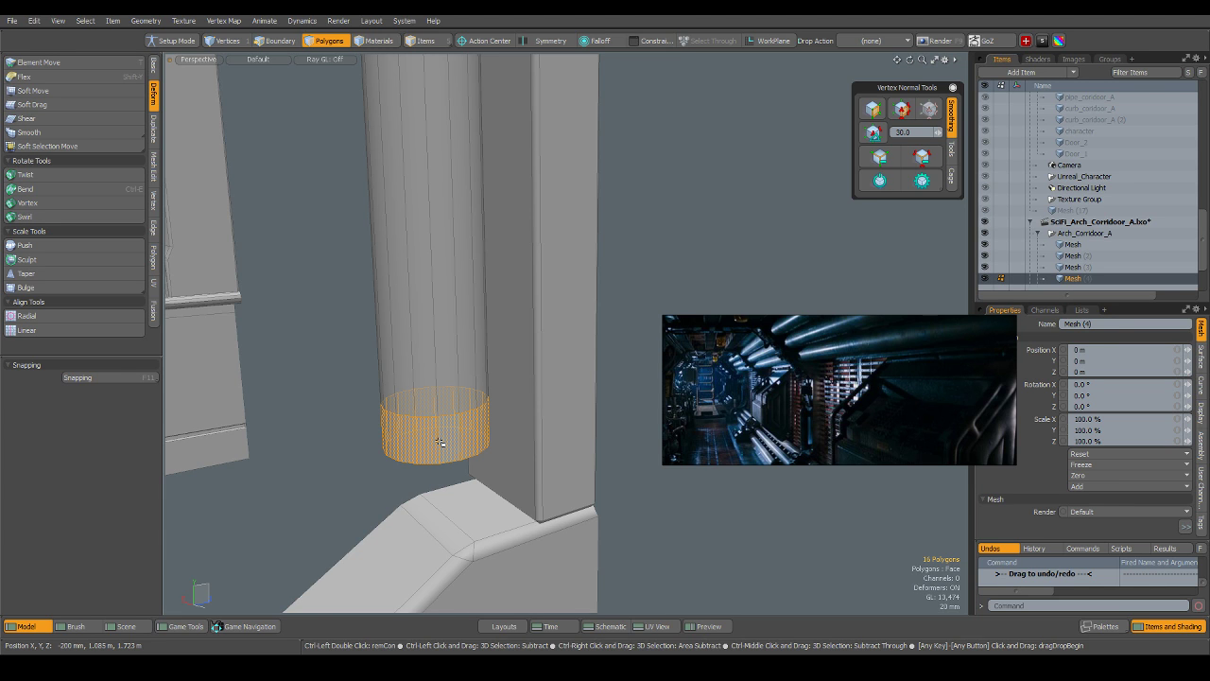
pyautogui.hotkey('ctrl', 'c')
pyautogui.press('n')
pyautogui.hotkey('ctrl', 'v')
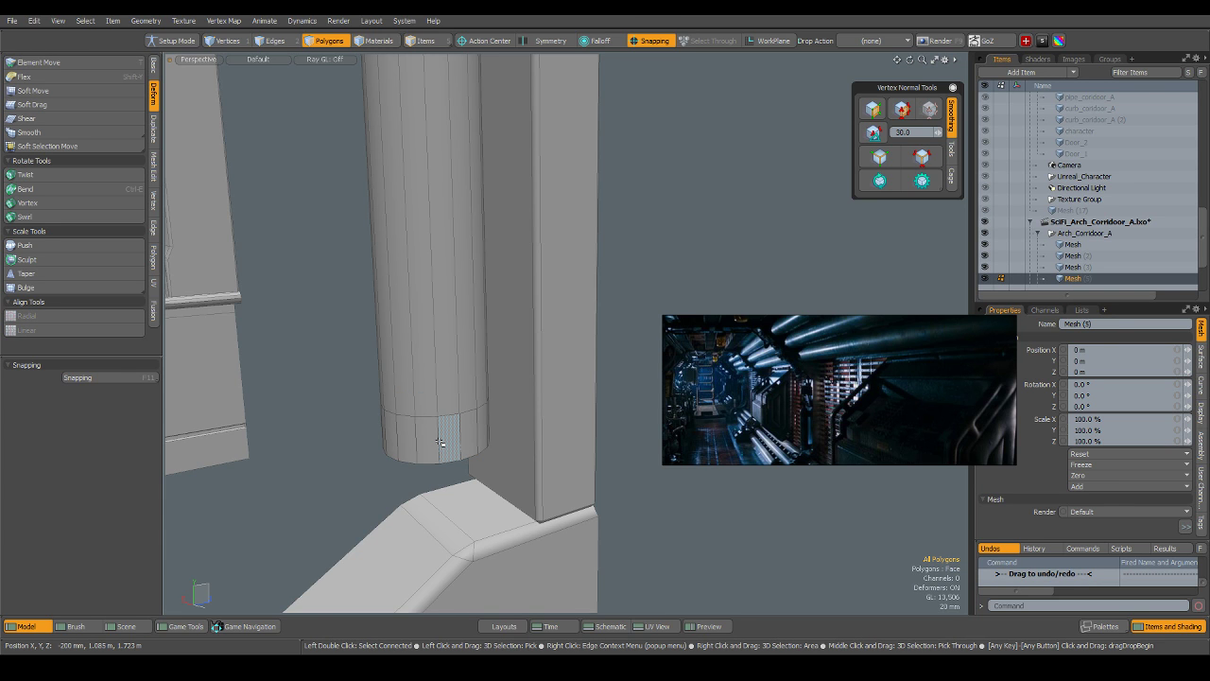
pyautogui.press('5')
pyautogui.click(439, 441)
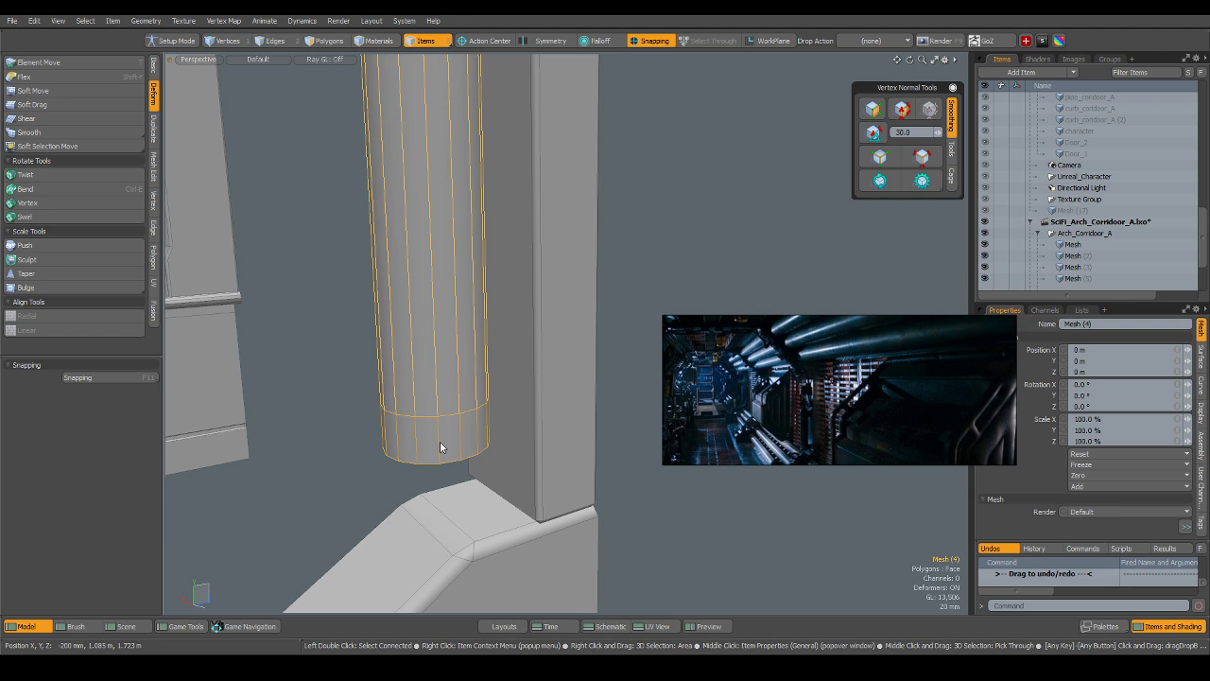
pyautogui.click(407, 450)
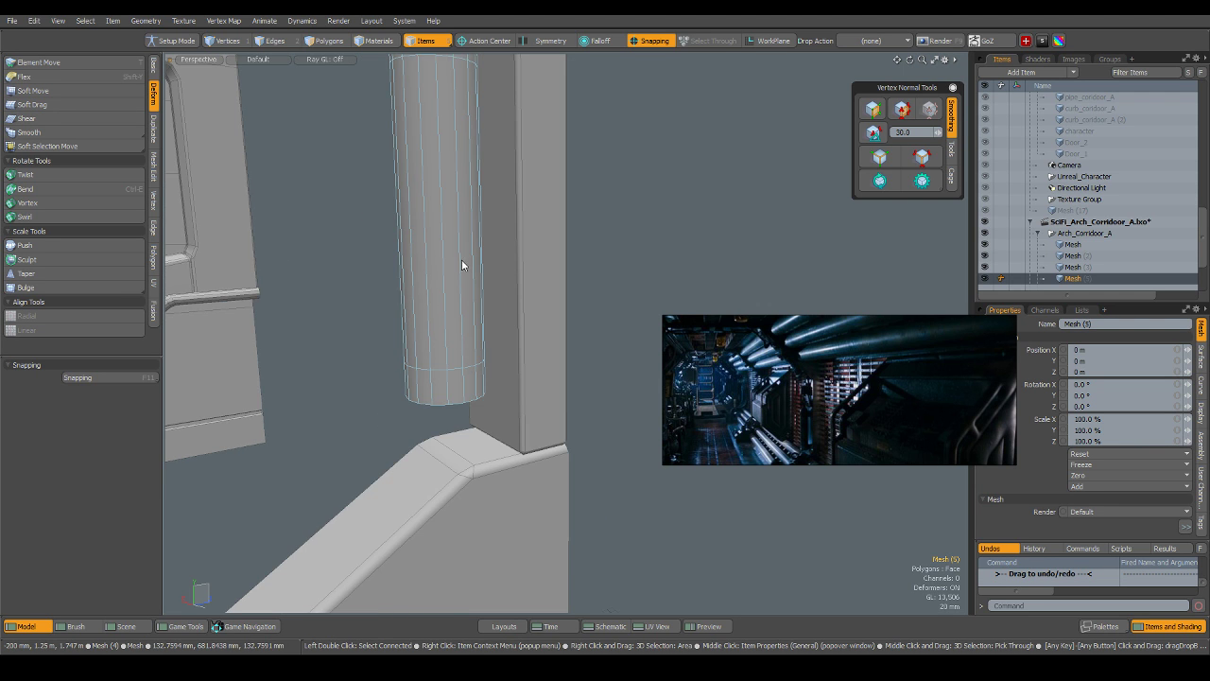
# Copy the ring of polygons just below the capsule's dome into another new mesh item.
pyautogui.keyDown('alt'); pyautogui.keyDown('shift'); pyautogui.moveTo(473, 120); pyautogui.dragTo(487, 283); pyautogui.keyUp('shift'); pyautogui.keyUp('alt')
pyautogui.scroll(3, 461, 237)
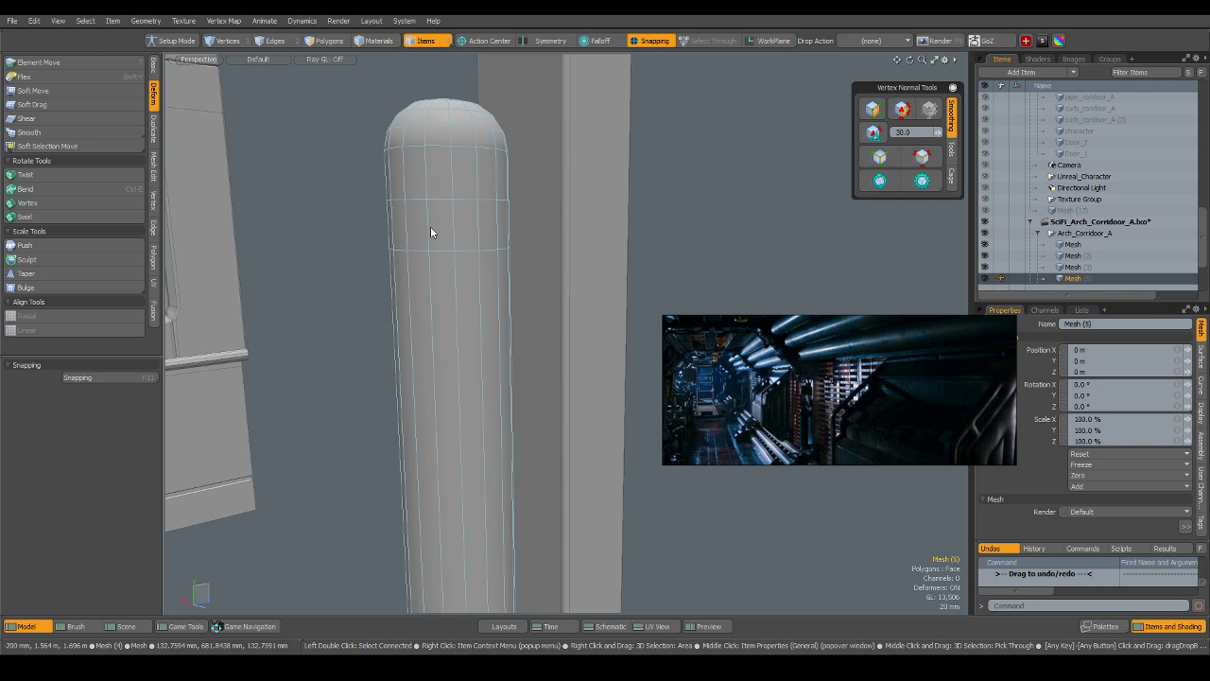
pyautogui.click(430, 231)
pyautogui.press('3')
pyautogui.moveTo(421, 235); pyautogui.dragTo(452, 232)
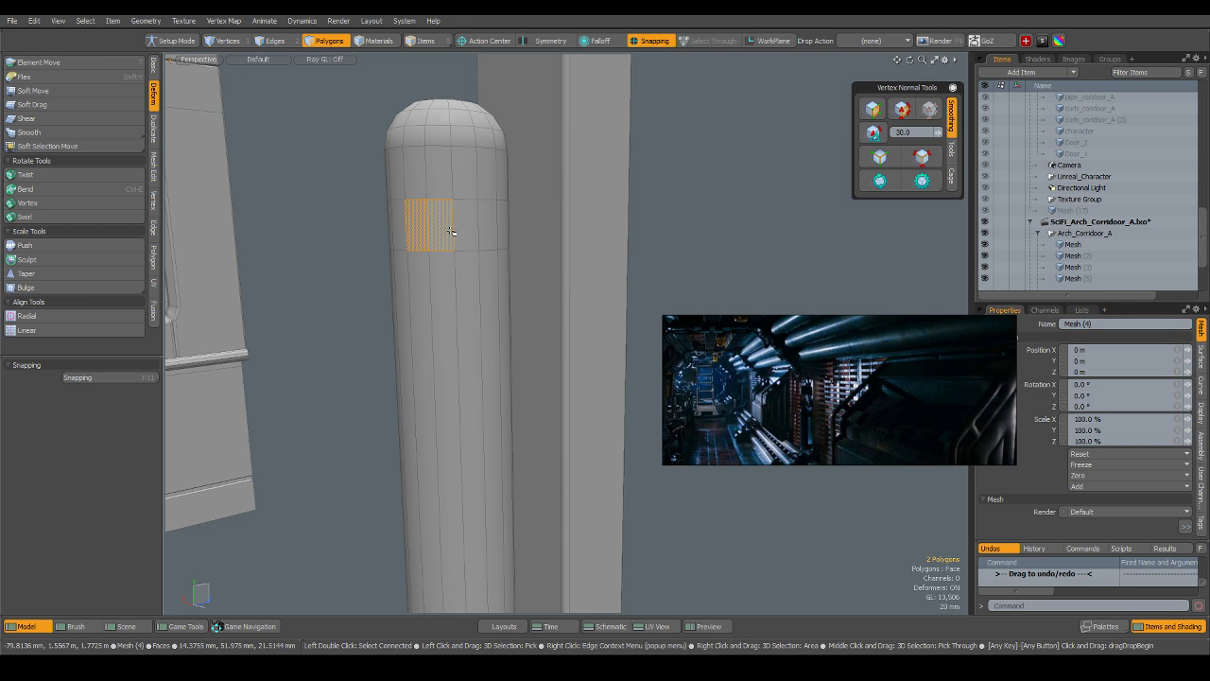
pyautogui.press('l')
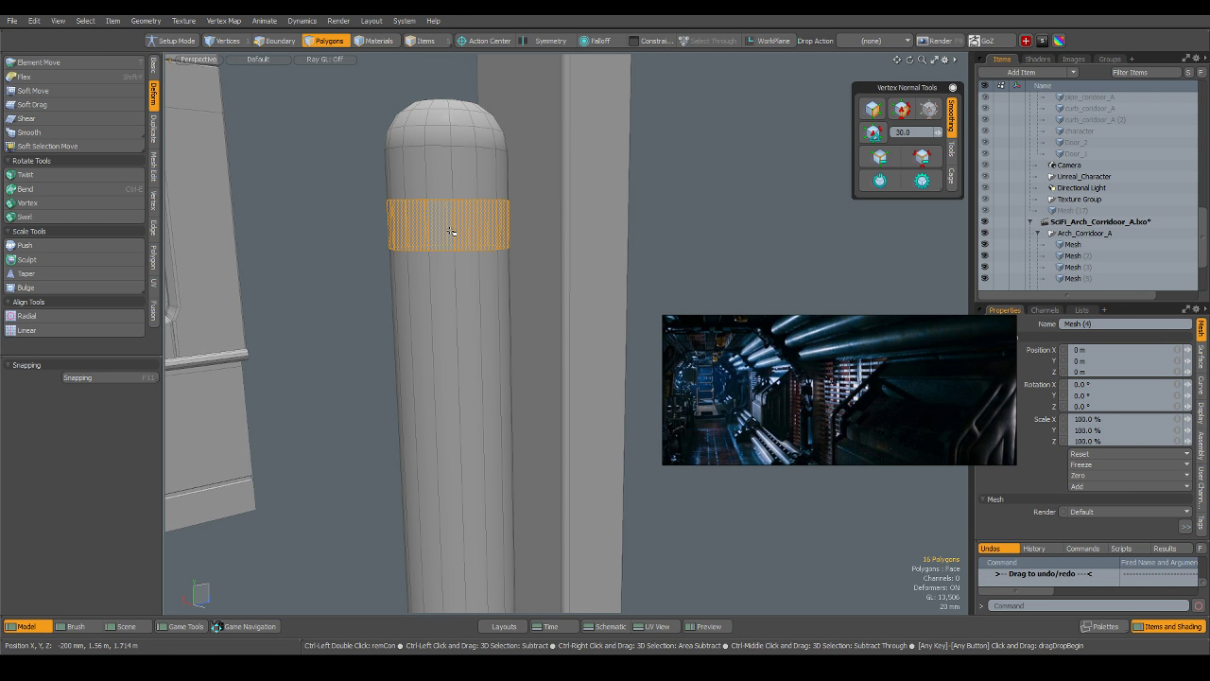
pyautogui.hotkey('ctrl', 'c')
pyautogui.press('n')
pyautogui.hotkey('ctrl', 'v')
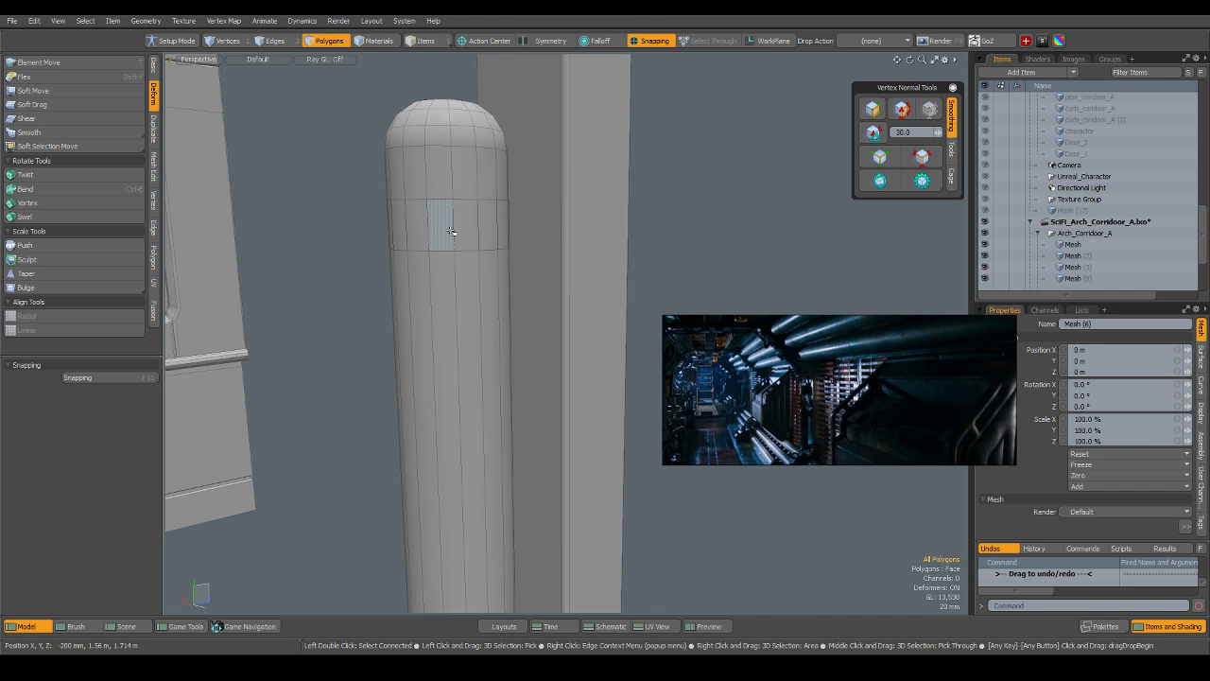
pyautogui.press('5')
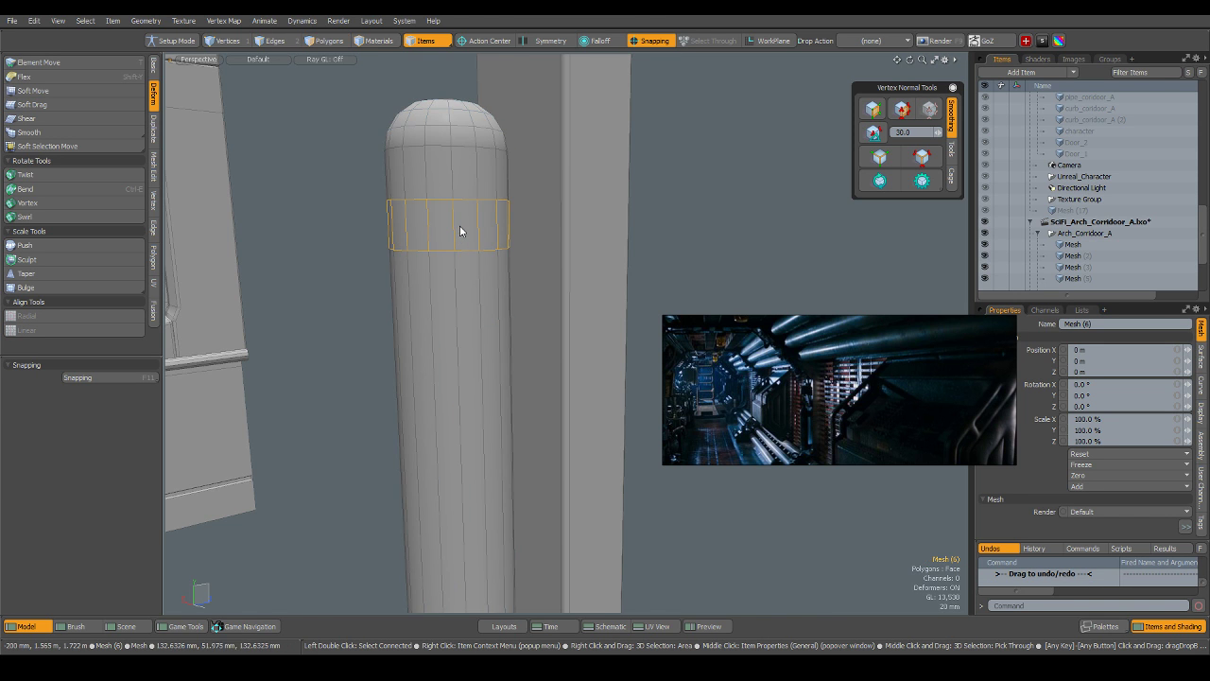
pyautogui.scroll(-5, 460, 225)
pyautogui.keyDown('shift'); pyautogui.click(453, 409); pyautogui.keyUp('shift')
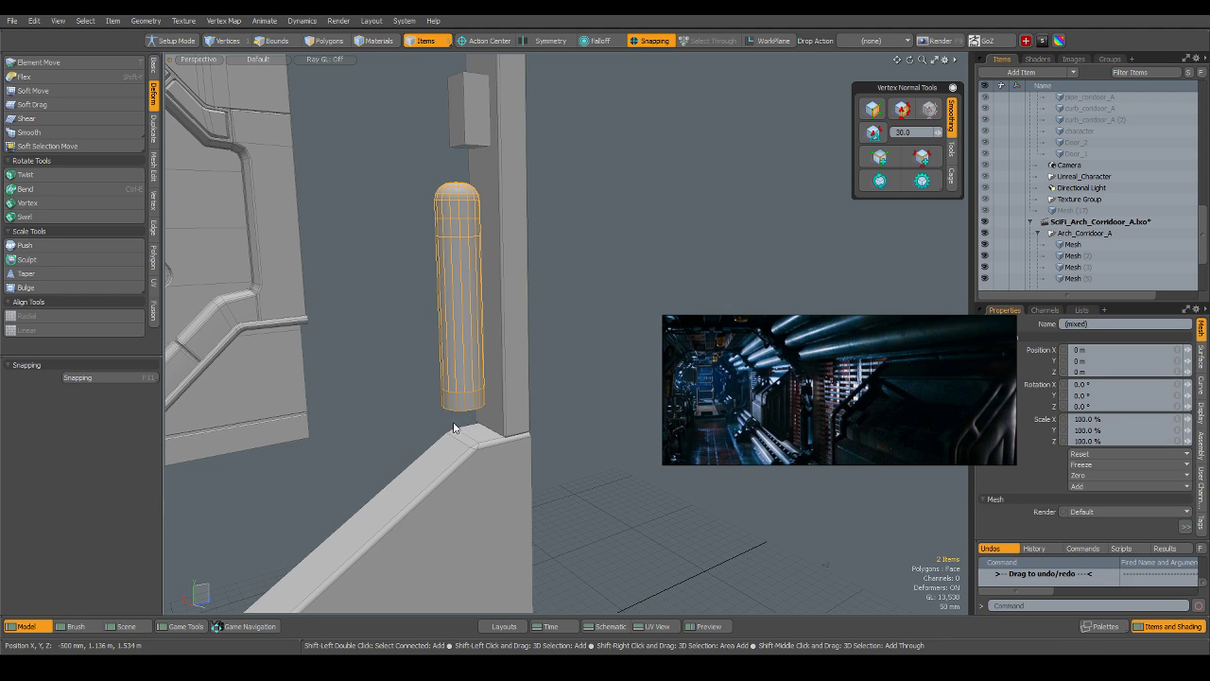
pyautogui.keyDown('ctrl'); pyautogui.click(449, 345); pyautogui.keyUp('ctrl')
pyautogui.keyDown('shift'); pyautogui.click(461, 401); pyautogui.keyUp('shift')
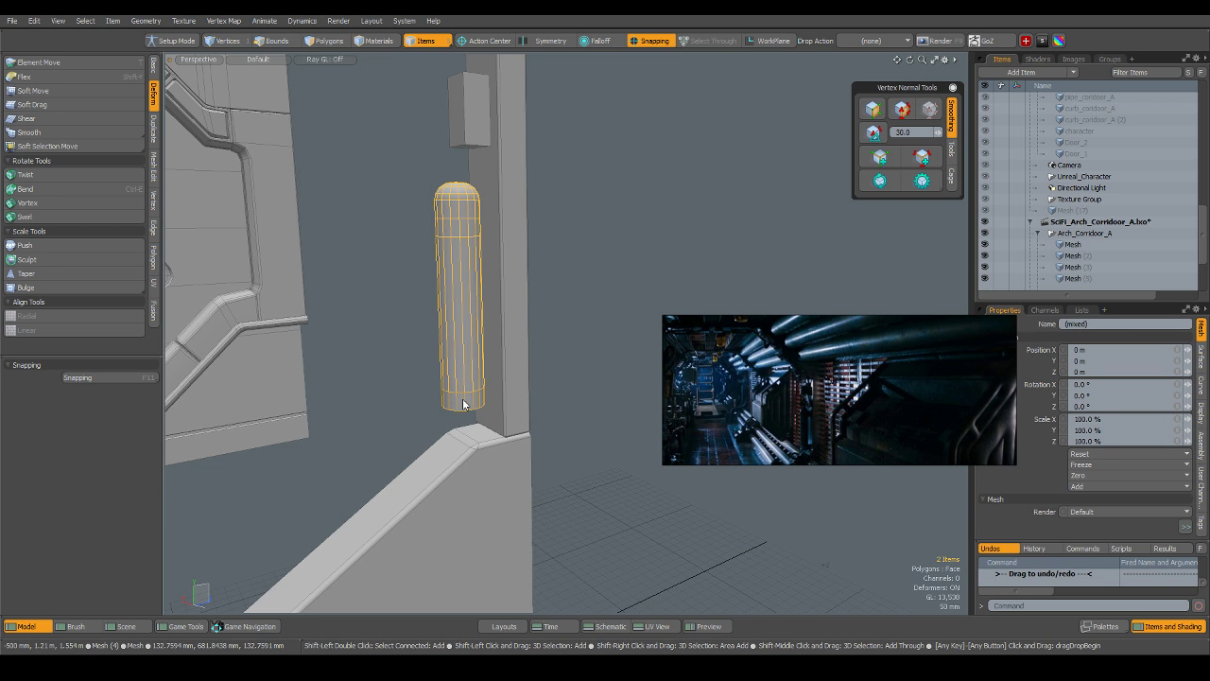
pyautogui.keyDown('ctrl'); pyautogui.click(454, 338); pyautogui.keyUp('ctrl')
pyautogui.scroll(3, 441, 389)
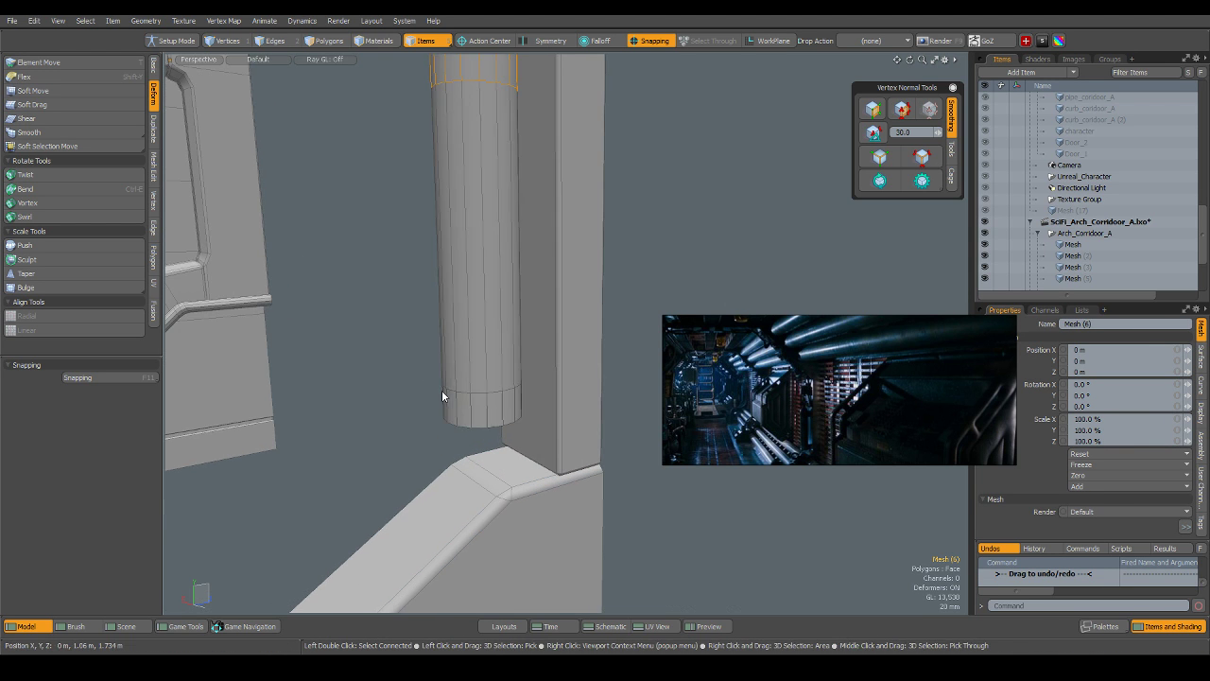
# Select the lower and upper band items without the capsule and merge them into one mesh.
pyautogui.click(480, 424)
pyautogui.keyDown('alt'); pyautogui.keyDown('shift'); pyautogui.moveTo(418, 242); pyautogui.dragTo(419, 406); pyautogui.keyUp('shift'); pyautogui.keyUp('alt')
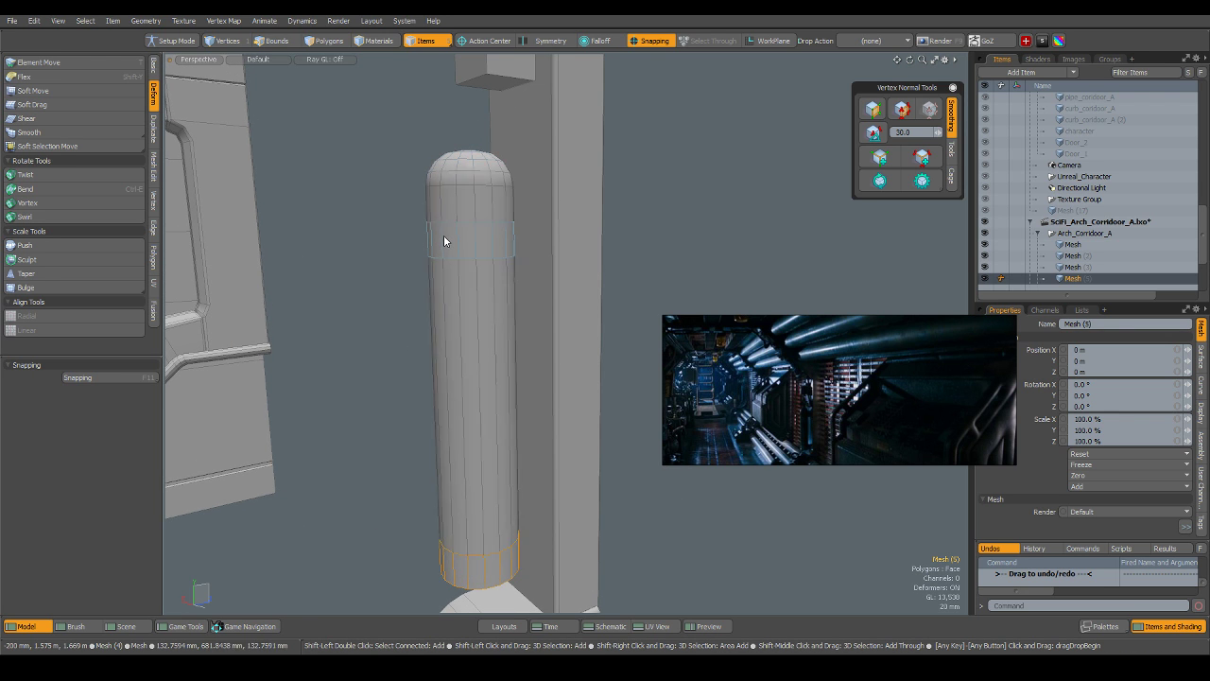
pyautogui.keyDown('shift'); pyautogui.click(445, 238); pyautogui.keyUp('shift')
pyautogui.scroll(-3, 548, 301)
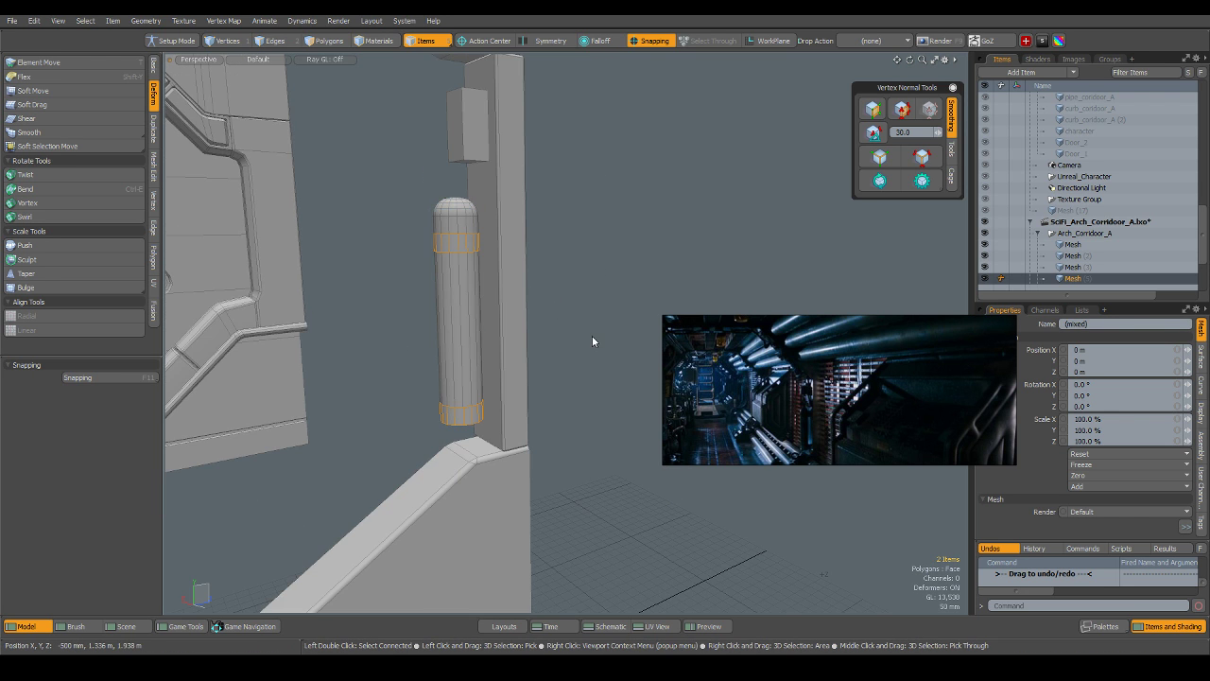
pyautogui.rightClick(542, 353)
pyautogui.click(542, 401)
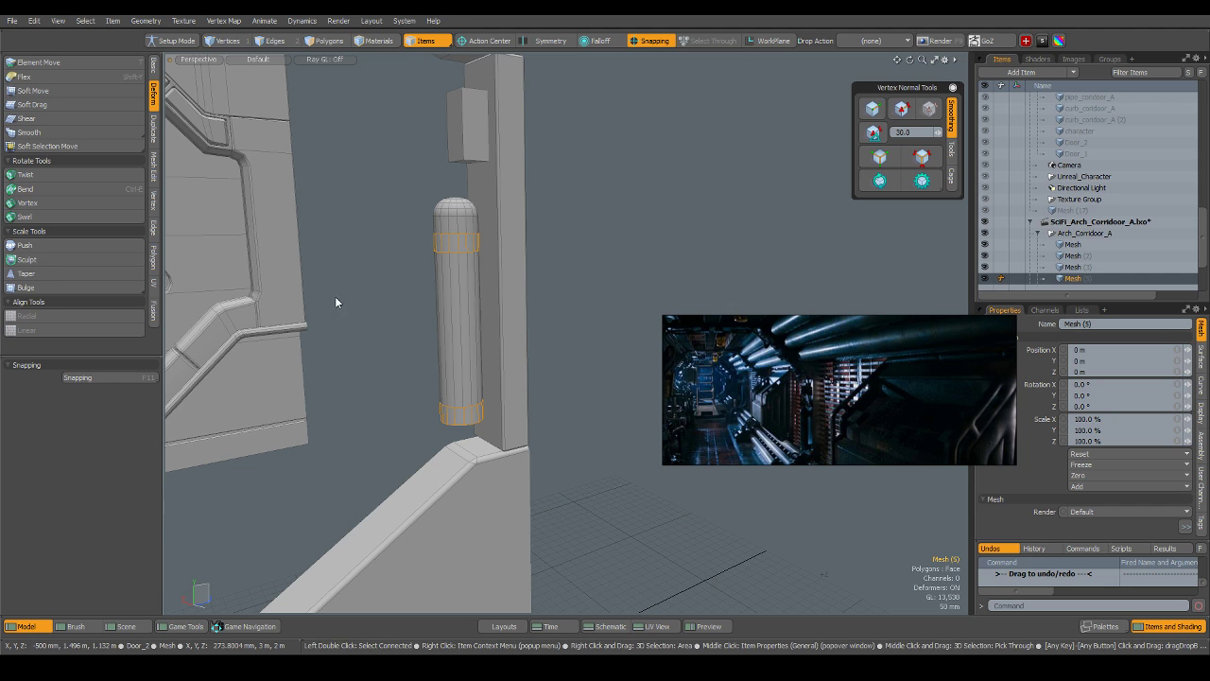
pyautogui.press('s')
pyautogui.click(610, 281)
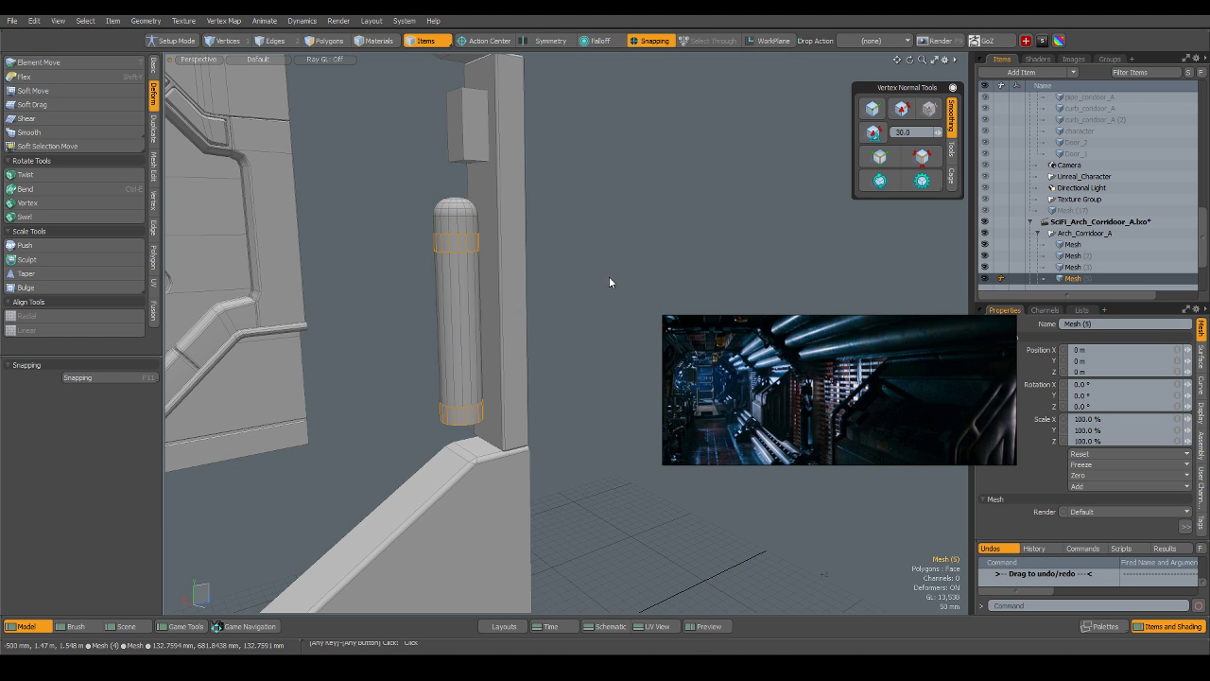
# Thicken the polygons of both bands outward with an offset of 8 mm.
pyautogui.press('3')
pyautogui.rightClick(594, 276)
pyautogui.click(602, 396)
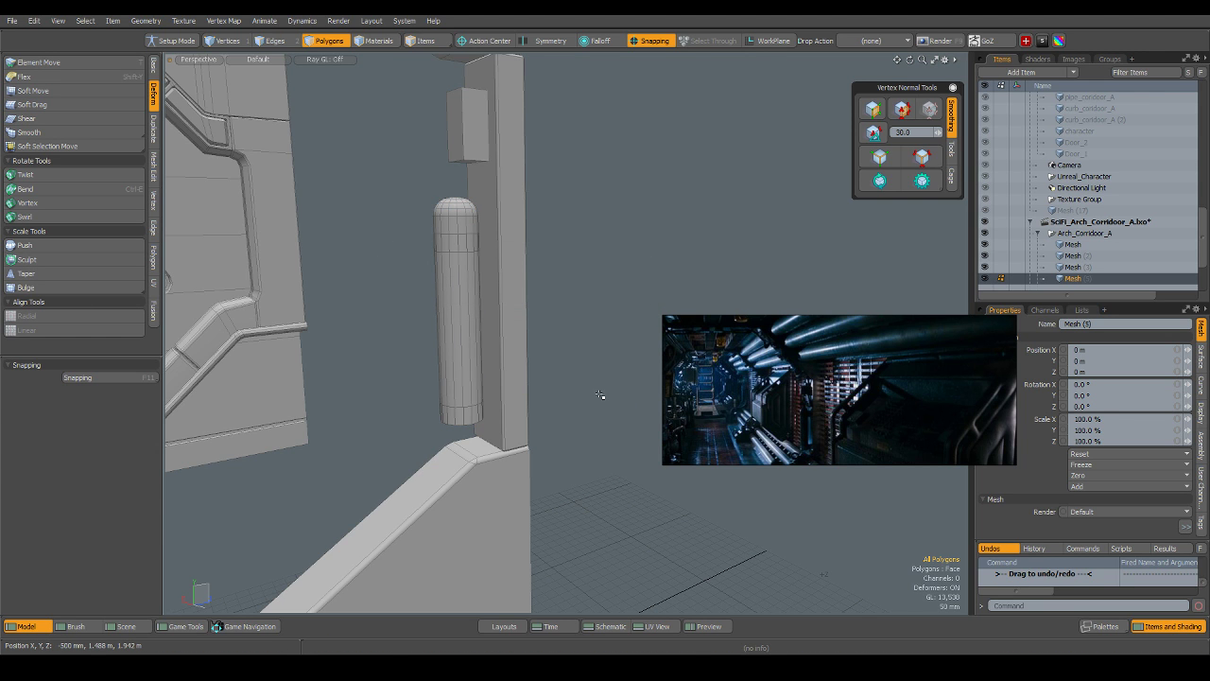
pyautogui.moveTo(539, 361); pyautogui.dragTo(468, 405)
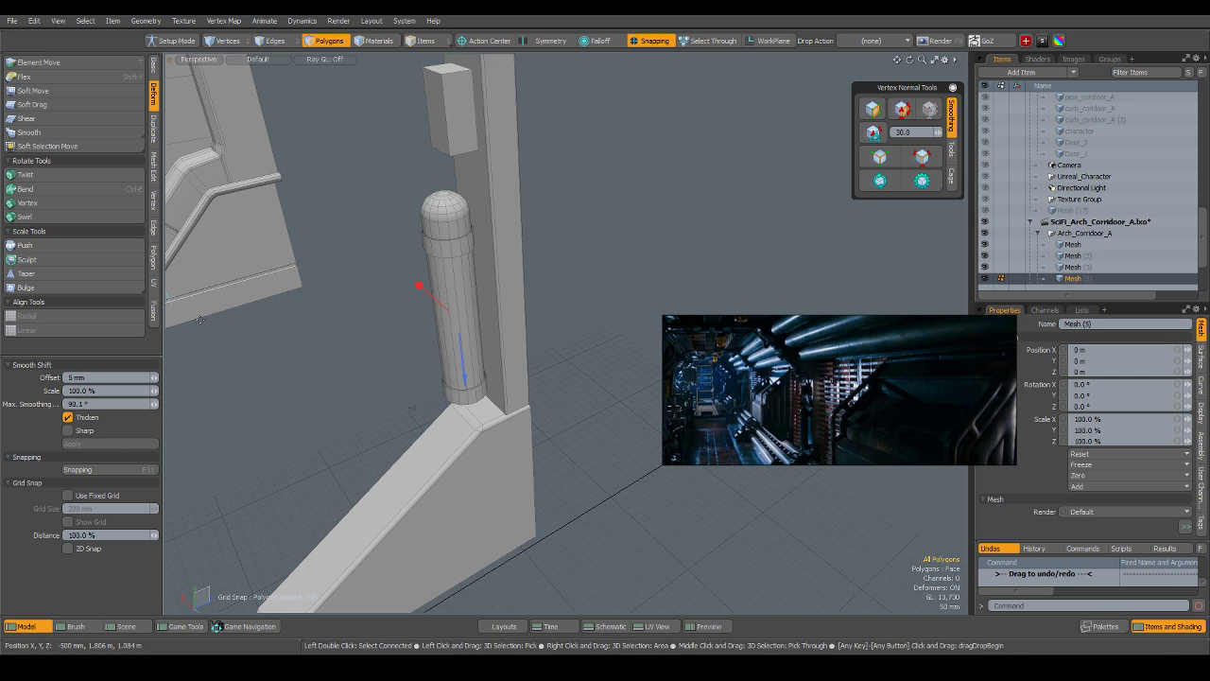
pyautogui.scroll(3, 532, 230)
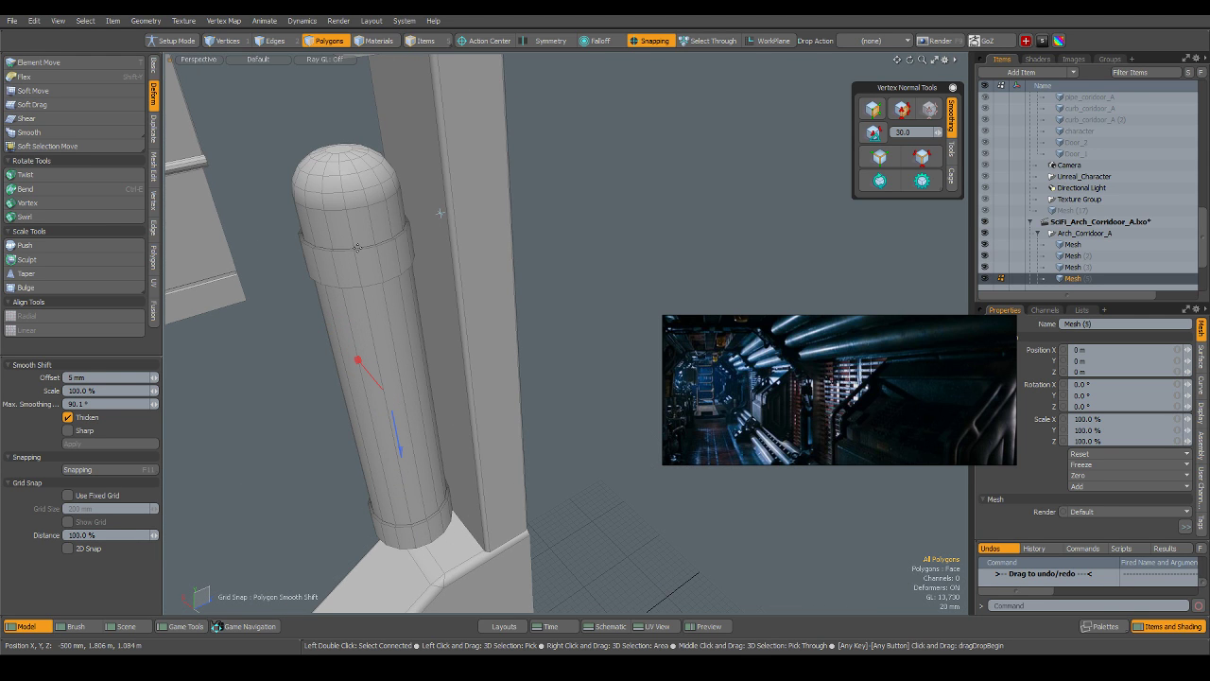
pyautogui.moveTo(74, 377); pyautogui.dragTo(55, 377)
pyautogui.write('8')
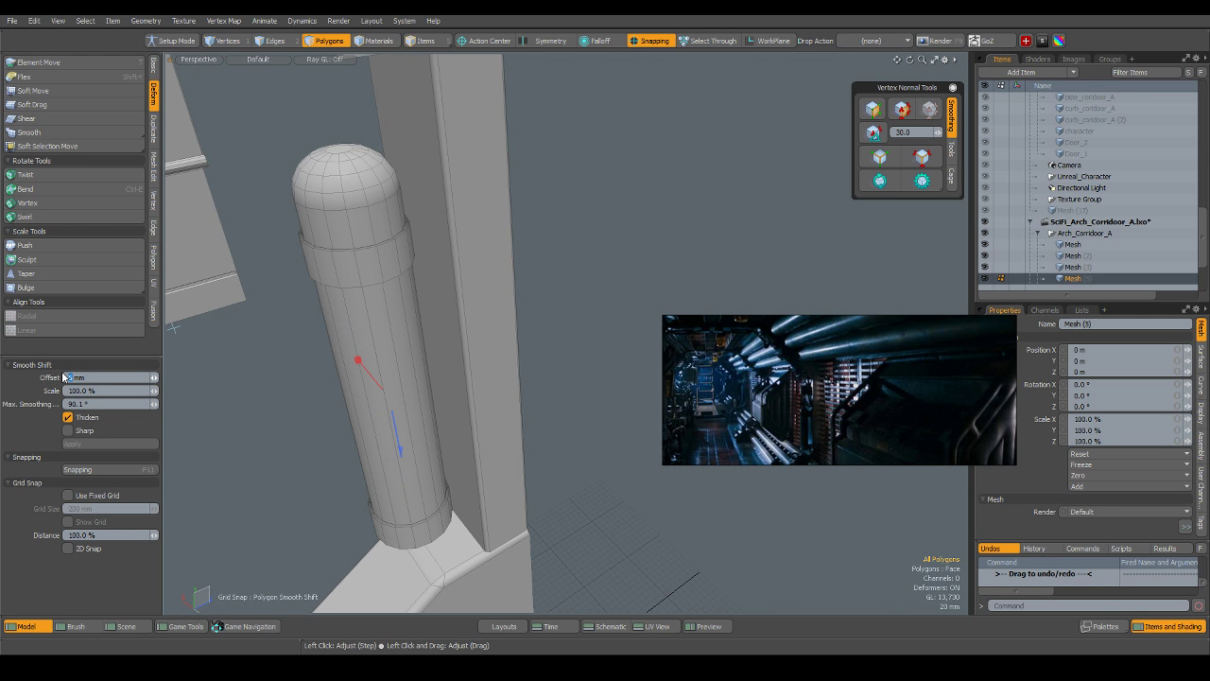
pyautogui.press('Return')
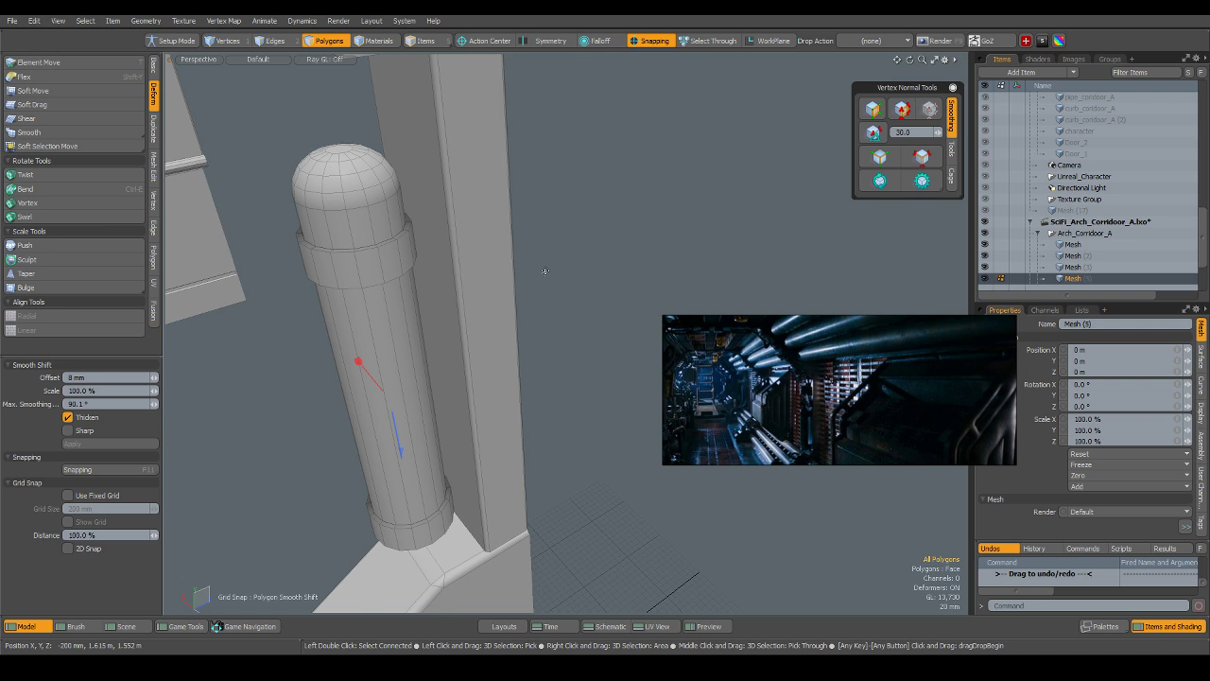
pyautogui.press('space')
pyautogui.scroll(-3, 501, 311)
pyautogui.keyDown('alt'); pyautogui.moveTo(499, 312); pyautogui.dragTo(407, 282); pyautogui.keyUp('alt')
pyautogui.scroll(3, 394, 278)
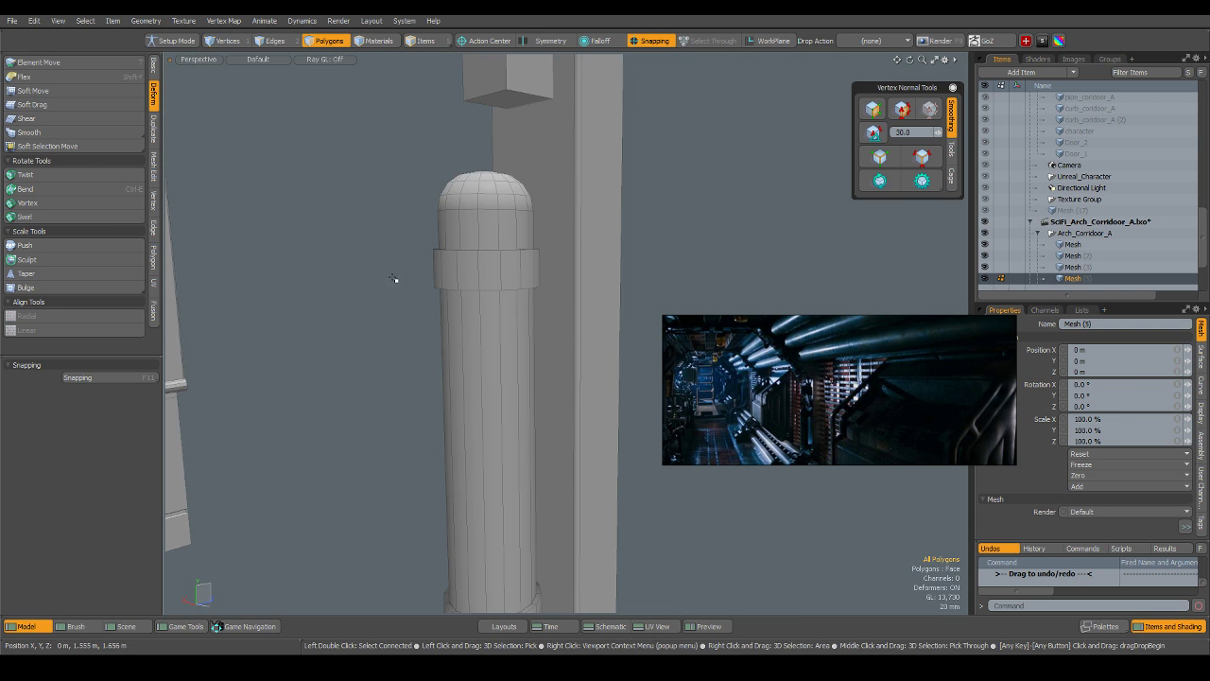
pyautogui.keyDown('alt'); pyautogui.moveTo(572, 331); pyautogui.dragTo(496, 365); pyautogui.keyUp('alt')
pyautogui.scroll(-4, 505, 335)
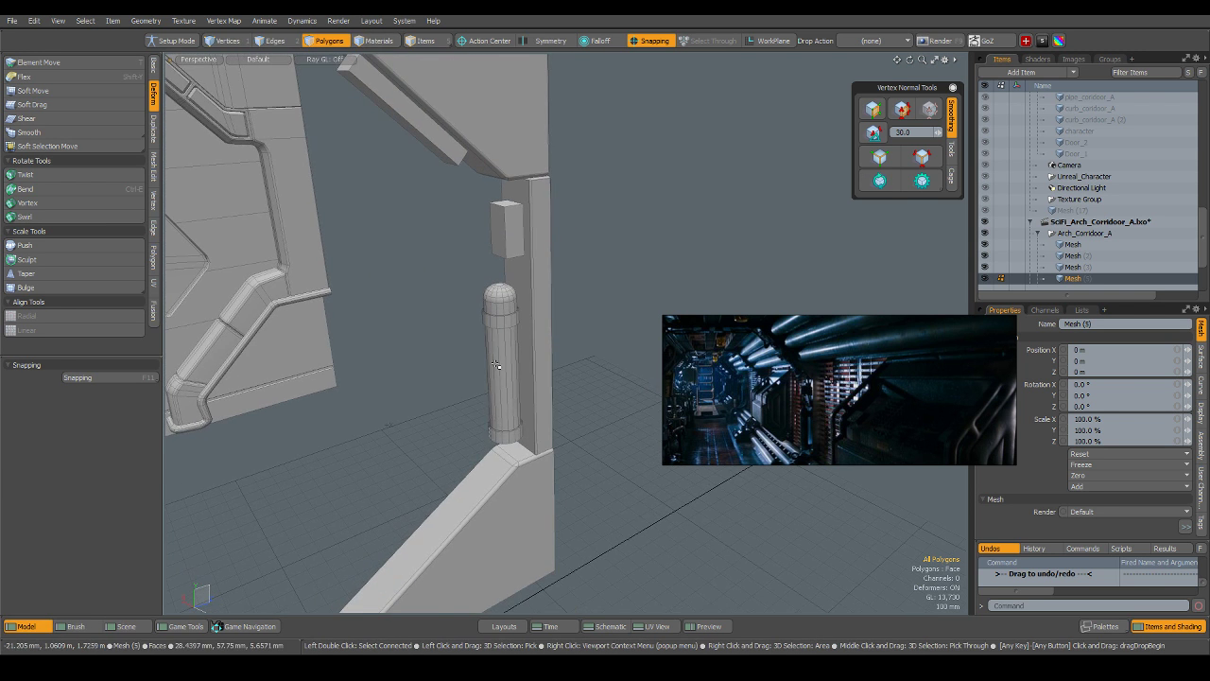
pyautogui.scroll(3, 495, 365)
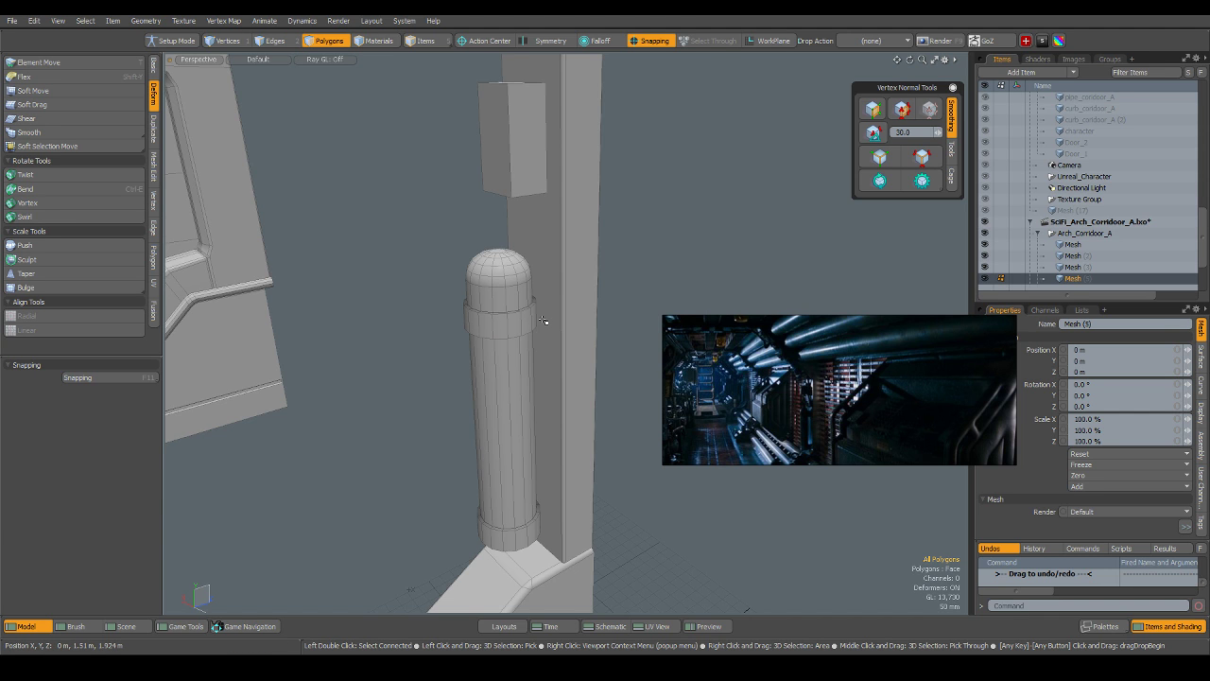
# Try a 2 mm edge bevel on the outer upper and lower edge loops of both capsule bands.
pyautogui.scroll(3, 482, 322)
pyautogui.press('2')
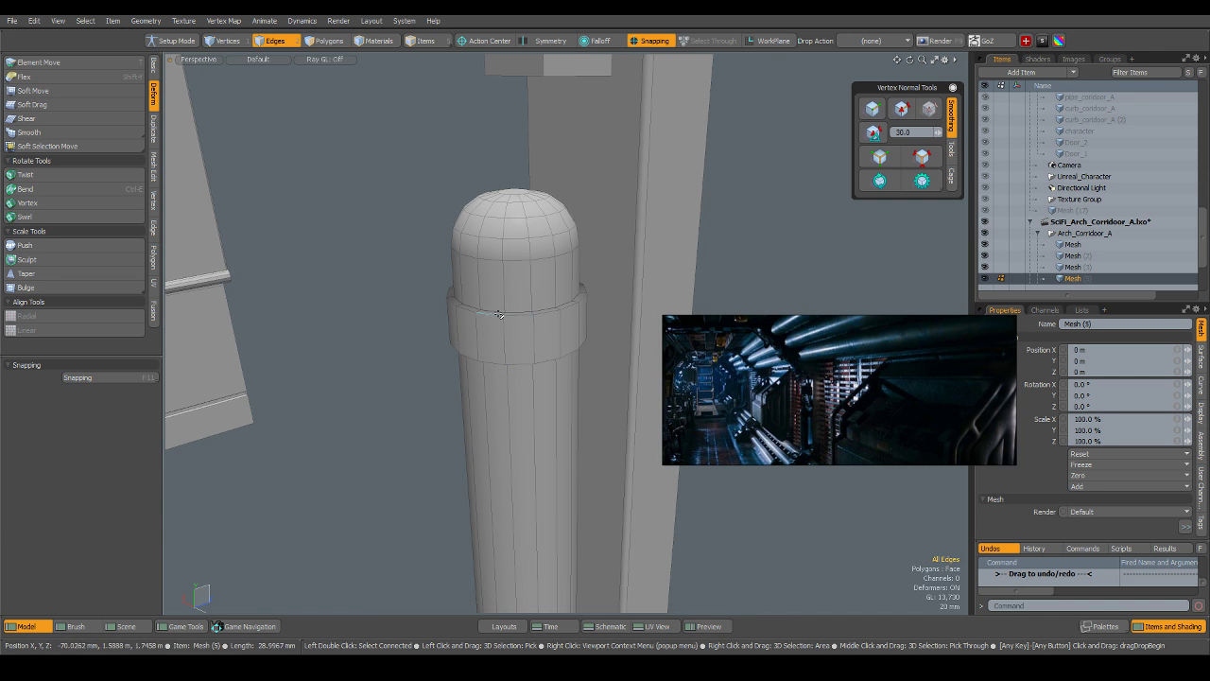
pyautogui.doubleClick(500, 315)
pyautogui.keyDown('shift'); pyautogui.doubleClick(487, 362); pyautogui.keyUp('shift')
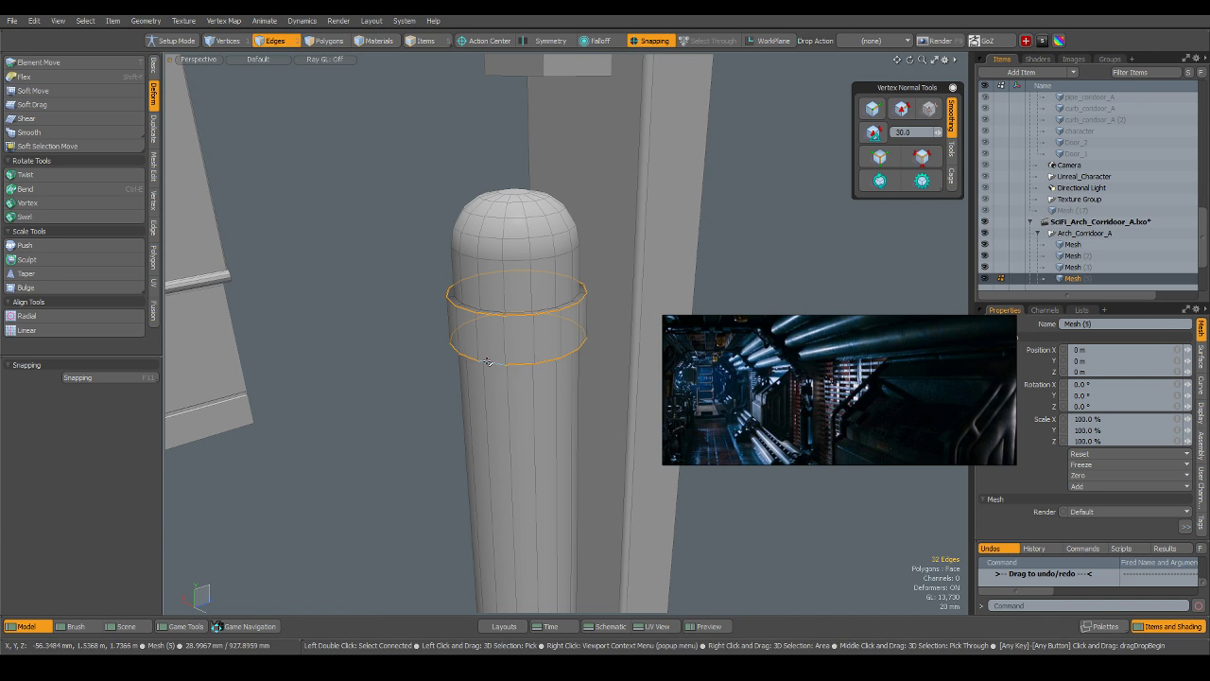
pyautogui.hotkey('shift', 'a')
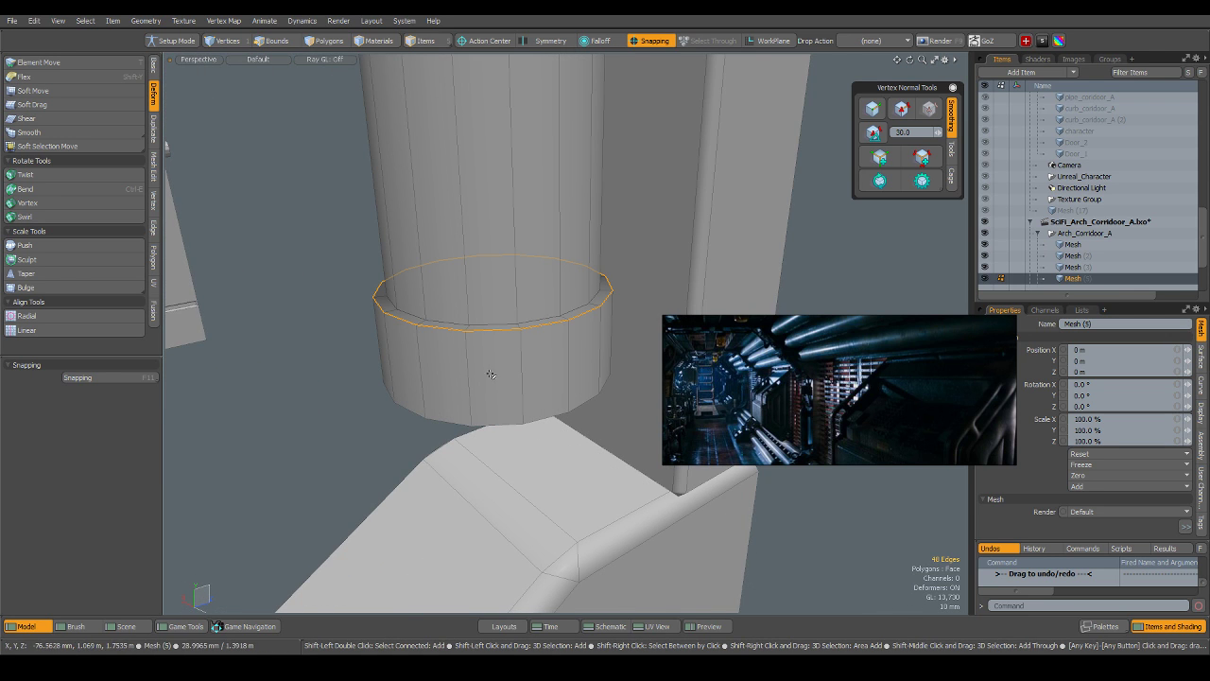
pyautogui.press('b')
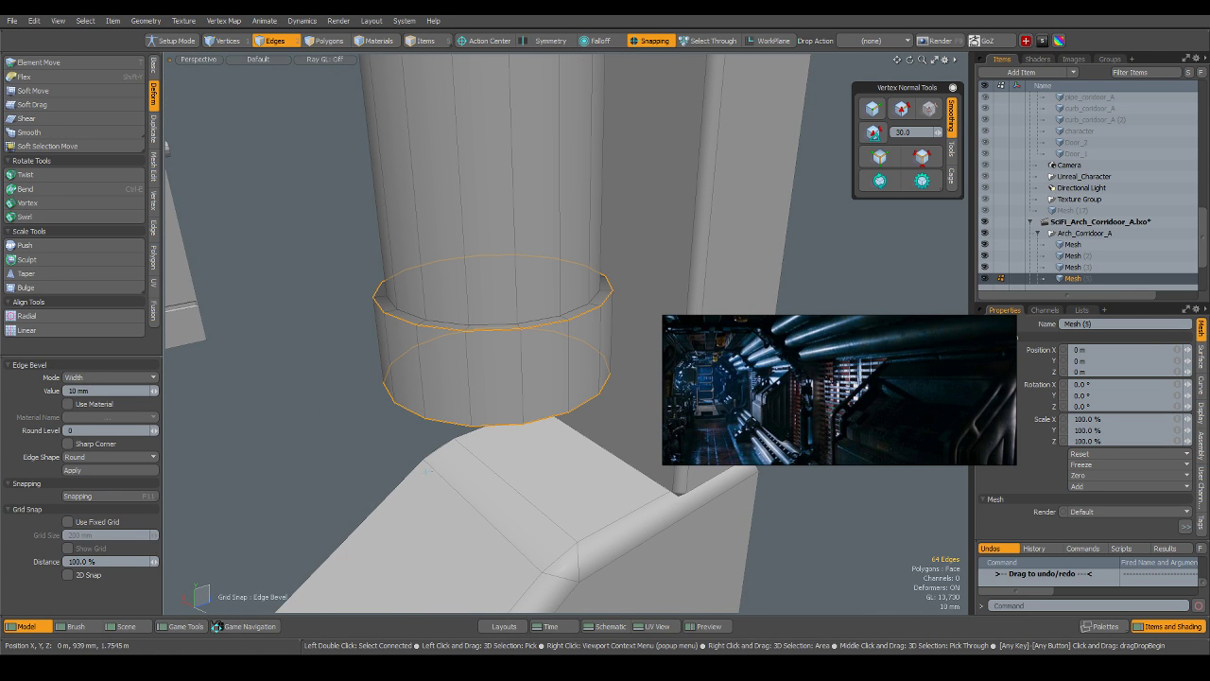
pyautogui.moveTo(423, 471); pyautogui.dragTo(433, 470)
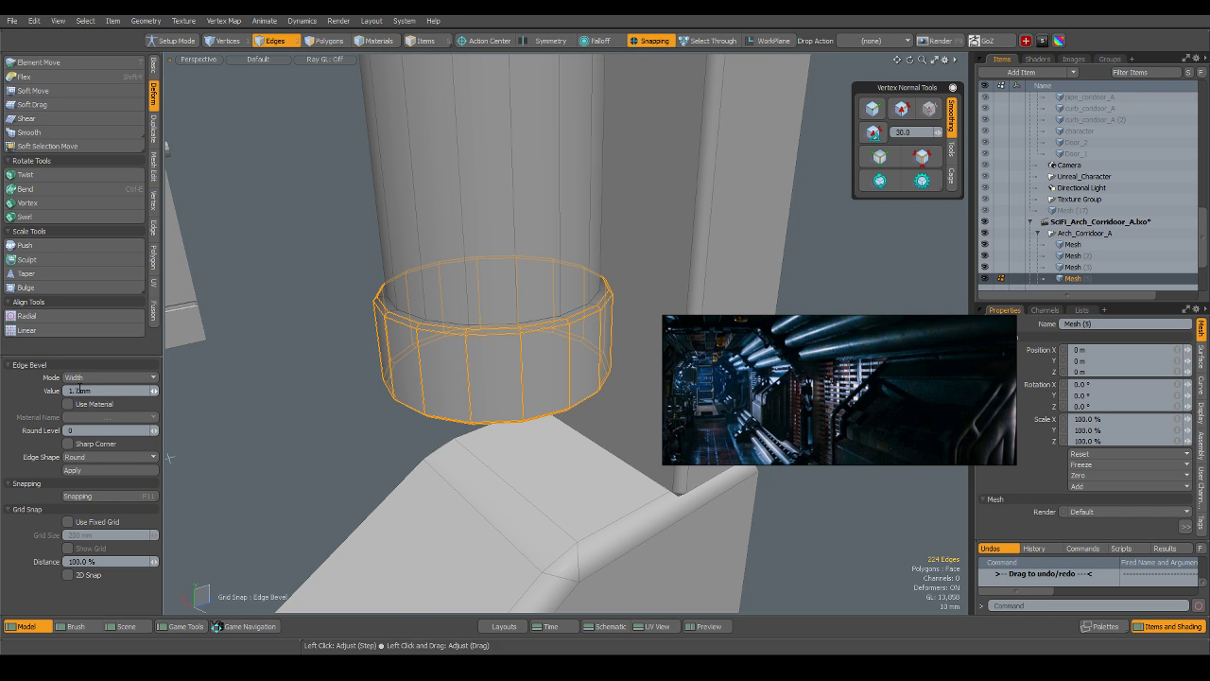
pyautogui.write('2')
pyautogui.press('Return')
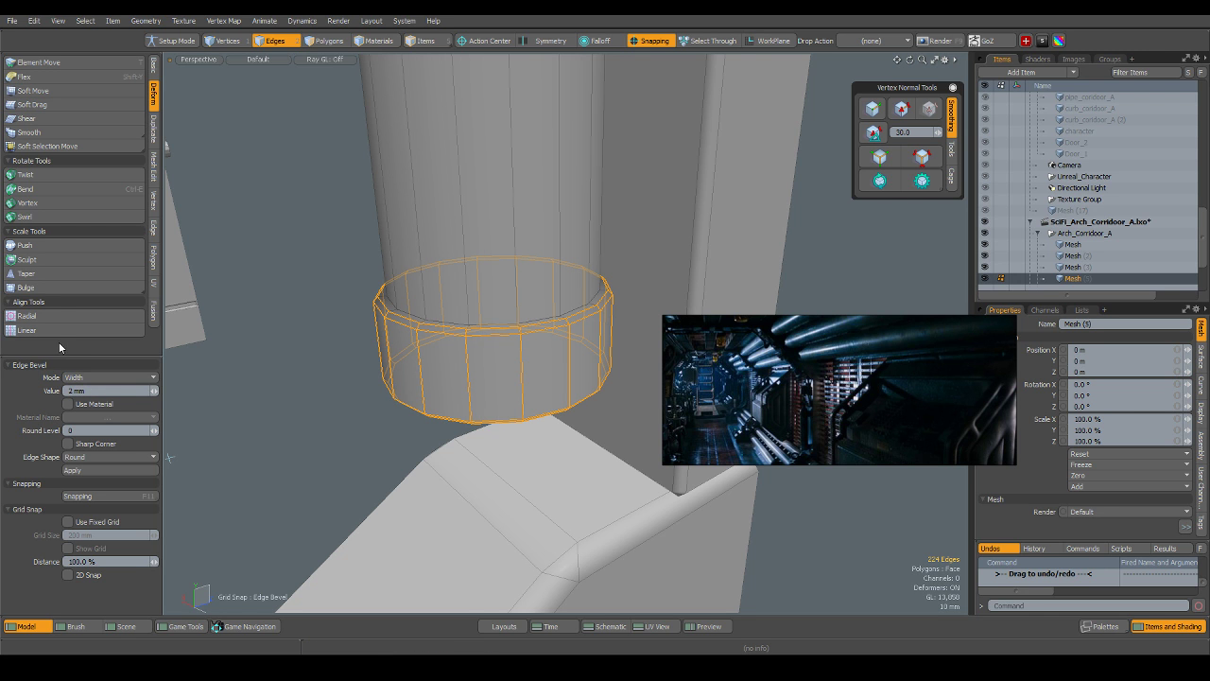
pyautogui.press('q')
pyautogui.click(331, 350)
# Undo the edge bevel on both bands.
pyautogui.scroll(-4, 323, 349)
pyautogui.keyDown('alt'); pyautogui.moveTo(325, 273); pyautogui.dragTo(609, 278); pyautogui.keyUp('alt')
pyautogui.hotkey('ctrl', 'z')
# Select the four outer polygons facing the pillar on each of the upper and lower bands.
pyautogui.scroll(4, 531, 231)
pyautogui.keyDown('alt'); pyautogui.moveTo(571, 243); pyautogui.dragTo(518, 285); pyautogui.keyUp('alt')
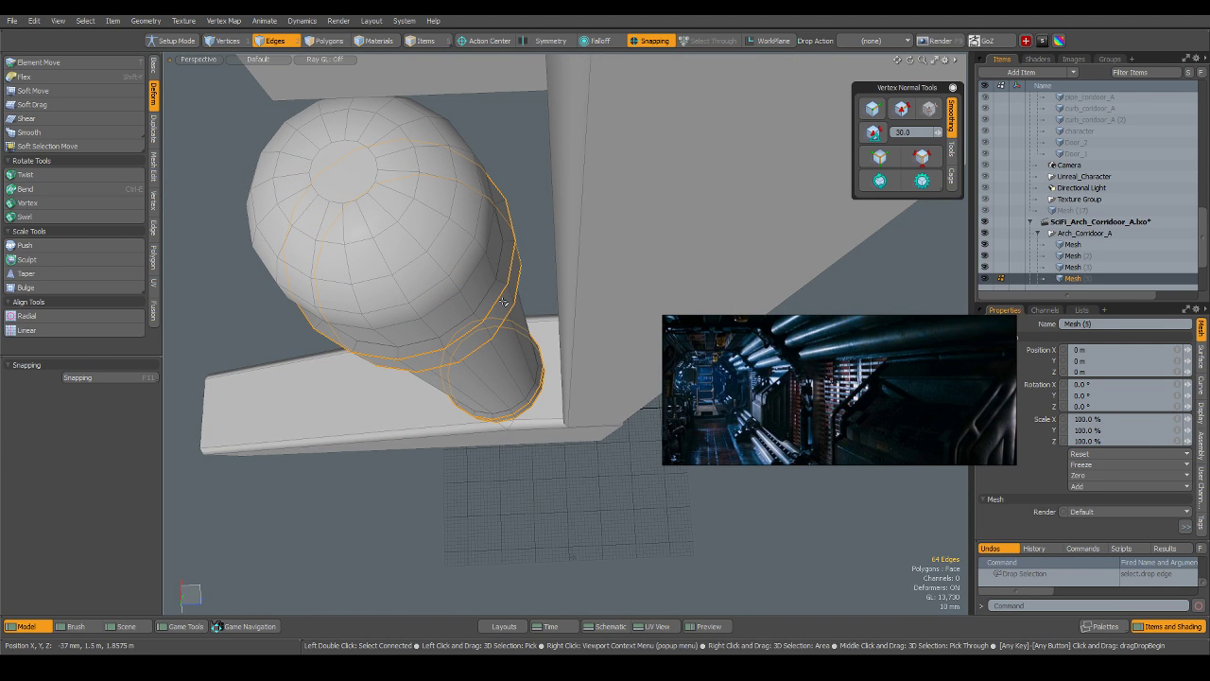
pyautogui.press('3')
pyautogui.click(501, 309)
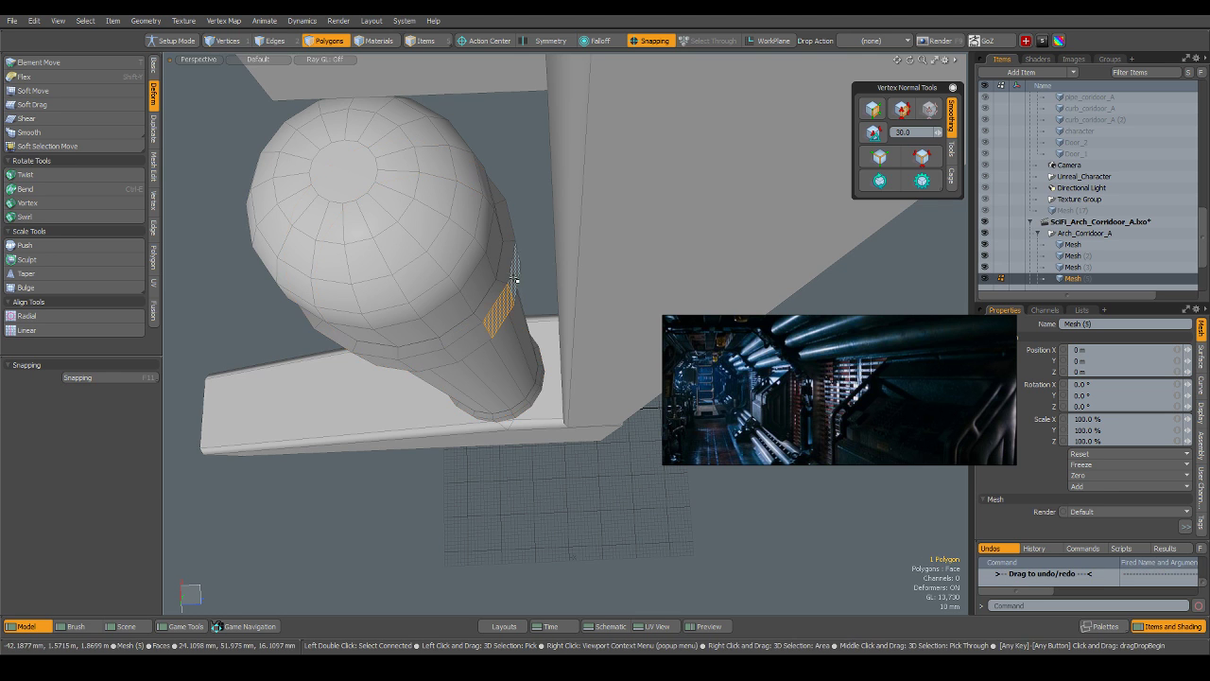
pyautogui.keyDown('shift'); pyautogui.click(516, 271); pyautogui.keyUp('shift')
pyautogui.keyDown('alt'); pyautogui.moveTo(516, 217); pyautogui.dragTo(691, 279); pyautogui.keyUp('alt')
pyautogui.keyDown('shift'); pyautogui.click(630, 367); pyautogui.keyUp('shift')
pyautogui.keyDown('shift'); pyautogui.click(650, 376); pyautogui.keyUp('shift')
pyautogui.keyDown('alt'); pyautogui.moveTo(589, 343); pyautogui.dragTo(463, 374); pyautogui.keyUp('alt')
pyautogui.keyDown('ctrl'); pyautogui.keyDown('alt'); pyautogui.moveTo(464, 374); pyautogui.dragTo(202, 373); pyautogui.keyUp('alt'); pyautogui.keyUp('ctrl')
pyautogui.keyDown('shift'); pyautogui.click(625, 381); pyautogui.keyUp('shift')
pyautogui.keyDown('shift'); pyautogui.click(631, 374); pyautogui.keyUp('shift')
pyautogui.keyDown('shift'); pyautogui.click(615, 423); pyautogui.keyUp('shift')
# Try to bevel the selected band polygons toward the pillar with a shift of about 29 mm.
pyautogui.press('b')
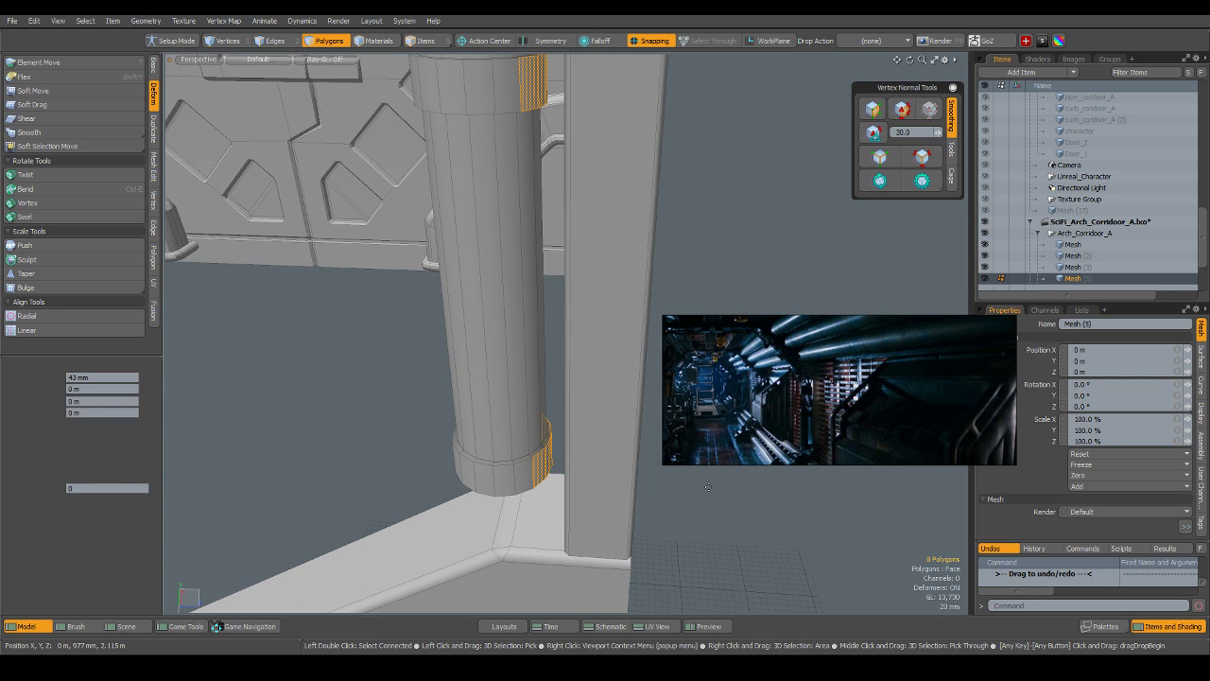
pyautogui.moveTo(599, 301); pyautogui.dragTo(623, 296)
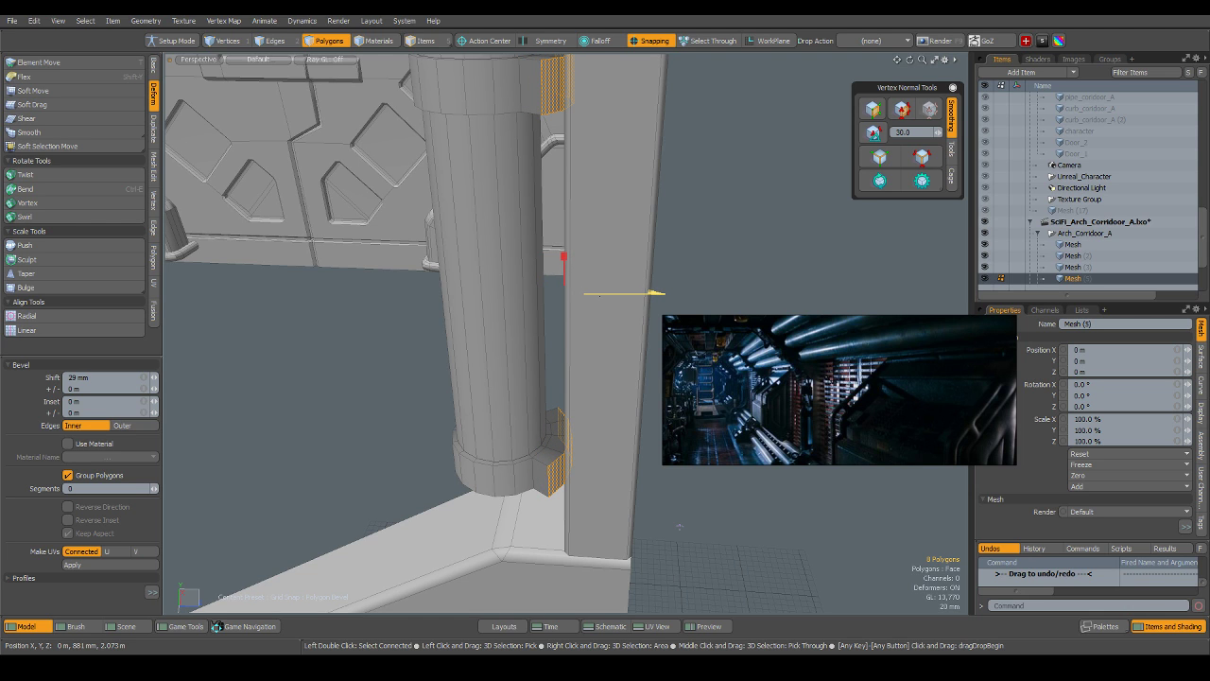
pyautogui.hotkey('ctrl', 'z')
# Extrude the selected polygons of both bands along Z into the pillar and flatten their ends with a Z scale of 0%.
pyautogui.keyDown('ctrl'); pyautogui.rightClick(622, 294); pyautogui.keyUp('ctrl')
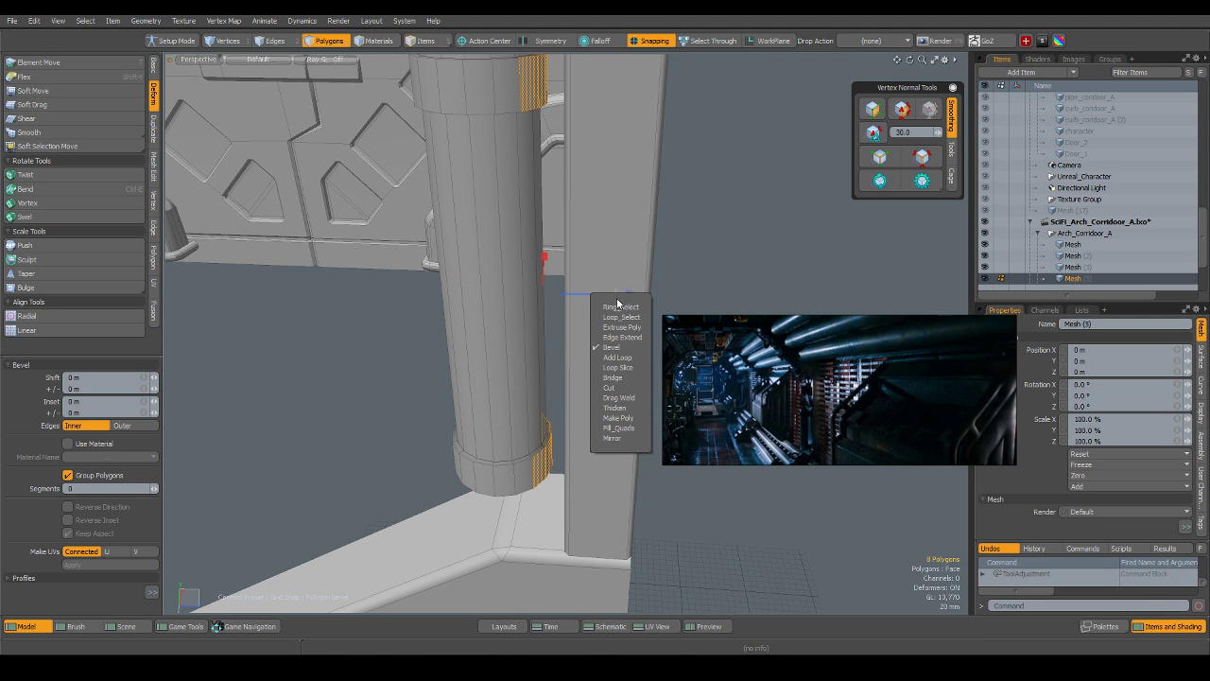
pyautogui.click(625, 328)
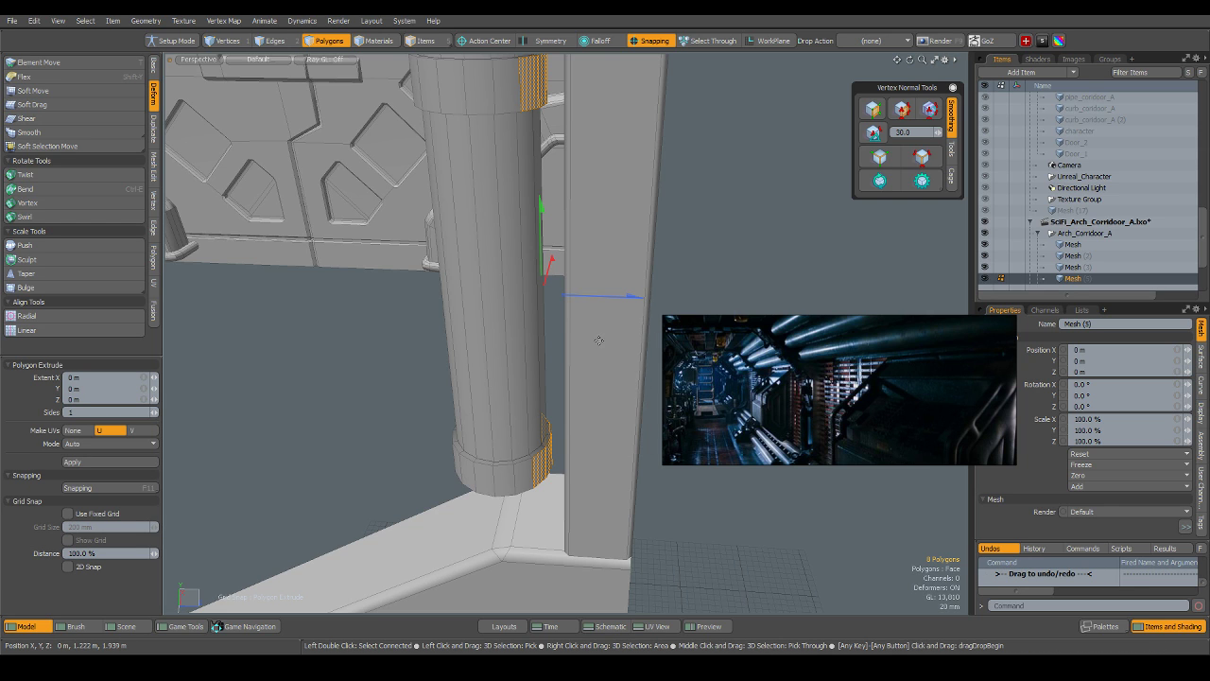
pyautogui.moveTo(593, 308); pyautogui.dragTo(623, 307)
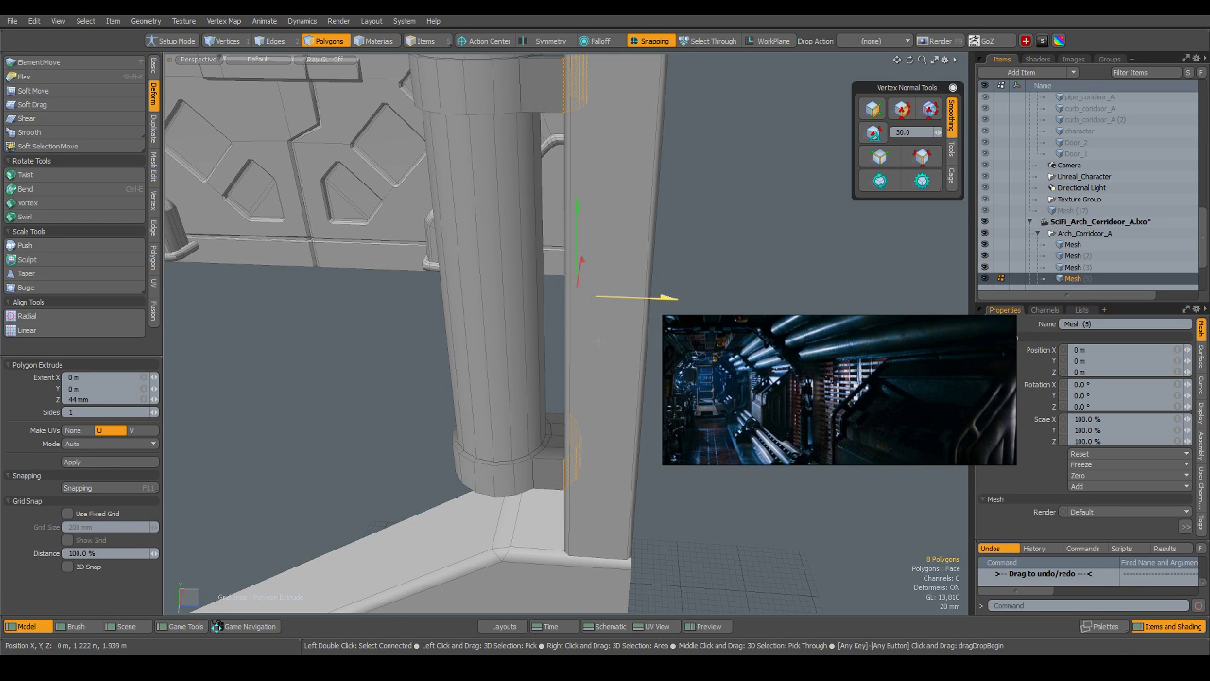
pyautogui.press('r')
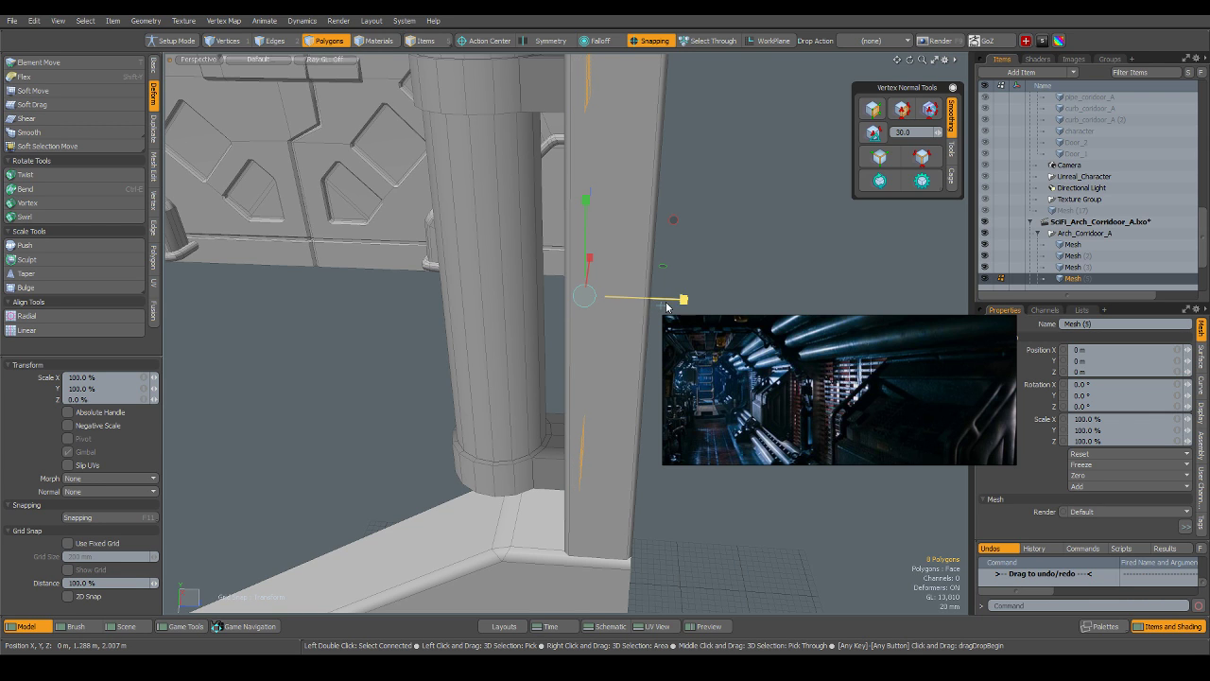
pyautogui.press('w')
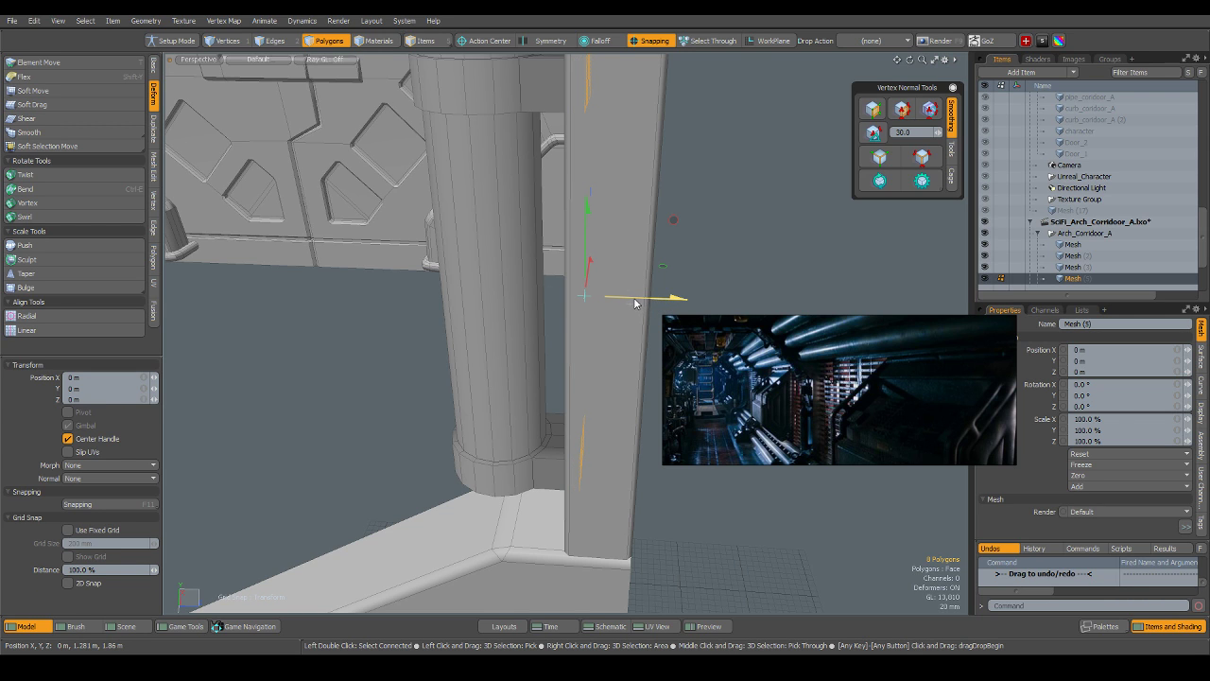
pyautogui.press('space')
pyautogui.press('space')
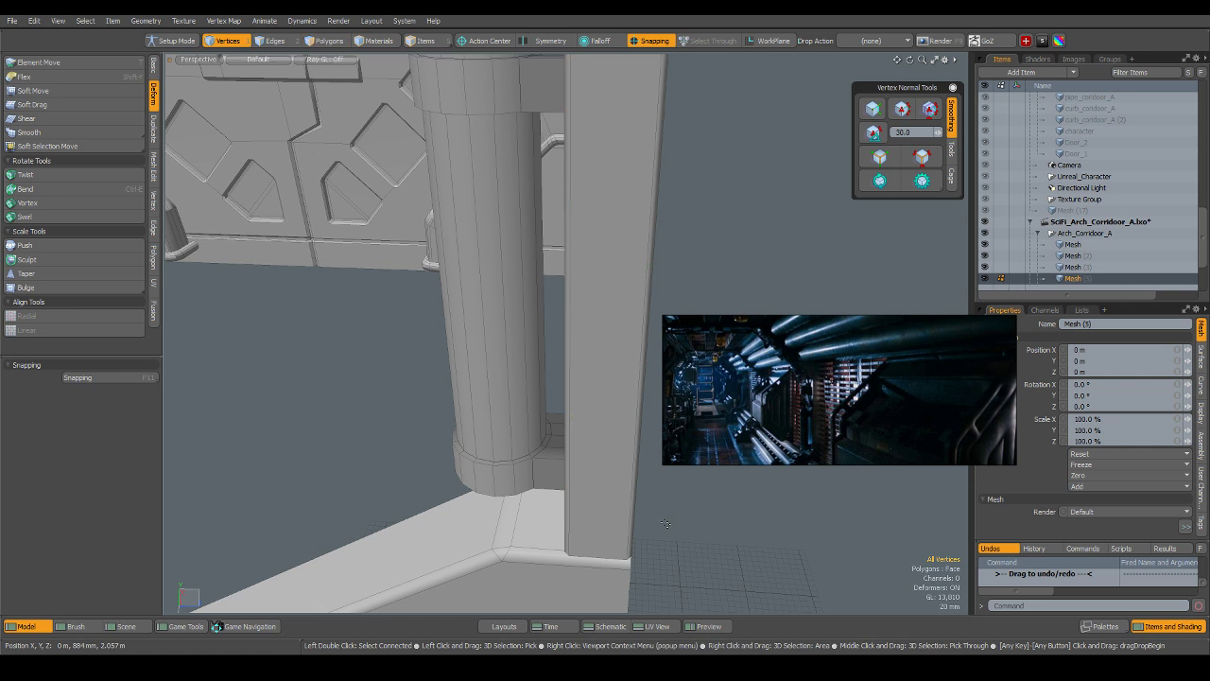
# Examine the capsule and its pillar brackets from several angles, along with the surrounding arch details.
pyautogui.keyDown('alt'); pyautogui.moveTo(494, 431); pyautogui.dragTo(583, 187); pyautogui.keyUp('alt')
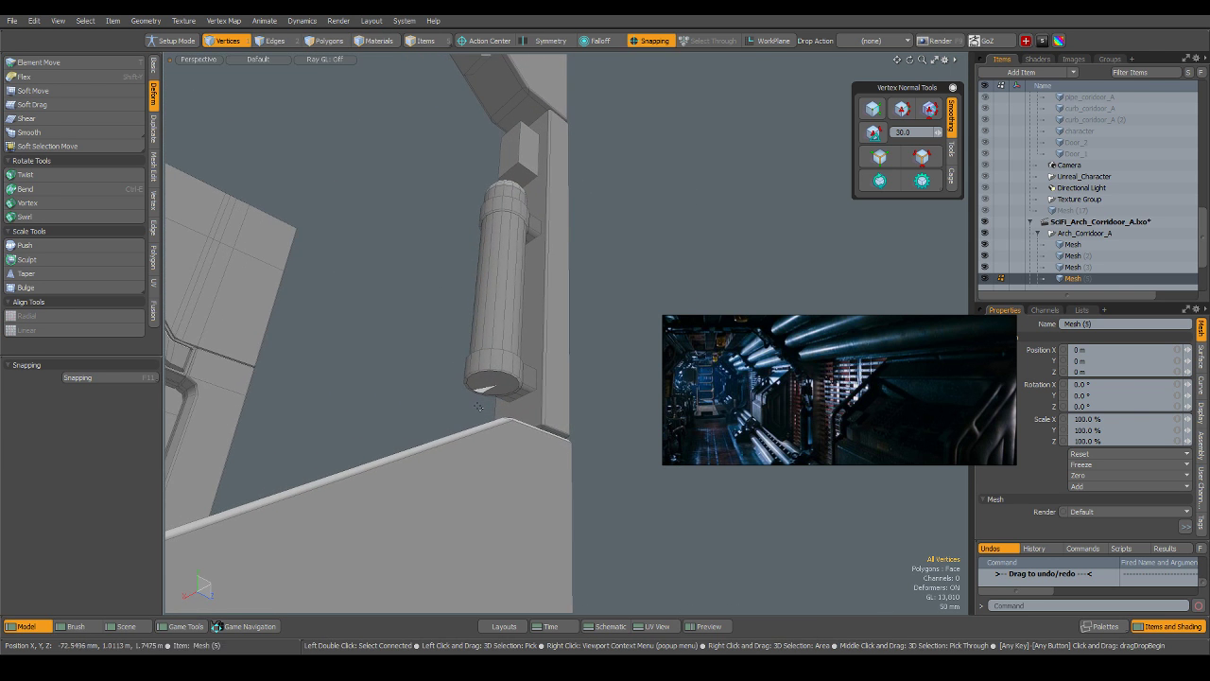
pyautogui.scroll(8, 486, 389)
pyautogui.scroll(-5, 493, 266)
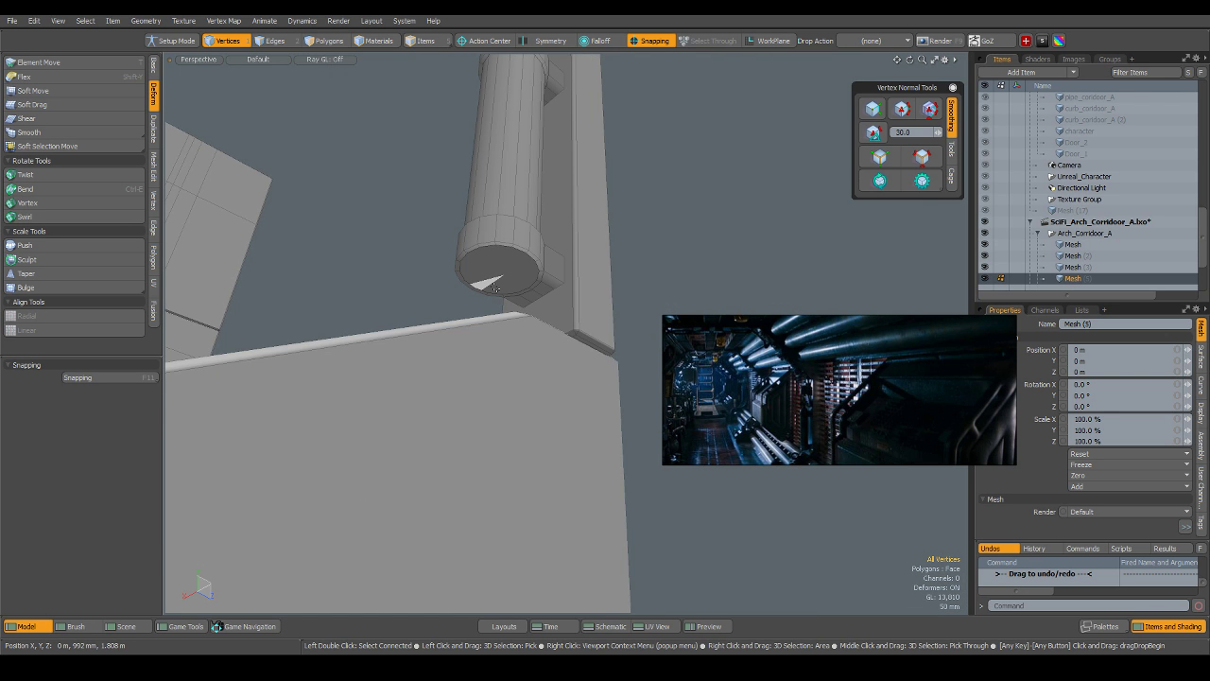
pyautogui.keyDown('alt'); pyautogui.moveTo(493, 232); pyautogui.dragTo(509, 378); pyautogui.keyUp('alt')
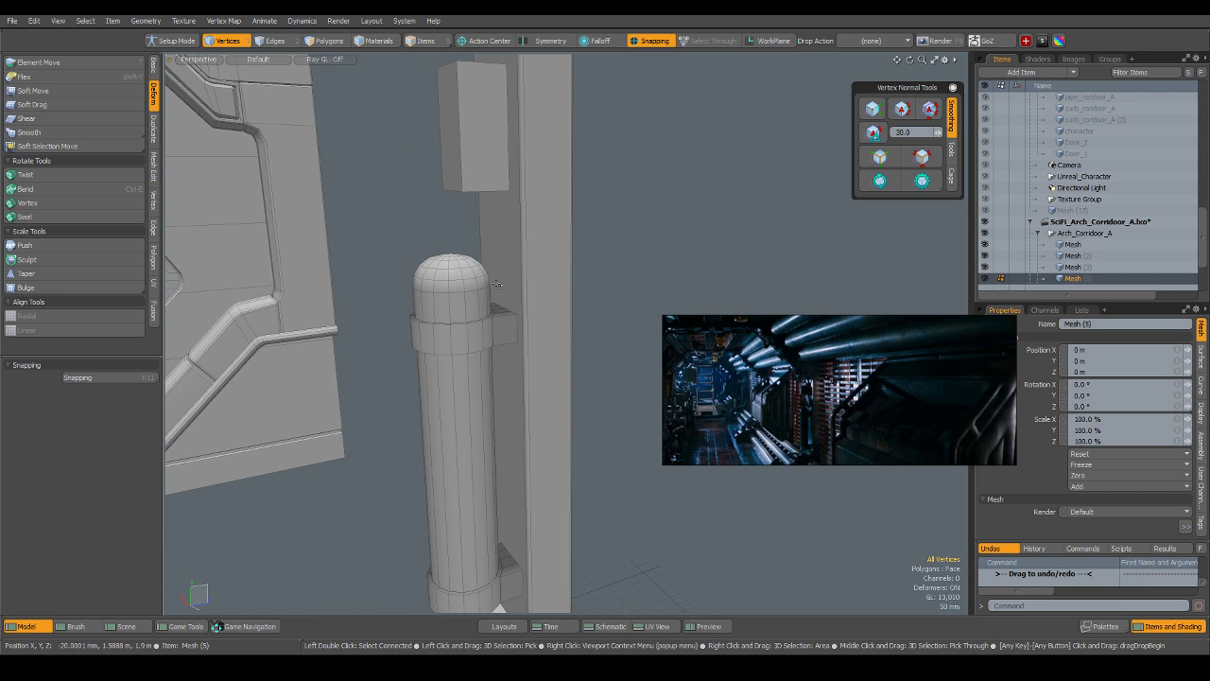
pyautogui.keyDown('alt'); pyautogui.moveTo(473, 263); pyautogui.dragTo(390, 282); pyautogui.keyUp('alt')
pyautogui.scroll(-8, 475, 292)
pyautogui.scroll(4, 482, 291)
pyautogui.scroll(-4, 475, 279)
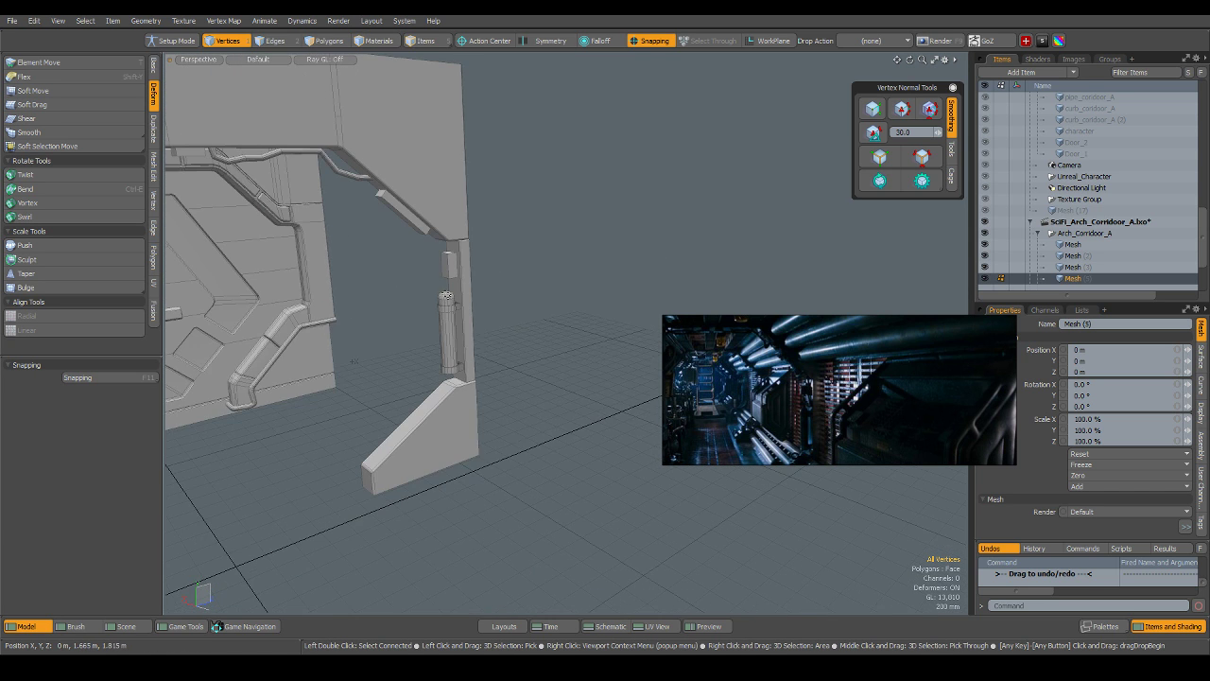
pyautogui.keyDown('alt'); pyautogui.moveTo(532, 325); pyautogui.dragTo(519, 328); pyautogui.keyUp('alt')
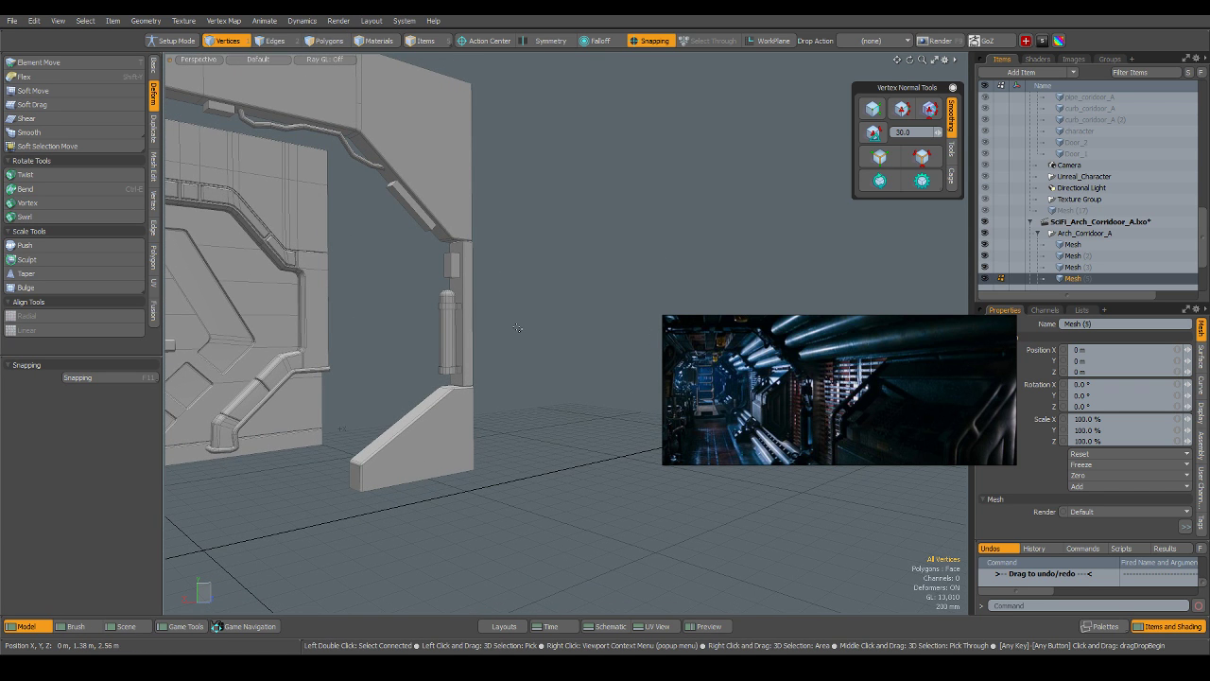
pyautogui.scroll(5, 457, 263)
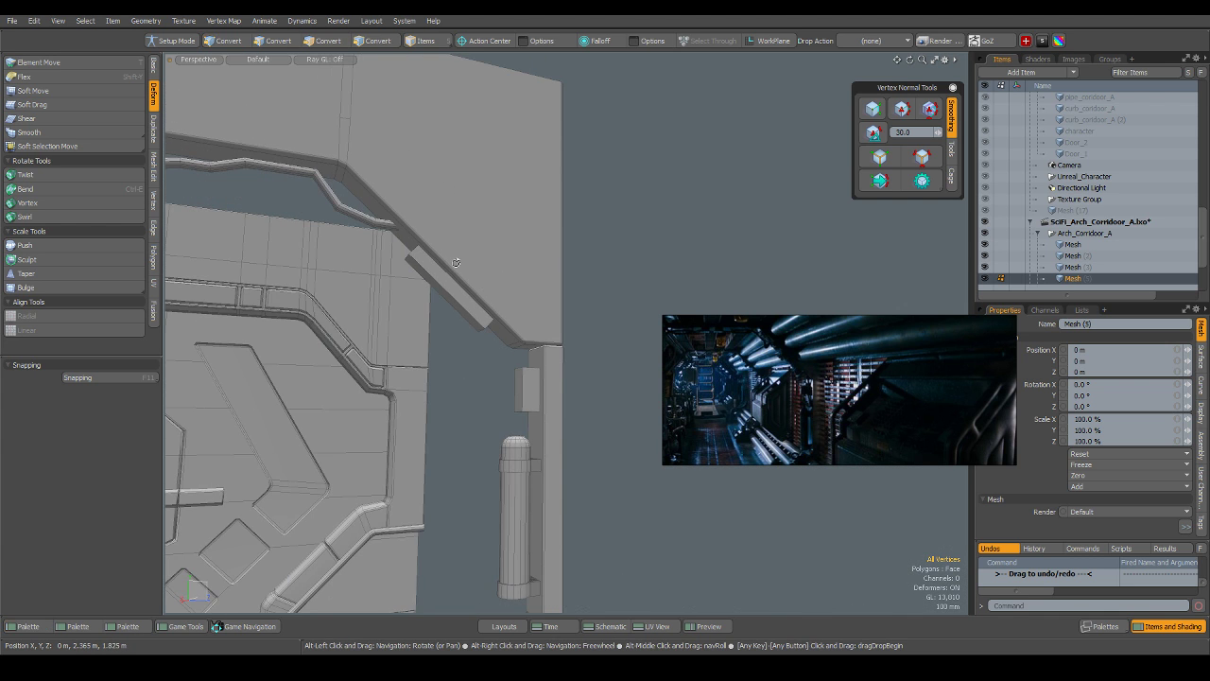
pyautogui.scroll(-3, 474, 254)
pyautogui.keyDown('alt'); pyautogui.moveTo(474, 257); pyautogui.dragTo(509, 335); pyautogui.keyUp('alt')
pyautogui.scroll(4, 688, 246)
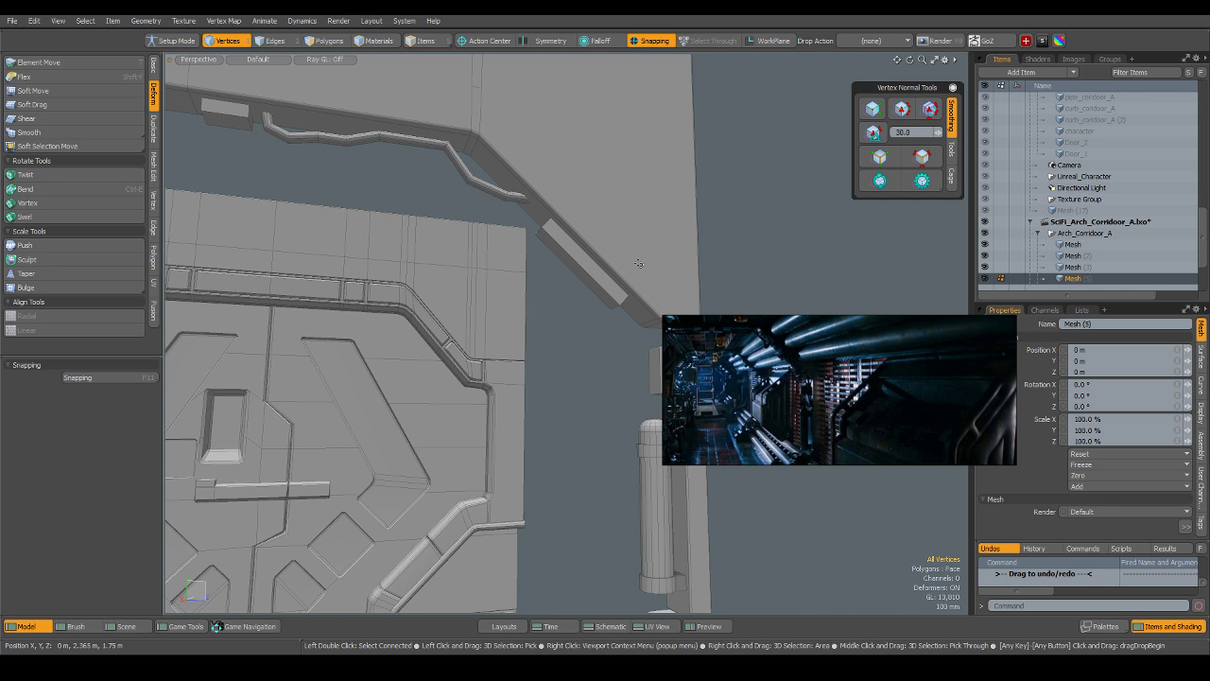
pyautogui.scroll(-3, 508, 236)
pyautogui.keyDown('alt'); pyautogui.moveTo(594, 234); pyautogui.dragTo(697, 380); pyautogui.keyUp('alt')
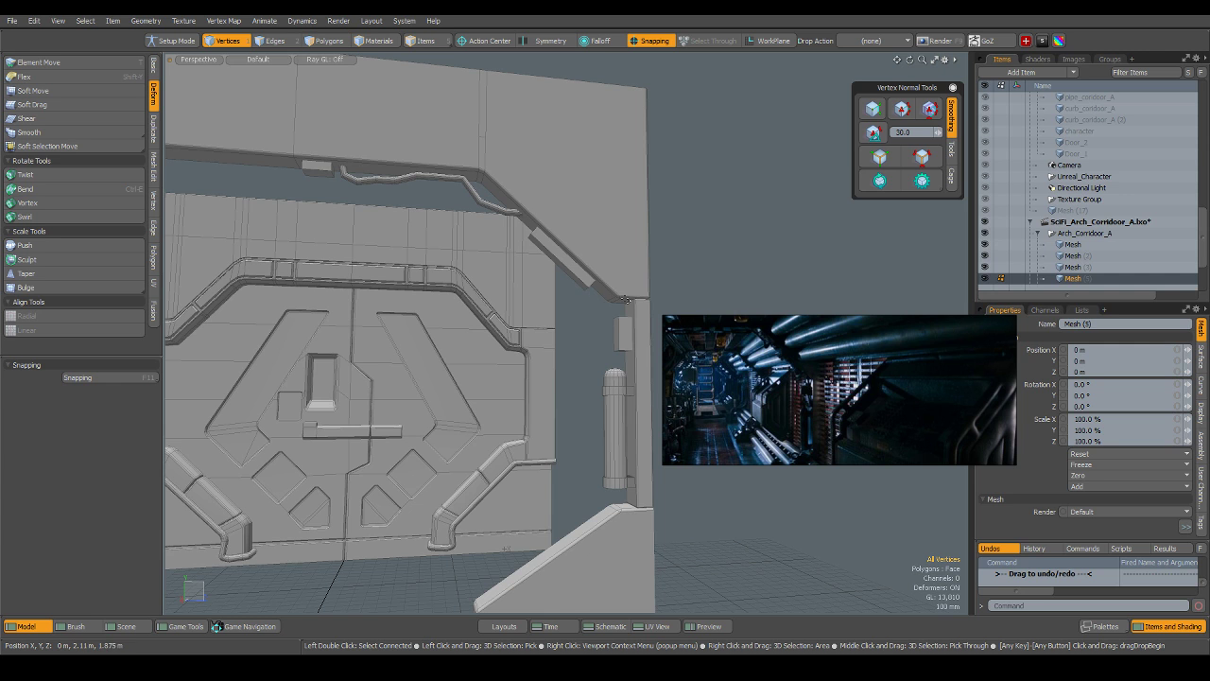
pyautogui.keyDown('alt'); pyautogui.moveTo(604, 343); pyautogui.dragTo(562, 335); pyautogui.keyUp('alt')
pyautogui.scroll(4, 601, 356)
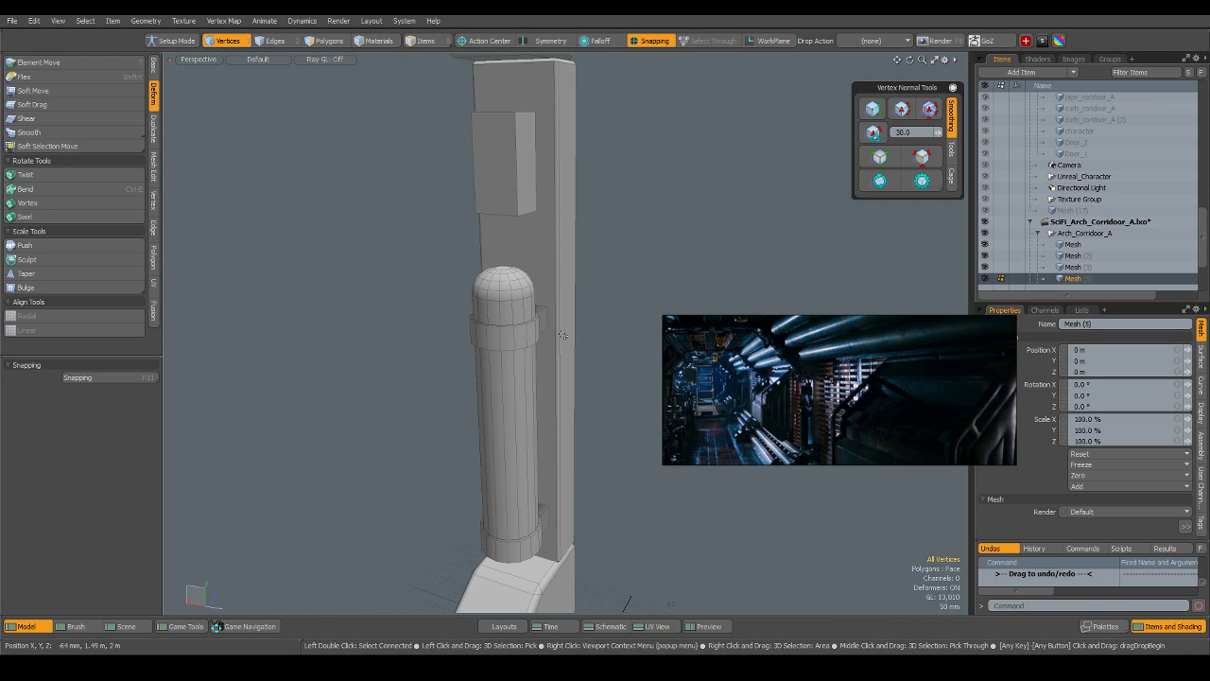
pyautogui.keyDown('alt'); pyautogui.moveTo(559, 235); pyautogui.dragTo(480, 274); pyautogui.keyUp('alt')
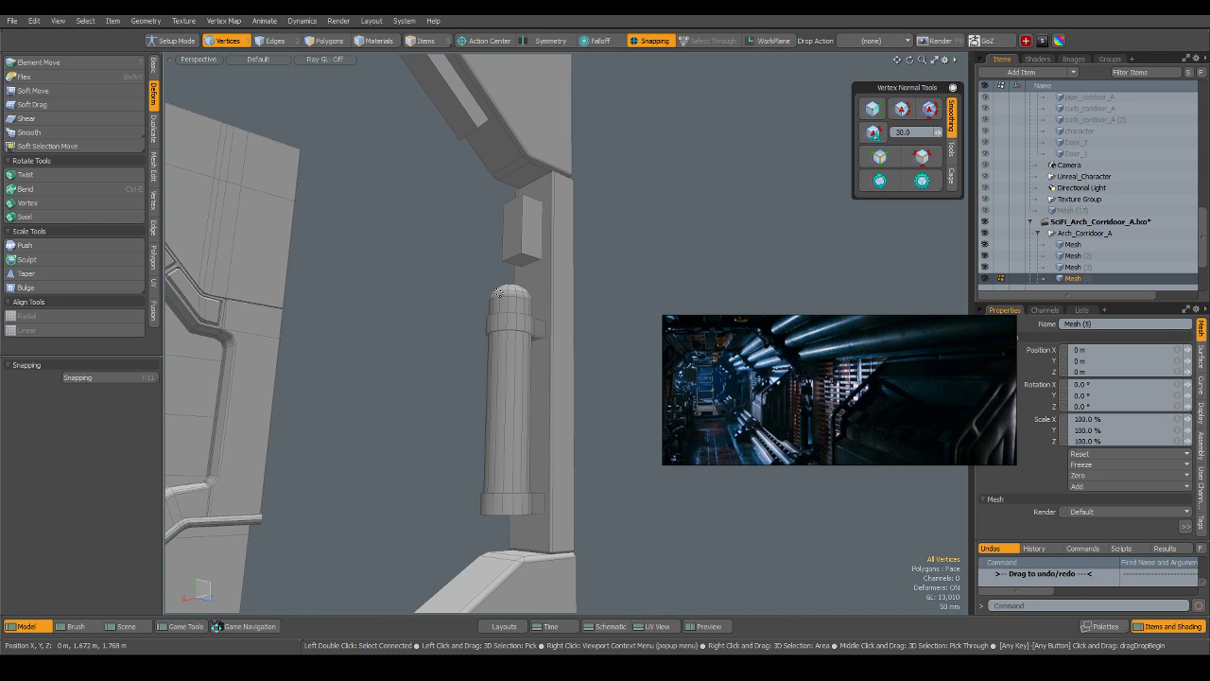
pyautogui.keyDown('alt'); pyautogui.moveTo(491, 285); pyautogui.dragTo(556, 287); pyautogui.keyUp('alt')
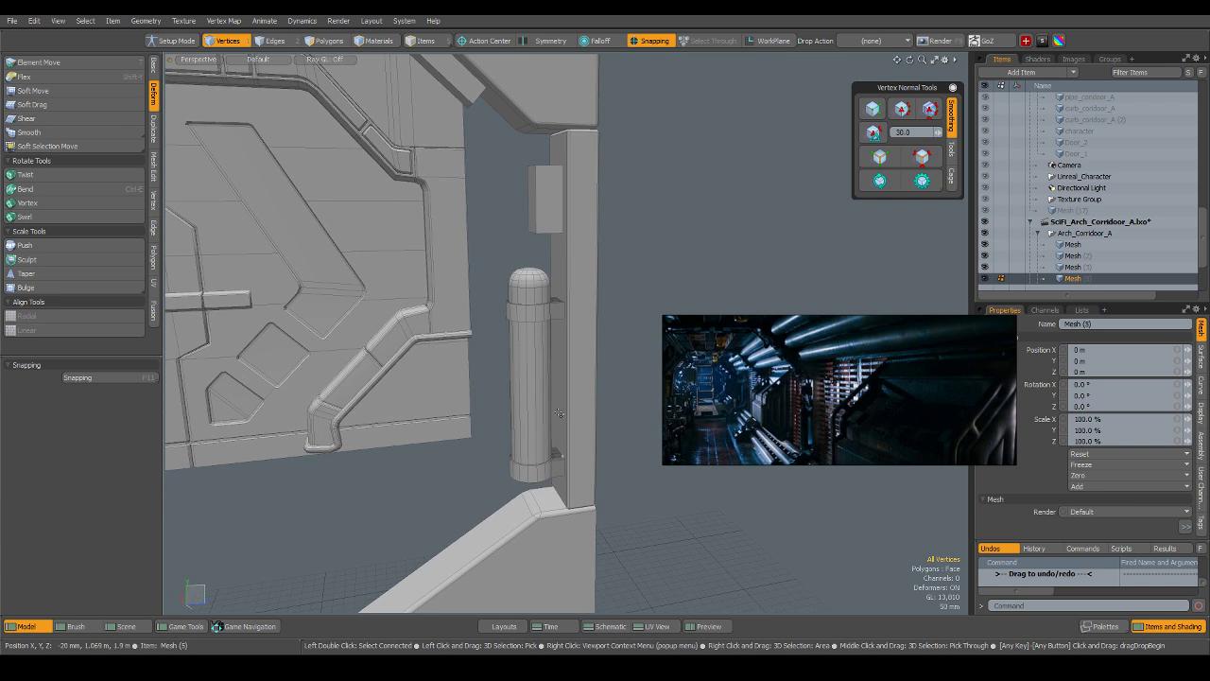
# Isolate the bands' mesh item and set its vertex normal smoothing using the 30.0 angle.
pyautogui.scroll(5, 556, 287)
pyautogui.press('5')
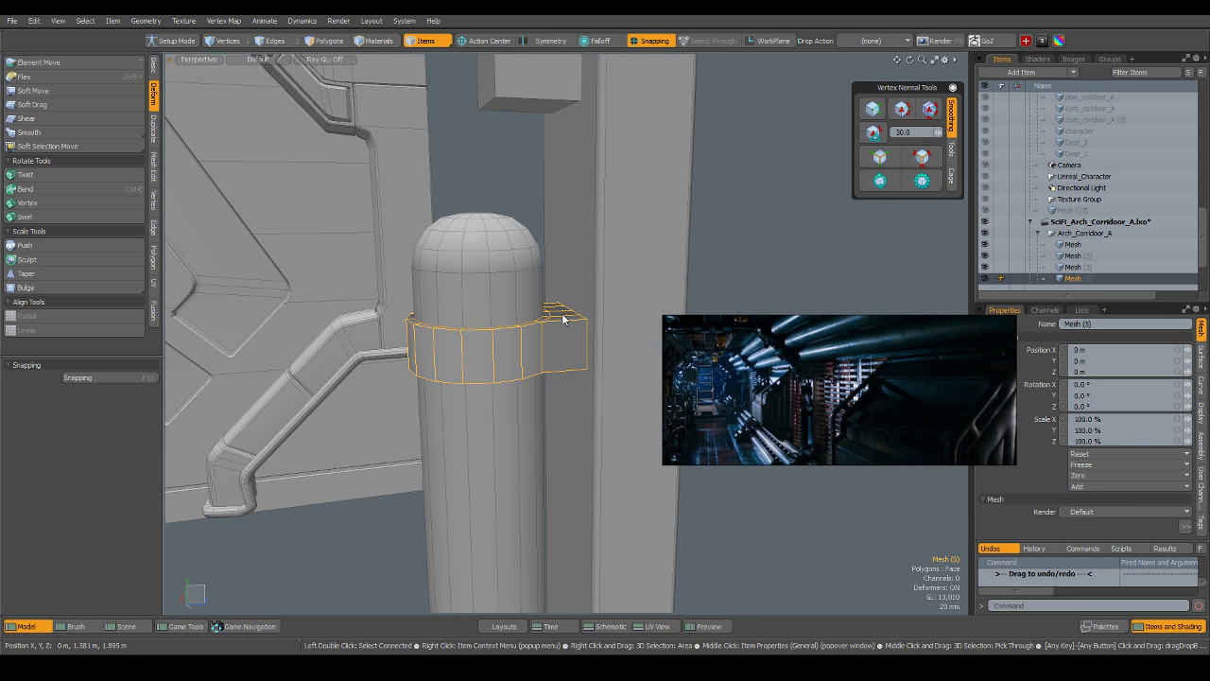
pyautogui.hotkey('shift', 'h')
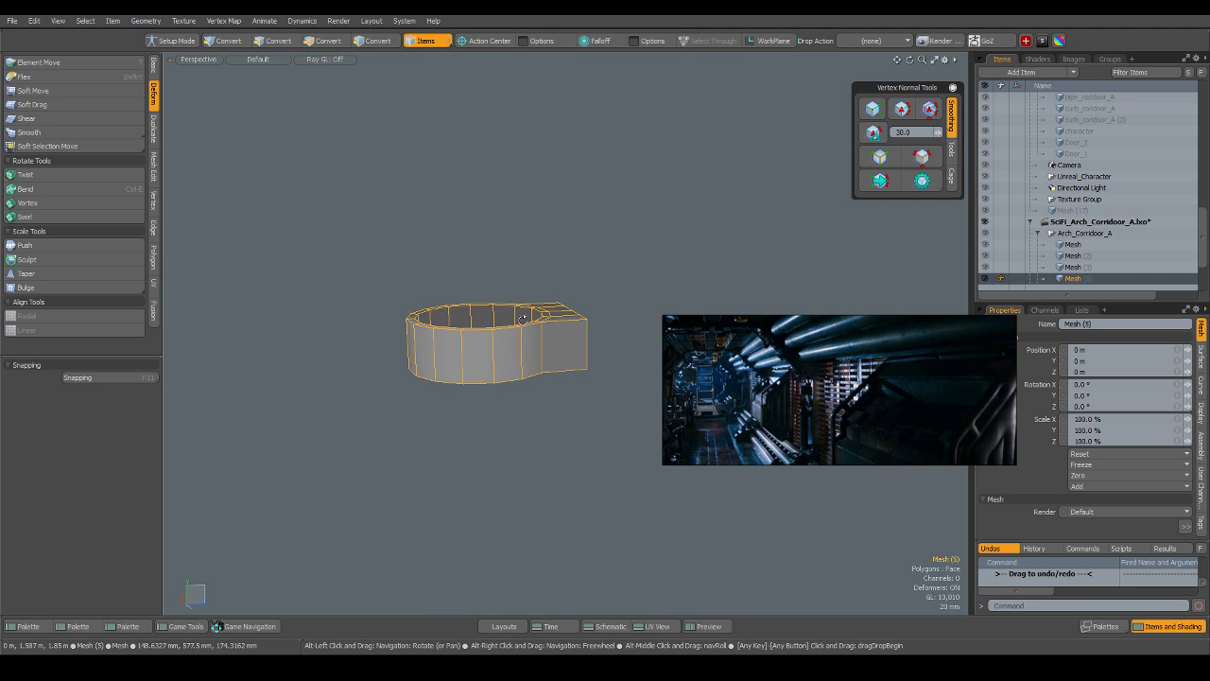
pyautogui.keyDown('alt'); pyautogui.moveTo(525, 316); pyautogui.dragTo(519, 351); pyautogui.keyUp('alt')
pyautogui.click(873, 132)
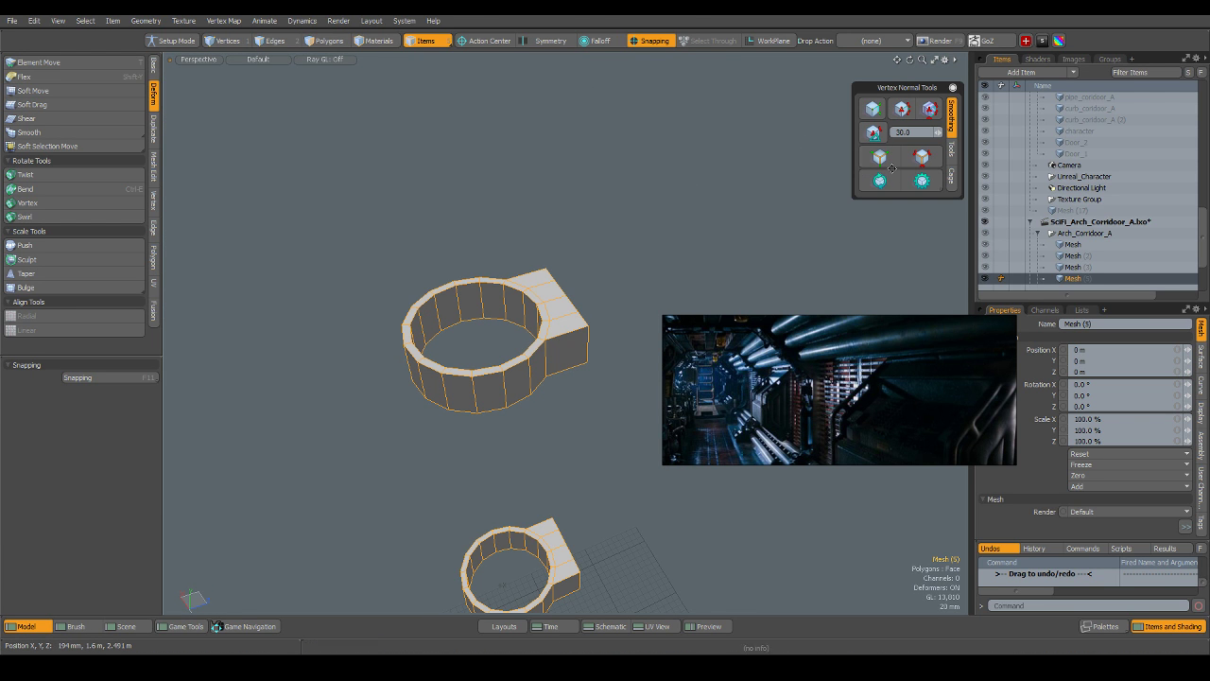
pyautogui.keyDown('alt'); pyautogui.moveTo(652, 351); pyautogui.dragTo(651, 314); pyautogui.keyUp('alt')
pyautogui.click(651, 310)
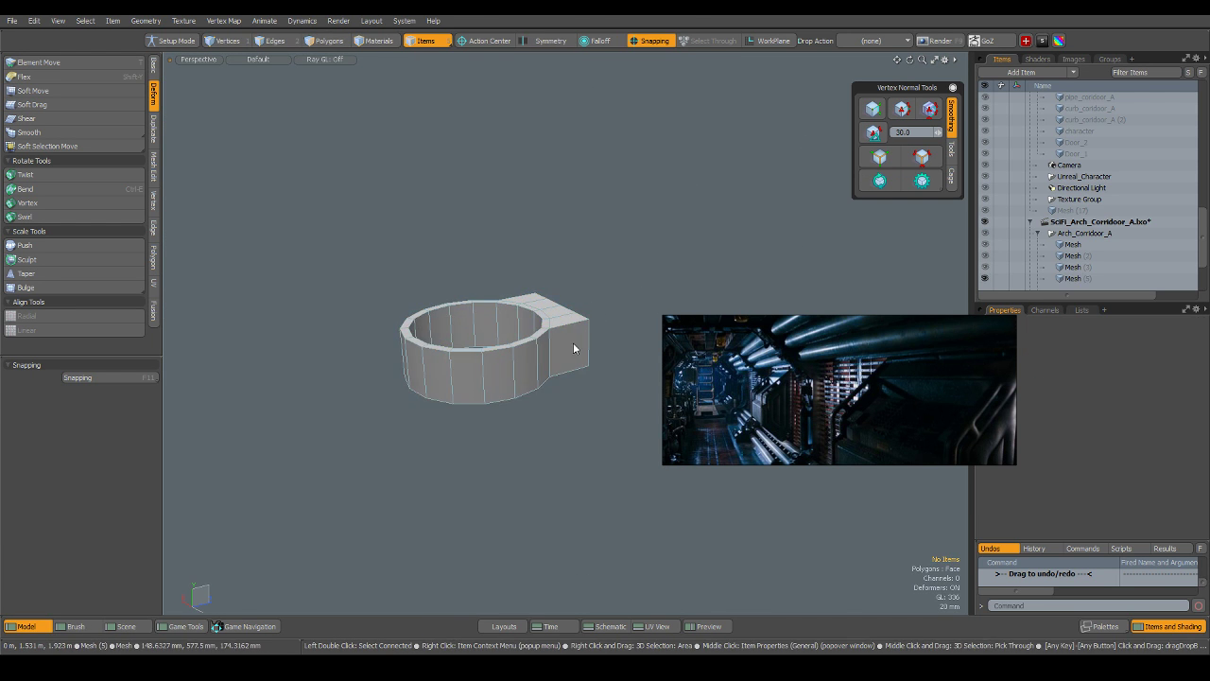
# Select the hard edges of both bands and their brackets.
pyautogui.scroll(3, 586, 343)
pyautogui.click(915, 165)
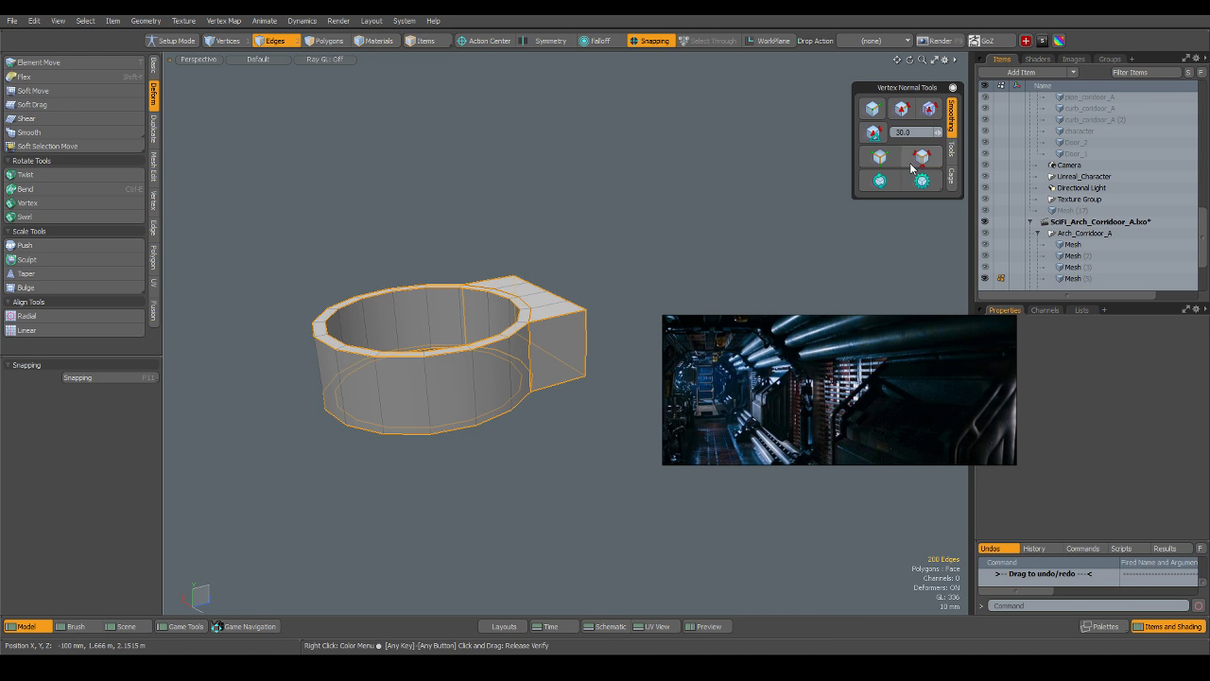
pyautogui.keyDown('alt'); pyautogui.moveTo(502, 277); pyautogui.dragTo(477, 291); pyautogui.keyUp('alt')
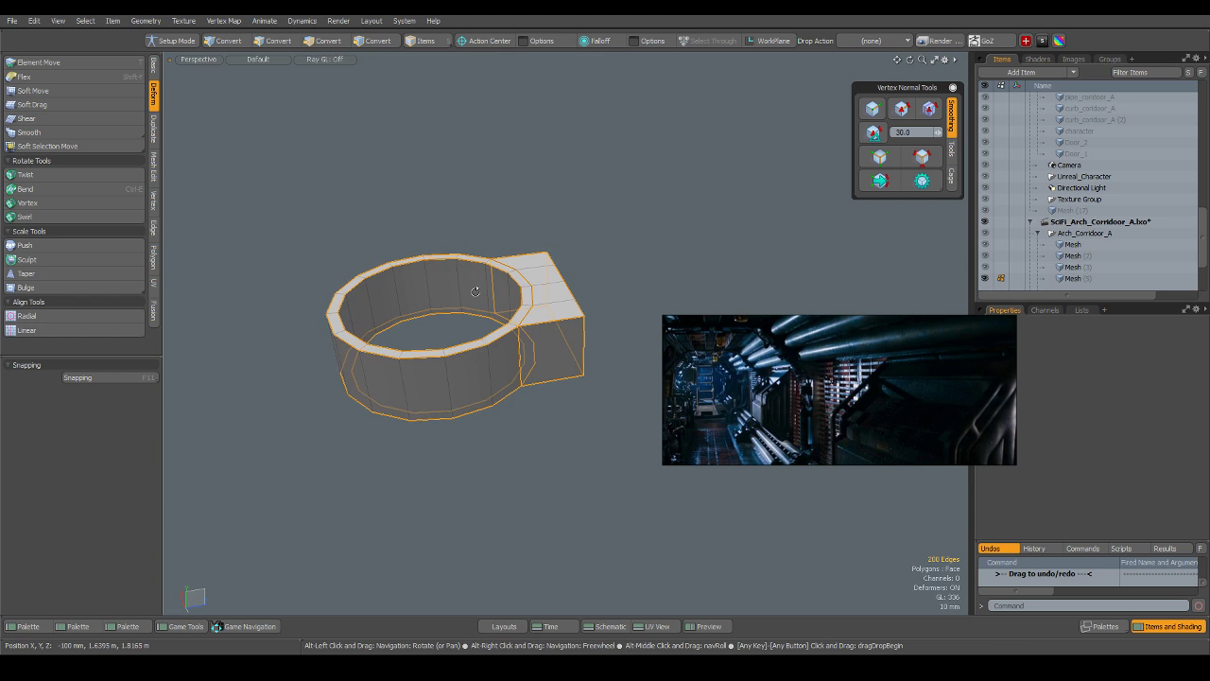
# Try an edge bevel of about 1.1 mm on the selected hard edges of the bands and brackets.
pyautogui.press('b')
pyautogui.moveTo(594, 242); pyautogui.dragTo(593, 237)
pyautogui.scroll(5, 561, 292)
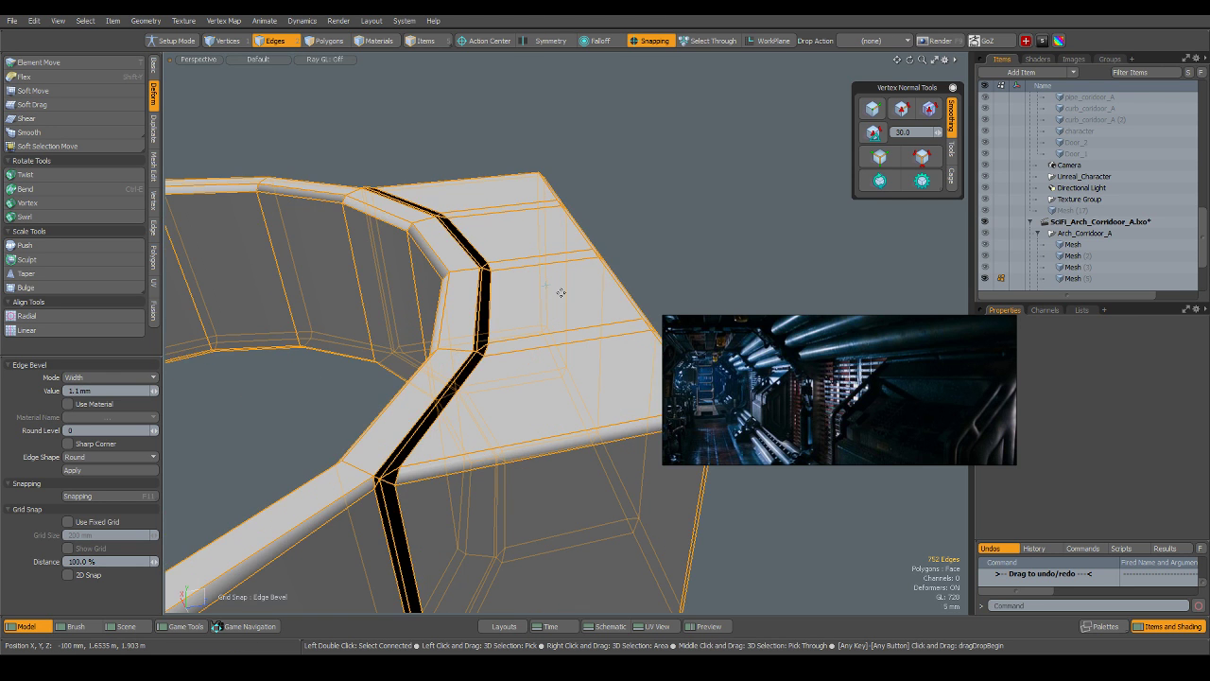
pyautogui.scroll(-5, 561, 286)
pyautogui.hotkey('ctrl', 'z')
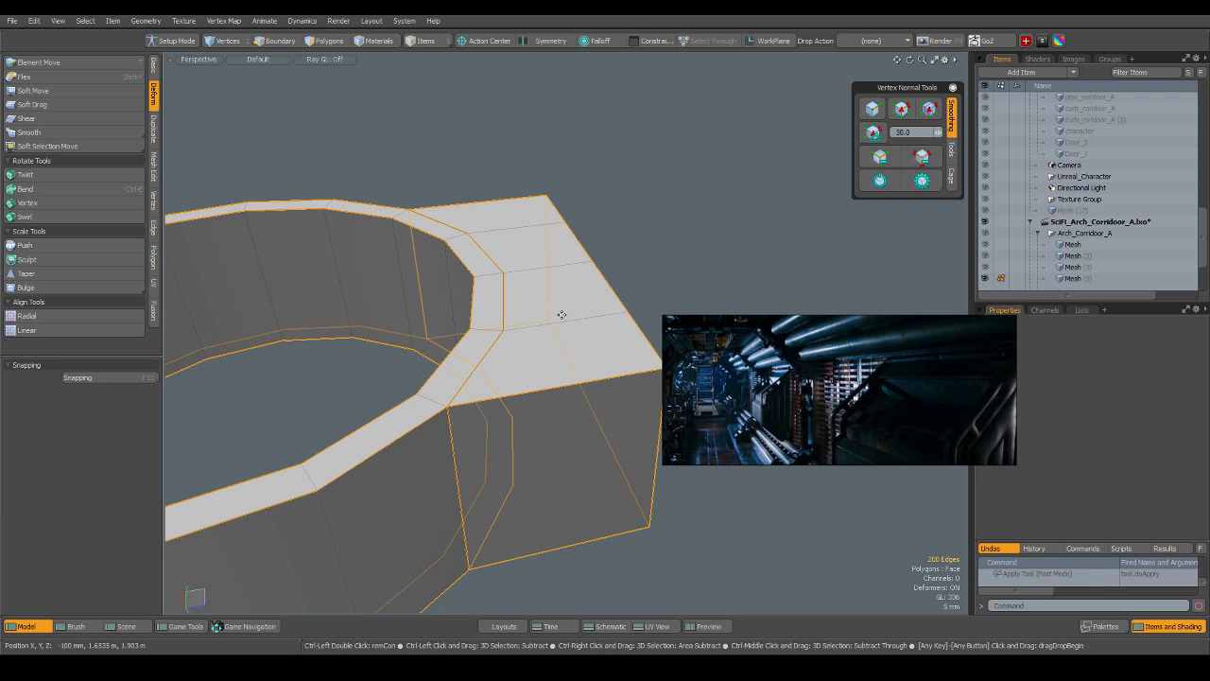
# Deselect the curved seam edges between the band and its bracket on the upper and lower faces.
pyautogui.keyDown('ctrl'); pyautogui.click(478, 368); pyautogui.keyUp('ctrl')
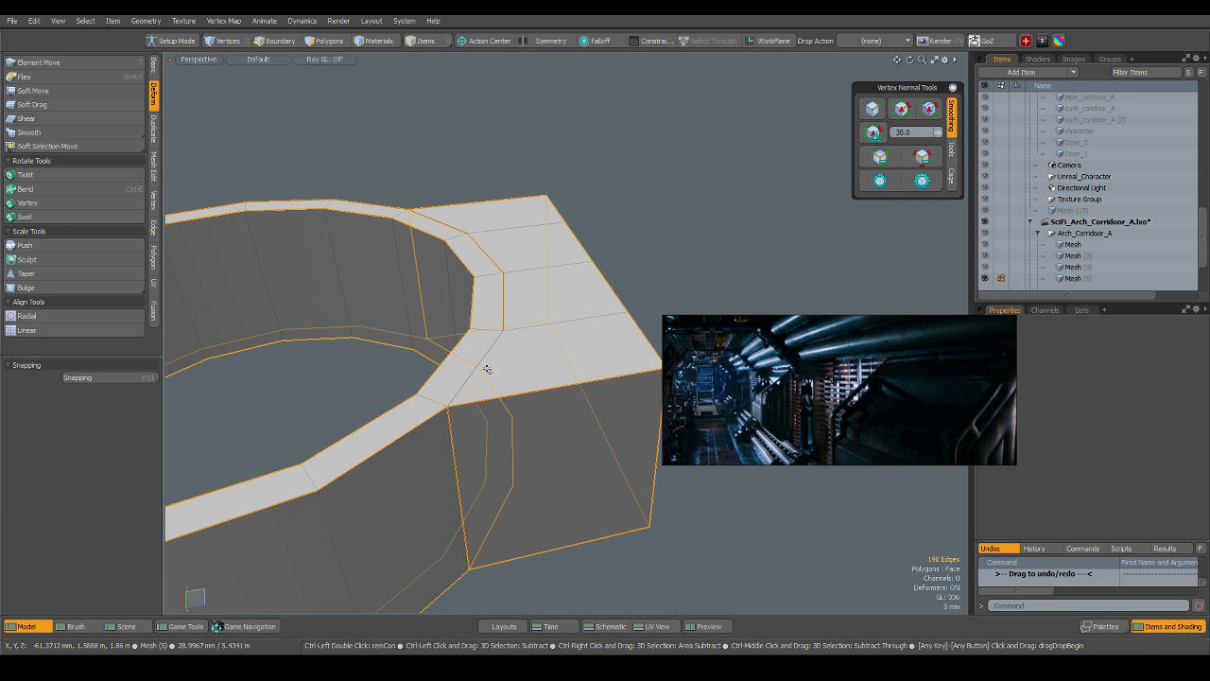
pyautogui.keyDown('ctrl'); pyautogui.click(443, 225); pyautogui.keyUp('ctrl')
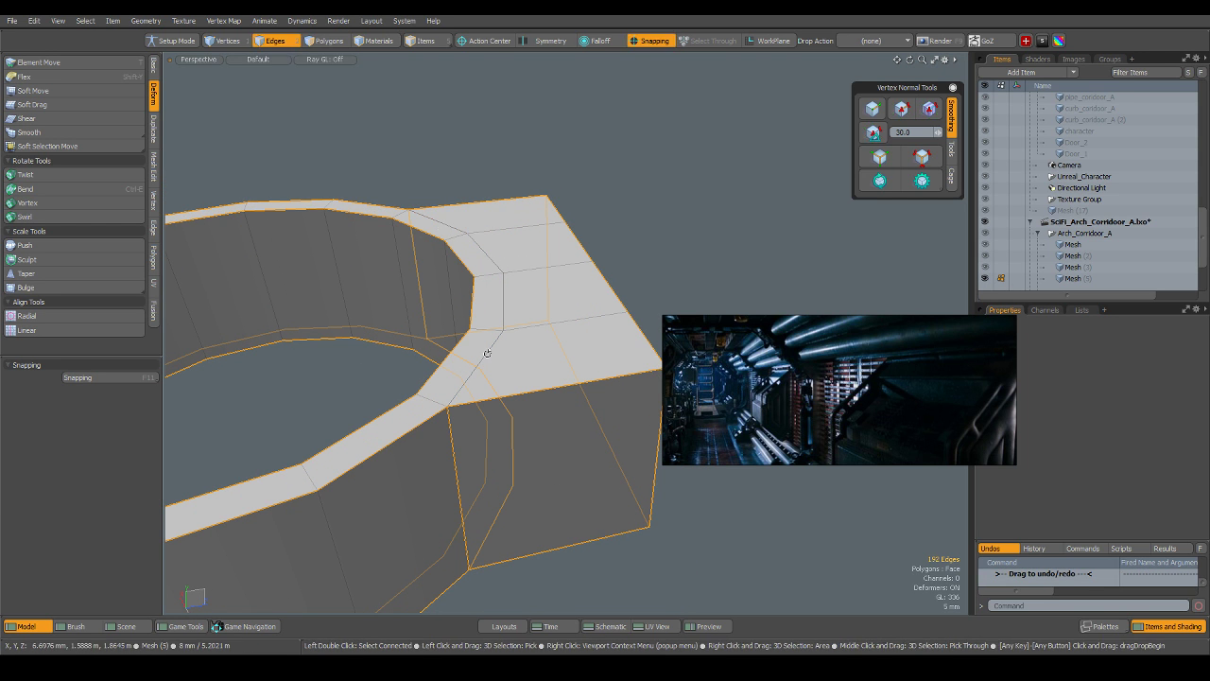
pyautogui.keyDown('alt'); pyautogui.moveTo(486, 351); pyautogui.dragTo(503, 133); pyautogui.keyUp('alt')
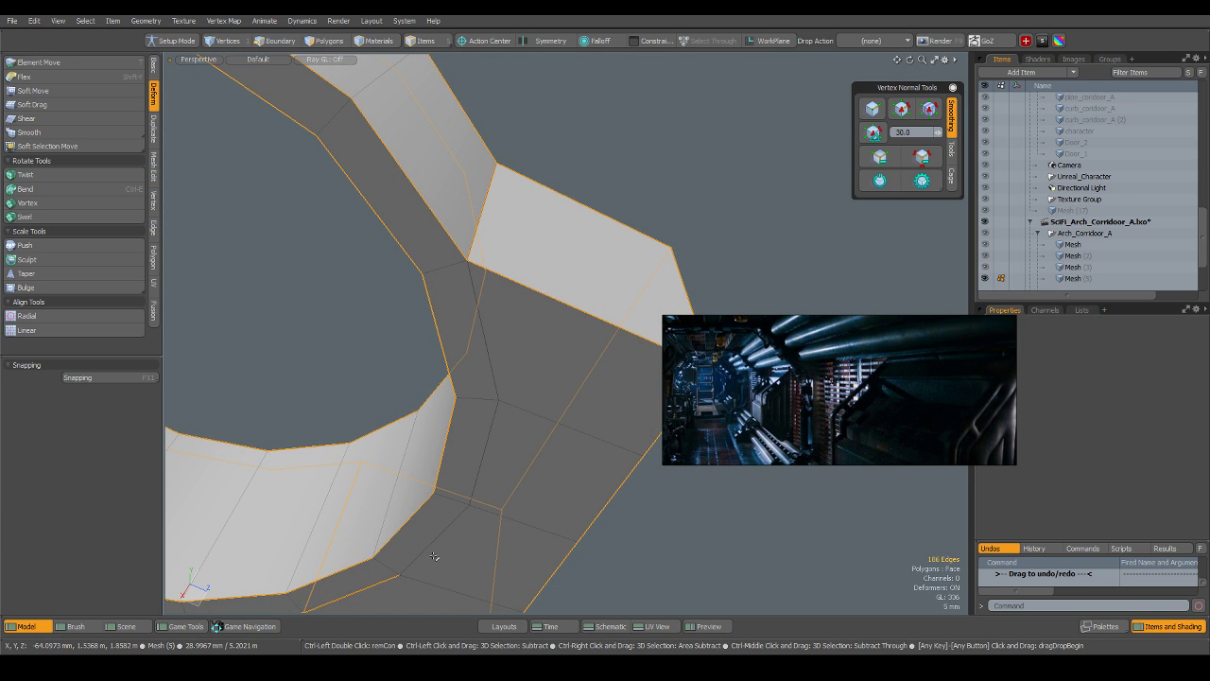
pyautogui.keyDown('alt'); pyautogui.moveTo(379, 550); pyautogui.dragTo(456, 489); pyautogui.keyUp('alt')
pyautogui.scroll(-3, 433, 452)
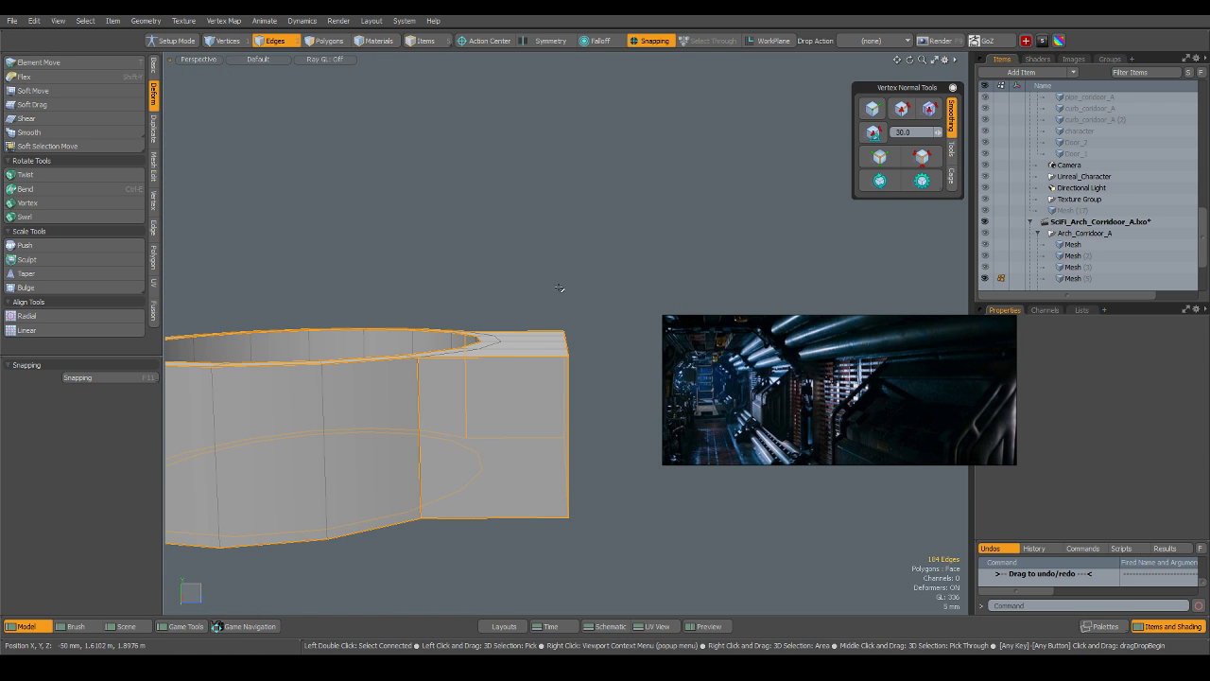
# Try a small edge bevel on the bands and brackets with the curved seam edges excluded, then undo it.
pyautogui.press('b')
pyautogui.moveTo(539, 259); pyautogui.dragTo(544, 259)
pyautogui.scroll(4, 351, 359)
pyautogui.keyDown('alt'); pyautogui.moveTo(352, 359); pyautogui.dragTo(473, 362); pyautogui.keyUp('alt')
pyautogui.press('space')
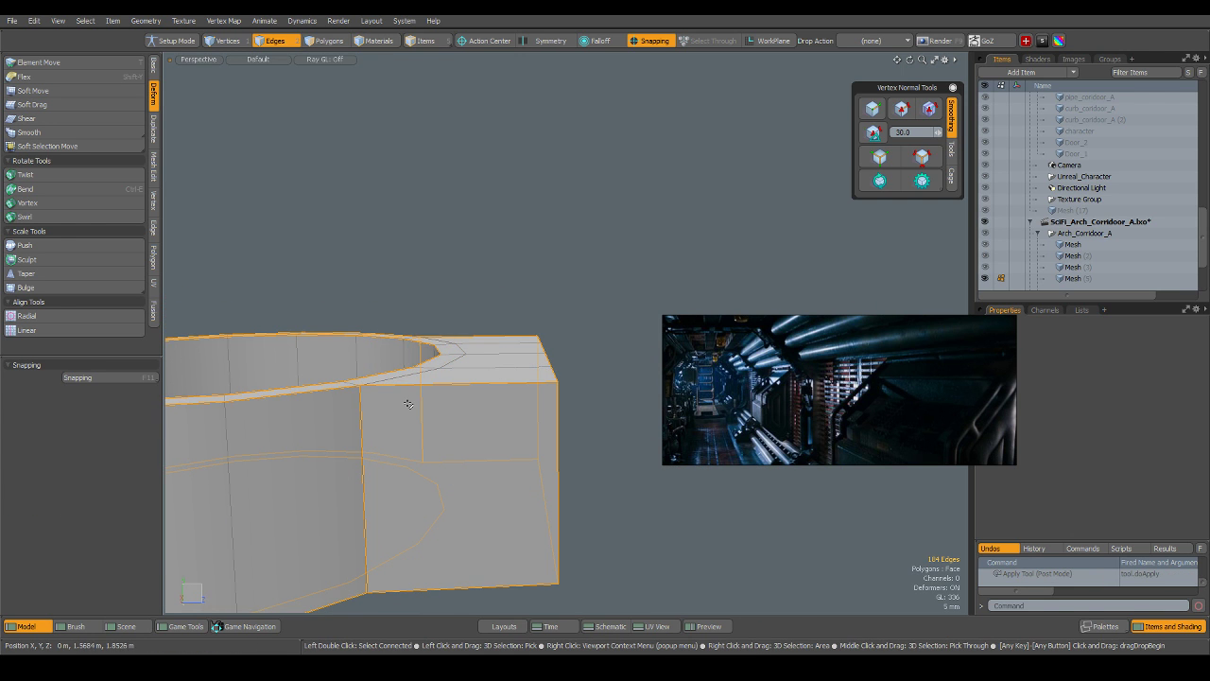
pyautogui.scroll(4, 388, 425)
pyautogui.keyDown('alt'); pyautogui.moveTo(384, 432); pyautogui.dragTo(453, 396); pyautogui.keyUp('alt')
pyautogui.scroll(-4, 476, 299)
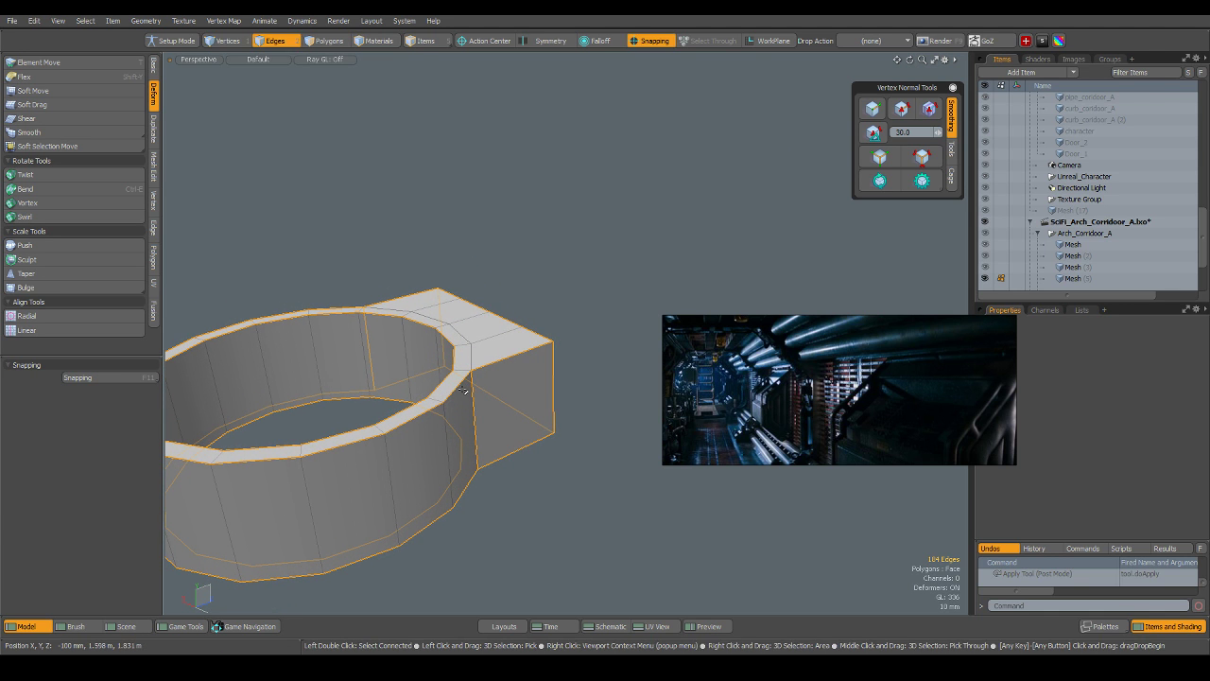
# Restore the full hard-edge selection, including the seams, and try a width-mode edge bevel on the bands and brackets.
pyautogui.press('5')
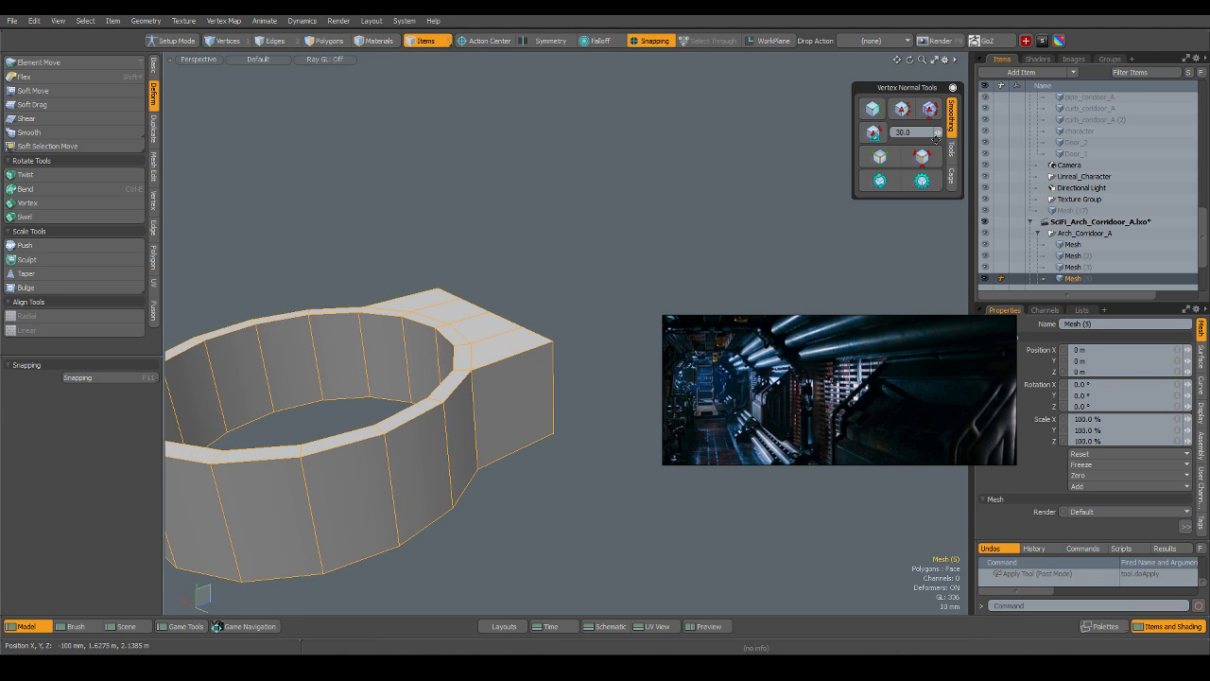
pyautogui.press('2')
pyautogui.keyDown('alt'); pyautogui.moveTo(503, 363); pyautogui.dragTo(503, 388); pyautogui.keyUp('alt')
pyautogui.scroll(1, 503, 388)
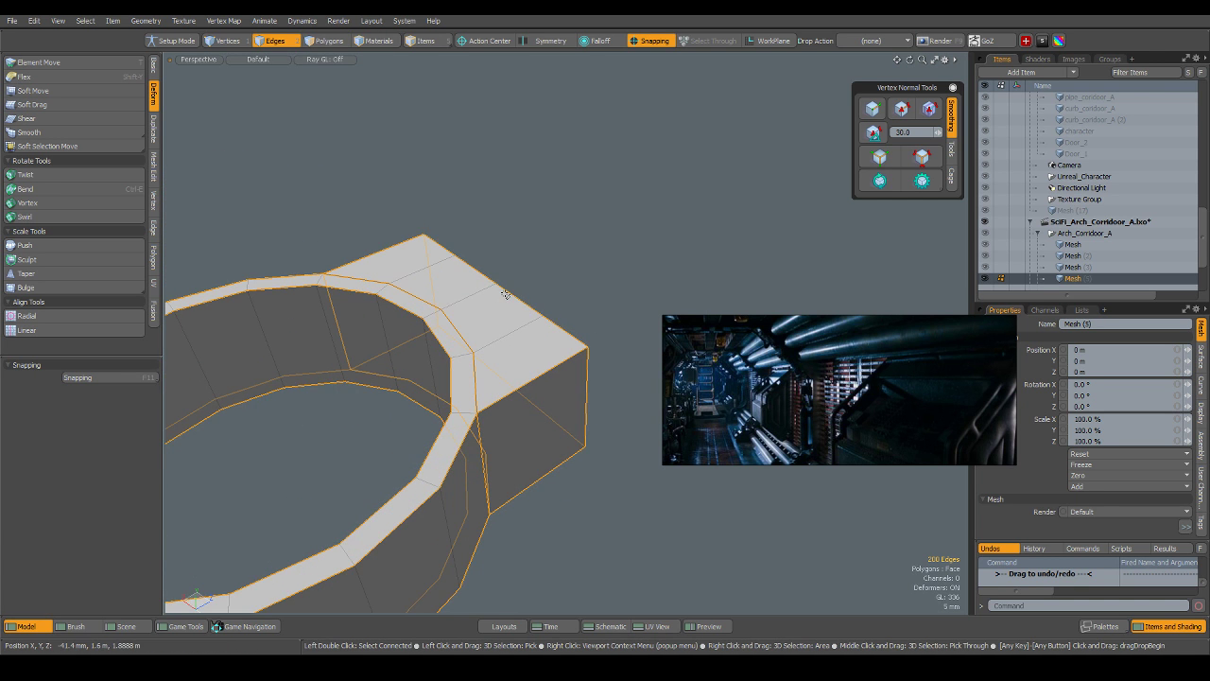
pyautogui.press('b')
pyautogui.moveTo(501, 295); pyautogui.dragTo(492, 294)
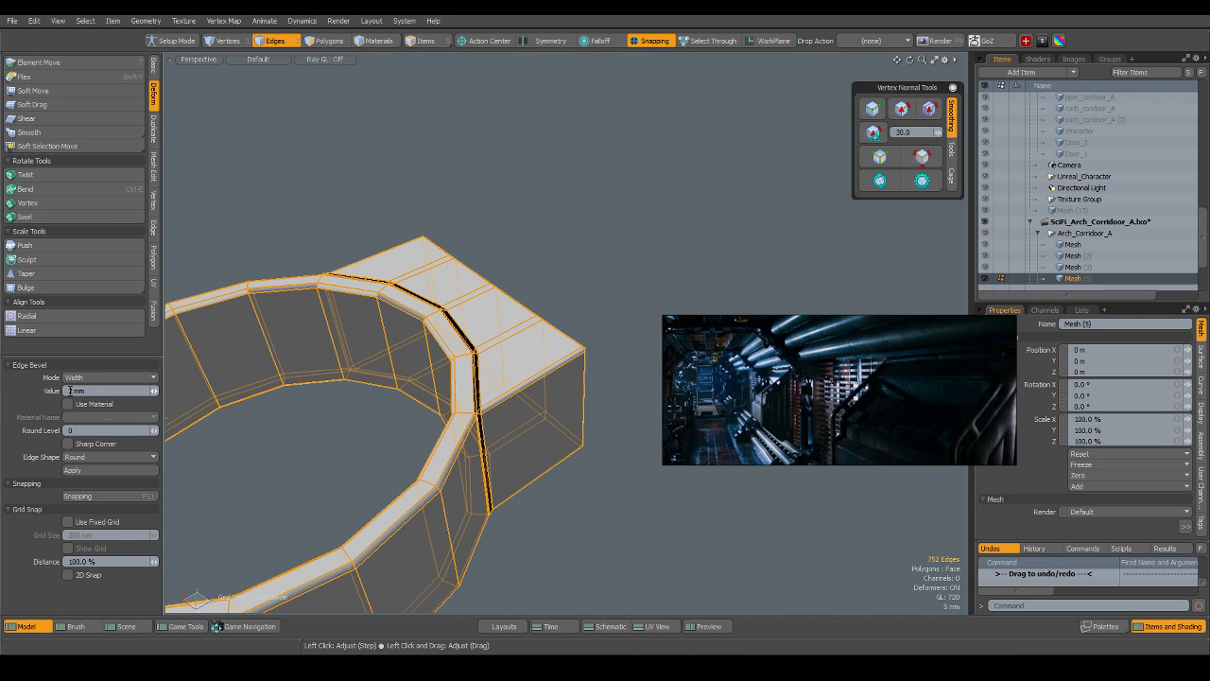
pyautogui.press('Return')
pyautogui.keyDown('alt'); pyautogui.moveTo(383, 400); pyautogui.dragTo(397, 379); pyautogui.keyUp('alt')
pyautogui.press('space')
# Clear the edge selection and harden the beveled mesh's vertex normals using the 30.0 angle.
pyautogui.click(561, 530)
pyautogui.click(874, 134)
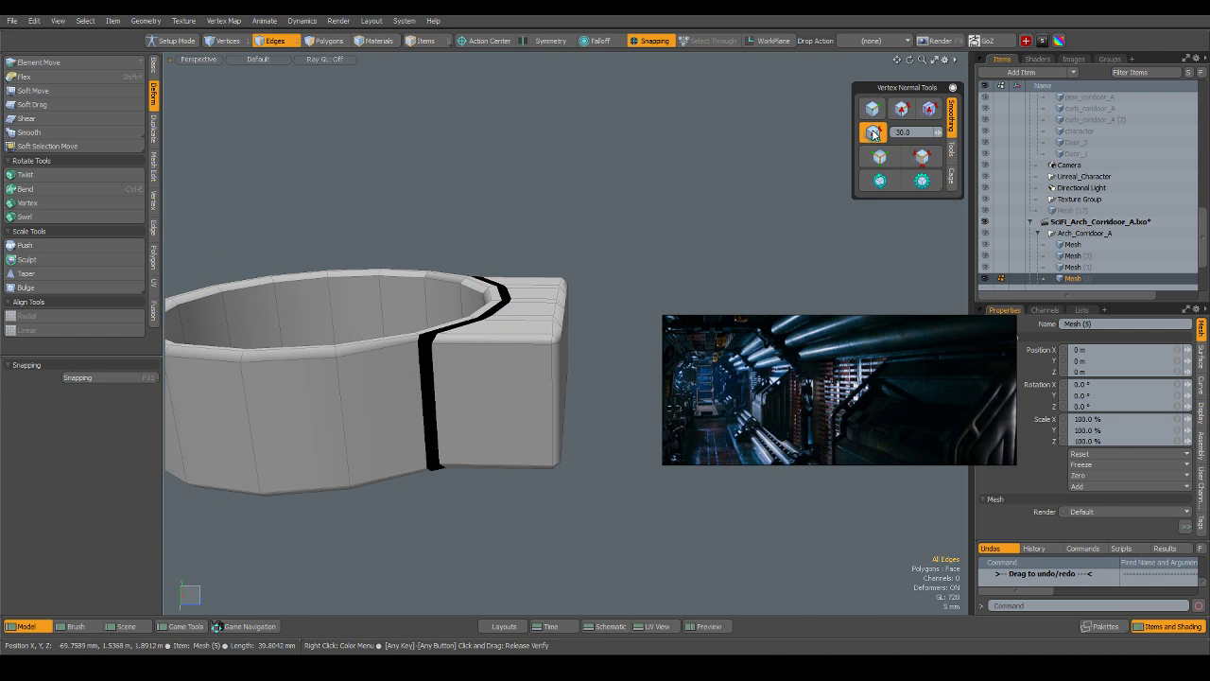
pyautogui.keyDown('alt'); pyautogui.moveTo(526, 289); pyautogui.dragTo(503, 343); pyautogui.keyUp('alt')
pyautogui.scroll(3, 444, 393)
pyautogui.keyDown('alt'); pyautogui.moveTo(429, 382); pyautogui.dragTo(461, 348); pyautogui.keyUp('alt')
# Select the beveled edge loop running along the seam and across the top of the bracket.
pyautogui.click(453, 341)
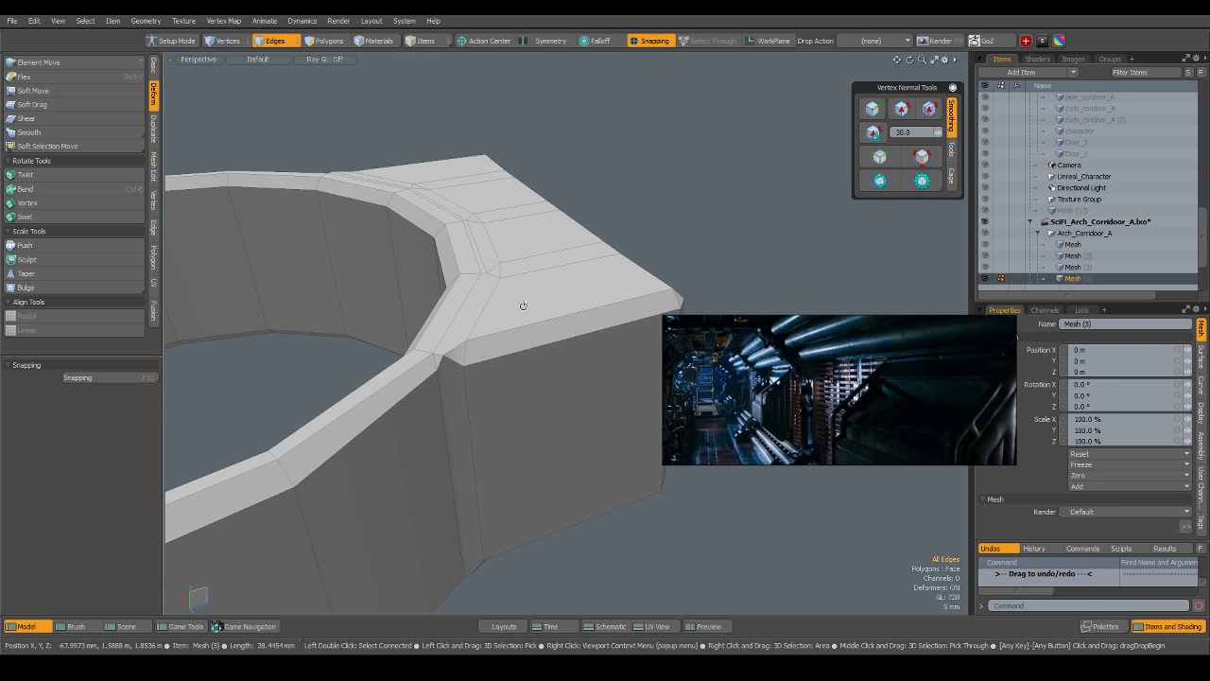
pyautogui.keyDown('alt'); pyautogui.moveTo(521, 306); pyautogui.dragTo(514, 252); pyautogui.keyUp('alt')
pyautogui.doubleClick(524, 220)
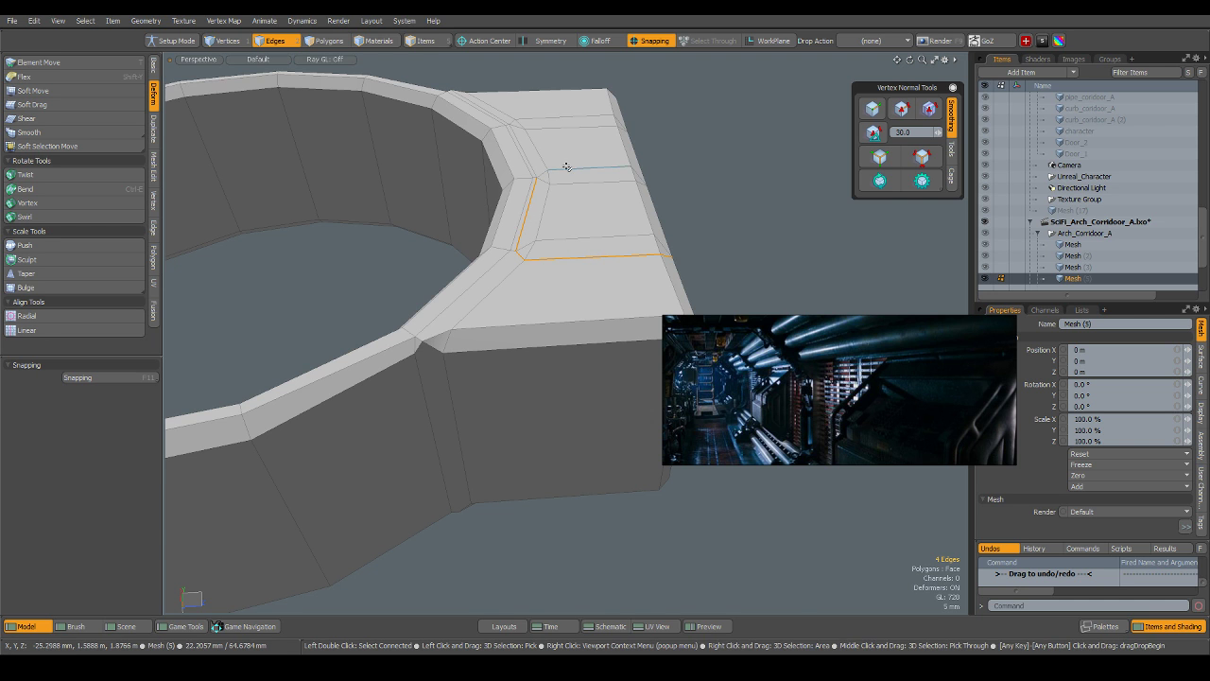
pyautogui.keyDown('alt'); pyautogui.moveTo(567, 165); pyautogui.dragTo(499, 213); pyautogui.keyUp('alt')
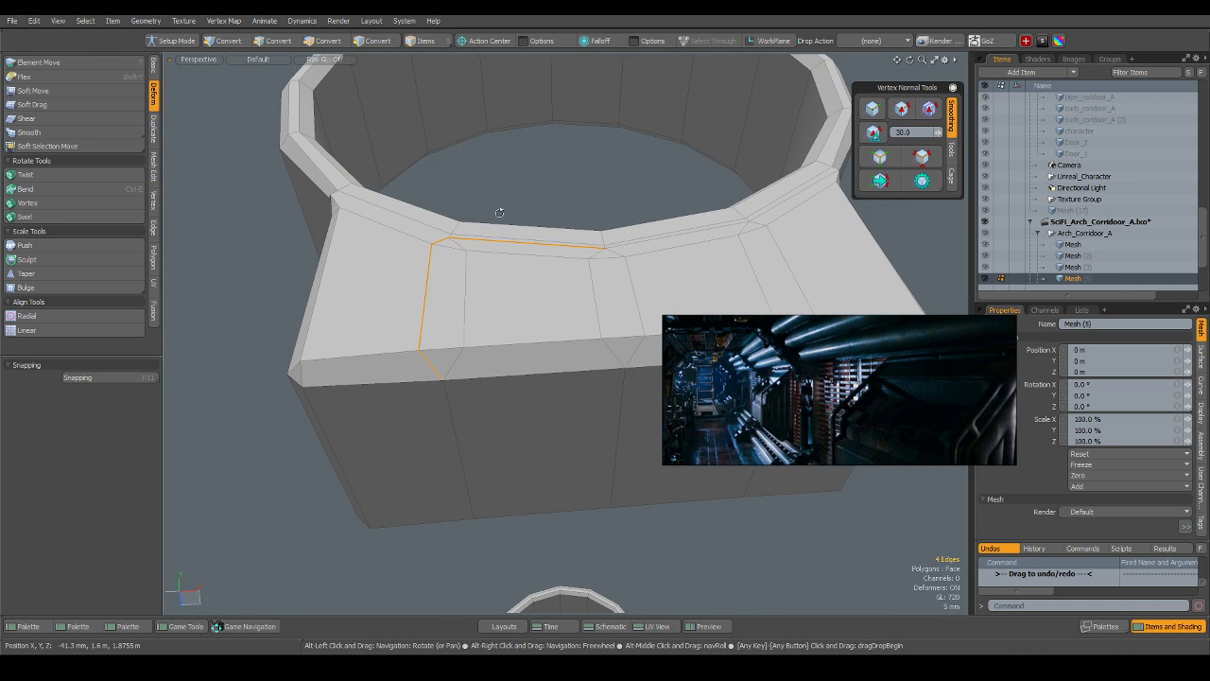
pyautogui.scroll(-3, 496, 225)
# Undo the edge selections, the vertex normal hardening and the bevel on the bands and brackets.
pyautogui.hotkey('ctrl', 'z')
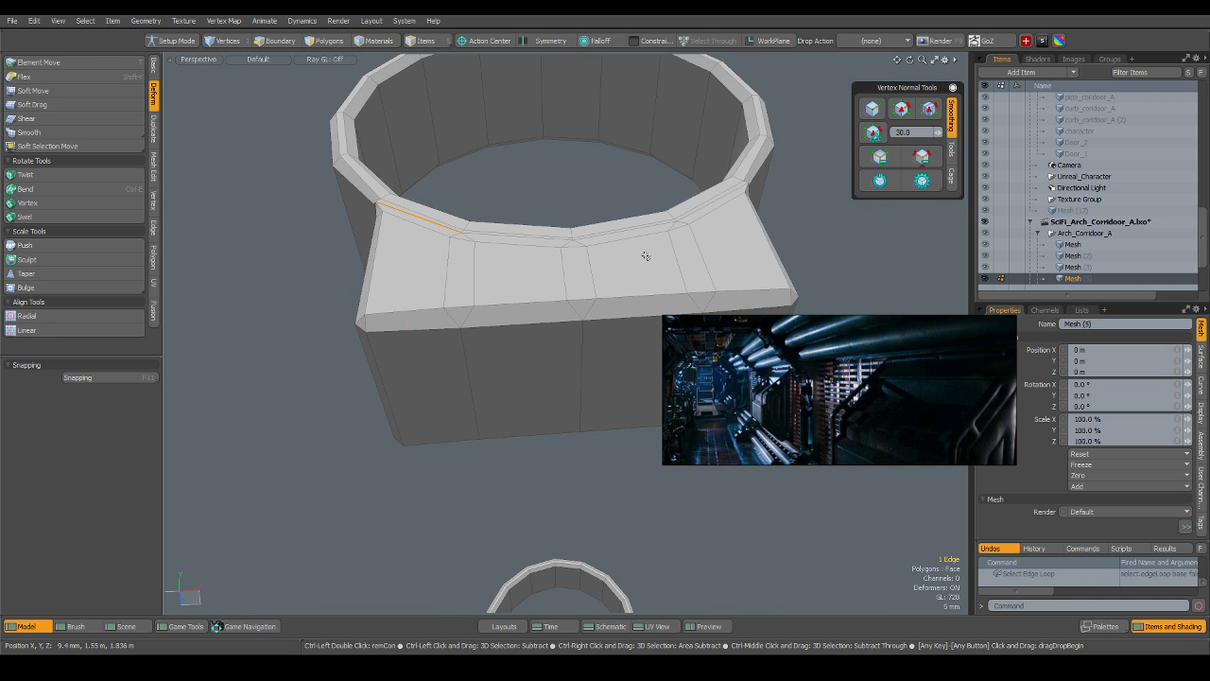
pyautogui.hotkey('ctrl', 'z')
pyautogui.hotkey('ctrl', 'z')
pyautogui.doubleClick(646, 255)
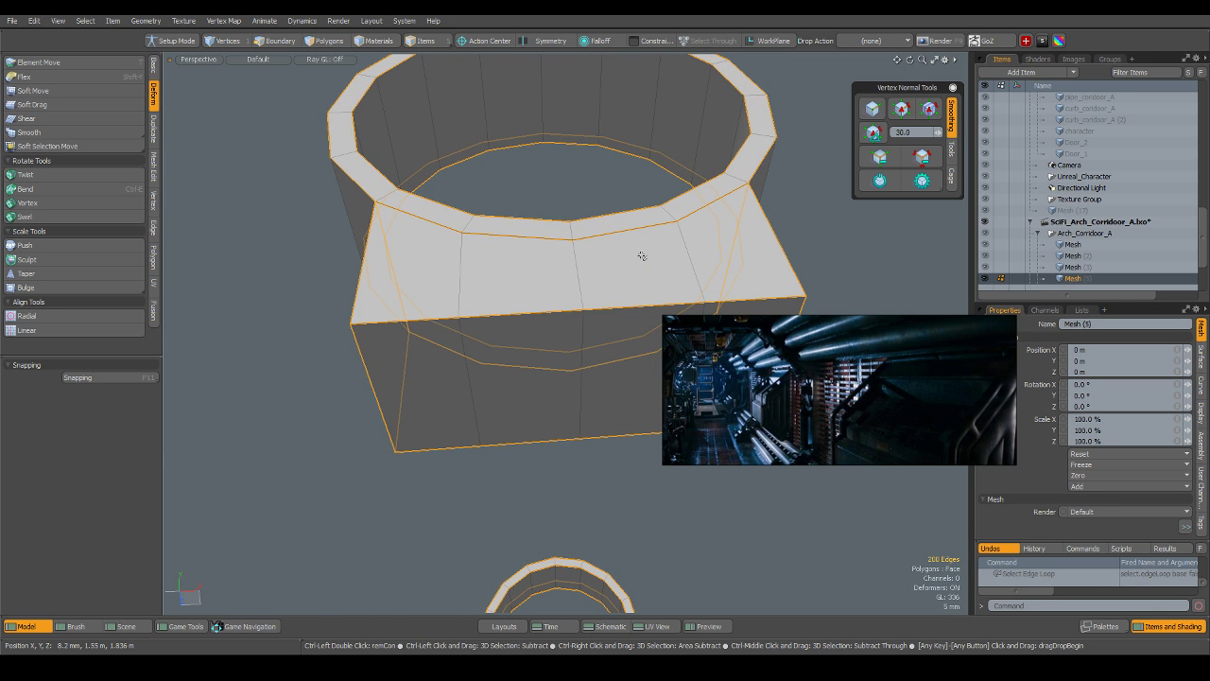
# Remove the curved seam edges between the large band and its bracket from the hard-edge selection.
pyautogui.keyDown('alt'); pyautogui.moveTo(454, 278); pyautogui.dragTo(398, 286); pyautogui.keyUp('alt')
pyautogui.scroll(4, 521, 249)
pyautogui.scroll(-4, 482, 252)
pyautogui.scroll(-2, 393, 239)
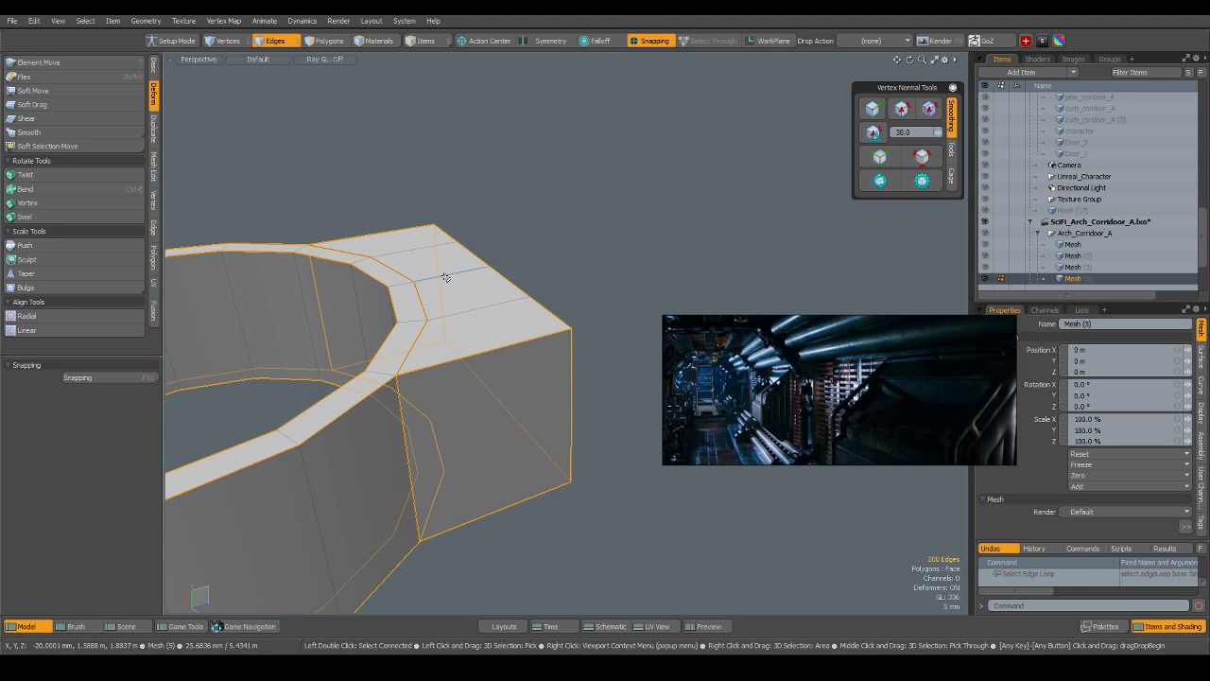
pyautogui.keyDown('ctrl'); pyautogui.moveTo(420, 334); pyautogui.dragTo(419, 306); pyautogui.keyUp('ctrl')
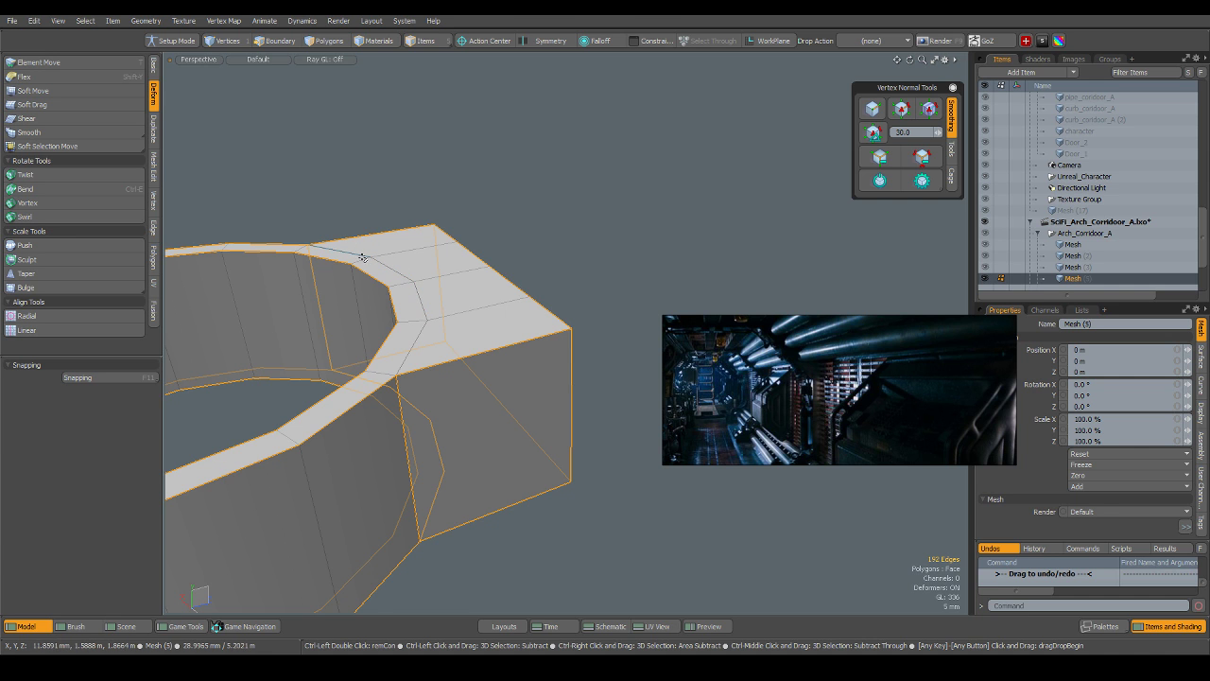
pyautogui.keyDown('alt'); pyautogui.moveTo(362, 257); pyautogui.dragTo(354, 363); pyautogui.keyUp('alt')
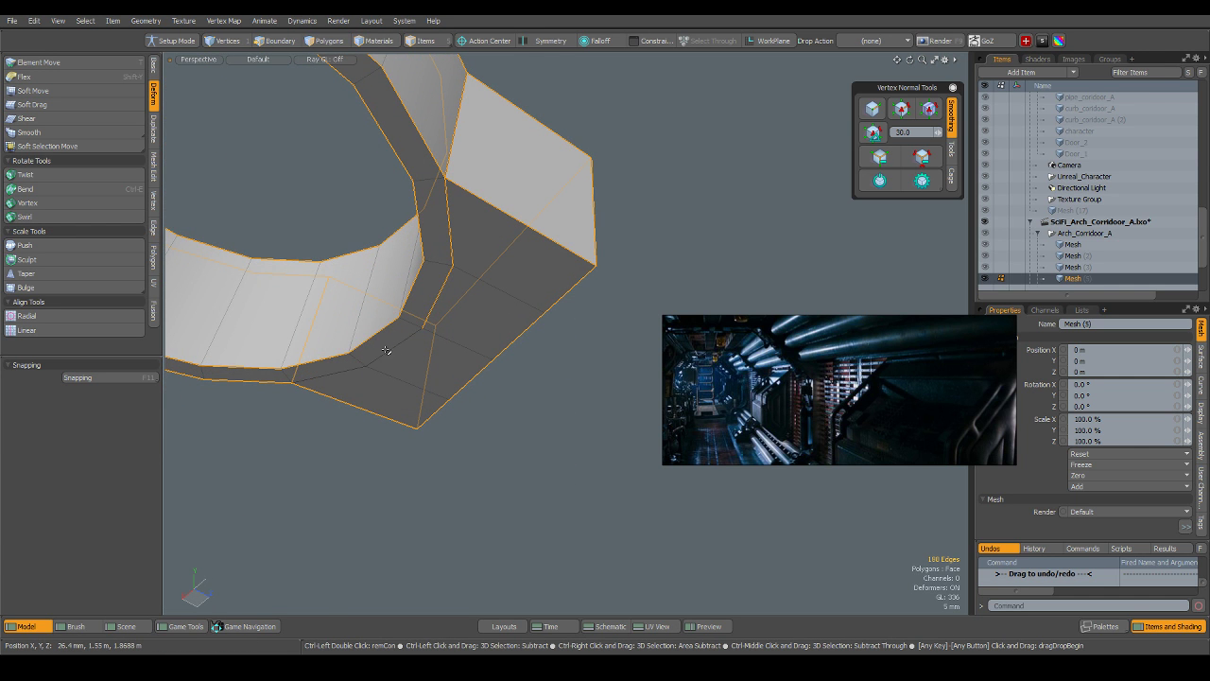
pyautogui.keyDown('alt'); pyautogui.moveTo(452, 252); pyautogui.dragTo(324, 370); pyautogui.keyUp('alt')
# Try an edge bevel of 2.05 mm on the reduced edge selection and harden the vertex normals at 30.0.
pyautogui.press('b')
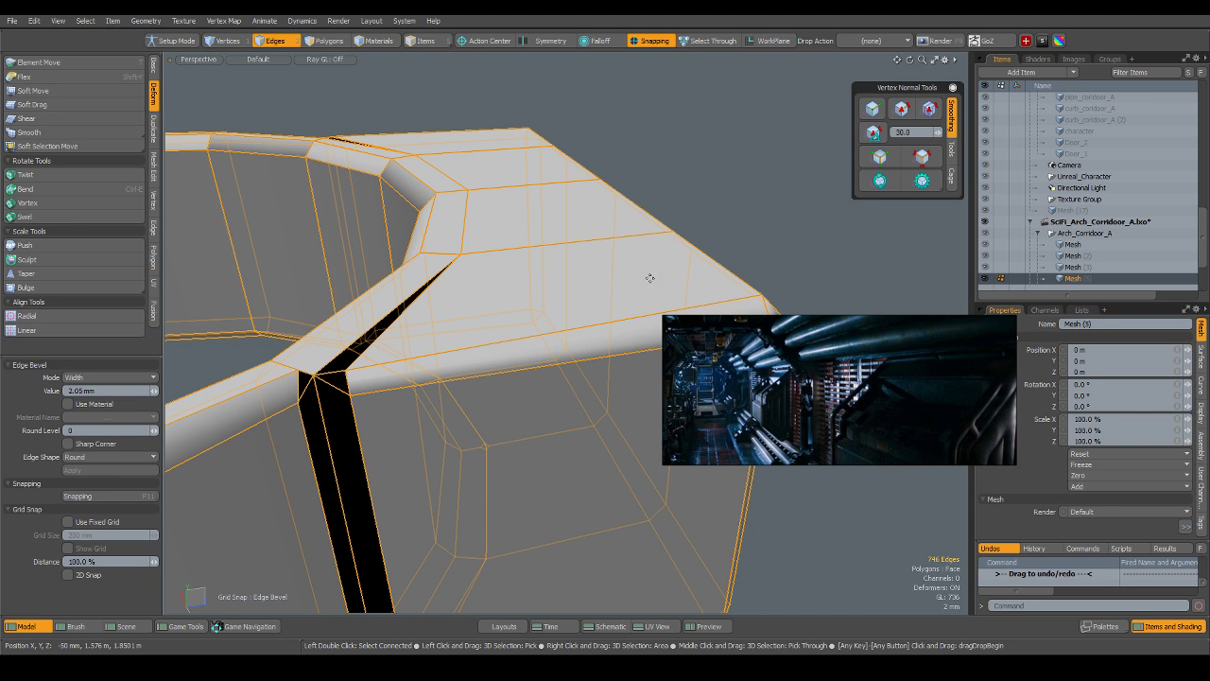
pyautogui.keyDown('alt'); pyautogui.moveTo(512, 227); pyautogui.dragTo(751, 182); pyautogui.keyUp('alt')
pyautogui.scroll(-5, 464, 215)
pyautogui.scroll(5, 752, 183)
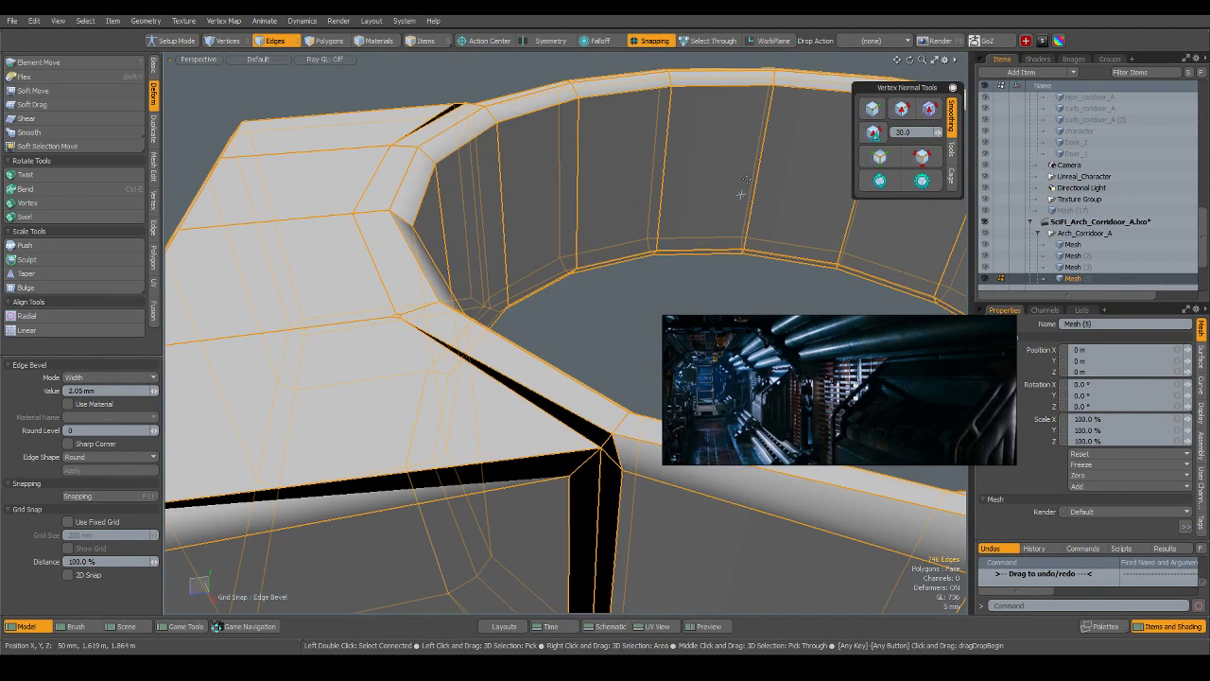
pyautogui.scroll(-2, 744, 195)
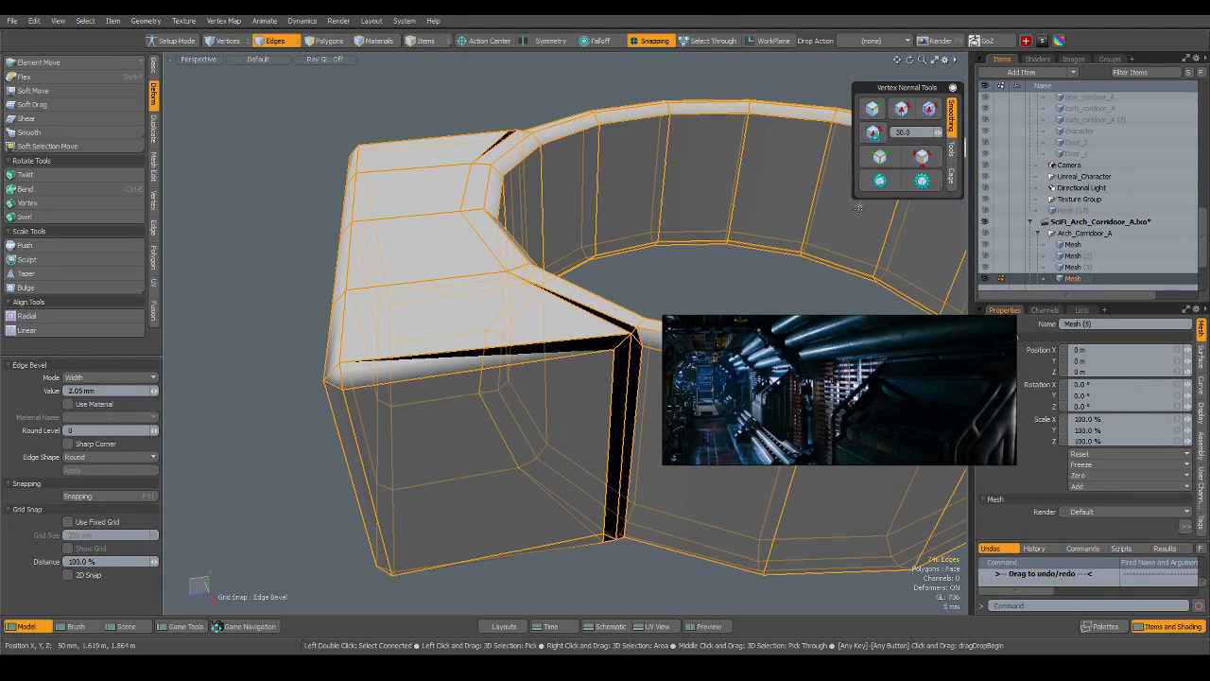
pyautogui.click(881, 138)
# Examine the beveled corner where the bracket meets the band from several angles and distances.
pyautogui.moveTo(593, 223)
pyautogui.keyDown('alt'); pyautogui.mouseDown()
pyautogui.moveTo(586, 254)
pyautogui.moveTo(484, 400)
pyautogui.moveTo(484, 194)
pyautogui.moveTo(515, 242)
pyautogui.moveTo(500, 227)
pyautogui.moveTo(406, 307)
pyautogui.moveTo(470, 275)
pyautogui.mouseUp(); pyautogui.keyUp('alt')
pyautogui.scroll(2, 499, 227)
pyautogui.scroll(2, 479, 233)
pyautogui.scroll(-3, 490, 250)
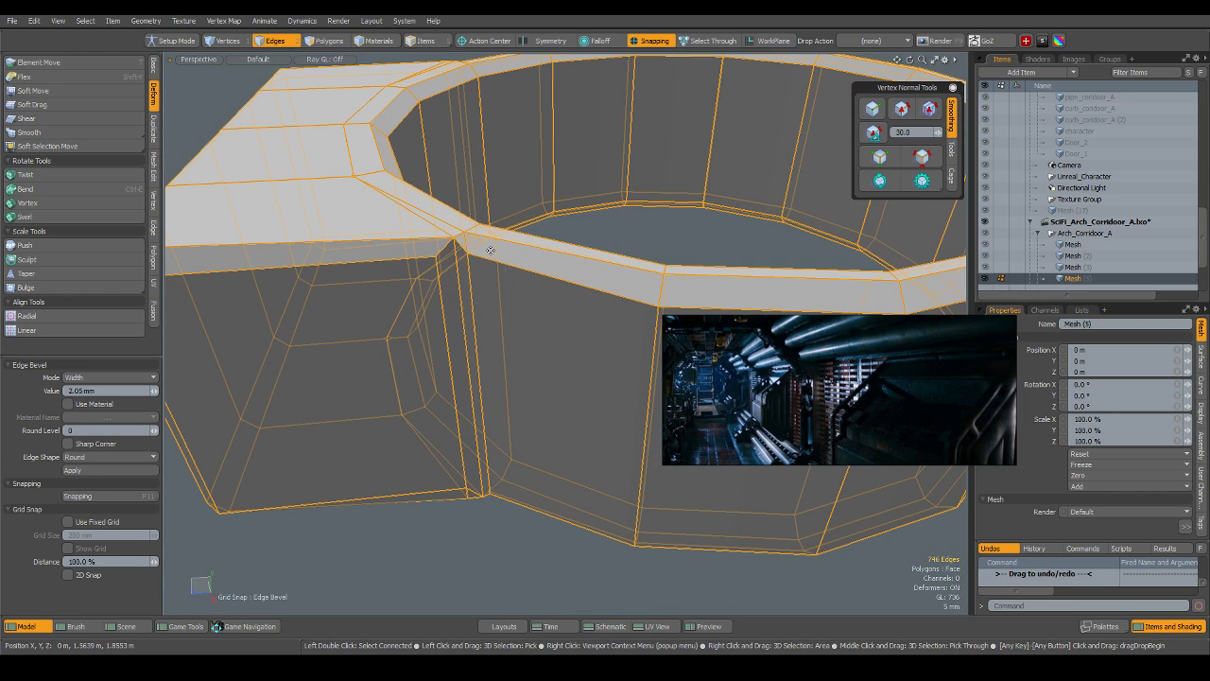
pyautogui.scroll(-3, 457, 253)
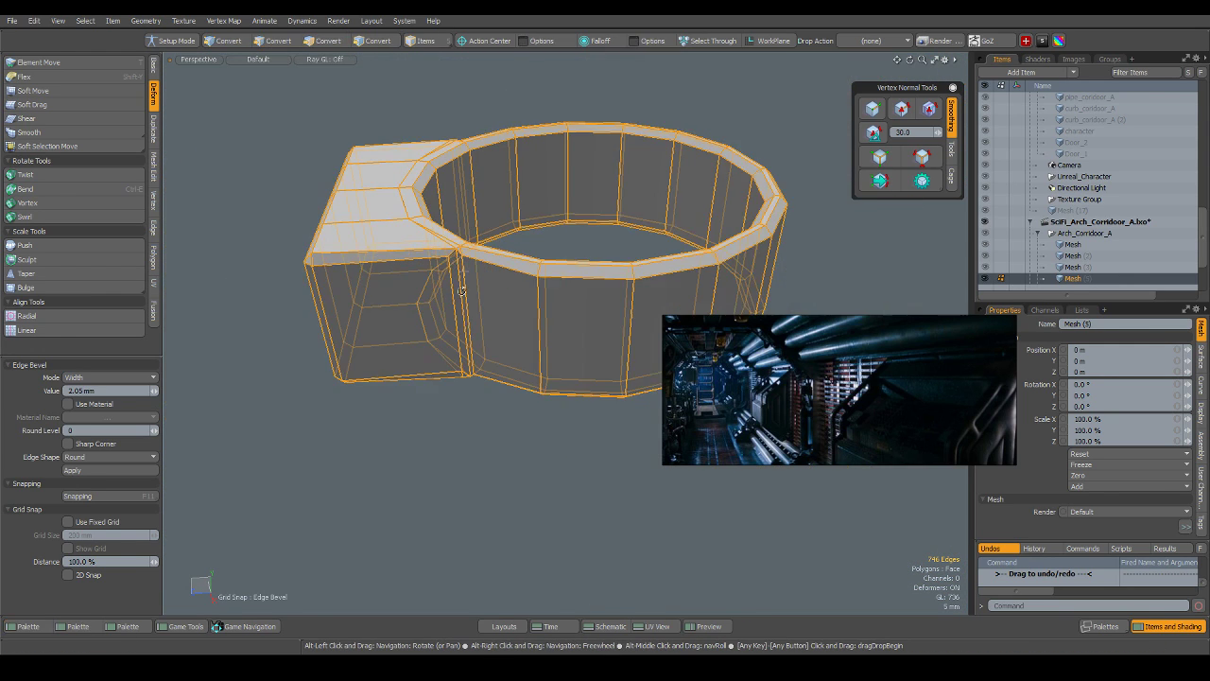
pyautogui.keyDown('alt'); pyautogui.moveTo(459, 254); pyautogui.dragTo(463, 289); pyautogui.keyUp('alt')
pyautogui.scroll(3, 463, 257)
pyautogui.keyDown('alt'); pyautogui.moveTo(470, 345); pyautogui.dragTo(500, 283); pyautogui.keyUp('alt')
pyautogui.scroll(-3, 501, 276)
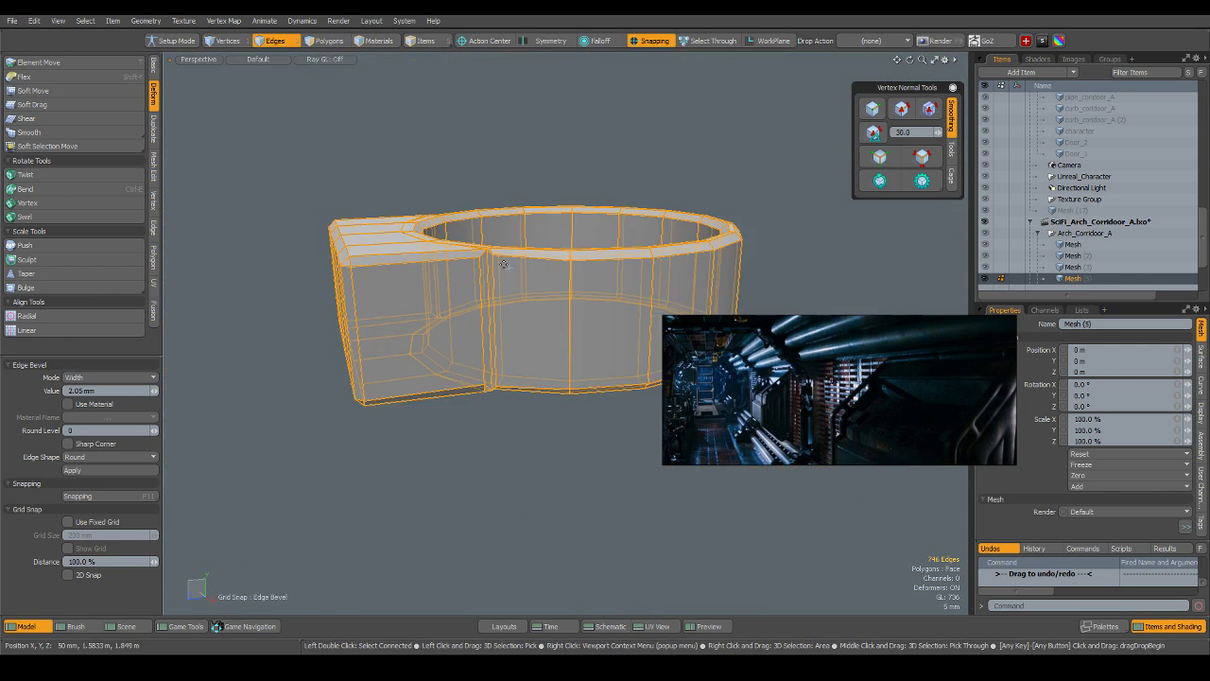
pyautogui.scroll(3, 506, 371)
pyautogui.moveTo(508, 378)
pyautogui.keyDown('alt'); pyautogui.mouseDown()
pyautogui.moveTo(502, 181)
pyautogui.moveTo(502, 487)
pyautogui.moveTo(504, 397)
pyautogui.mouseUp(); pyautogui.keyUp('alt')
pyautogui.scroll(-3, 504, 378)
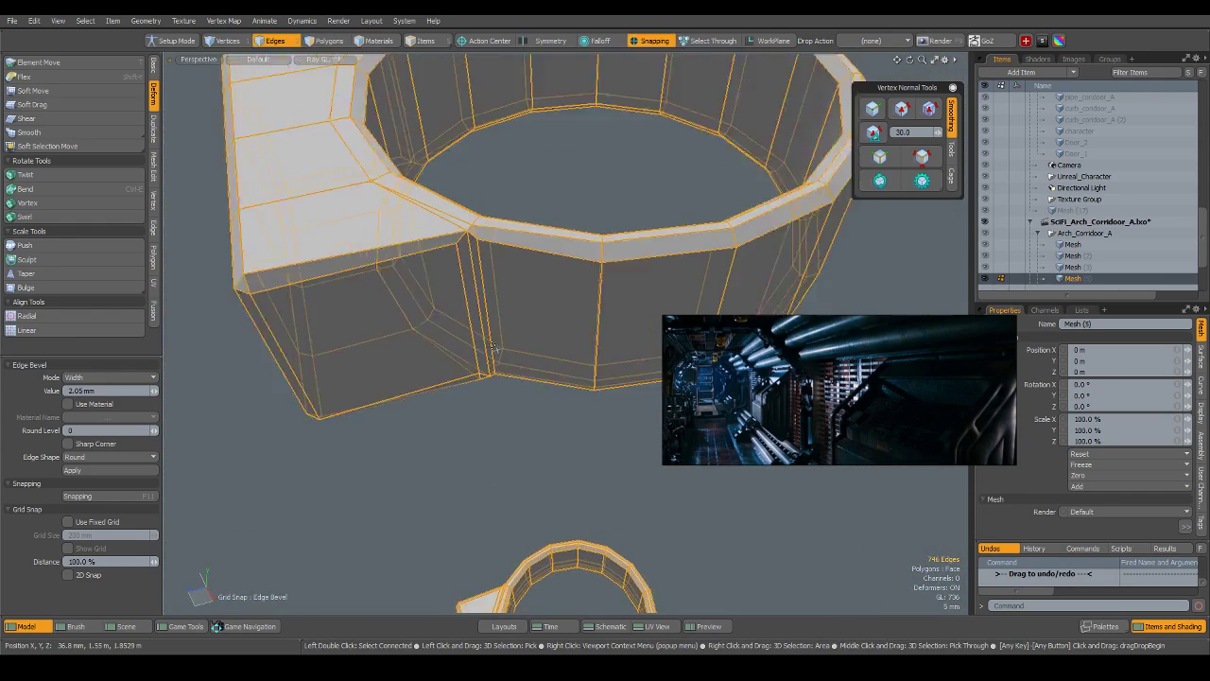
# Undo the vertex normal hardening and the 2.05 mm bevel on the bands and brackets.
pyautogui.hotkey('ctrl', 'z')
pyautogui.hotkey('ctrl', 'z')
pyautogui.scroll(-2, 528, 266)
pyautogui.scroll(-2, 528, 266)
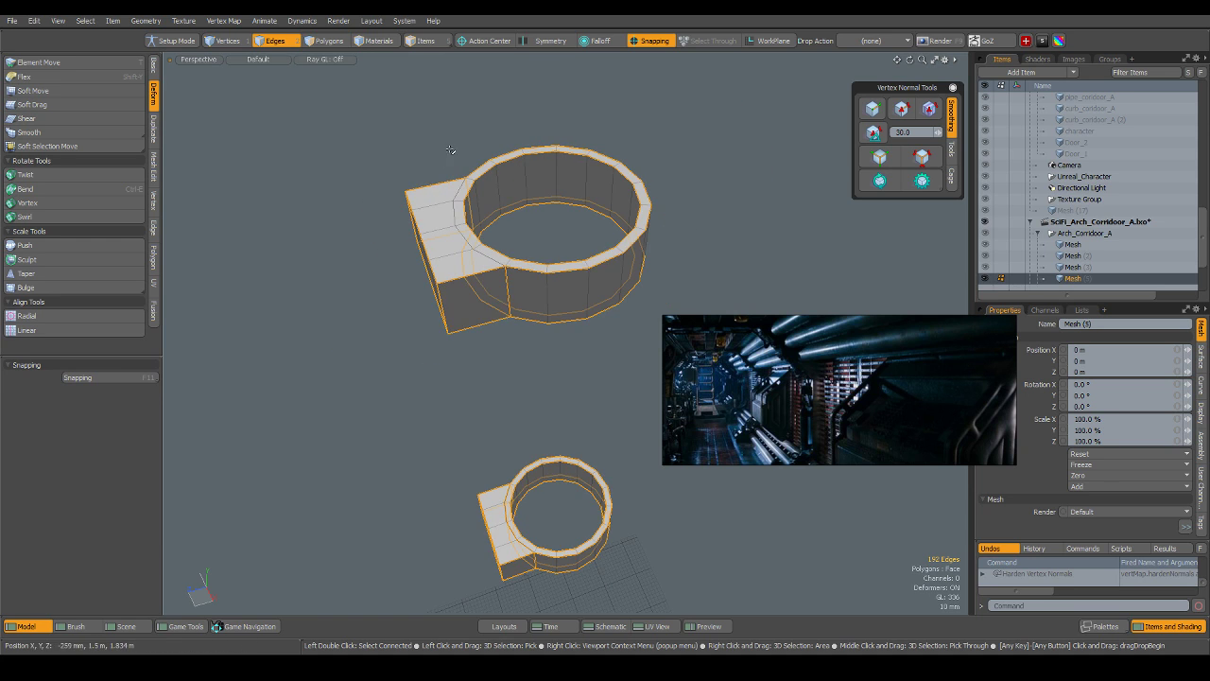
# Select all vertices of both bands and brackets and merge them with a fixed distance of 2 mm.
pyautogui.press('1')
pyautogui.moveTo(314, 115); pyautogui.dragTo(842, 612, button='right')
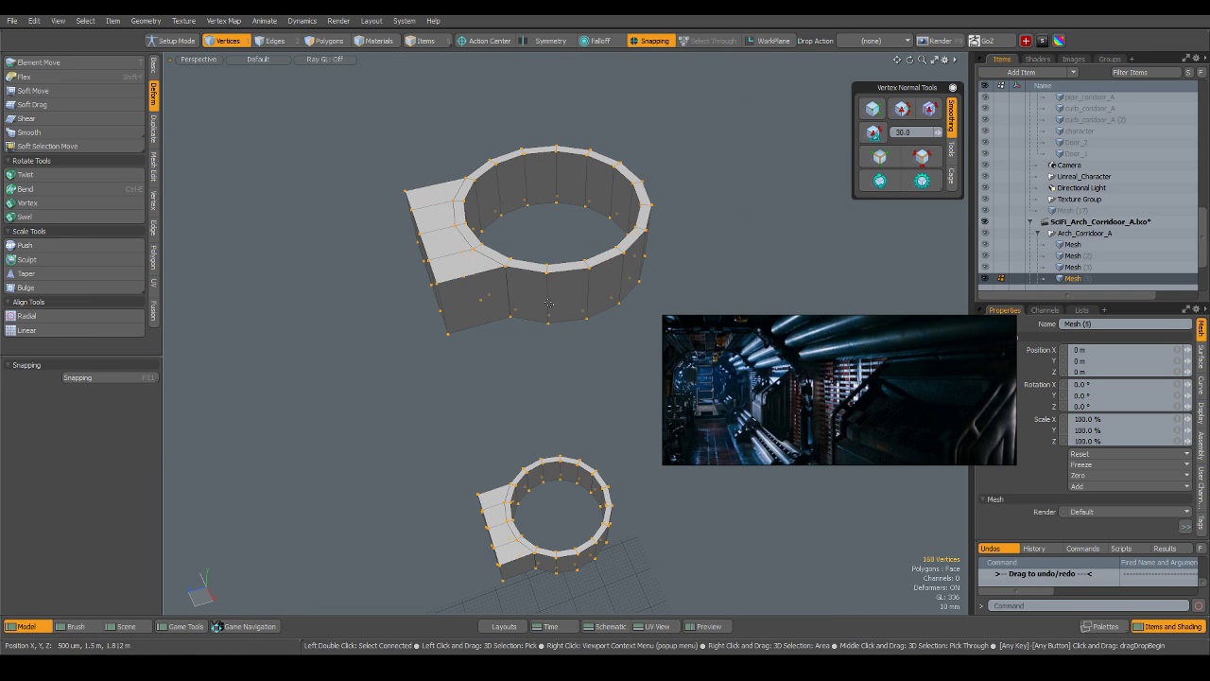
pyautogui.hotkey('shift', 'd')
pyautogui.click(600, 281)
pyautogui.rightClick(592, 286)
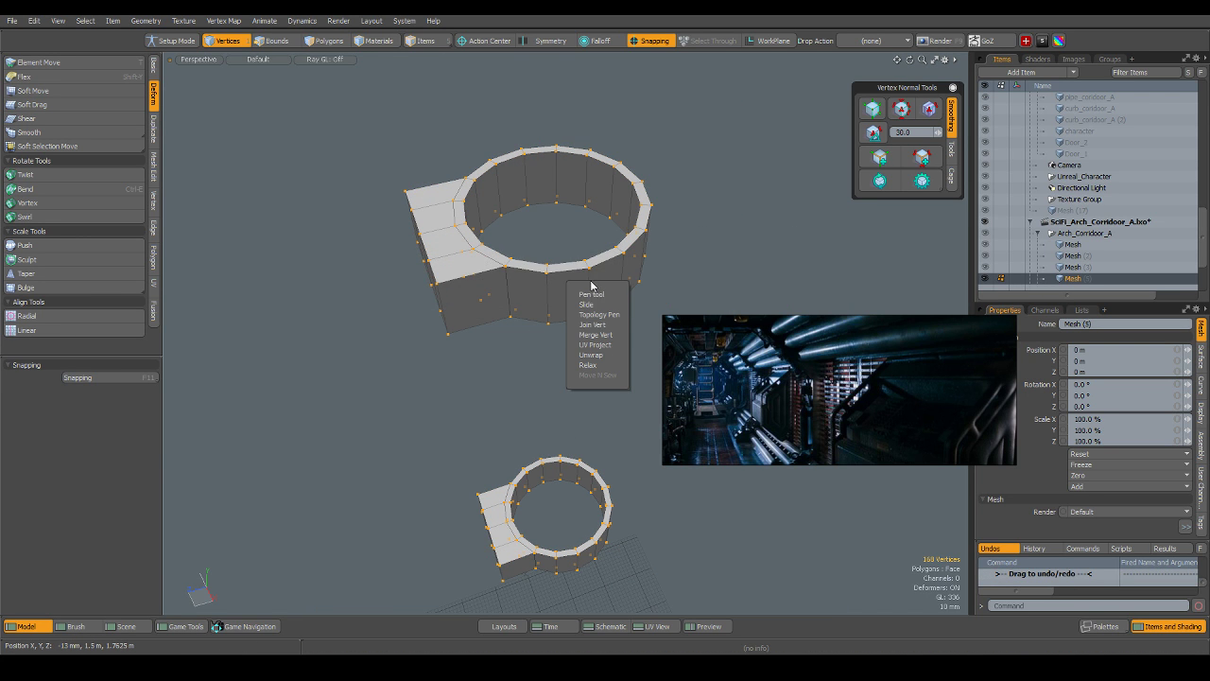
pyautogui.click(602, 334)
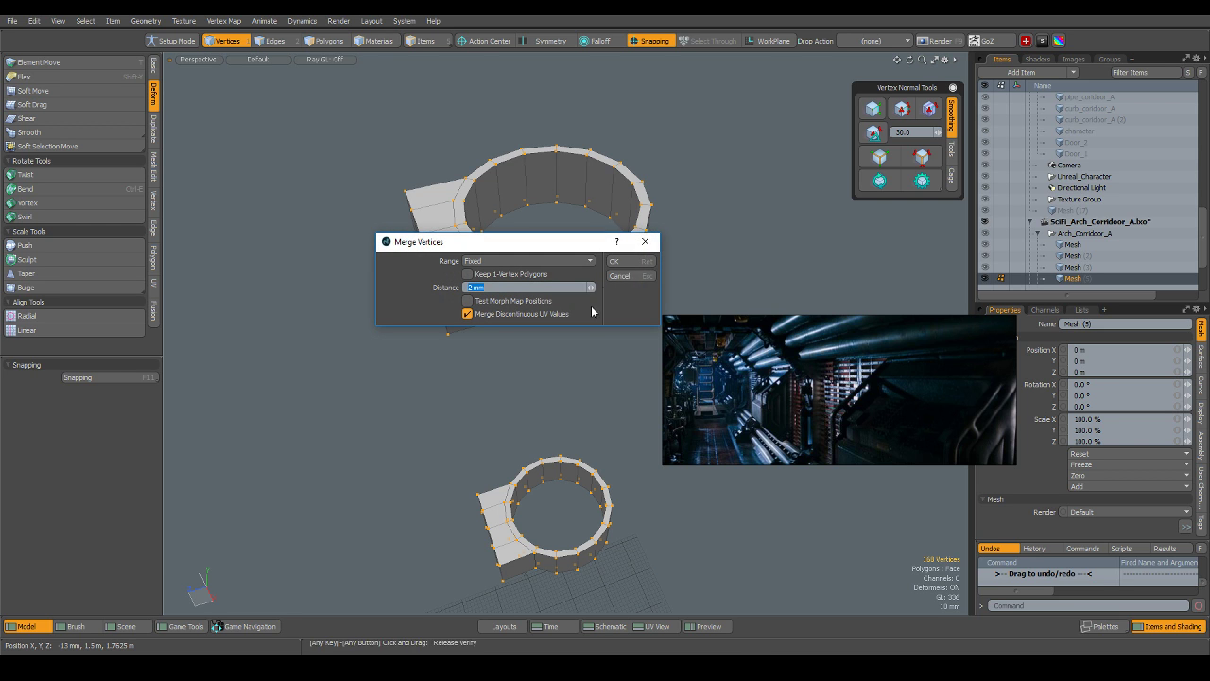
pyautogui.click(615, 262)
pyautogui.click(586, 279)
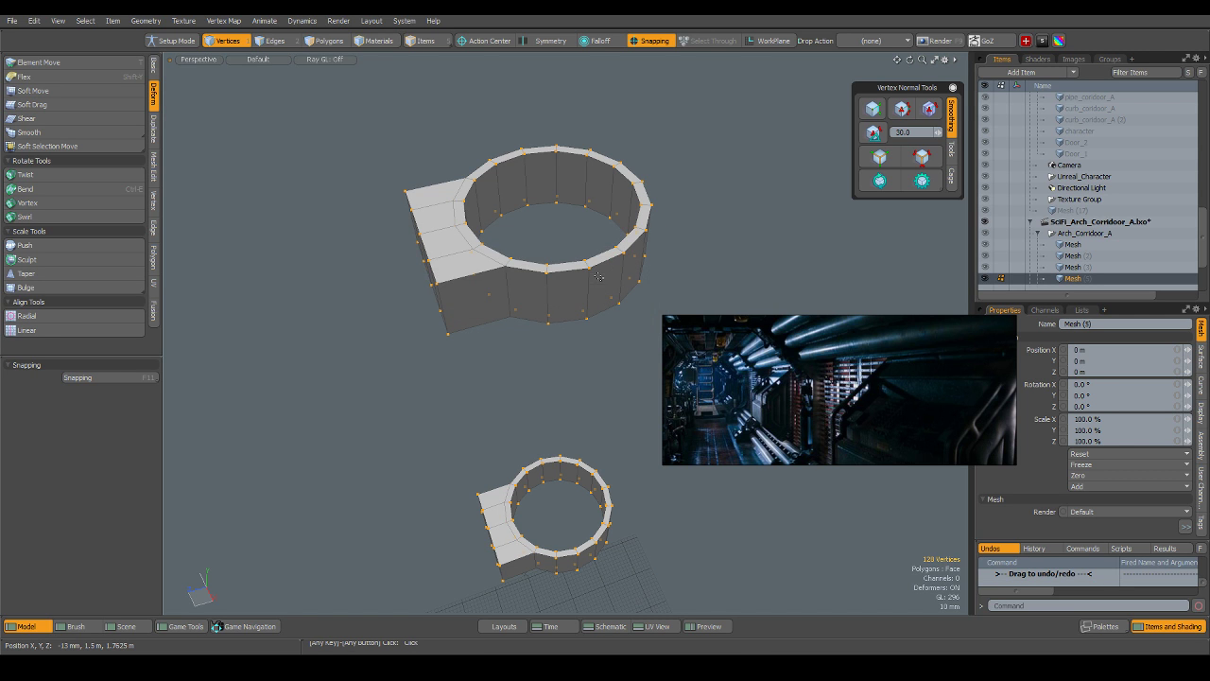
# Bevel the selected hard edges of both bands and brackets at a width of 850 um with round level 0.
pyautogui.press('2')
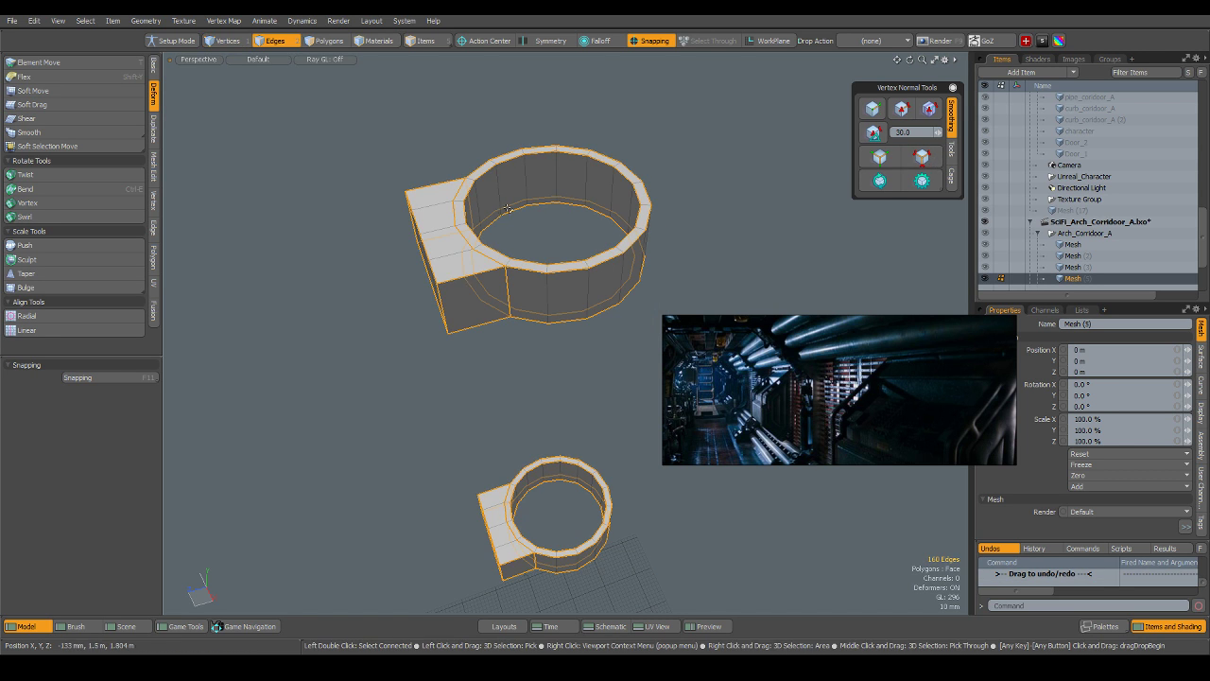
pyautogui.scroll(3, 521, 238)
pyautogui.press('b')
pyautogui.moveTo(617, 203); pyautogui.dragTo(617, 211)
pyautogui.click(68, 470)
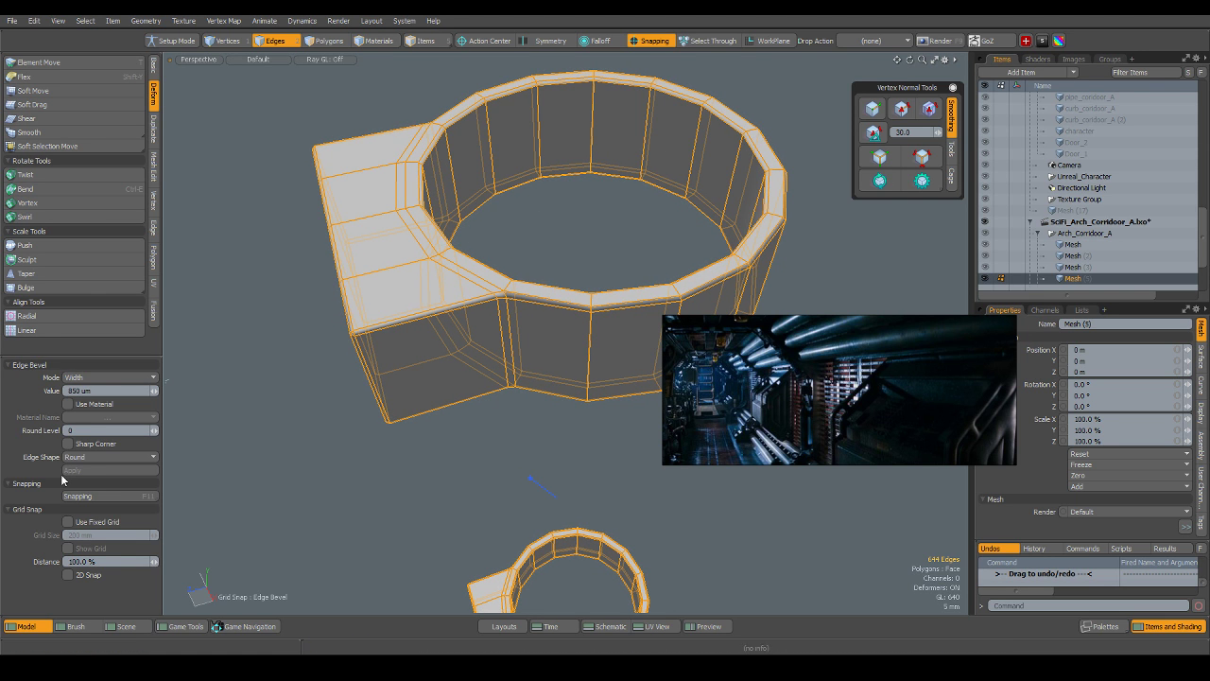
pyautogui.keyDown('alt'); pyautogui.moveTo(533, 297); pyautogui.dragTo(432, 237); pyautogui.keyUp('alt')
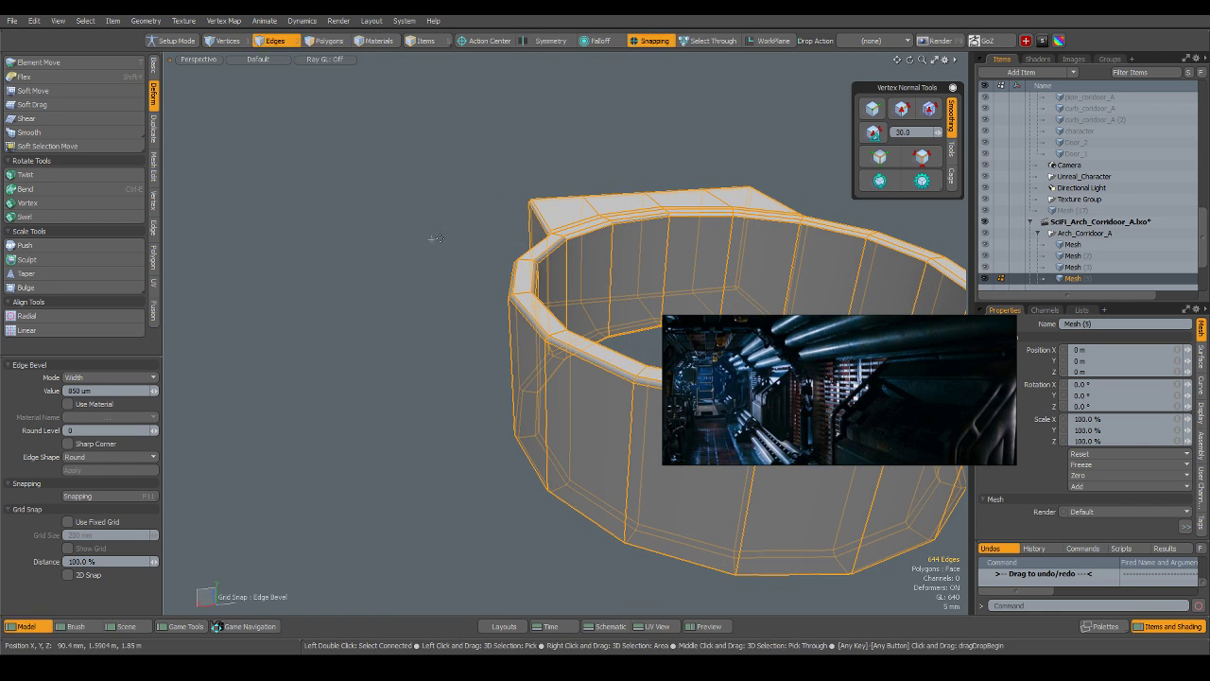
pyautogui.click(155, 433)
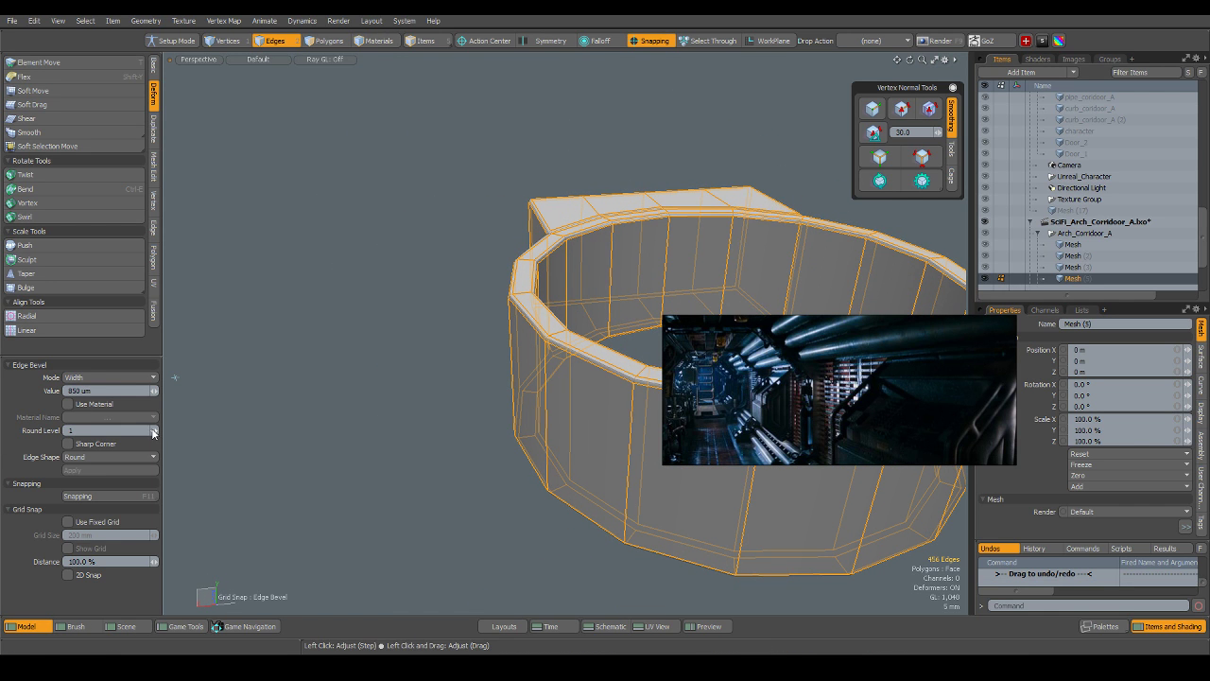
pyautogui.click(154, 433)
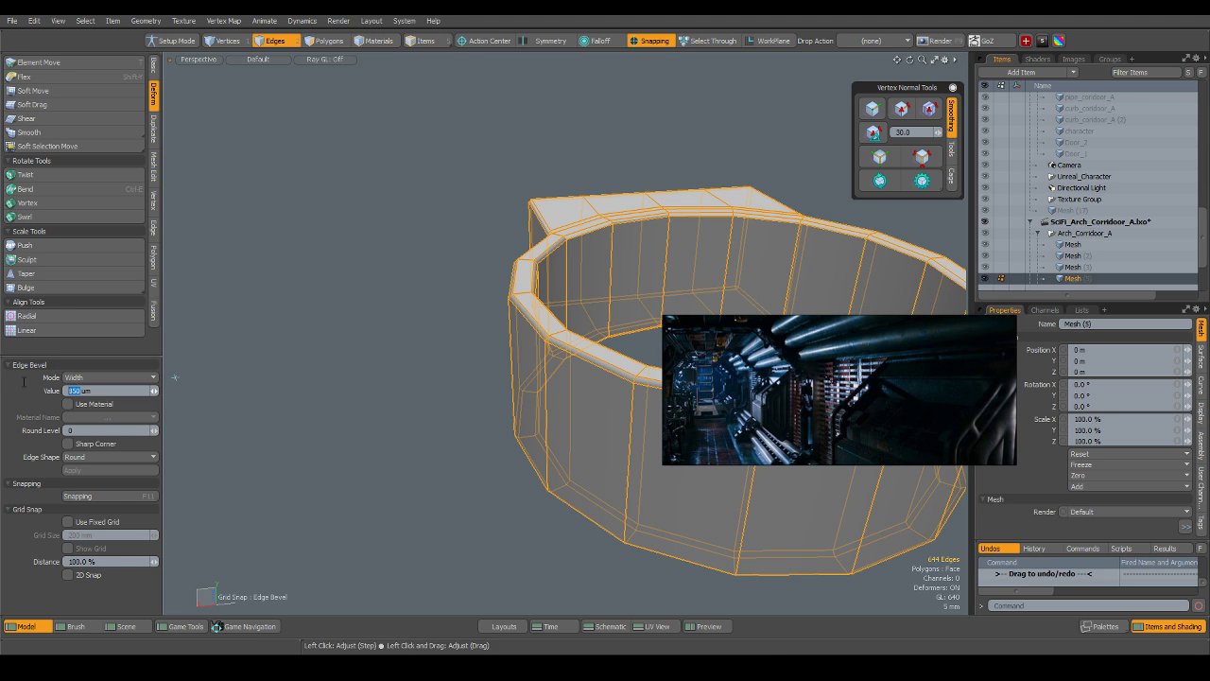
# Set the edge bevel width to 1 mm on the bands and brackets and harden the vertex normals at 30.0.
pyautogui.write('2um')
pyautogui.press('Return')
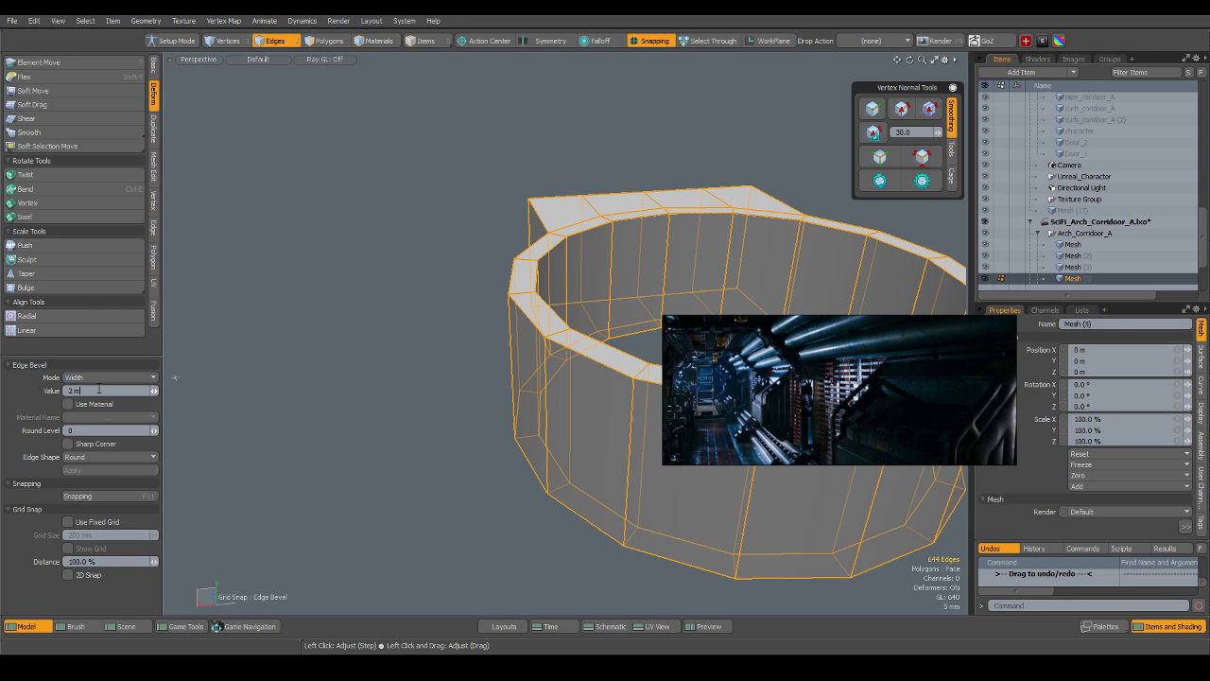
pyautogui.press('Return')
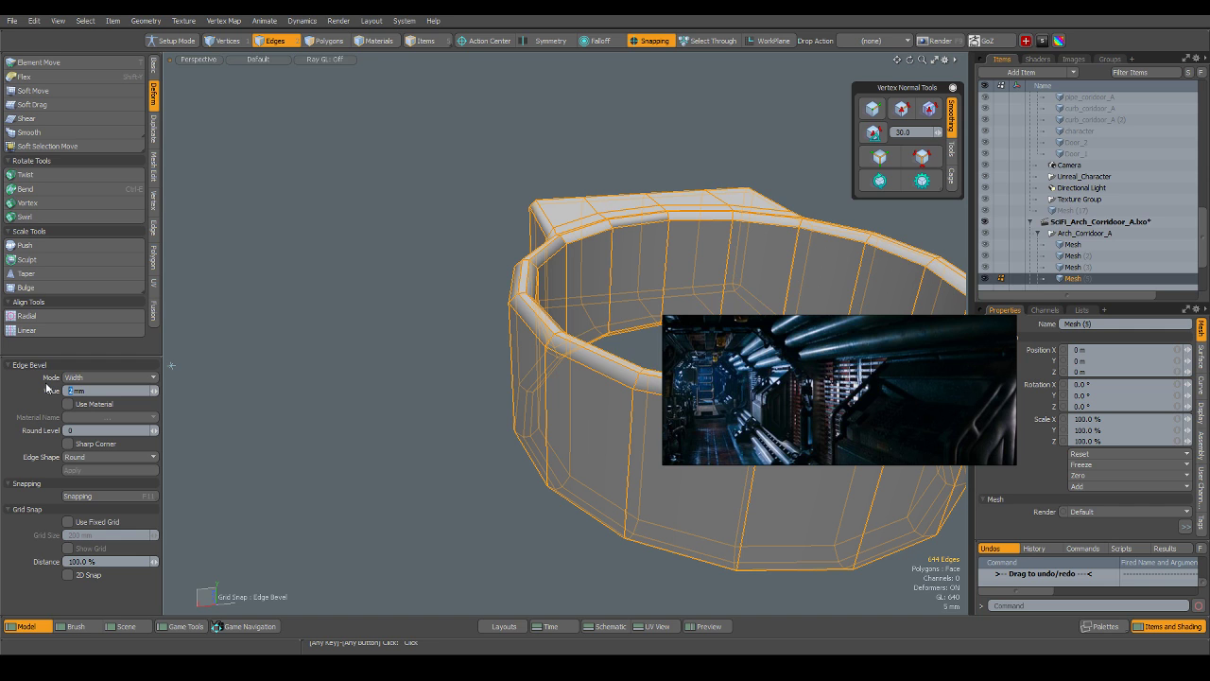
pyautogui.write('1')
pyautogui.press('Return')
pyautogui.press('space')
pyautogui.click(348, 306)
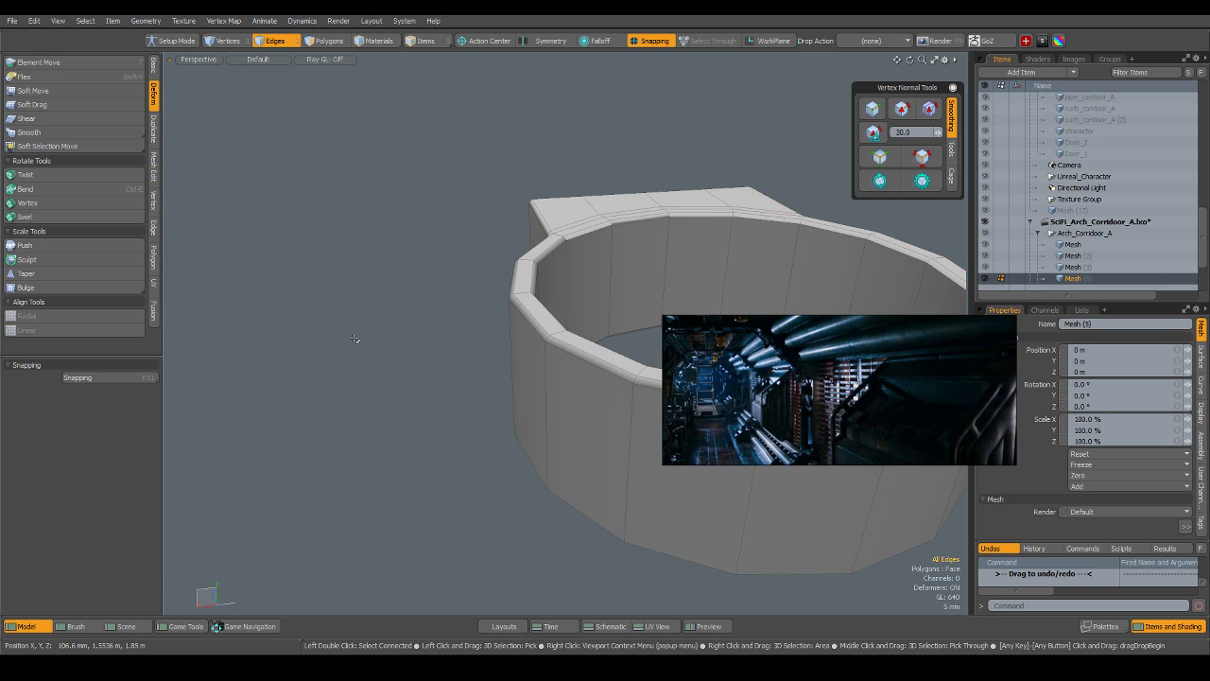
pyautogui.scroll(-2, 342, 301)
pyautogui.click(880, 136)
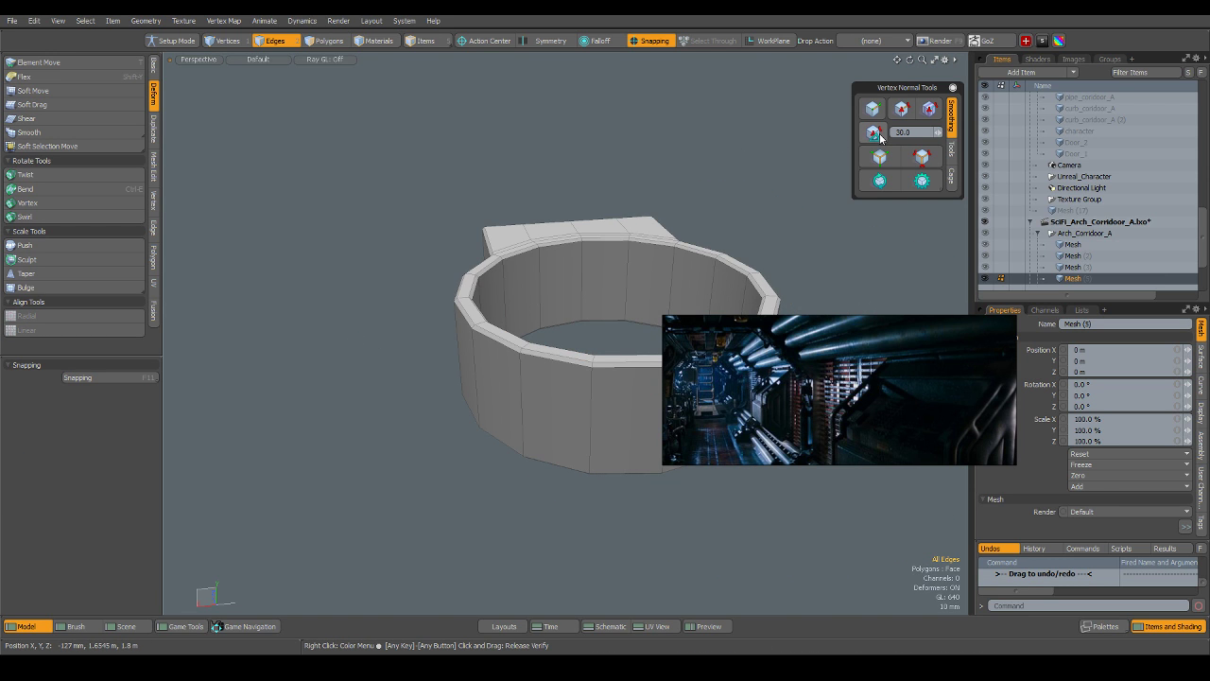
# Examine the beveled rims and bracket joints of both bands from several angles and distances.
pyautogui.scroll(-4, 387, 246)
pyautogui.keyDown('alt'); pyautogui.moveTo(407, 274); pyautogui.dragTo(530, 378); pyautogui.keyUp('alt')
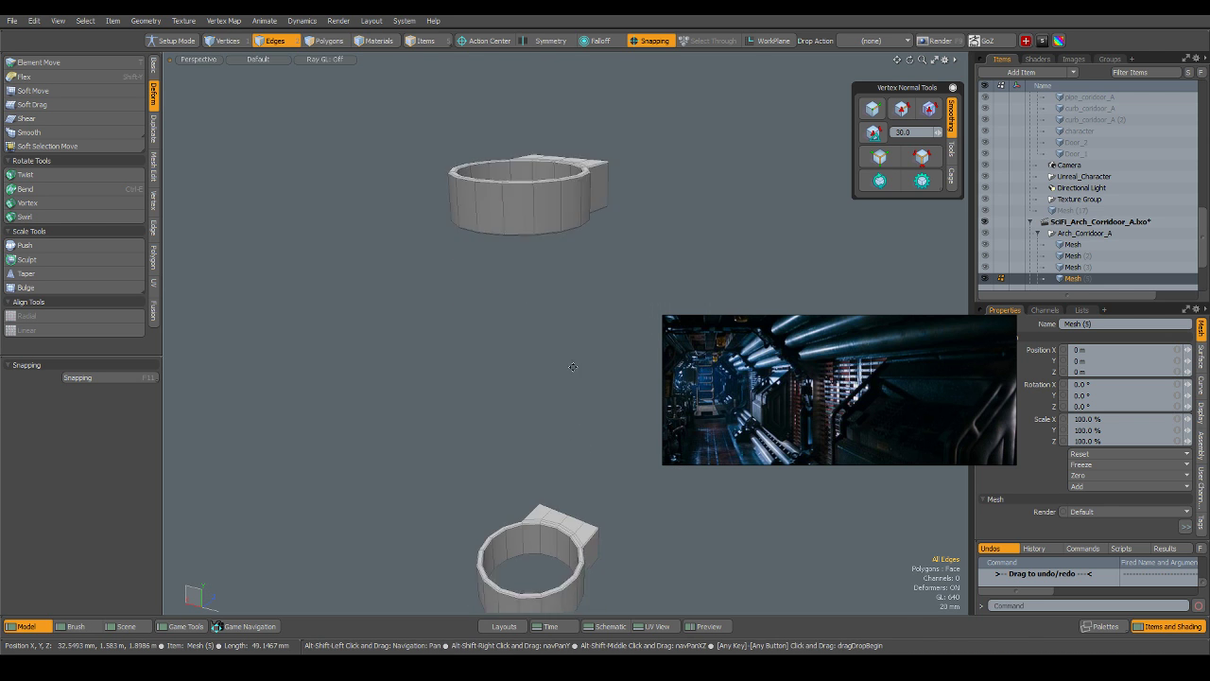
pyautogui.keyDown('alt'); pyautogui.keyDown('shift'); pyautogui.moveTo(548, 576); pyautogui.dragTo(555, 468); pyautogui.keyUp('shift'); pyautogui.keyUp('alt')
pyautogui.scroll(6, 555, 468)
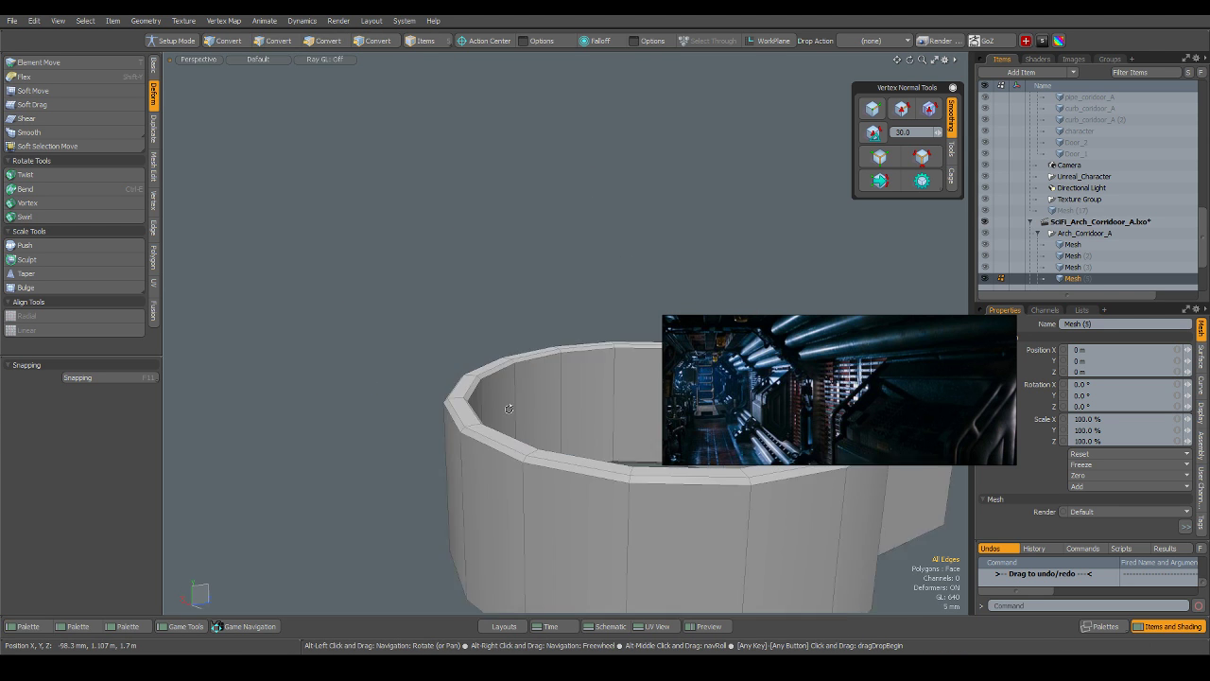
pyautogui.keyDown('alt'); pyautogui.keyDown('shift'); pyautogui.moveTo(619, 488); pyautogui.dragTo(439, 449); pyautogui.keyUp('shift'); pyautogui.keyUp('alt')
pyautogui.scroll(-4, 489, 278)
pyautogui.scroll(-2, 480, 300)
pyautogui.keyDown('alt'); pyautogui.moveTo(489, 278); pyautogui.dragTo(490, 23); pyautogui.keyUp('alt')
pyautogui.scroll(4, 492, 372)
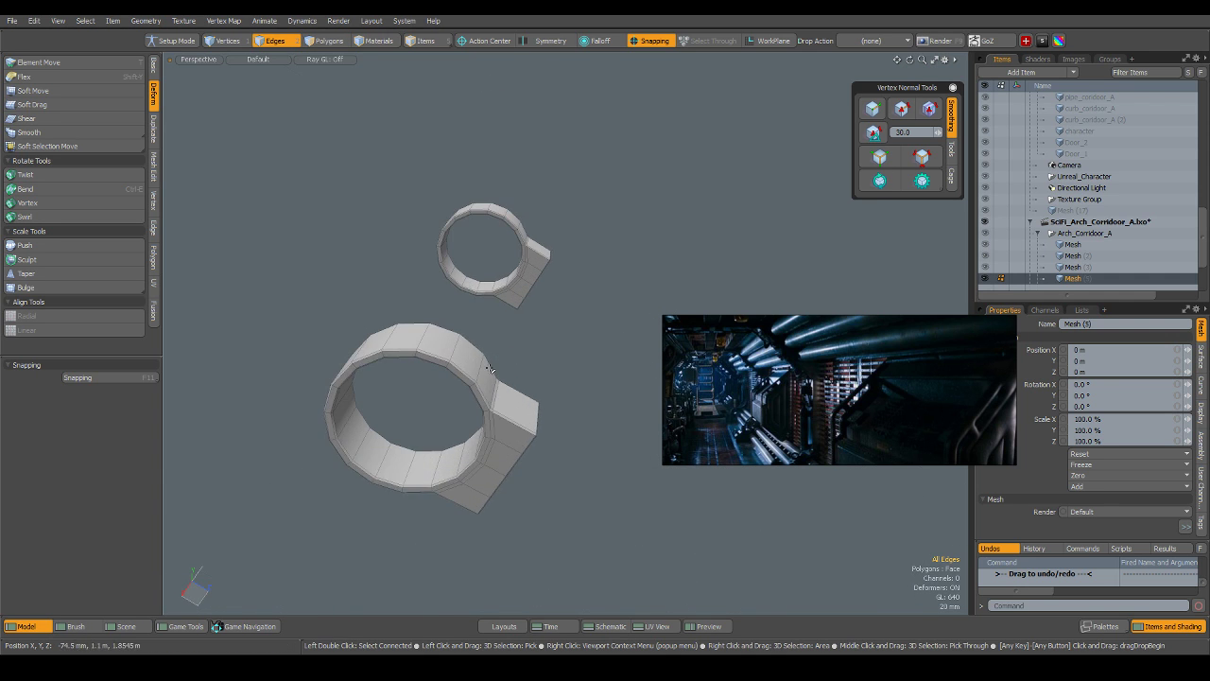
pyautogui.scroll(-4, 491, 365)
pyautogui.keyDown('alt'); pyautogui.moveTo(491, 366); pyautogui.dragTo(511, 493); pyautogui.keyUp('alt')
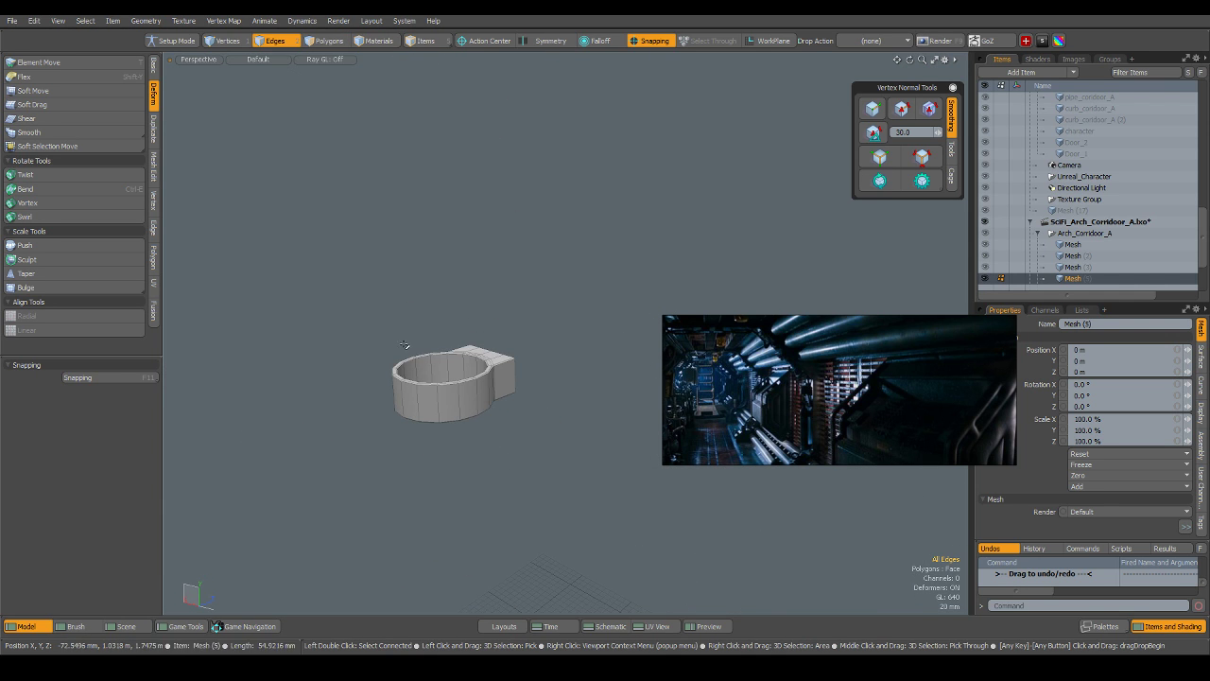
# Show the full scene again and examine the capsule, pillar, arch and doors from close up and far away.
pyautogui.click(592, 434)
pyautogui.keyDown('alt'); pyautogui.moveTo(586, 291); pyautogui.dragTo(581, 308); pyautogui.keyUp('alt')
pyautogui.keyDown('alt'); pyautogui.keyDown('shift'); pyautogui.moveTo(535, 210); pyautogui.dragTo(470, 334); pyautogui.keyUp('shift'); pyautogui.keyUp('alt')
pyautogui.scroll(2, 498, 224)
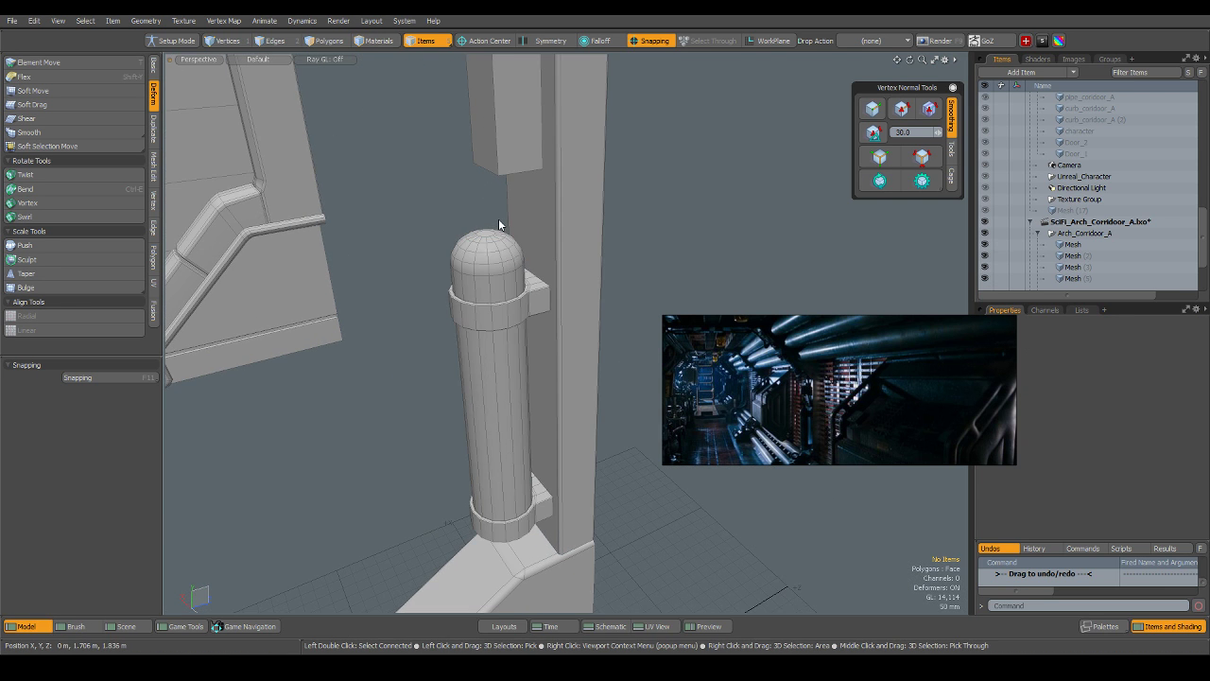
pyautogui.keyDown('alt'); pyautogui.keyDown('shift'); pyautogui.moveTo(565, 95); pyautogui.dragTo(573, 214); pyautogui.keyUp('shift'); pyautogui.keyUp('alt')
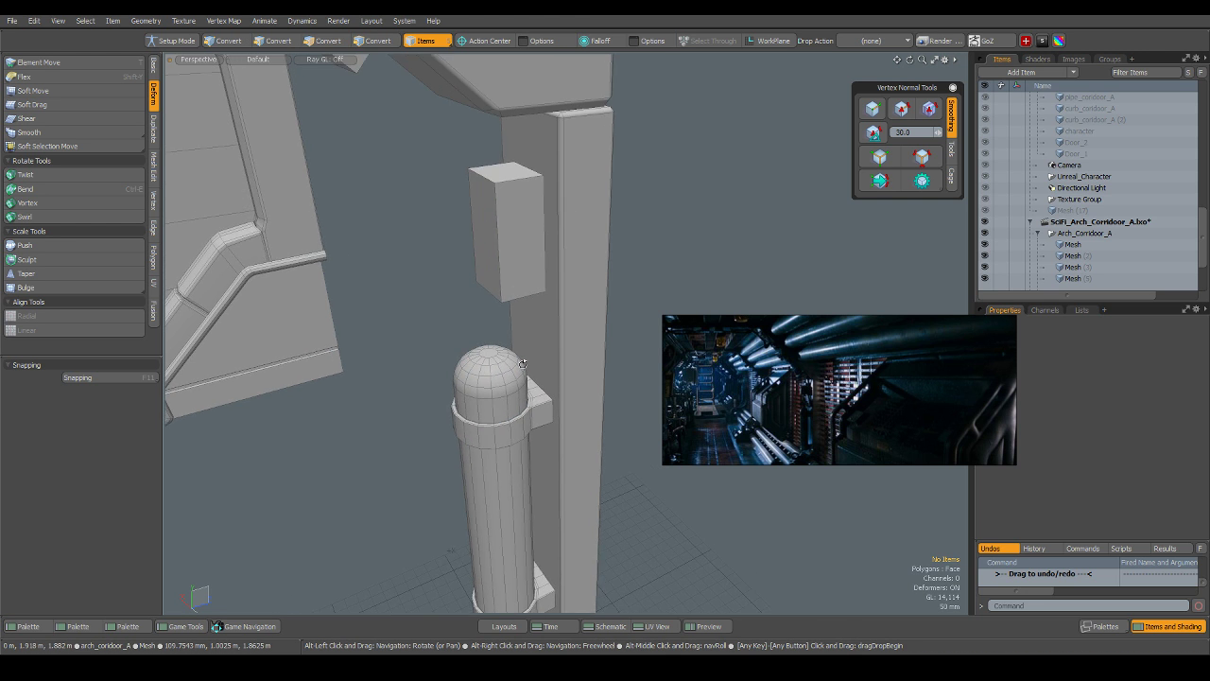
pyautogui.keyDown('alt'); pyautogui.moveTo(529, 354); pyautogui.dragTo(551, 294); pyautogui.keyUp('alt')
pyautogui.scroll(-3, 506, 270)
pyautogui.moveTo(496, 371)
pyautogui.keyDown('alt'); pyautogui.mouseDown()
pyautogui.moveTo(512, 381)
pyautogui.moveTo(489, 363)
pyautogui.mouseUp(); pyautogui.keyUp('alt')
pyautogui.keyDown('alt'); pyautogui.keyDown('shift'); pyautogui.moveTo(431, 172); pyautogui.dragTo(483, 319); pyautogui.keyUp('shift'); pyautogui.keyUp('alt')
pyautogui.scroll(-4, 508, 271)
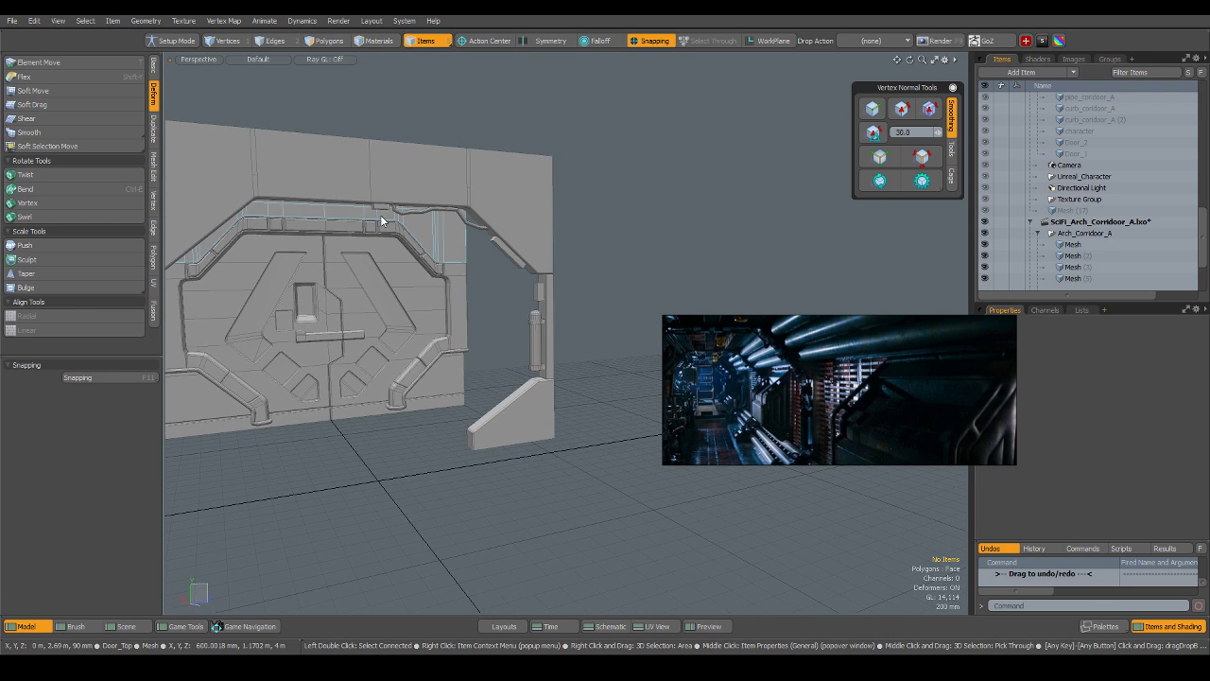
pyautogui.scroll(-2, 433, 308)
pyautogui.keyDown('alt'); pyautogui.moveTo(408, 356); pyautogui.dragTo(424, 418); pyautogui.keyUp('alt')
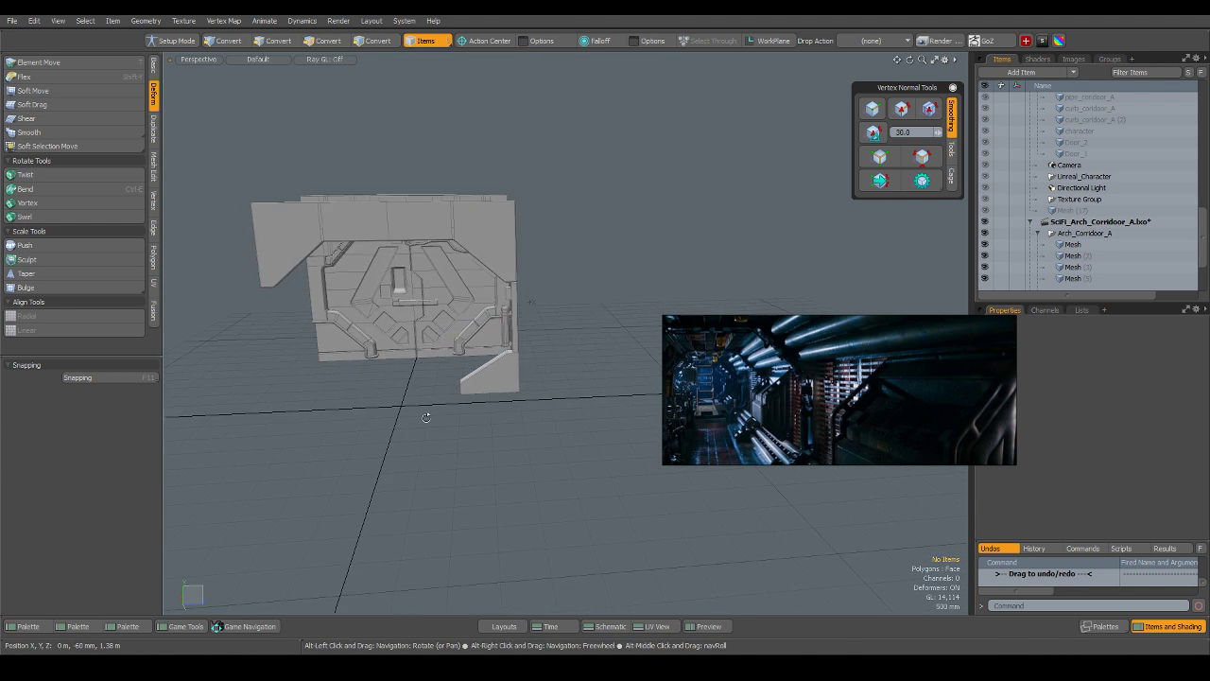
pyautogui.scroll(4, 482, 350)
# Select the door assembly behind the arch and remove it from the scene.
pyautogui.click(561, 416)
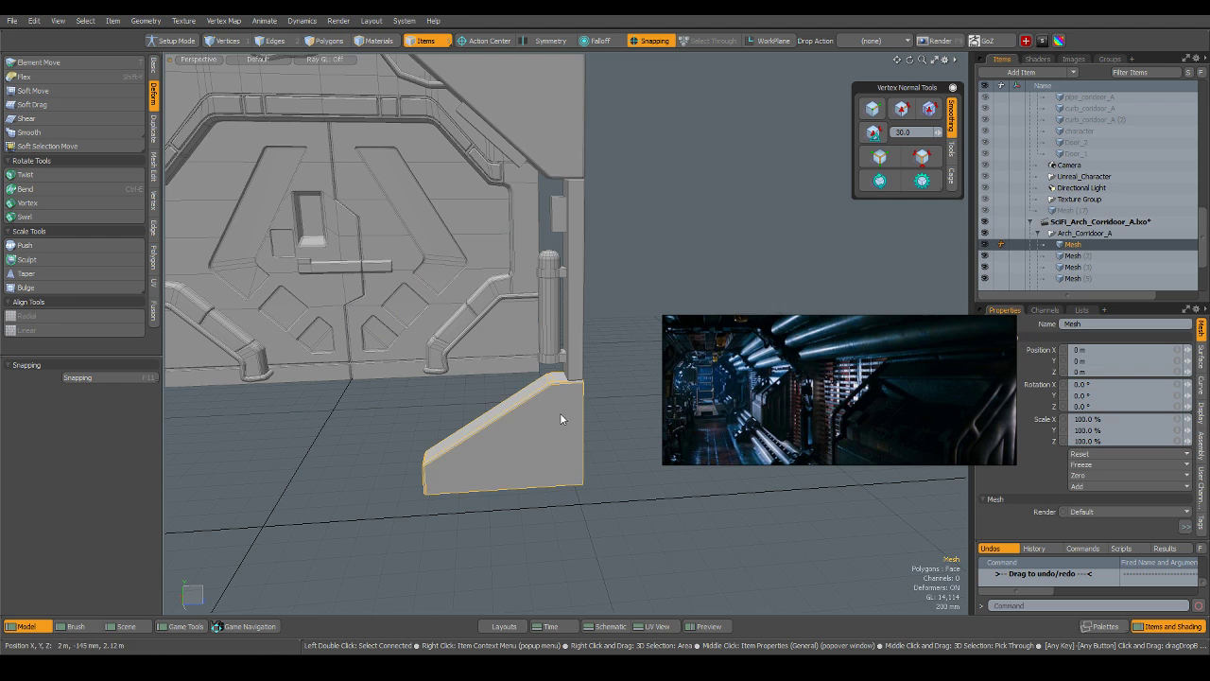
pyautogui.scroll(-3, 560, 412)
pyautogui.keyDown('alt'); pyautogui.moveTo(458, 474); pyautogui.dragTo(671, 430); pyautogui.keyUp('alt')
pyautogui.moveTo(182, 133); pyautogui.dragTo(513, 560, button='right')
pyautogui.press('Delete')
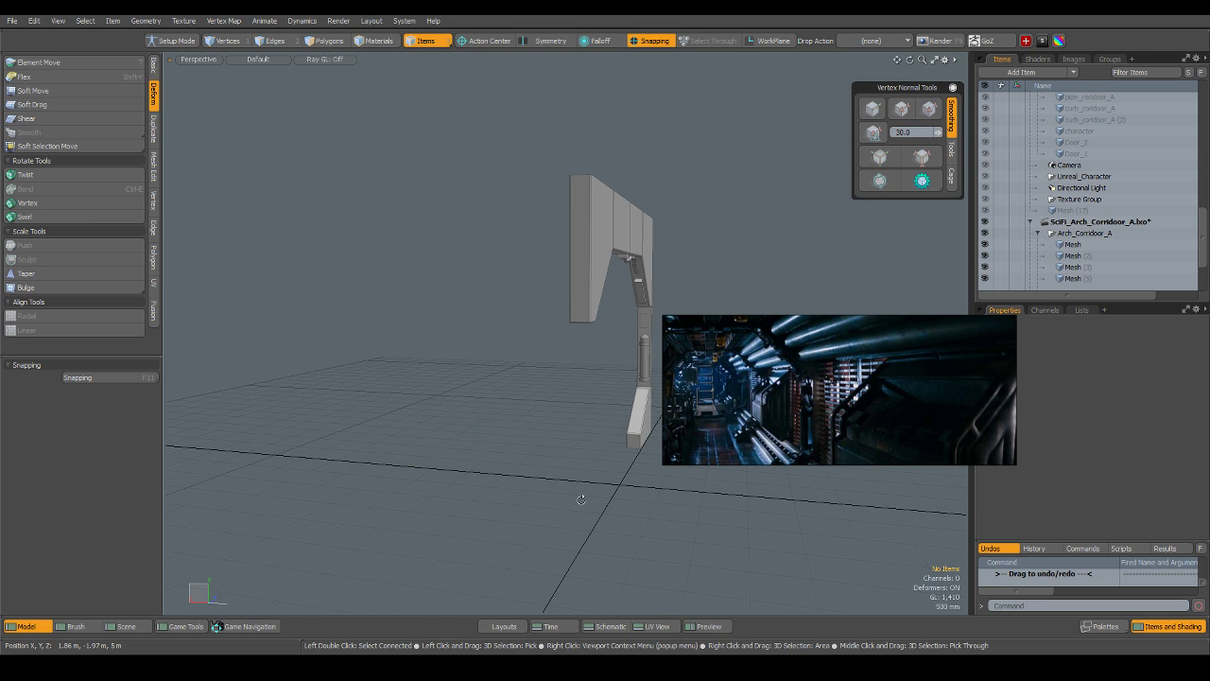
# Mirror the sloped foot block of the arch across the Z axis about the world origin.
pyautogui.keyDown('alt'); pyautogui.moveTo(581, 495); pyautogui.dragTo(490, 430); pyautogui.keyUp('alt')
pyautogui.scroll(3, 616, 369)
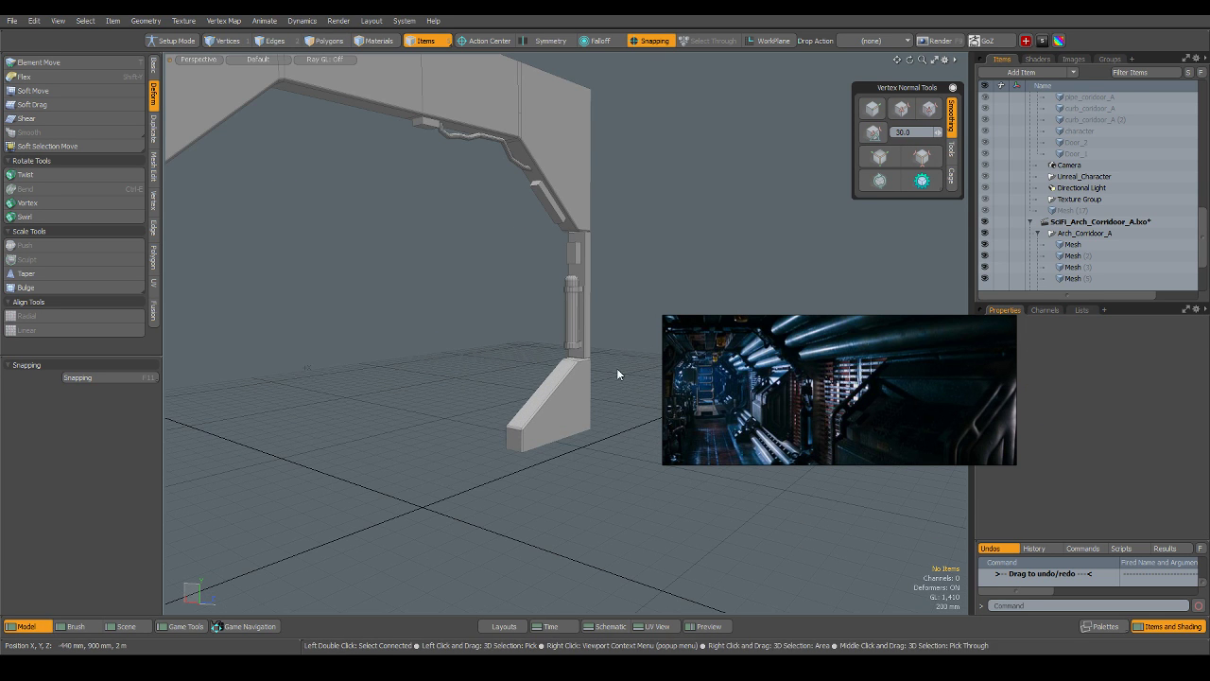
pyautogui.click(548, 413)
pyautogui.keyDown('alt'); pyautogui.moveTo(552, 302); pyautogui.dragTo(399, 379); pyautogui.keyUp('alt')
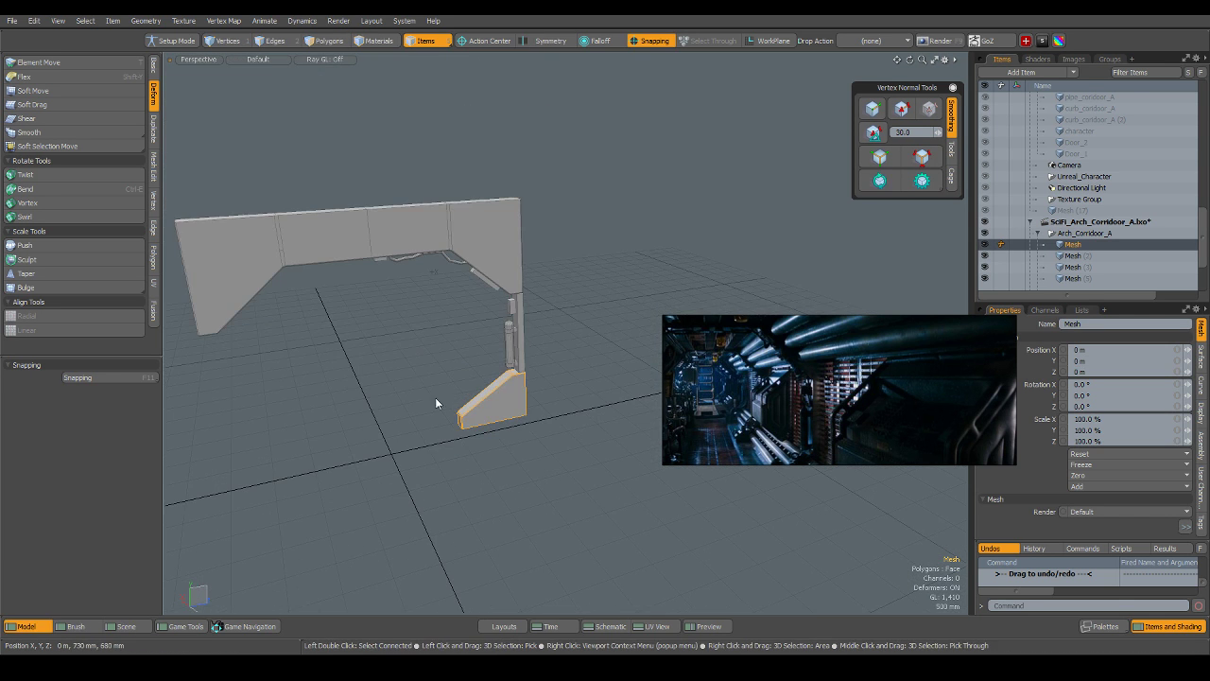
pyautogui.press('3')
pyautogui.rightClick(460, 361)
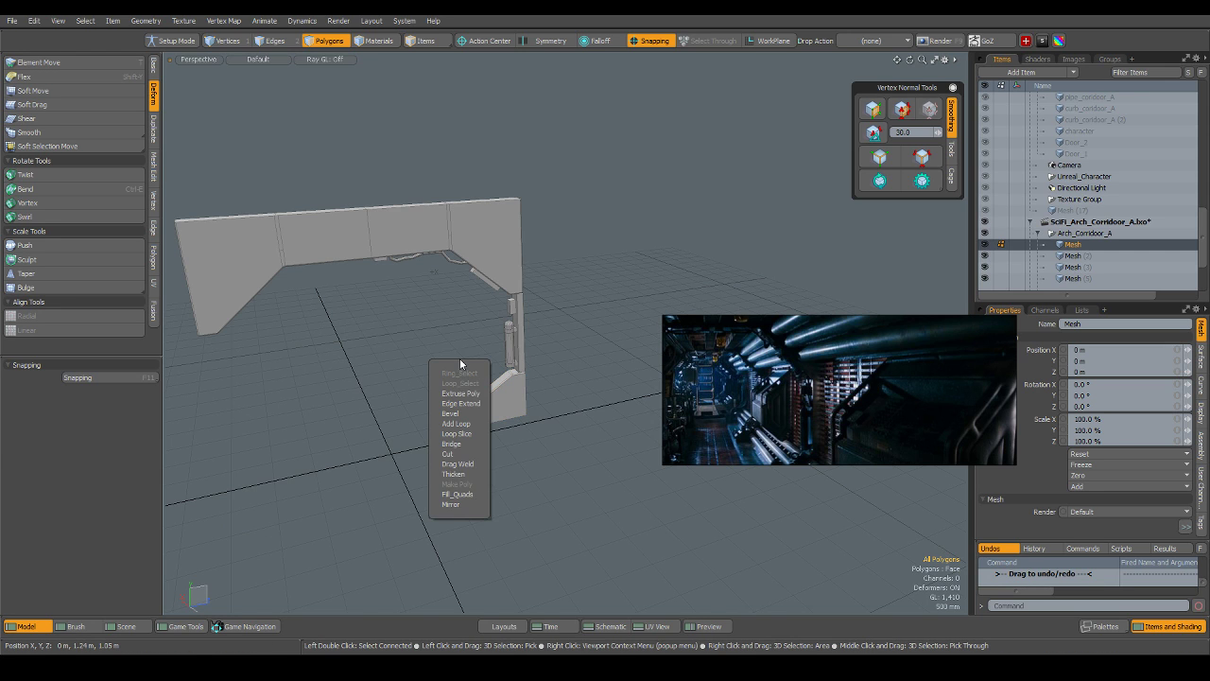
pyautogui.click(470, 504)
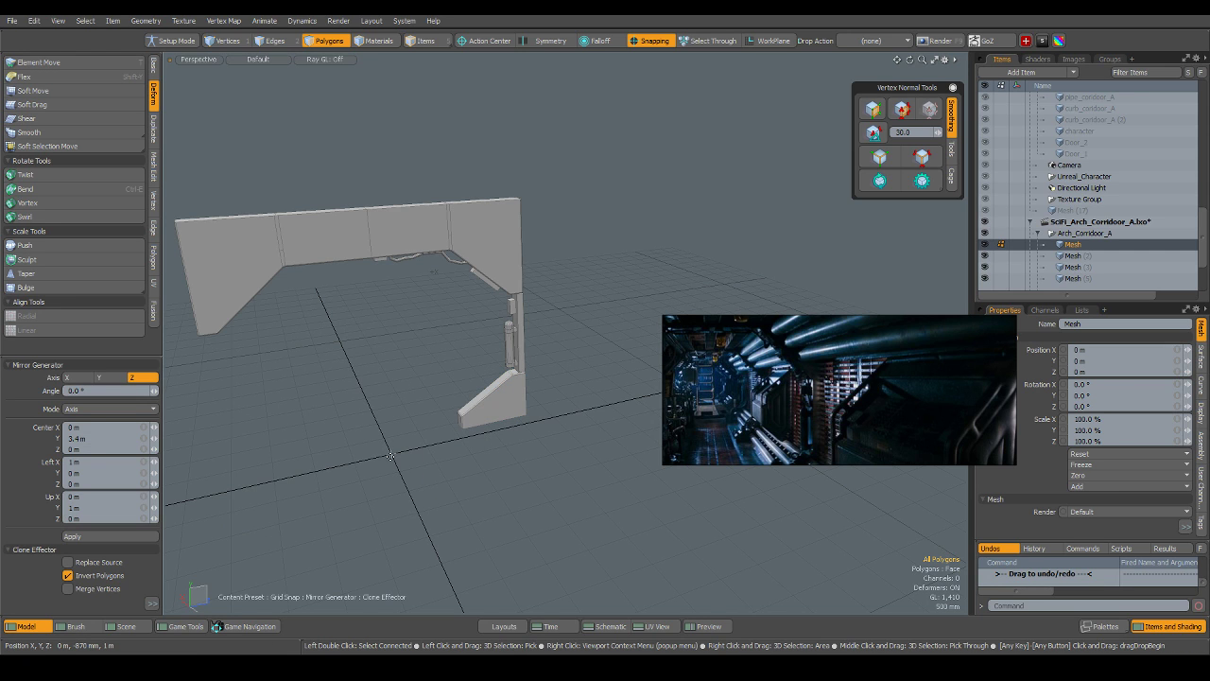
pyautogui.click(390, 454)
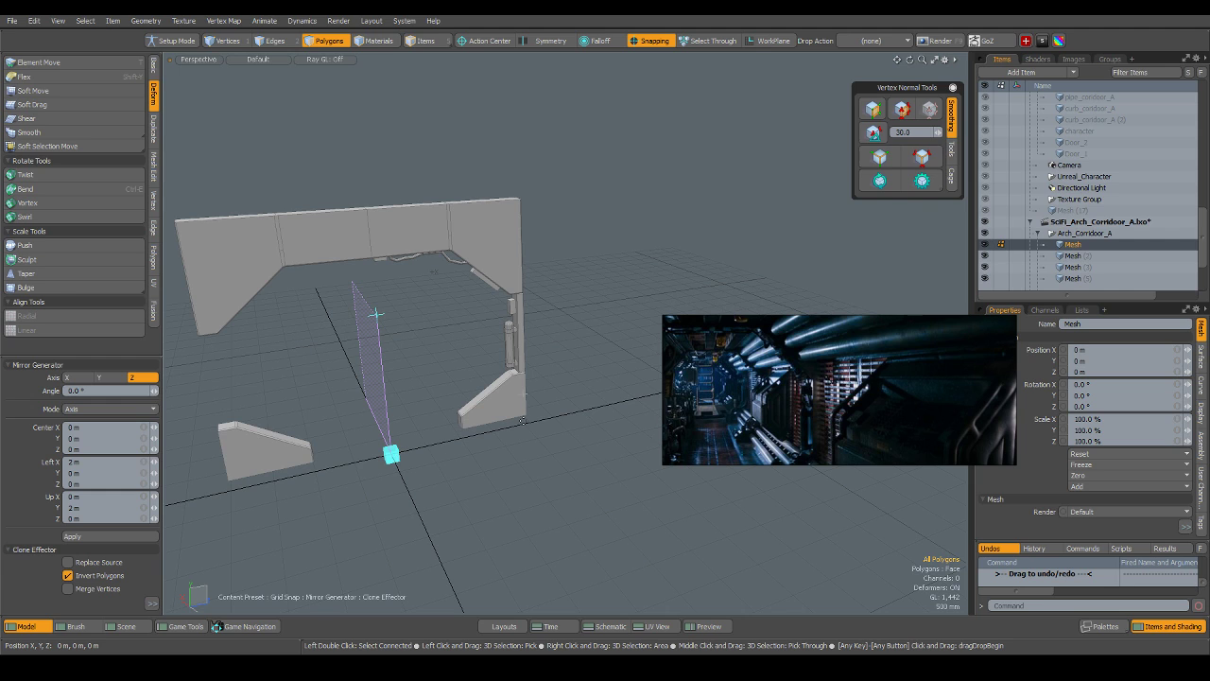
# Mirror the upright pillar above the foot block across the Z axis about the world origin.
pyautogui.press('5')
pyautogui.click(520, 331)
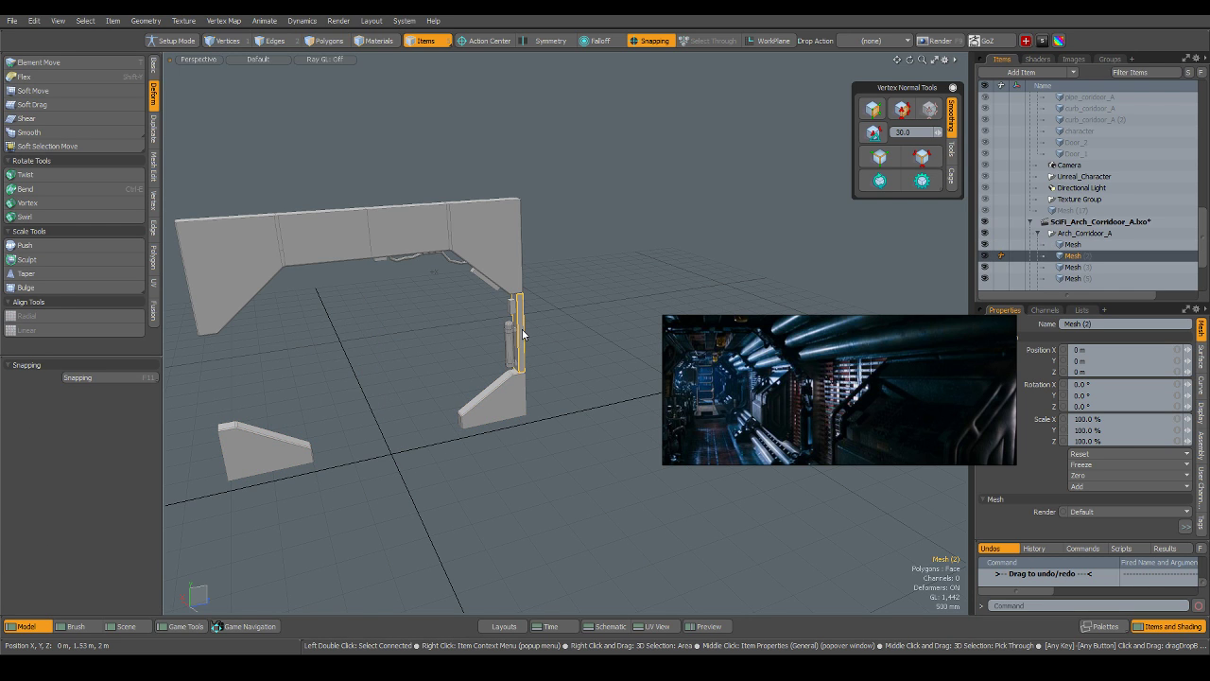
pyautogui.press('3')
pyautogui.rightClick(521, 330)
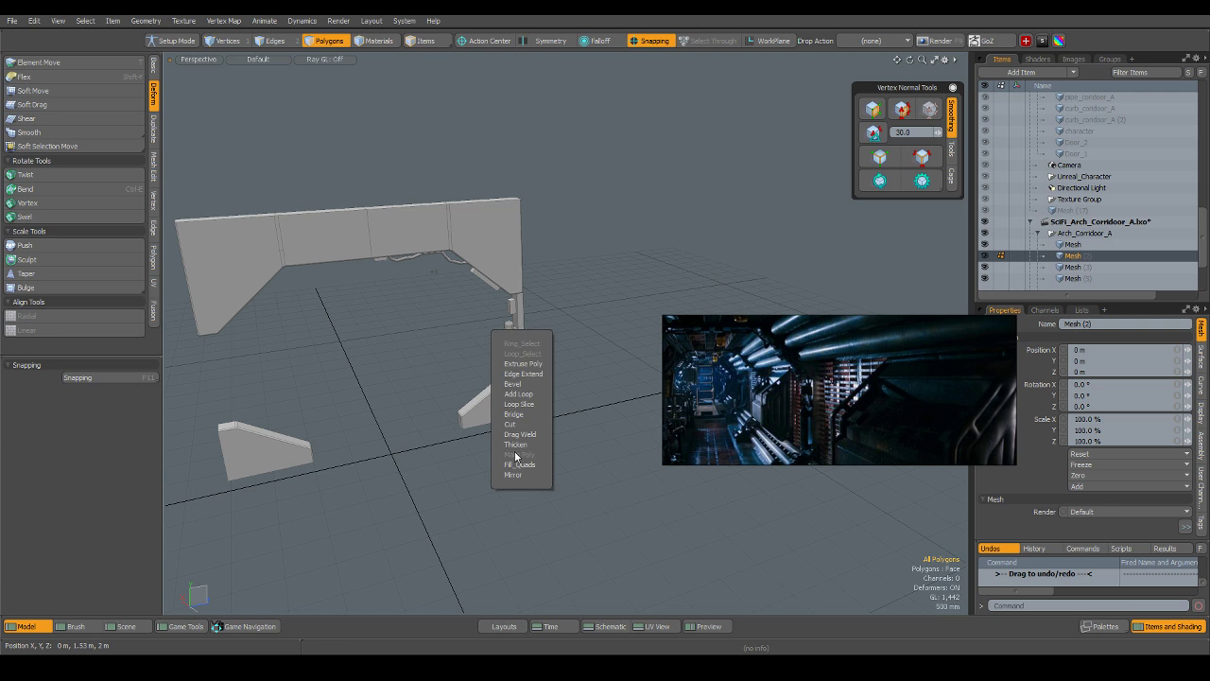
pyautogui.click(514, 473)
pyautogui.click(394, 456)
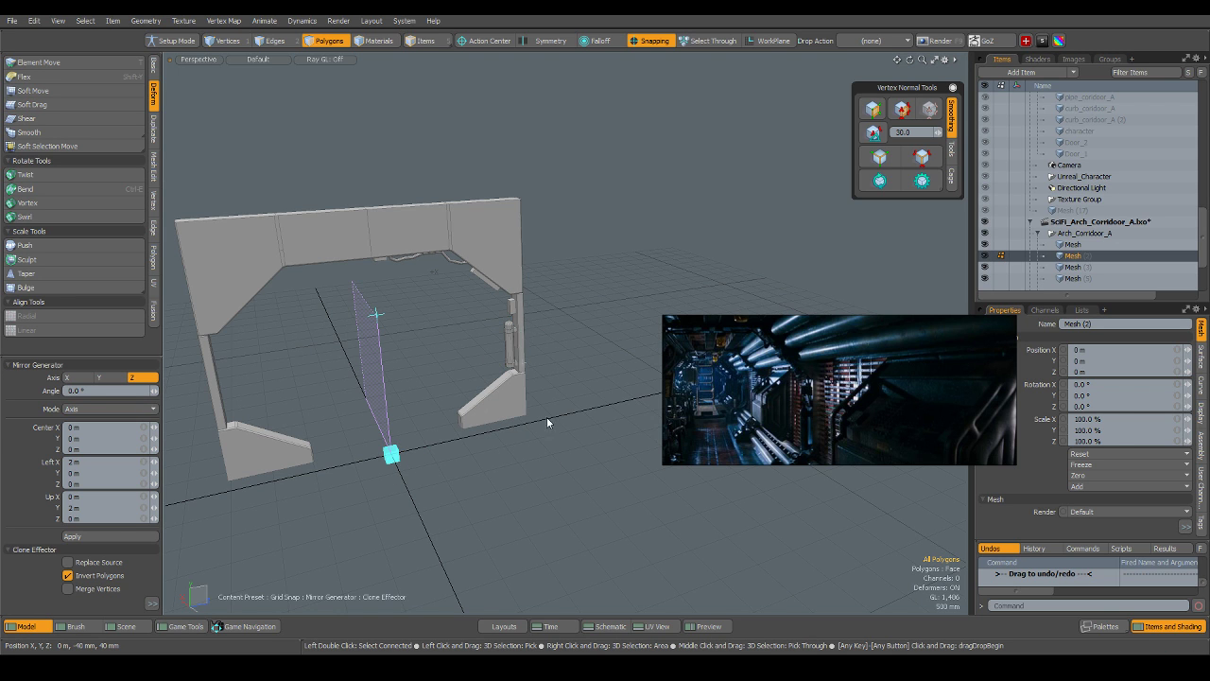
# Try mirroring the capsule, its bands and the block and pipe details across Z about the origin, and undo it.
pyautogui.press('5')
pyautogui.scroll(3, 501, 359)
pyautogui.click(503, 338)
pyautogui.scroll(2, 505, 335)
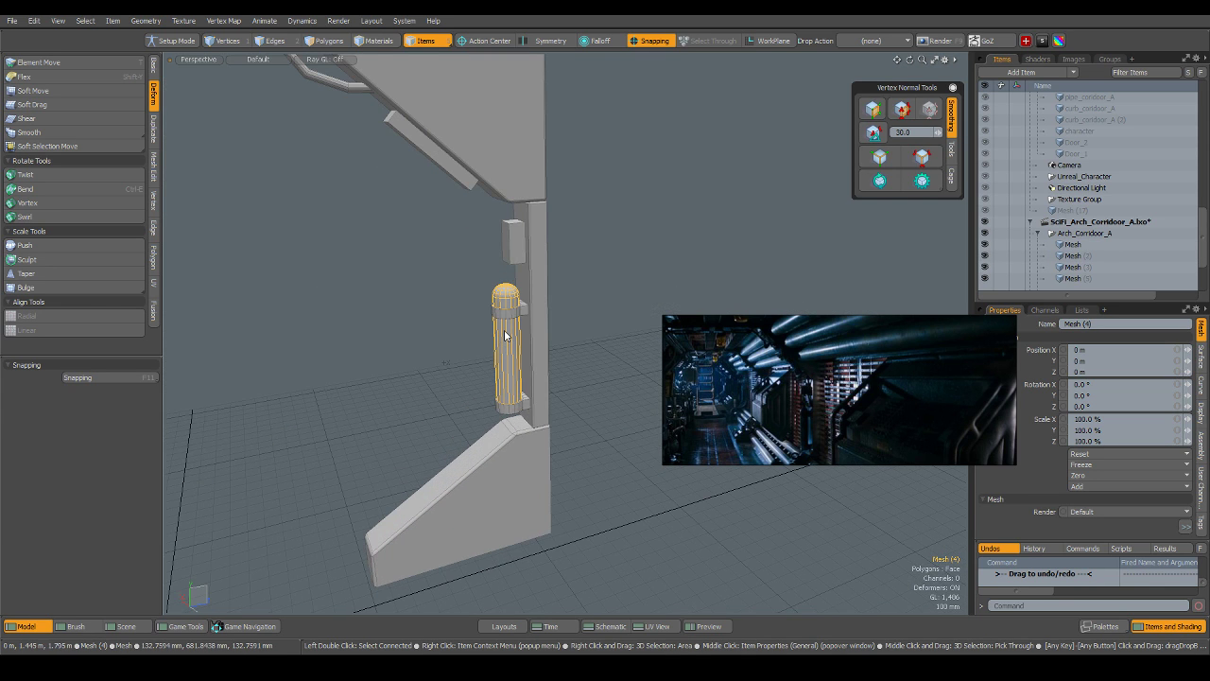
pyautogui.keyDown('shift'); pyautogui.click(504, 316); pyautogui.keyUp('shift')
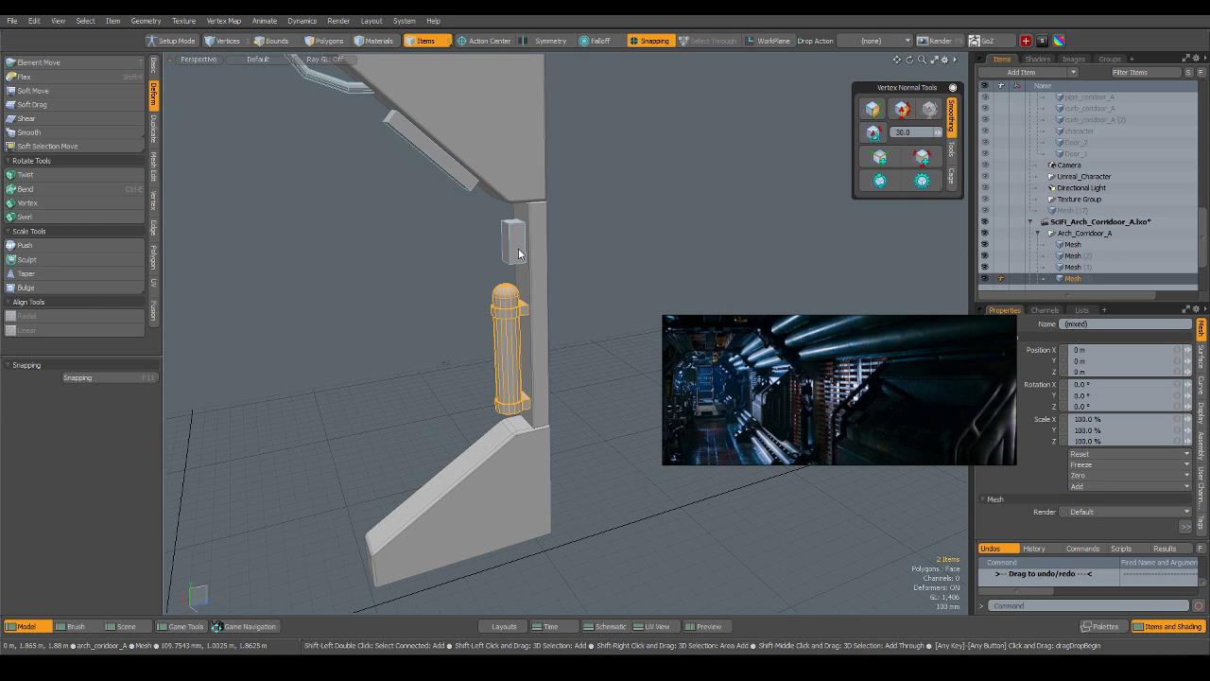
pyautogui.keyDown('shift'); pyautogui.click(517, 248); pyautogui.keyUp('shift')
pyautogui.scroll(-5, 509, 284)
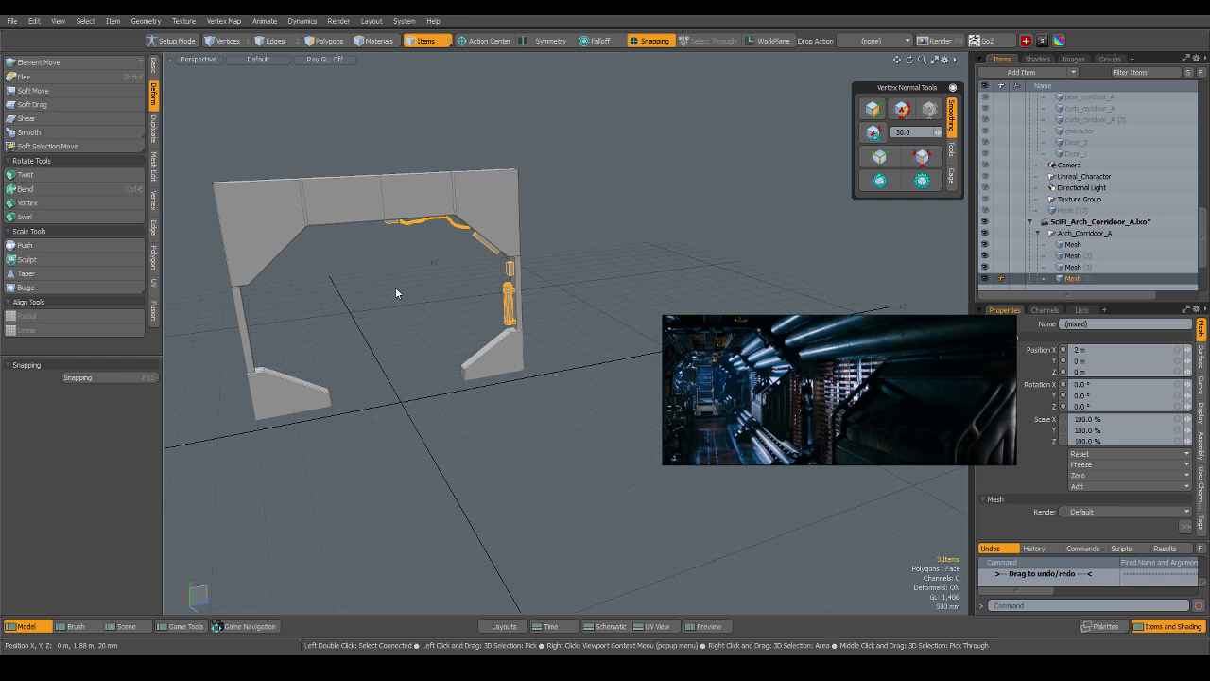
pyautogui.press('s')
pyautogui.click(618, 283)
pyautogui.press('3')
pyautogui.rightClick(605, 289)
pyautogui.click(597, 434)
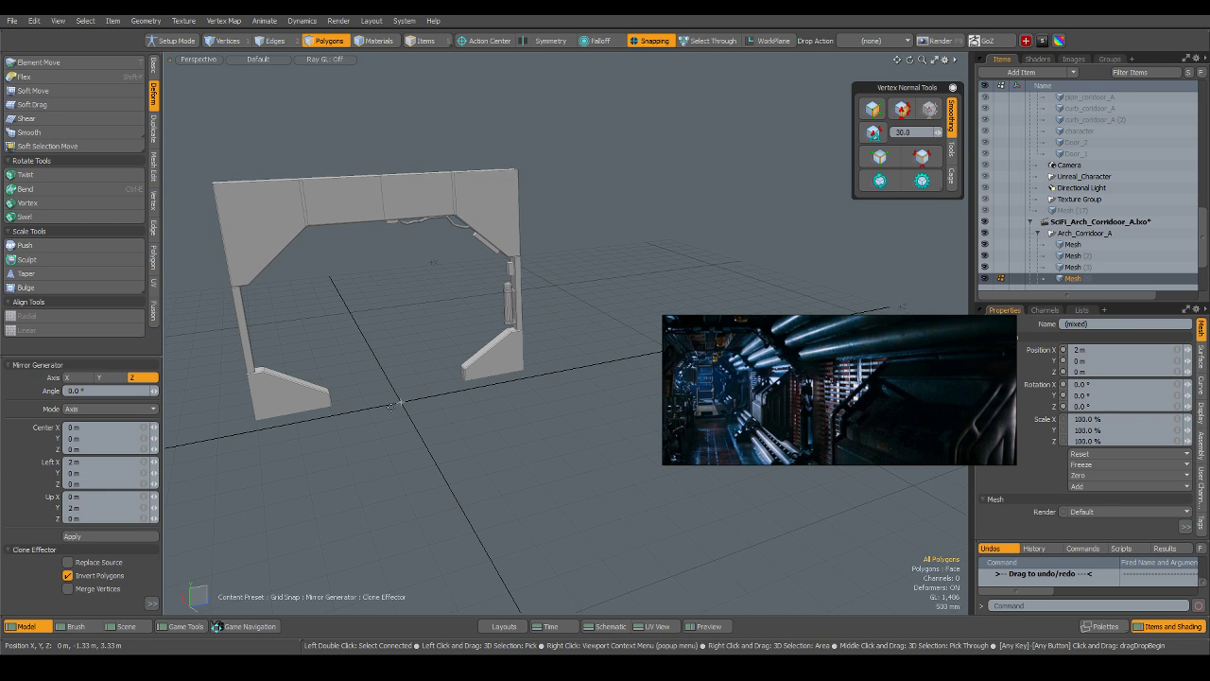
pyautogui.click(393, 406)
pyautogui.keyDown('alt'); pyautogui.moveTo(423, 424); pyautogui.dragTo(351, 394); pyautogui.keyUp('alt')
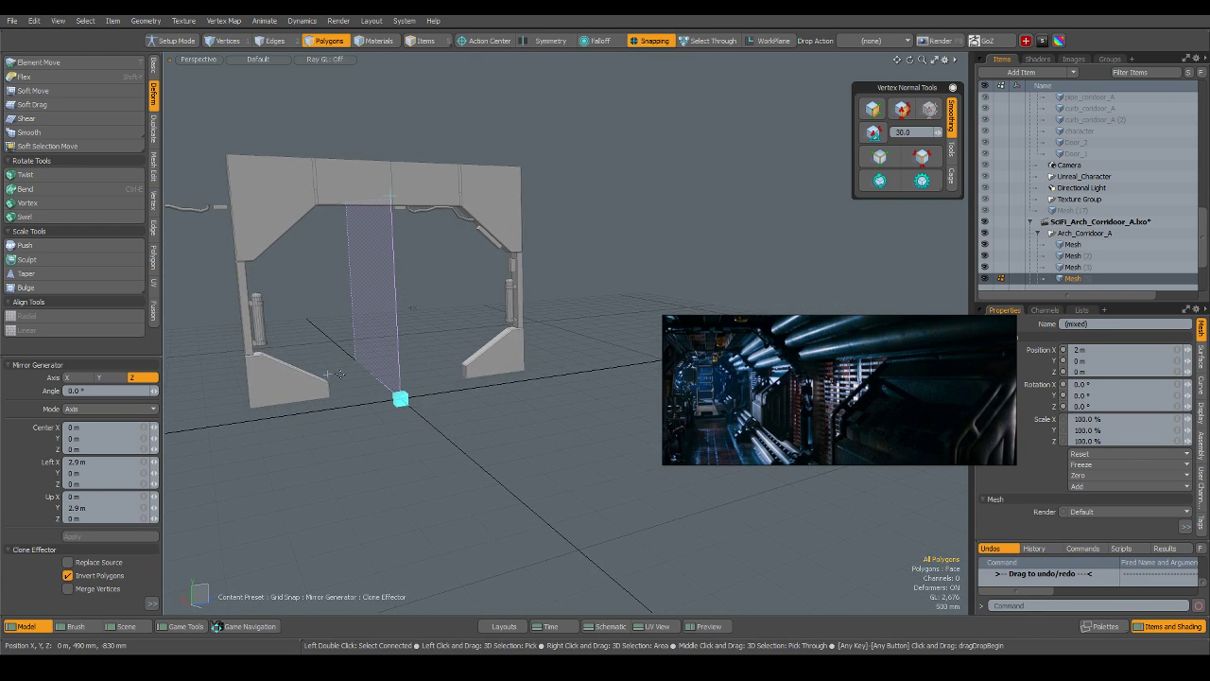
pyautogui.hotkey('ctrl', 'z')
# Select all the arch meshes and freeze all of their transforms.
pyautogui.scroll(3, 486, 242)
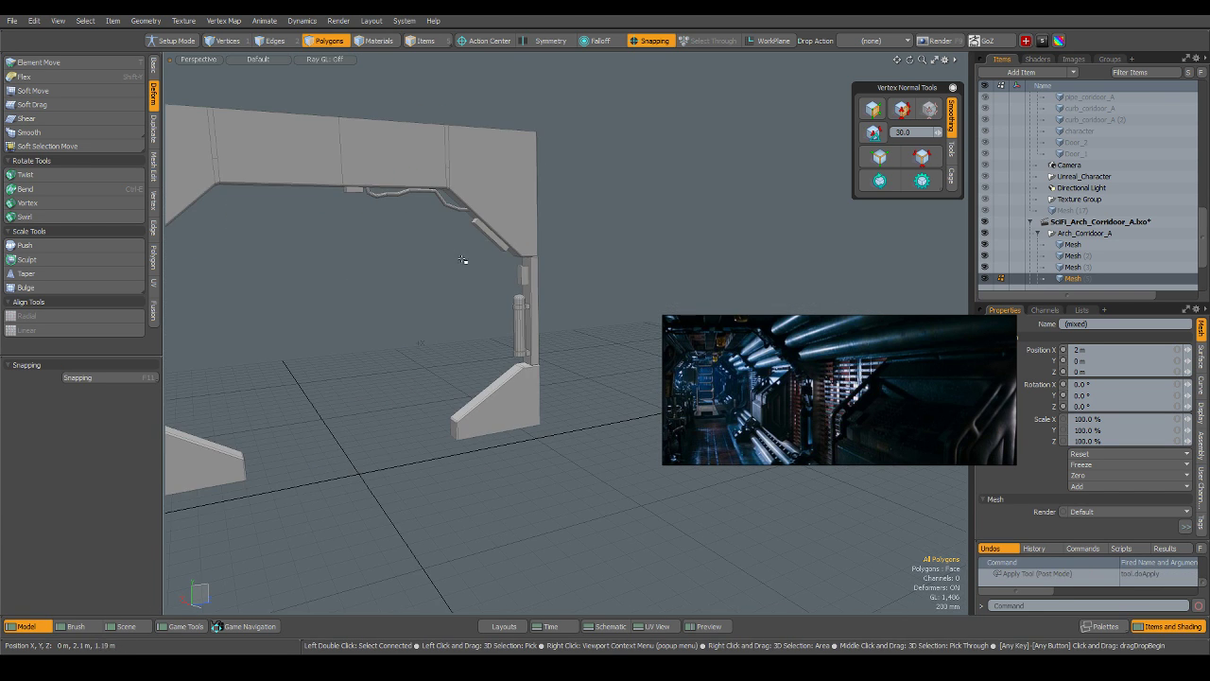
pyautogui.press('5')
pyautogui.click(514, 176)
pyautogui.scroll(-4, 459, 257)
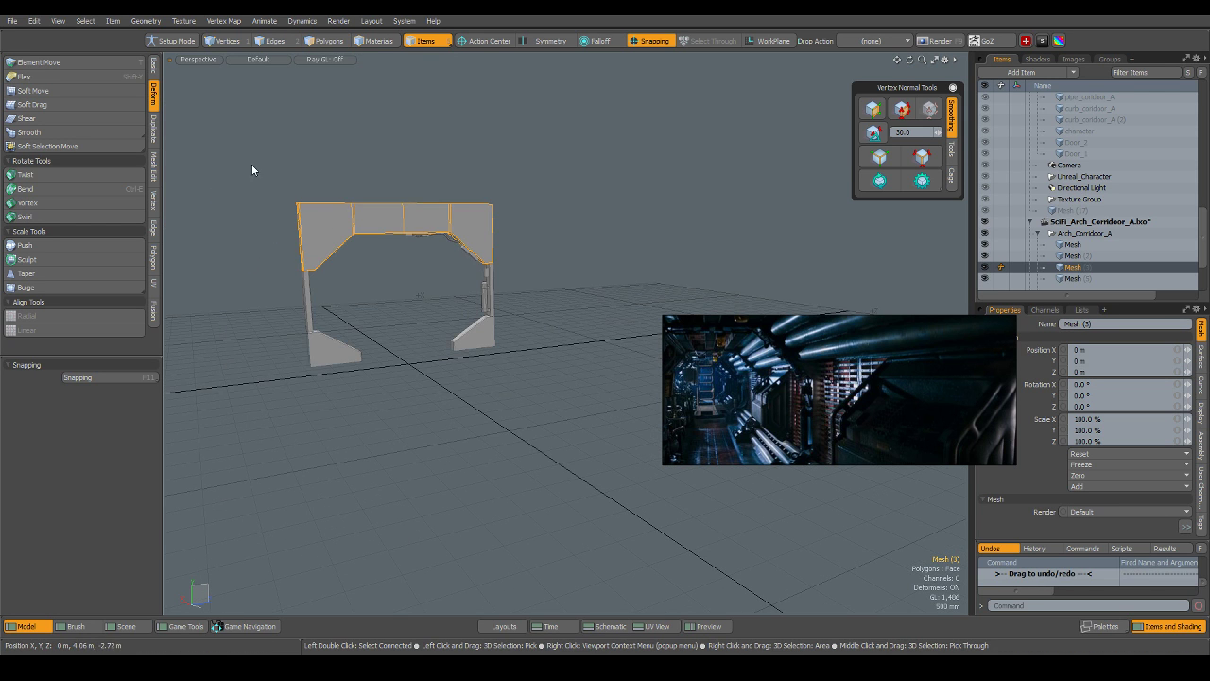
pyautogui.moveTo(252, 164); pyautogui.dragTo(553, 451)
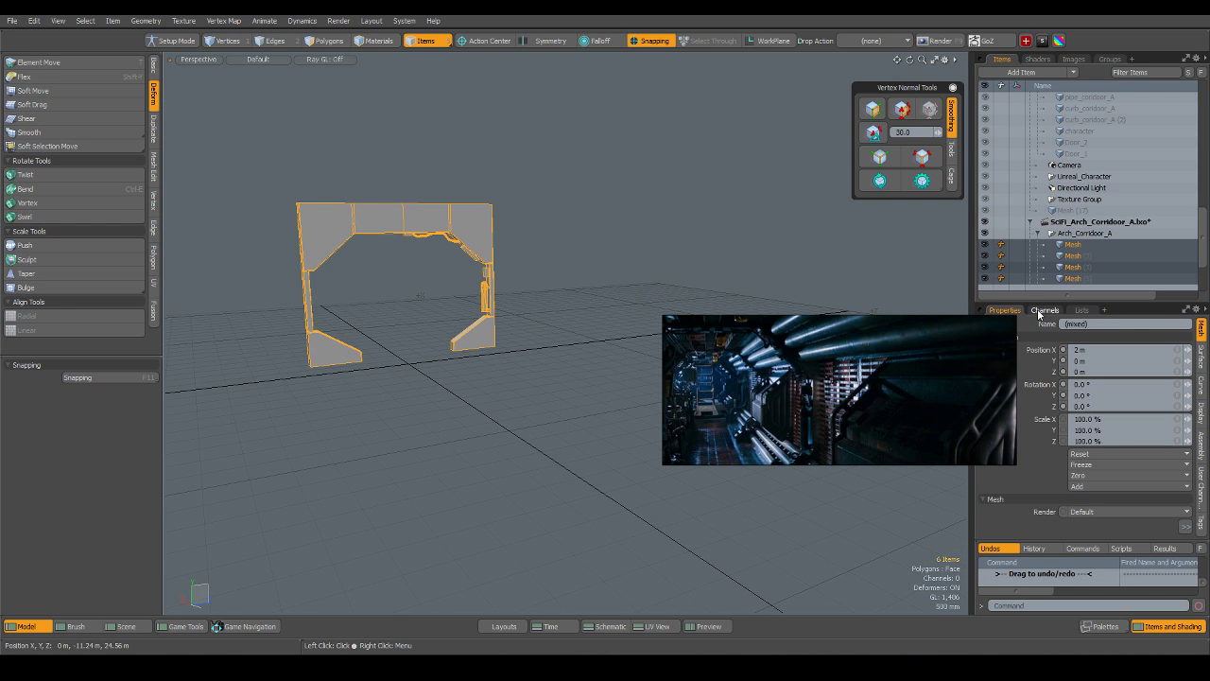
pyautogui.click(1091, 466)
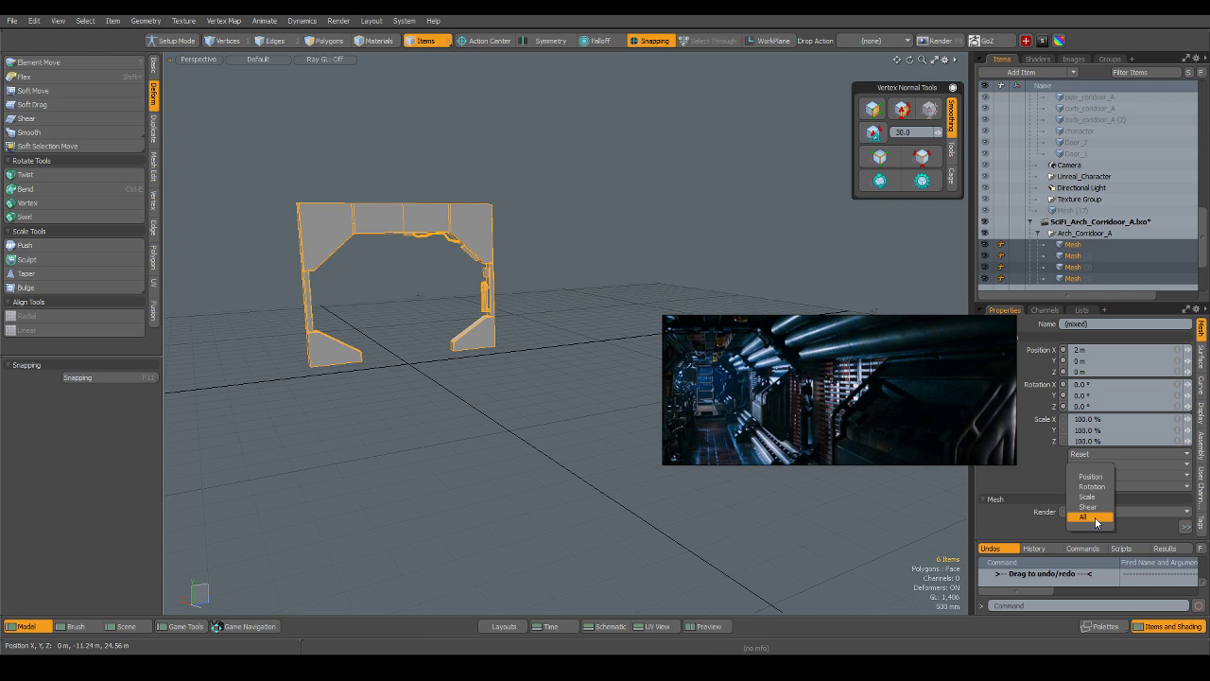
pyautogui.click(1088, 519)
# Apply the vertex normal smoothing to all the selected arch meshes and clear the selection.
pyautogui.scroll(5, 470, 282)
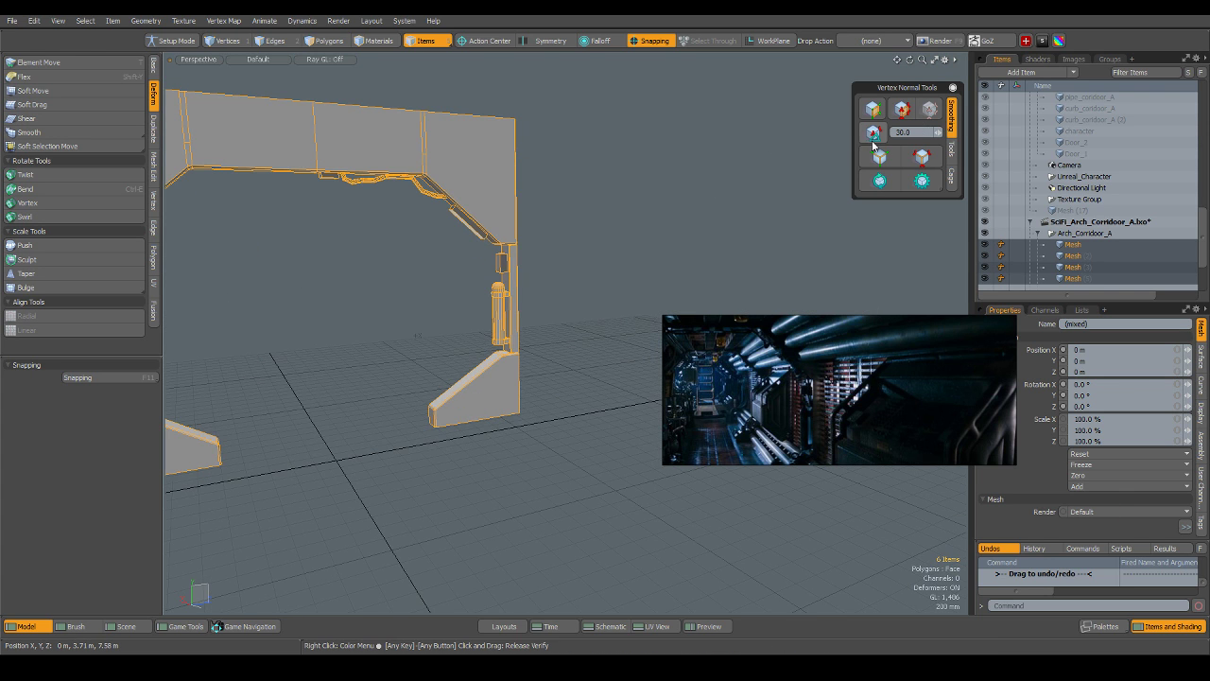
pyautogui.click(878, 181)
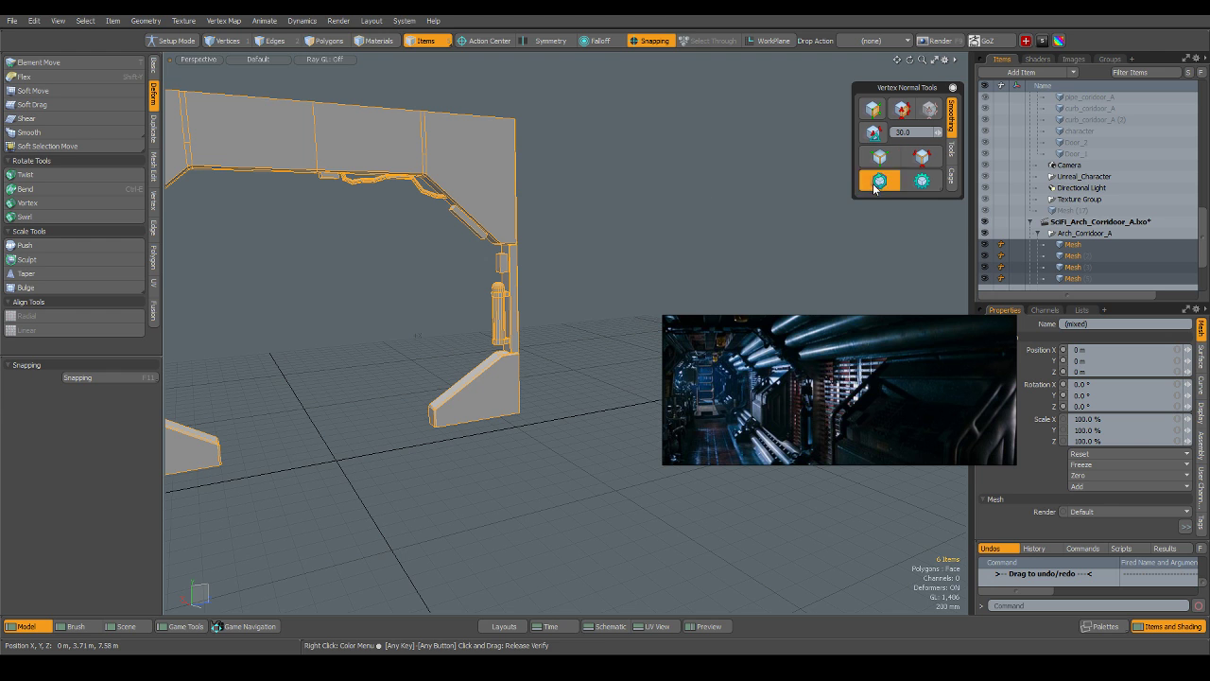
pyautogui.click(601, 266)
pyautogui.scroll(-4, 445, 221)
pyautogui.scroll(3, 399, 189)
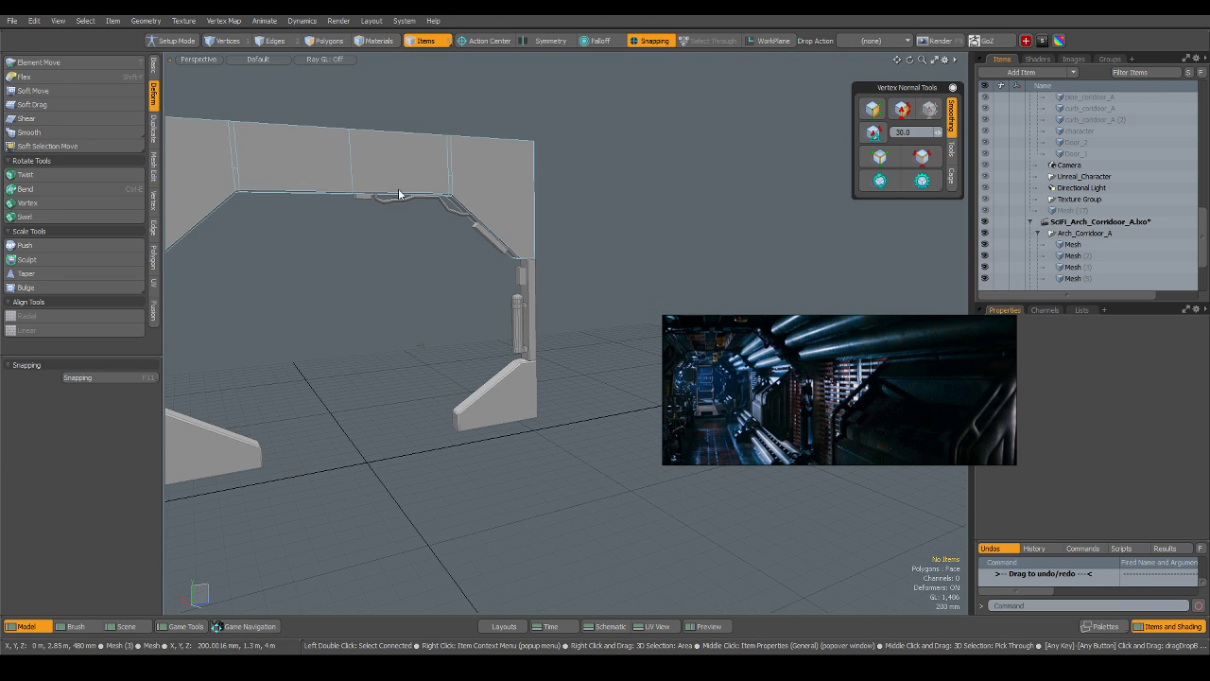
# Mirror the capsule, its bands and the block and pipe details across the Z axis about the world origin.
pyautogui.click(390, 201)
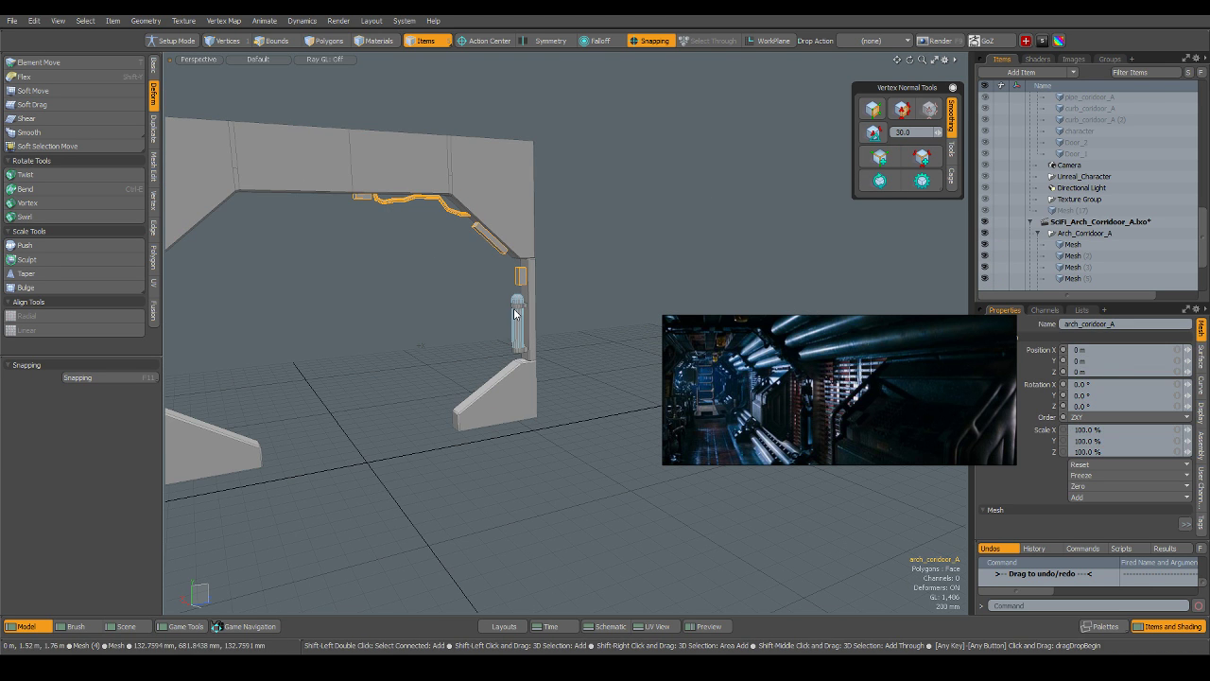
pyautogui.keyDown('shift'); pyautogui.click(518, 310); pyautogui.keyUp('shift')
pyautogui.scroll(-2, 448, 316)
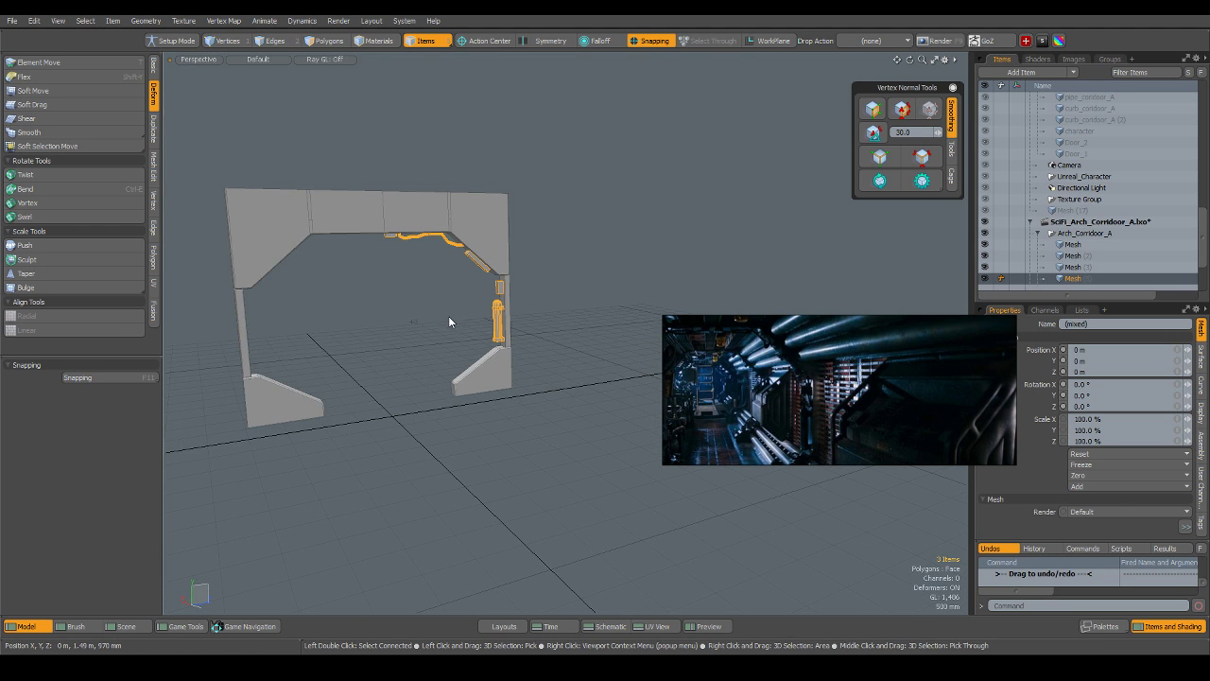
pyautogui.scroll(2, 492, 316)
pyautogui.keyDown('shift'); pyautogui.click(509, 280); pyautogui.keyUp('shift')
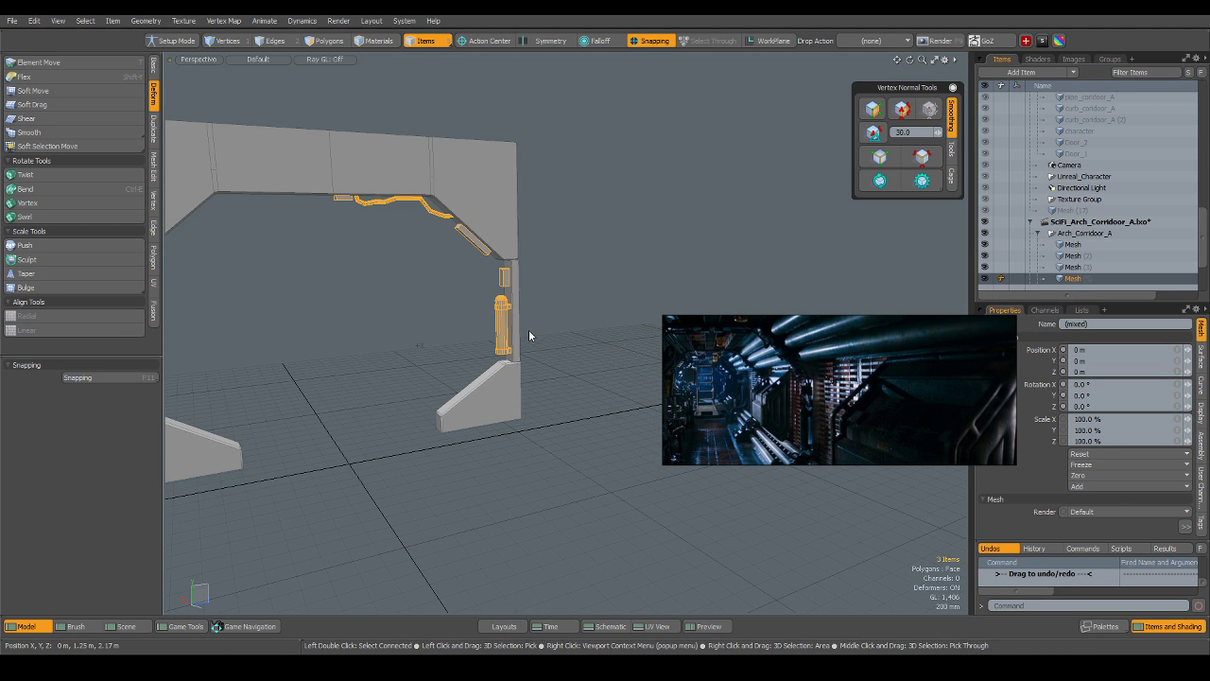
pyautogui.press('s')
pyautogui.click(626, 281)
pyautogui.press('3')
pyautogui.rightClick(597, 281)
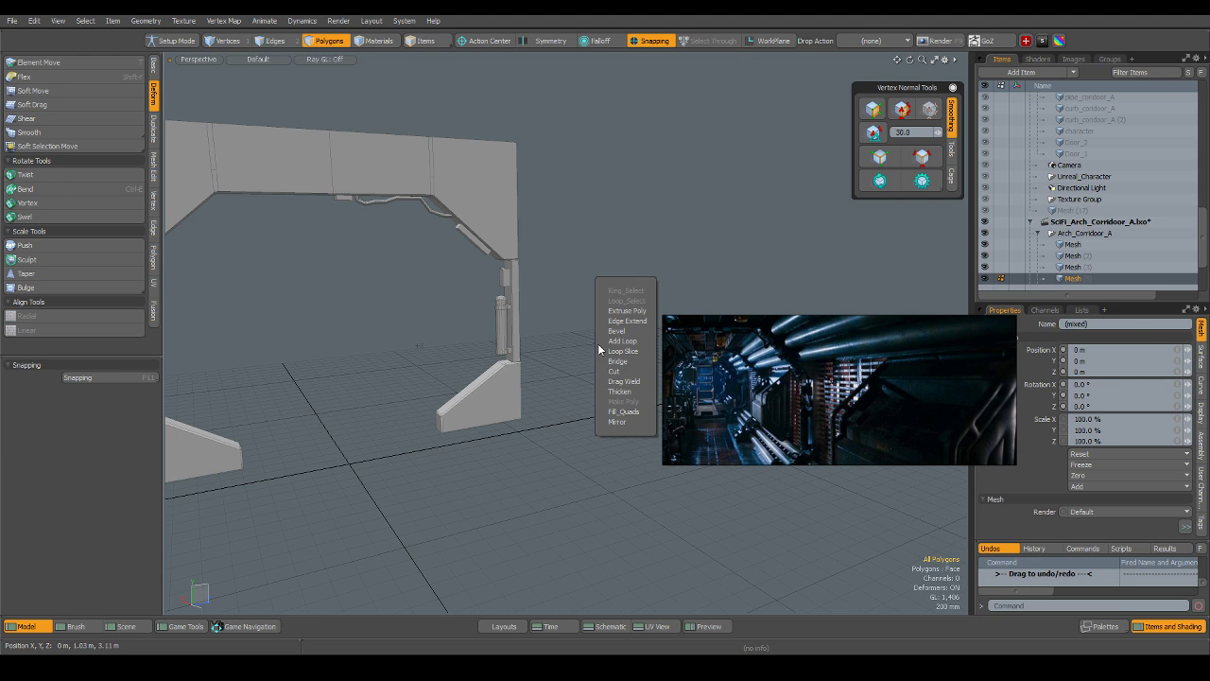
pyautogui.click(619, 422)
pyautogui.moveTo(348, 463); pyautogui.dragTo(338, 281)
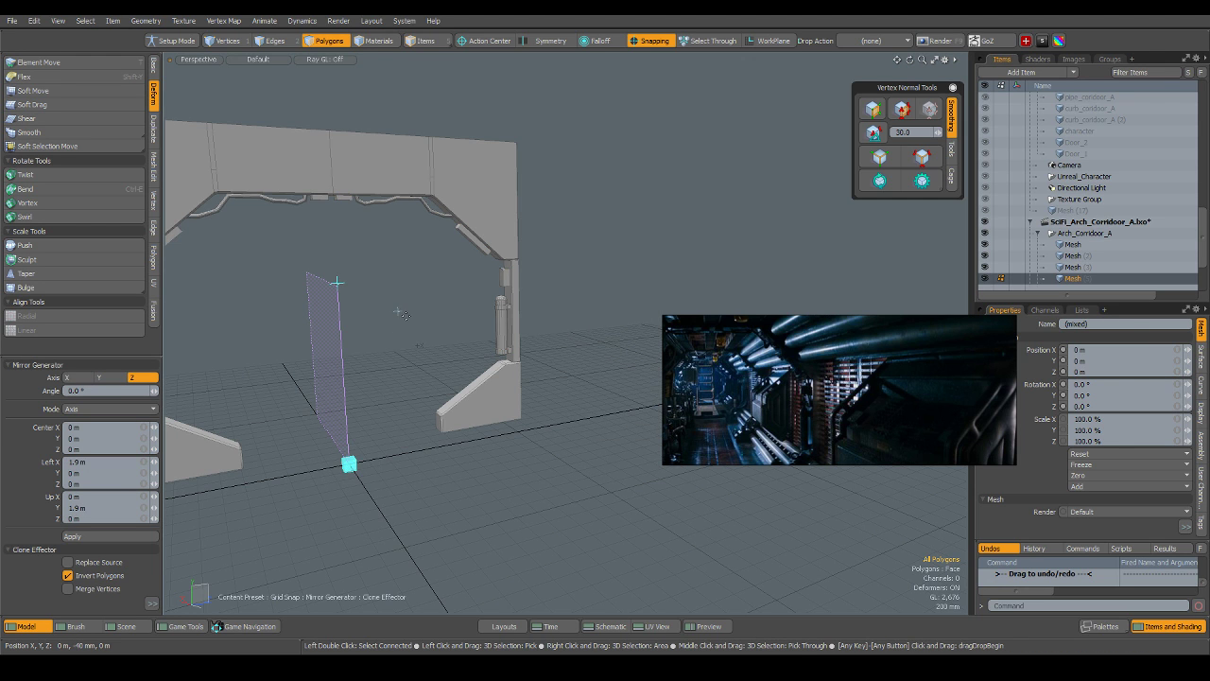
pyautogui.keyDown('alt'); pyautogui.moveTo(531, 374); pyautogui.dragTo(498, 370); pyautogui.keyUp('alt')
pyautogui.press('5')
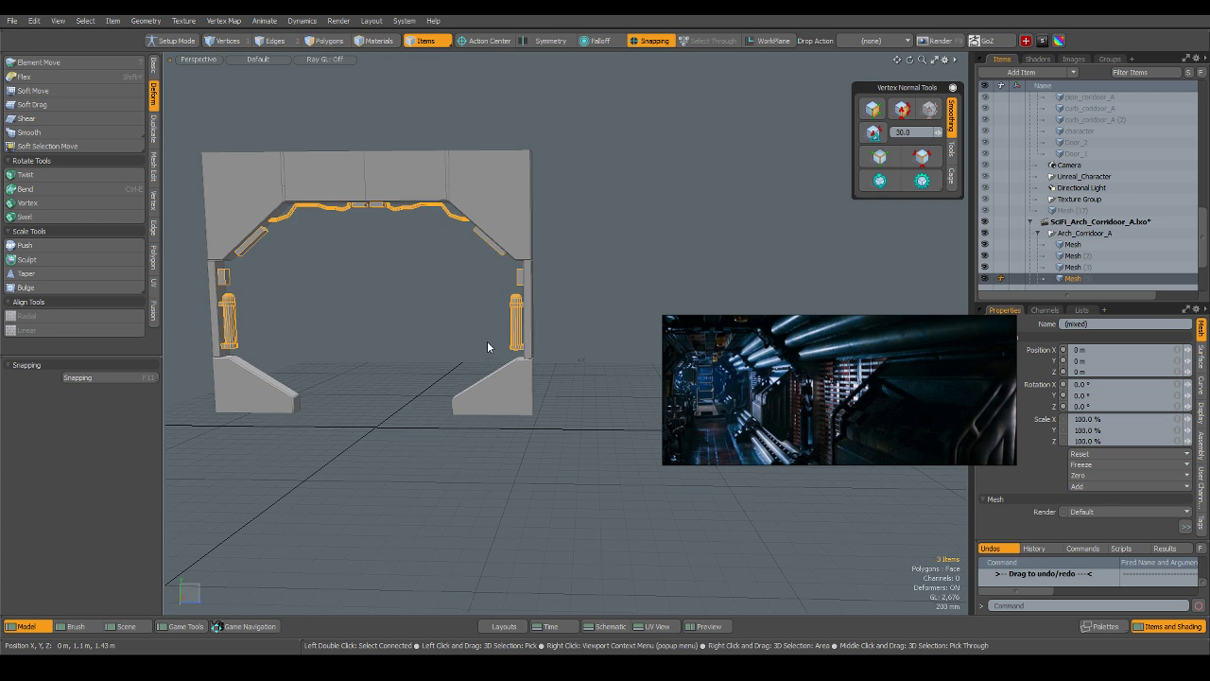
pyautogui.scroll(-2, 488, 342)
pyautogui.moveTo(208, 121); pyautogui.dragTo(607, 491)
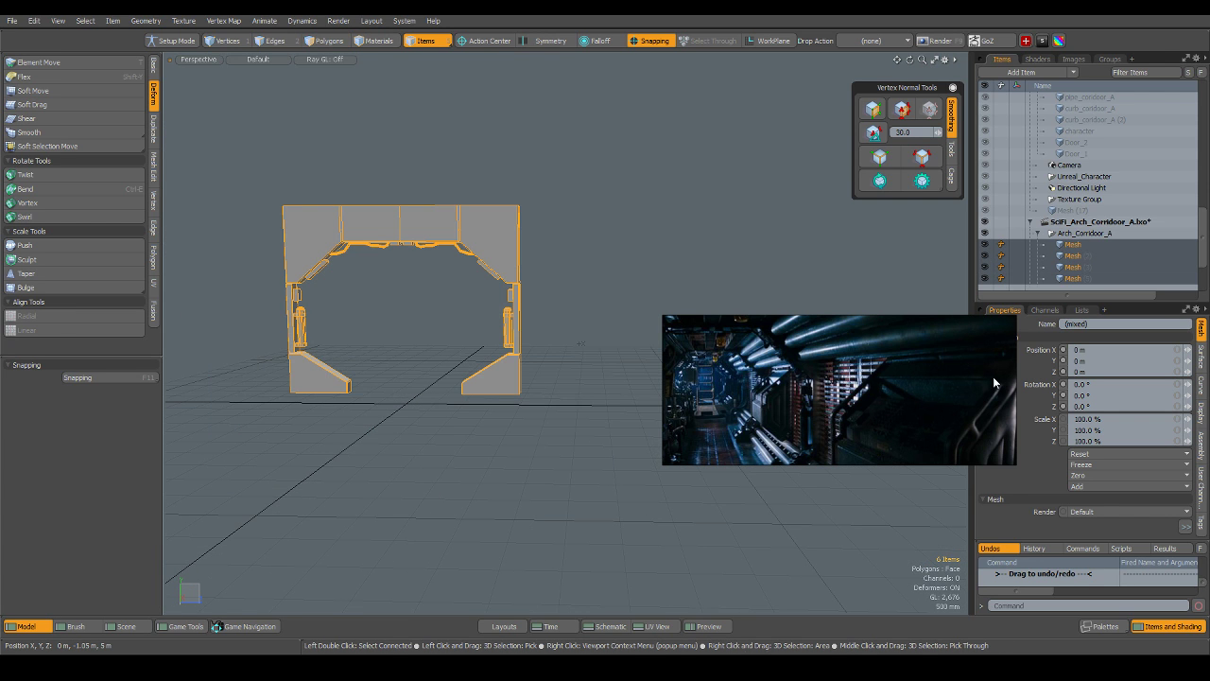
pyautogui.click(1099, 477)
pyautogui.click(537, 463)
pyautogui.keyDown('alt'); pyautogui.moveTo(538, 464); pyautogui.dragTo(452, 234); pyautogui.keyUp('alt')
pyautogui.click(452, 235)
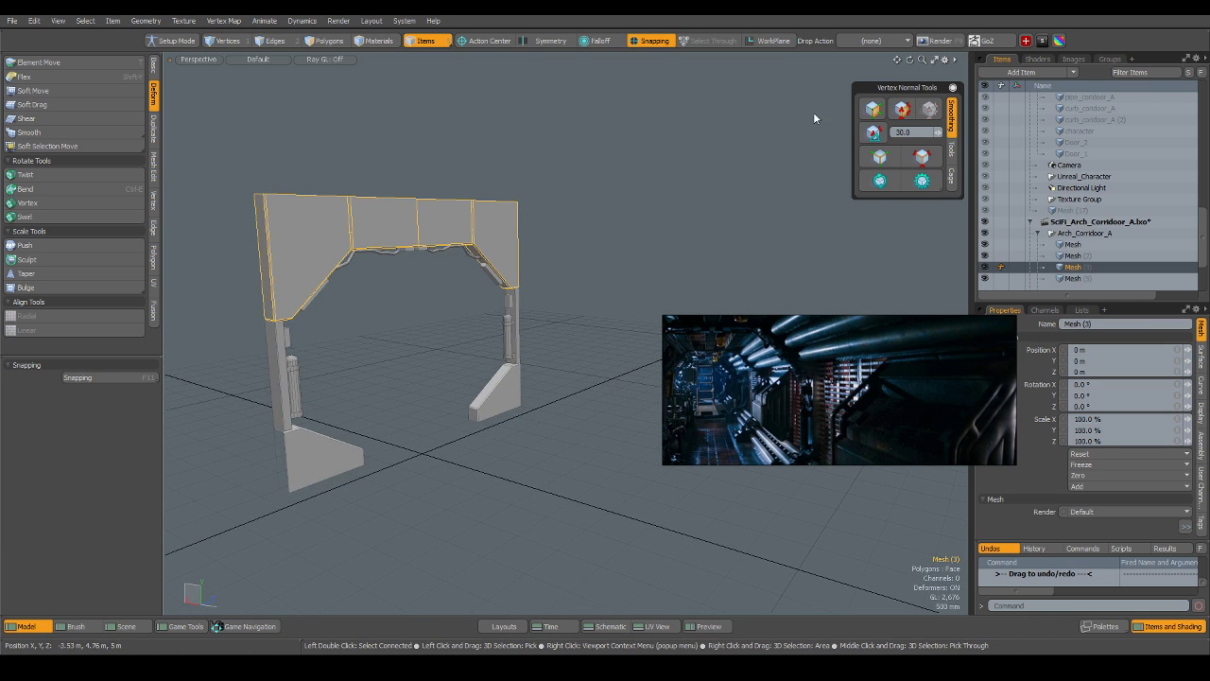
pyautogui.moveTo(214, 130); pyautogui.dragTo(567, 458, button='right')
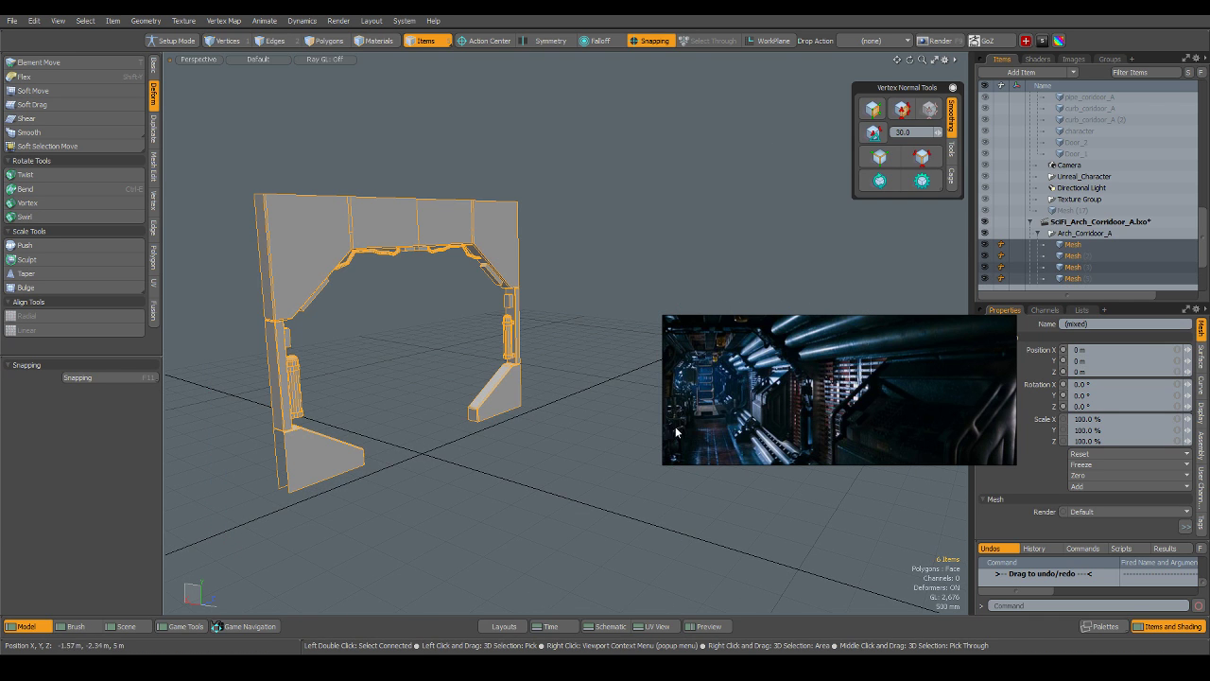
pyautogui.keyDown('ctrl'); pyautogui.keyDown('shift'); pyautogui.rightClick(690, 170); pyautogui.keyUp('shift'); pyautogui.keyUp('ctrl')
pyautogui.click(682, 206)
pyautogui.click(570, 248)
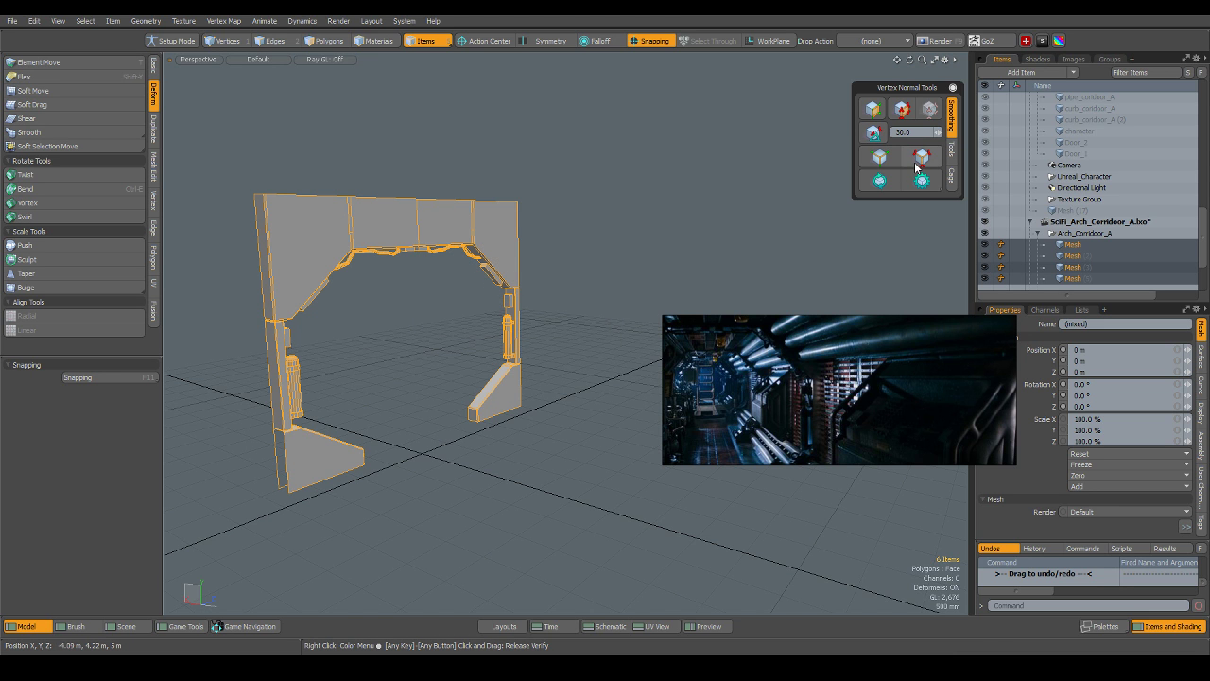
pyautogui.click(597, 271)
# Select the Arch_Corridor_A group and save the scene.
pyautogui.keyDown('alt'); pyautogui.moveTo(596, 271); pyautogui.dragTo(316, 342); pyautogui.keyUp('alt')
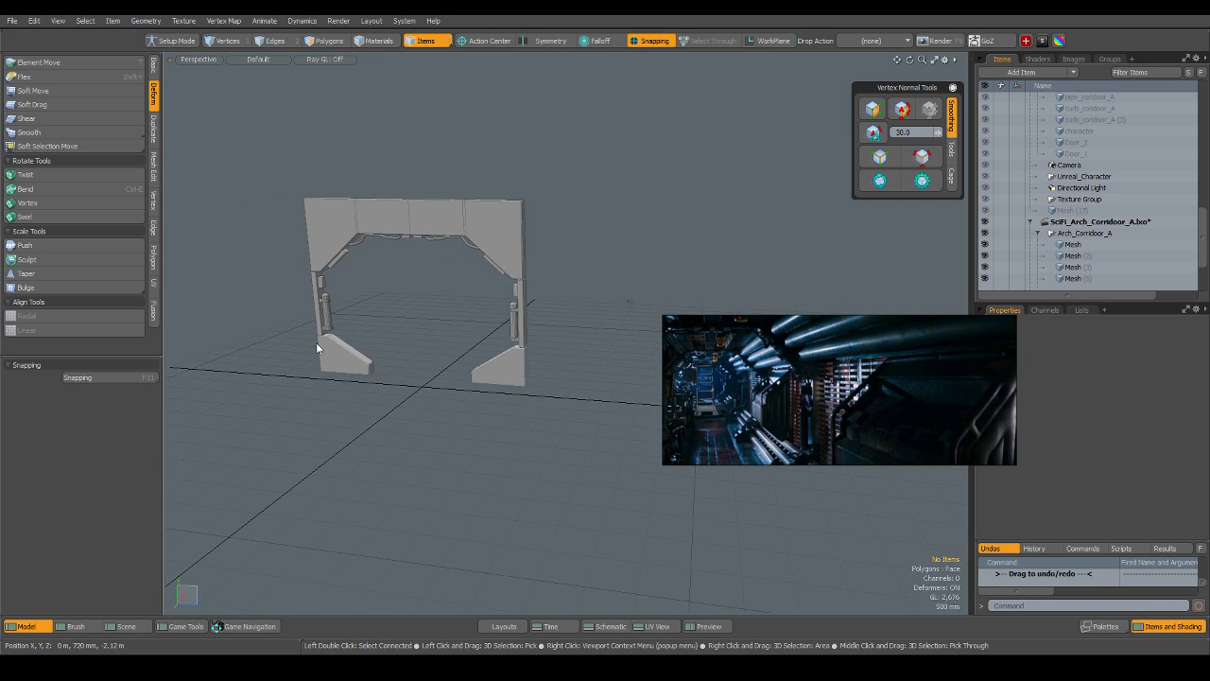
pyautogui.scroll(4, 399, 239)
pyautogui.keyDown('alt'); pyautogui.moveTo(399, 239); pyautogui.dragTo(345, 215); pyautogui.keyUp('alt')
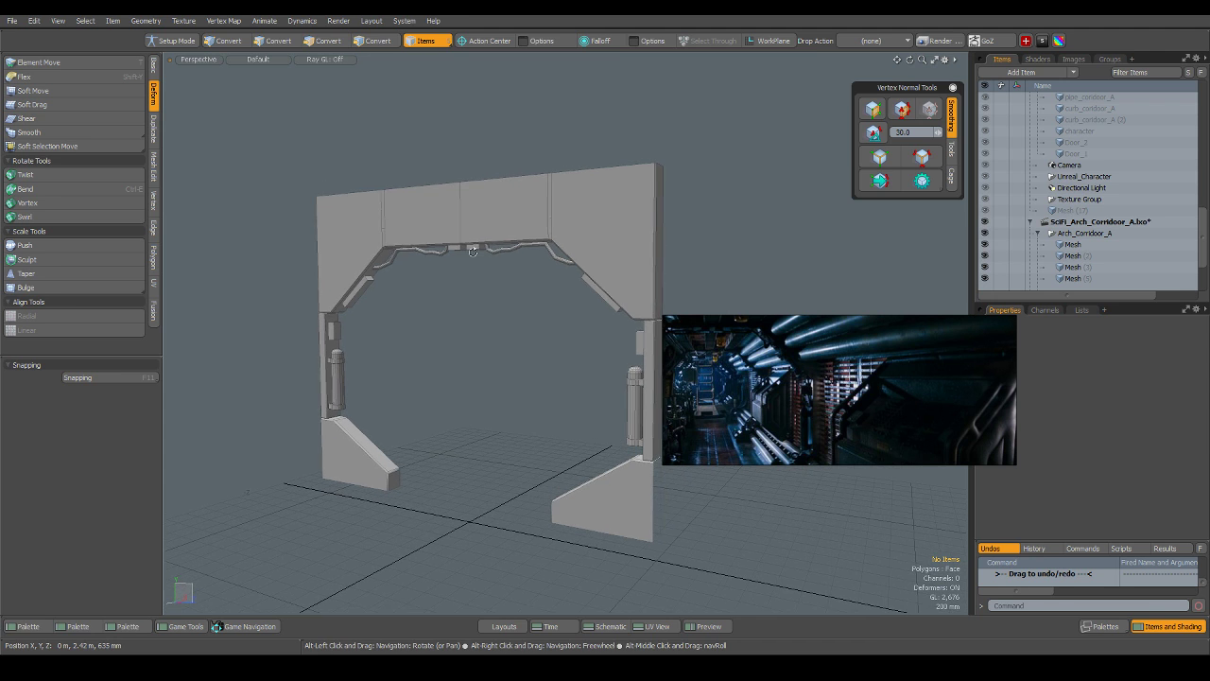
pyautogui.click(1097, 234)
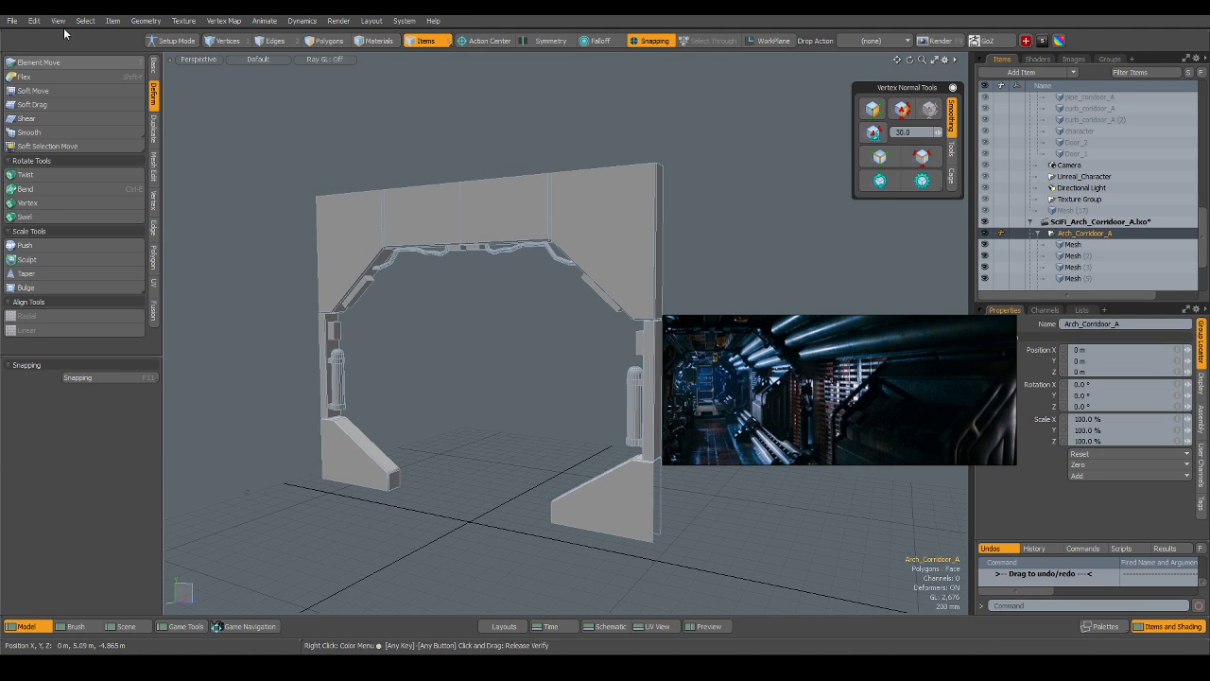
pyautogui.click(12, 21)
pyautogui.click(57, 140)
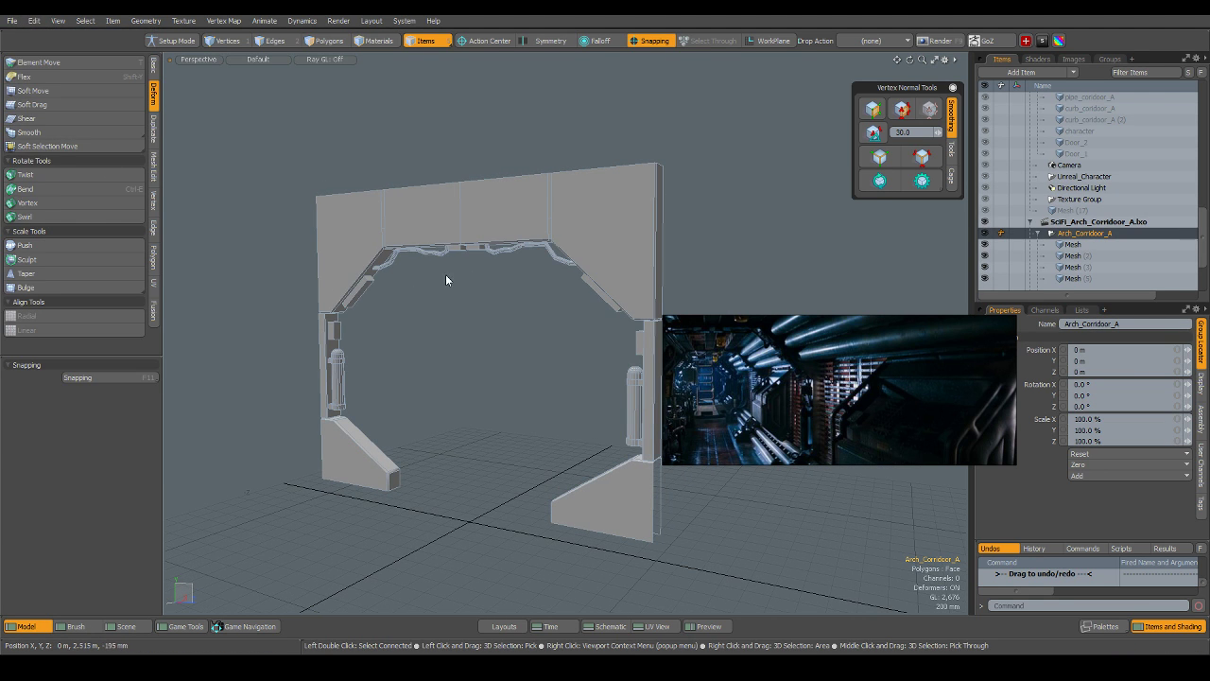
pyautogui.scroll(-3, 430, 290)
pyautogui.keyDown('alt'); pyautogui.moveTo(333, 342); pyautogui.dragTo(357, 356); pyautogui.keyUp('alt')
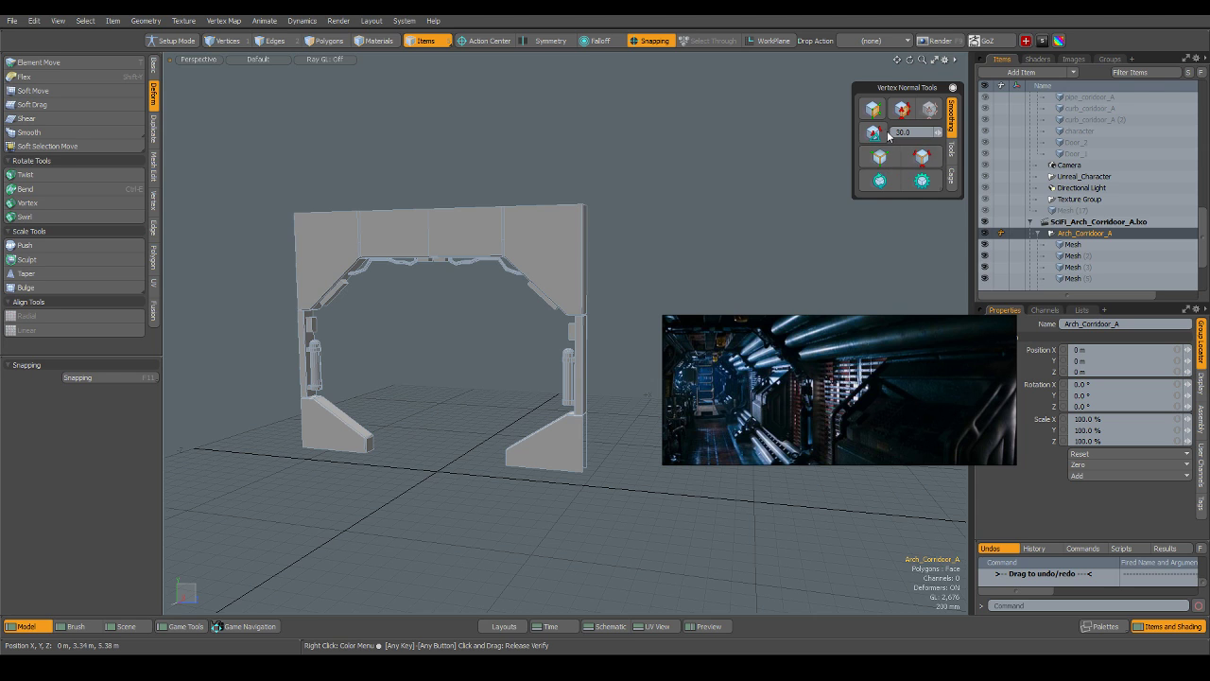
pyautogui.click(1080, 235)
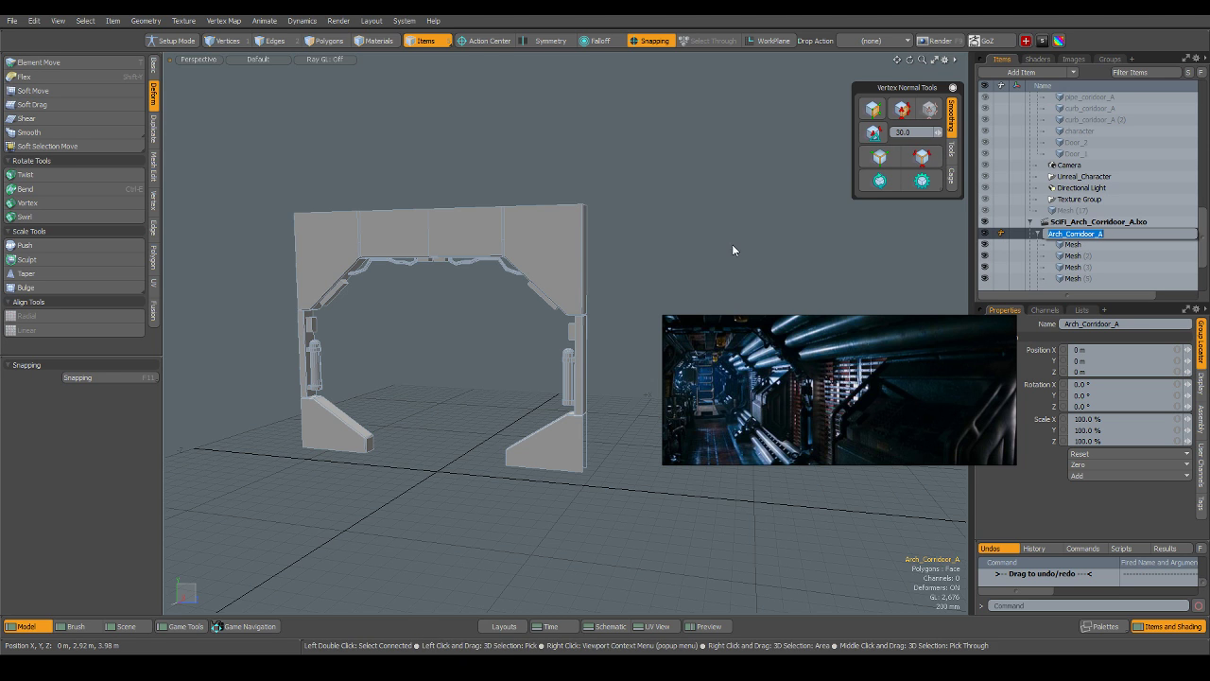
pyautogui.press('Return')
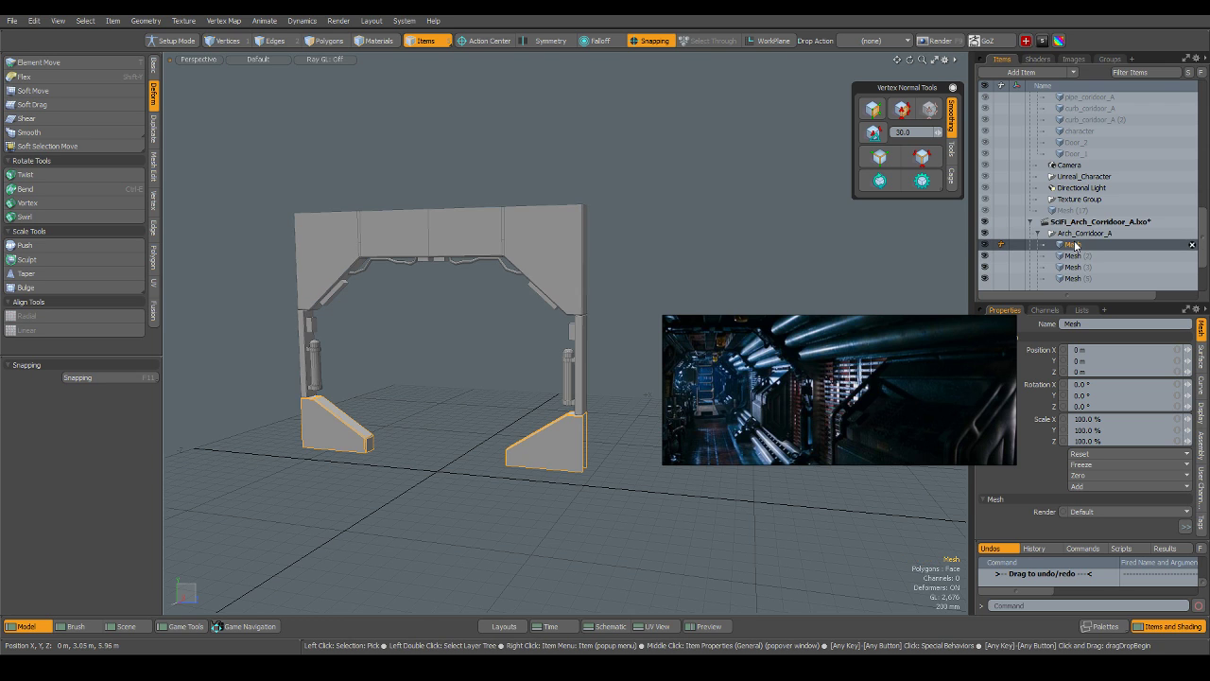
# Rename the mesh of the arch's upper section as Arch_Top.
pyautogui.click(545, 221)
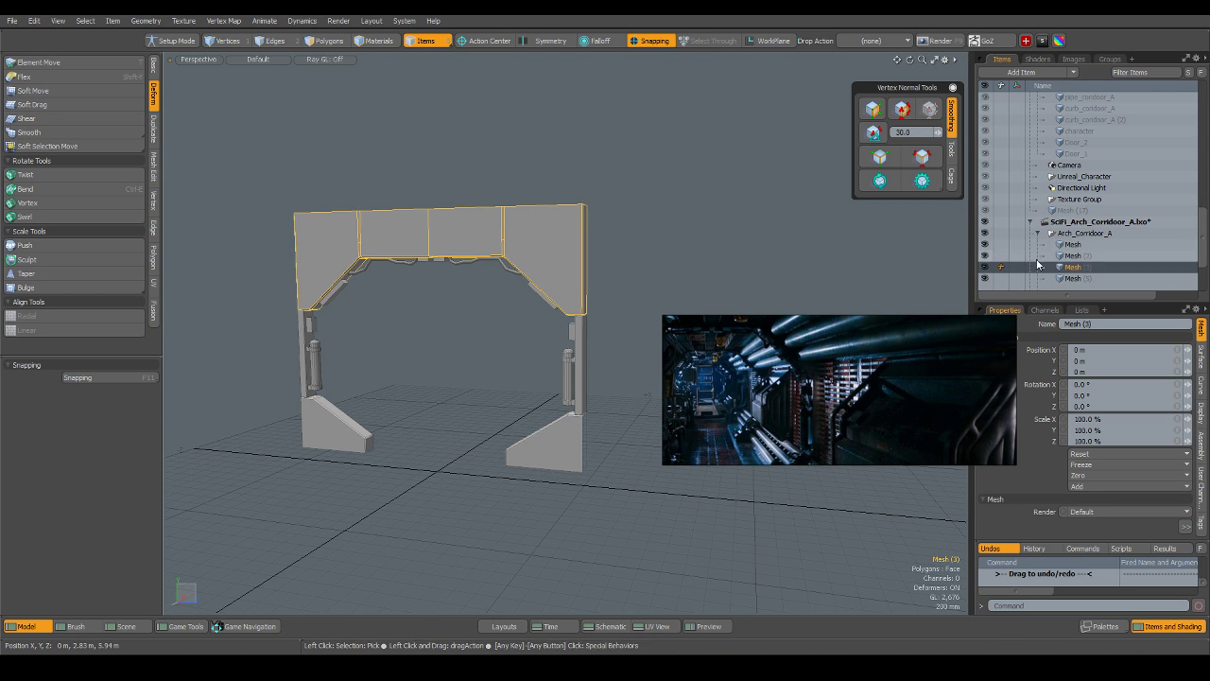
pyautogui.click(1080, 324)
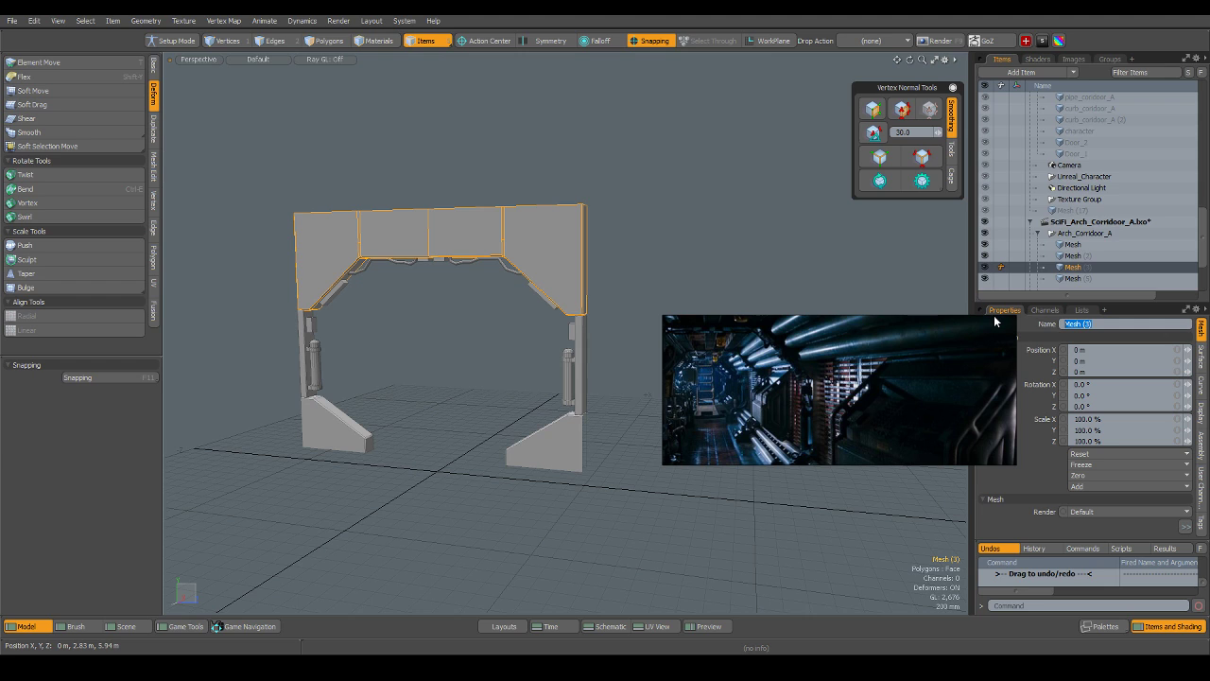
pyautogui.write('Arch_Top')
pyautogui.press('Return')
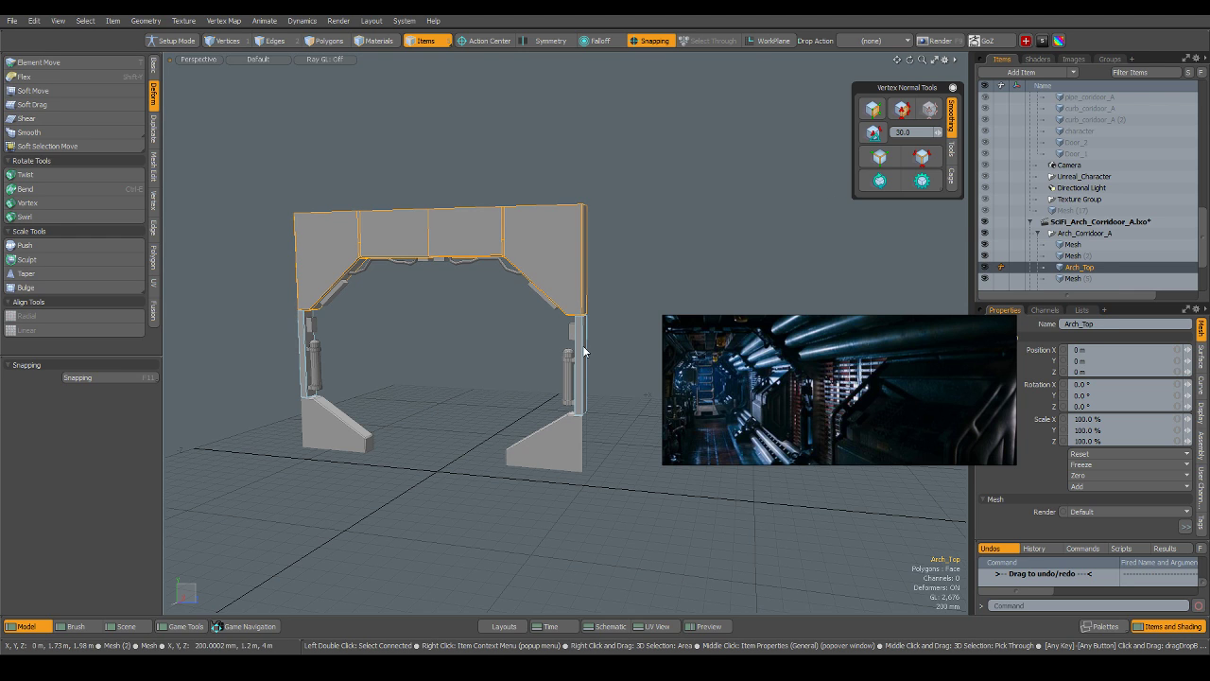
# Rename the mesh of the two upright pillars as Arch_Pillar.
pyautogui.click(582, 348)
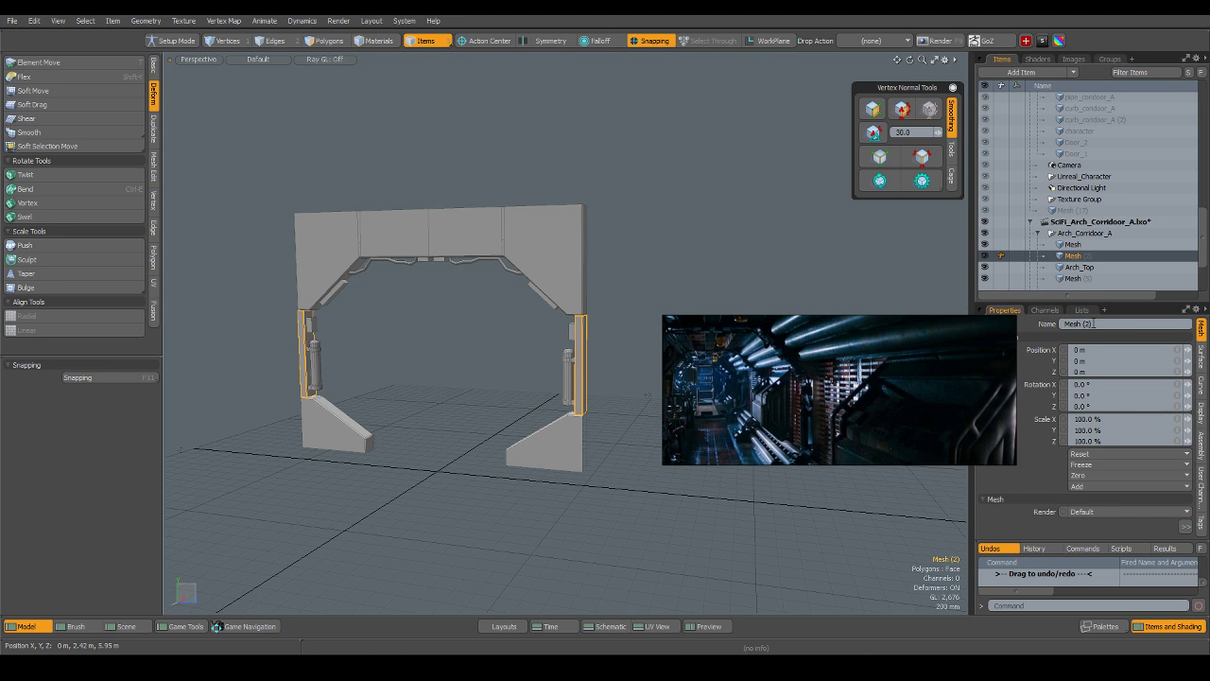
pyautogui.write('Arch_Pillar')
pyautogui.press('Return')
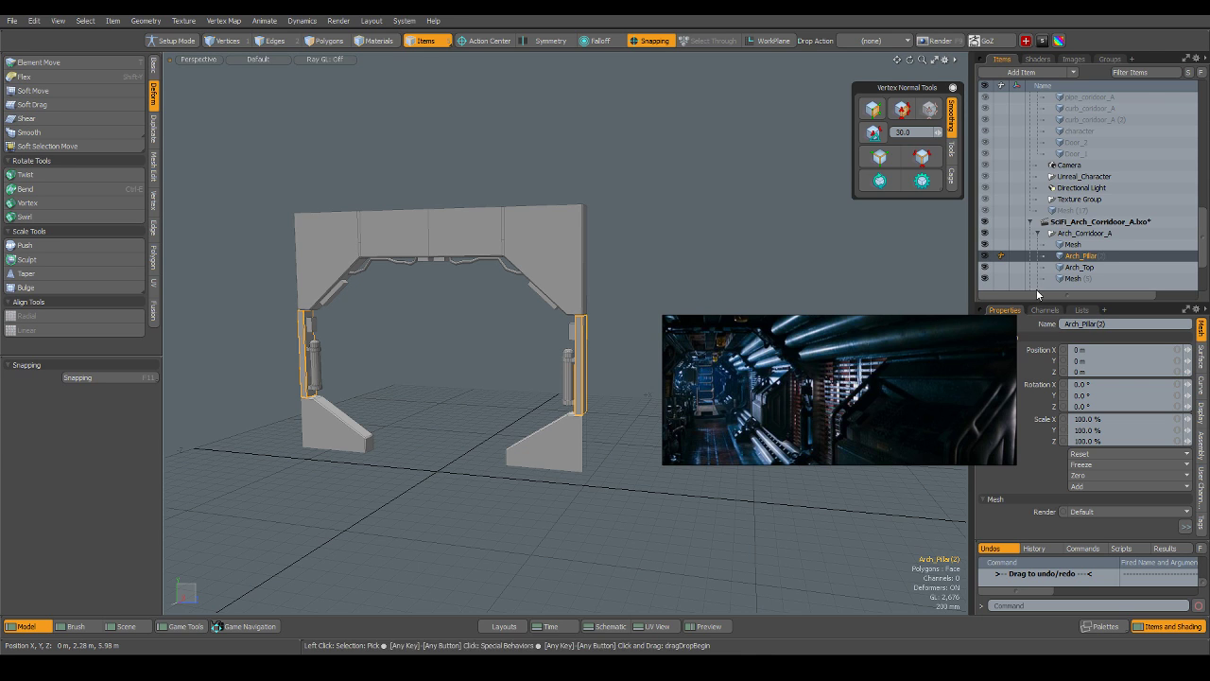
# Select the pipes, blocks, capsules and bands together and rename their mesh as Arch_Details.
pyautogui.click(457, 264)
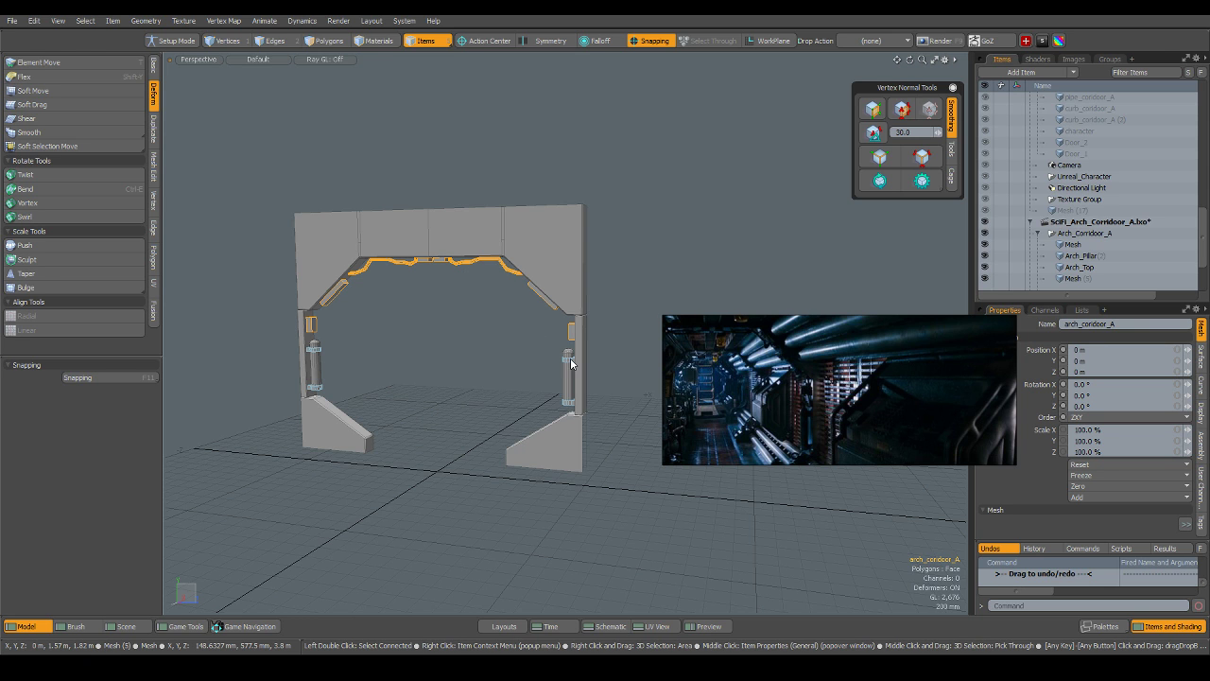
pyautogui.scroll(2, 346, 363)
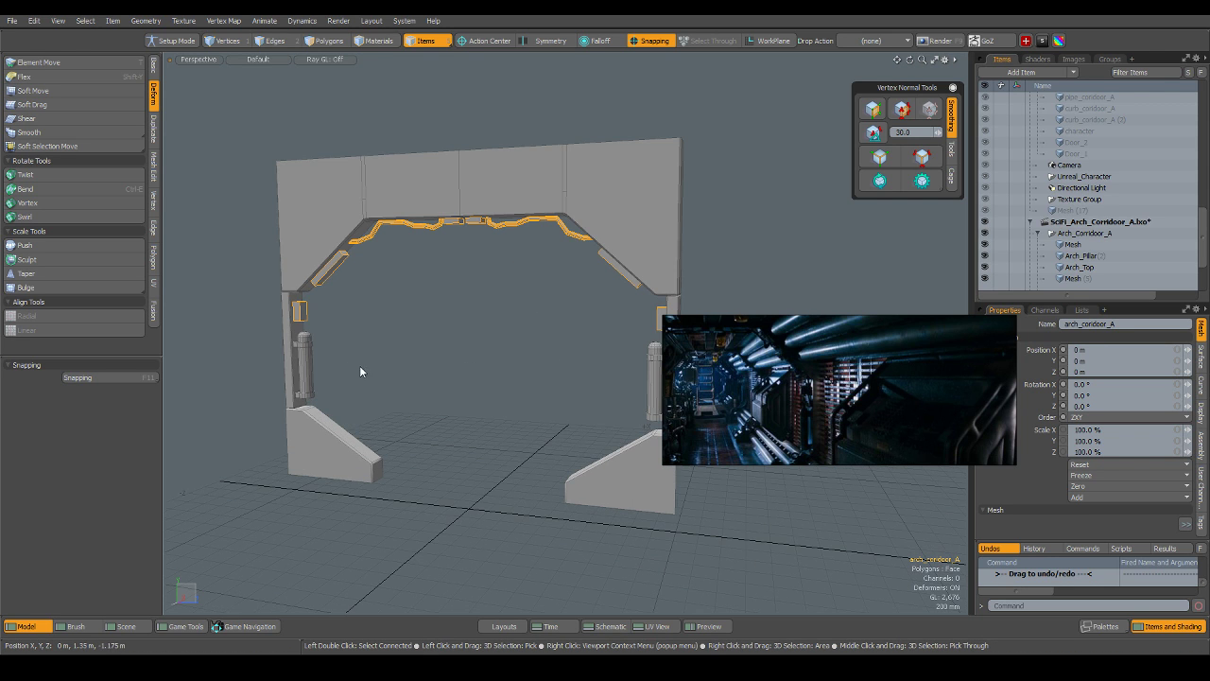
pyautogui.click(303, 350)
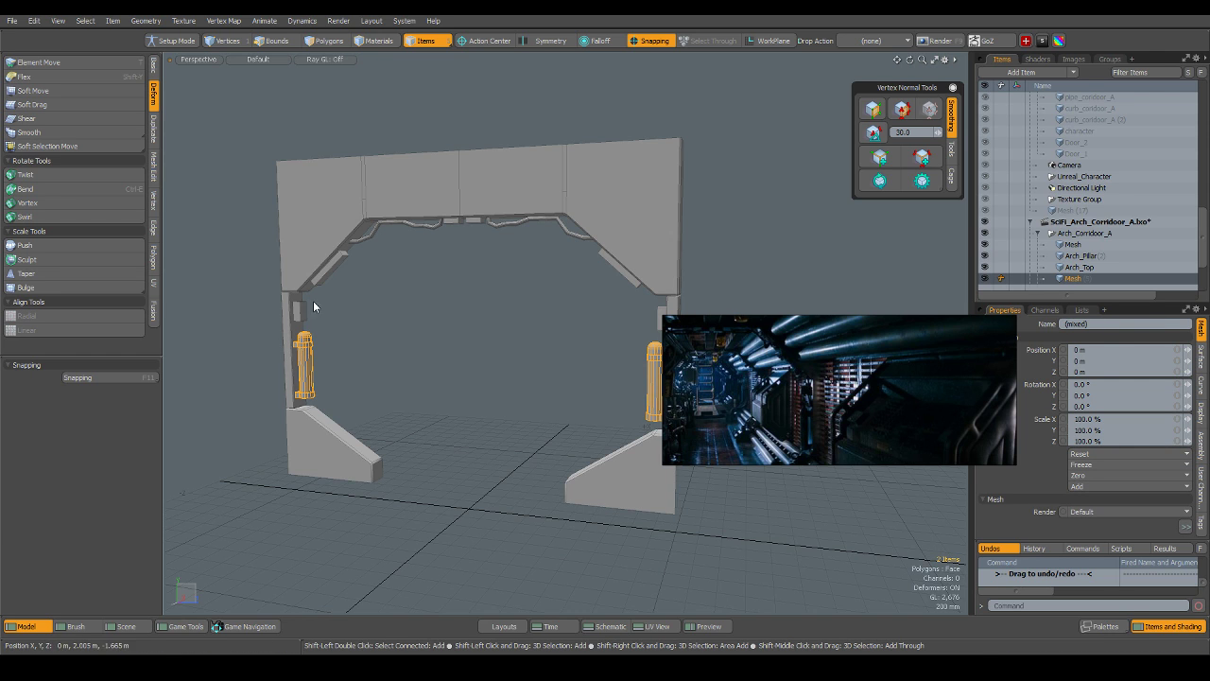
pyautogui.keyDown('shift'); pyautogui.click(301, 308); pyautogui.keyUp('shift')
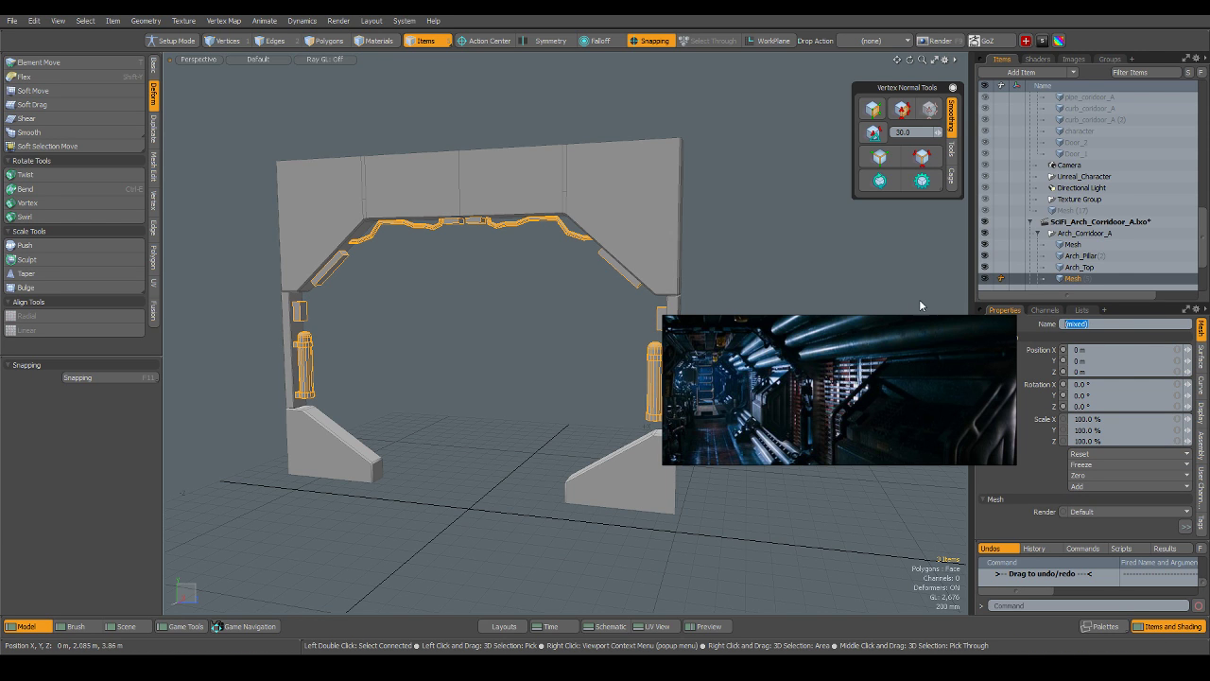
pyautogui.write('Arch_Details')
pyautogui.press('Return')
# Rename the mesh of the two lower base blocks of the arch as Arch_Base.
pyautogui.click(302, 464)
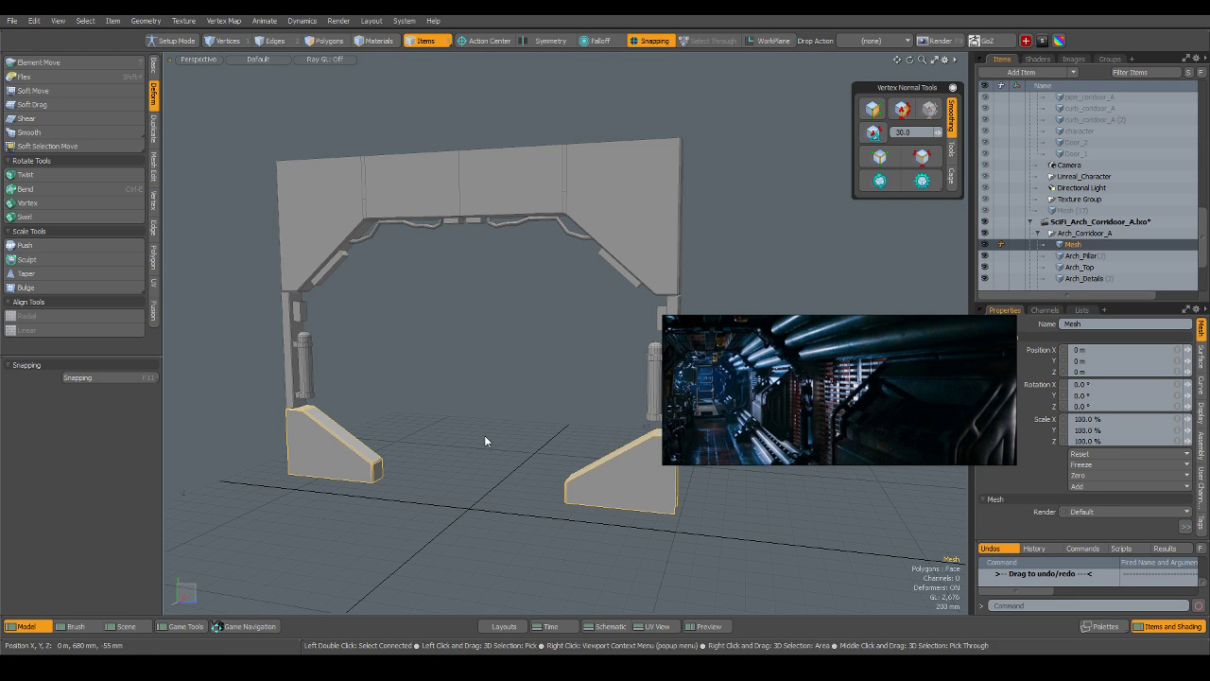
pyautogui.doubleClick(1087, 325)
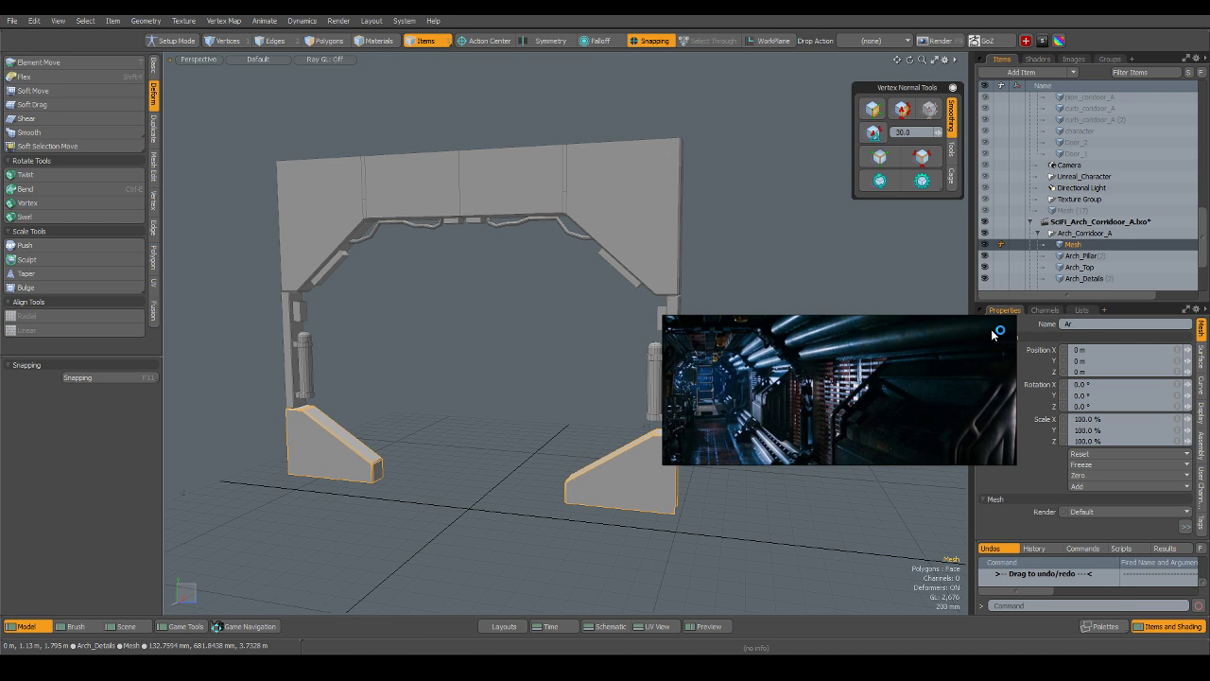
pyautogui.write('Arch_Base')
pyautogui.press('Return')
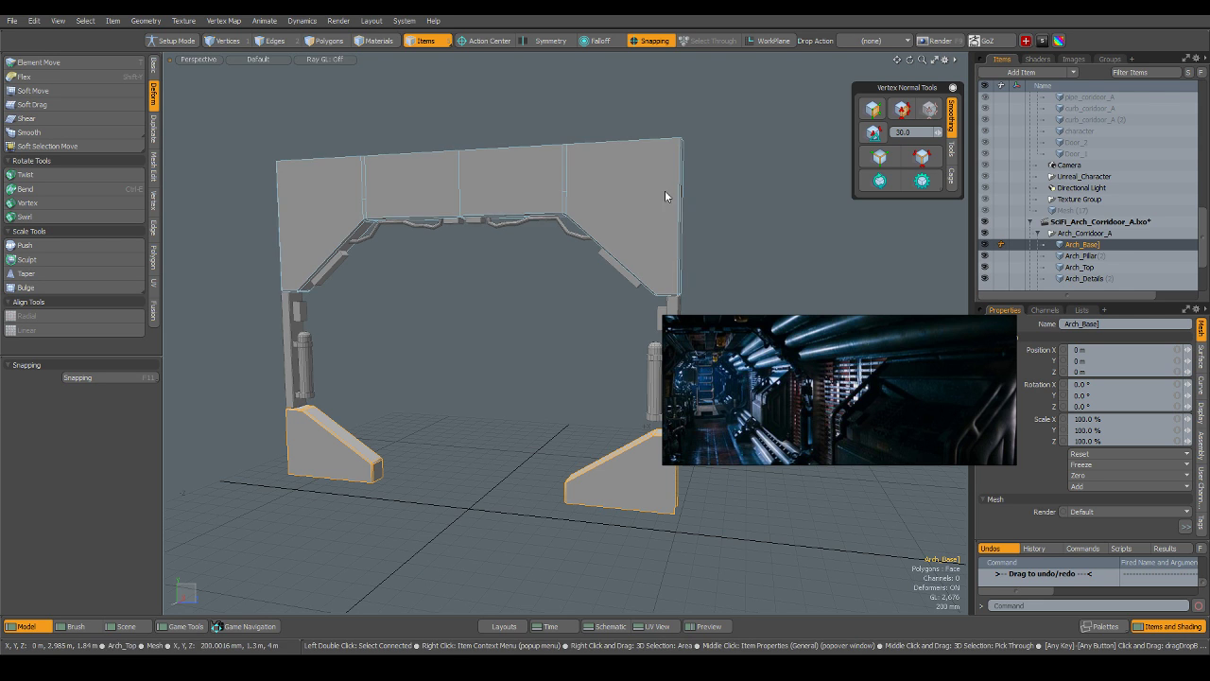
# Select the Arch_Corridor_A group with all its meshes and export the selection with the Unity_Selection game preset.
pyautogui.click(1084, 233)
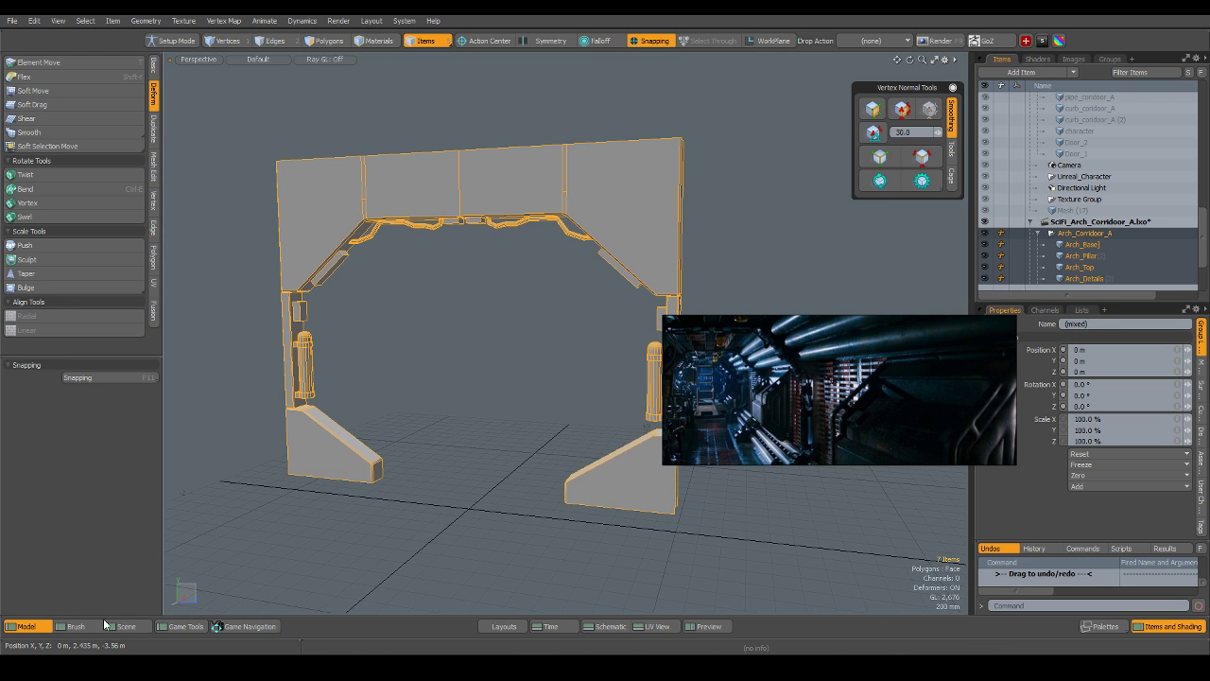
pyautogui.click(180, 626)
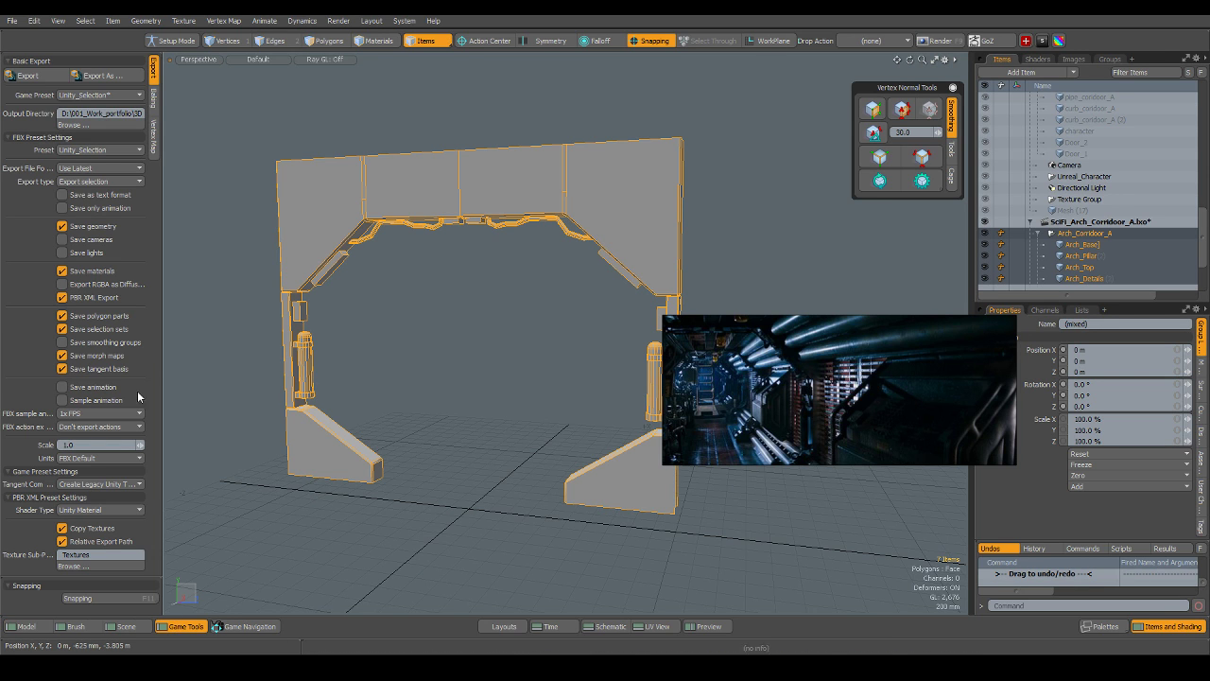
pyautogui.click(31, 79)
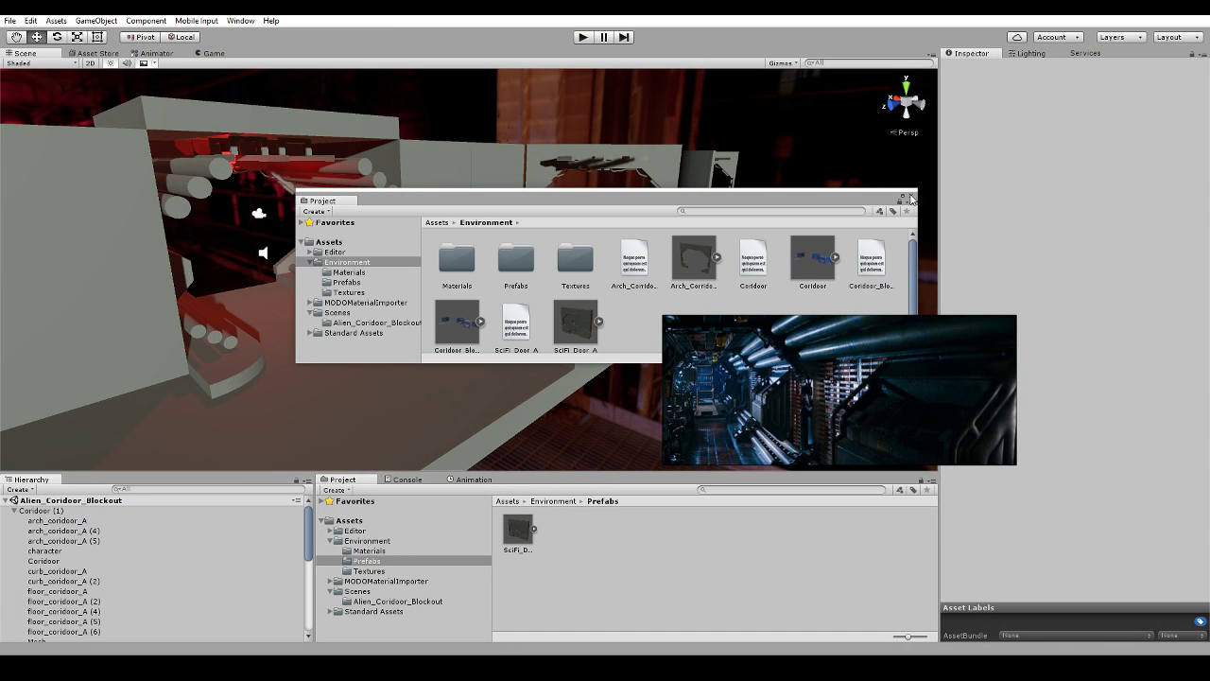
# In Unity, dock the floating Project window beside the Animation panel and delete the blockout arch arch_coridoor_A from the scene.
pyautogui.moveTo(312, 208); pyautogui.dragTo(559, 480)
pyautogui.keyDown('alt'); pyautogui.moveTo(440, 320); pyautogui.dragTo(643, 293); pyautogui.keyUp('alt')
pyautogui.scroll(-2, 331, 249)
pyautogui.keyDown('alt'); pyautogui.moveTo(331, 249); pyautogui.dragTo(305, 335); pyautogui.keyUp('alt')
pyautogui.click(267, 348)
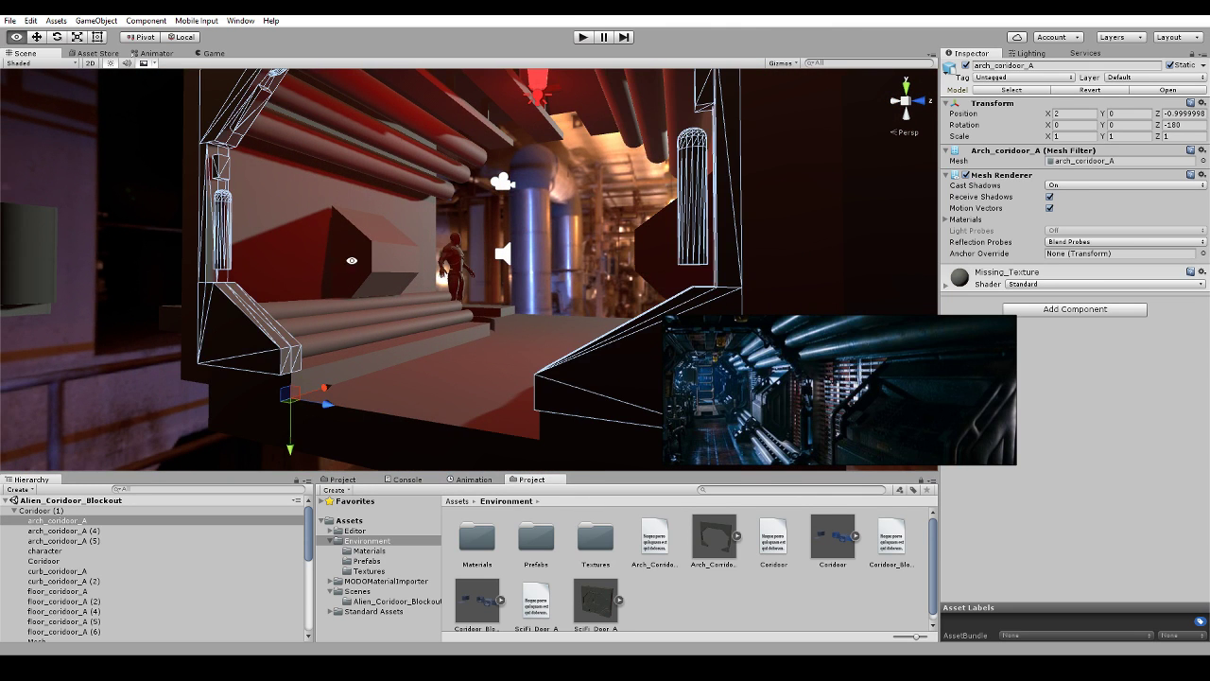
pyautogui.keyDown('alt'); pyautogui.moveTo(352, 261); pyautogui.dragTo(369, 291); pyautogui.keyUp('alt')
pyautogui.press('Delete')
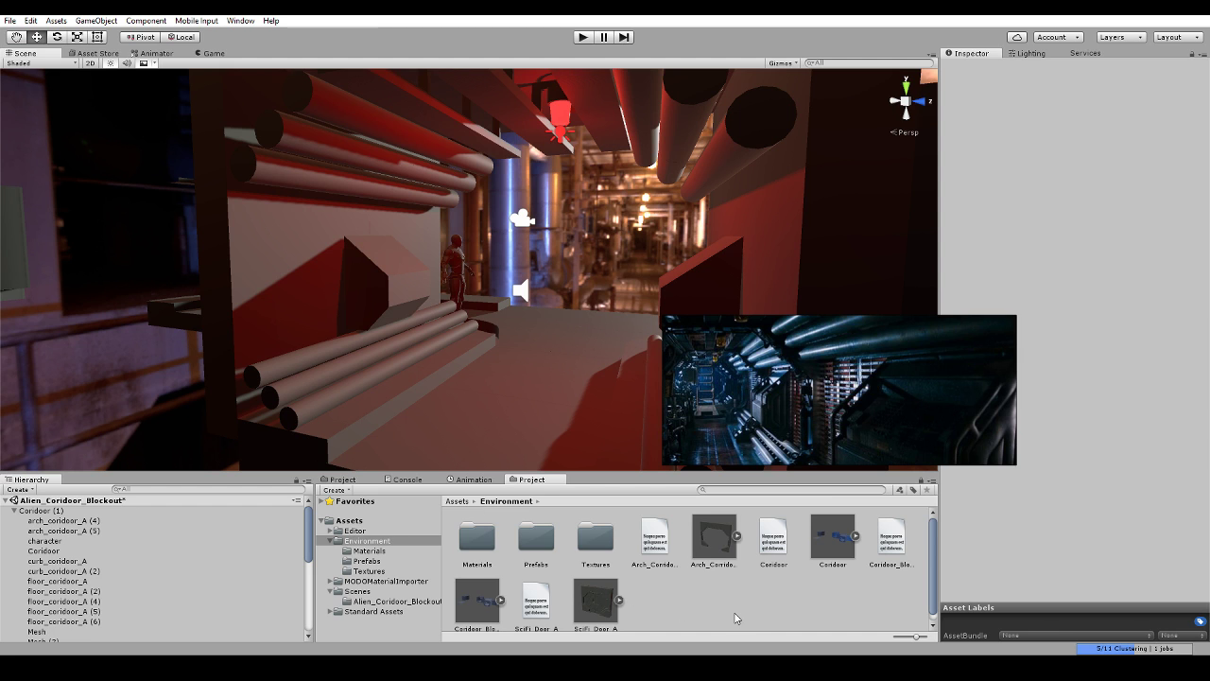
# Place the exported Arch_Corridor_A model from the Environment folder into the scene and reset its position to the origin.
pyautogui.click(708, 541)
pyautogui.moveTo(702, 536); pyautogui.dragTo(546, 388)
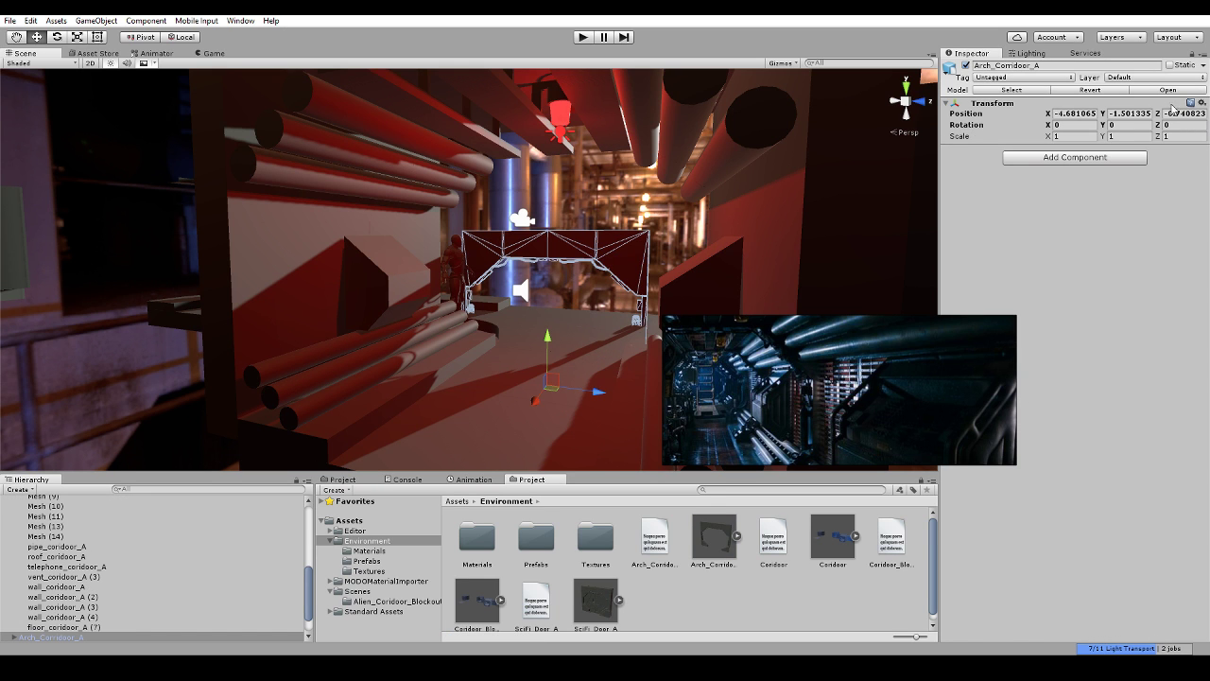
pyautogui.click(1201, 102)
pyautogui.click(1095, 116)
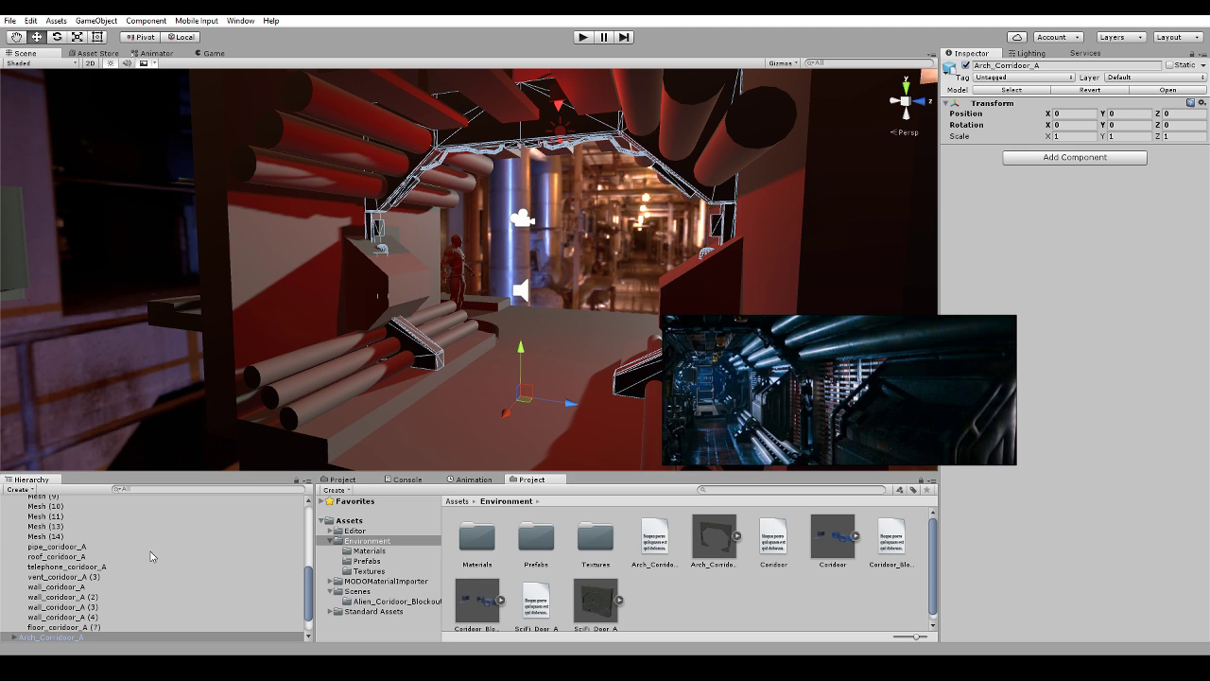
# Create a prefab of the placed Arch_Corridor_A in the Environment/Prefabs folder.
pyautogui.click(382, 562)
pyautogui.moveTo(68, 639); pyautogui.dragTo(559, 587)
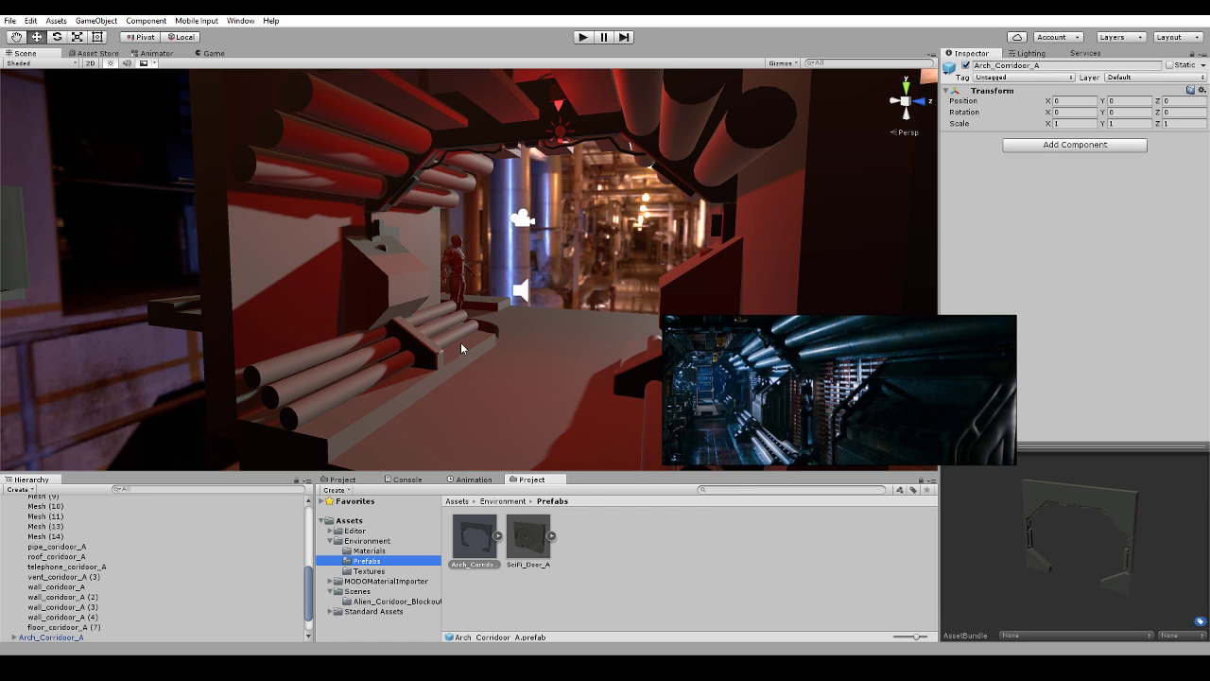
# Move the Arch_Corridor_A instance along the corridor to X position -2.
pyautogui.click(424, 350)
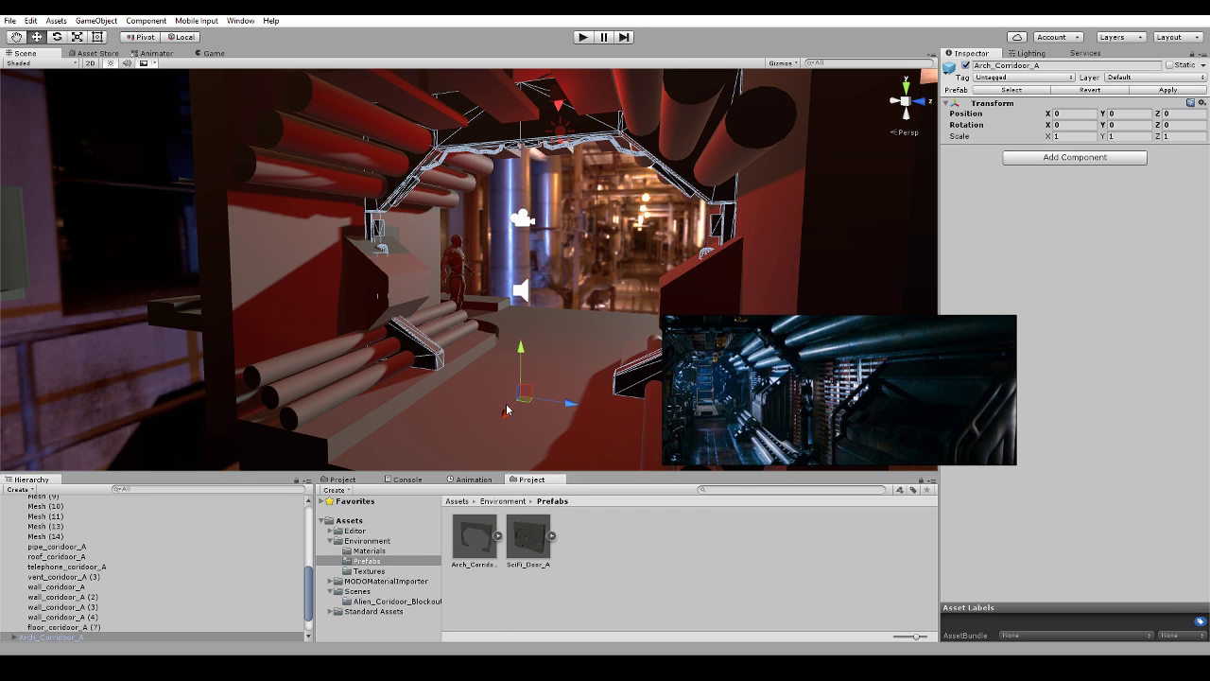
pyautogui.moveTo(508, 413); pyautogui.dragTo(548, 362)
pyautogui.keyDown('alt'); pyautogui.moveTo(599, 309); pyautogui.dragTo(245, 402); pyautogui.keyUp('alt')
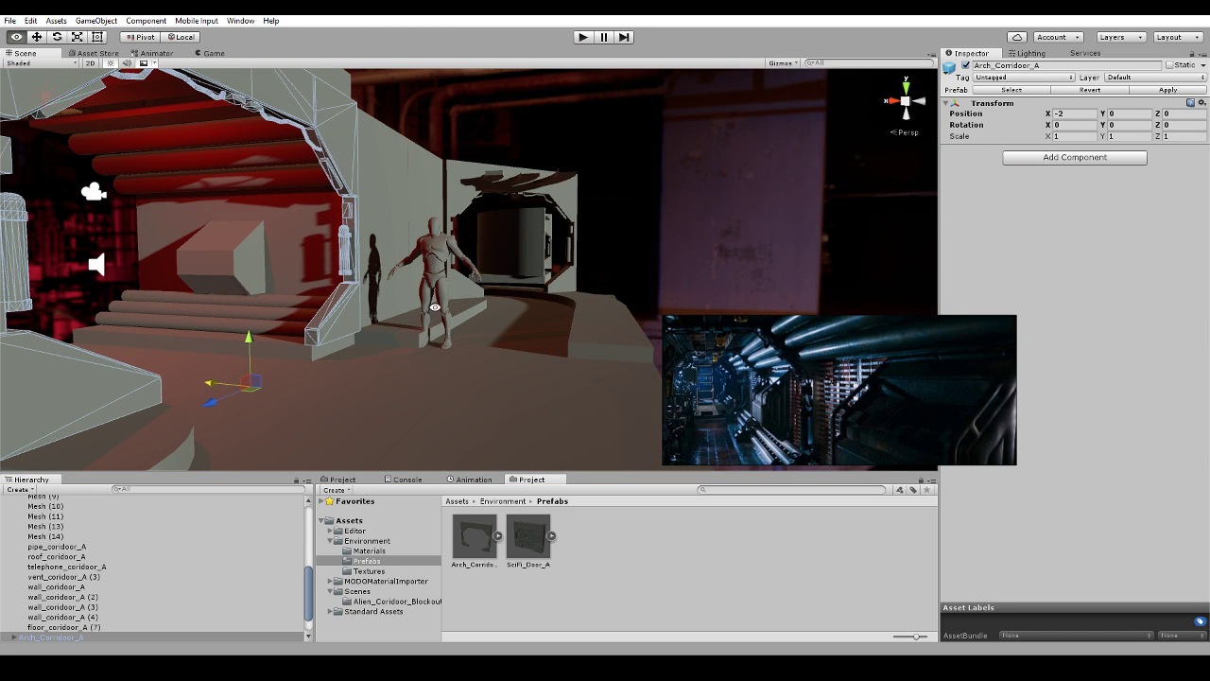
pyautogui.keyDown('alt'); pyautogui.moveTo(232, 390); pyautogui.dragTo(421, 383); pyautogui.keyUp('alt')
pyautogui.click(389, 369)
pyautogui.keyDown('alt'); pyautogui.moveTo(267, 393); pyautogui.dragTo(662, 244); pyautogui.keyUp('alt')
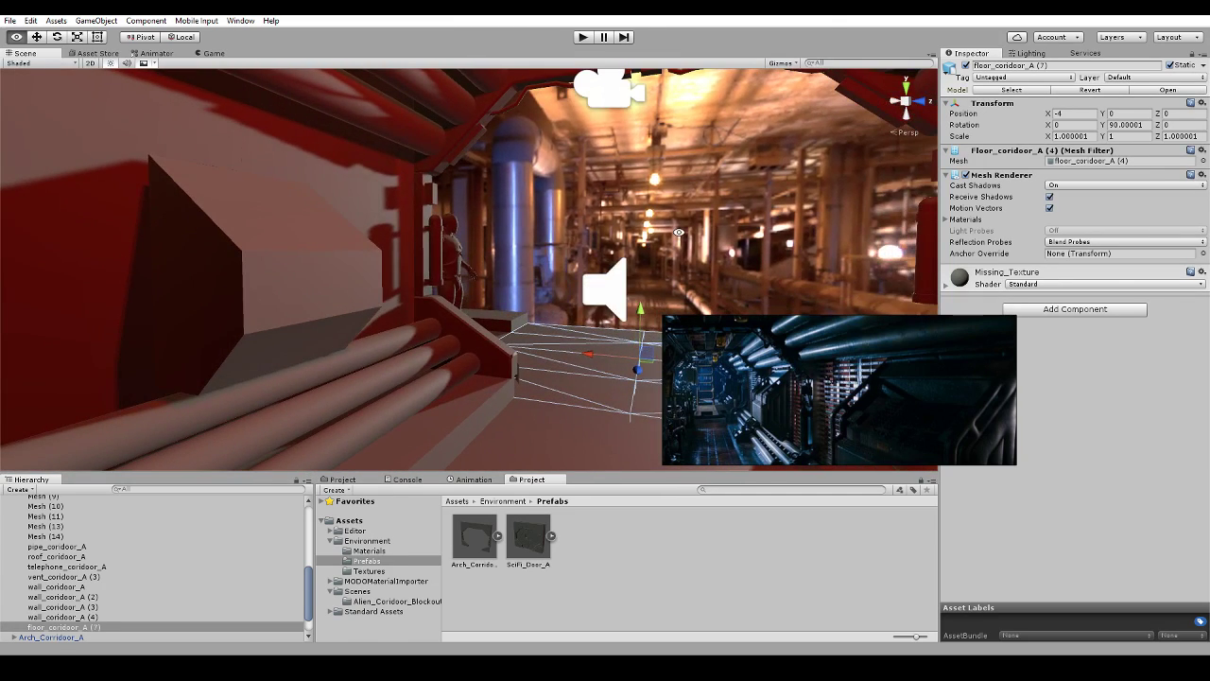
pyautogui.moveTo(677, 231); pyautogui.dragTo(572, 244, button='middle')
pyautogui.scroll(-4, 567, 236)
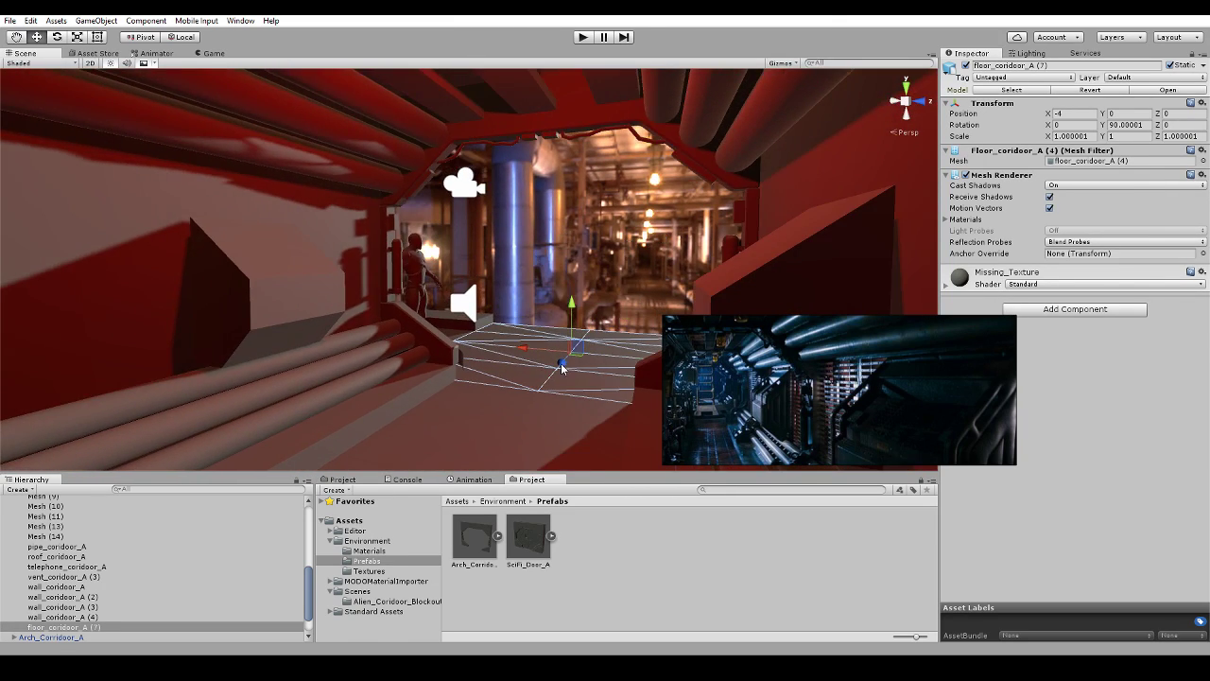
pyautogui.hotkey('ctrl', 'd')
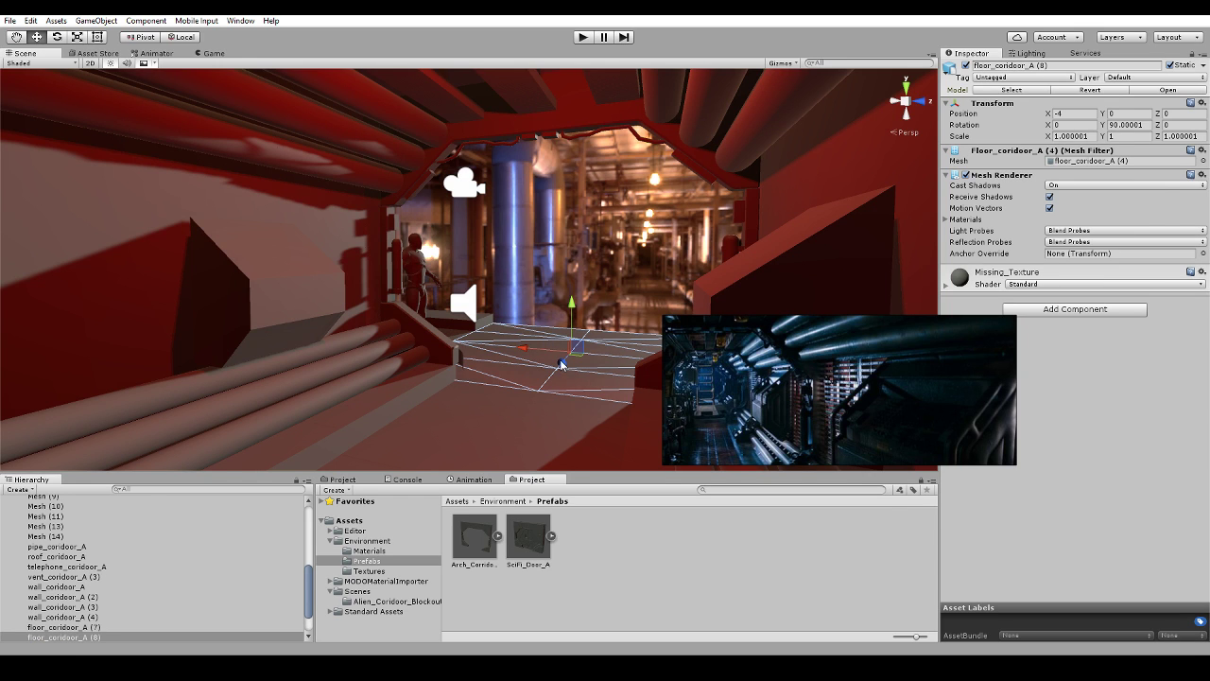
pyautogui.moveTo(562, 365); pyautogui.dragTo(563, 378)
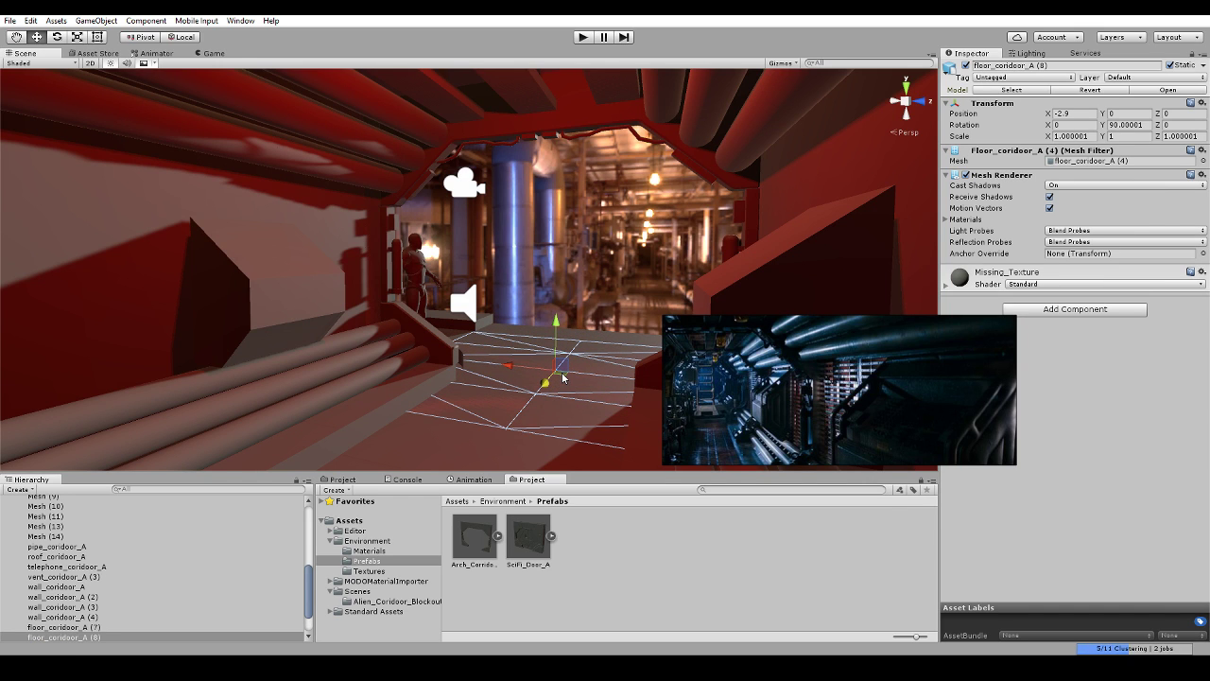
pyautogui.press('Delete')
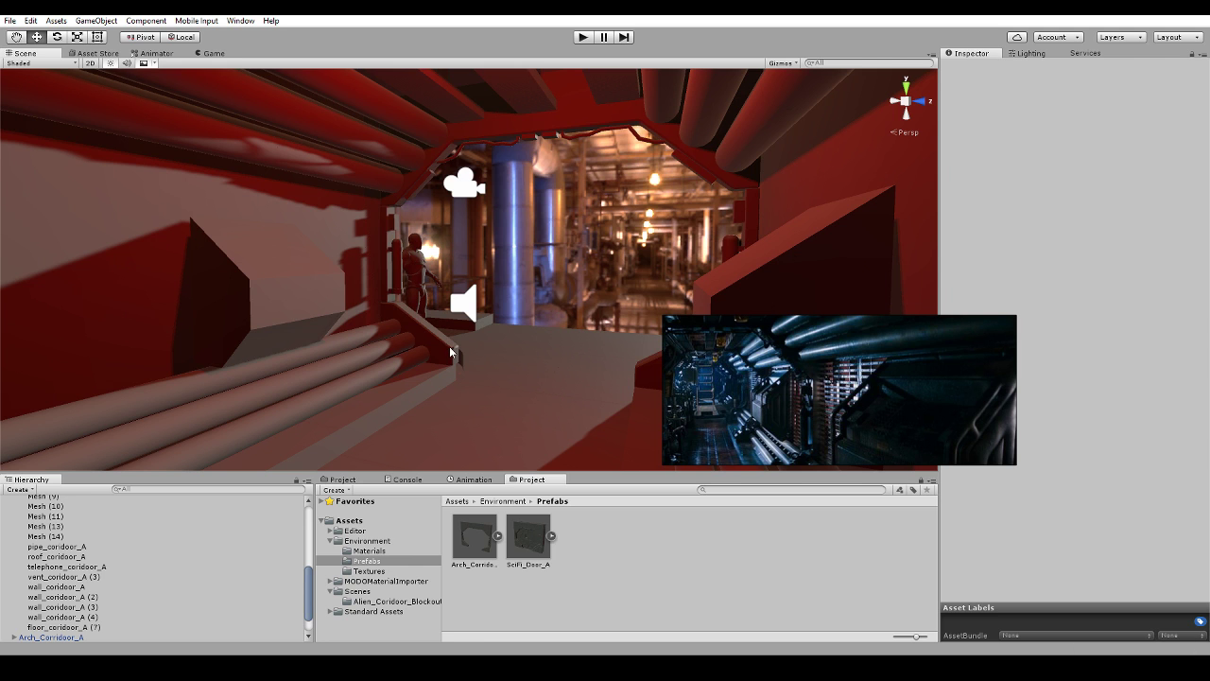
# Duplicate the Arch_Corridor_A instance and move the copy along the corridor to X position -0.6.
pyautogui.click(505, 346)
pyautogui.hotkey('ctrl', 'd')
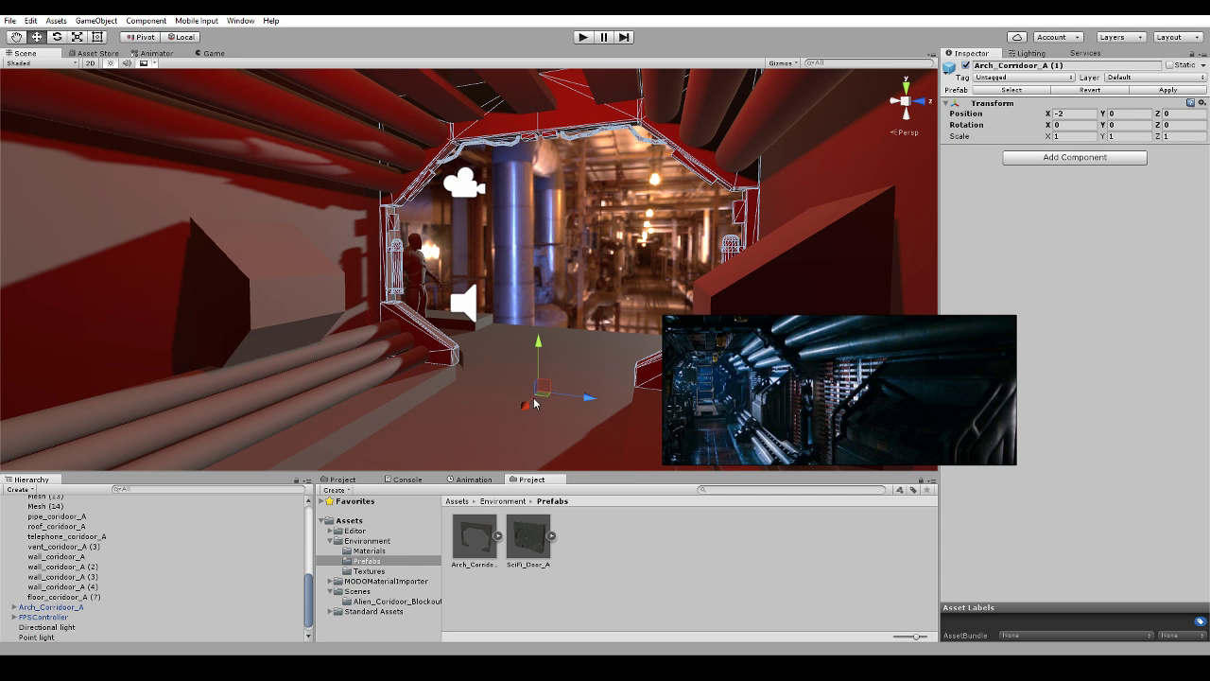
pyautogui.moveTo(534, 404); pyautogui.dragTo(516, 444)
pyautogui.scroll(-2, 545, 371)
# Duplicate the floor section floor_coridoor_A (7) and move the copy along the corridor to fill the gap between the arches.
pyautogui.click(516, 347)
pyautogui.scroll(-2, 473, 331)
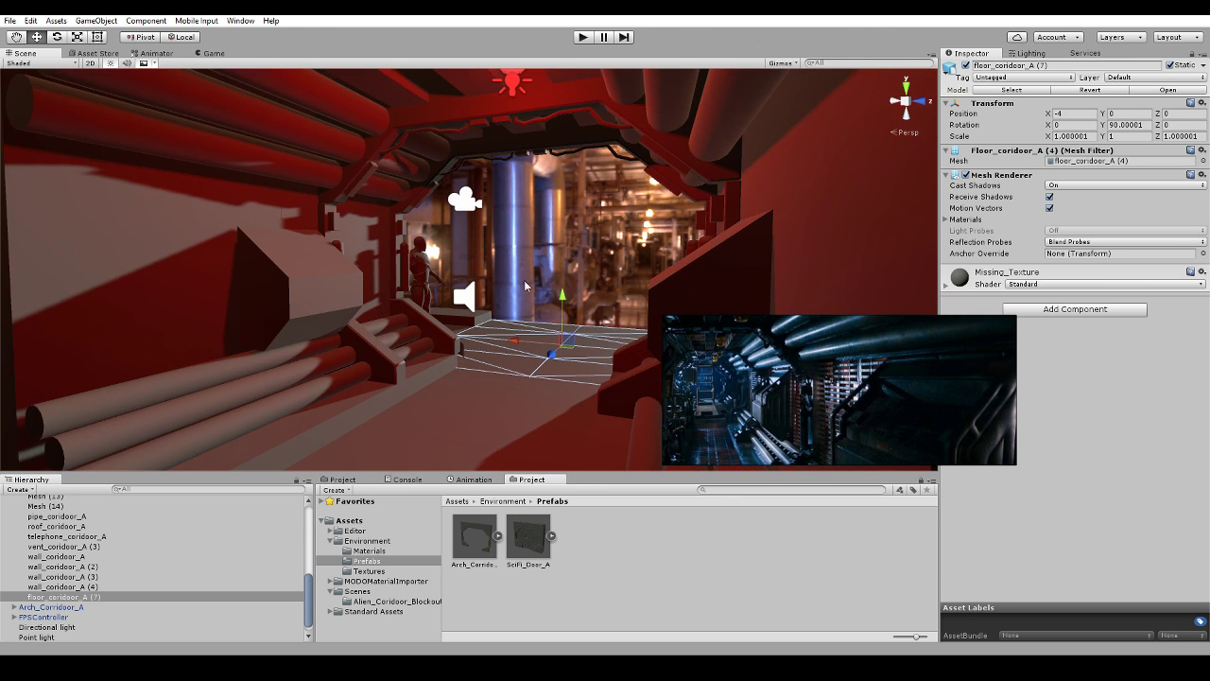
pyautogui.keyDown('alt'); pyautogui.moveTo(381, 307); pyautogui.dragTo(480, 315); pyautogui.keyUp('alt')
pyautogui.moveTo(480, 314); pyautogui.dragTo(454, 302, button='right')
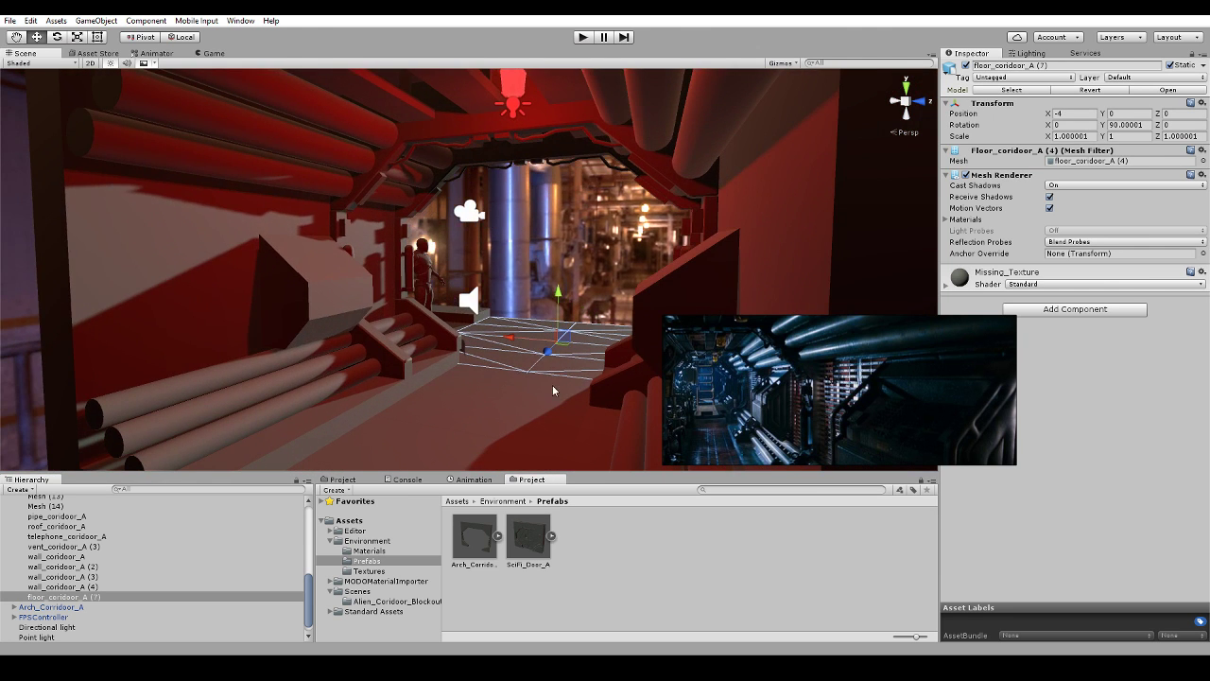
pyautogui.hotkey('ctrl', 'd')
pyautogui.moveTo(548, 355); pyautogui.dragTo(537, 377)
# Duplicate the second arch, Arch_Corridor_A (1), and move the copy along the corridor to X position 0.6.
pyautogui.click(395, 357)
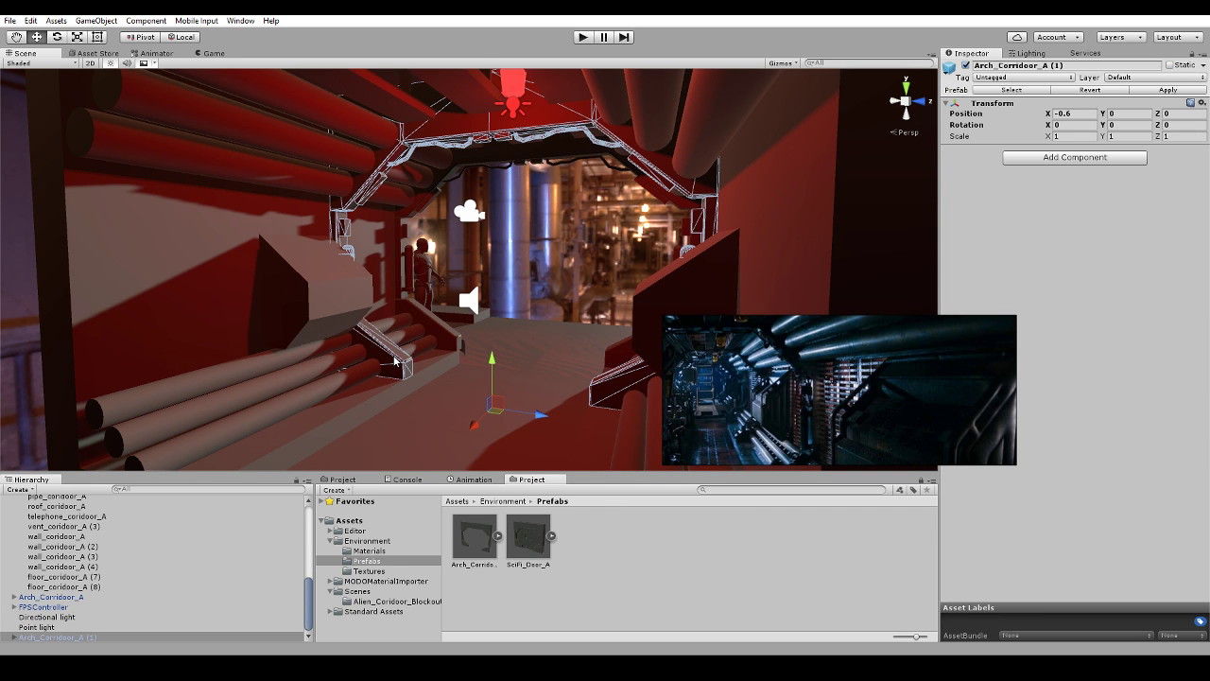
pyautogui.hotkey('ctrl', 'd')
pyautogui.moveTo(478, 429); pyautogui.dragTo(462, 480)
pyautogui.scroll(-3, 456, 336)
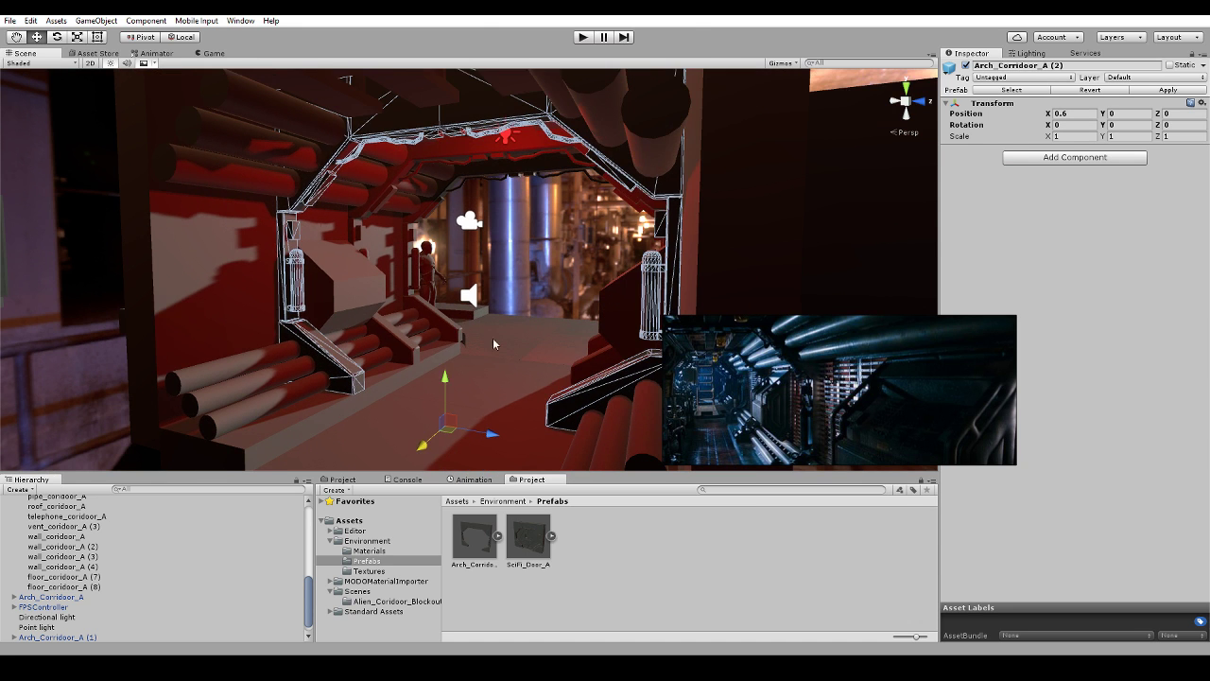
# Duplicate the third arch, Arch_Corridor_A (2), and move the copy further along the corridor towards the near end.
pyautogui.click(502, 362)
pyautogui.click(636, 369)
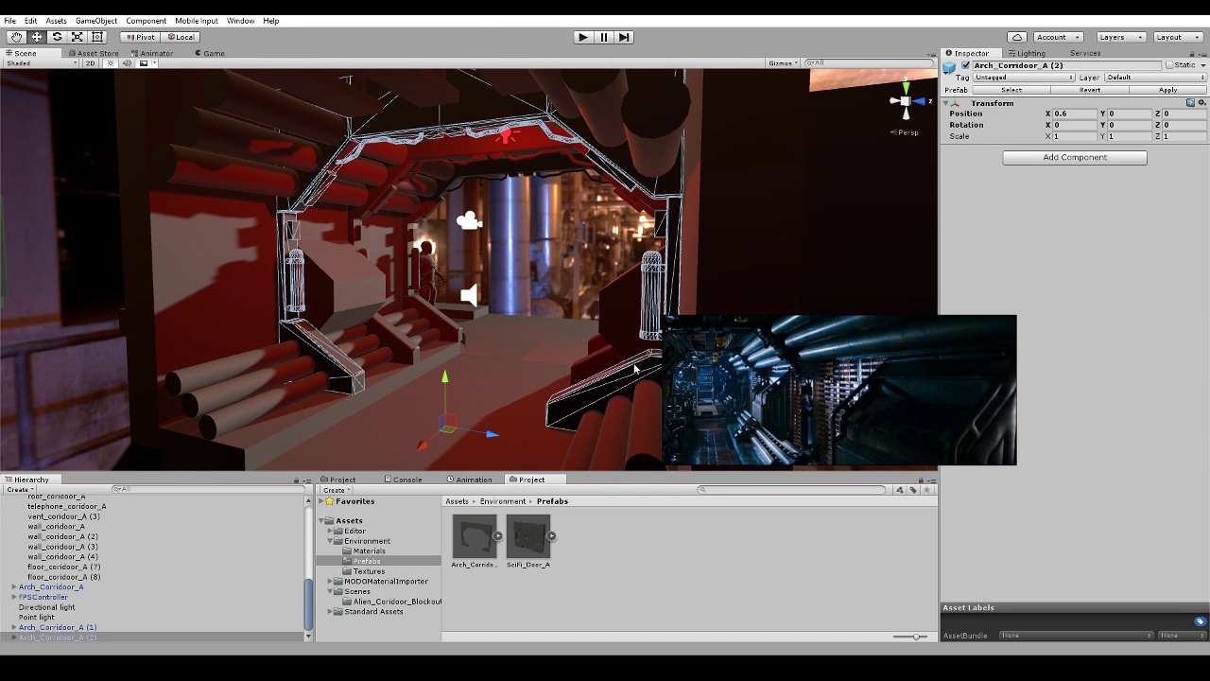
pyautogui.hotkey('ctrl', 'd')
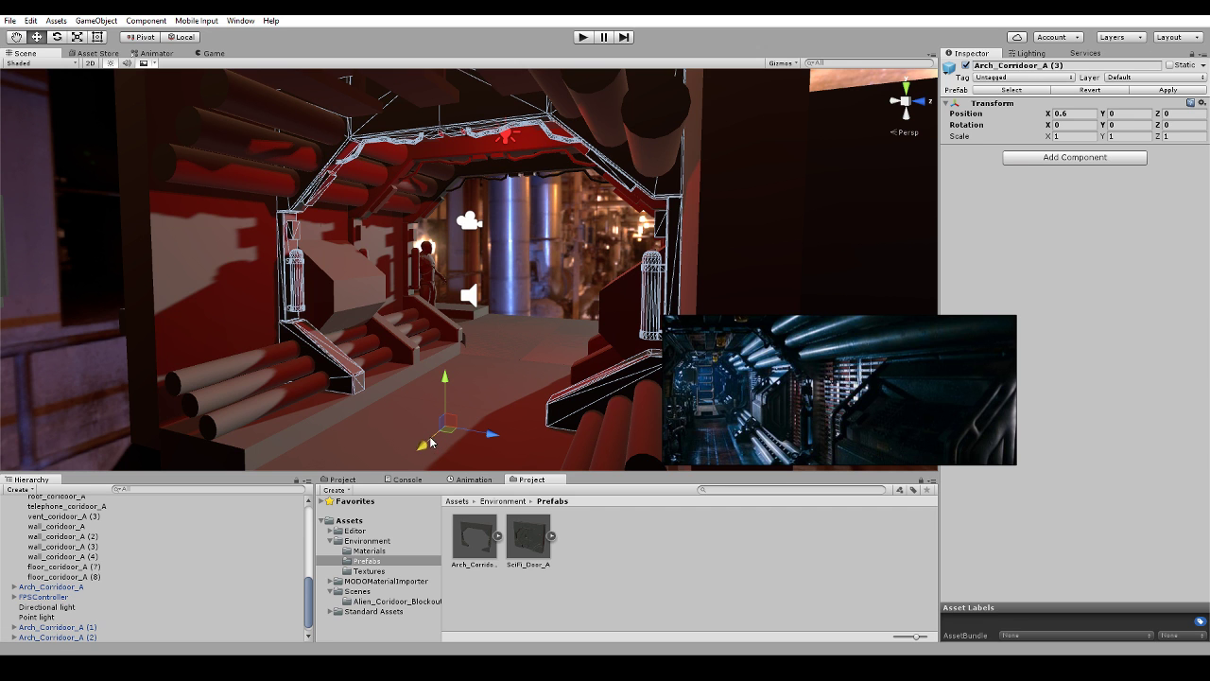
pyautogui.moveTo(431, 443); pyautogui.dragTo(401, 516)
# Select the parent object Coridoor (1) and add a Mesh Collider physics component to it.
pyautogui.click(372, 395)
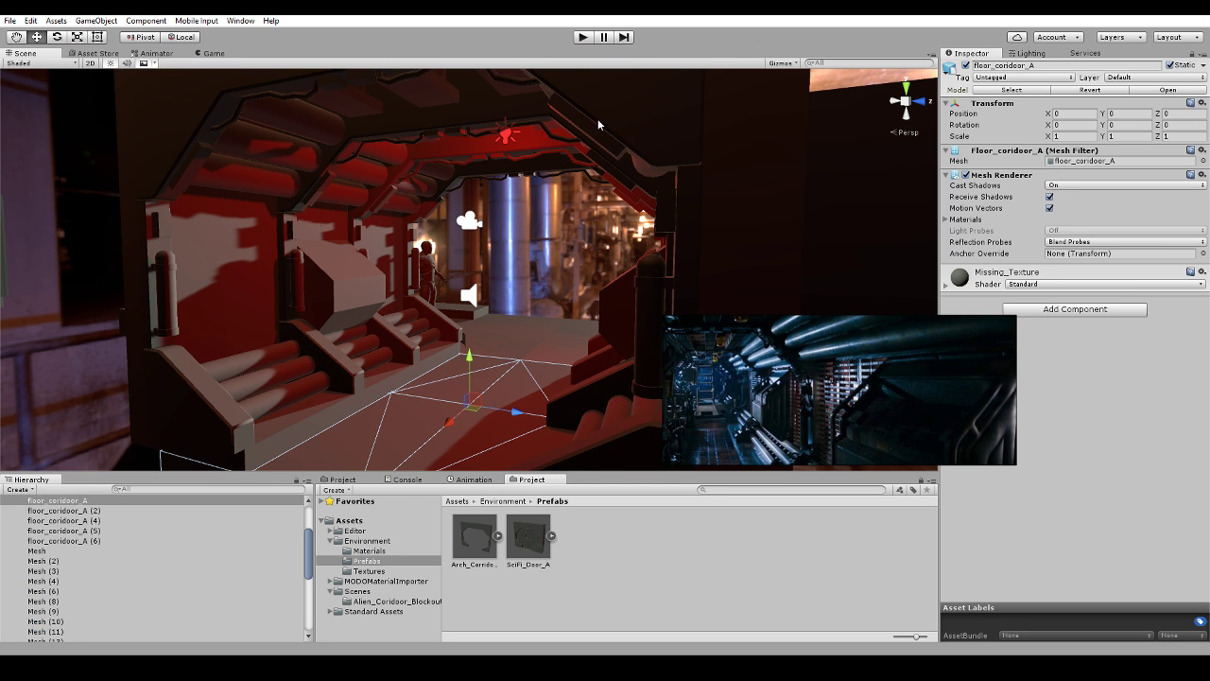
pyautogui.scroll(3, 62, 551)
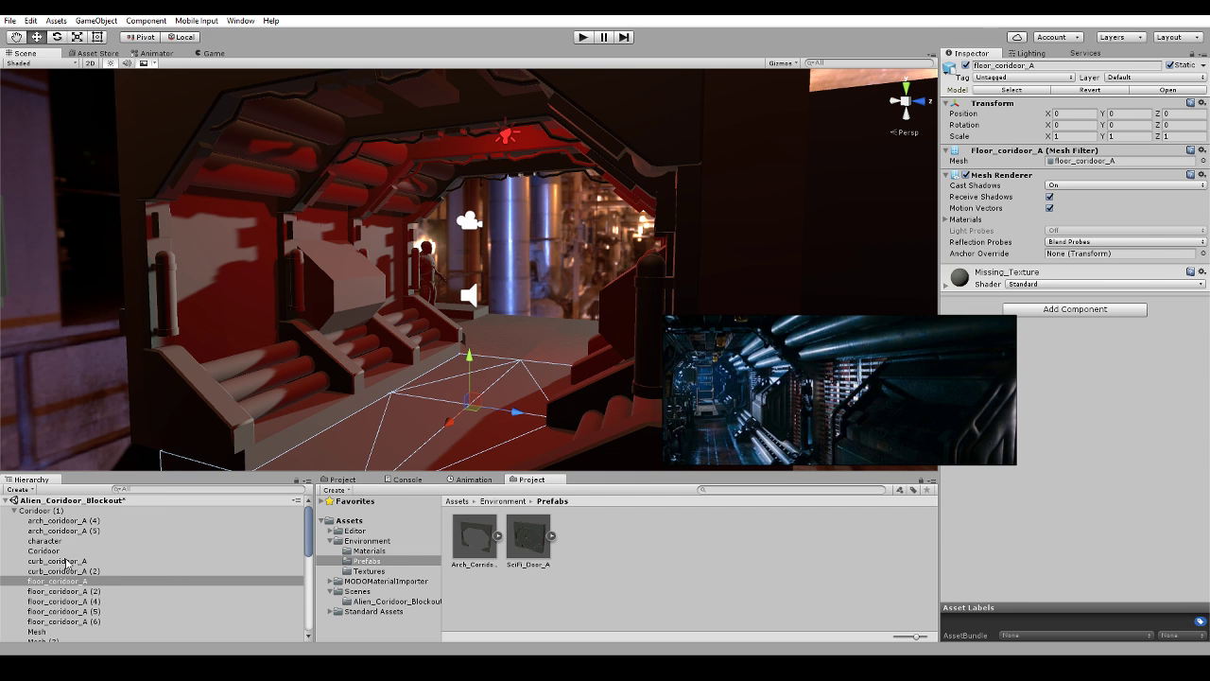
pyautogui.click(56, 511)
pyautogui.press('f')
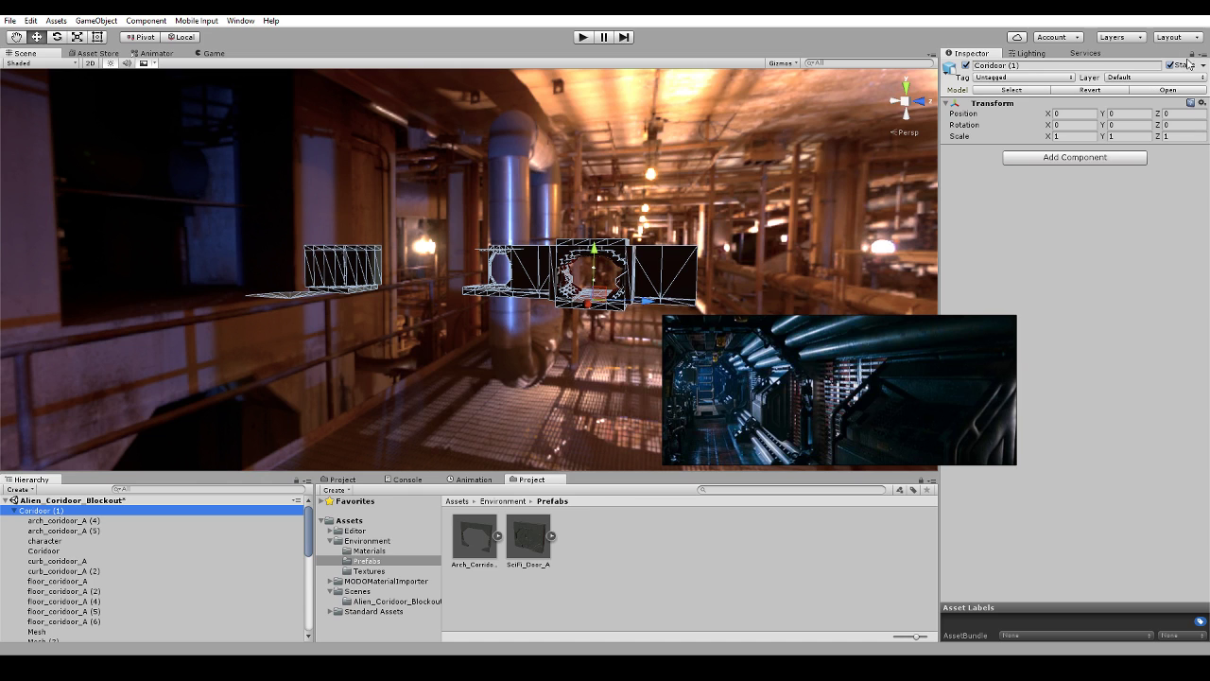
pyautogui.click(1100, 159)
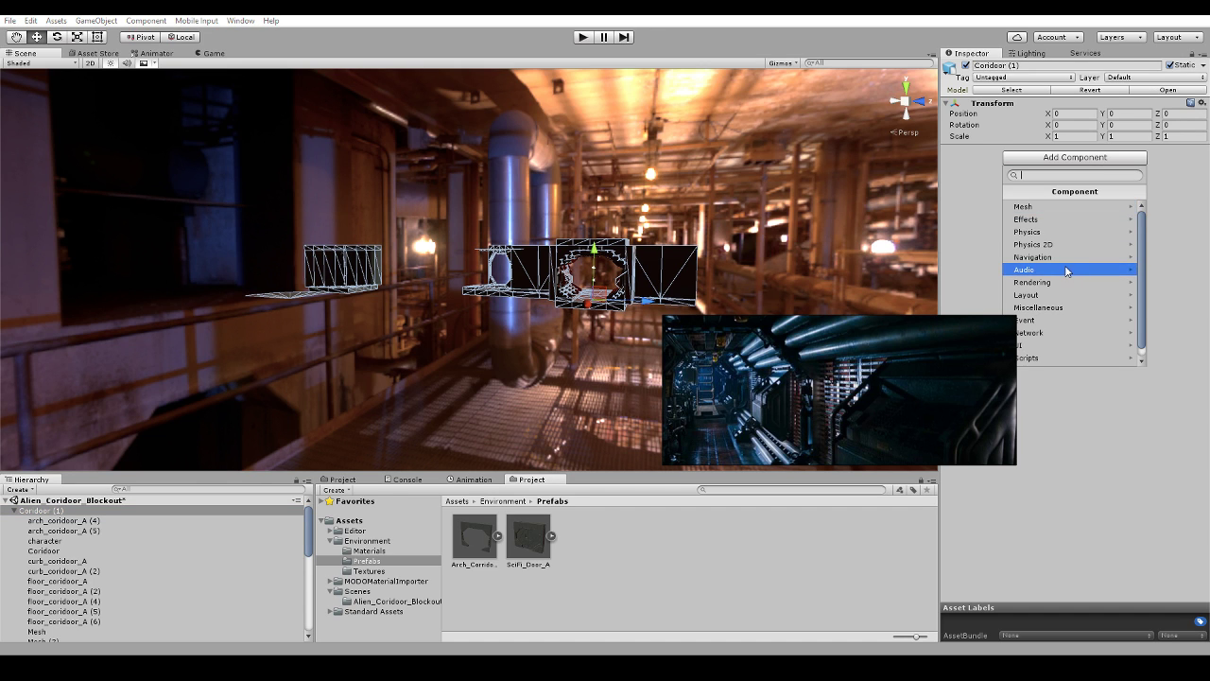
pyautogui.click(1075, 232)
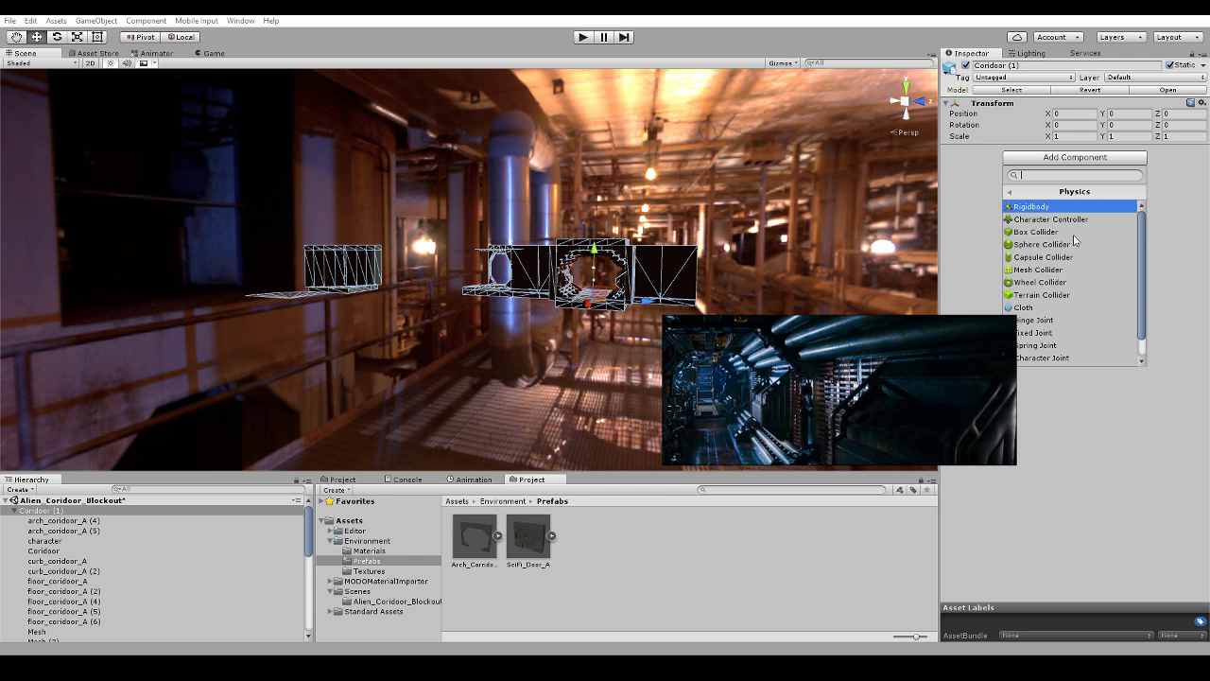
pyautogui.click(1075, 269)
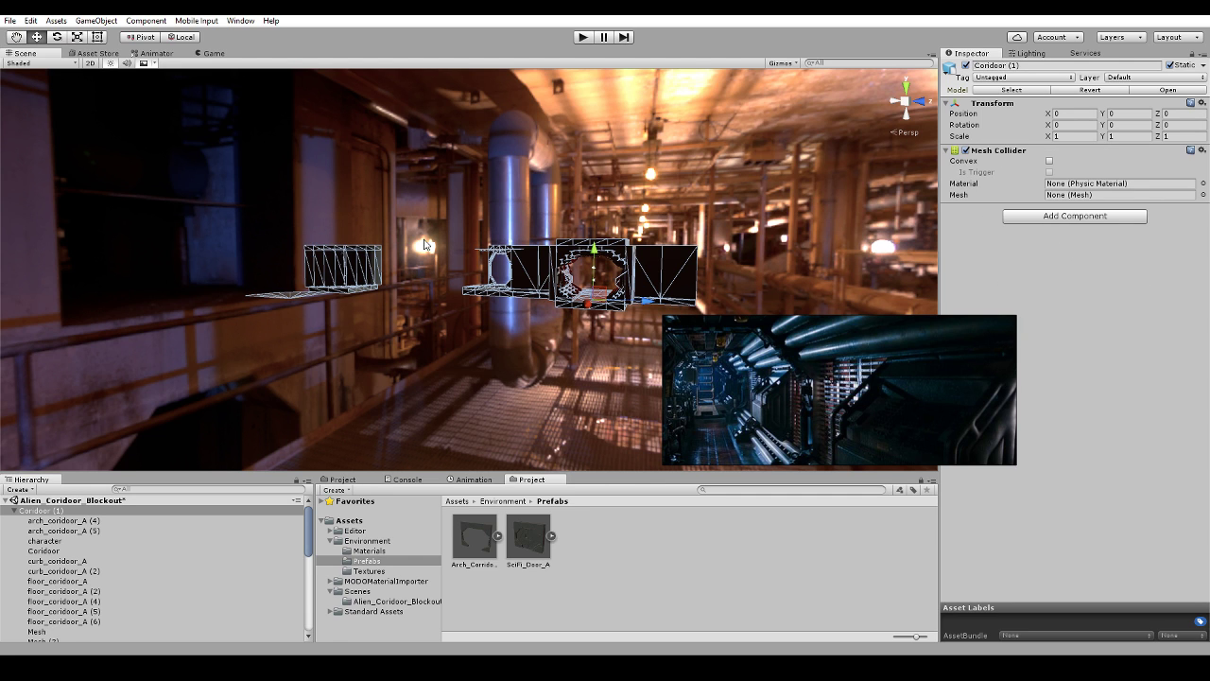
# Test the scene in play mode and stop the playback.
pyautogui.click(583, 37)
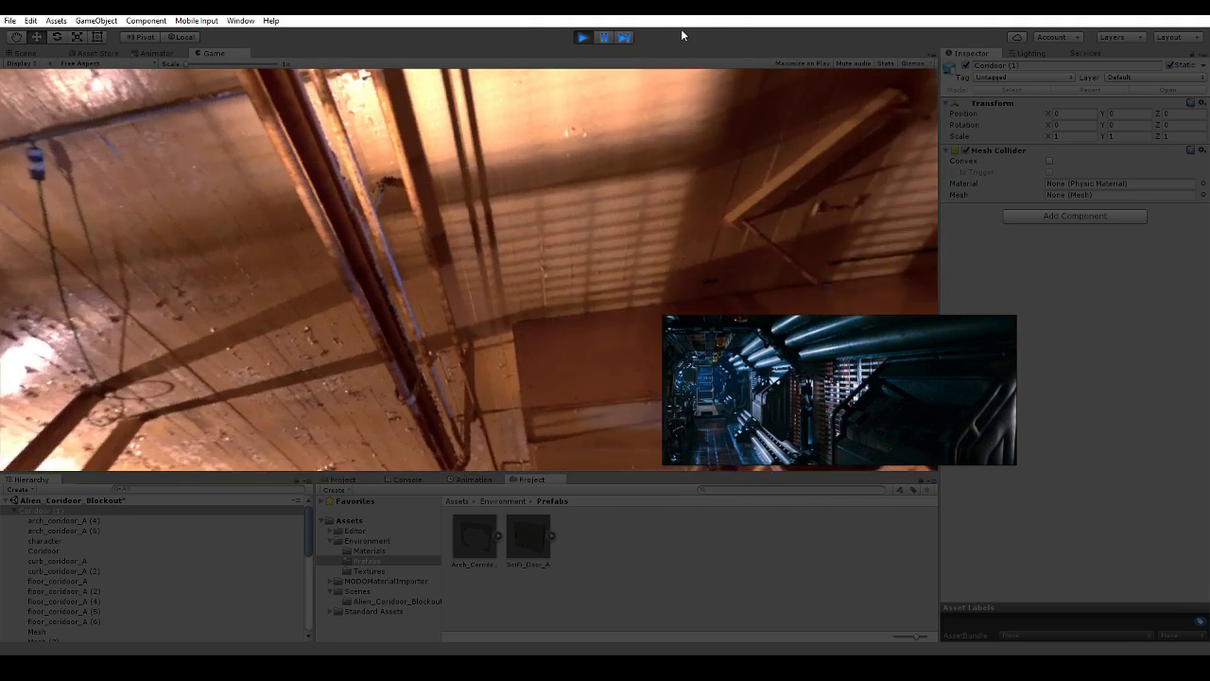
pyautogui.click(582, 36)
# Remove the Mesh Collider component from the parent object Coridoor (1).
pyautogui.moveTo(558, 288); pyautogui.dragTo(149, 379, button='right')
pyautogui.press('w')
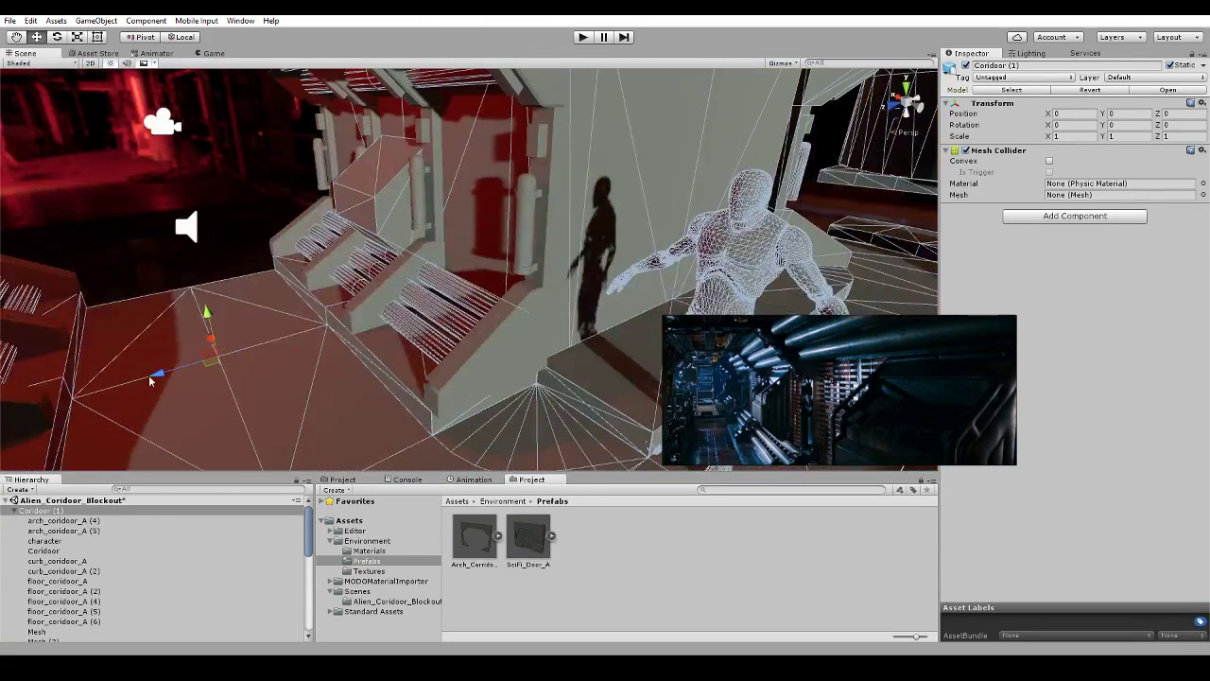
pyautogui.click(300, 364)
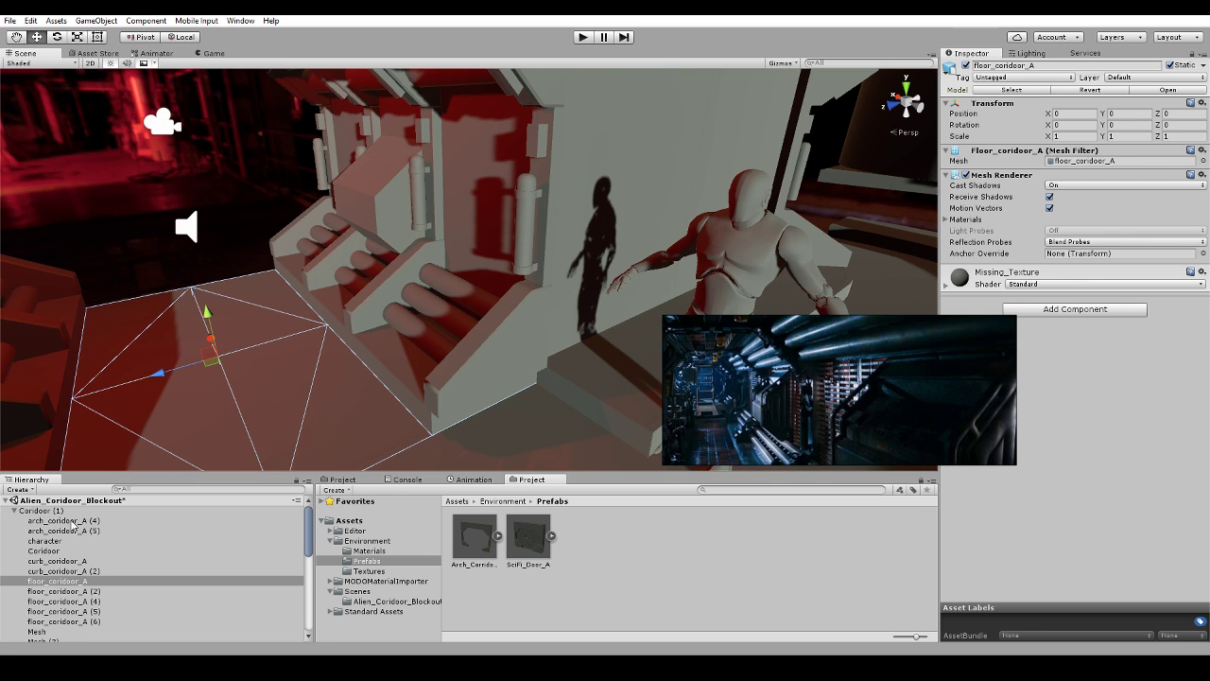
pyautogui.doubleClick(50, 512)
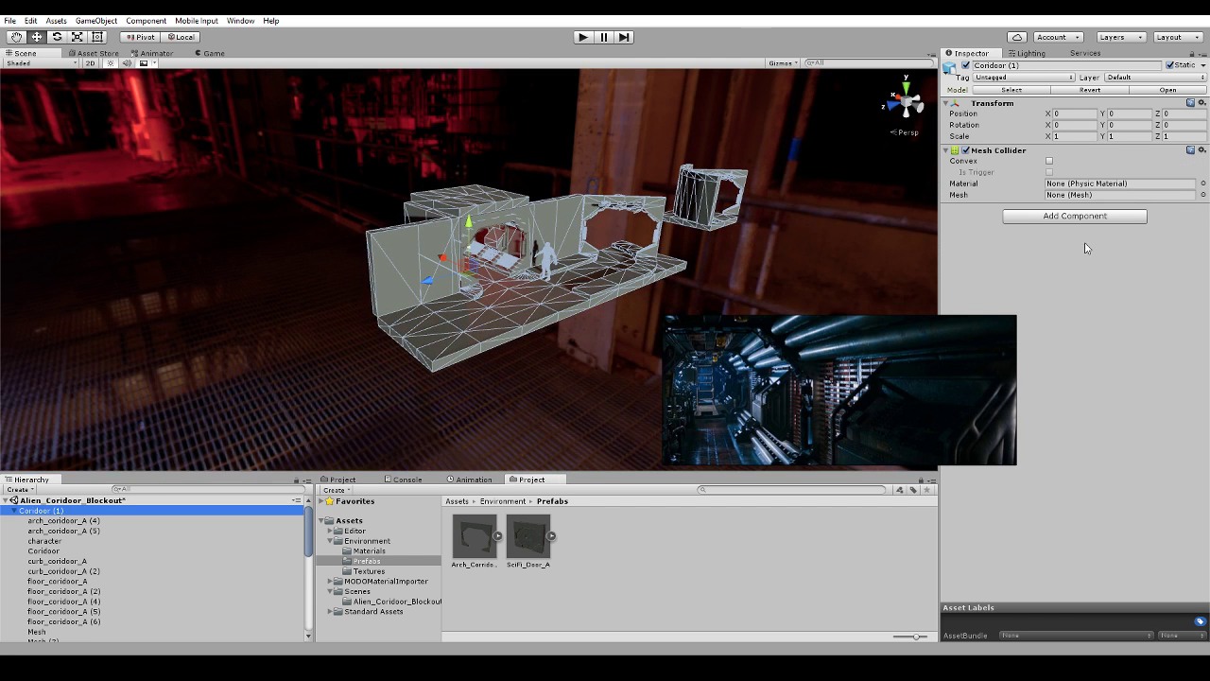
pyautogui.click(1088, 224)
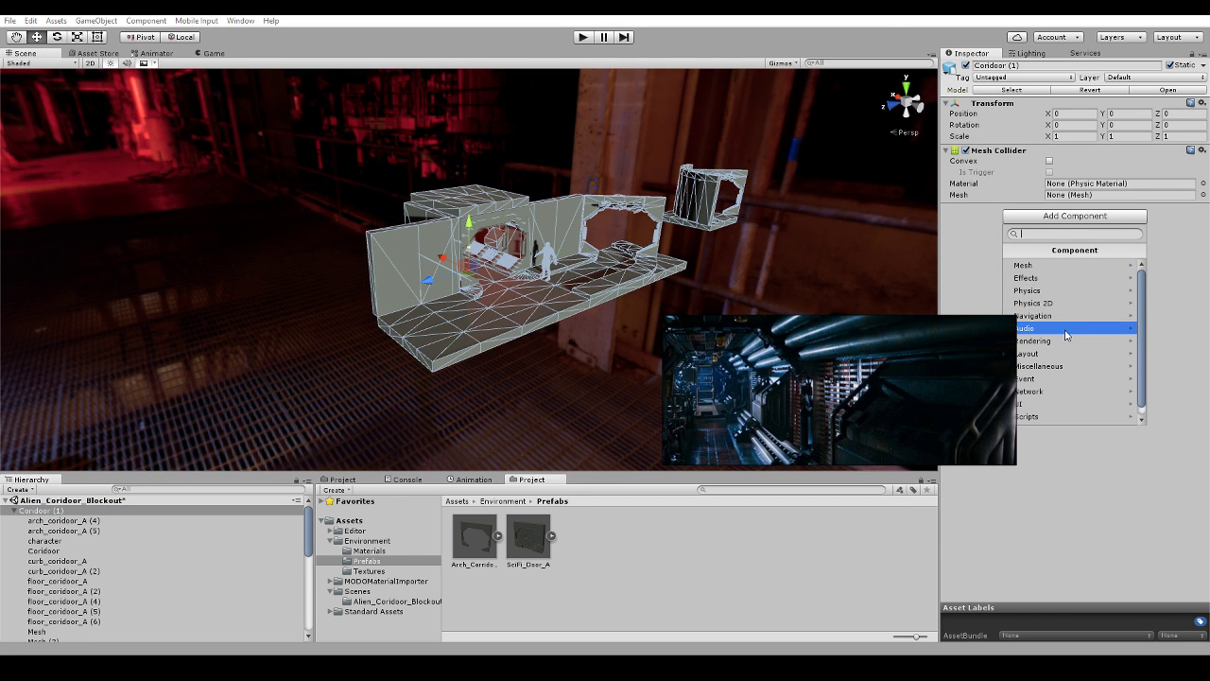
pyautogui.click(78, 524)
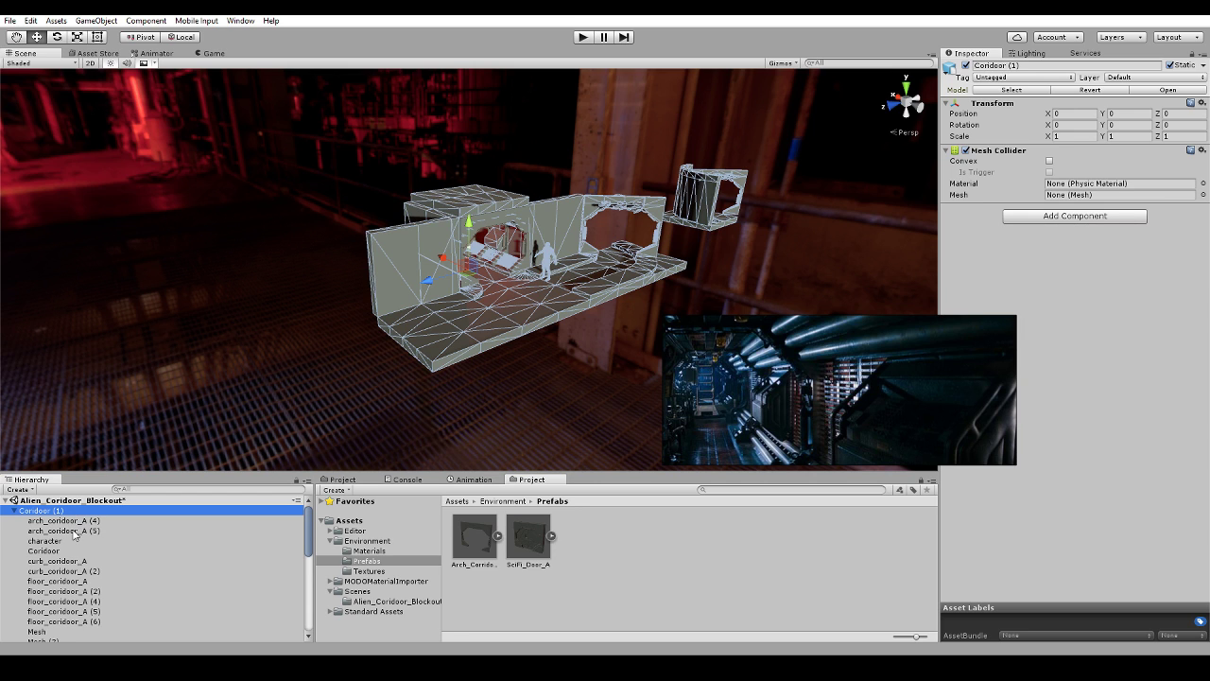
pyautogui.click(1203, 150)
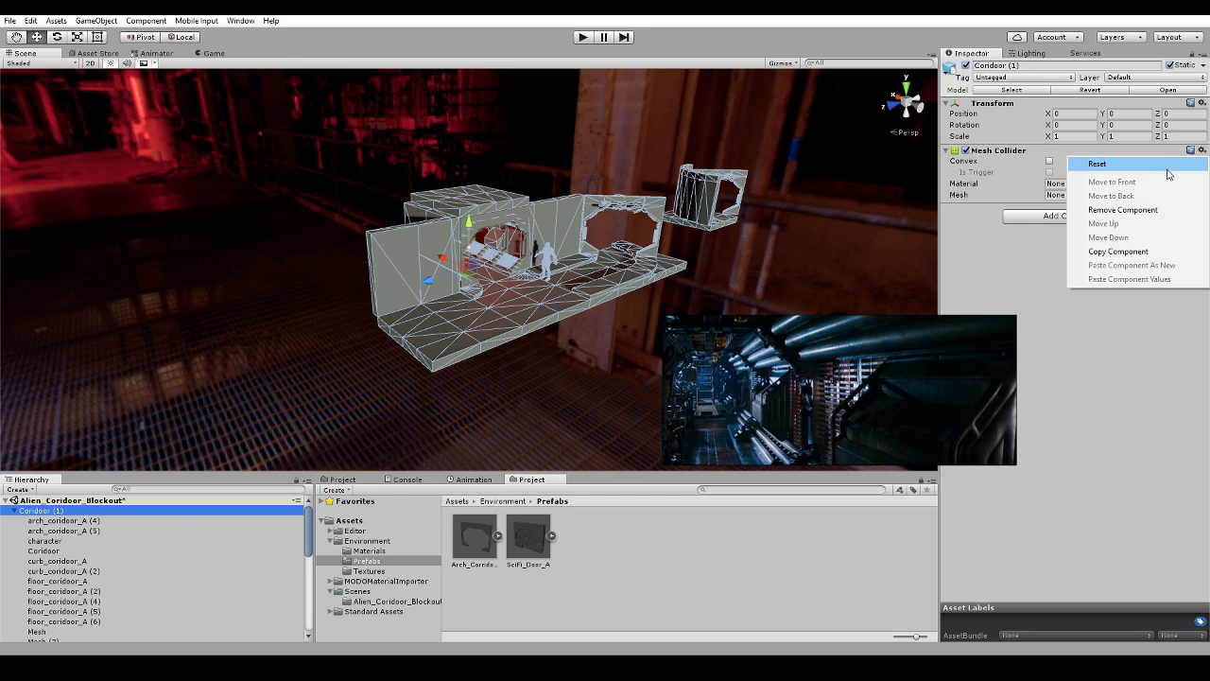
pyautogui.click(1118, 210)
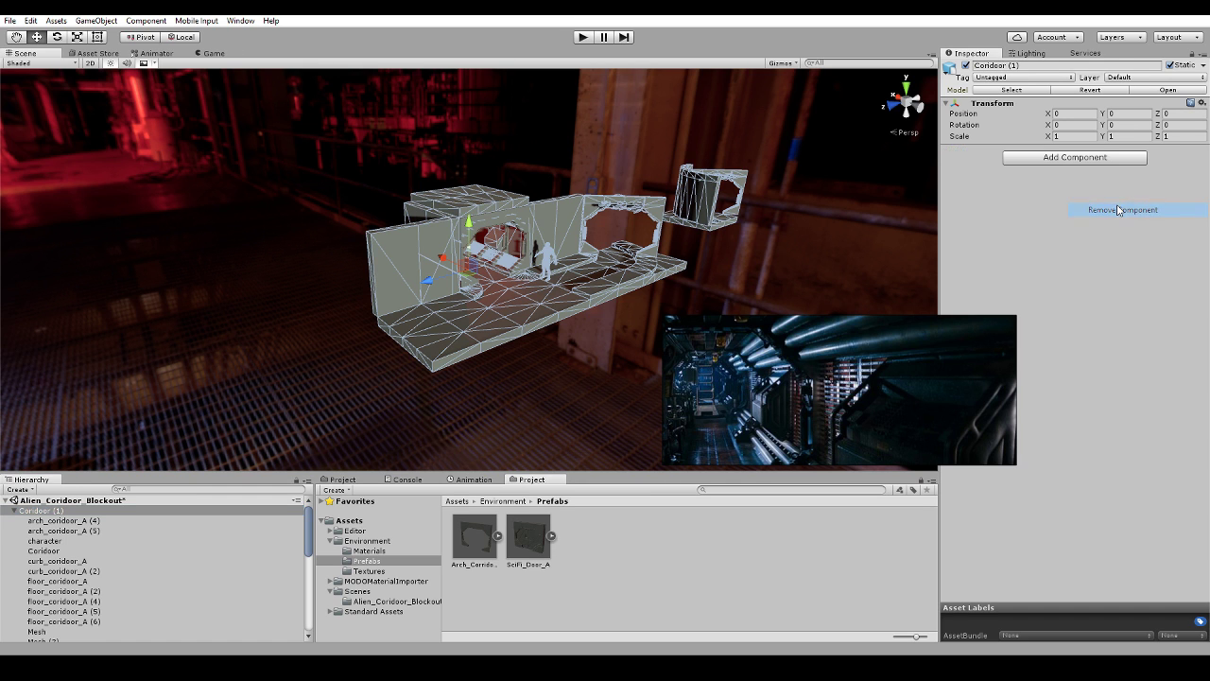
# Select all child objects of Coridoor (1), from arch_coridoor_A (4) to floor_coridoor_A (8), and add a Mesh Collider physics component to them.
pyautogui.click(82, 523)
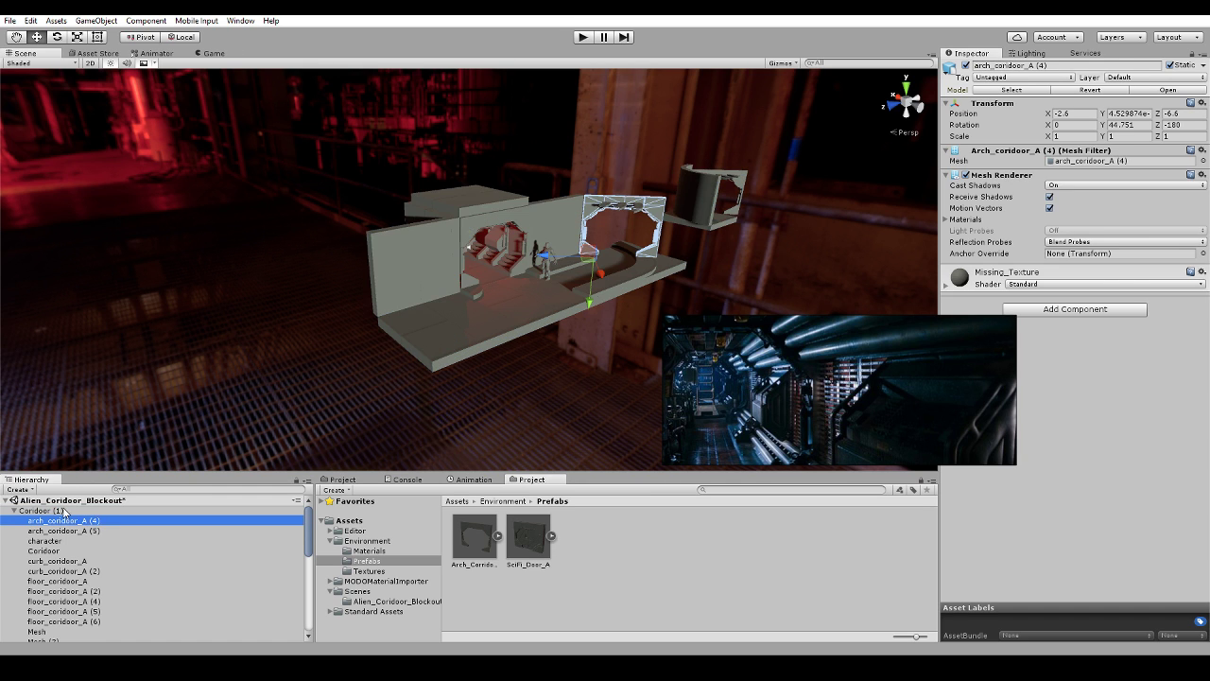
pyautogui.doubleClick(64, 512)
pyautogui.click(58, 521)
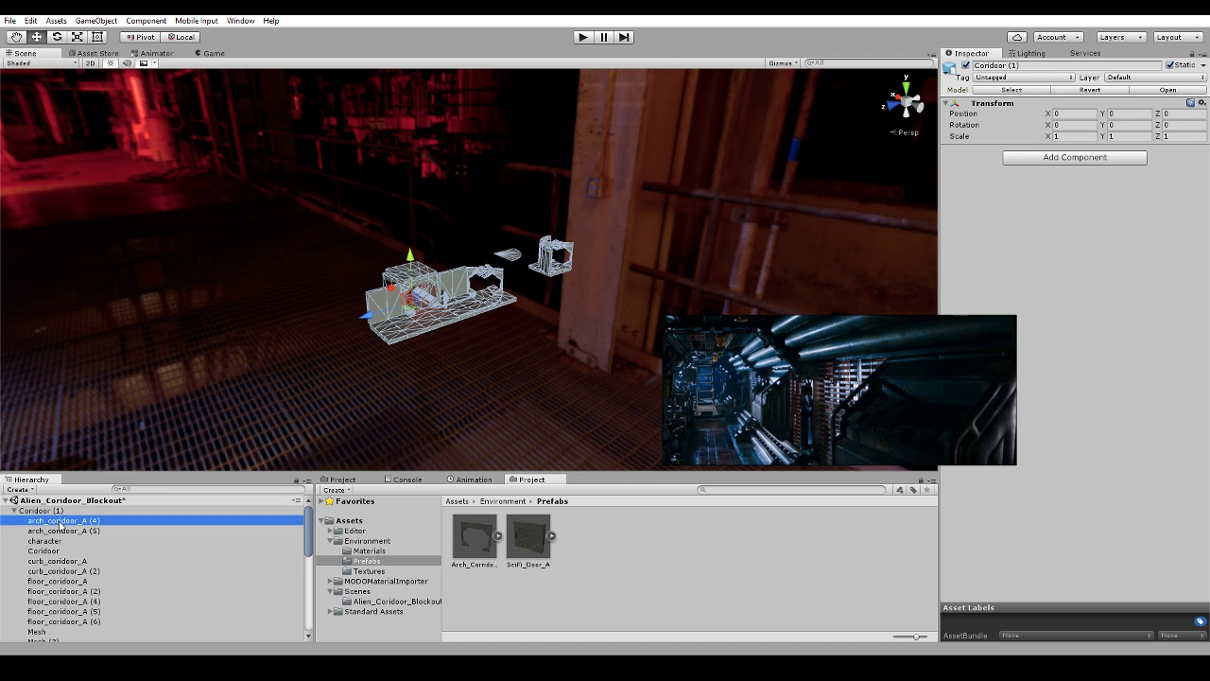
pyautogui.scroll(-6, 85, 539)
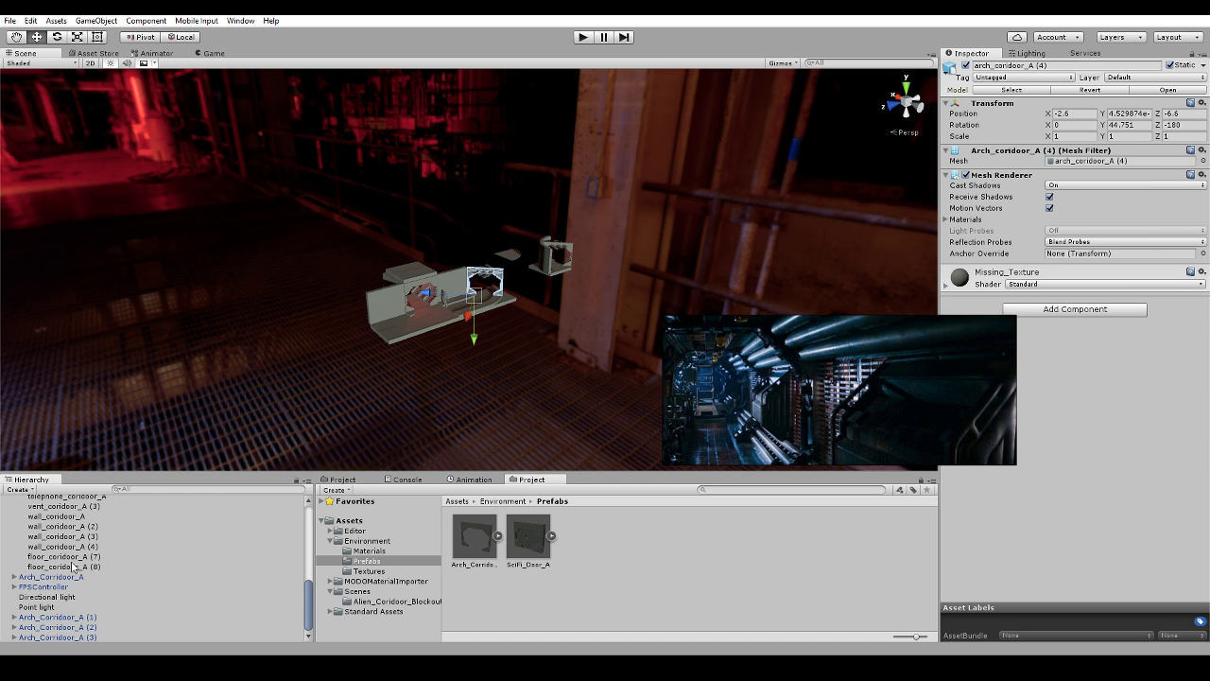
pyautogui.keyDown('shift'); pyautogui.click(73, 567); pyautogui.keyUp('shift')
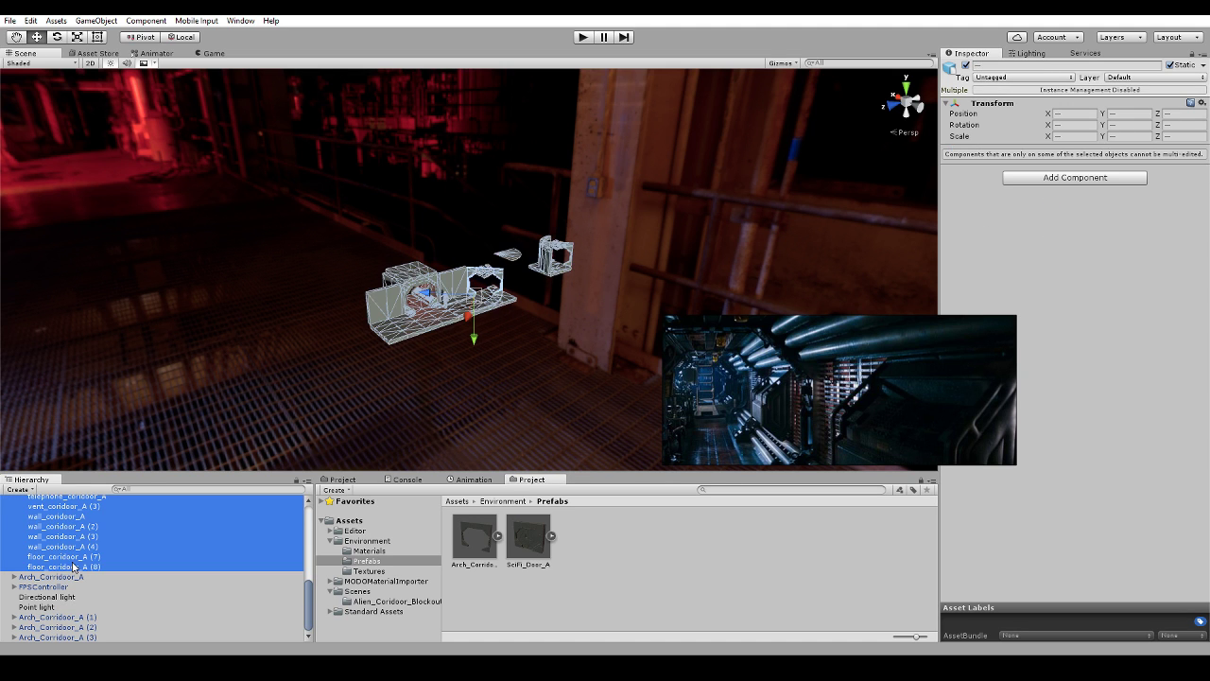
pyautogui.press('f')
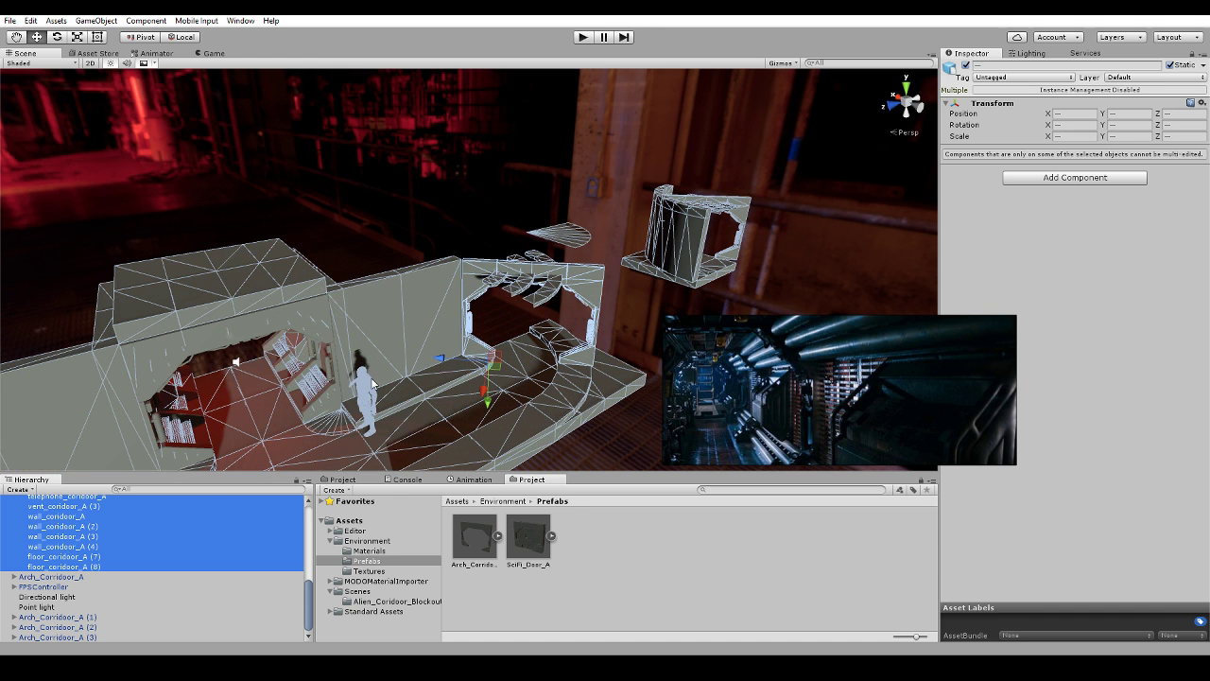
pyautogui.click(1108, 178)
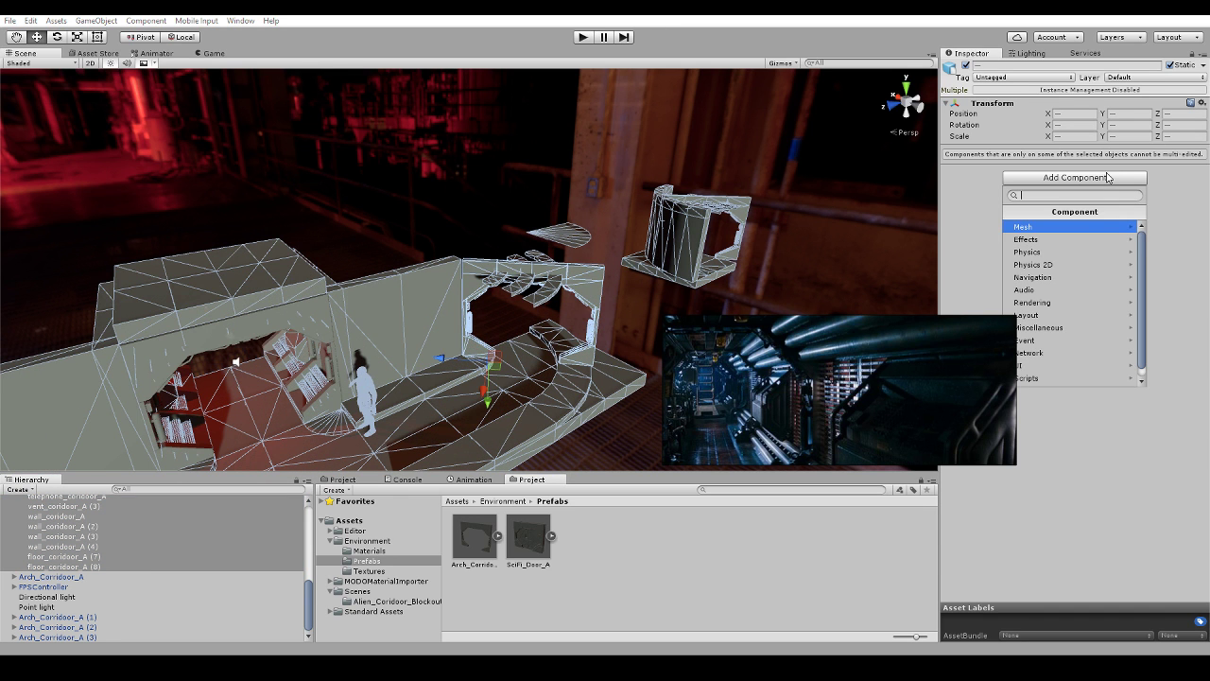
pyautogui.click(1078, 253)
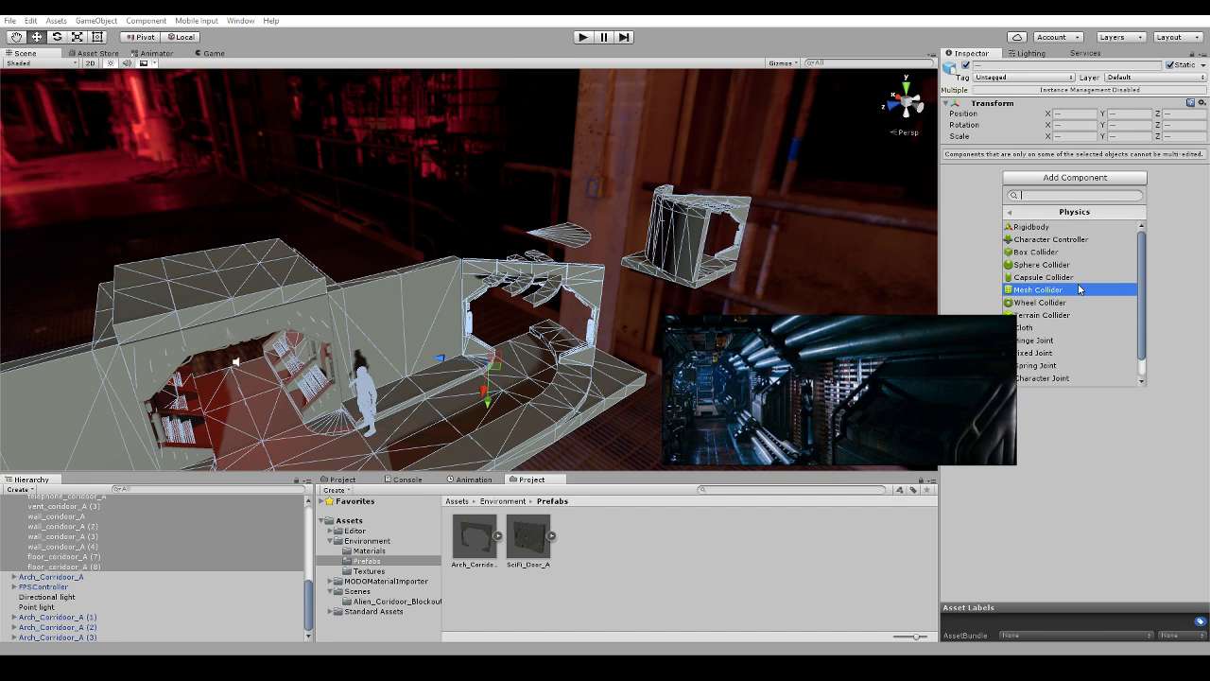
pyautogui.click(1080, 289)
pyautogui.click(1072, 237)
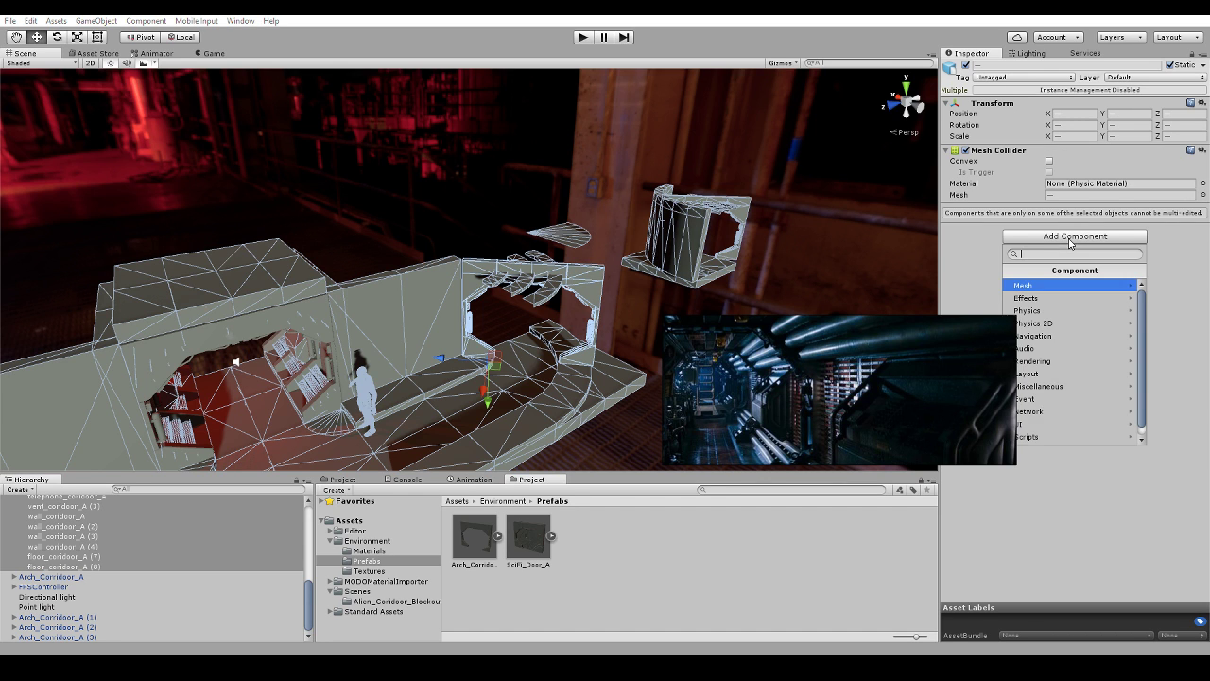
pyautogui.click(977, 250)
# Run the scene in play mode, walk through the corridor to check the collisions, and stop the playback.
pyautogui.click(586, 37)
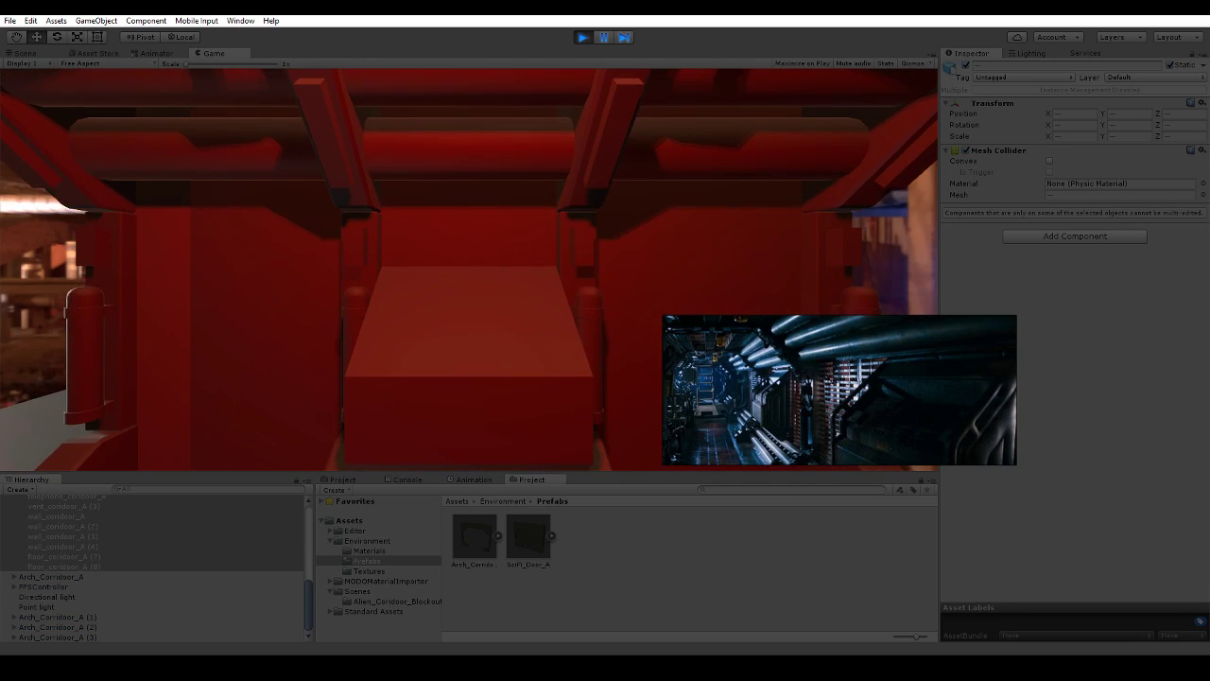
pyautogui.press('w')
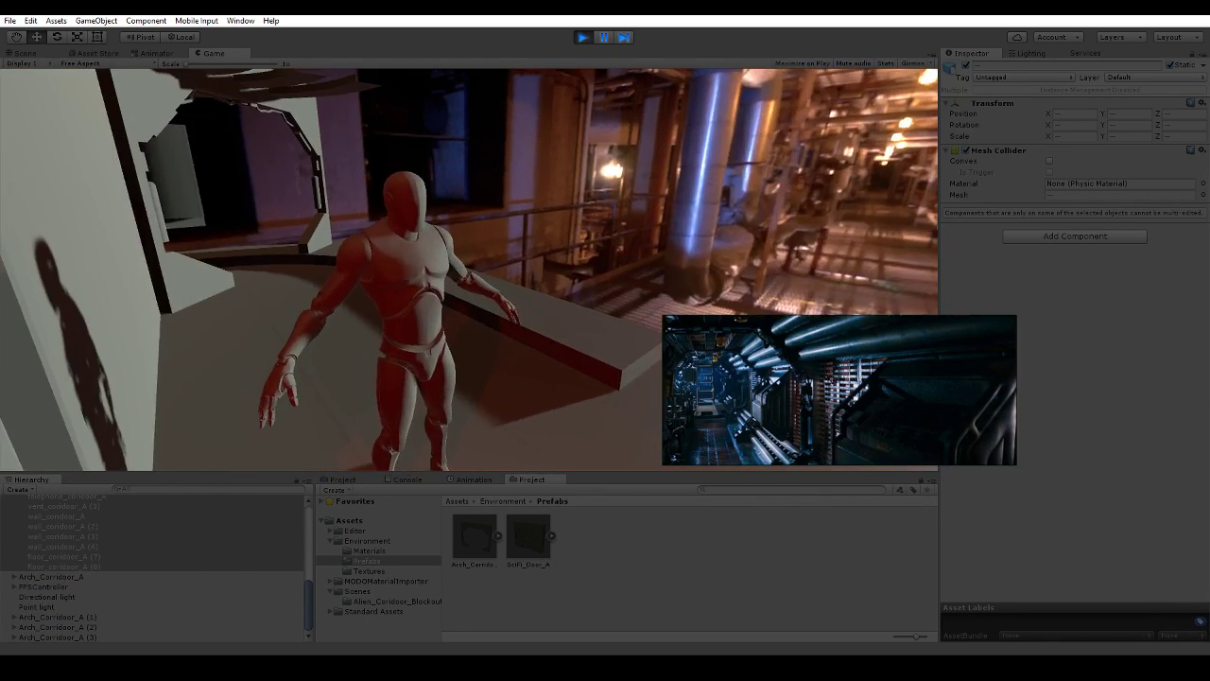
pyautogui.press('w')
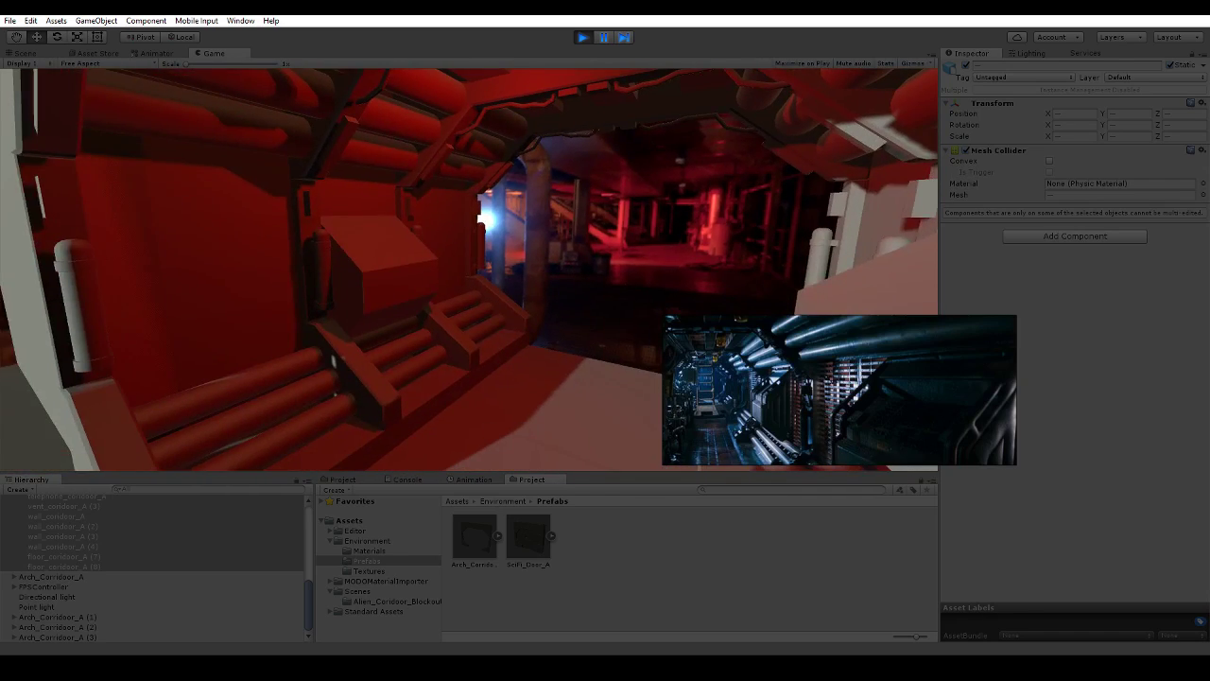
pyautogui.press('w')
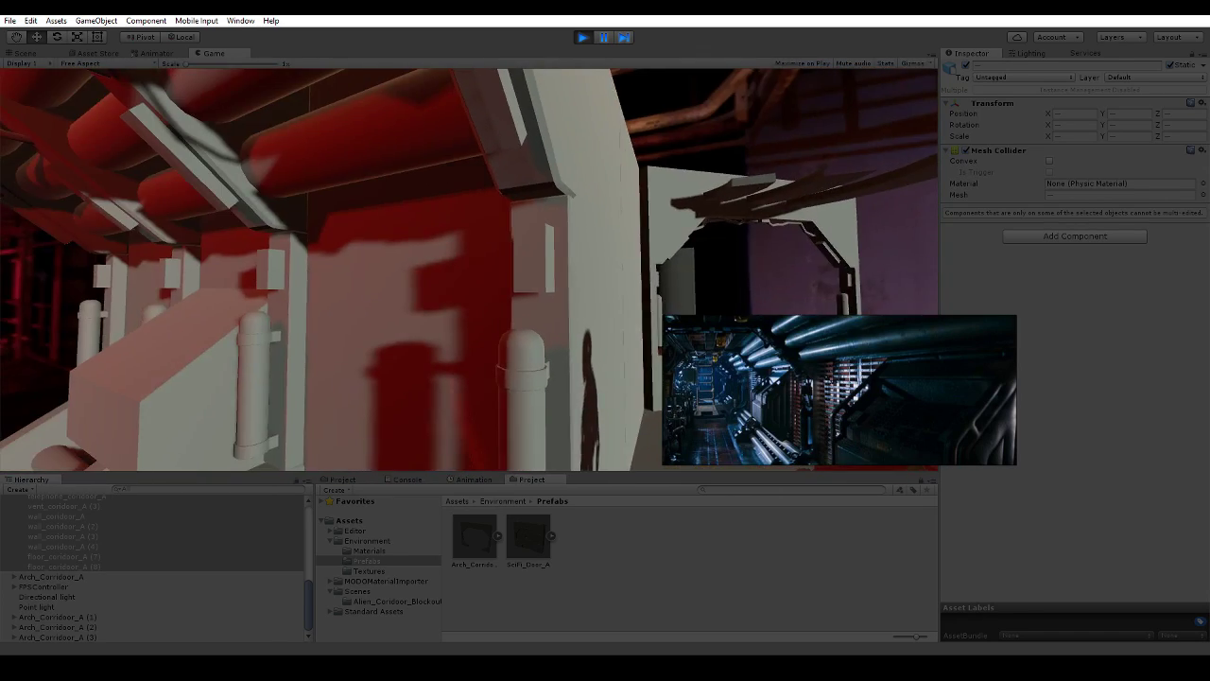
pyautogui.press('w')
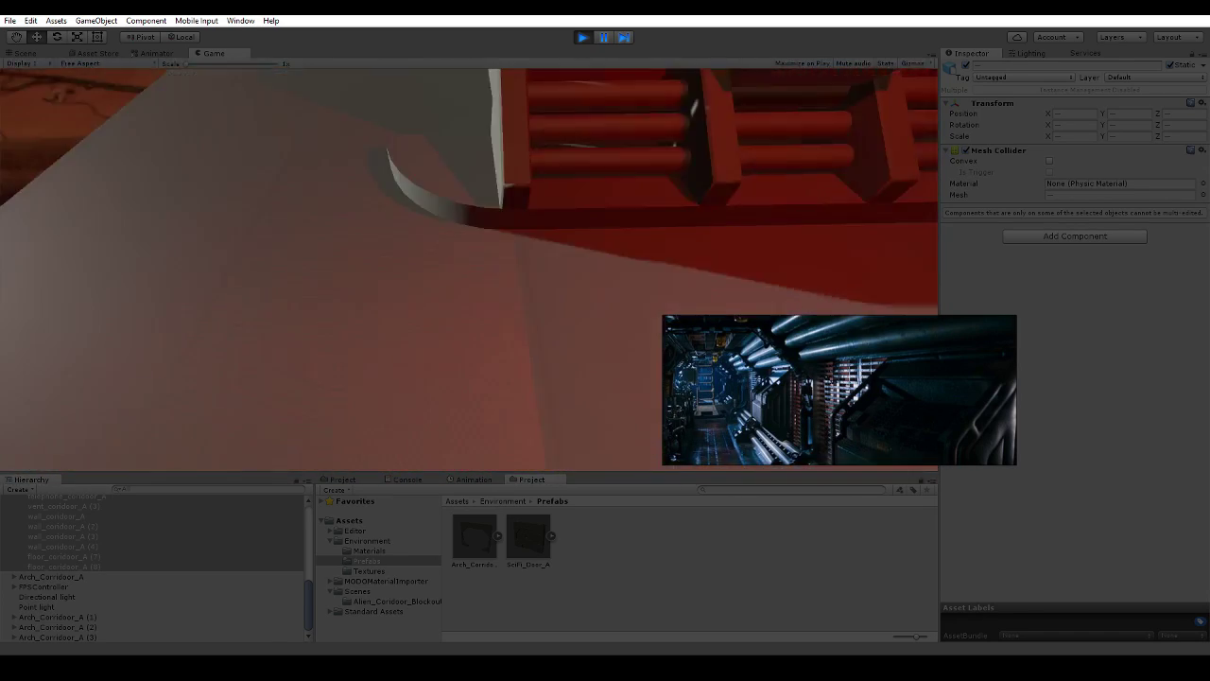
pyautogui.press('w')
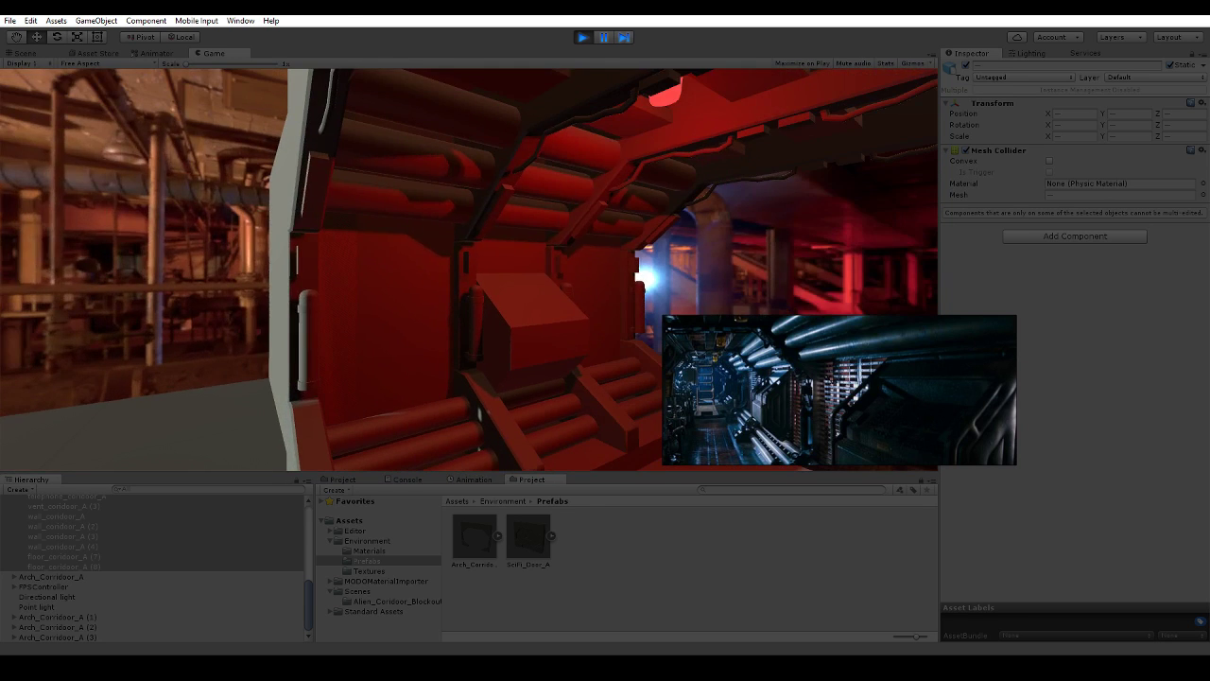
pyautogui.press('w')
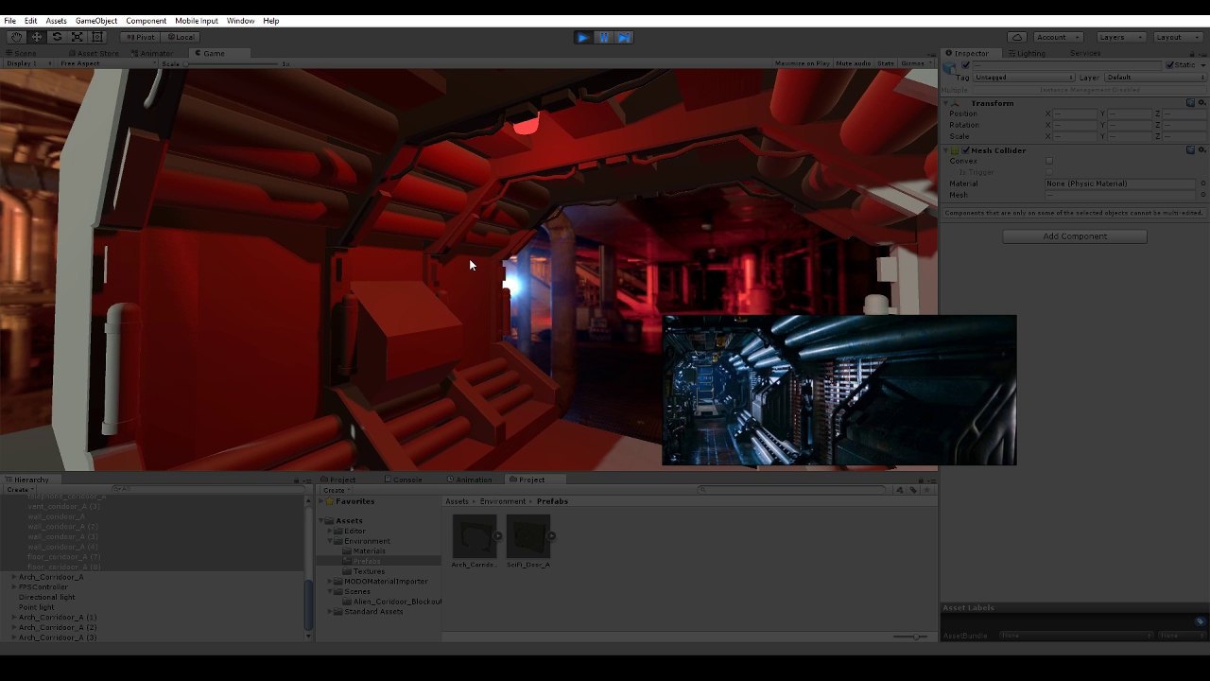
pyautogui.click(582, 38)
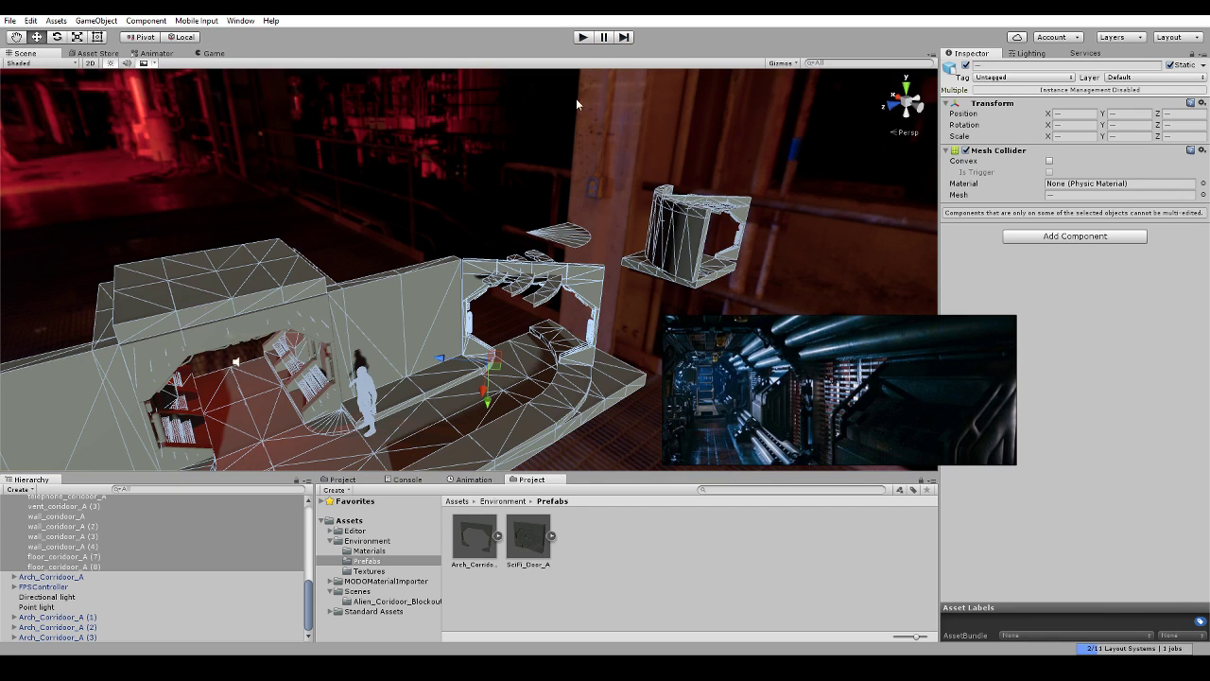
# Delete the overlapping duplicate floor tile floor_coridoor_A (8) in front of the corridor opening.
pyautogui.moveTo(364, 361); pyautogui.dragTo(331, 390, button='right')
pyautogui.click(395, 292)
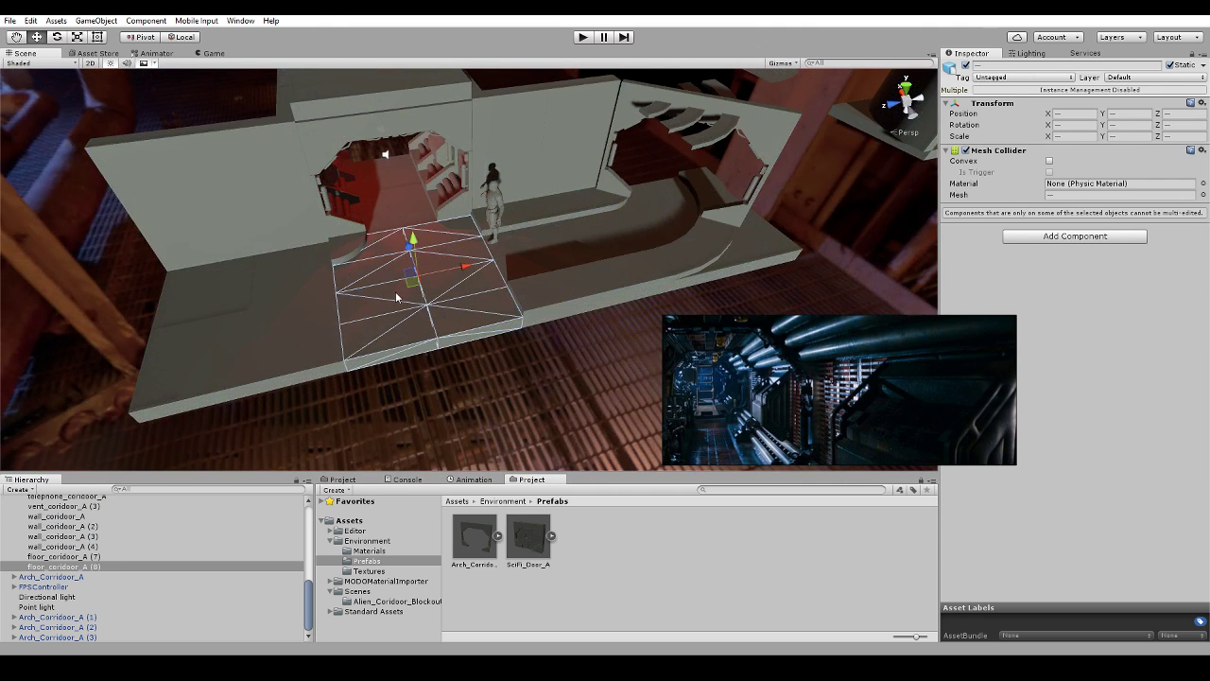
pyautogui.press('Delete')
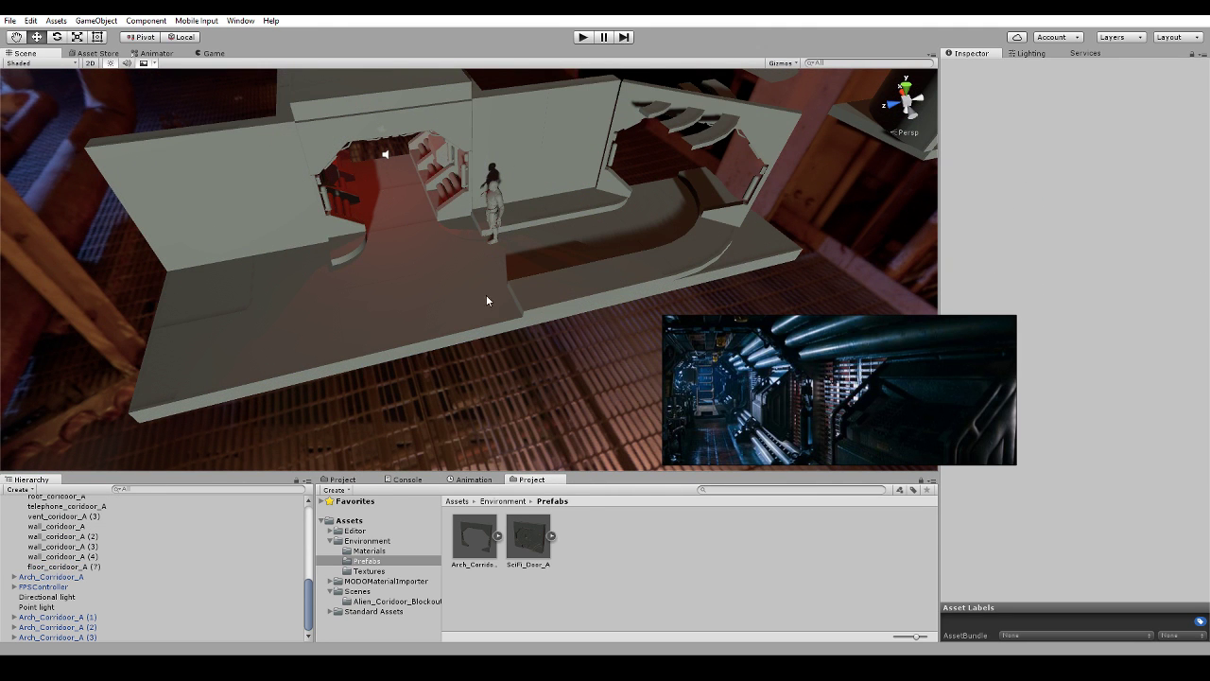
# Try to delete the remaining floor tile floor_coridoor_A (7) in the same place and undo the deletion.
pyautogui.click(457, 290)
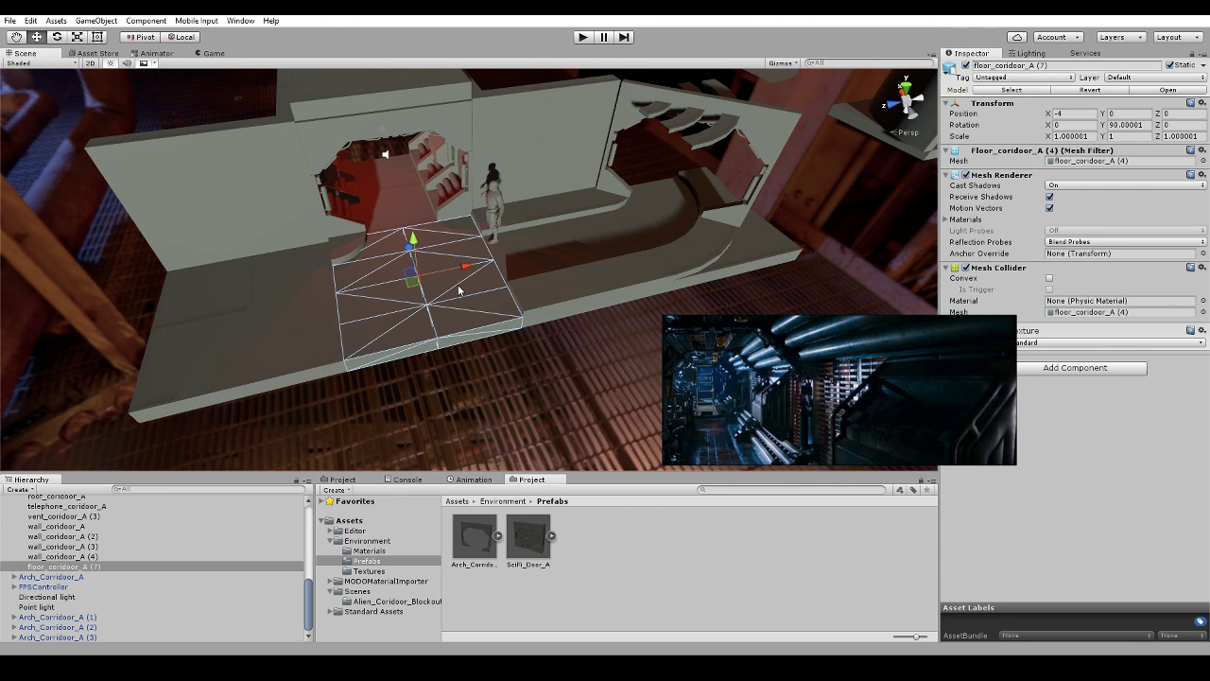
pyautogui.press('Delete')
pyautogui.hotkey('ctrl', 'z')
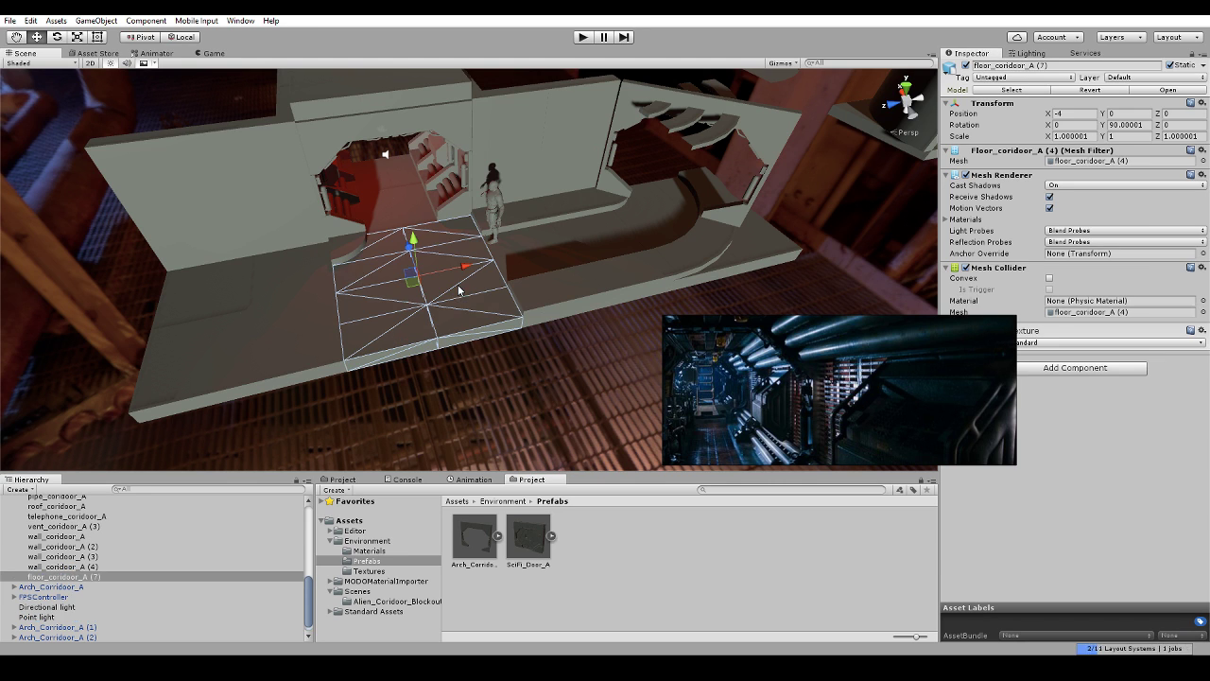
# Select the curved curb piece Mesh (3) beside the corridor opening and start the scene in play mode again.
pyautogui.click(352, 249)
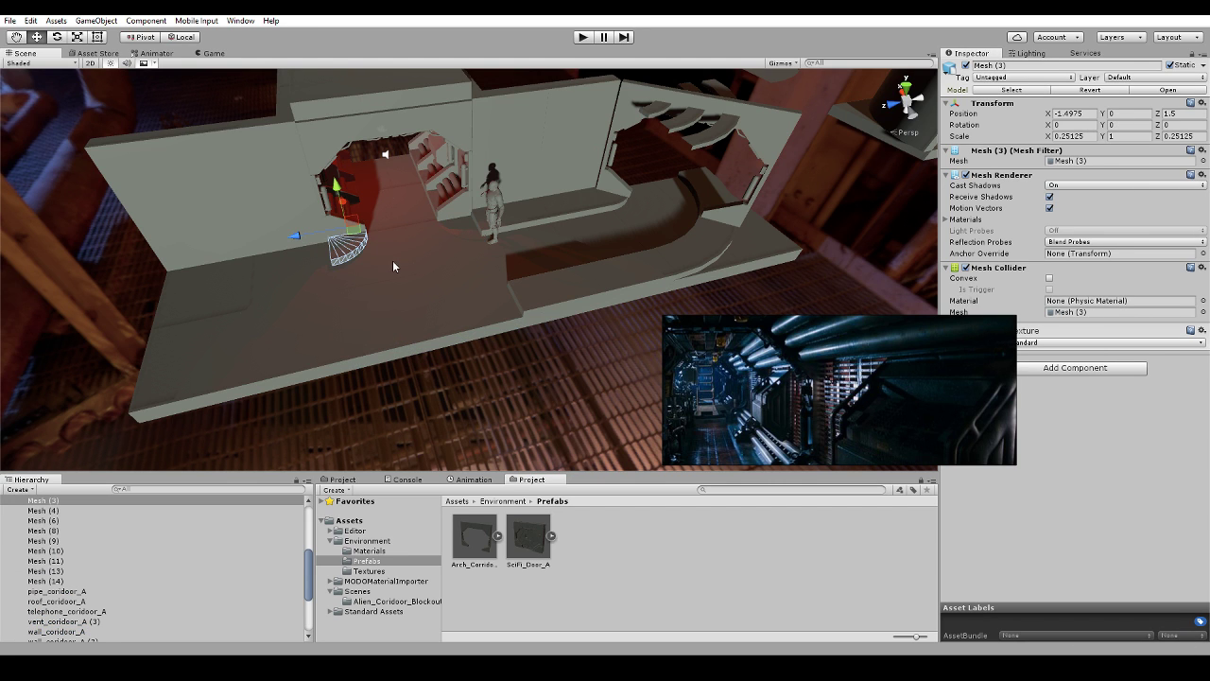
pyautogui.click(582, 38)
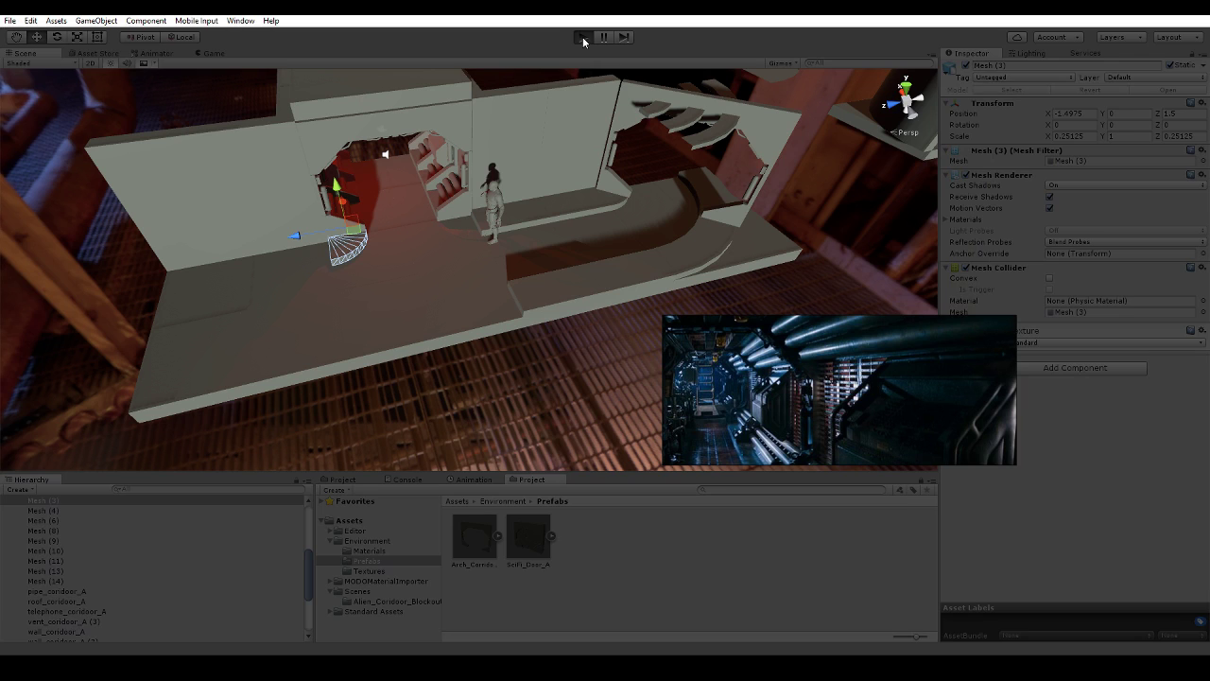